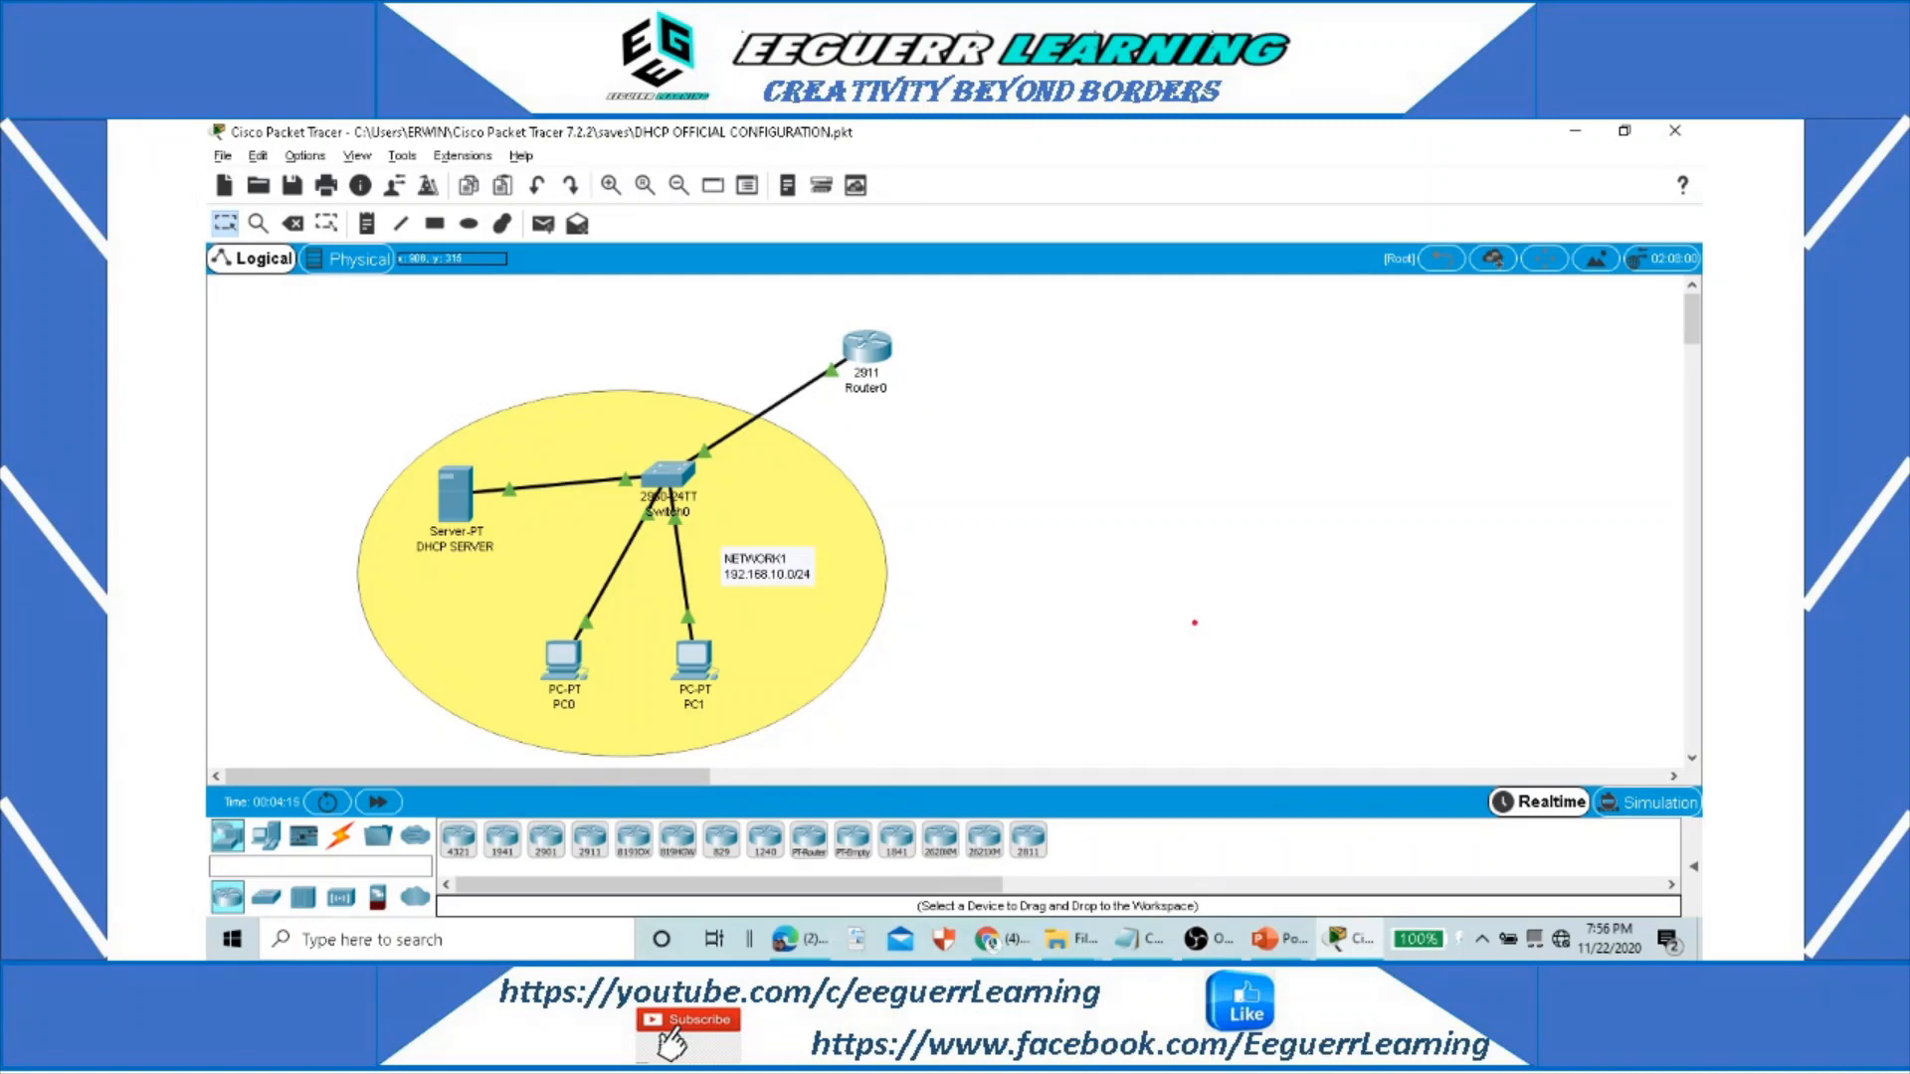
left_click_drag(411, 563, 488, 562)
left_click_drag(542, 729, 728, 728)
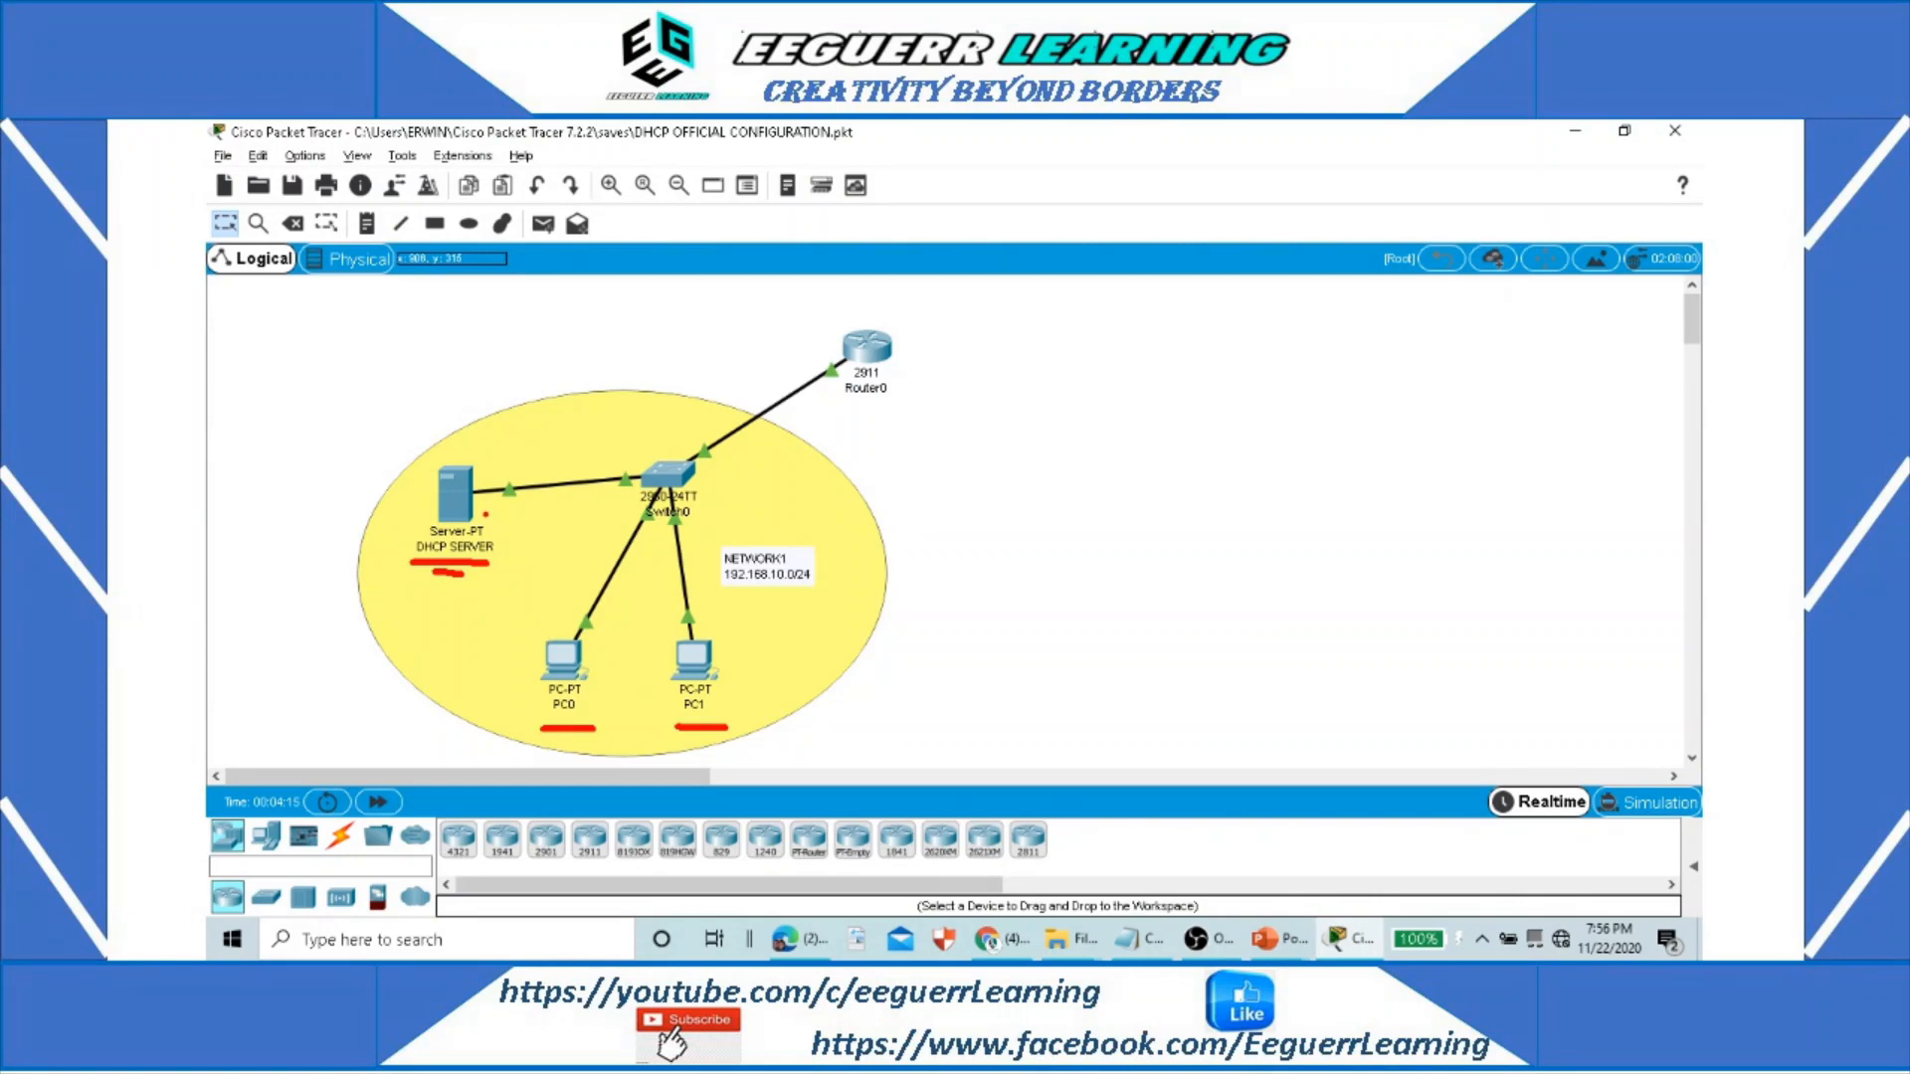
mouse_move(486, 514)
left_mouse_down()
mouse_move(564, 504)
mouse_move(585, 558)
mouse_move(557, 630)
left_mouse_up()
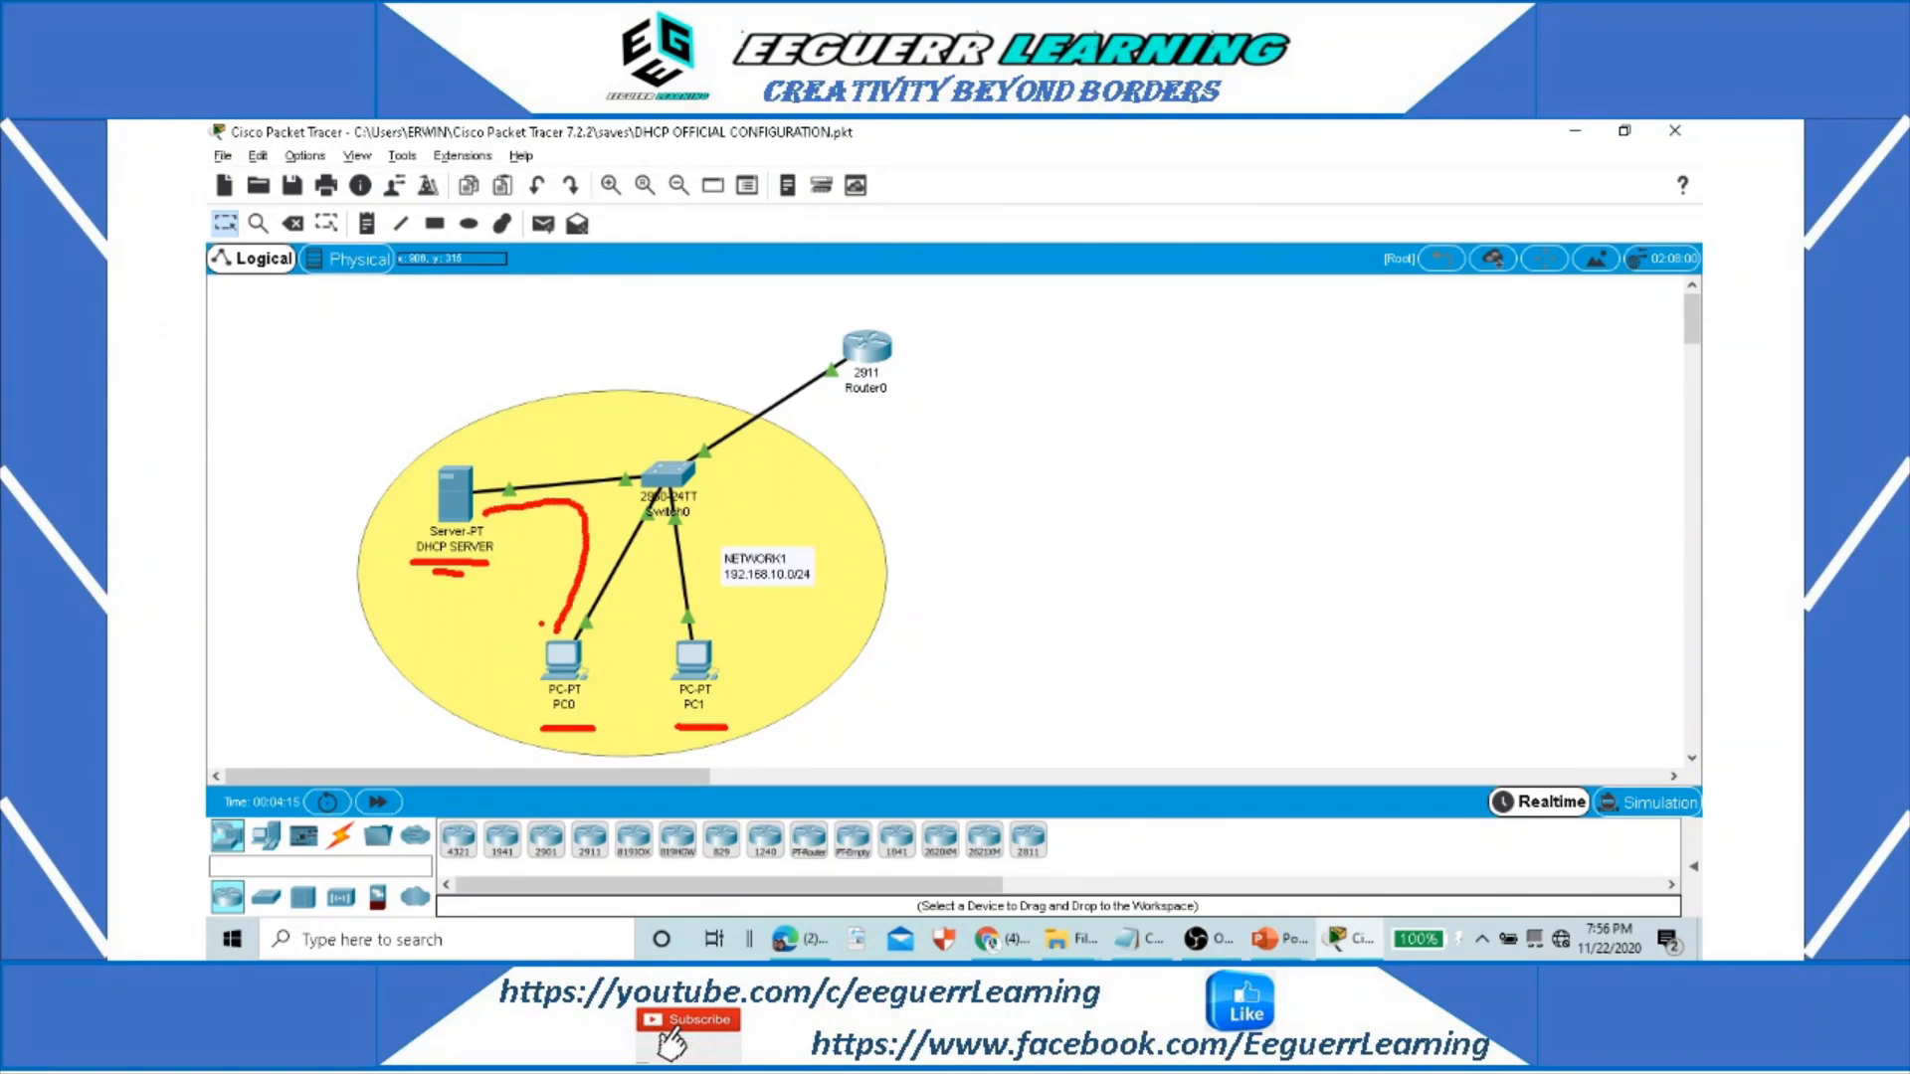
mouse_move(485, 504)
left_mouse_down()
mouse_move(627, 501)
mouse_move(664, 637)
left_mouse_up()
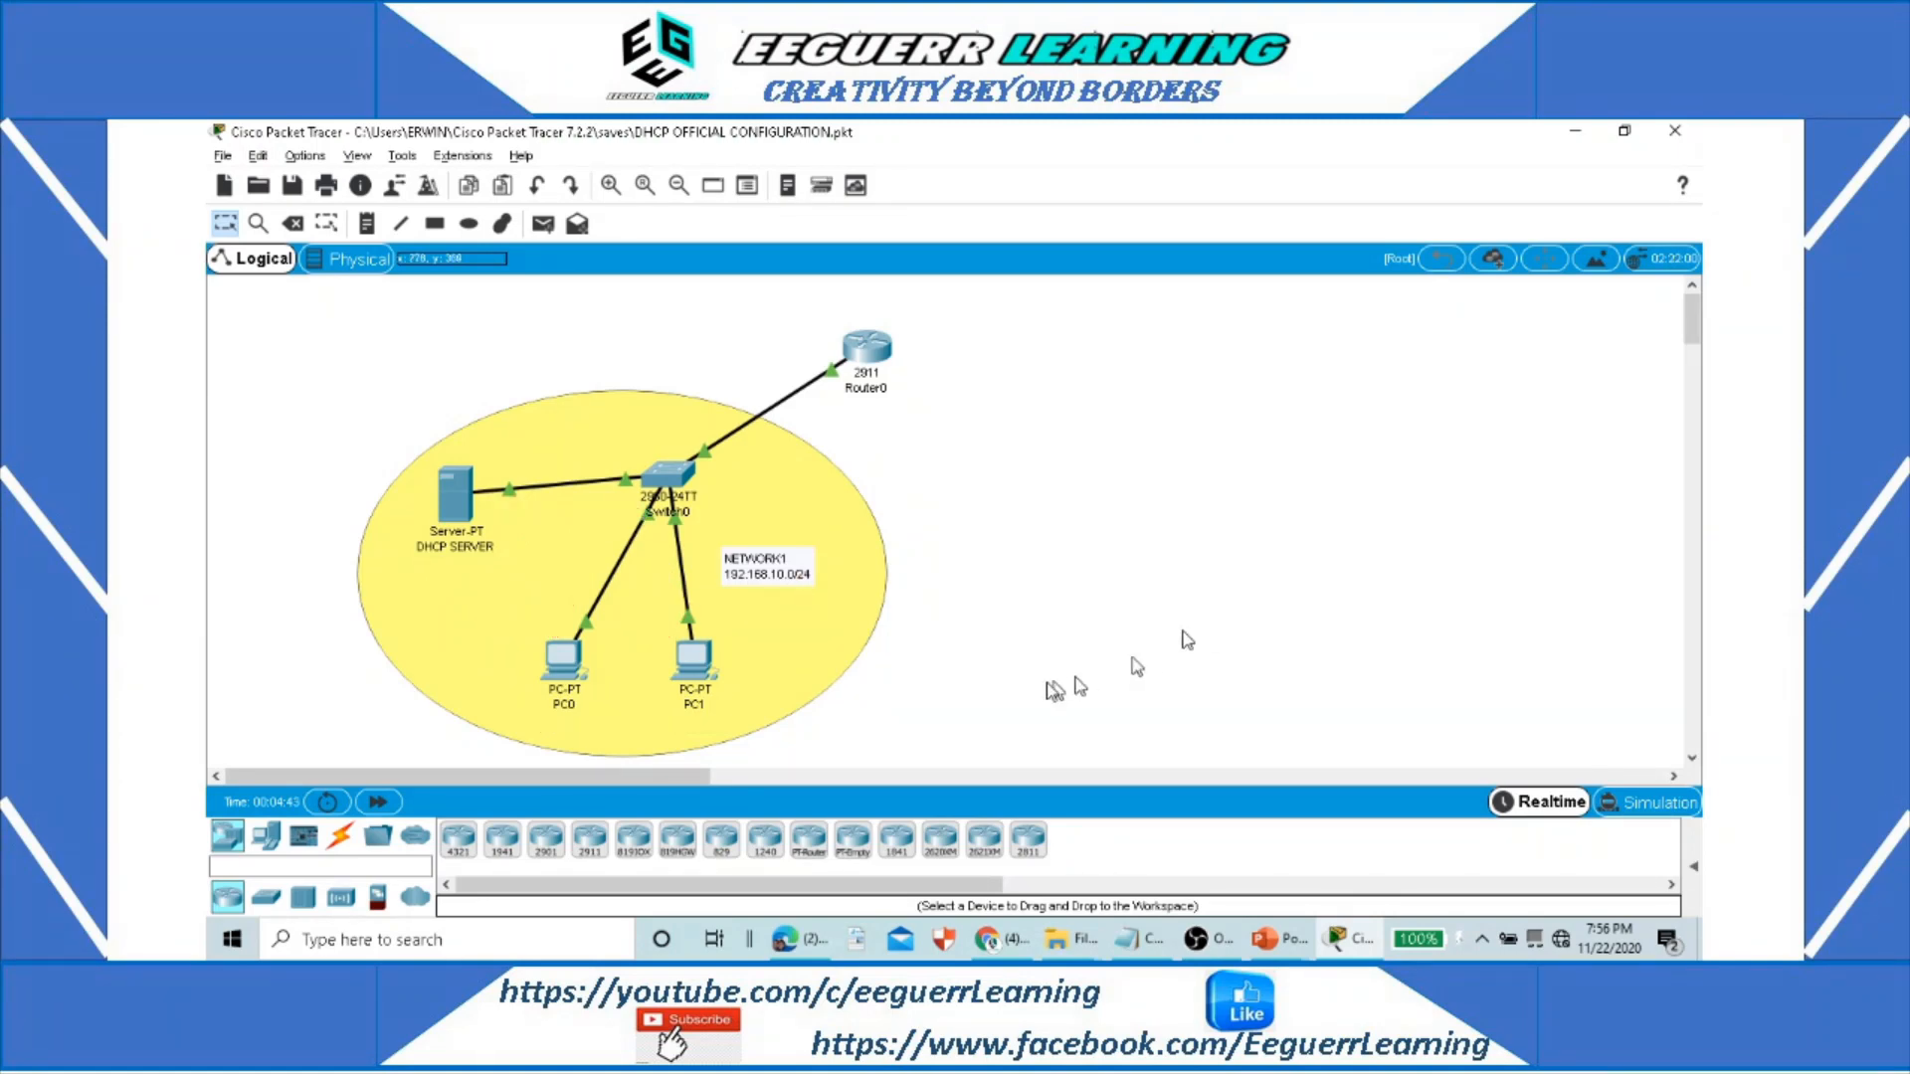
Step: Open PC0's IP configuration and switch its IPv4 addressing to Static
left_click(563, 665)
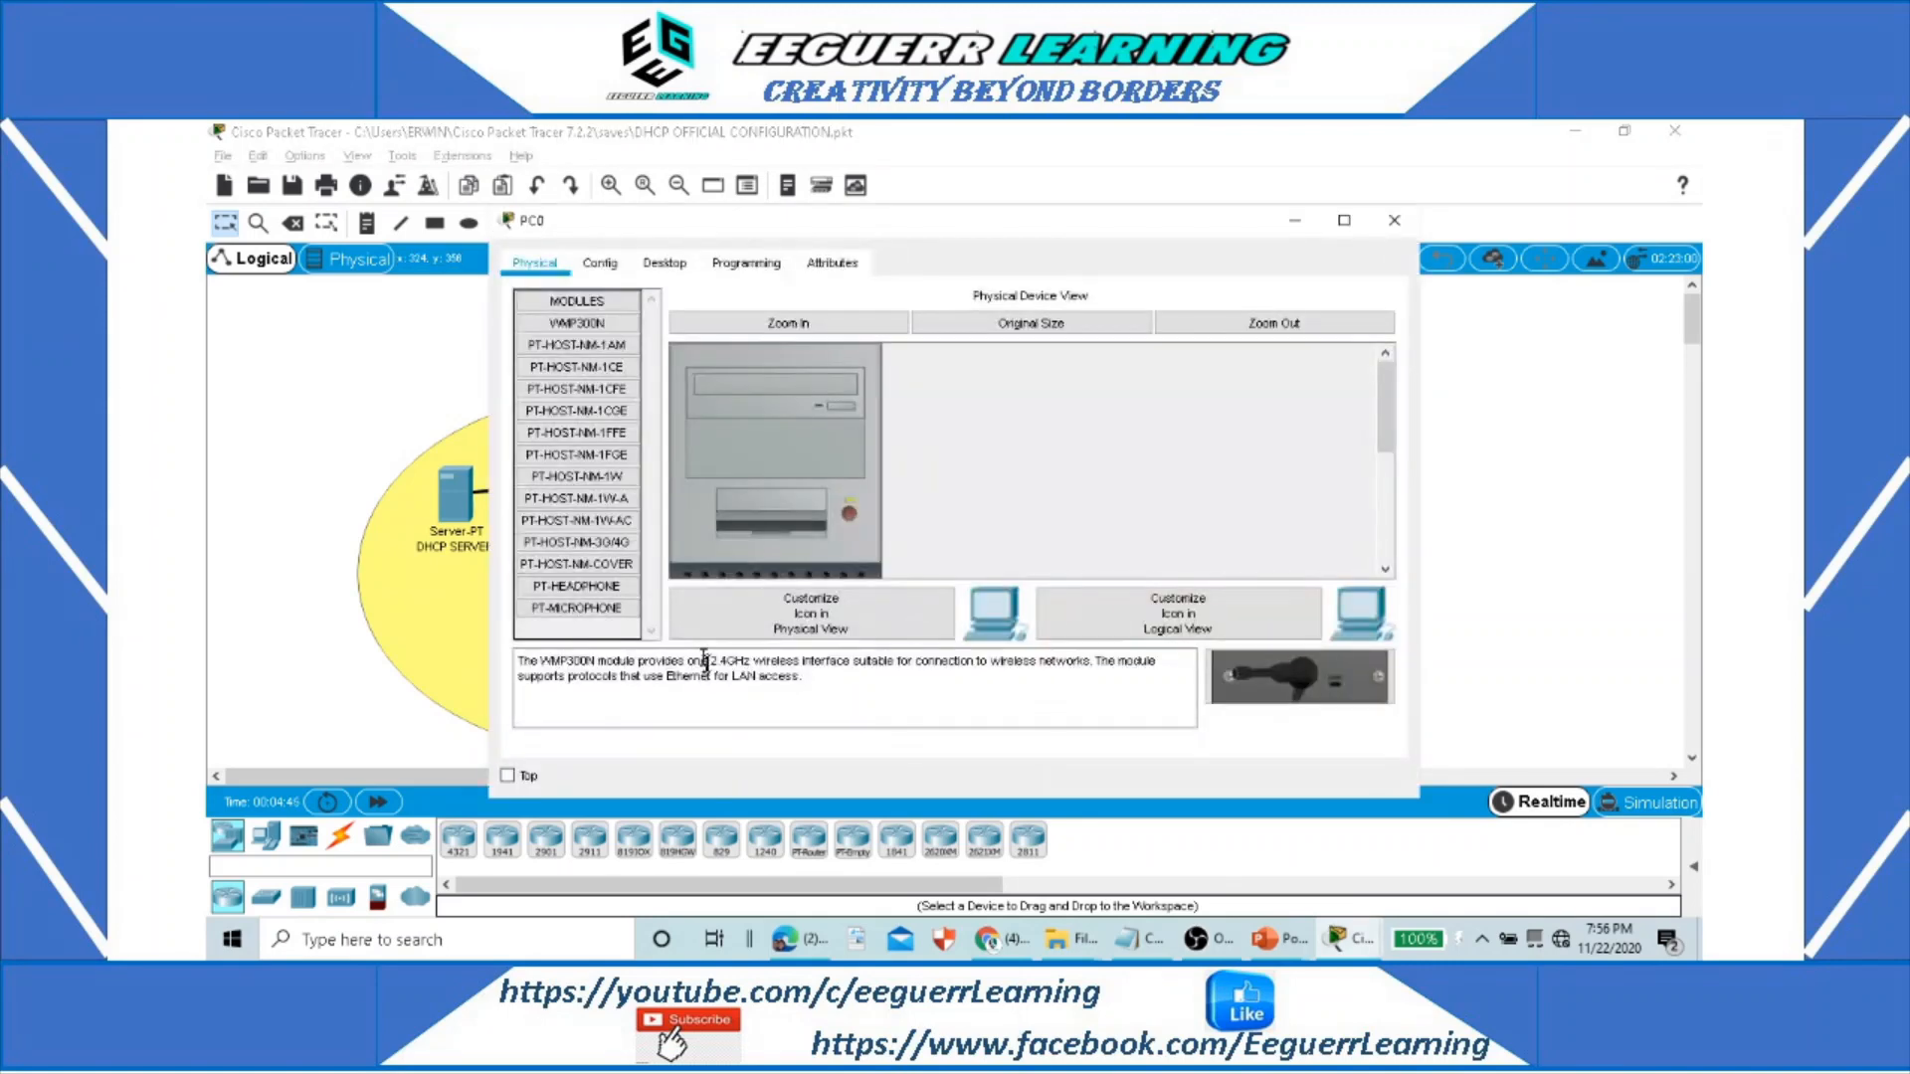
left_click(664, 263)
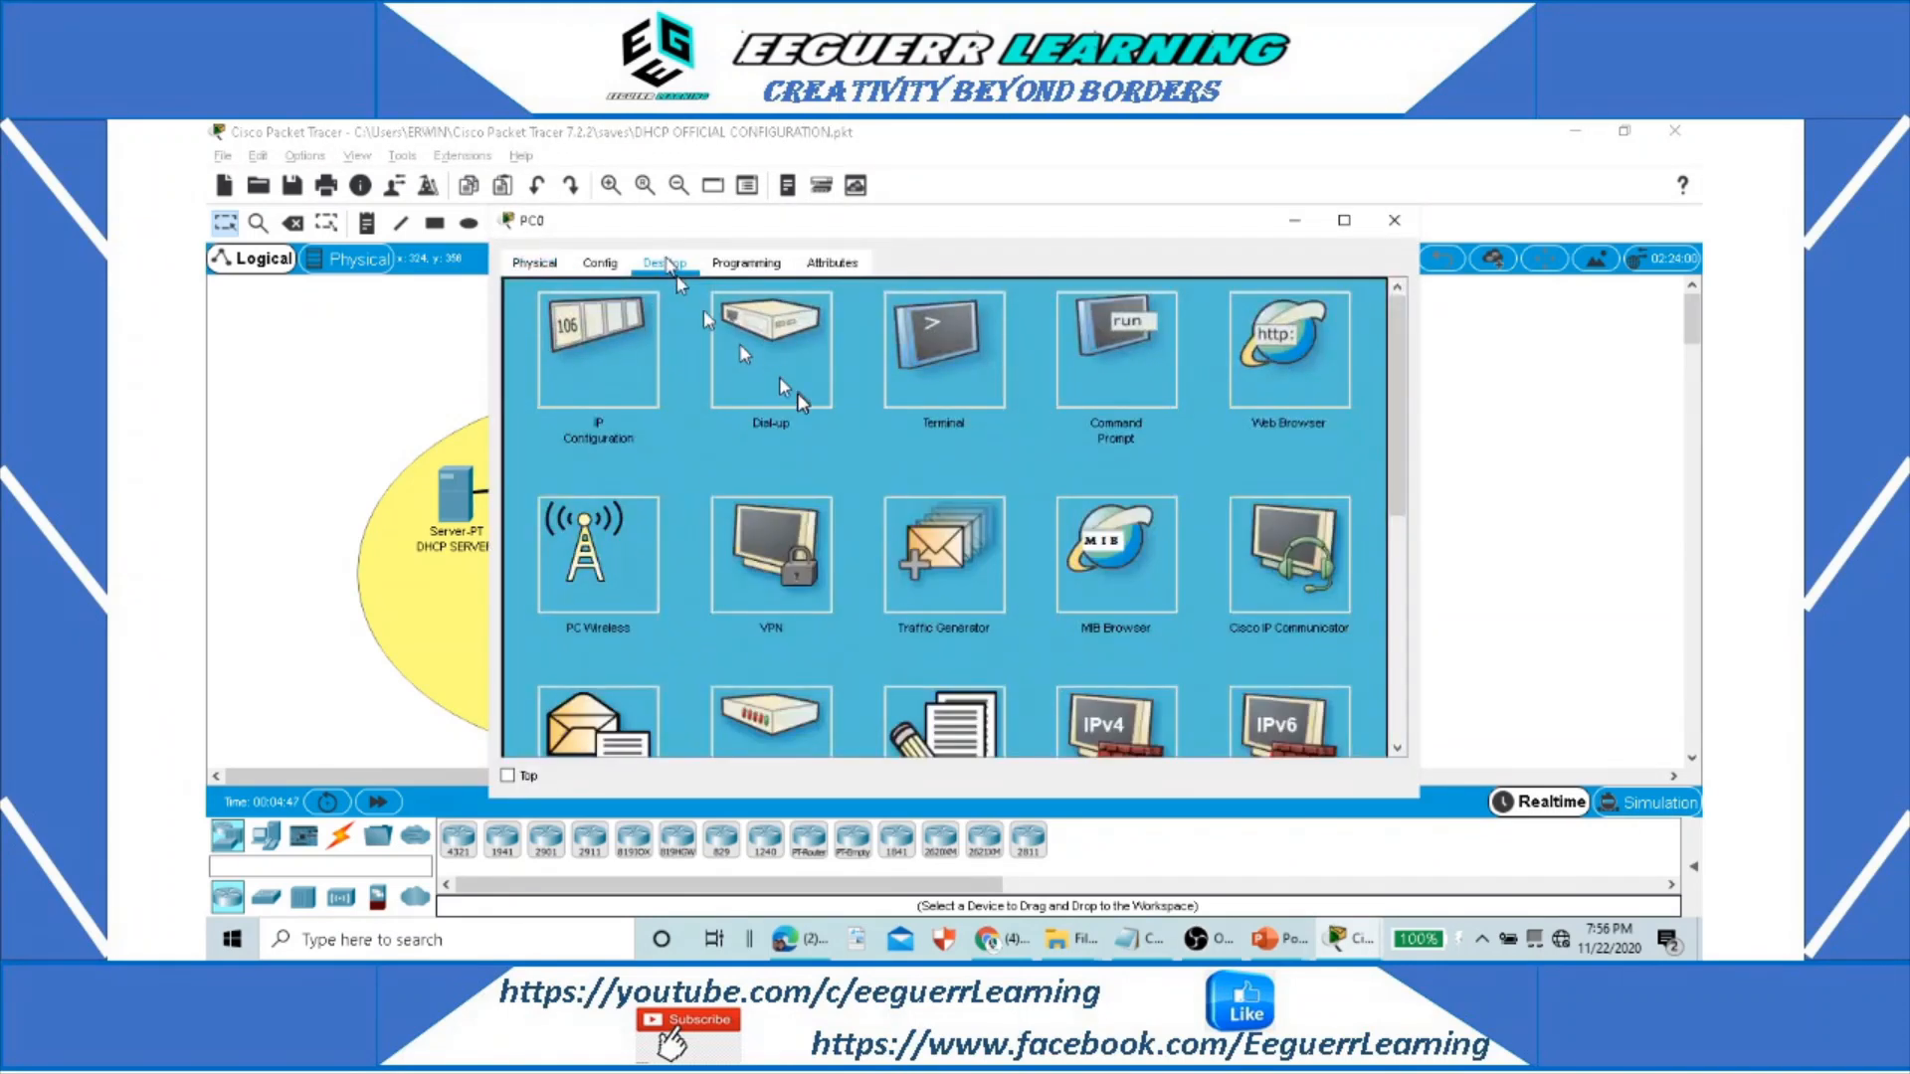
left_click(616, 360)
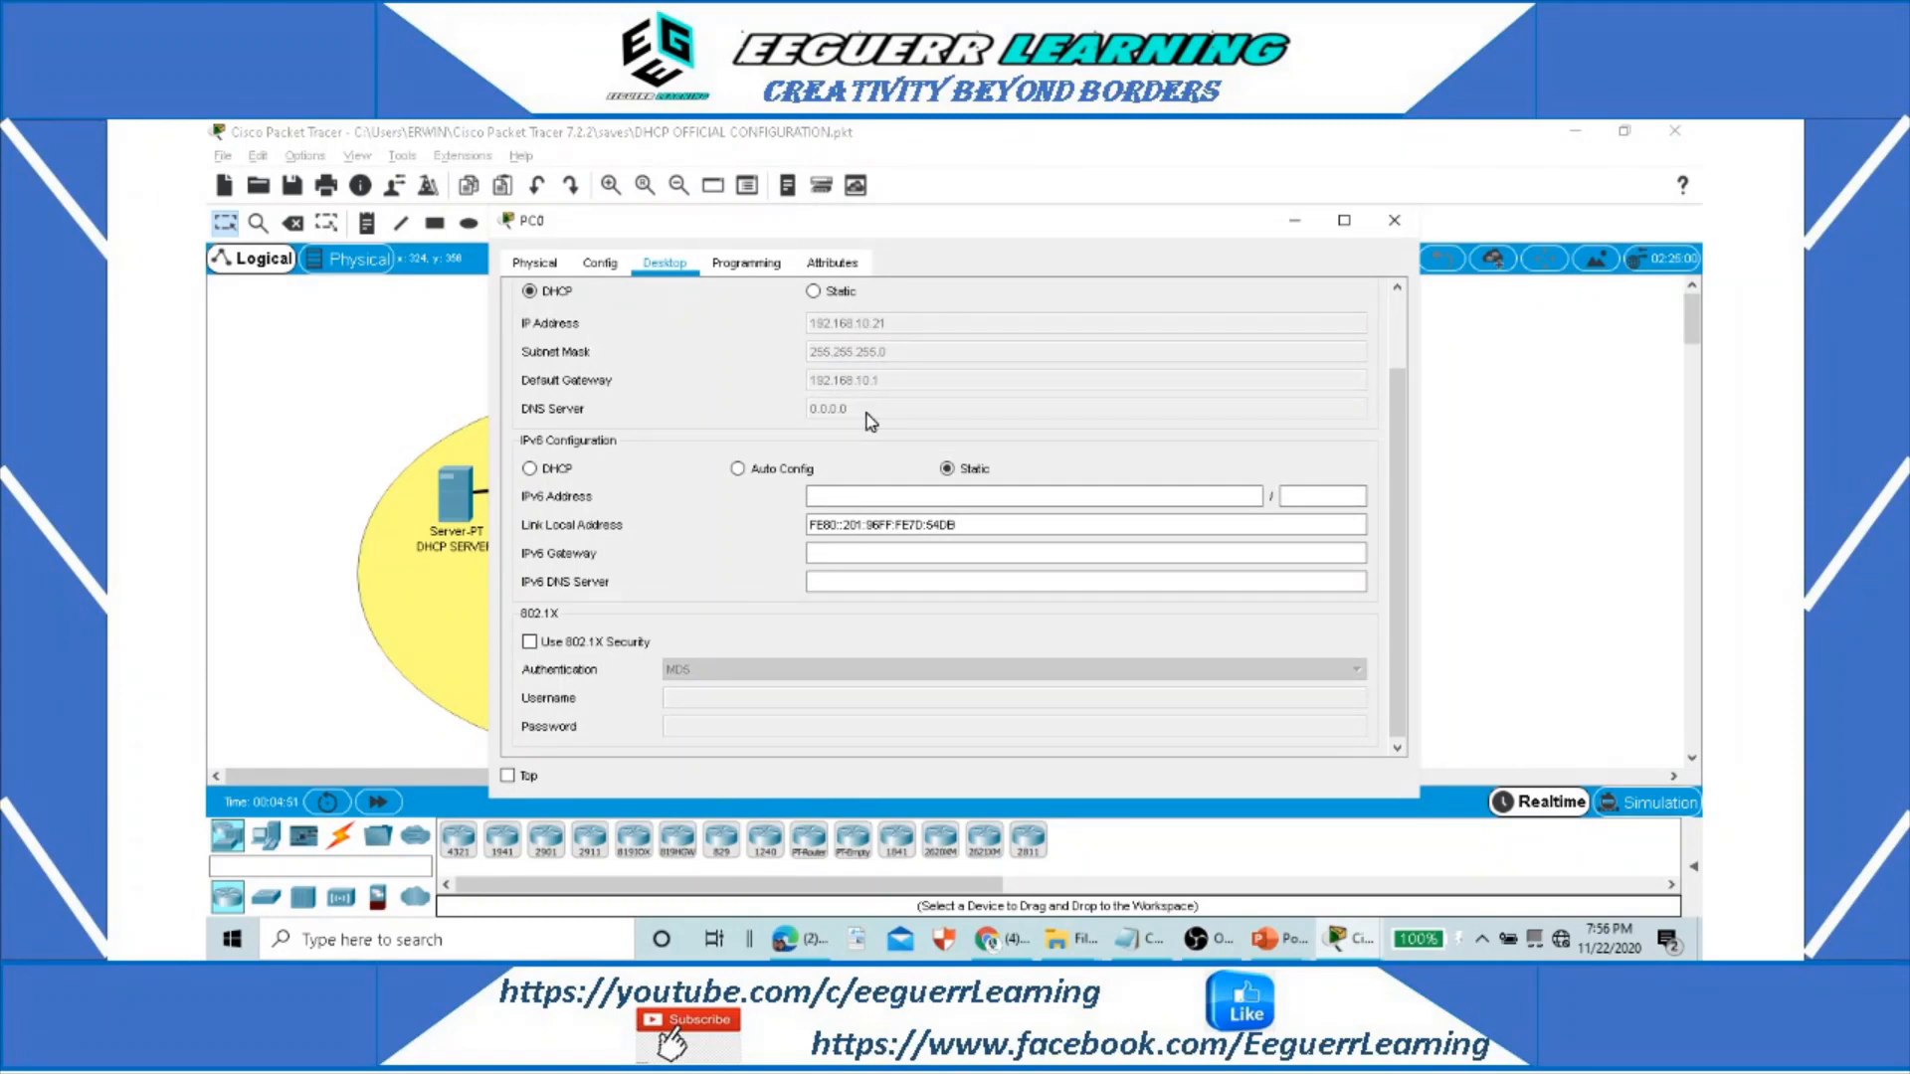
left_click(812, 290)
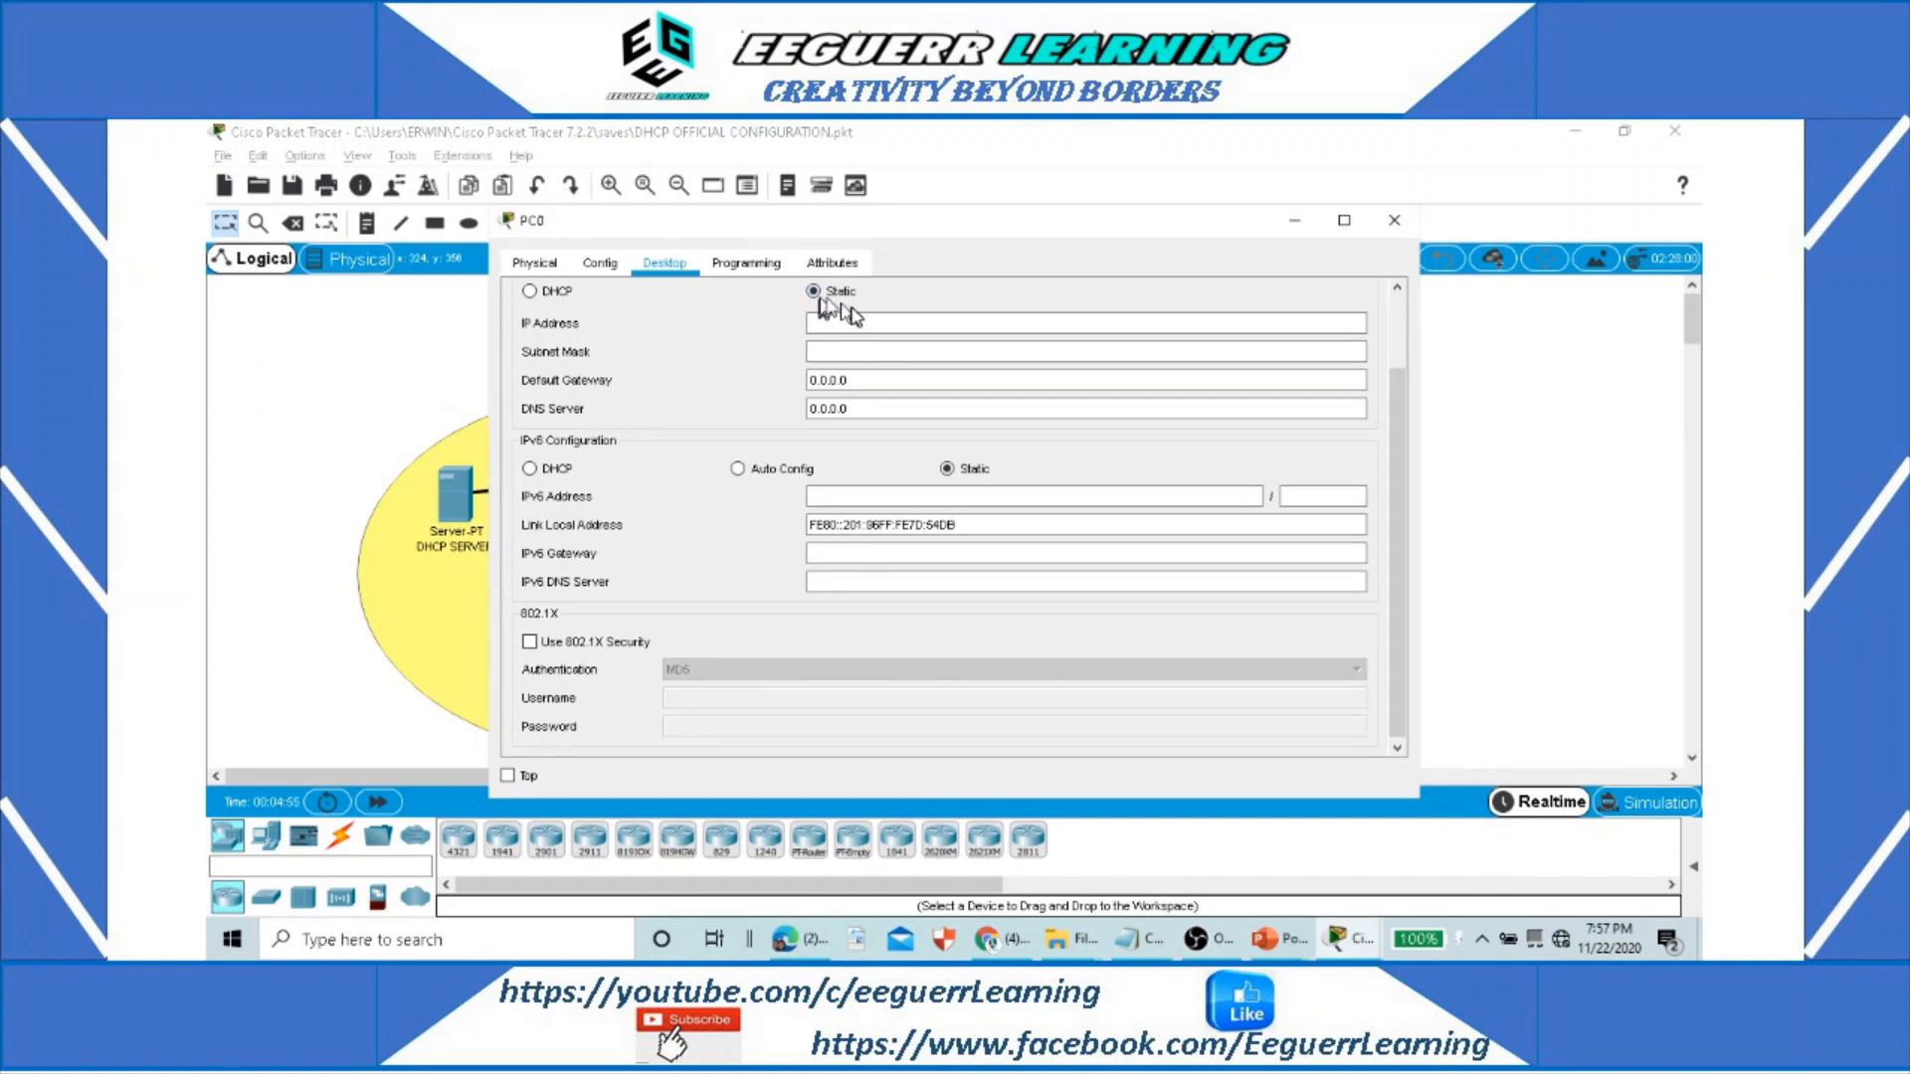
left_click(899, 326)
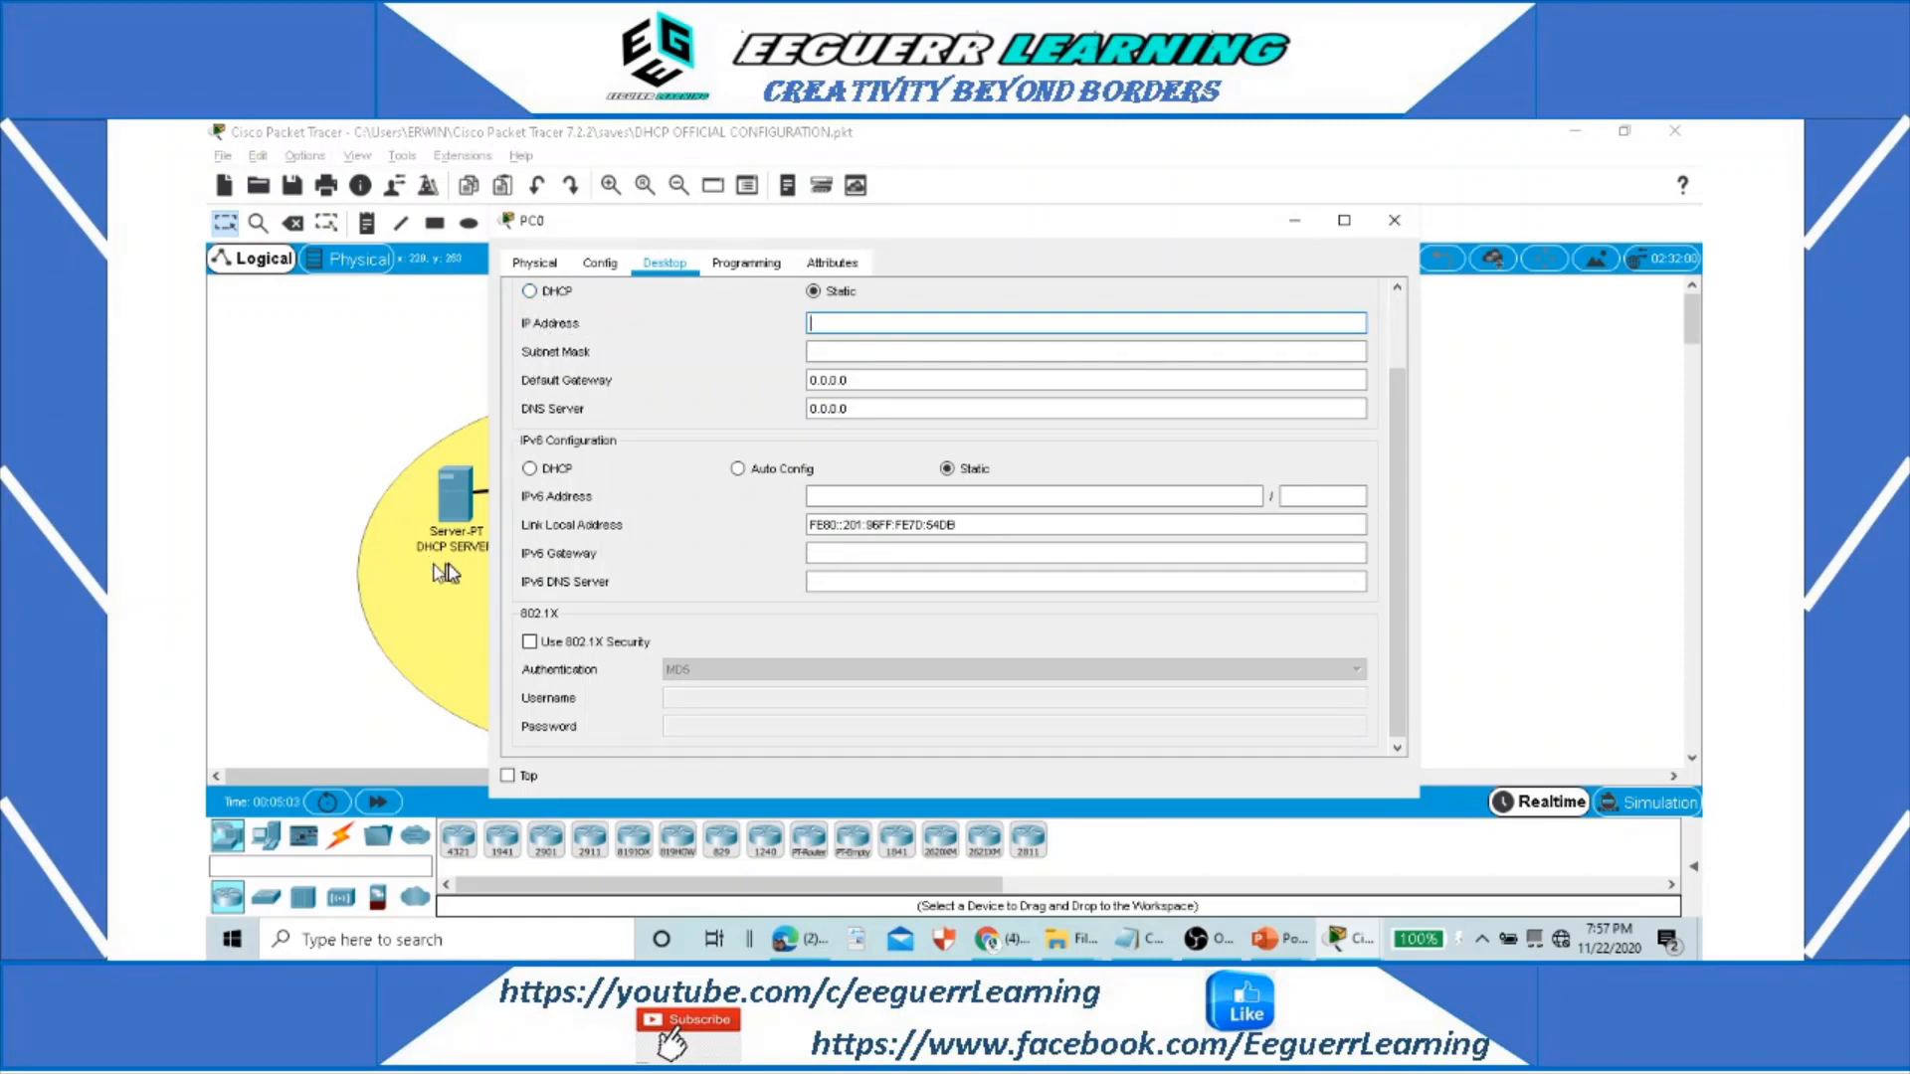
key("ctrl+2")
left_click_drag(432, 560, 481, 560)
key("Escape")
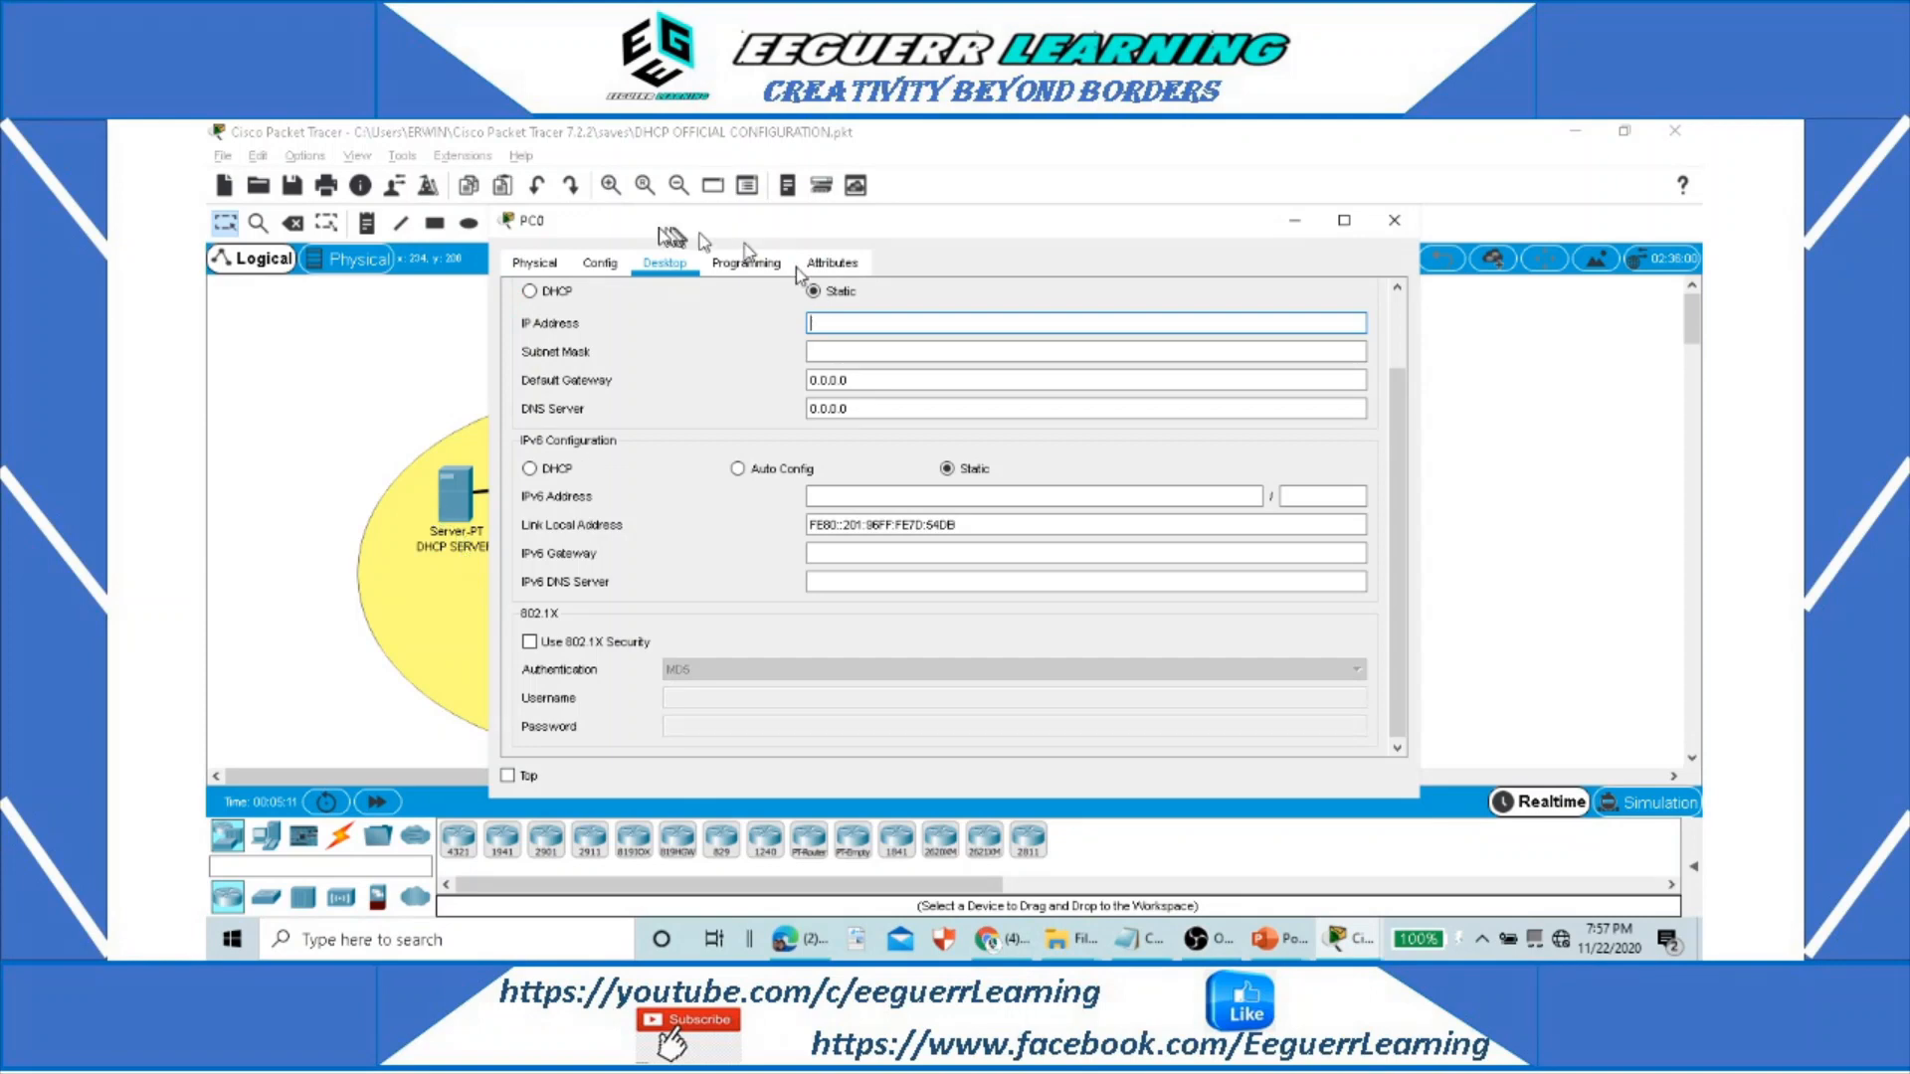
Step: Switch PC0's IPv4 addressing back to DHCP to request an address from the server, and close its window
left_click(529, 293)
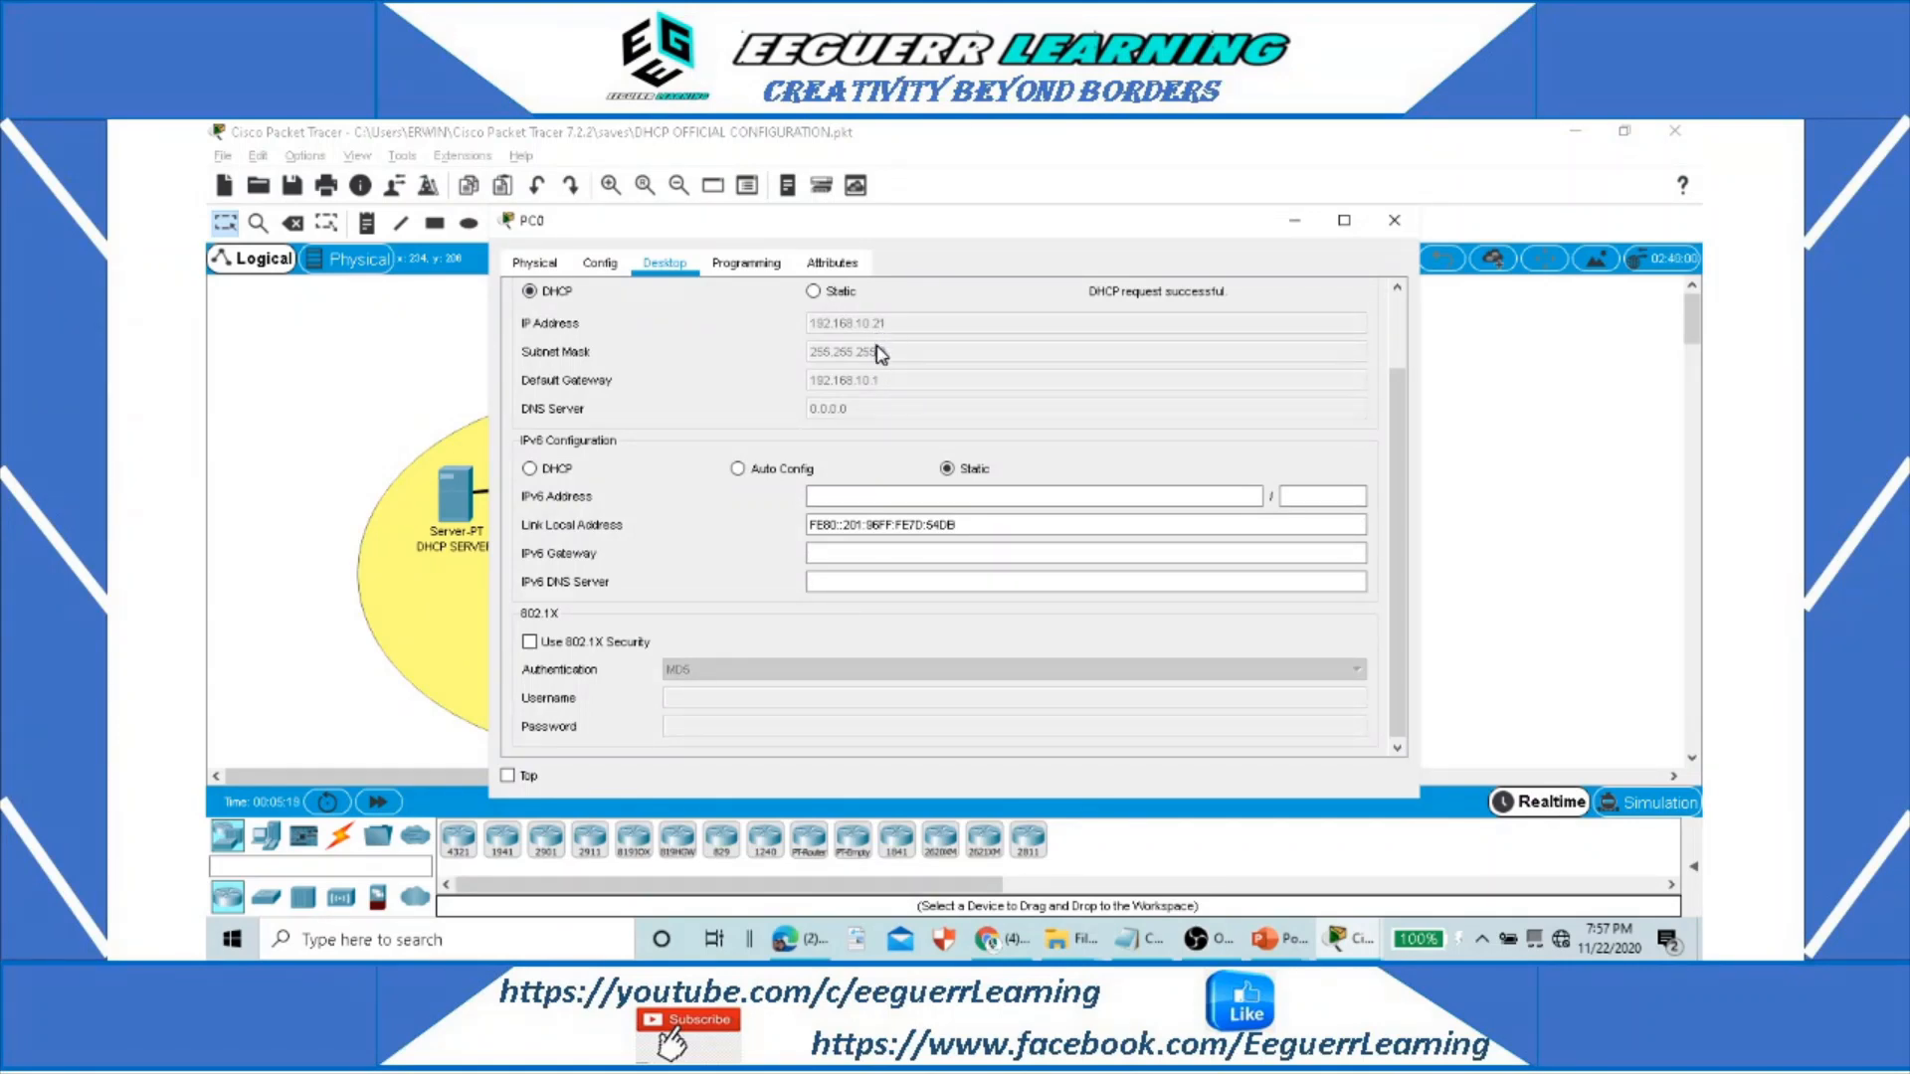
left_click_drag(816, 332, 884, 335)
left_click_drag(895, 325, 942, 315)
key("Escape")
left_click(1394, 220)
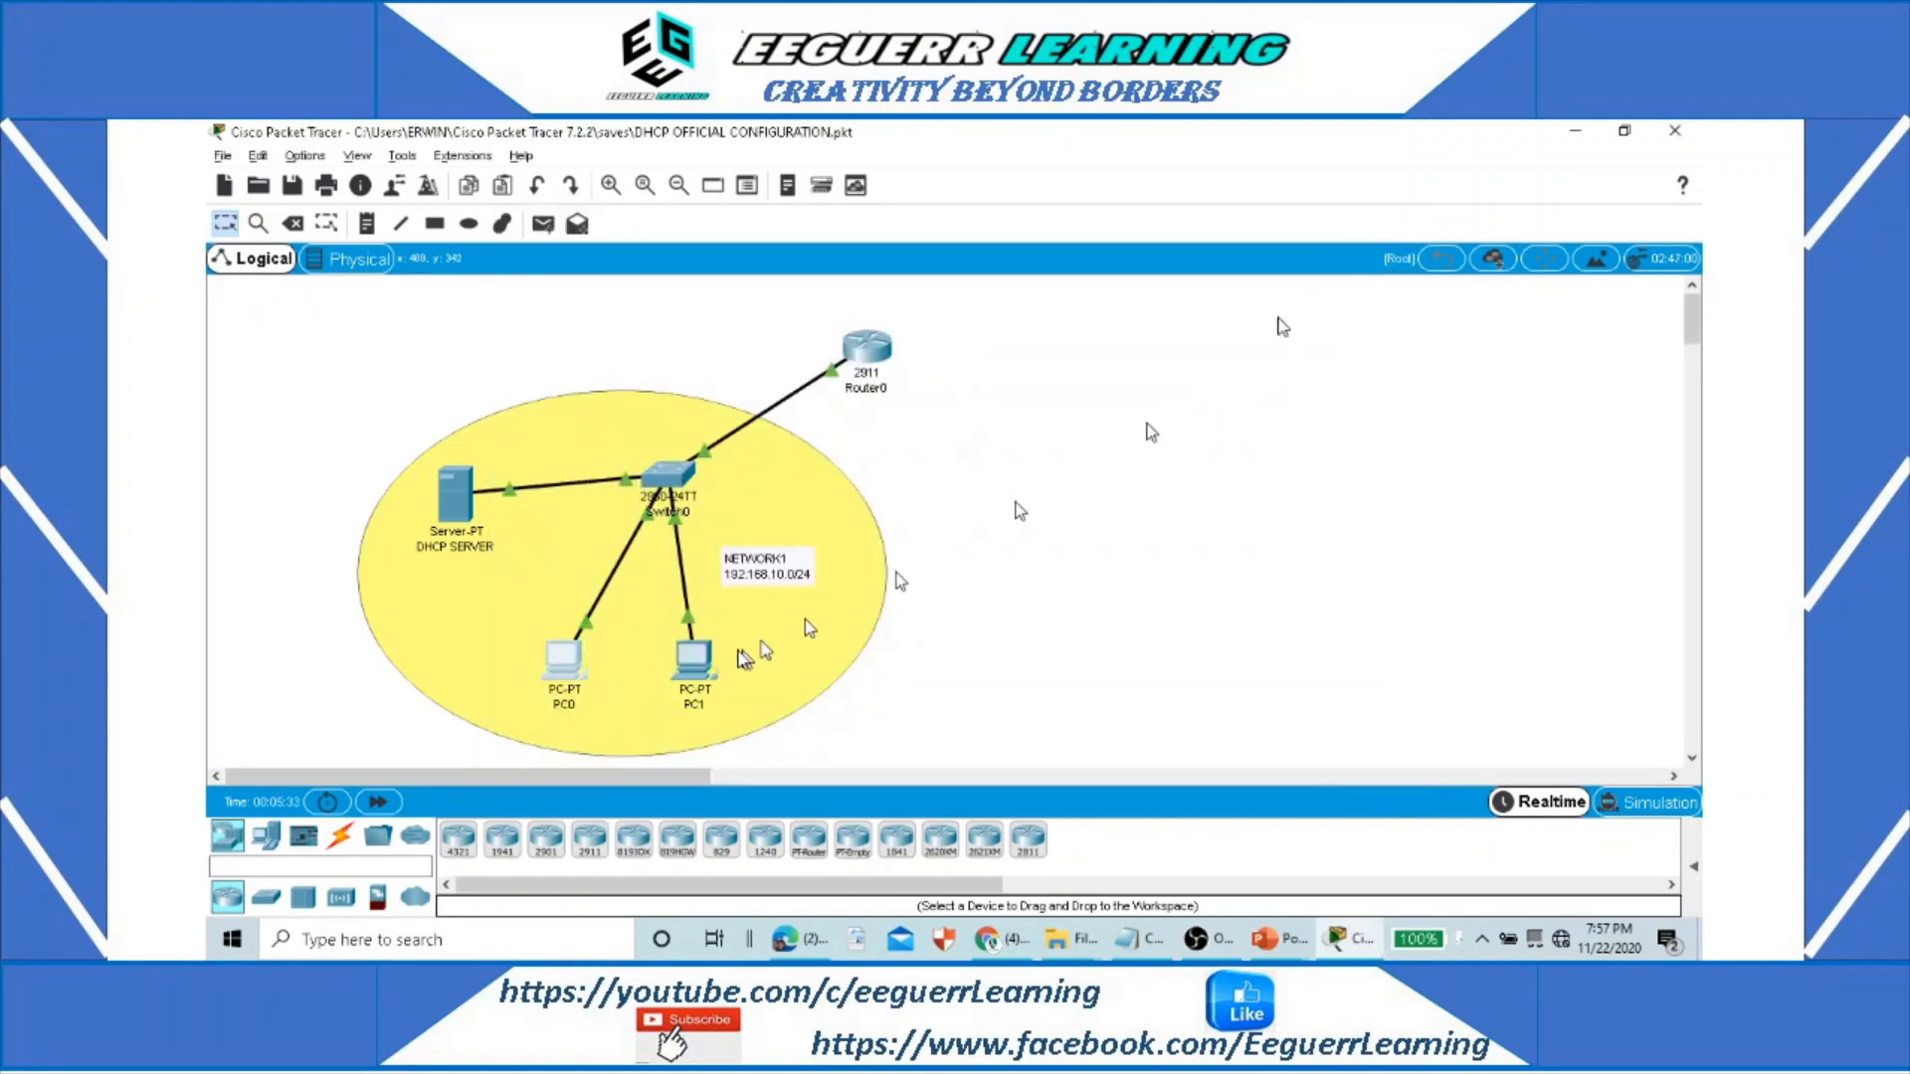
Step: Request a new IPv4 address for PC1 by switching its IP configuration to Static and back to DHCP, and close its window
left_click(693, 658)
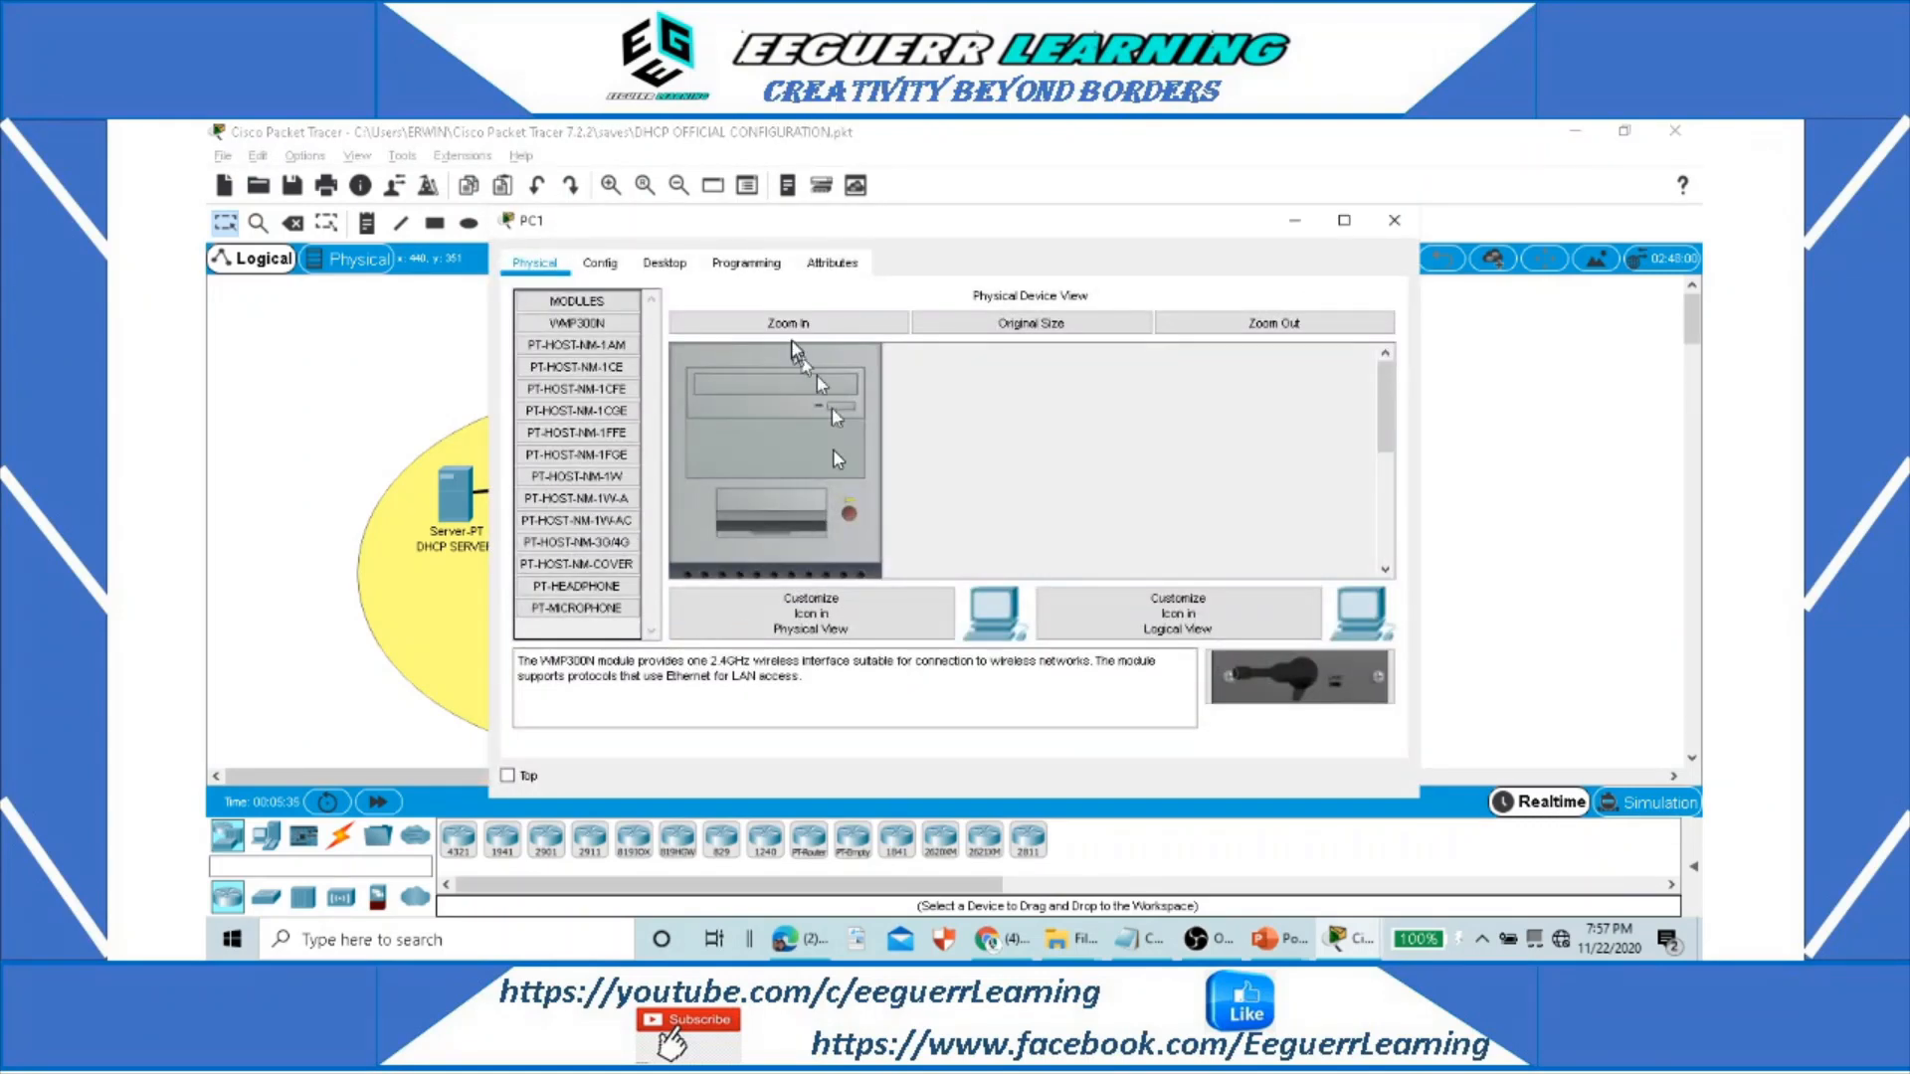
left_click(664, 262)
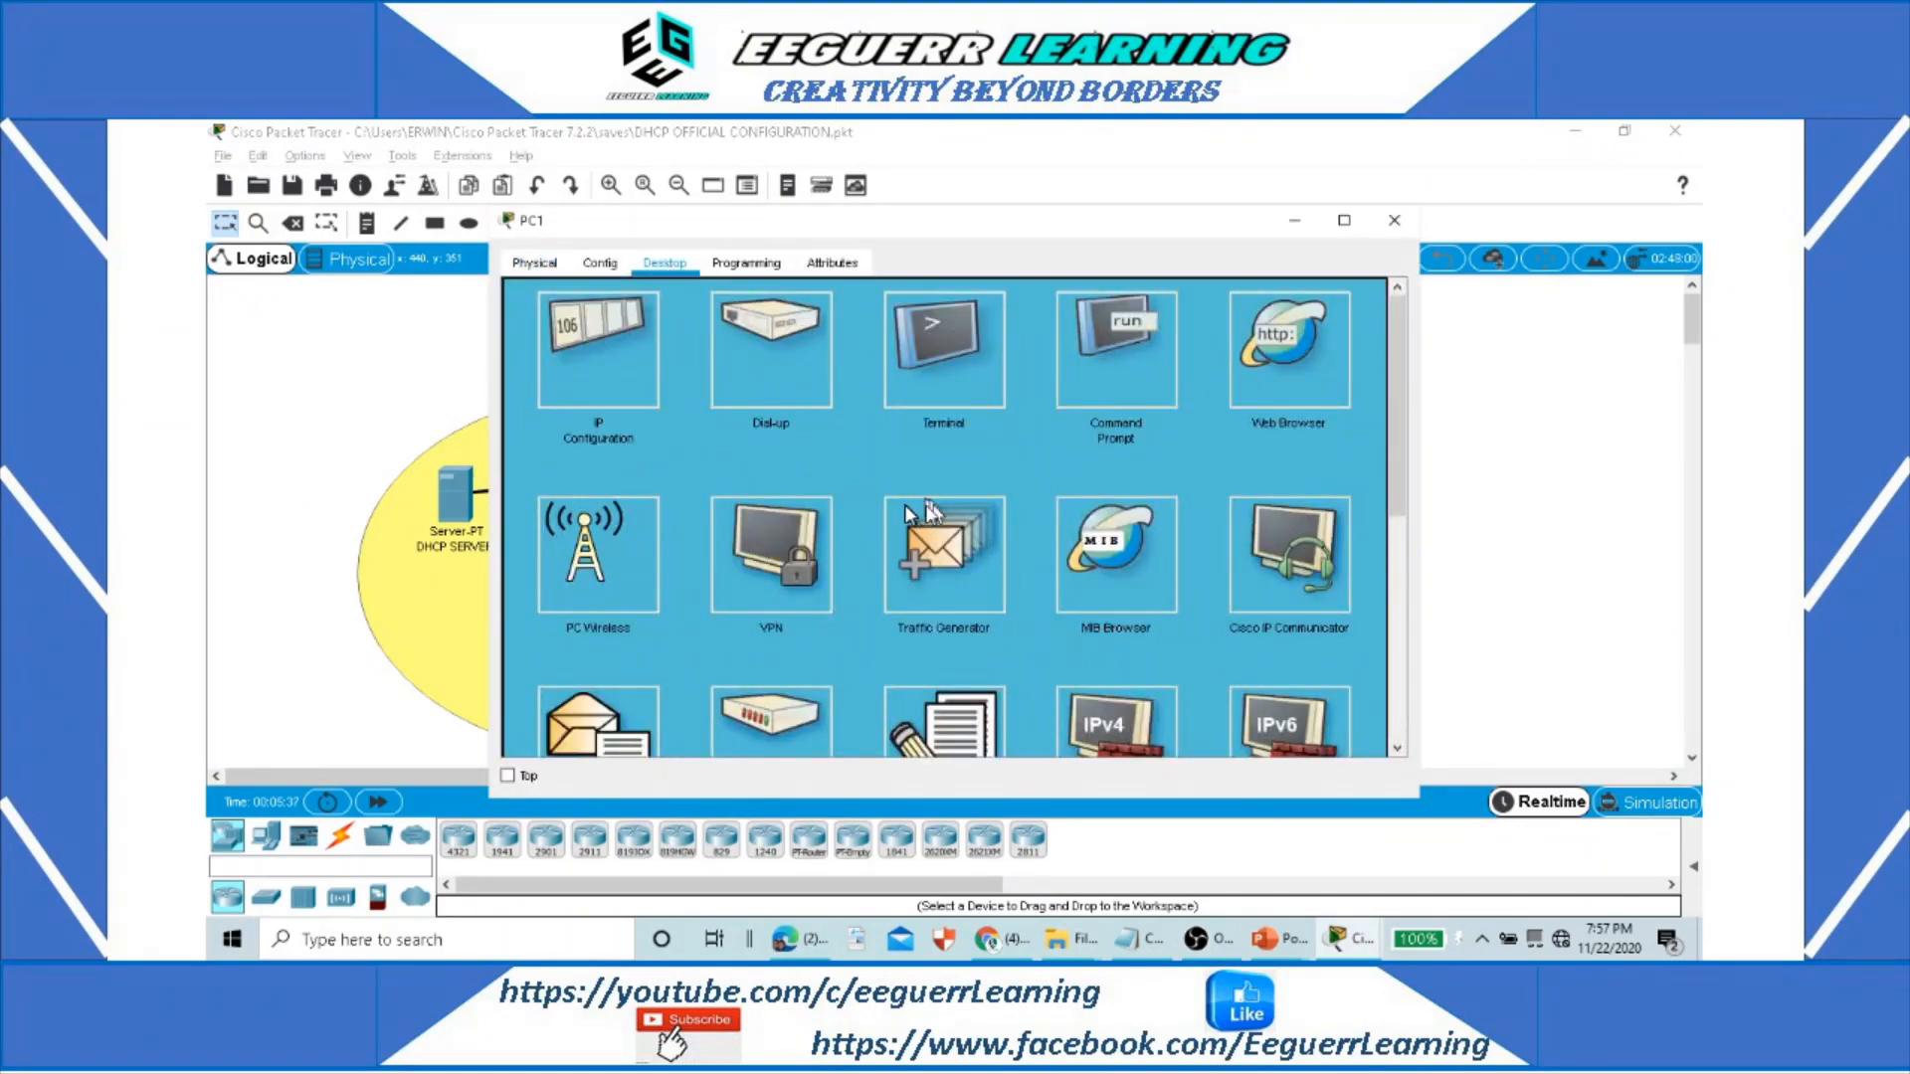
left_click(593, 363)
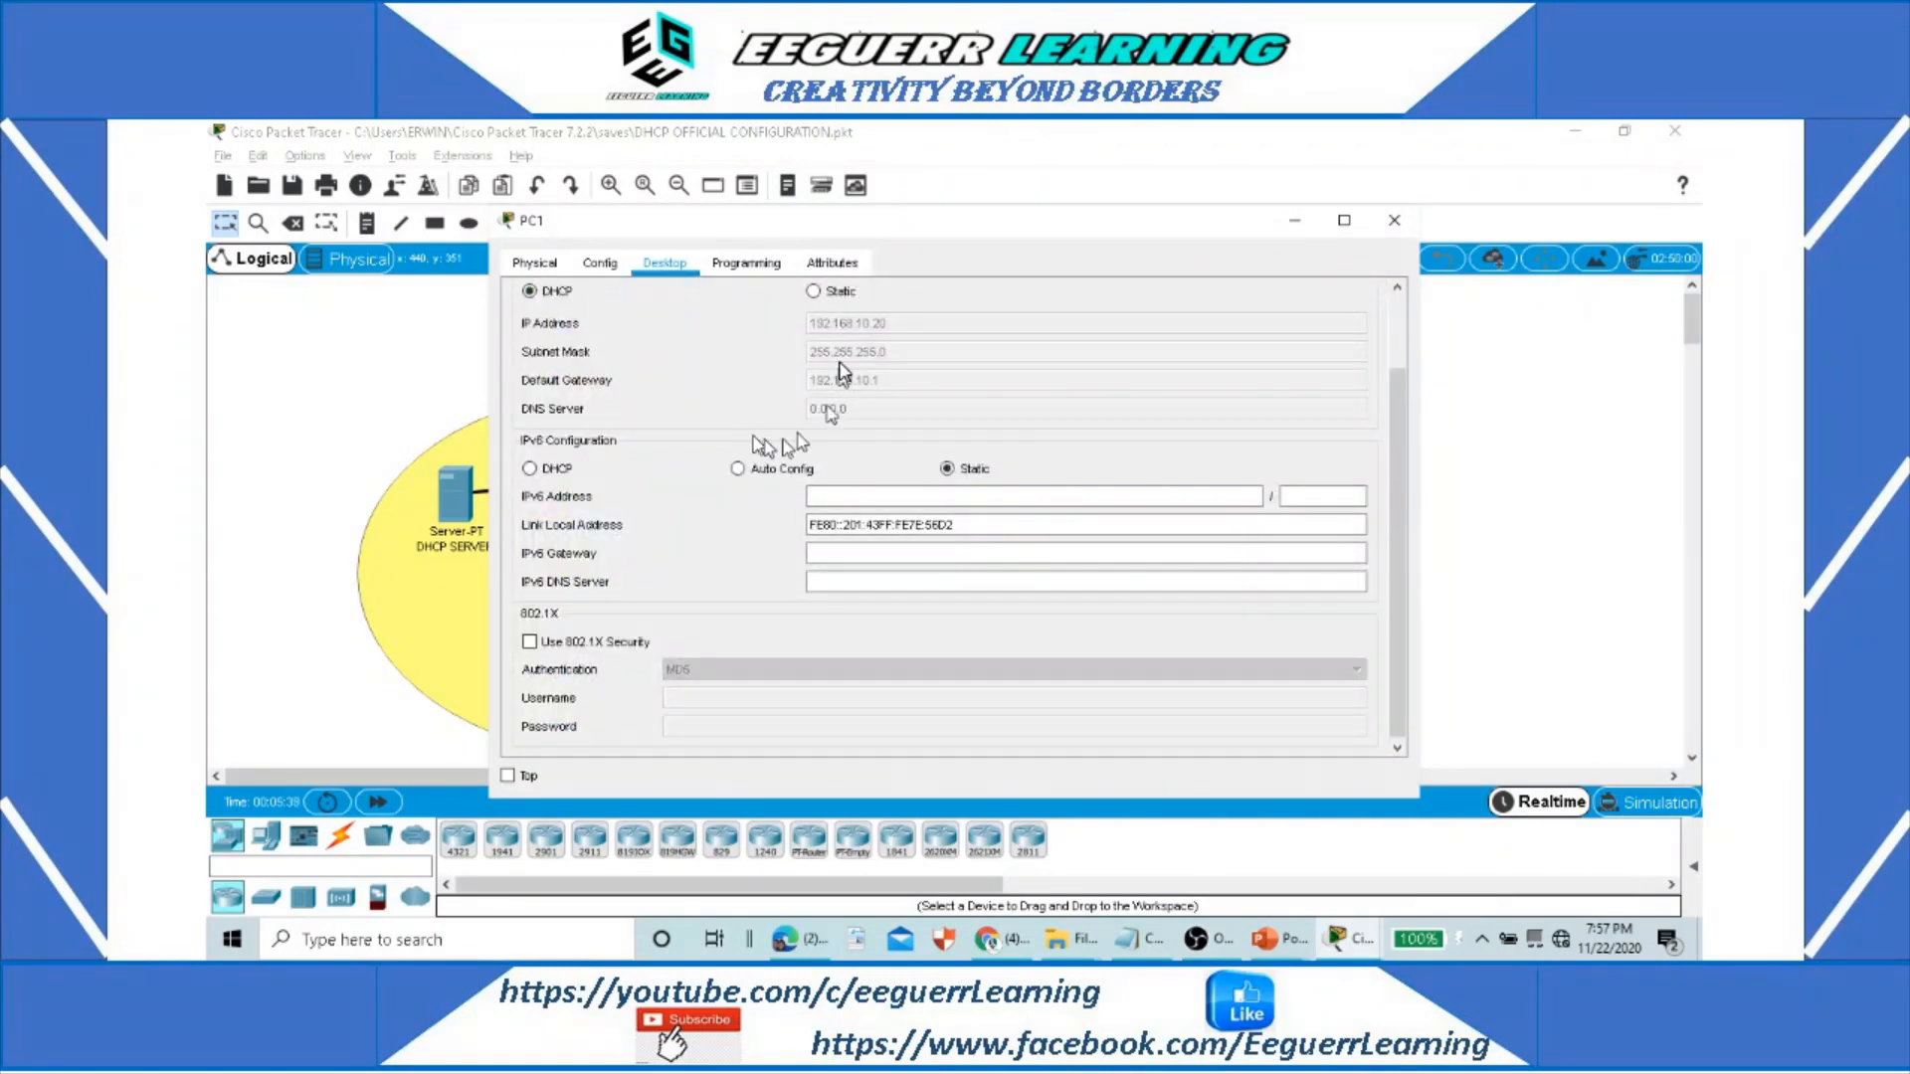
left_click(813, 291)
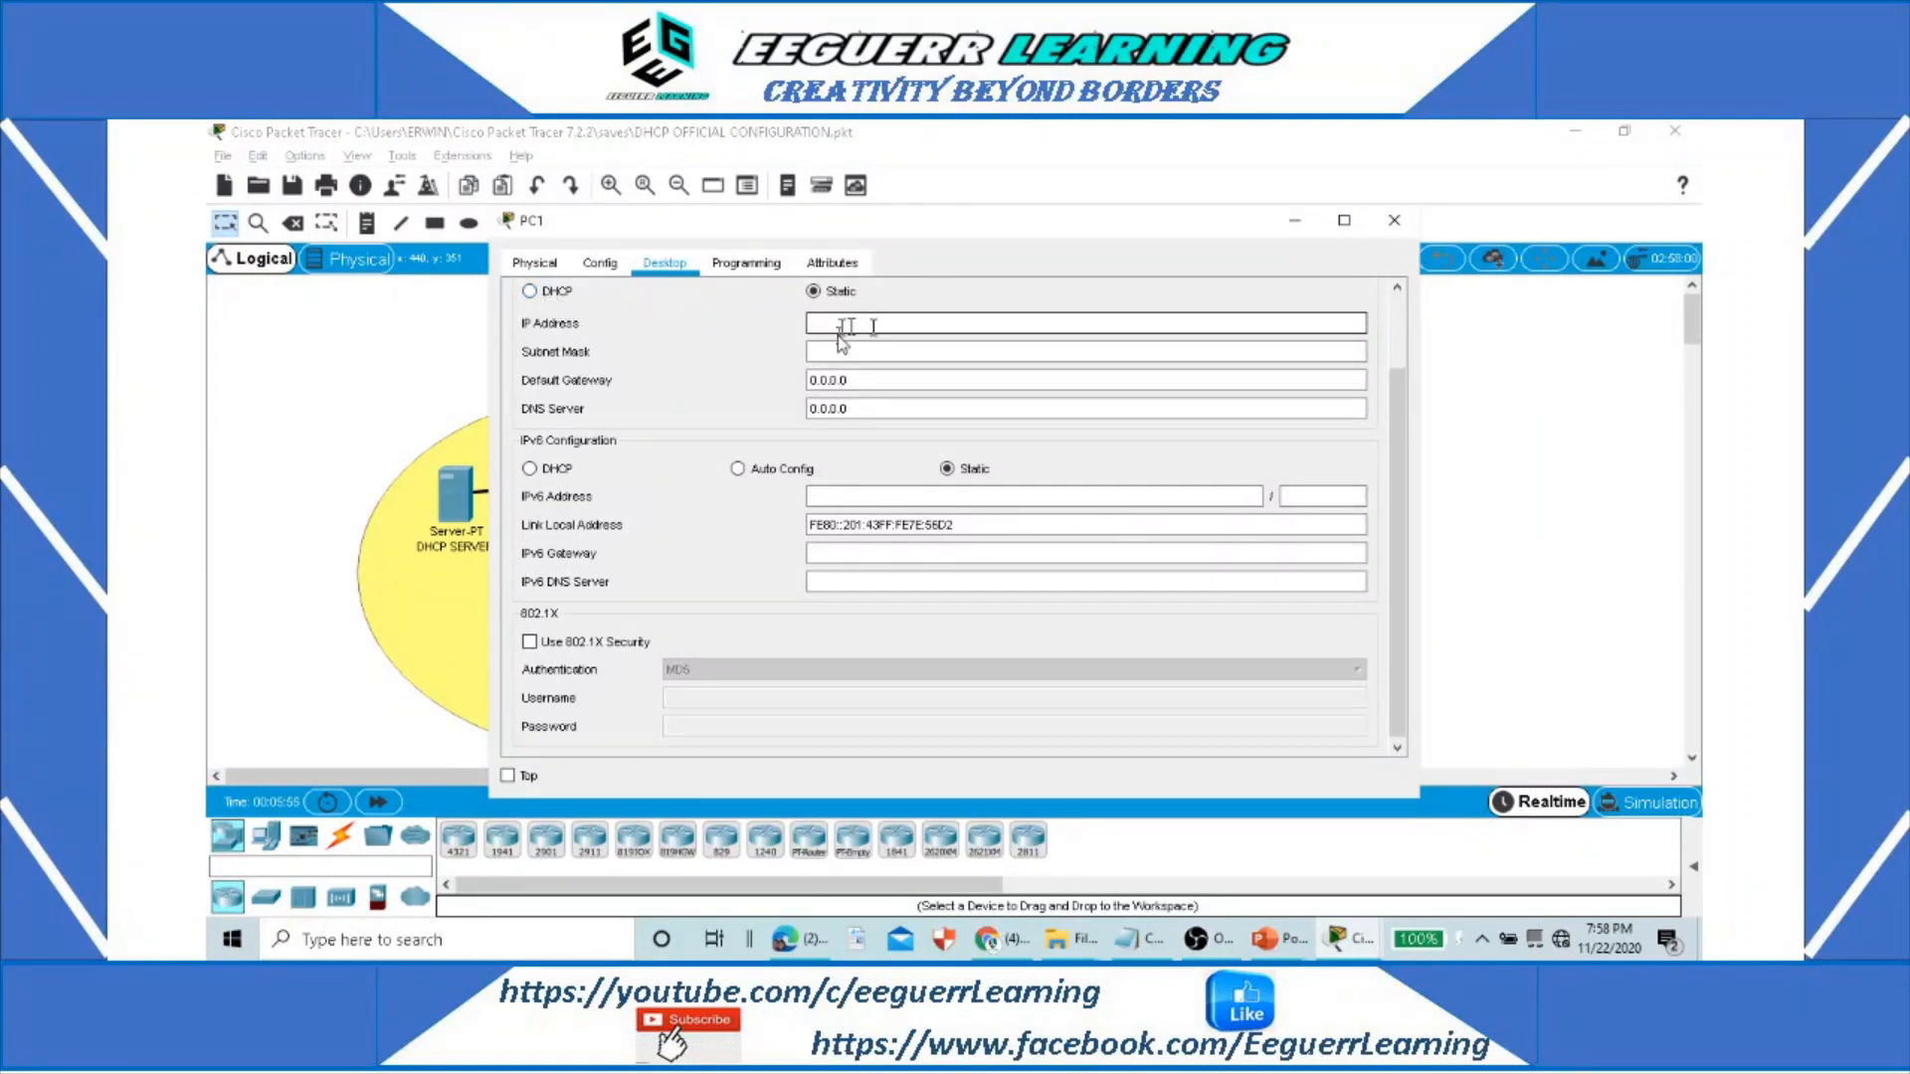
left_click(542, 293)
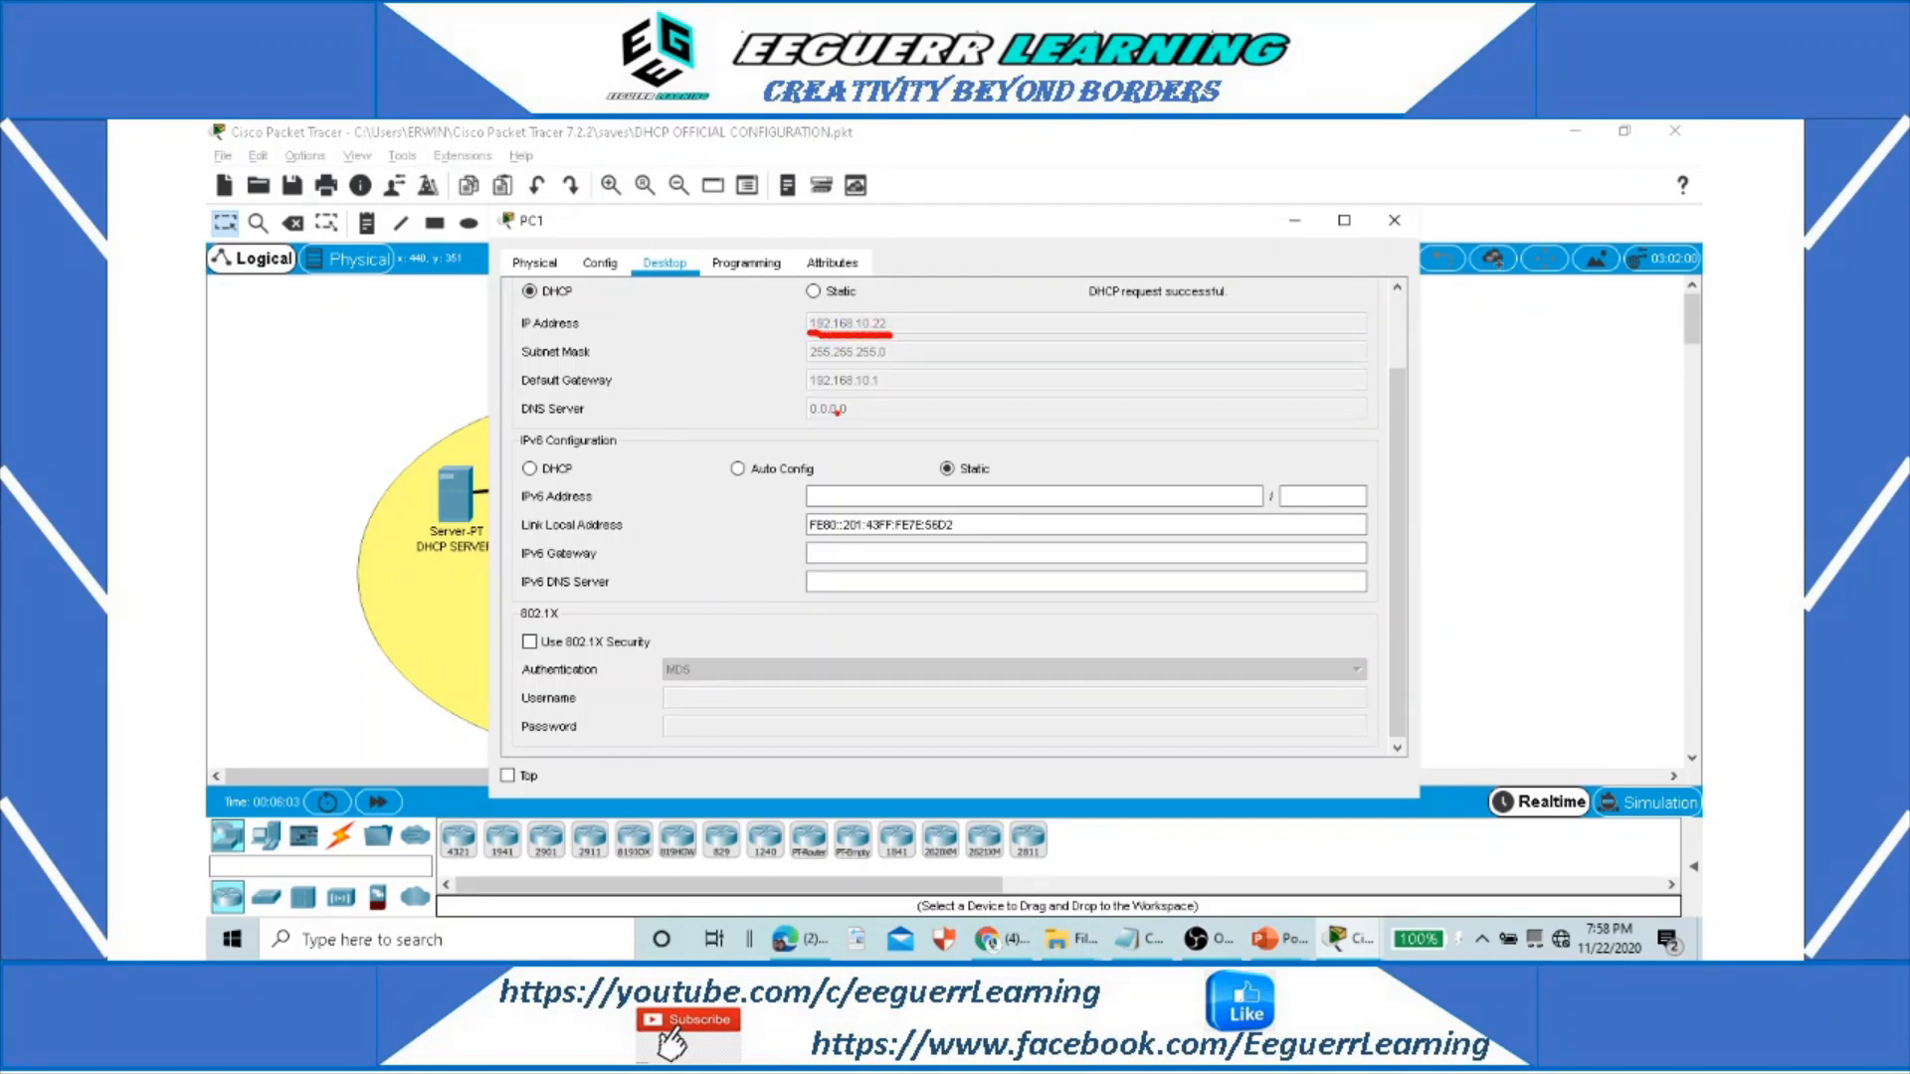
left_click_drag(600, 305, 628, 293)
key("Escape")
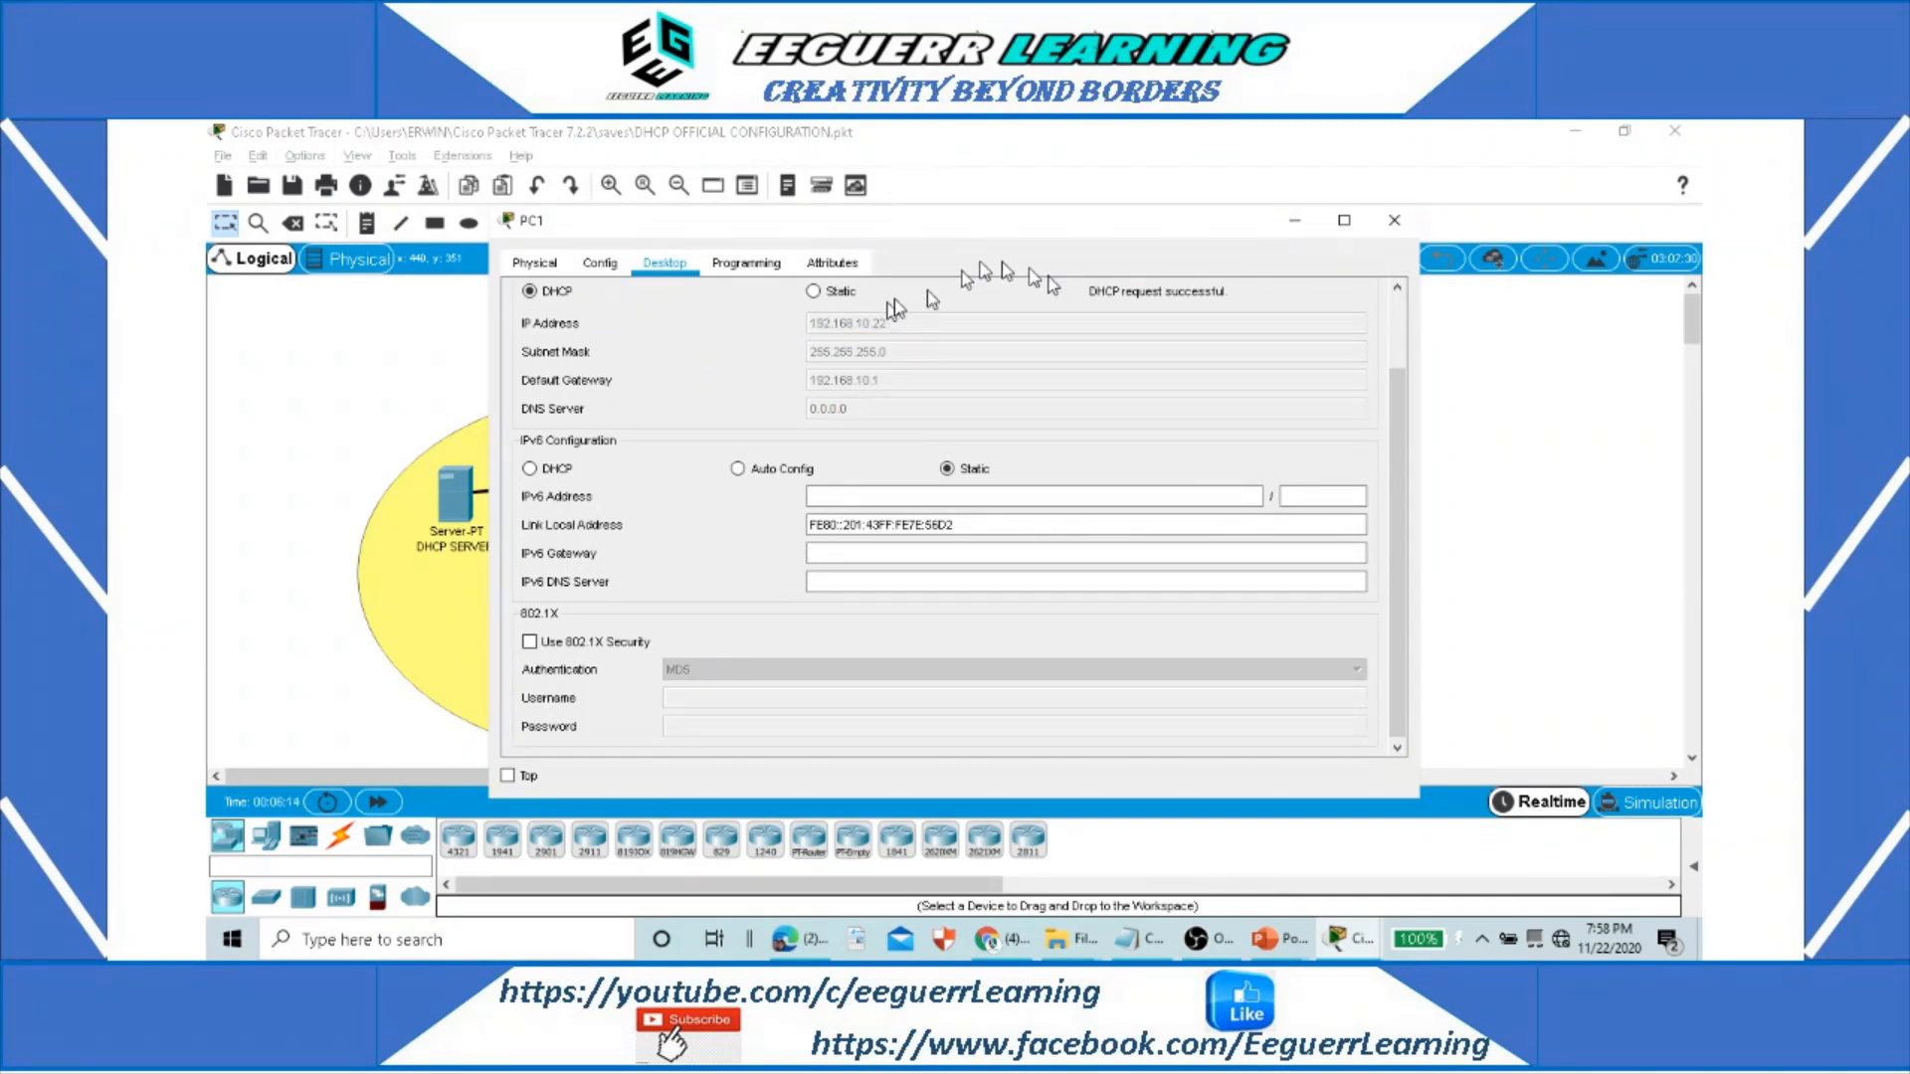
left_click(1394, 221)
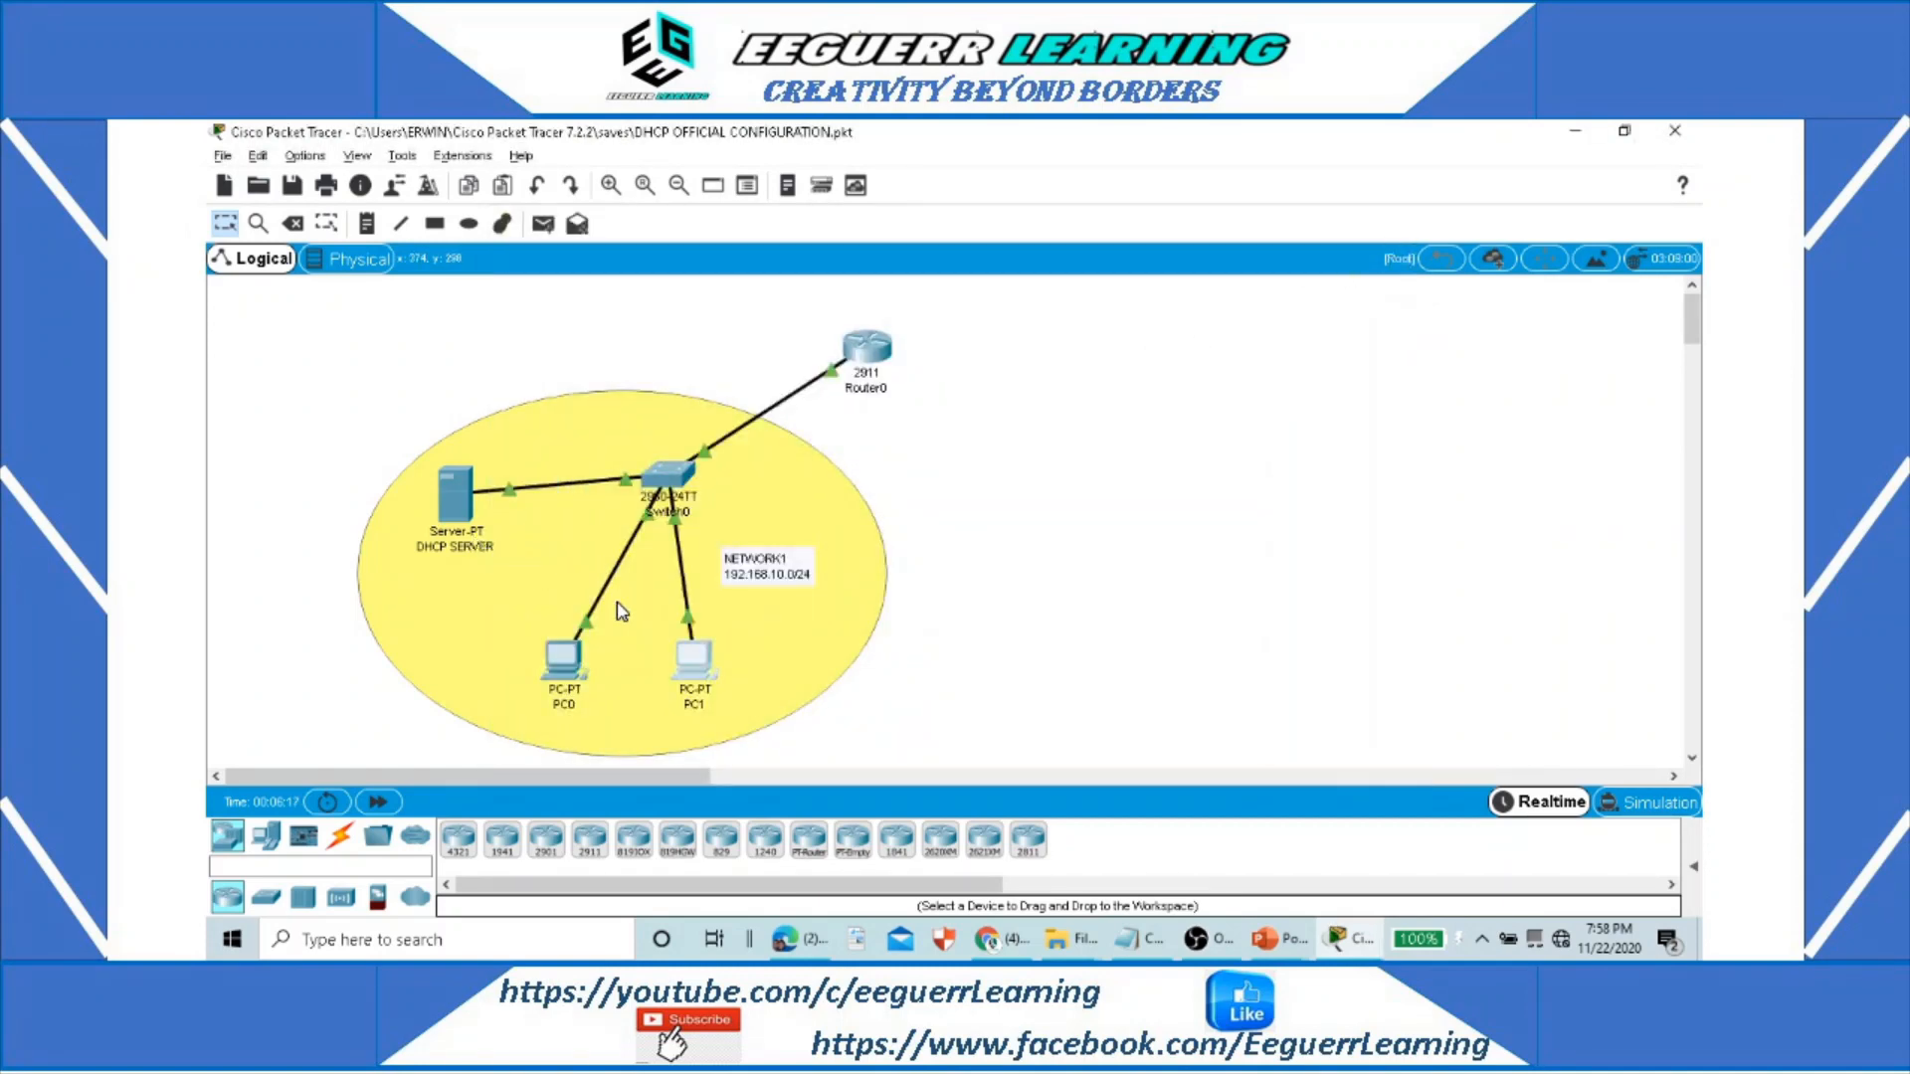
mouse_move(539, 442)
left_mouse_down()
mouse_move(413, 444)
mouse_move(532, 562)
mouse_move(545, 431)
left_mouse_up()
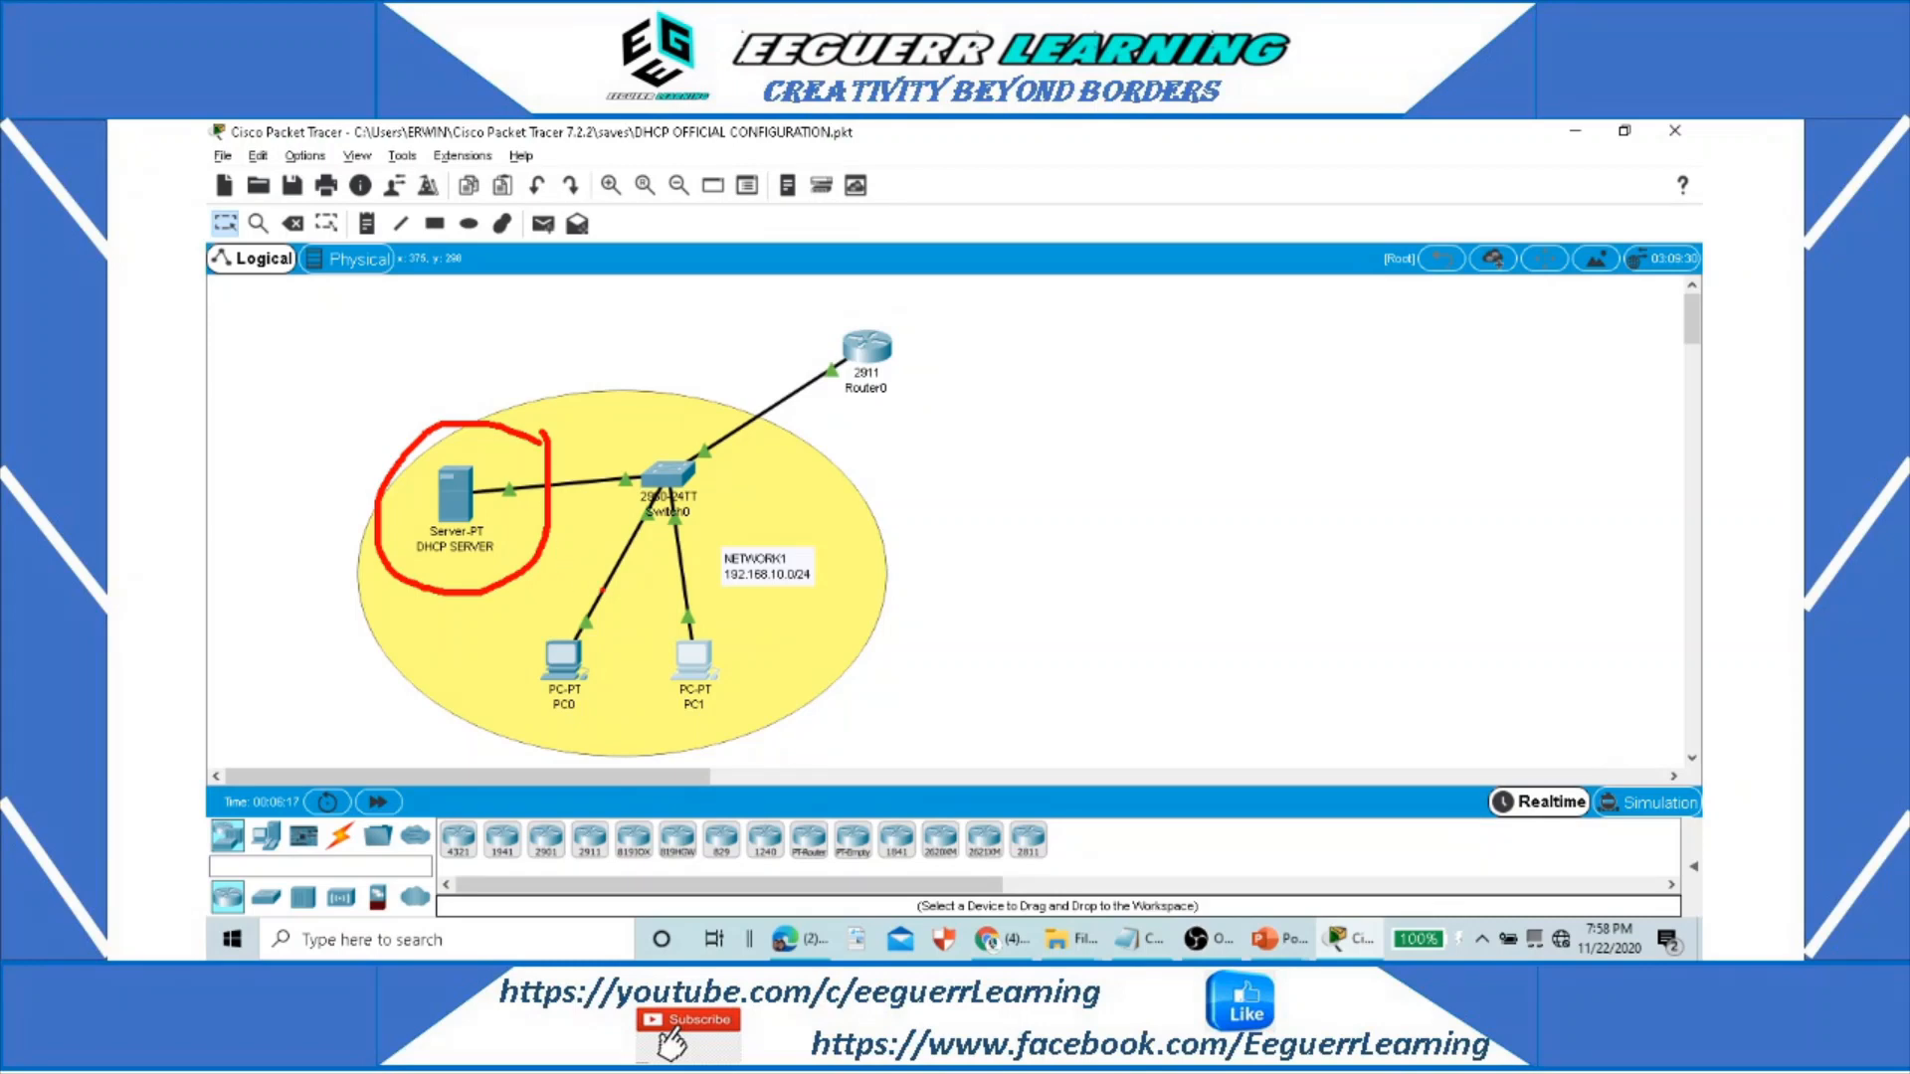
key("Escape")
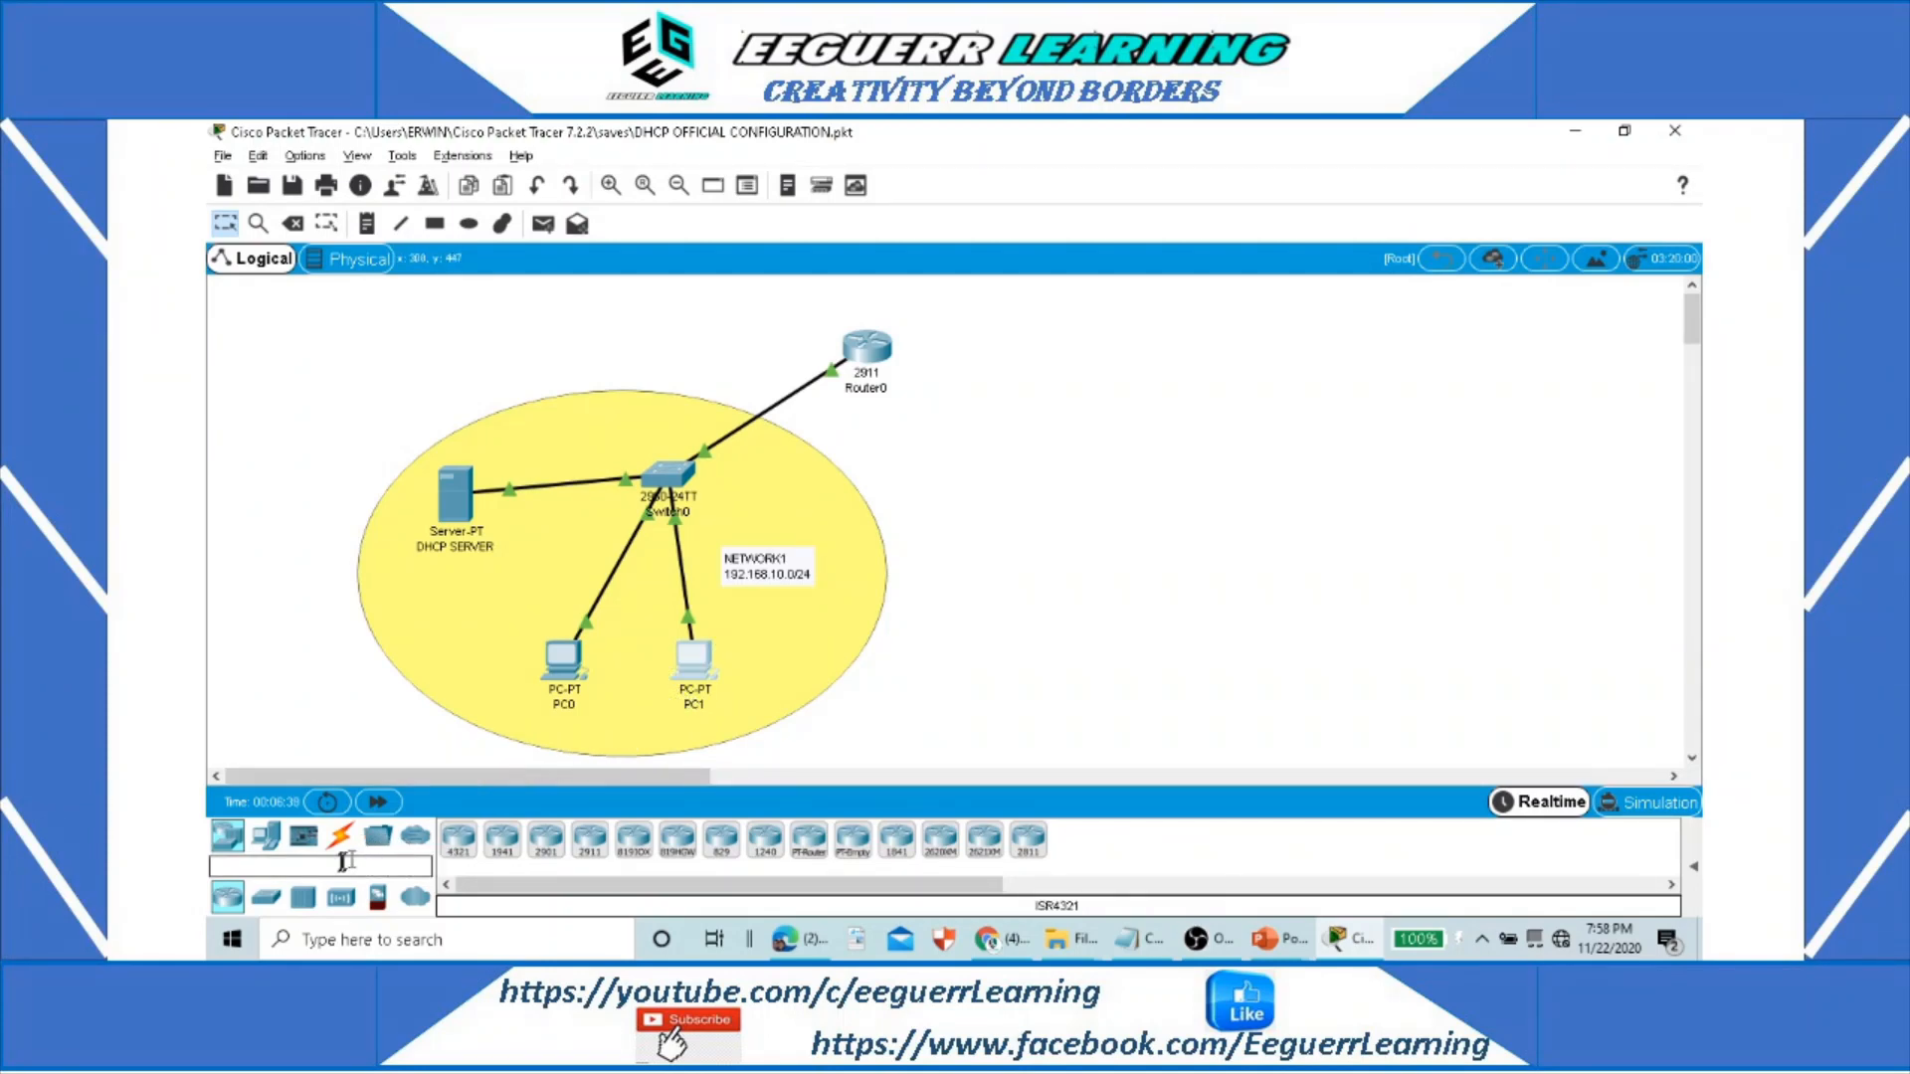
Step: Add two 2960-24TT switches outside Network1, one level with Router0 and the other below it
left_click(265, 897)
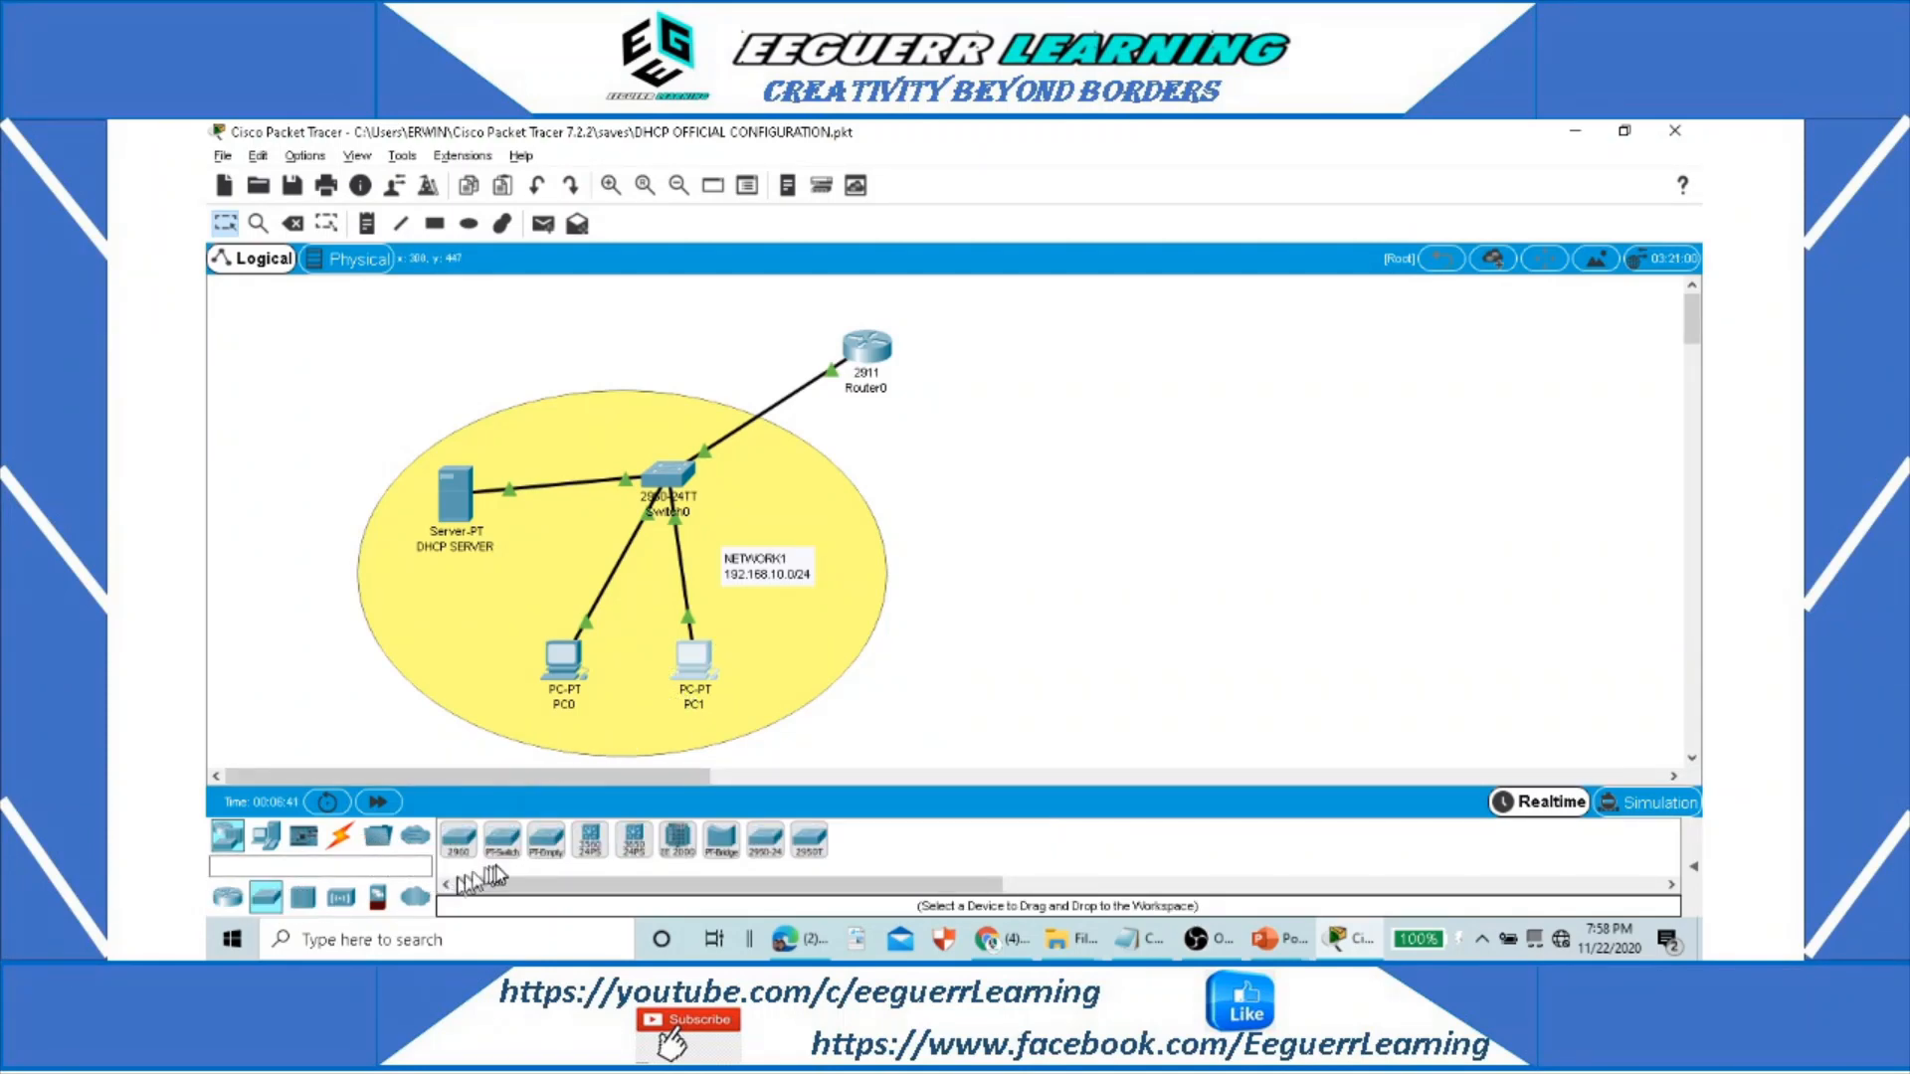
left_click(456, 842)
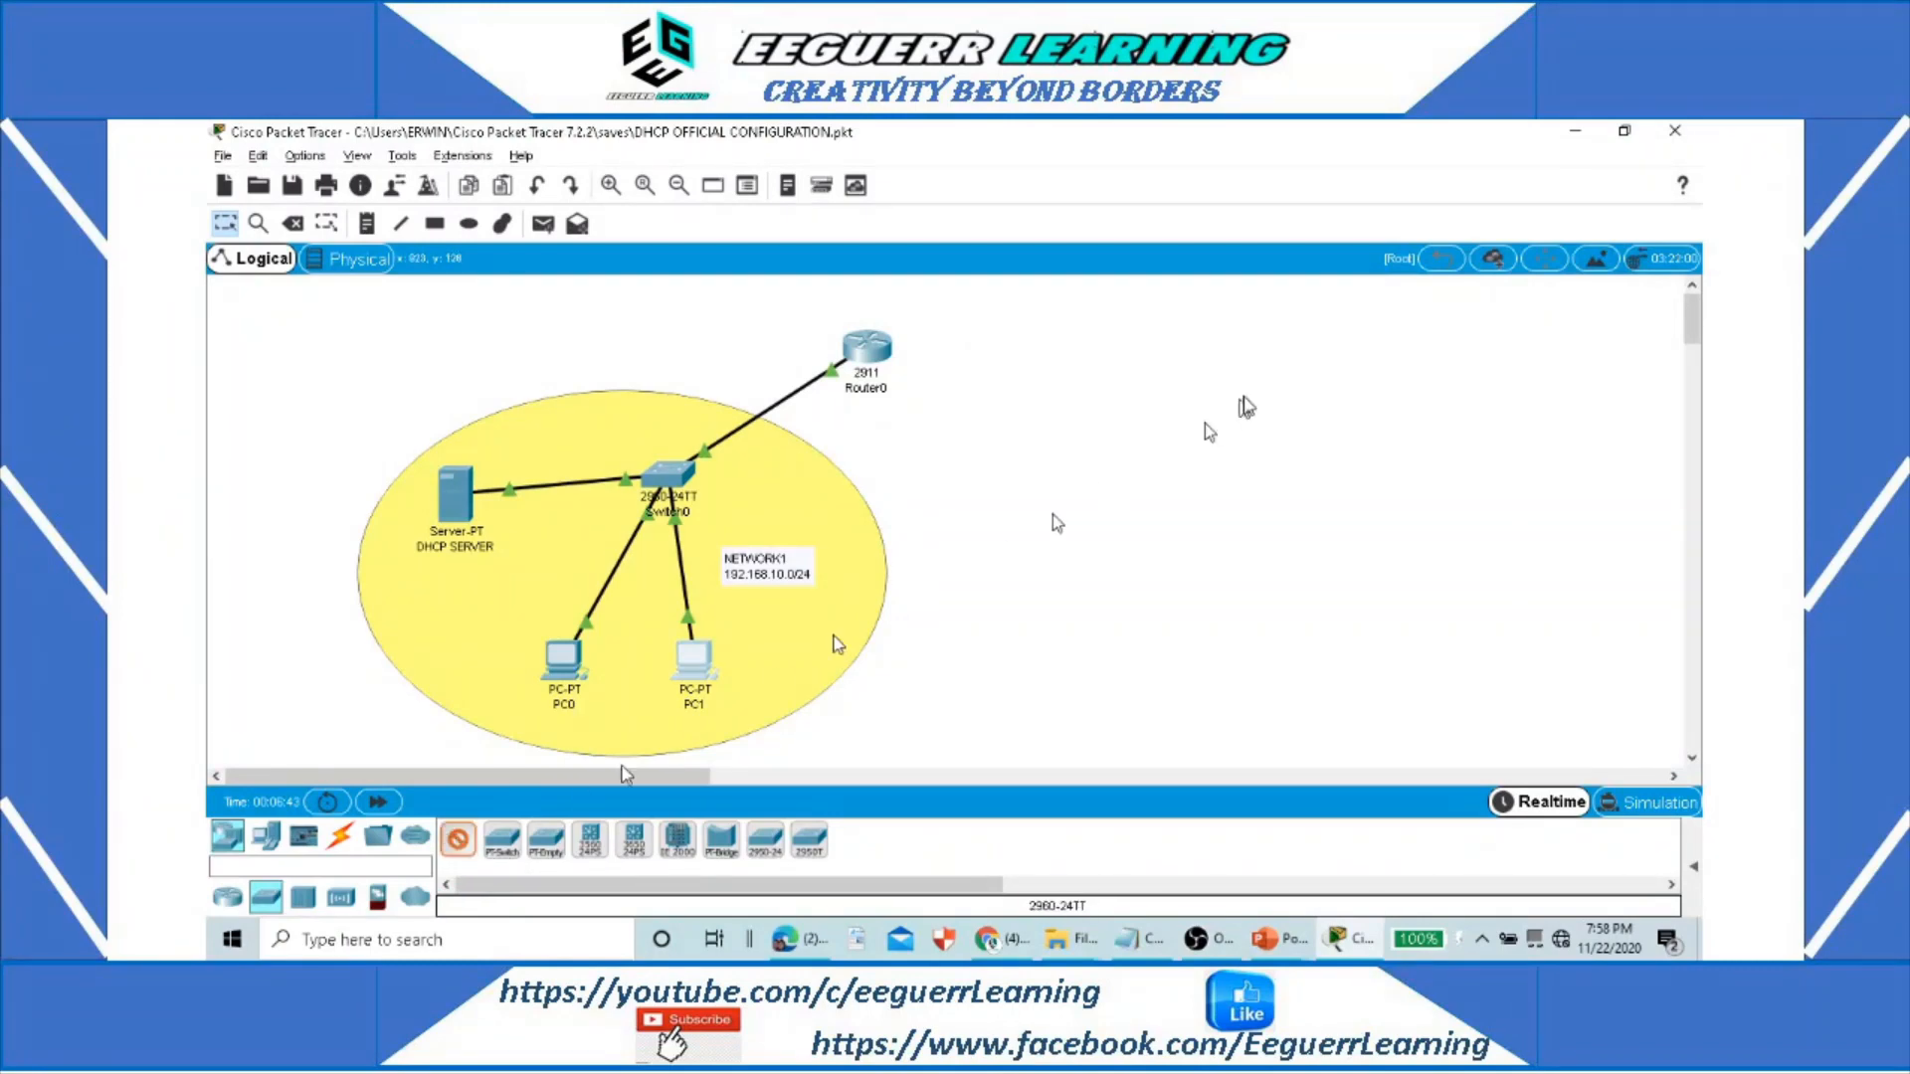
left_click(1192, 363)
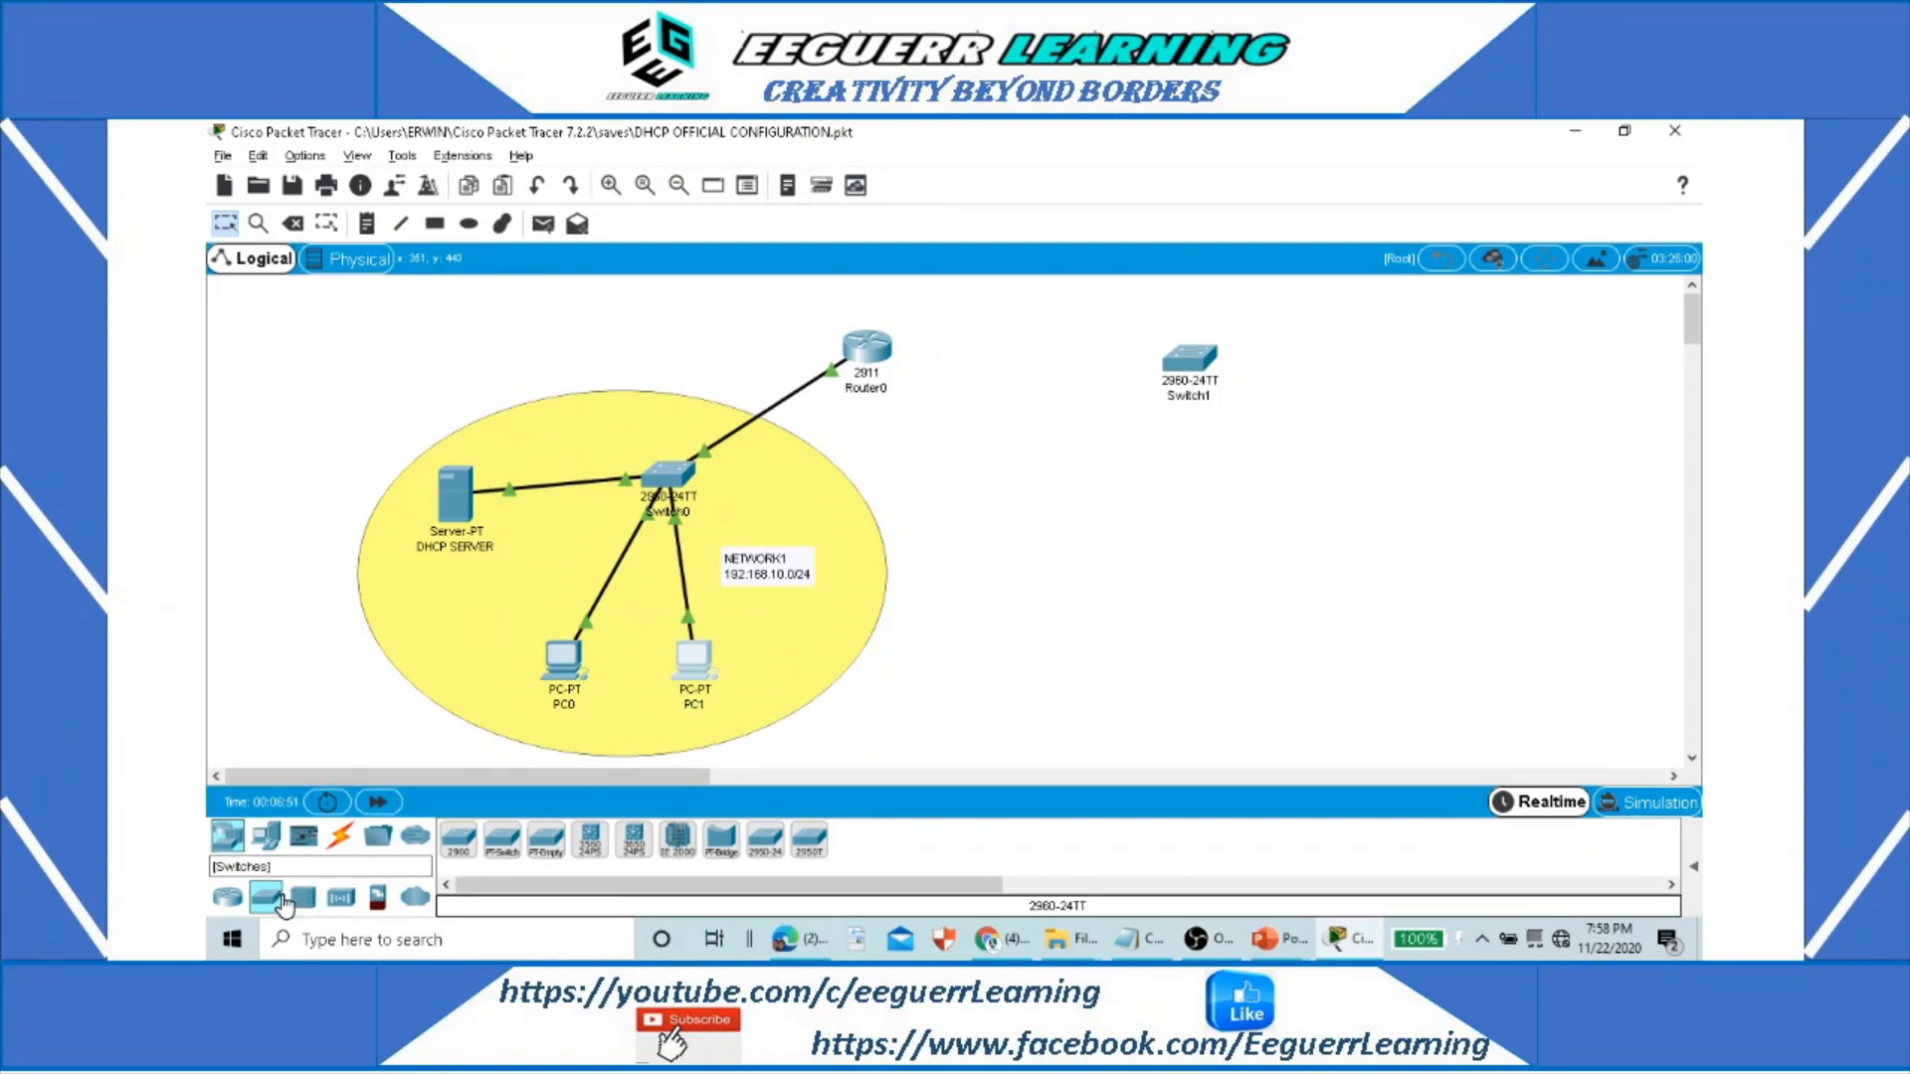
left_click(459, 840)
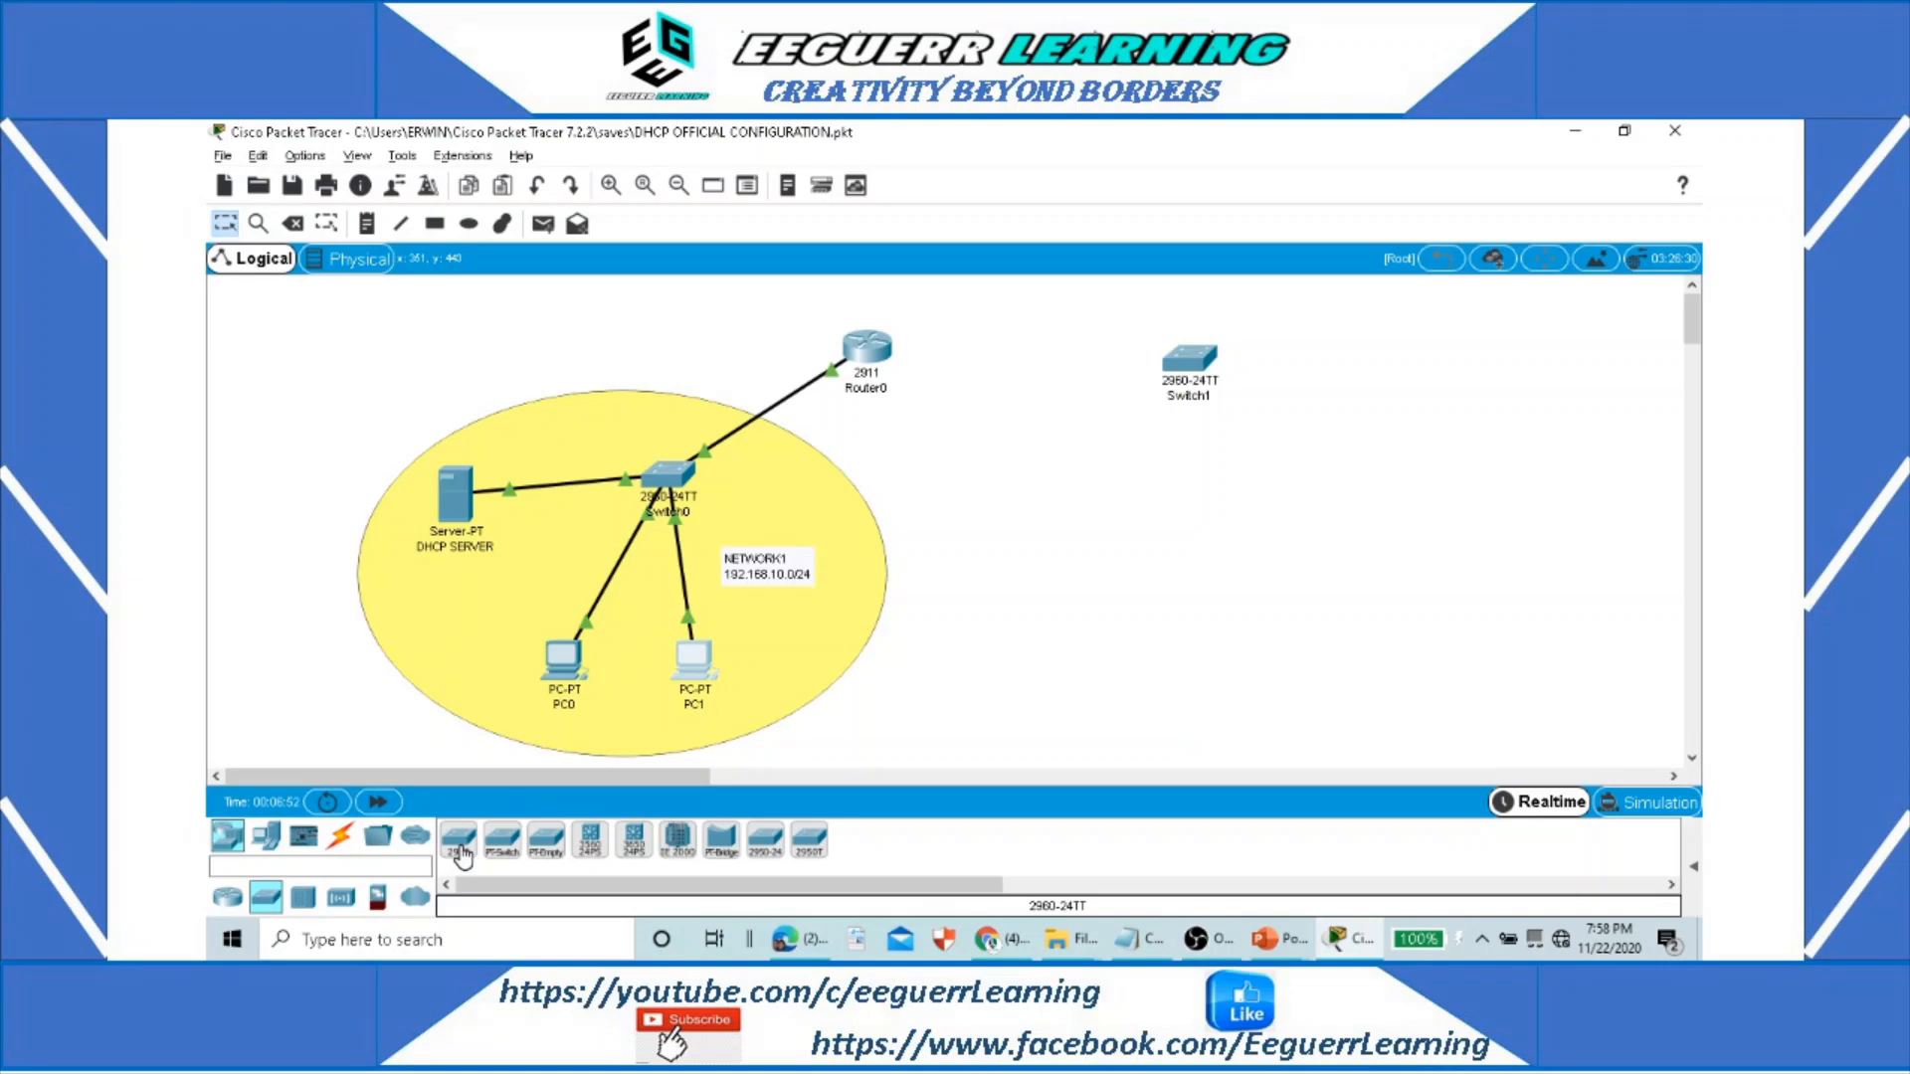
left_click(1179, 587)
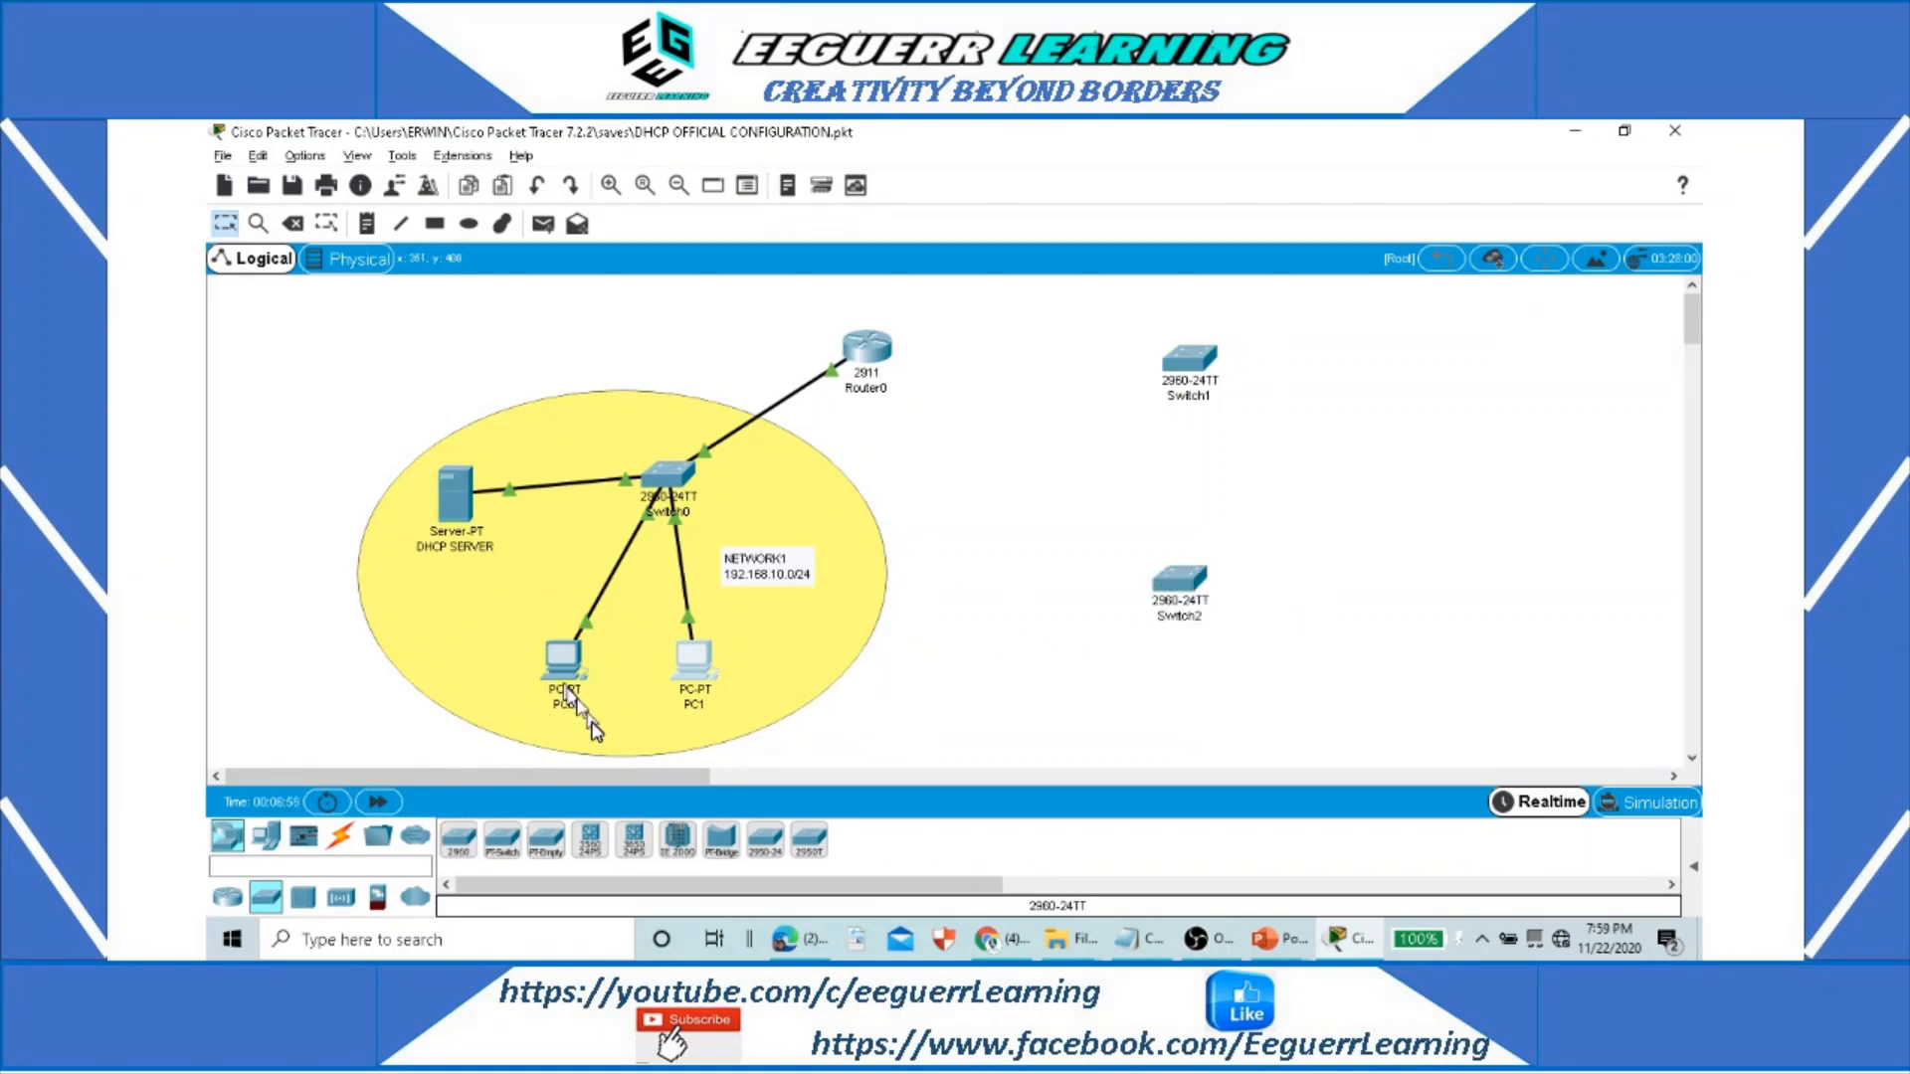
Step: Add two Server-PT devices, one to the right of Switch1 and one just below and right of Switch2
left_click(265, 836)
left_click(544, 841)
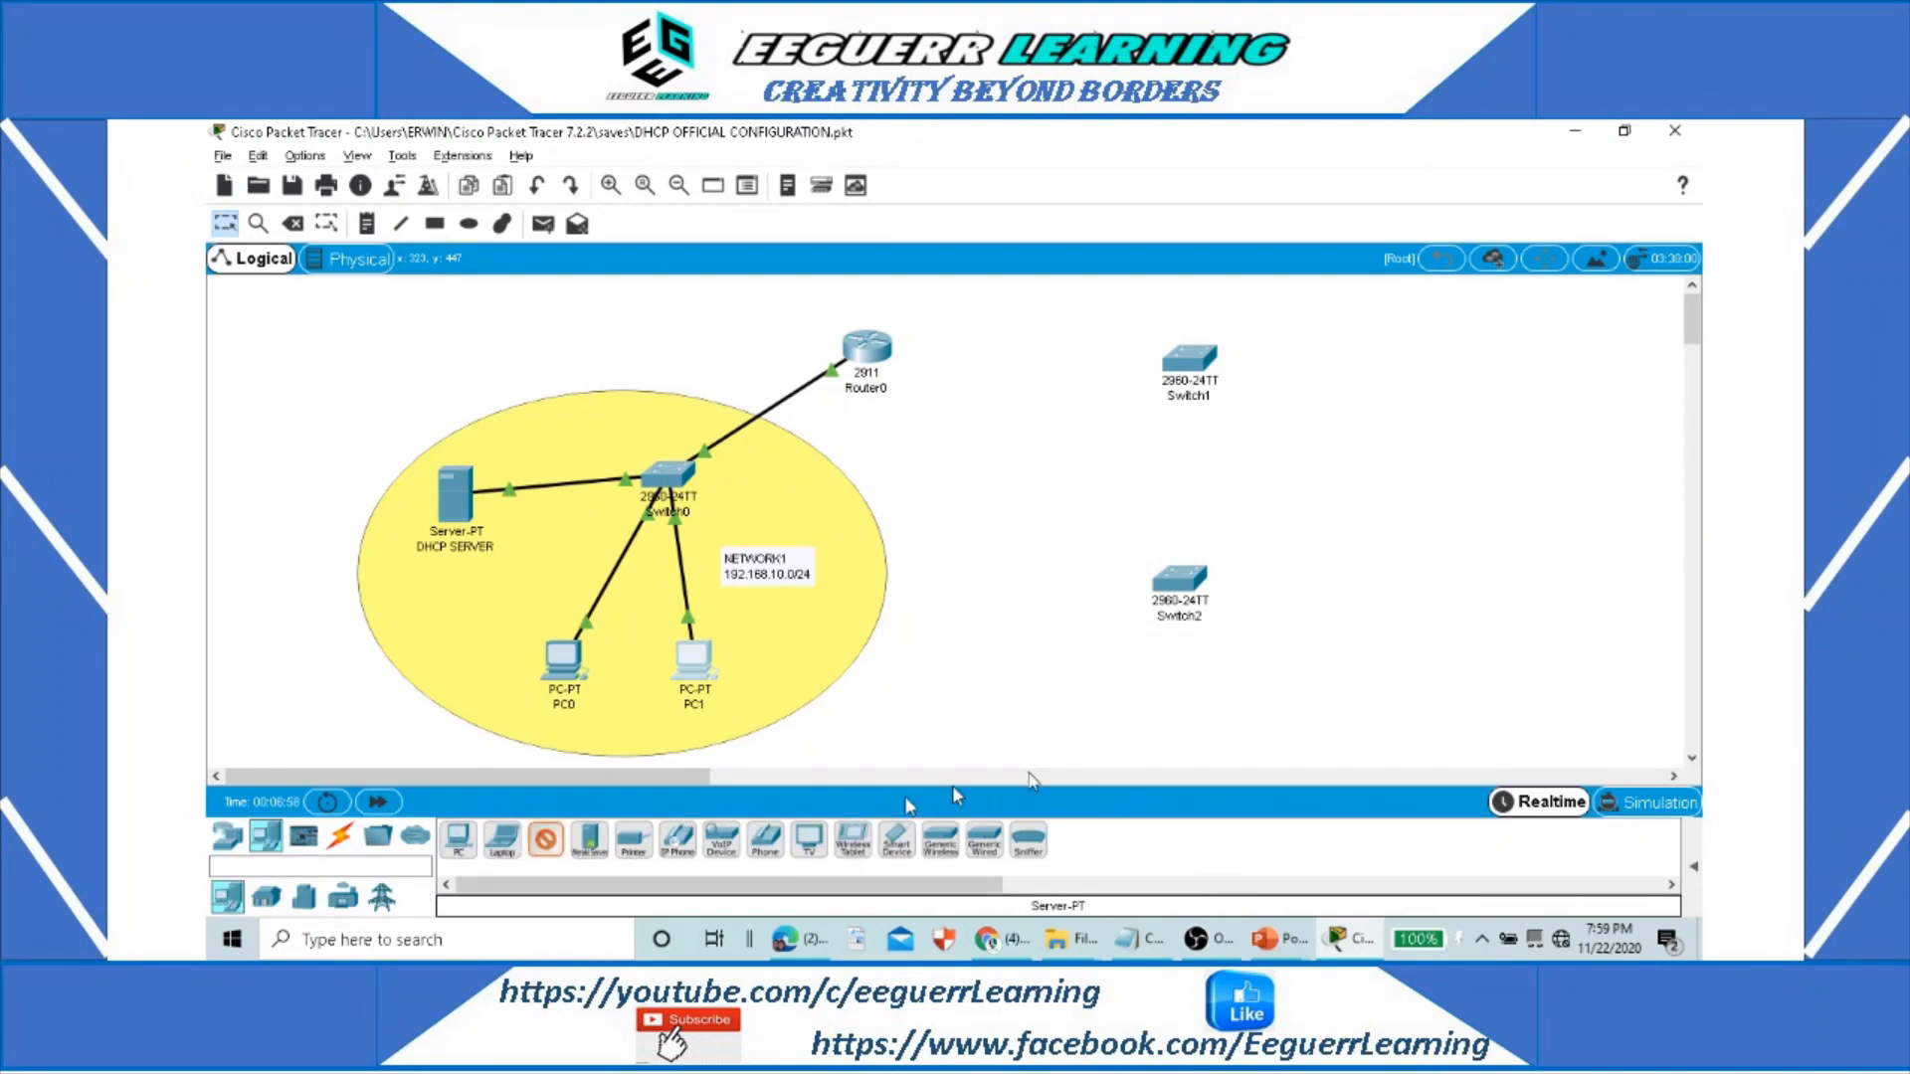
left_click(1410, 338)
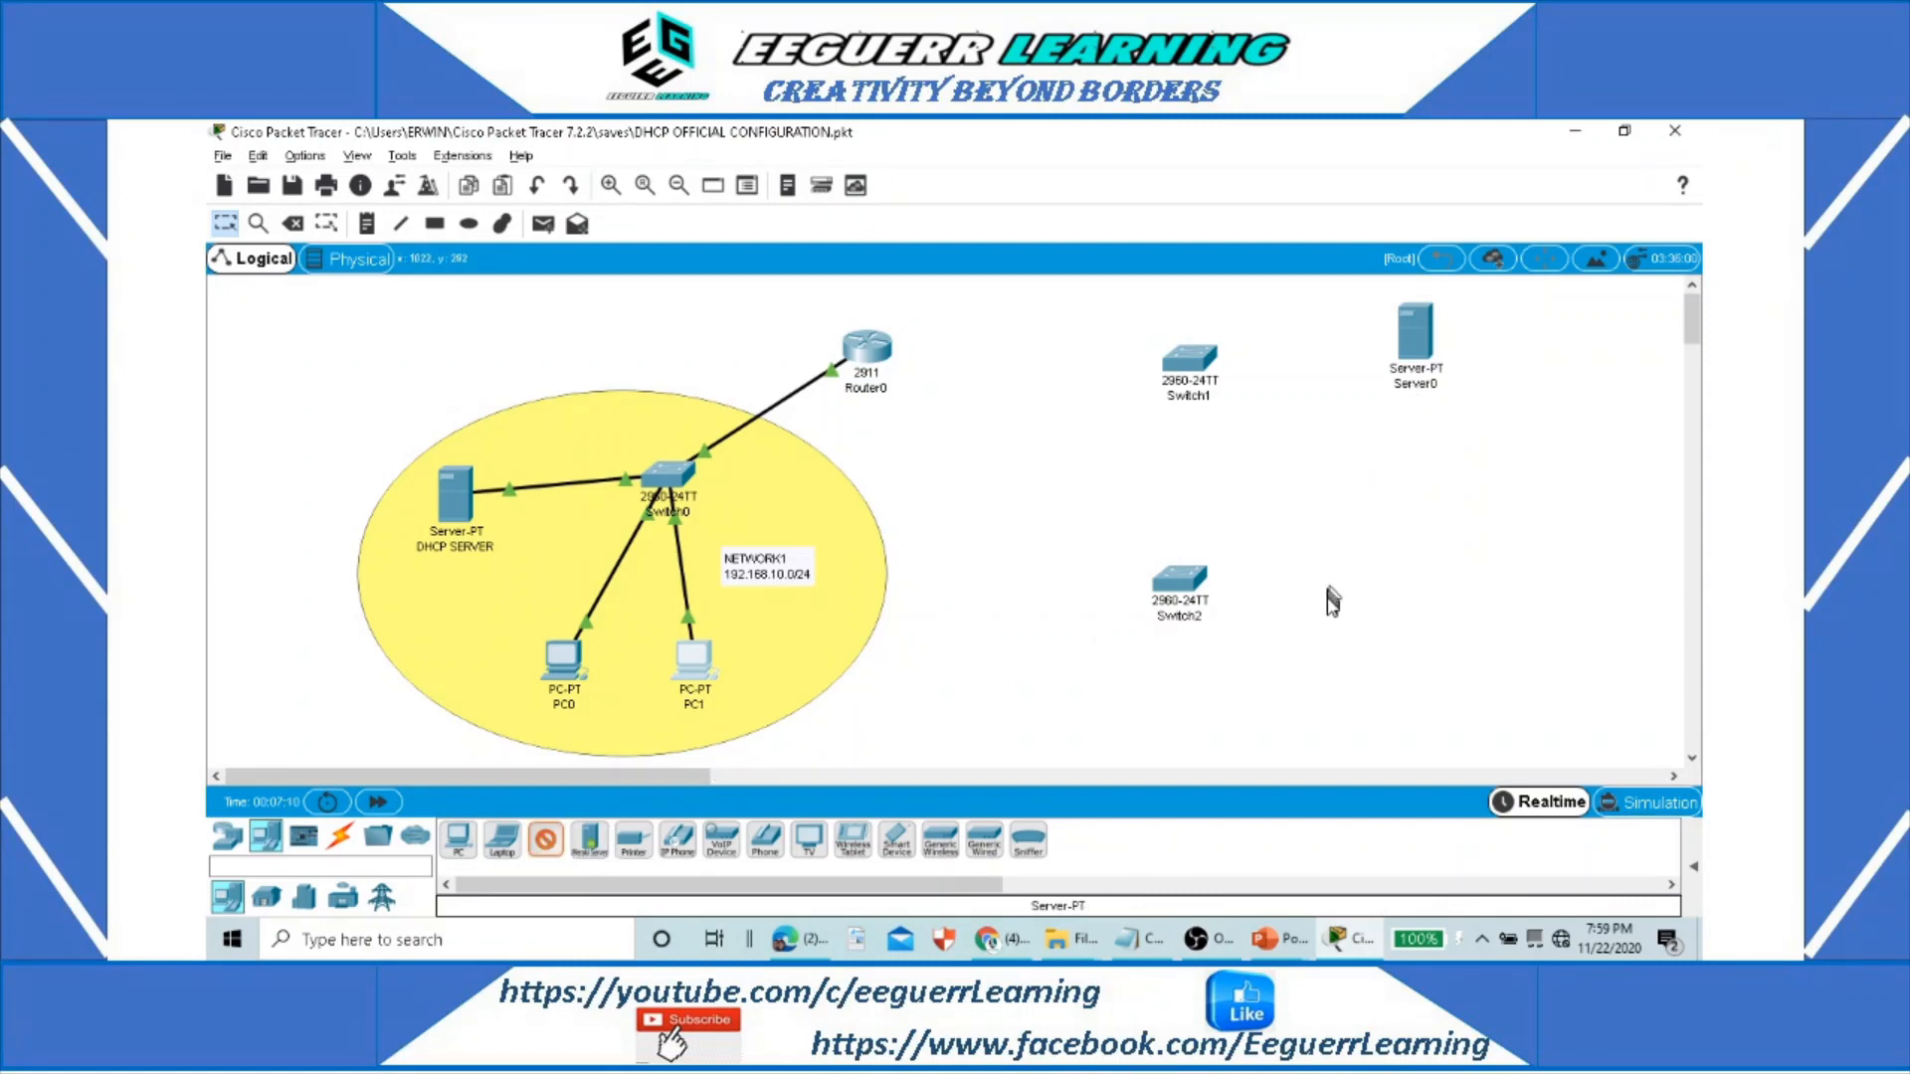
left_click(1303, 654)
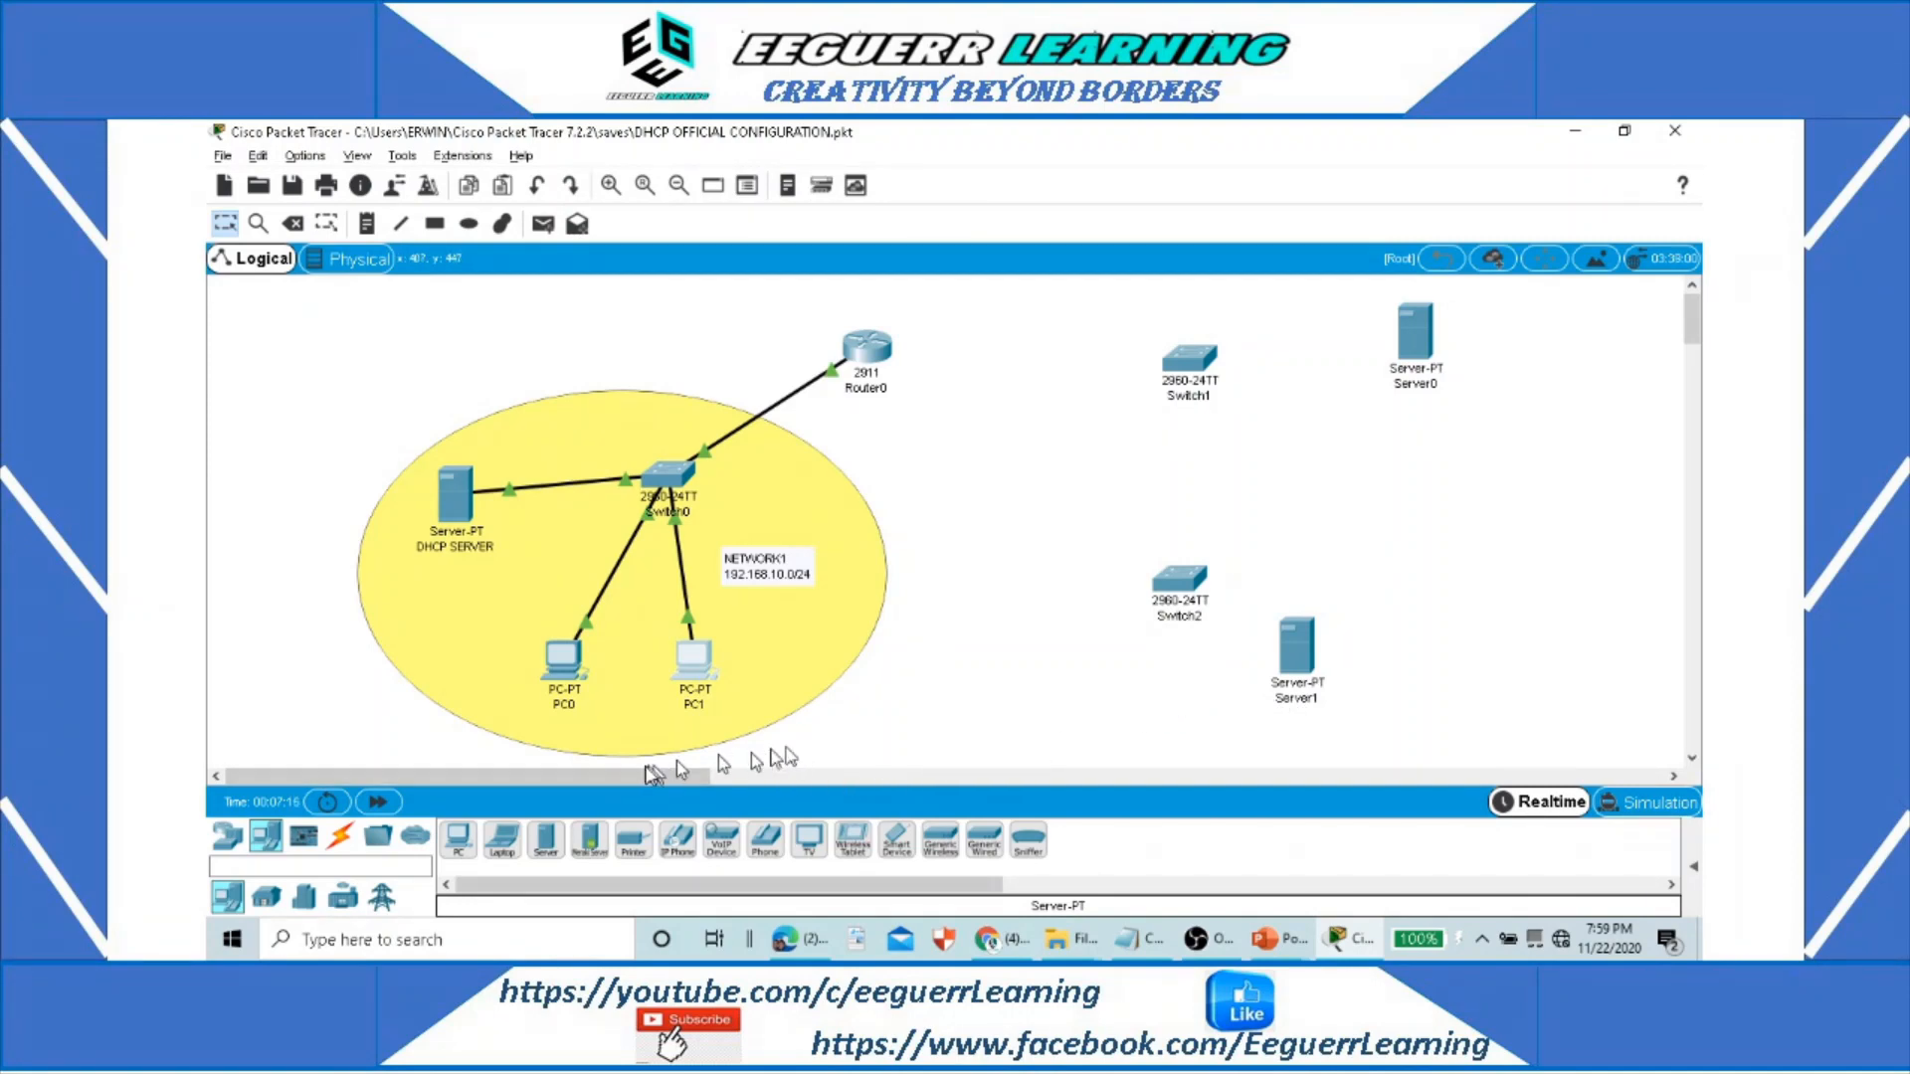
Step: Add two PC-PT devices, one directly below Server0 and one directly below Switch2
left_click(459, 843)
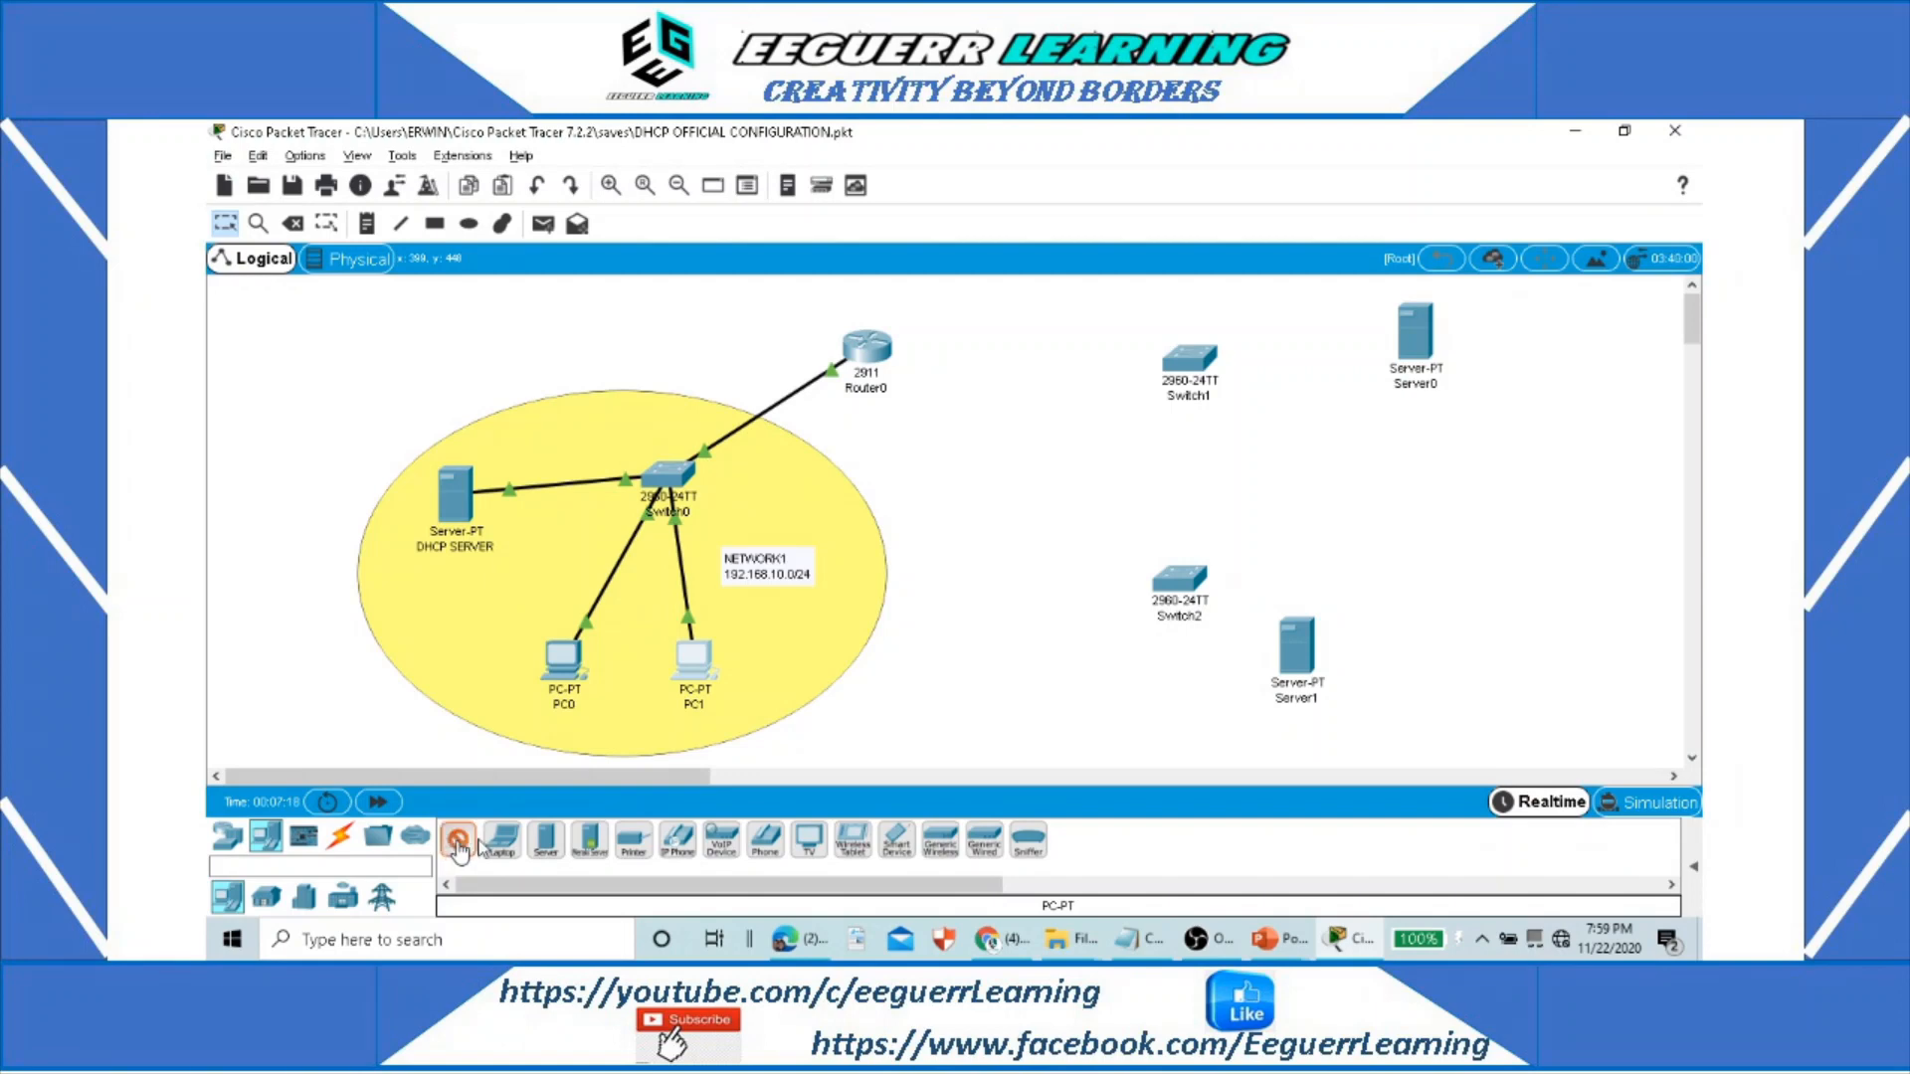
left_click(1567, 350)
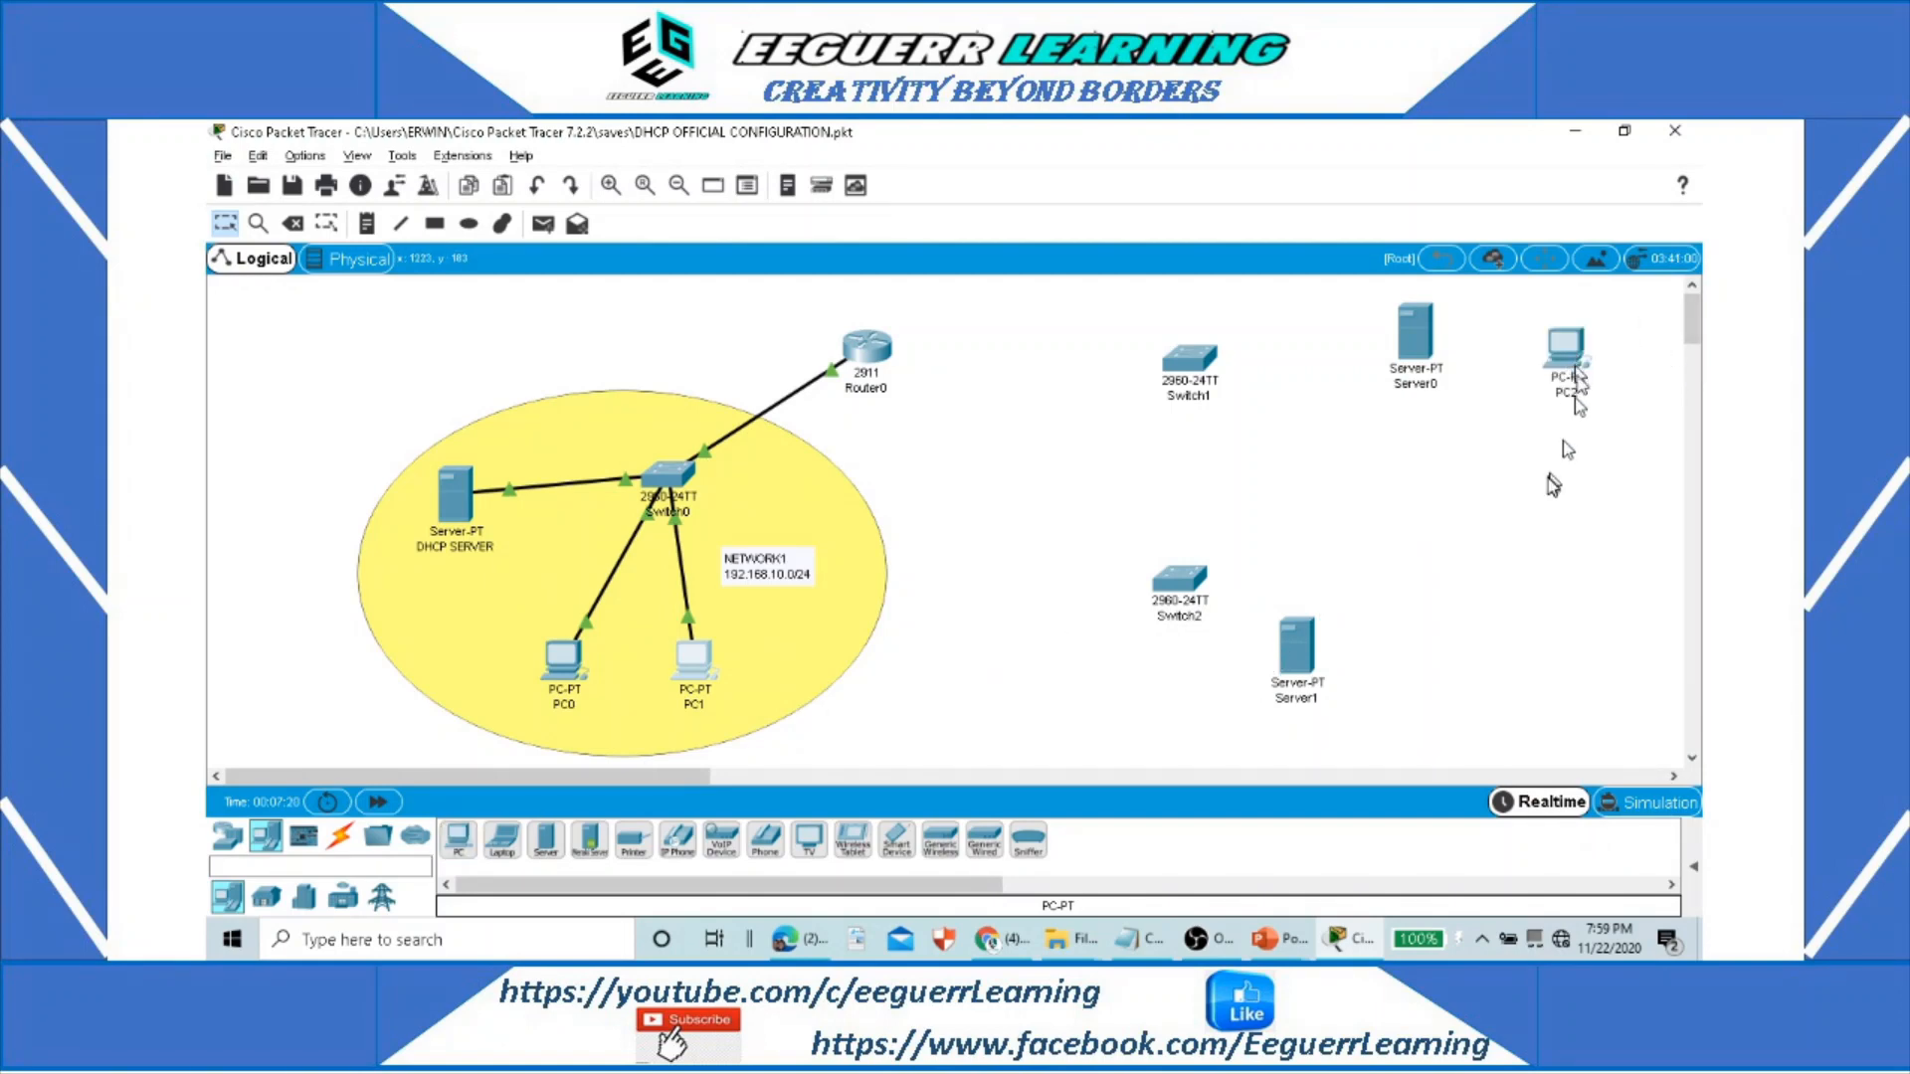
left_click_drag(1572, 350, 1424, 423)
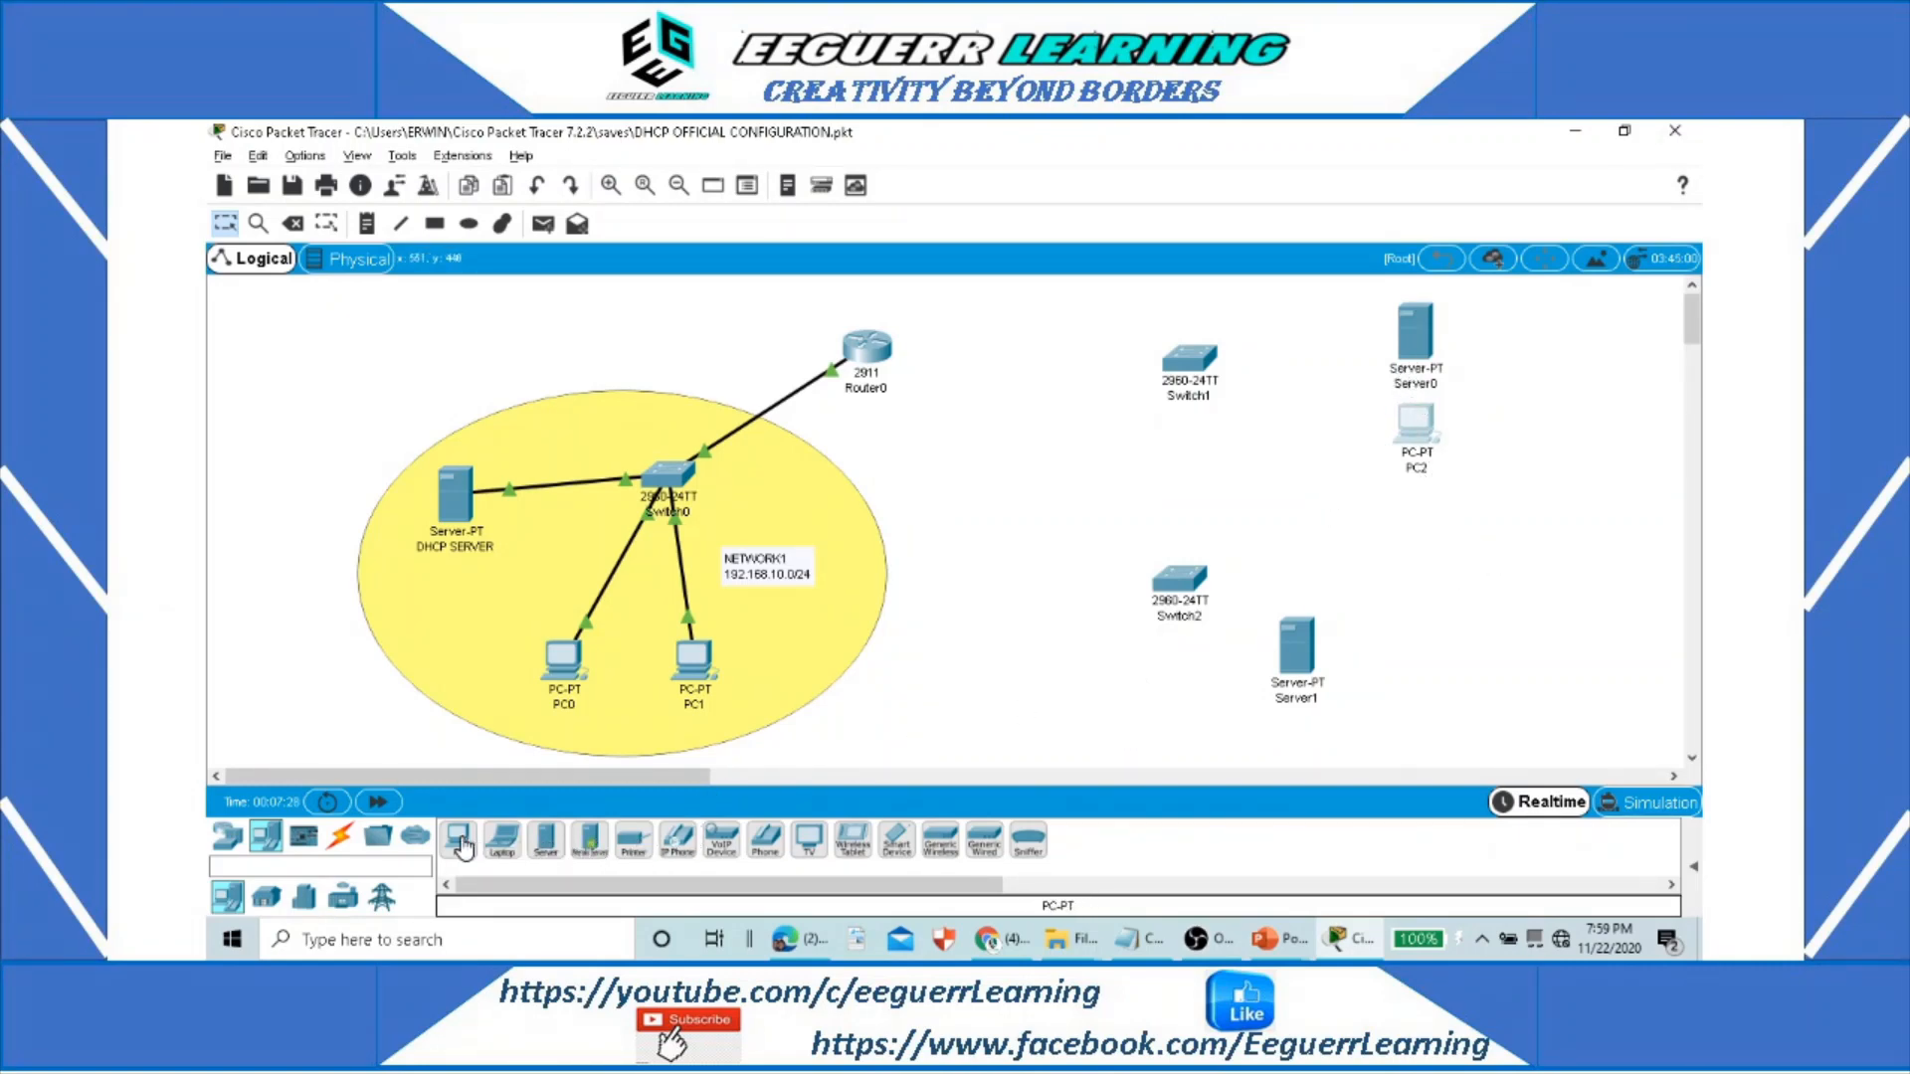
left_click(1197, 705)
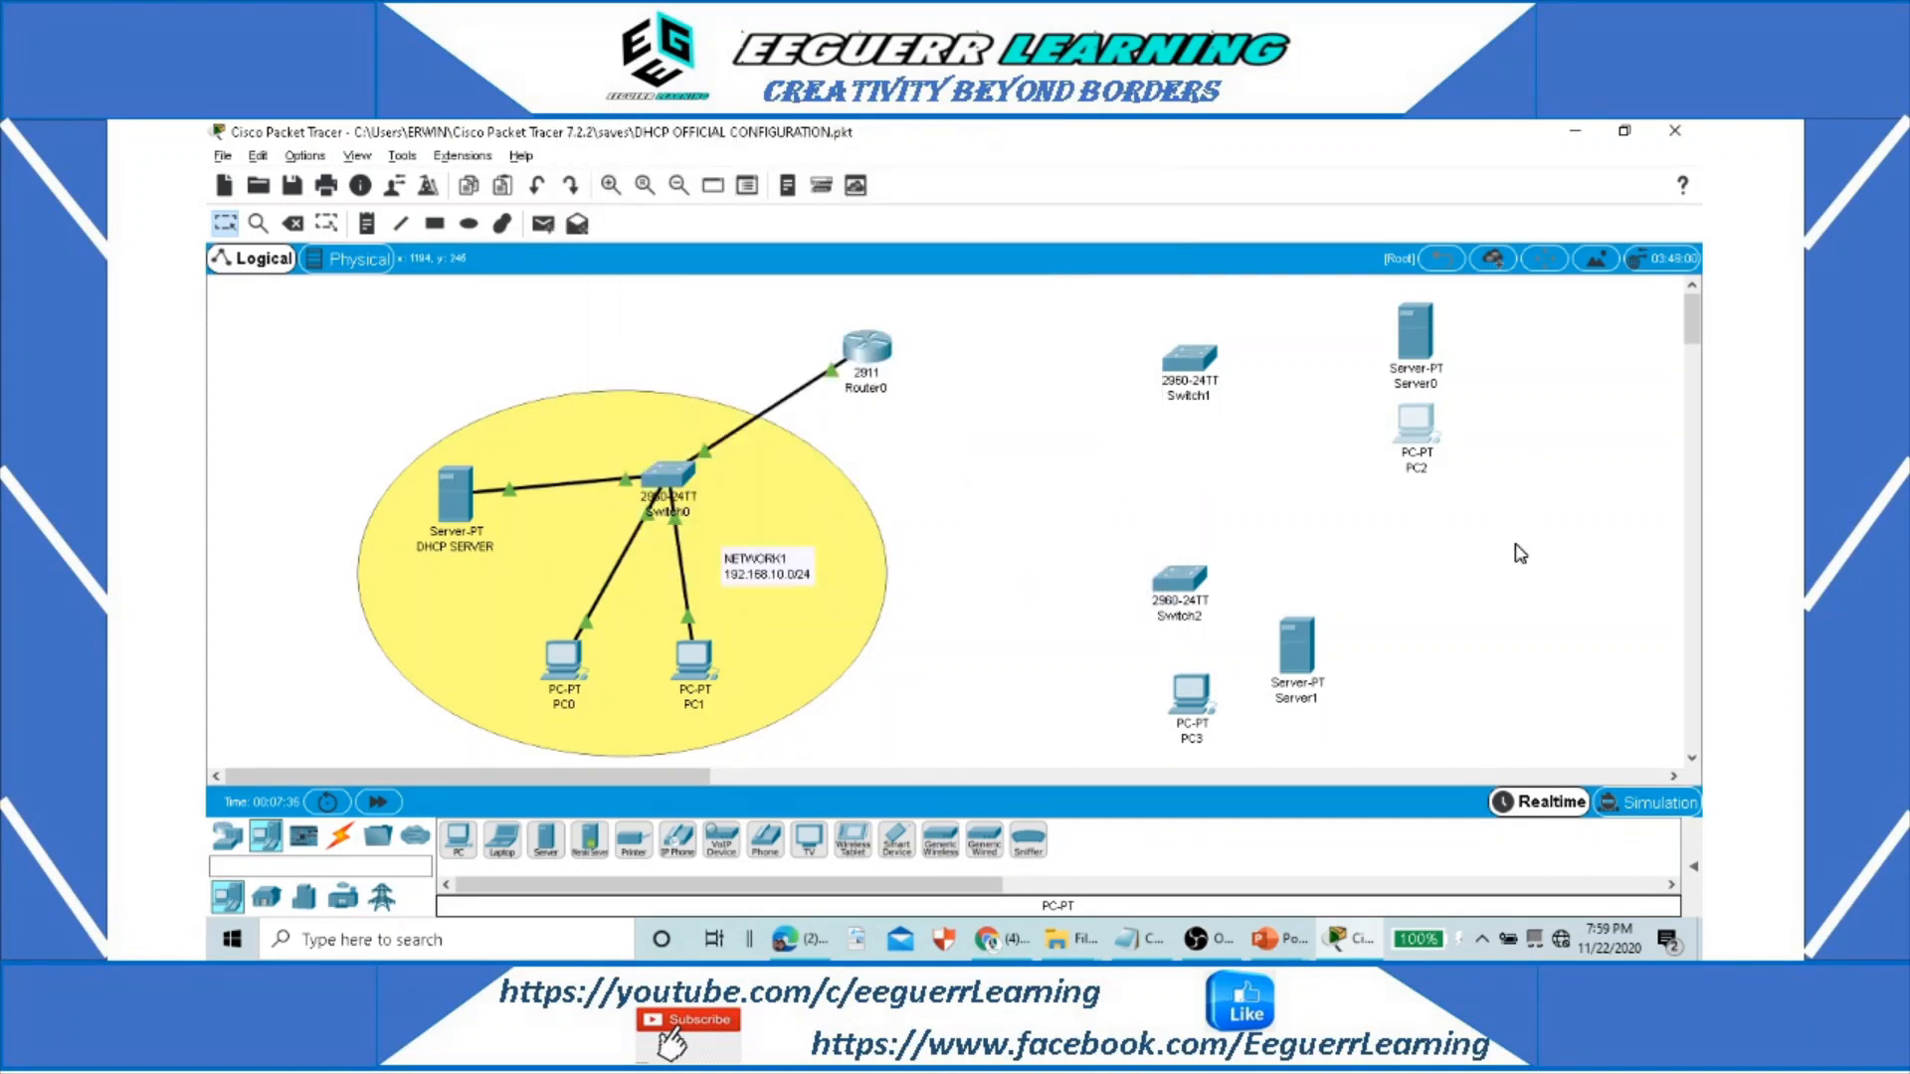
Step: Connect Router0's GigabitEthernet0/1 to Switch1's GigabitEthernet0/1 with a copper straight-through cable
left_click(342, 851)
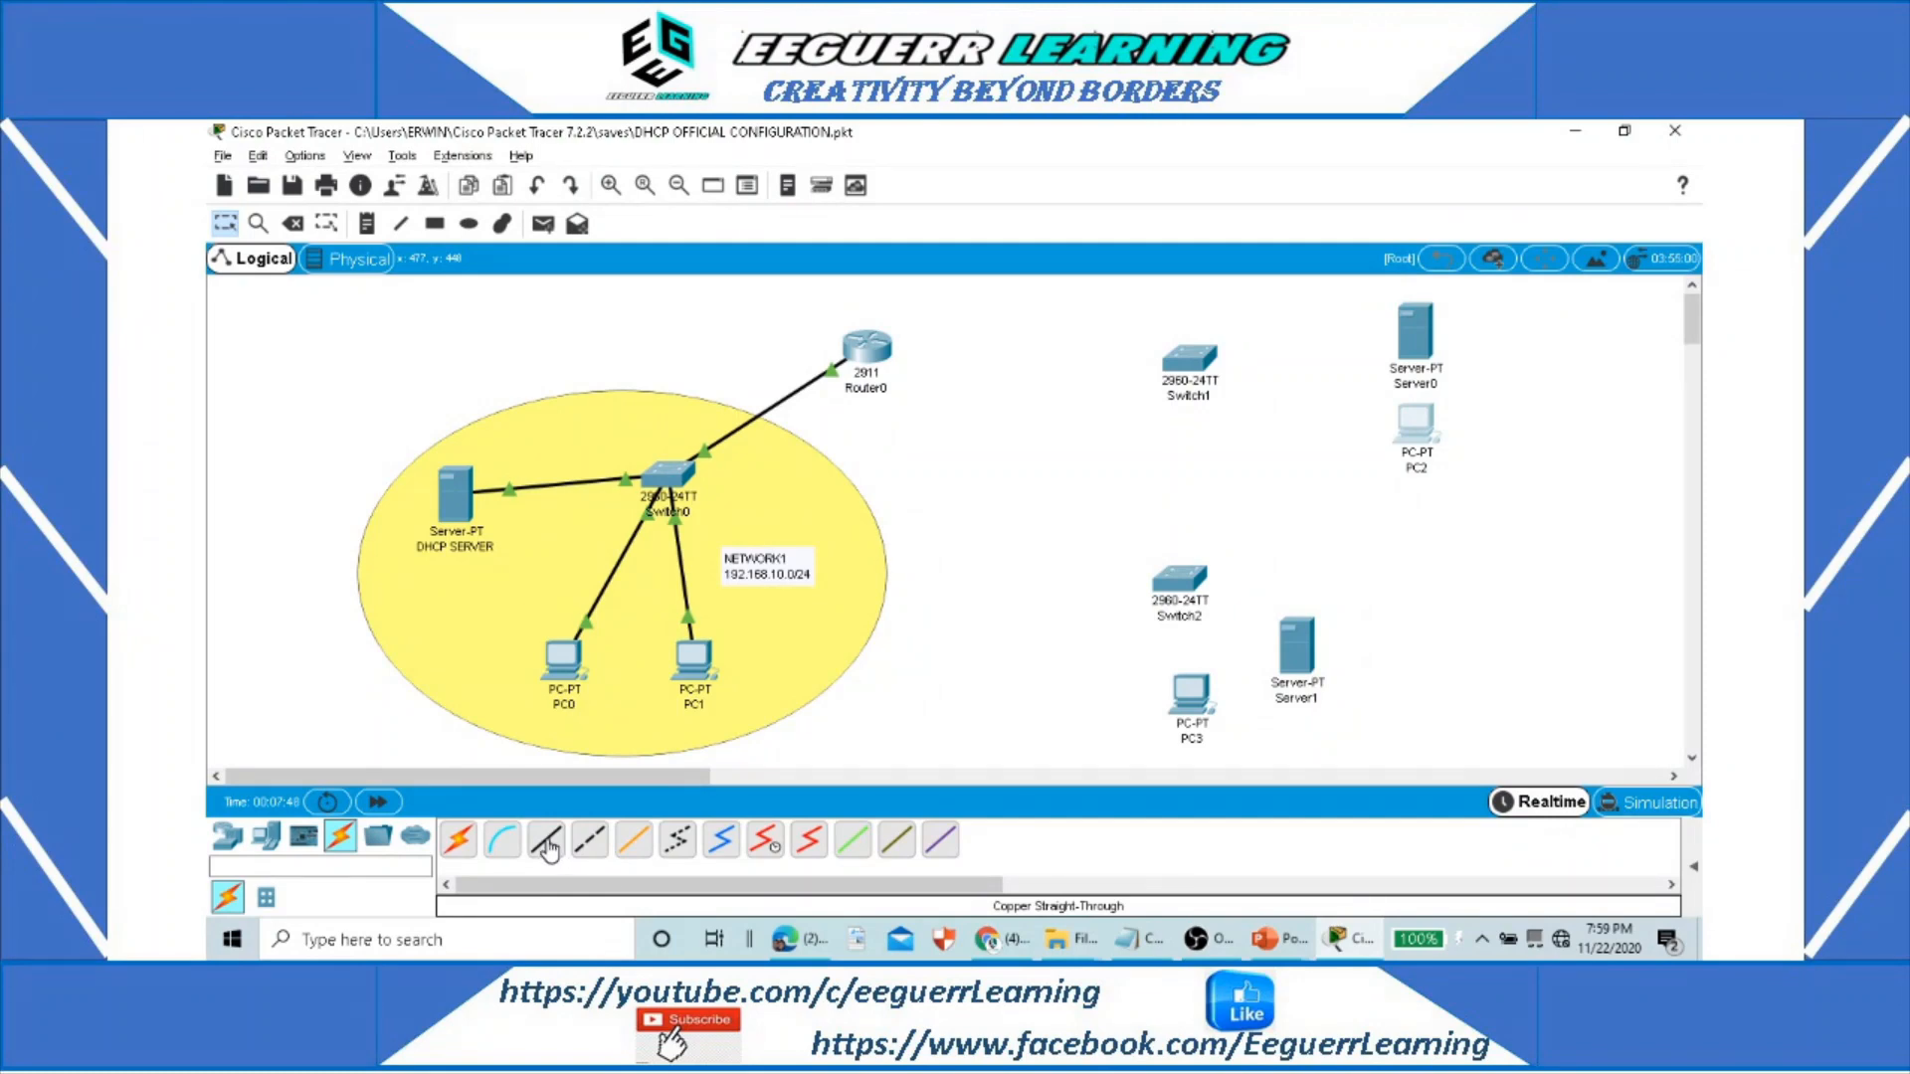
left_click(547, 846)
left_click(885, 355)
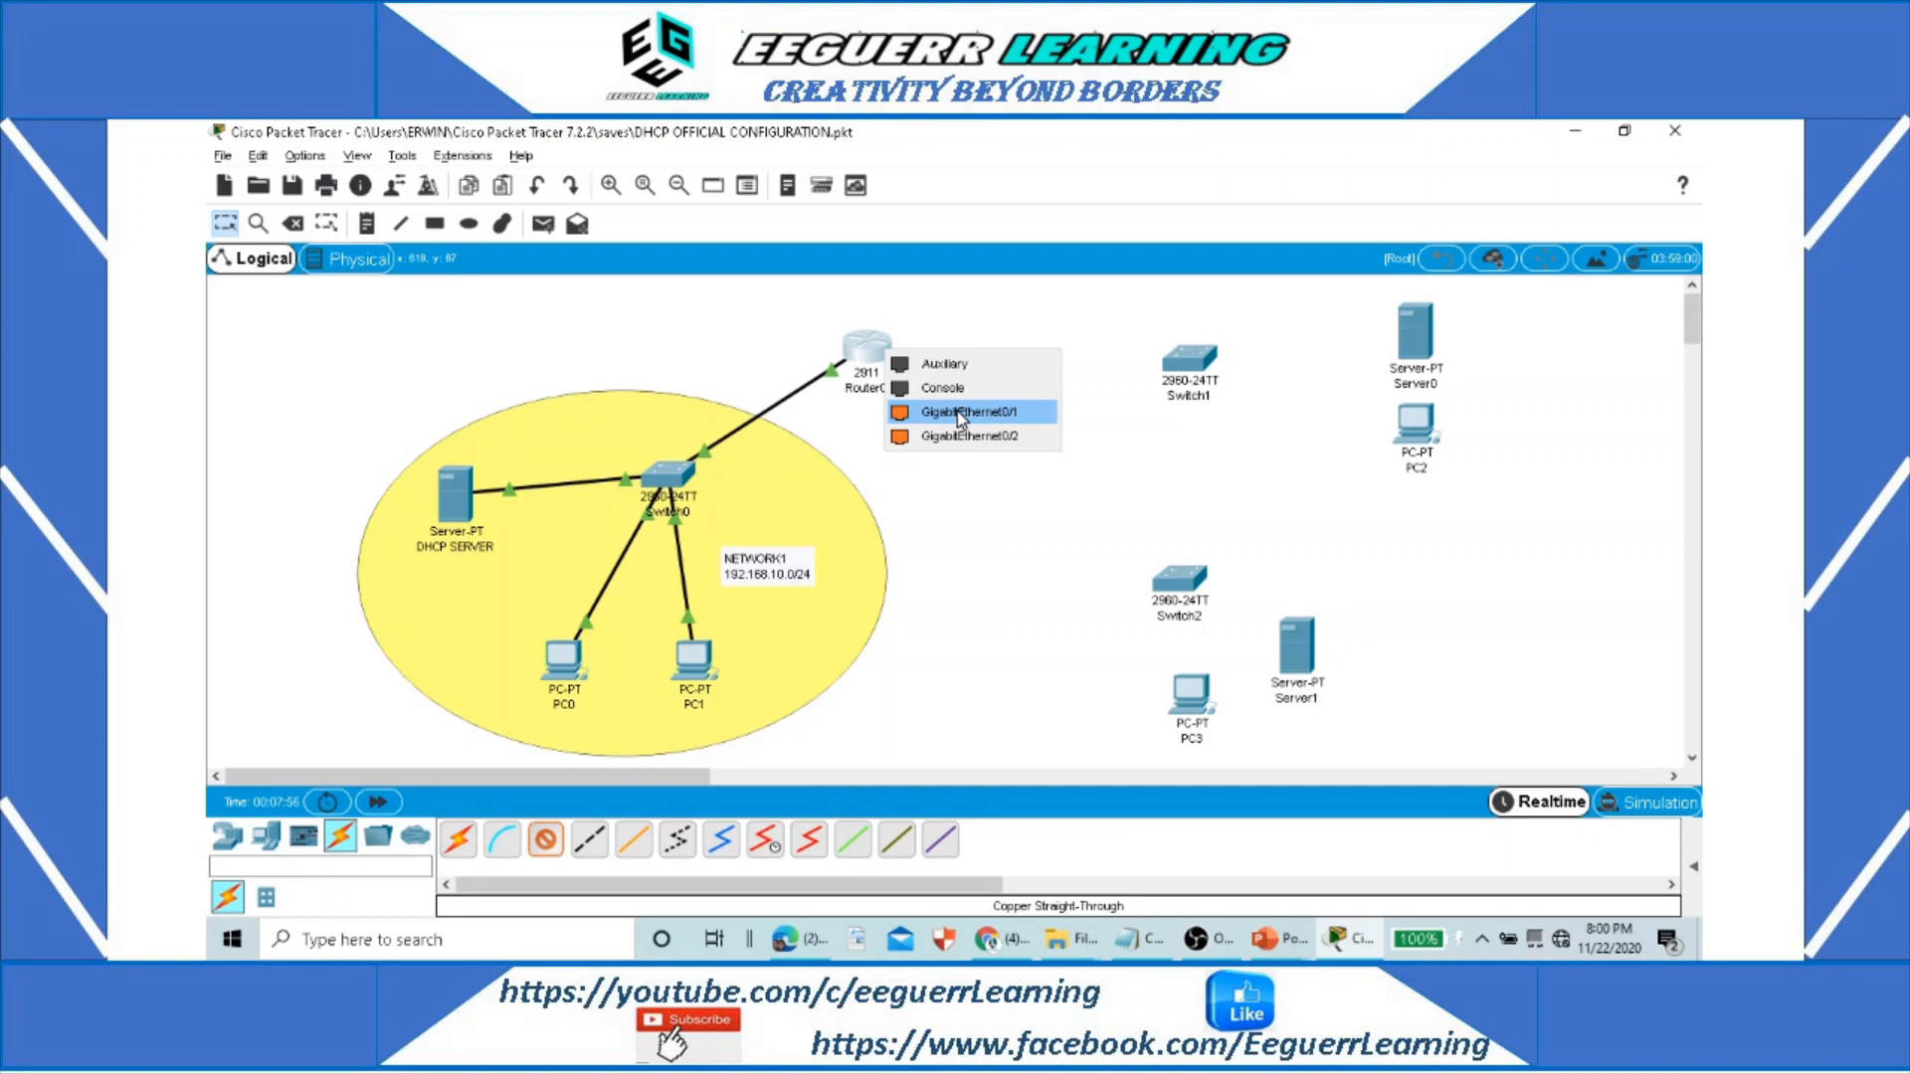
left_click(982, 421)
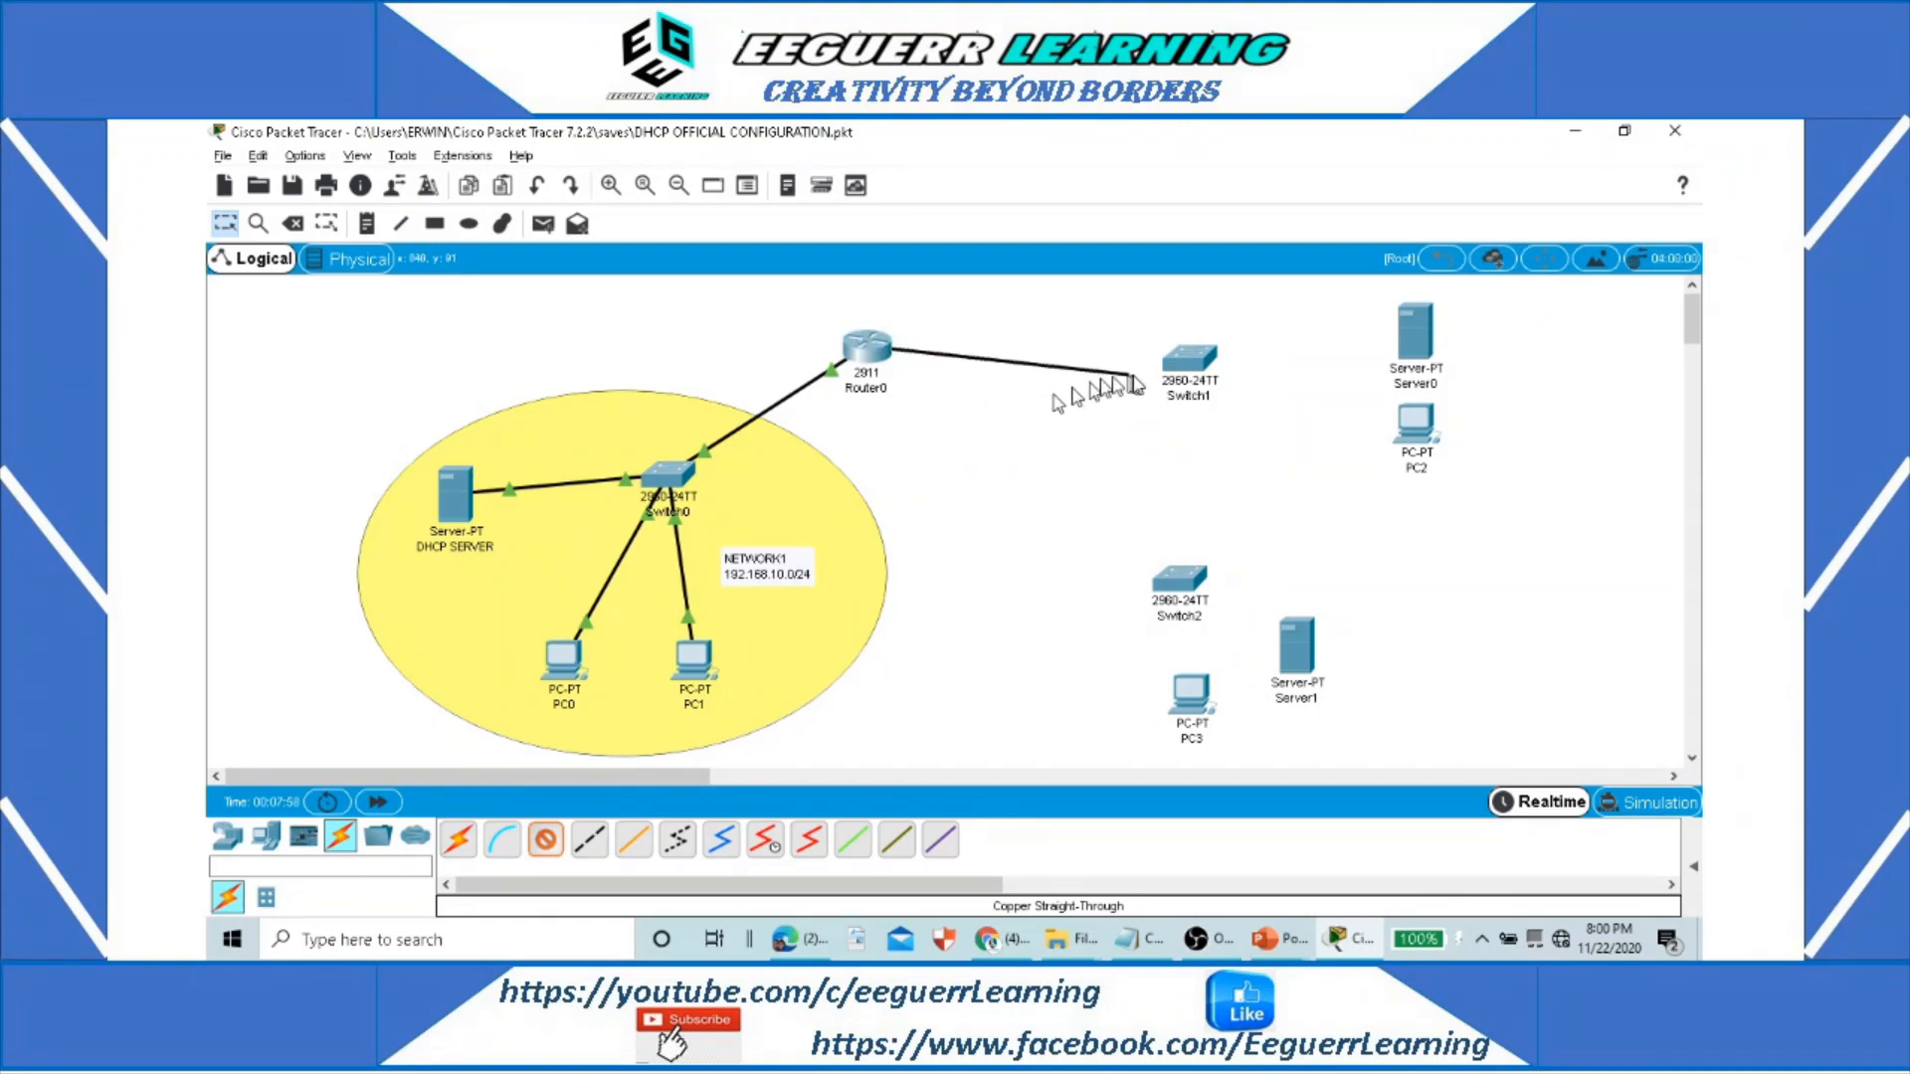
left_click(1185, 358)
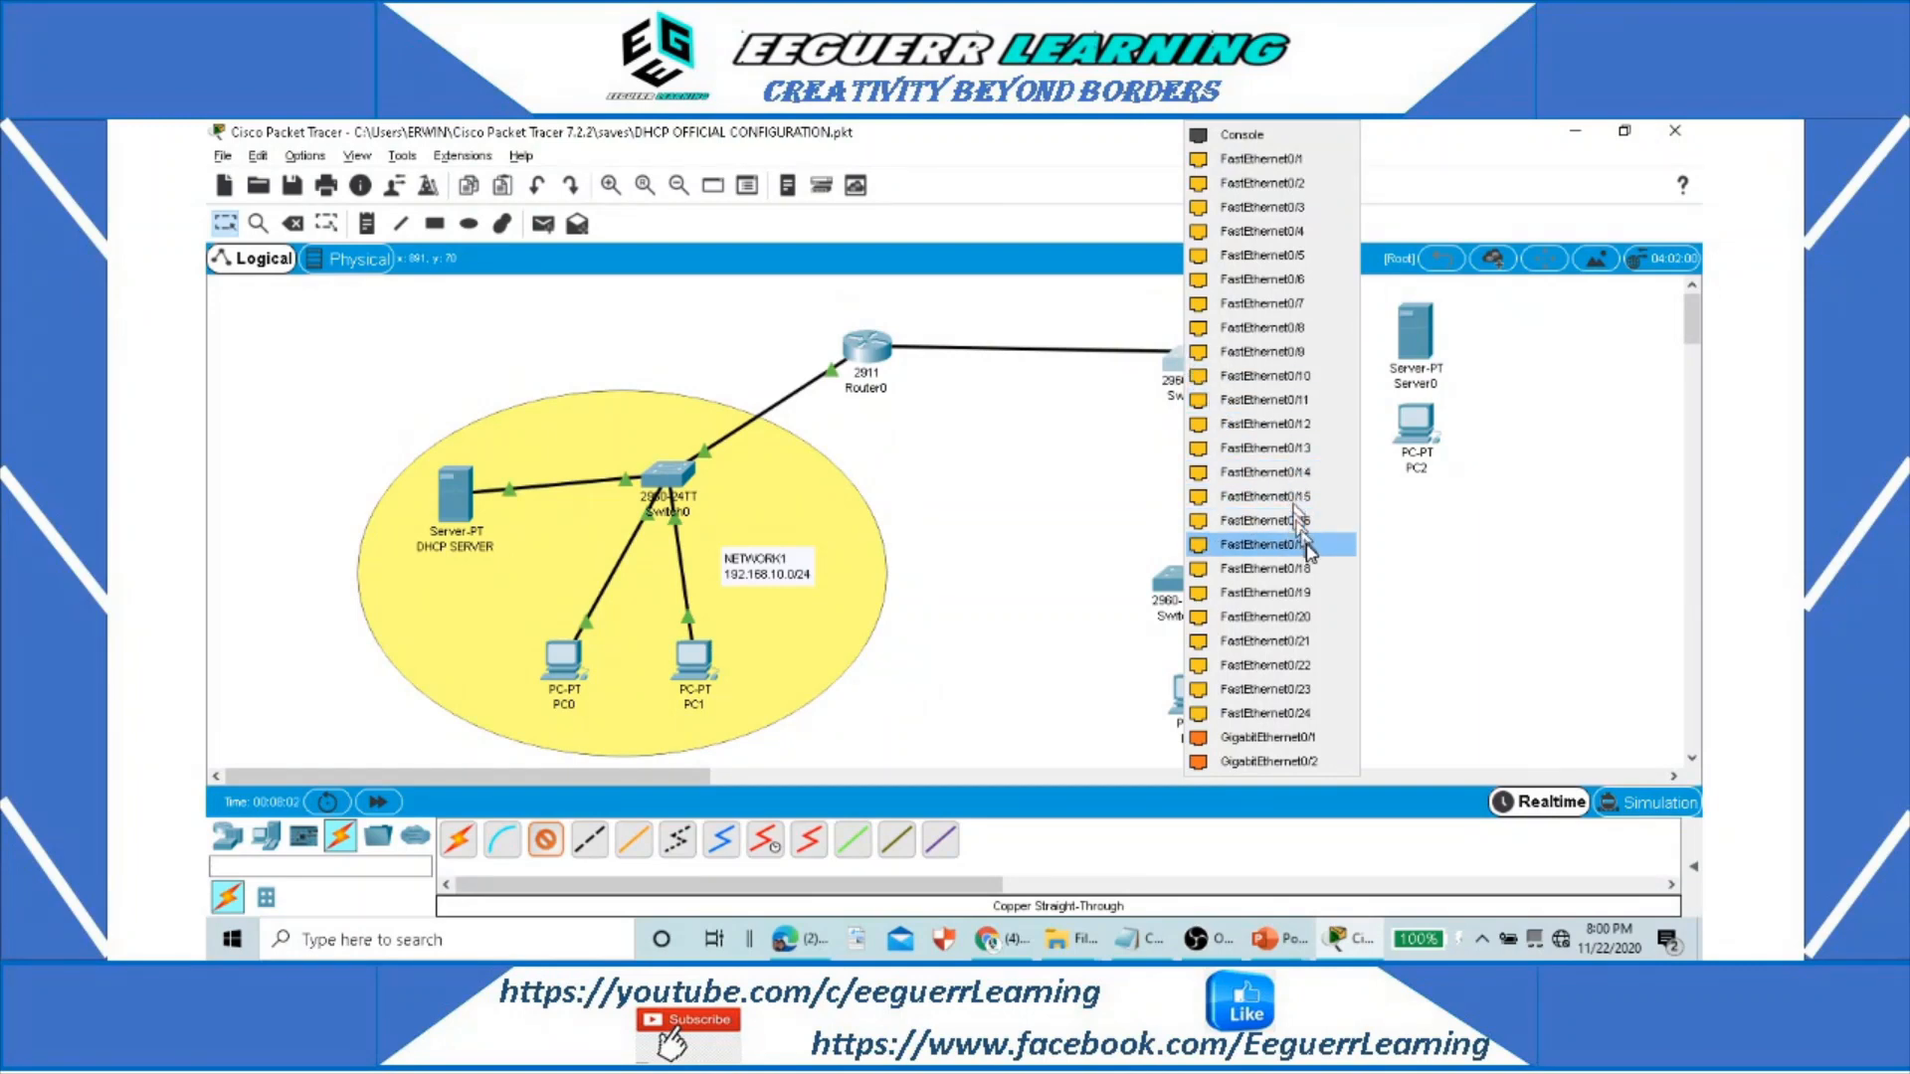
left_click(1303, 741)
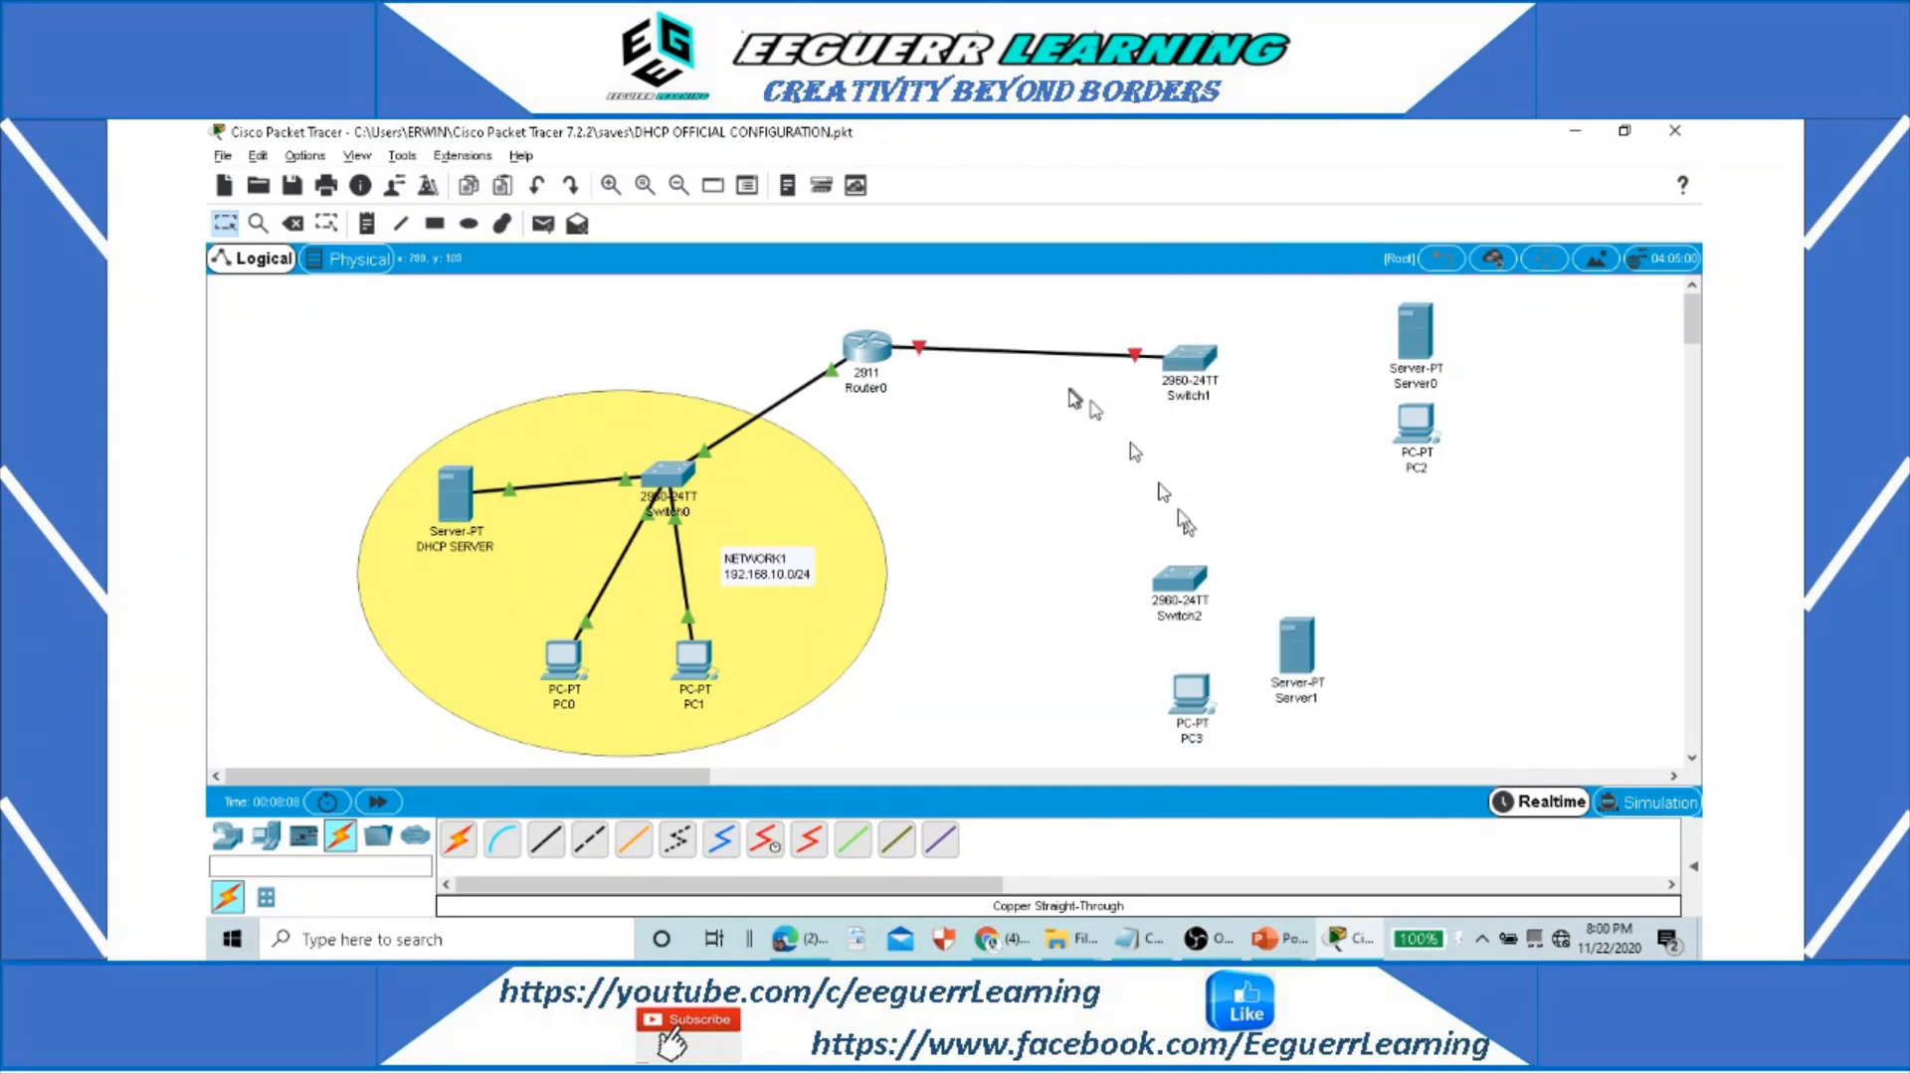
Step: Connect Switch1's GigabitEthernet0/2 to Server0's FastEthernet0 with a copper straight-through cable
left_click(545, 843)
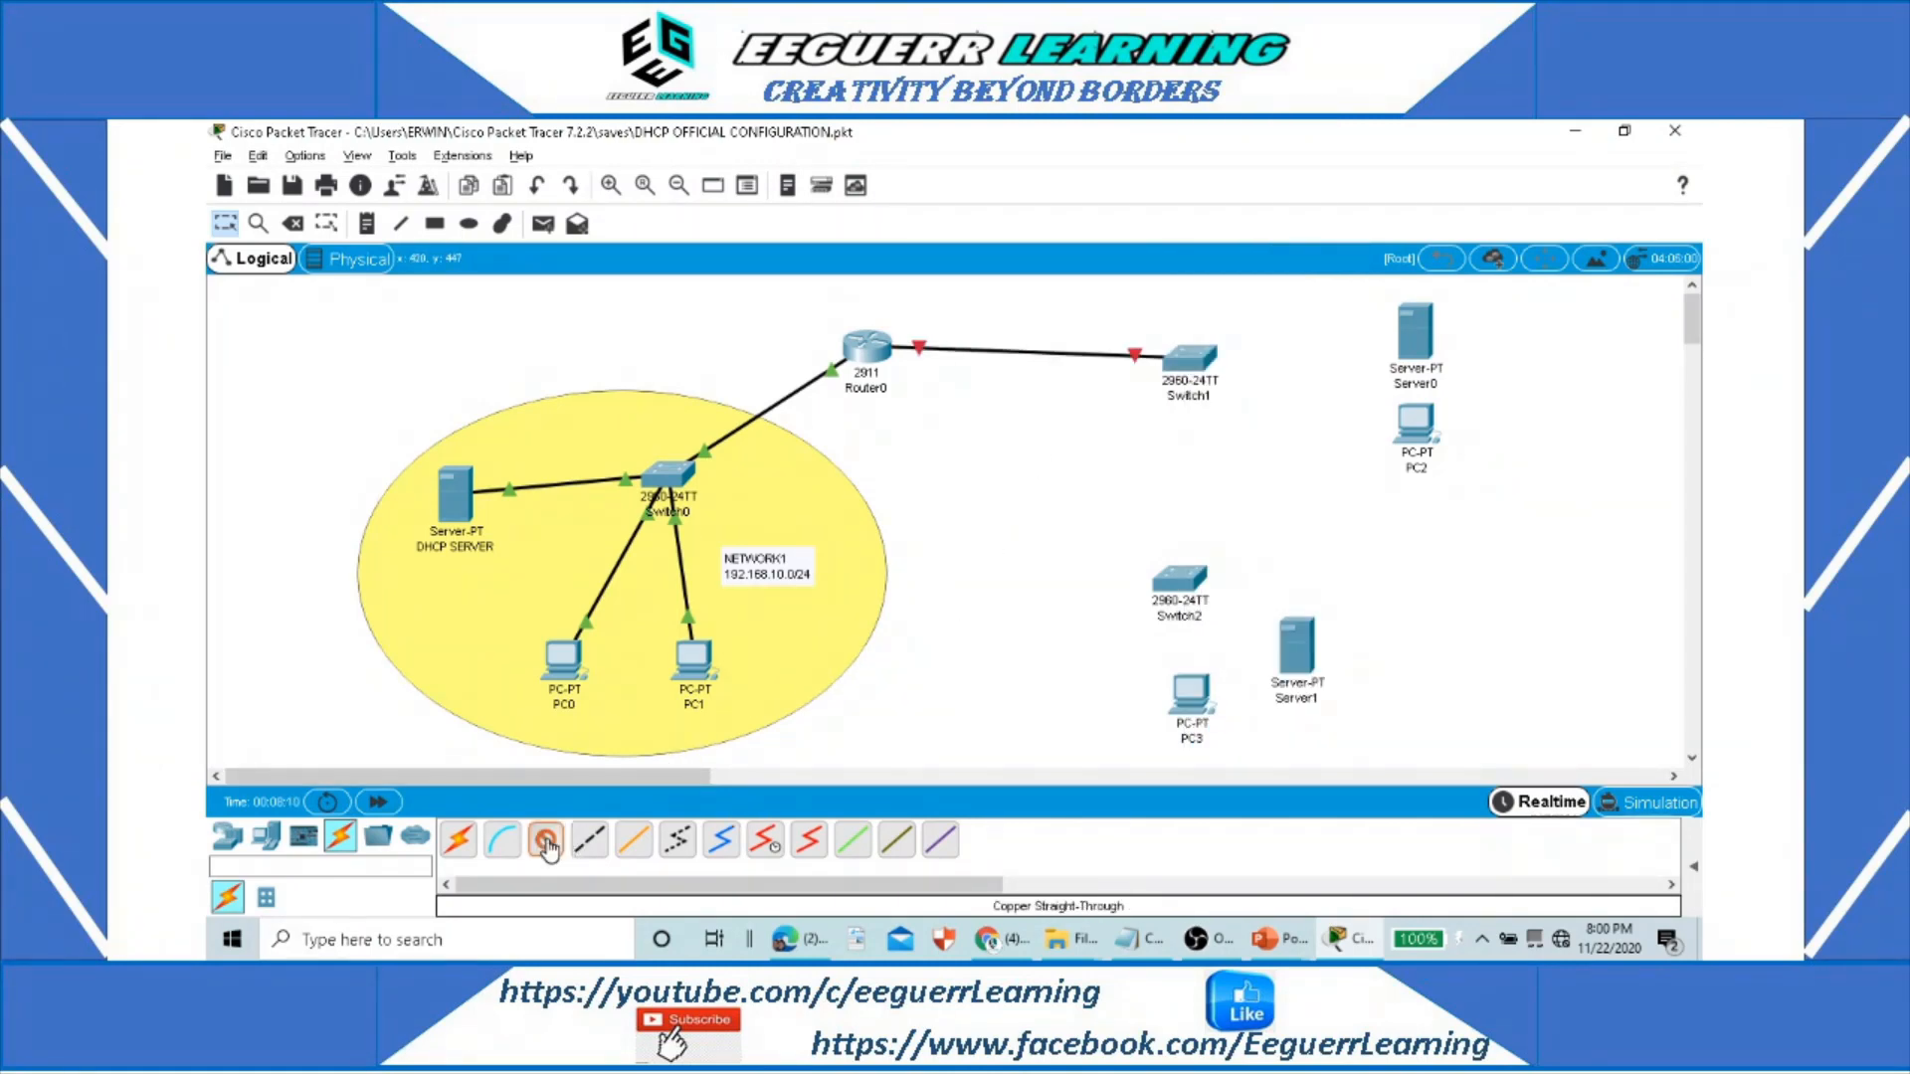
left_click(1207, 364)
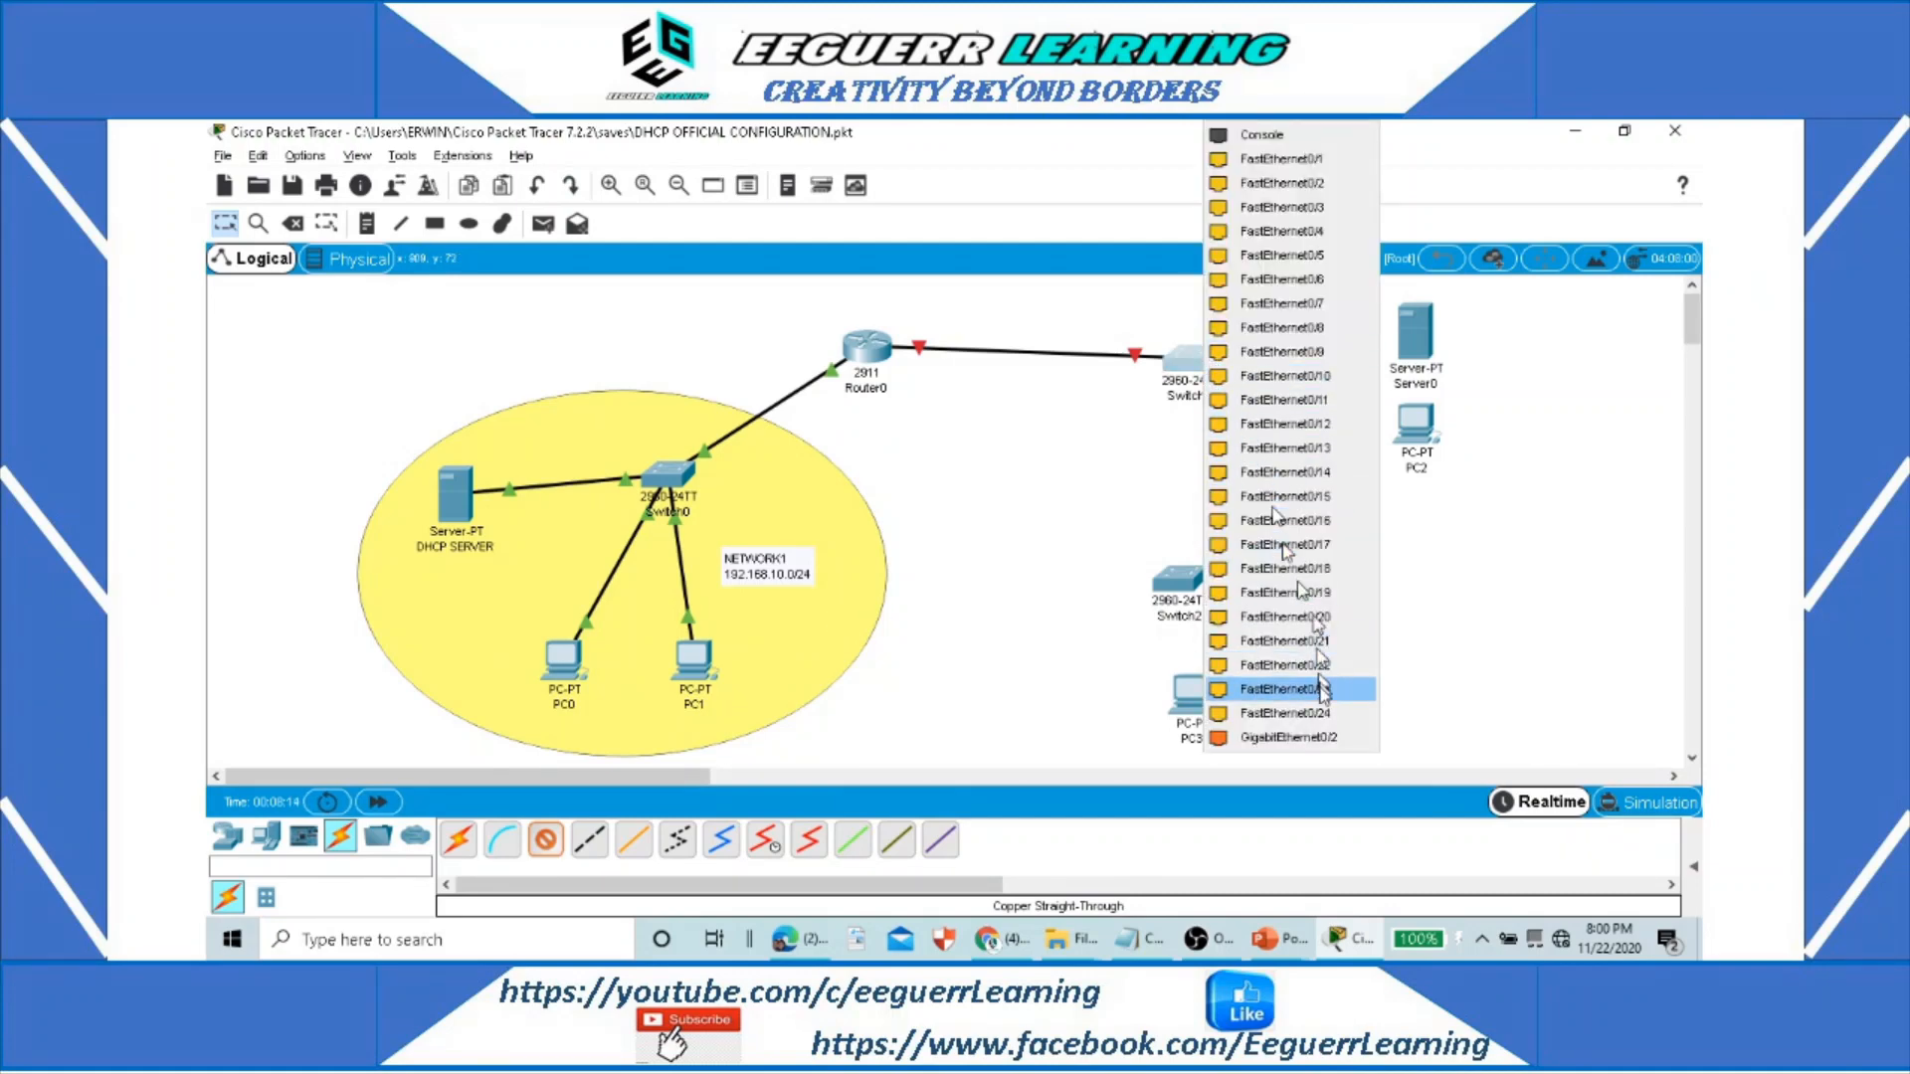
left_click(1308, 741)
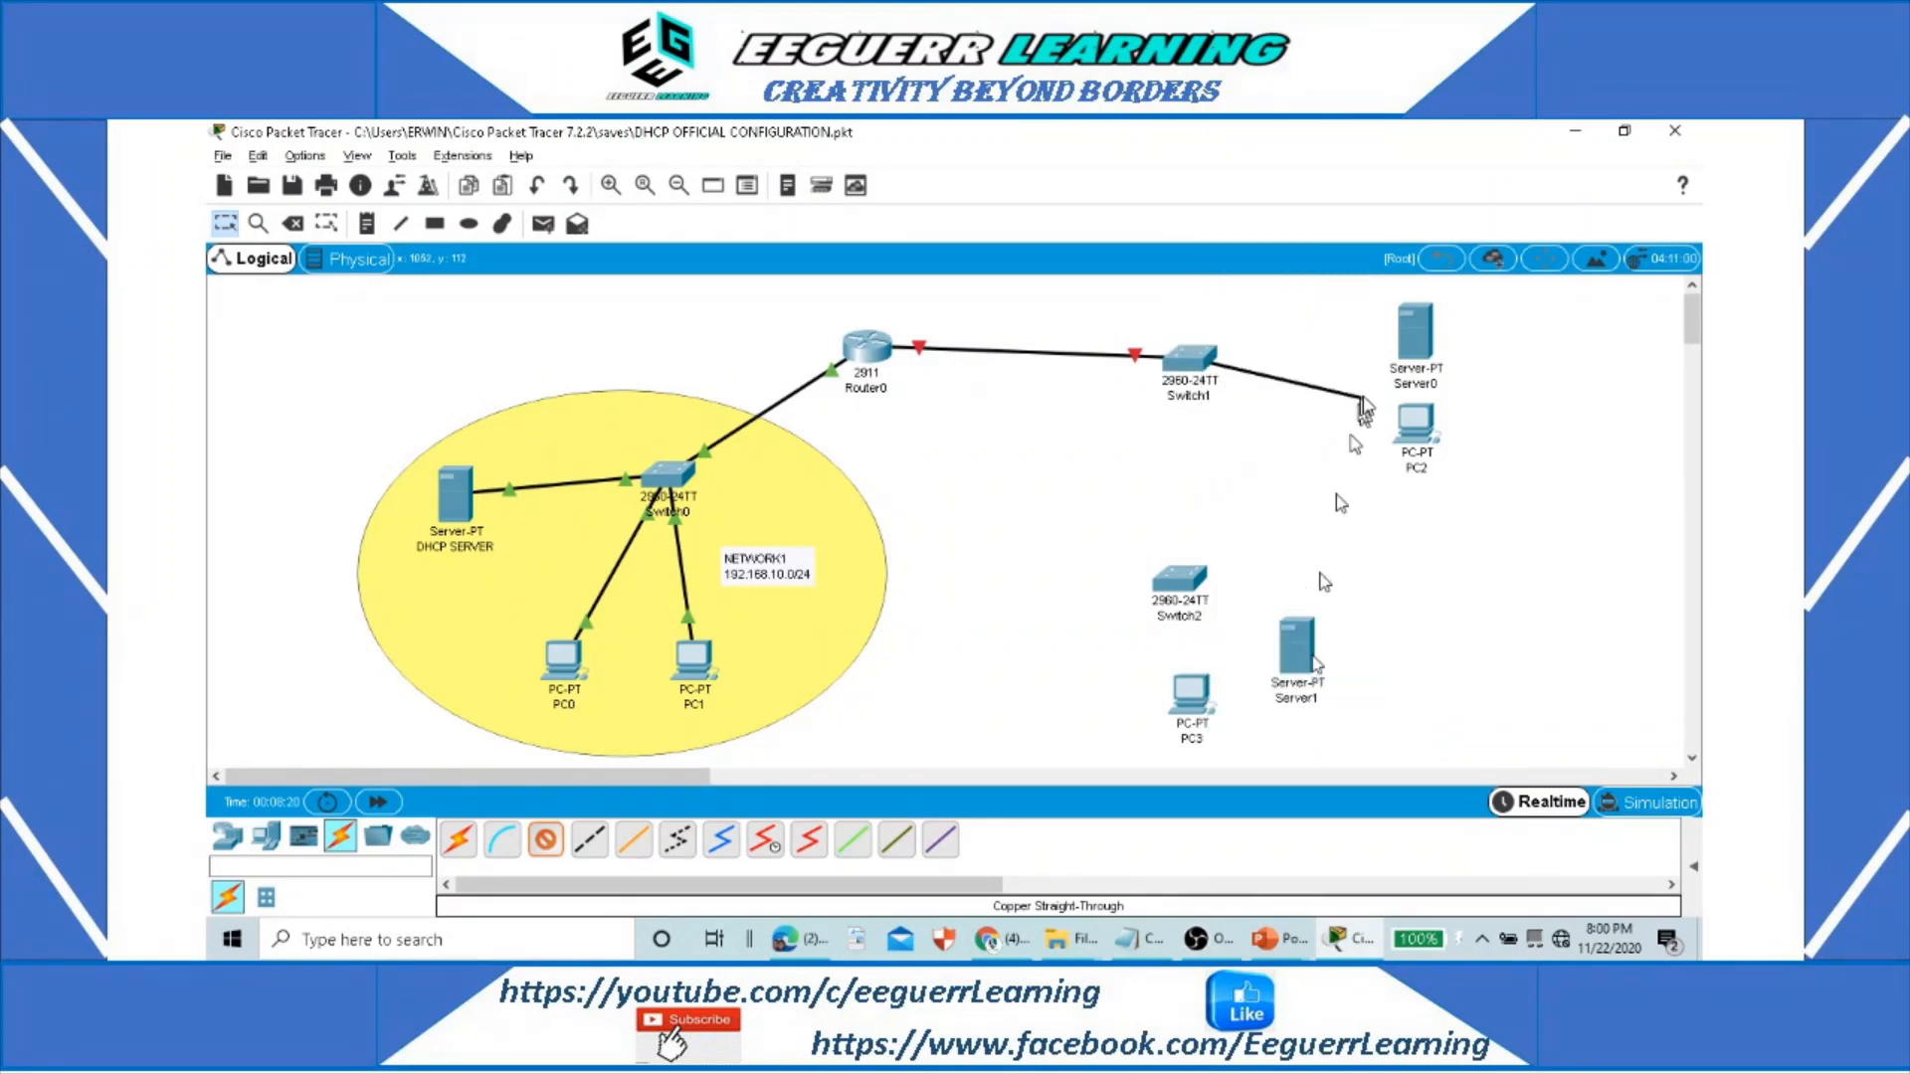
left_click(1407, 350)
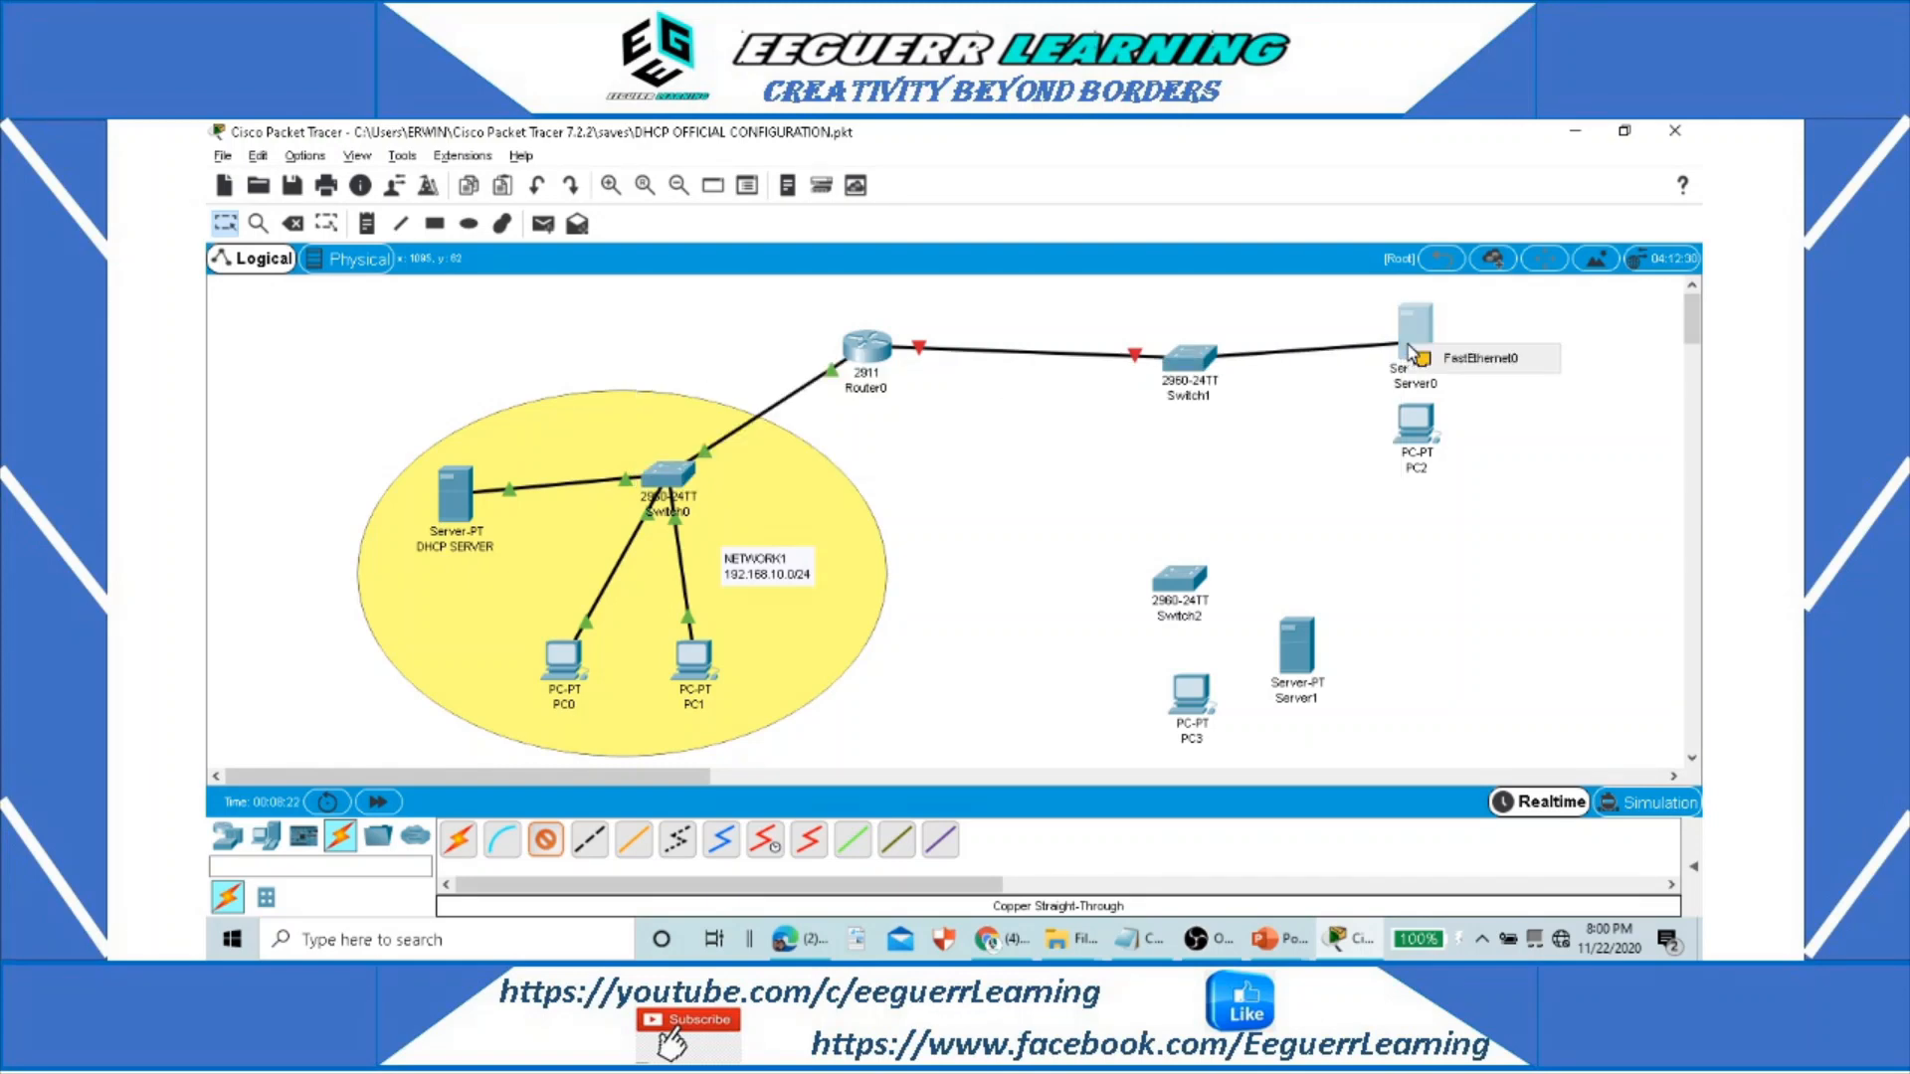
left_click(1469, 366)
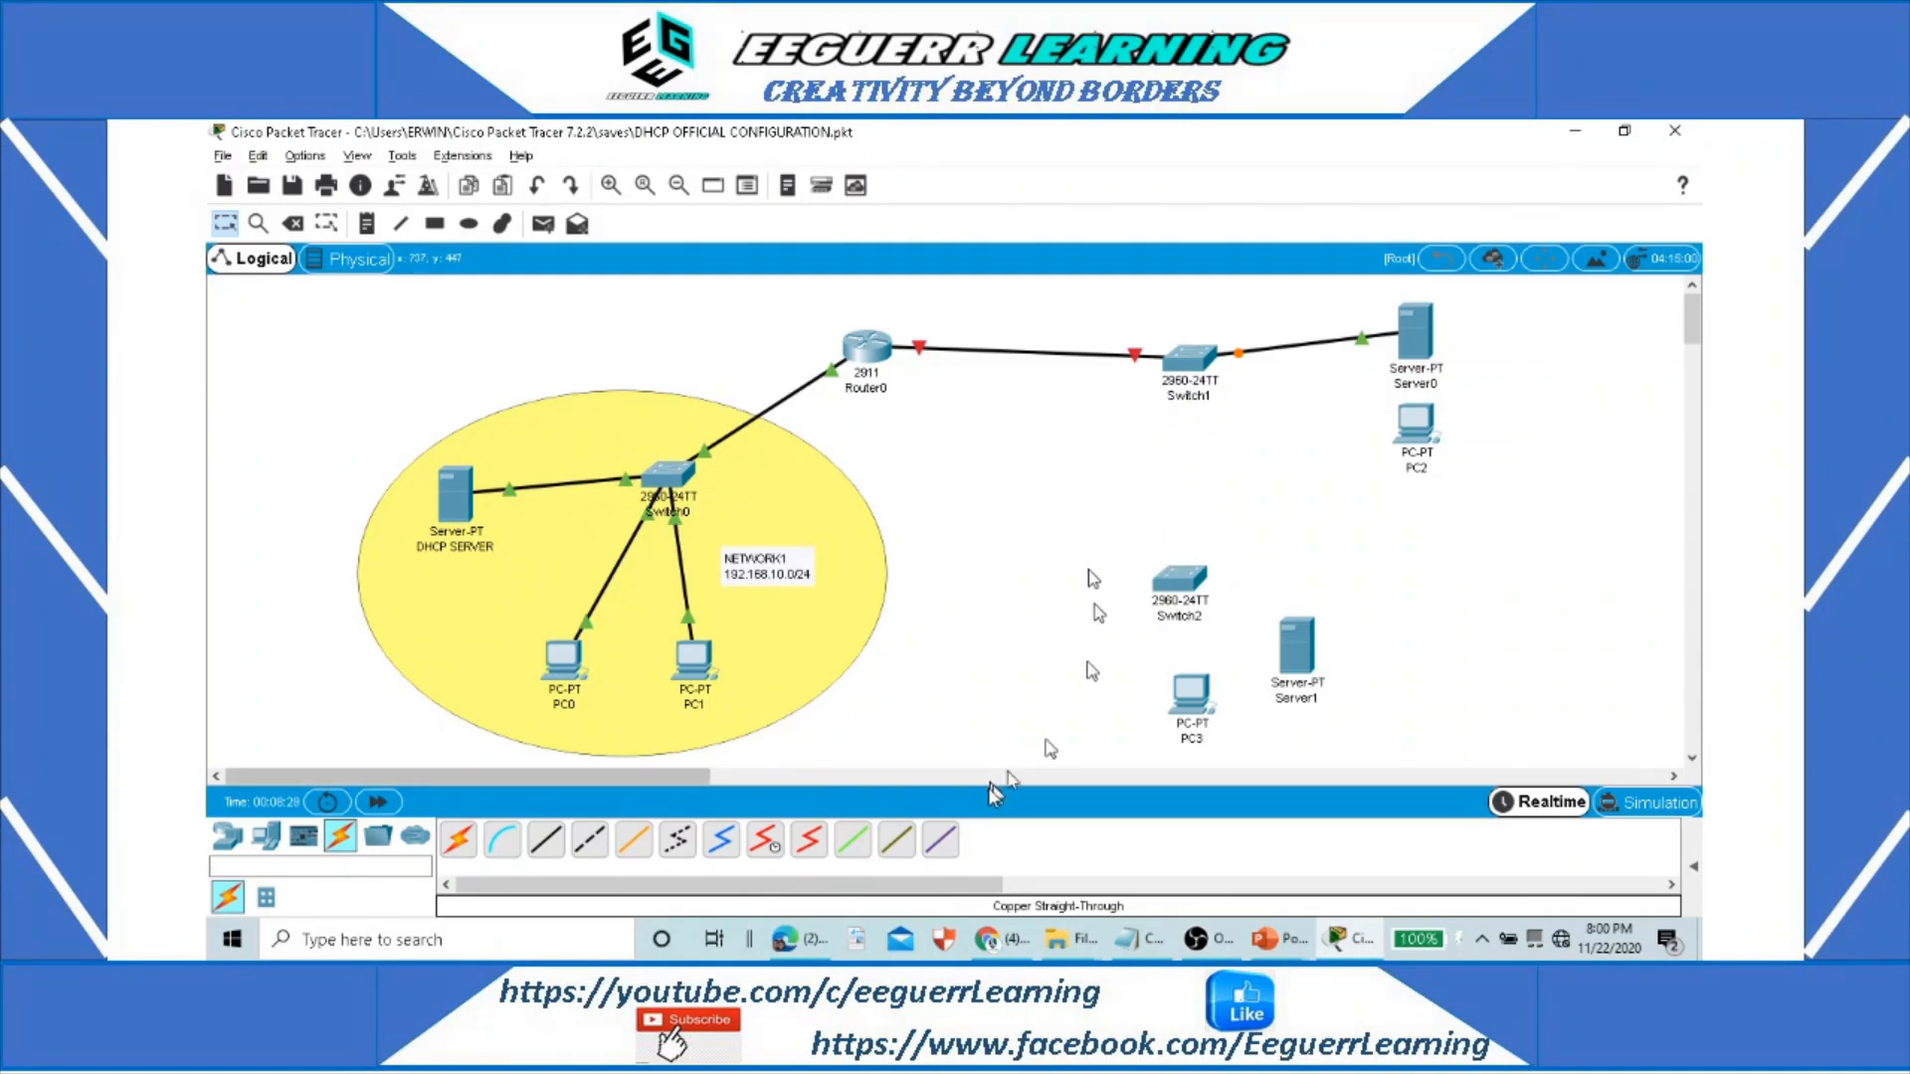
Step: Connect Switch1's FastEthernet0/1 to PC2's FastEthernet0 with a copper straight-through cable
left_click(545, 840)
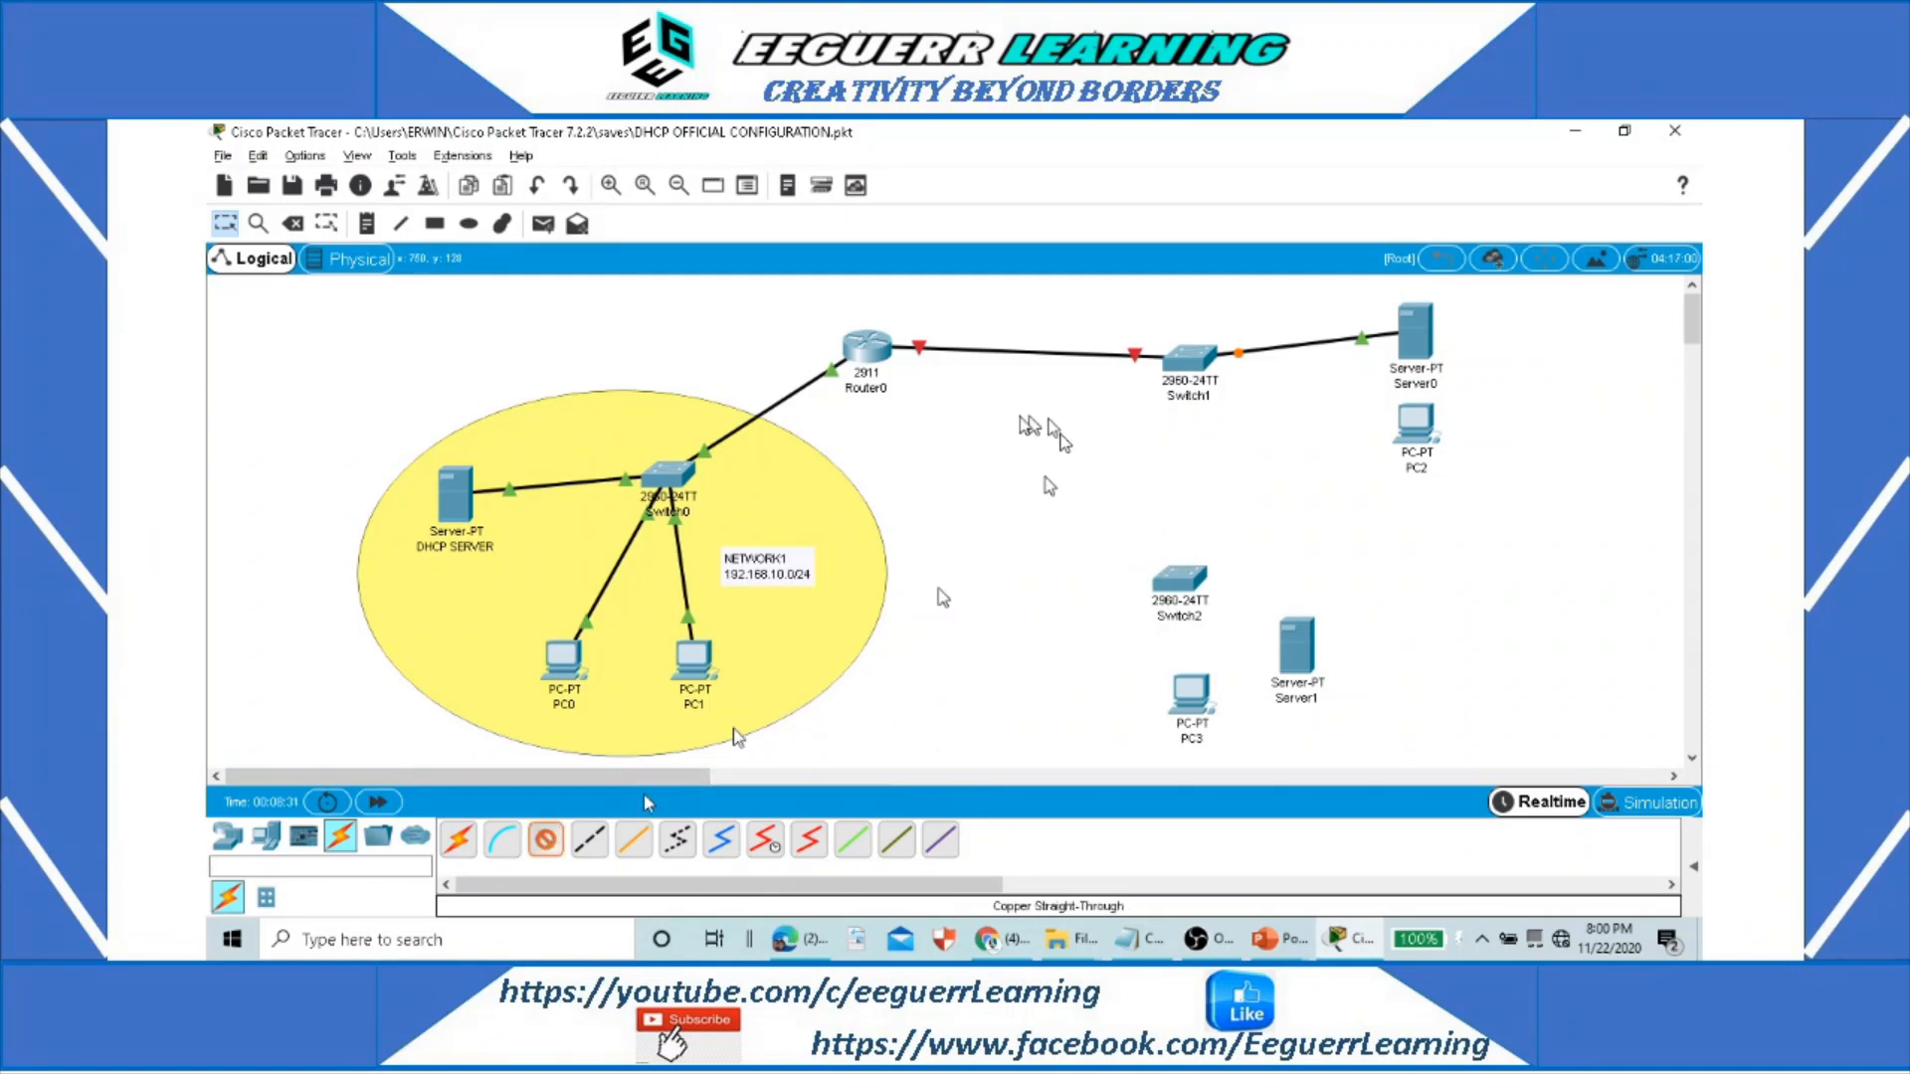
left_click(1205, 364)
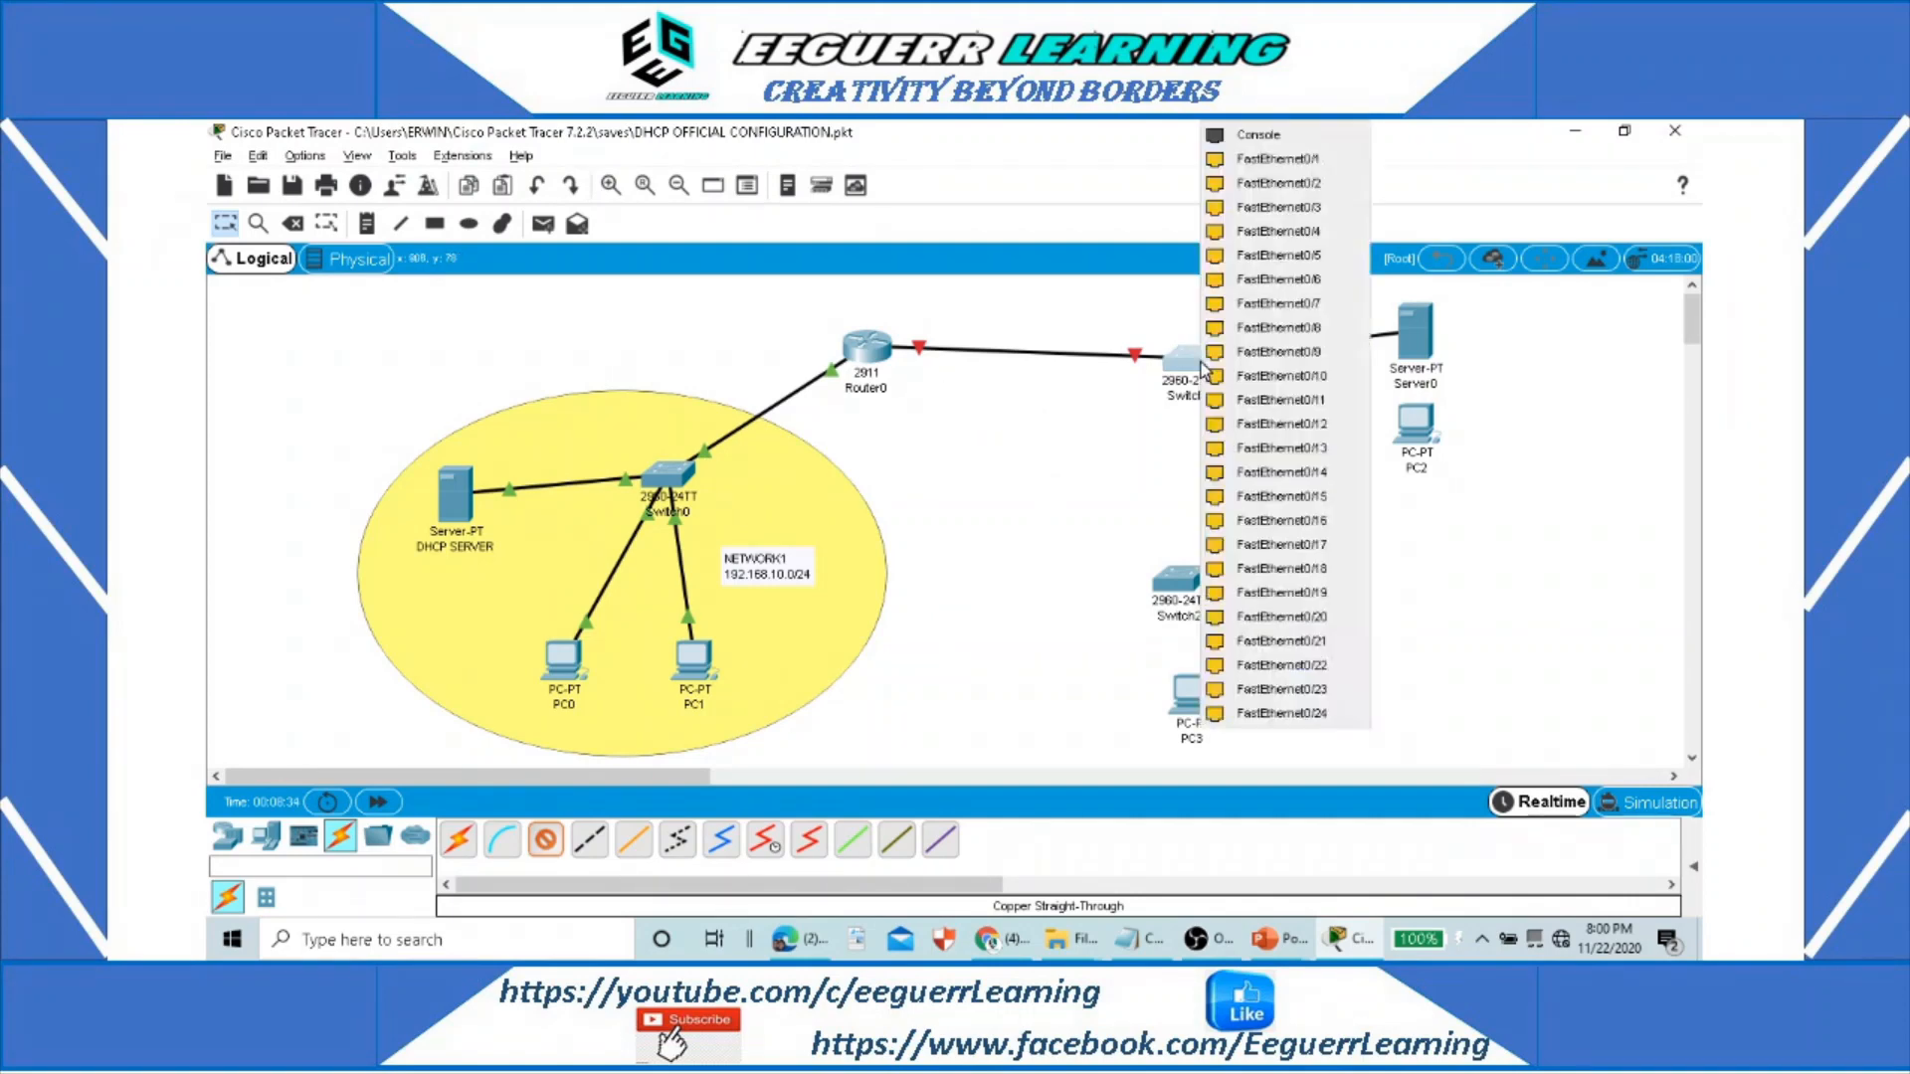
left_click(1281, 159)
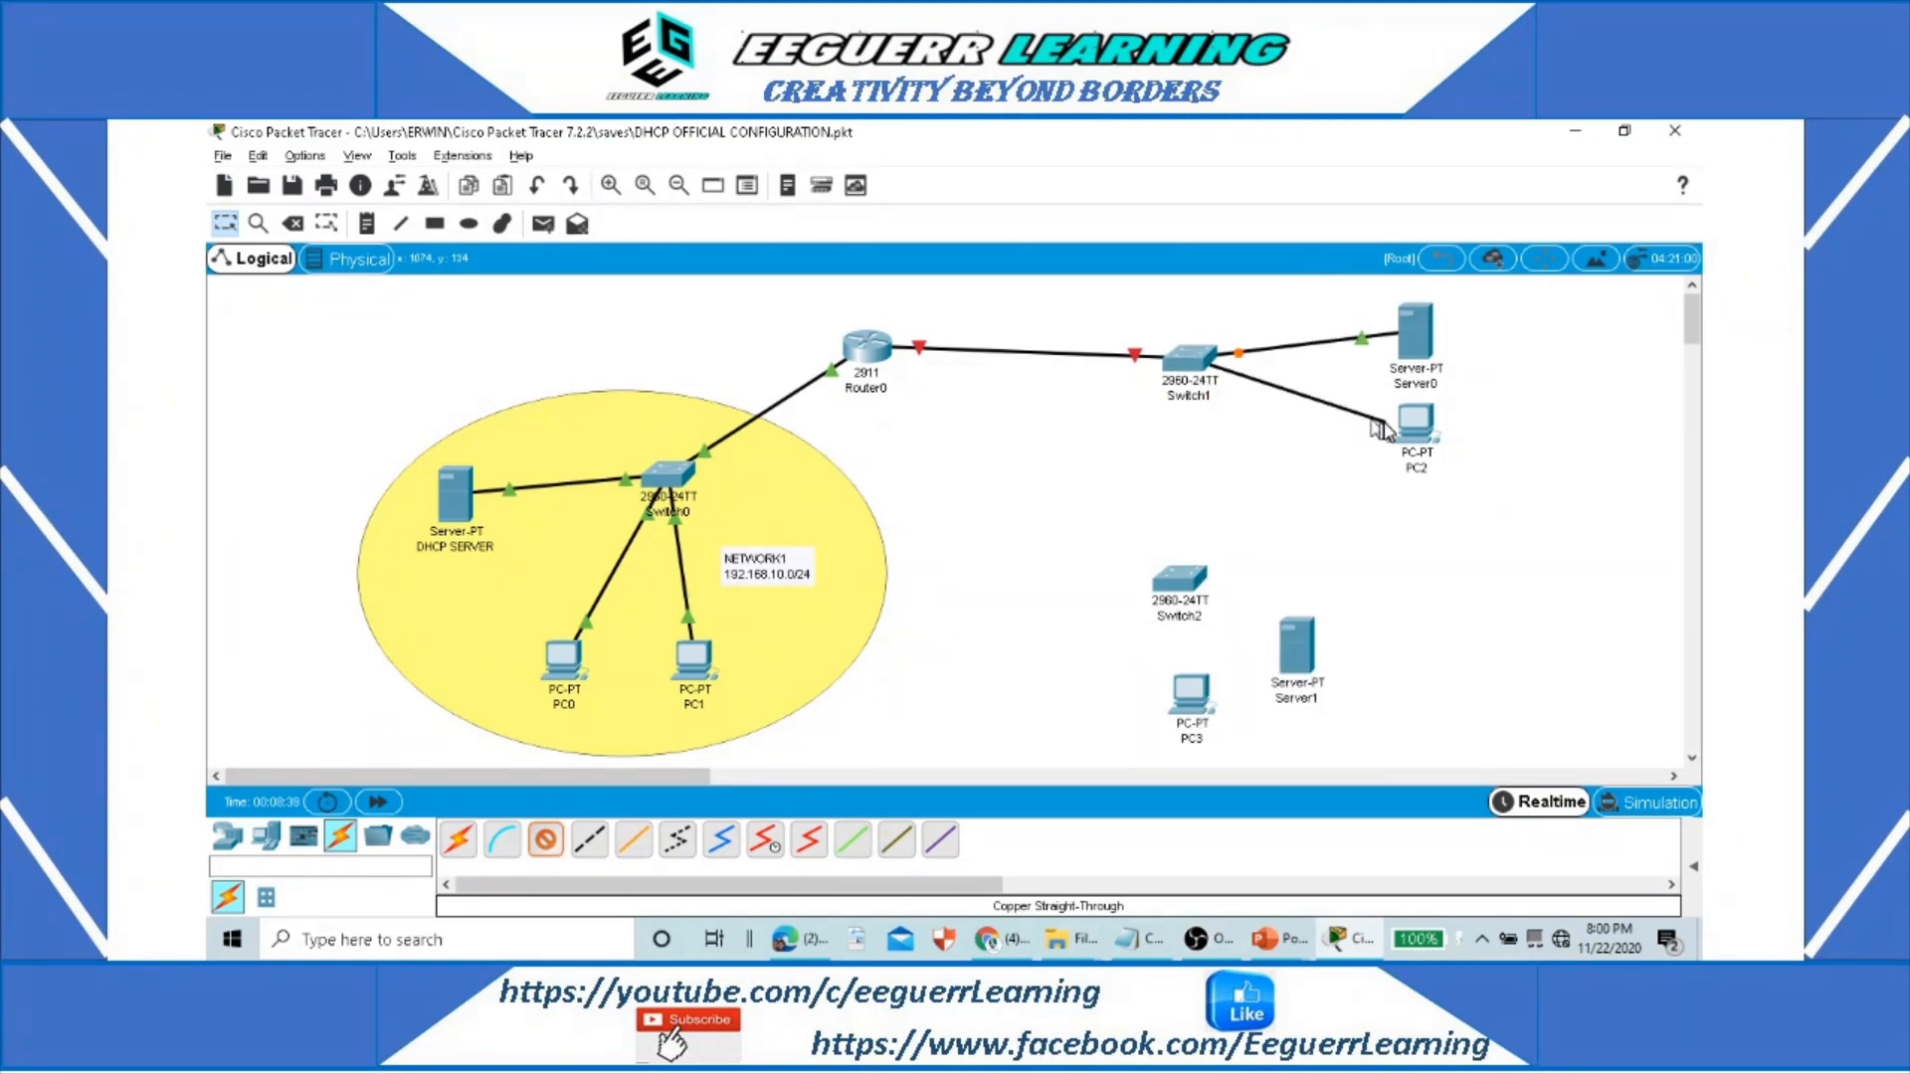
left_click(1411, 430)
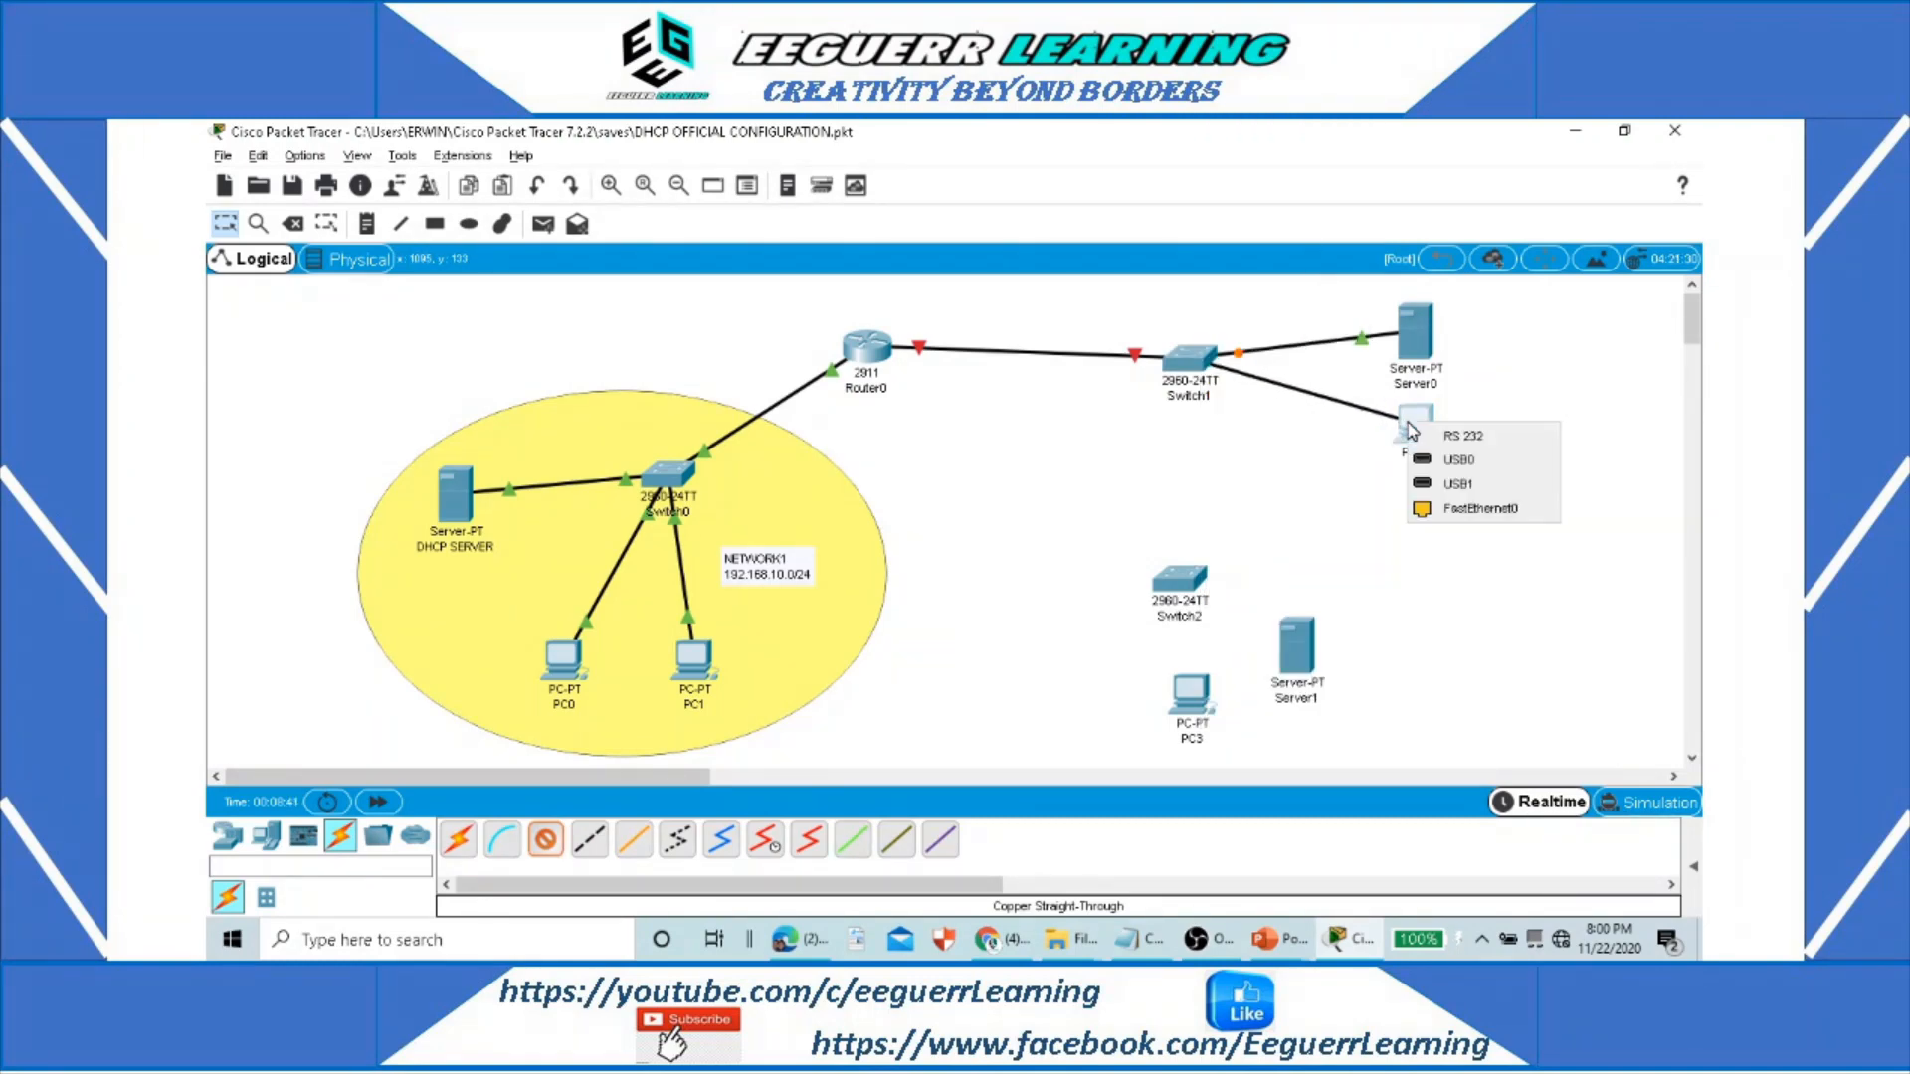
left_click(1467, 509)
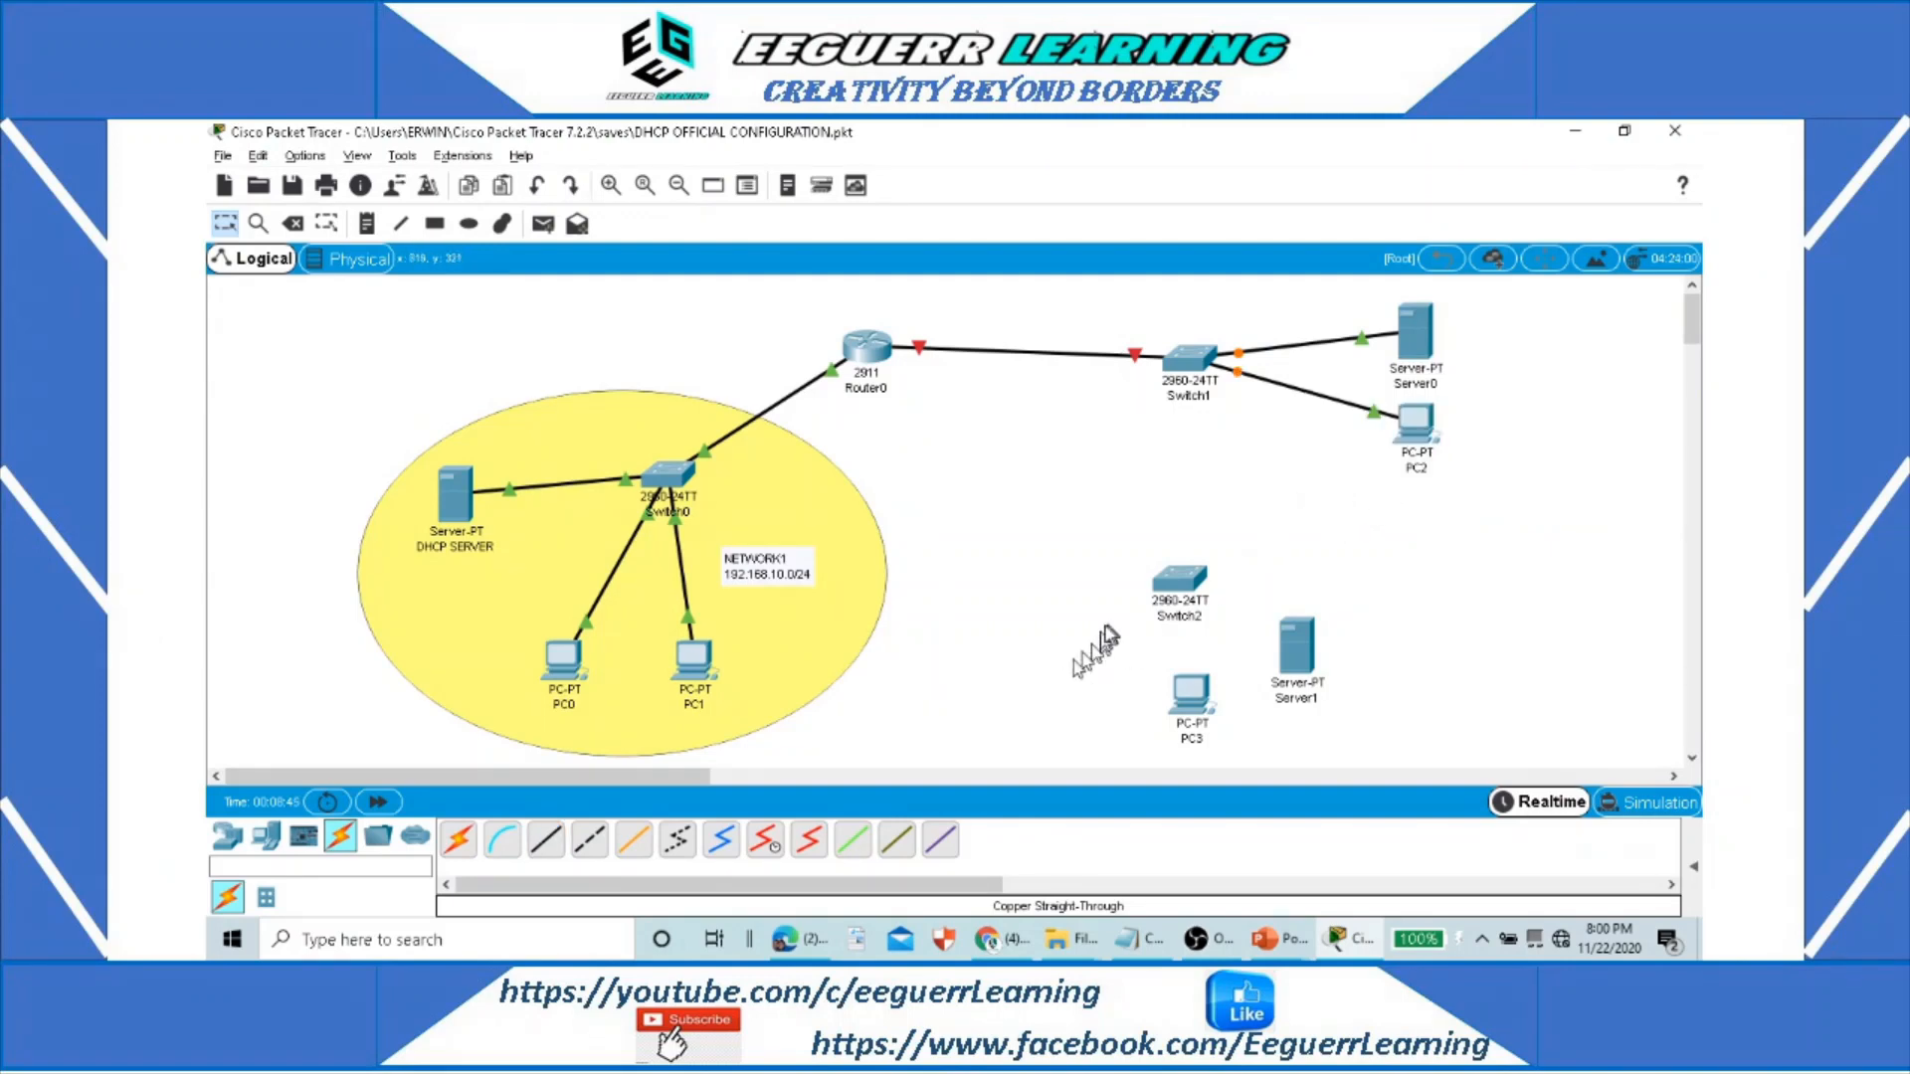
Step: Connect Router0's GigabitEthernet0/2 to Switch2's GigabitEthernet0/1 with a copper straight-through cable
left_click(546, 841)
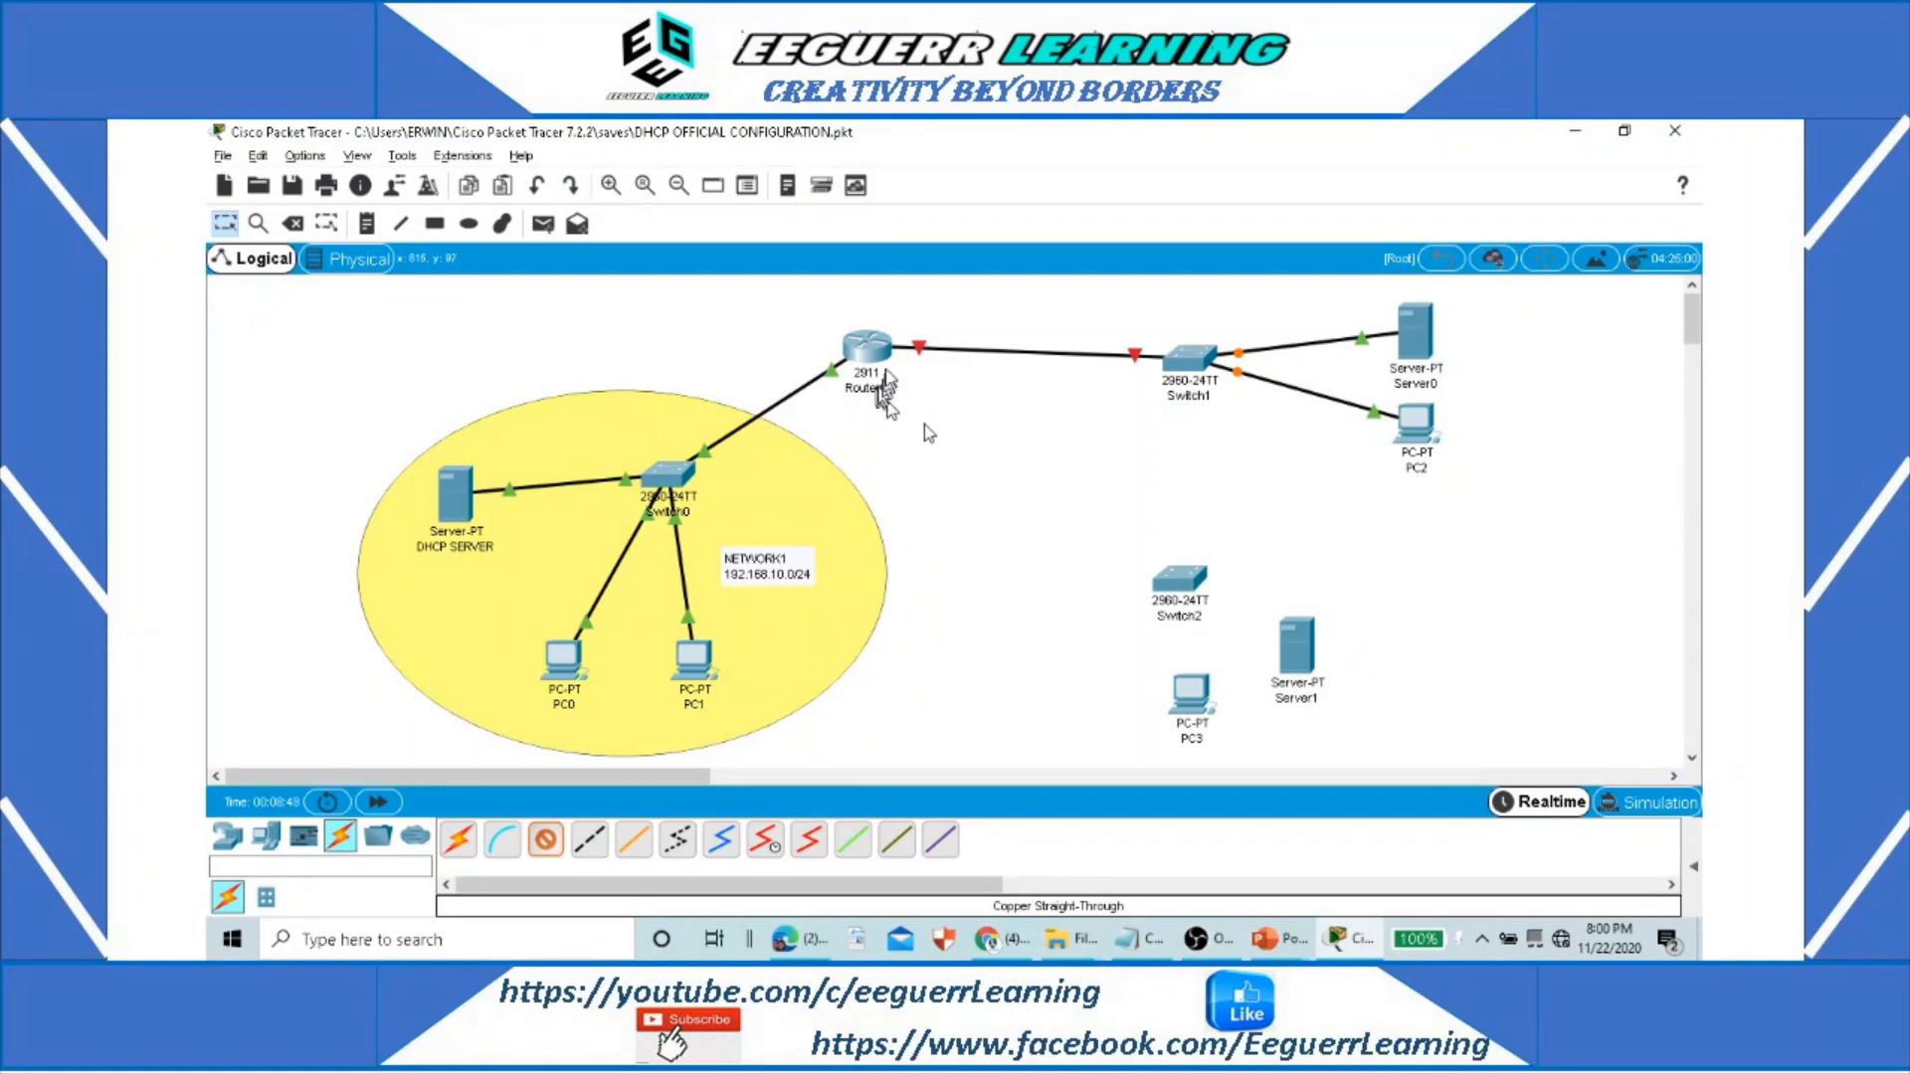
left_click(871, 358)
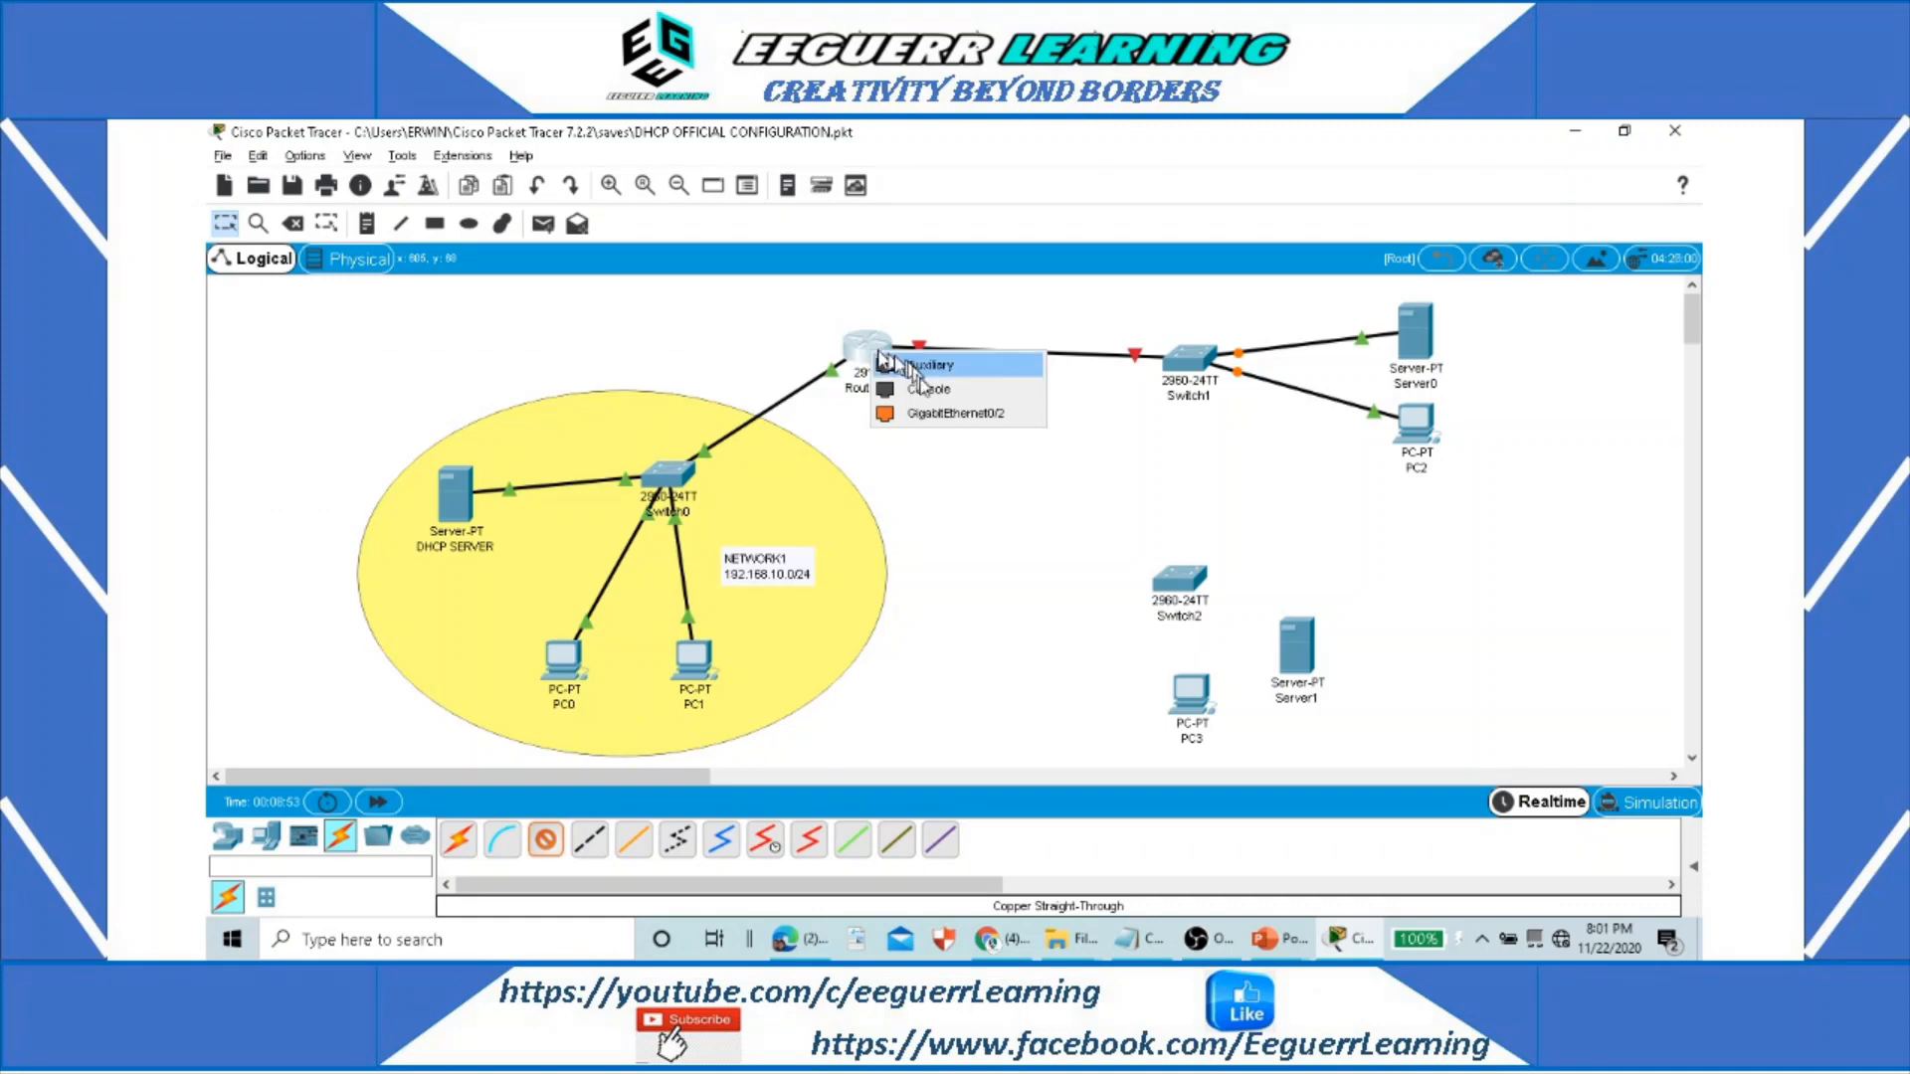
left_click(988, 418)
left_click(1166, 586)
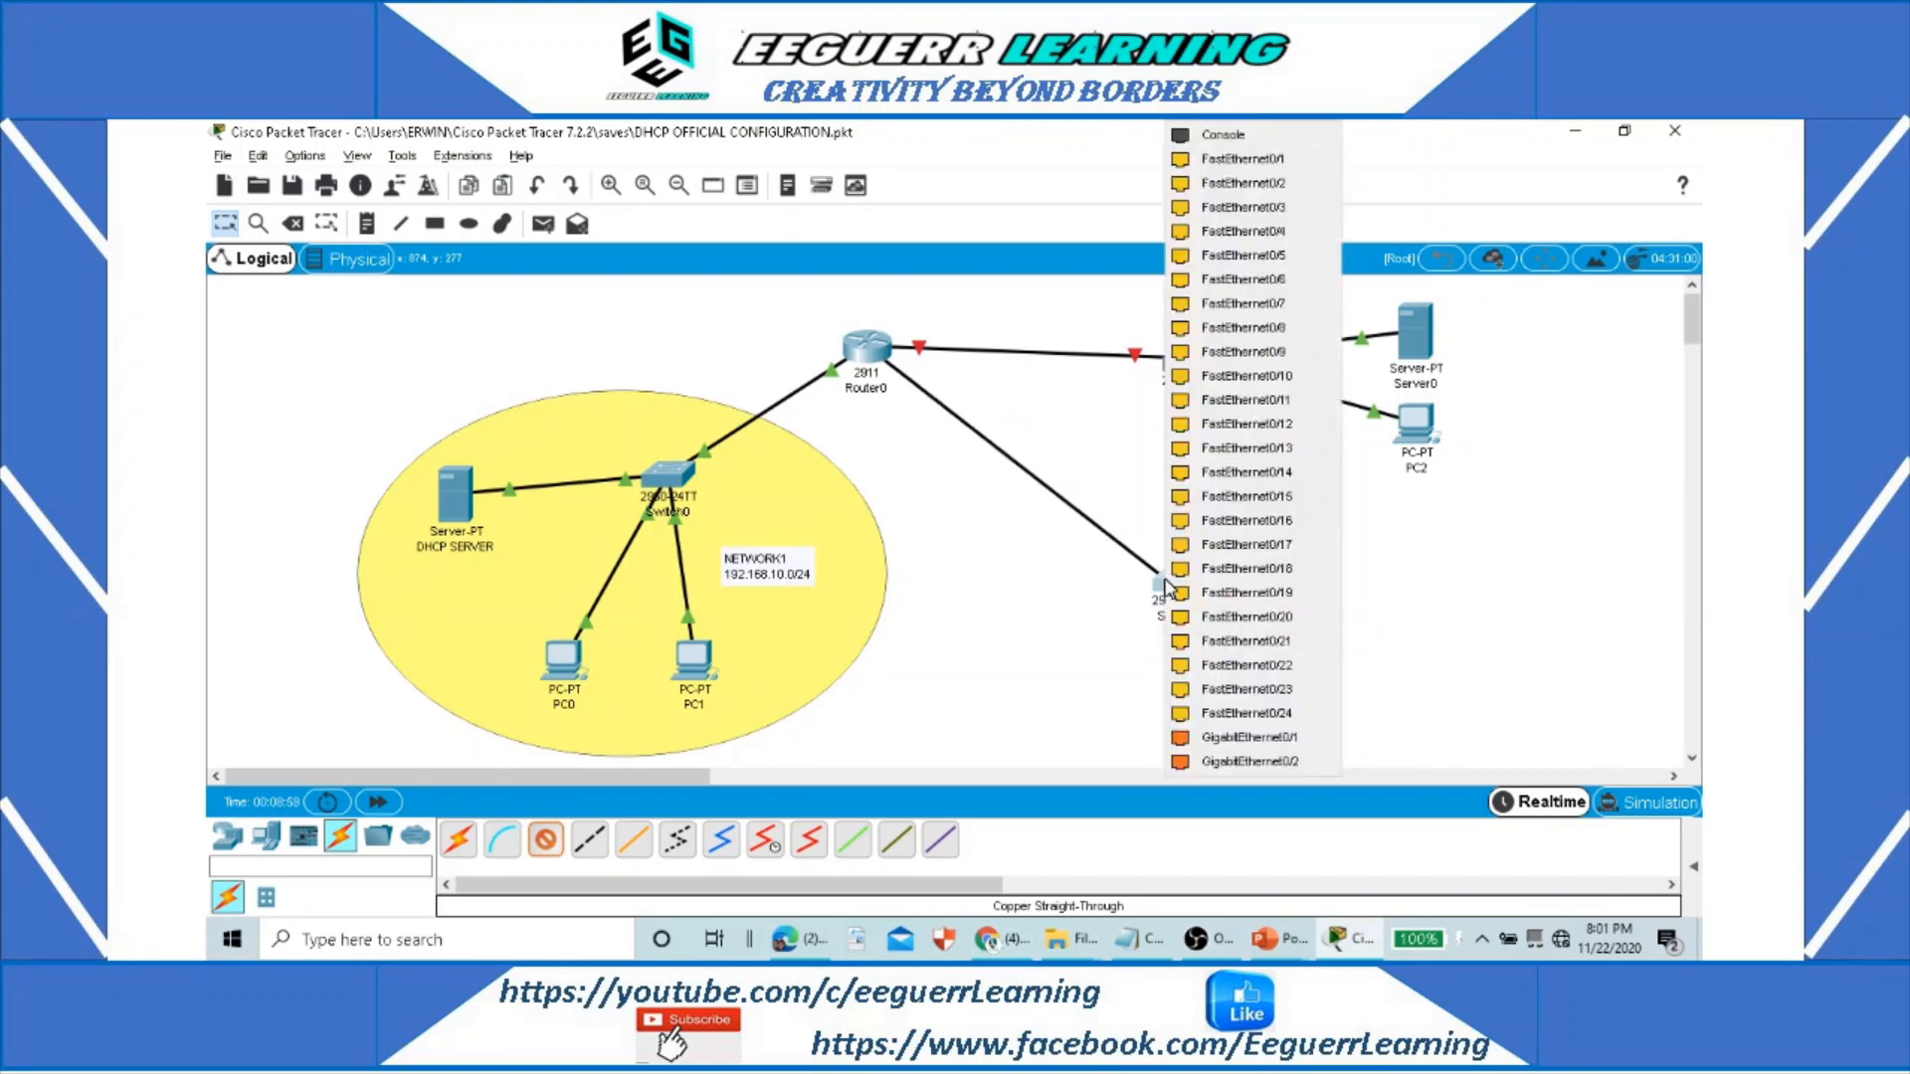
left_click(1283, 744)
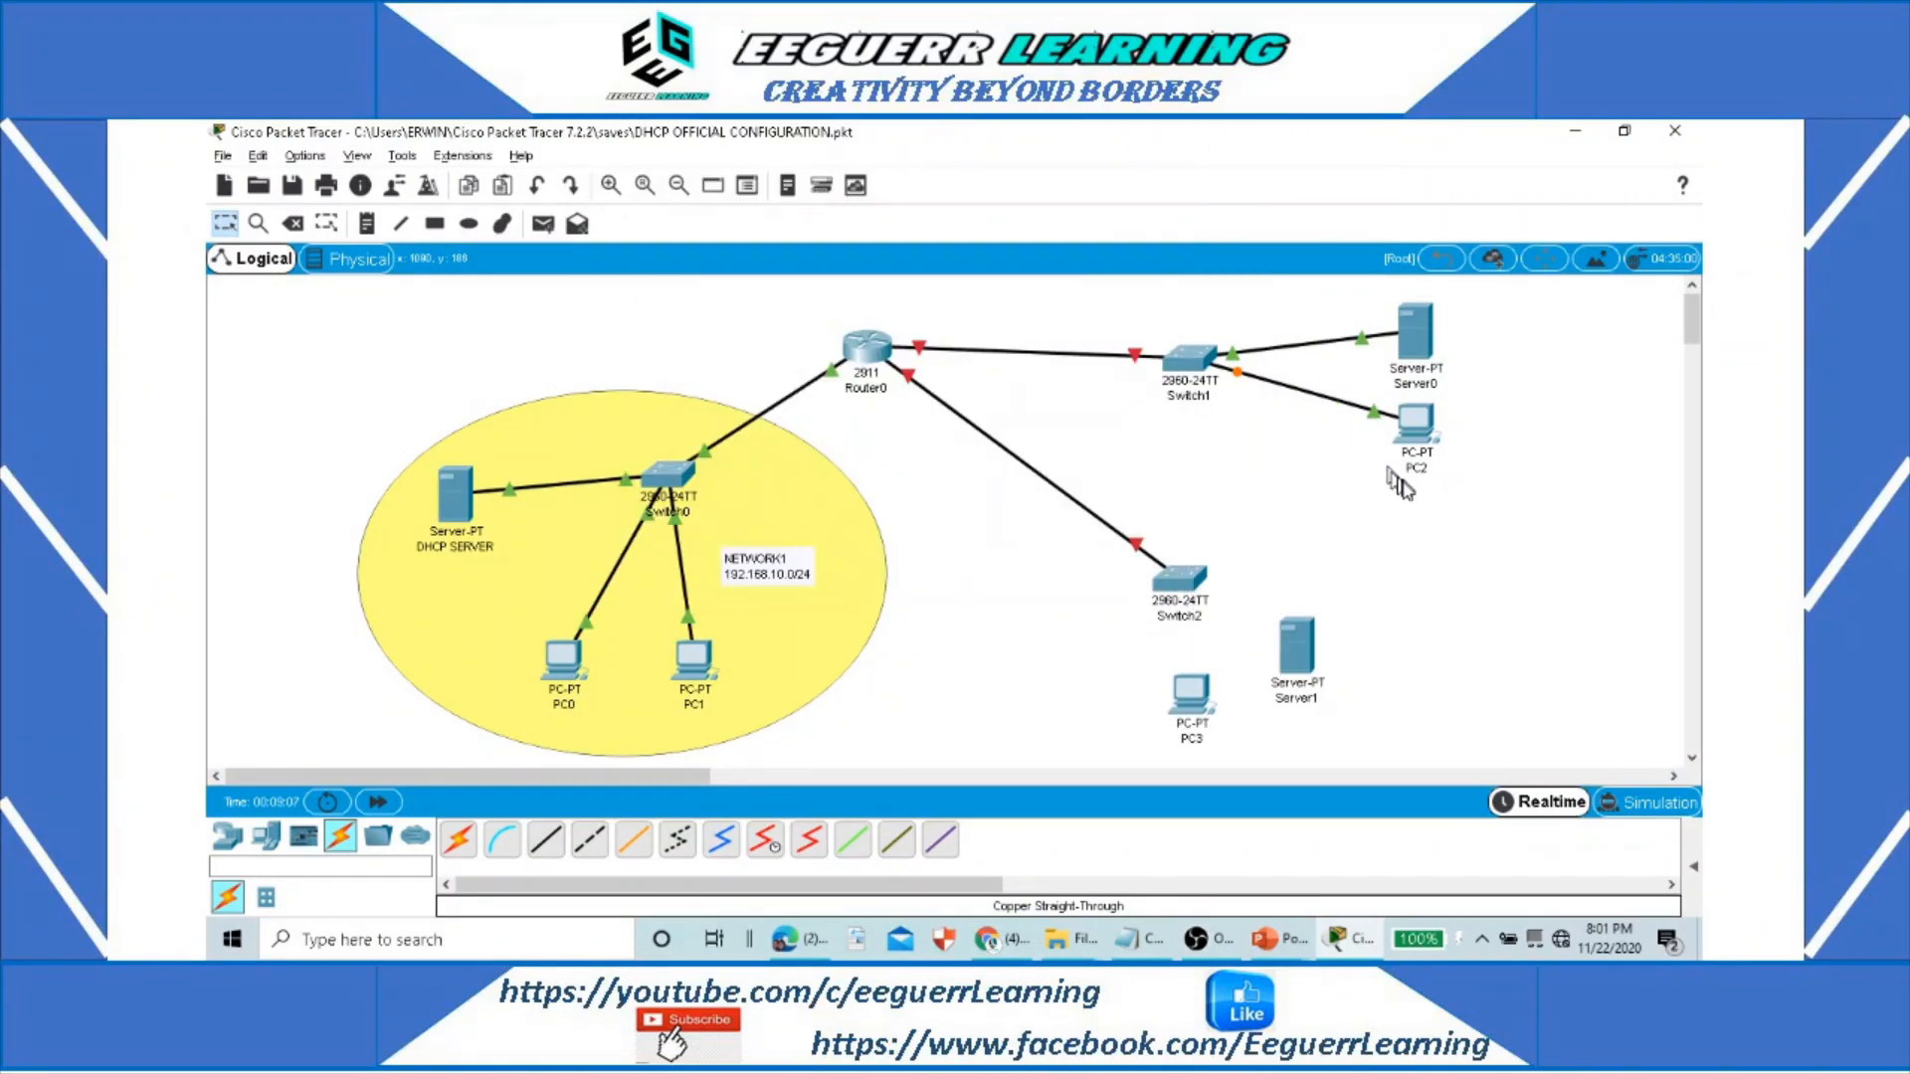
Step: Connect Switch2's FastEthernet0/1 to Server1's FastEthernet0 with a copper straight-through cable
left_click(545, 841)
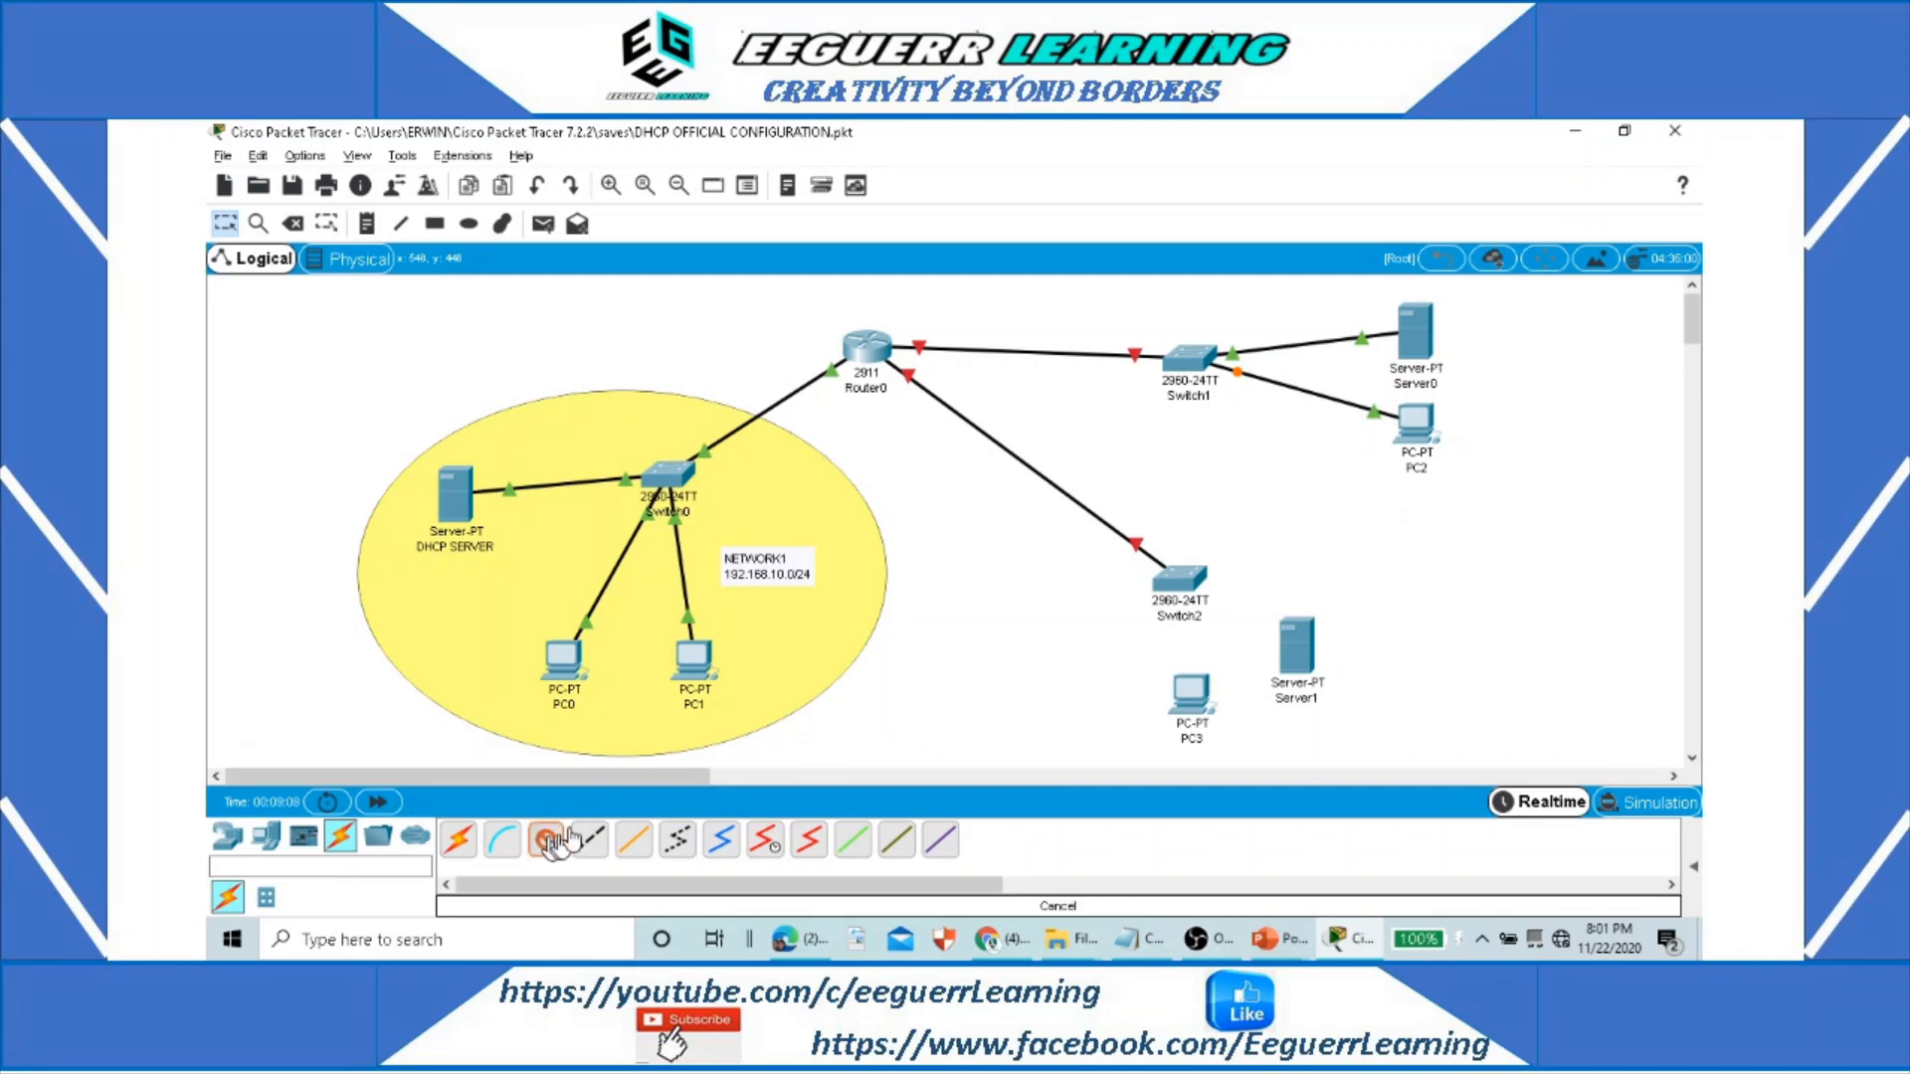
left_click(1188, 586)
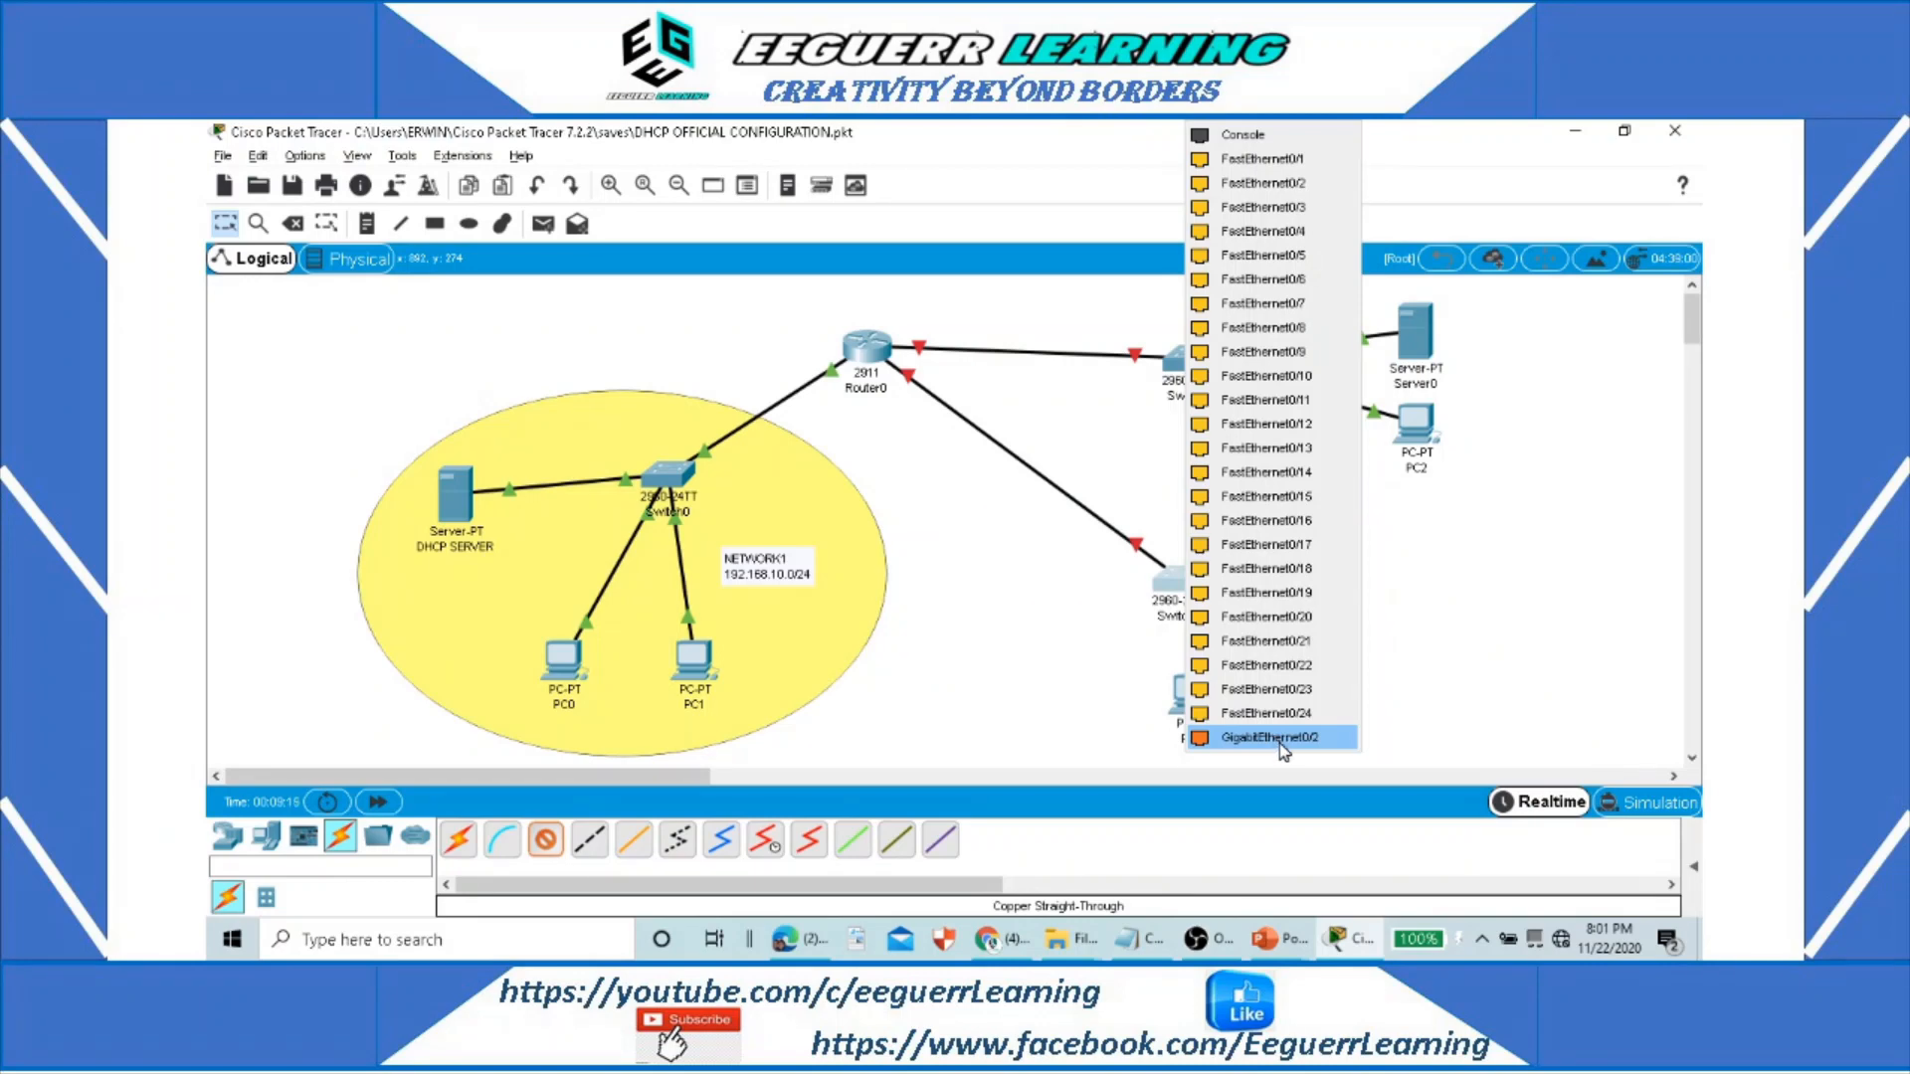
left_click(1259, 159)
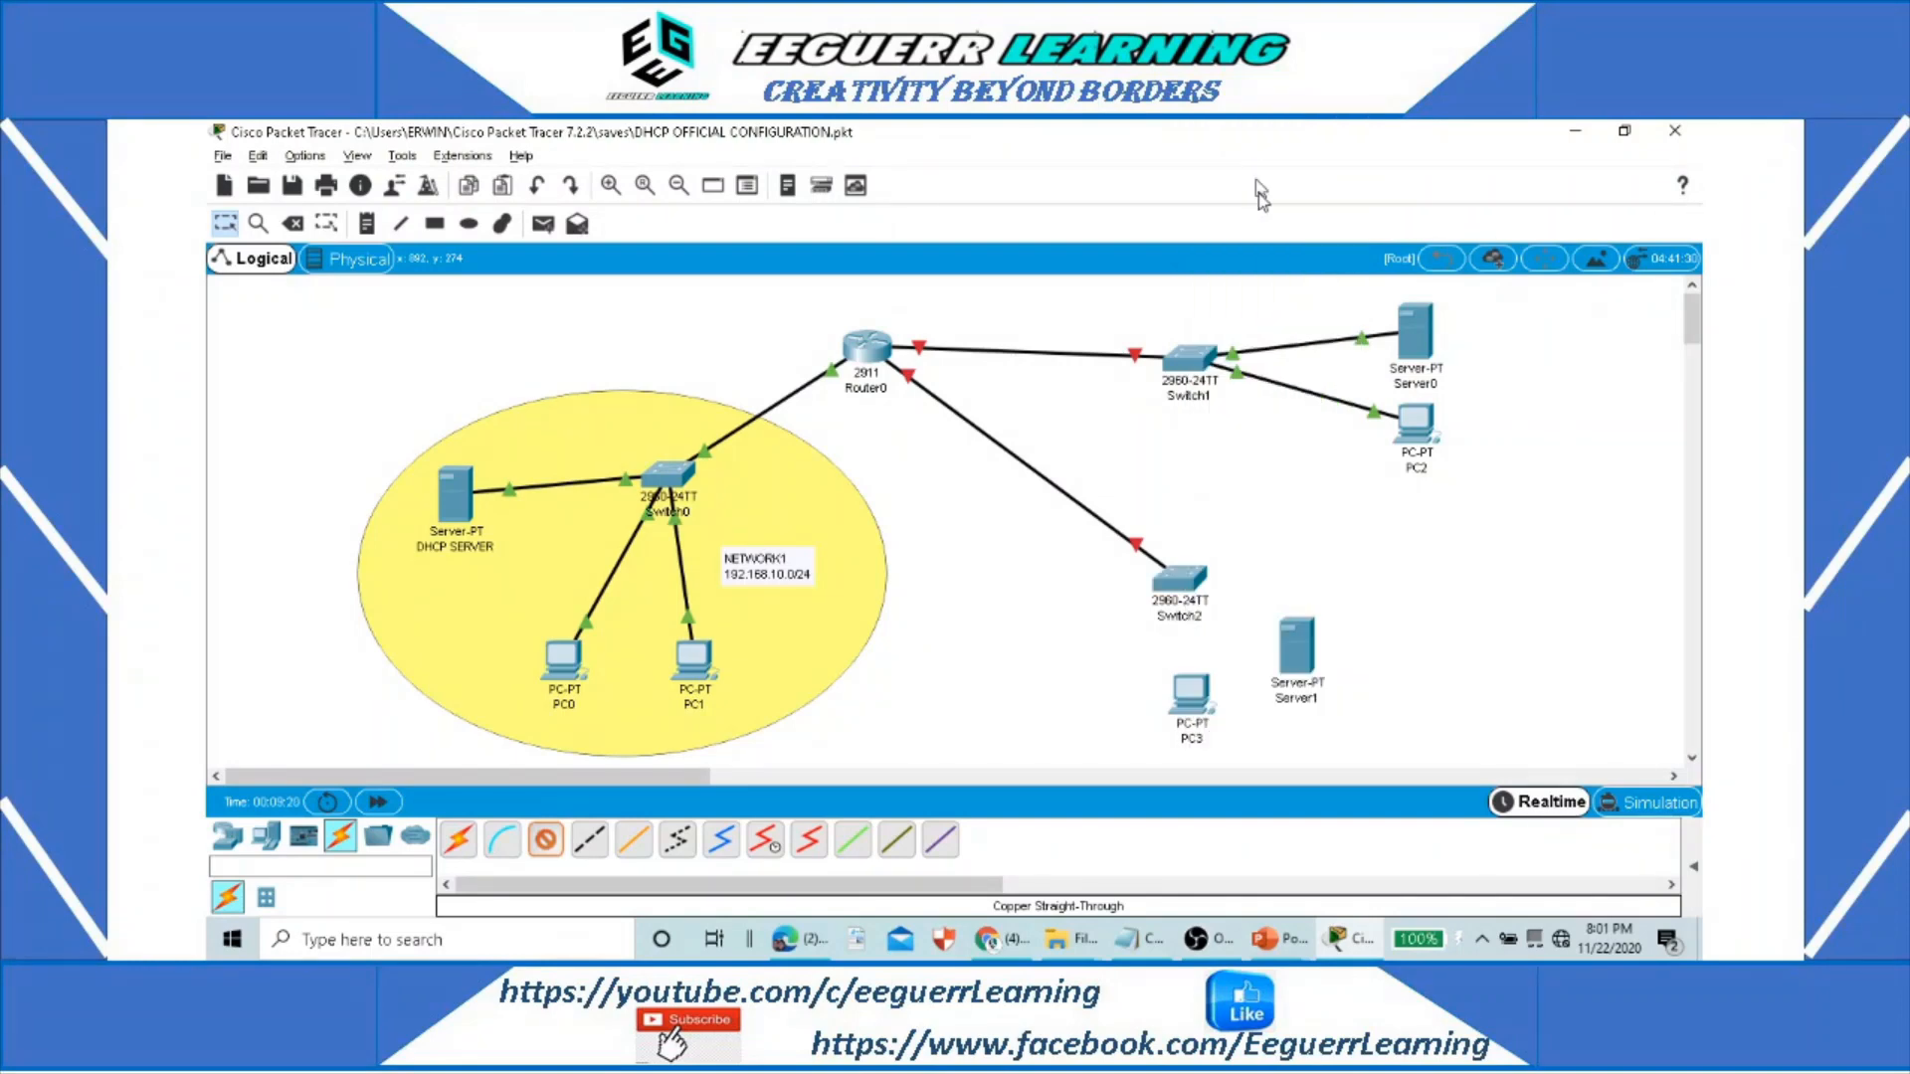
left_click(1293, 665)
left_click(1323, 674)
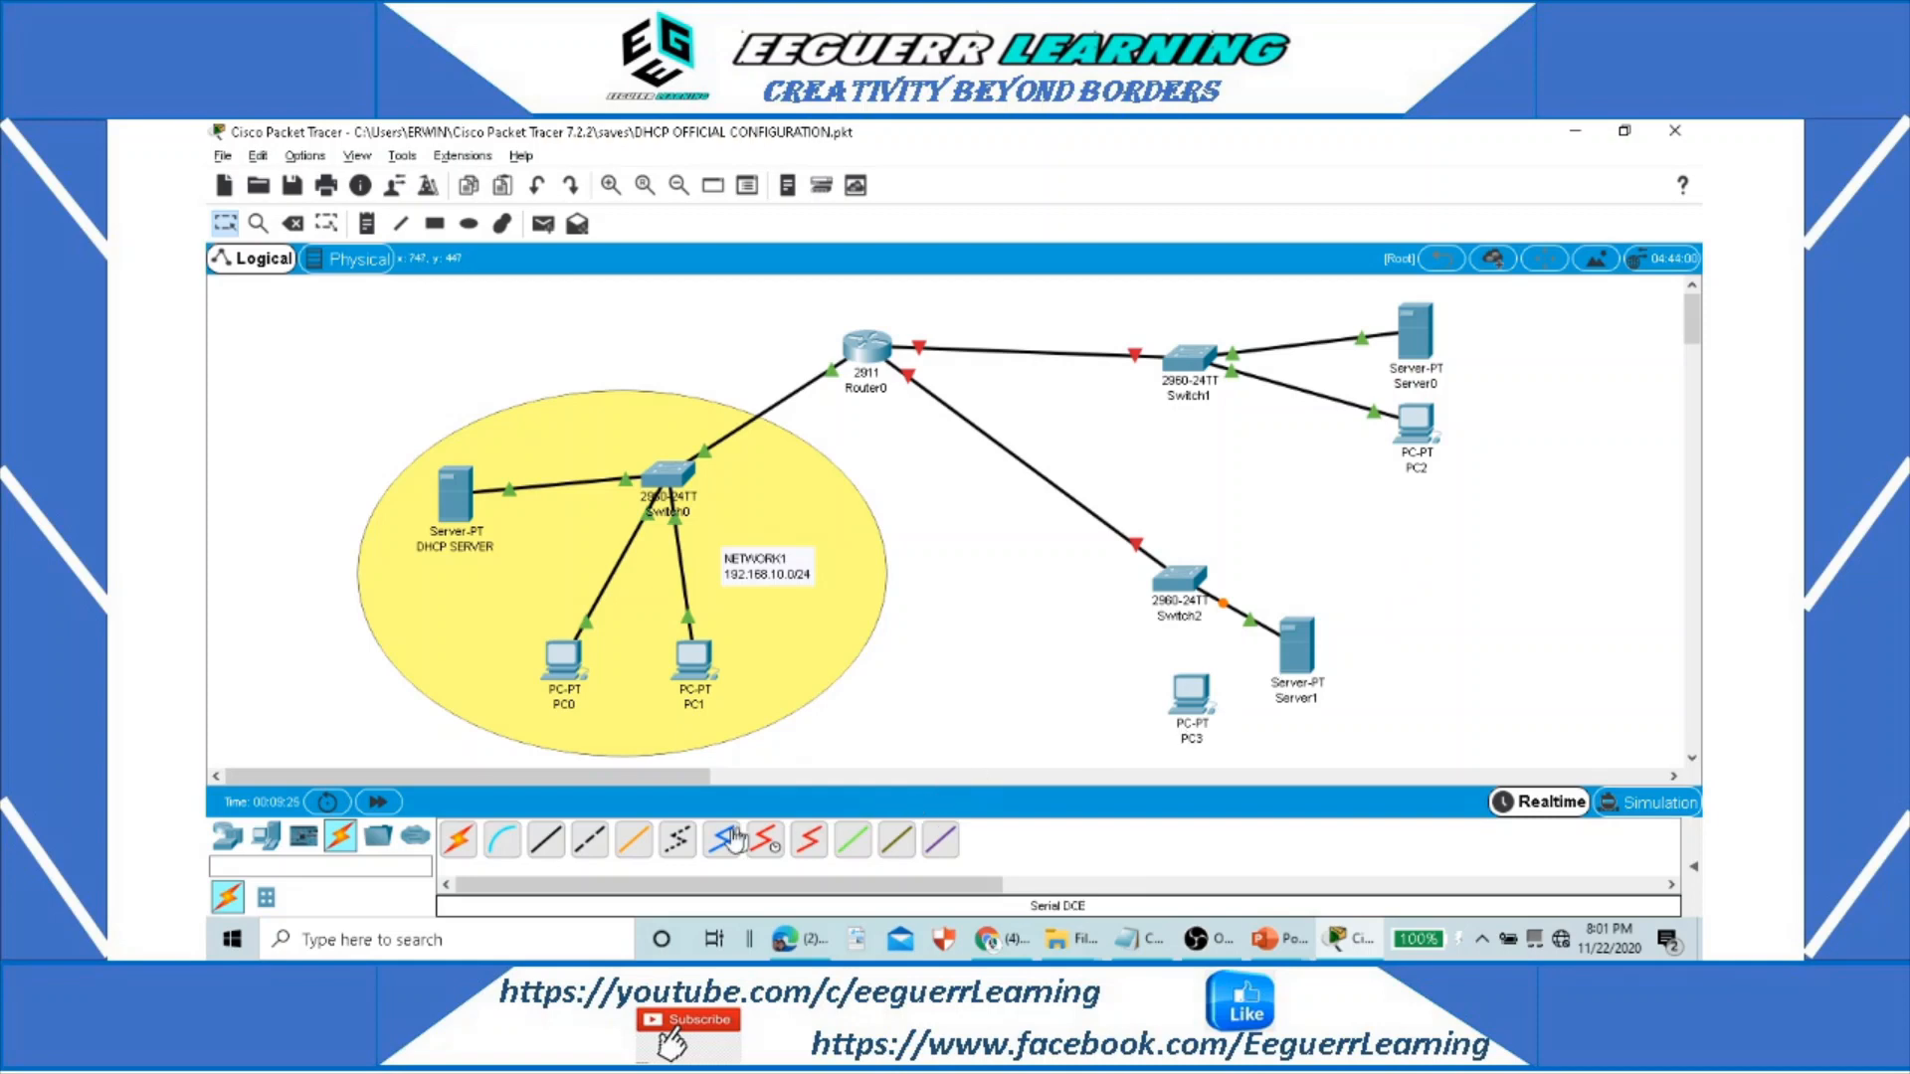
Step: Connect Switch2's FastEthernet0/2 to PC3's FastEthernet0 with a copper straight-through cable
left_click(549, 846)
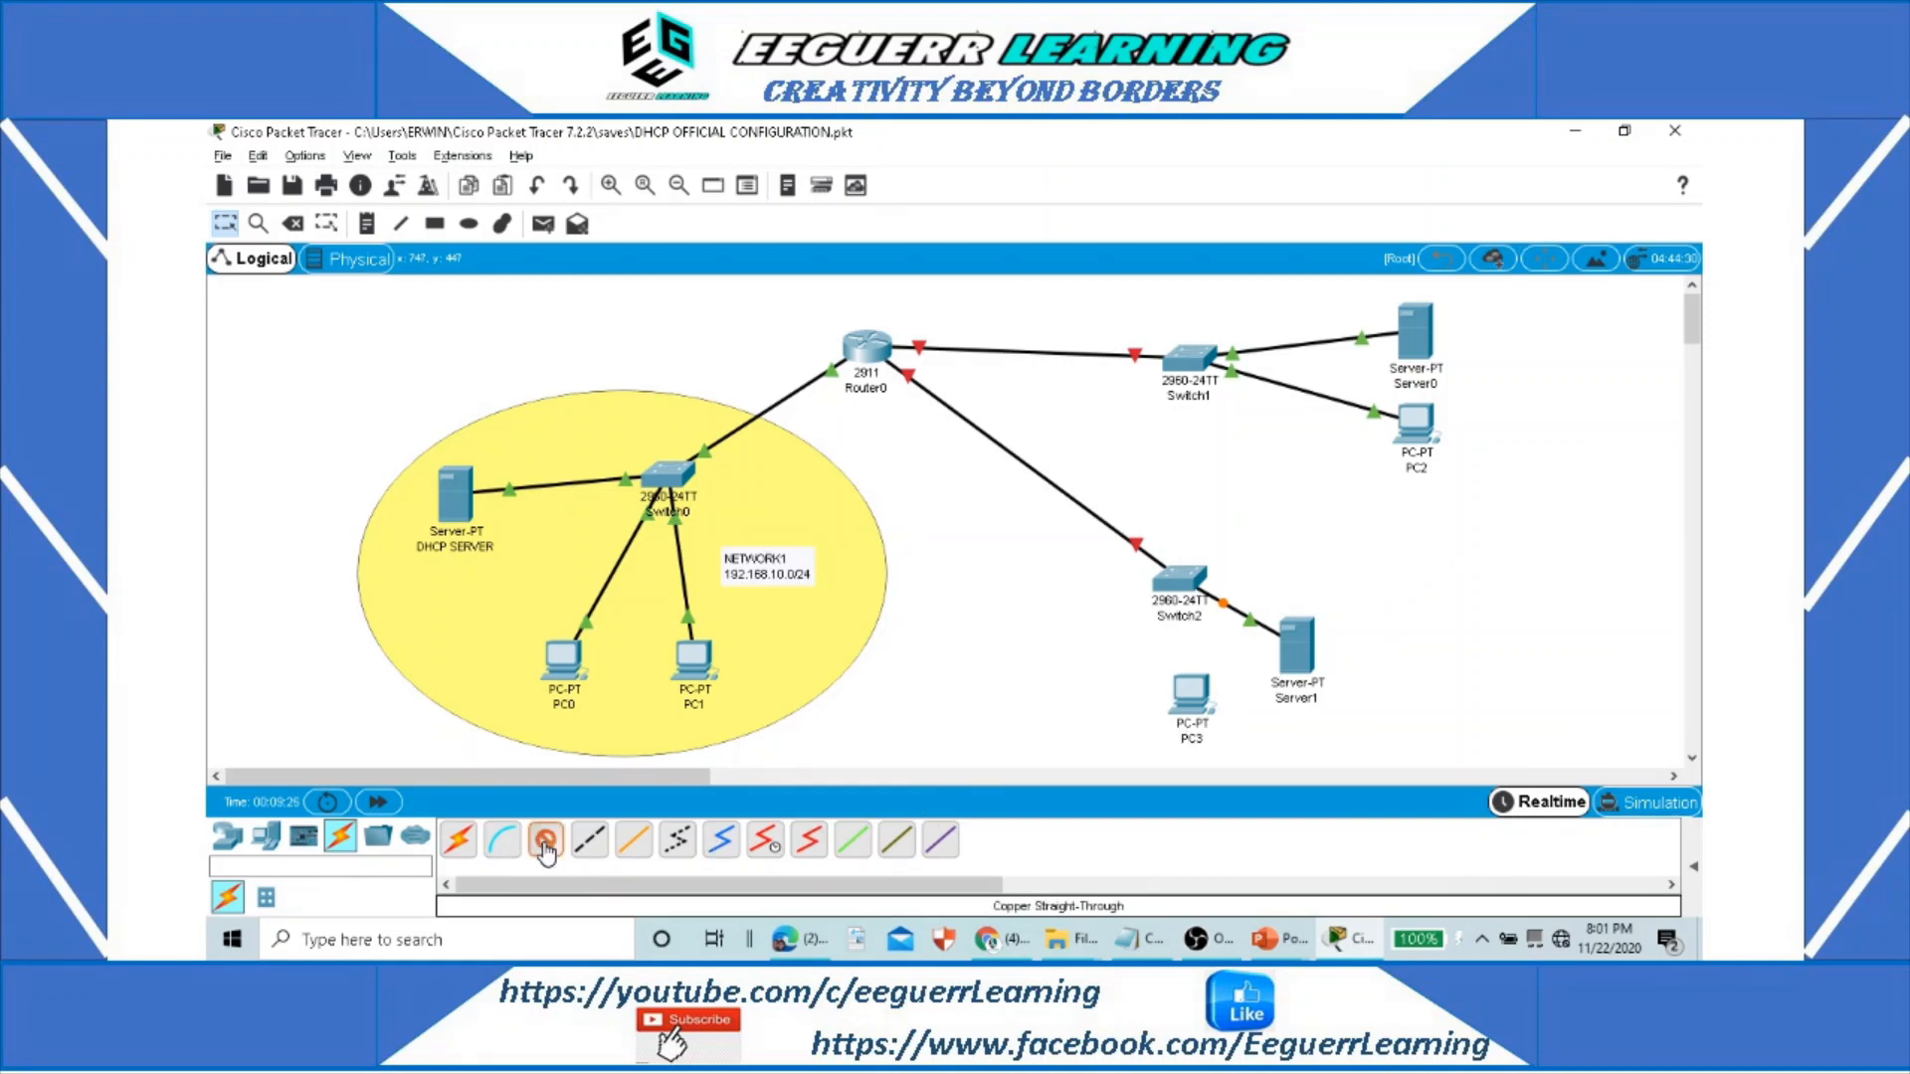
left_click(1182, 597)
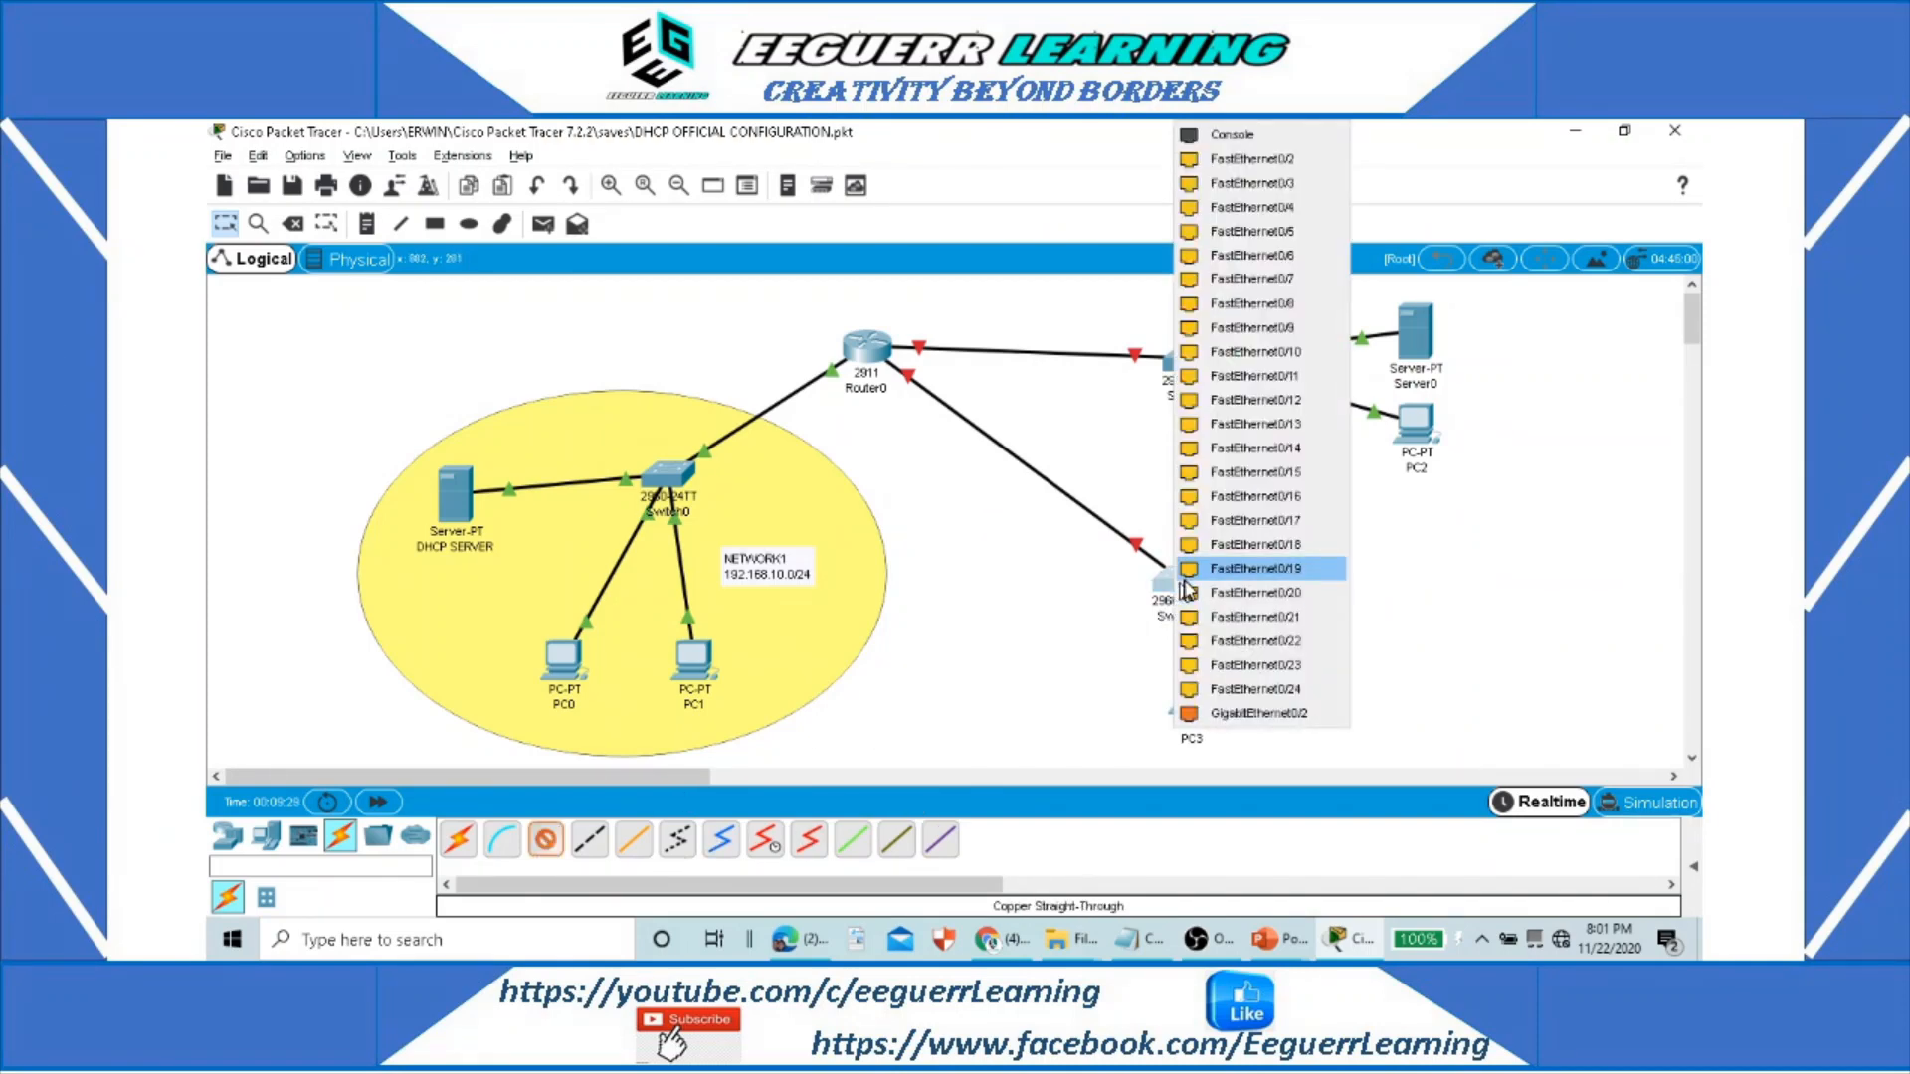
left_click(1253, 161)
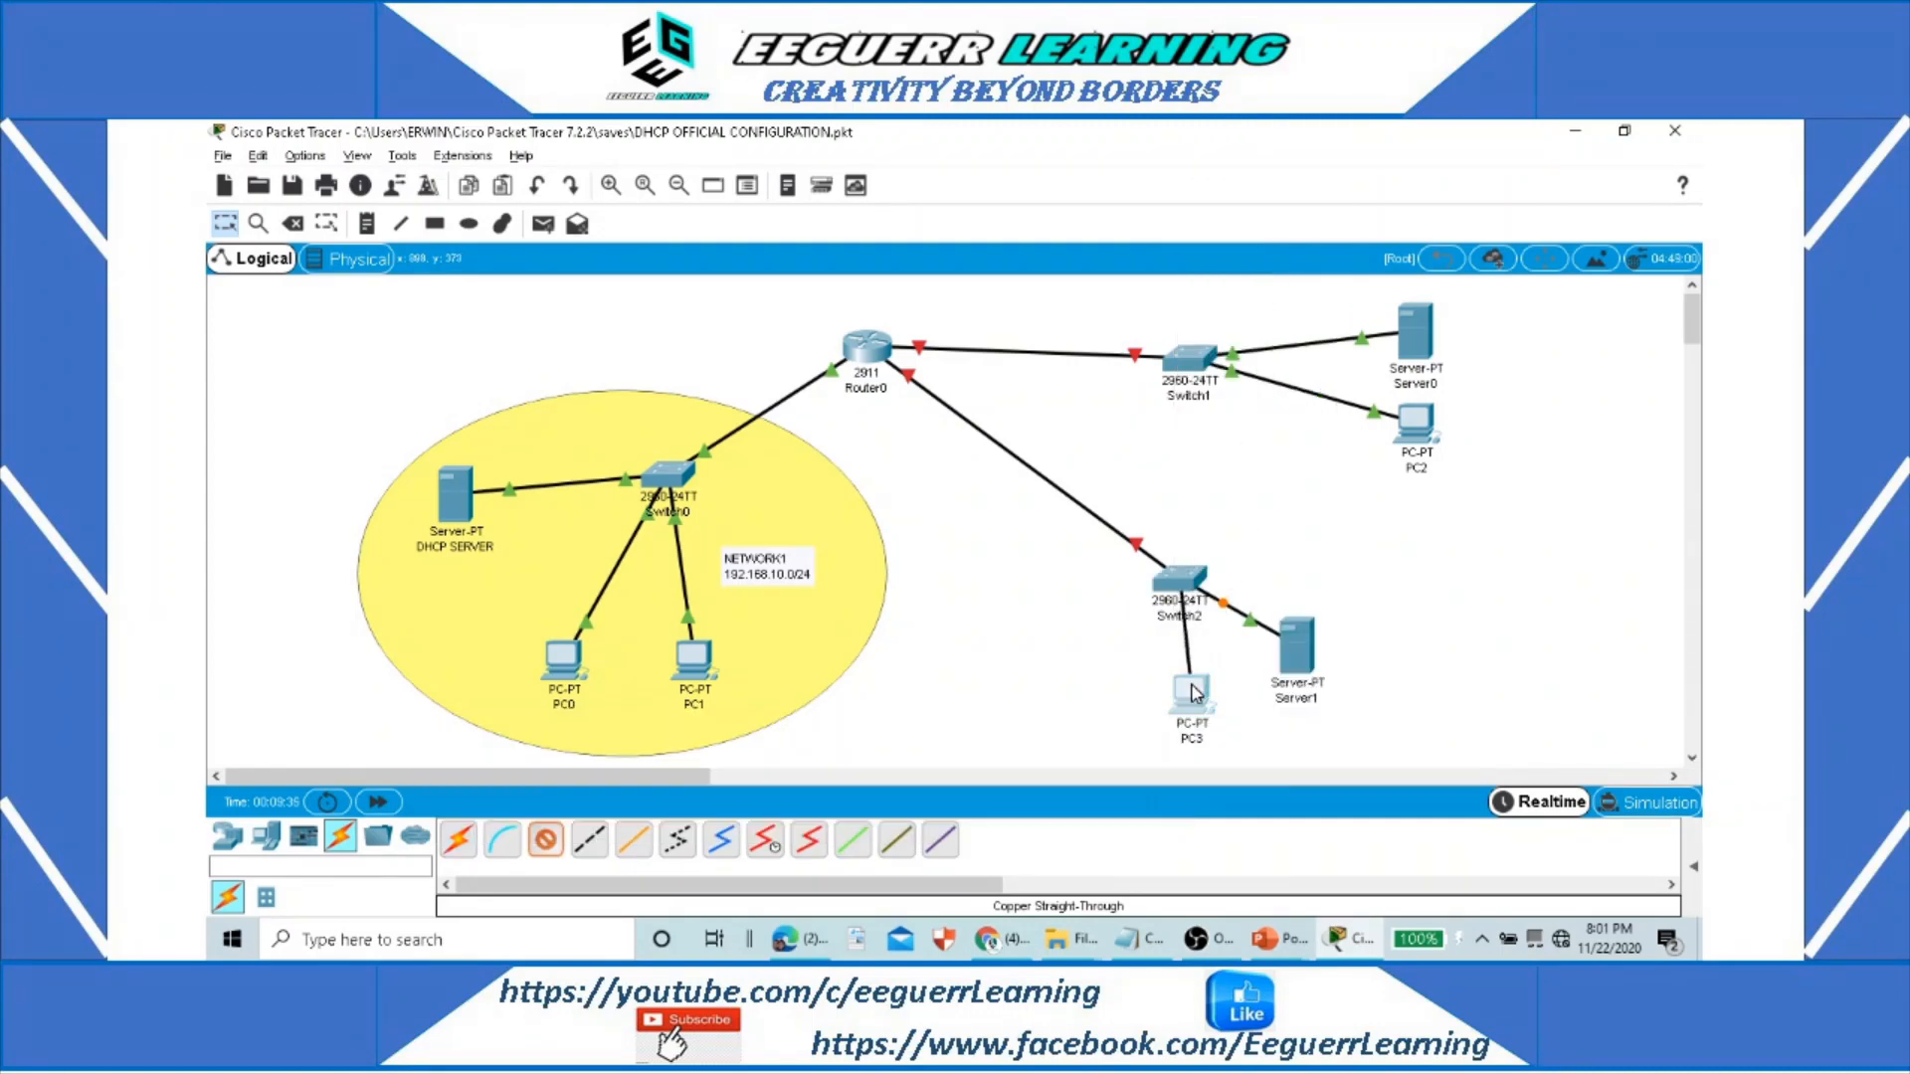
left_click(1194, 689)
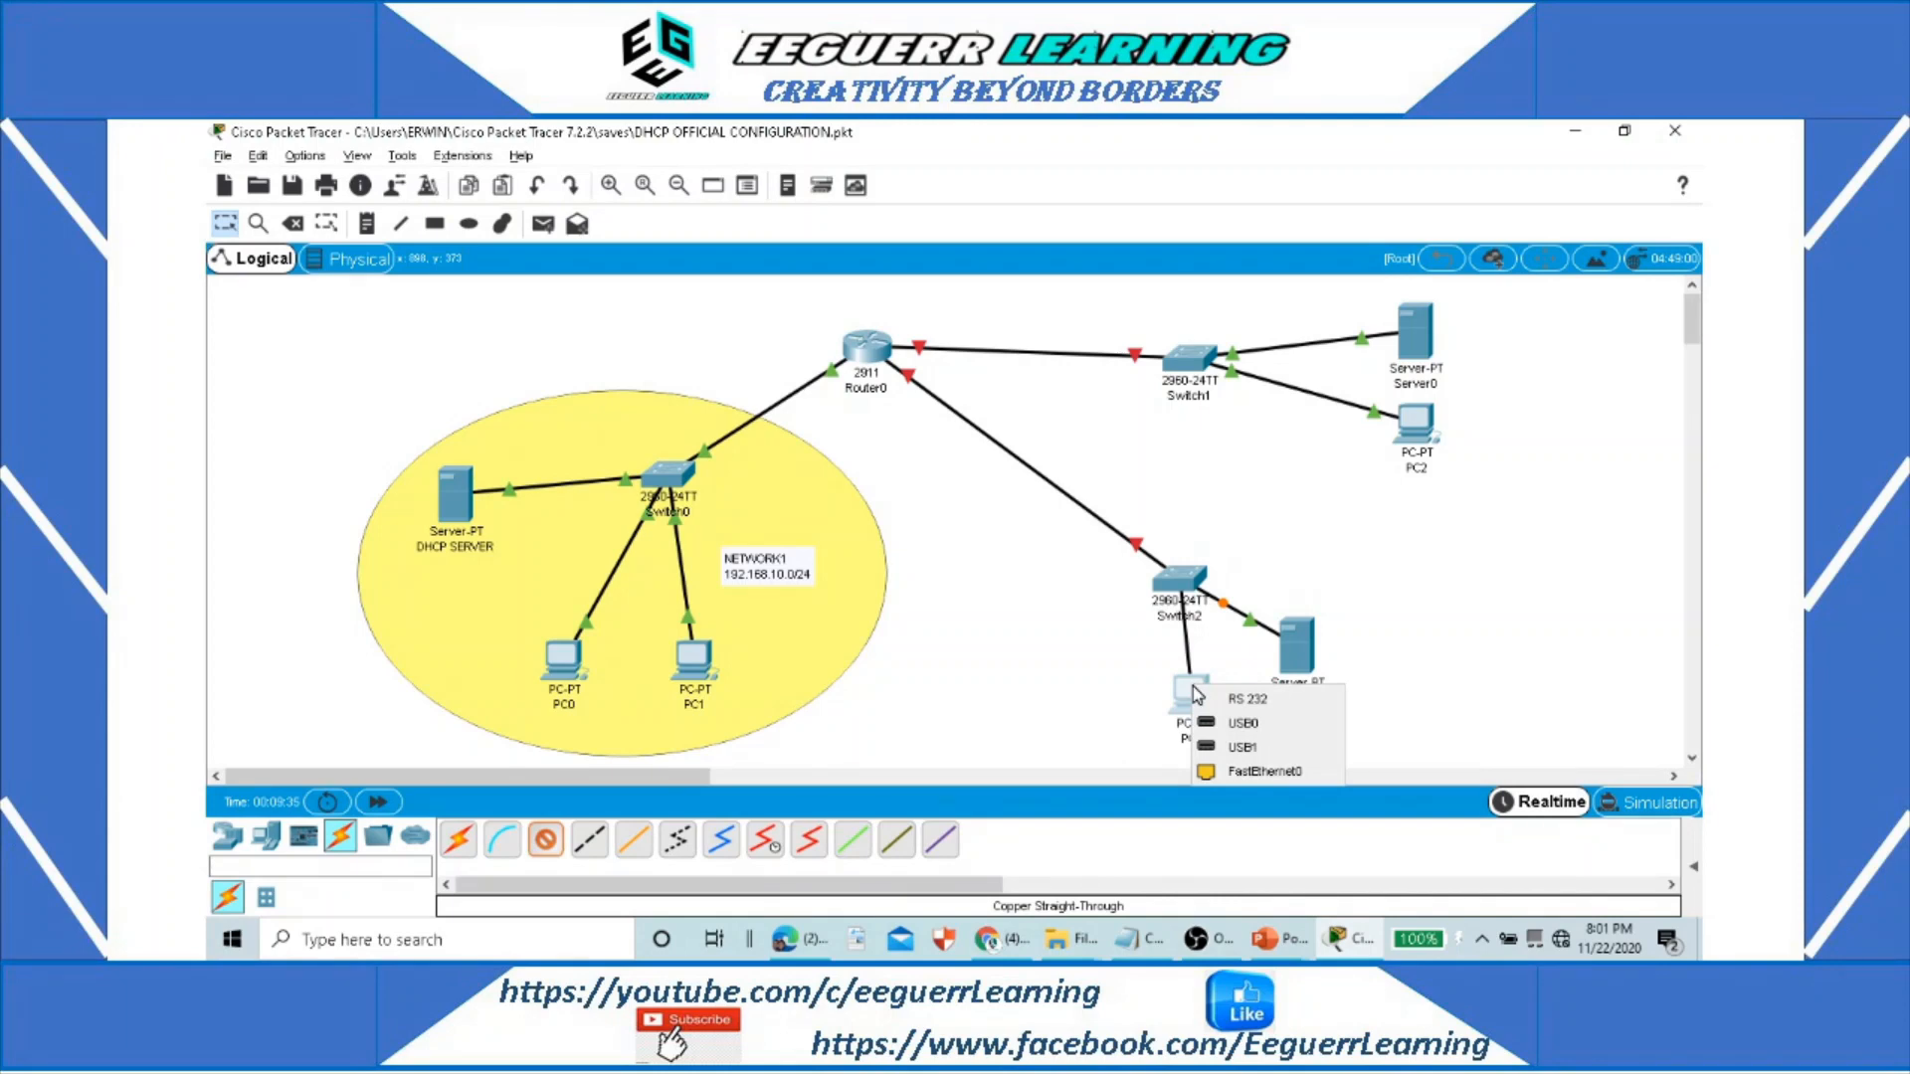
left_click(1261, 772)
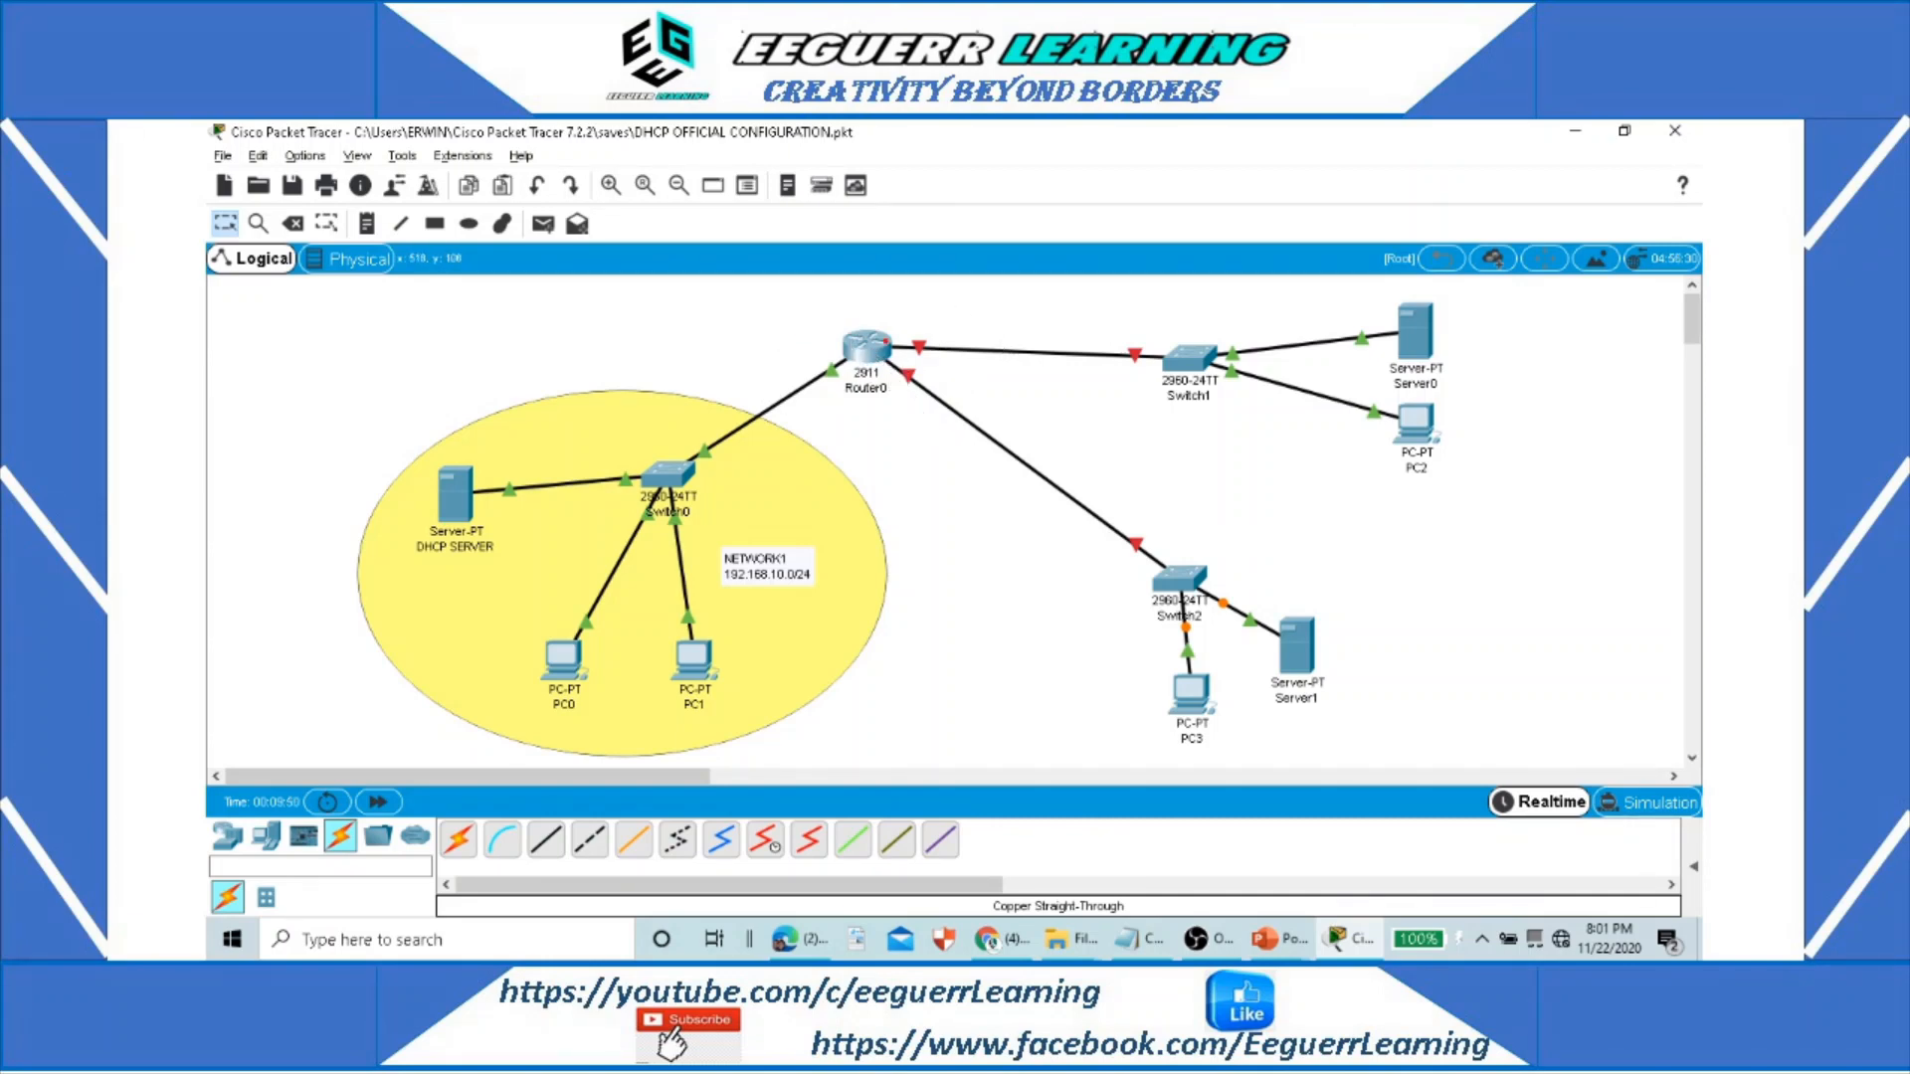
mouse_move(927, 296)
left_mouse_down()
mouse_move(864, 291)
mouse_move(818, 324)
mouse_move(905, 400)
mouse_move(941, 297)
left_mouse_up()
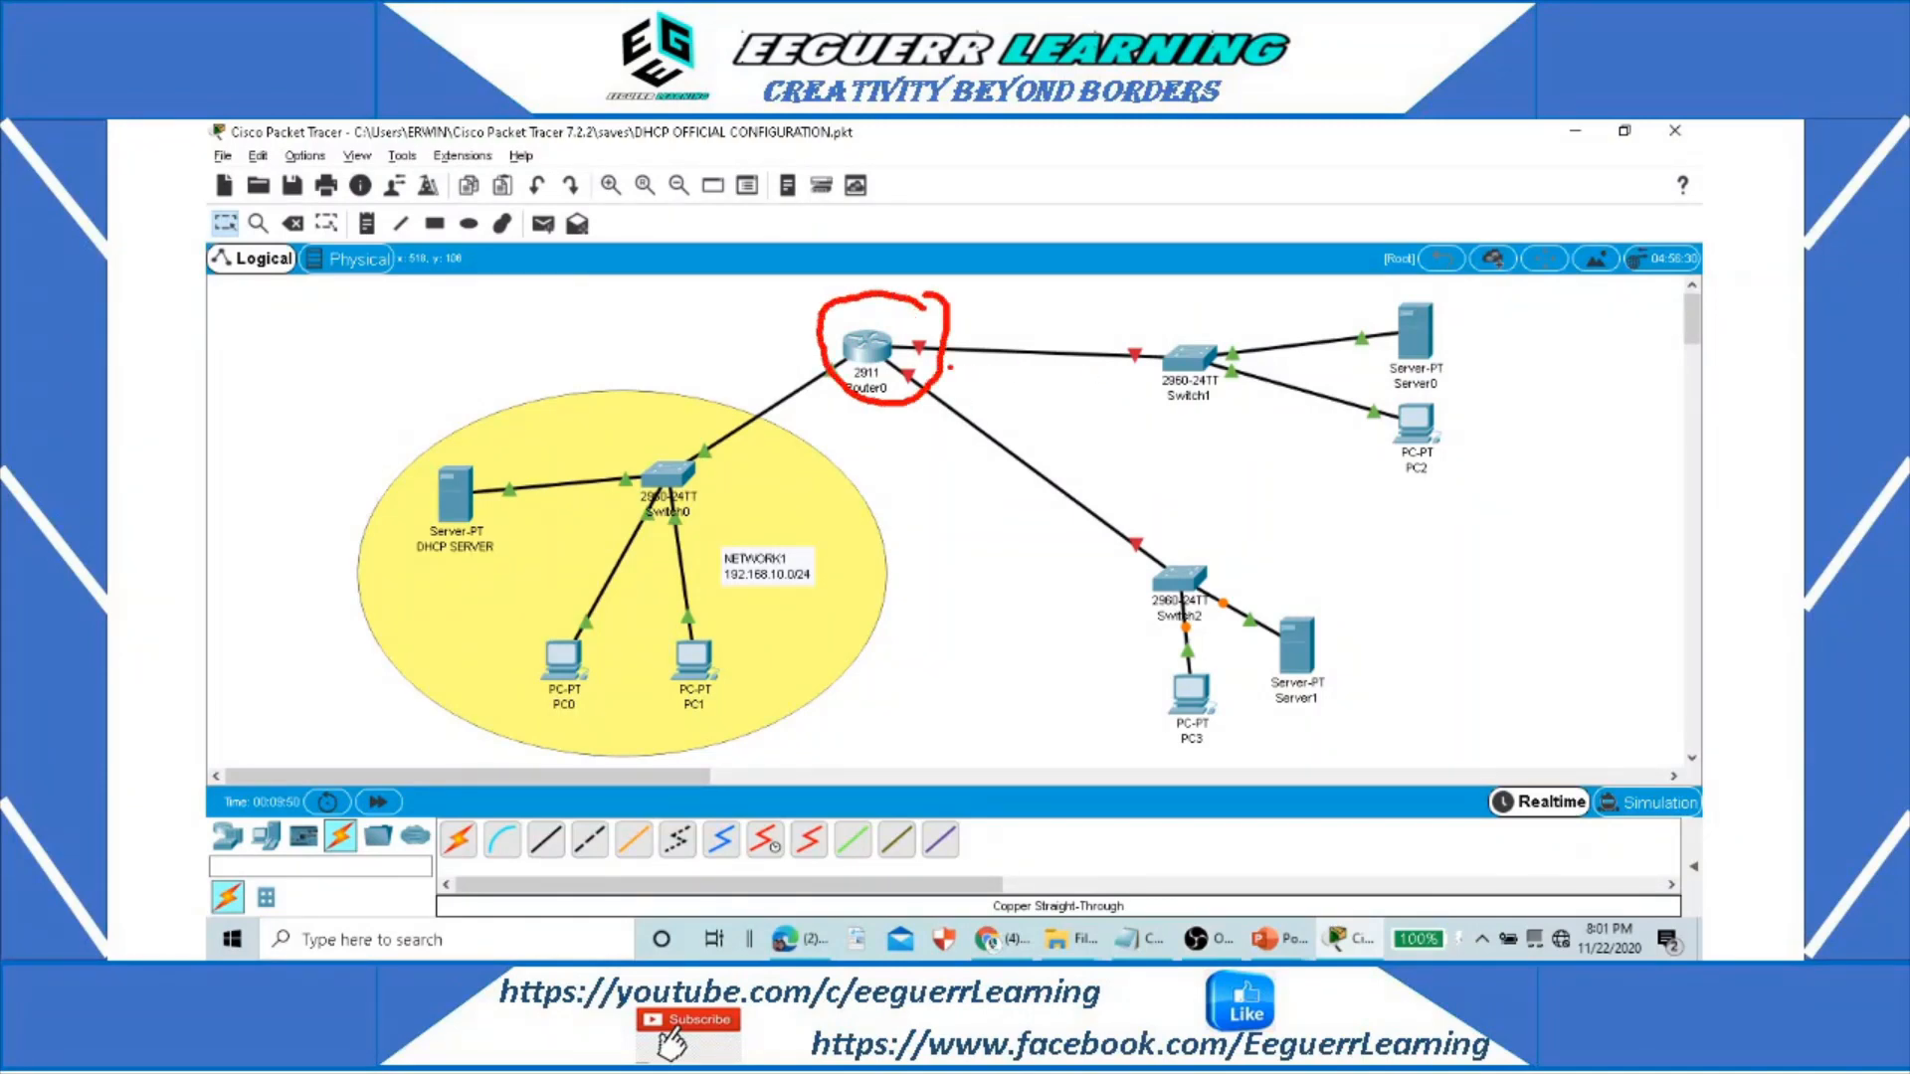
left_click_drag(930, 364, 1121, 376)
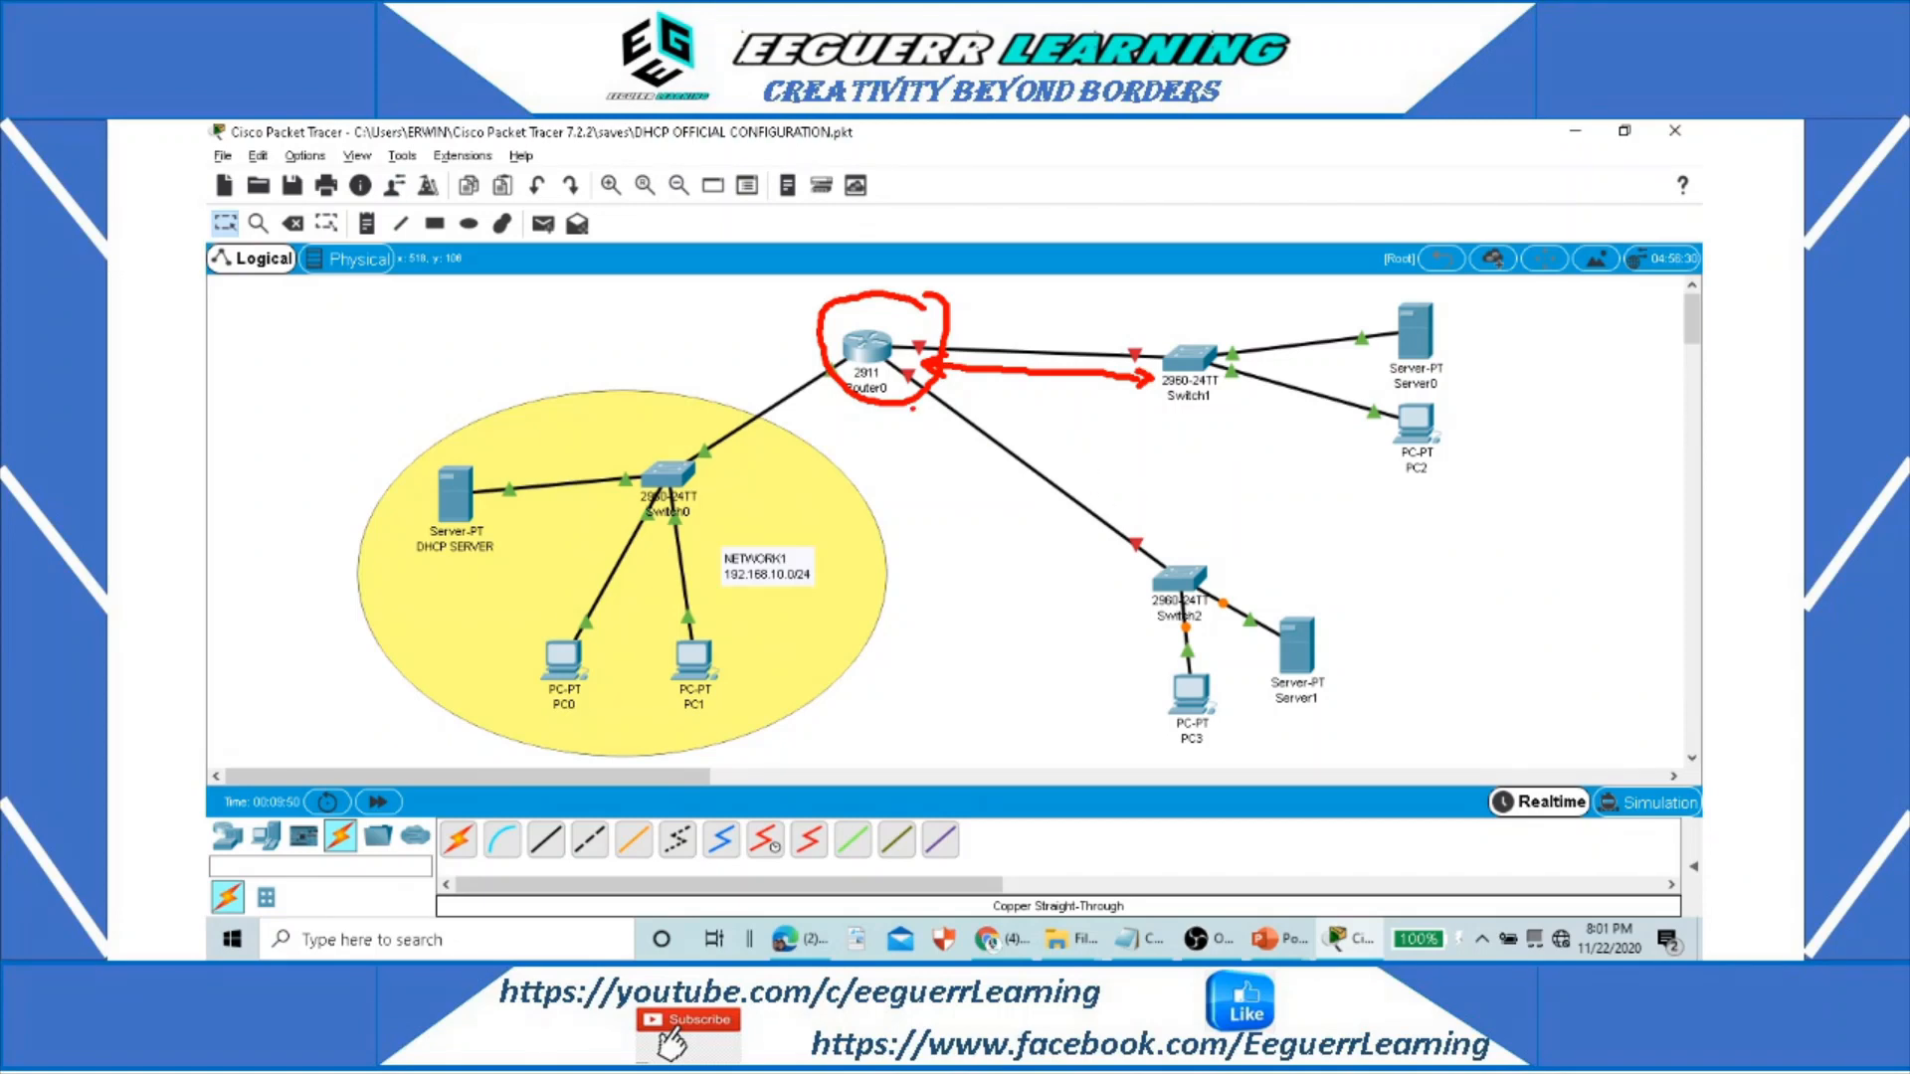
left_click_drag(910, 402, 1101, 545)
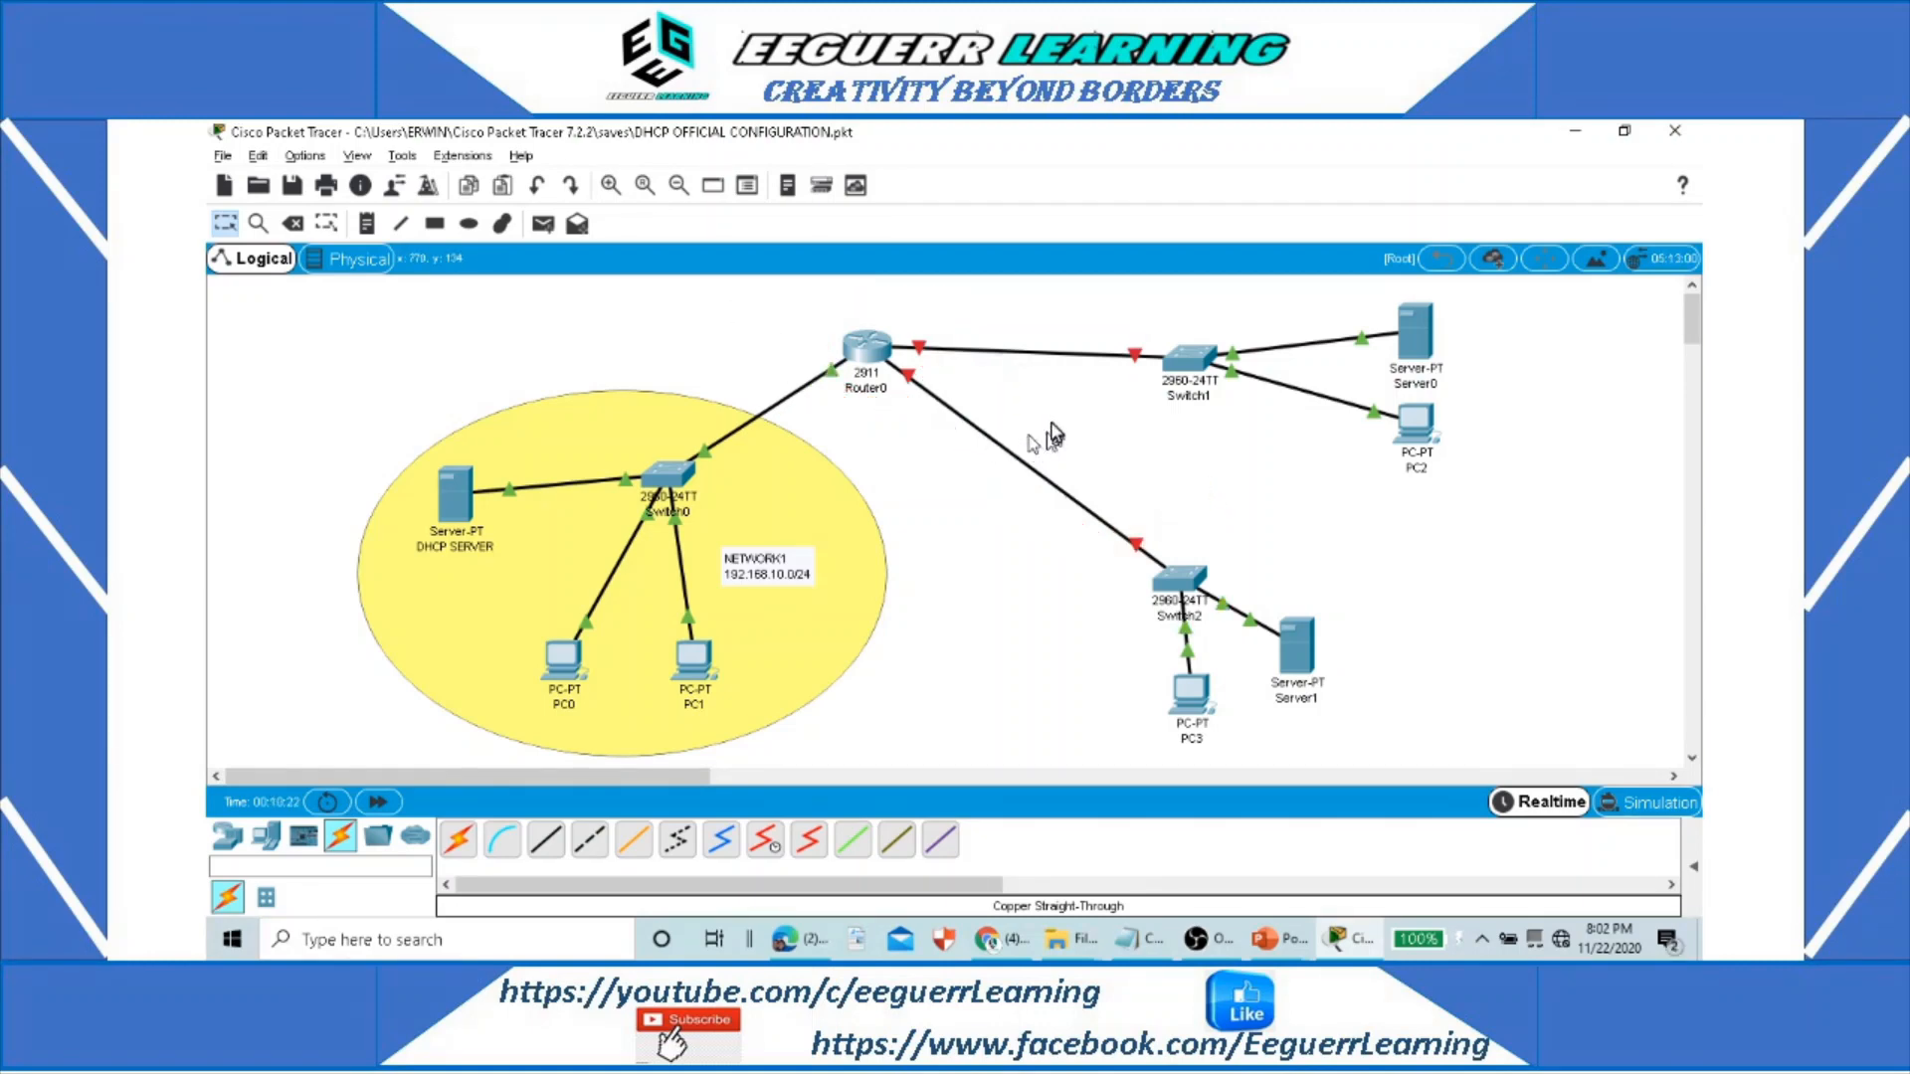
Step: Open Router0's command line, enter global configuration mode, and move its window clear of the two new networks
left_click(874, 348)
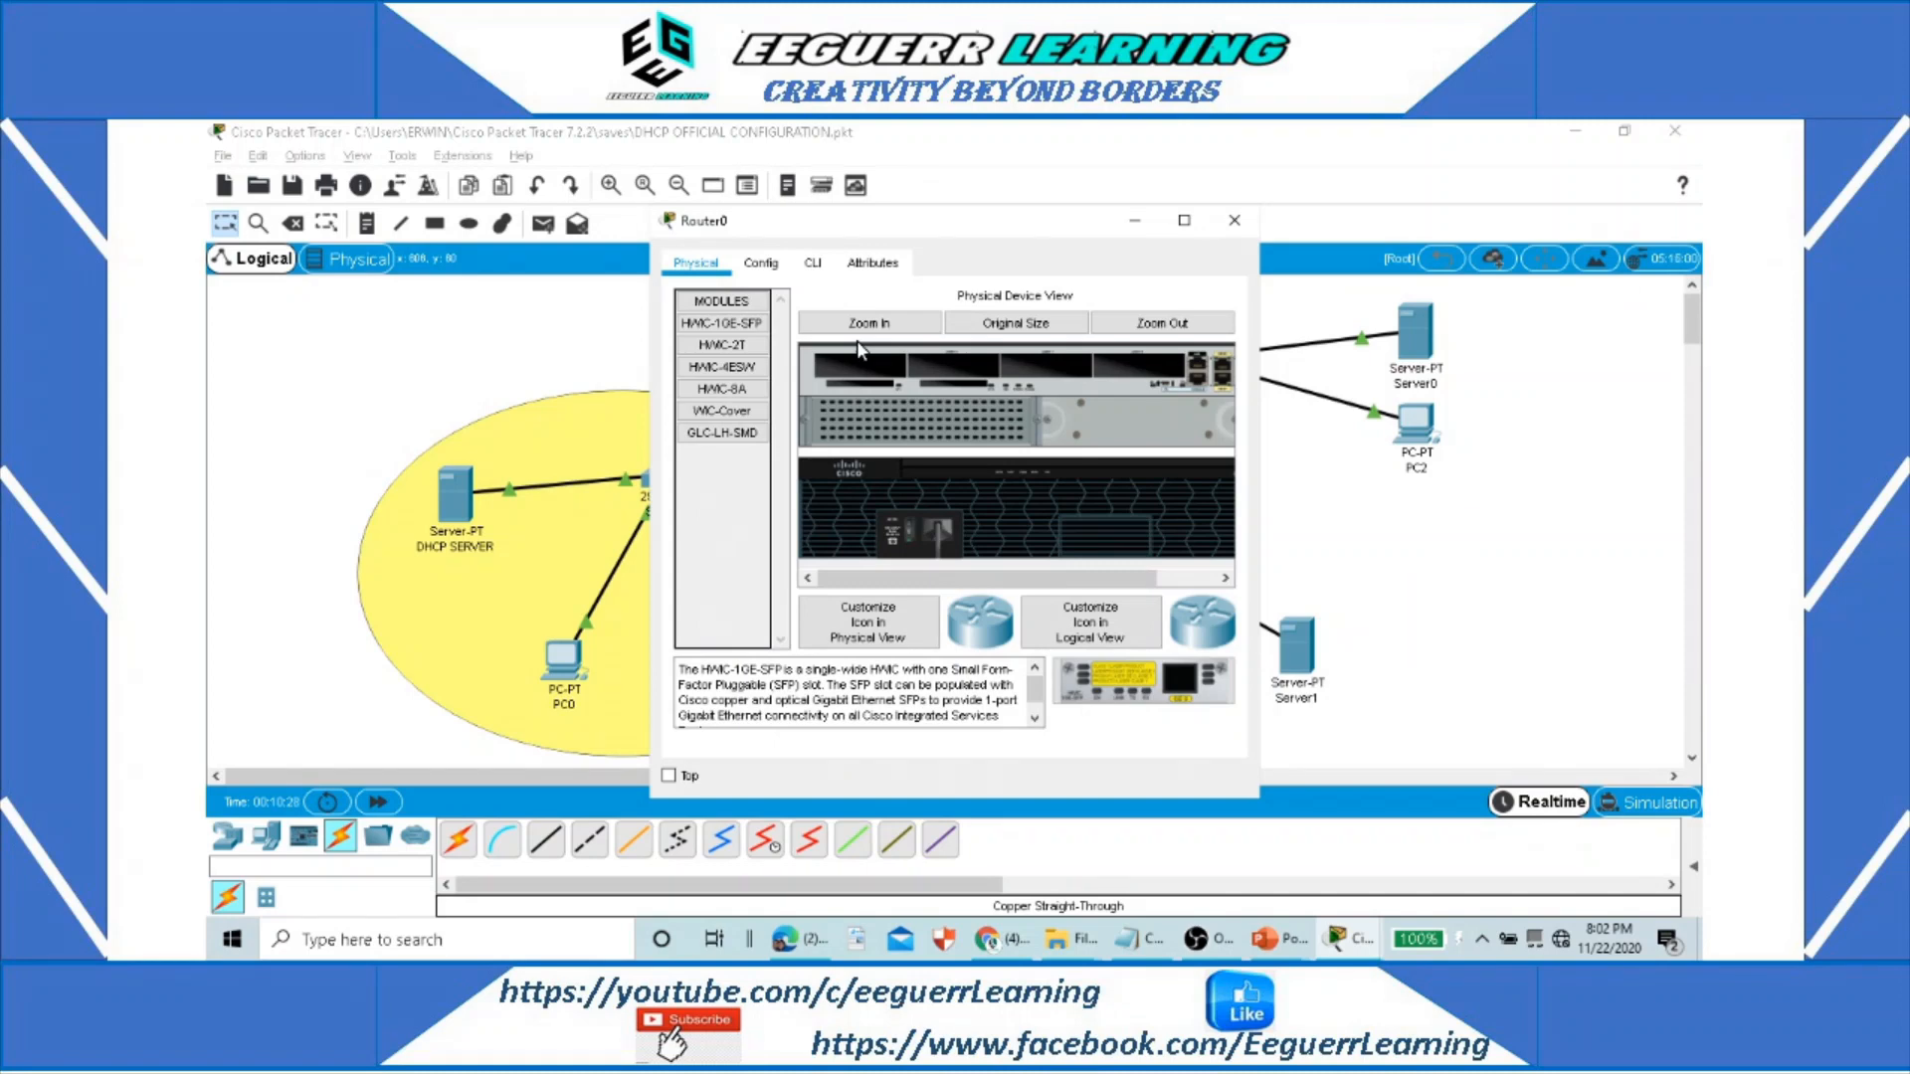
left_click(814, 266)
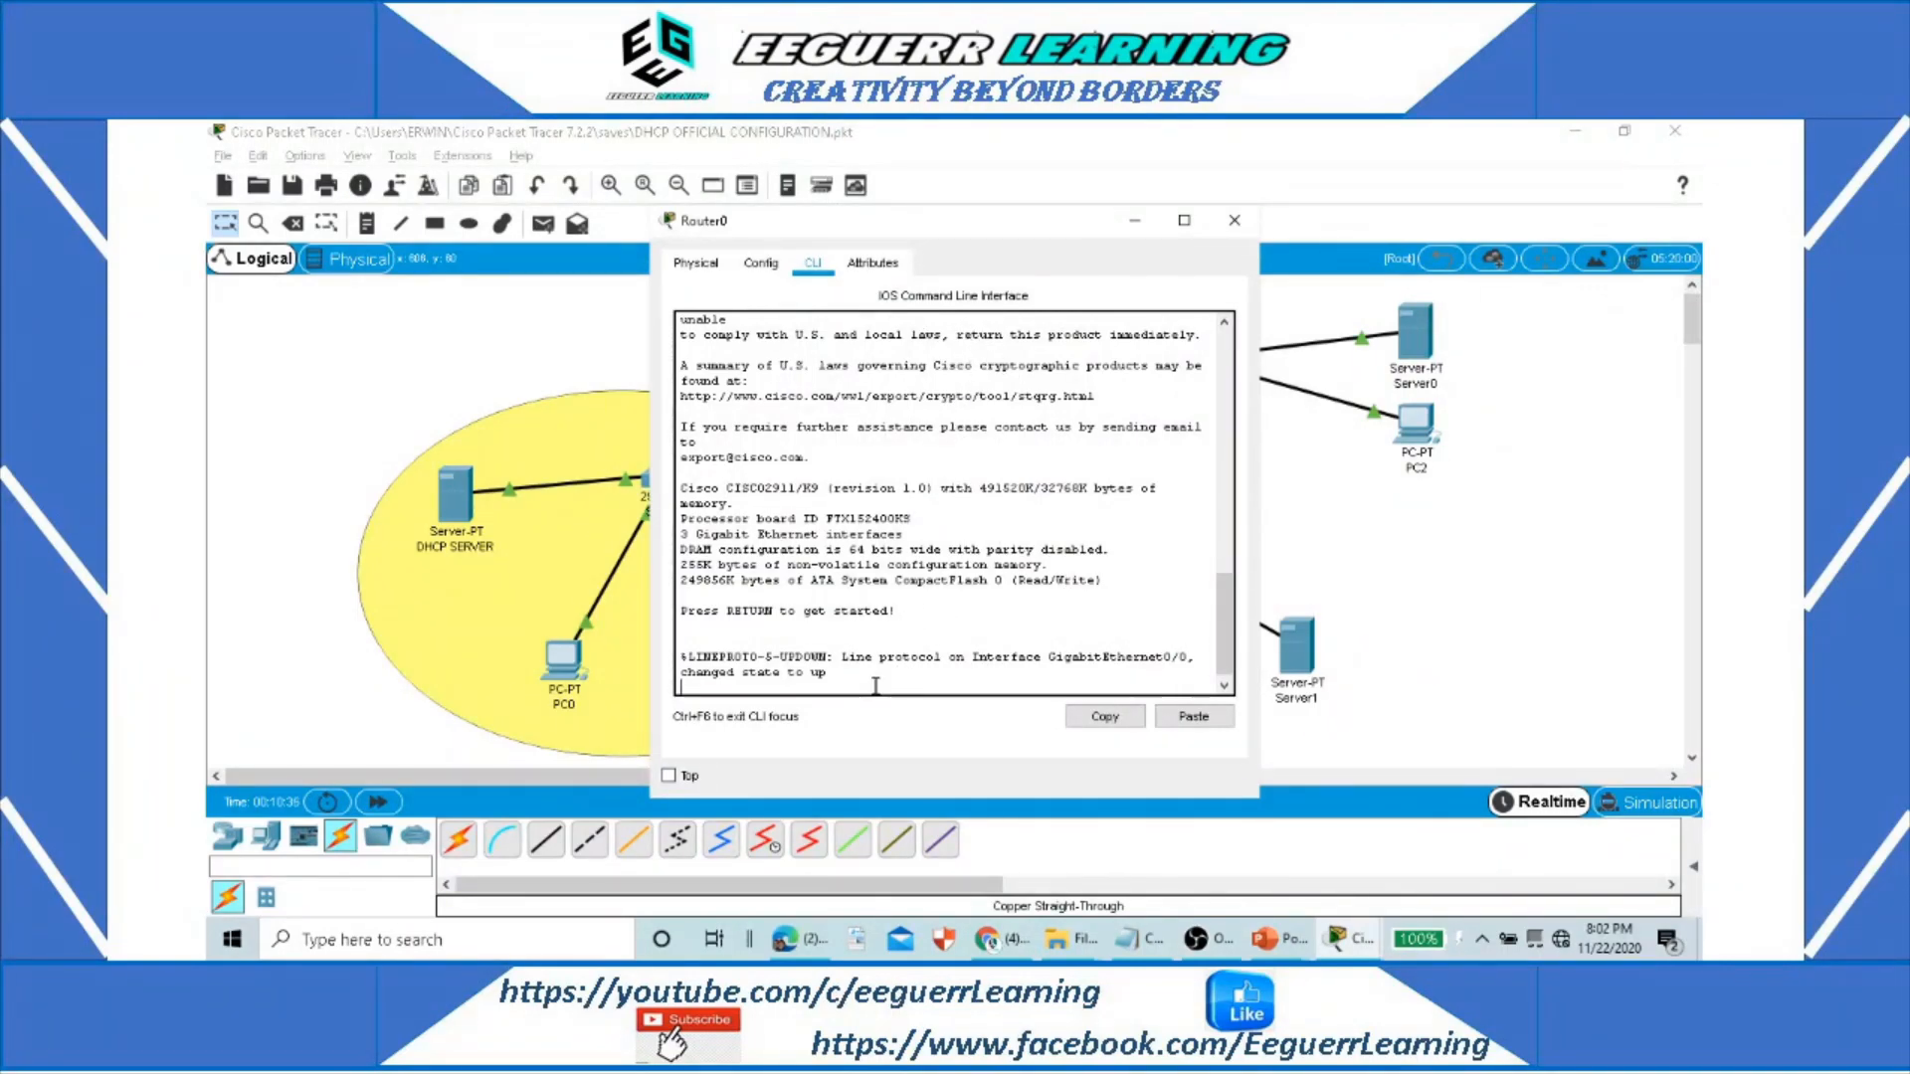
key("Return")
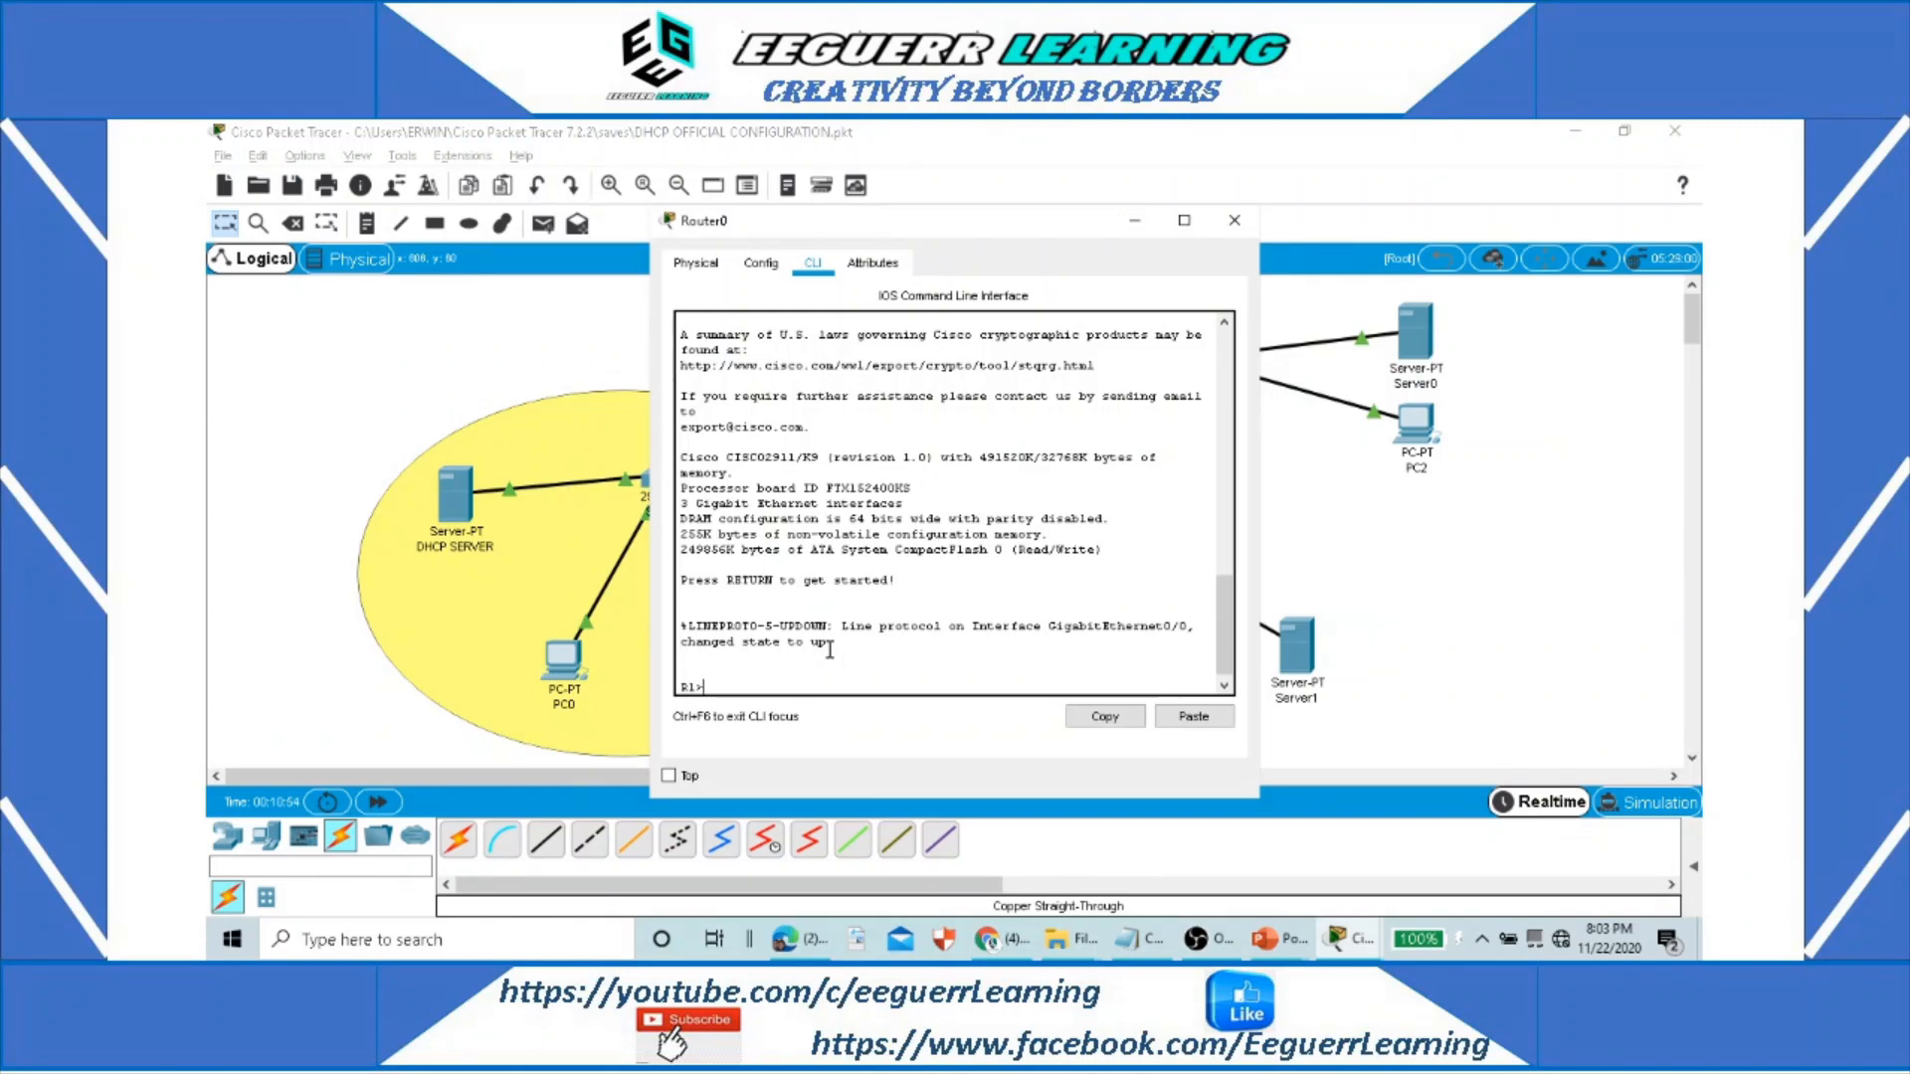
type("en")
key("Tab")
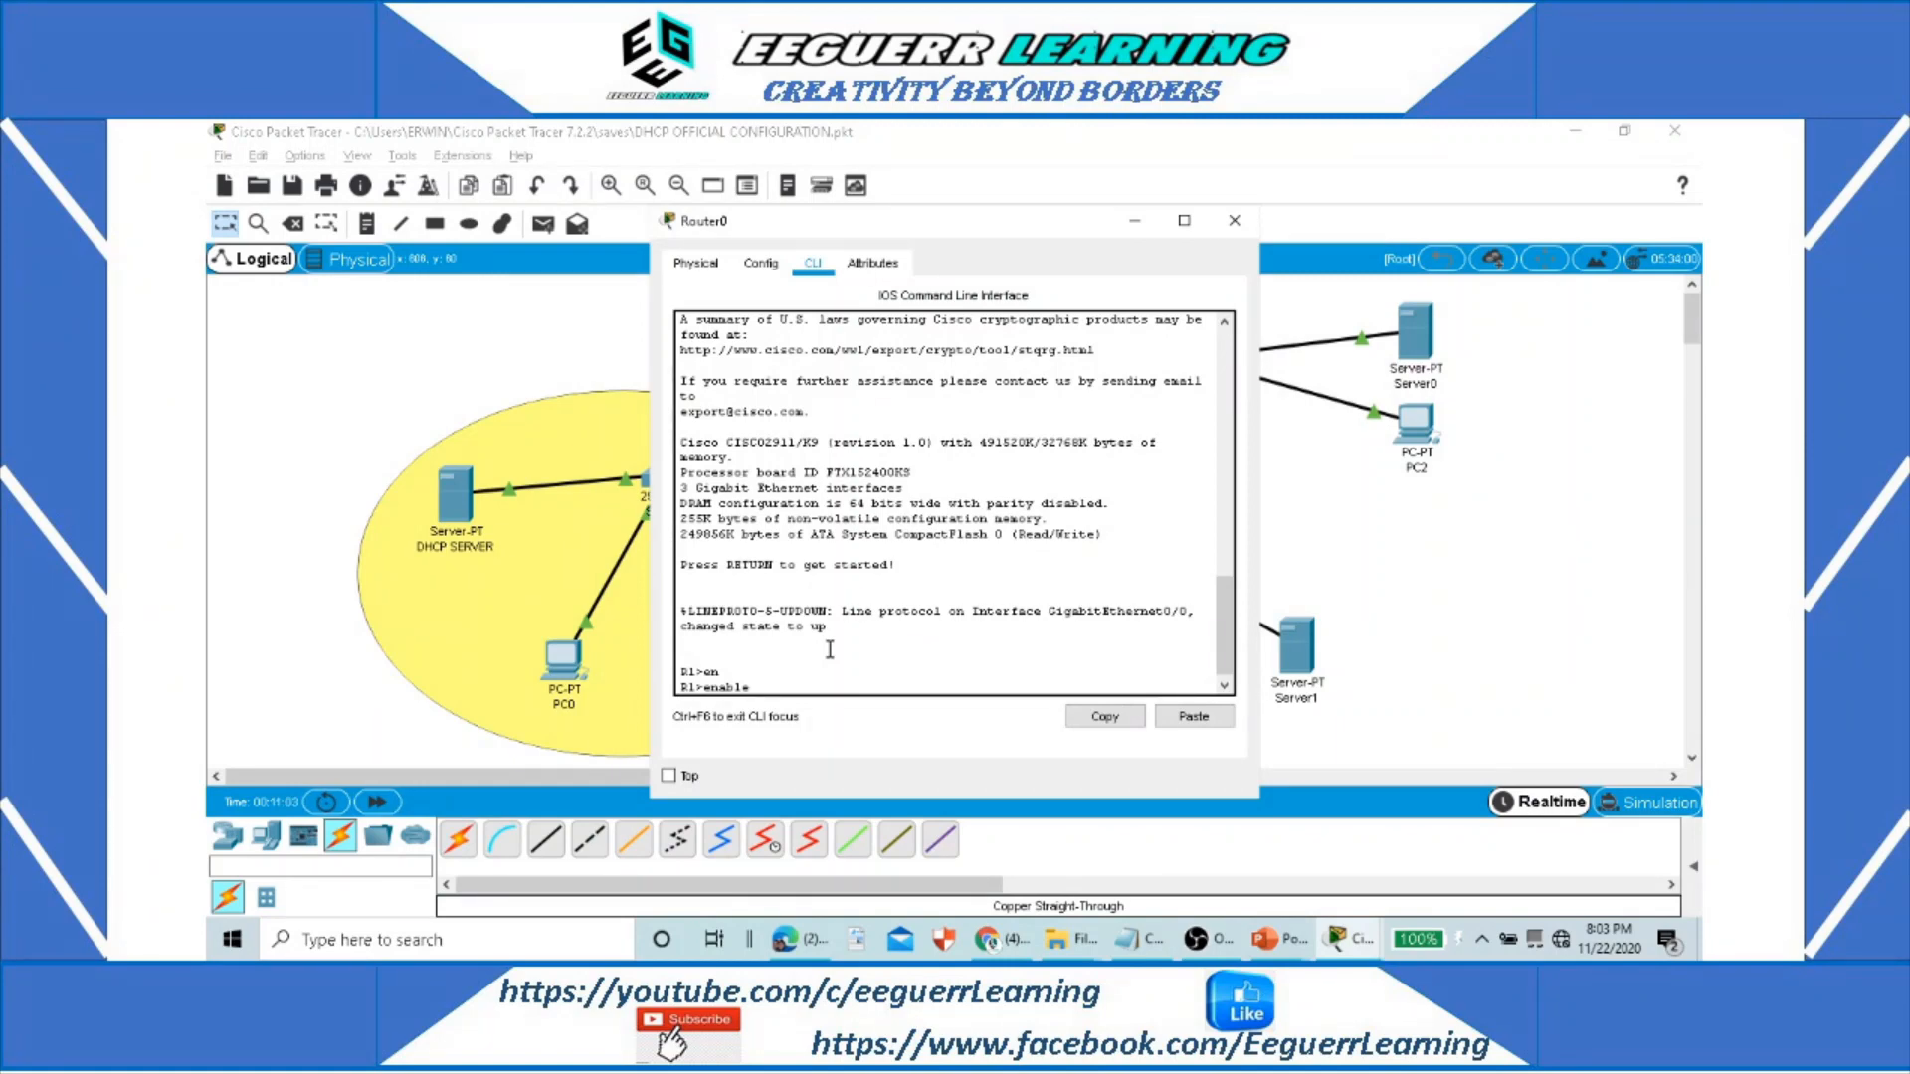
key("Return")
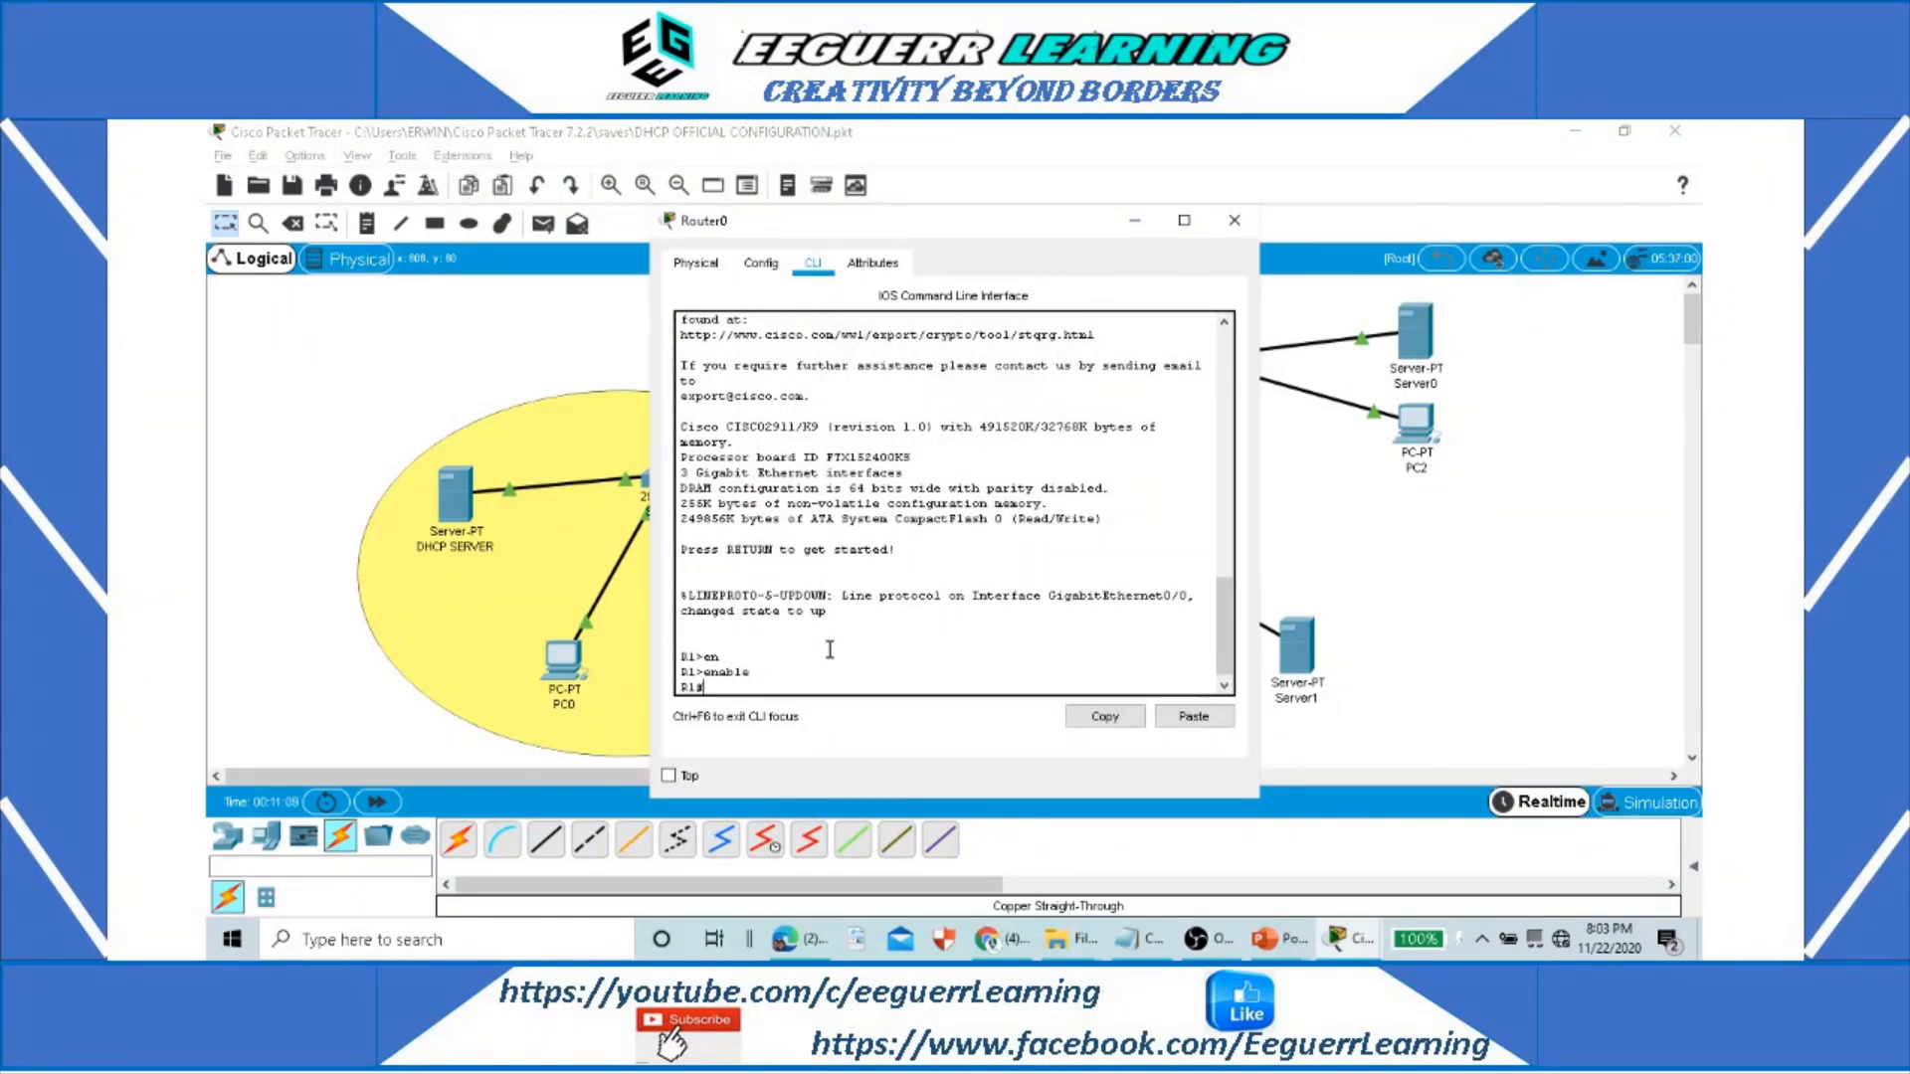
type("conf t")
key("Tab")
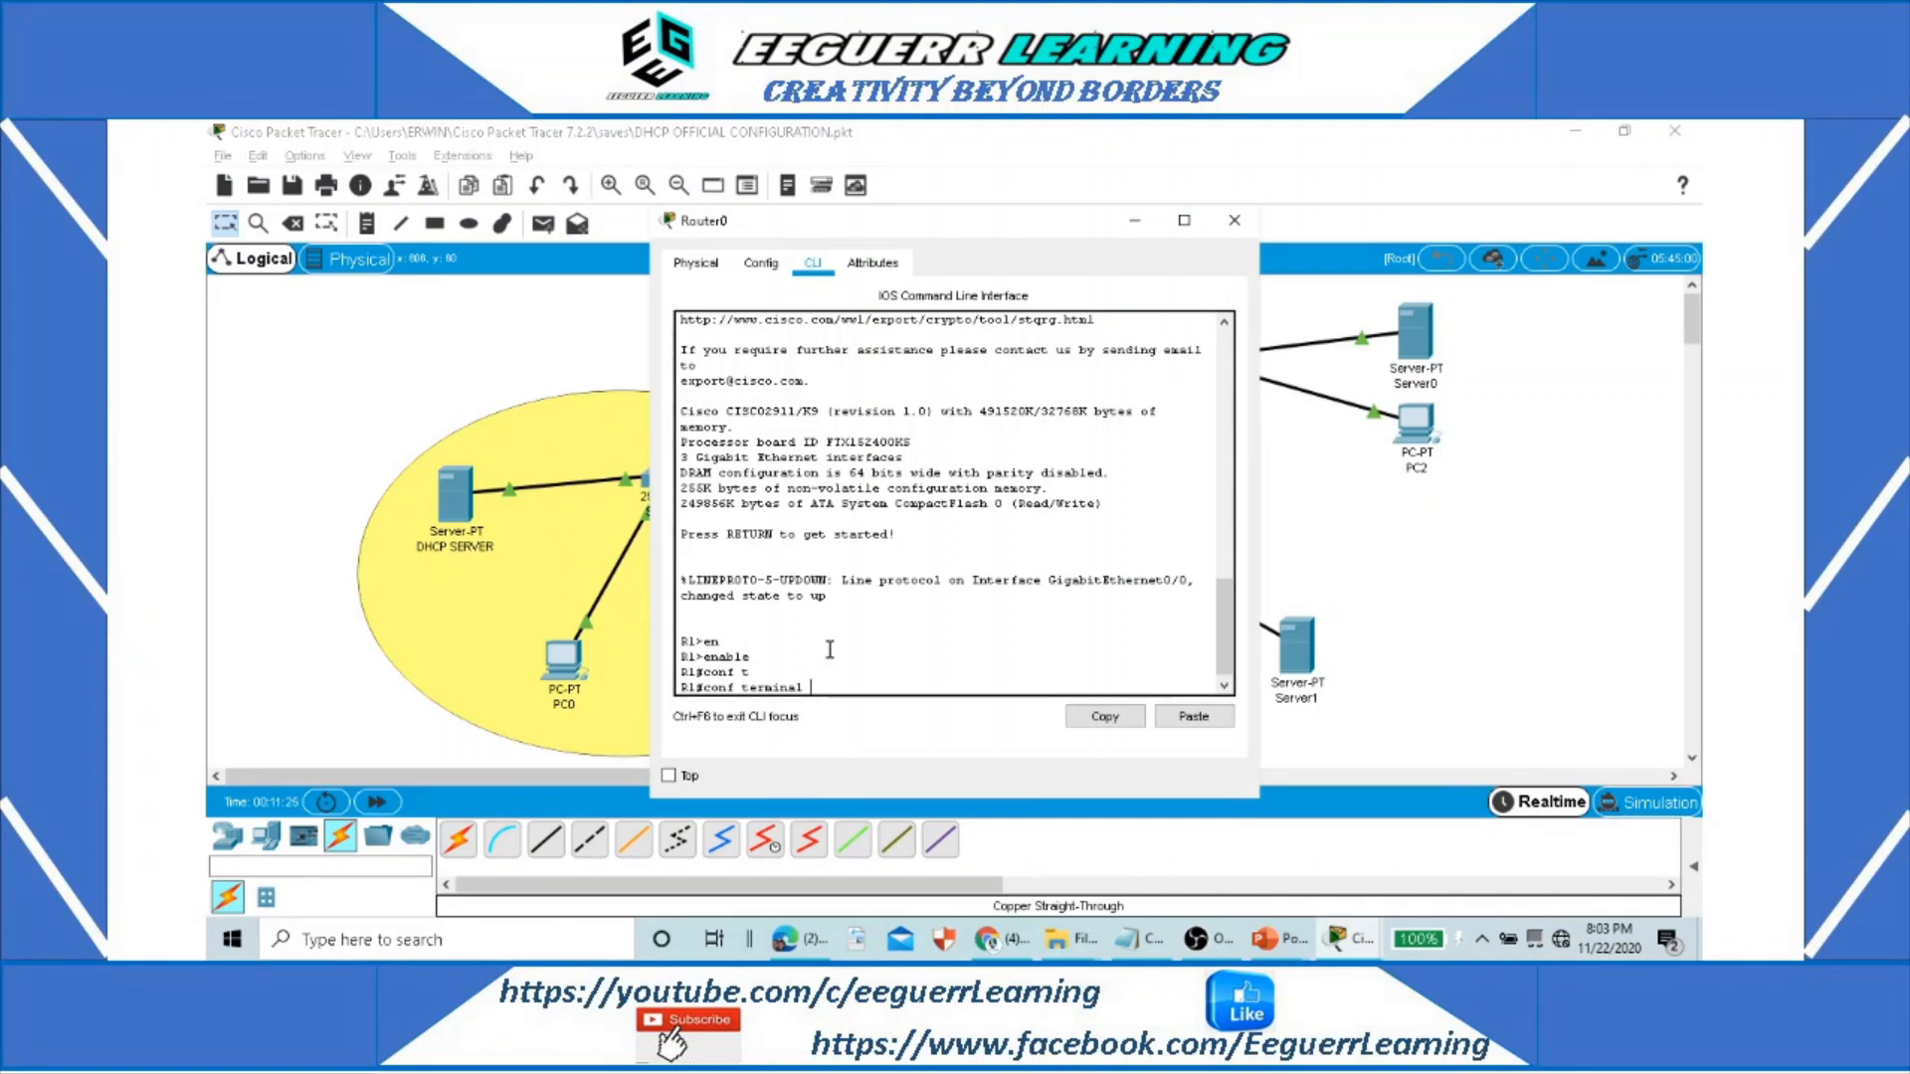
key("Return")
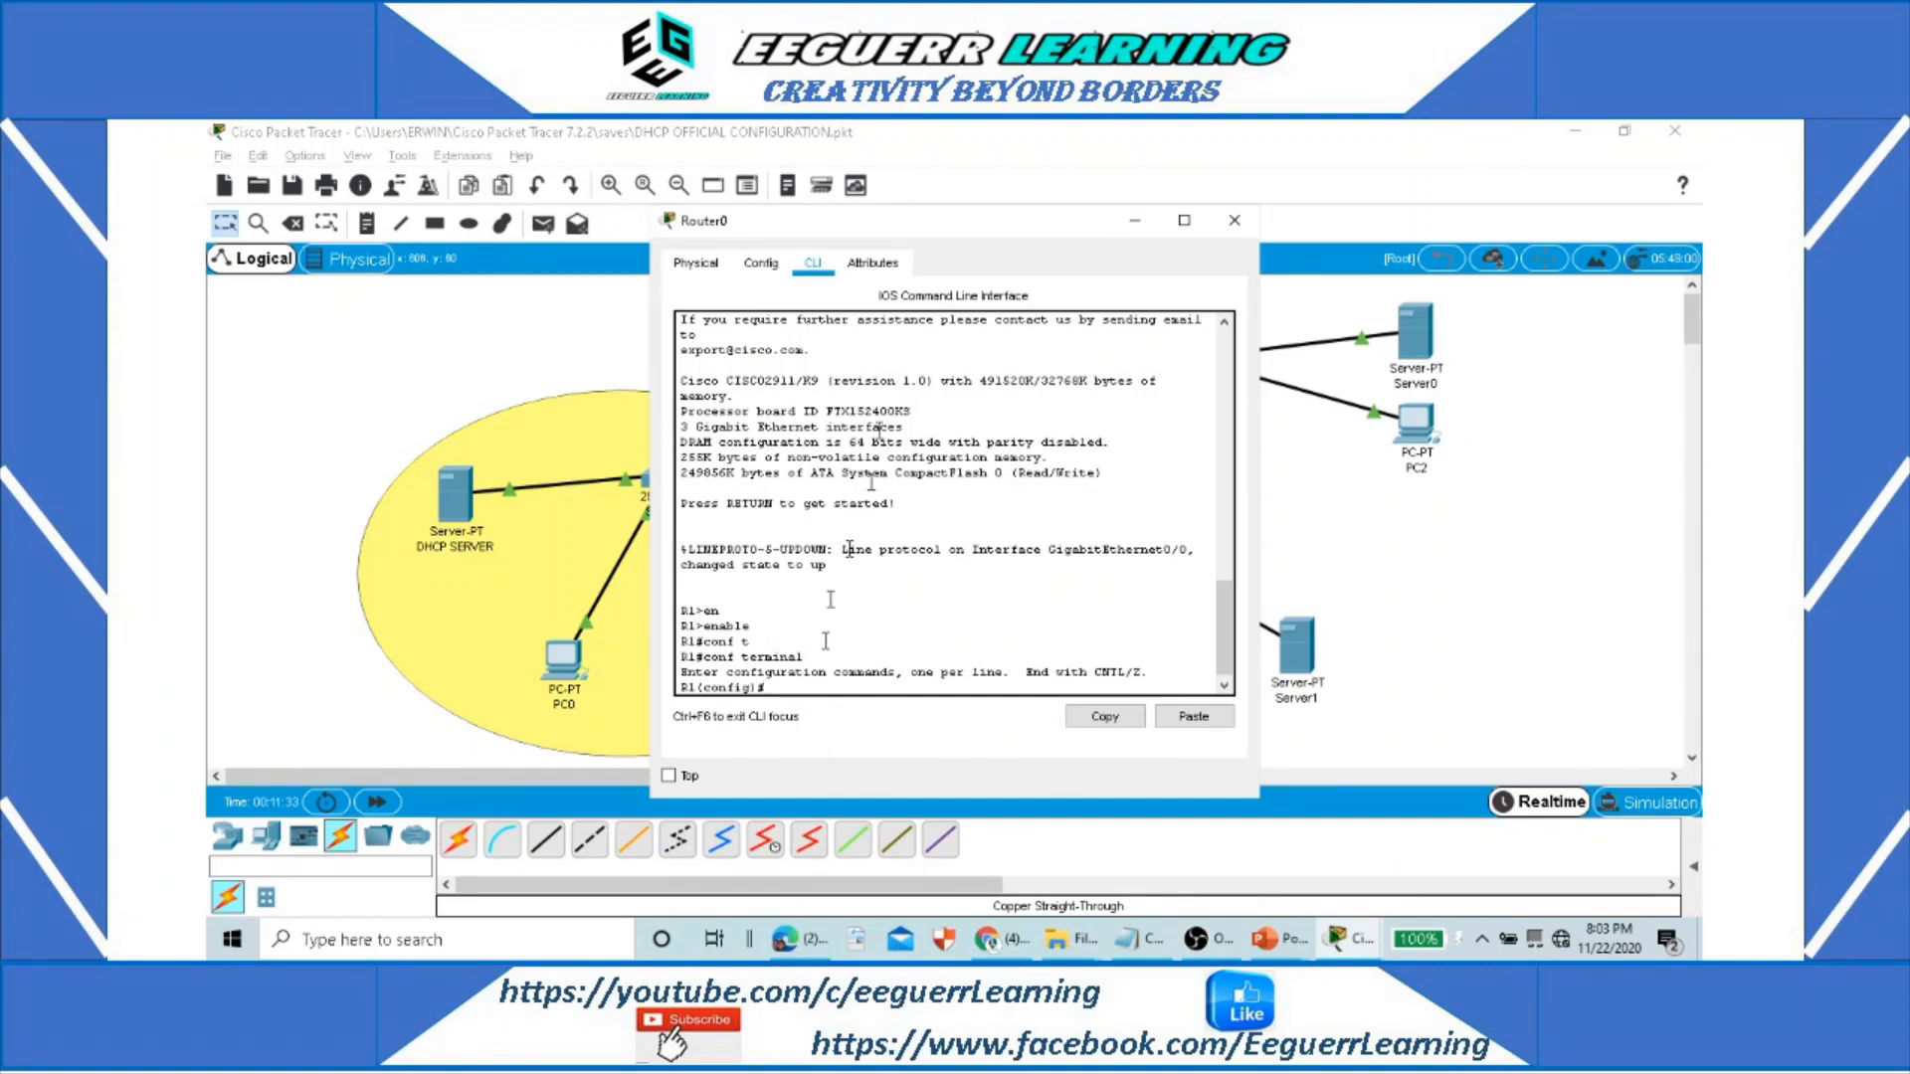
left_click_drag(985, 223, 592, 210)
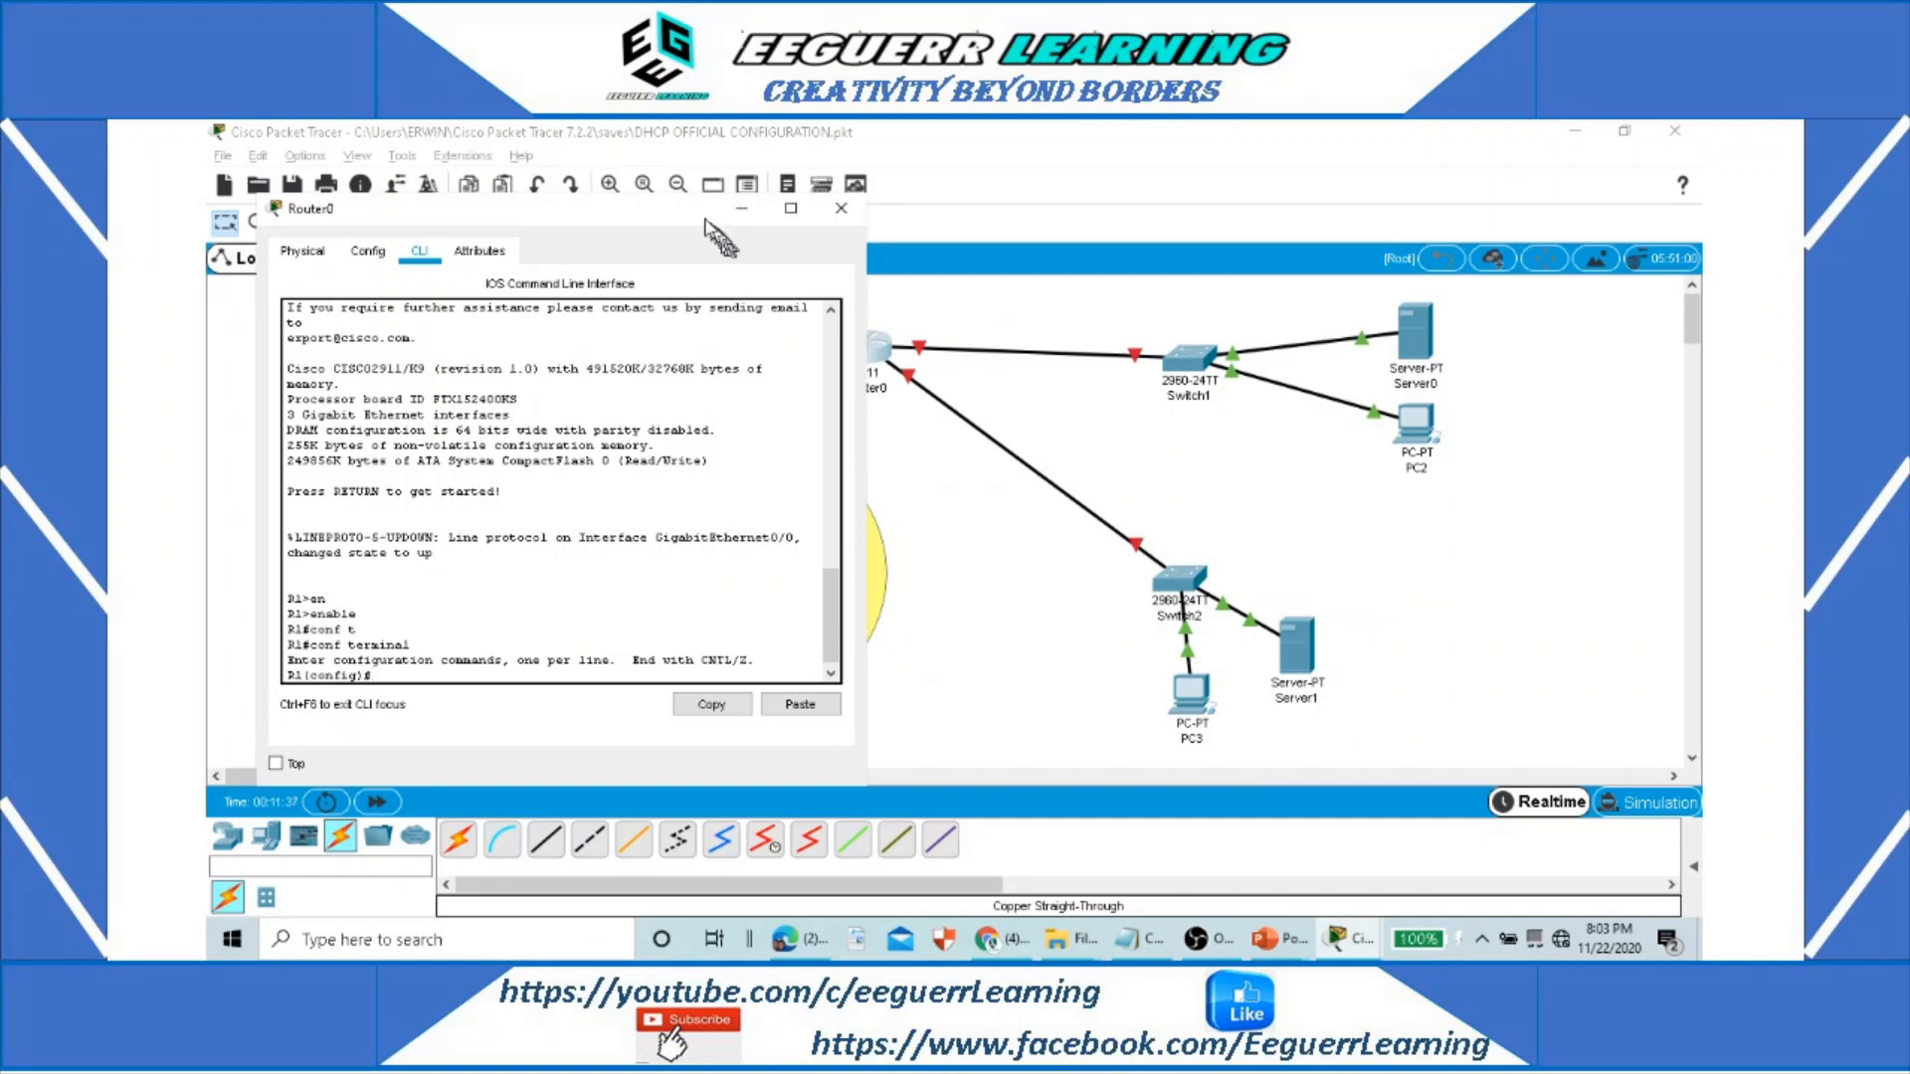
left_click_drag(708, 214, 667, 222)
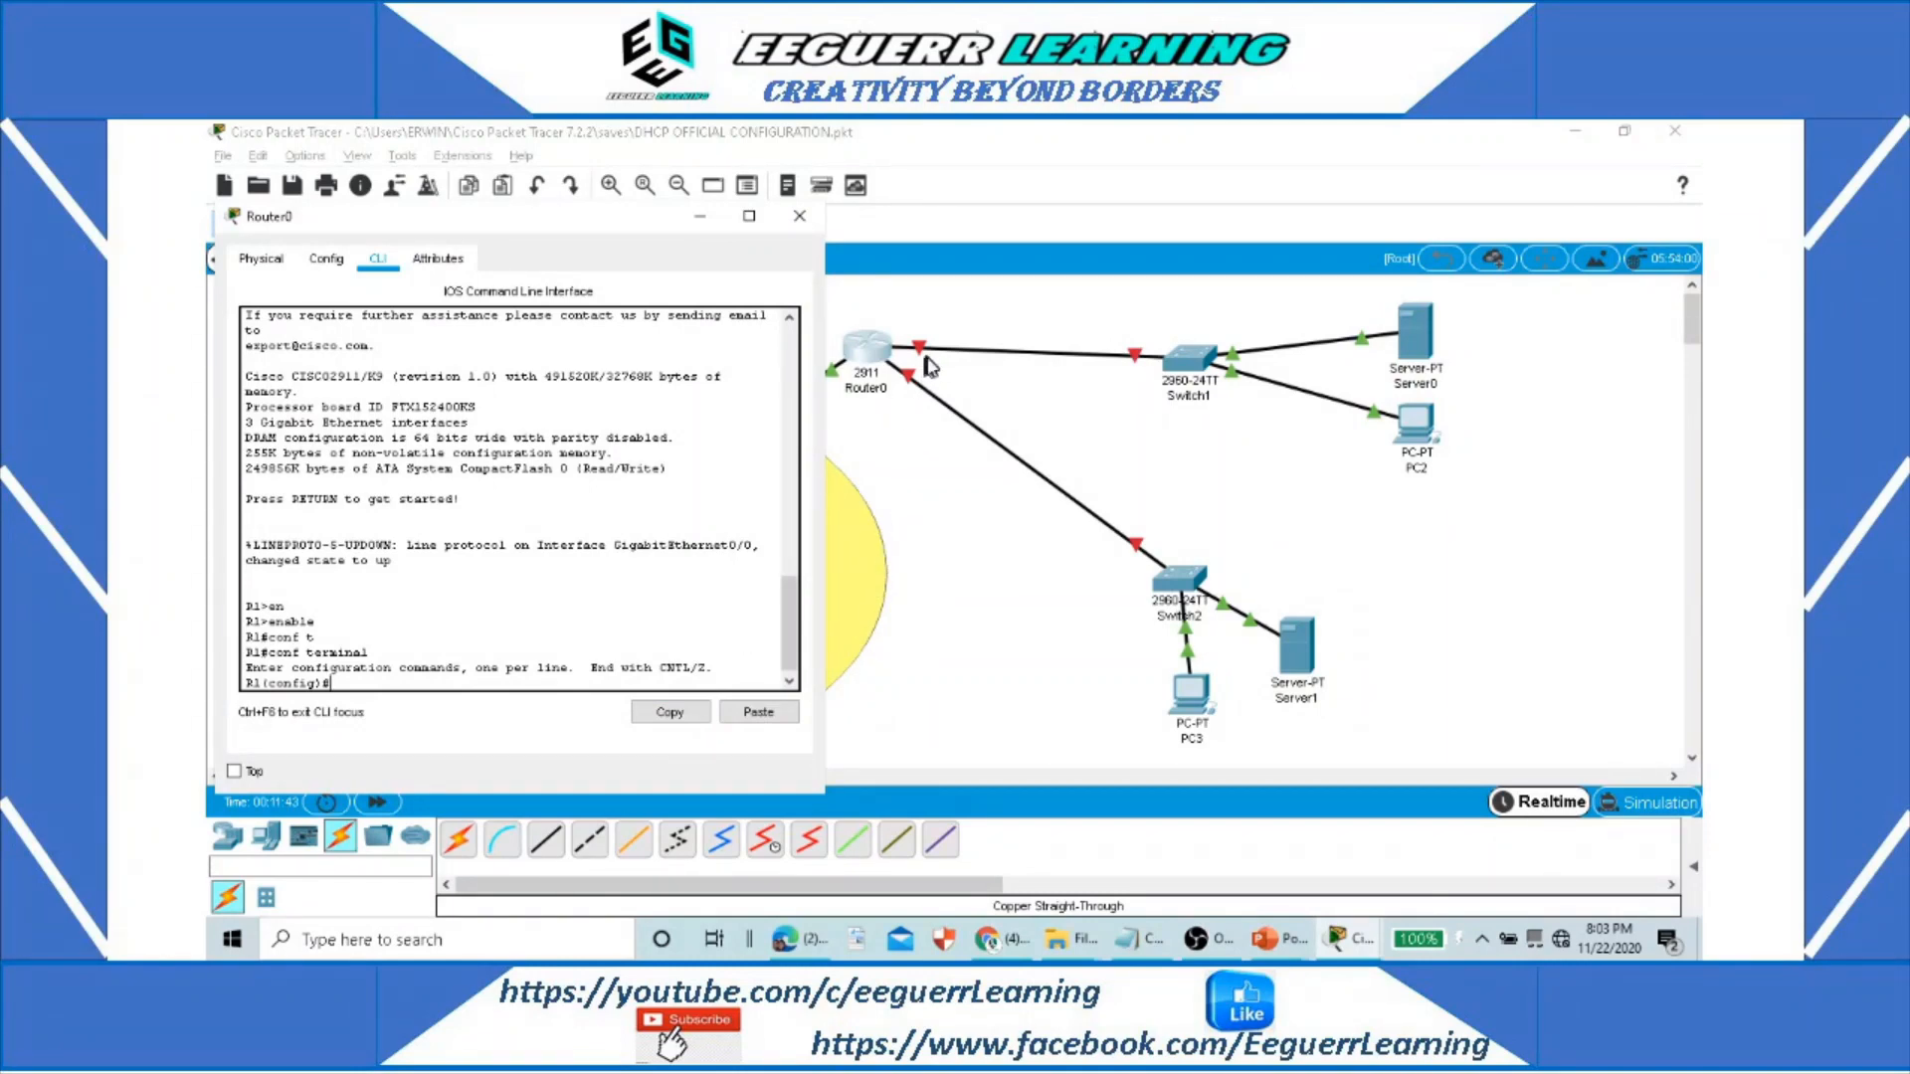
Step: Draw a light green filled ellipse around Switch1, Server0 and PC2 in the workspace
left_click(953, 480)
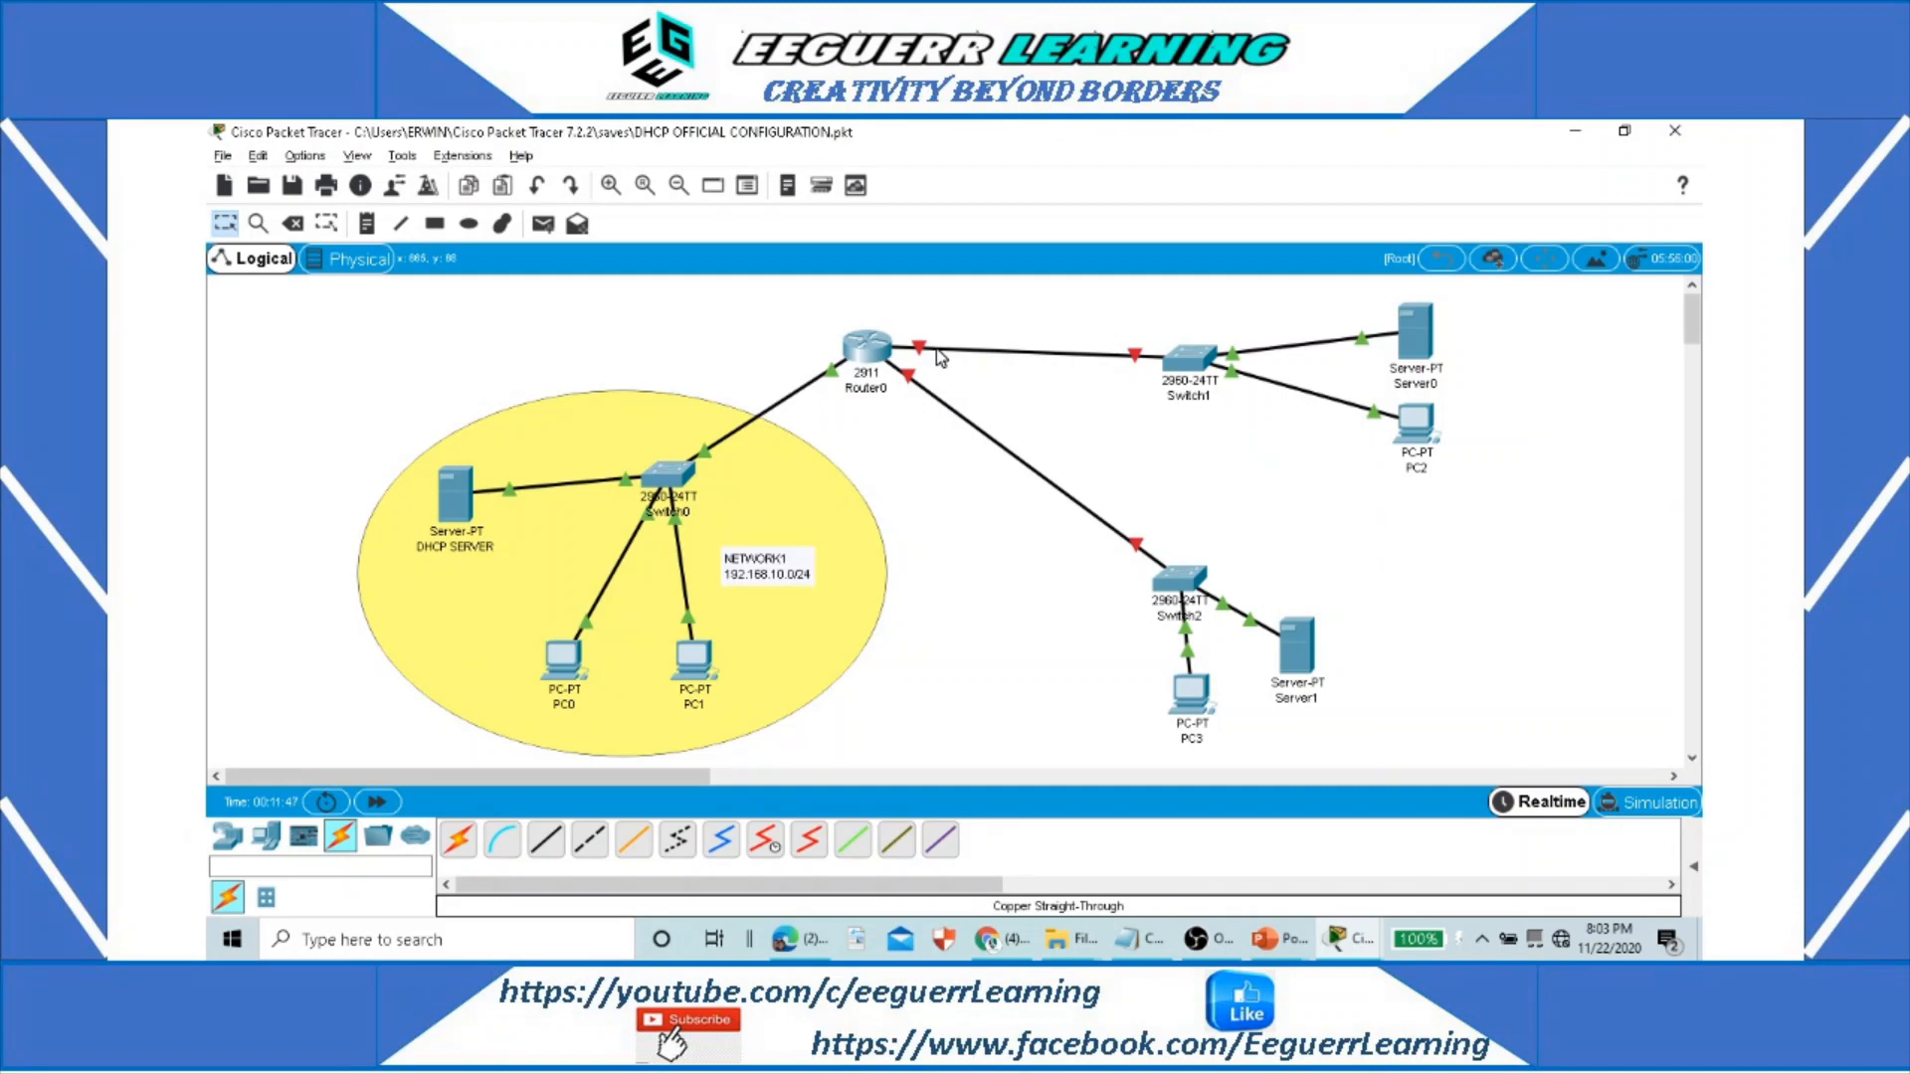
mouse_move(939, 358)
left_click(469, 223)
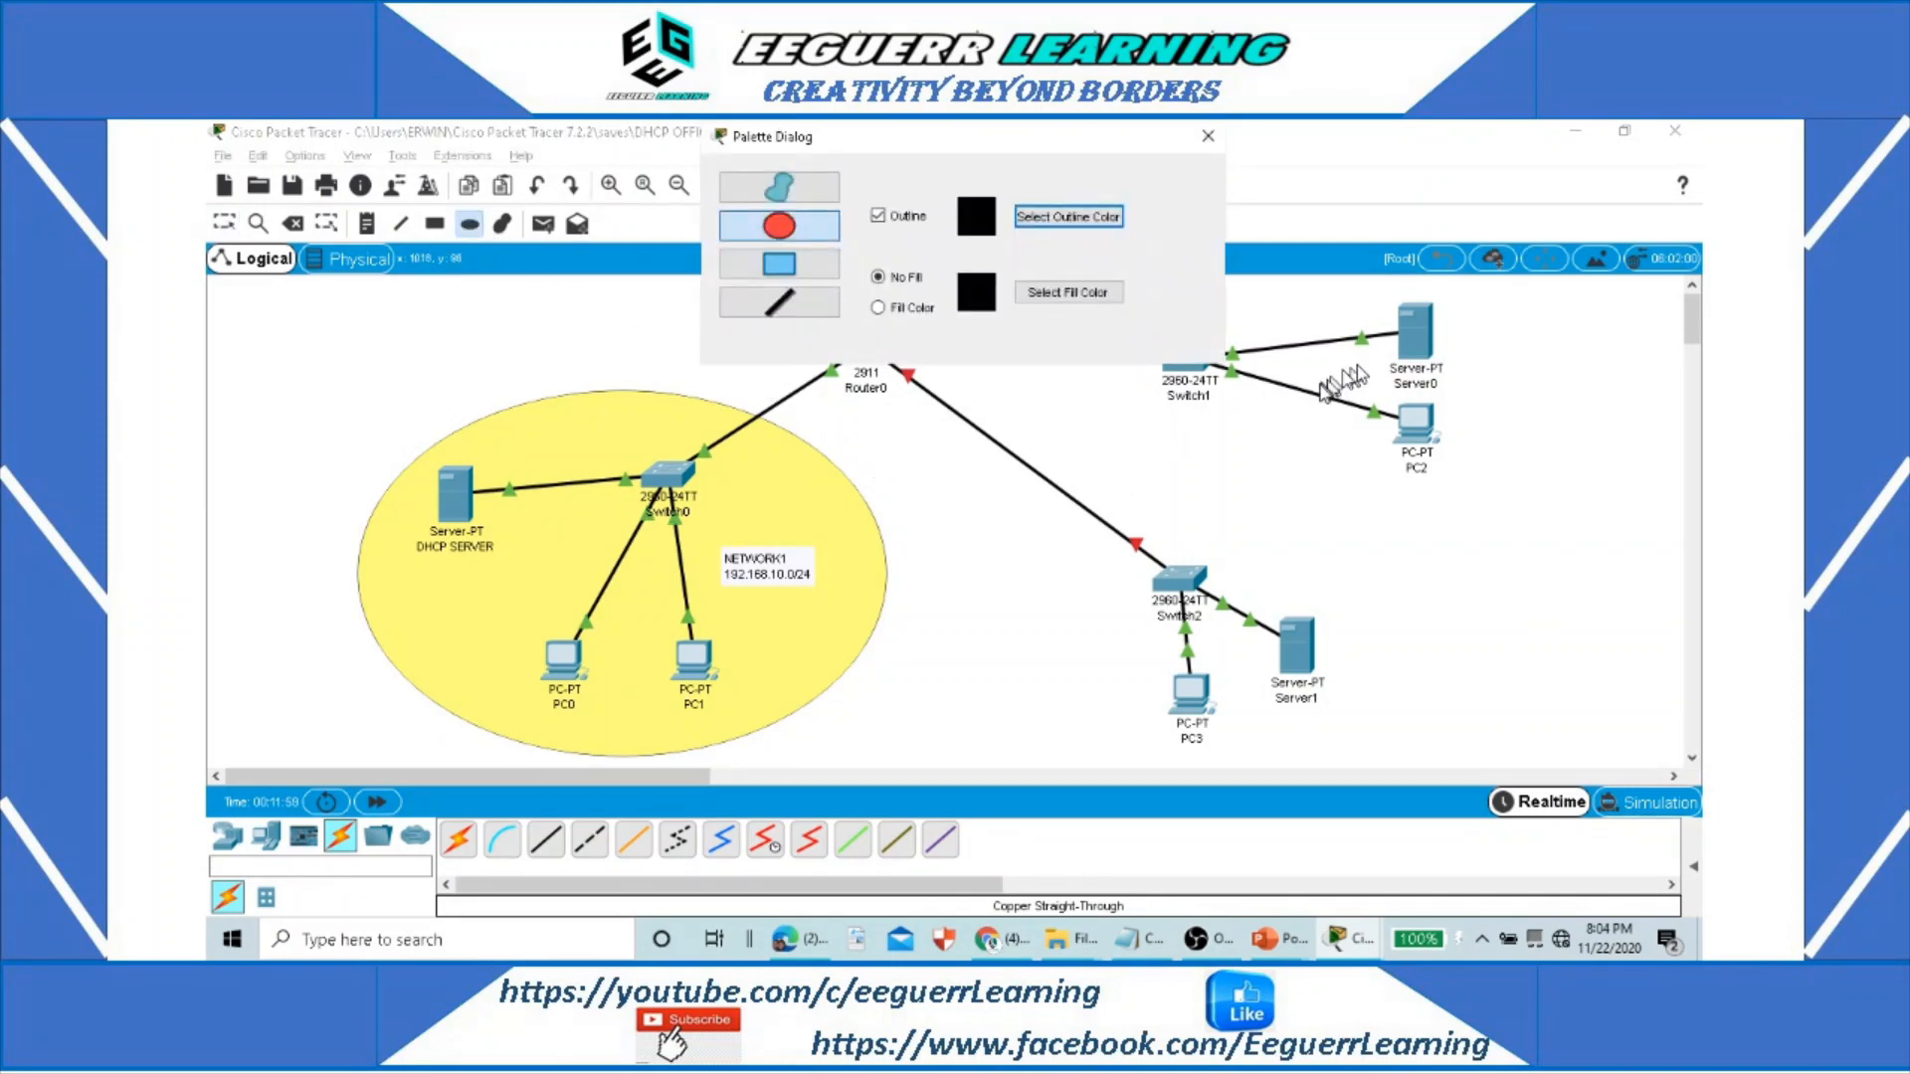
left_click_drag(1082, 145, 766, 151)
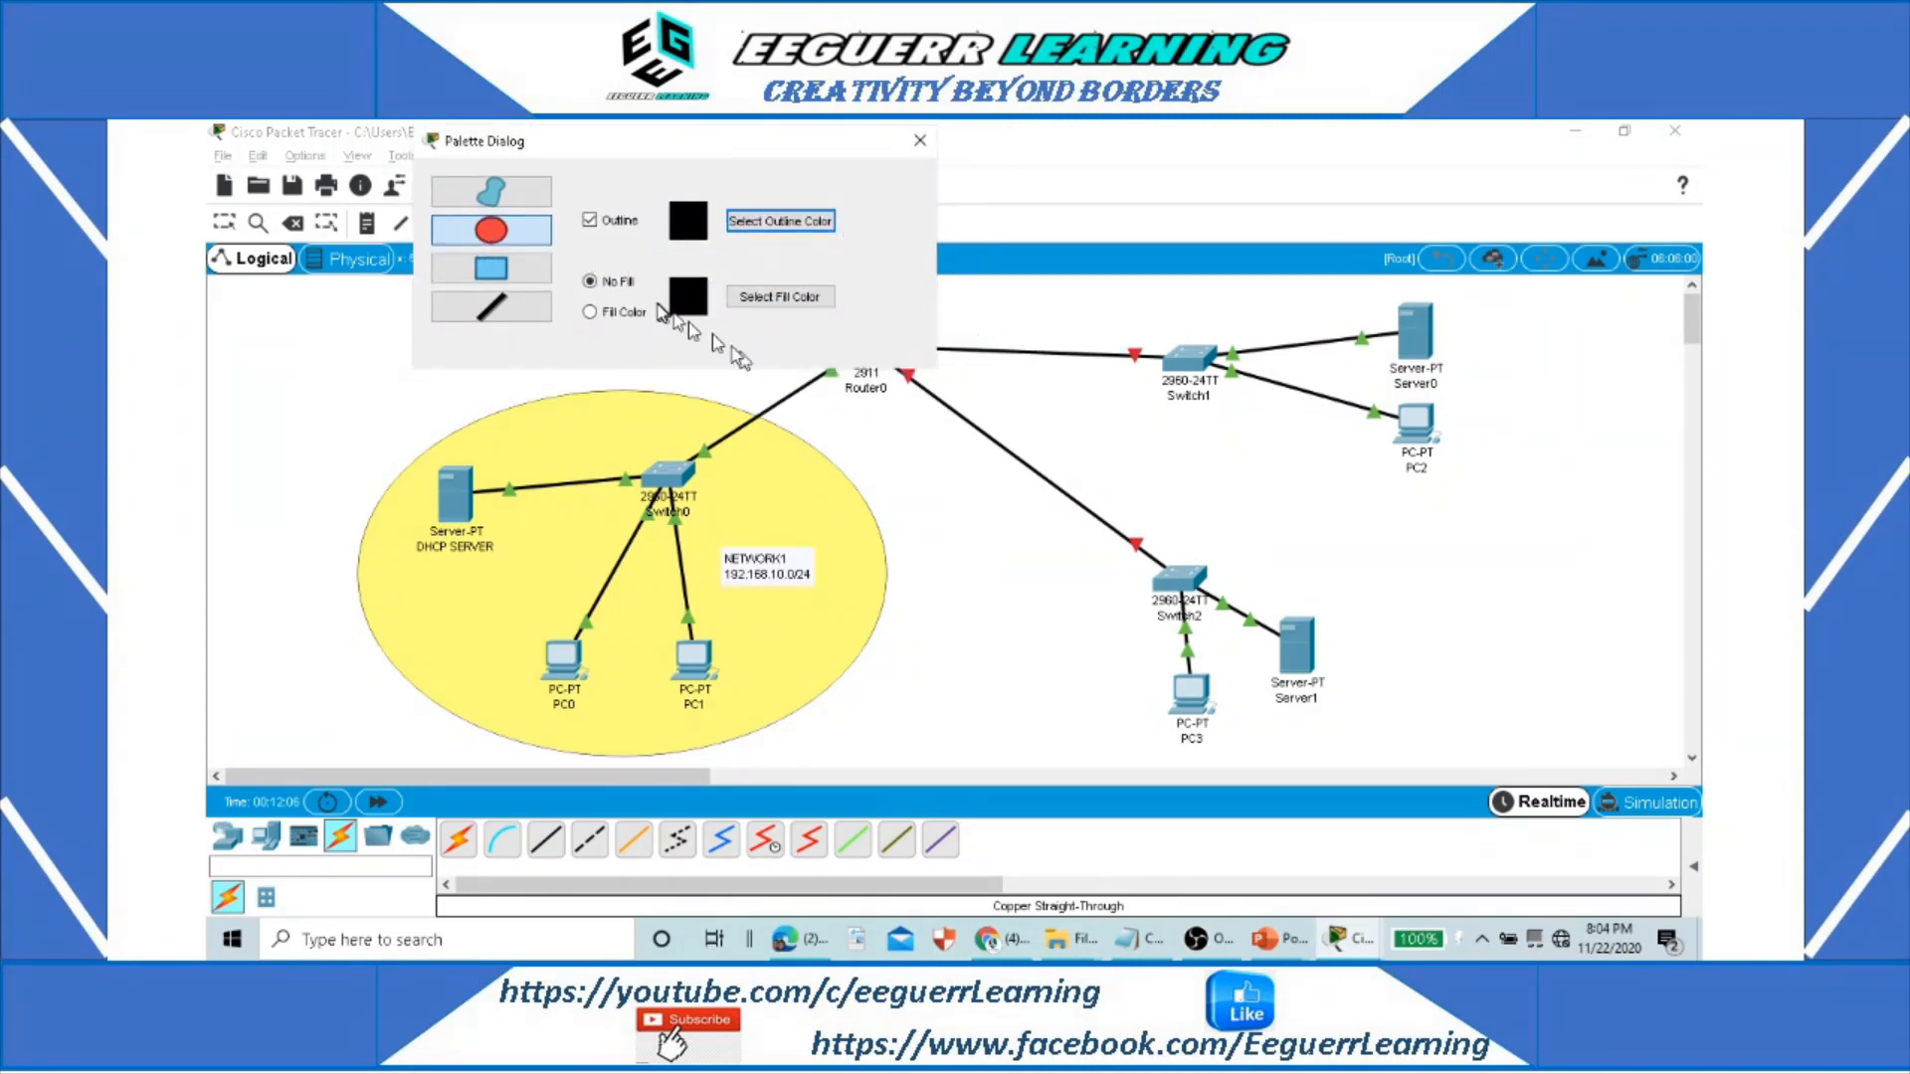
left_click(590, 312)
left_click(781, 297)
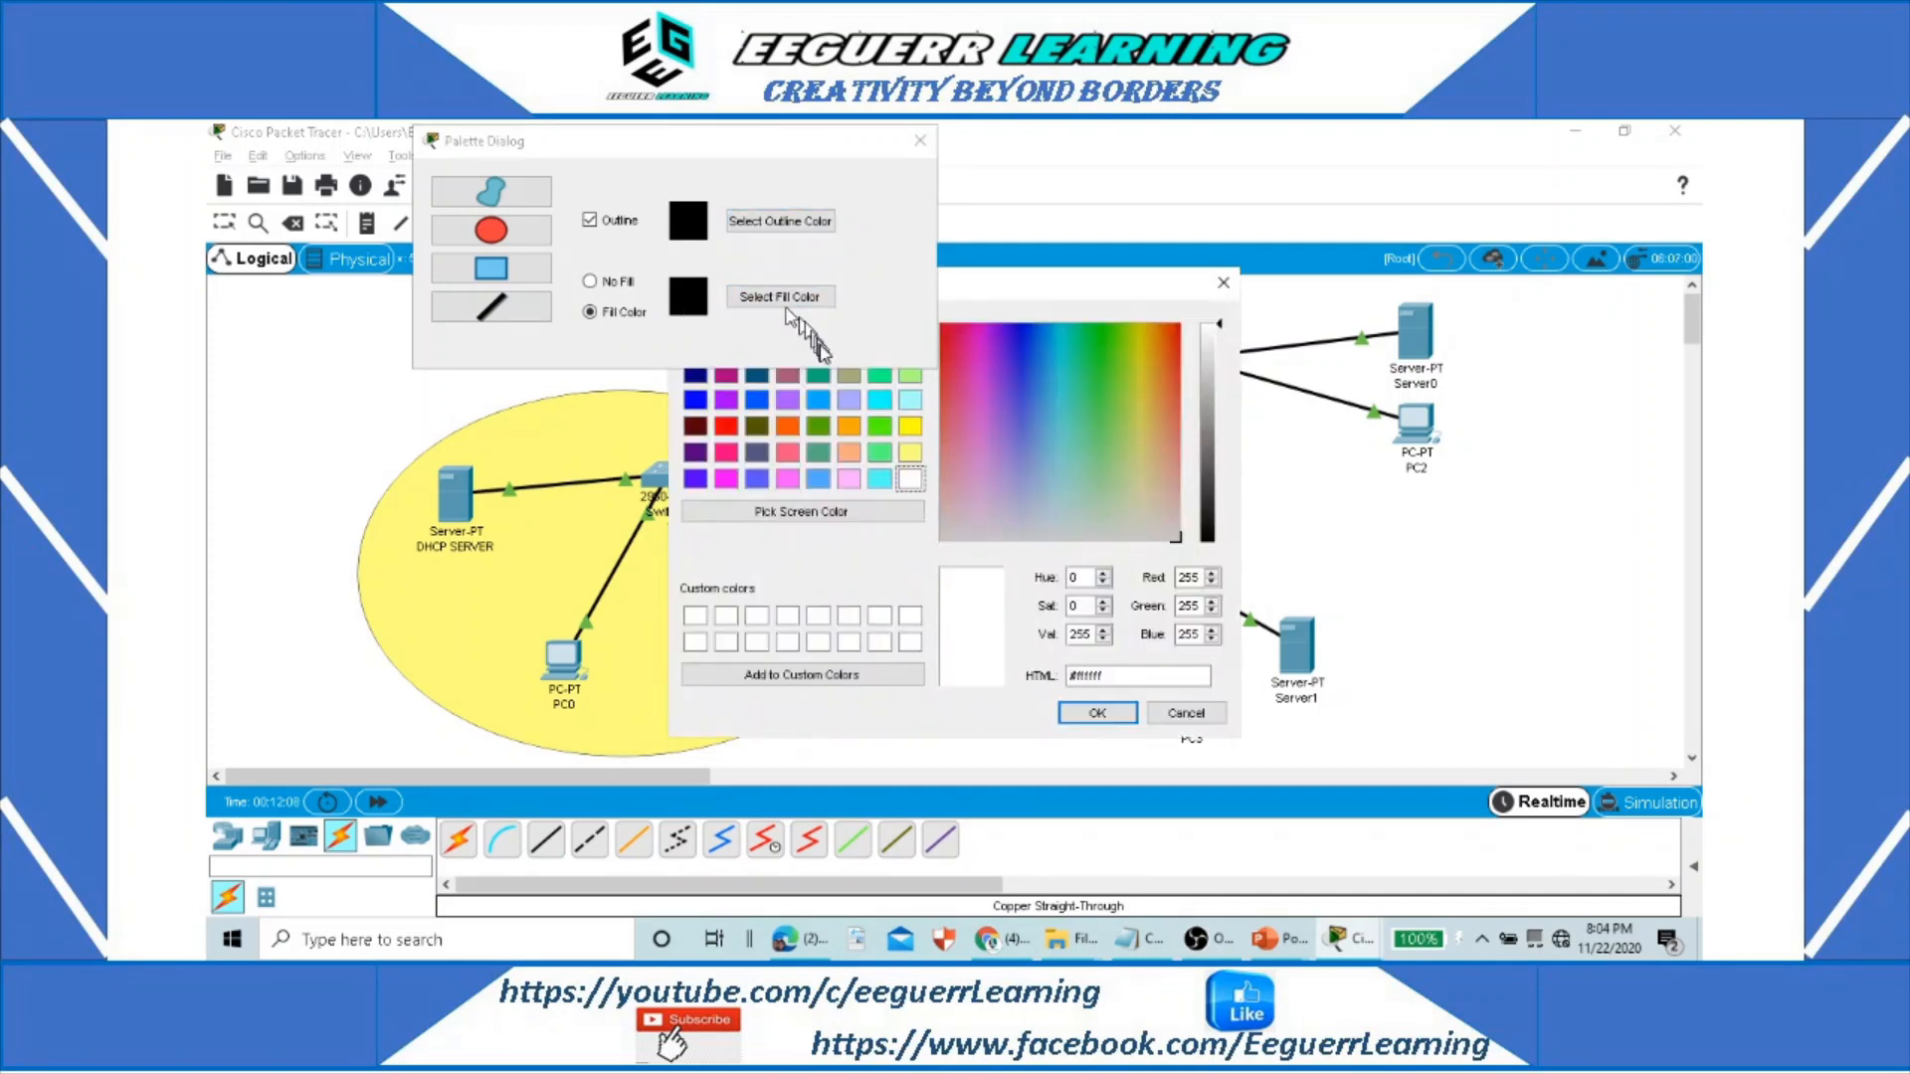
left_click(910, 375)
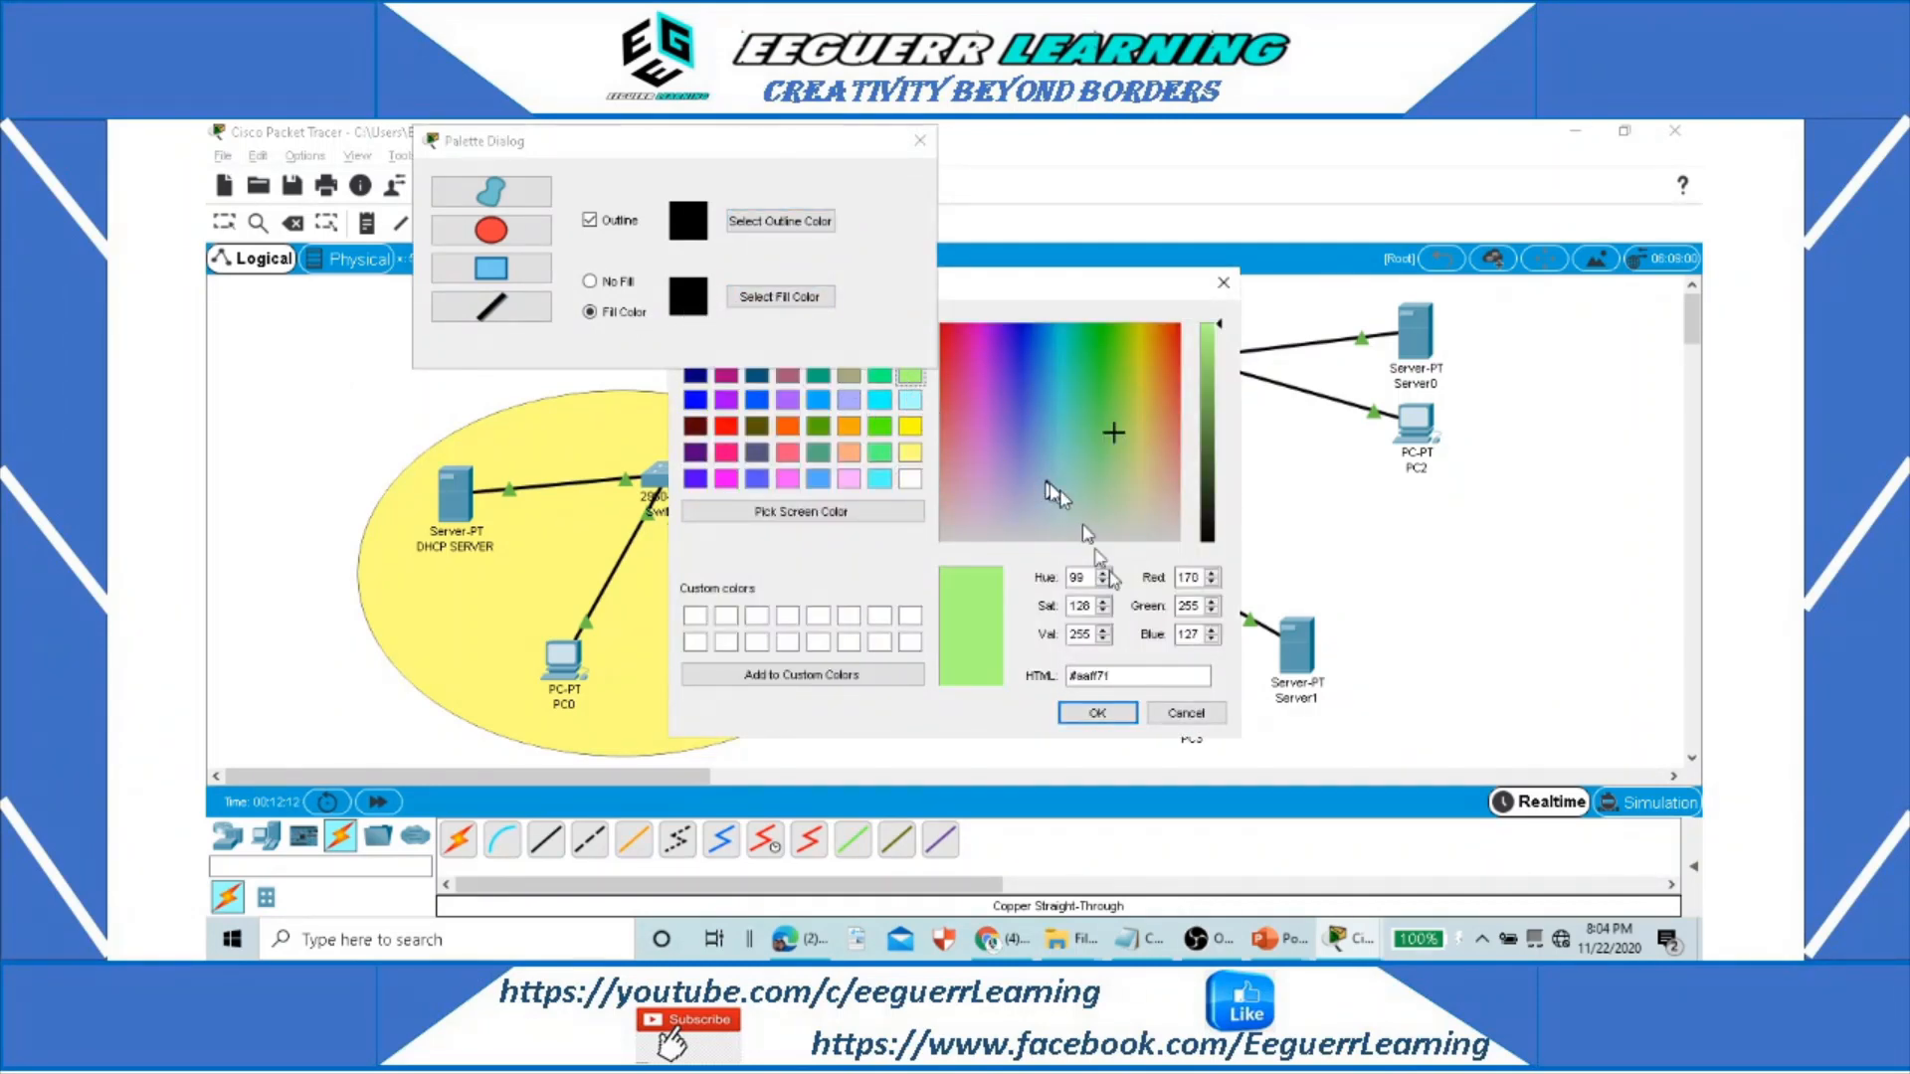
left_click(1100, 713)
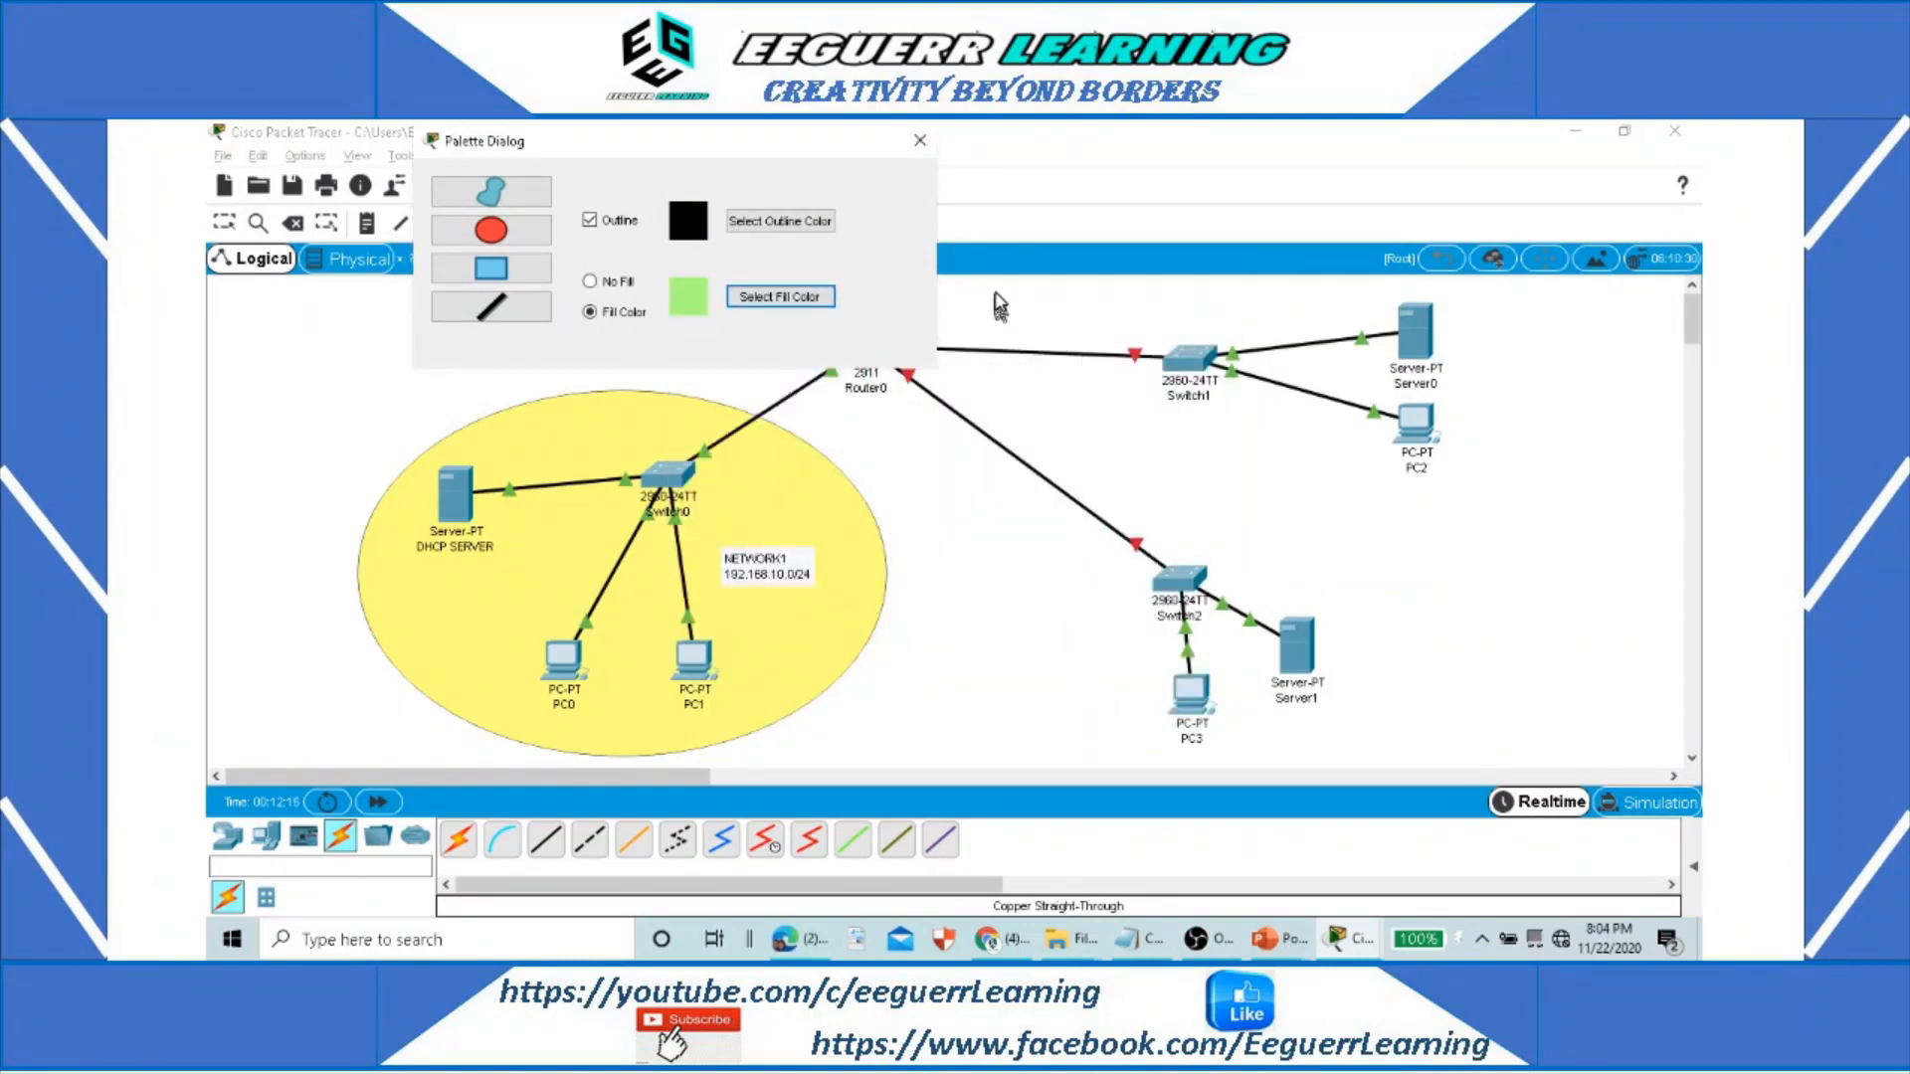
left_click_drag(997, 291, 1618, 490)
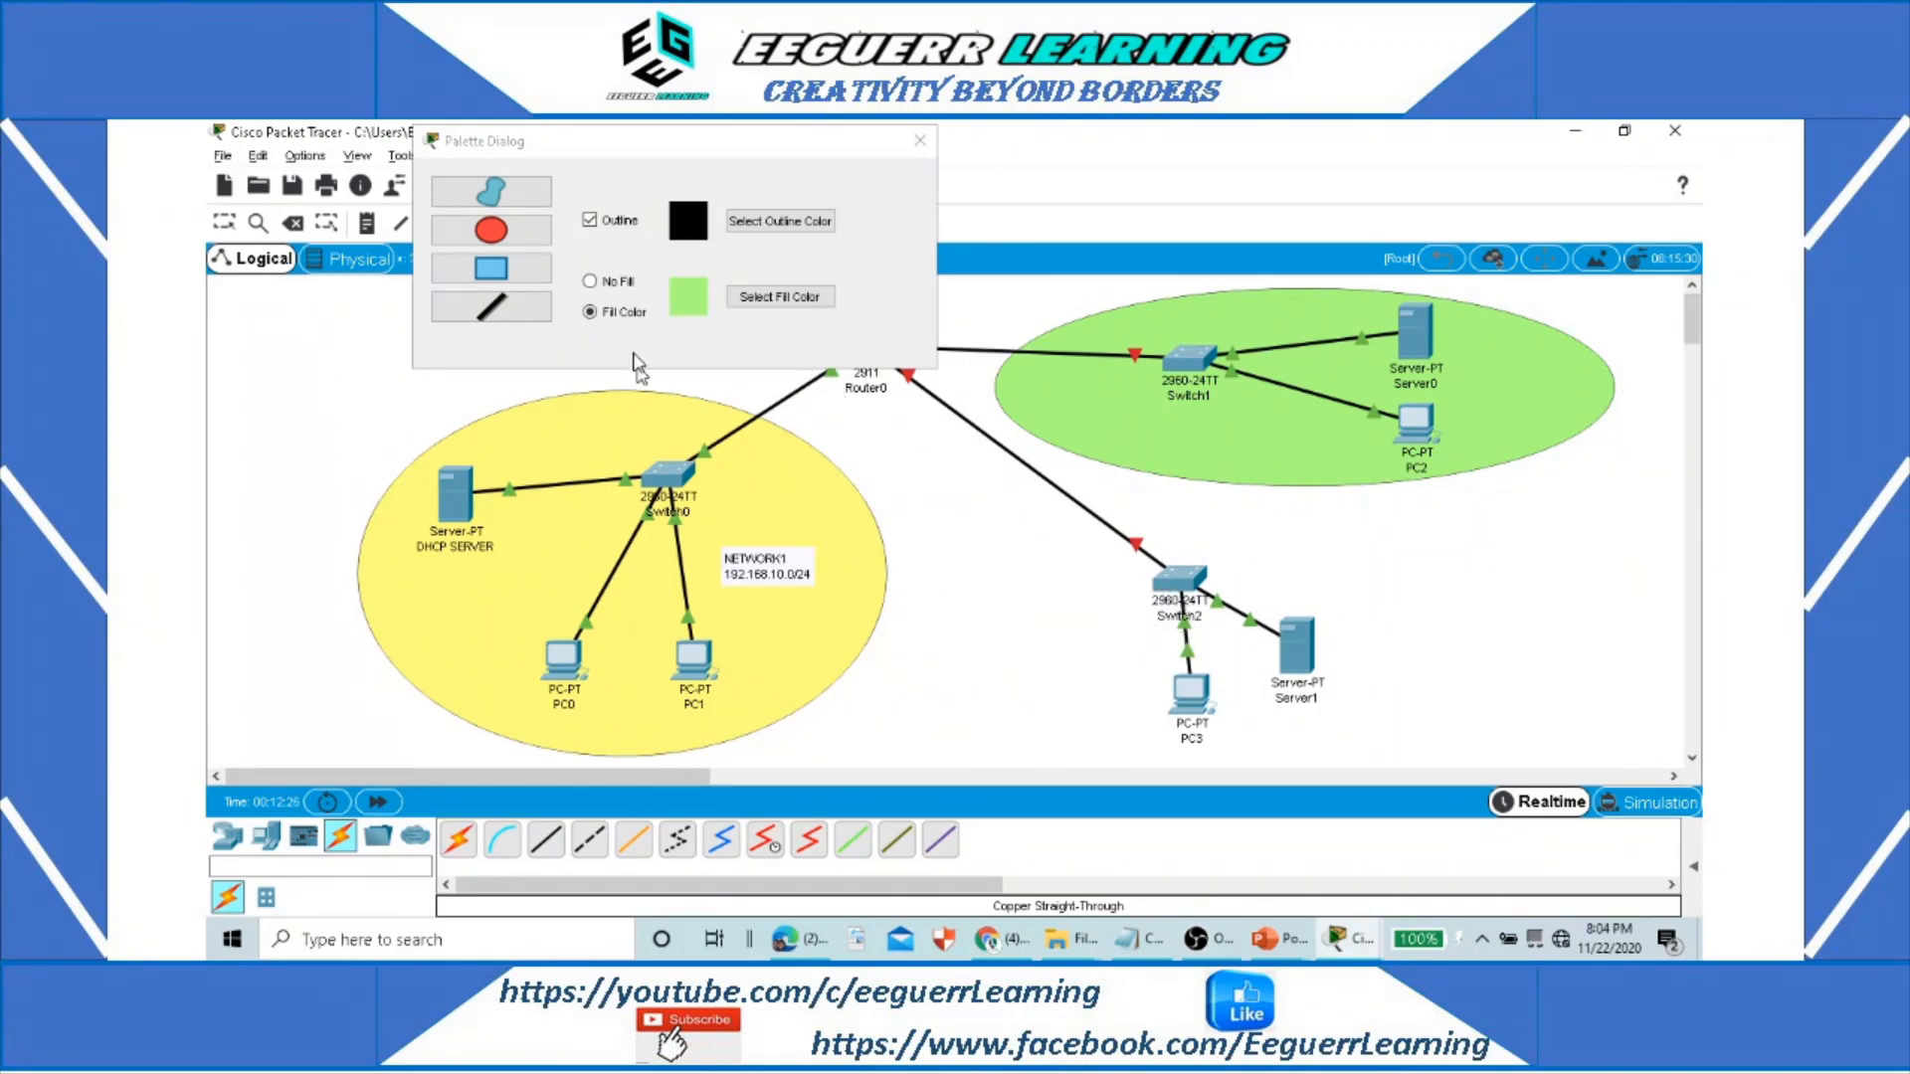
Step: Draw a purple (#aa55ff) filled ellipse around Switch2, Server1 and PC3, and close the drawing palette
left_click(788, 299)
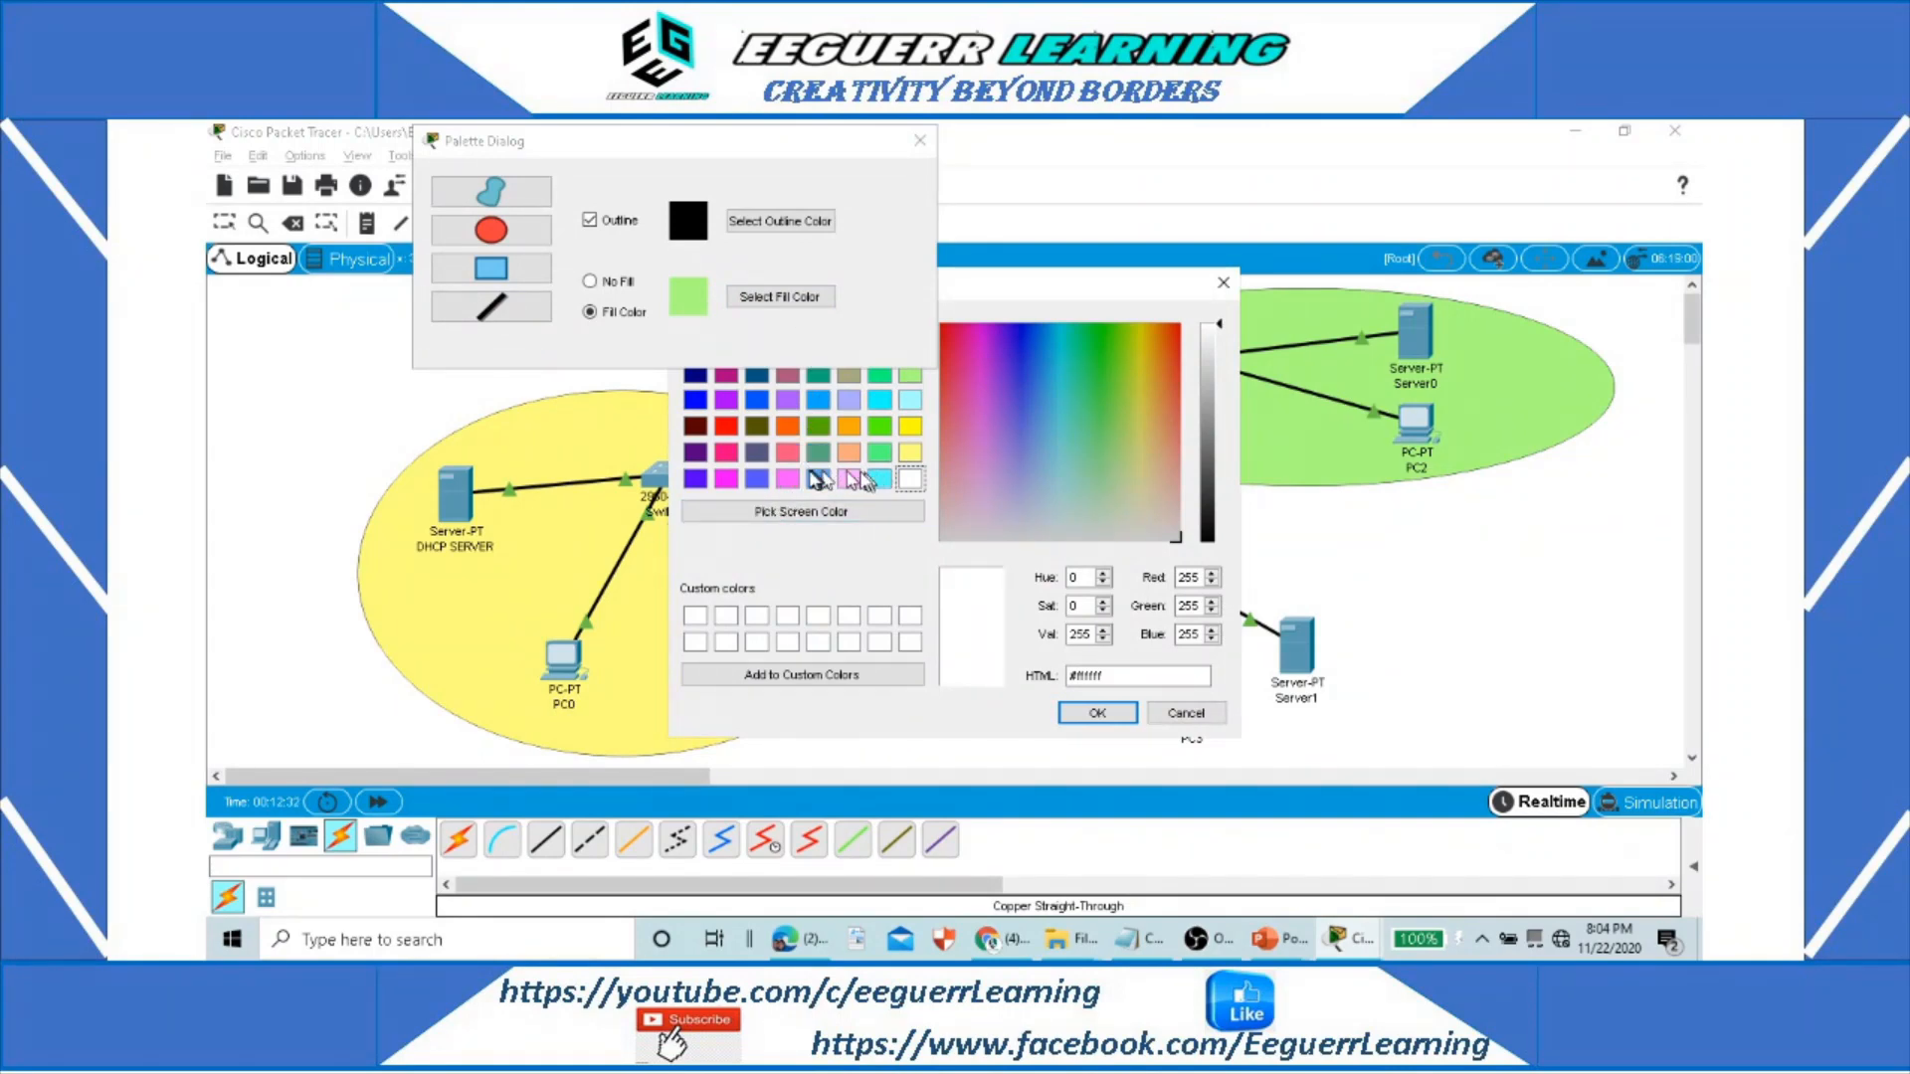
left_click(791, 403)
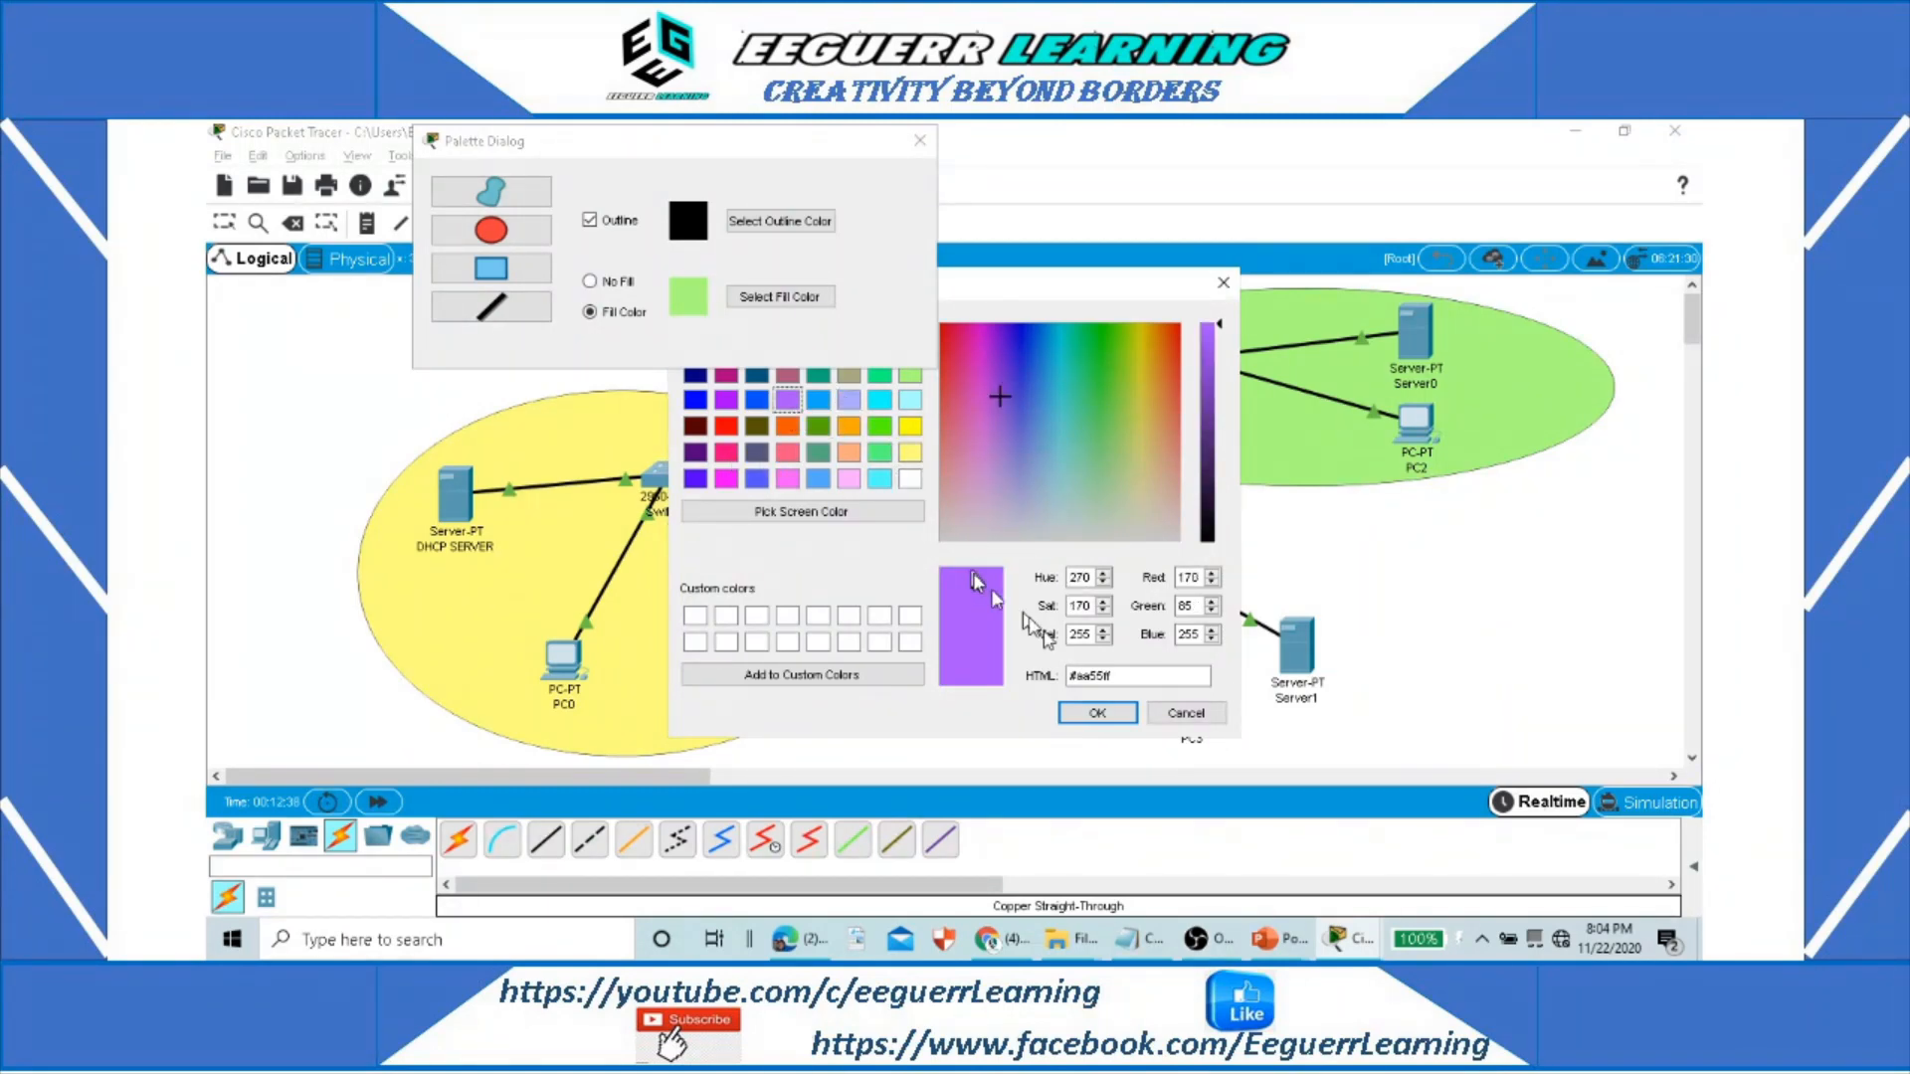
left_click(1098, 712)
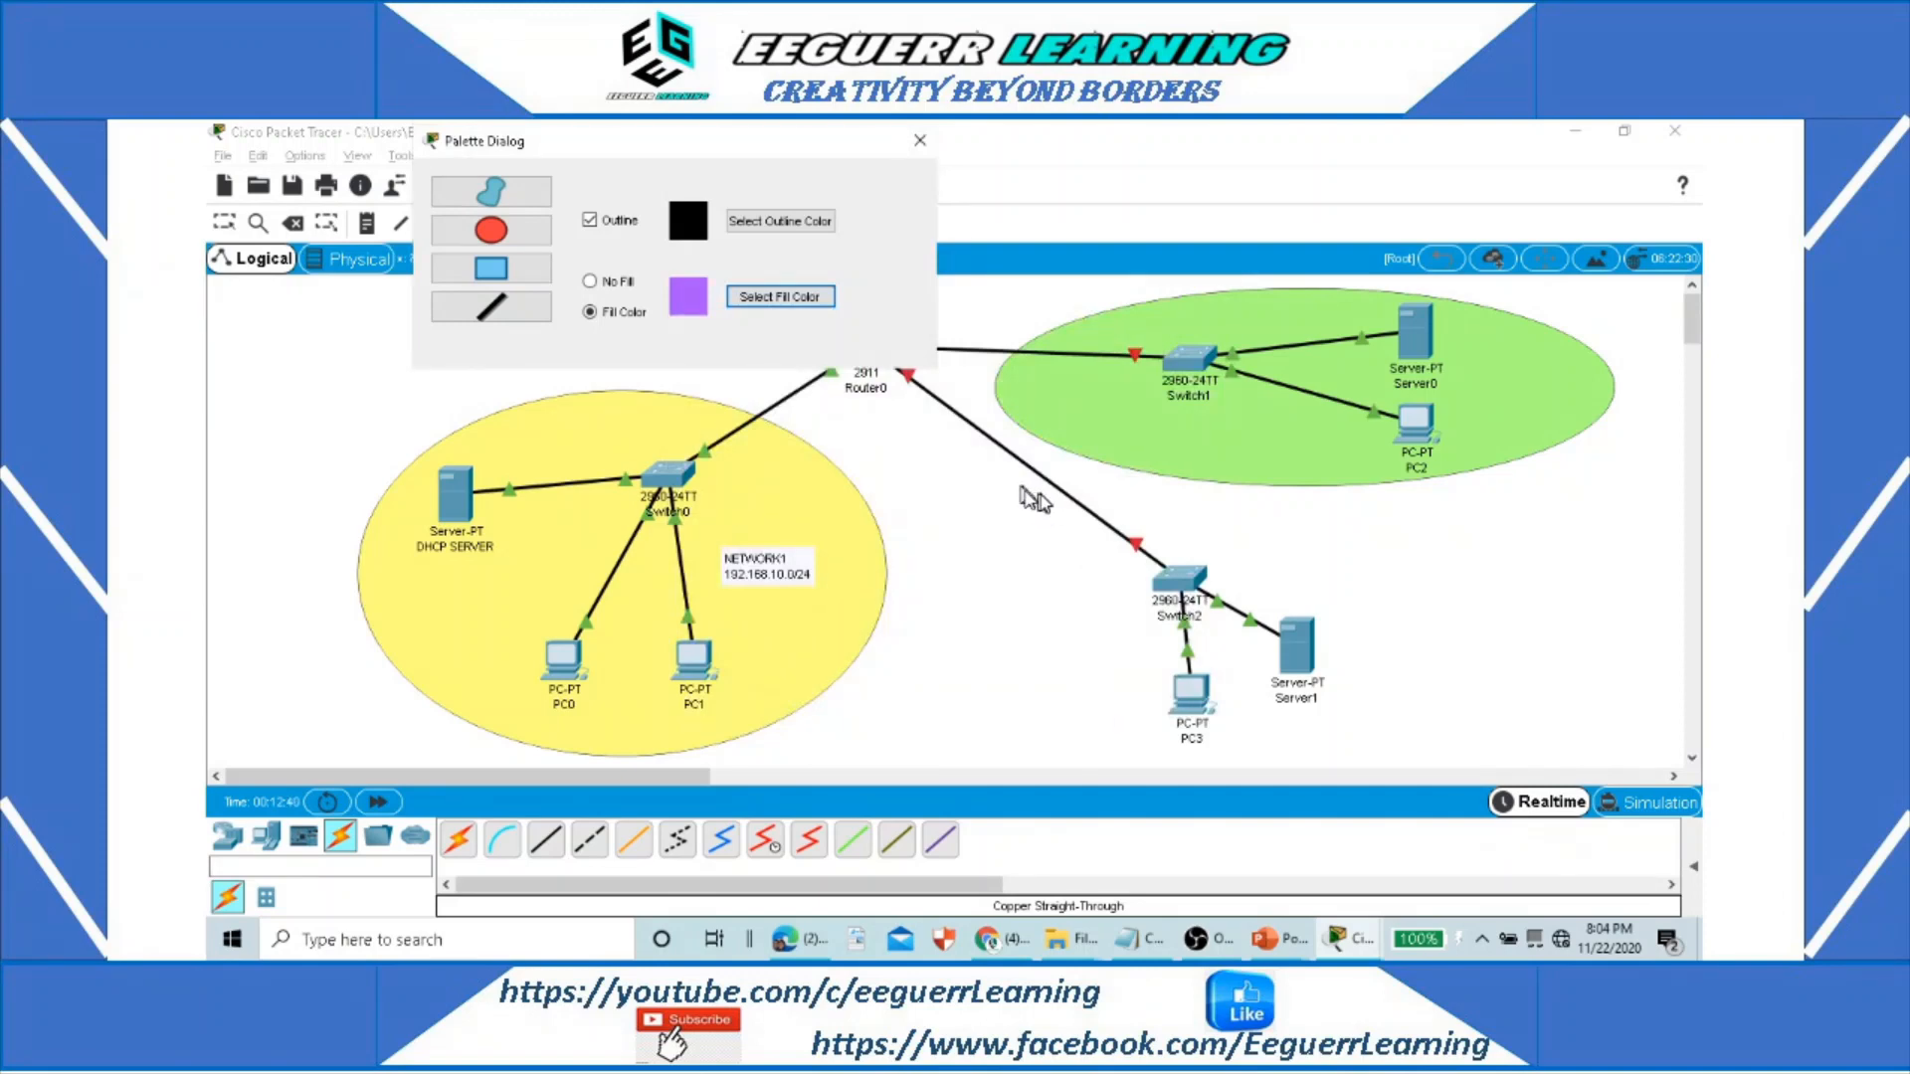
mouse_move(1074, 510)
left_mouse_down()
mouse_move(1344, 732)
mouse_move(1454, 770)
left_mouse_up()
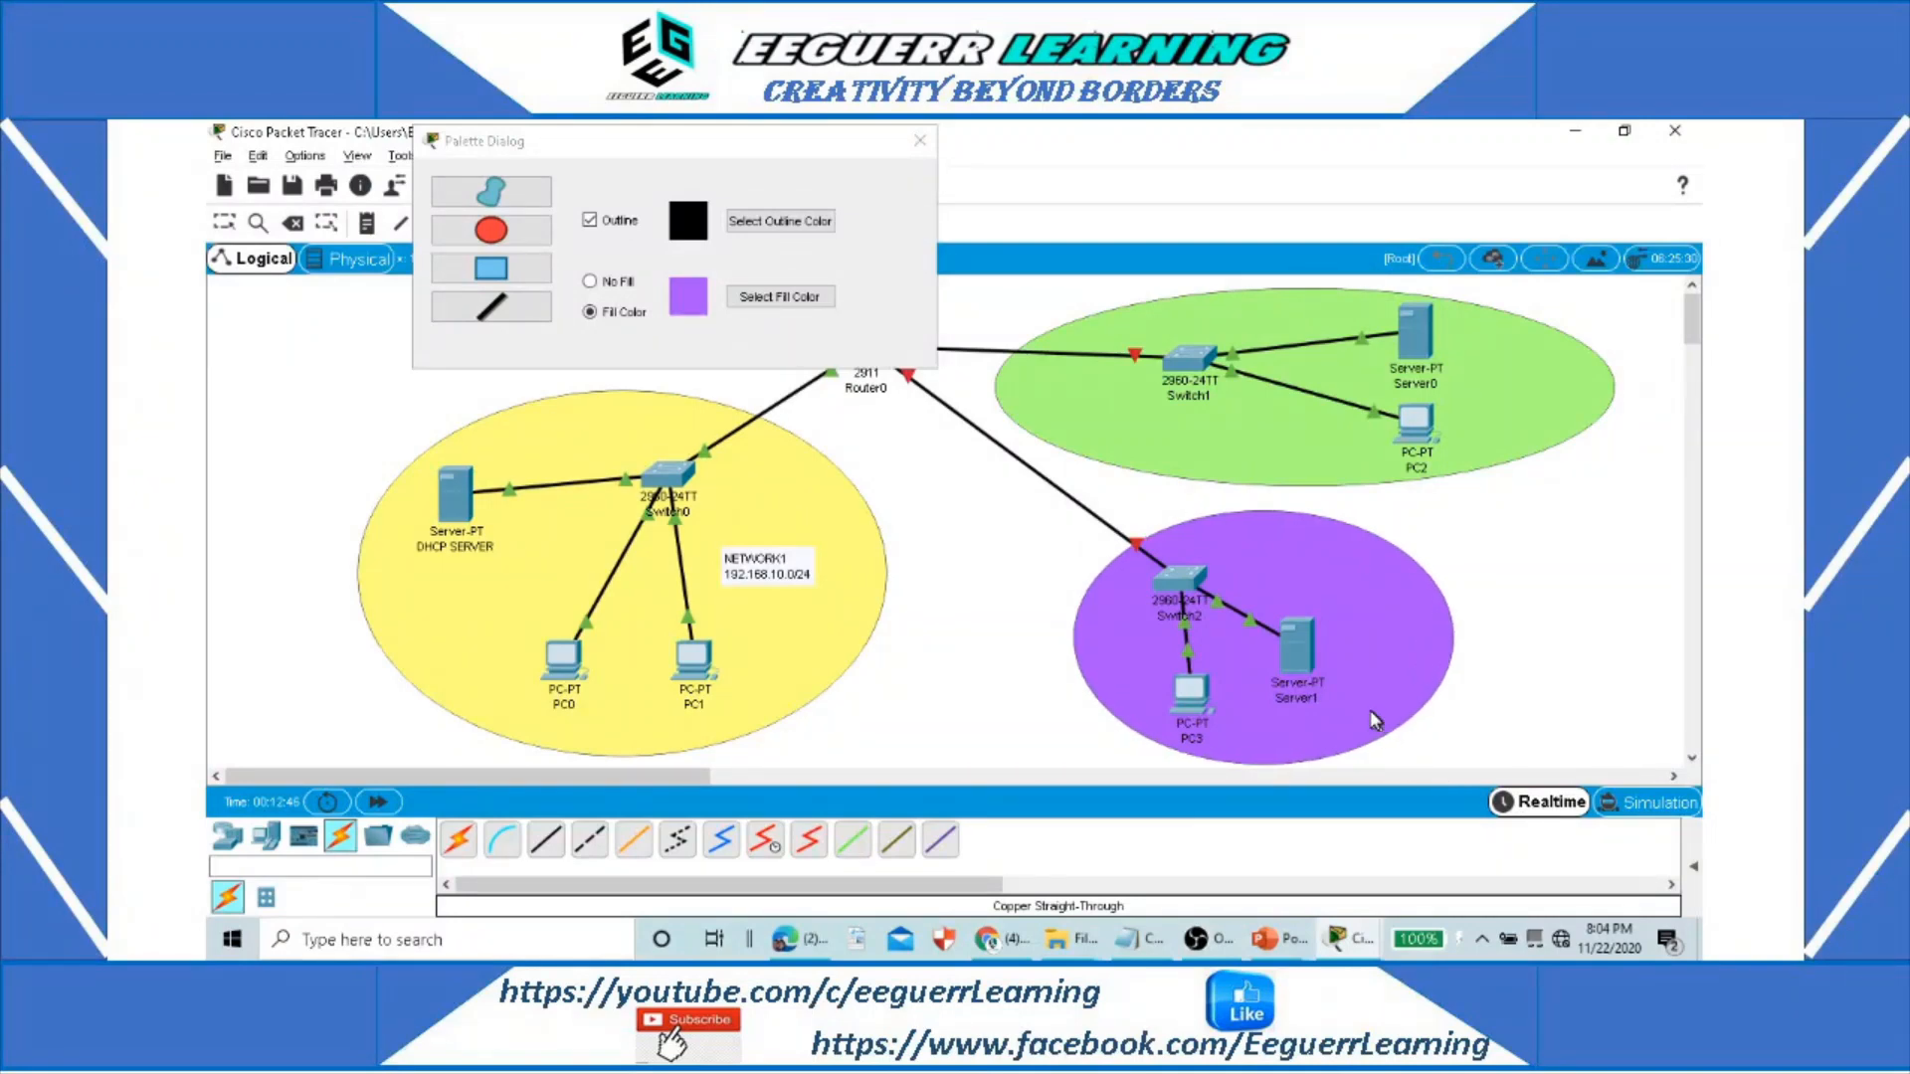
left_click(920, 140)
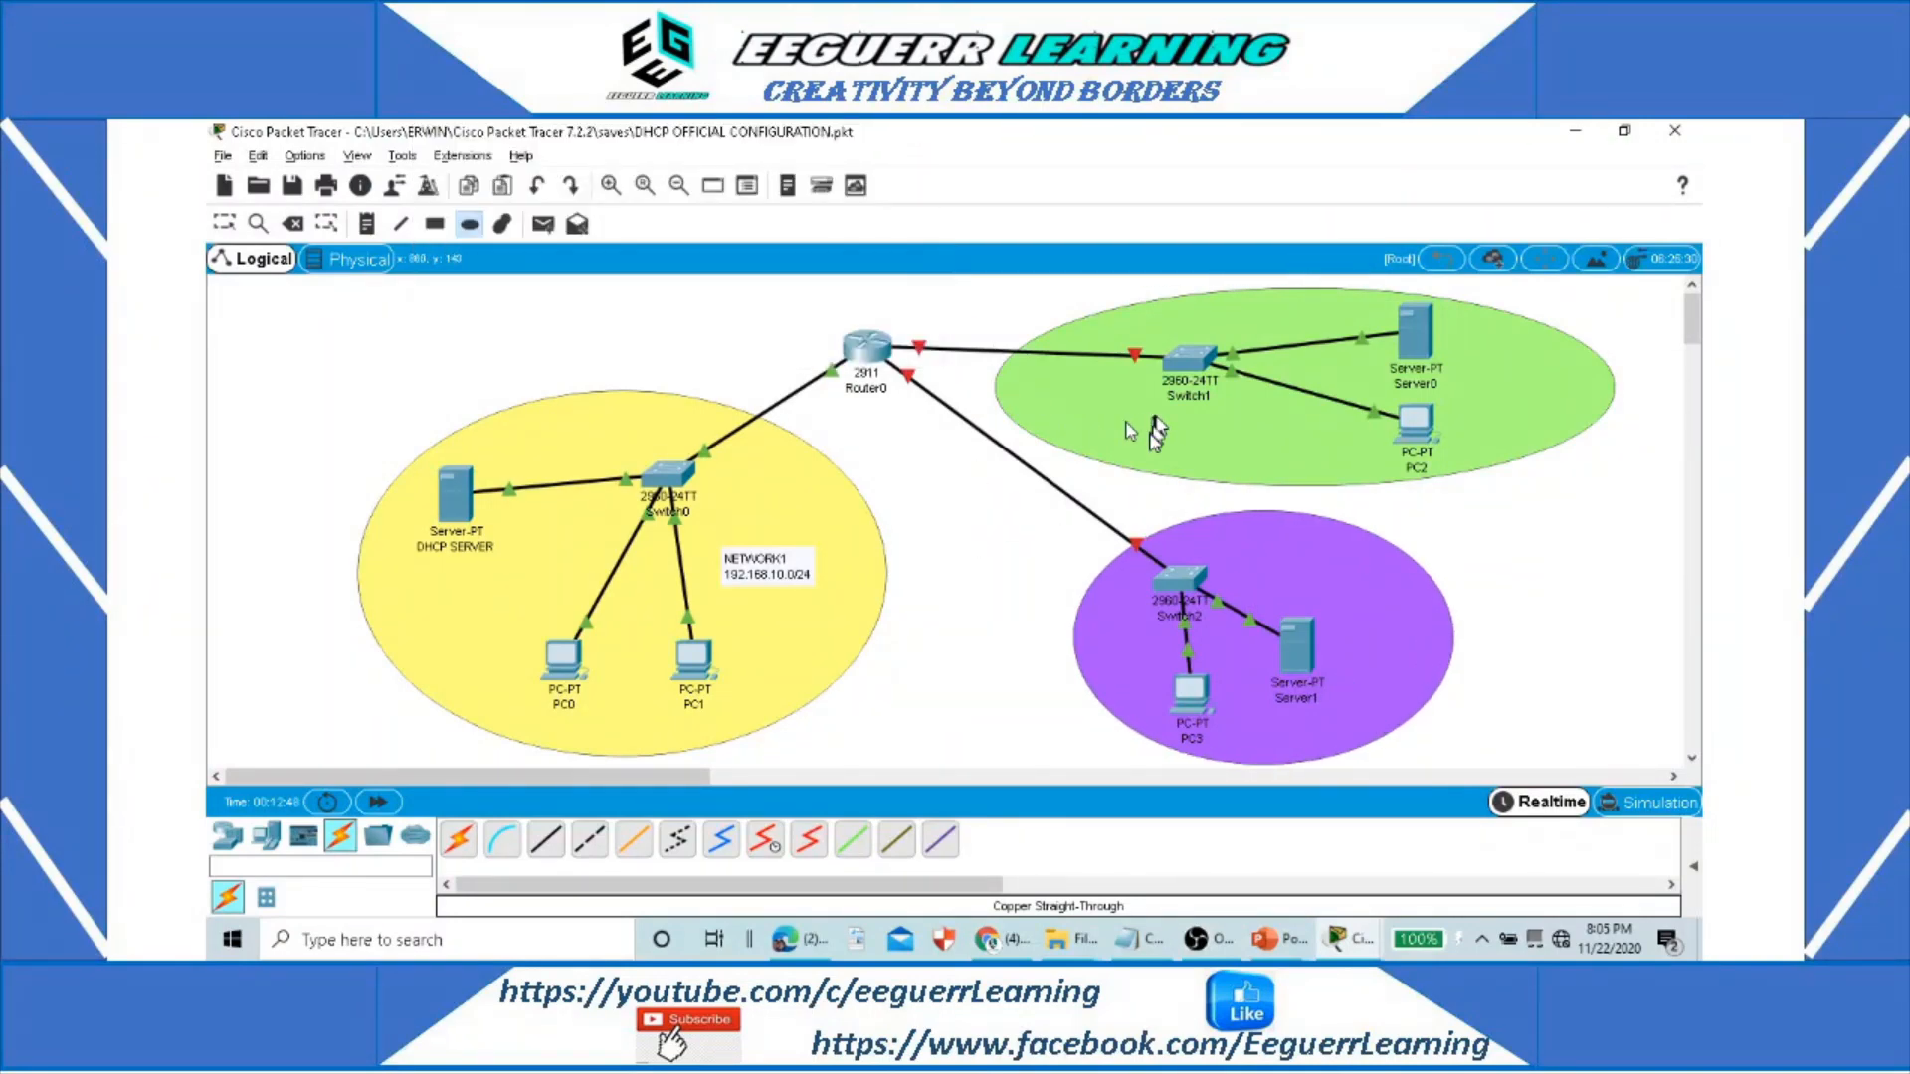
Step: Place a note reading "NETWORK2" and "192.168.20.0/24" on two lines in the green ellipse below Switch1
left_click(367, 223)
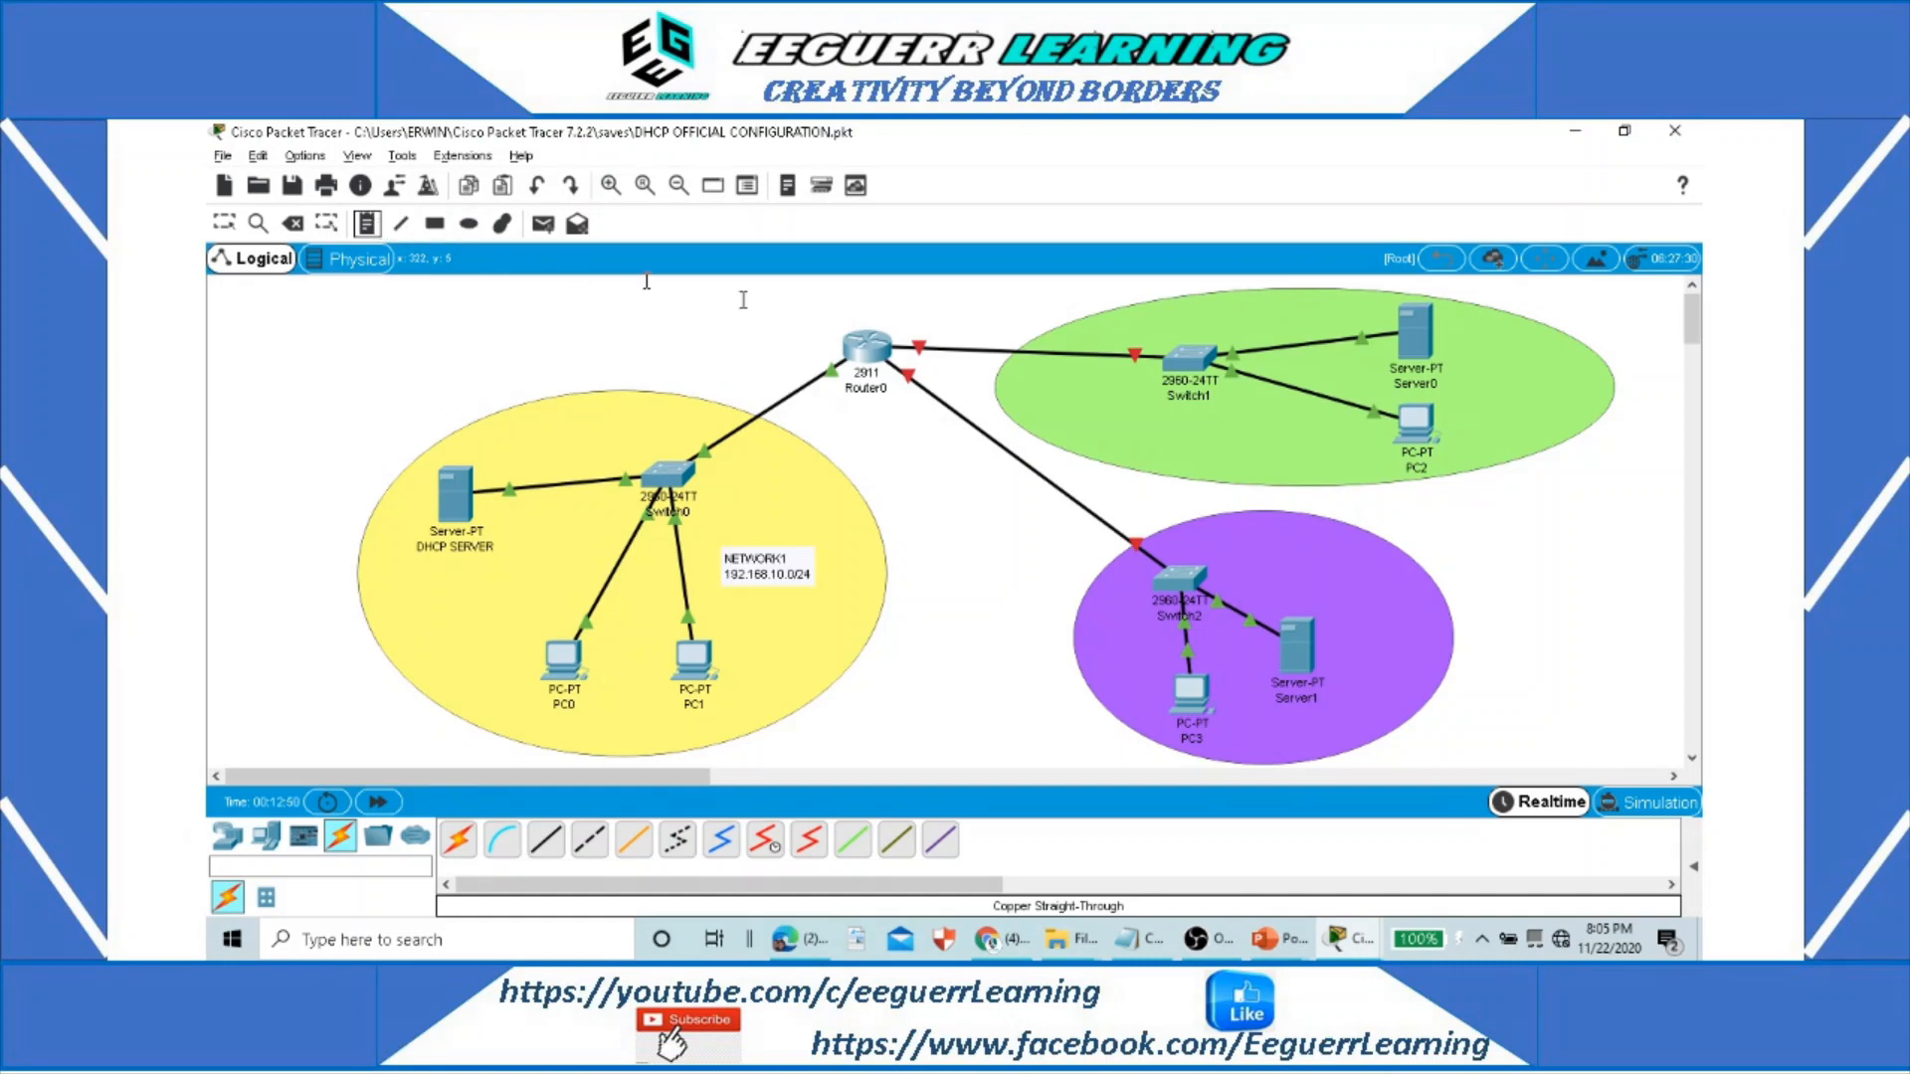
left_click(1124, 437)
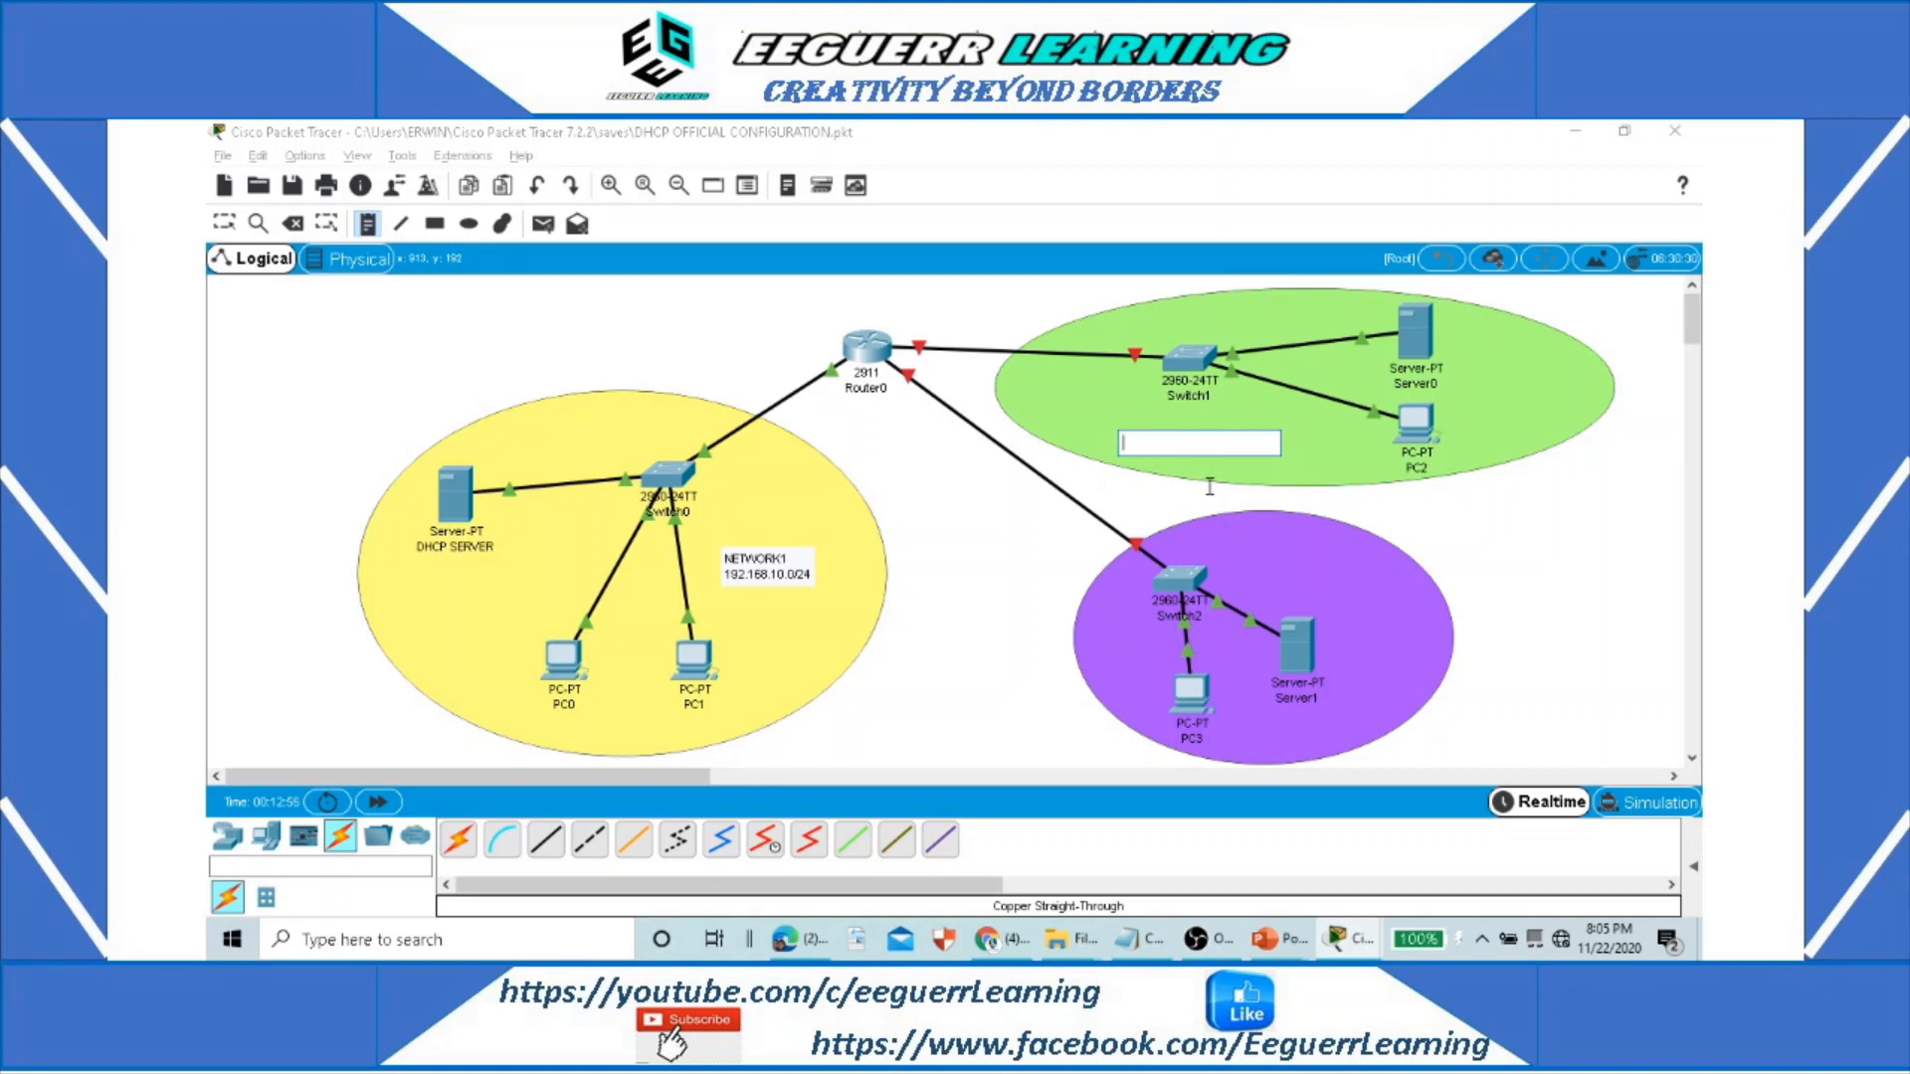
type("NETWORK2")
key("Return")
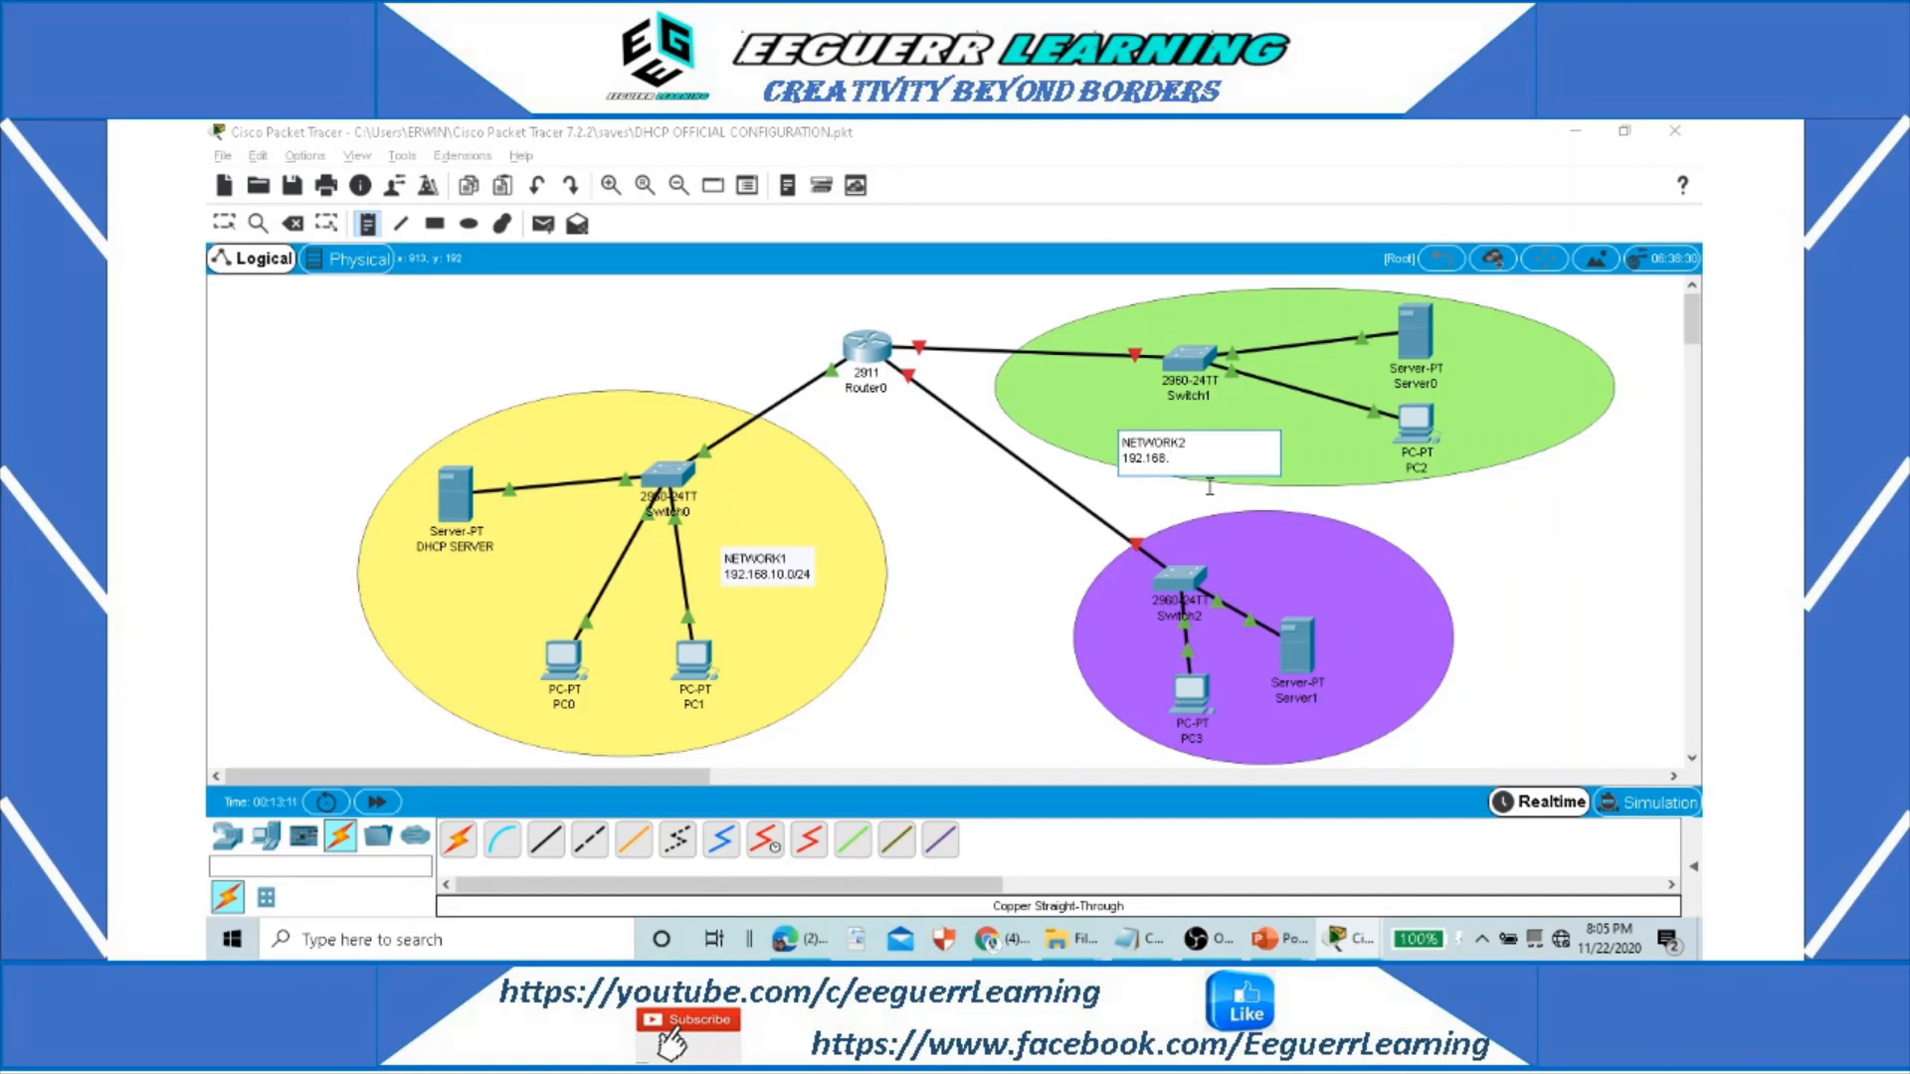
type("20.0/24")
key("Escape")
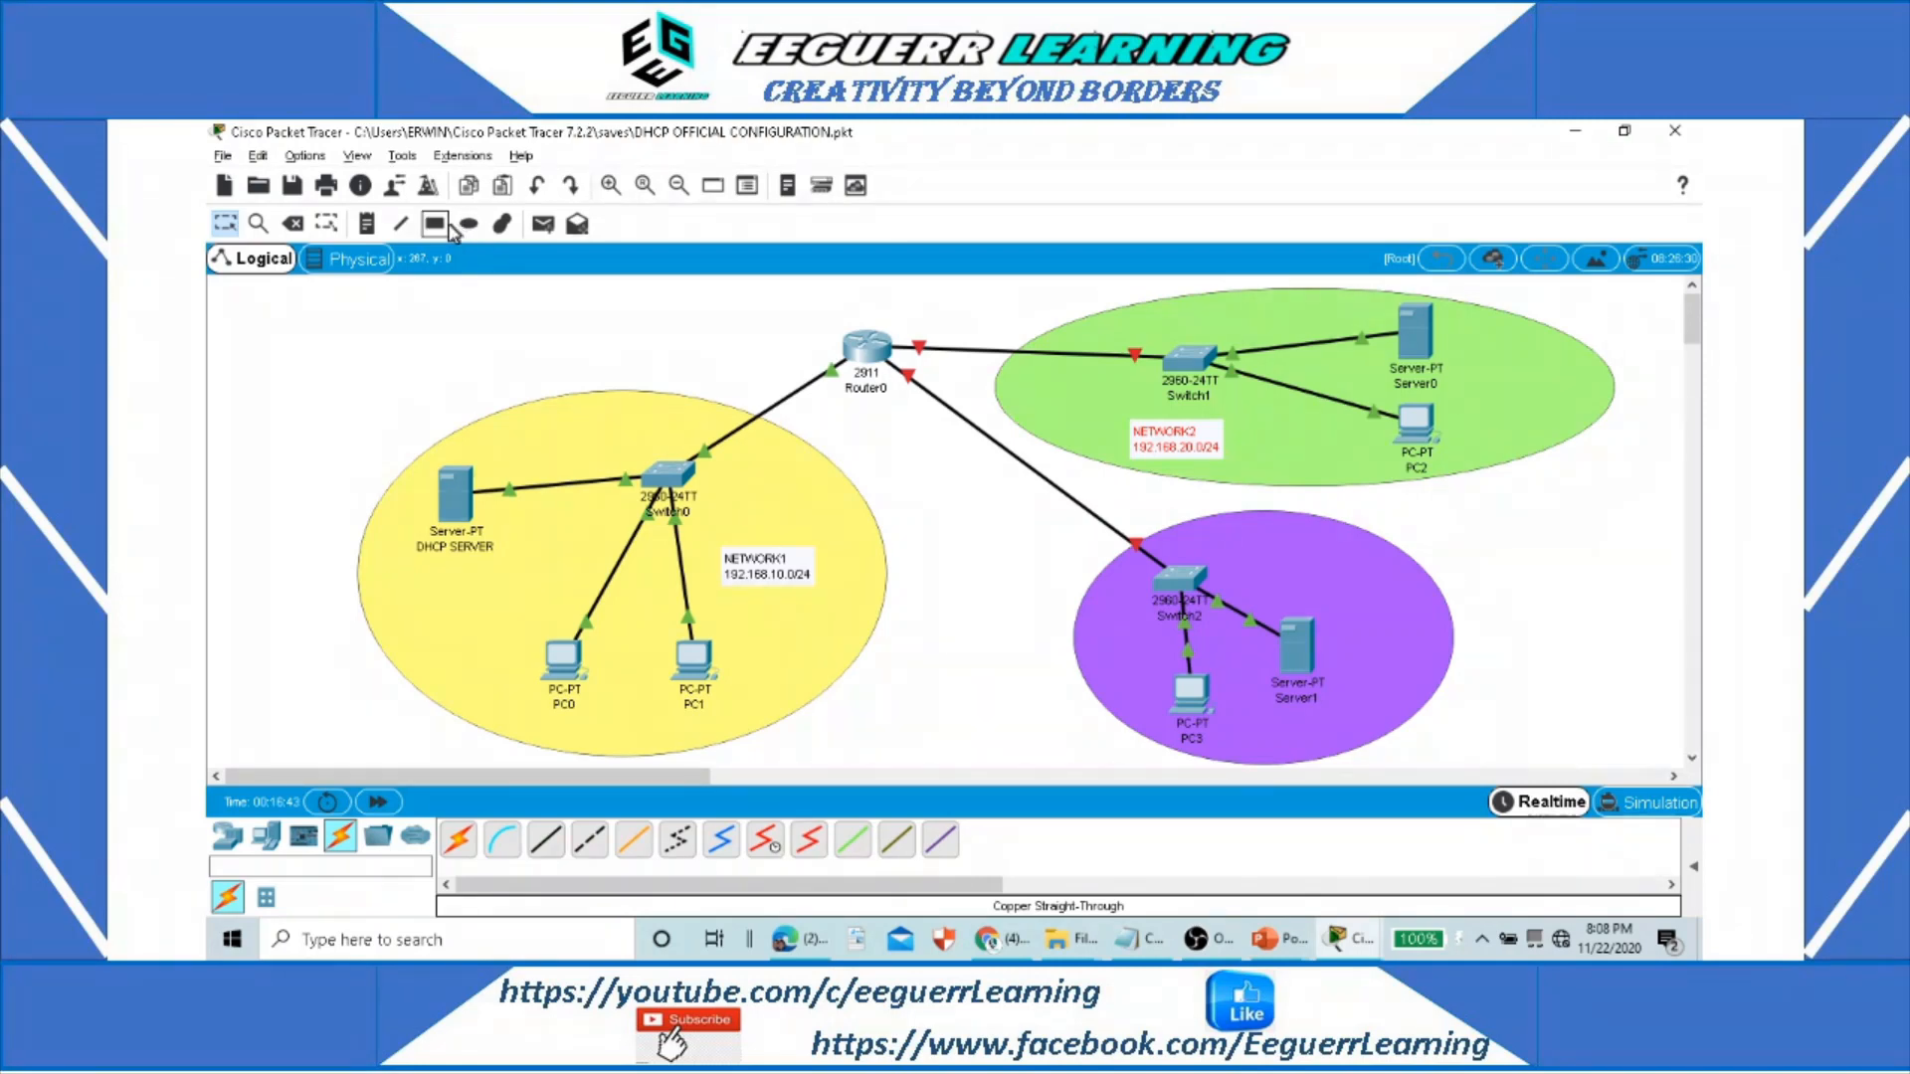
Step: Place a note reading "NETWORK3" and "192.168.30.0/24" on two lines in the purple ellipse above Server1
left_click(370, 225)
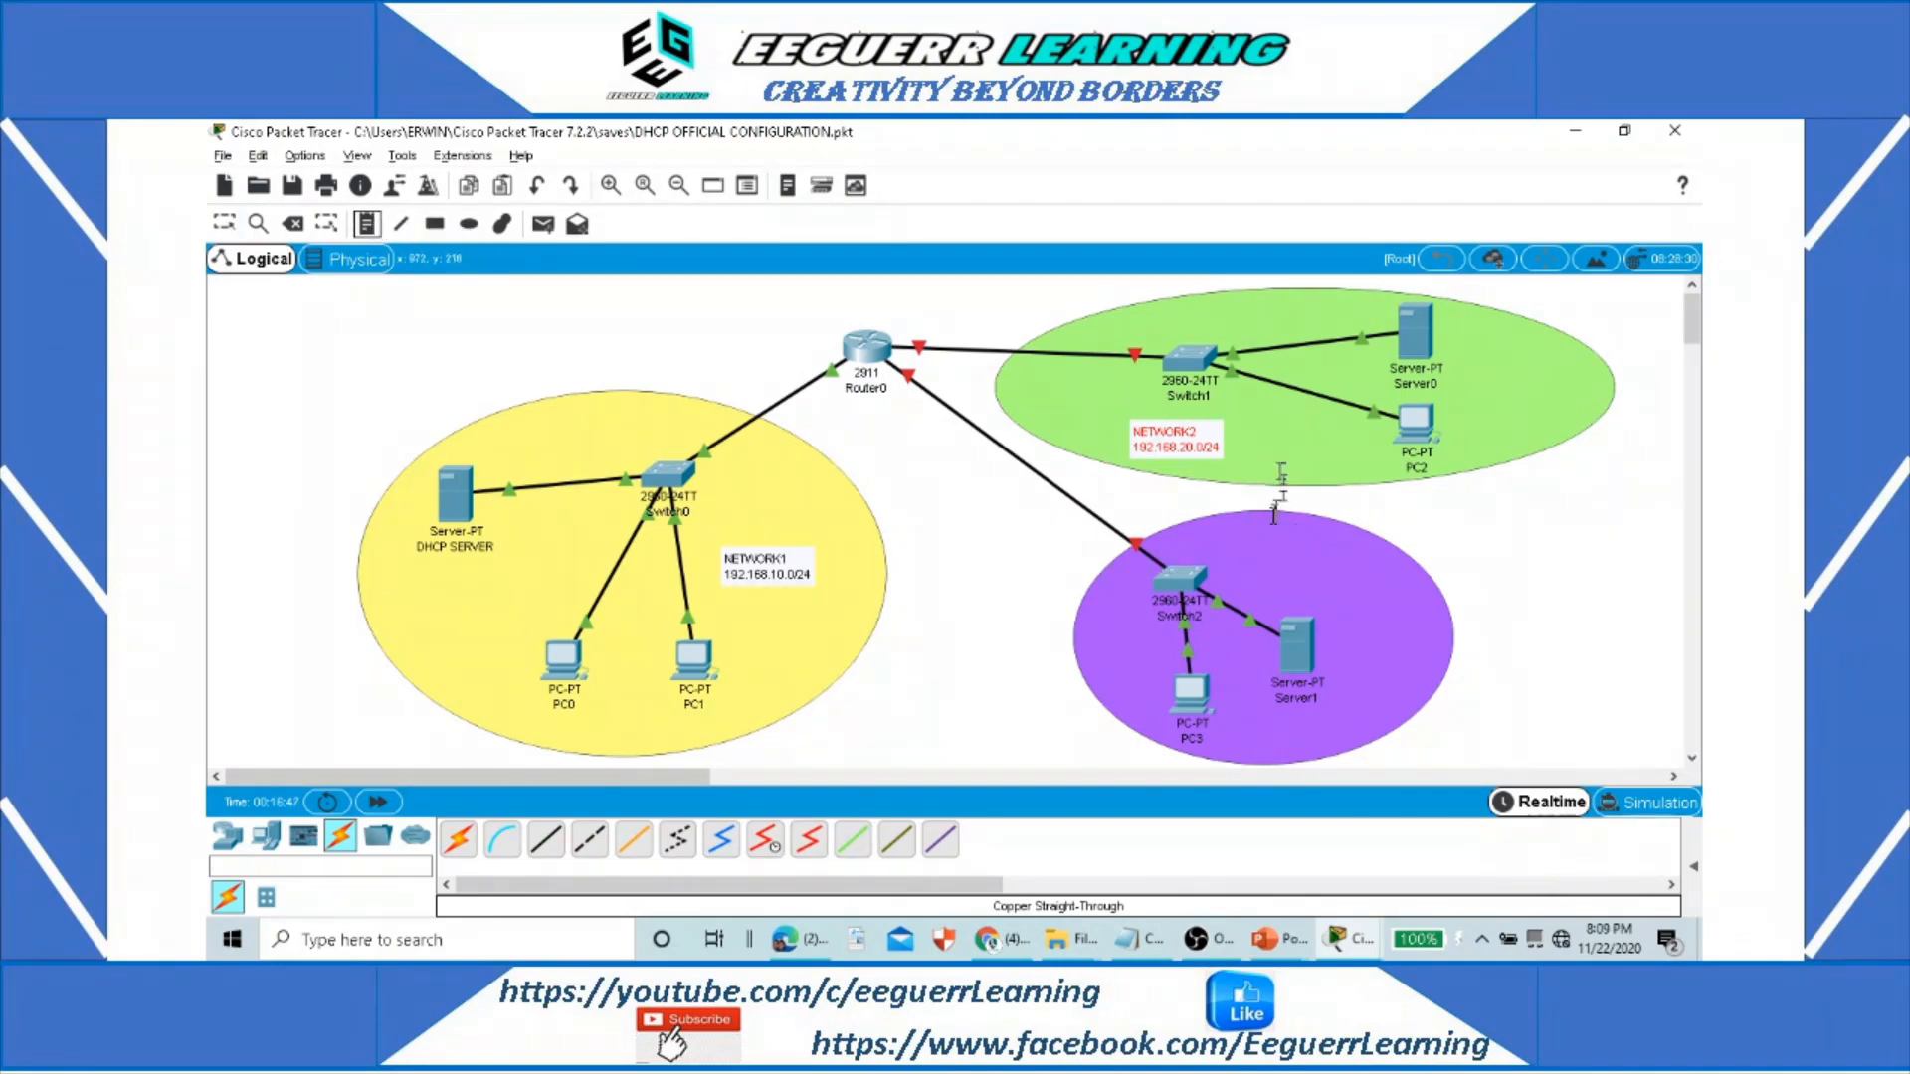
left_click(1240, 538)
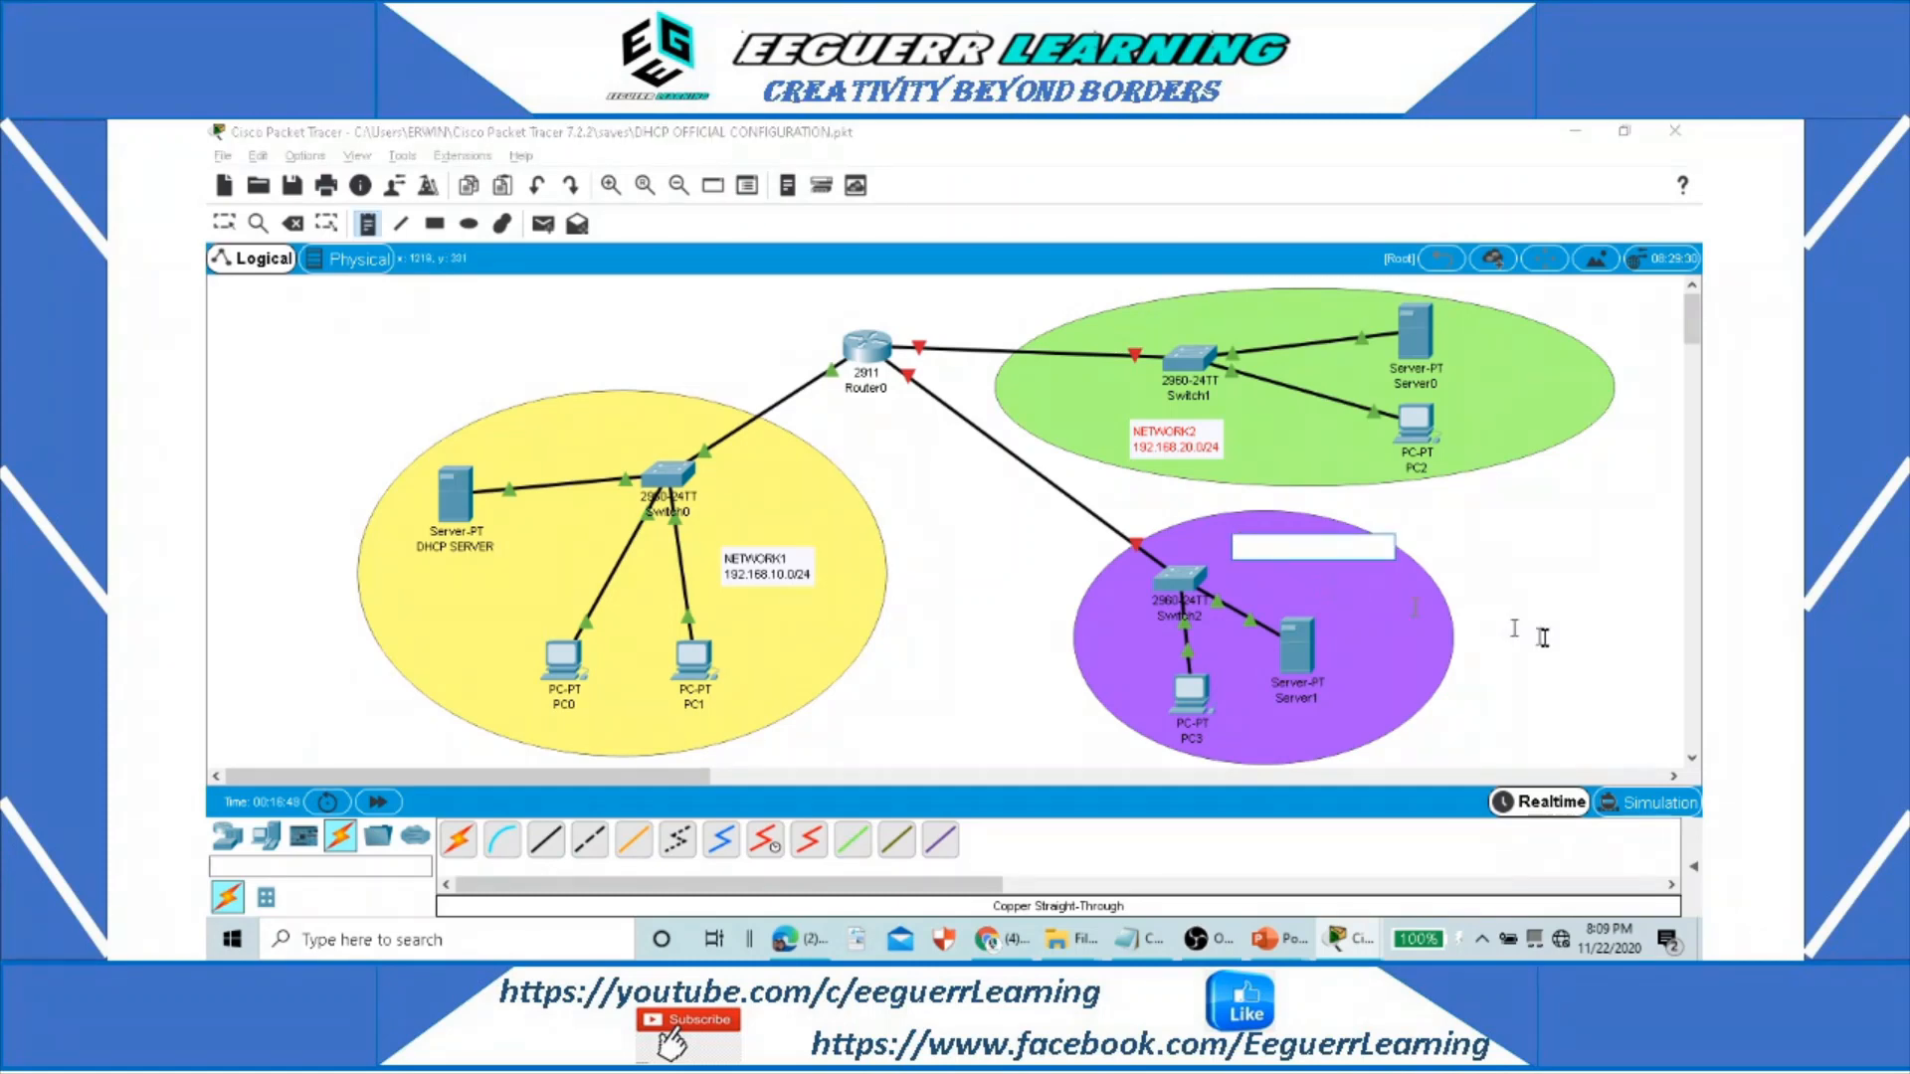
type("NETWORK")
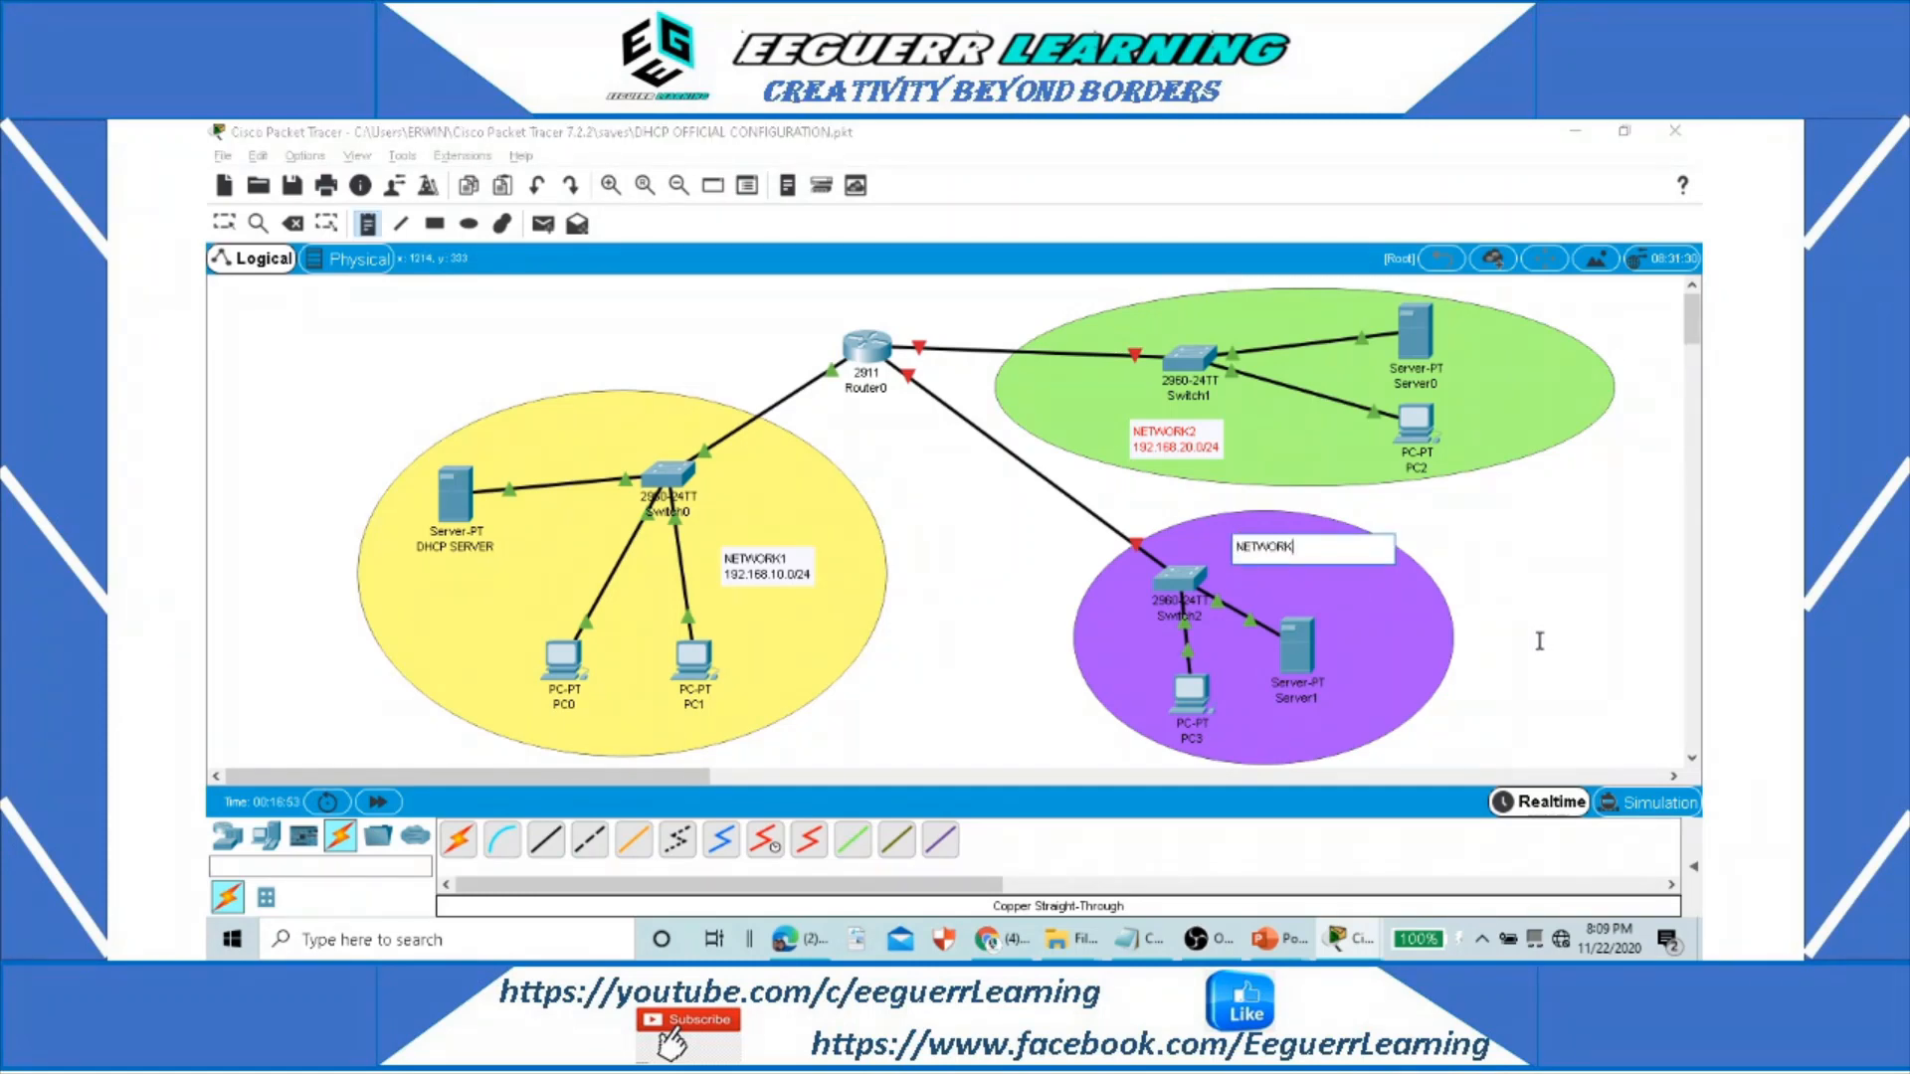
type("3 ")
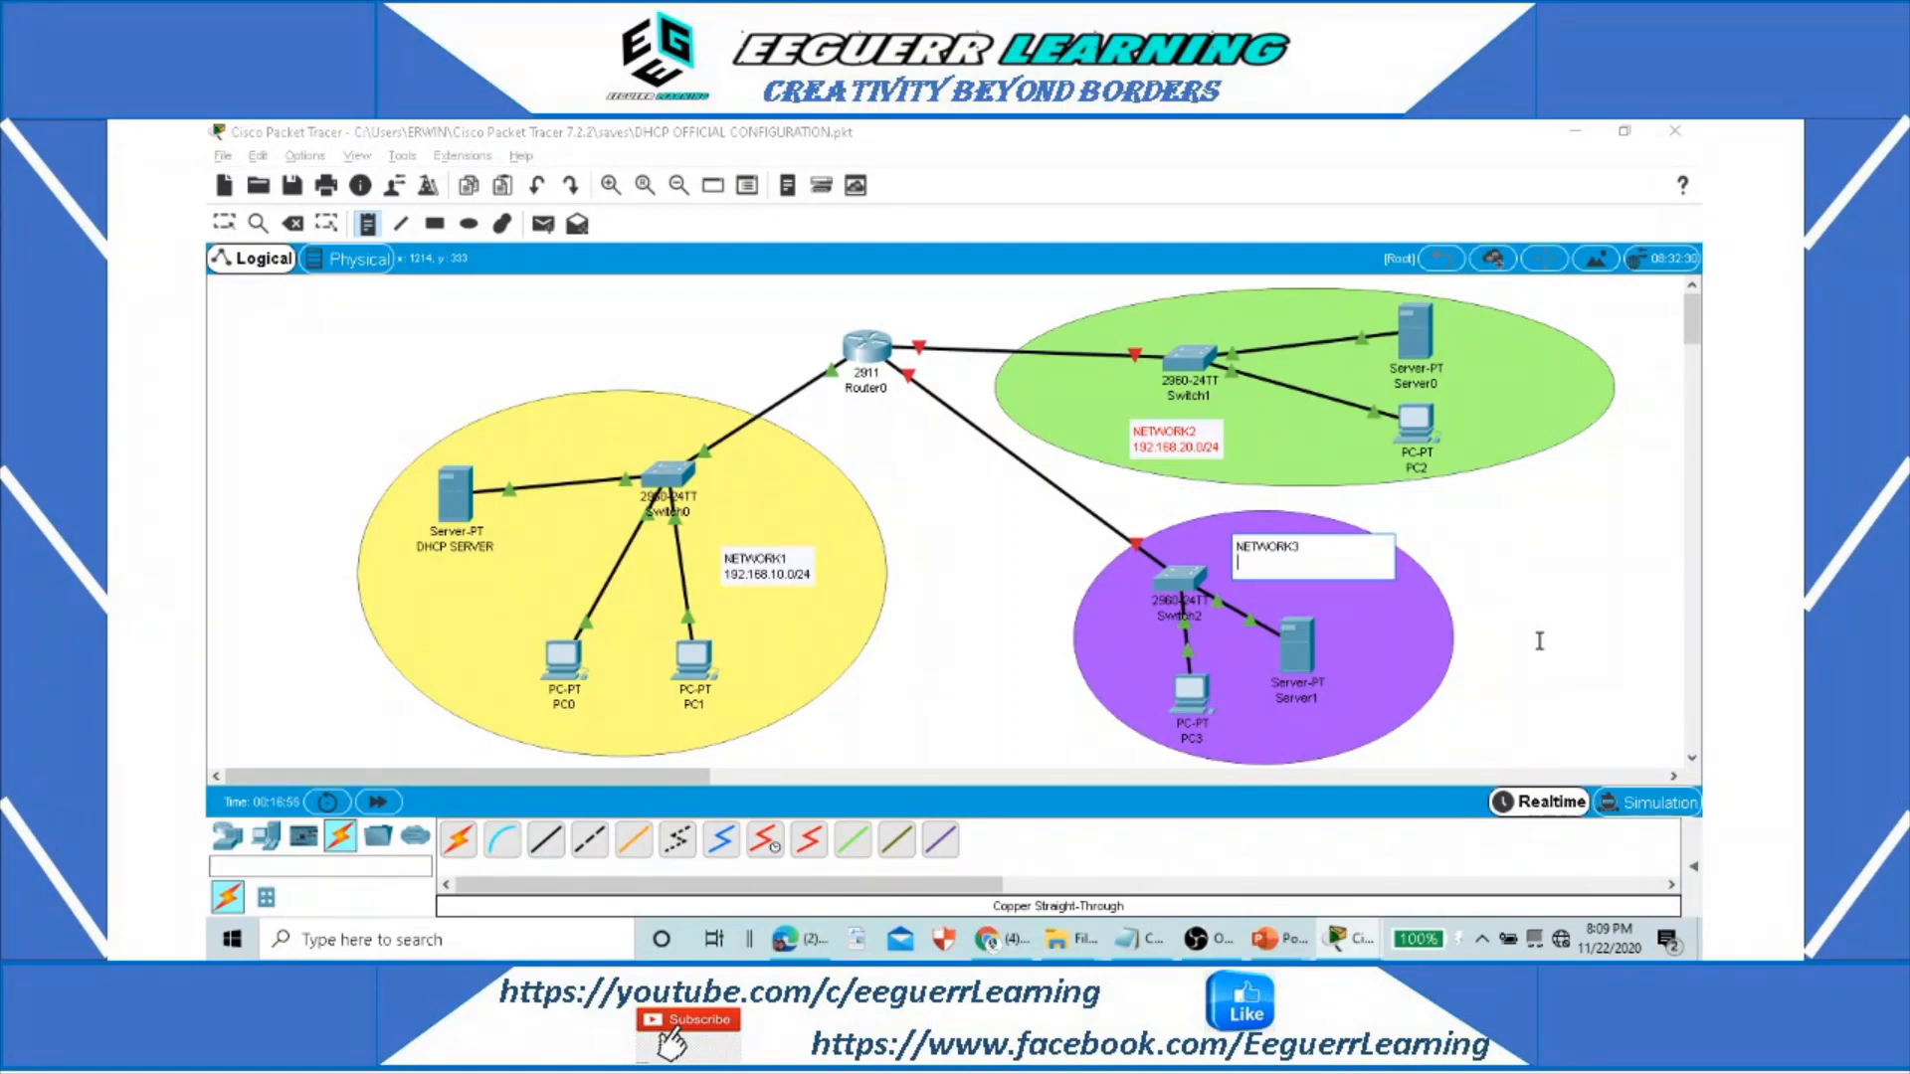
type("192.168.30.0/2")
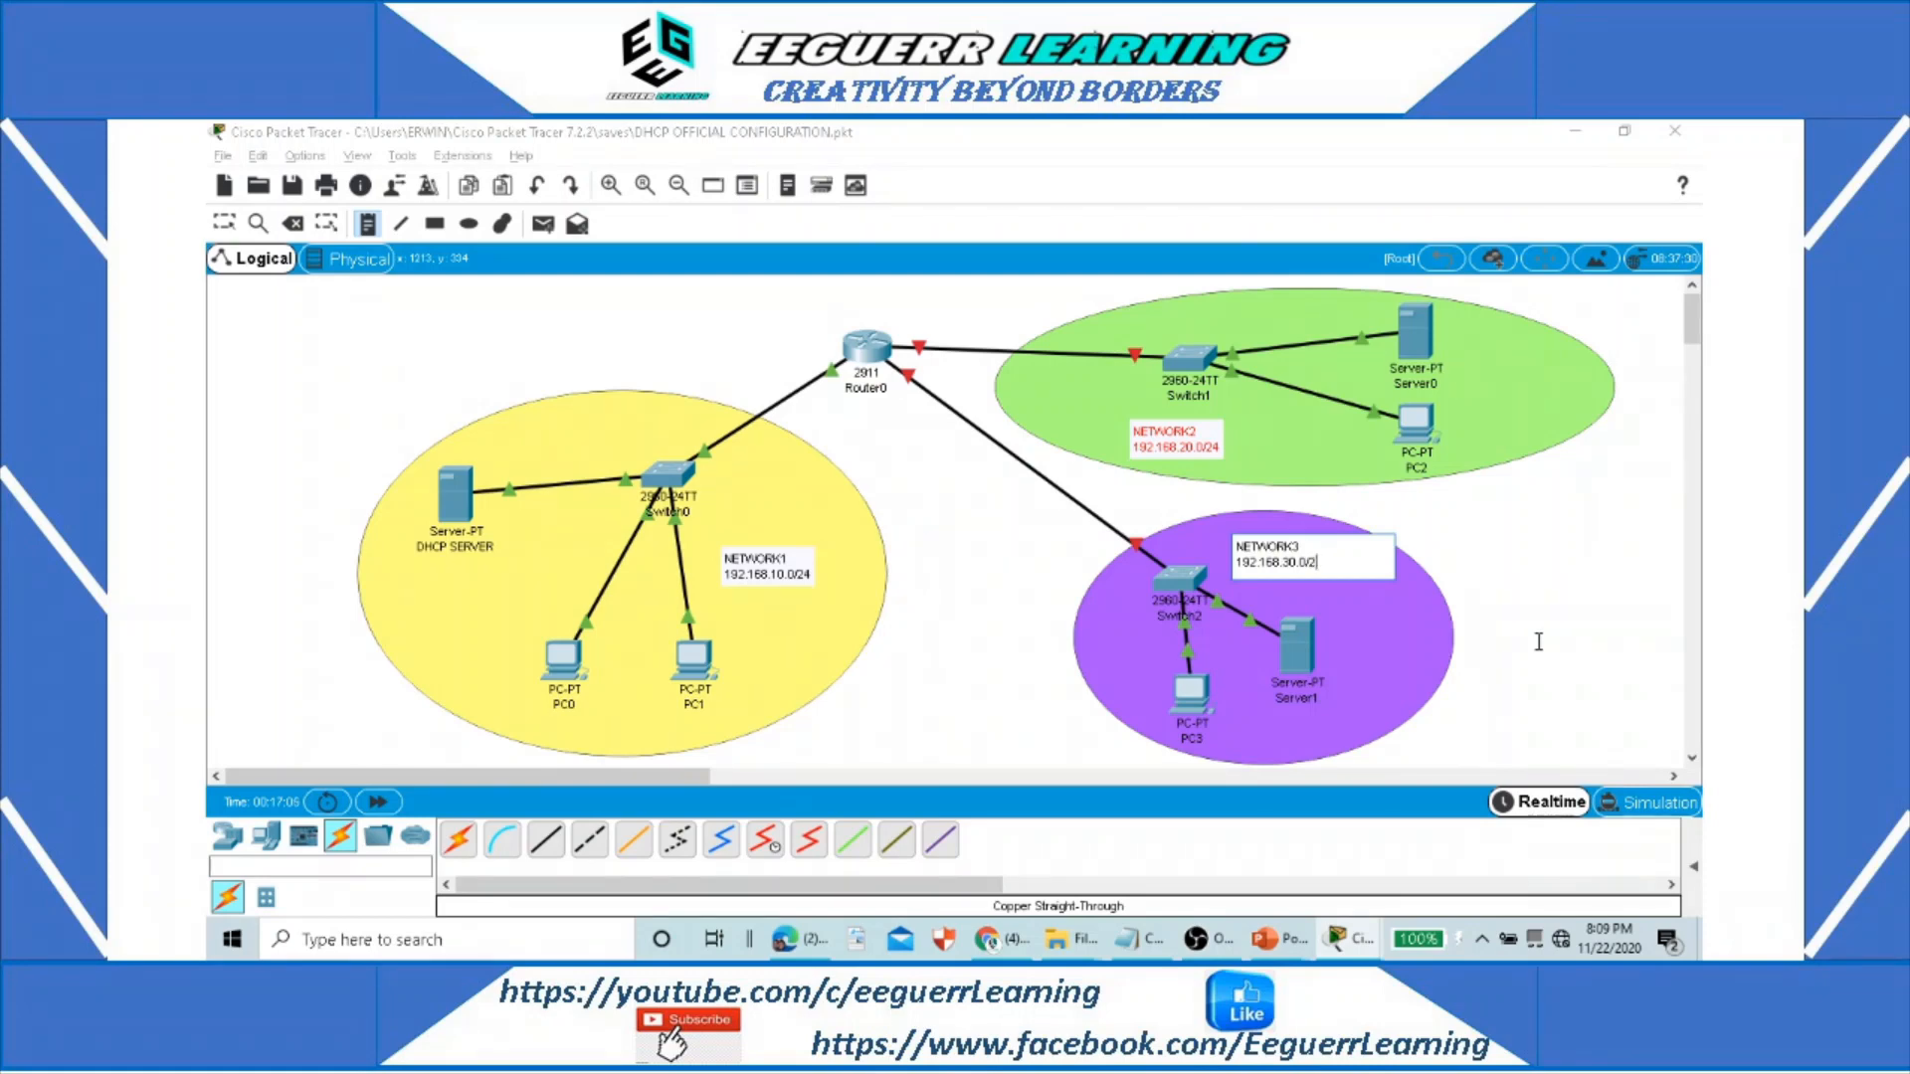
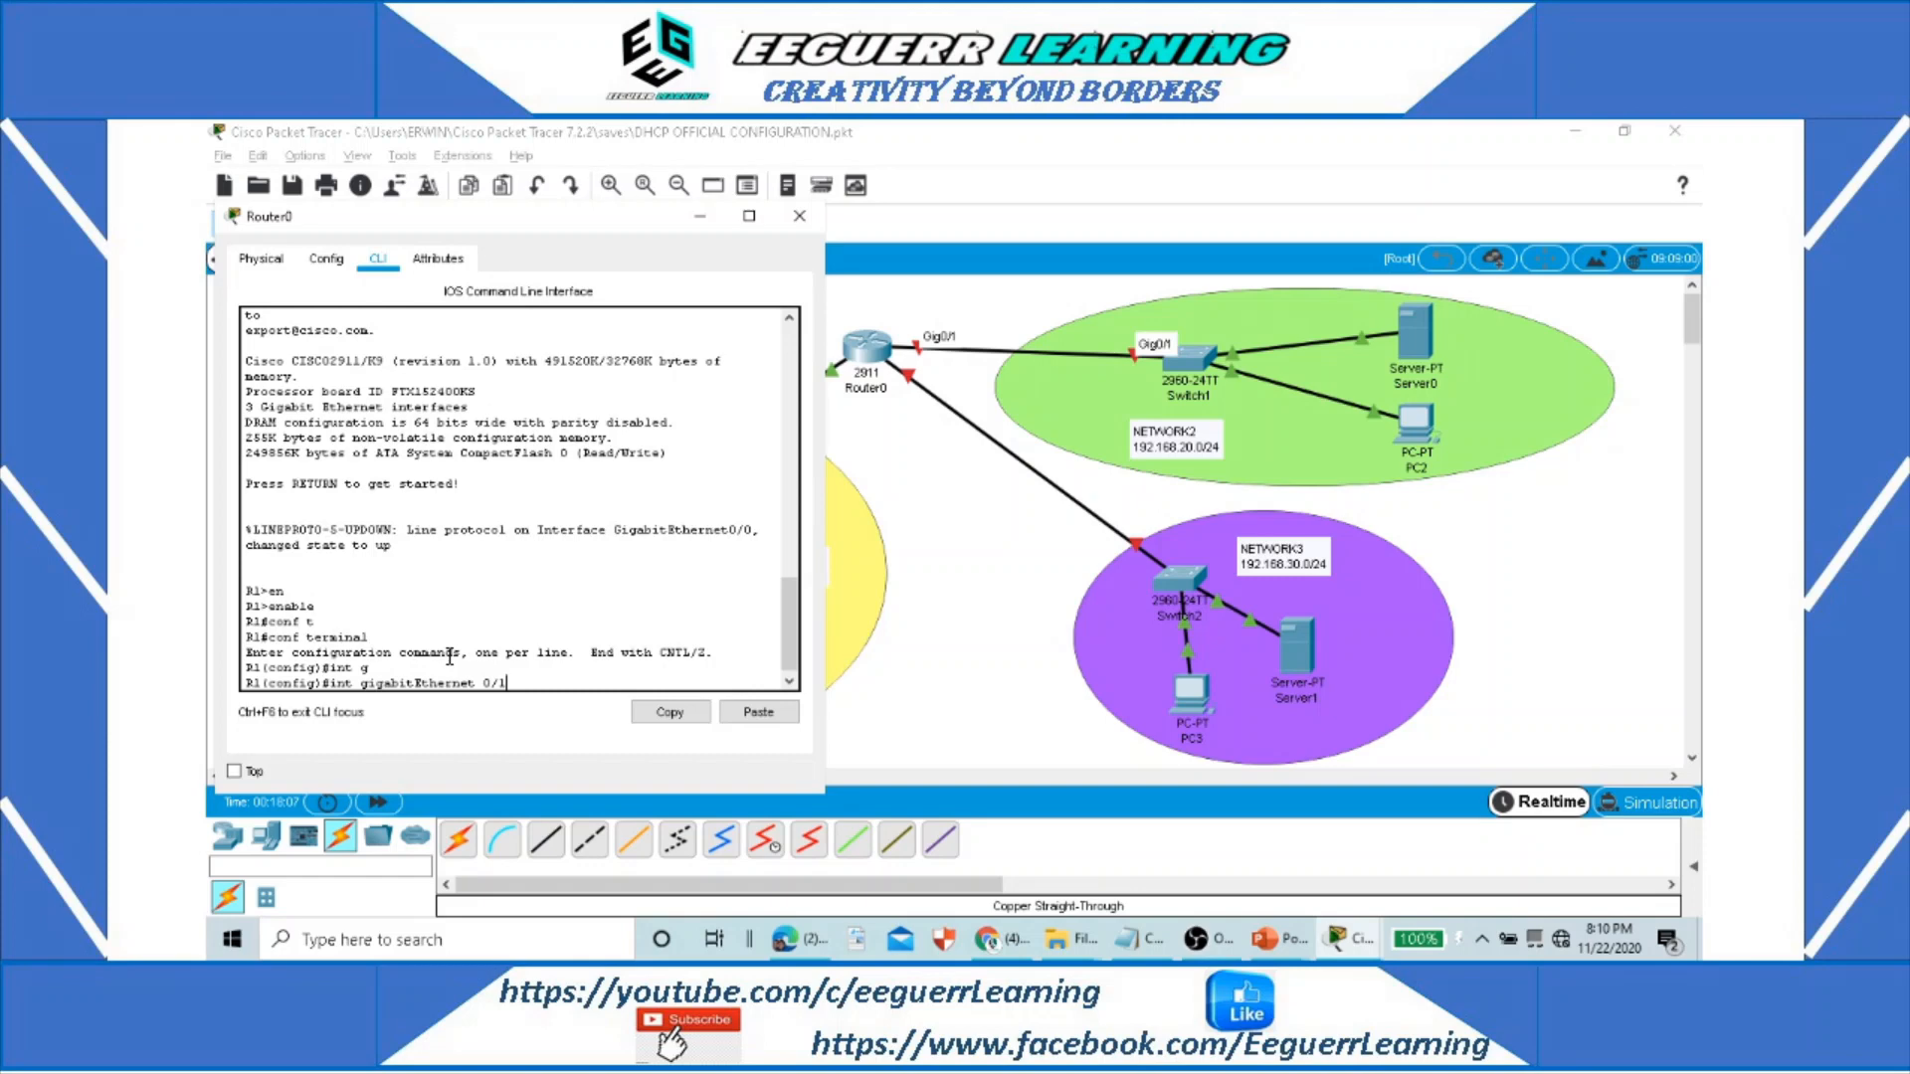
Step: Assign Router0's GigabitEthernet 0/1 the IP address 12.168.20.1 with mask 255.255.255.0 and enable the interface with no shutdown
key("Return")
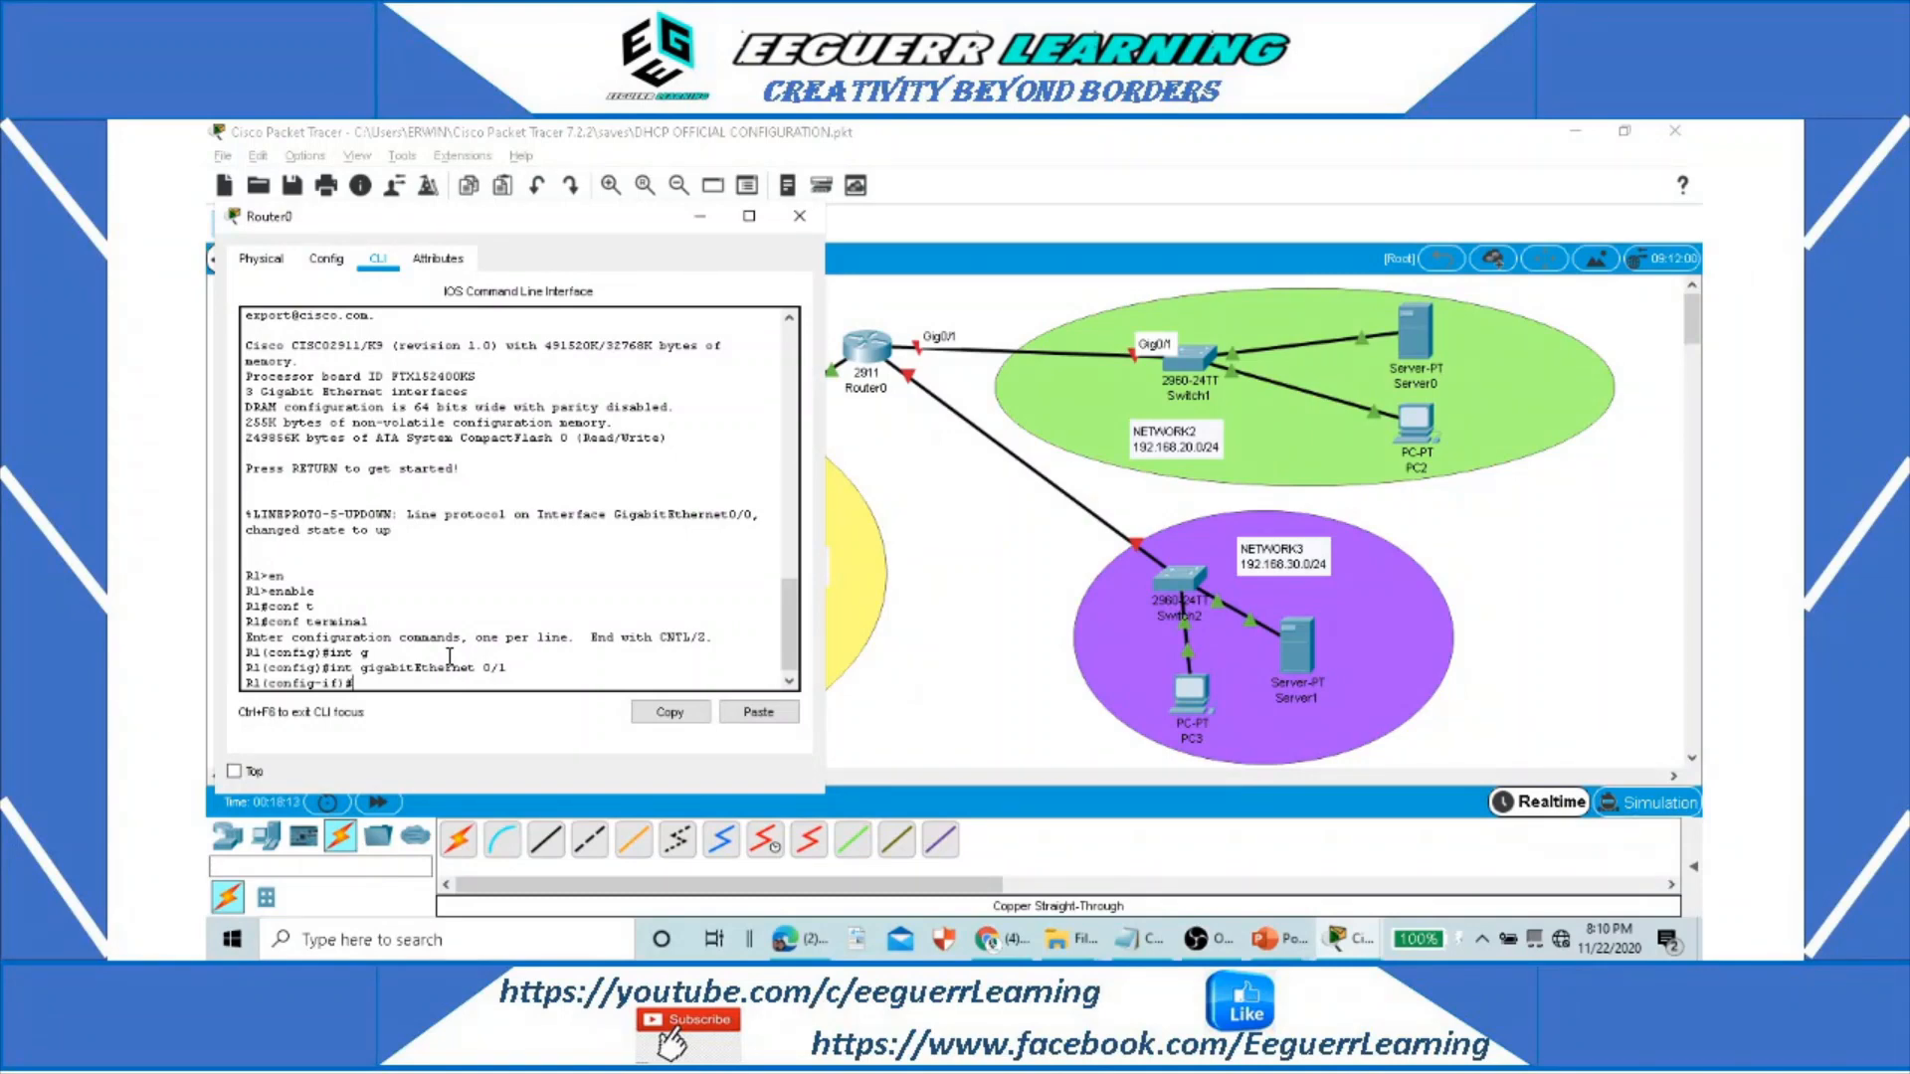
type("ipadd")
key("BackSpace")
key("BackSpace")
key("BackSpace")
type("address ")
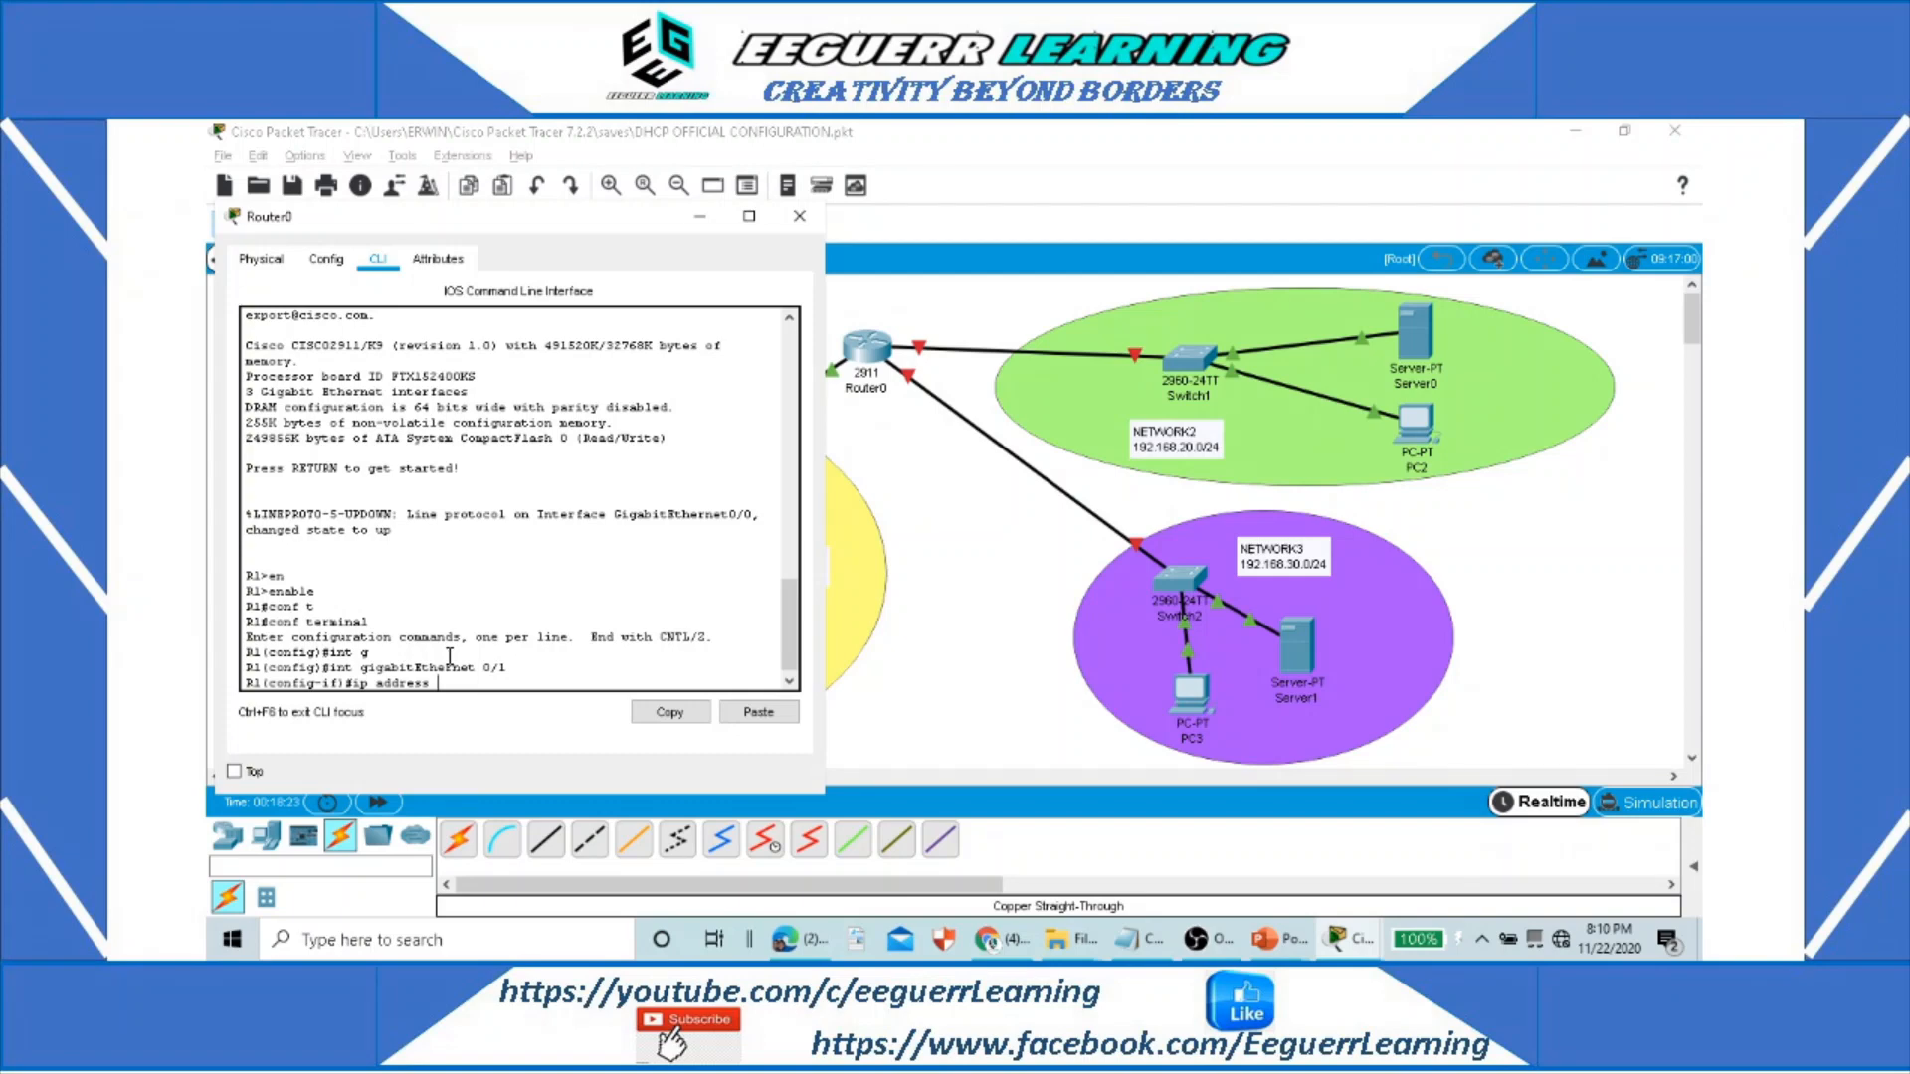
type("12.168.")
type("20.1")
type("255.255.255.0")
key("Return")
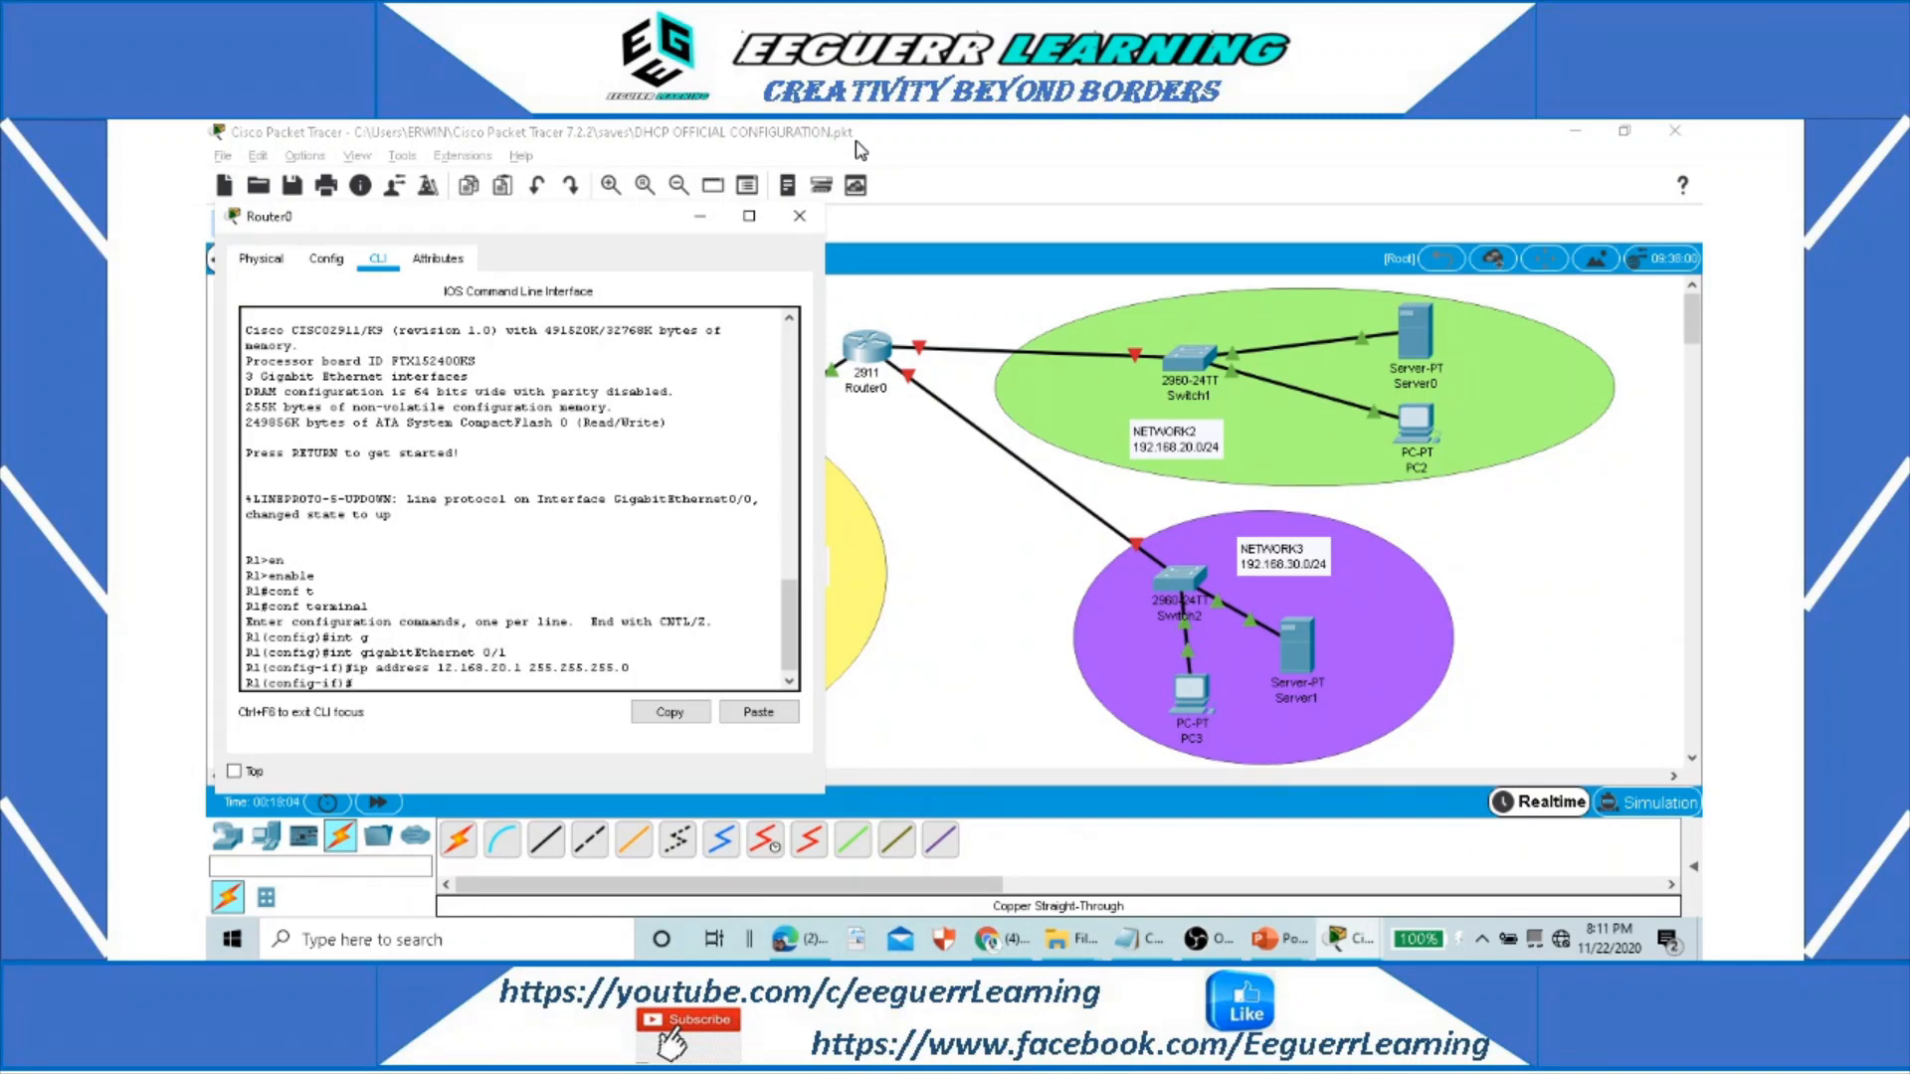
type("no shutdown")
key("Return")
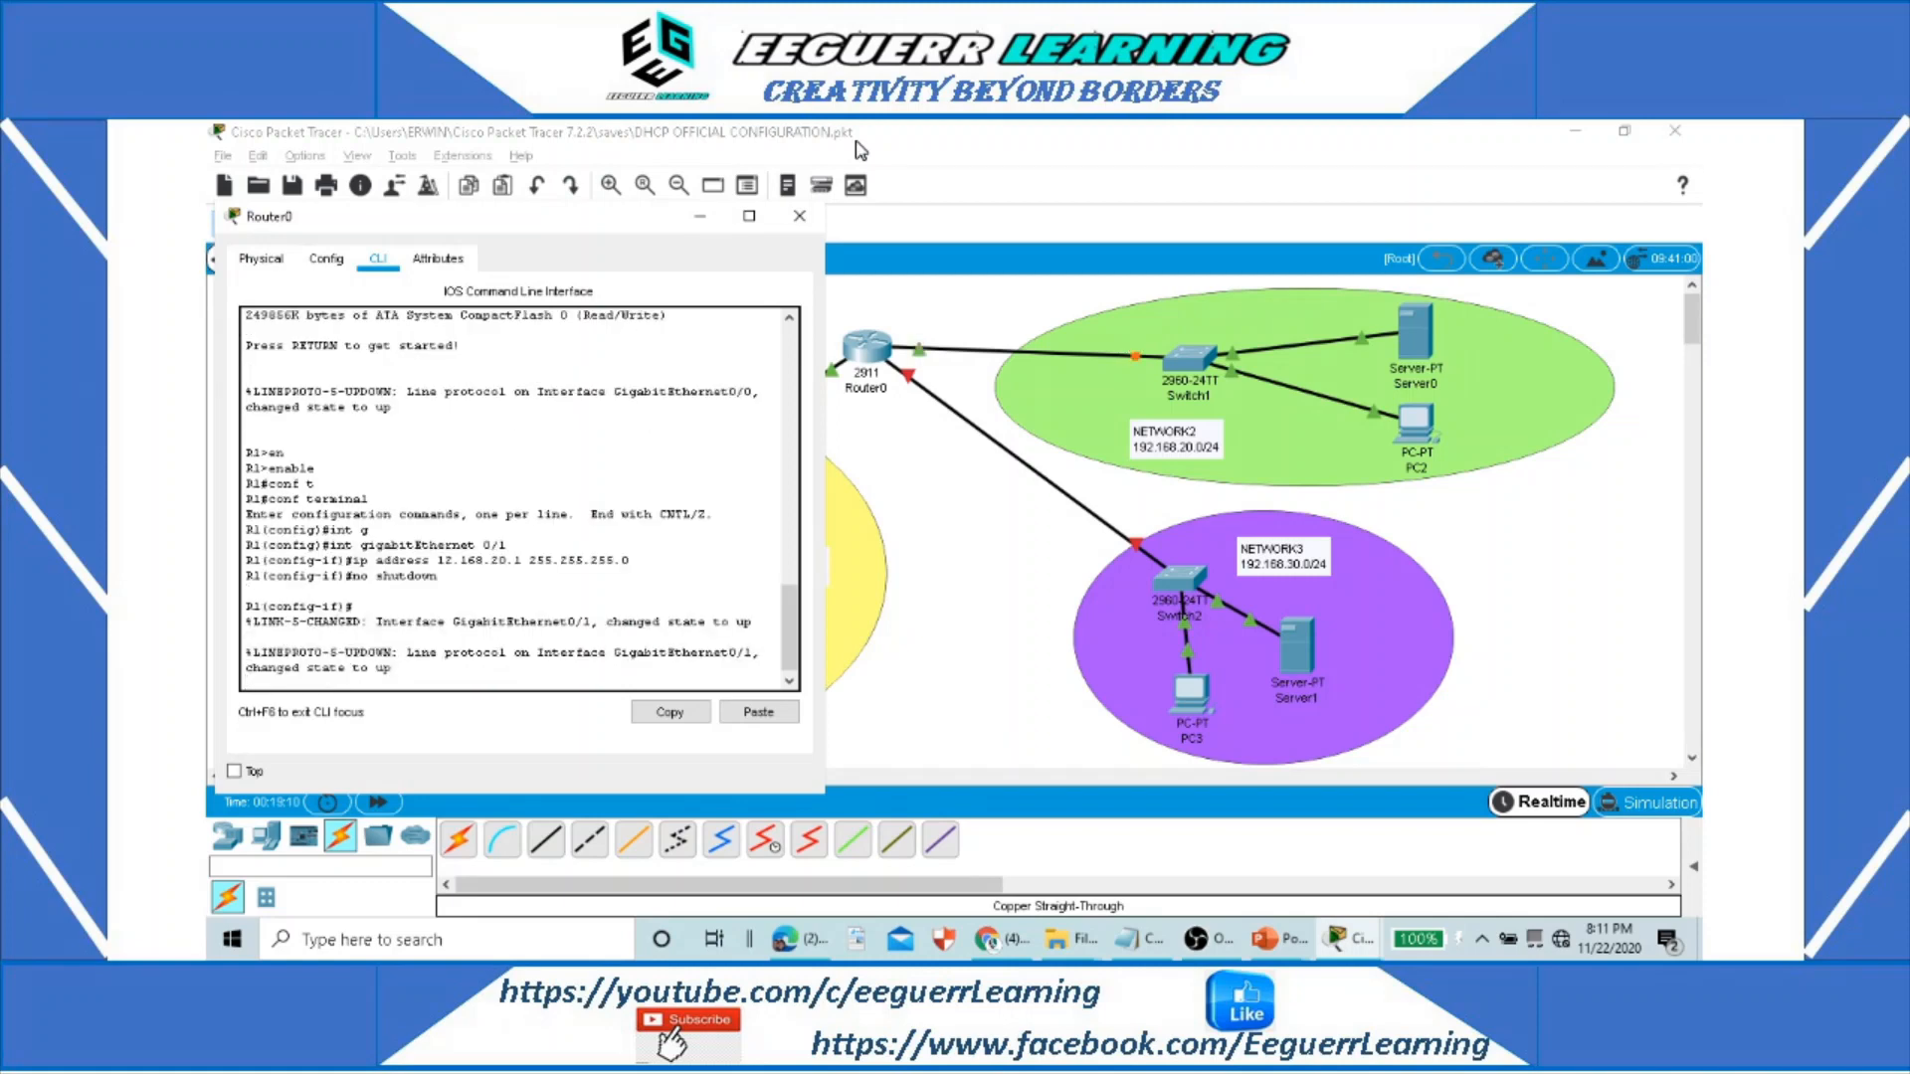
Step: Leave configuration mode and save Router0's GigabitEthernet 0/1 setup by copying running-config to startup-config with the default destination filename
key("Return")
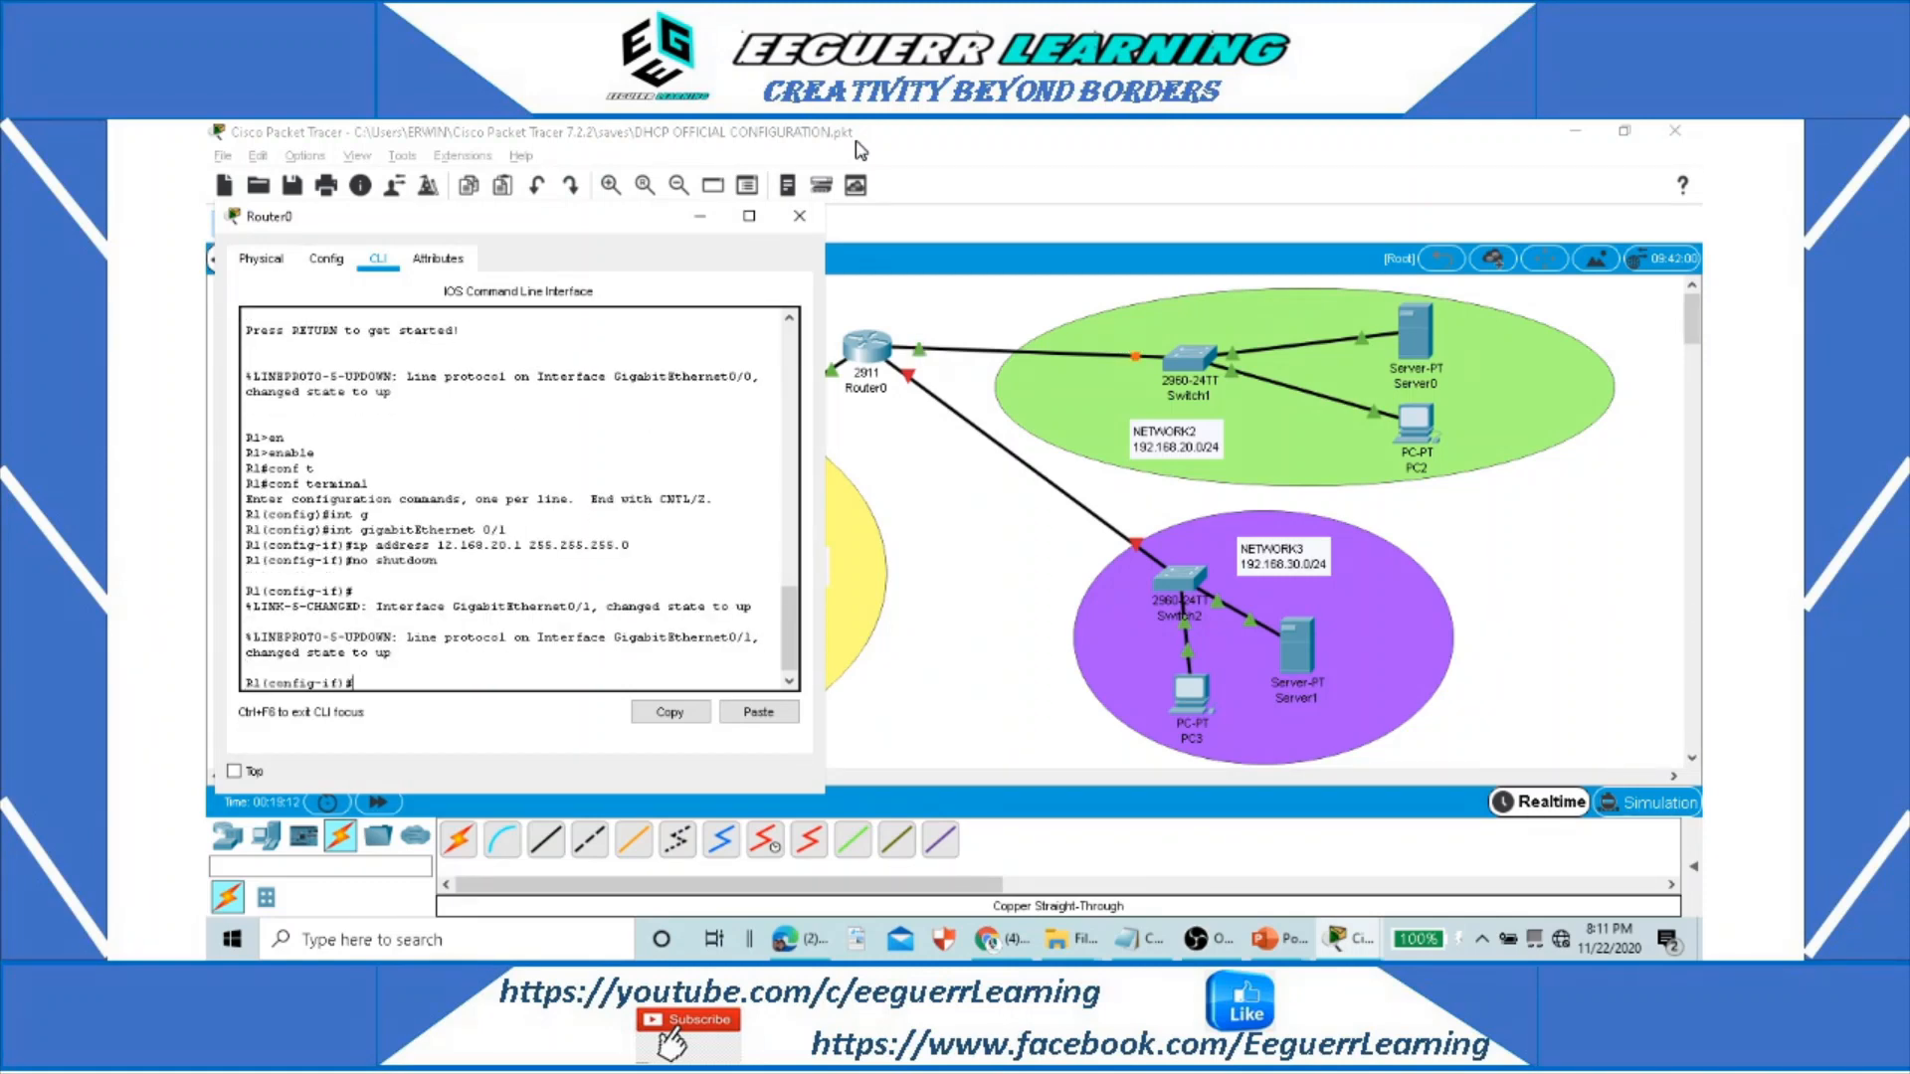
type("exit")
key("Return")
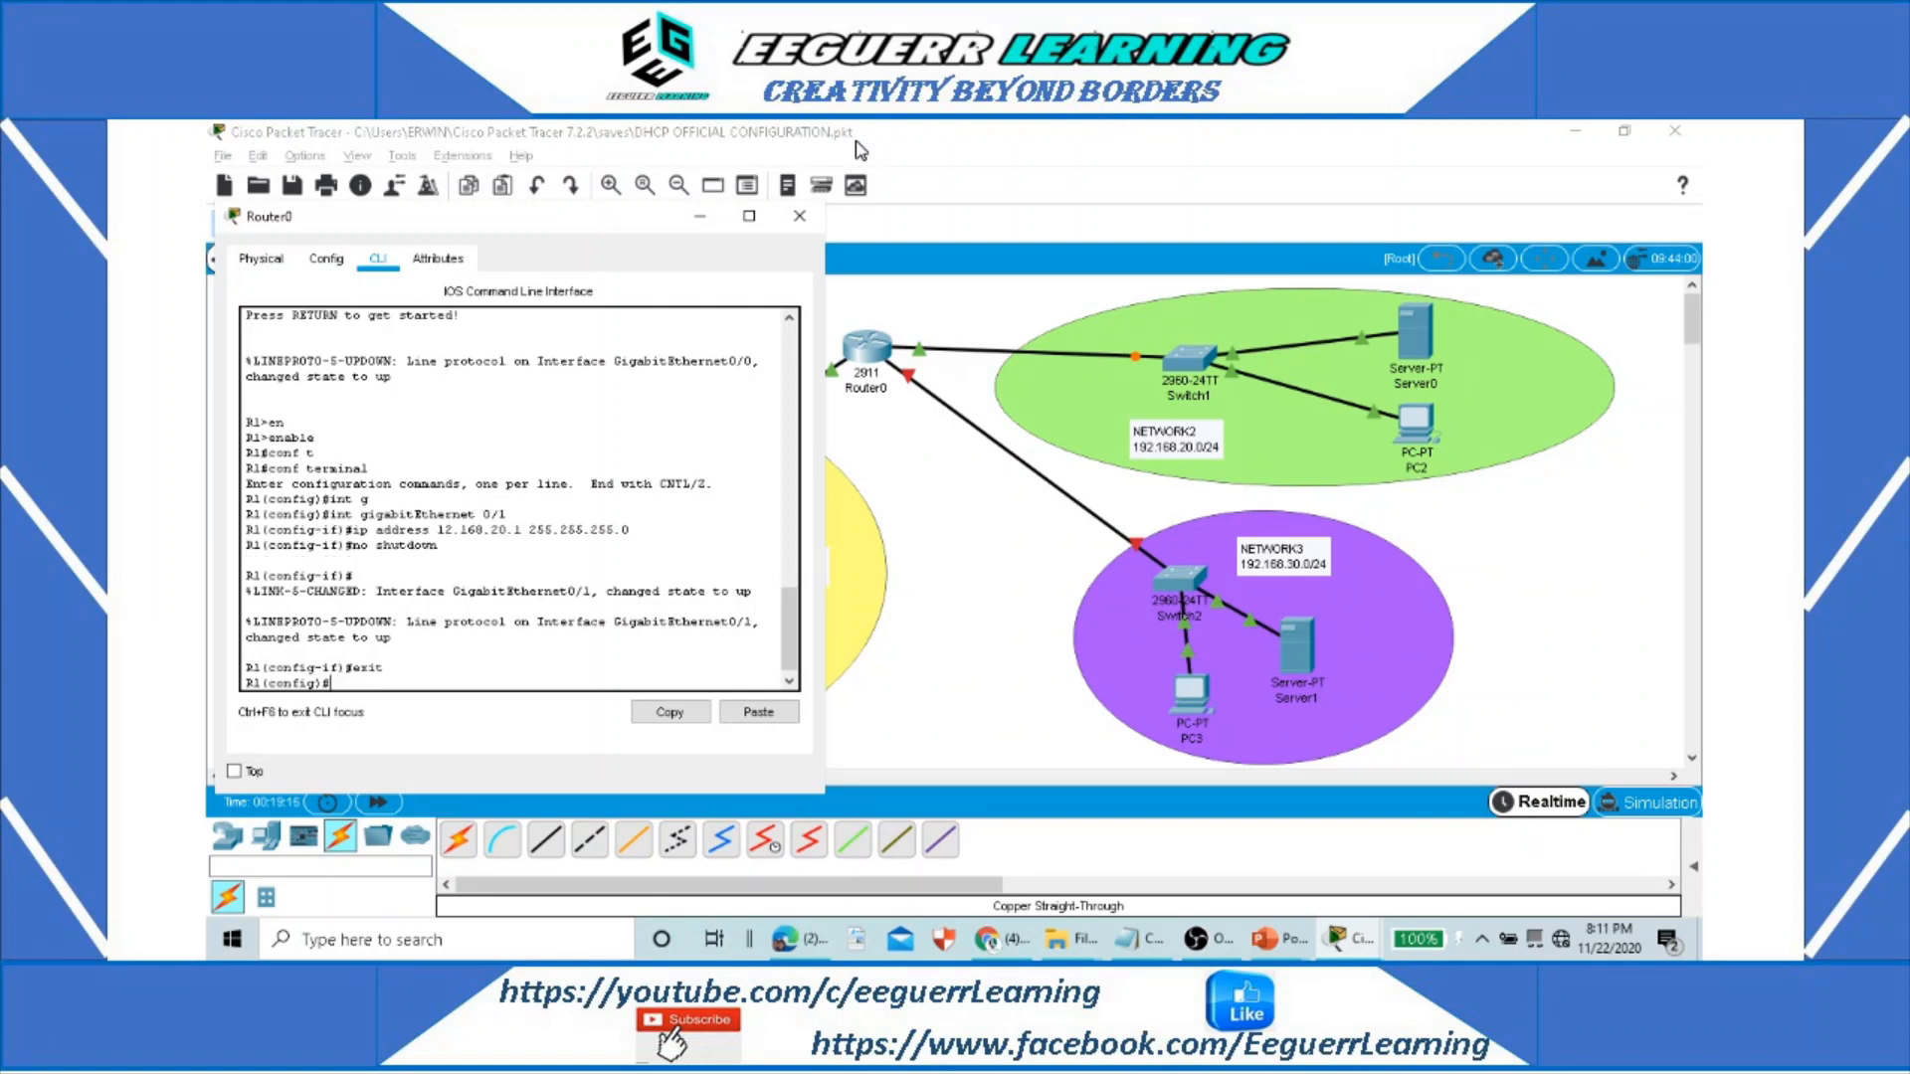
key("ctrl+z")
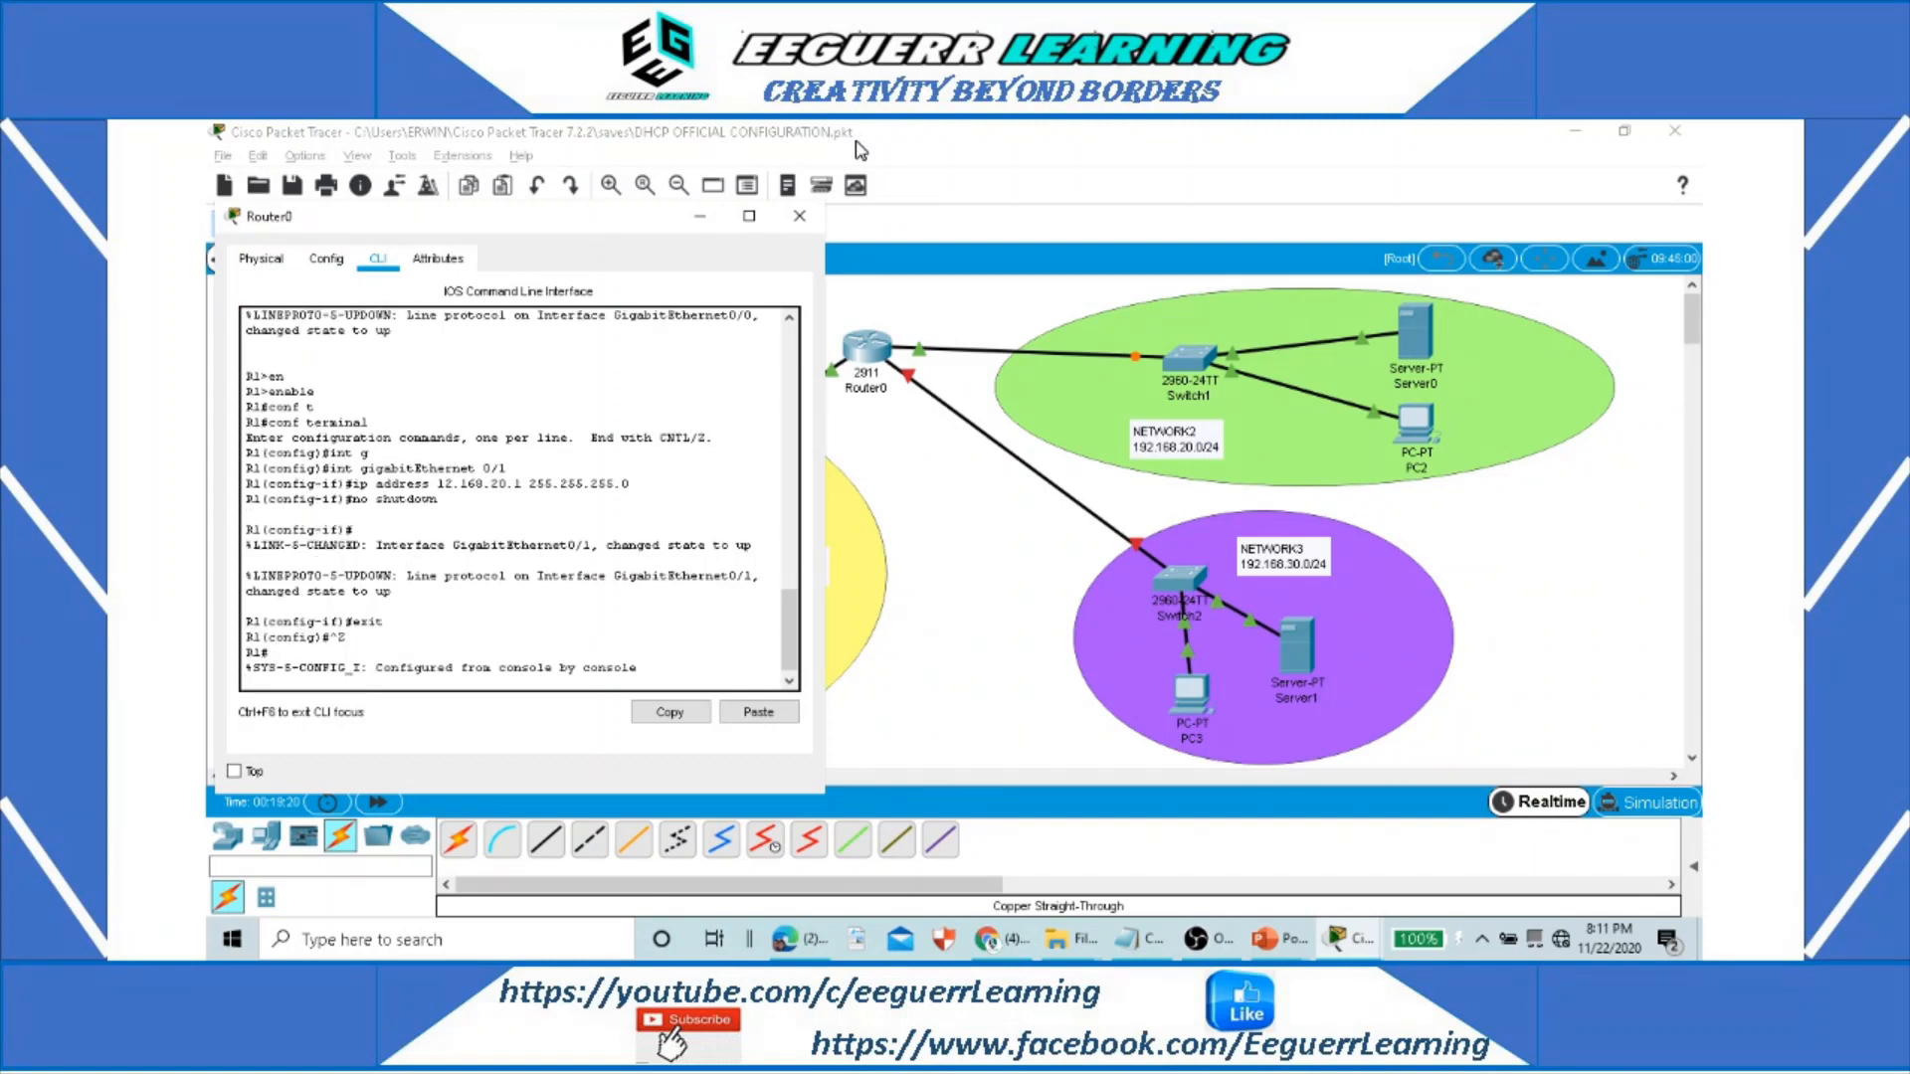
key("Return")
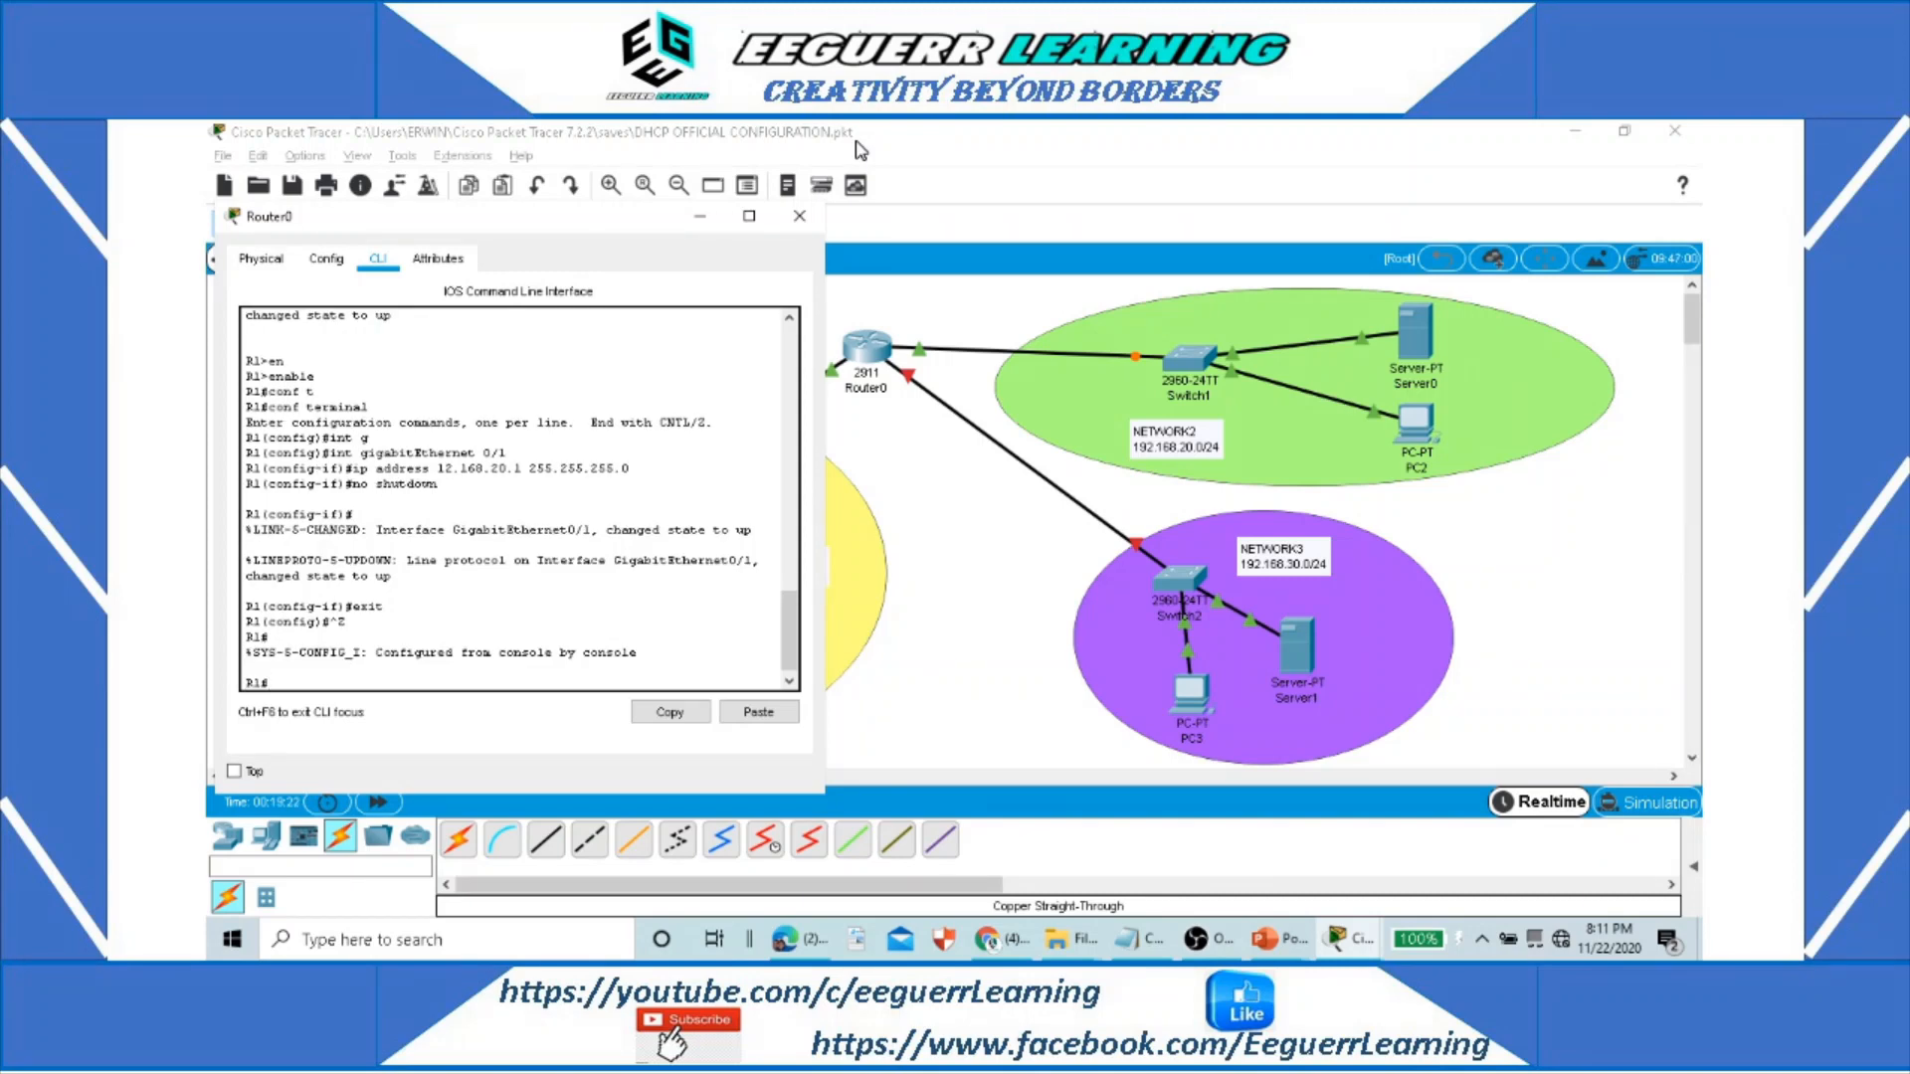
type("copy run")
key("Tab")
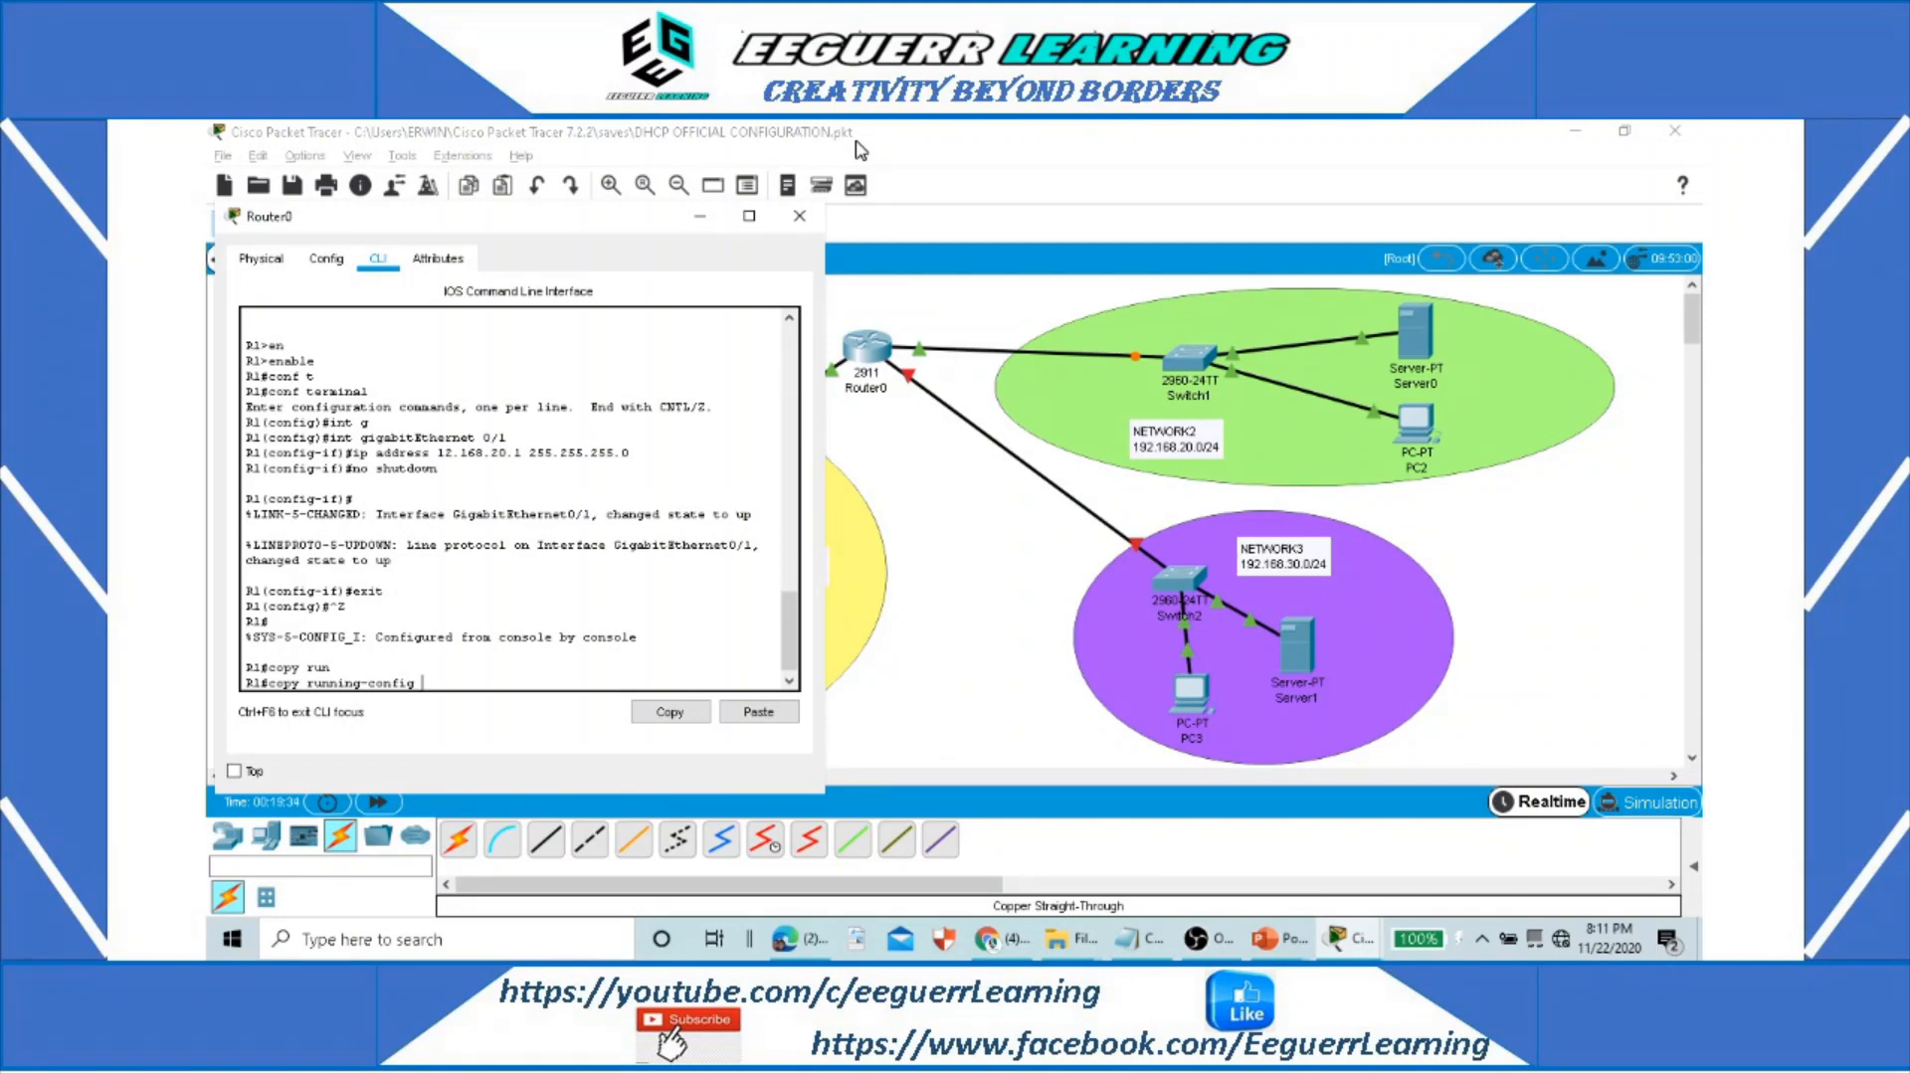
type("sta")
key("Tab")
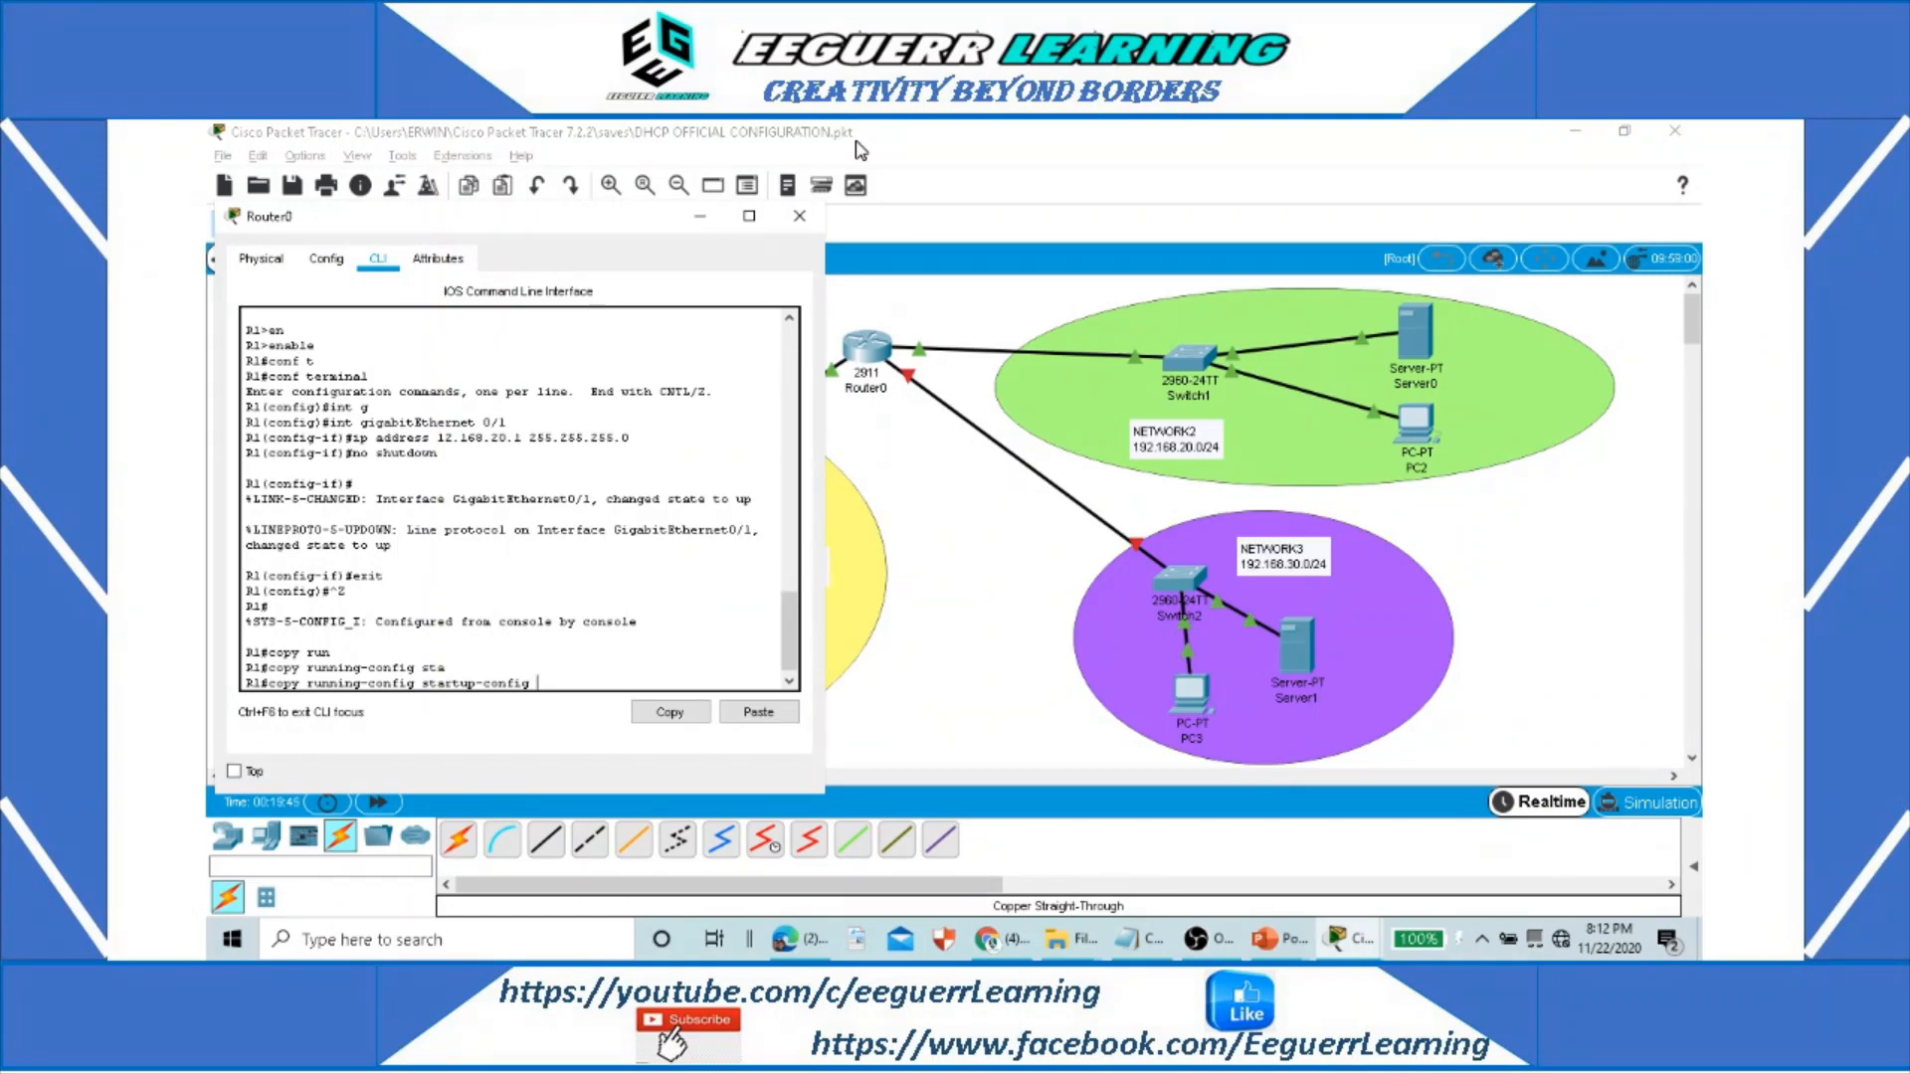
key("Return")
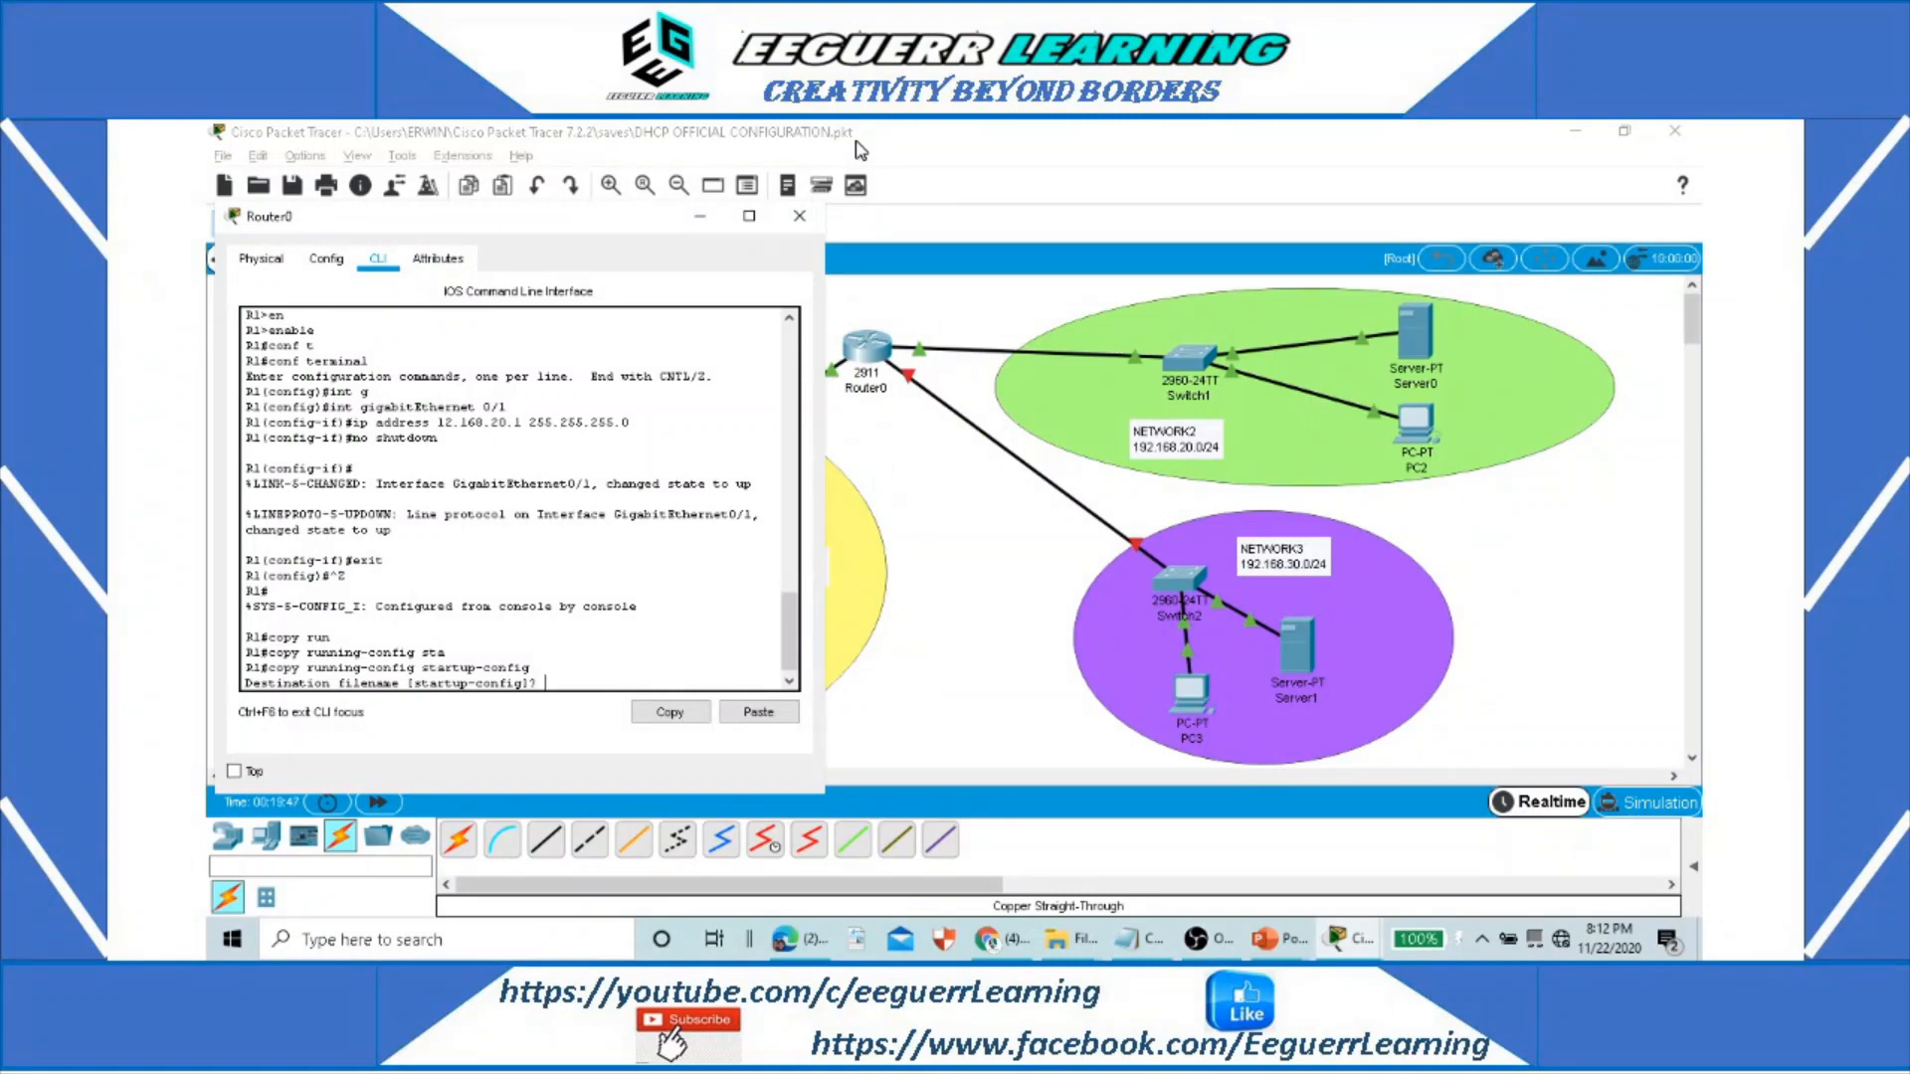
key("Return")
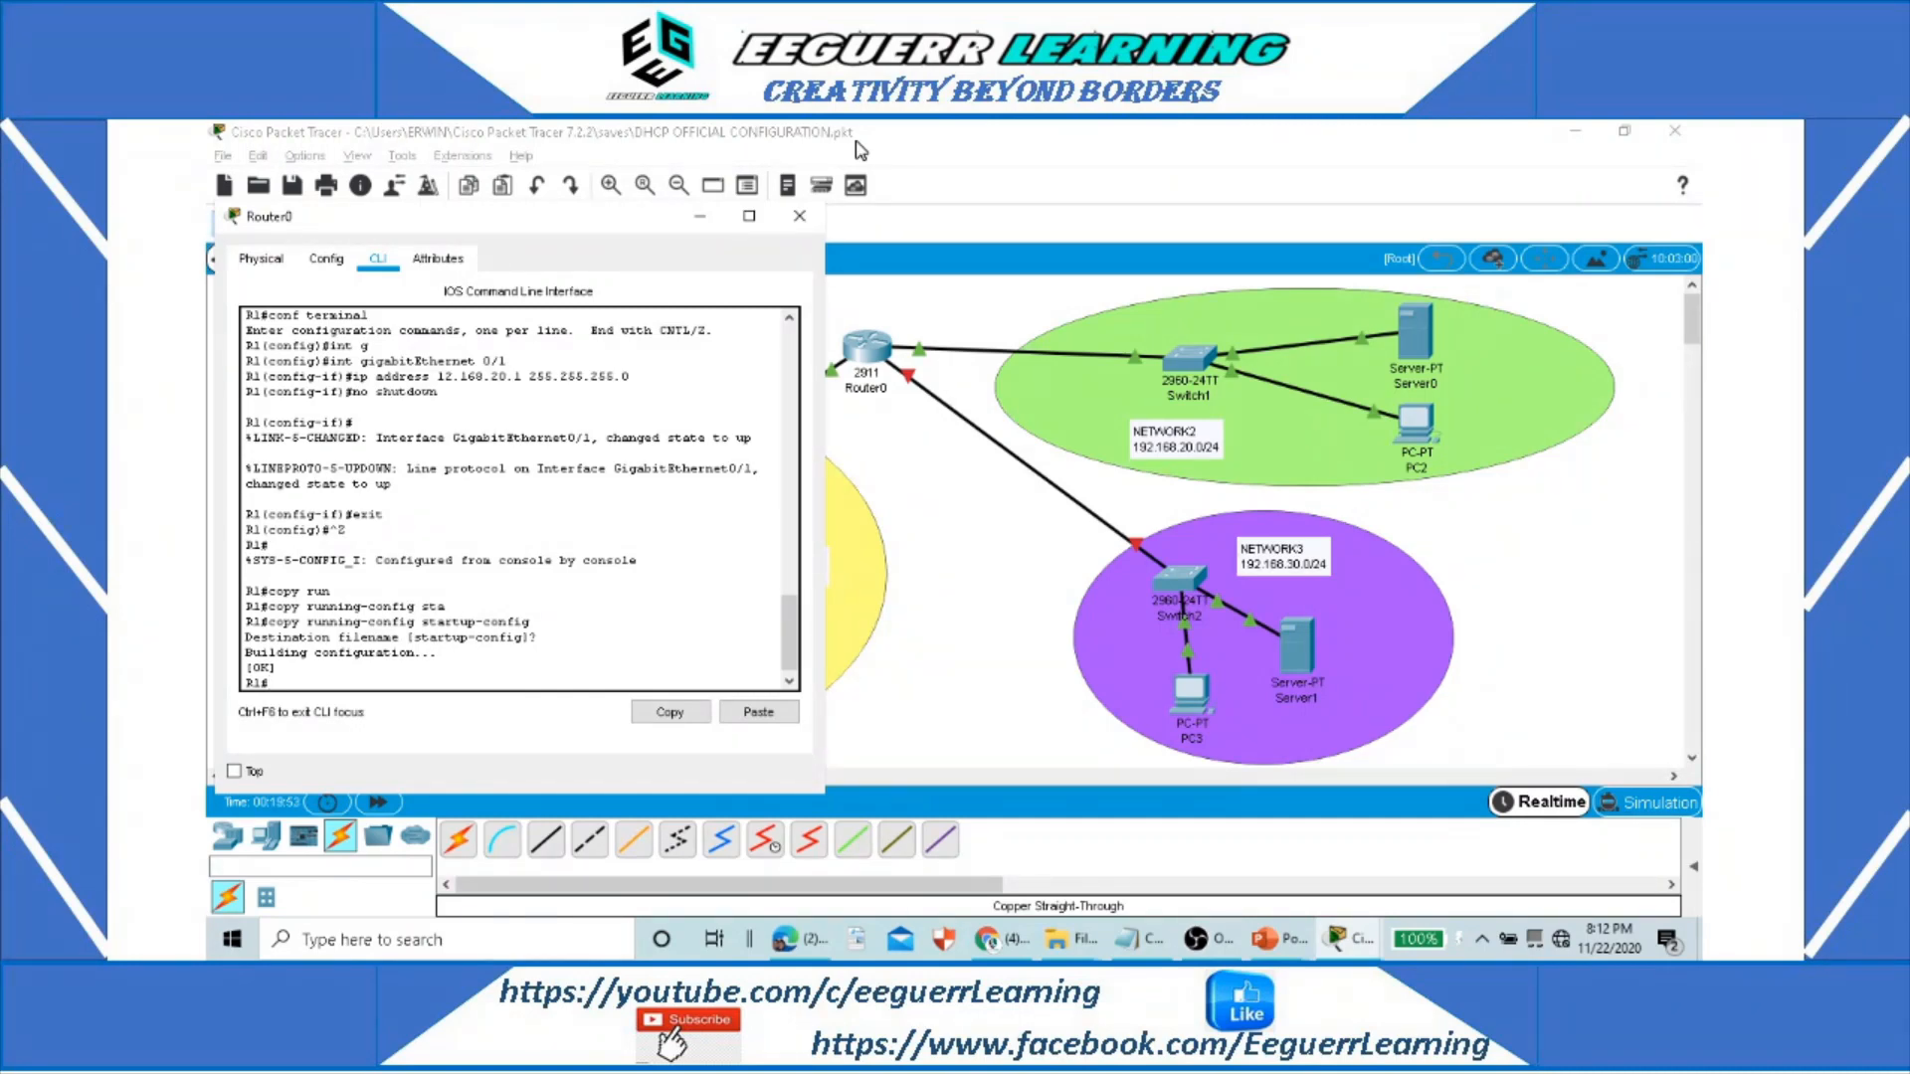
Step: Return to Router0's command line and enter global configuration mode with enable and conf terminal
left_click(995, 460)
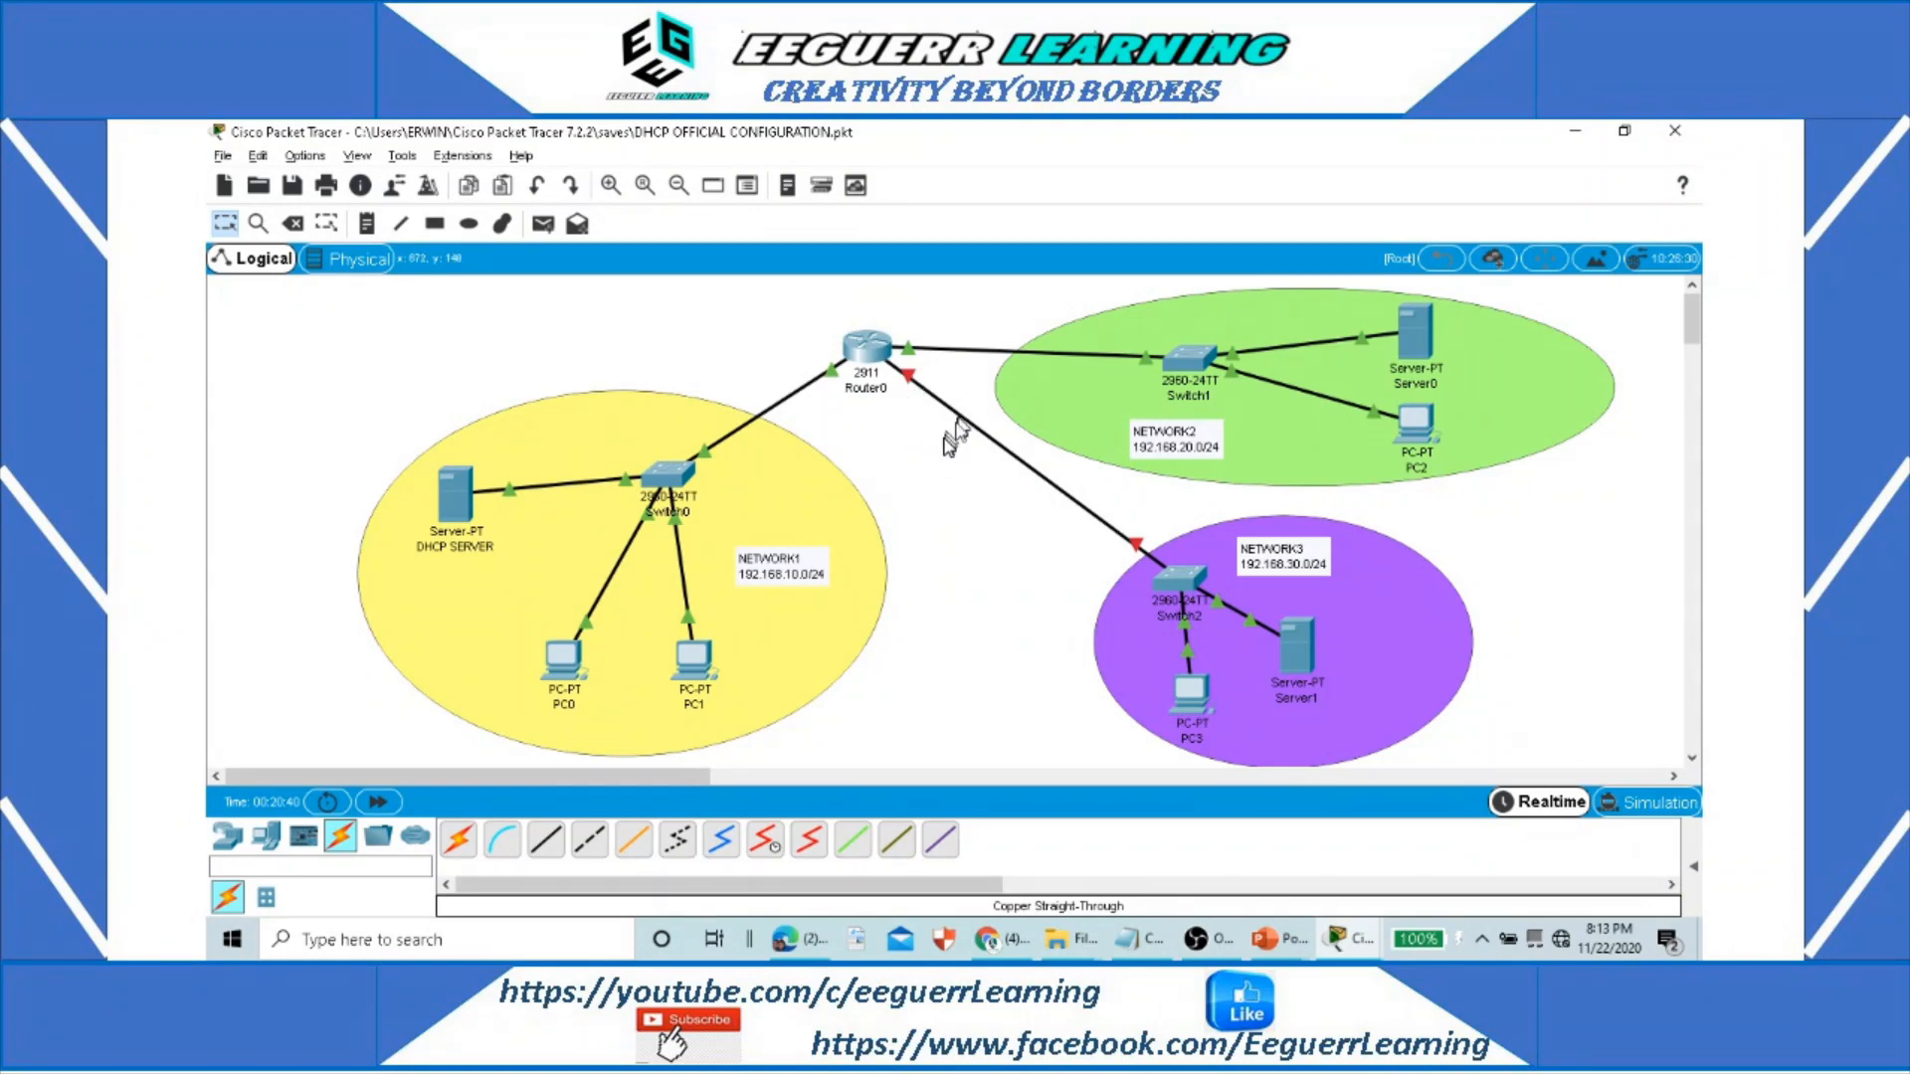
key("alt+Tab")
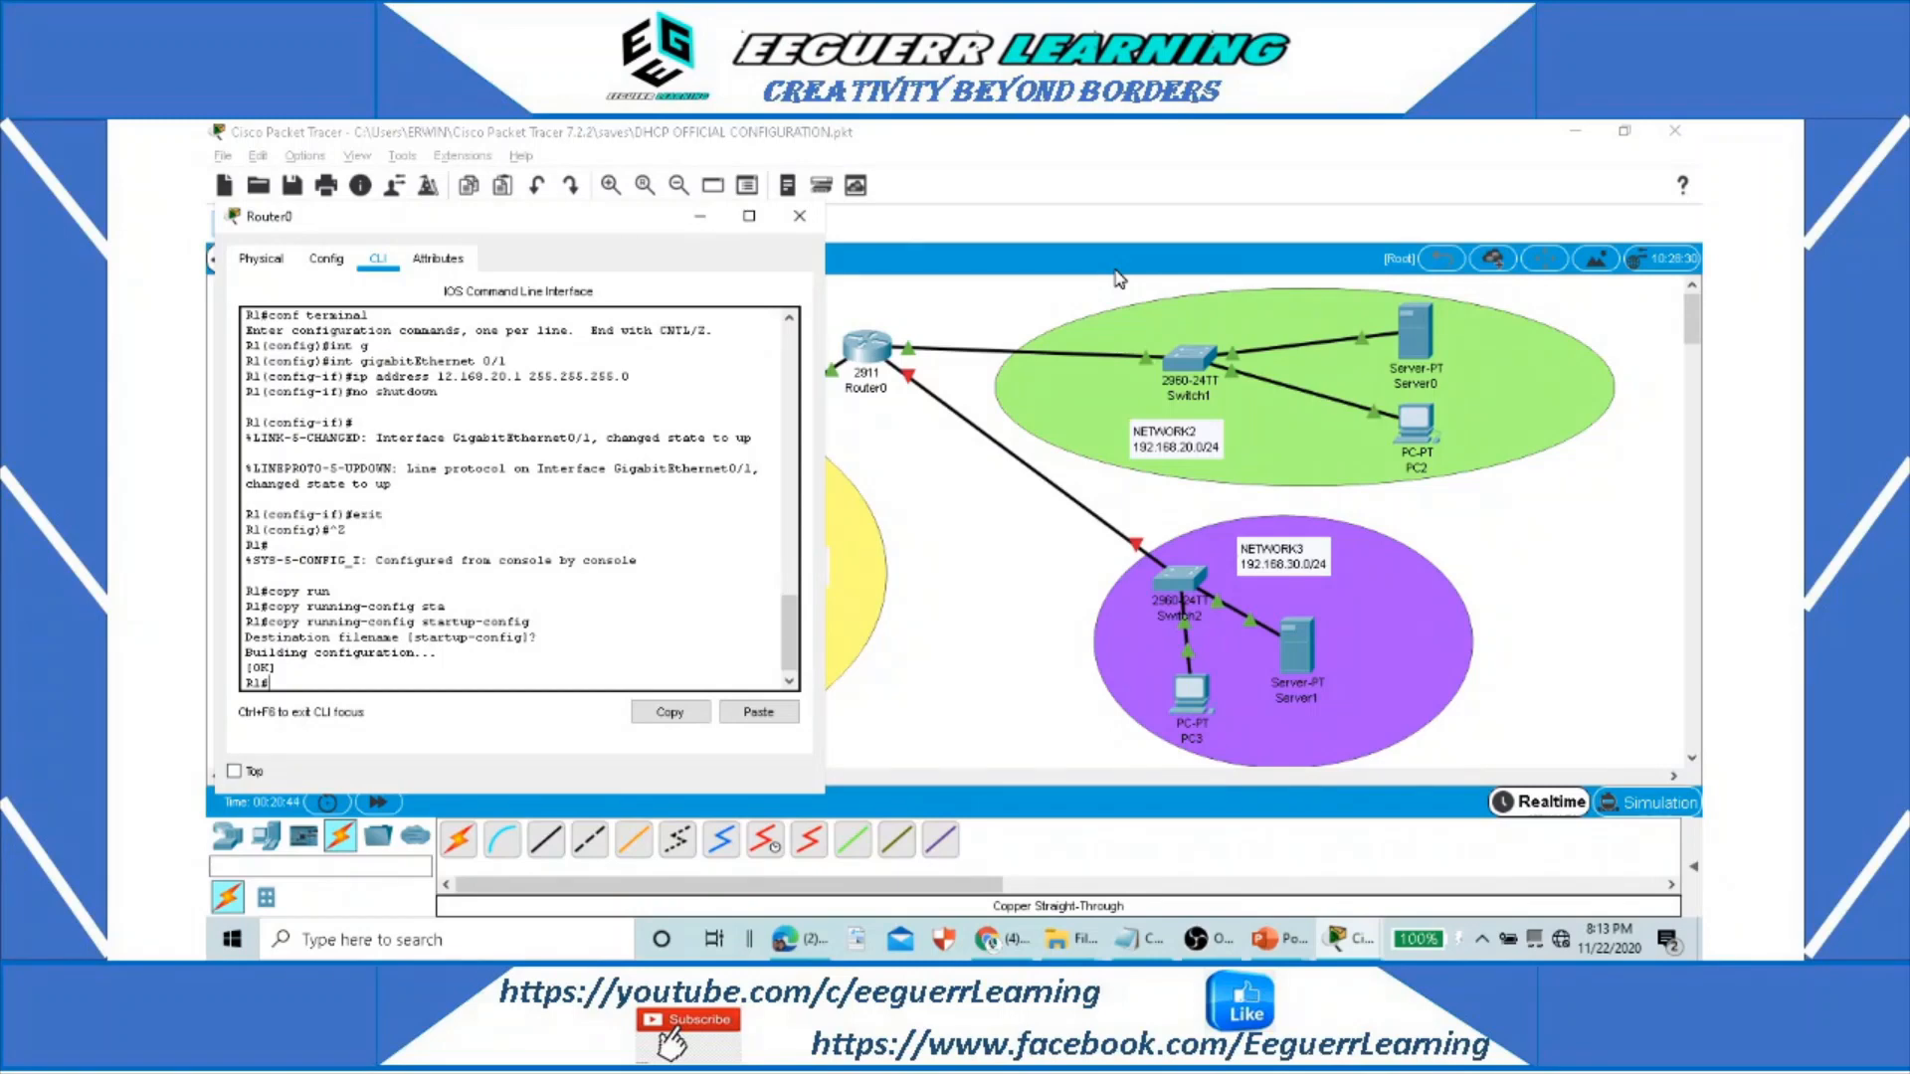
type("enable")
key("Return")
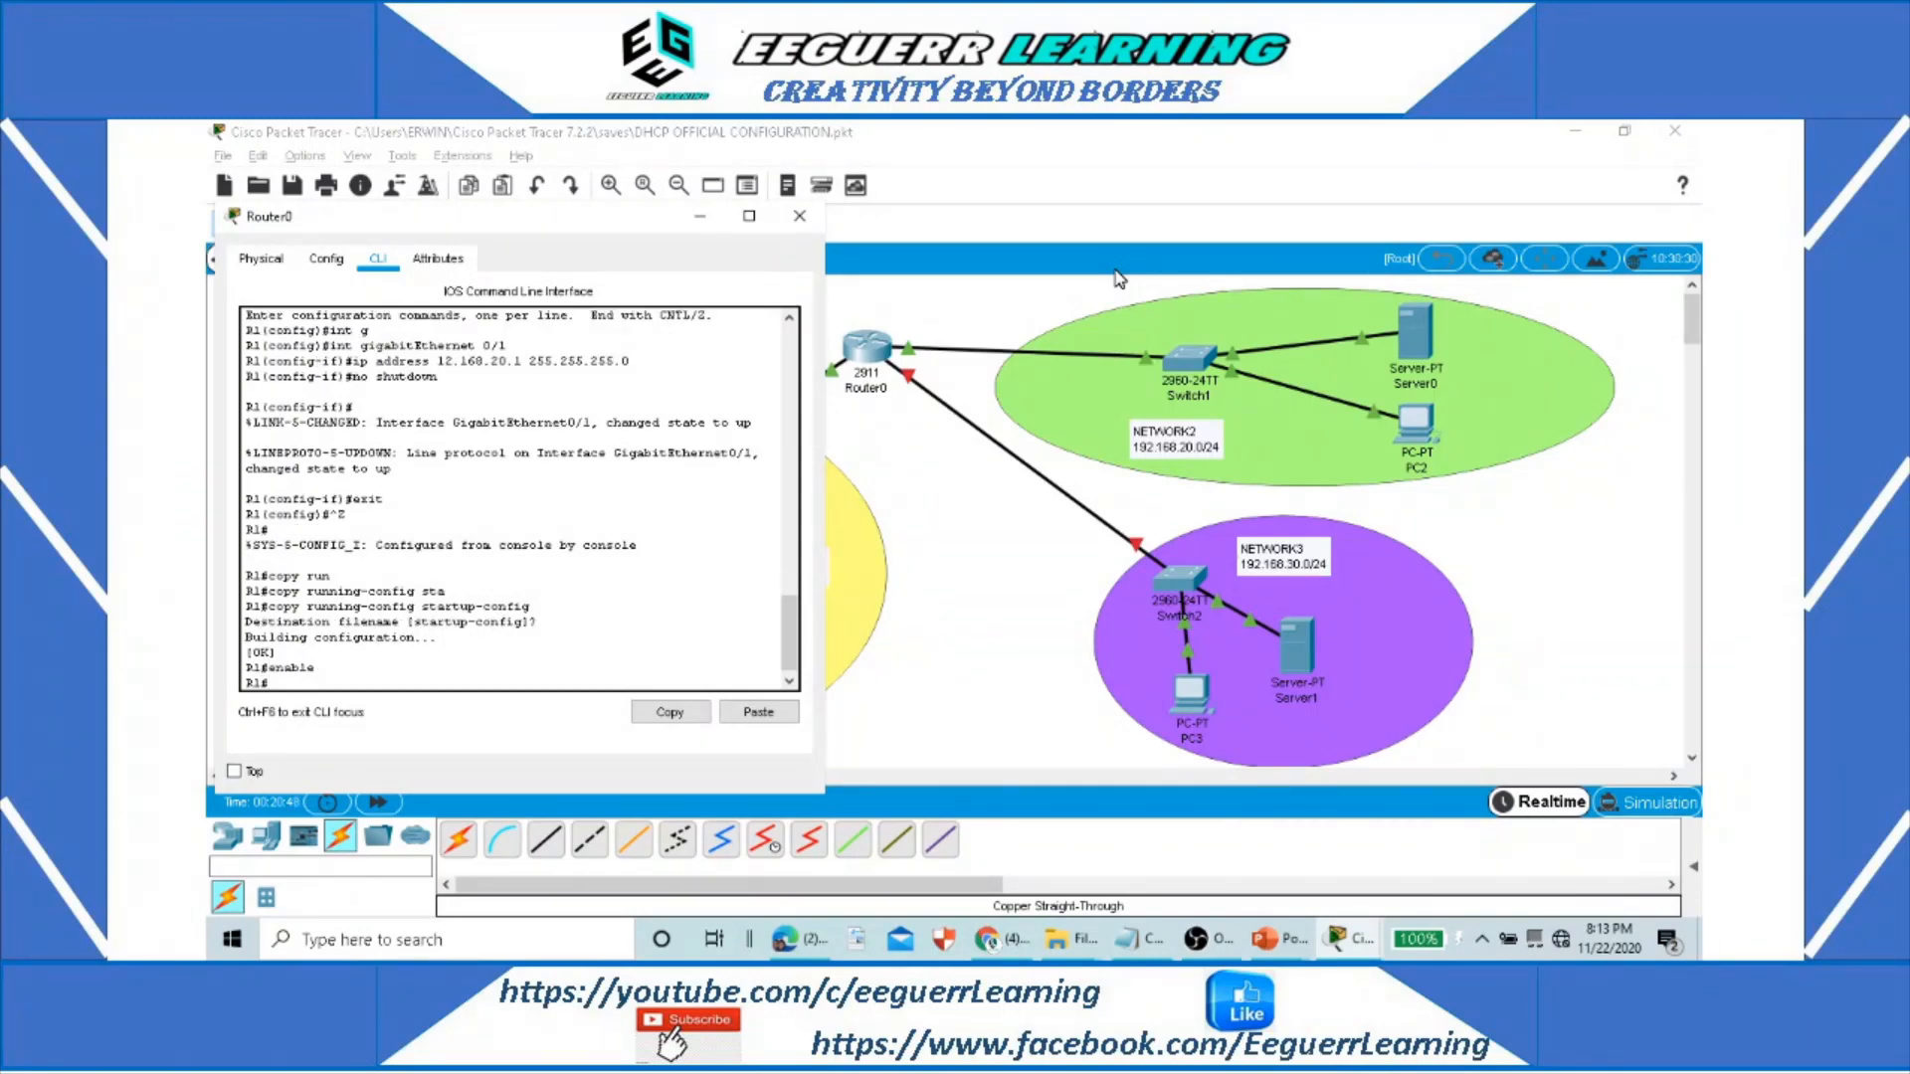
type("conf t")
key("Tab")
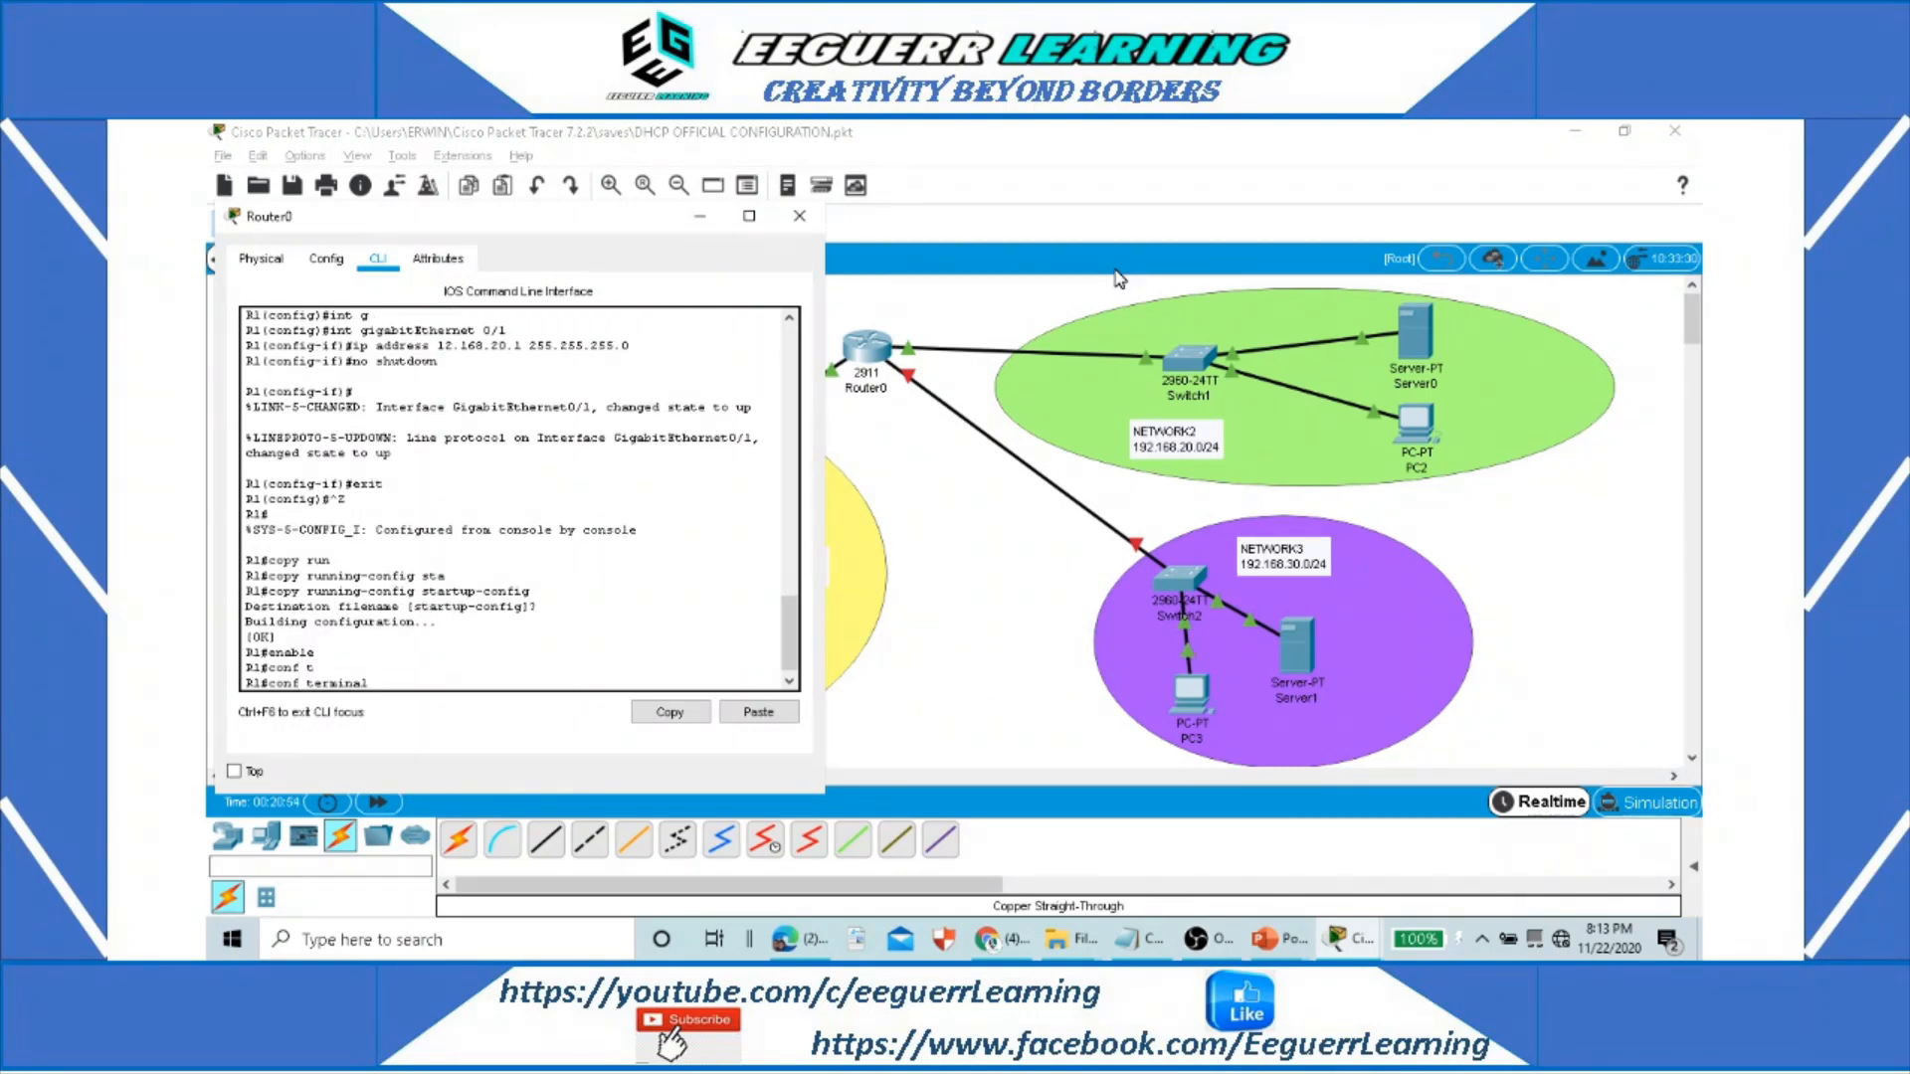
key("Return")
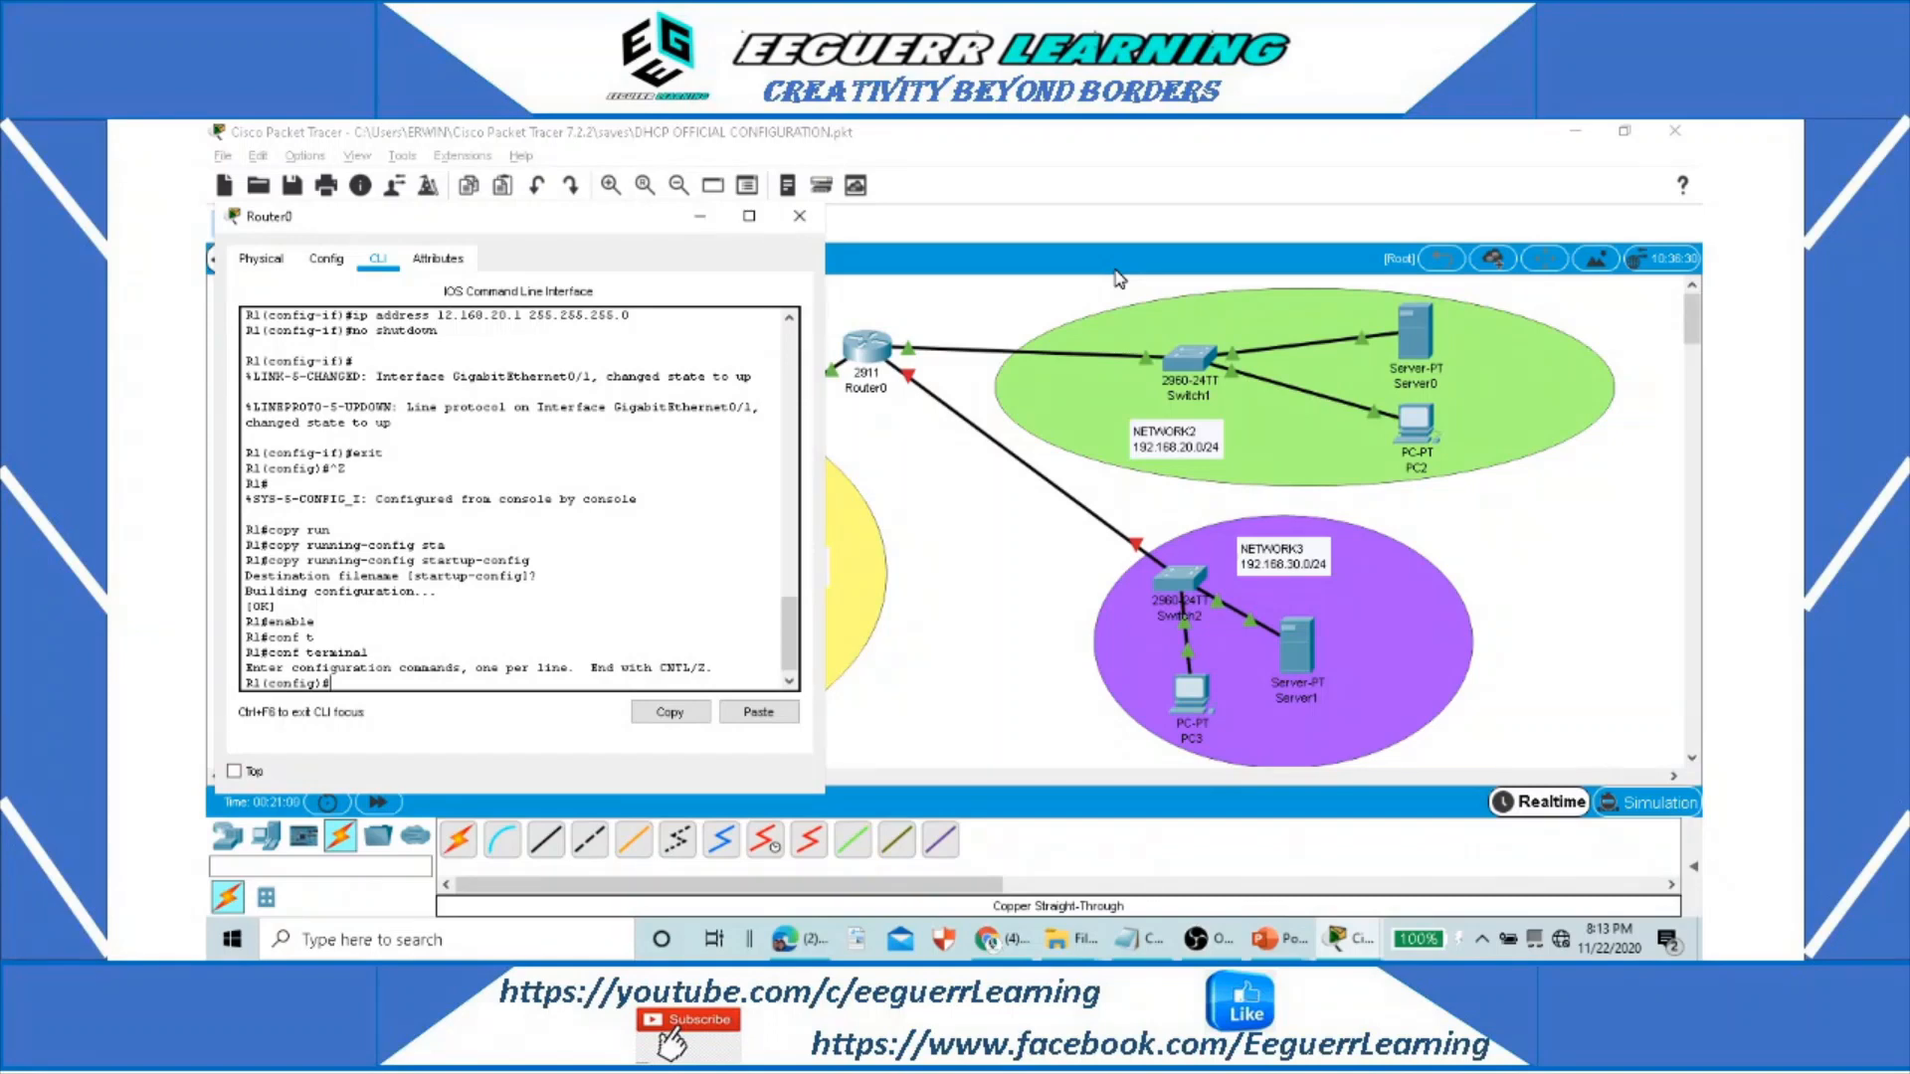
Step: Assign Router0's GigabitEthernet 0/2 the IP address 192.168.30.1 with mask 255.255.255.0 and enable the interface with no shutdown
type("inter g")
key("Tab")
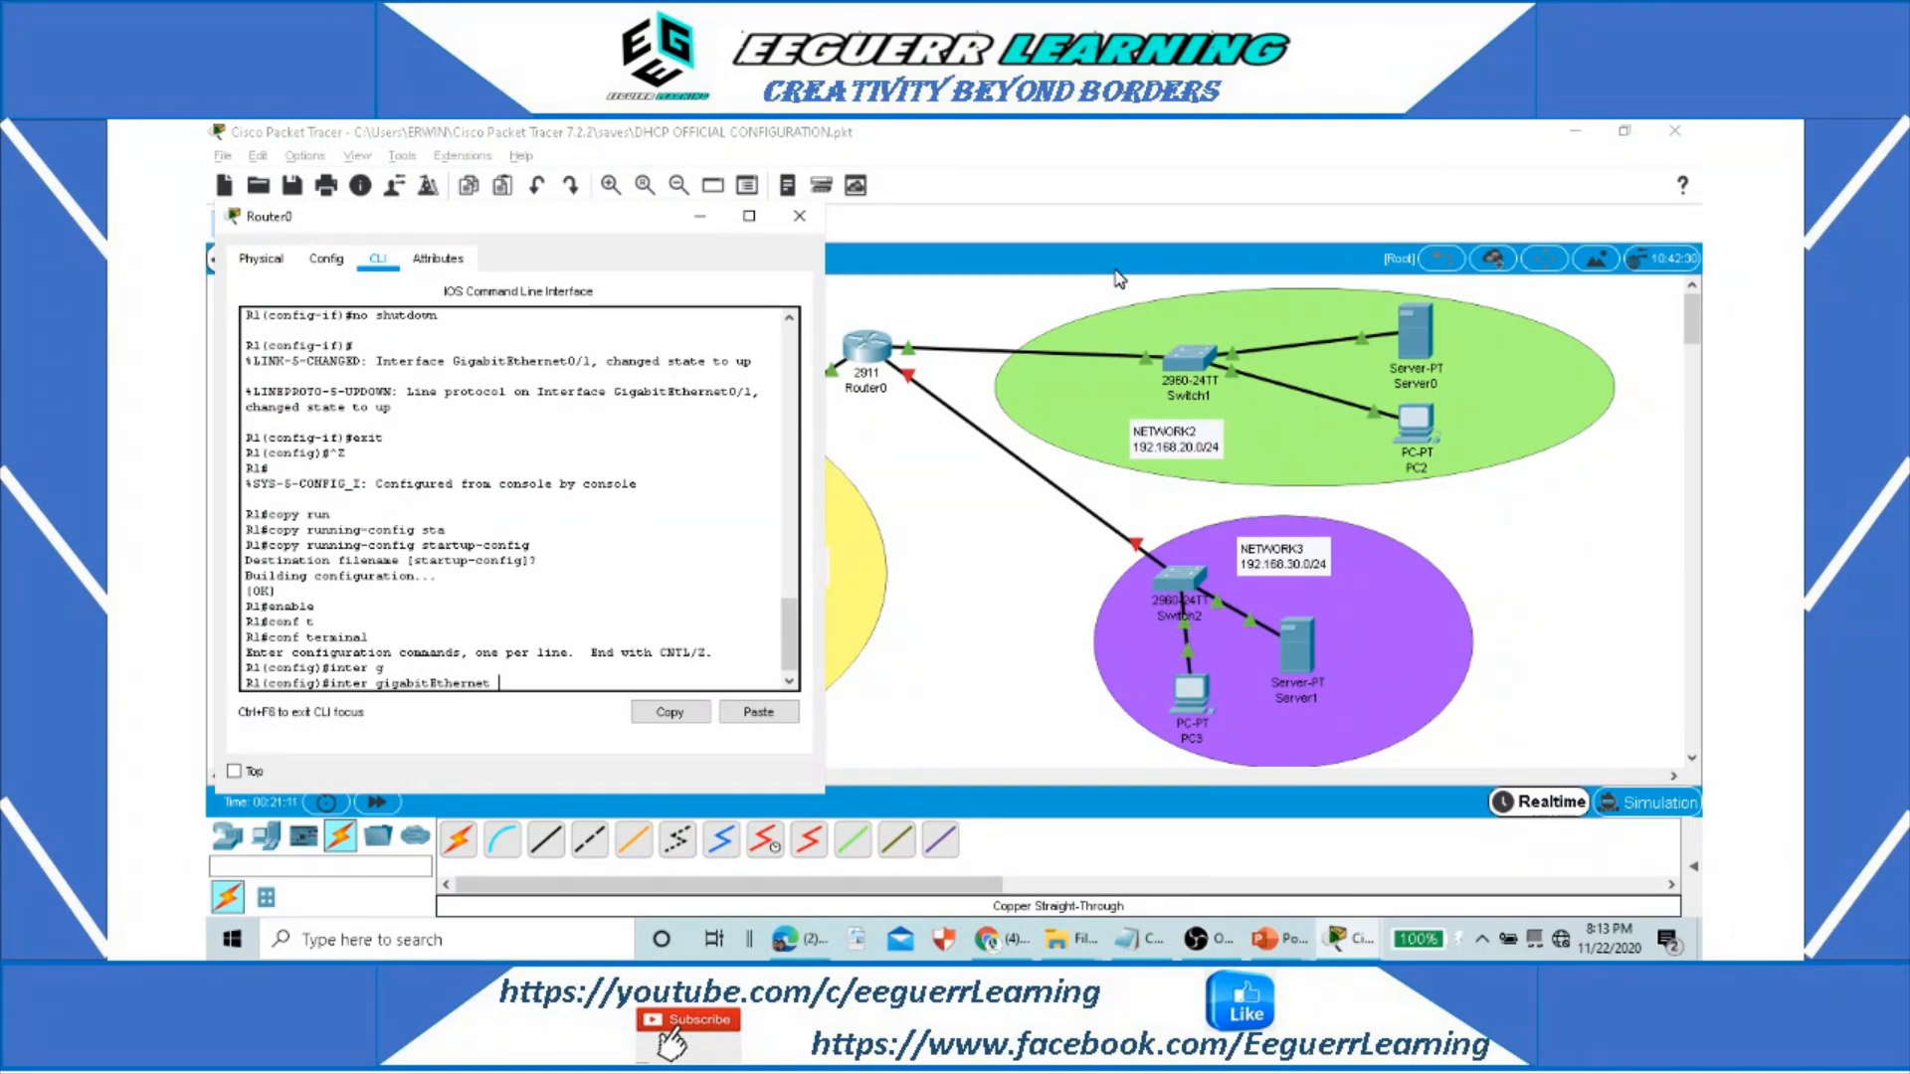
left_click(920, 398)
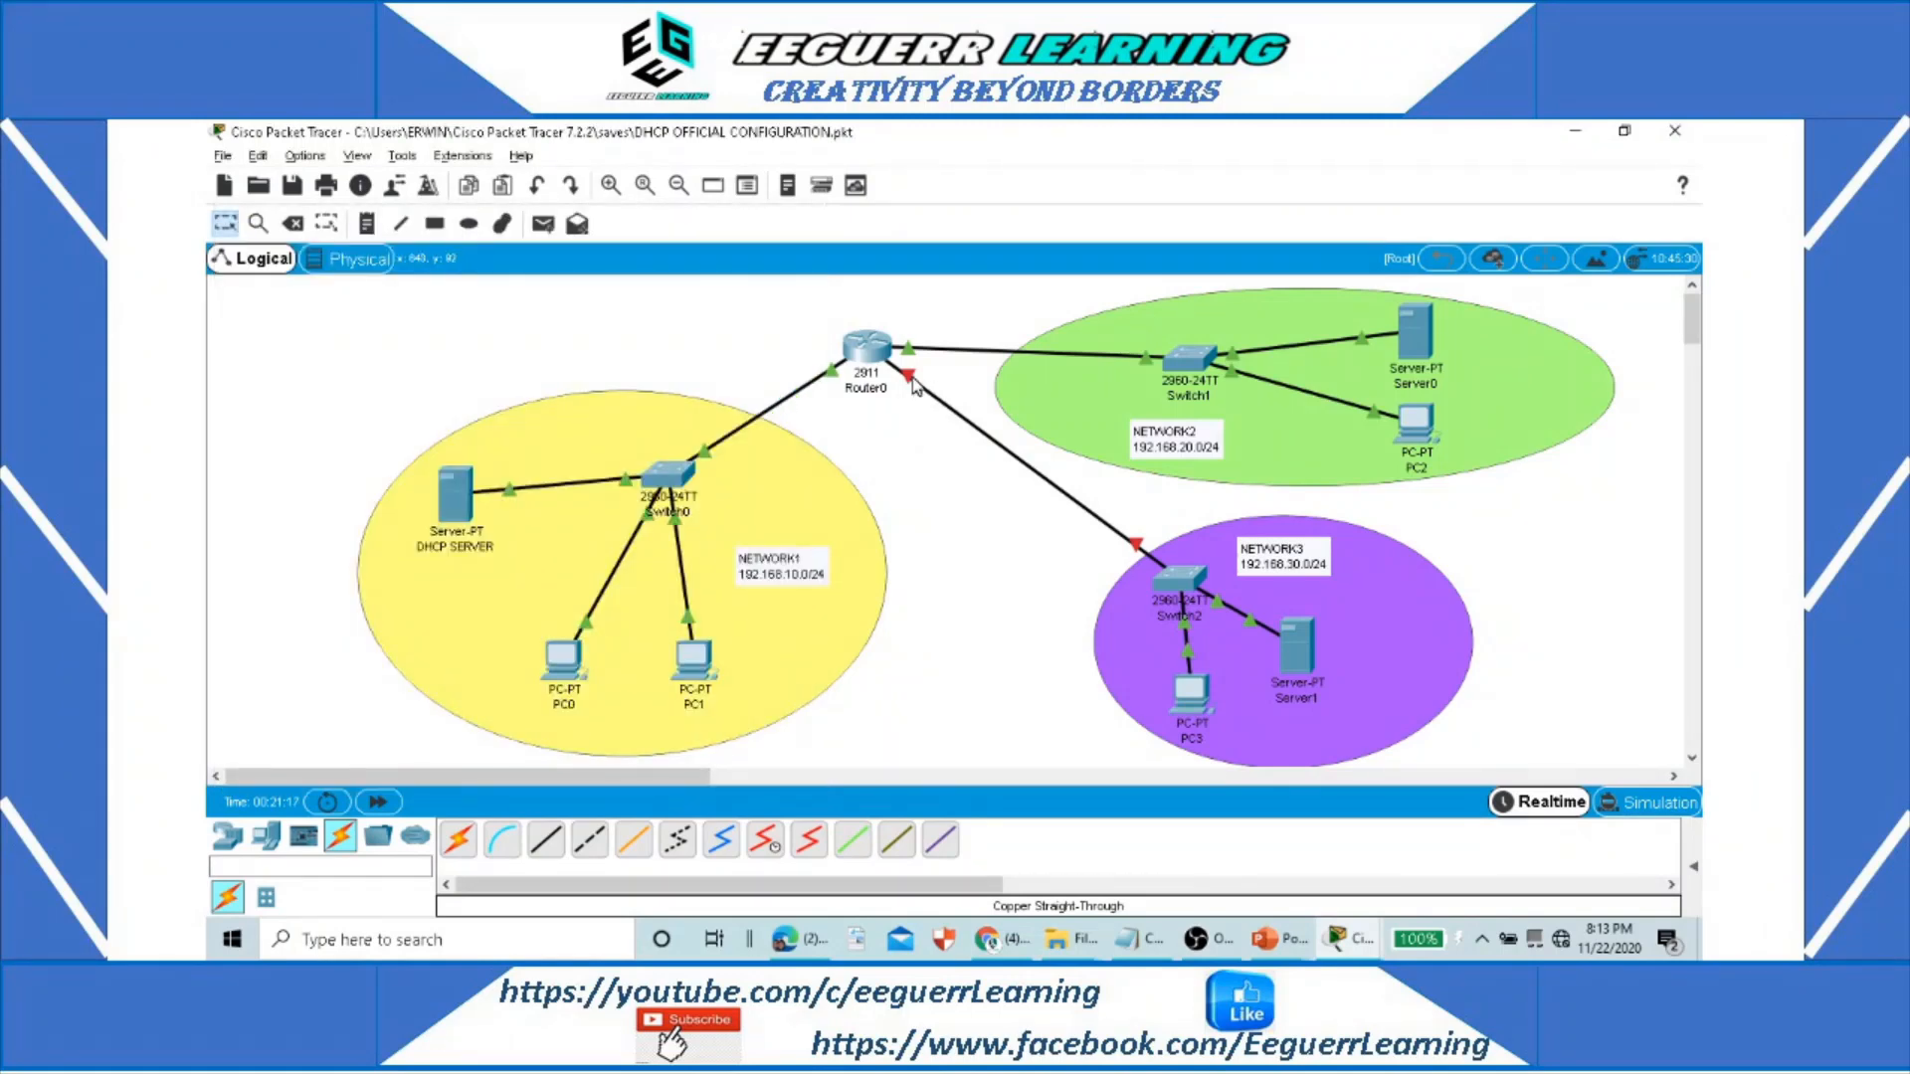
mouse_move(916, 386)
key("alt+Tab")
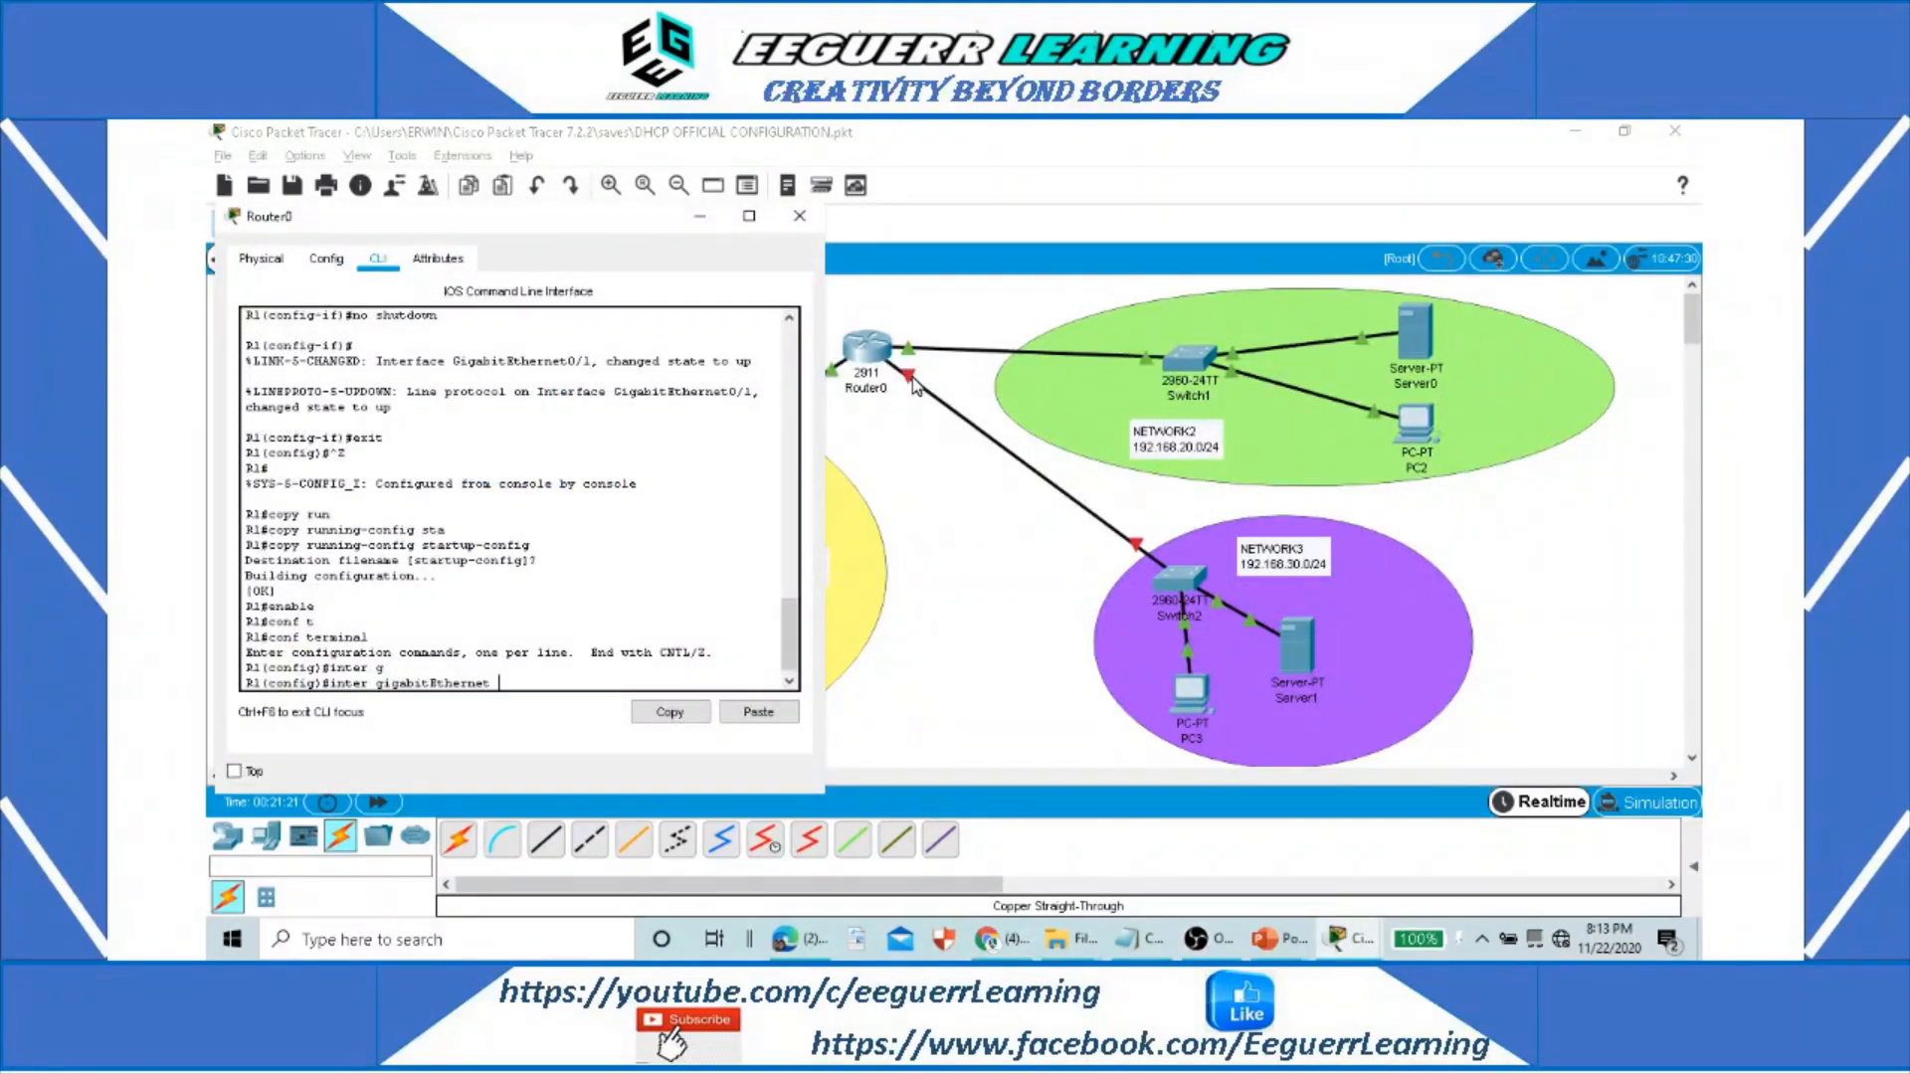
type("0/2")
key("Return")
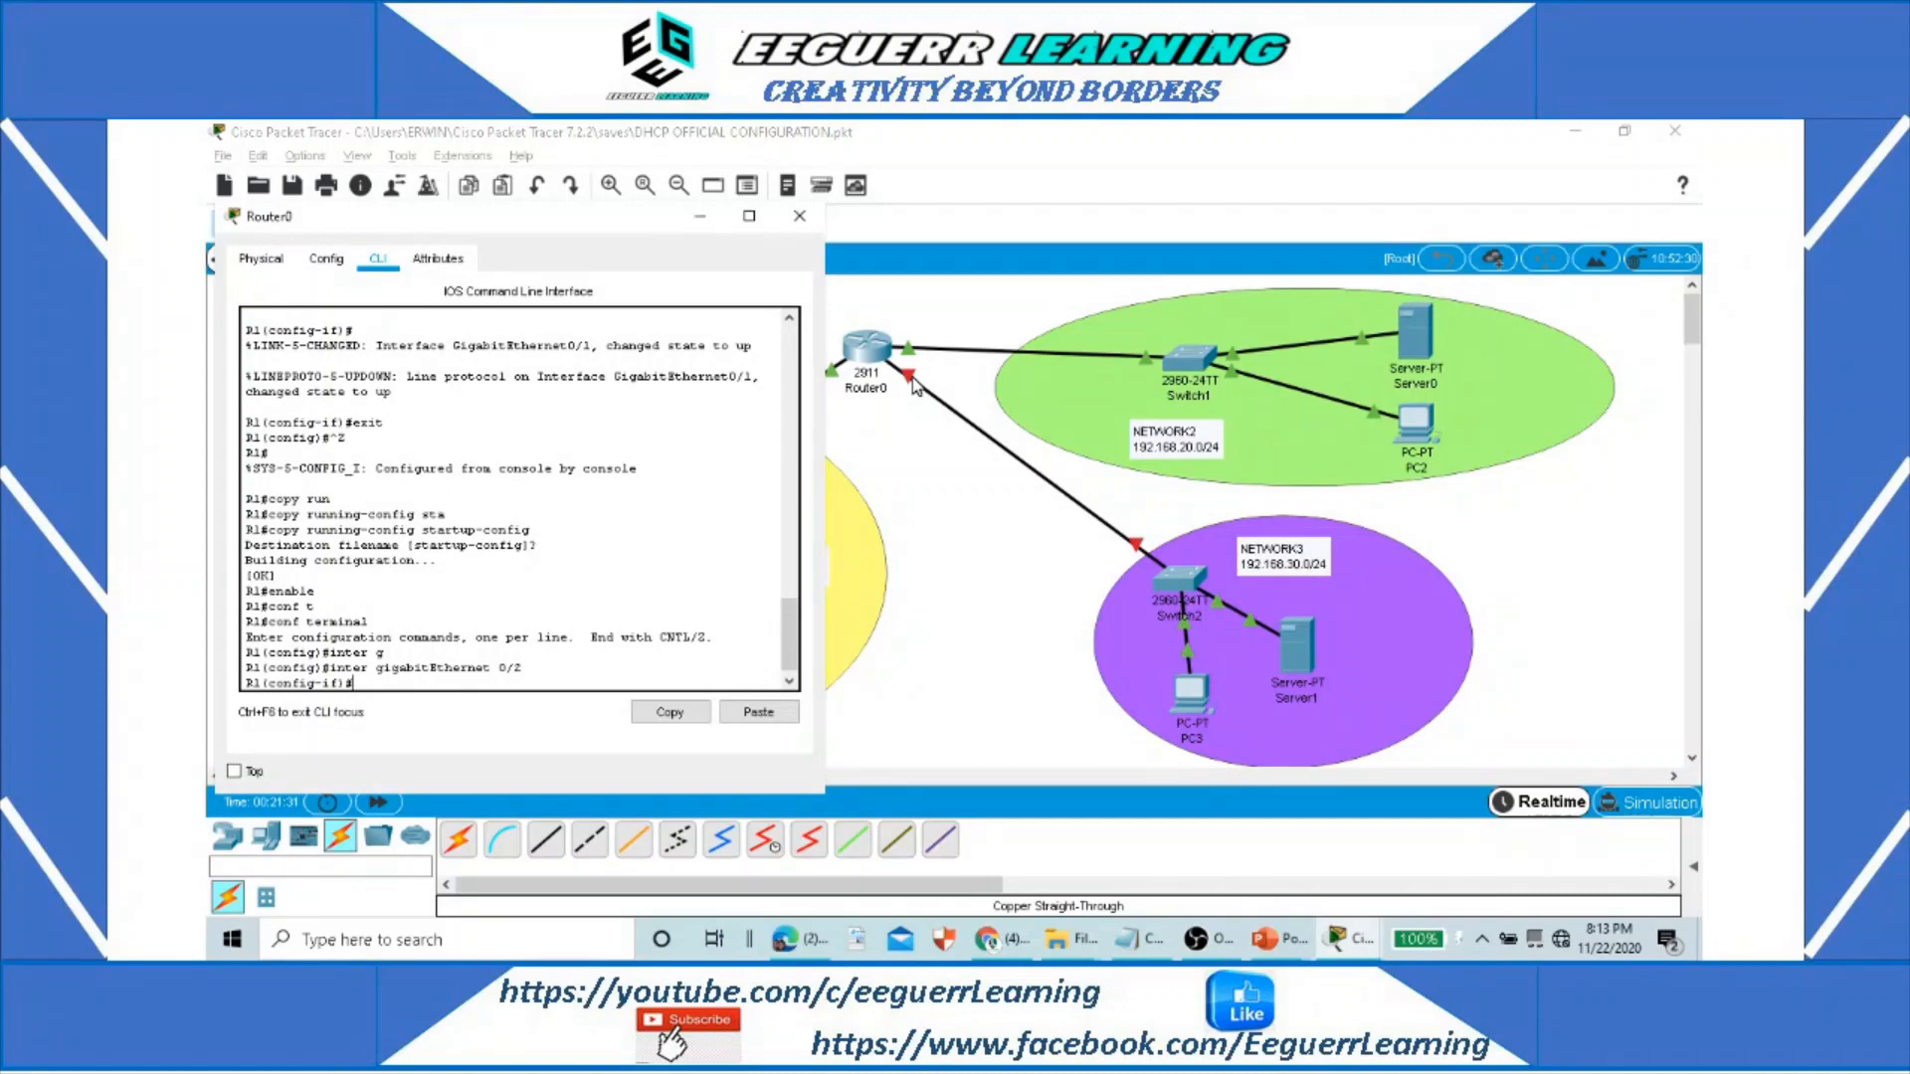
type("ip address 192.168.")
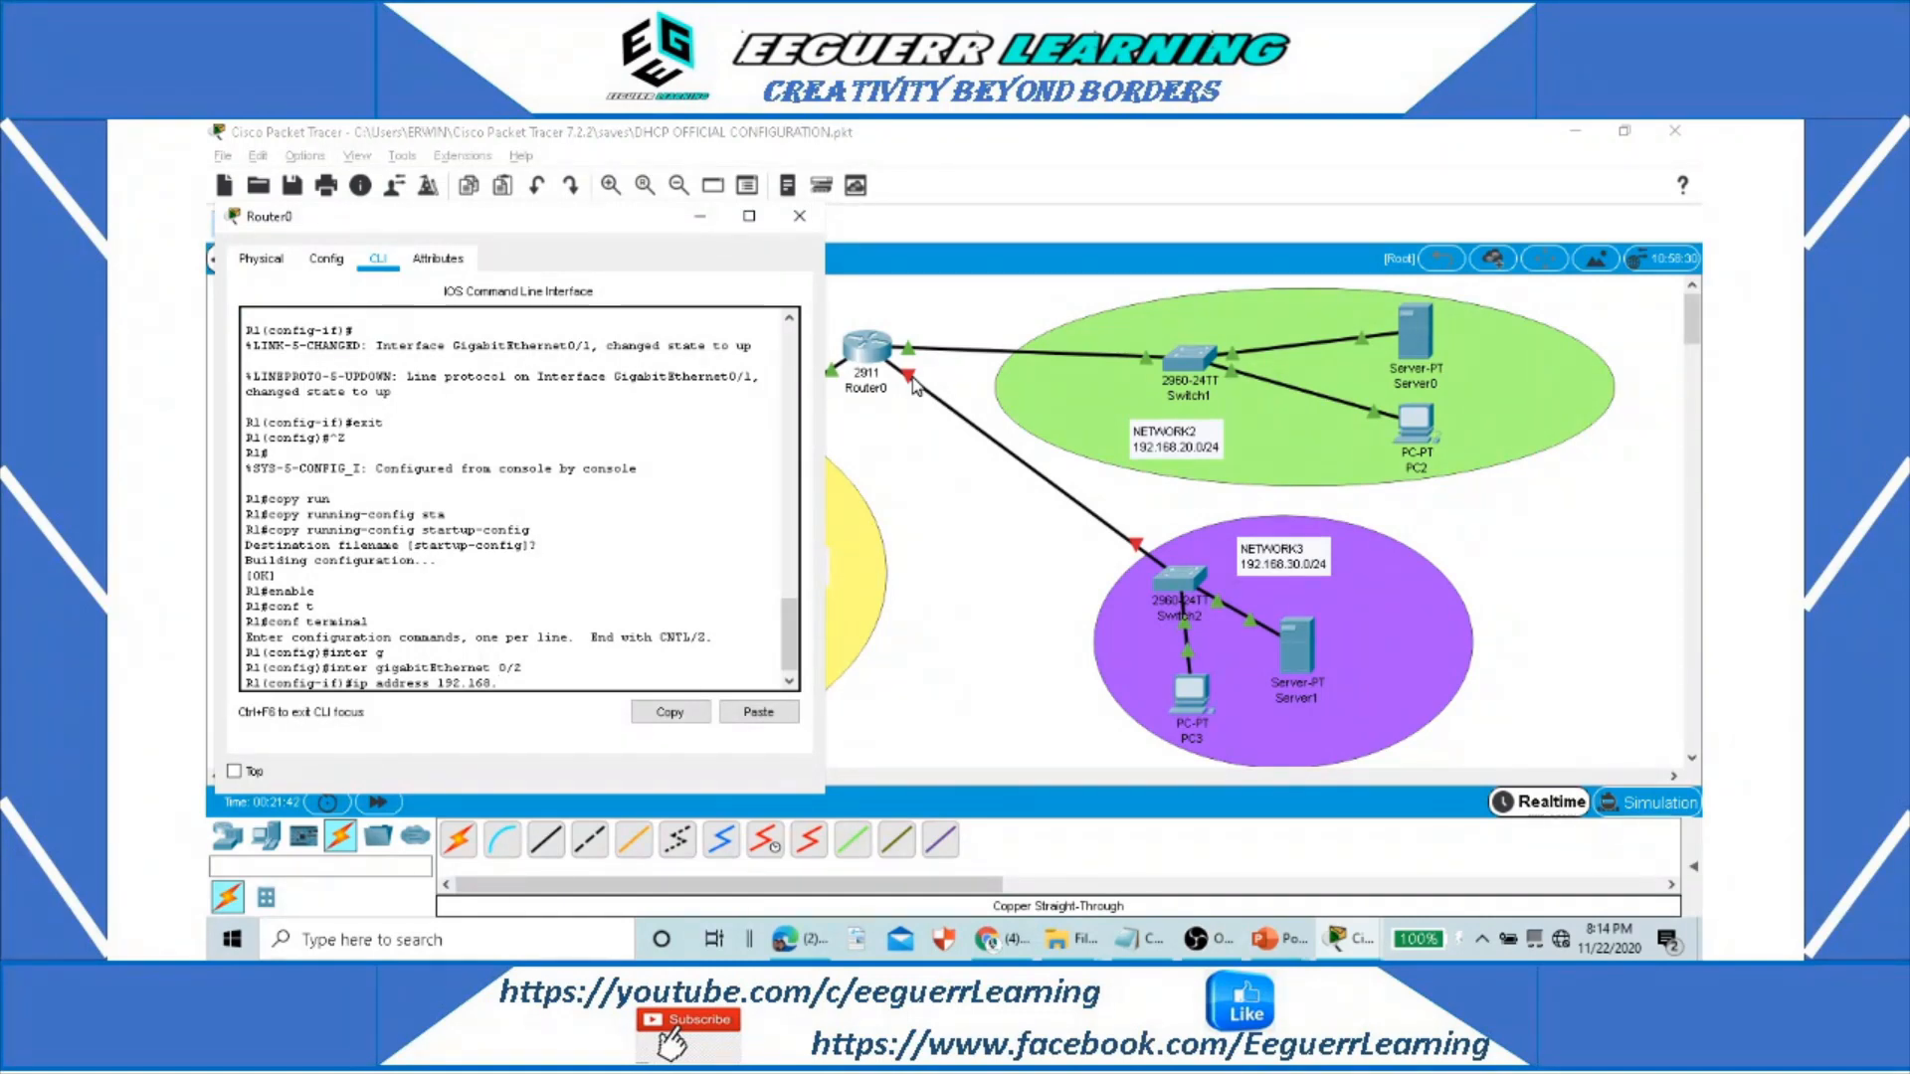
type("30.1 25")
type("5.255.255.0")
key("Return")
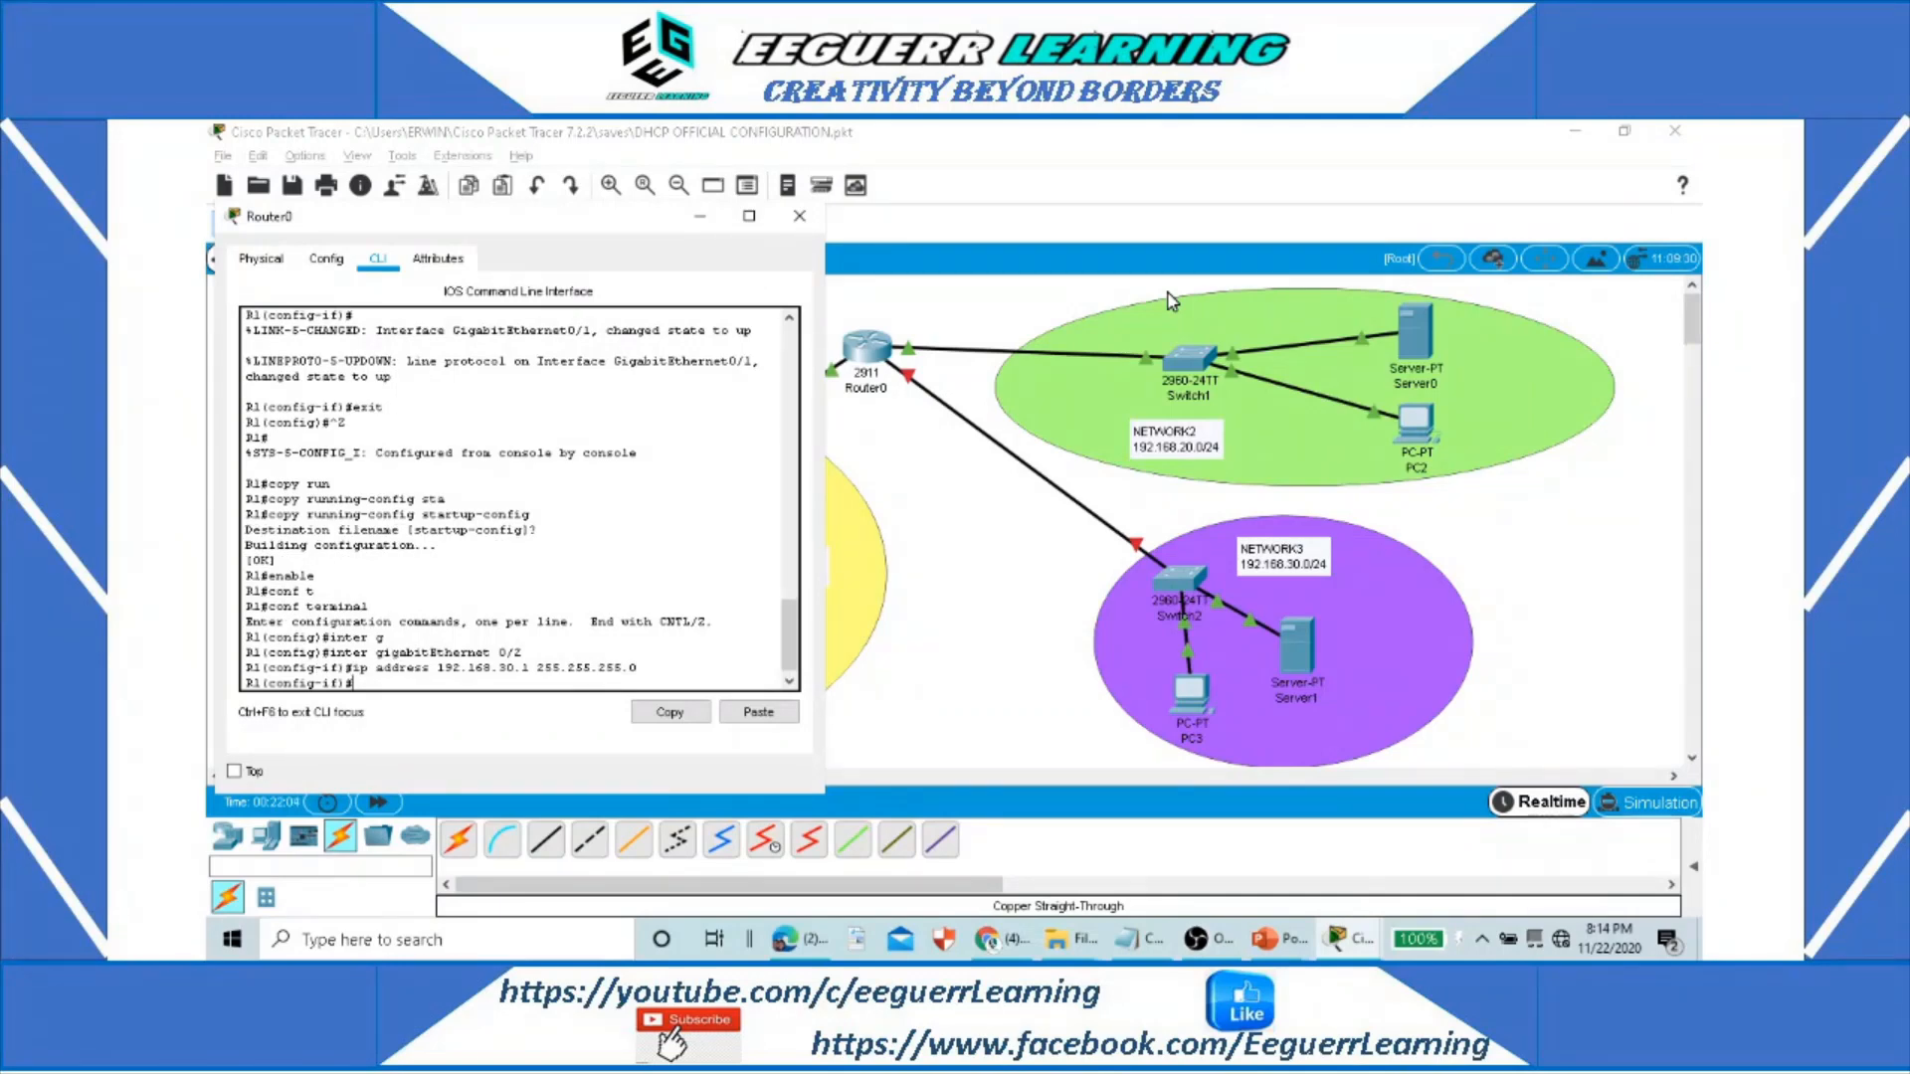
type("no shutdown")
key("Return")
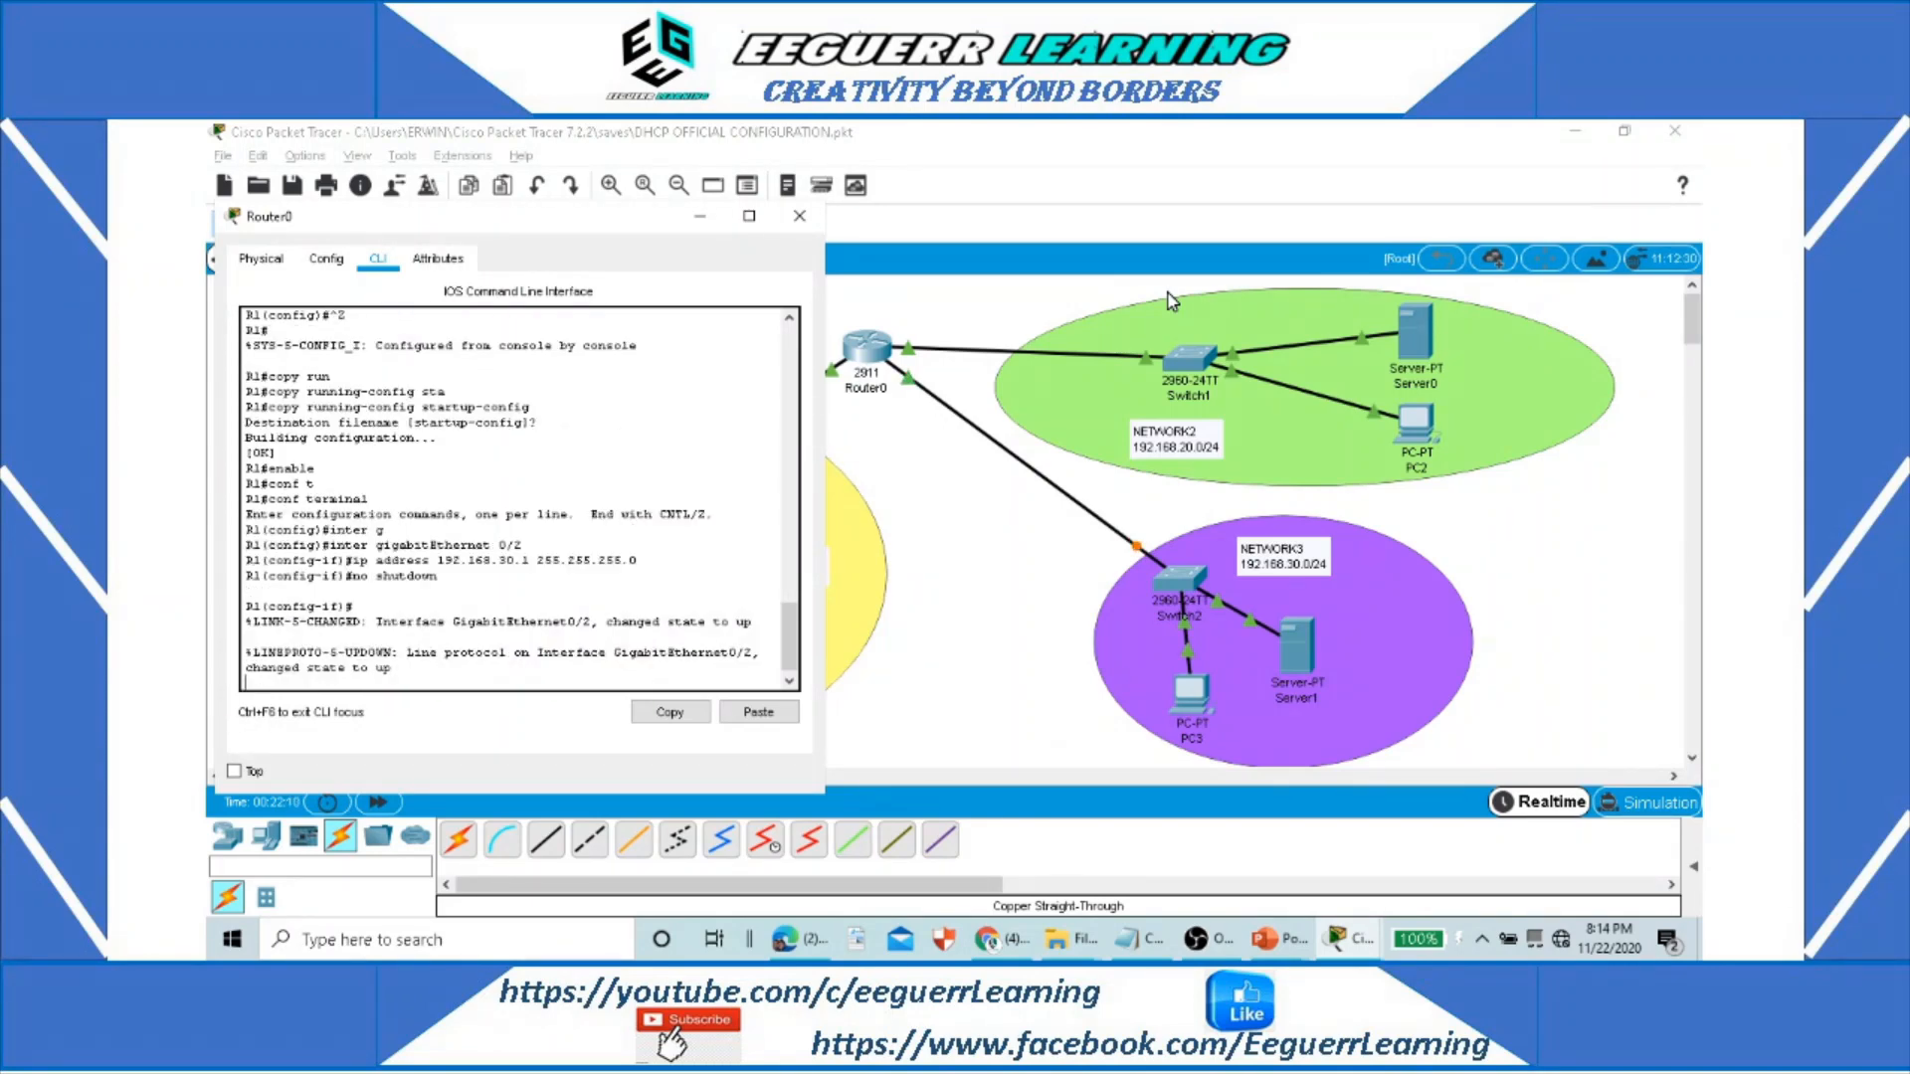
Step: Exit configuration mode, save the GigabitEthernet 0/2 setup from running-config to startup-config under the default filename, and close Router0's window
key("Return")
type("e")
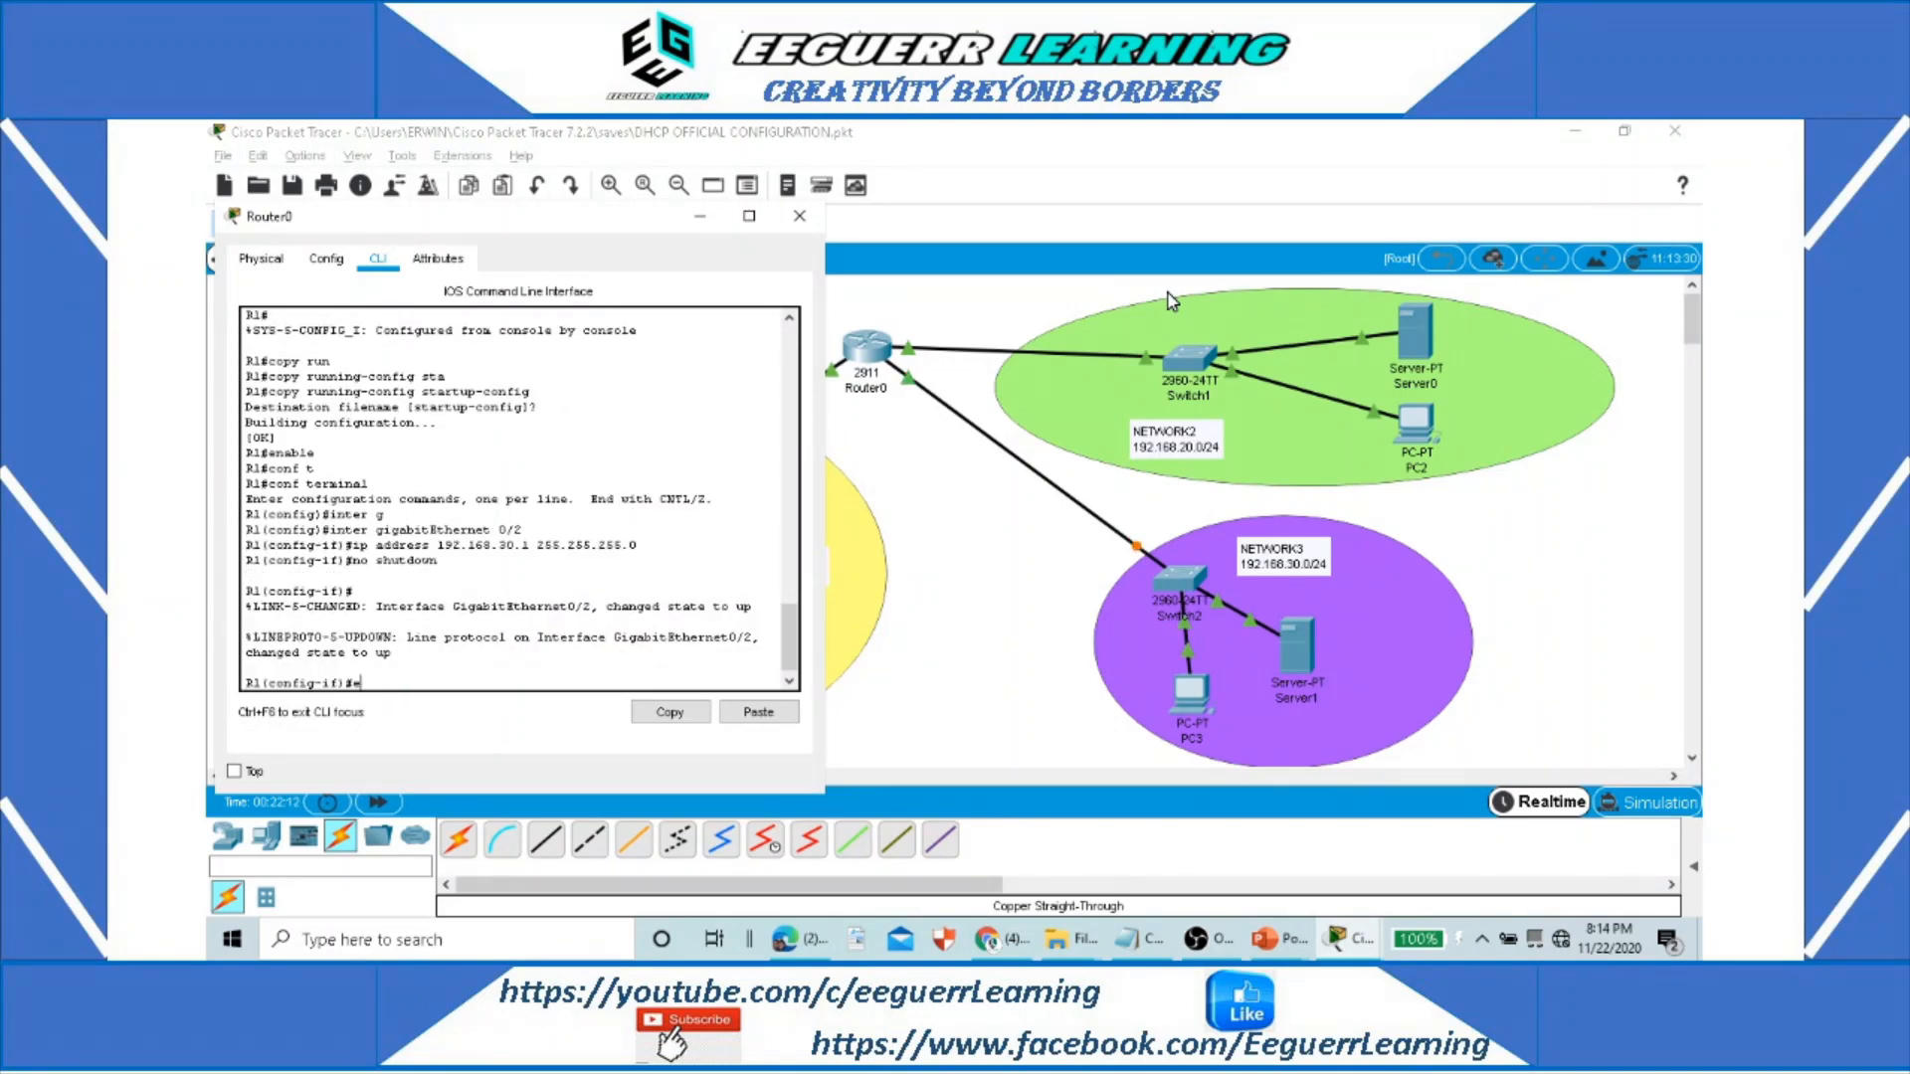
type("xit")
key("Return")
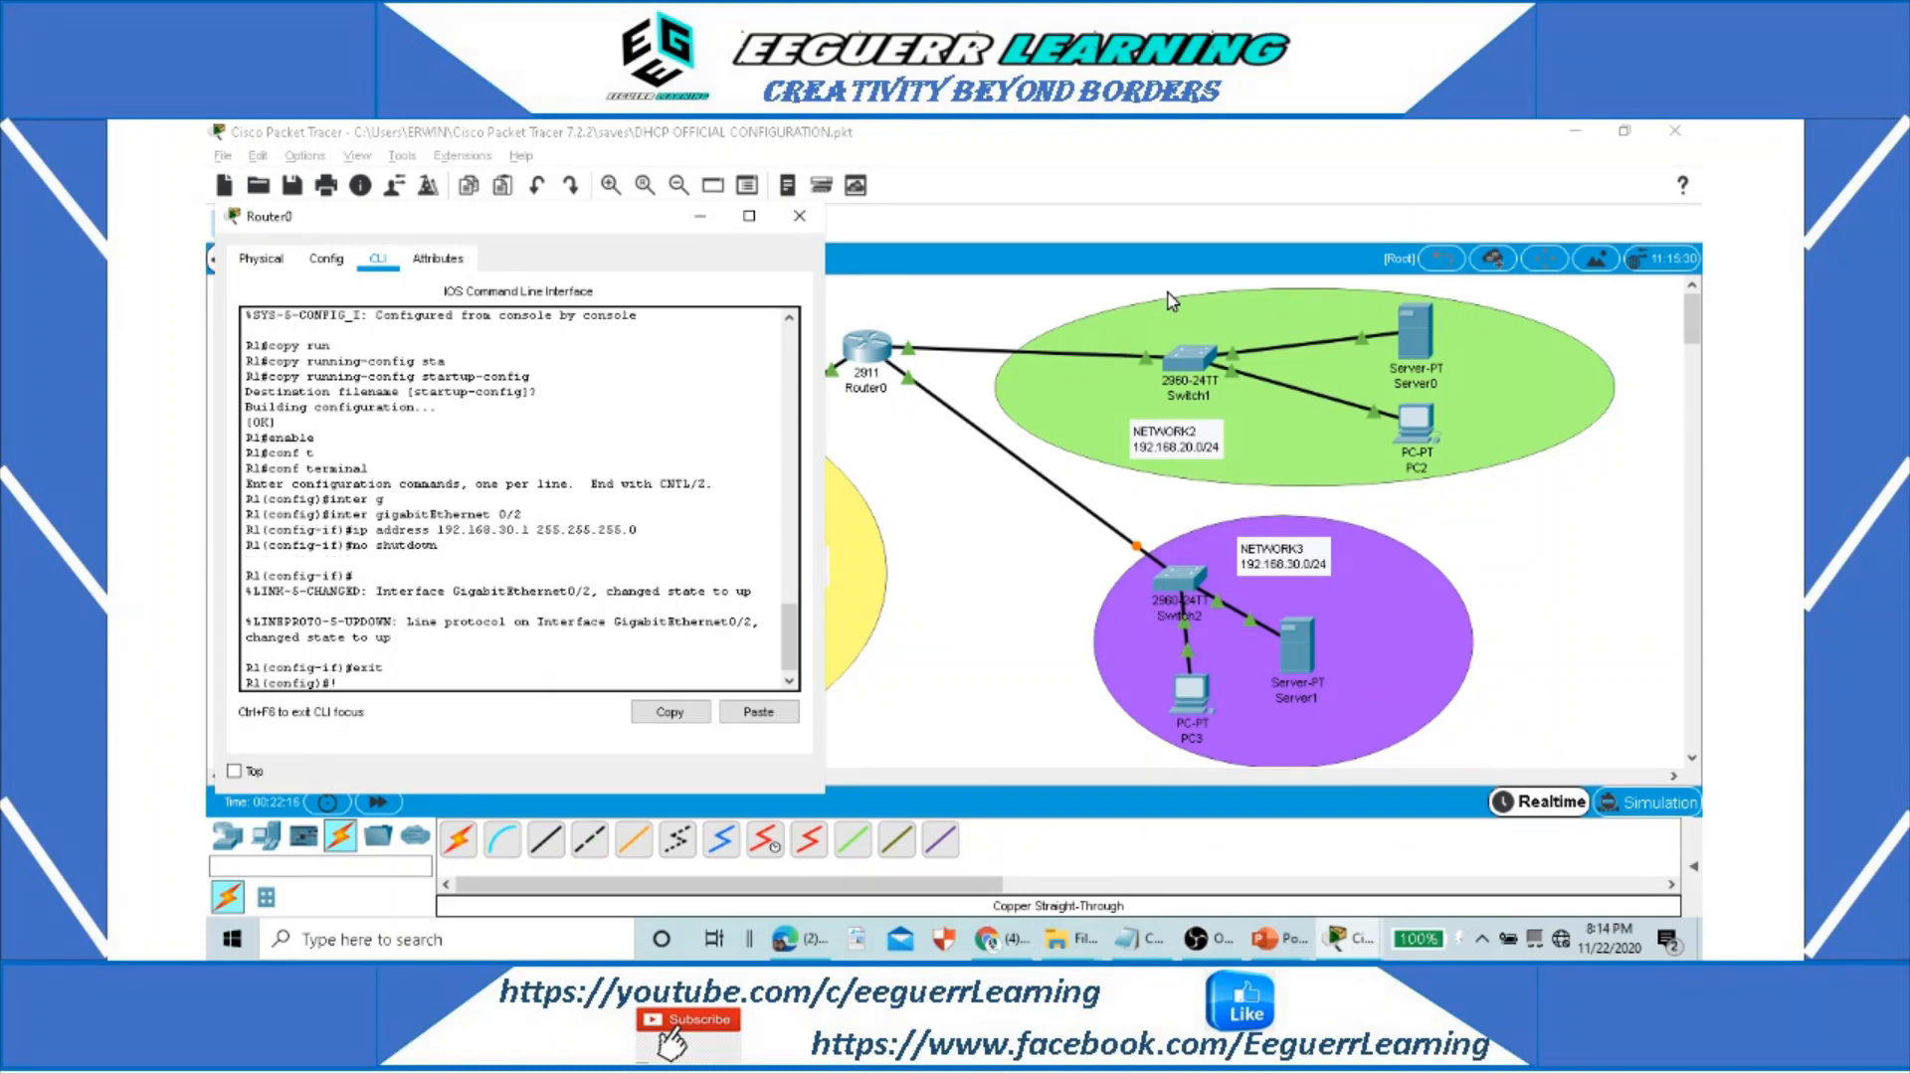
key("ctrl+z")
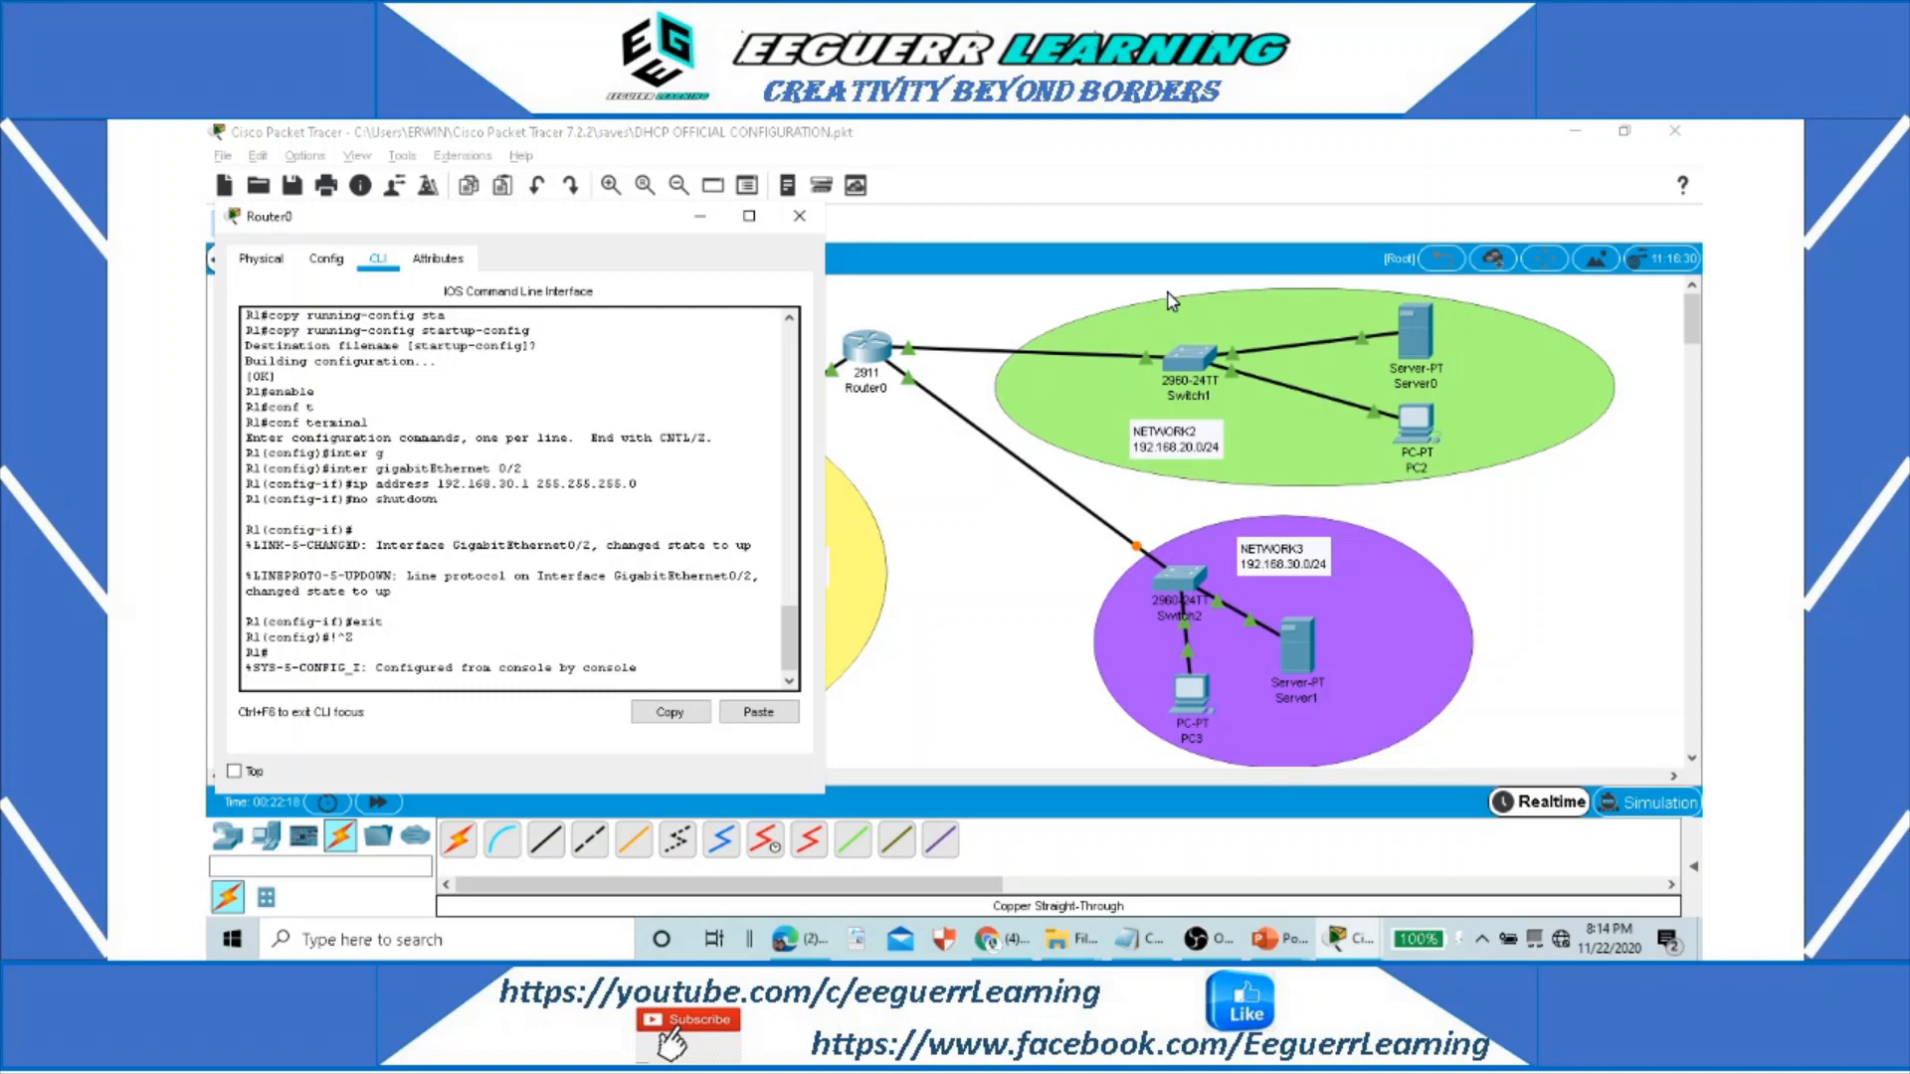
key("Return")
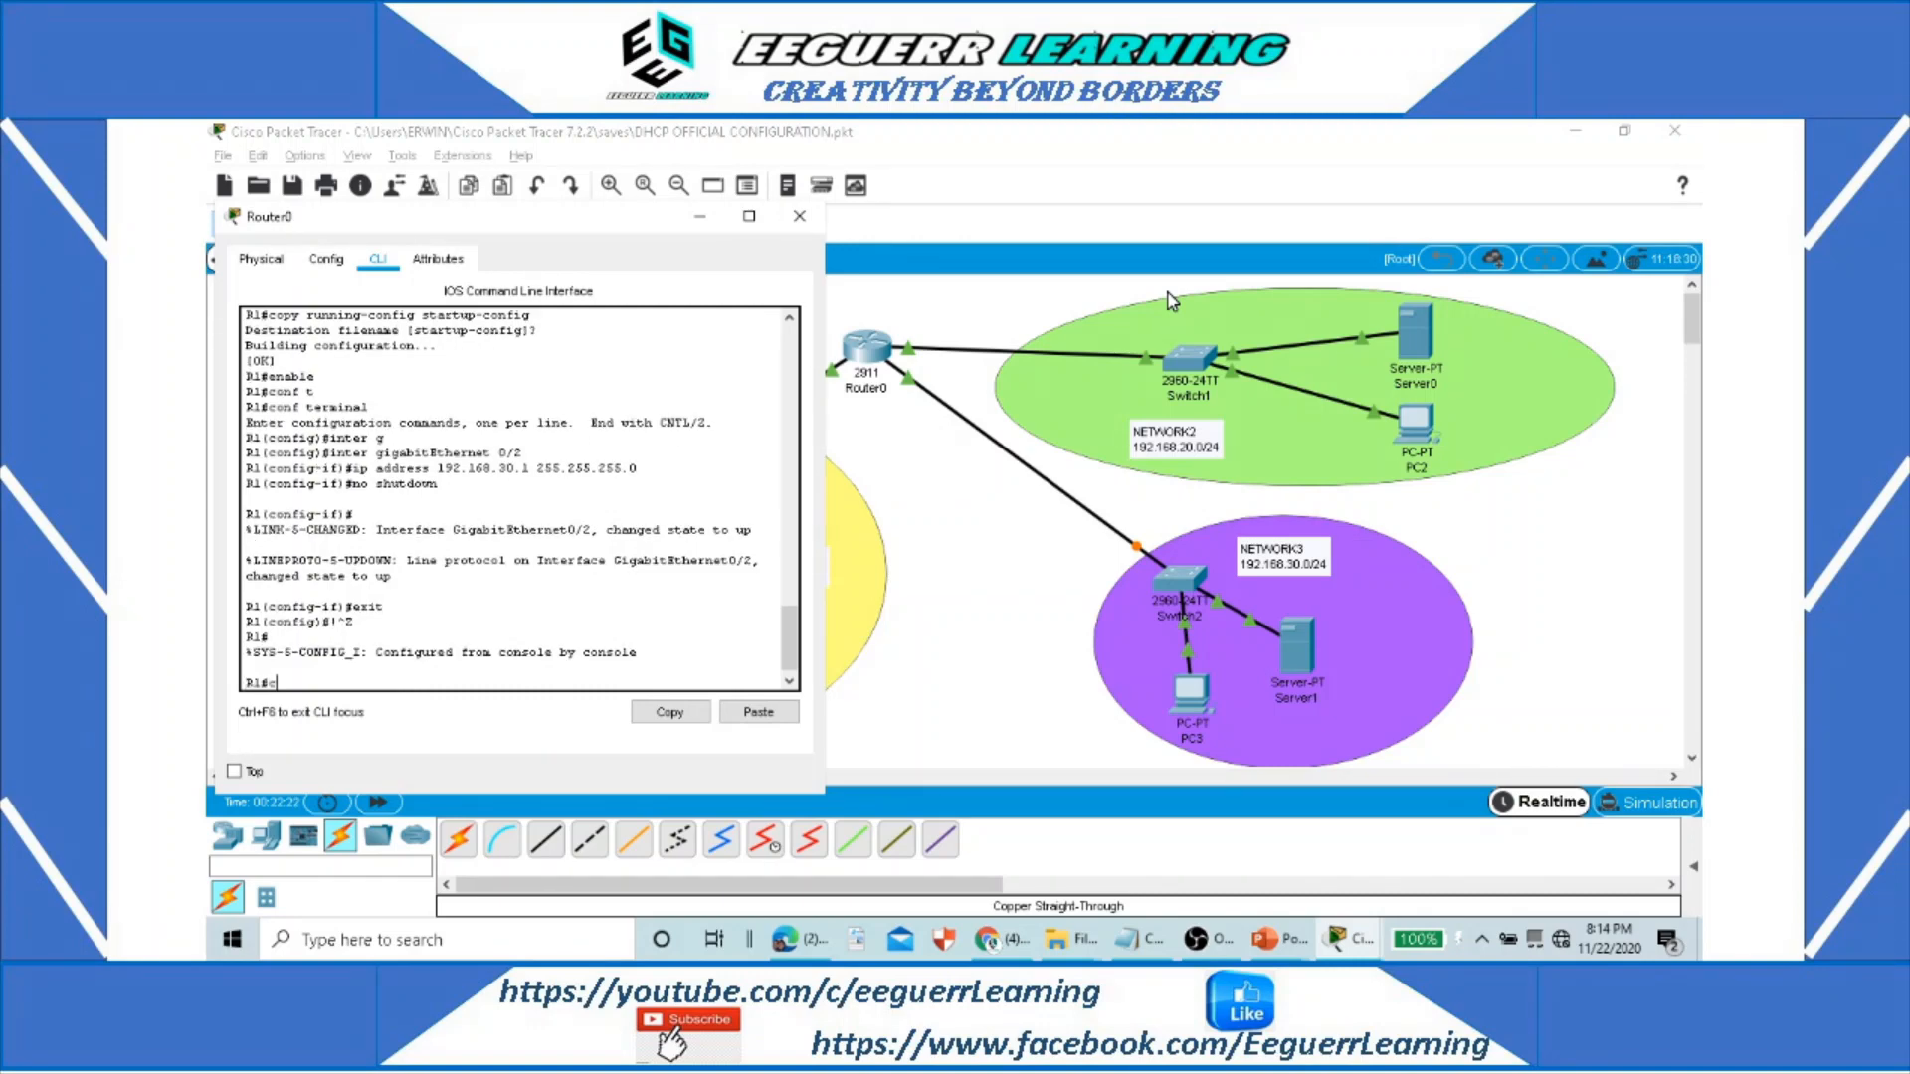
type("copy ru")
key("Tab")
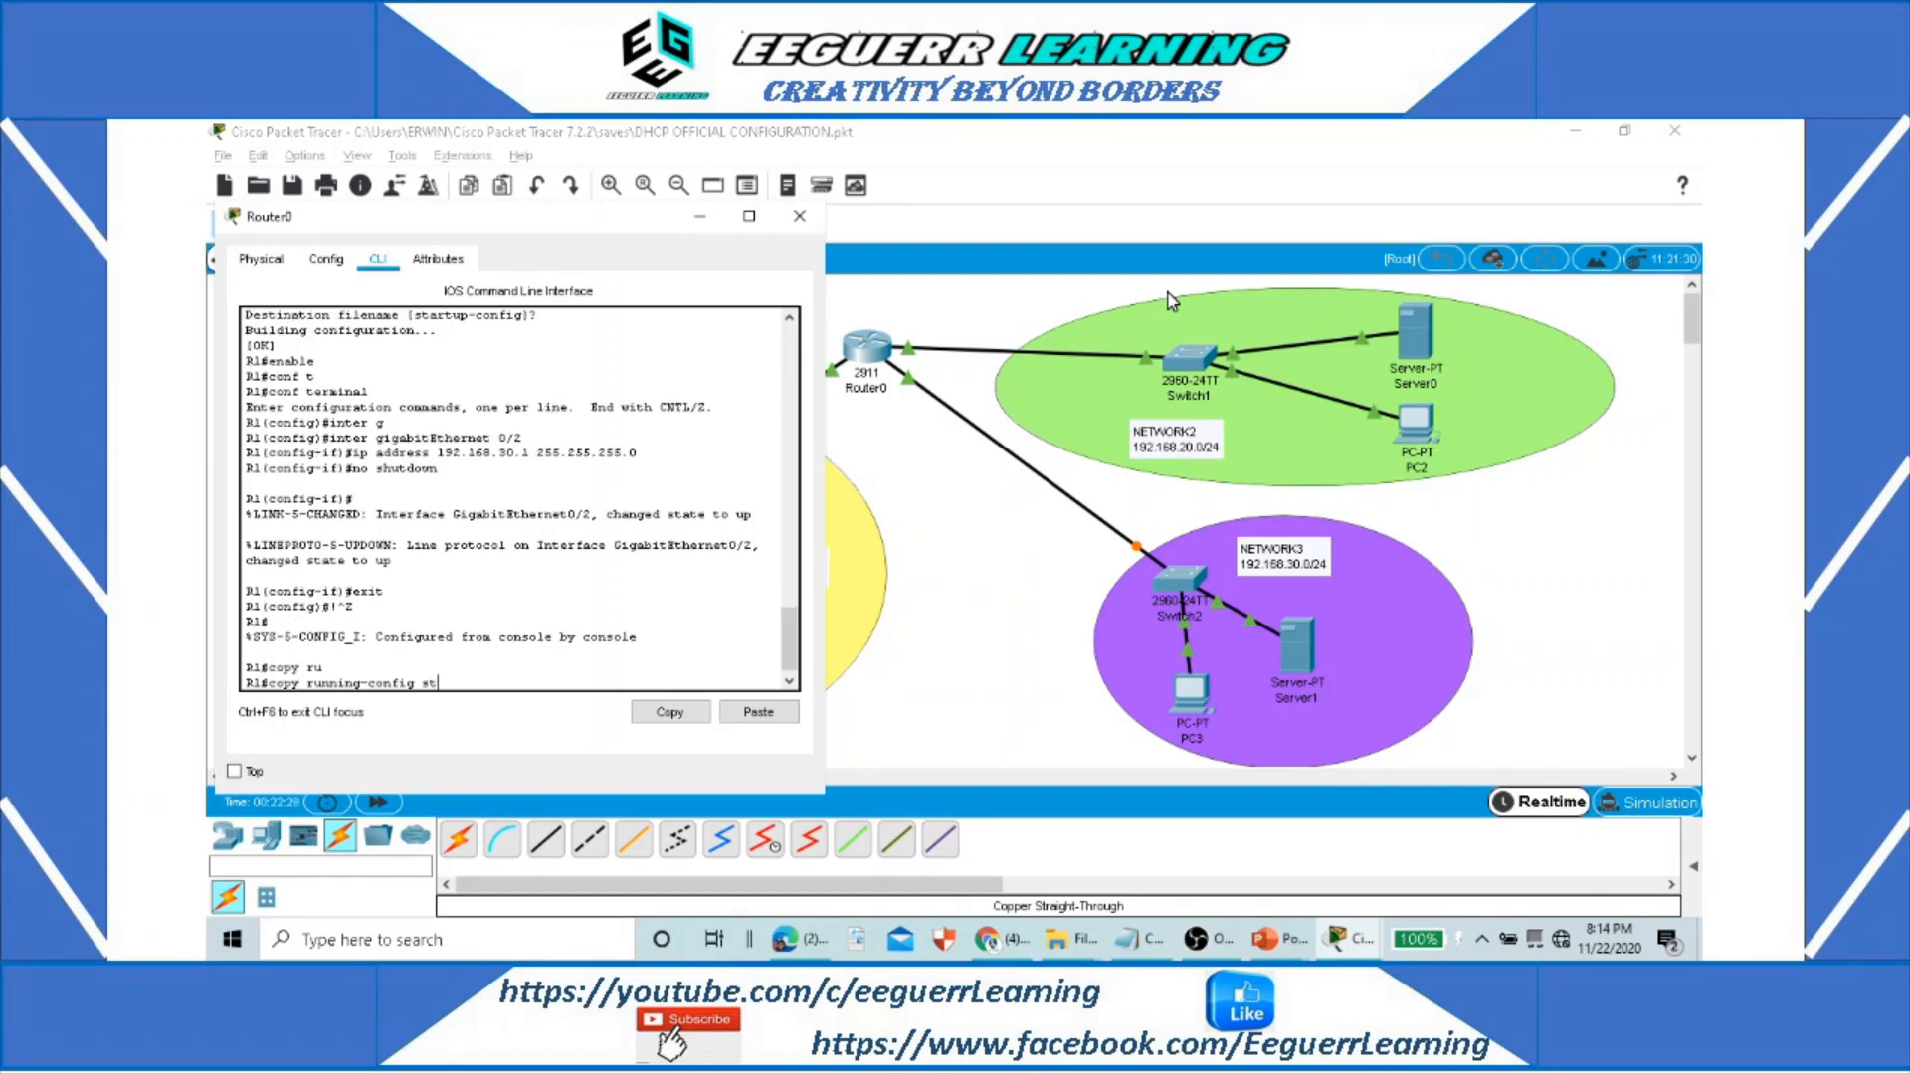
type("st")
key("Tab")
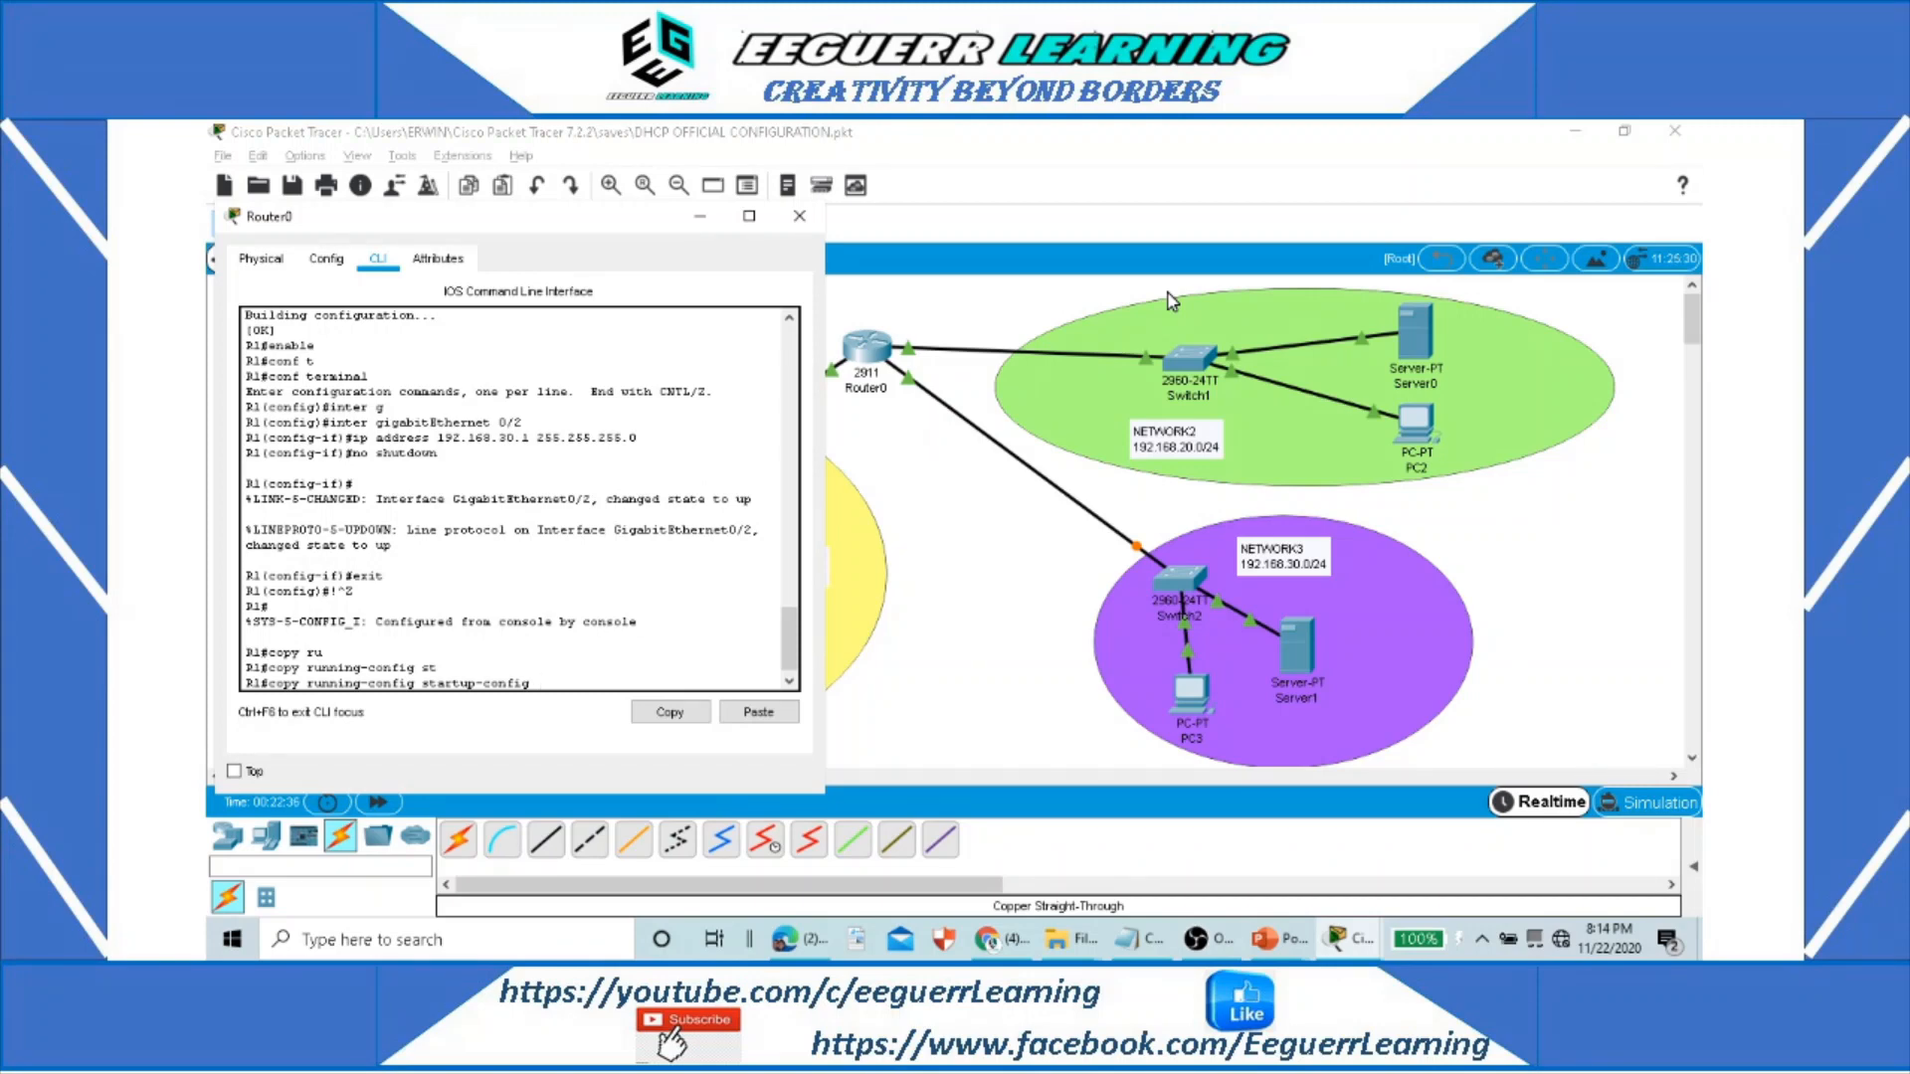
key("Return")
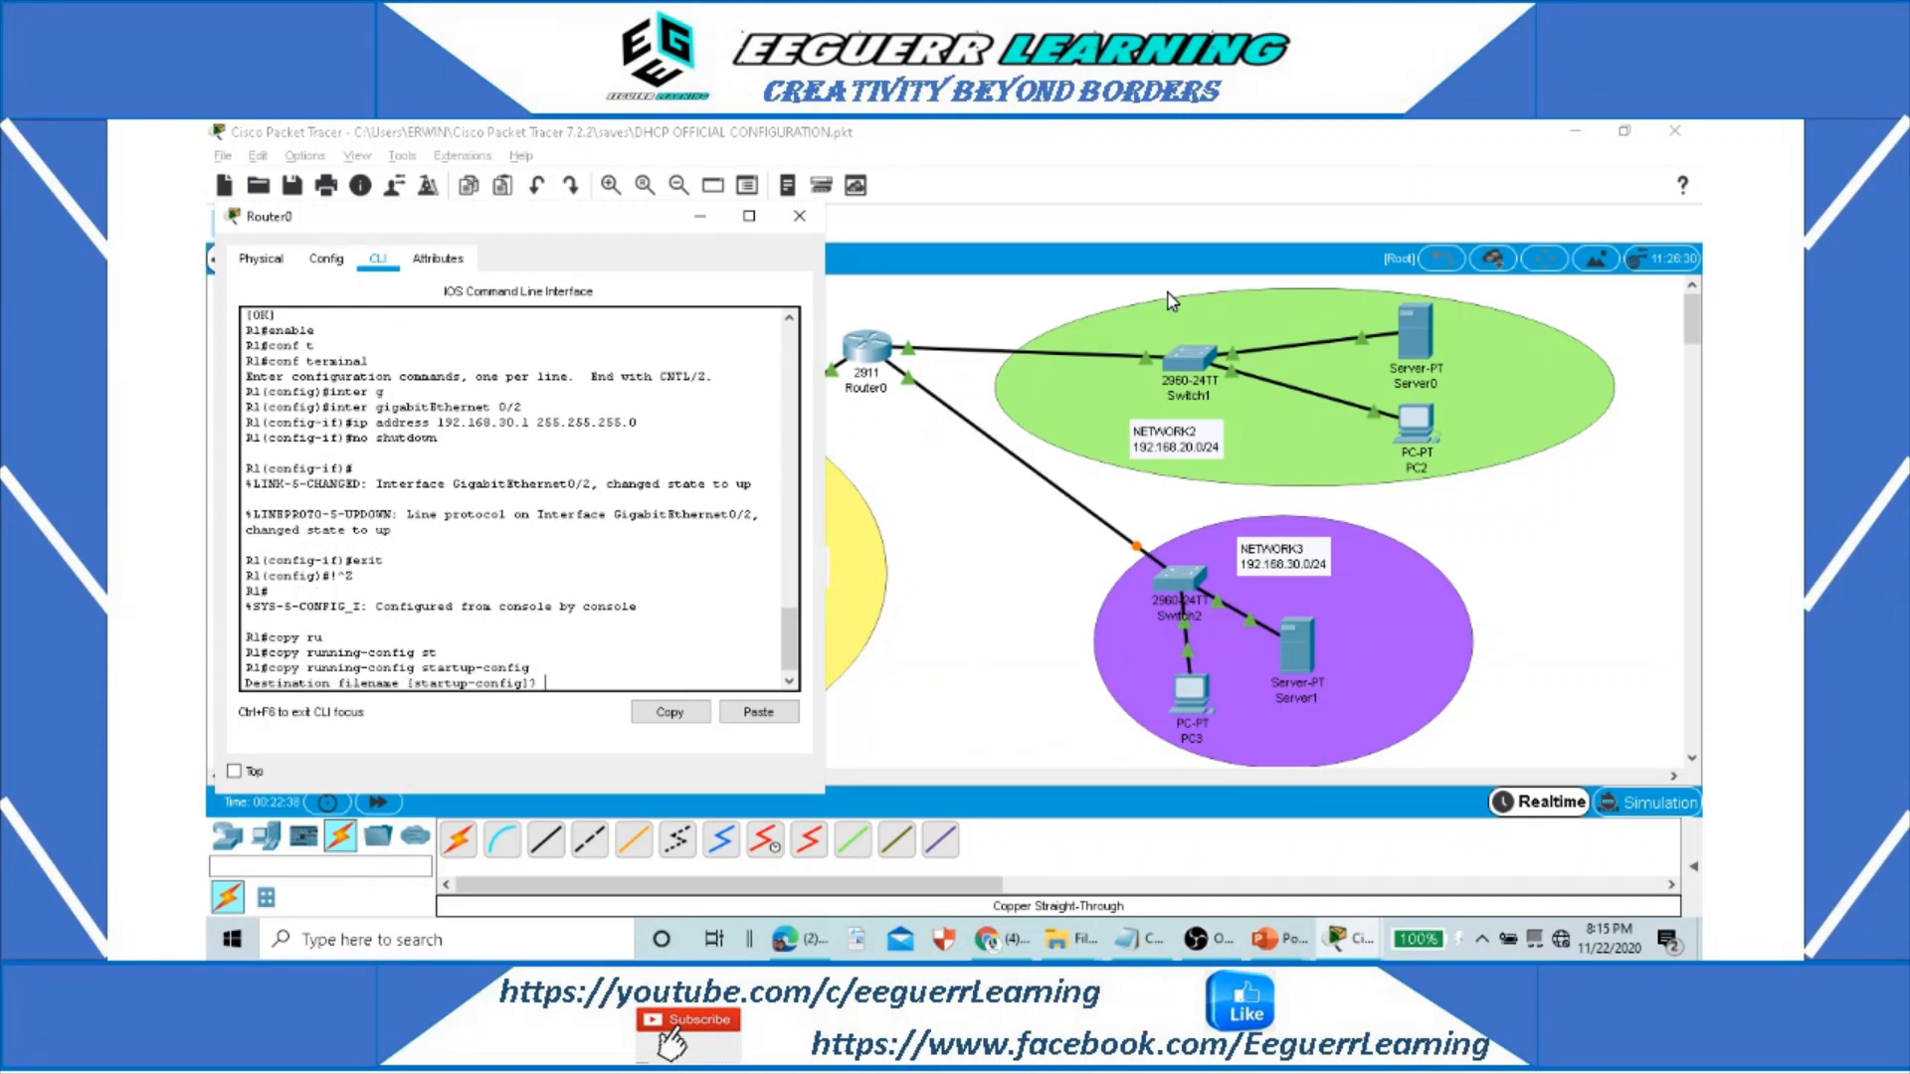
key("Return")
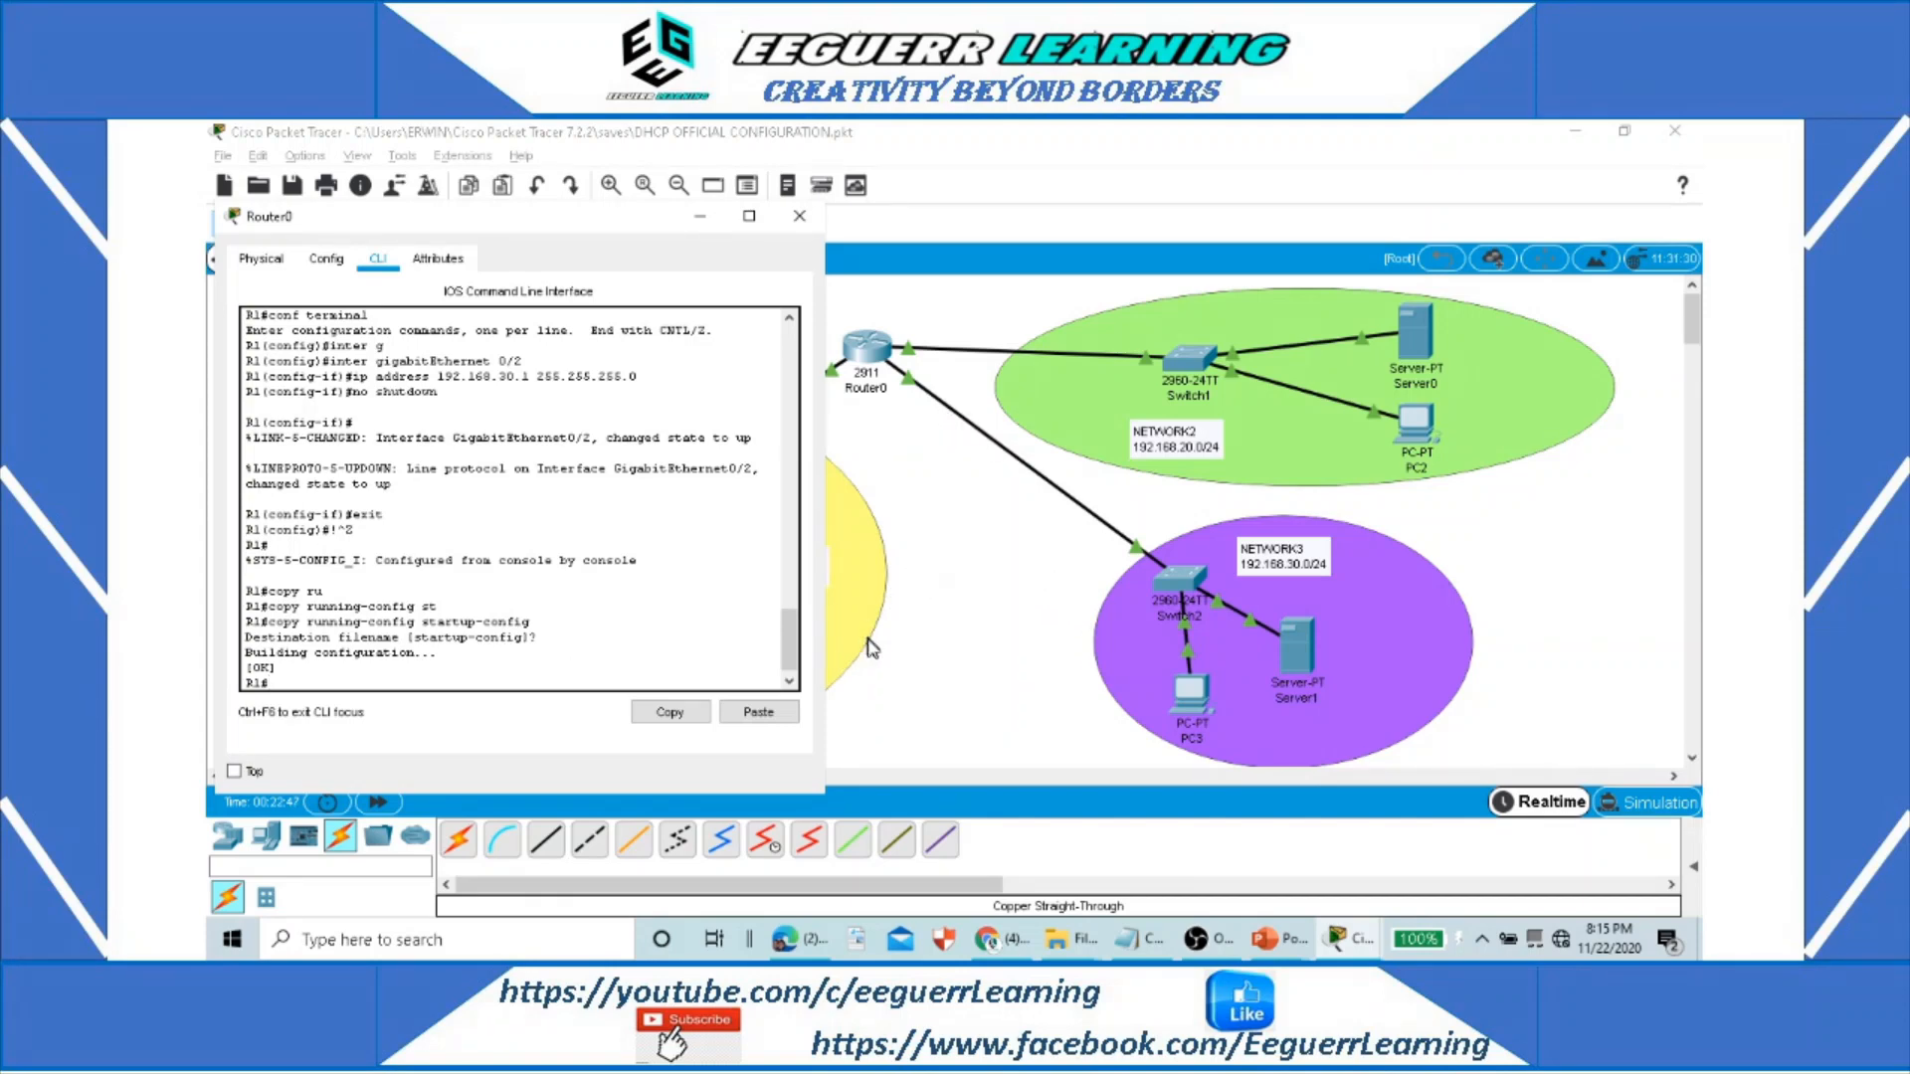
left_click(799, 216)
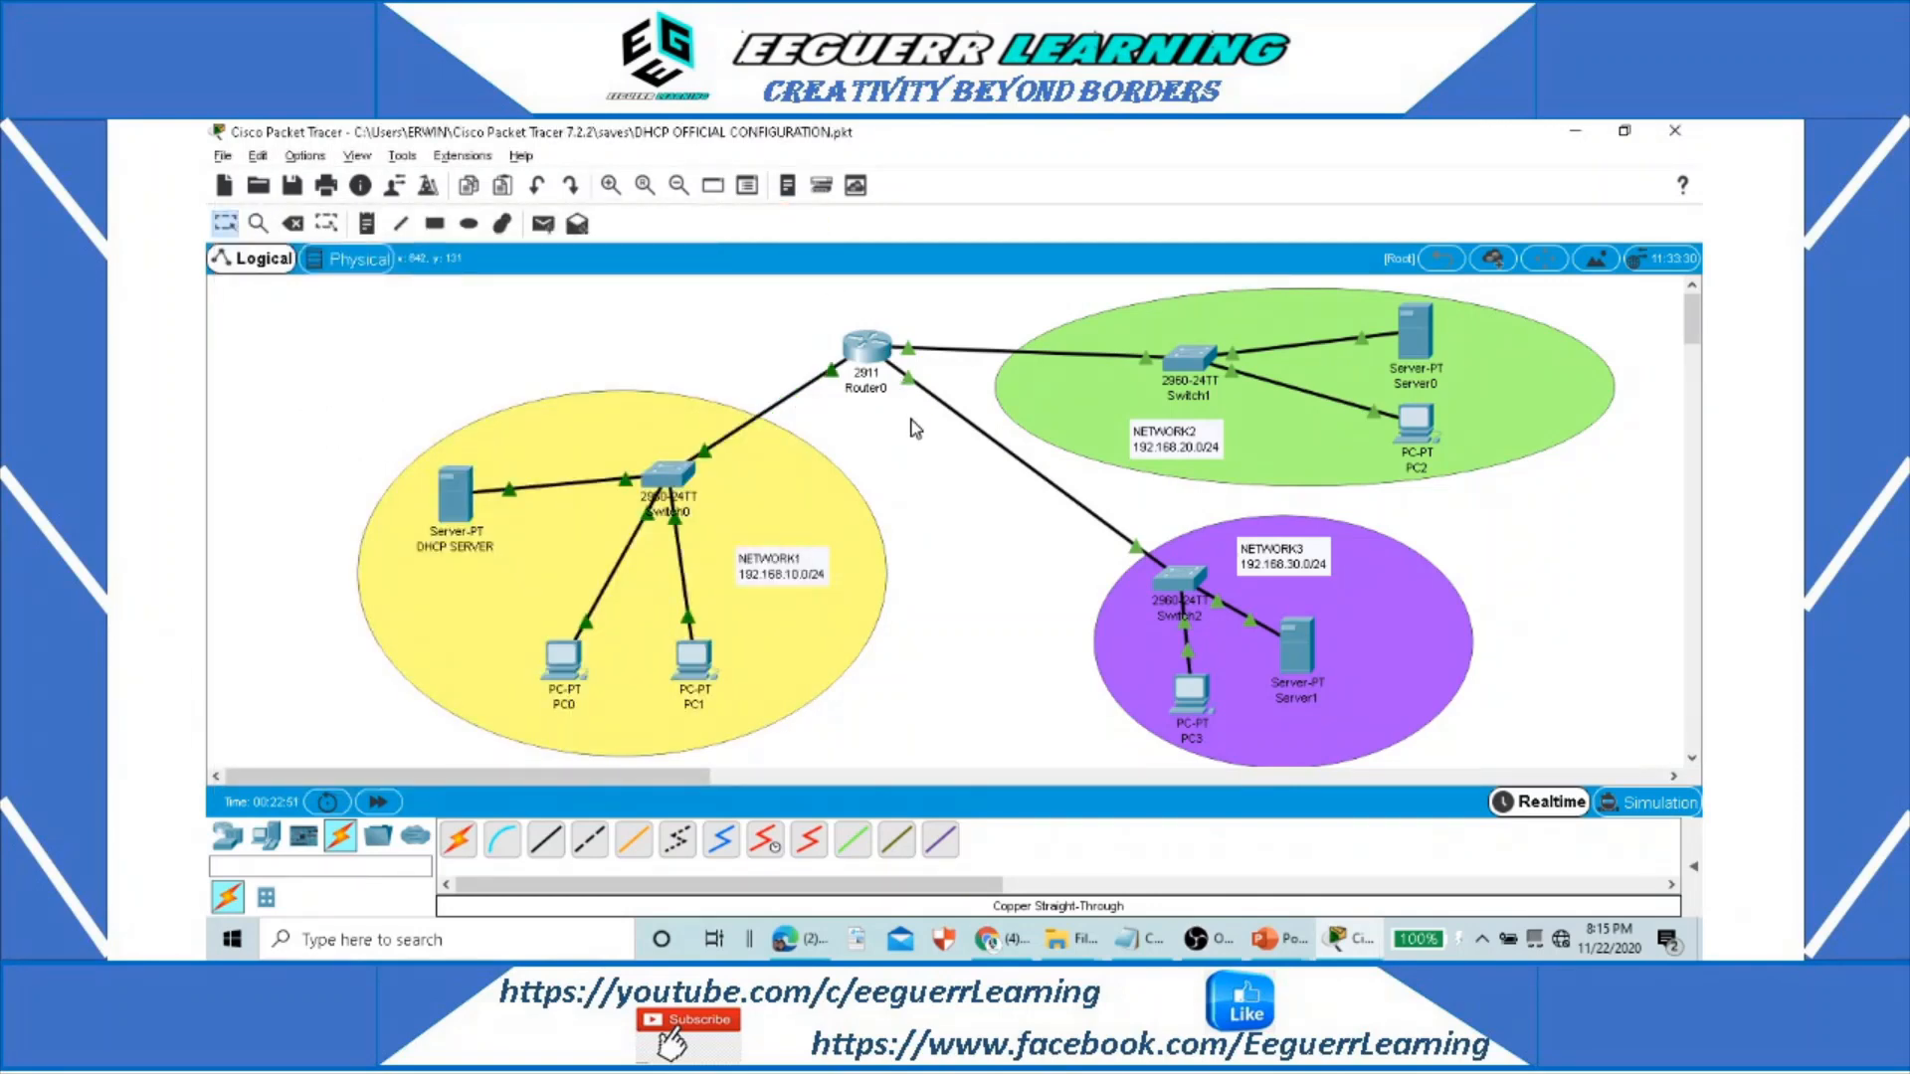
mouse_move(899, 395)
left_mouse_down()
mouse_move(917, 364)
mouse_move(901, 386)
left_mouse_up()
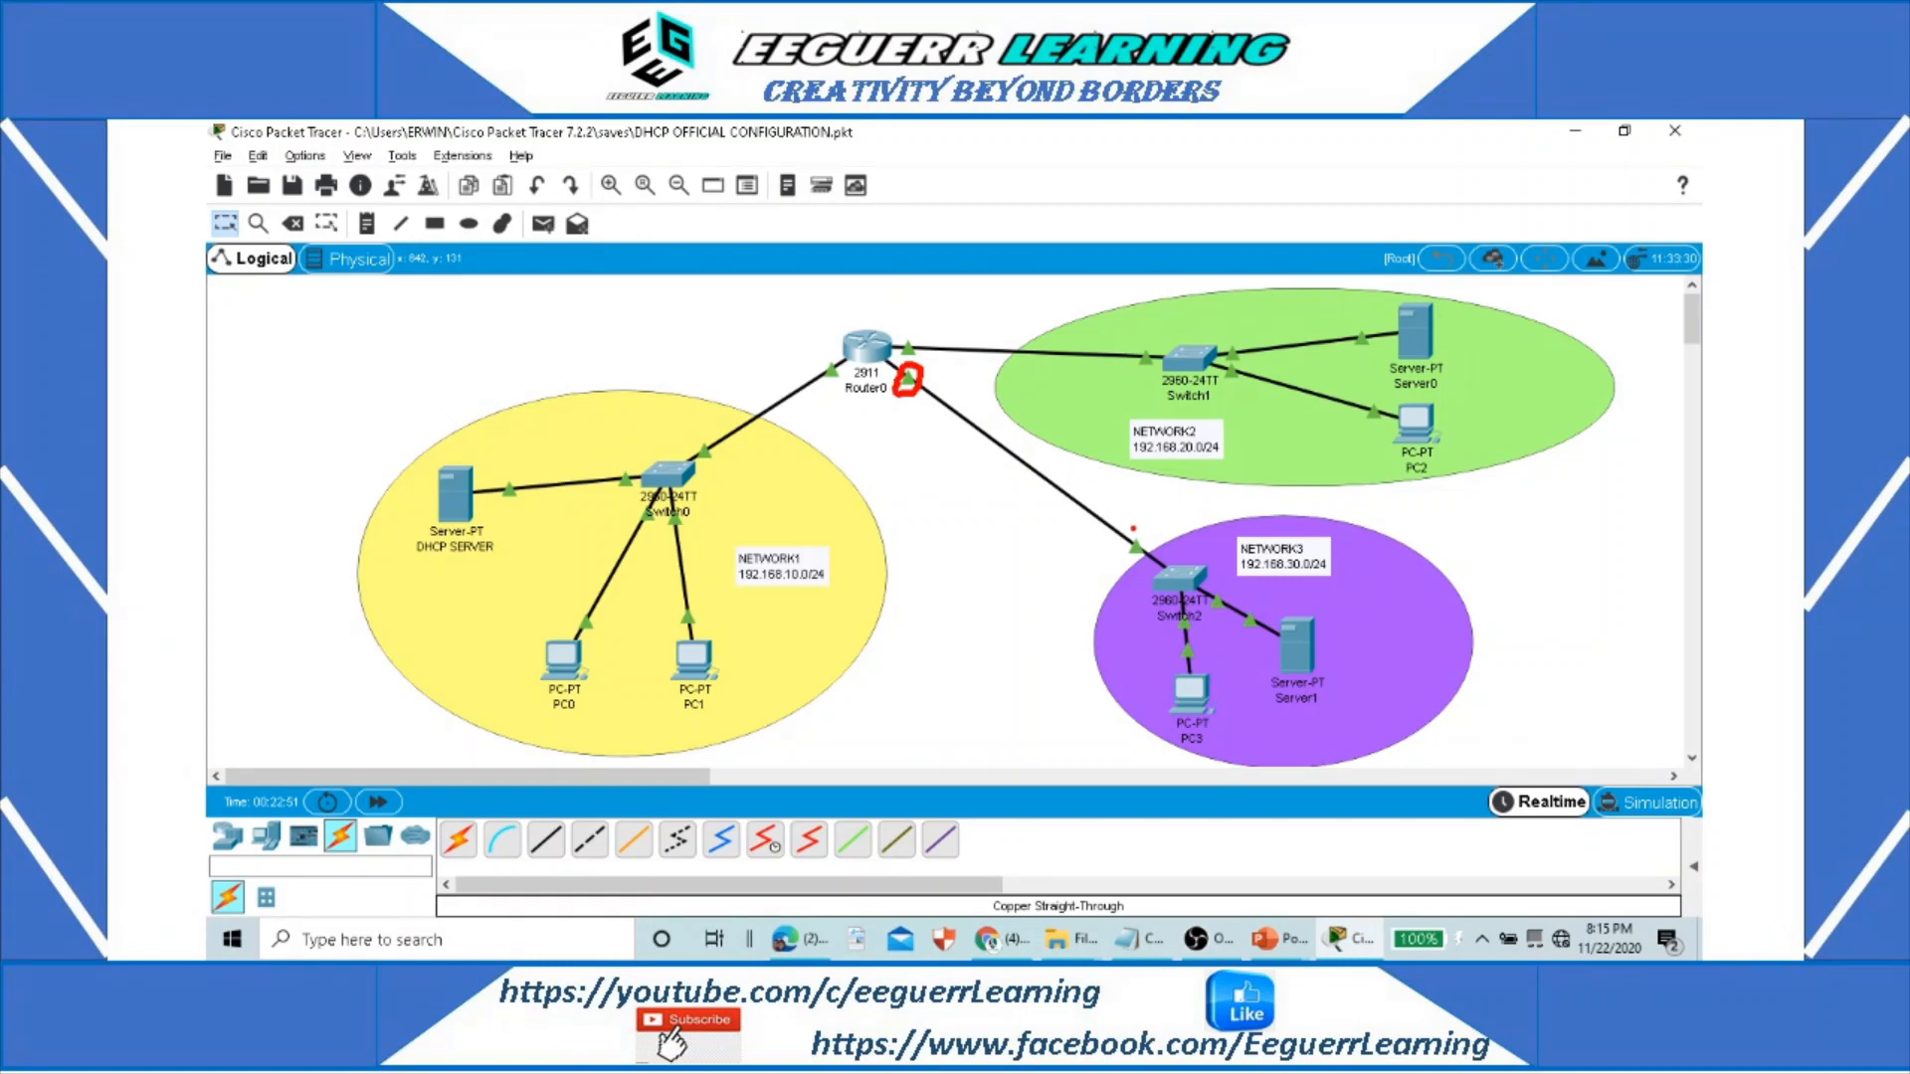
mouse_move(1143, 535)
left_mouse_down()
mouse_move(1122, 572)
mouse_move(1151, 550)
mouse_move(1139, 528)
left_mouse_up()
mouse_move(915, 333)
left_mouse_down()
mouse_move(899, 364)
mouse_move(925, 340)
left_mouse_up()
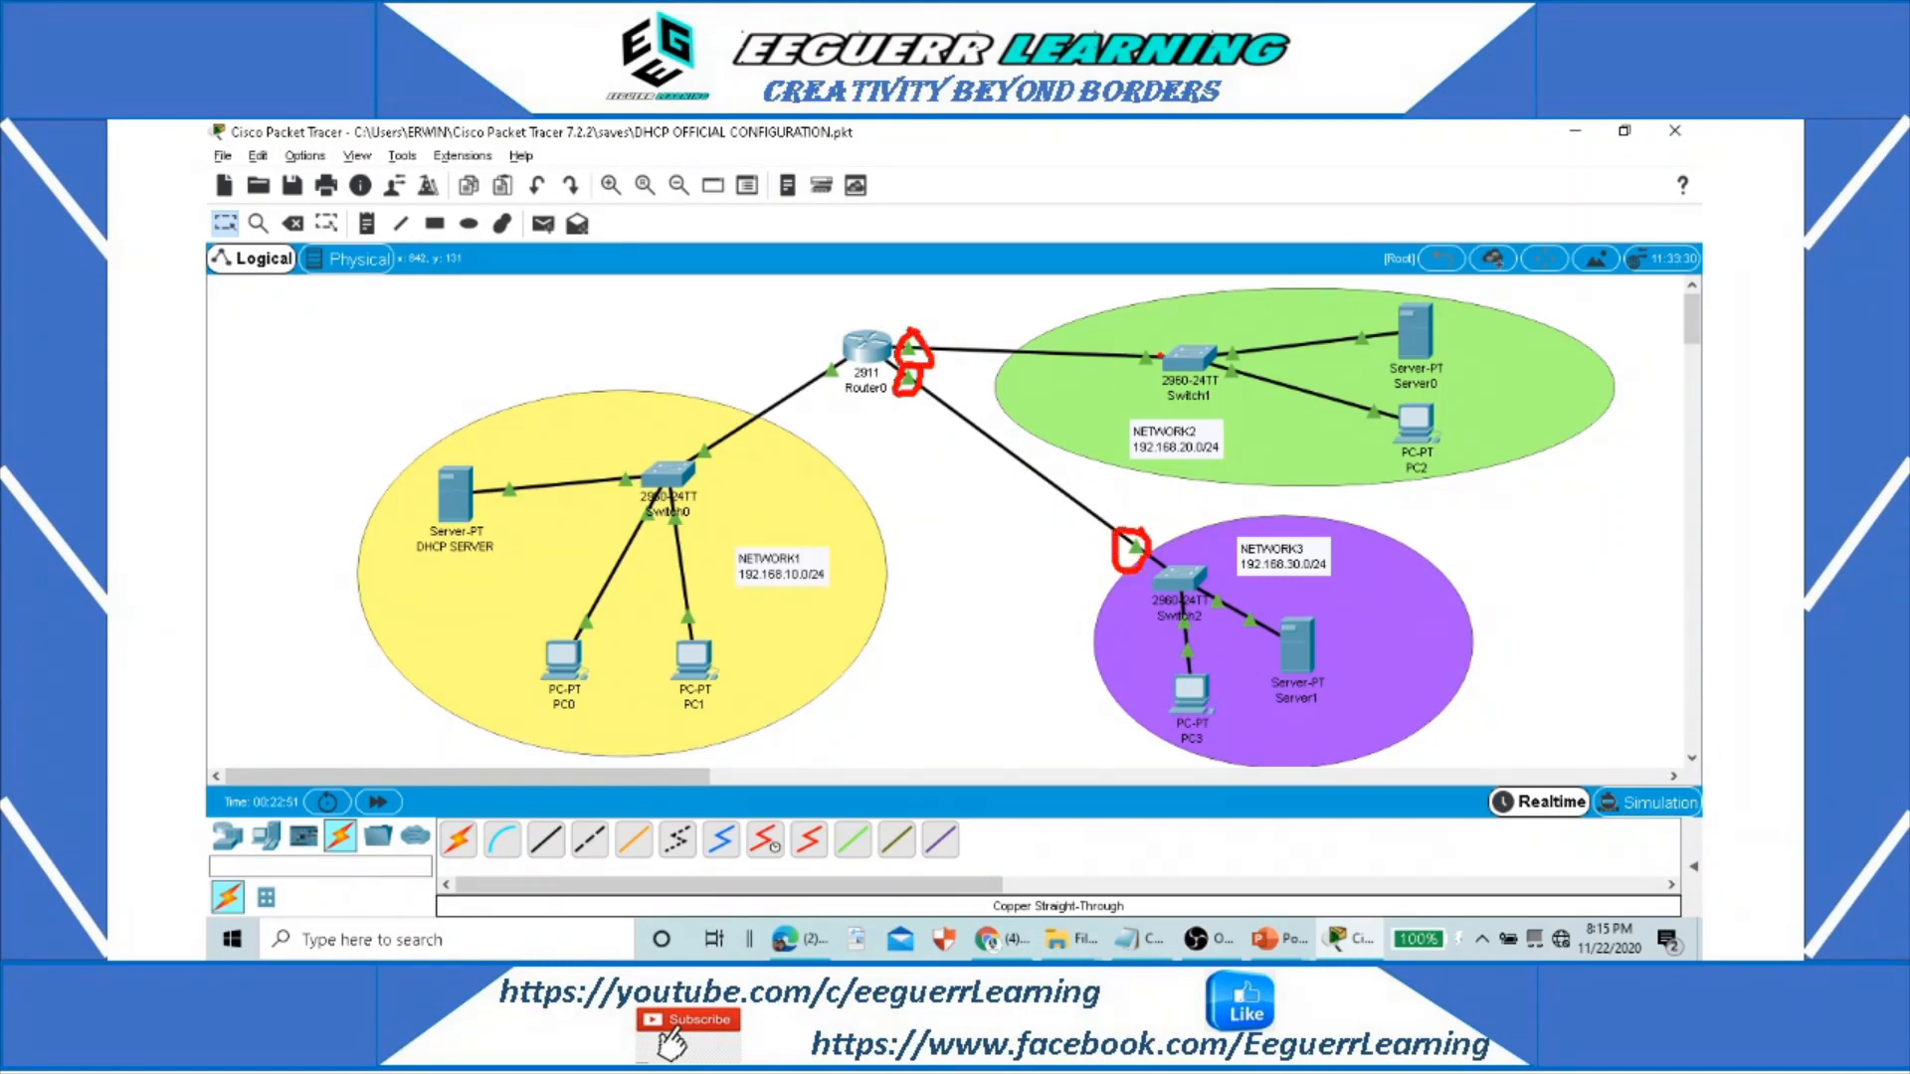
mouse_move(1145, 342)
left_mouse_down()
mouse_move(1139, 376)
mouse_move(1154, 348)
left_mouse_up()
mouse_move(891, 329)
left_mouse_down()
mouse_move(979, 316)
mouse_move(1170, 346)
left_mouse_up()
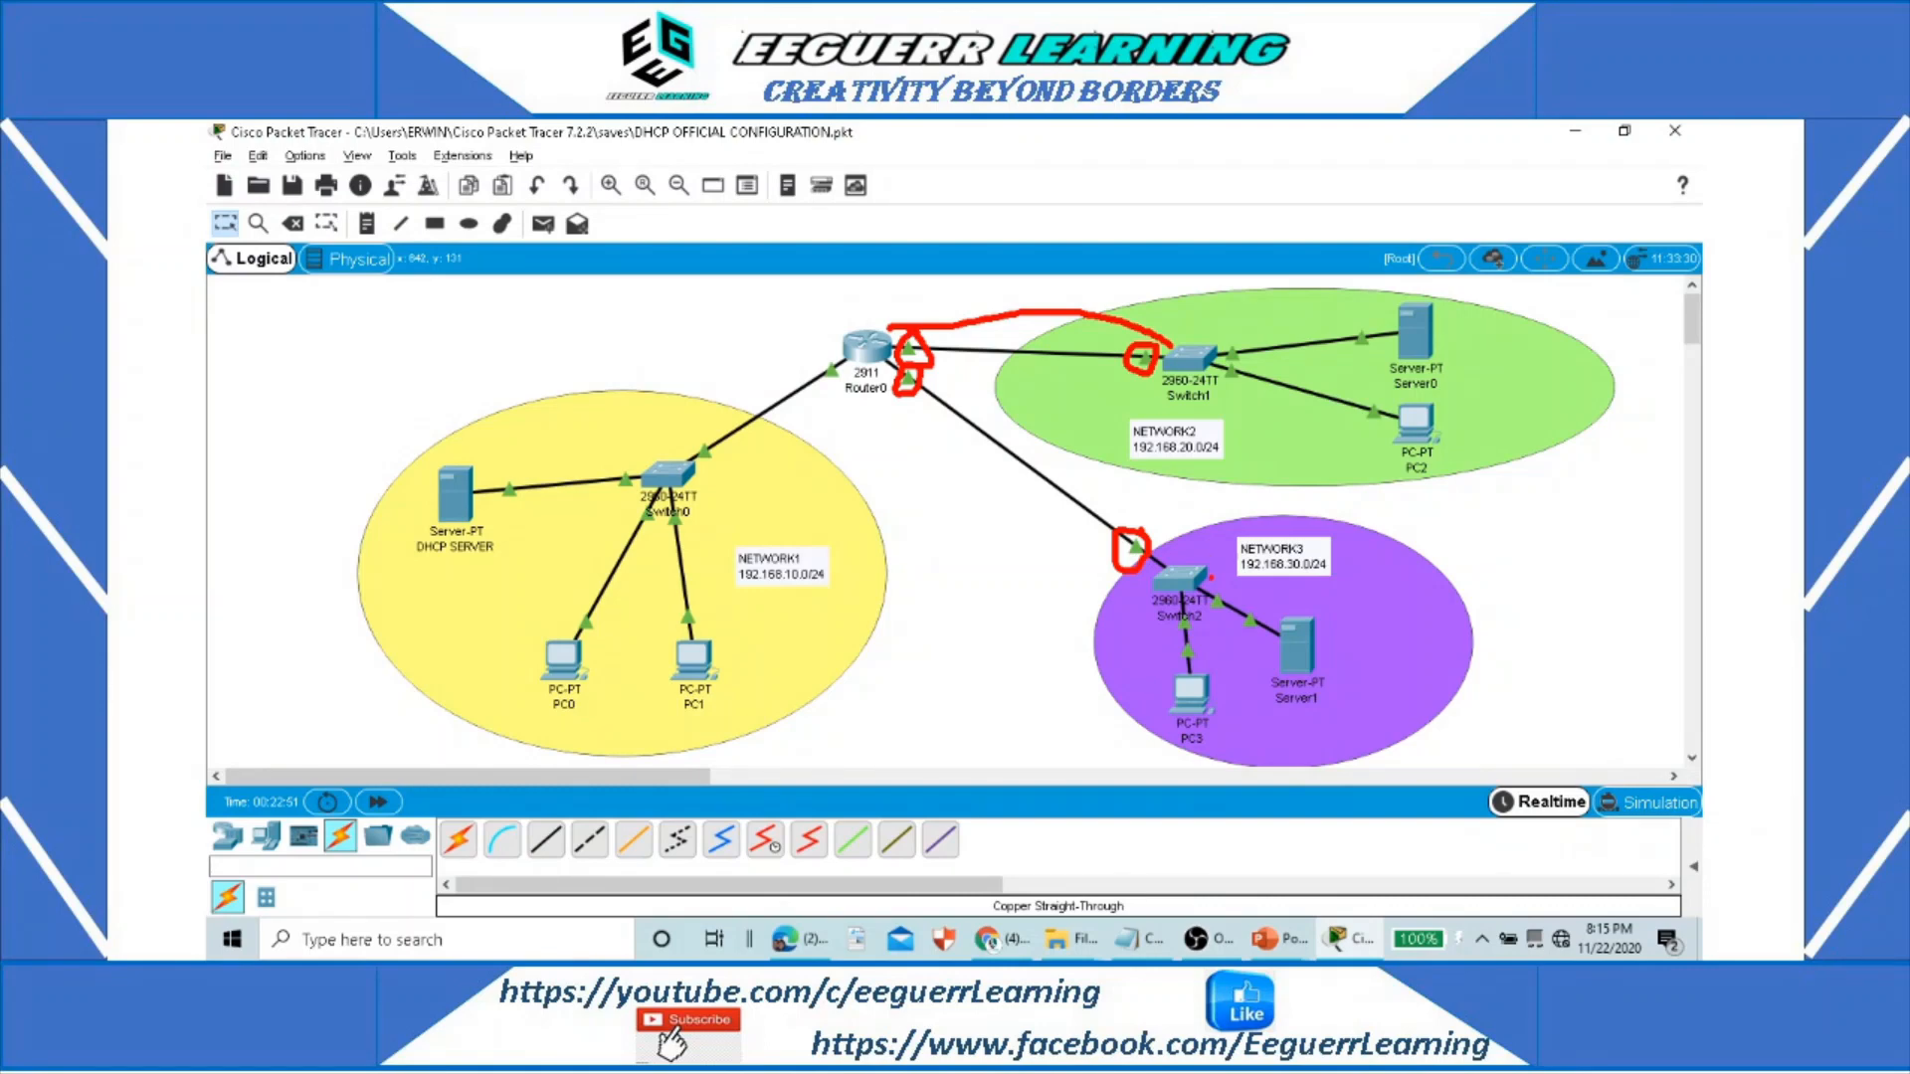
mouse_move(1177, 560)
left_mouse_down()
mouse_move(1084, 423)
mouse_move(908, 370)
left_mouse_up()
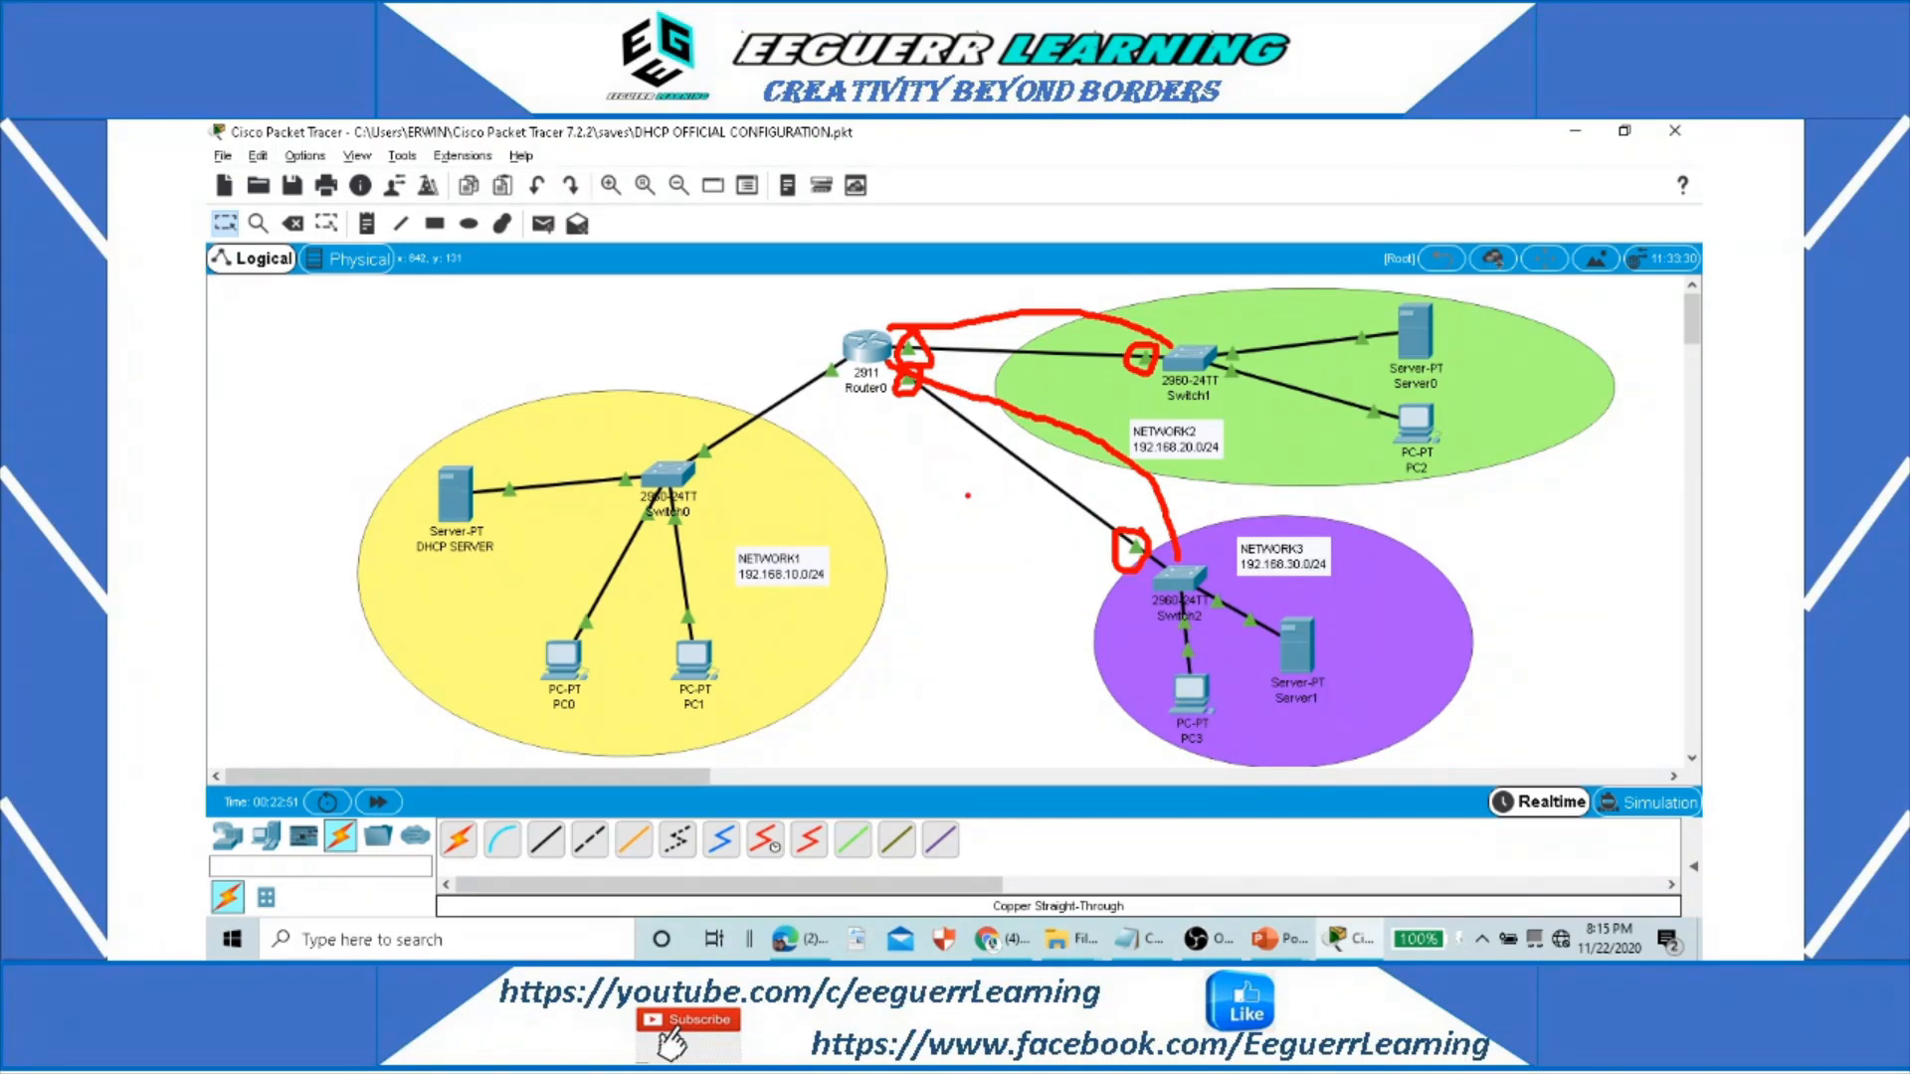
key("Escape")
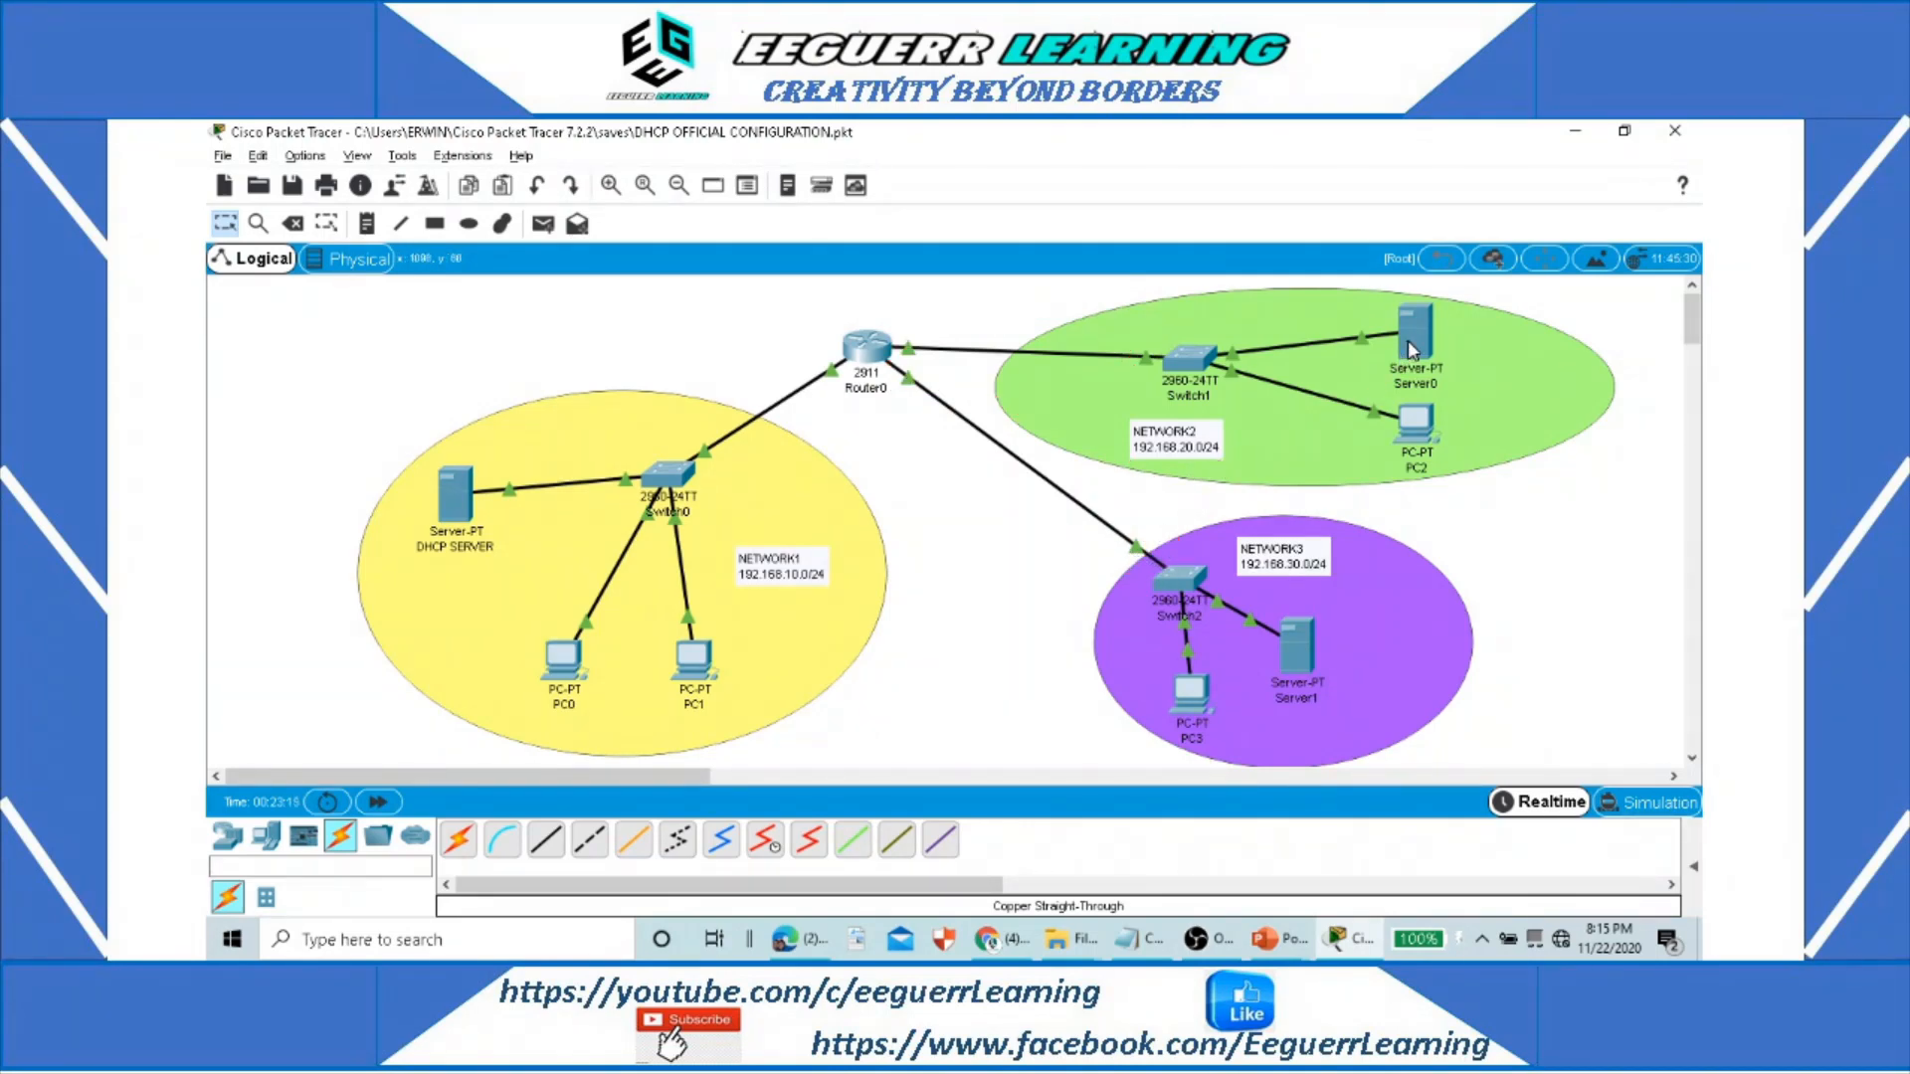
Step: Rename Server0 in the NETWORK2 area as HTTP SERVER
mouse_move(1410, 356)
left_click(1438, 386)
double_click(1440, 388)
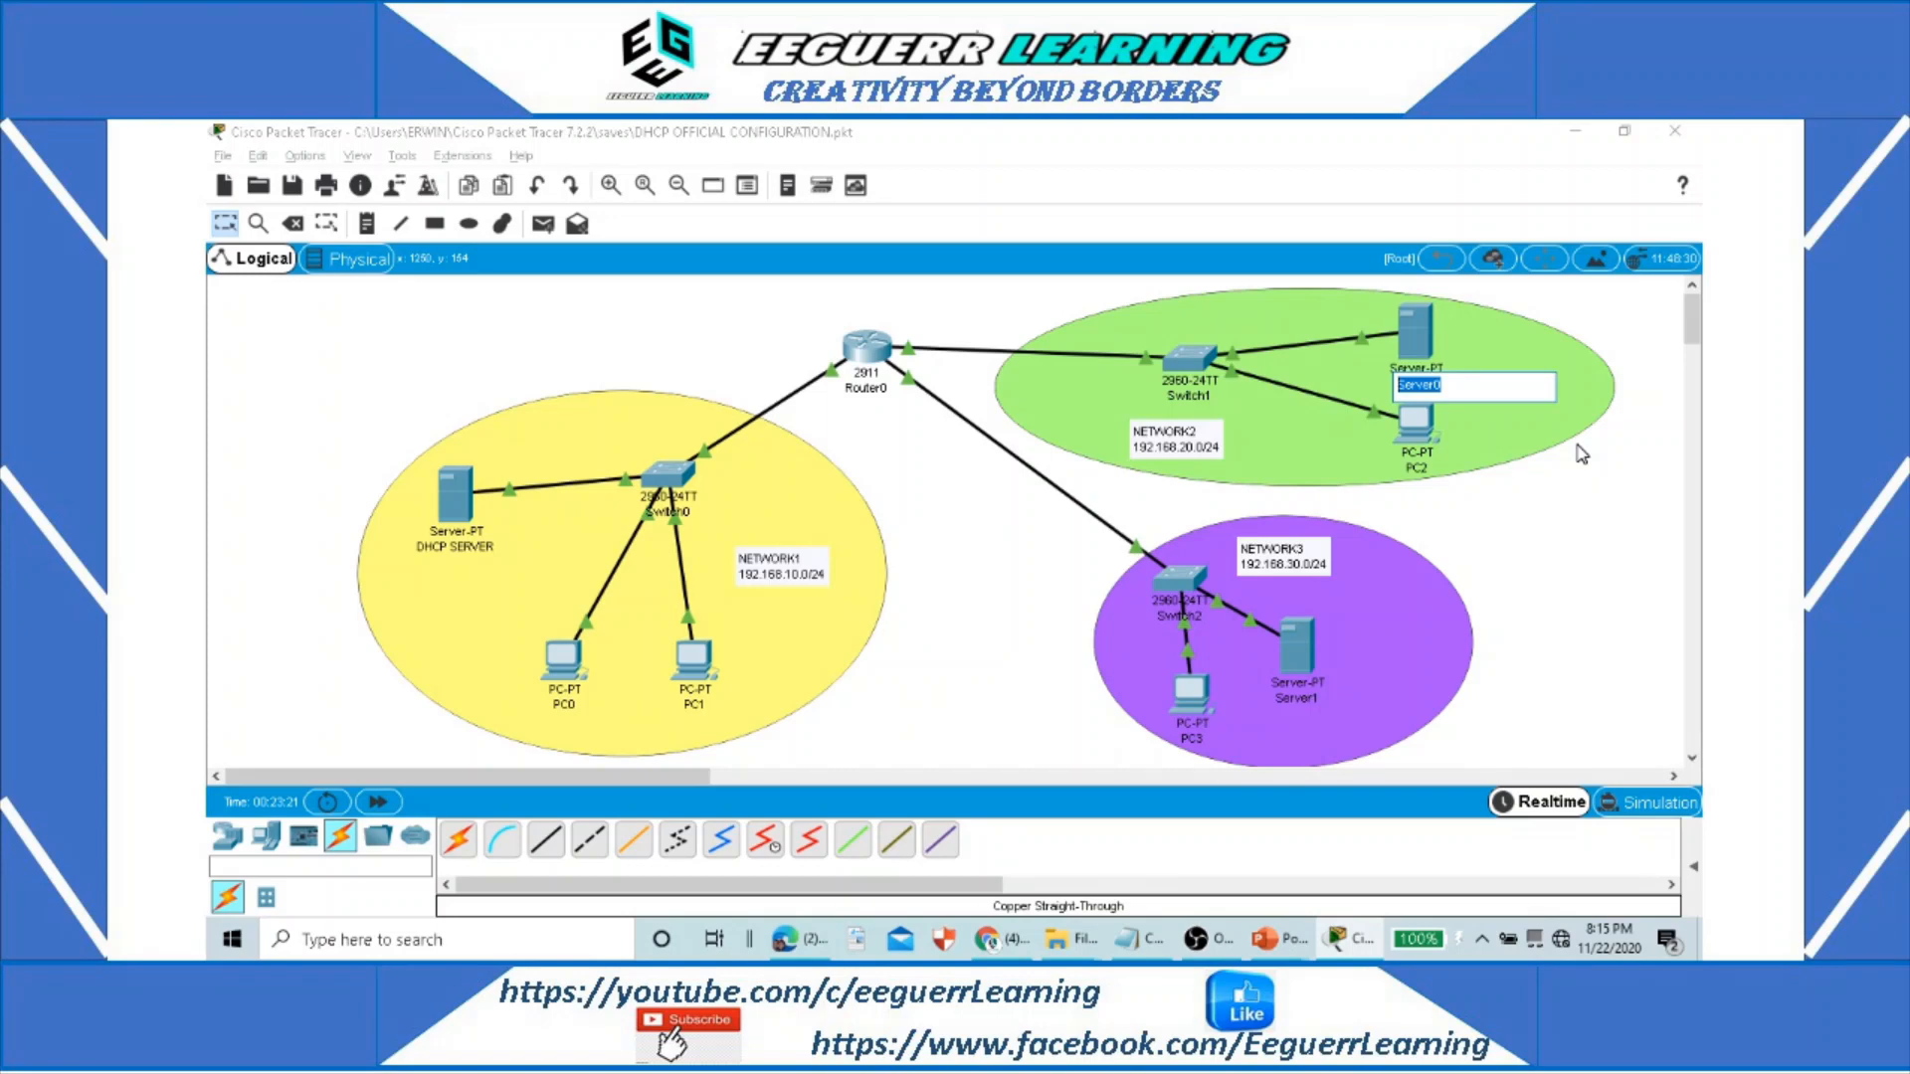
type("HTTP SERVER")
key("Return")
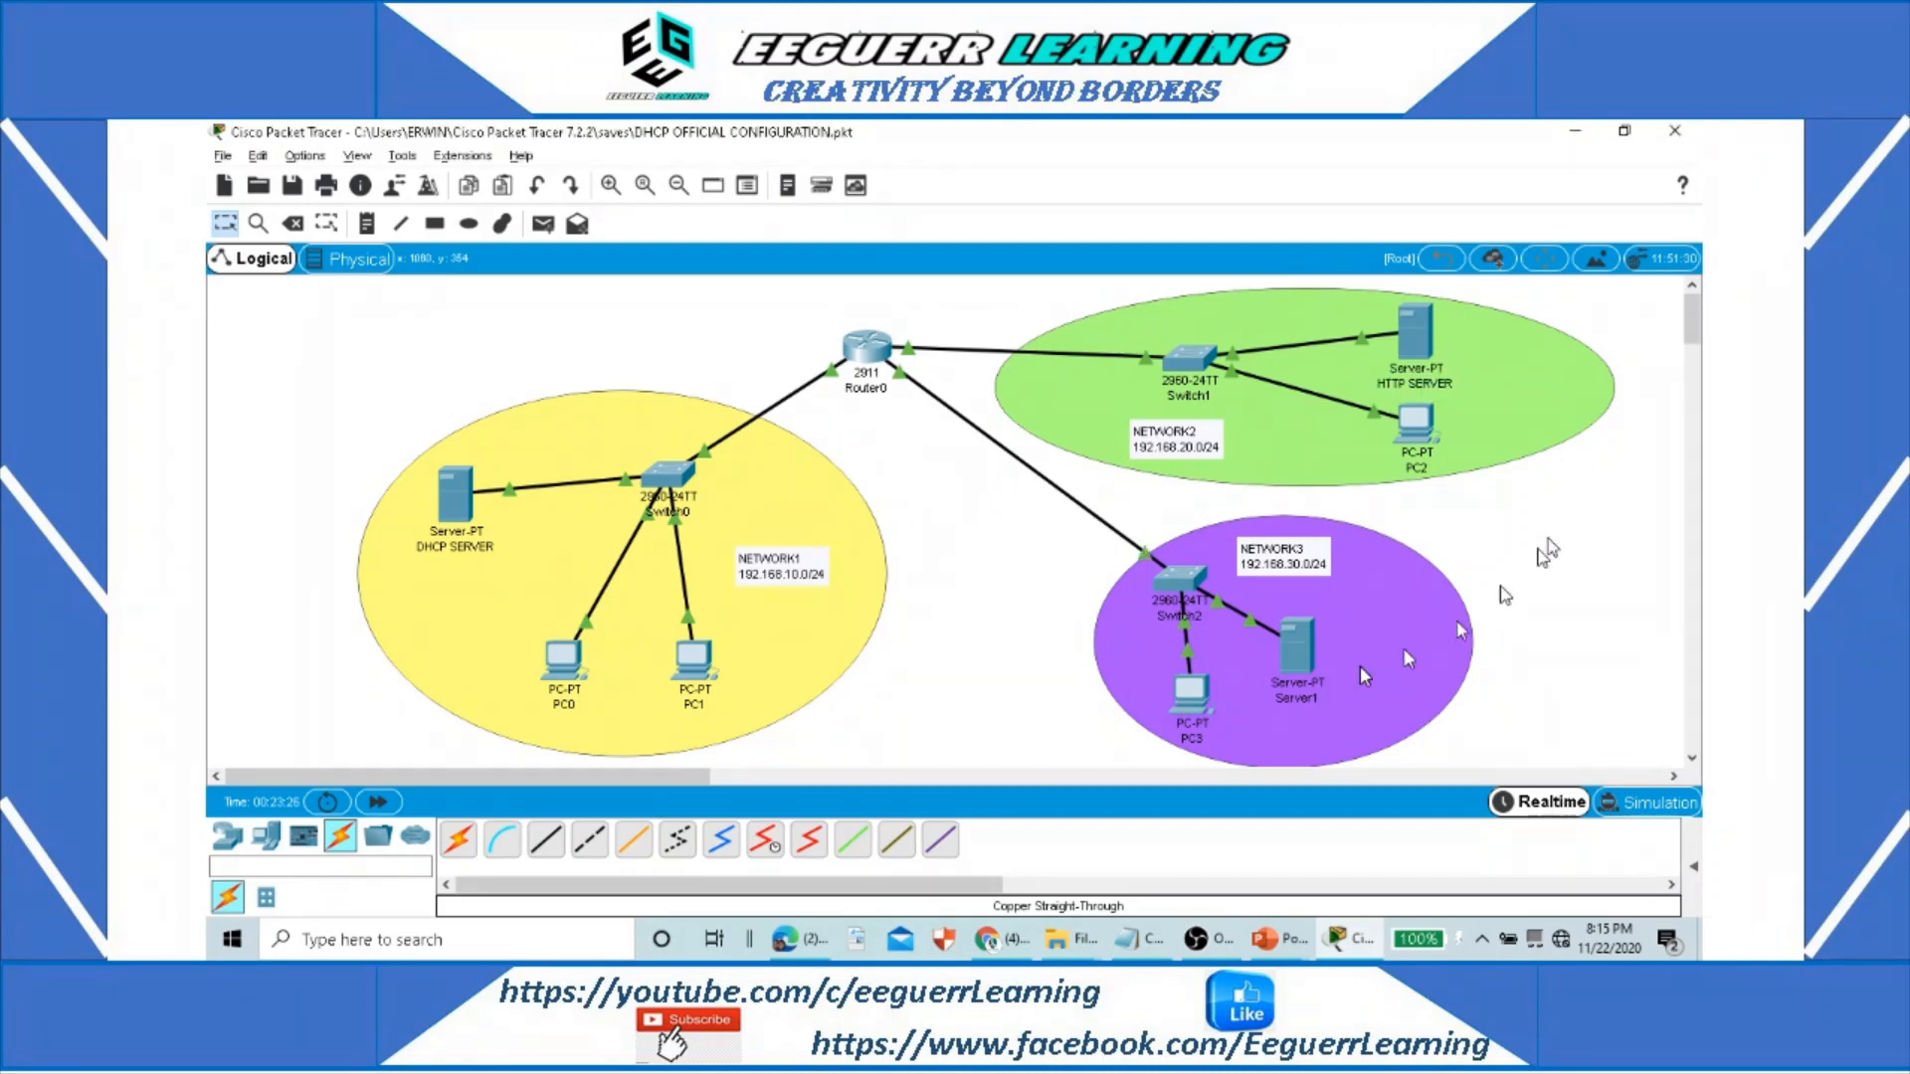
Step: Rename Server1 in the NETWORK3 area as DNS SERVER
left_click(1297, 697)
double_click(1306, 699)
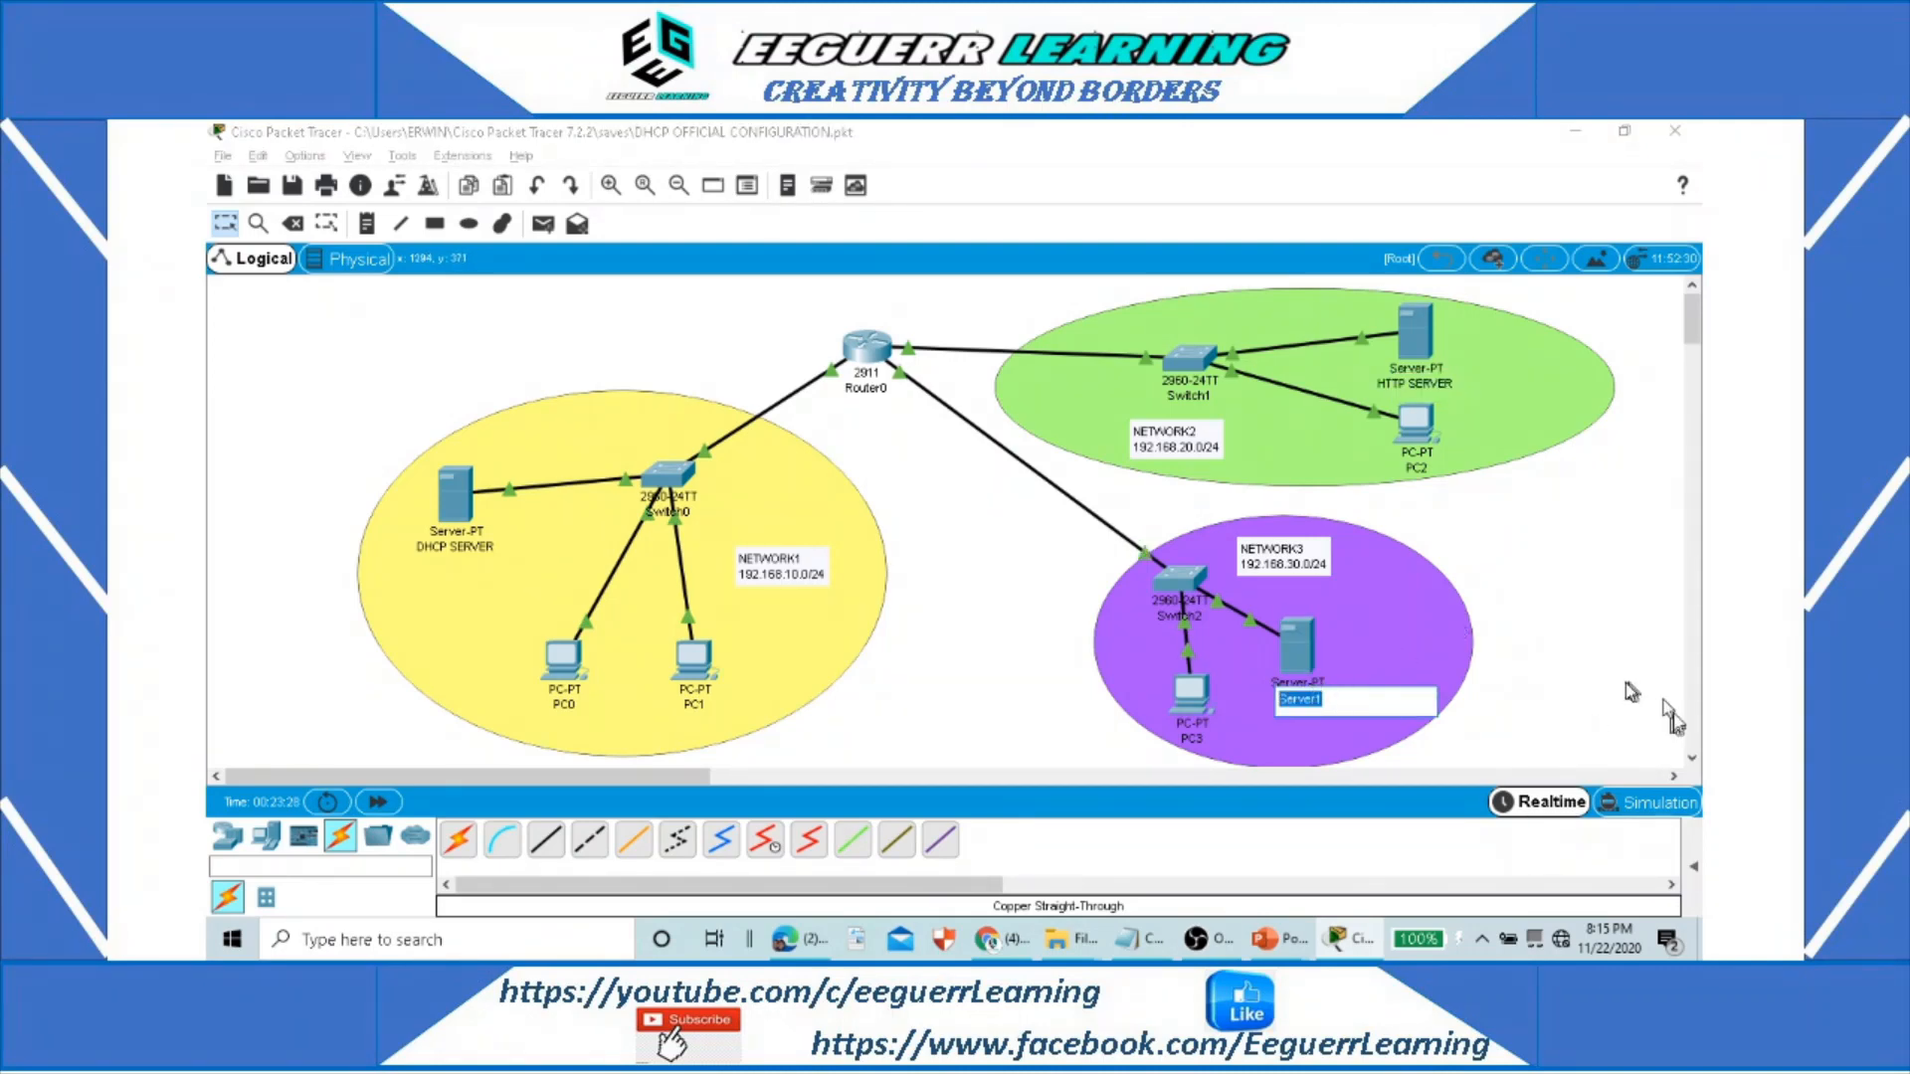
type("DNS SERVER")
left_click(1614, 612)
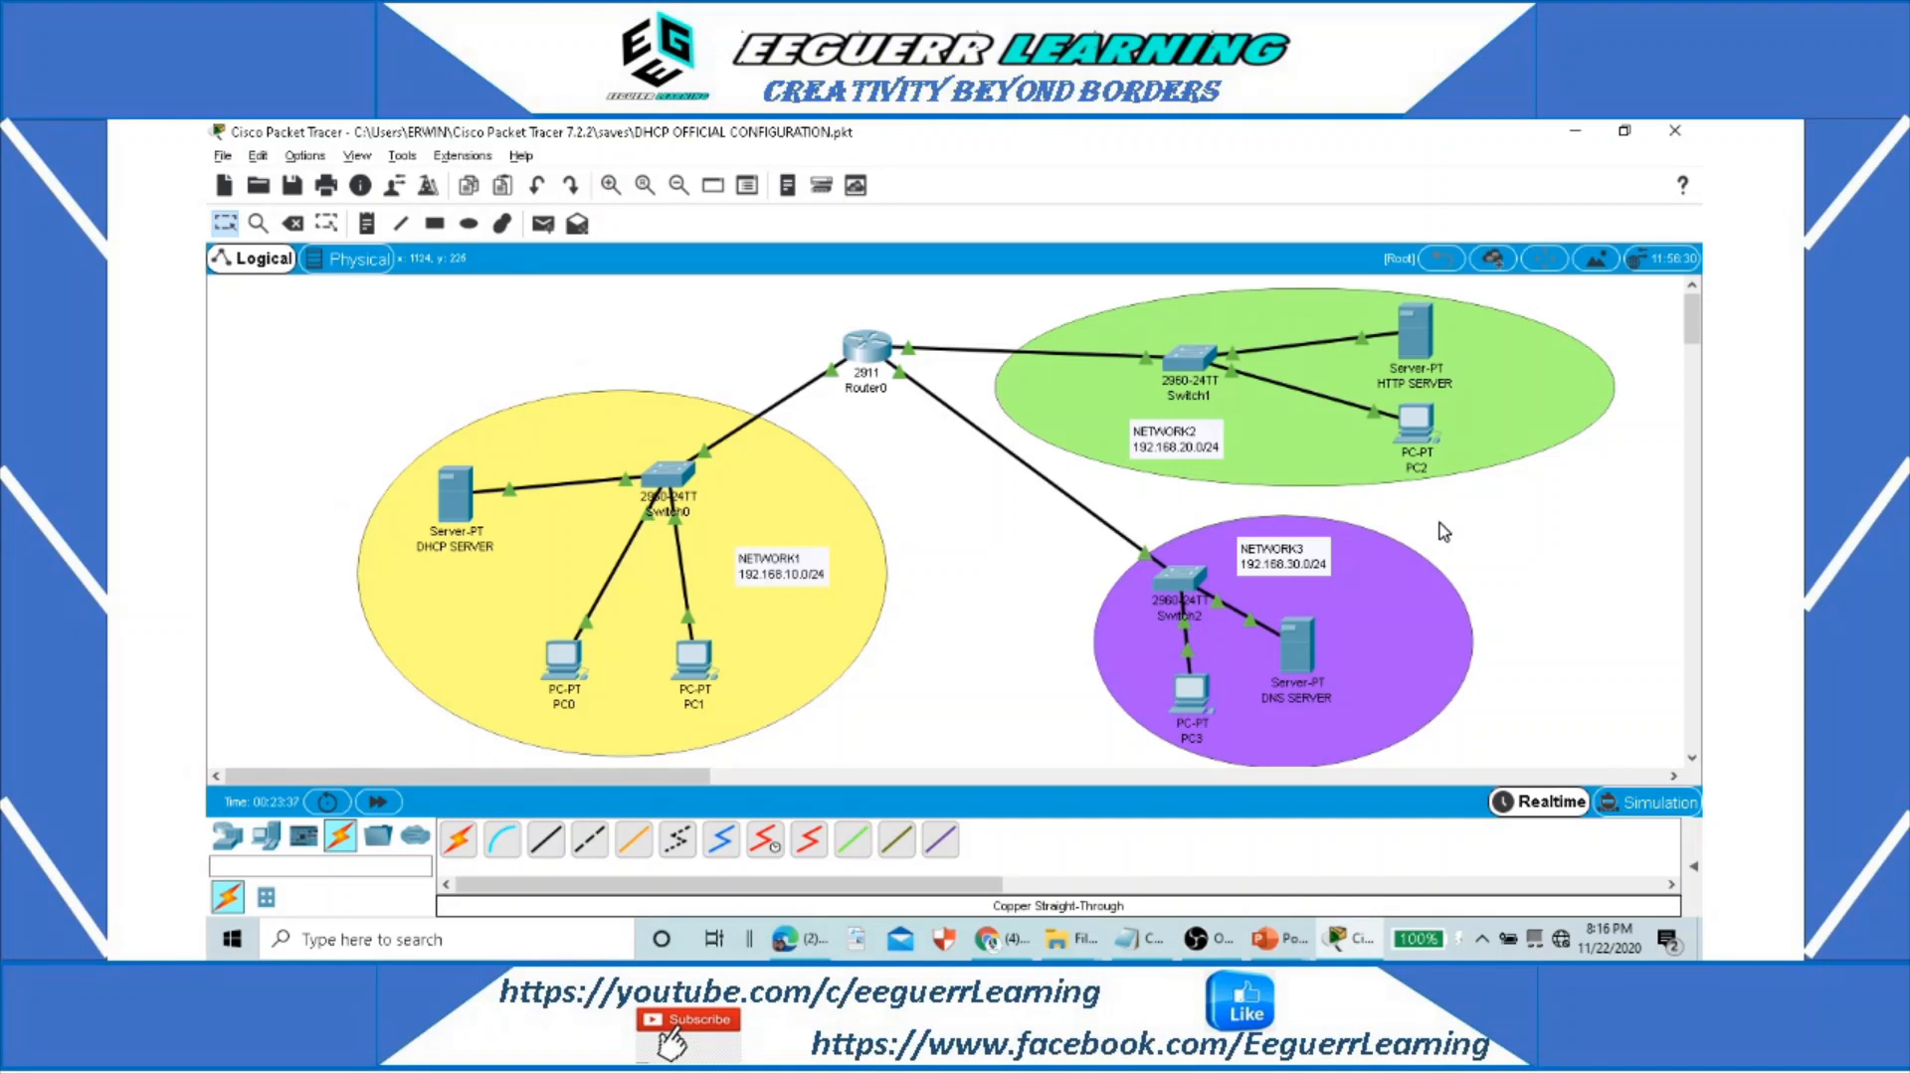
Step: Give the HTTP SERVER the static IP address 192.168.20.254 with subnet mask 255.255.255.0
left_click(1418, 335)
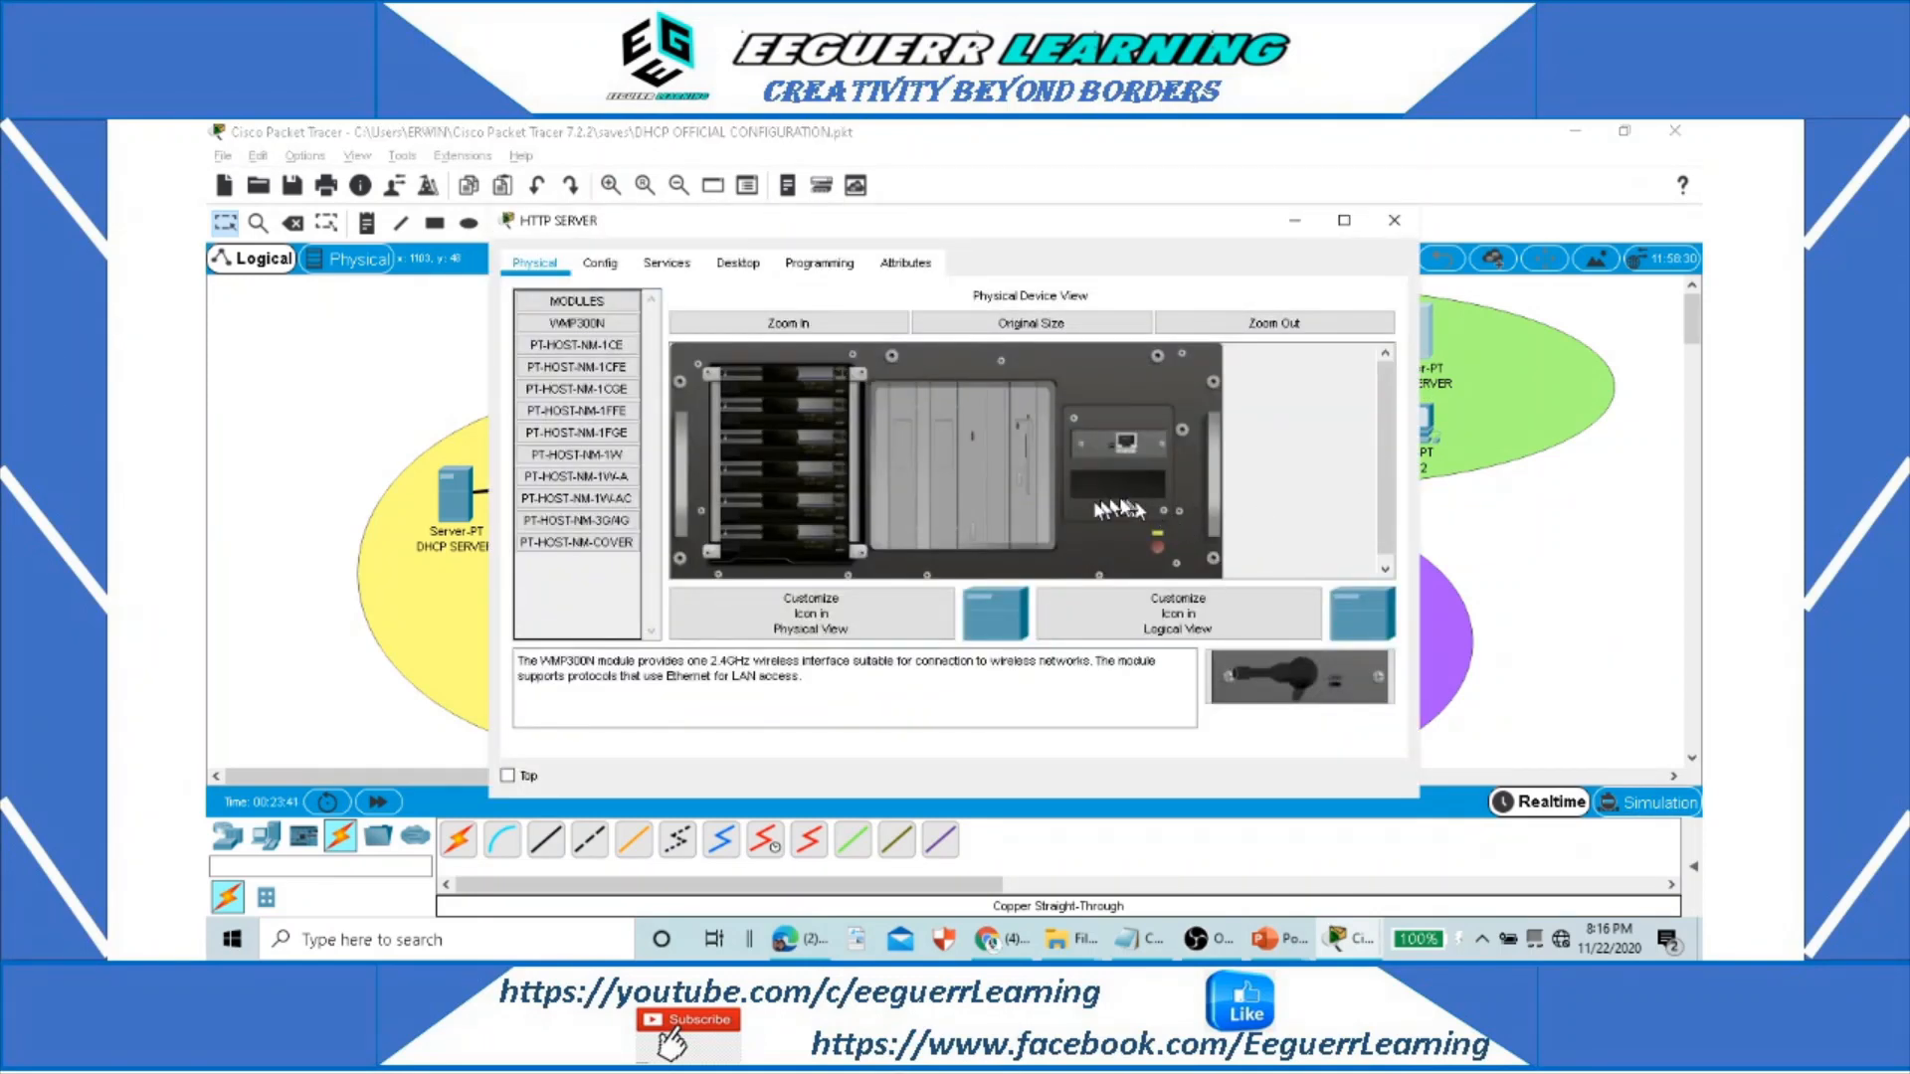
left_click(738, 263)
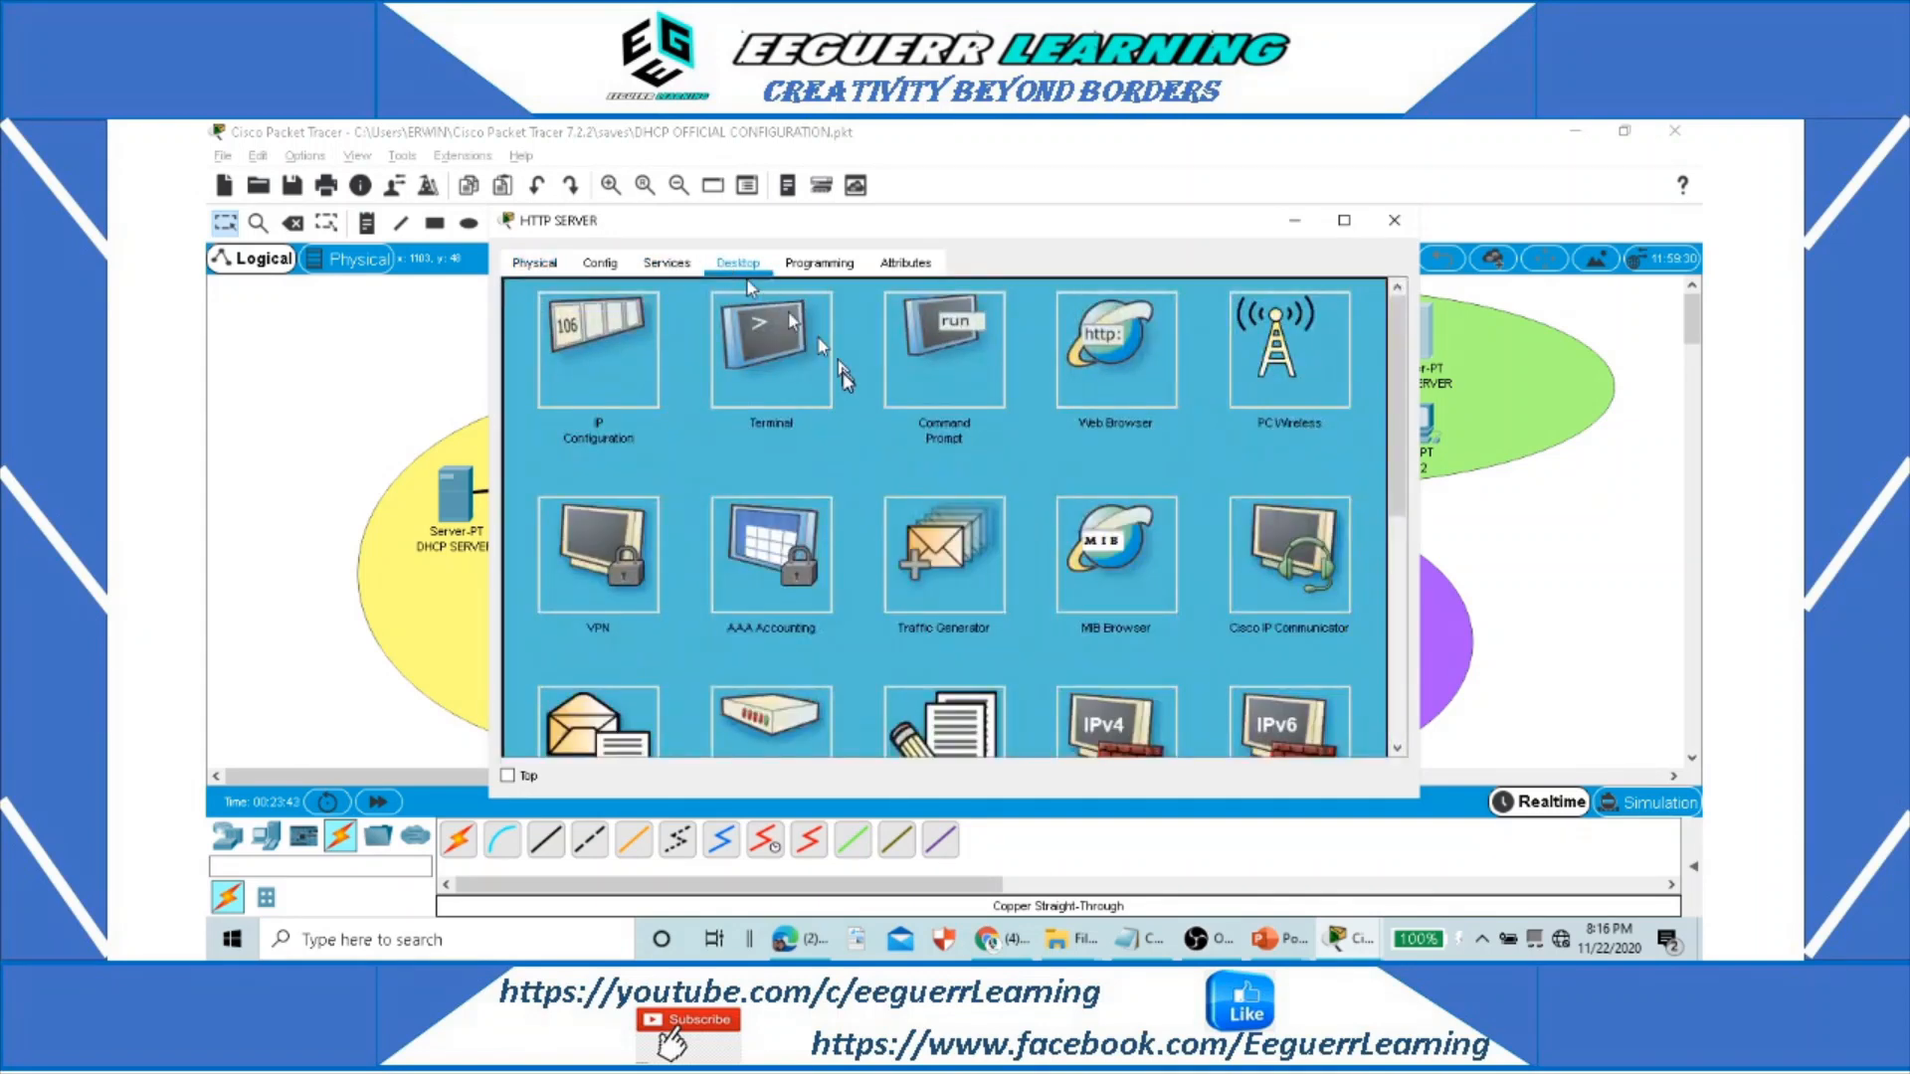
left_click(599, 356)
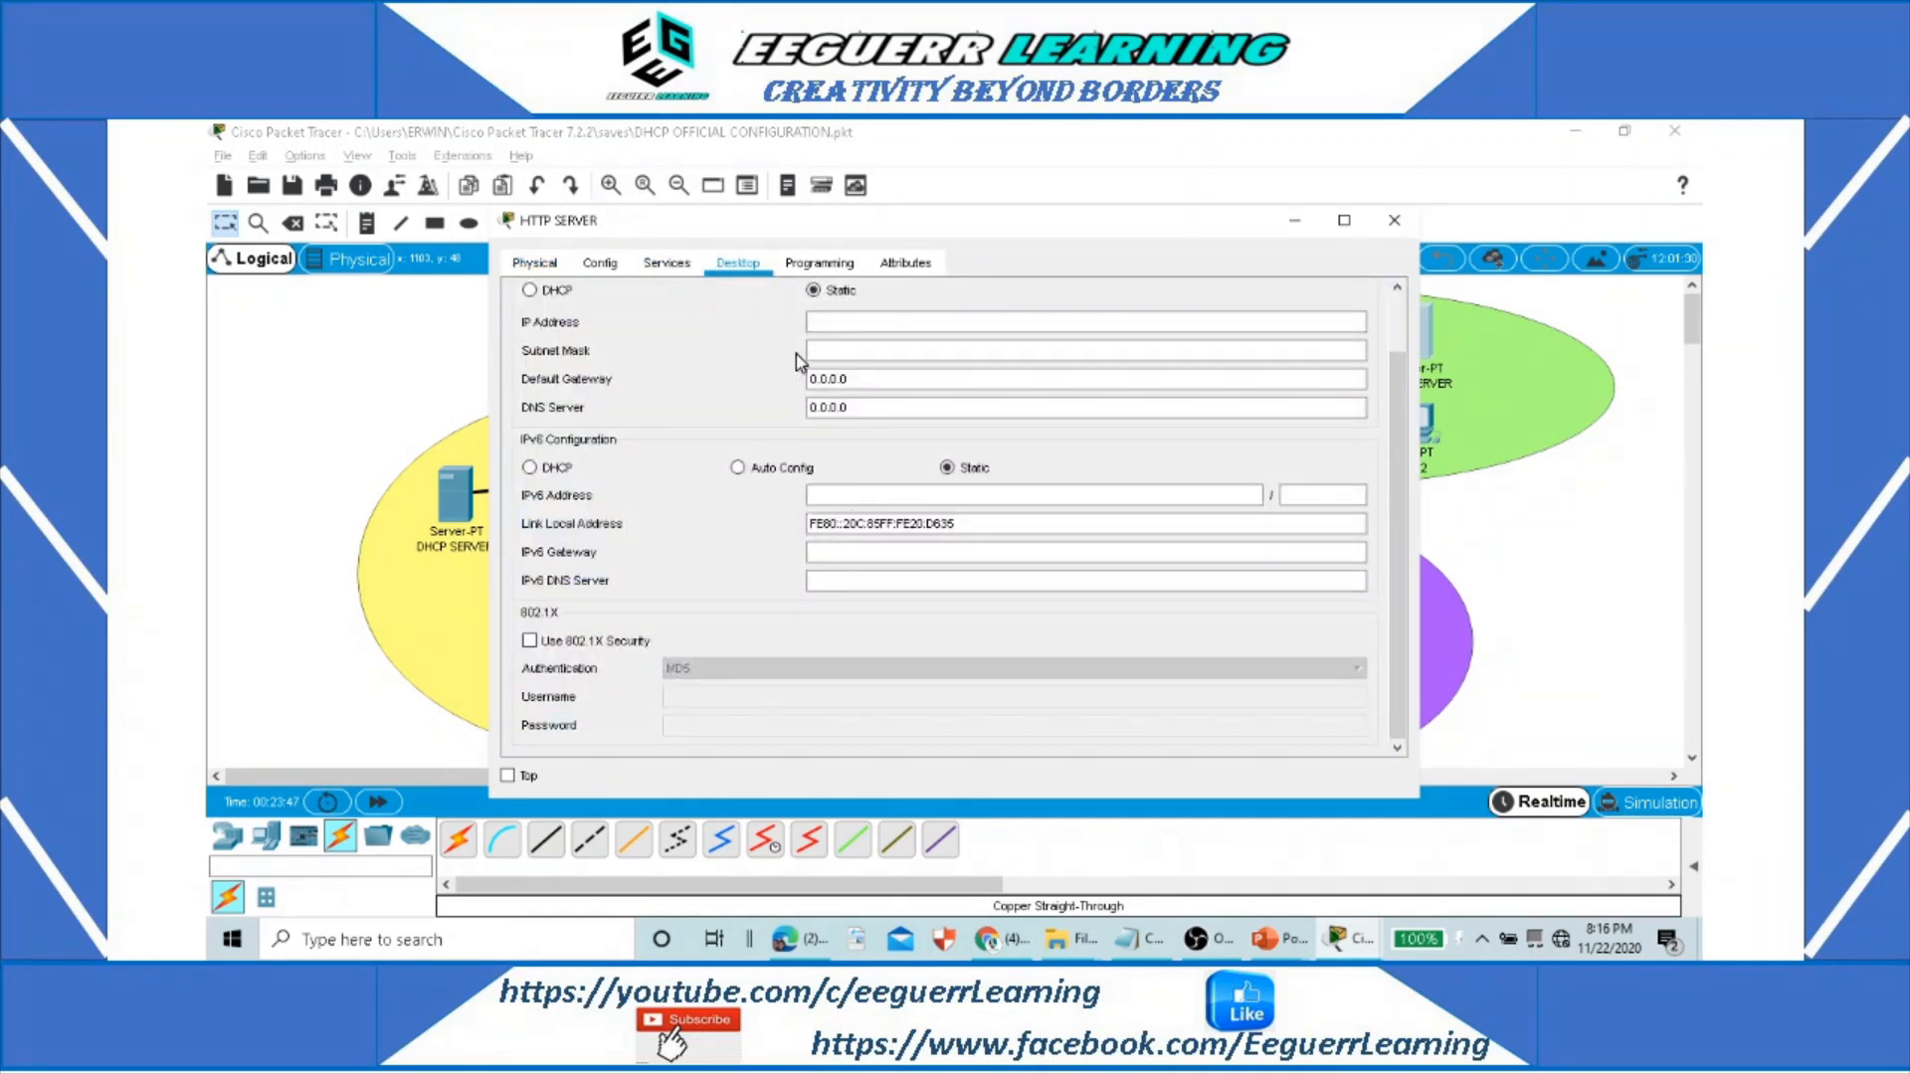
left_click(842, 319)
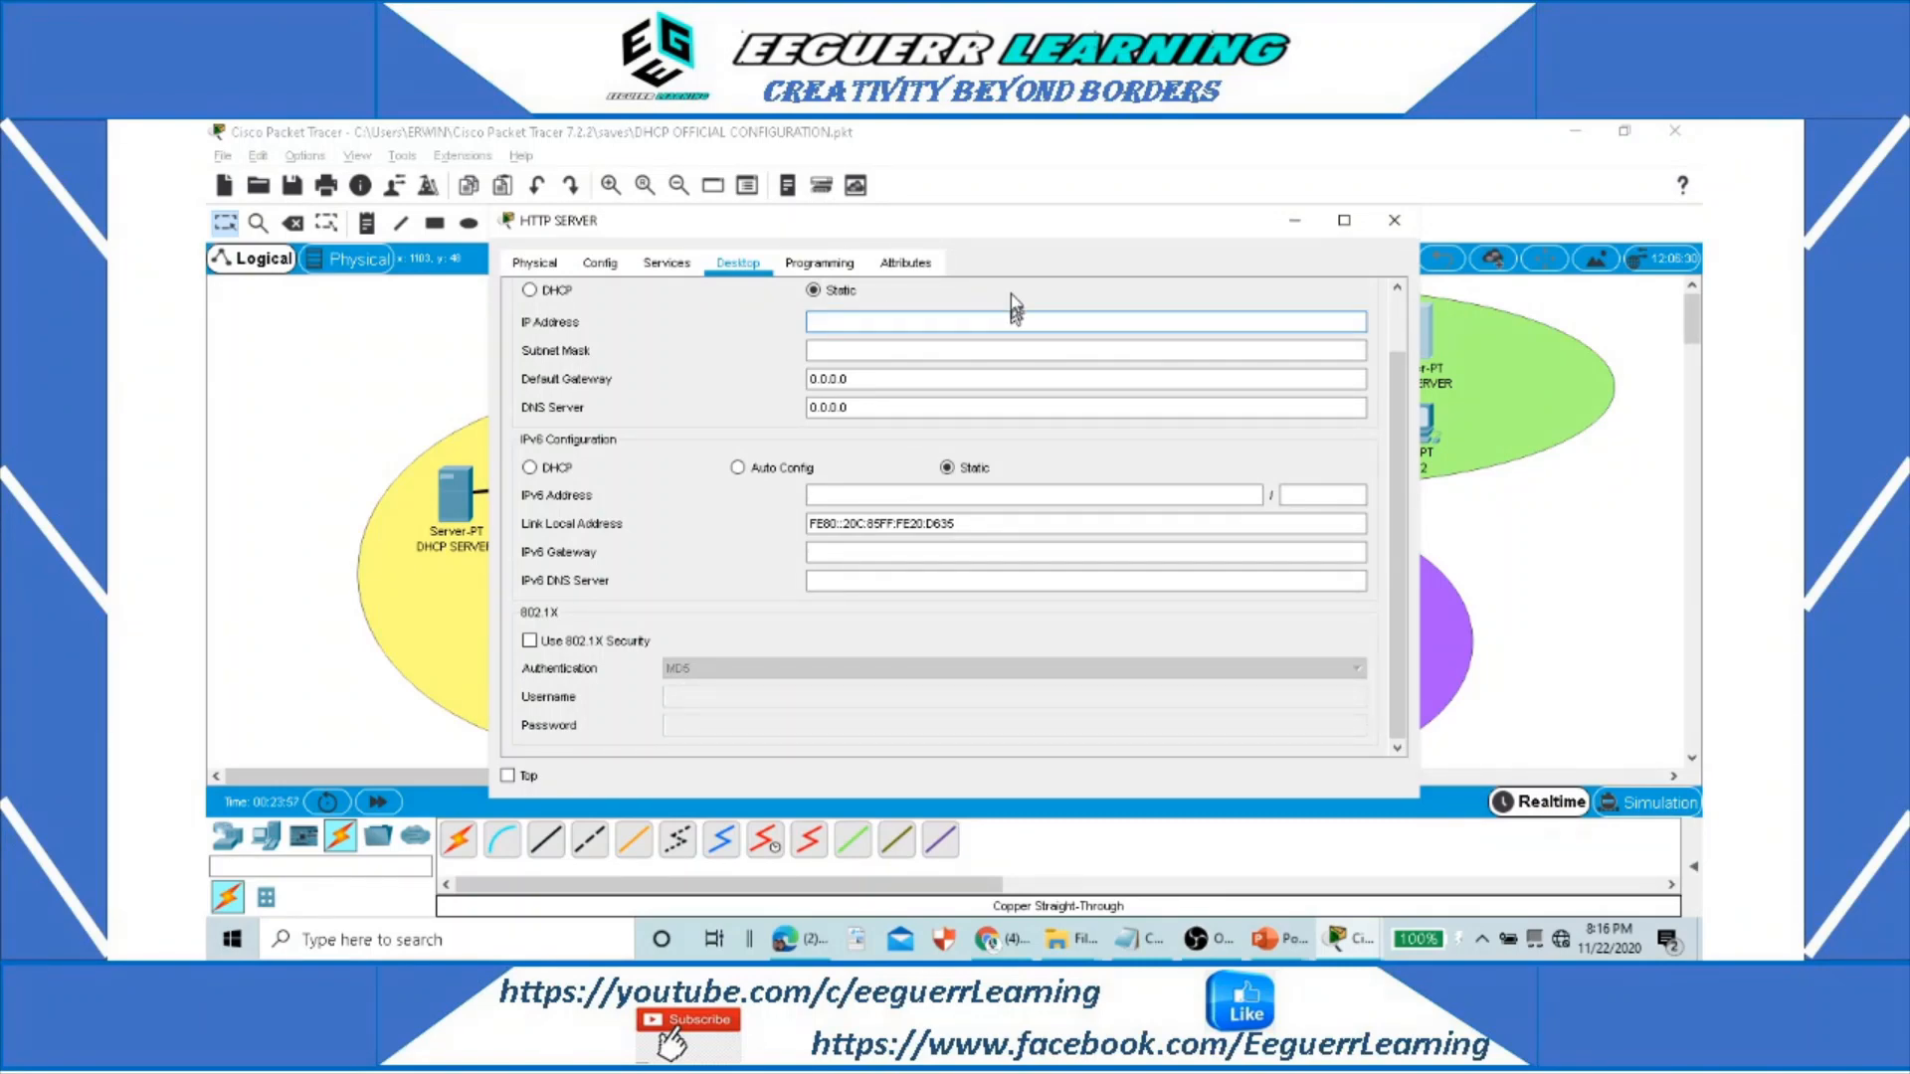
left_click_drag(1042, 231, 786, 244)
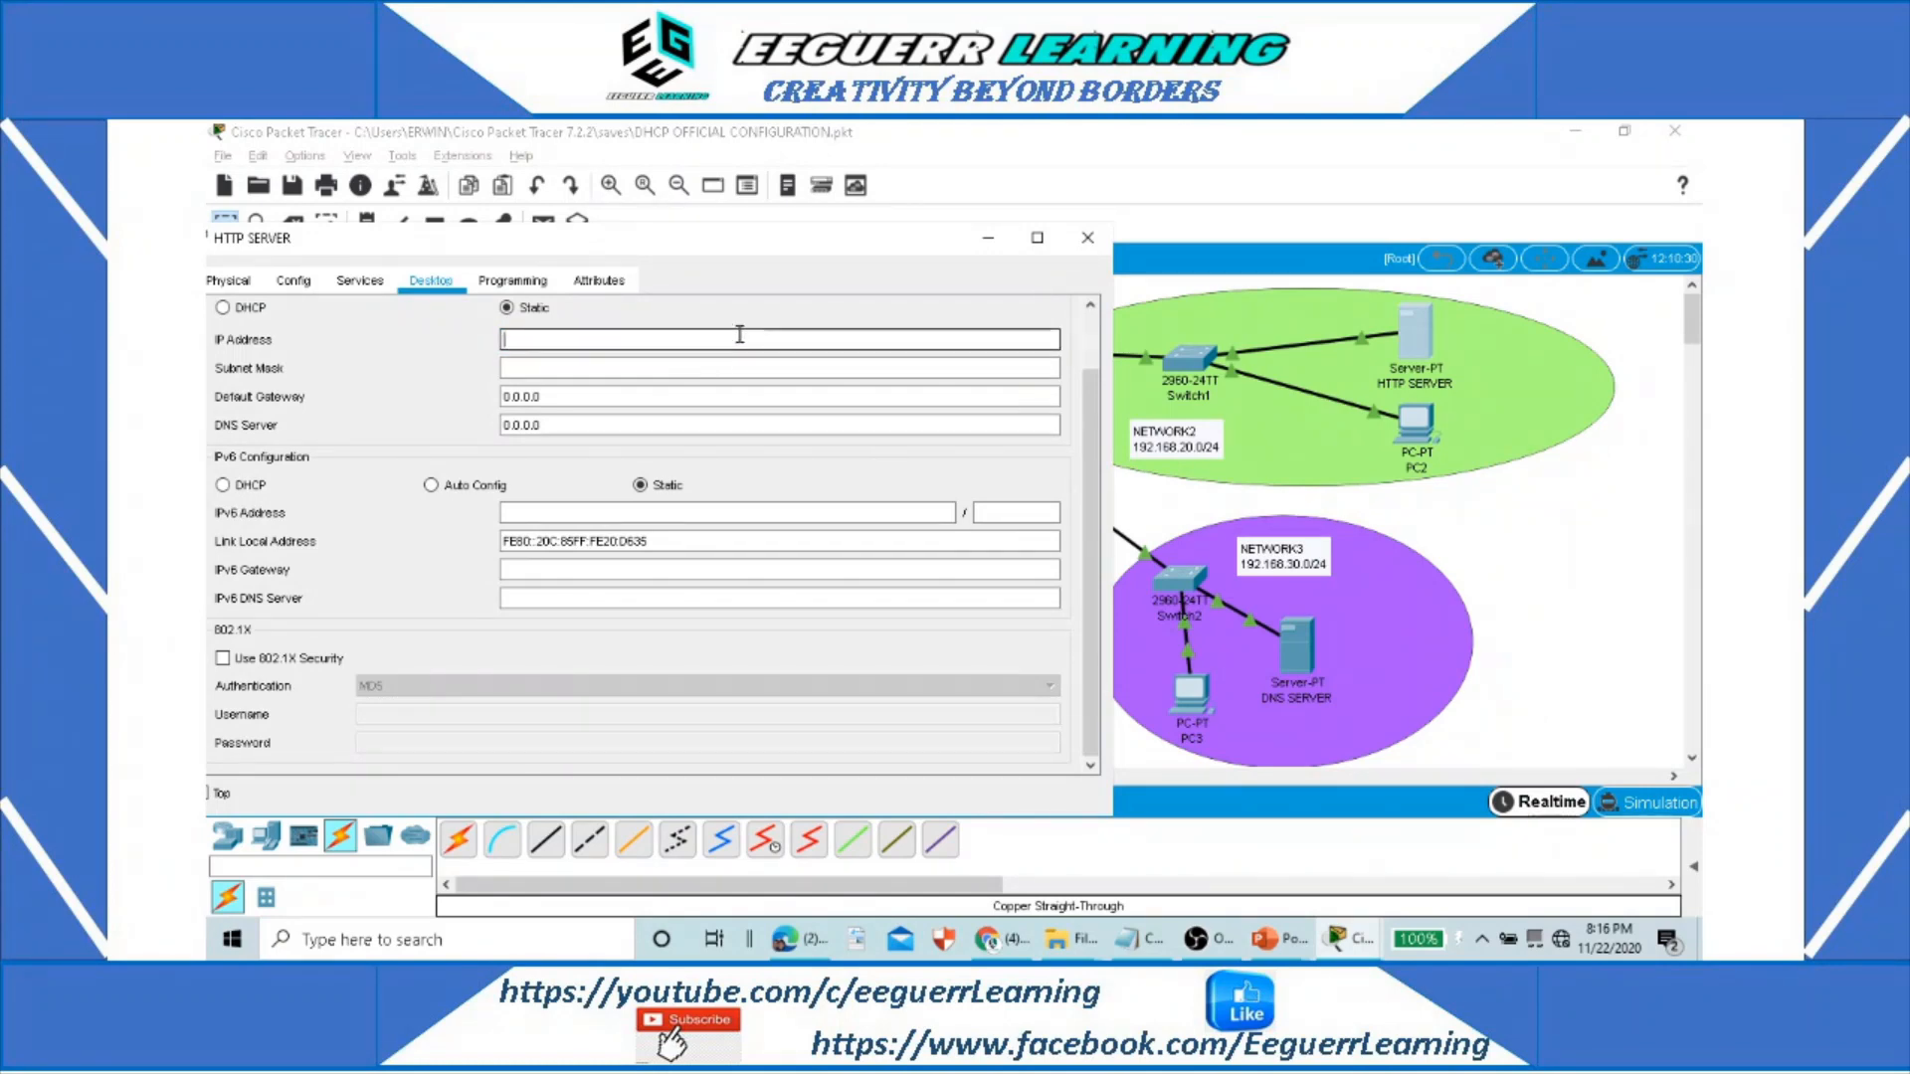
type("192.168.20")
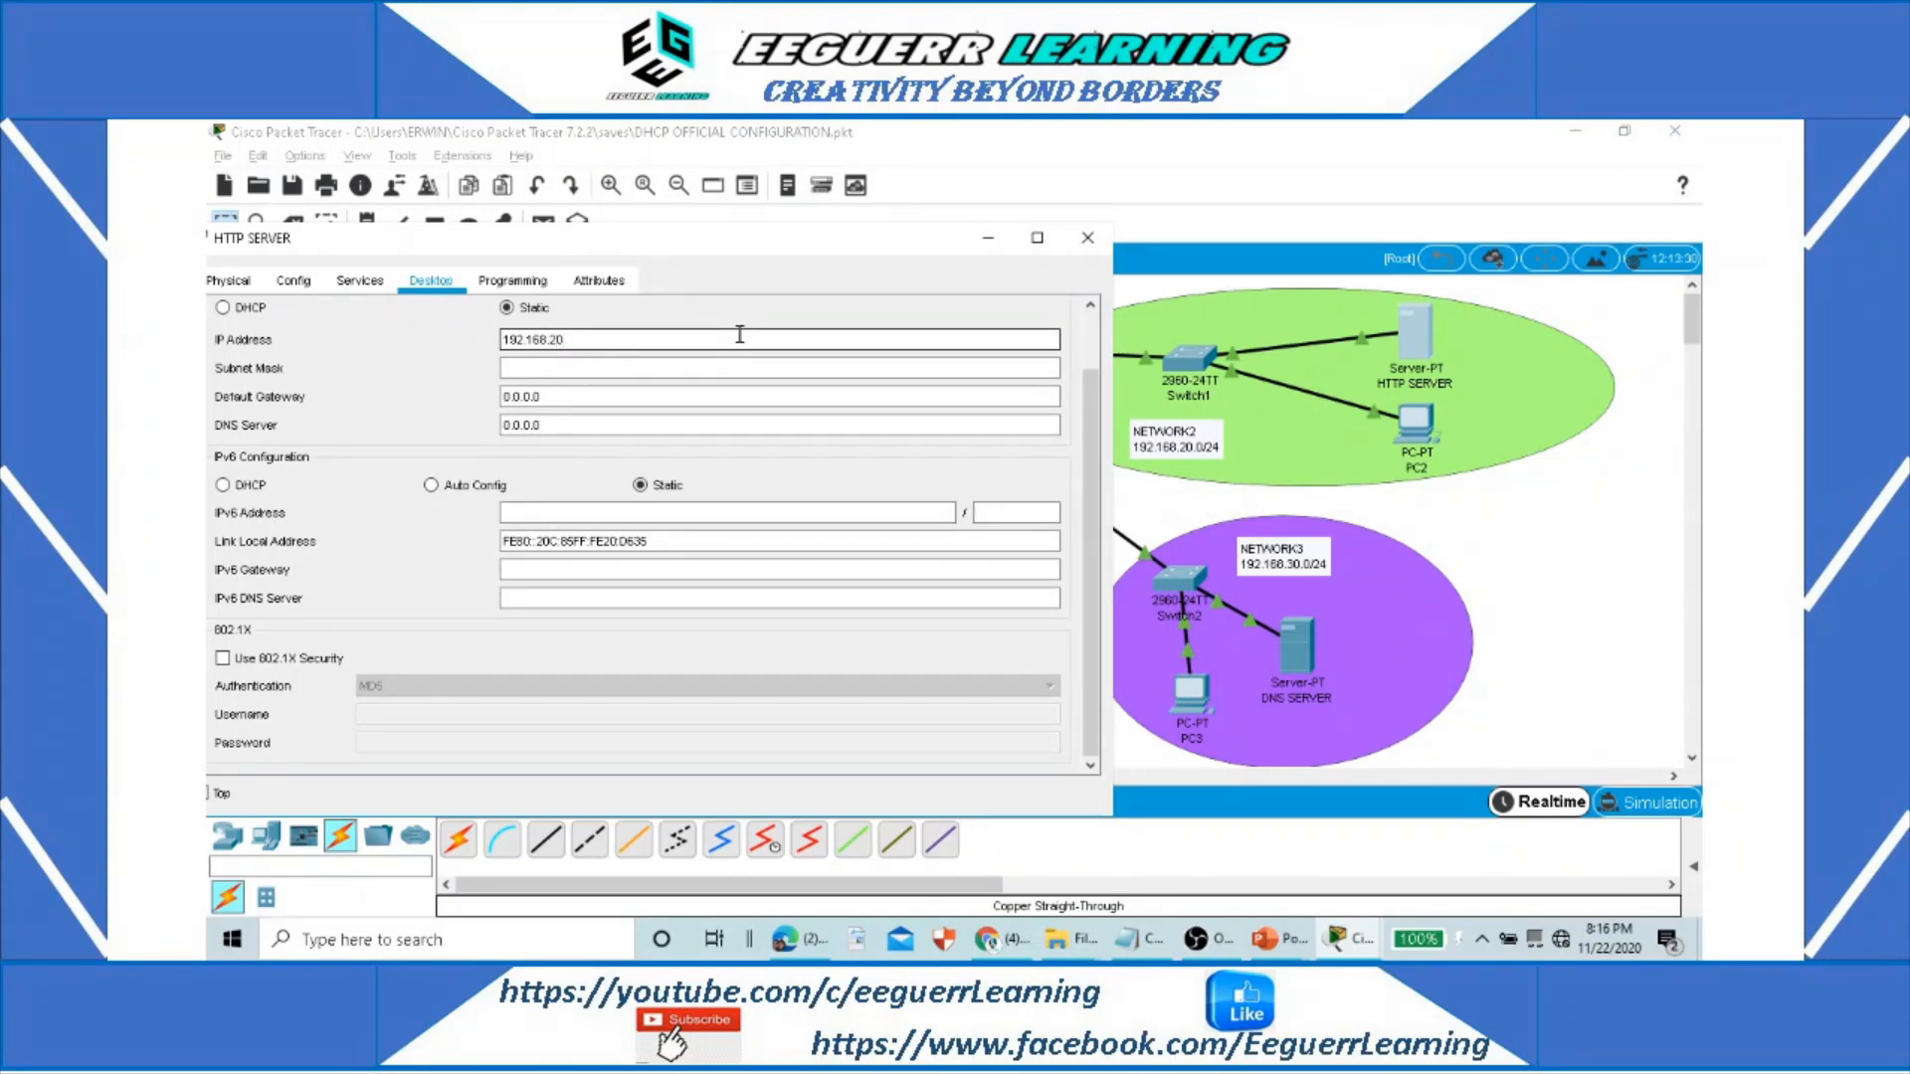
type(".254")
left_click_drag(501, 339, 596, 339)
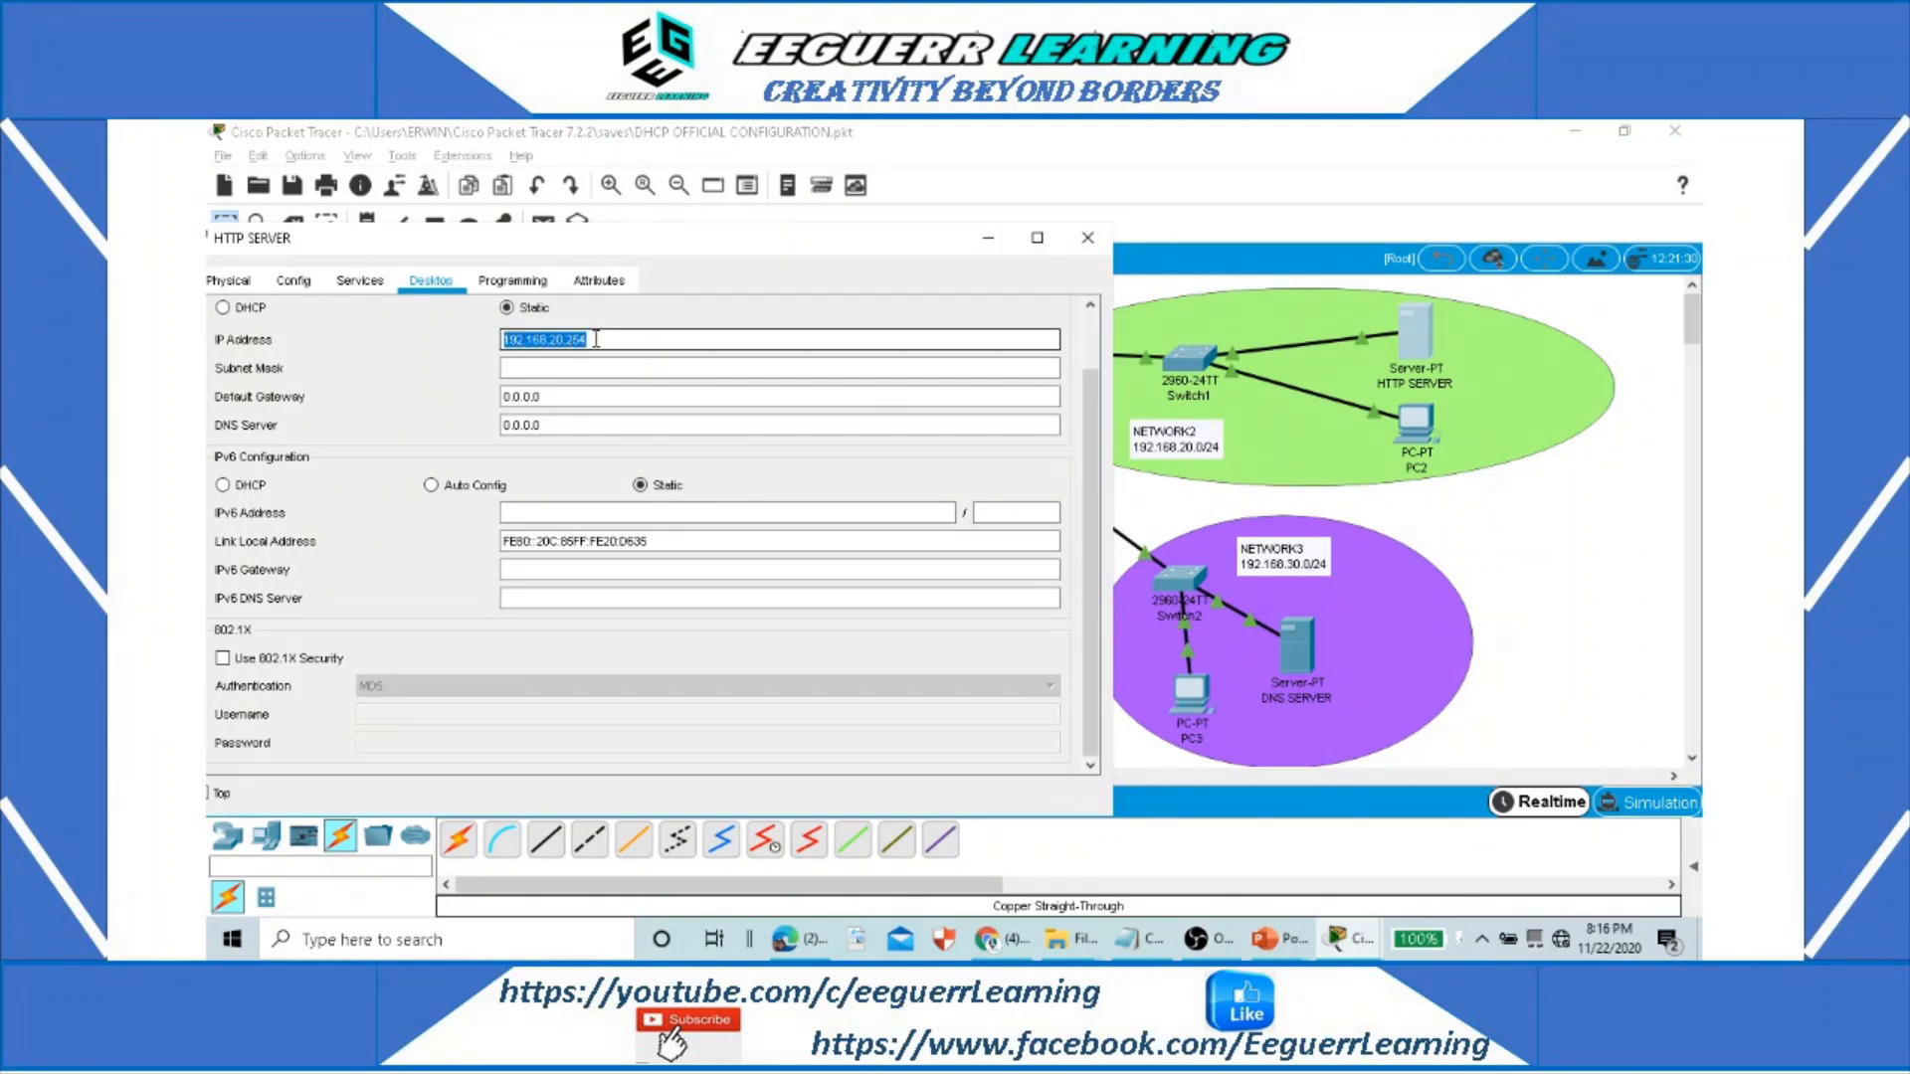
left_click(596, 367)
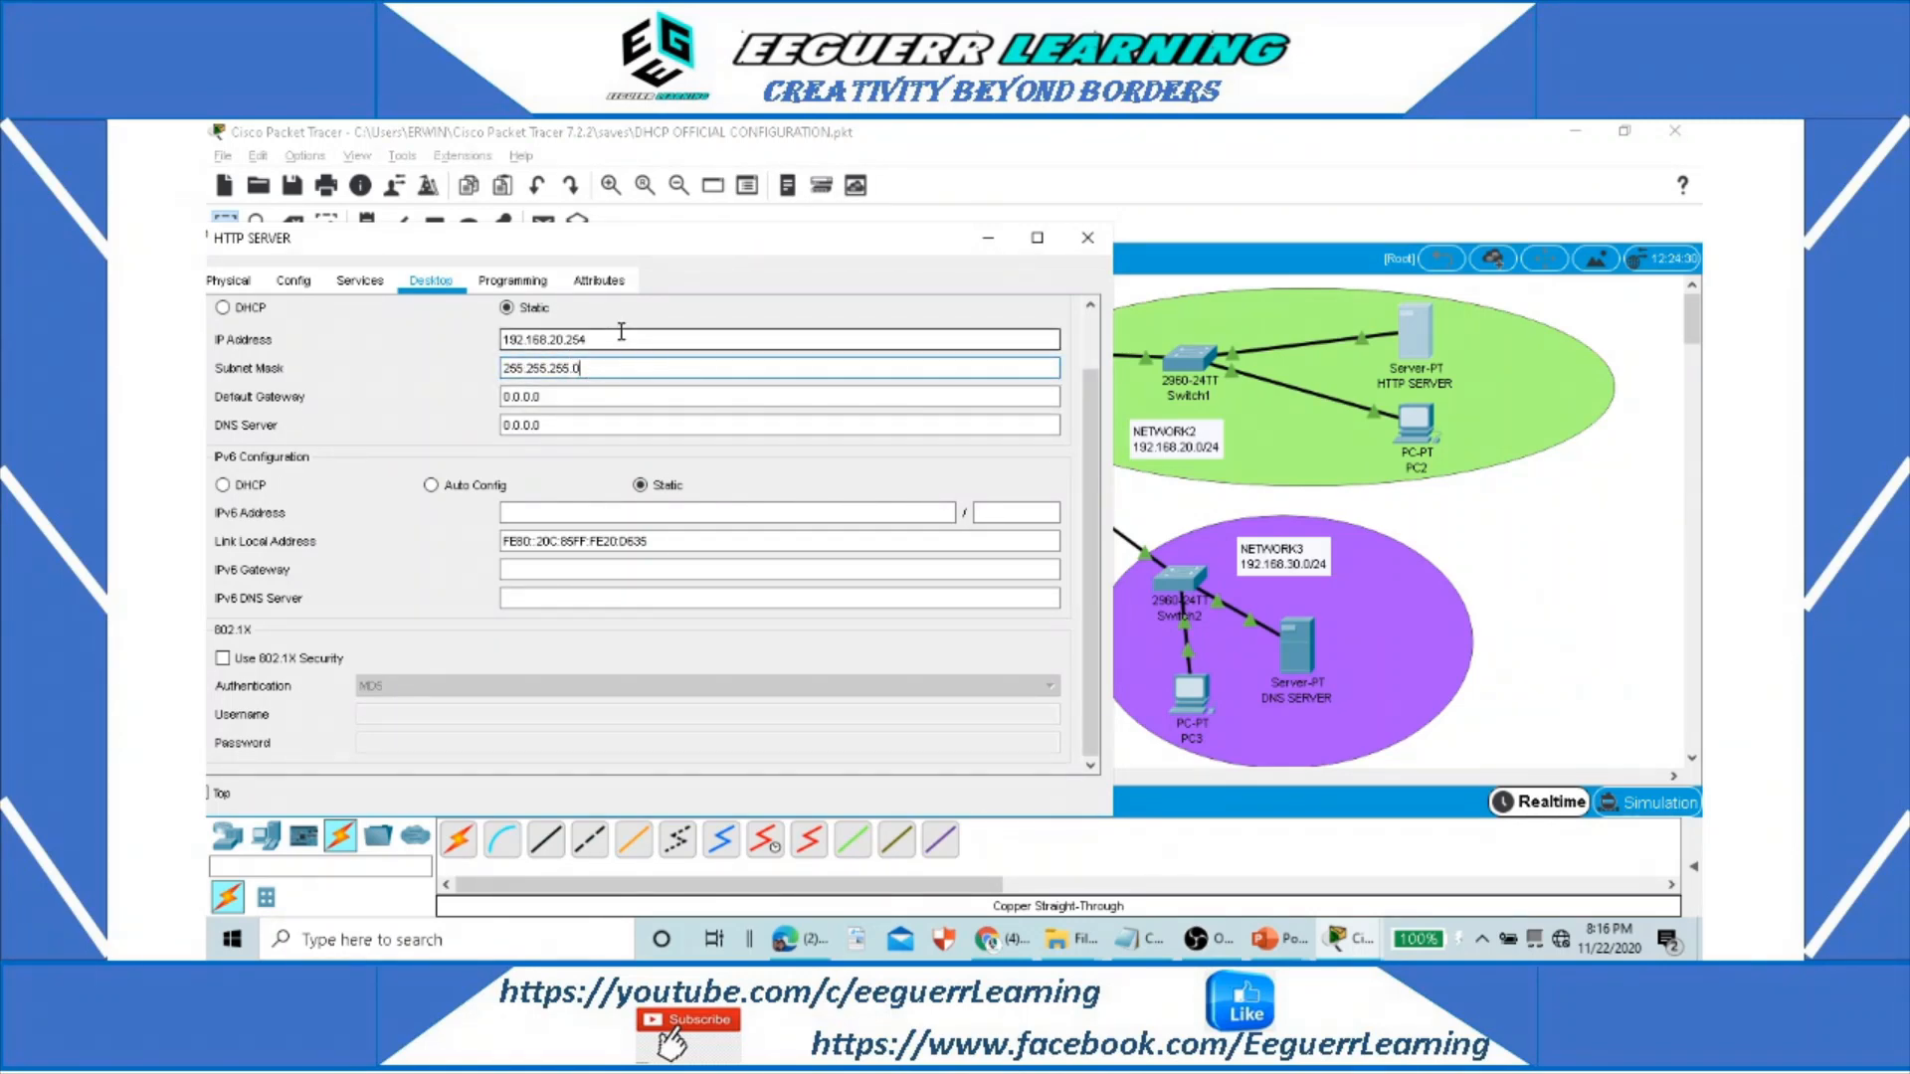
Step: Set the HTTP SERVER's default gateway to 192.168.20.1 and close its window
left_click_drag(618, 335, 498, 326)
key("ctrl+c")
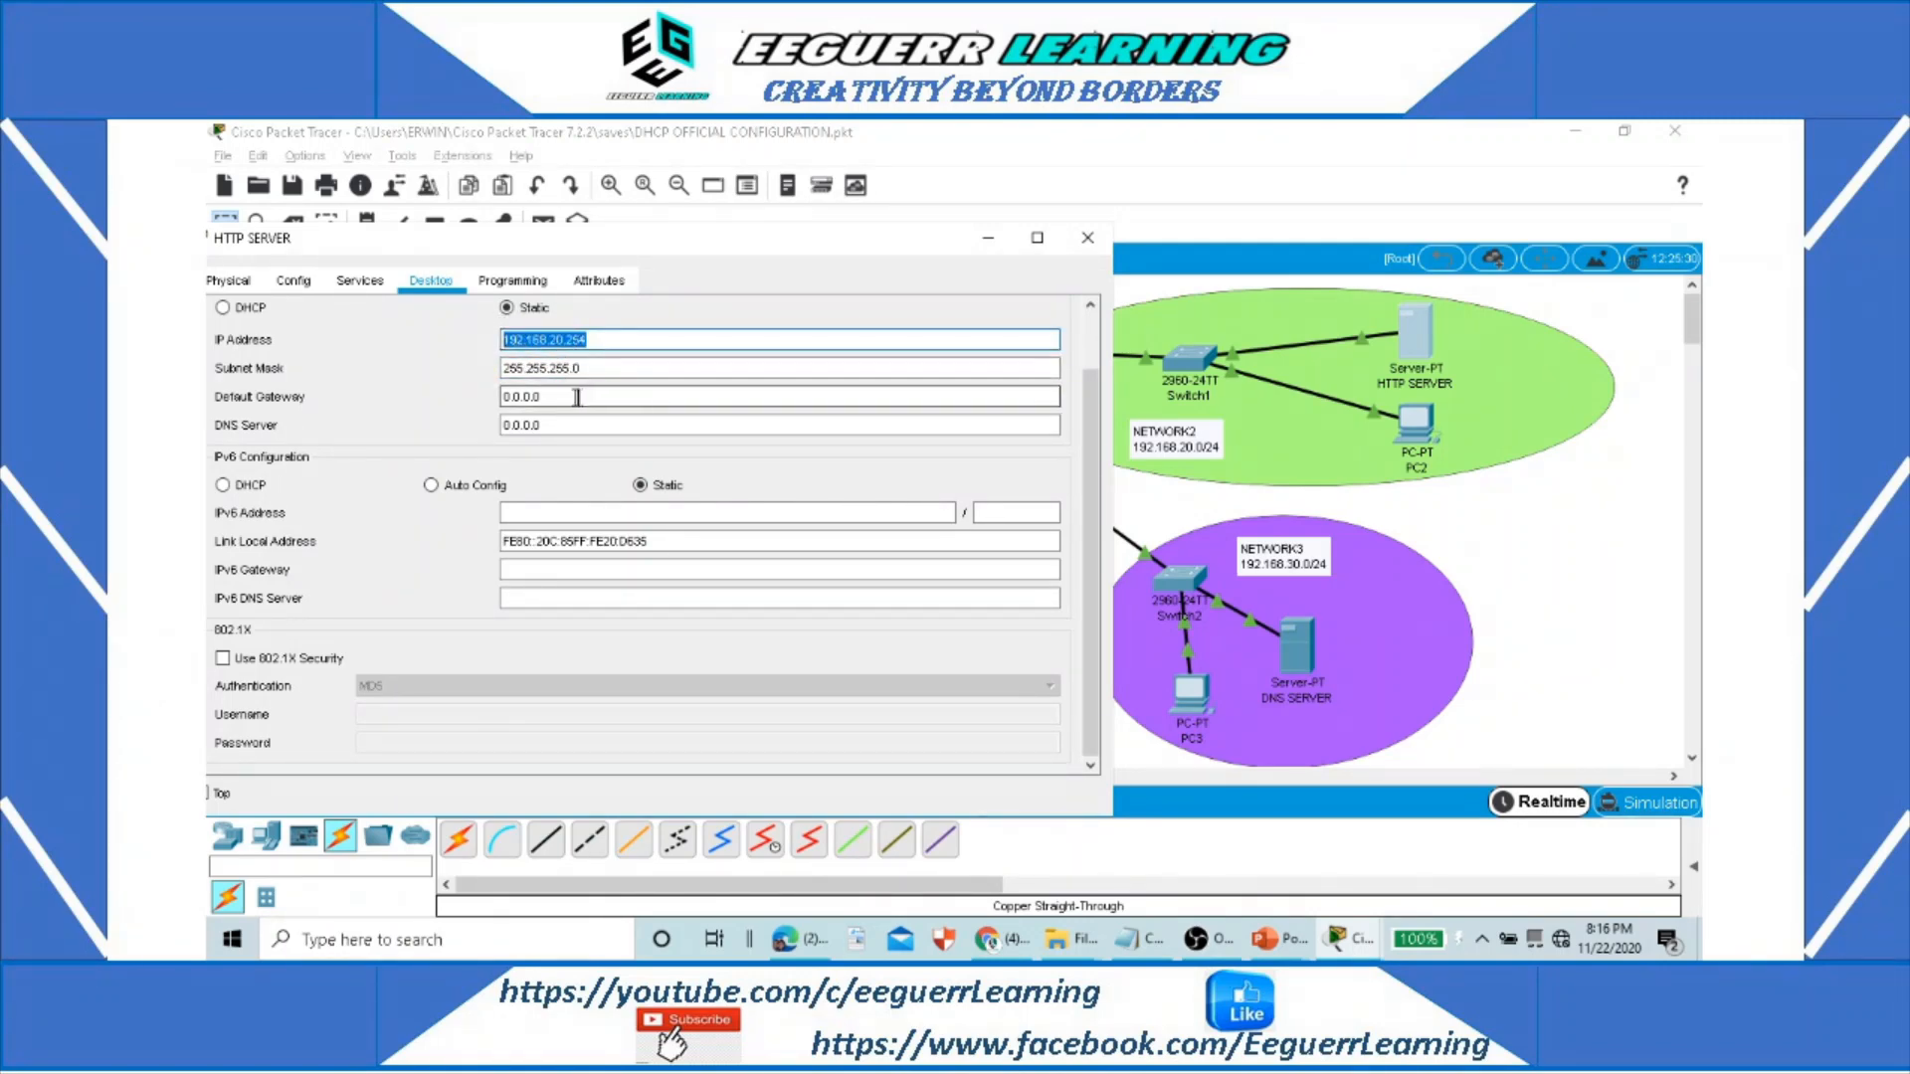
left_click_drag(577, 397, 472, 398)
key("ctrl+v")
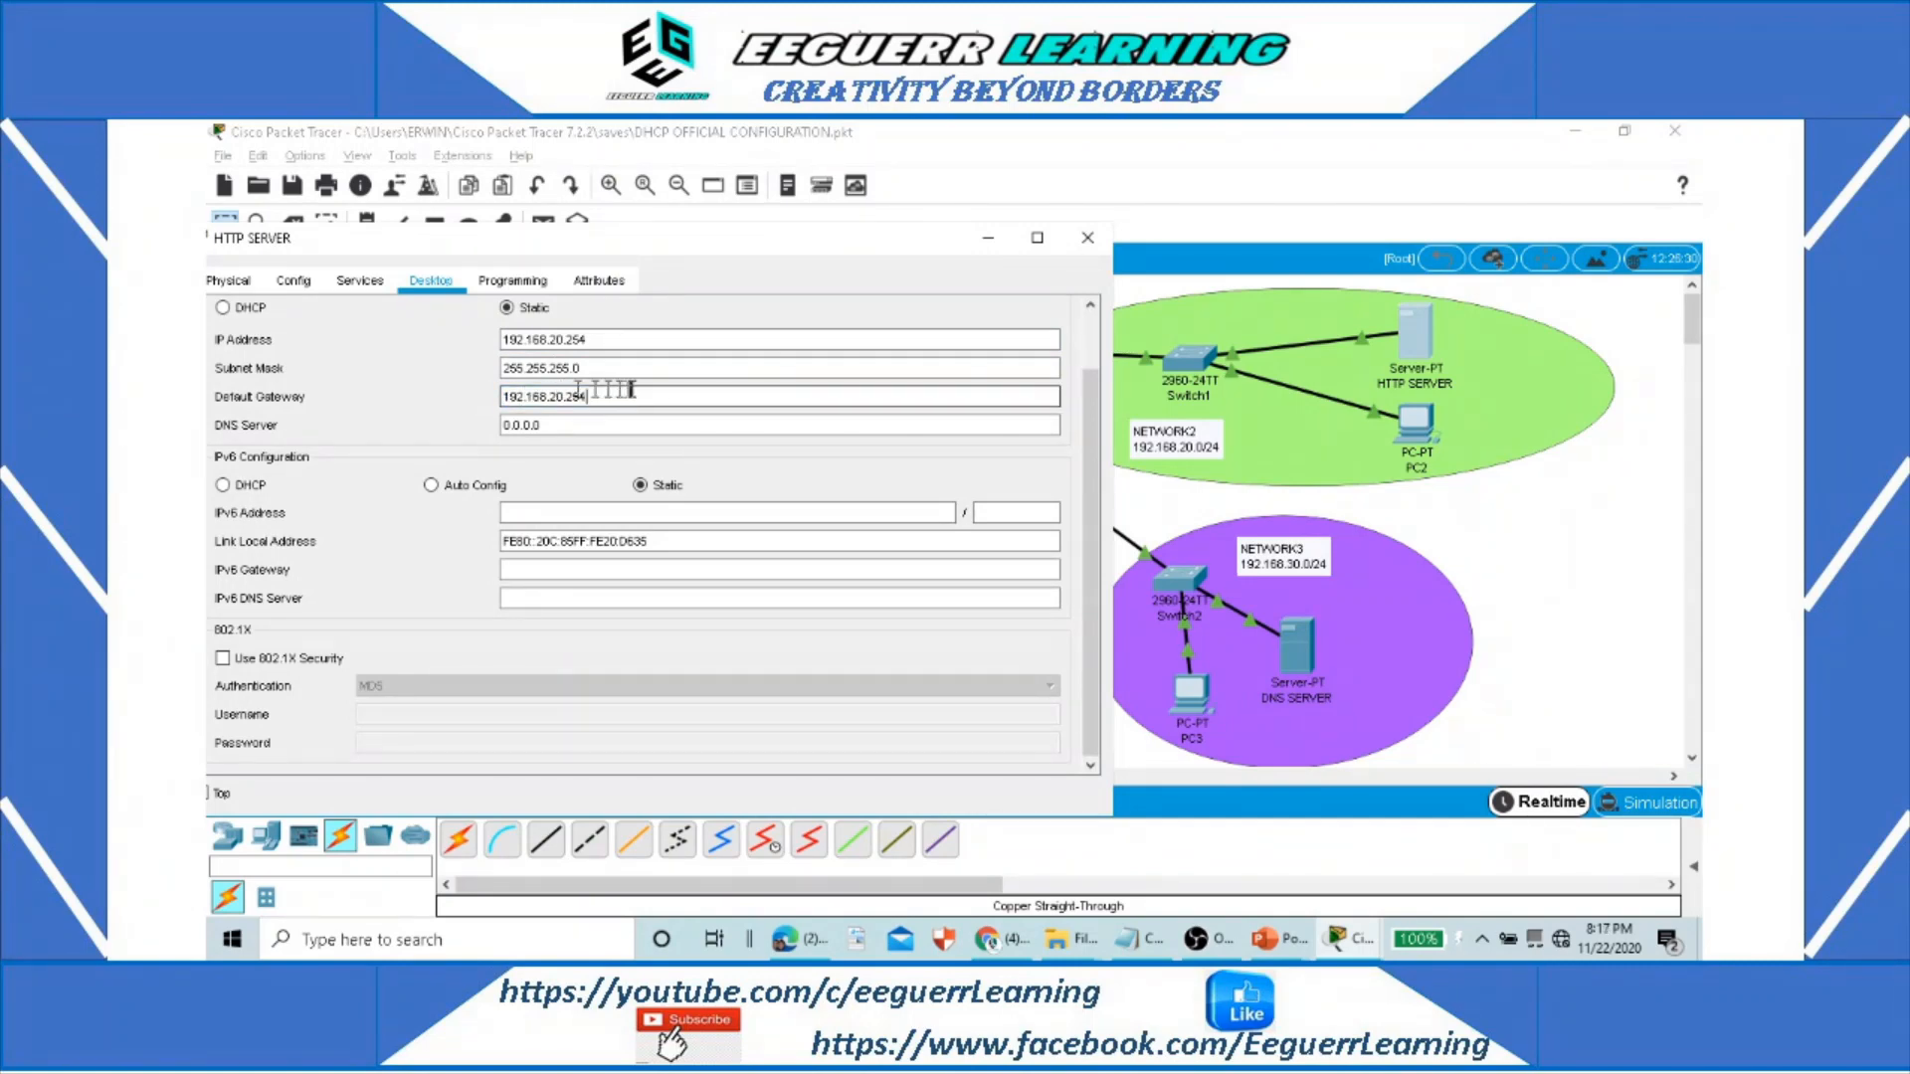
key("BackSpace")
key("BackSpace")
key("BackSpace")
type("1")
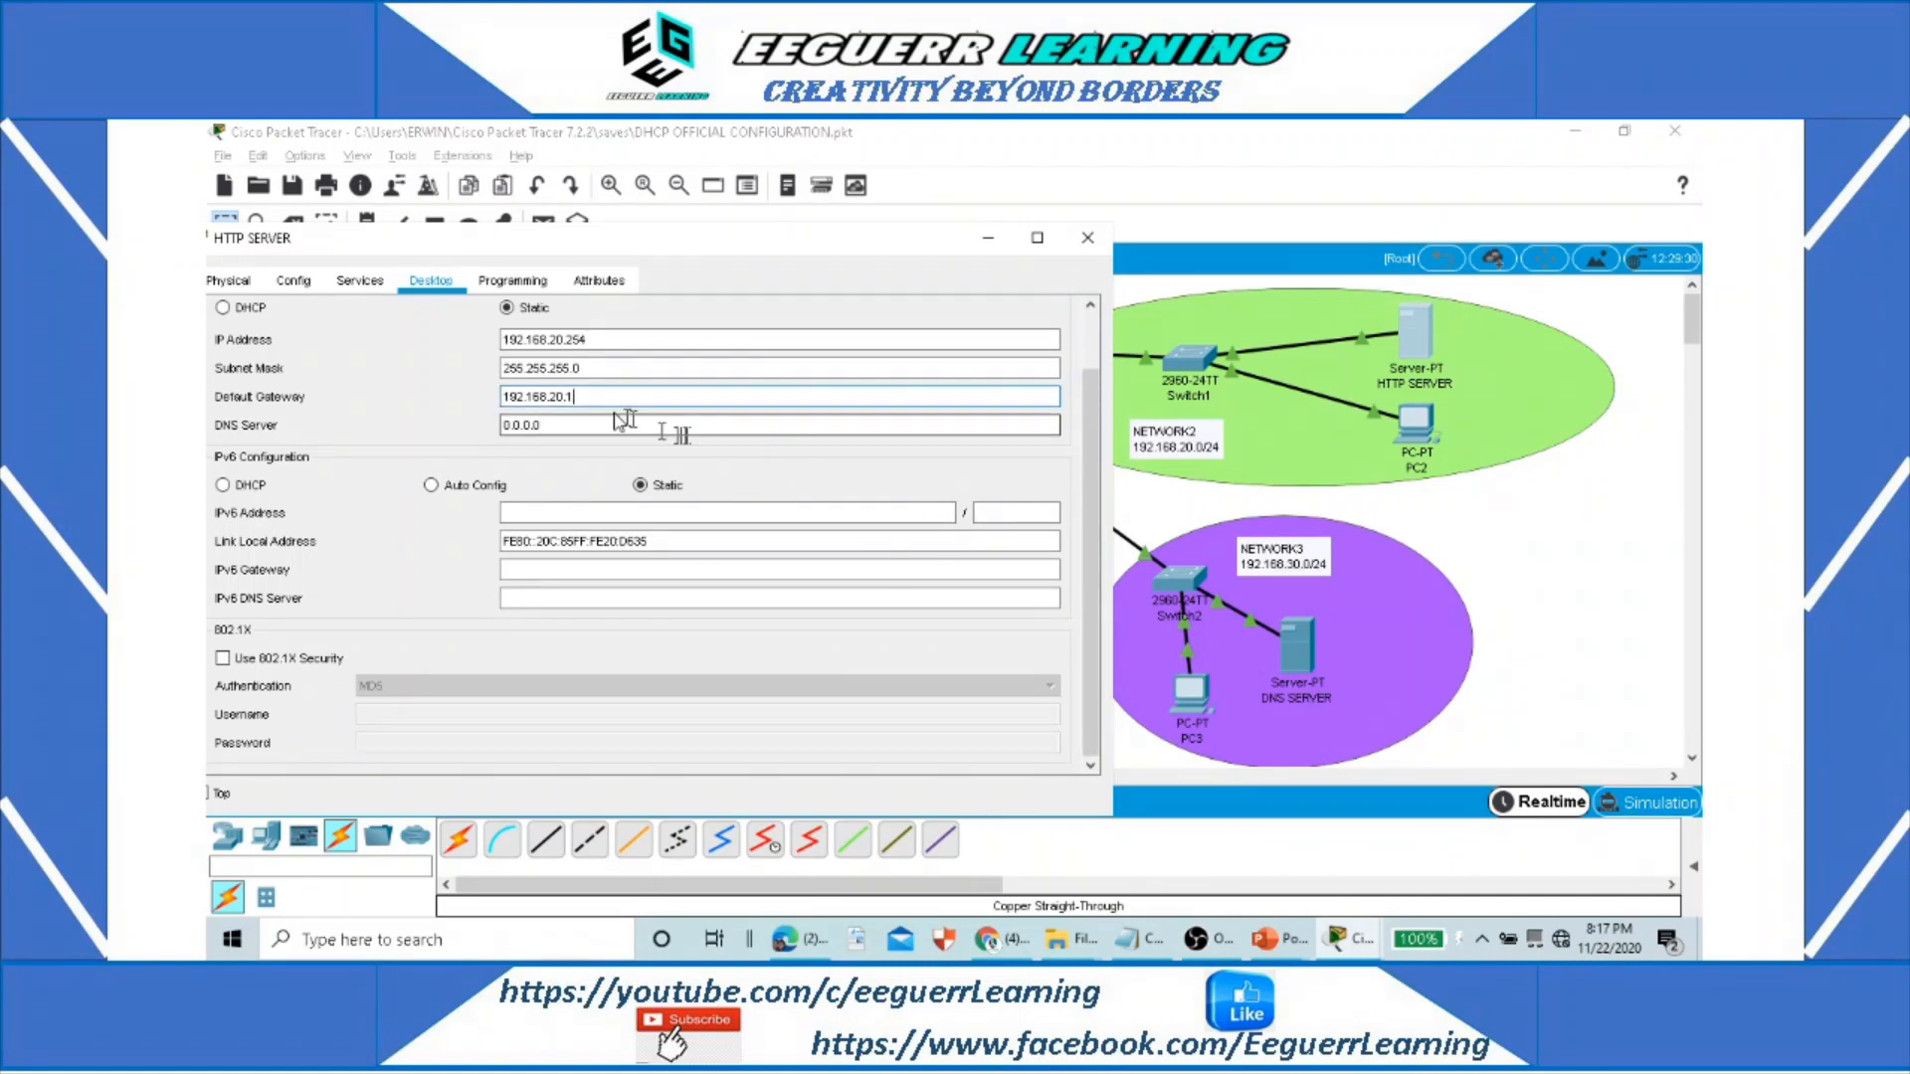
left_click_drag(582, 397, 500, 397)
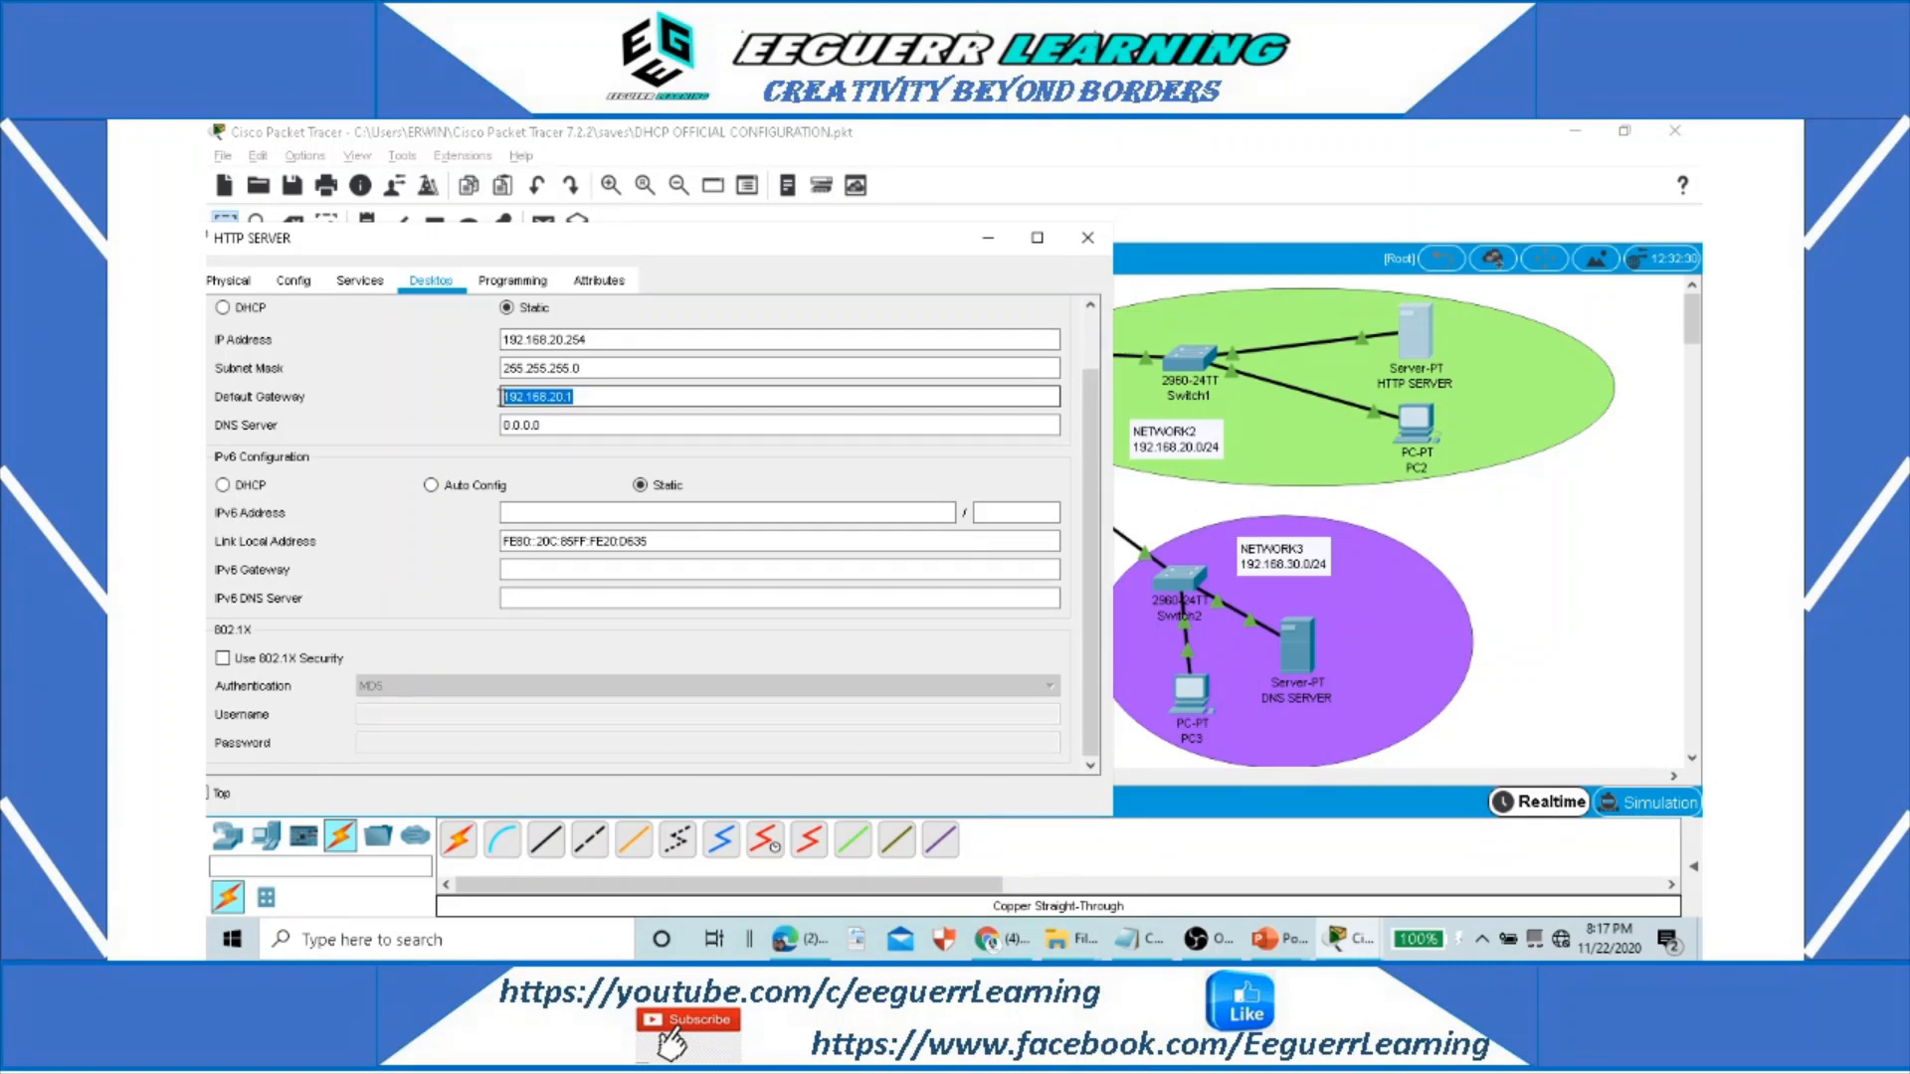
left_click(557, 424)
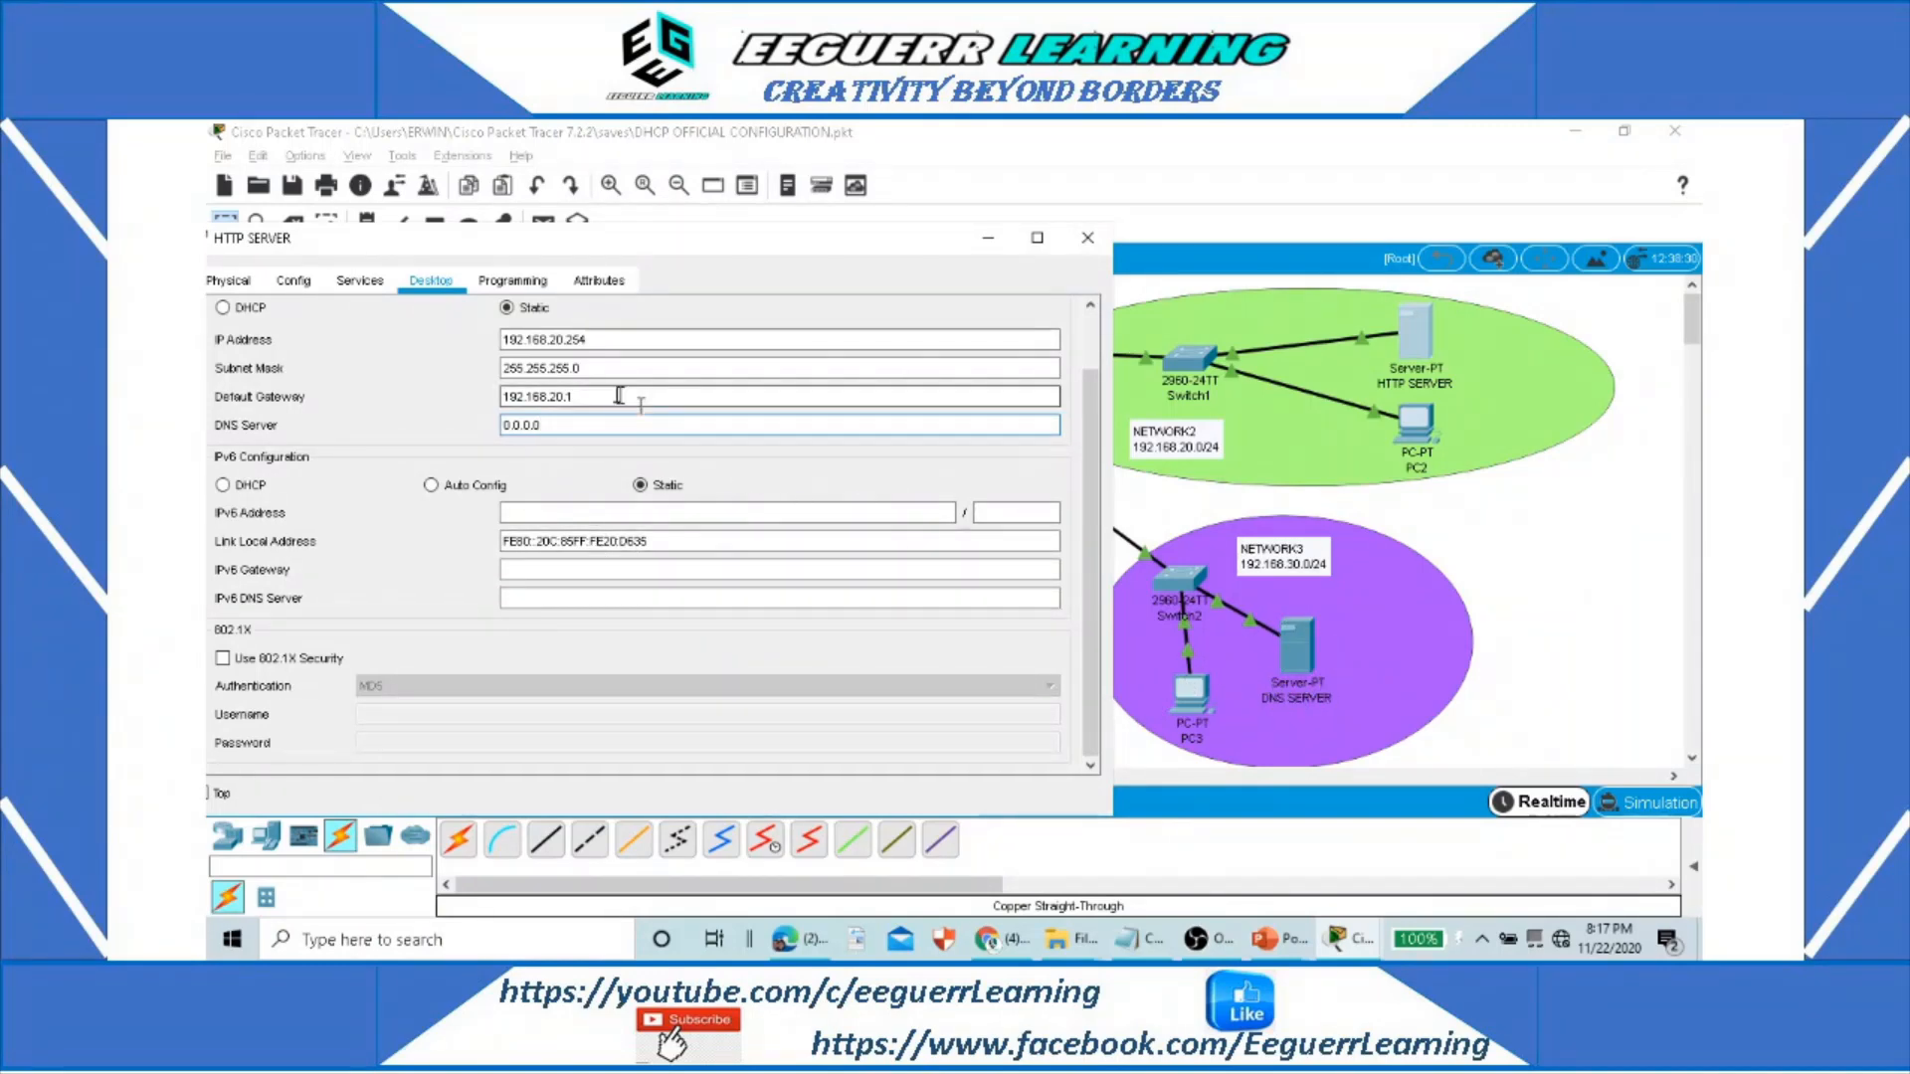
left_click(1084, 241)
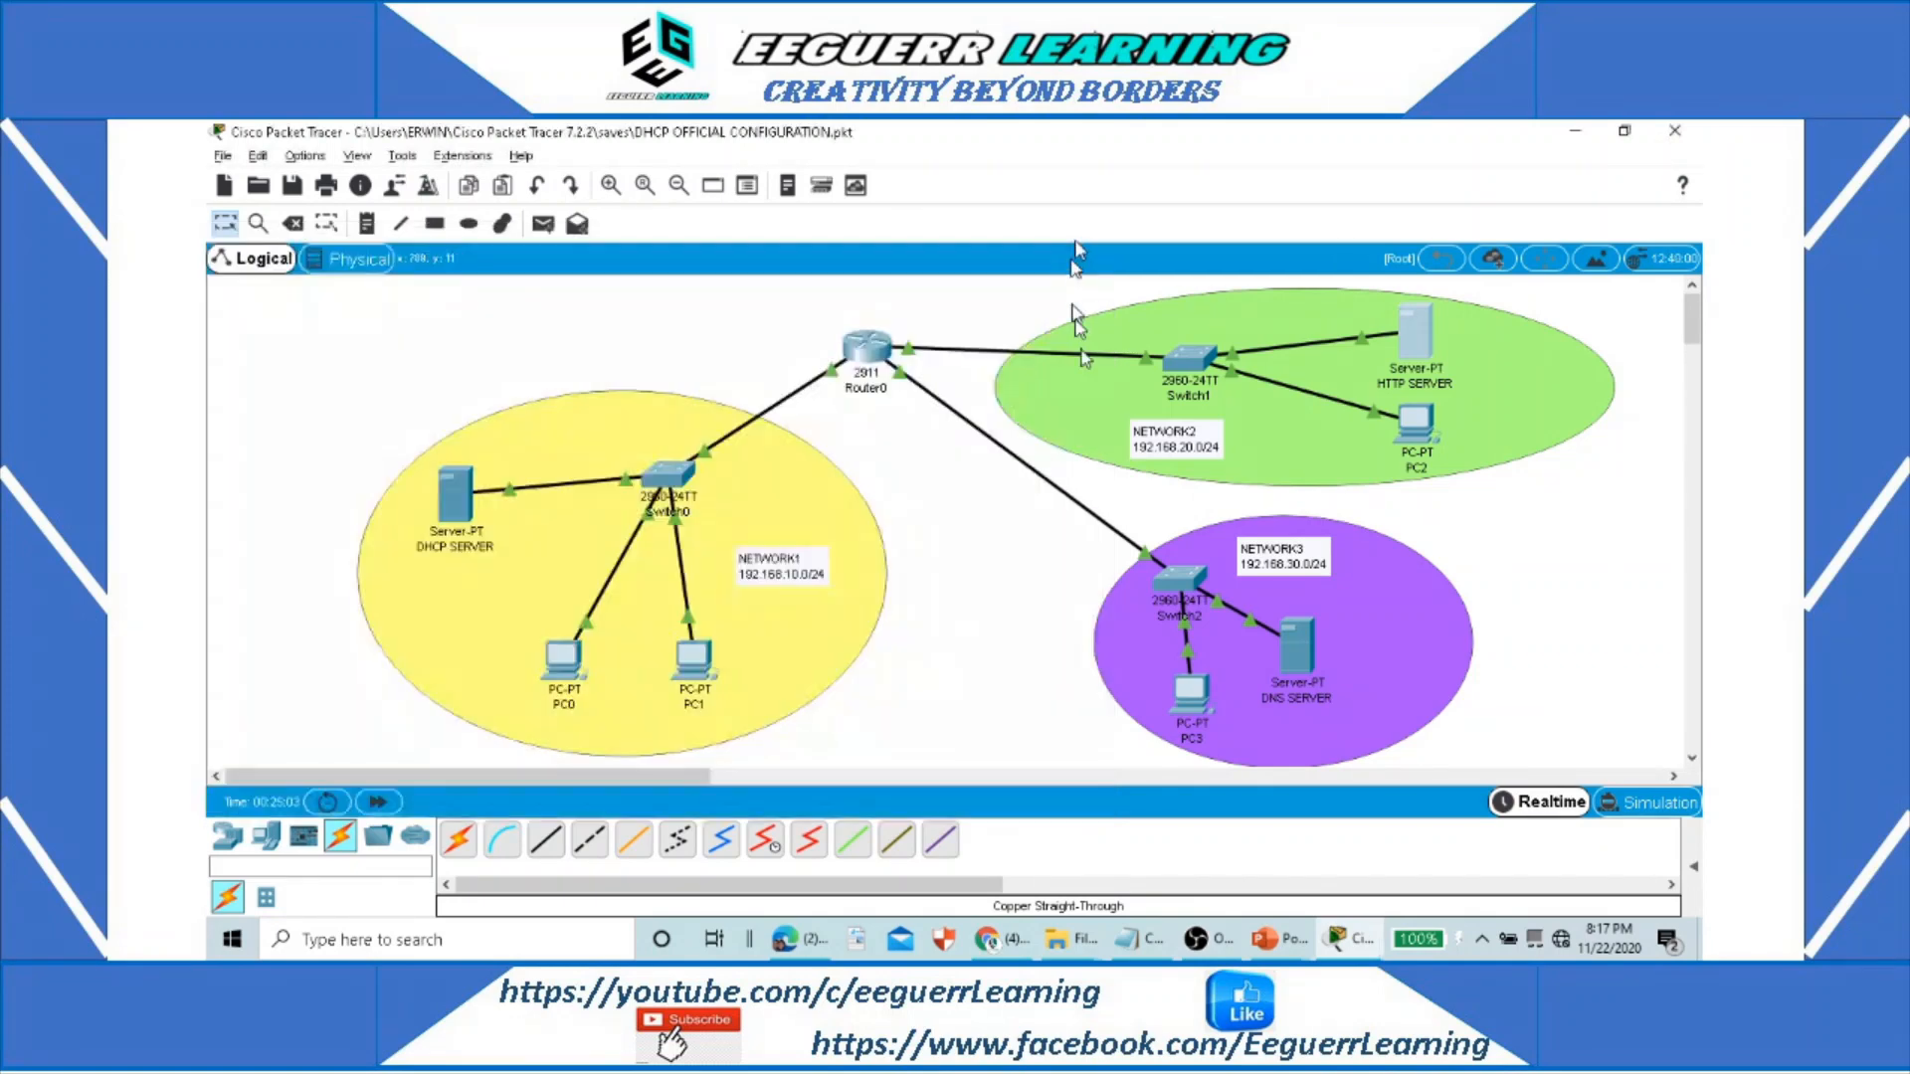
Step: Give the DNS SERVER the static IP address 192.168.30.254 with subnet mask 255.255.255.0
left_click(1307, 655)
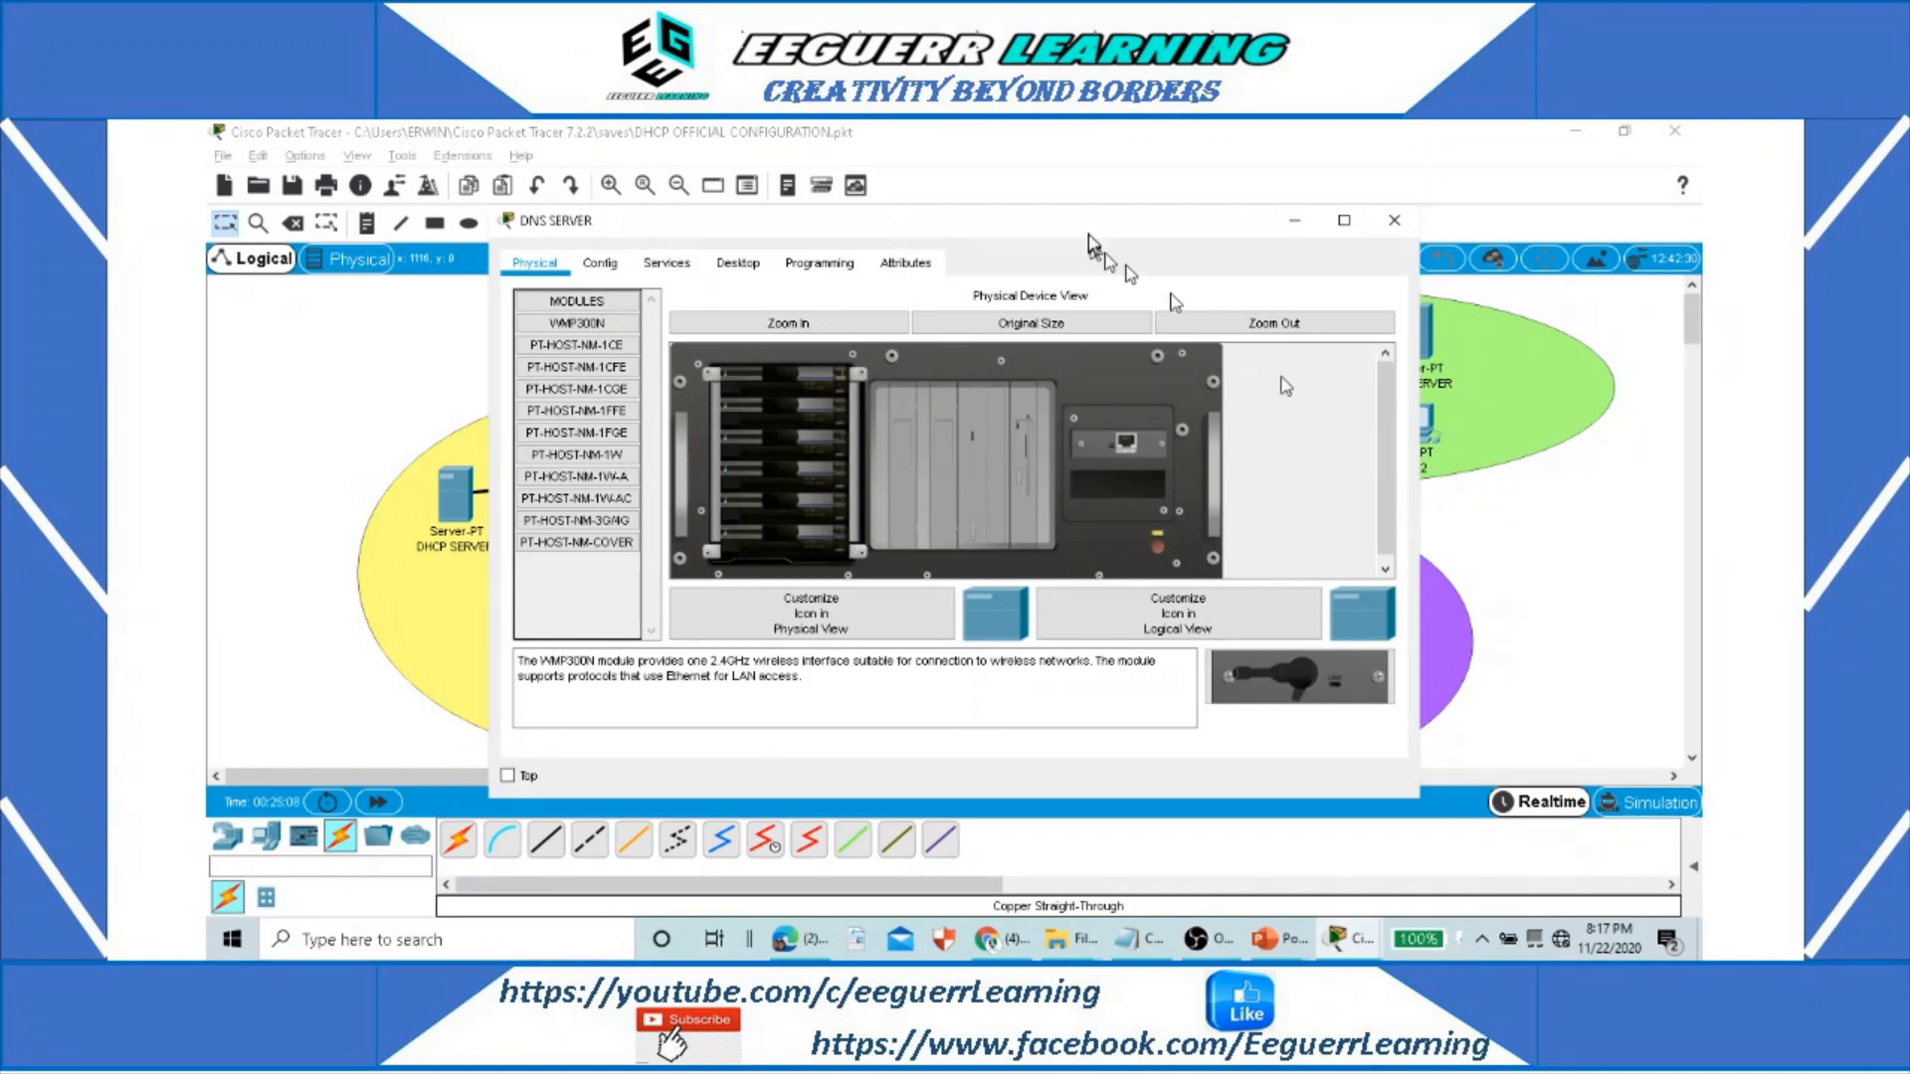
left_click_drag(1094, 235, 1014, 280)
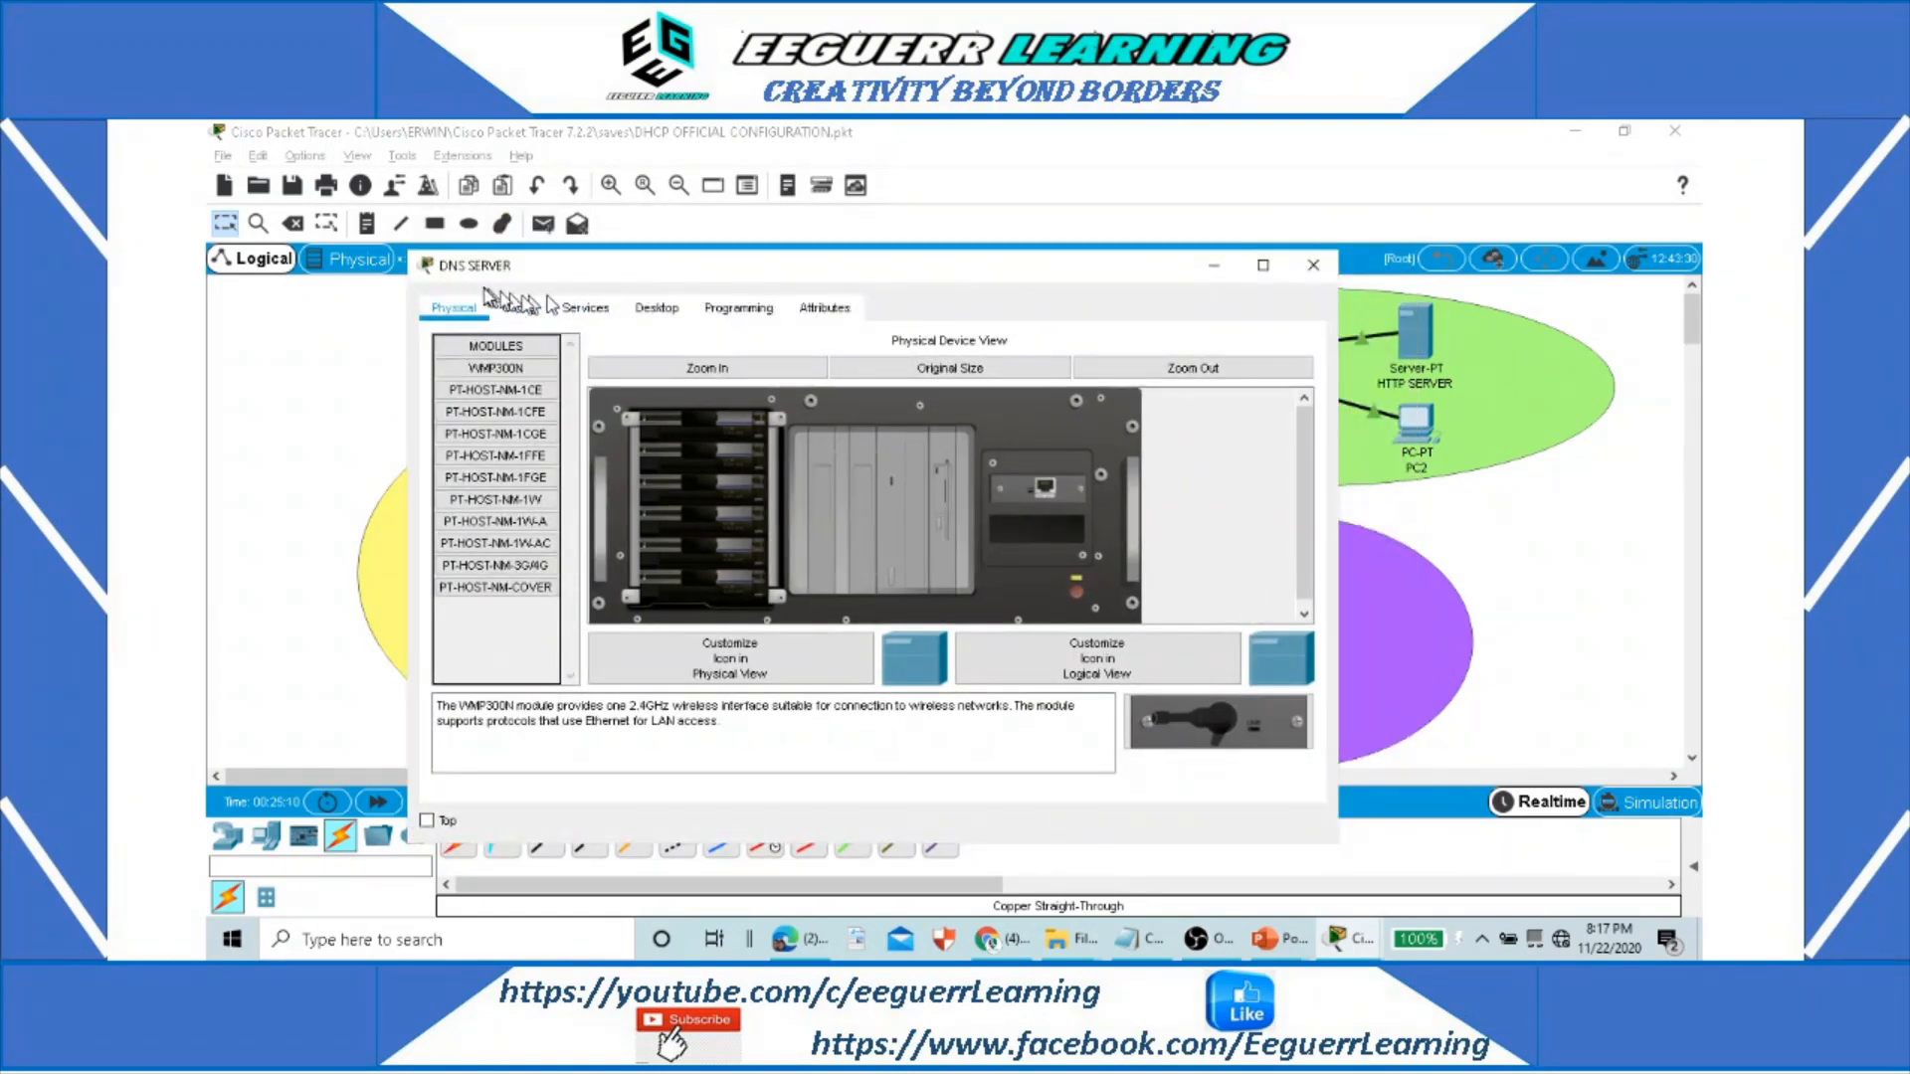
left_click(656, 309)
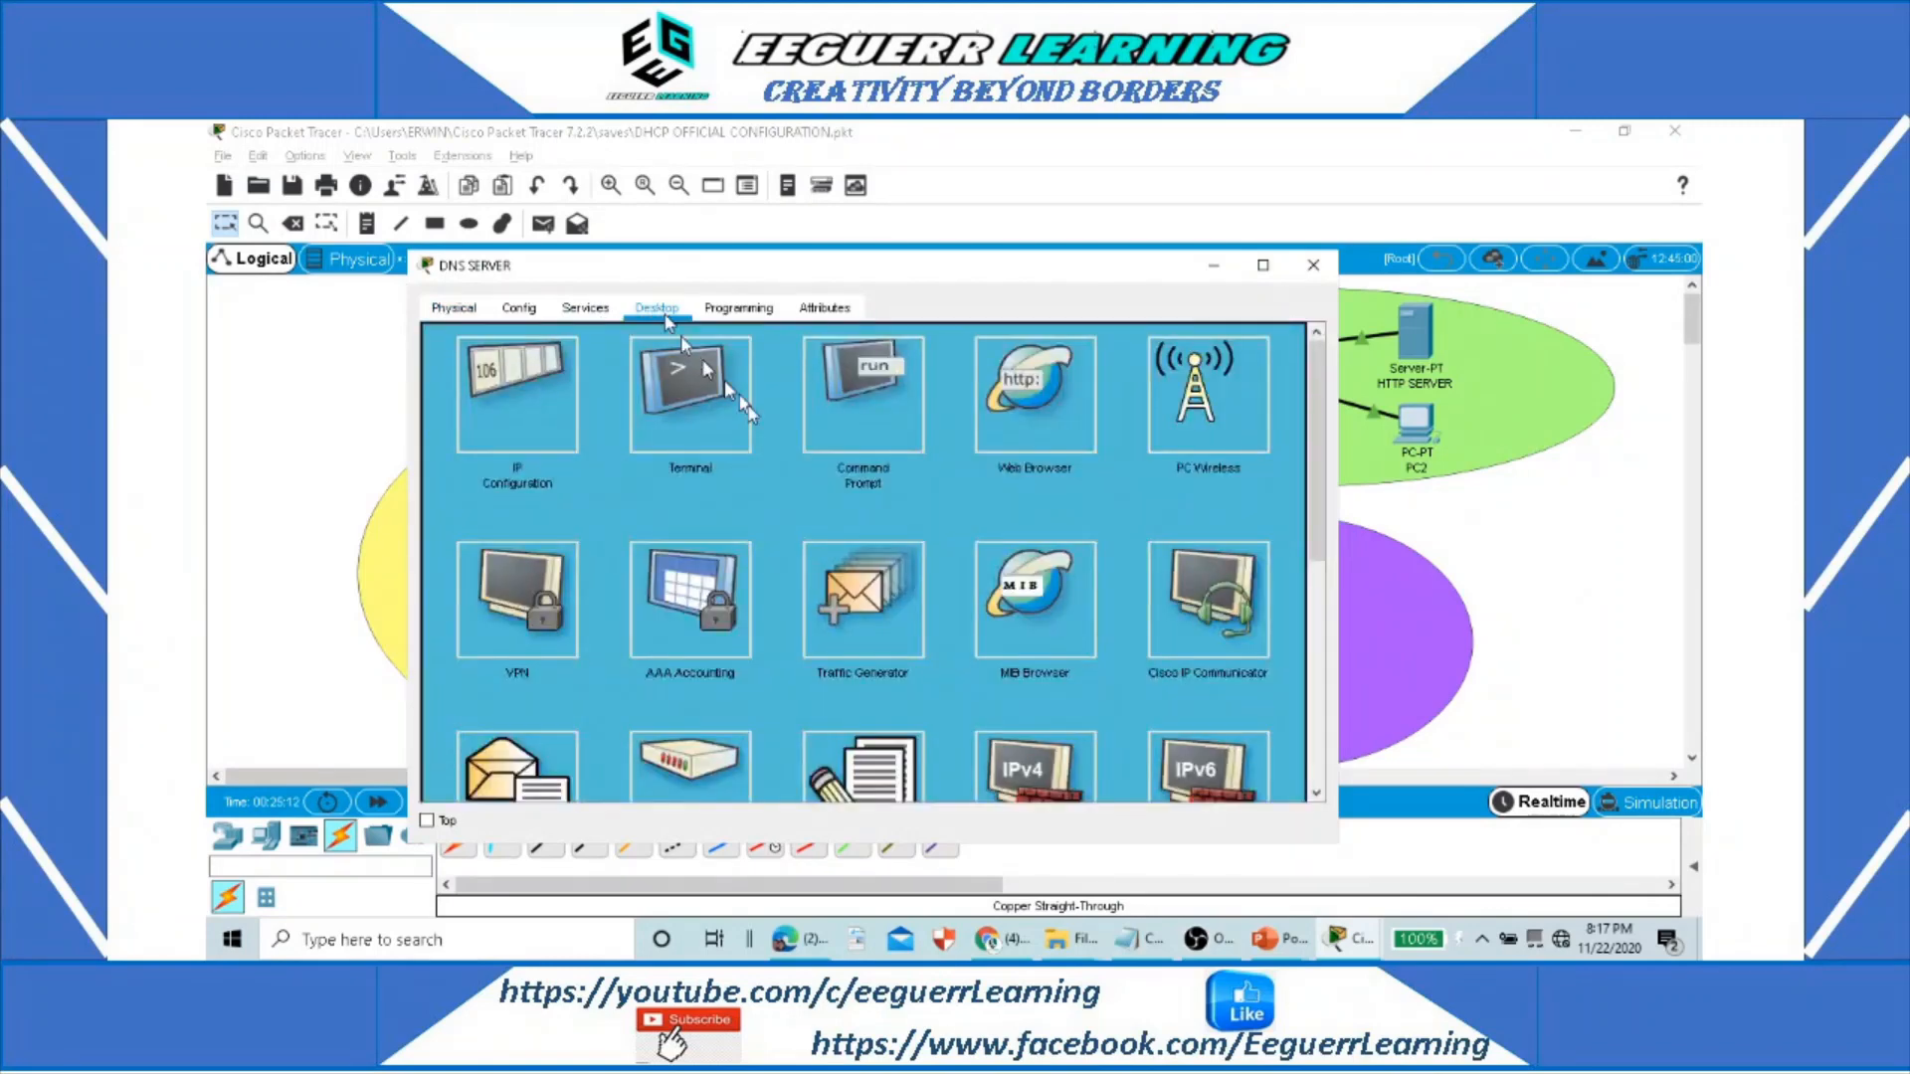
left_click(518, 397)
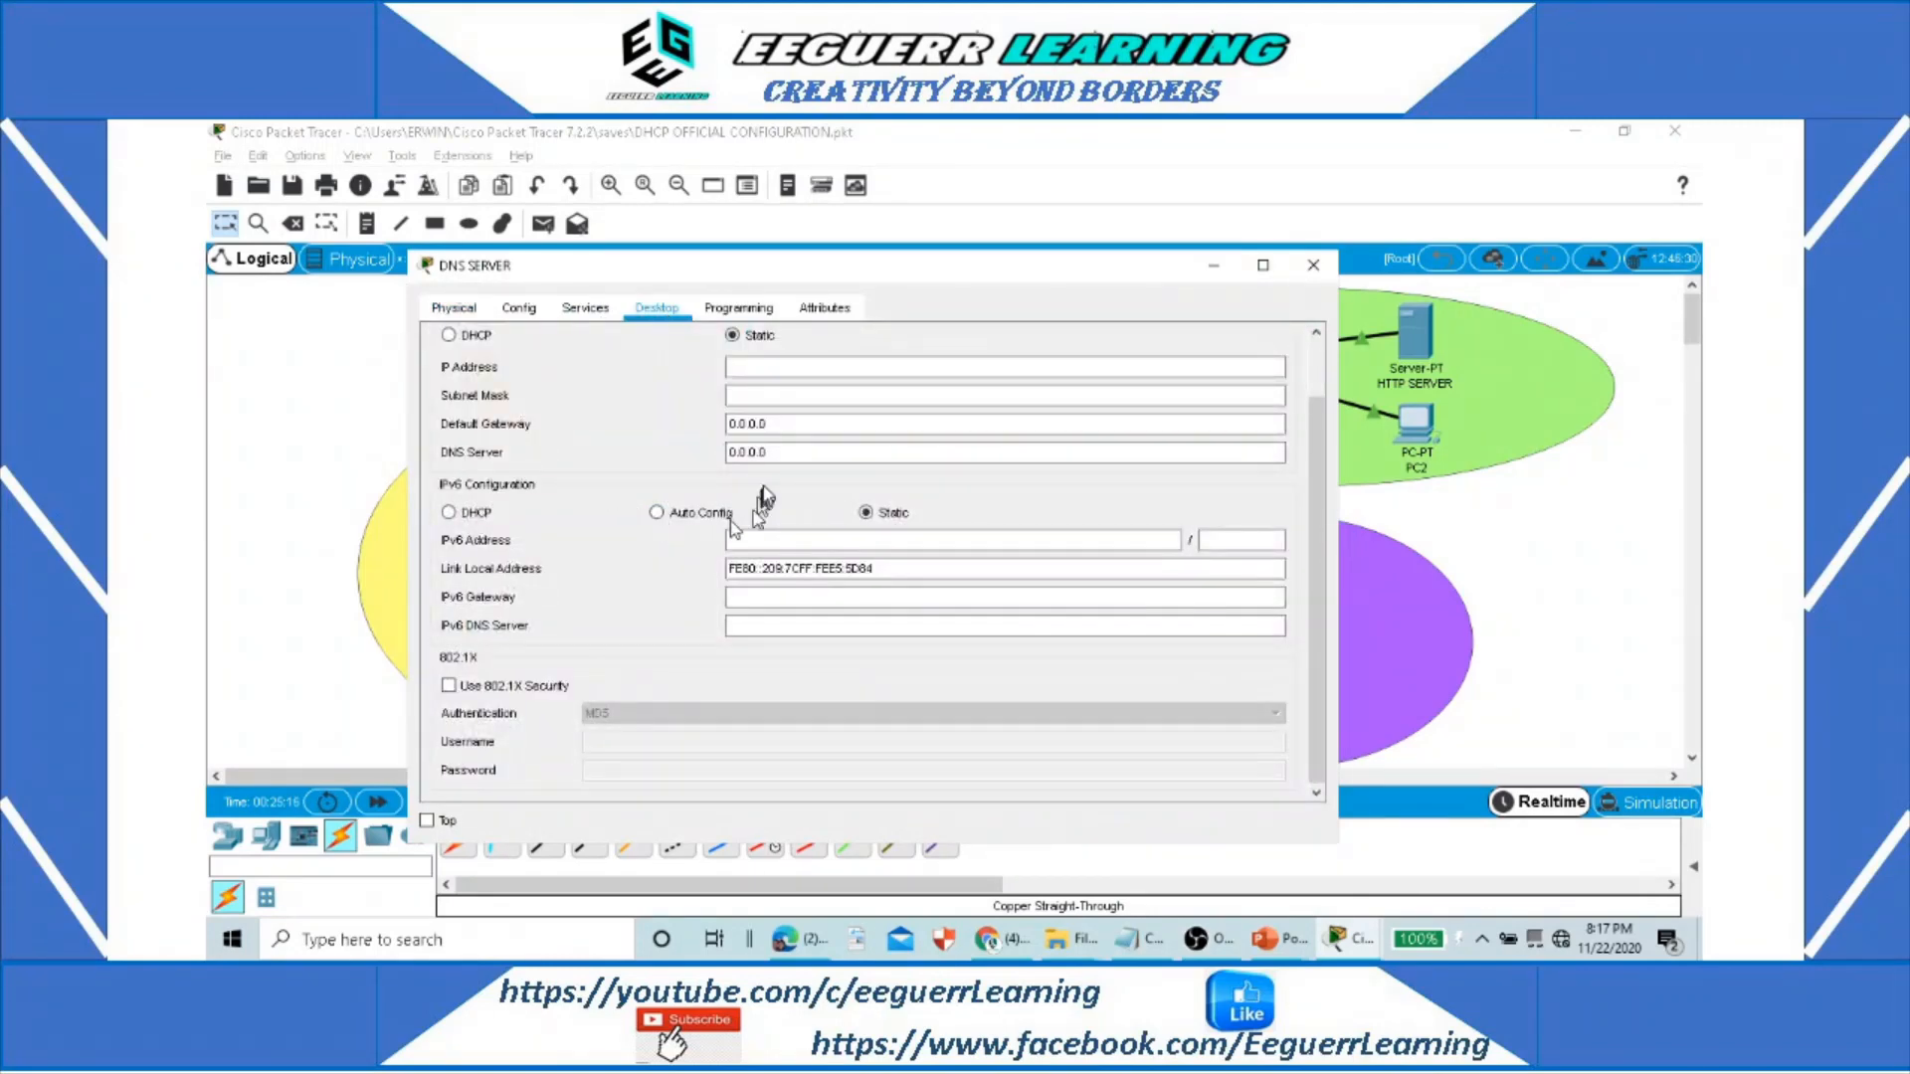
left_click(766, 373)
left_click_drag(961, 267, 762, 259)
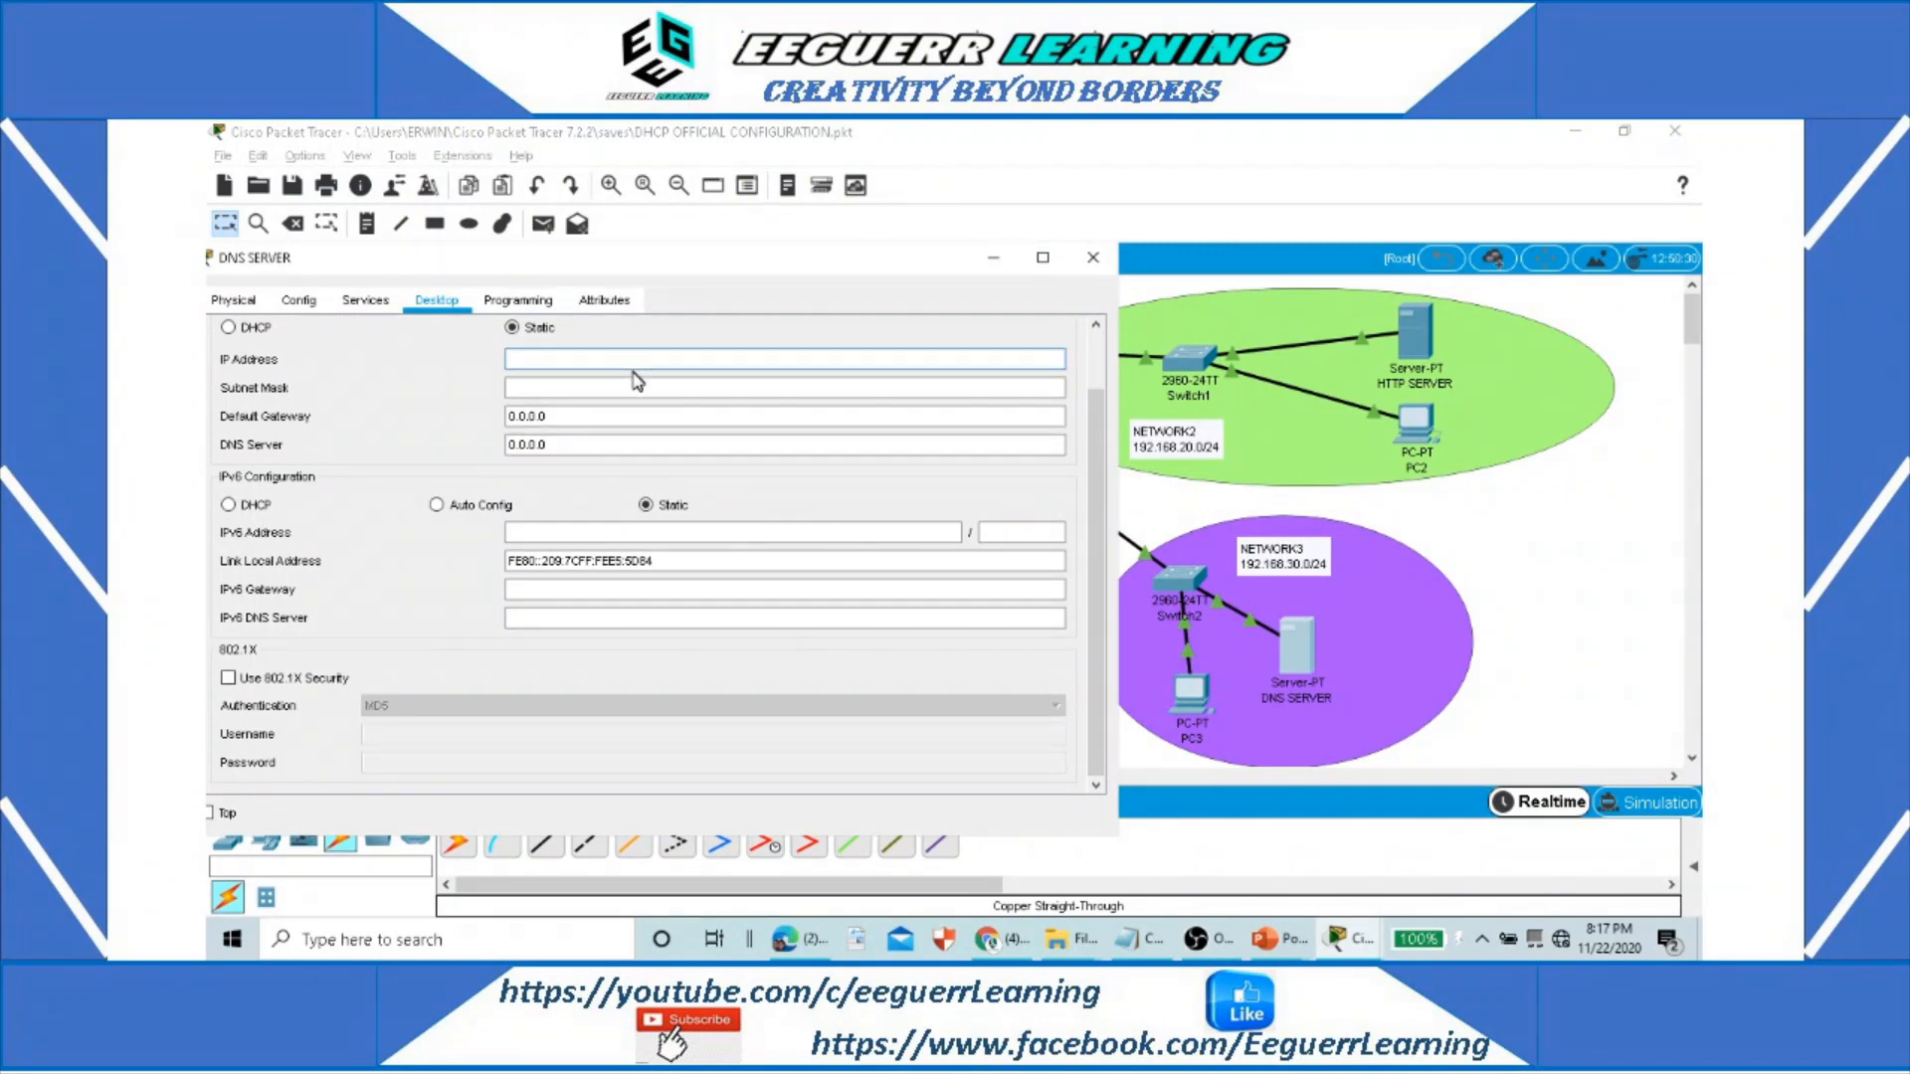
type("192.168.")
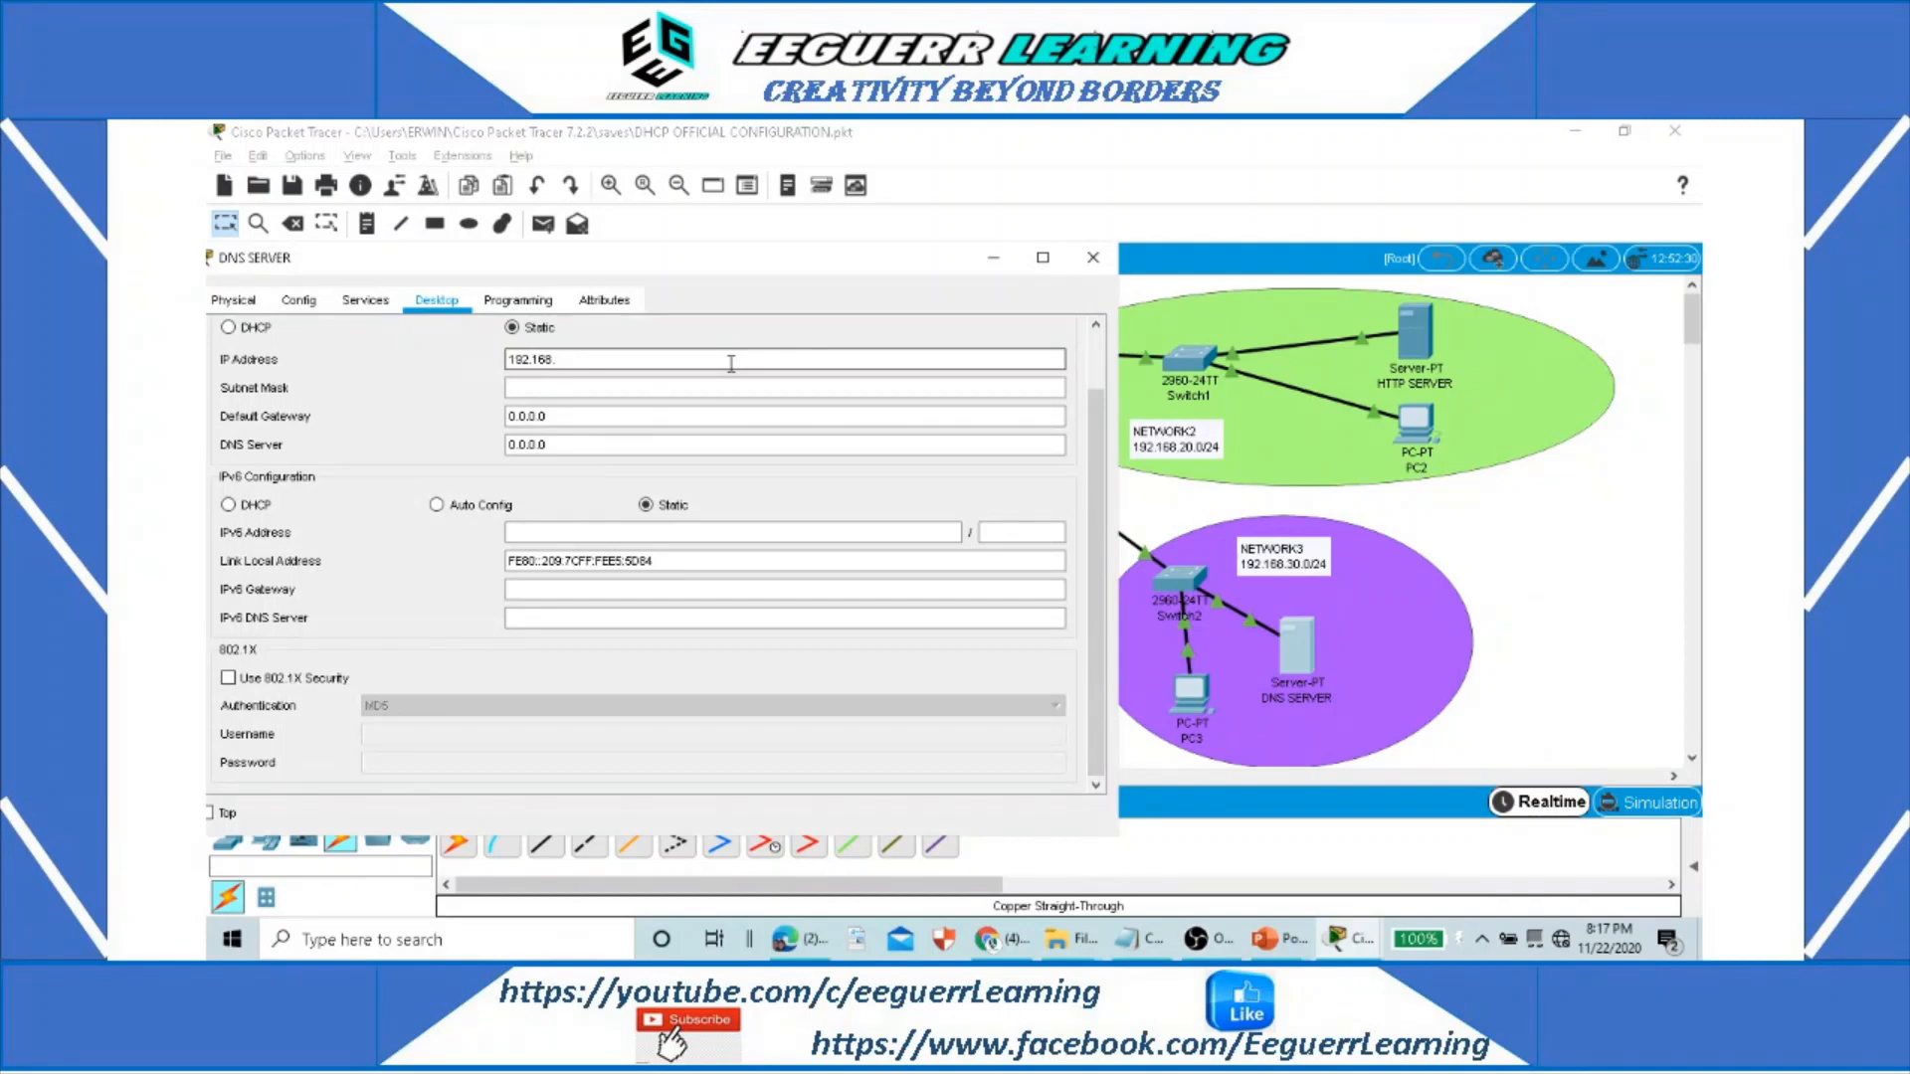
type("20.2540.")
left_click(608, 388)
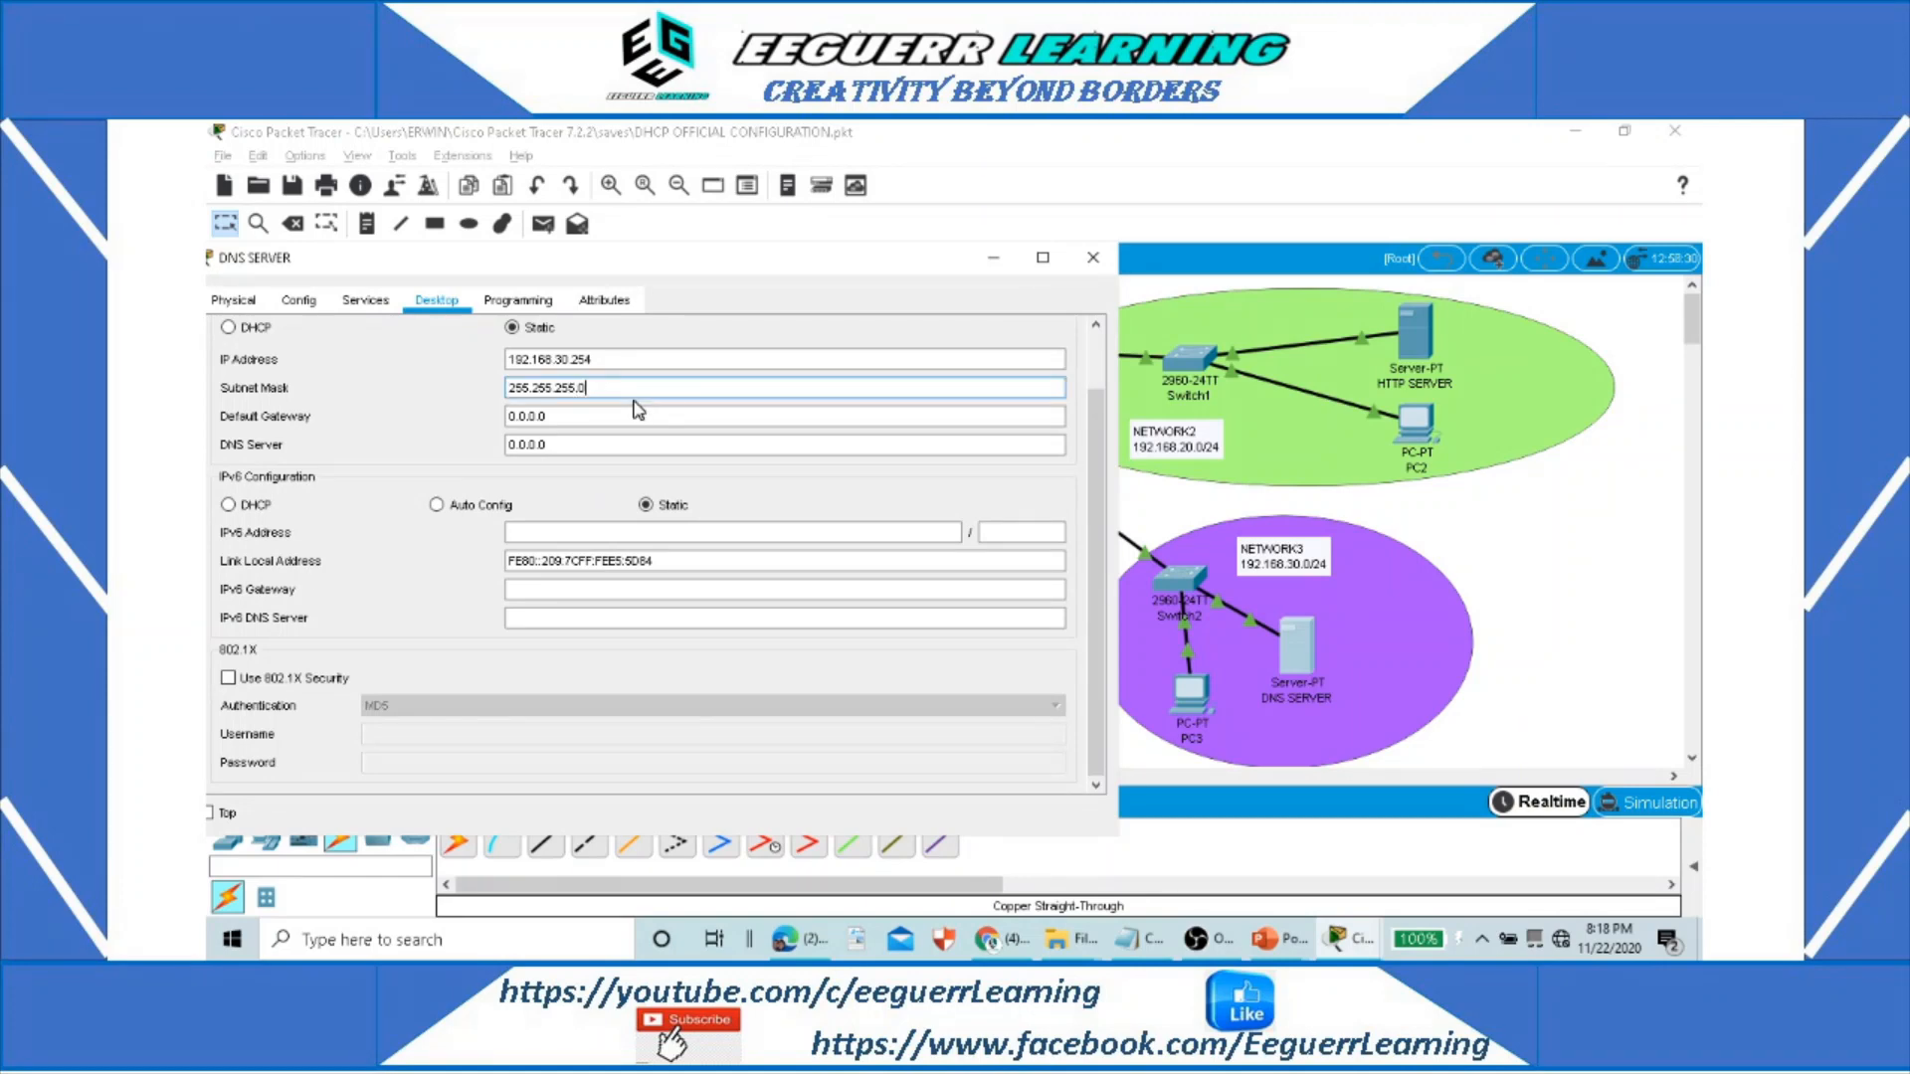
Step: Set the DNS SERVER's default gateway to 192.168.30.1
left_click(626, 416)
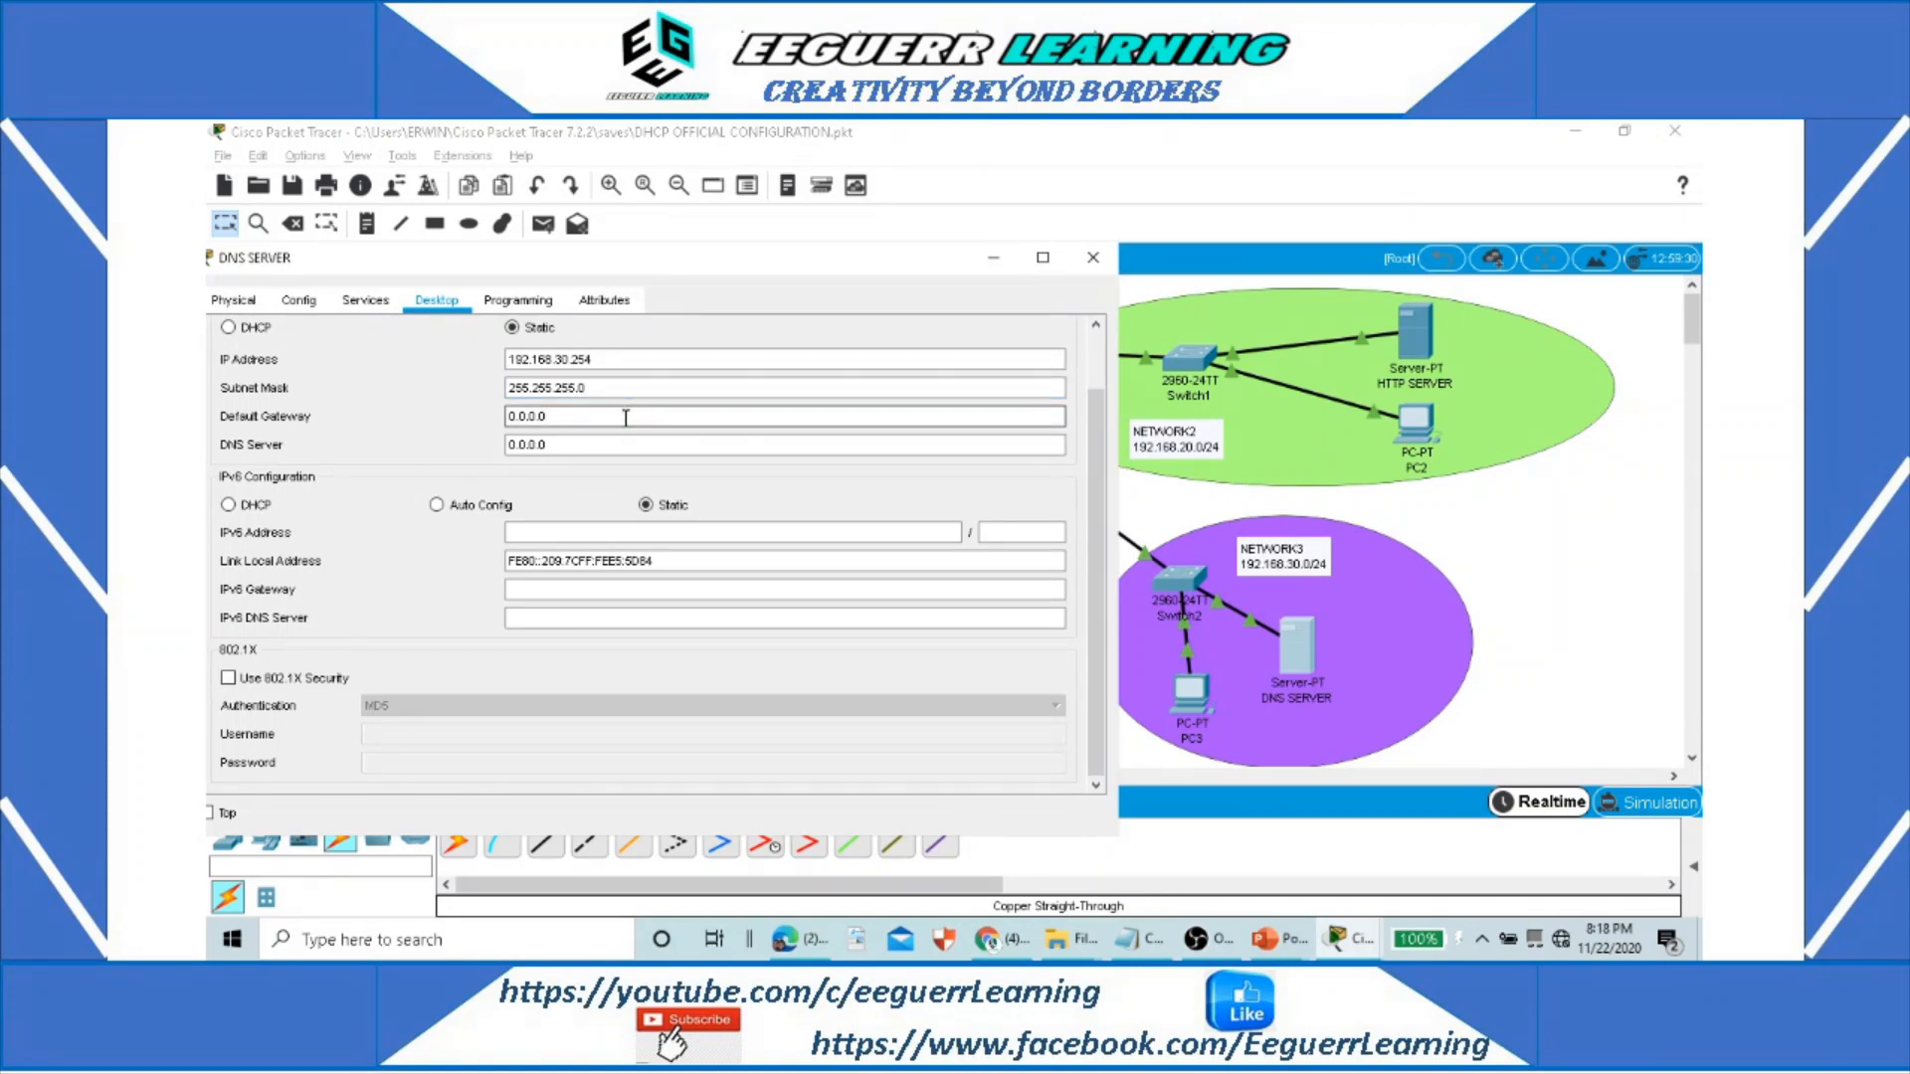
left_click_drag(627, 416, 487, 418)
type("192.168.20.254")
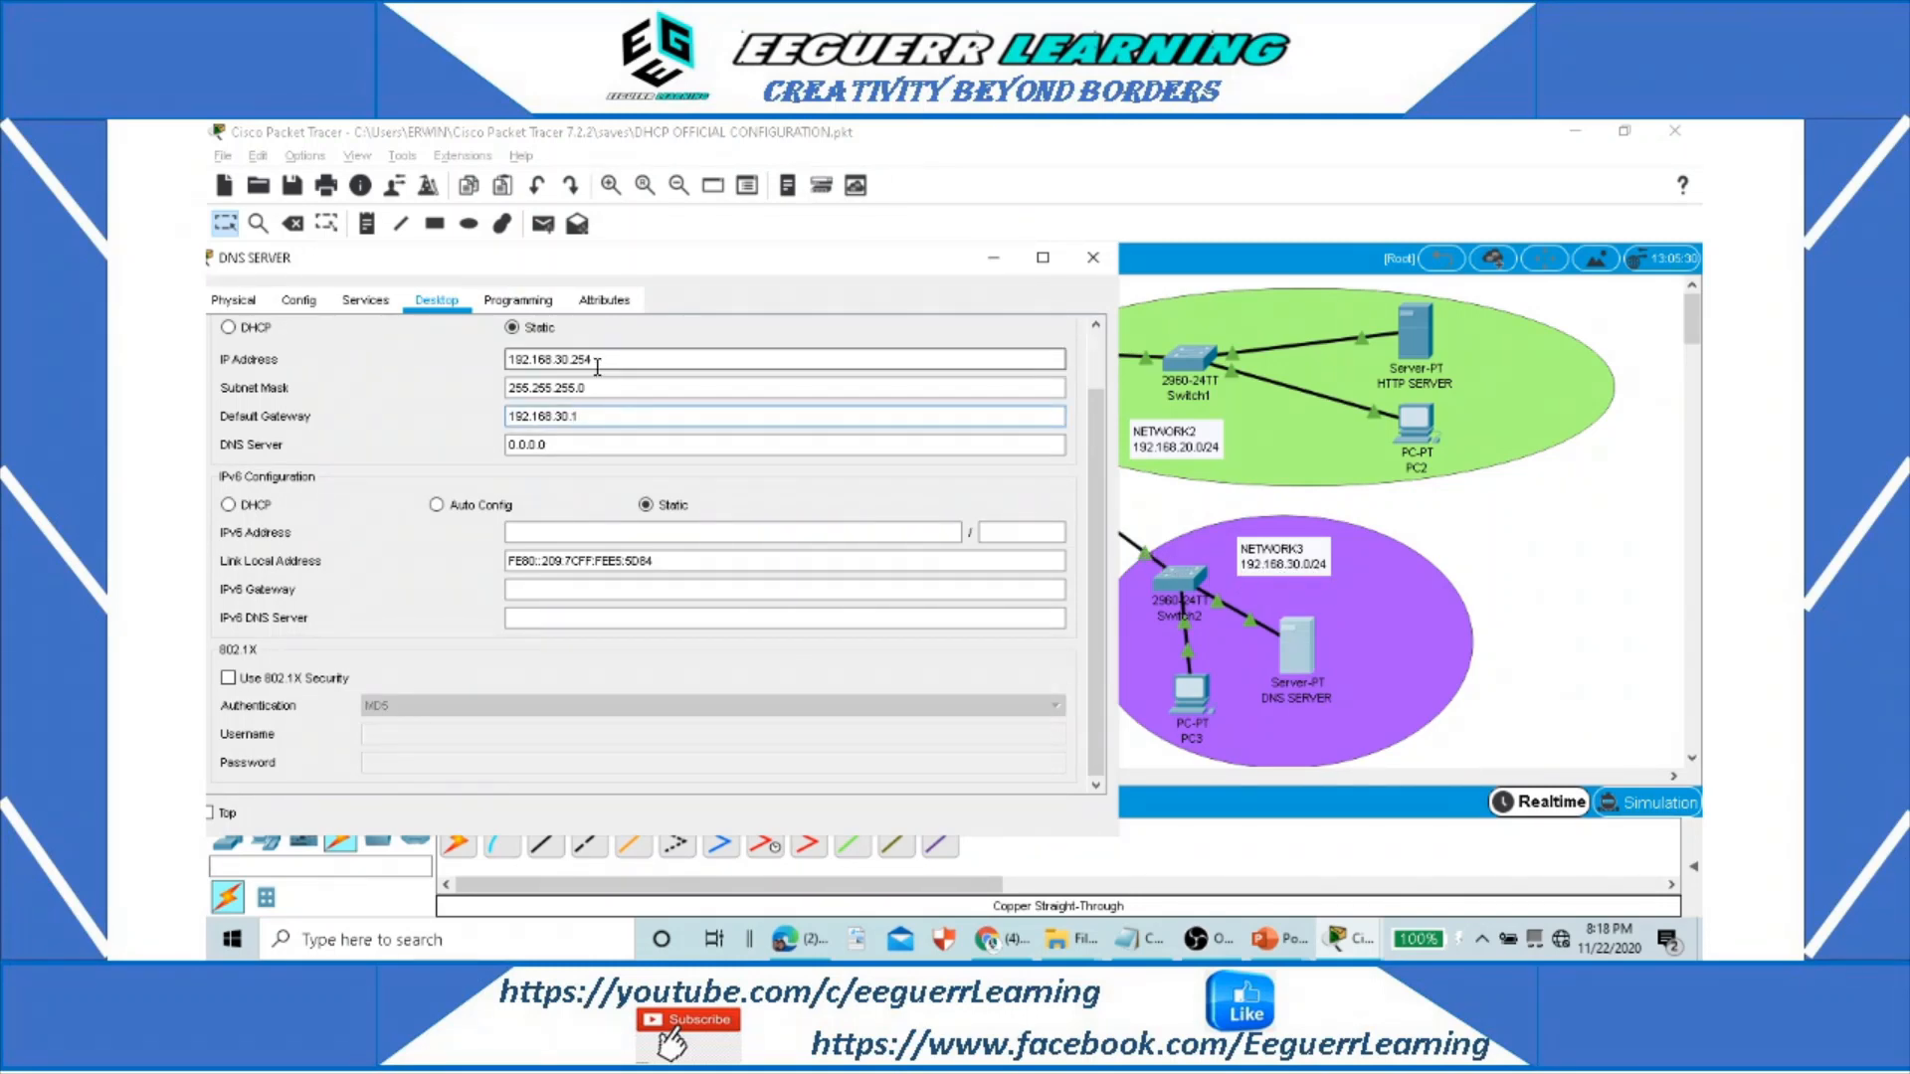
Step: Copy the DNS SERVER's own IP address, 192.168.30.254, into its DNS server setting
left_click_drag(601, 359, 489, 361)
key("ctrl+c")
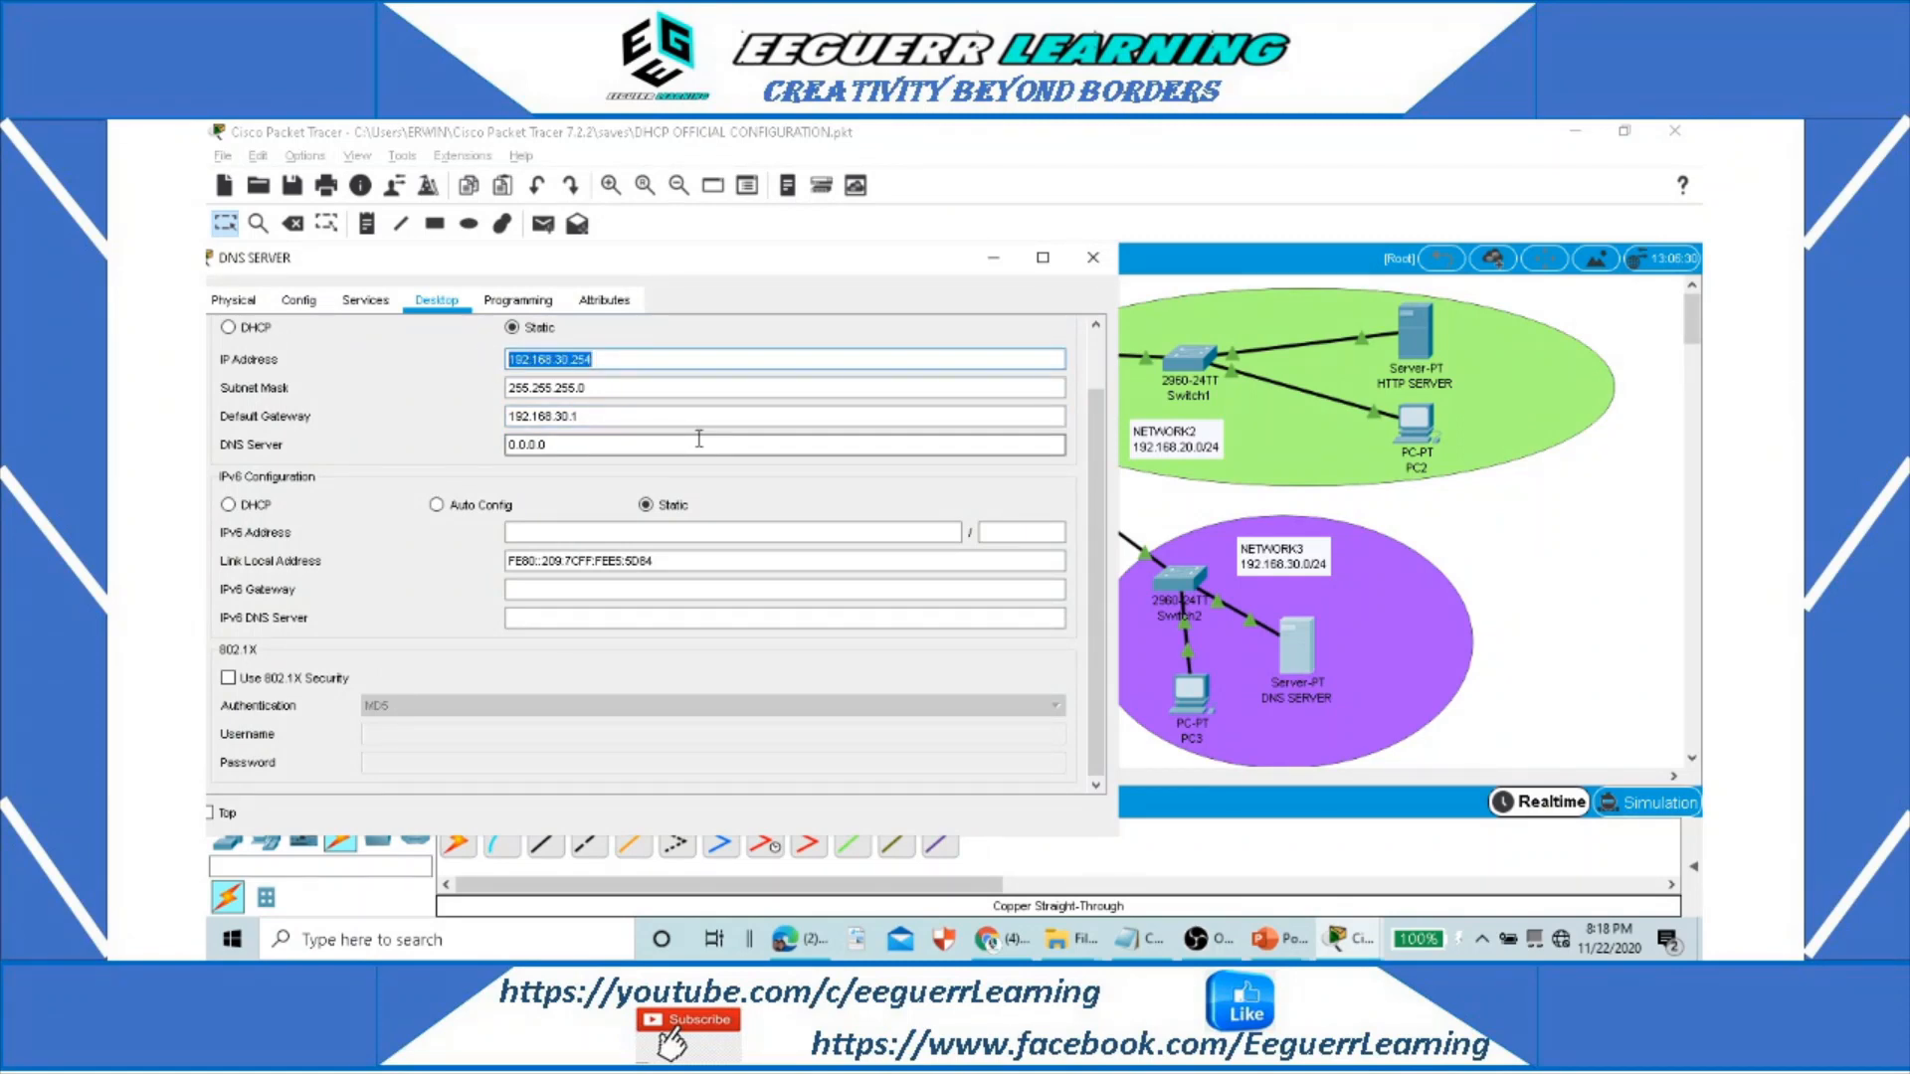
left_click(586, 448)
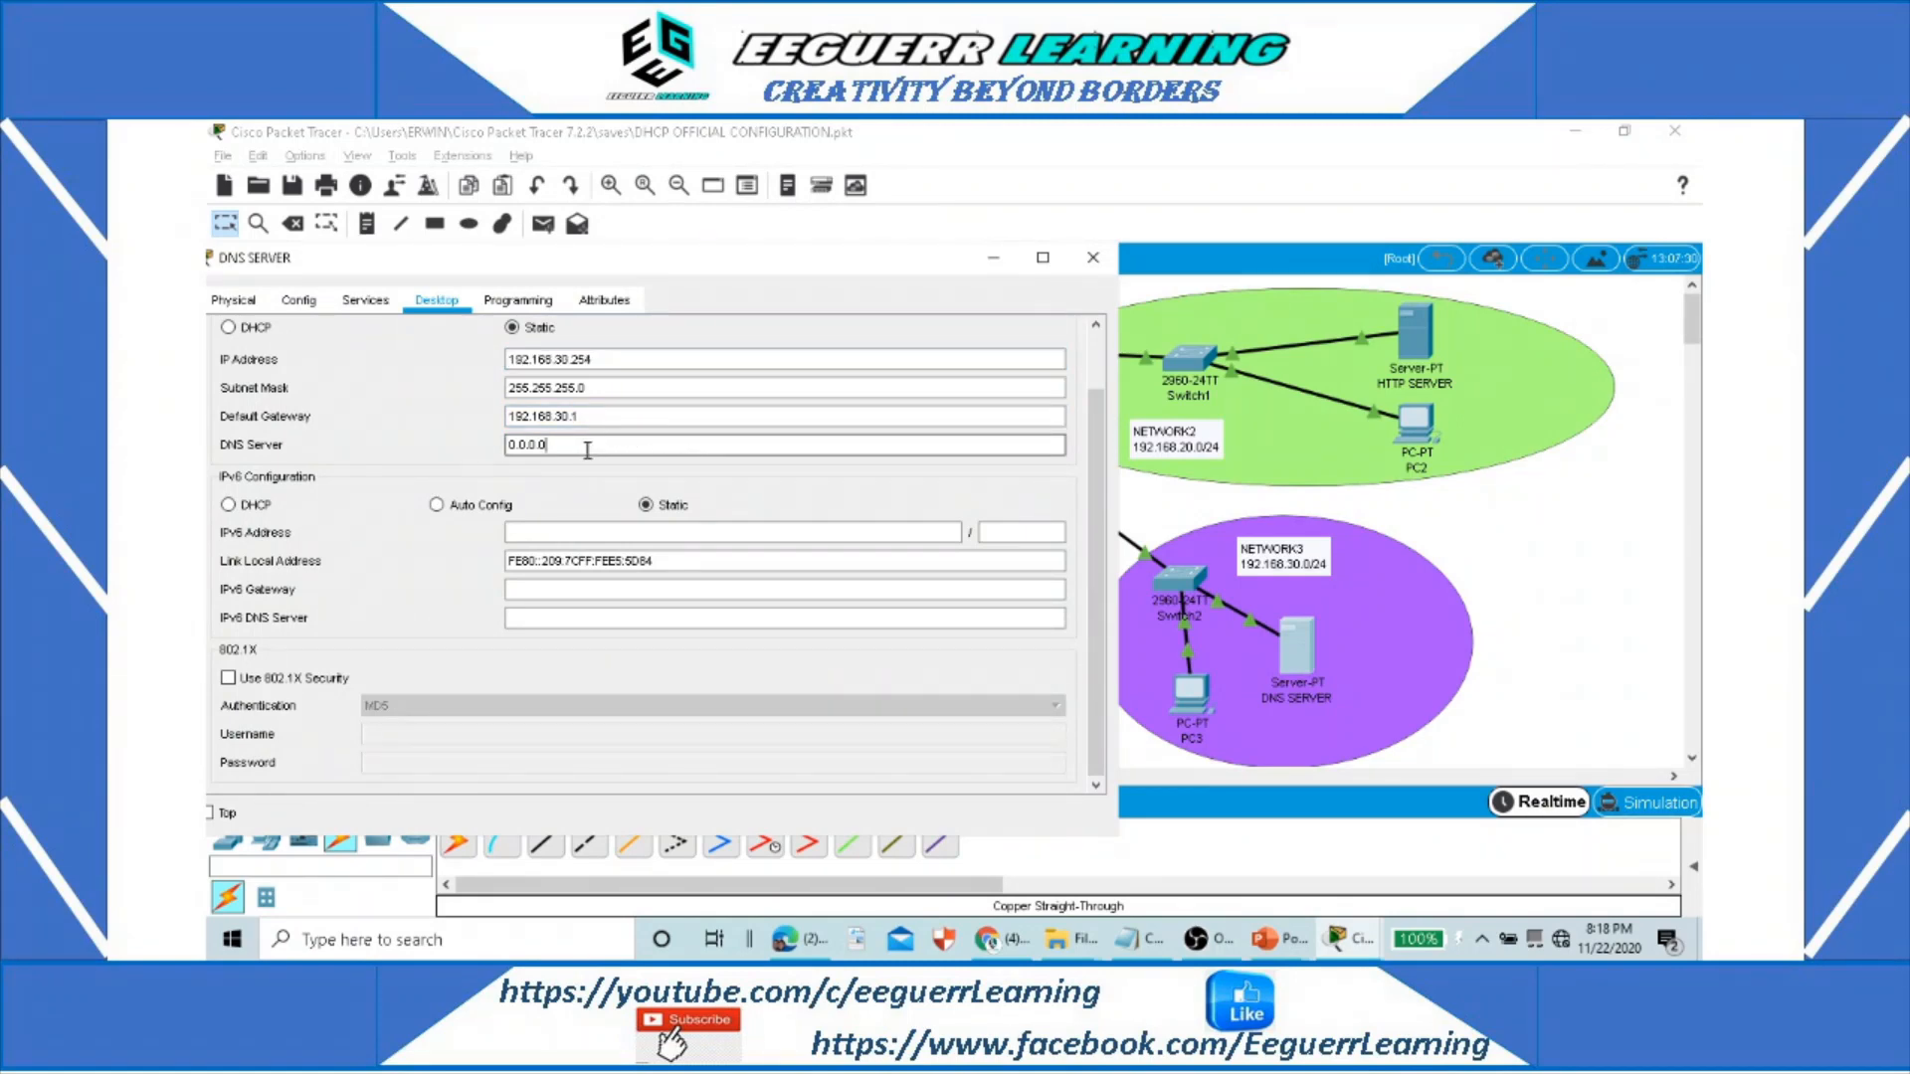
left_click_drag(587, 449, 498, 445)
key("ctrl+v")
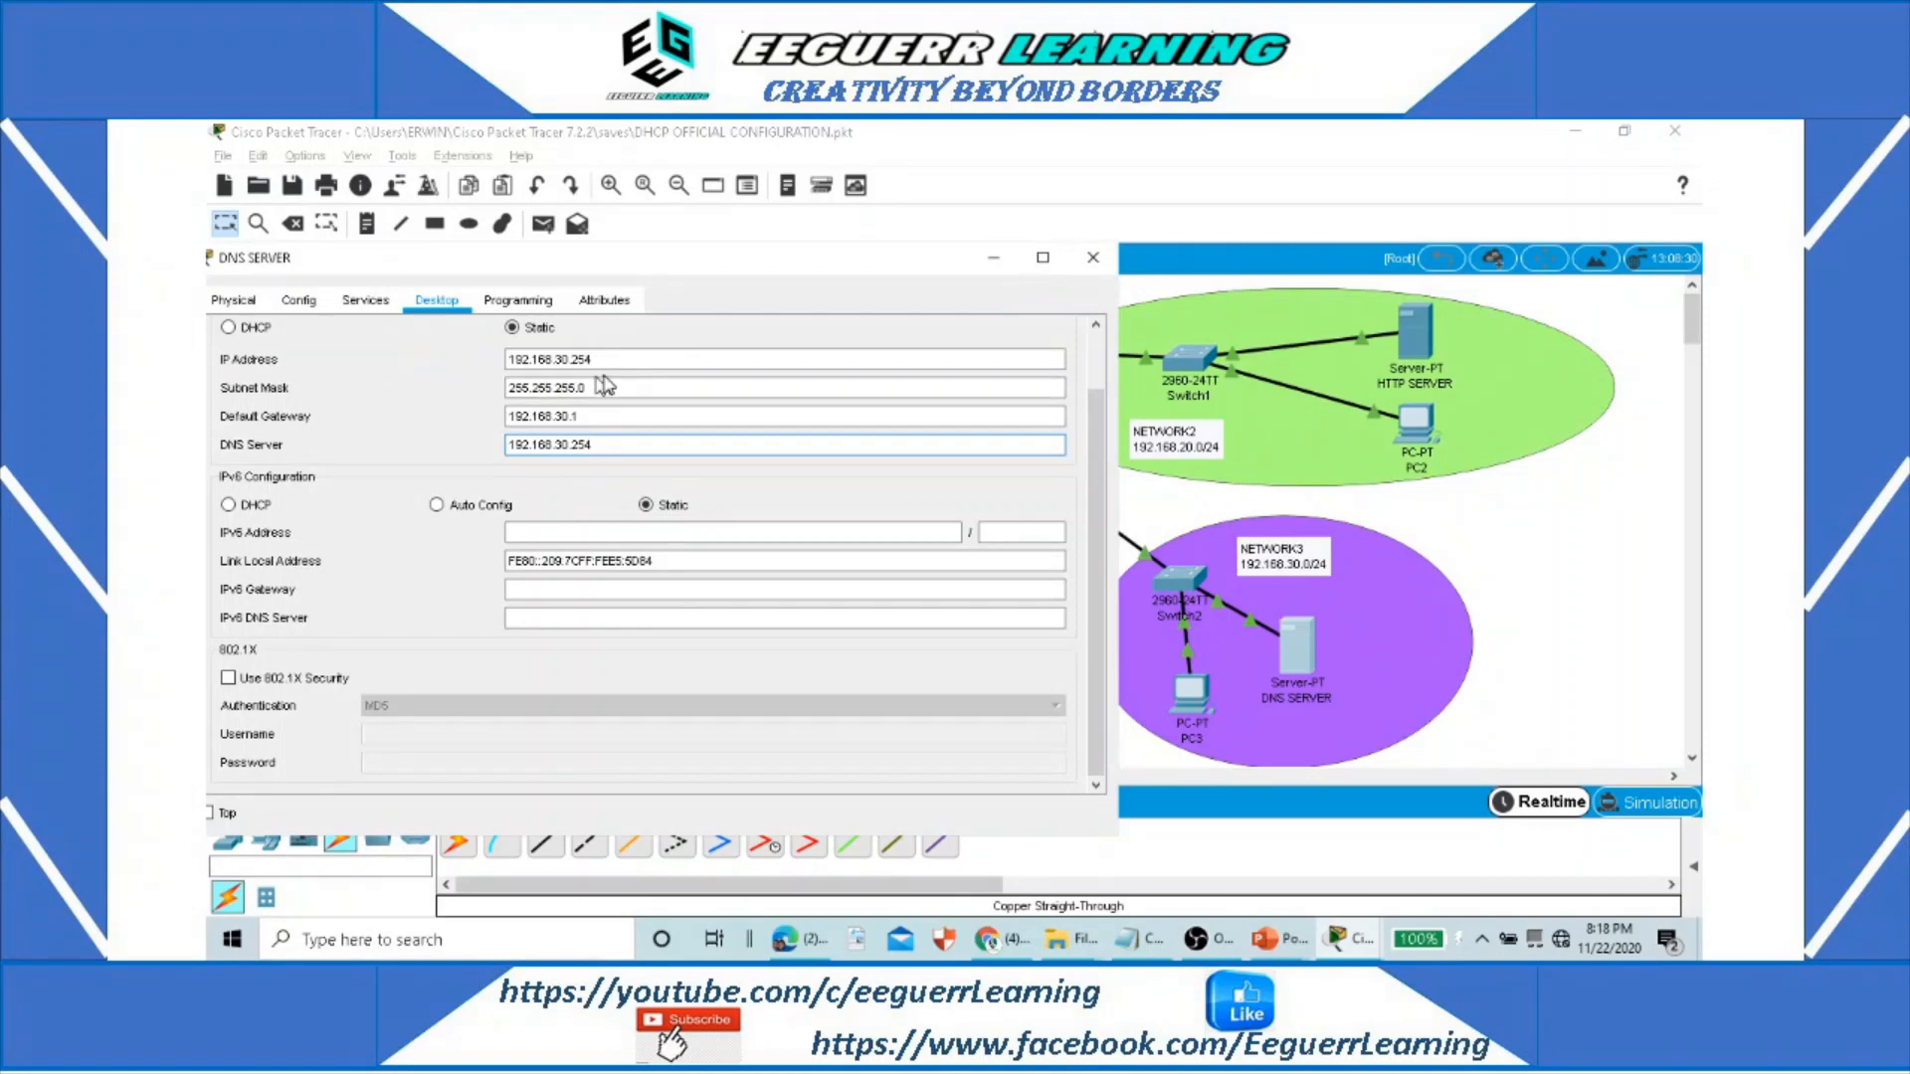
left_click_drag(620, 360, 507, 362)
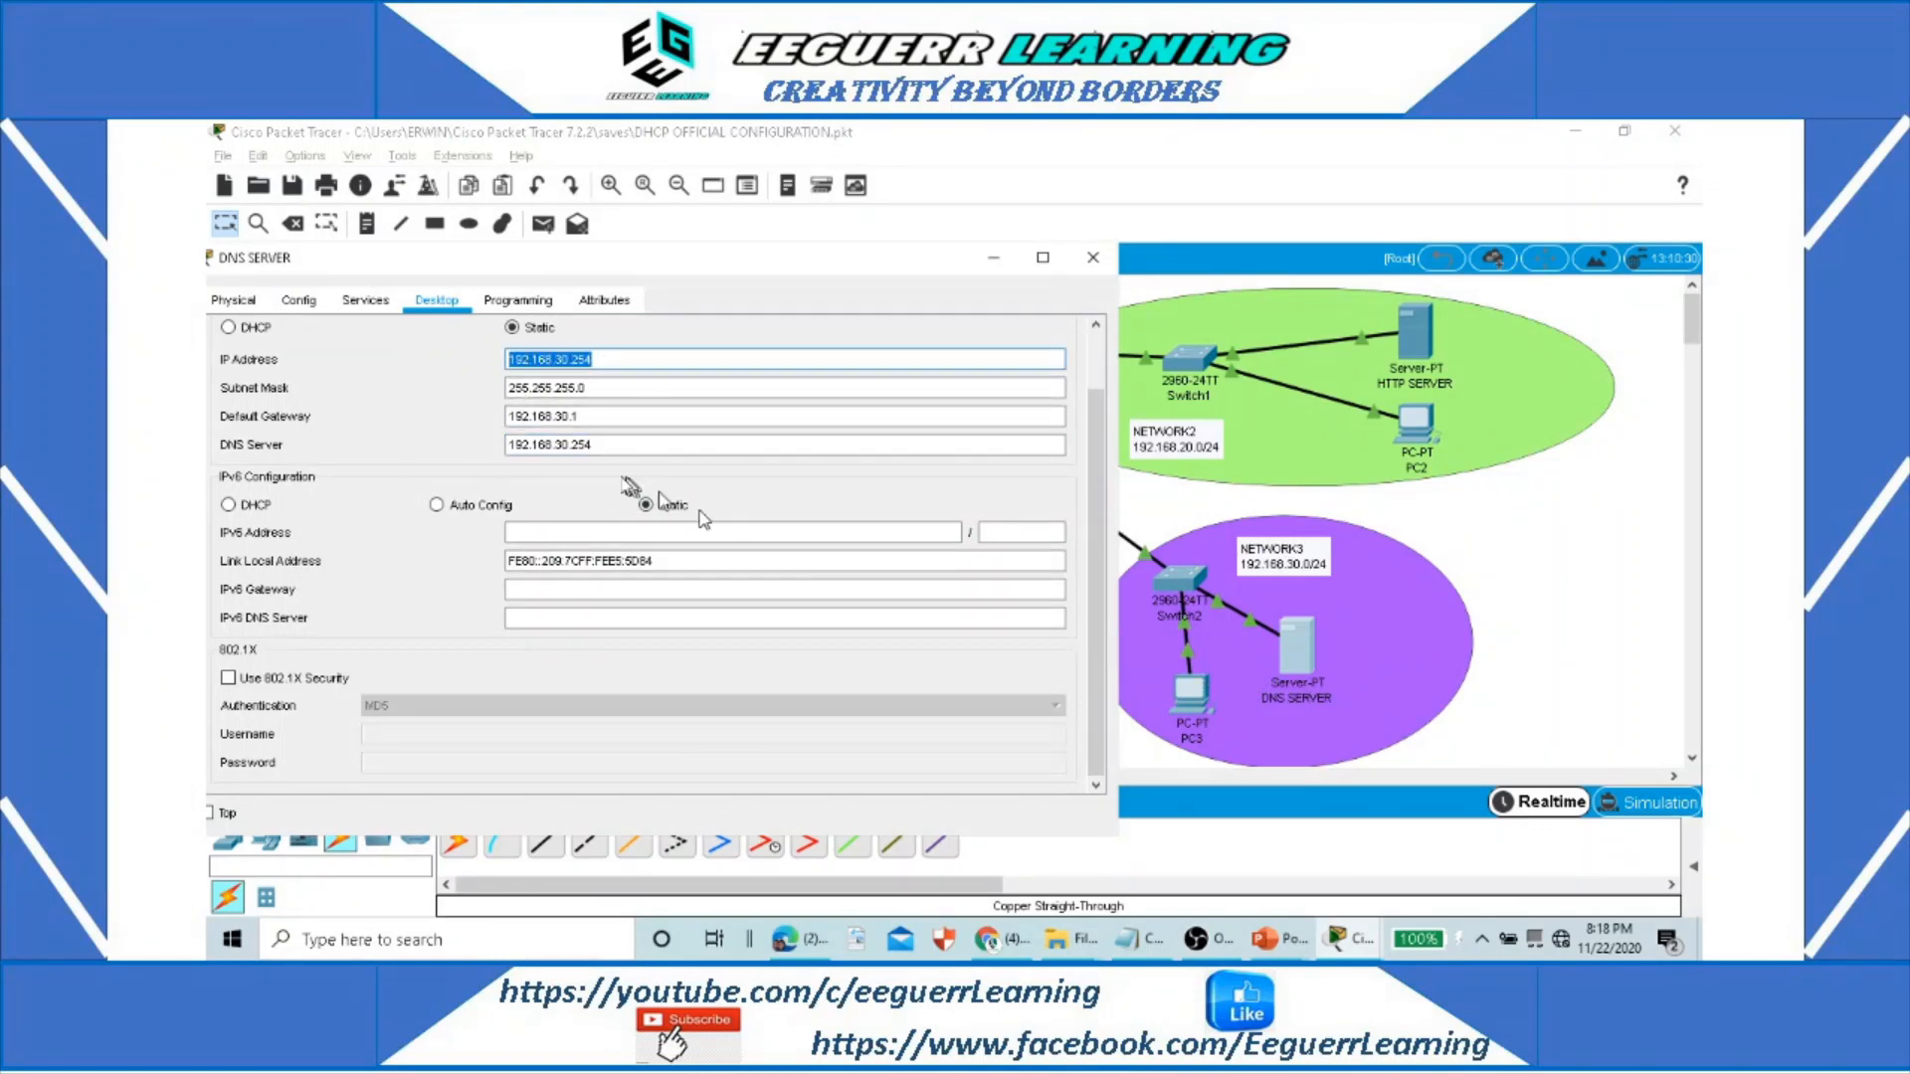
left_click(612, 445)
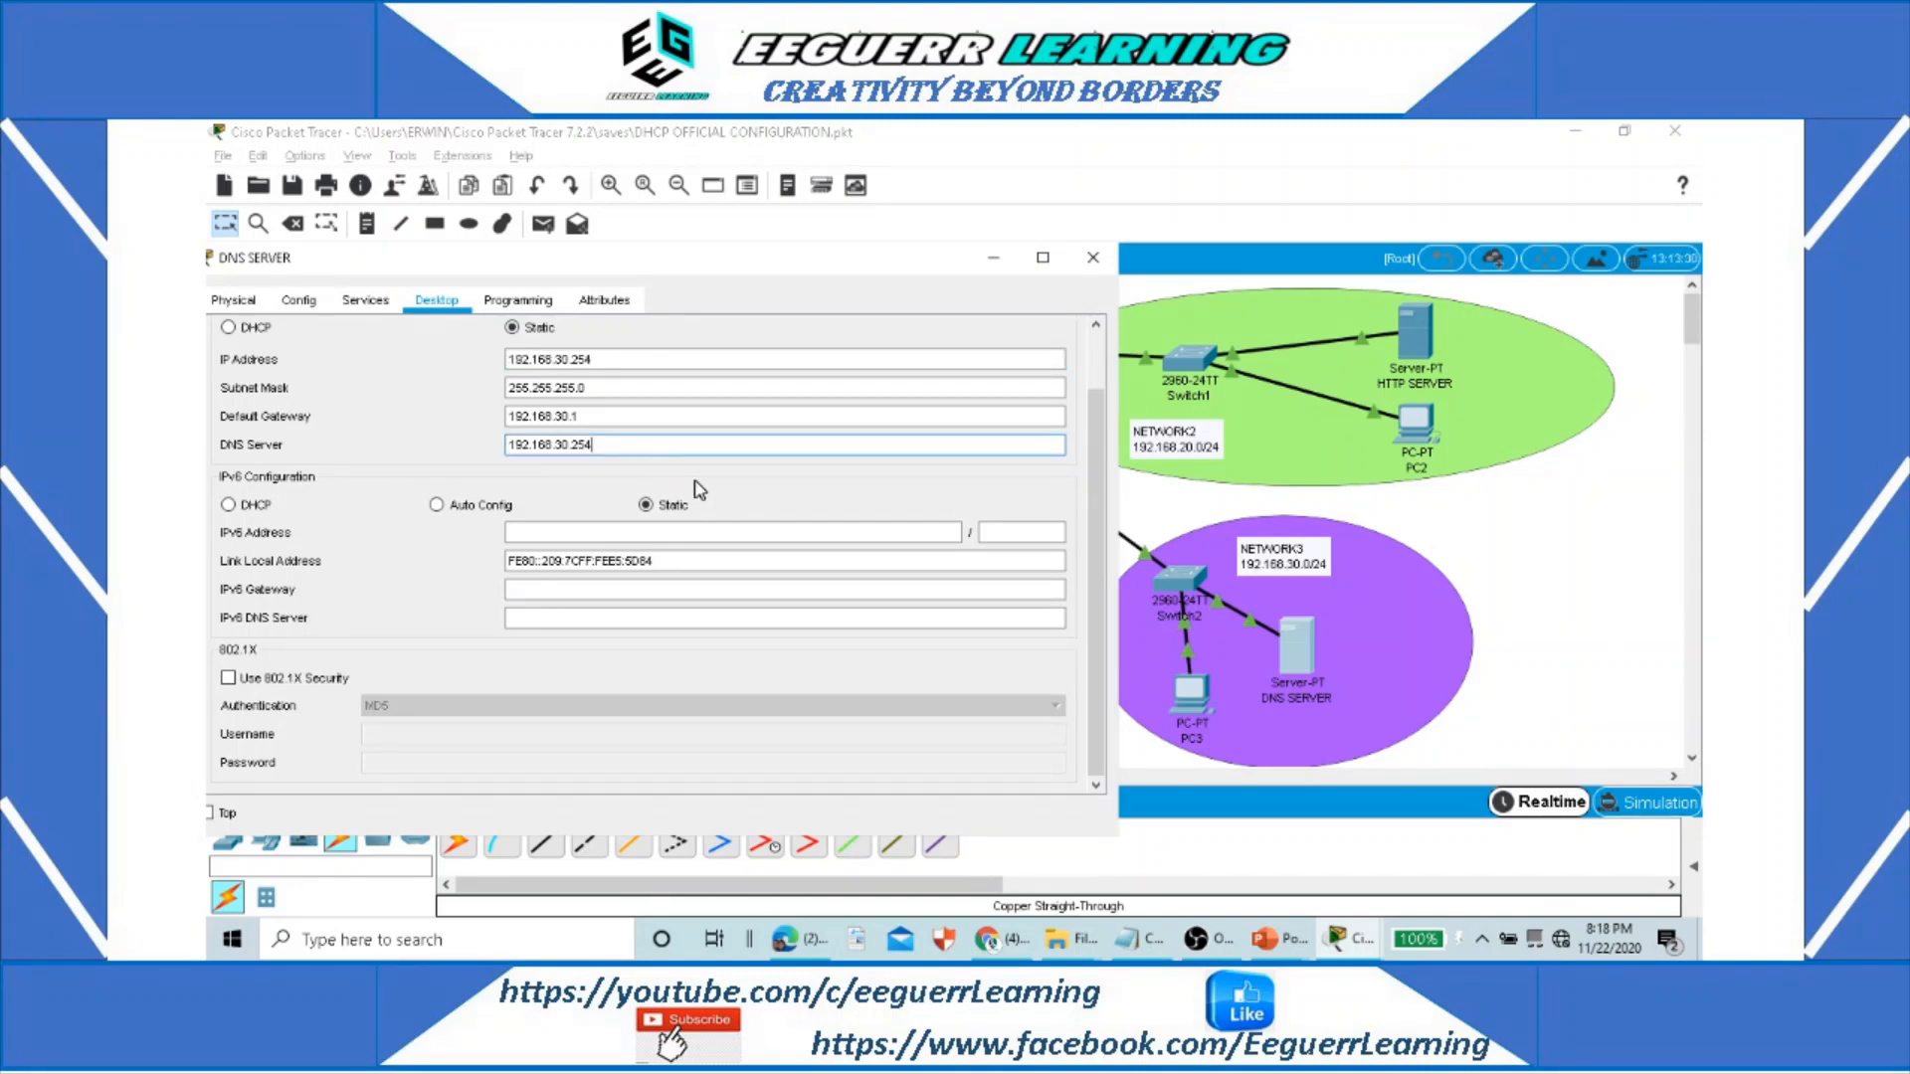
Step: Copy the address in the DNS SERVER's DNS server setting and close its configuration window
left_click_drag(646, 445, 502, 446)
key("ctrl+c")
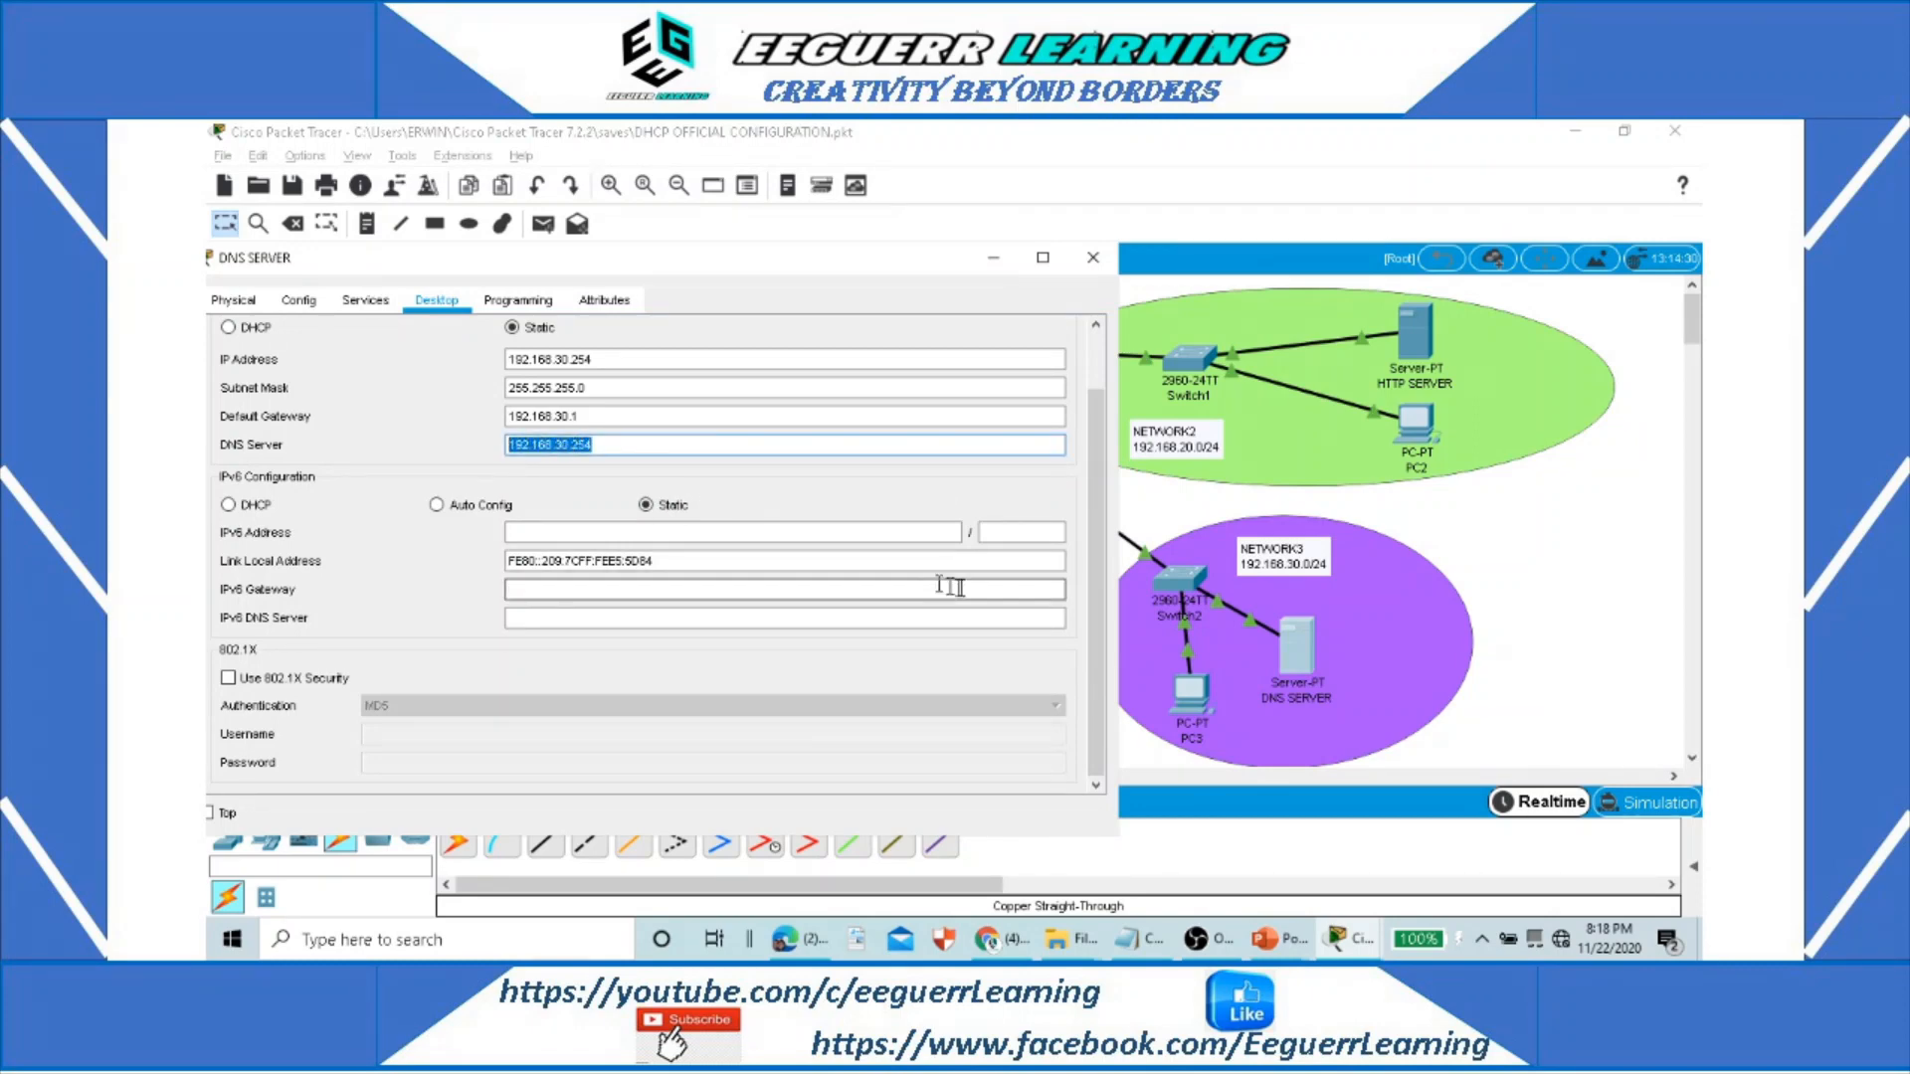
left_click(1092, 258)
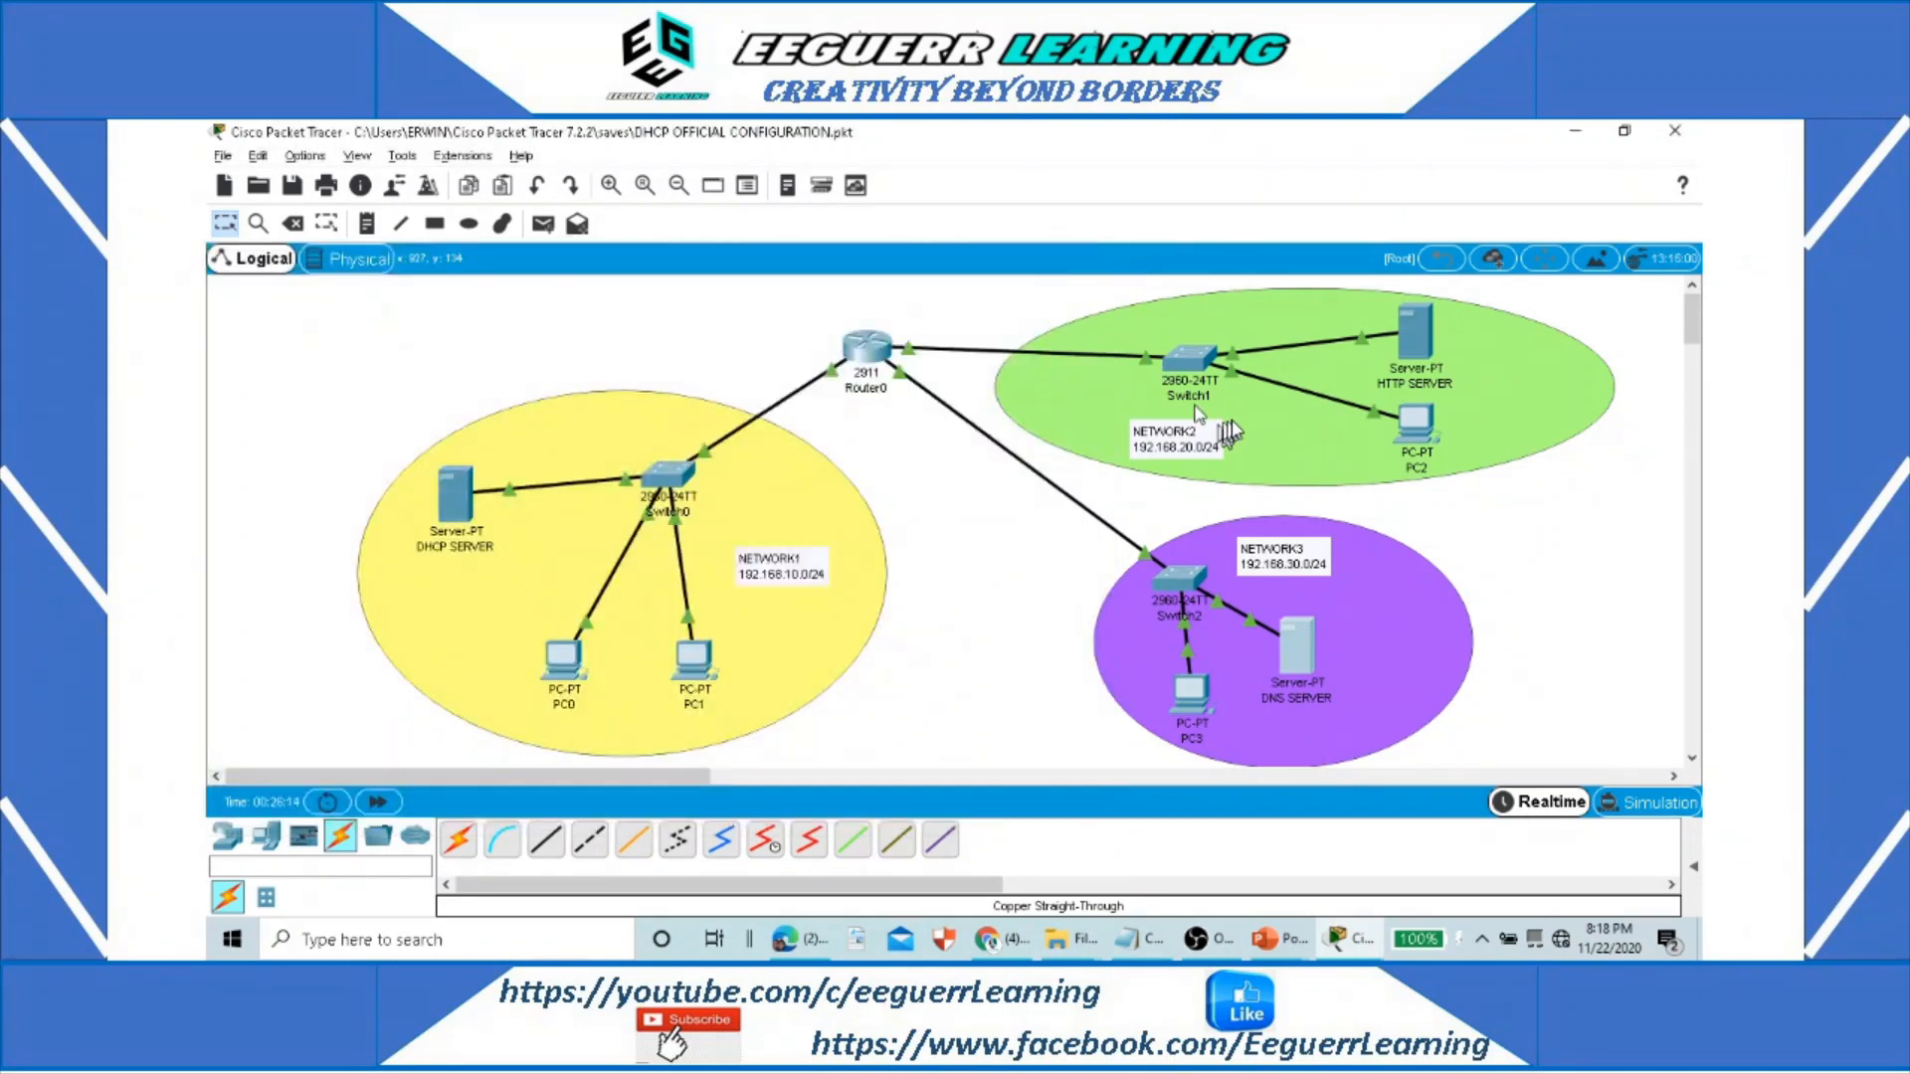
Step: Set the HTTP SERVER's DNS server to the copied address, 192.168.30.254, and close its window
left_click(1410, 342)
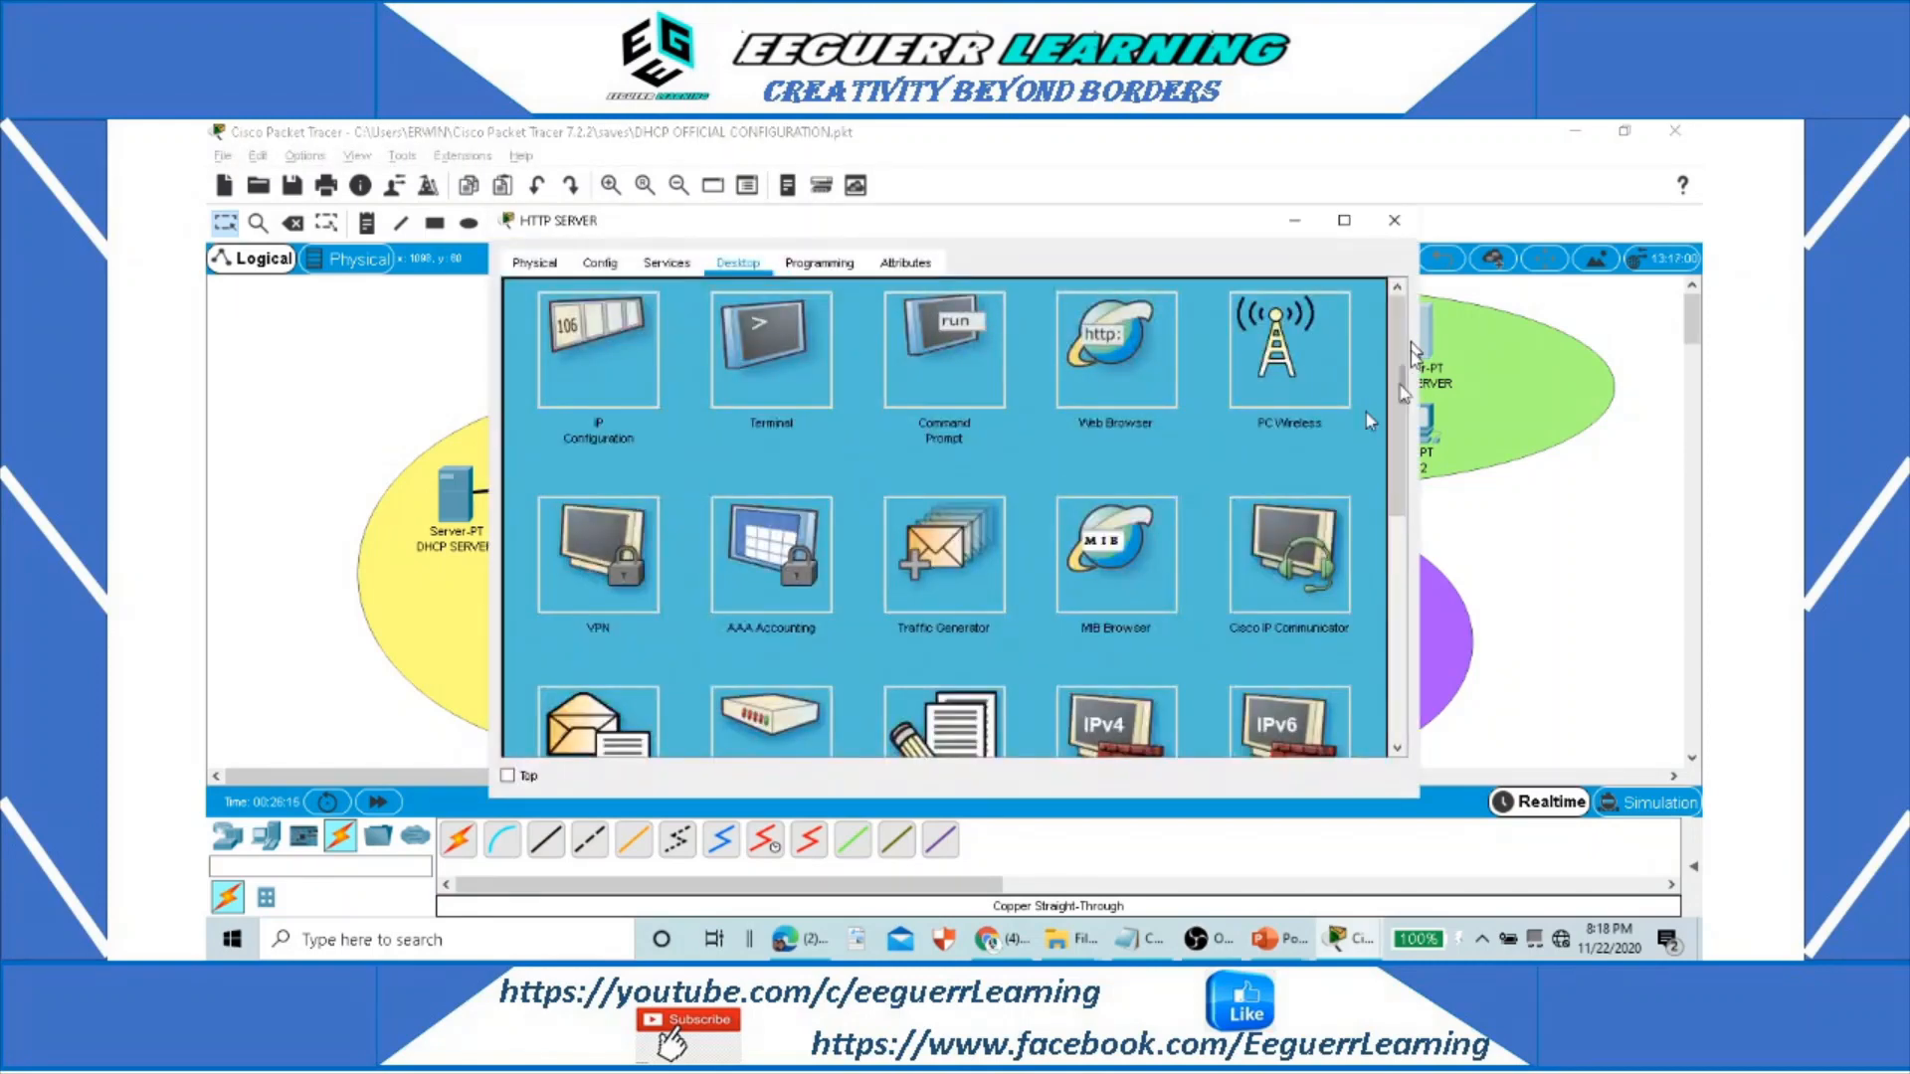
left_click(600, 356)
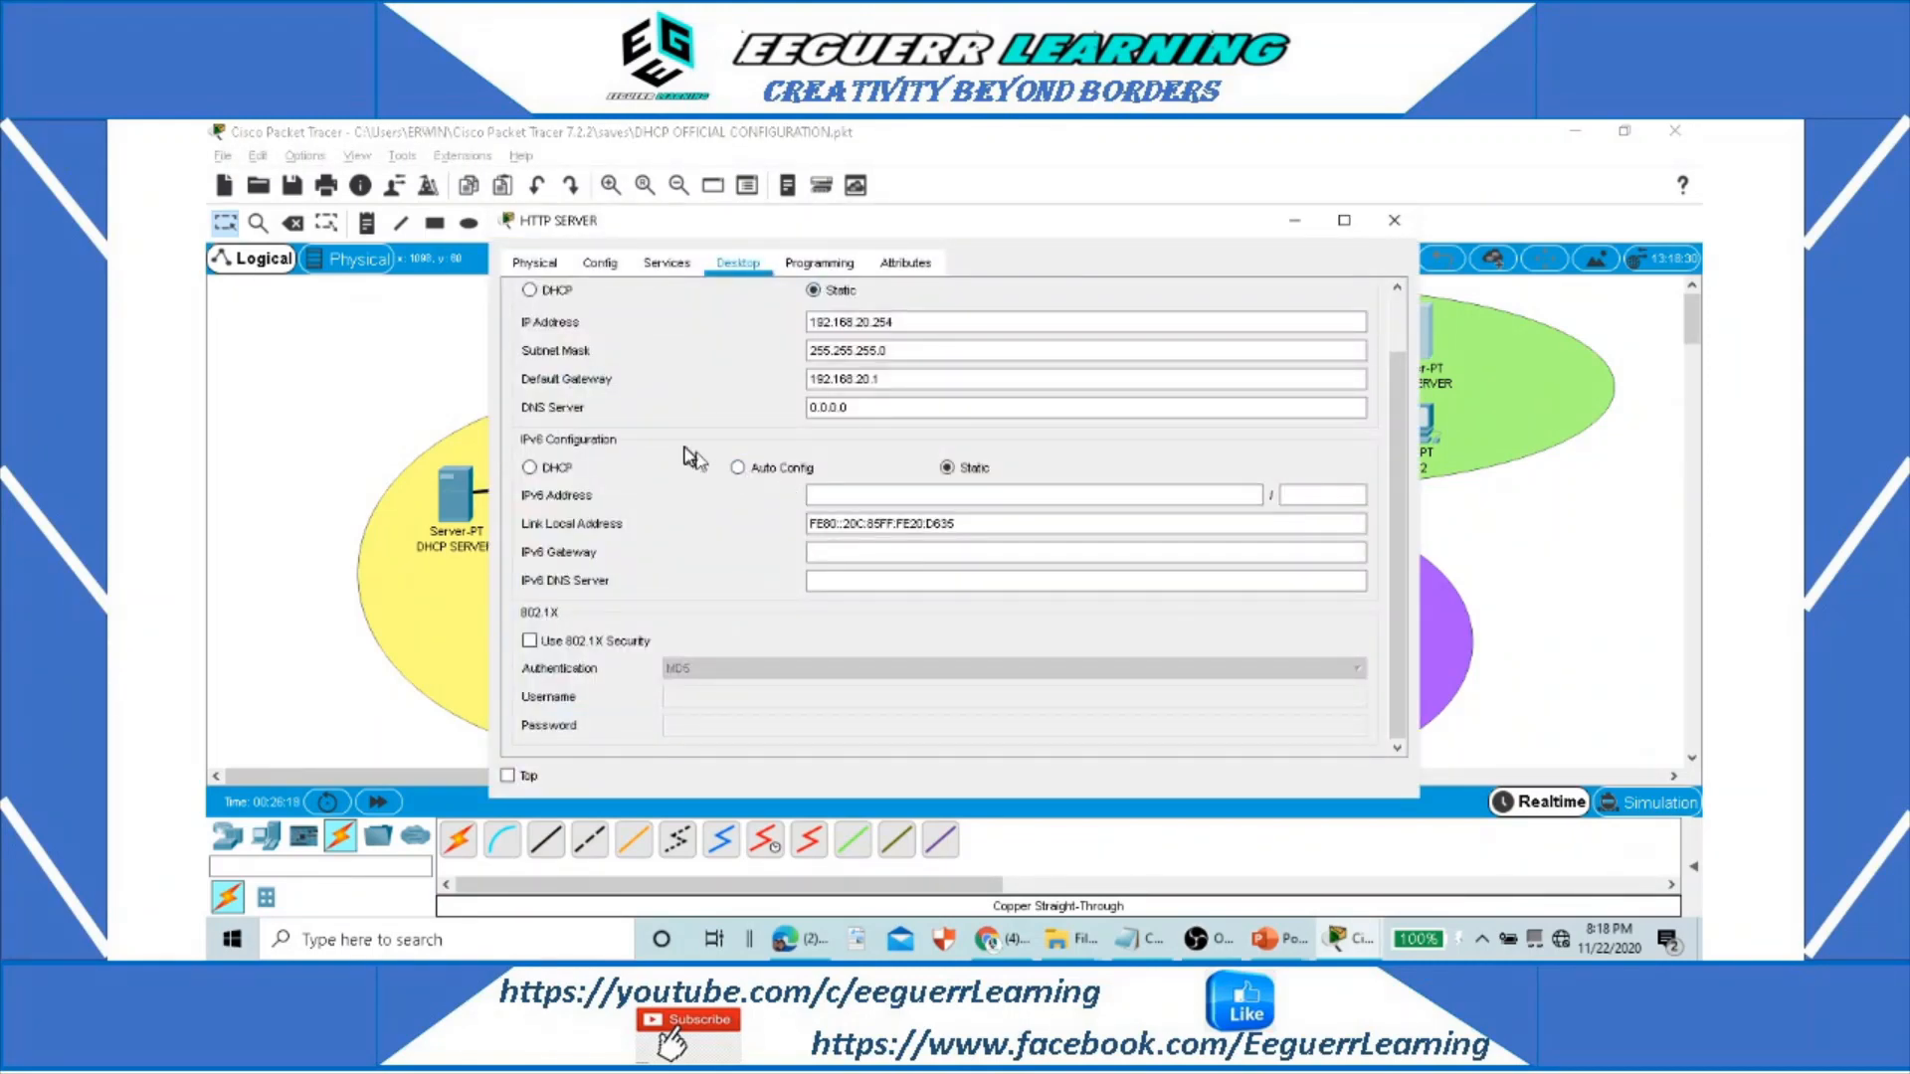
left_click(856, 408)
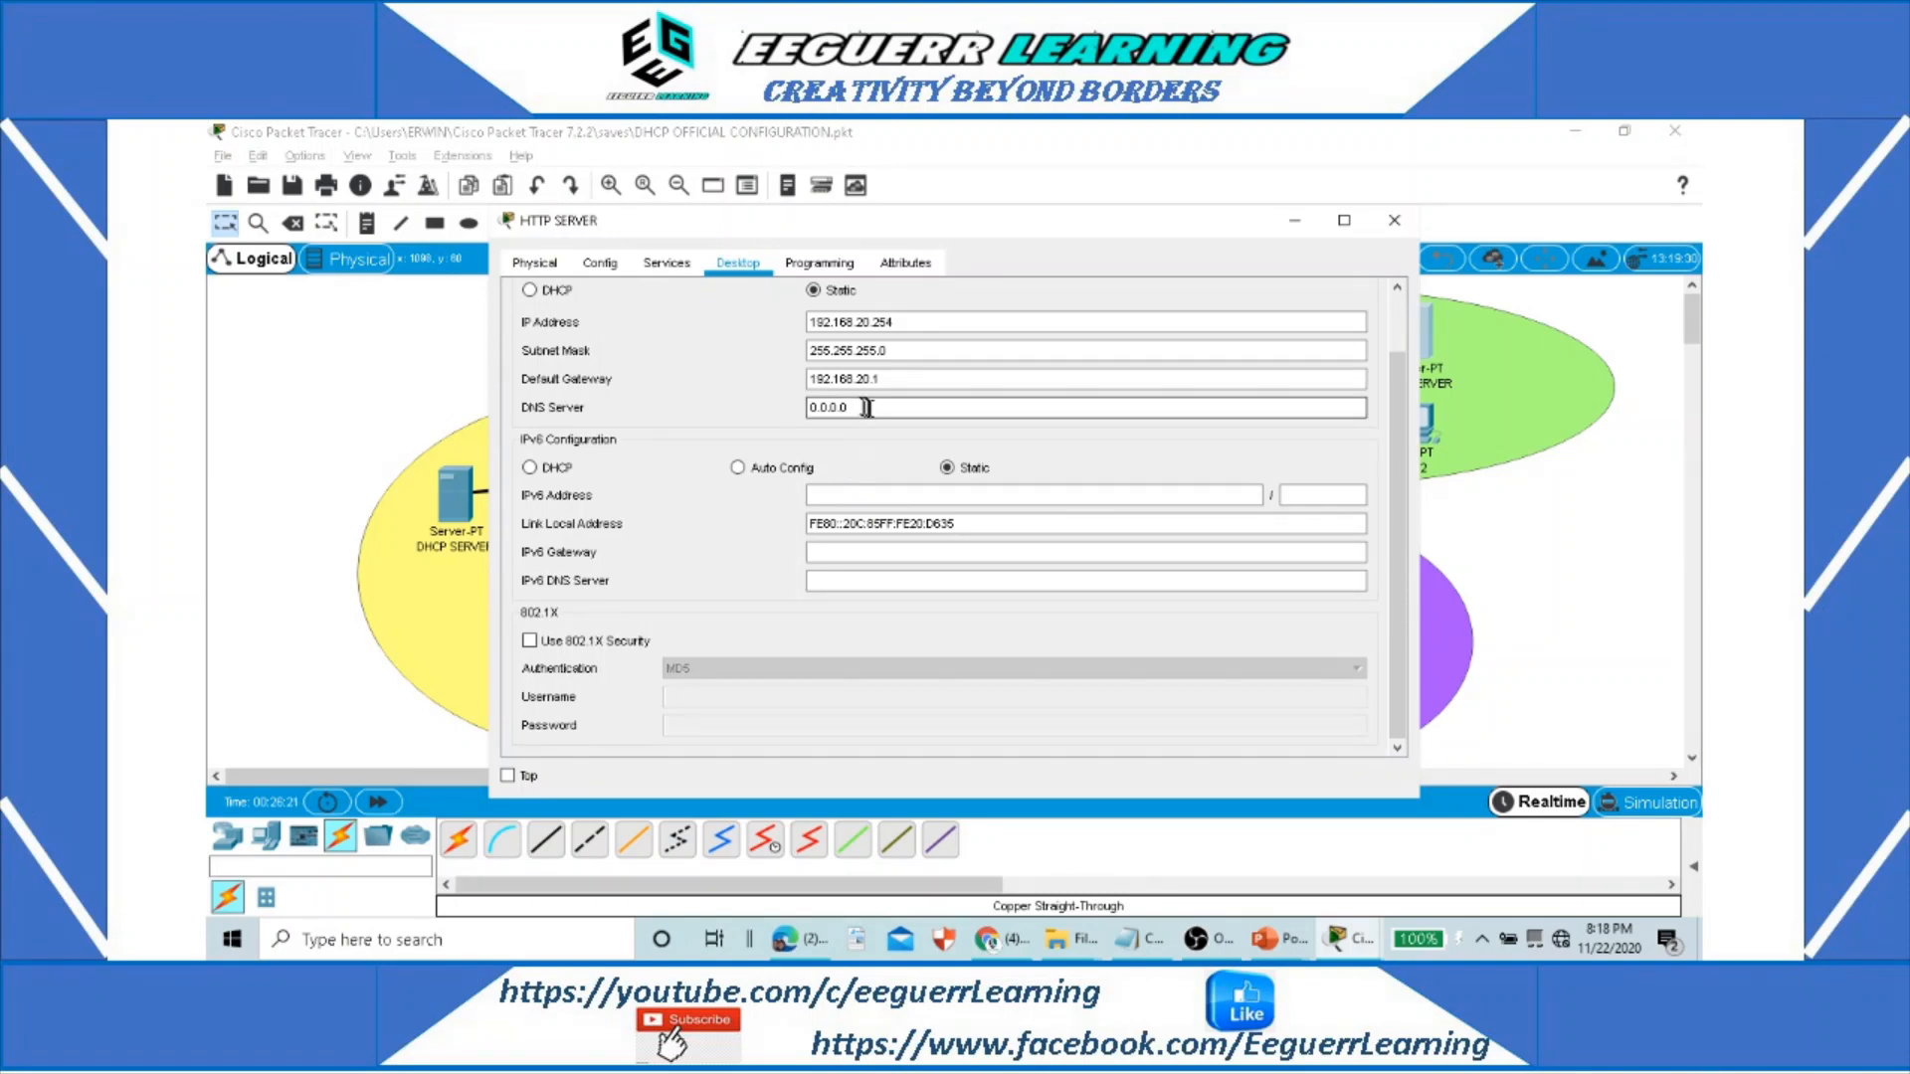
left_click_drag(885, 408, 776, 412)
key("ctrl+v")
left_click_drag(859, 407, 904, 407)
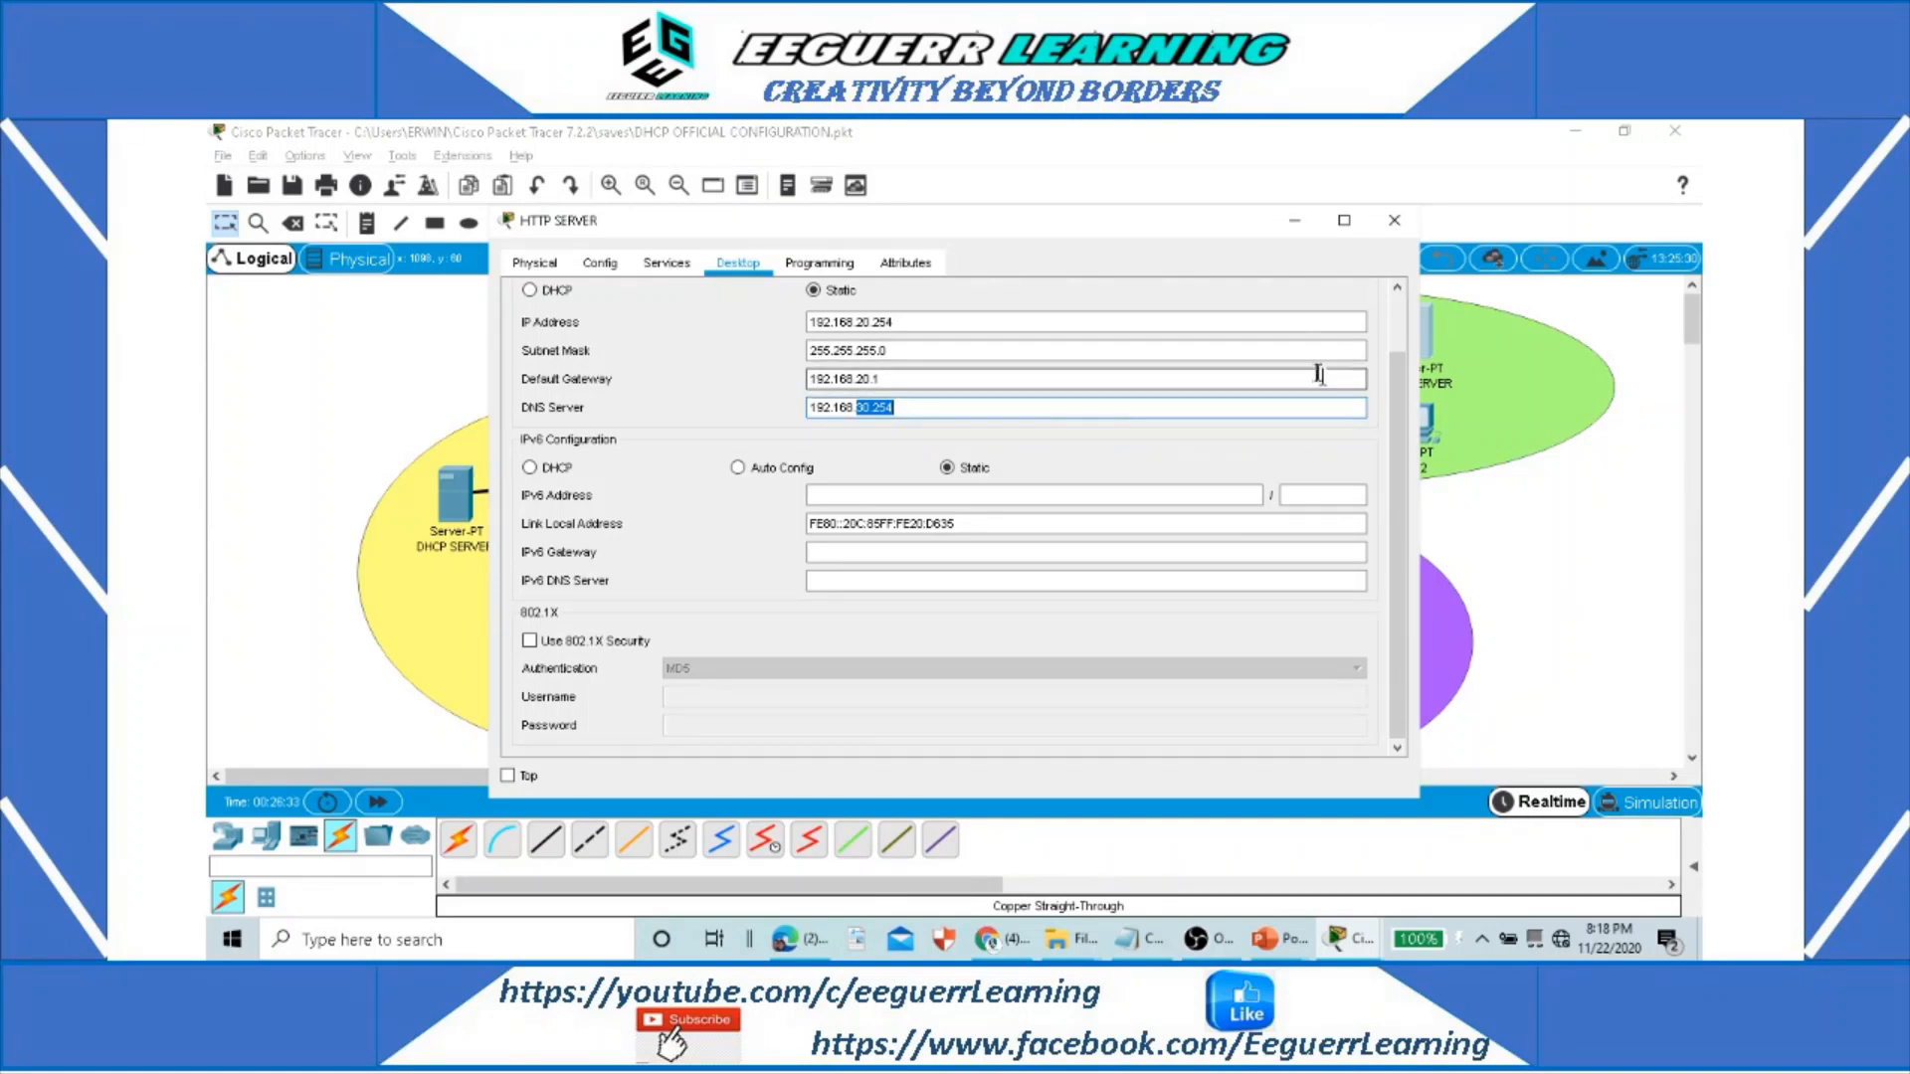
left_click(1393, 220)
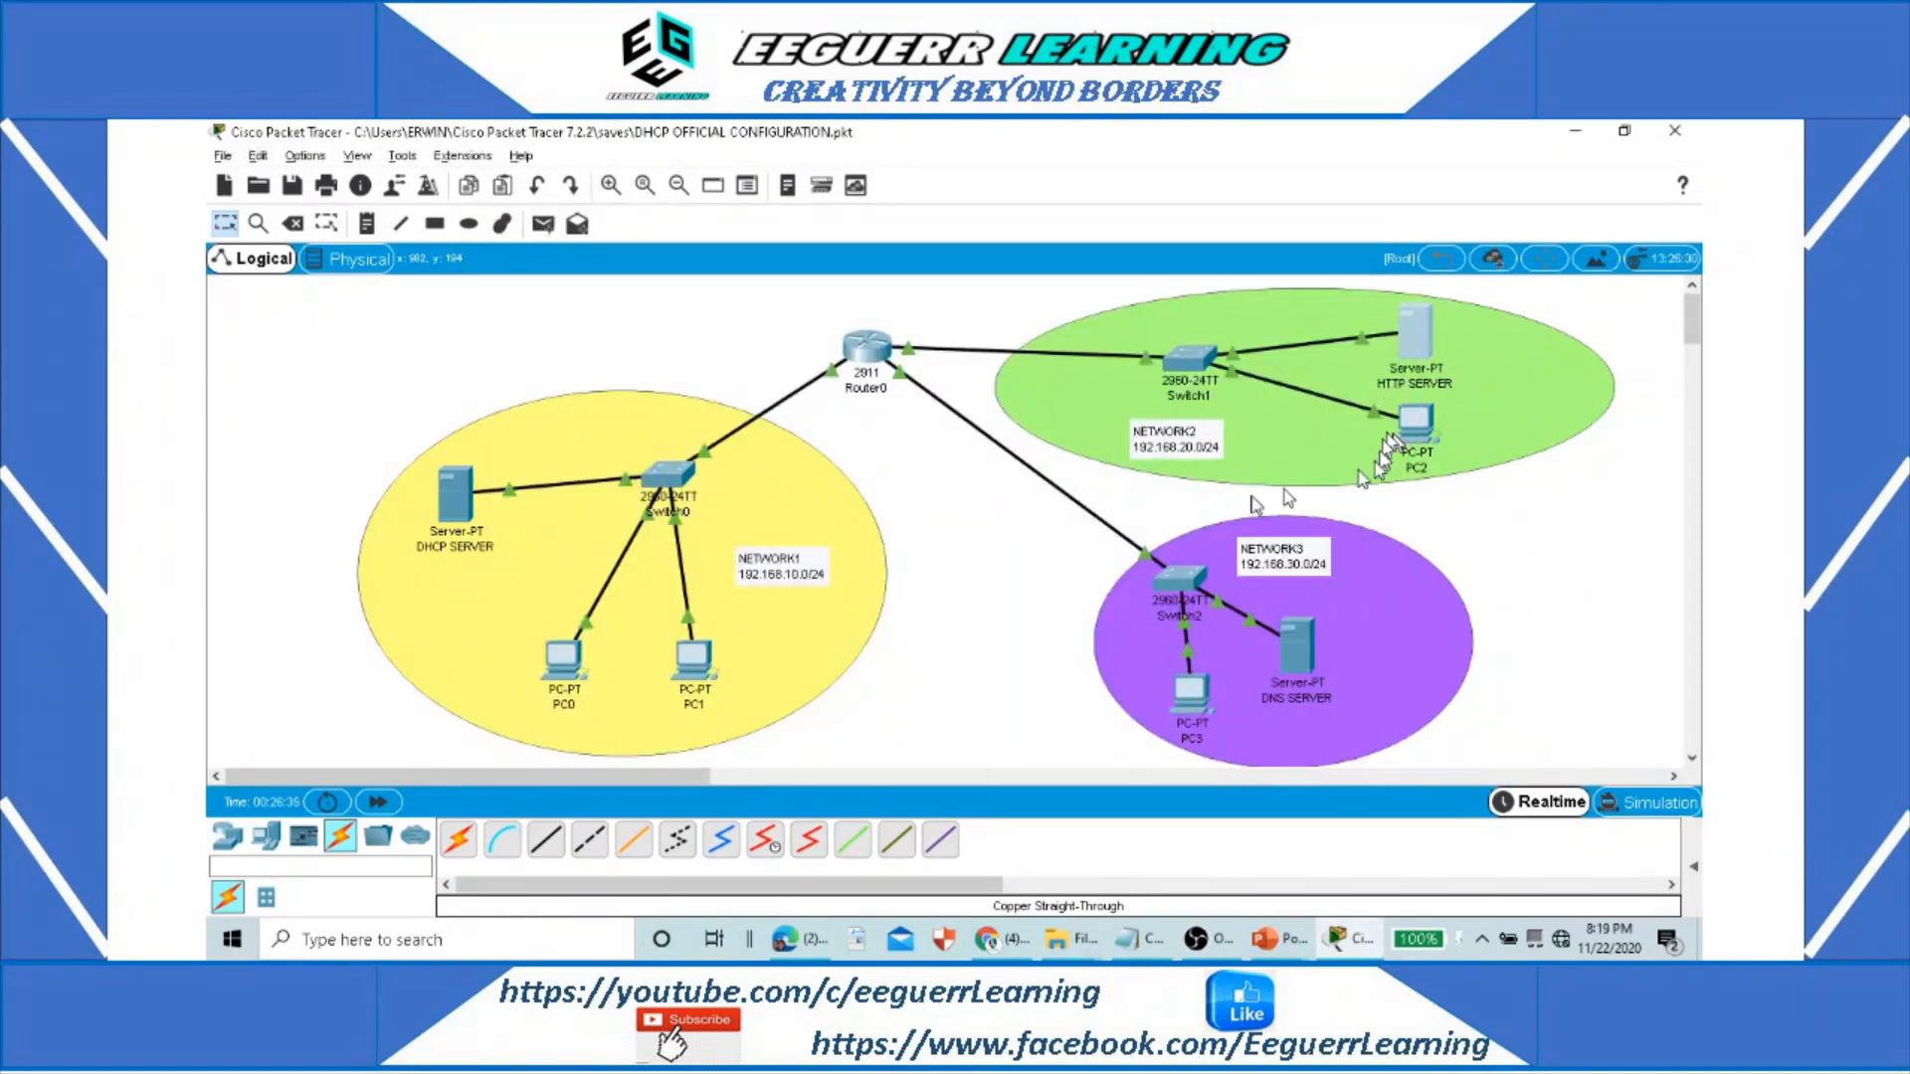
Step: Set the DHCP SERVER's DNS server to 192.168.30.254 and close its window
left_click(454, 492)
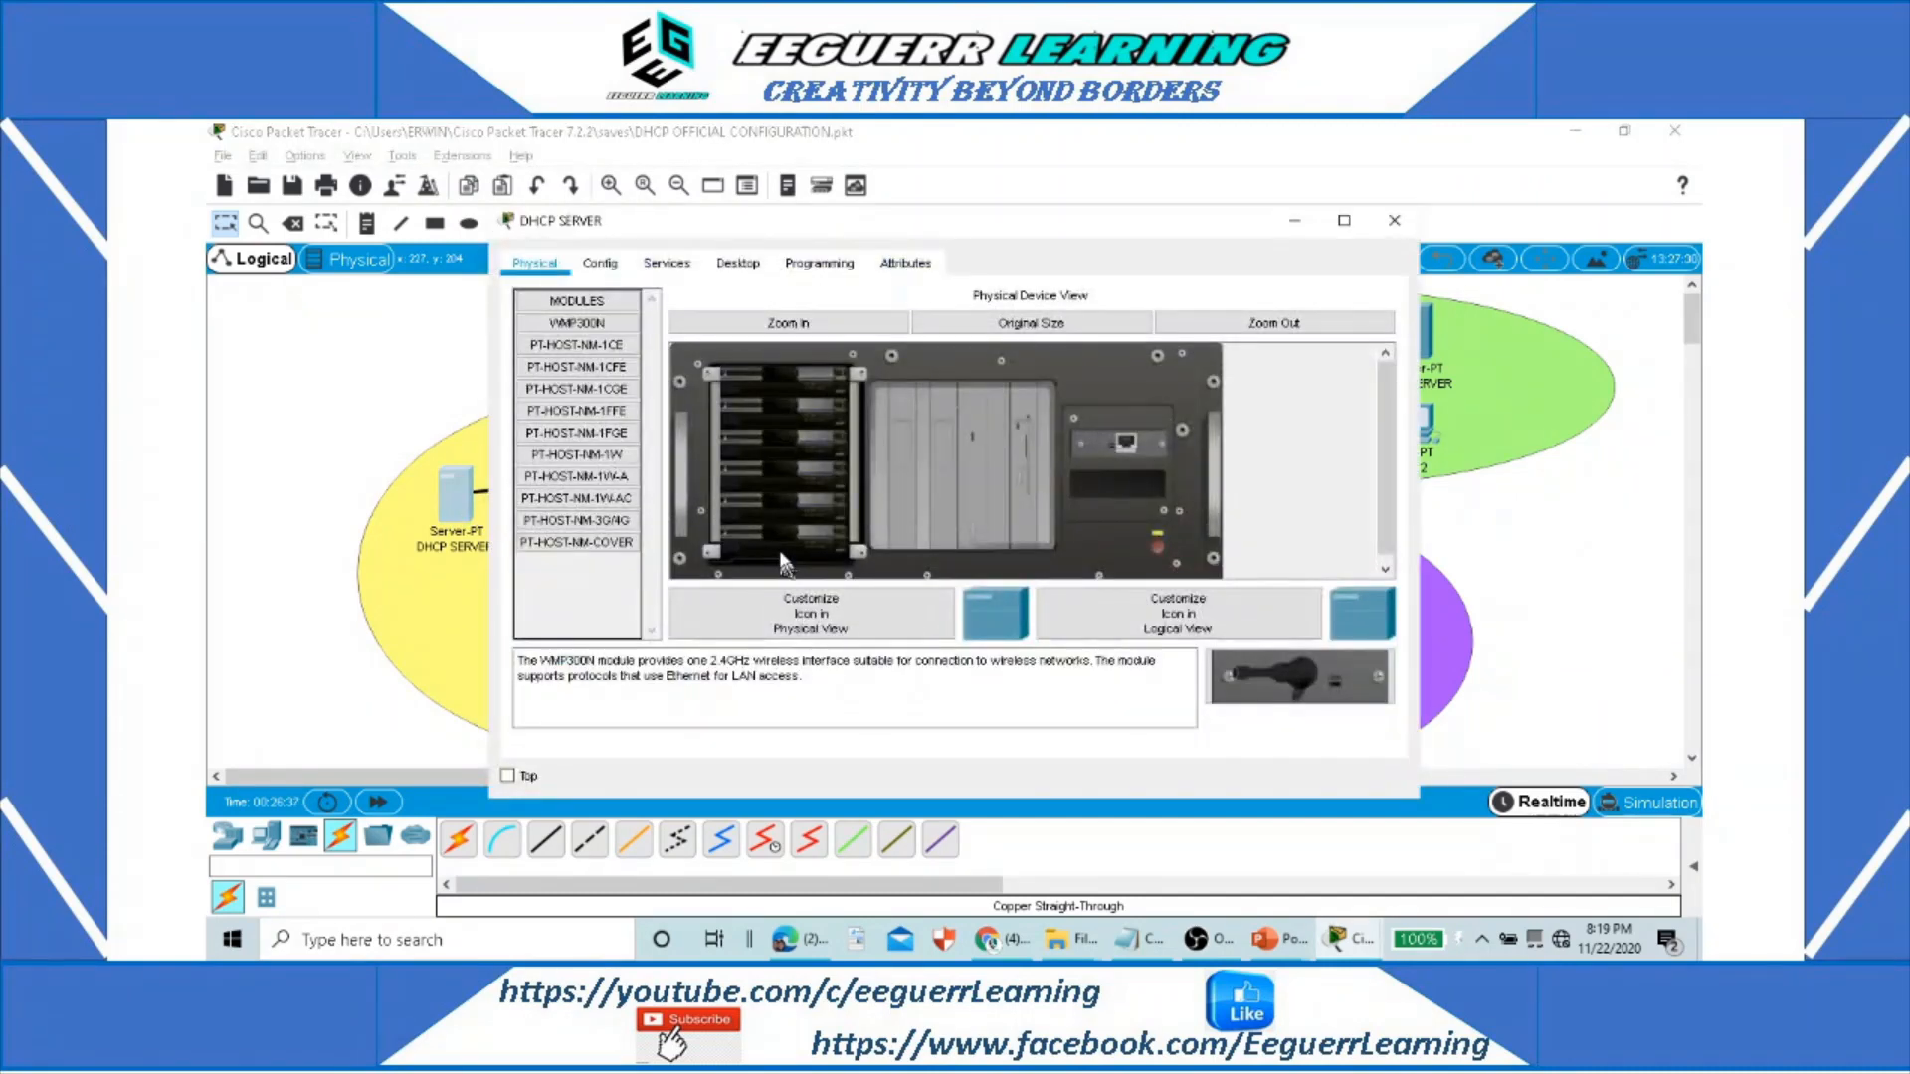
left_click(738, 263)
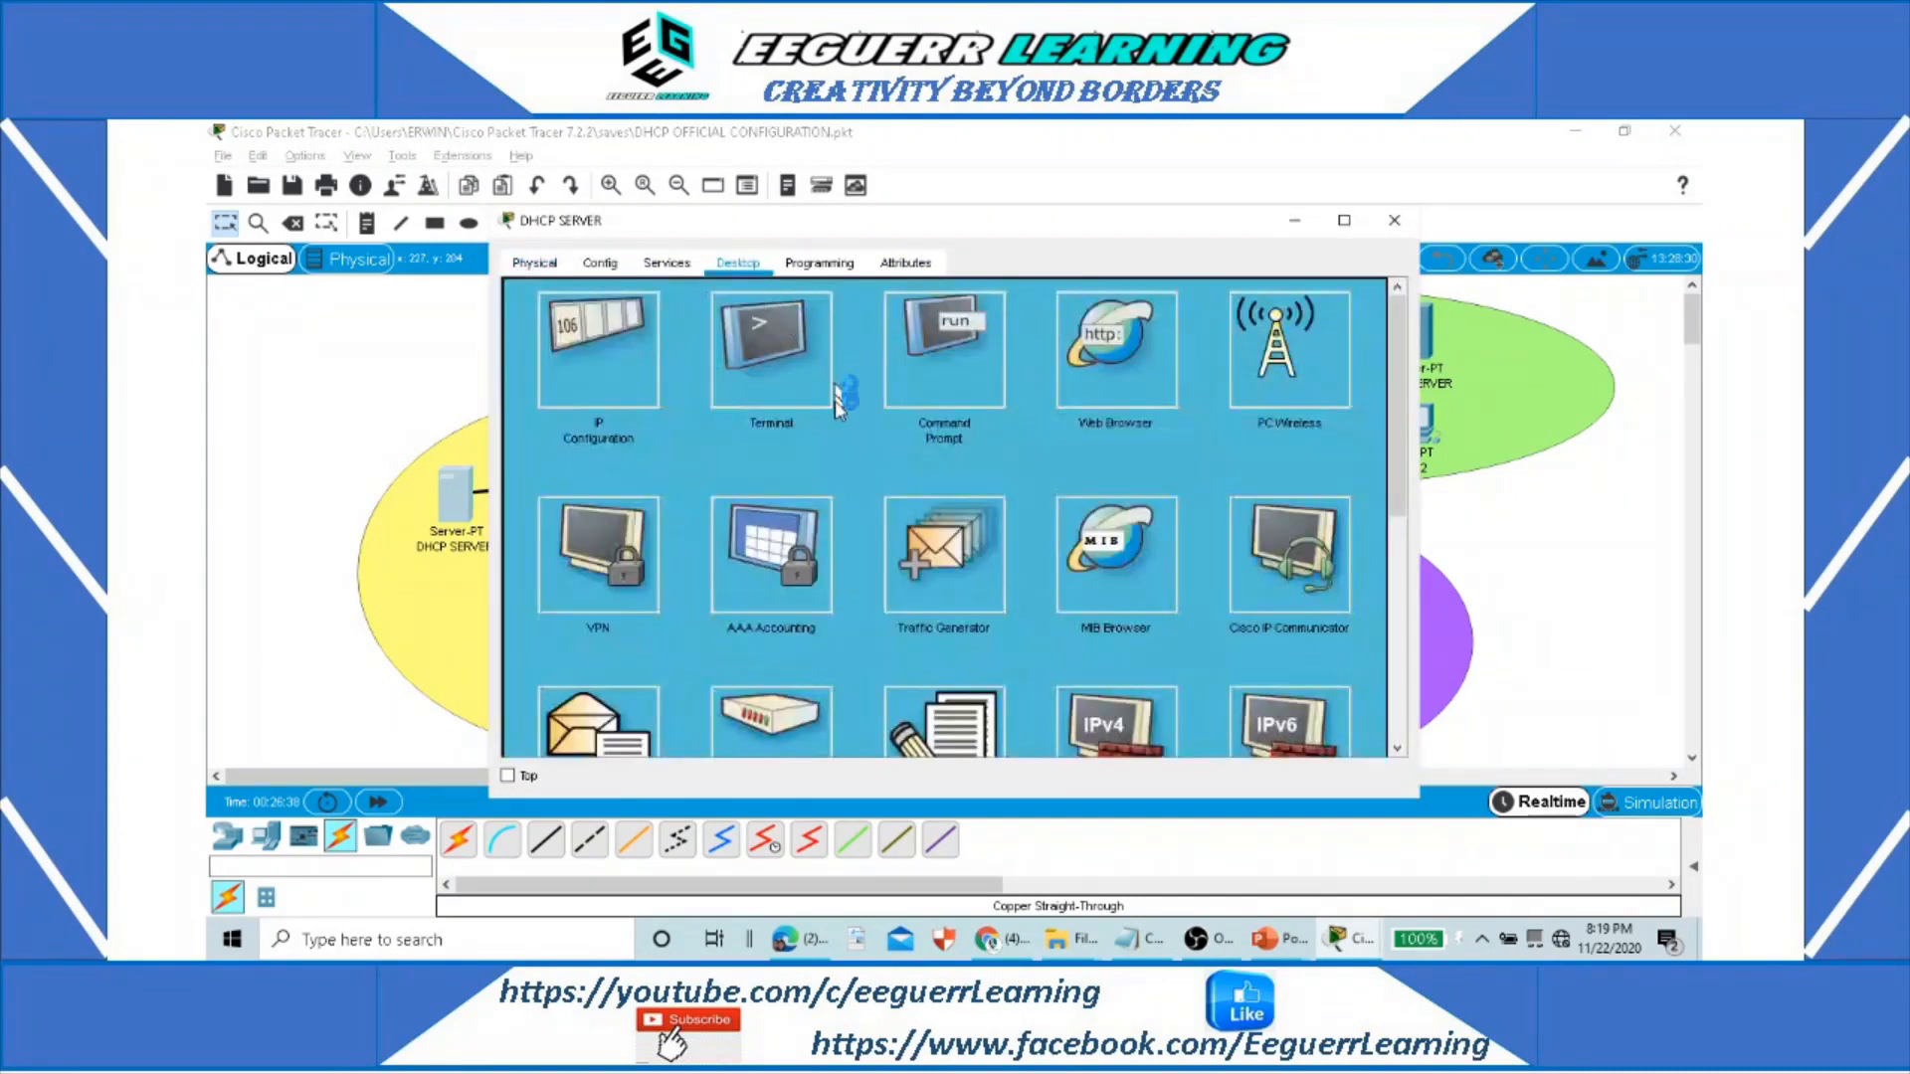
left_click(594, 380)
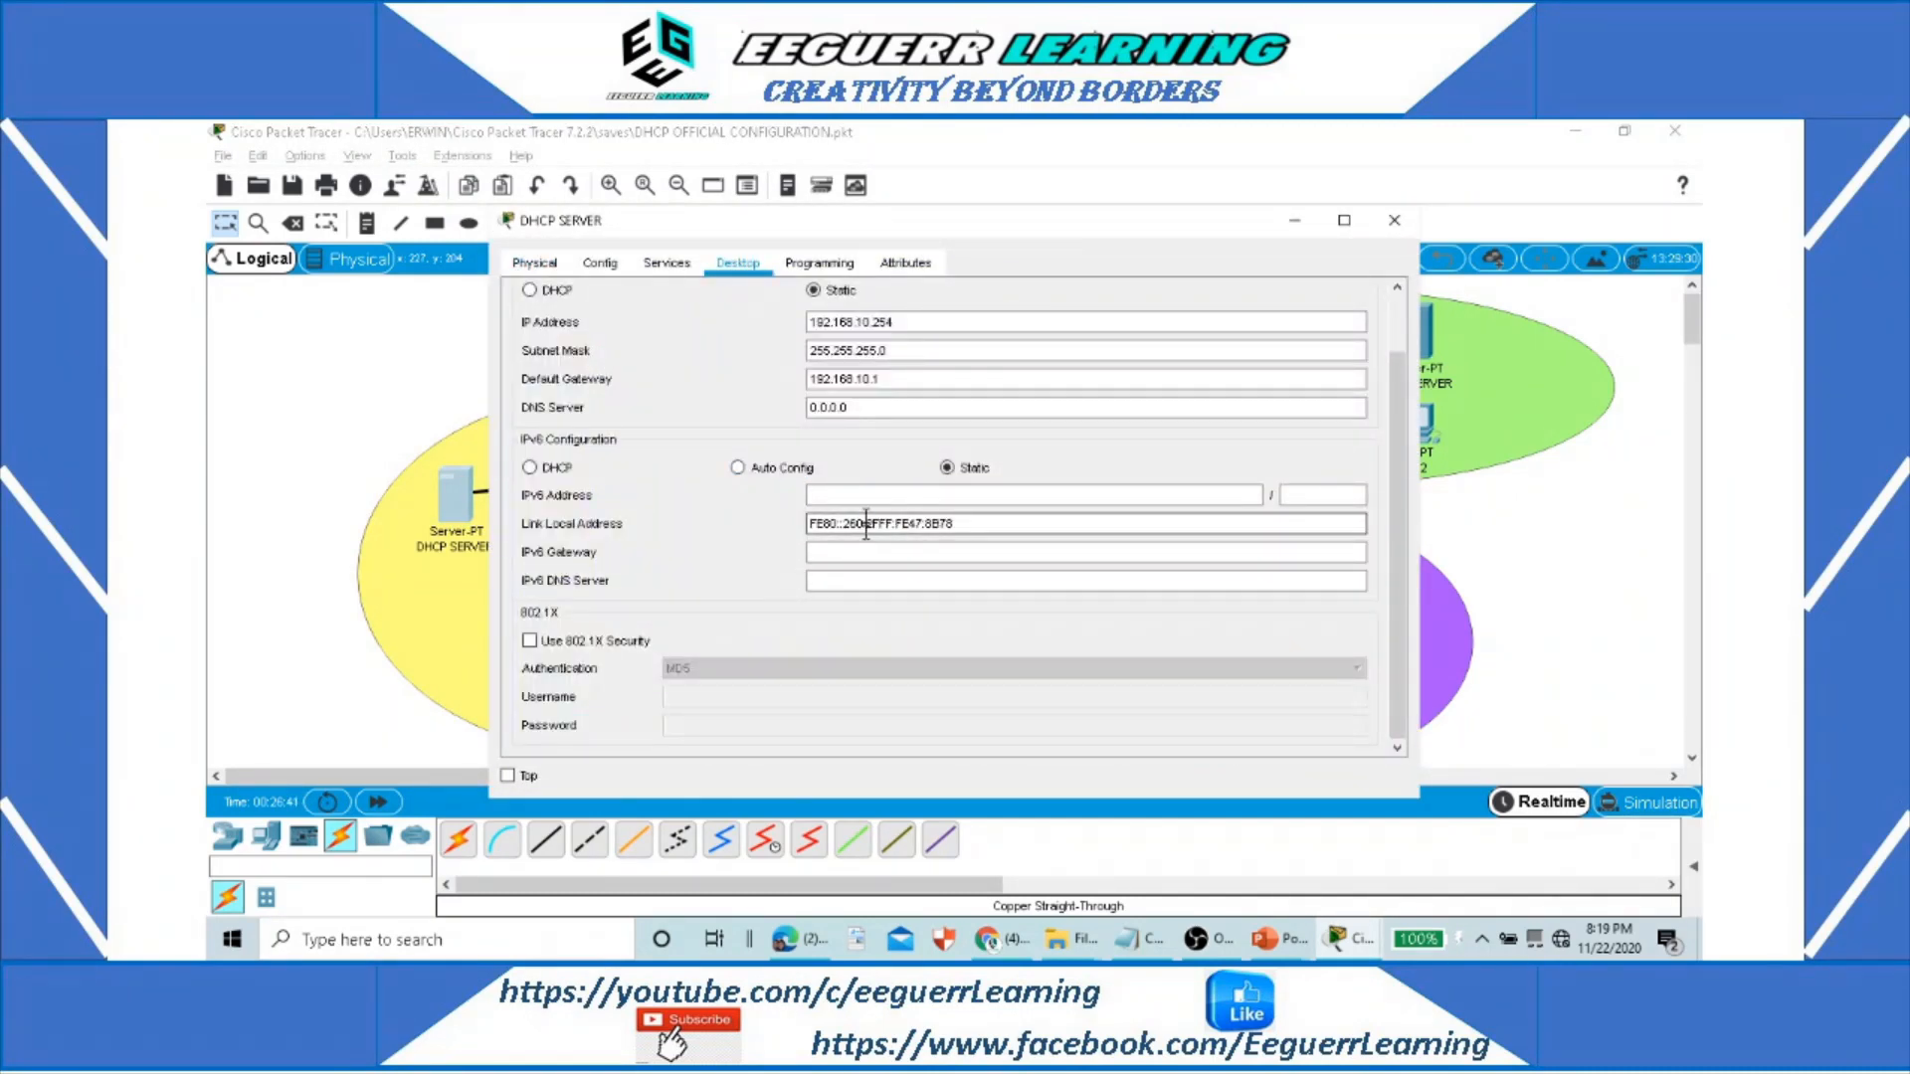
left_click(890, 408)
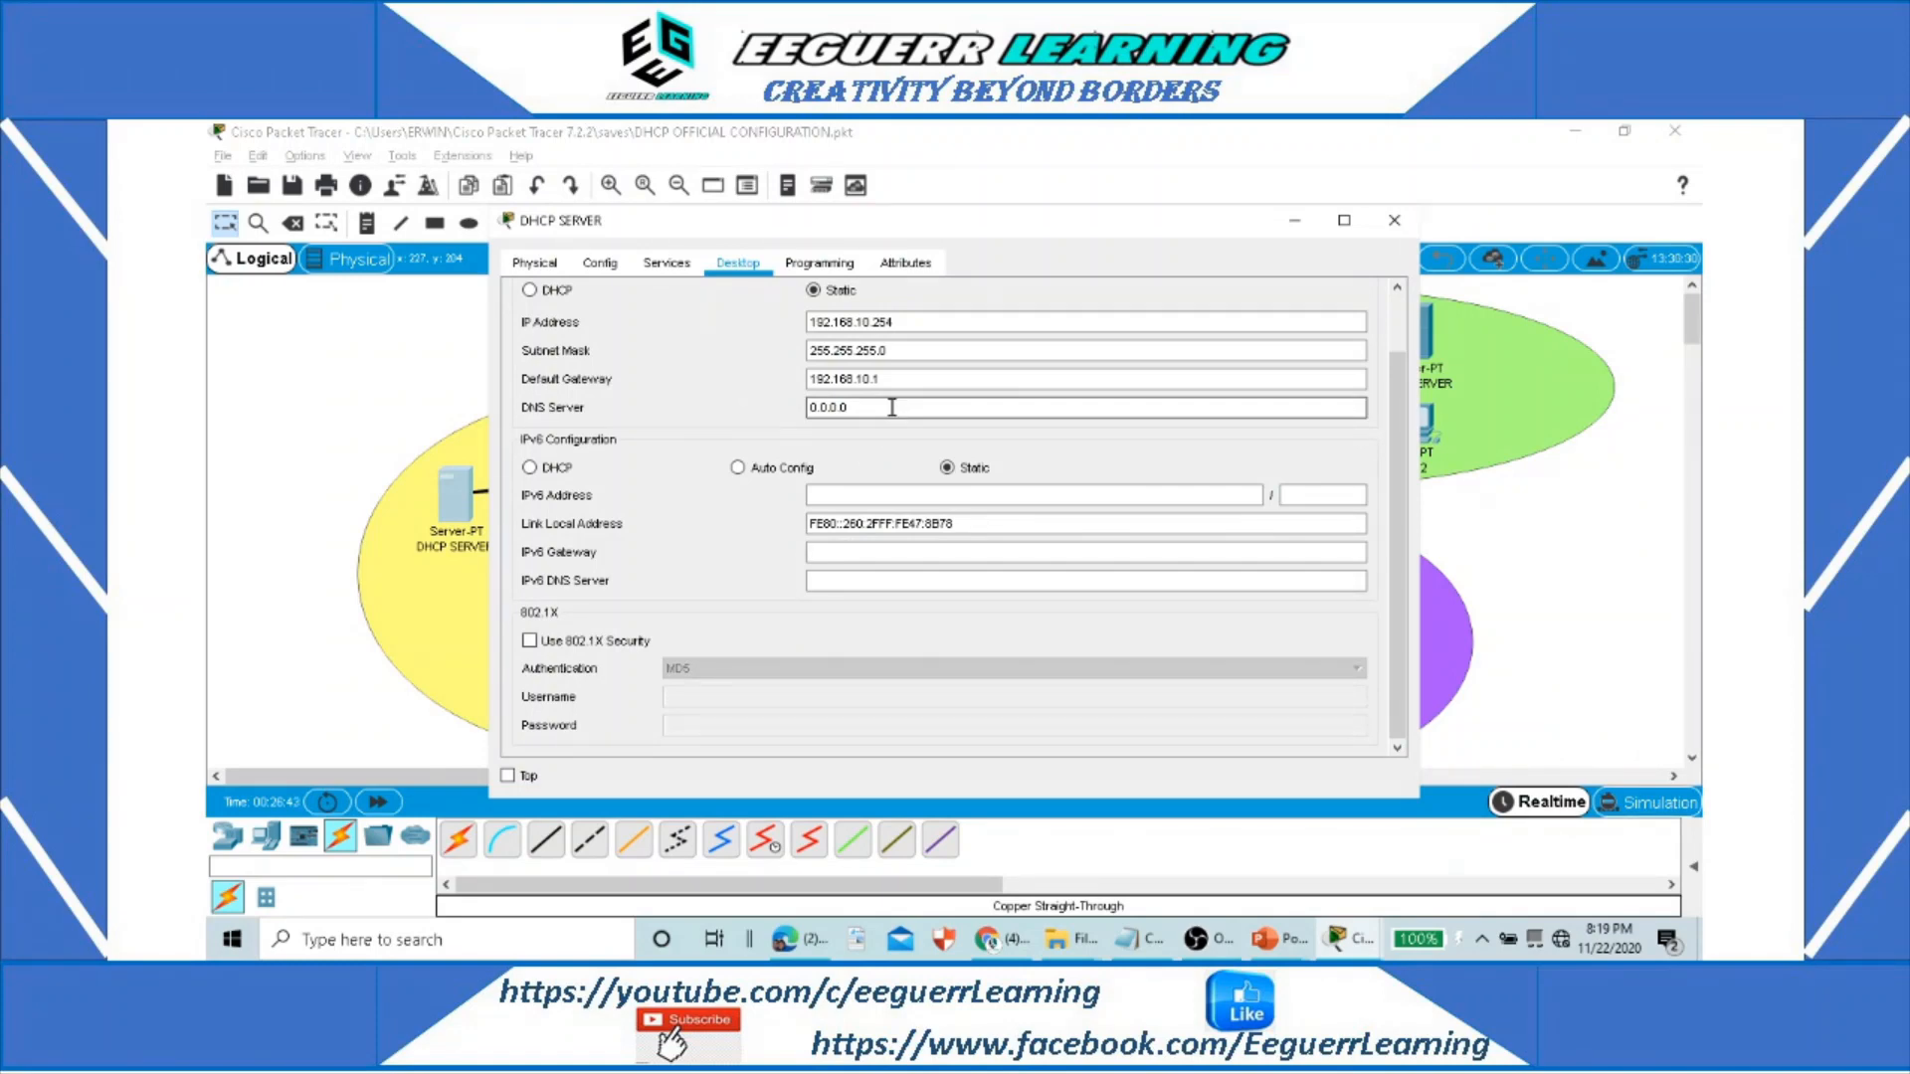
triple_click(892, 407)
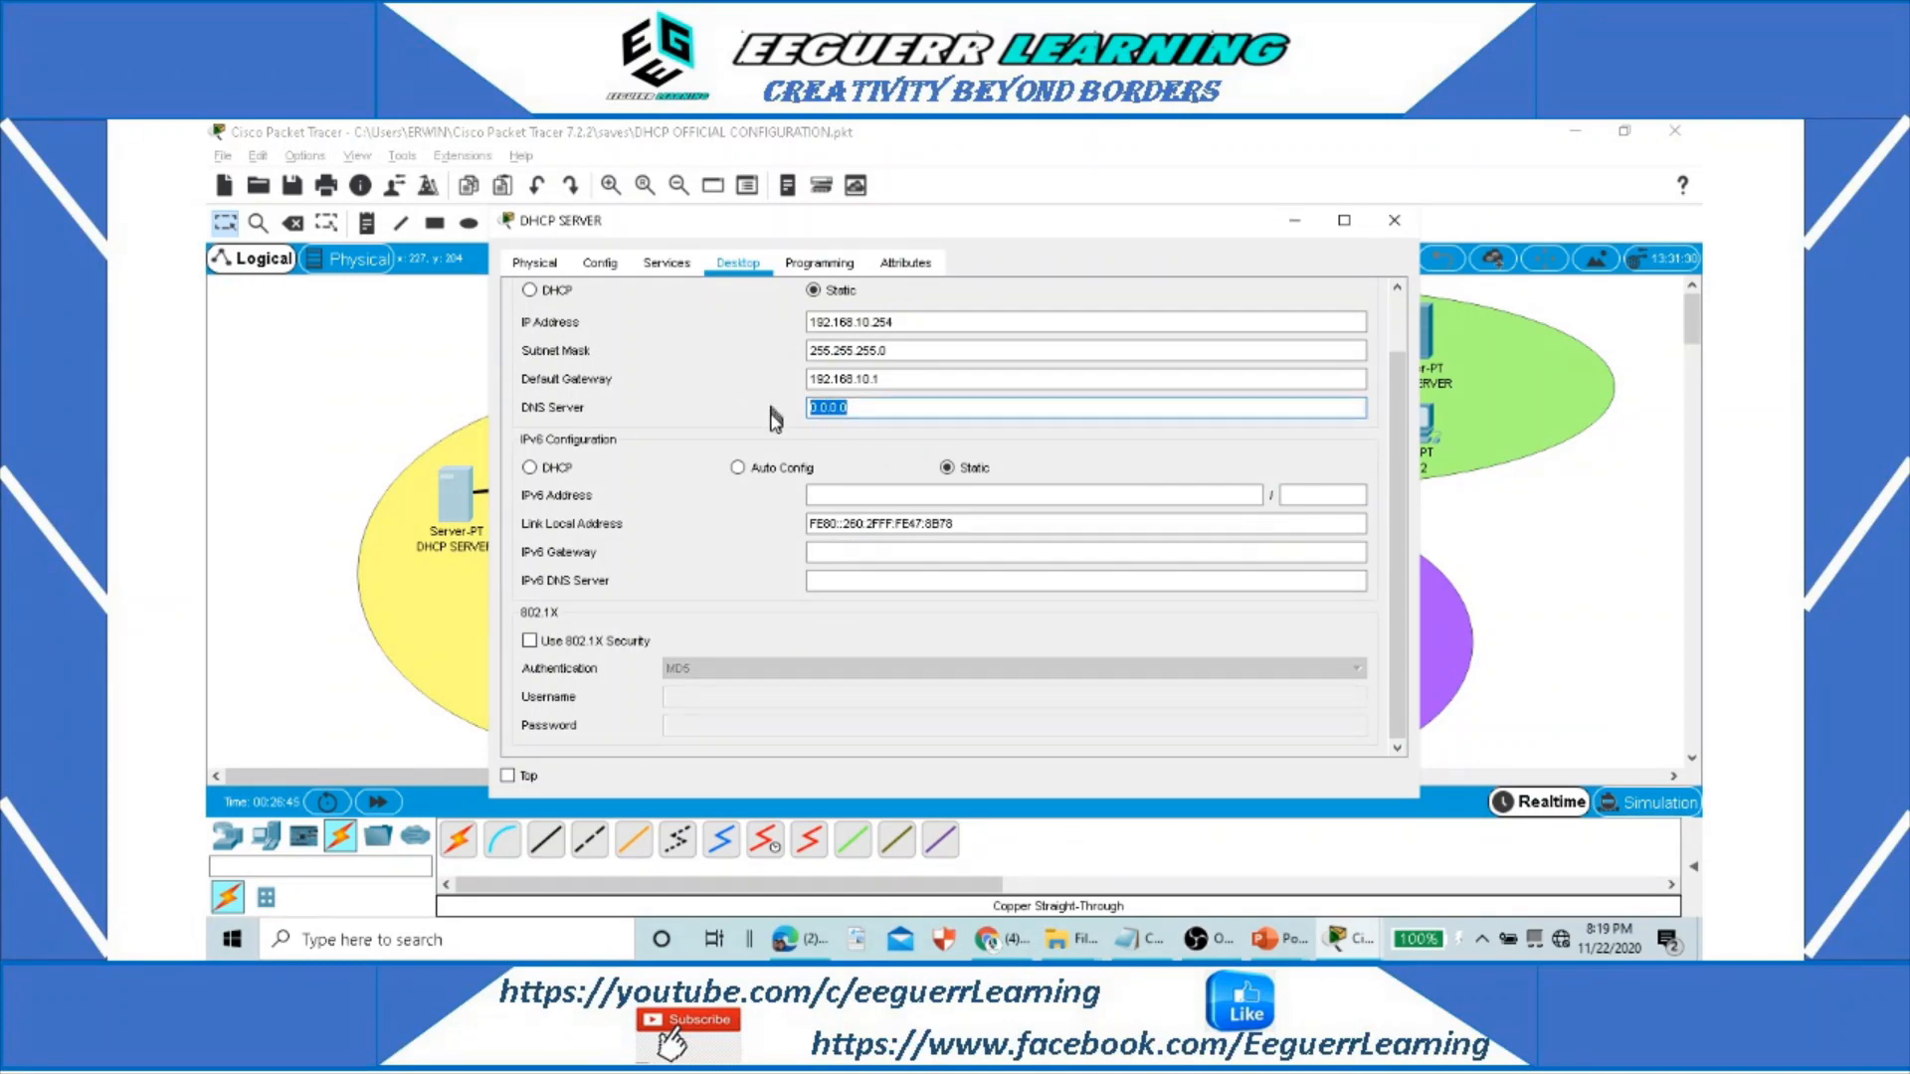
type("192.168.30.254")
left_click(1393, 219)
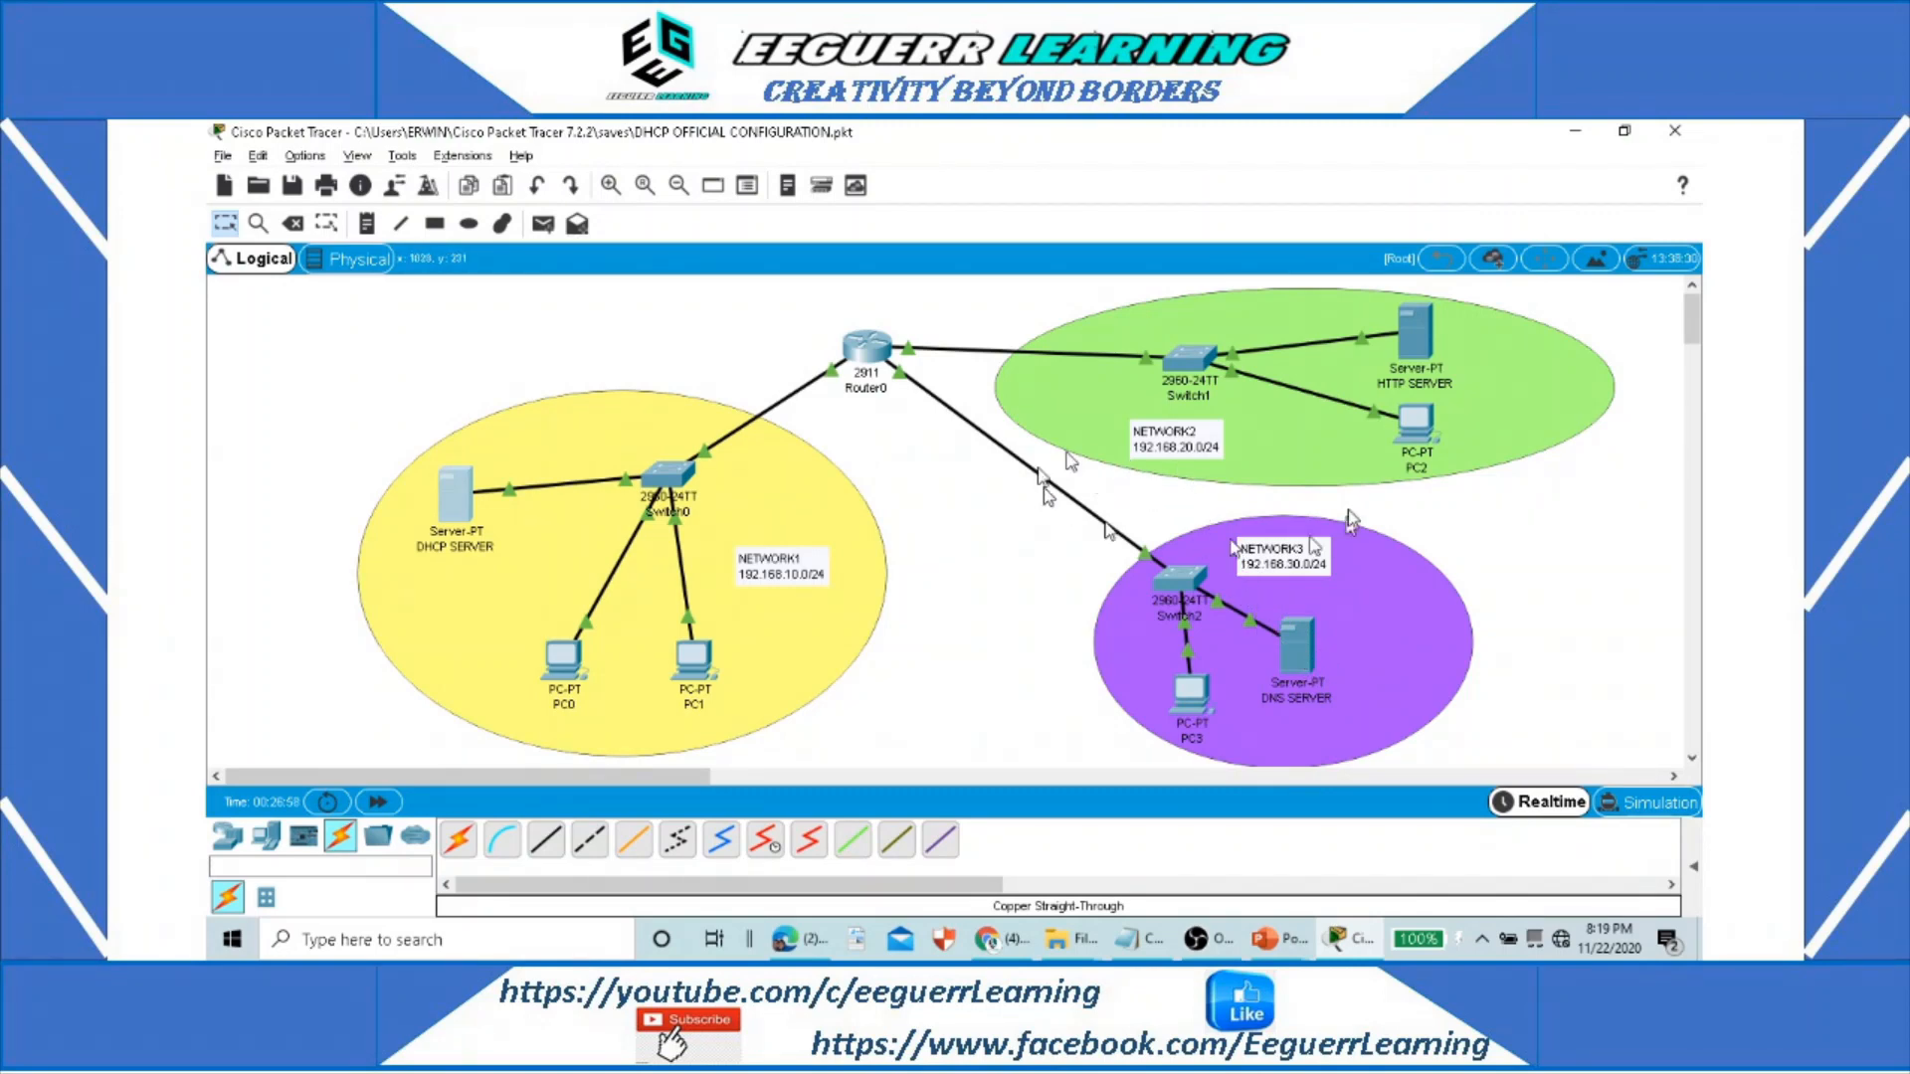
Step: Open the desktop applications of PC2 in NETWORK2
left_click(1413, 423)
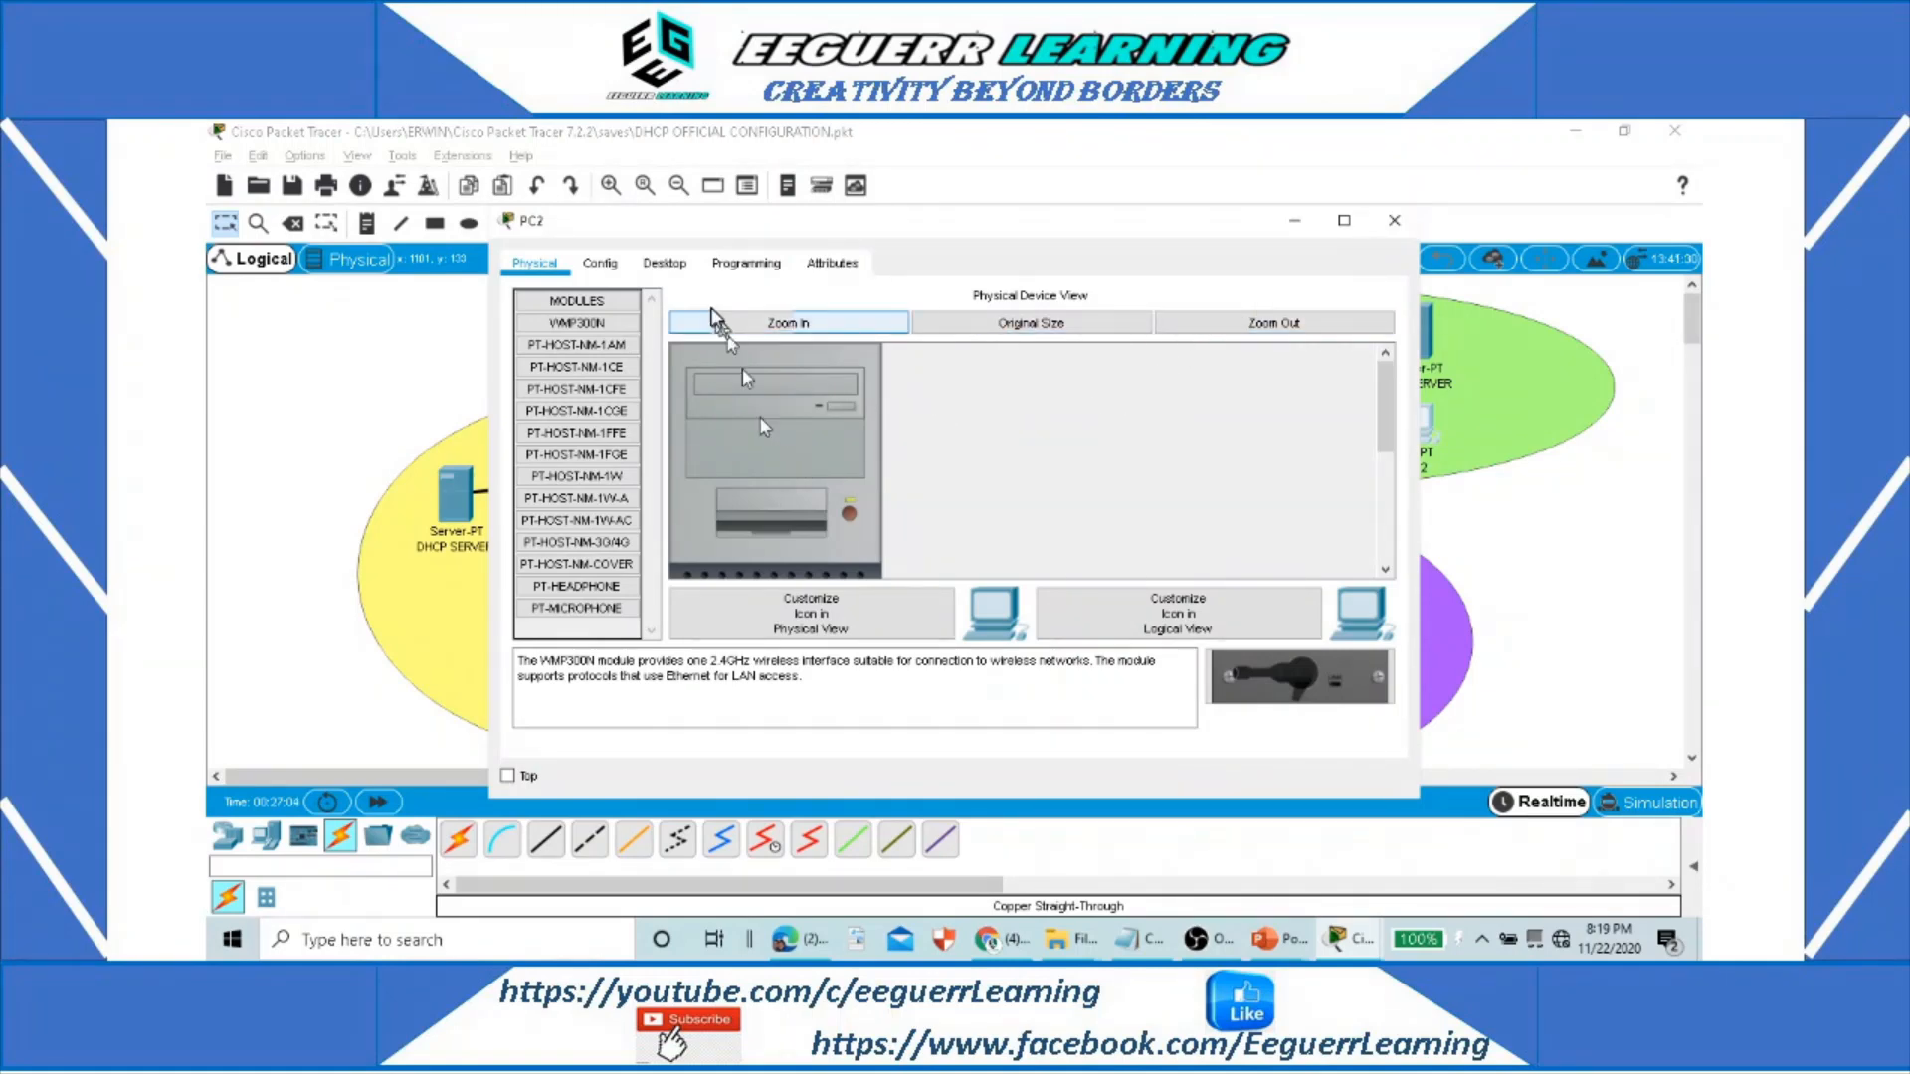
left_click(665, 263)
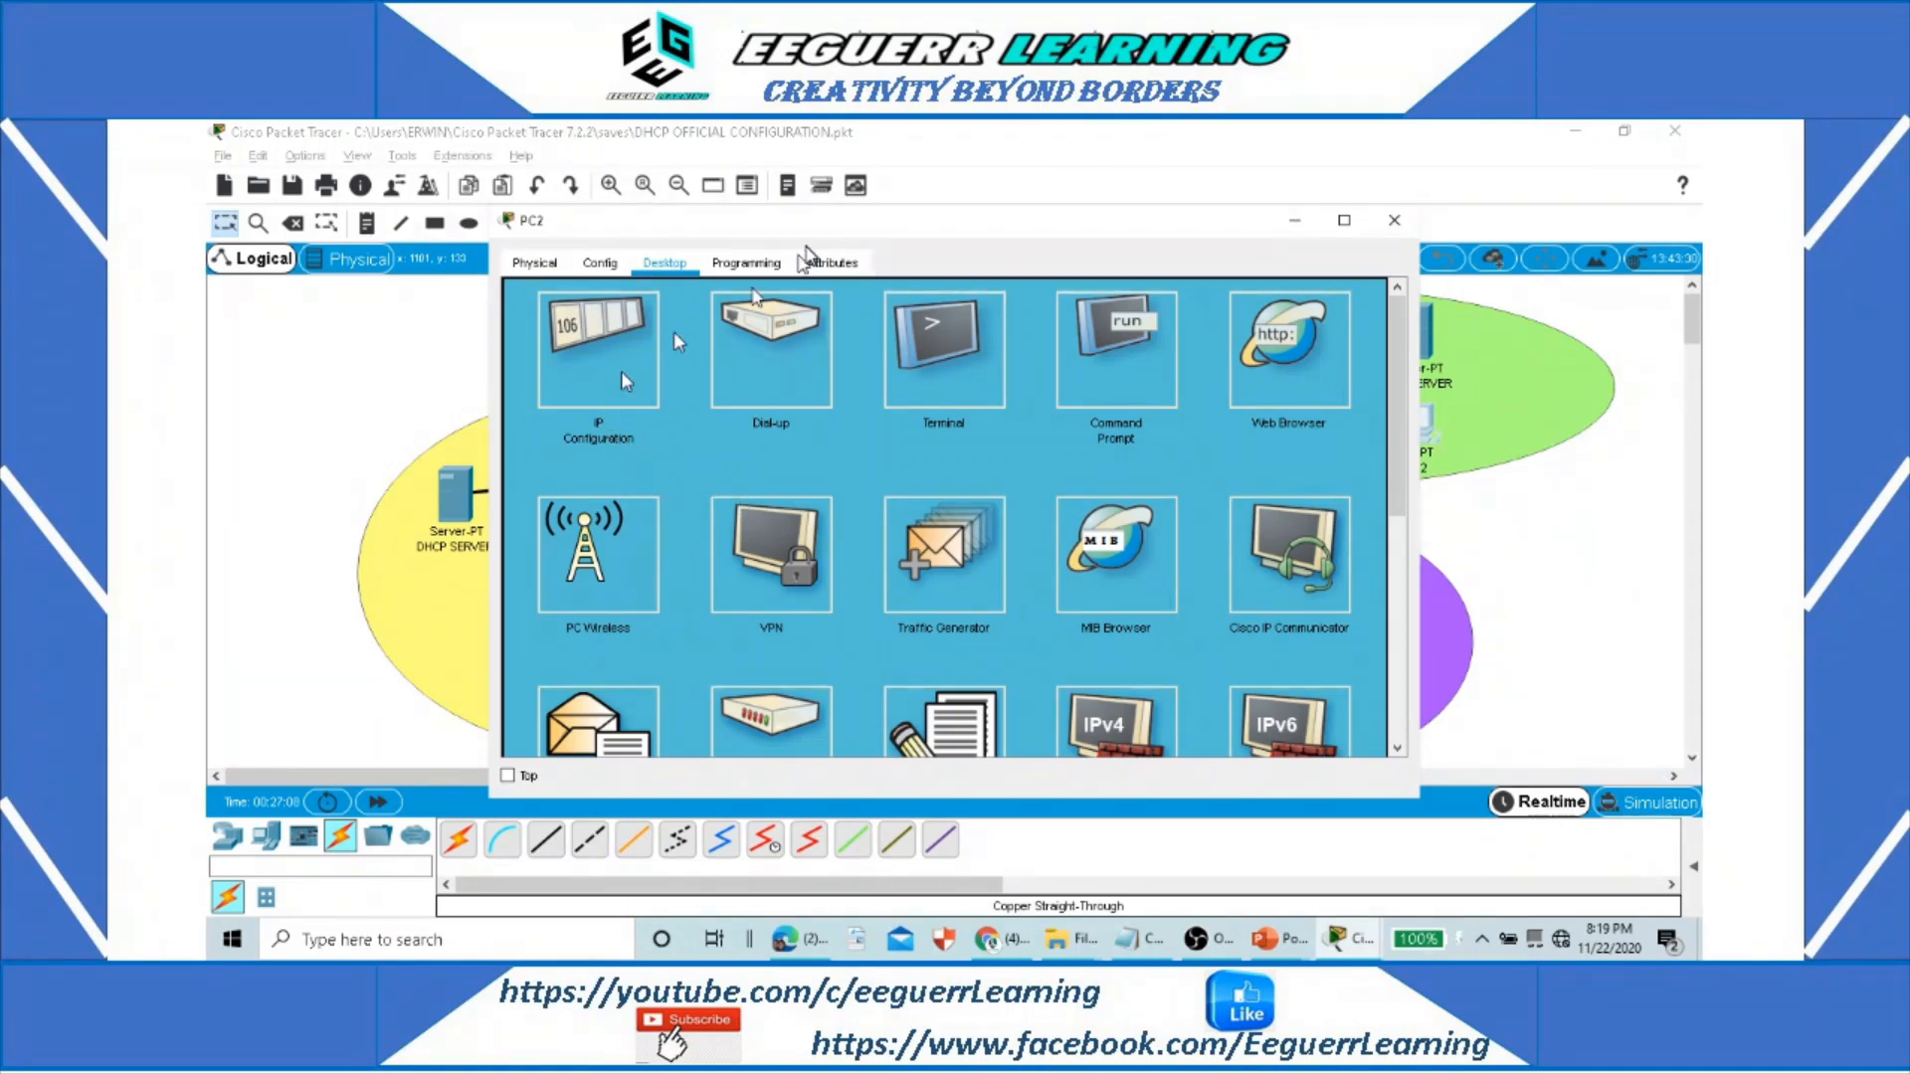
left_click_drag(808, 221, 910, 530)
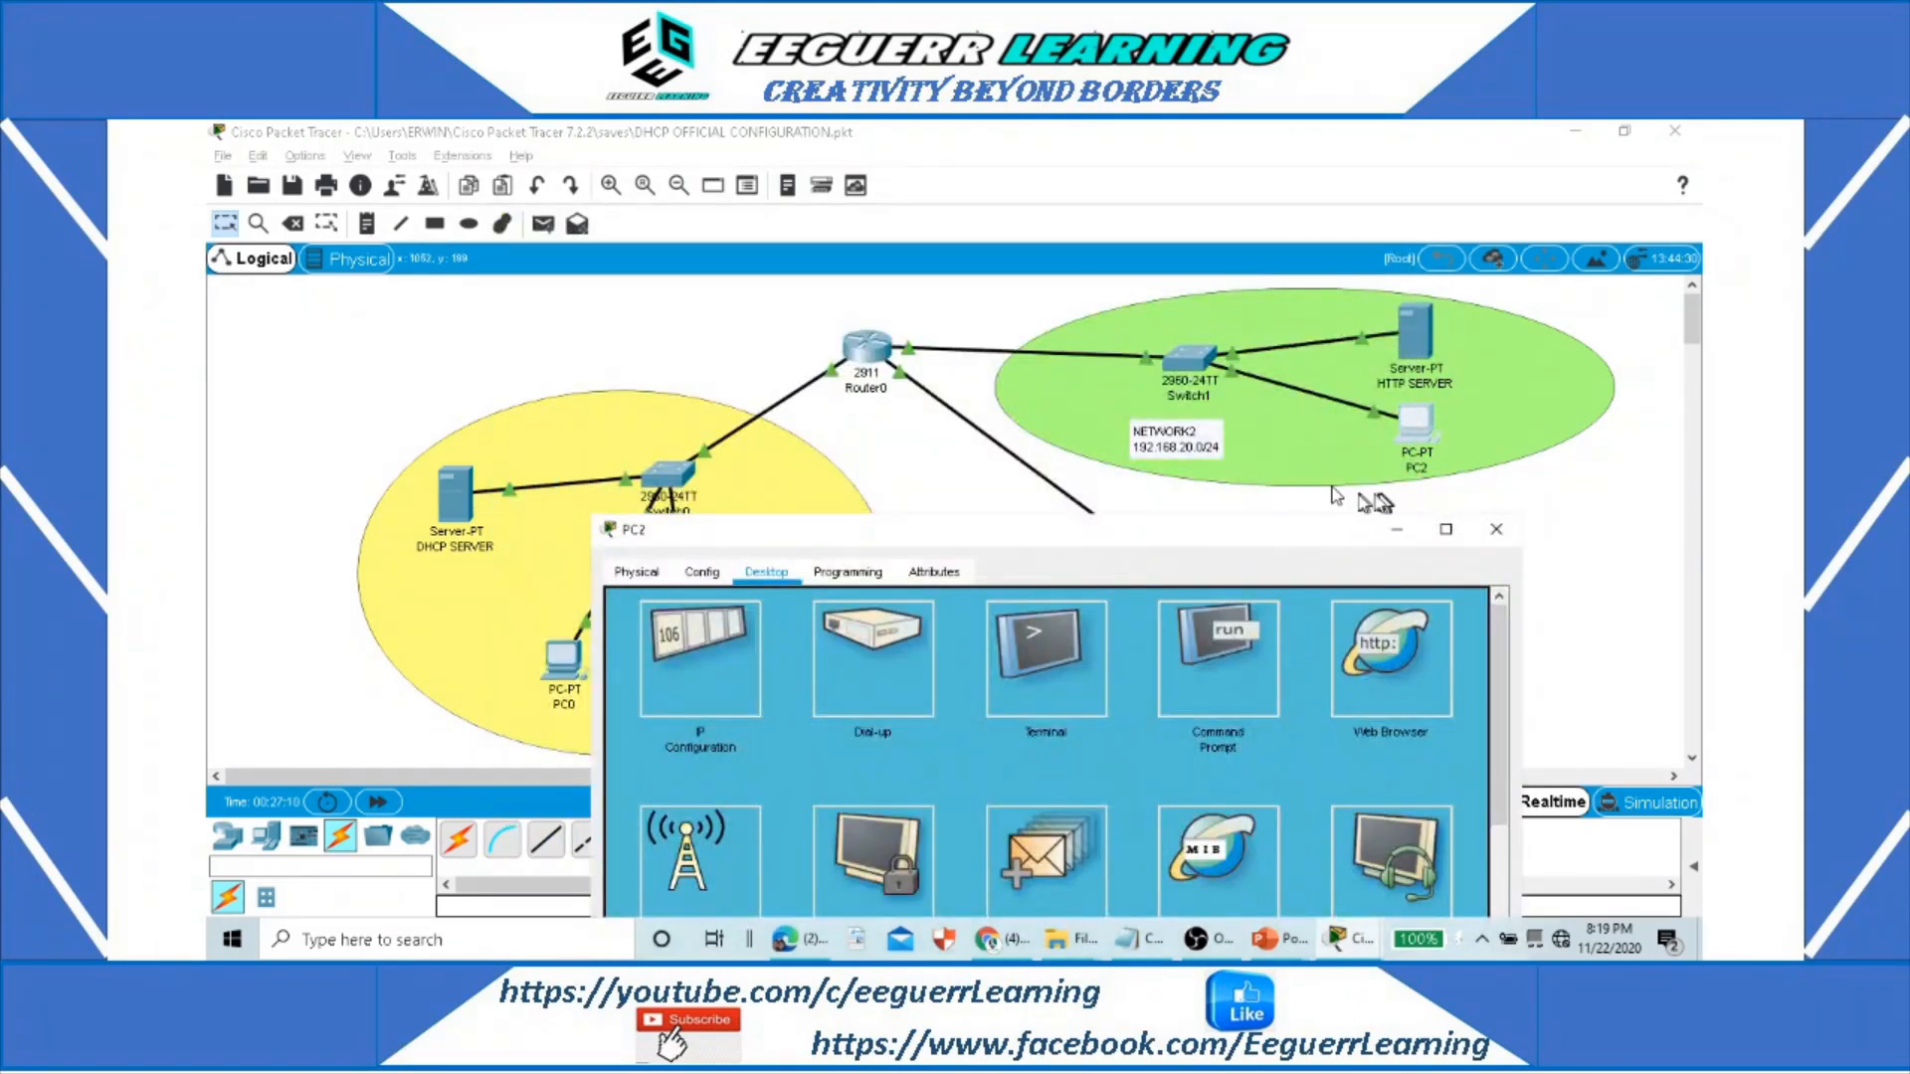
mouse_move(1470, 416)
left_mouse_down()
mouse_move(1415, 386)
mouse_move(1378, 468)
mouse_move(1458, 406)
mouse_move(841, 306)
mouse_move(547, 398)
mouse_move(497, 456)
mouse_move(543, 465)
left_mouse_up()
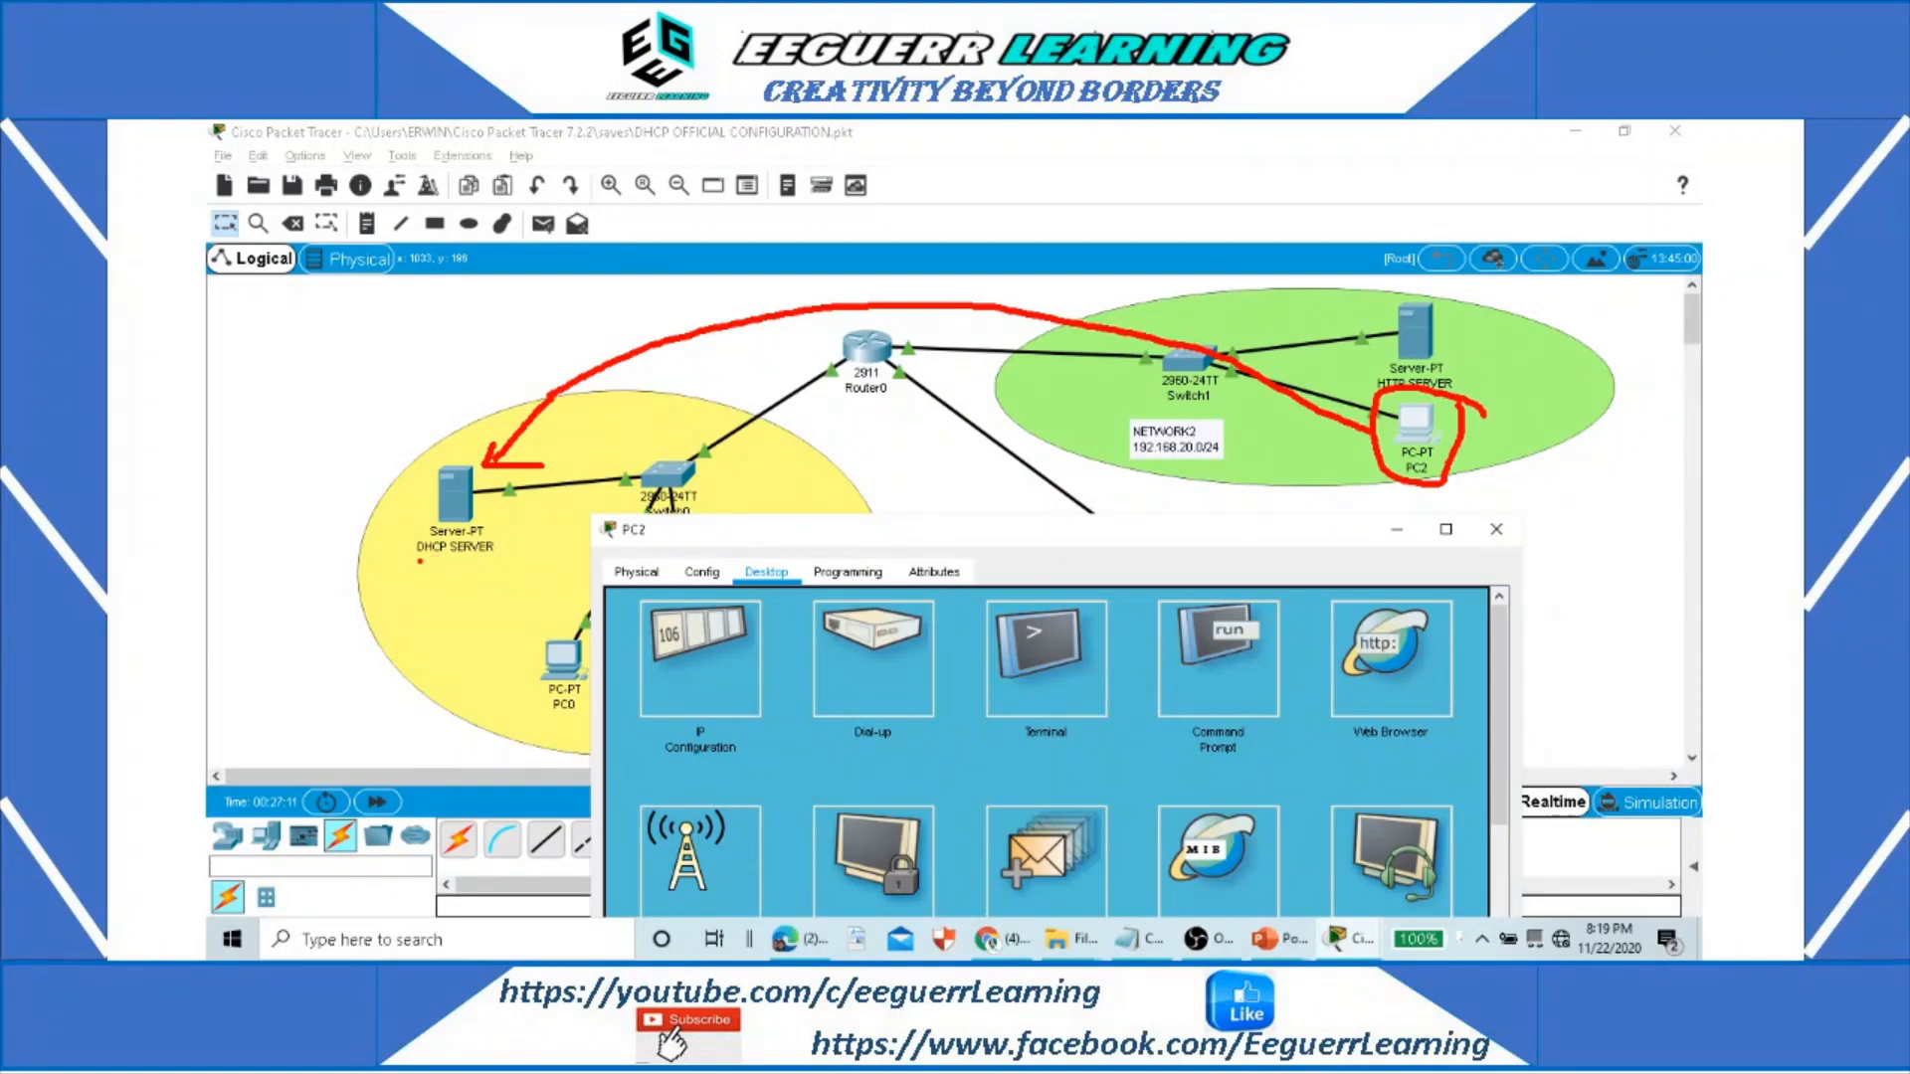
left_click_drag(420, 561, 484, 566)
key("Escape")
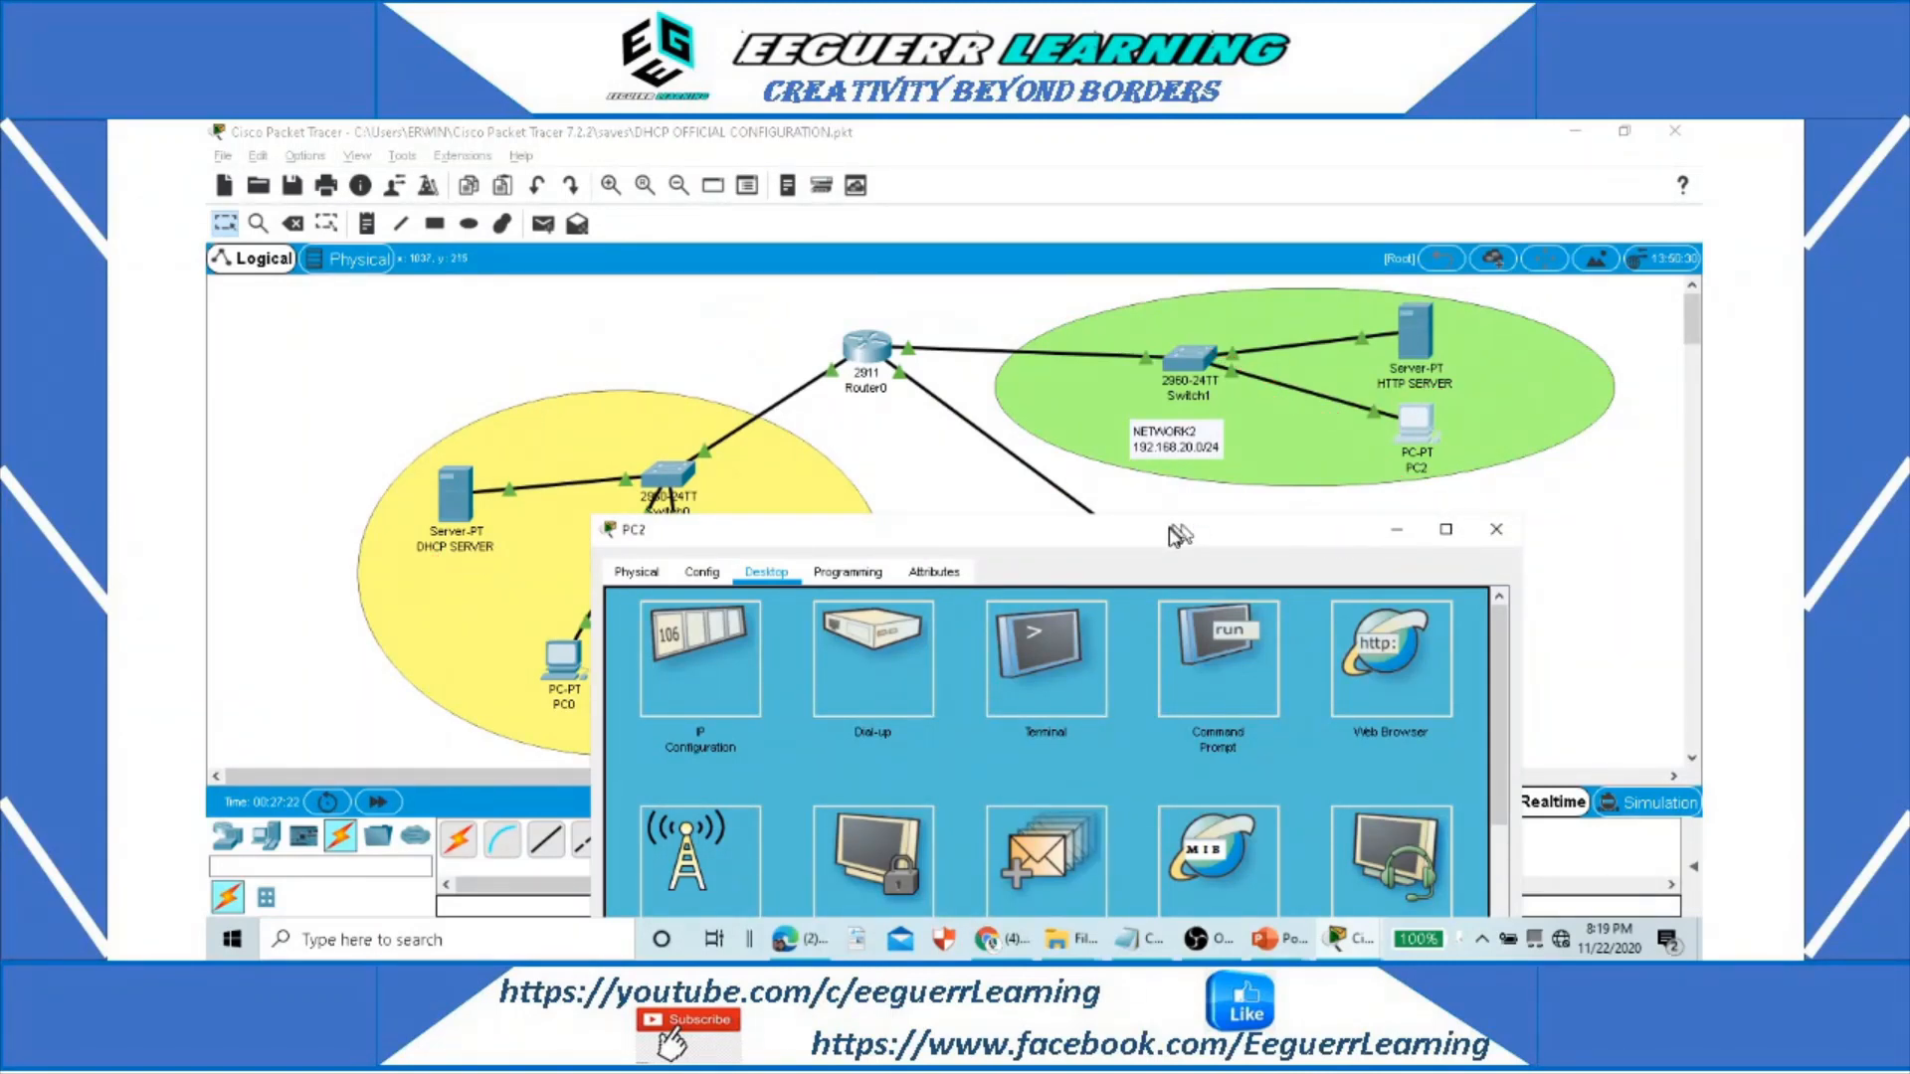
left_click_drag(1177, 537, 1039, 365)
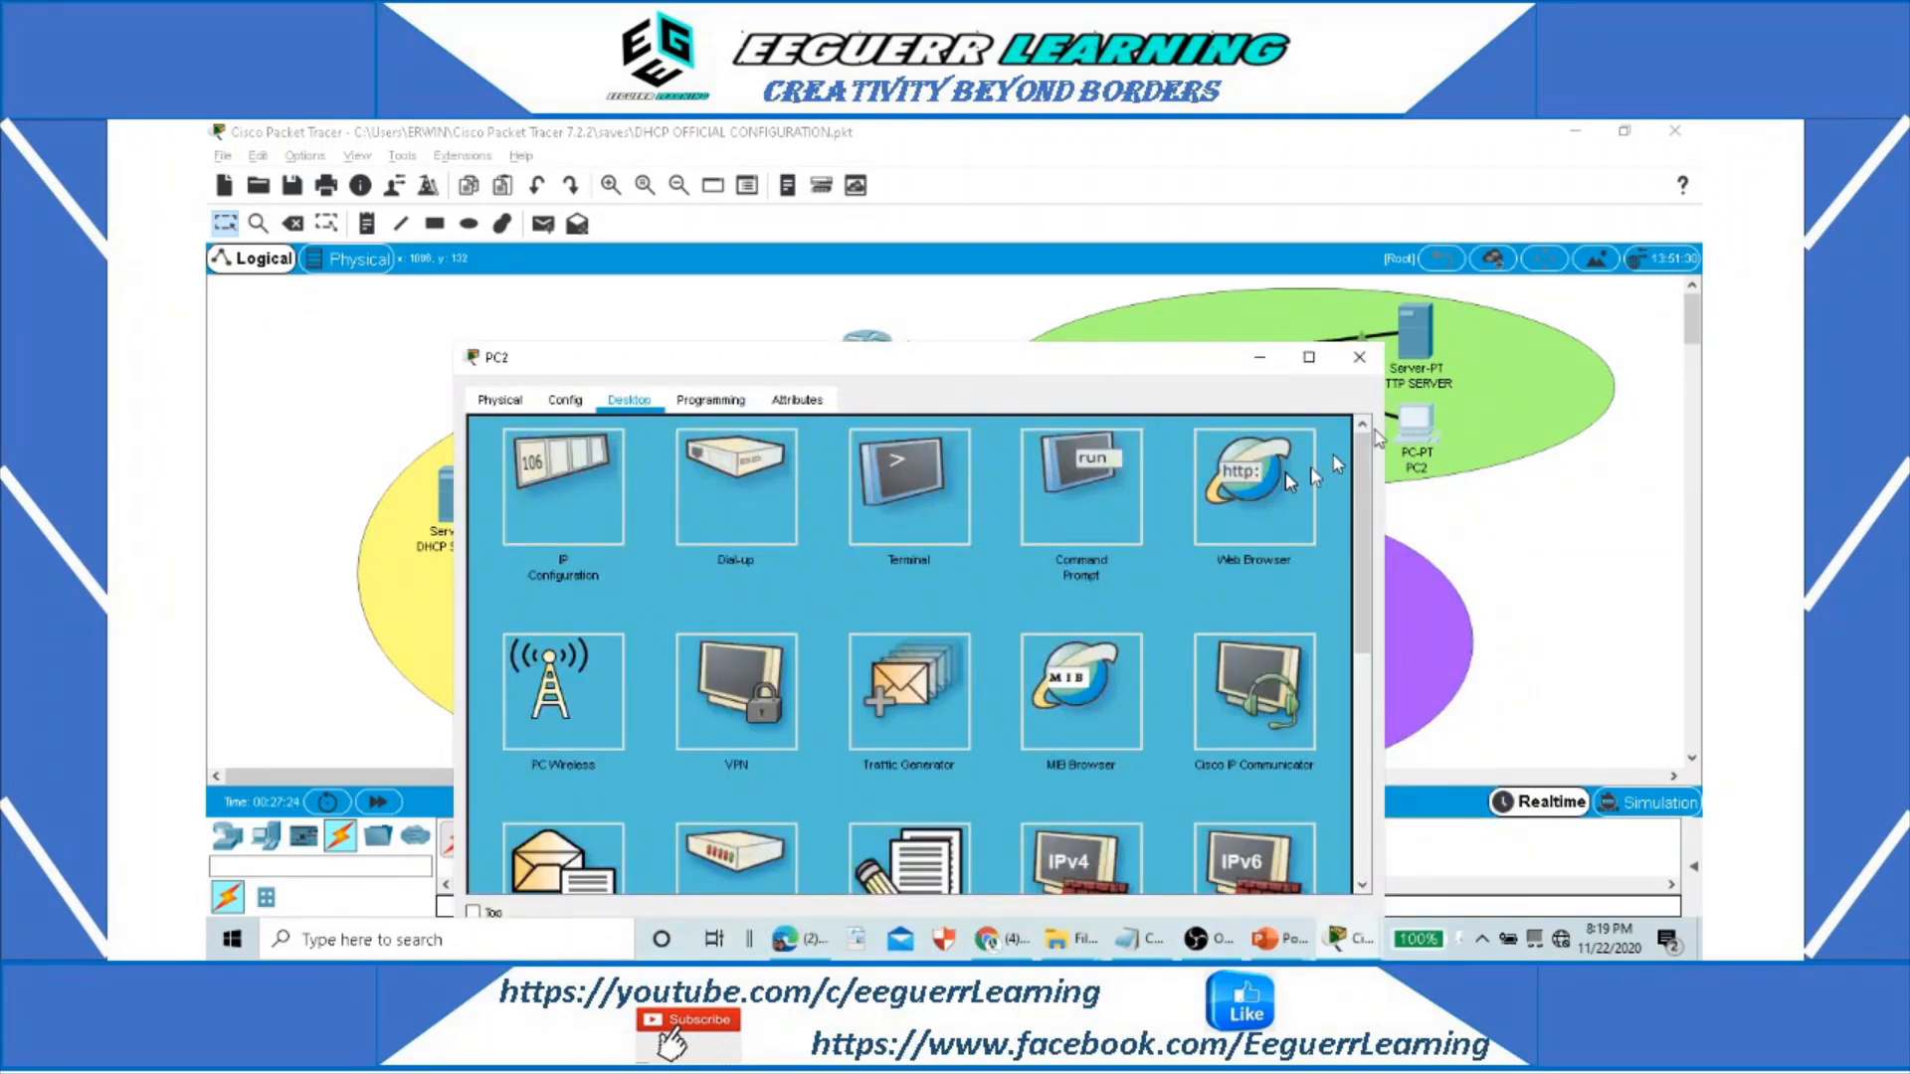
left_click_drag(903, 362, 899, 324)
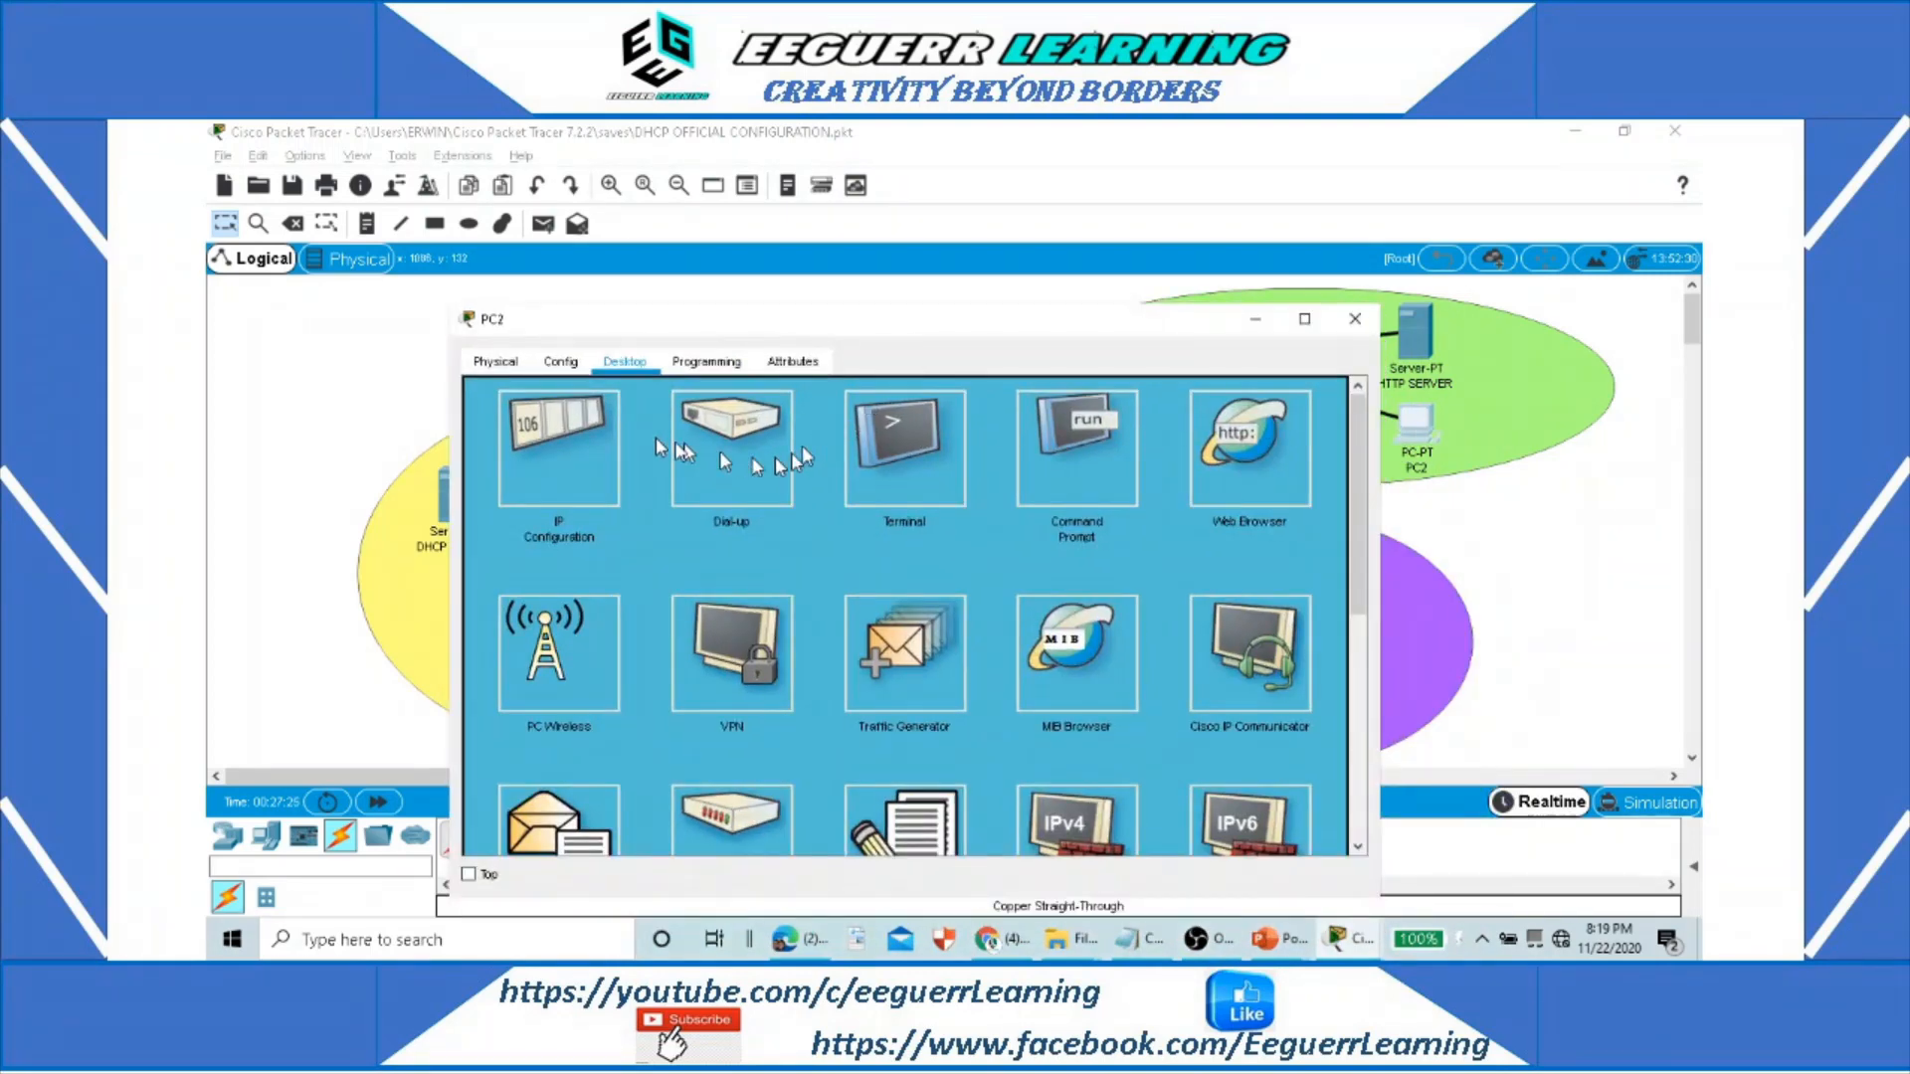
Step: Switch PC2's IPv4 configuration from static to DHCP
left_click(564, 471)
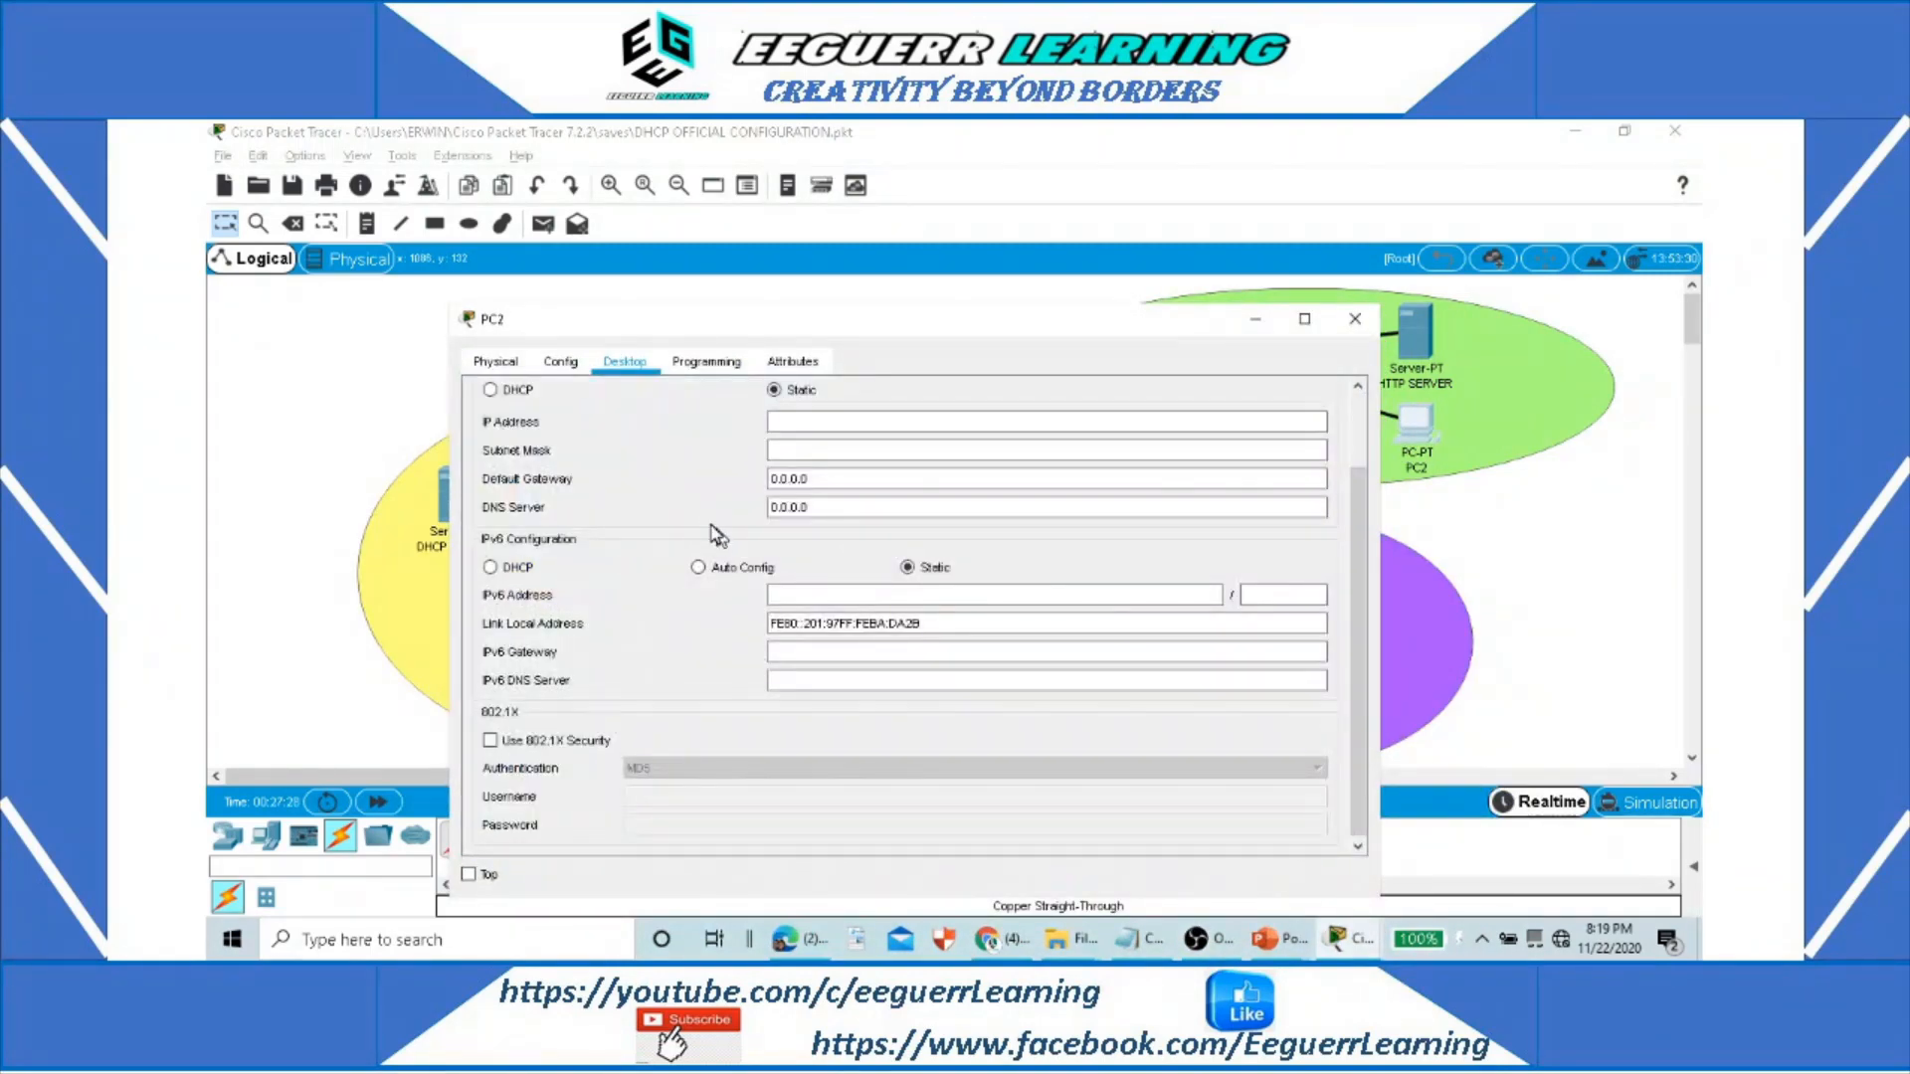
left_click(800, 422)
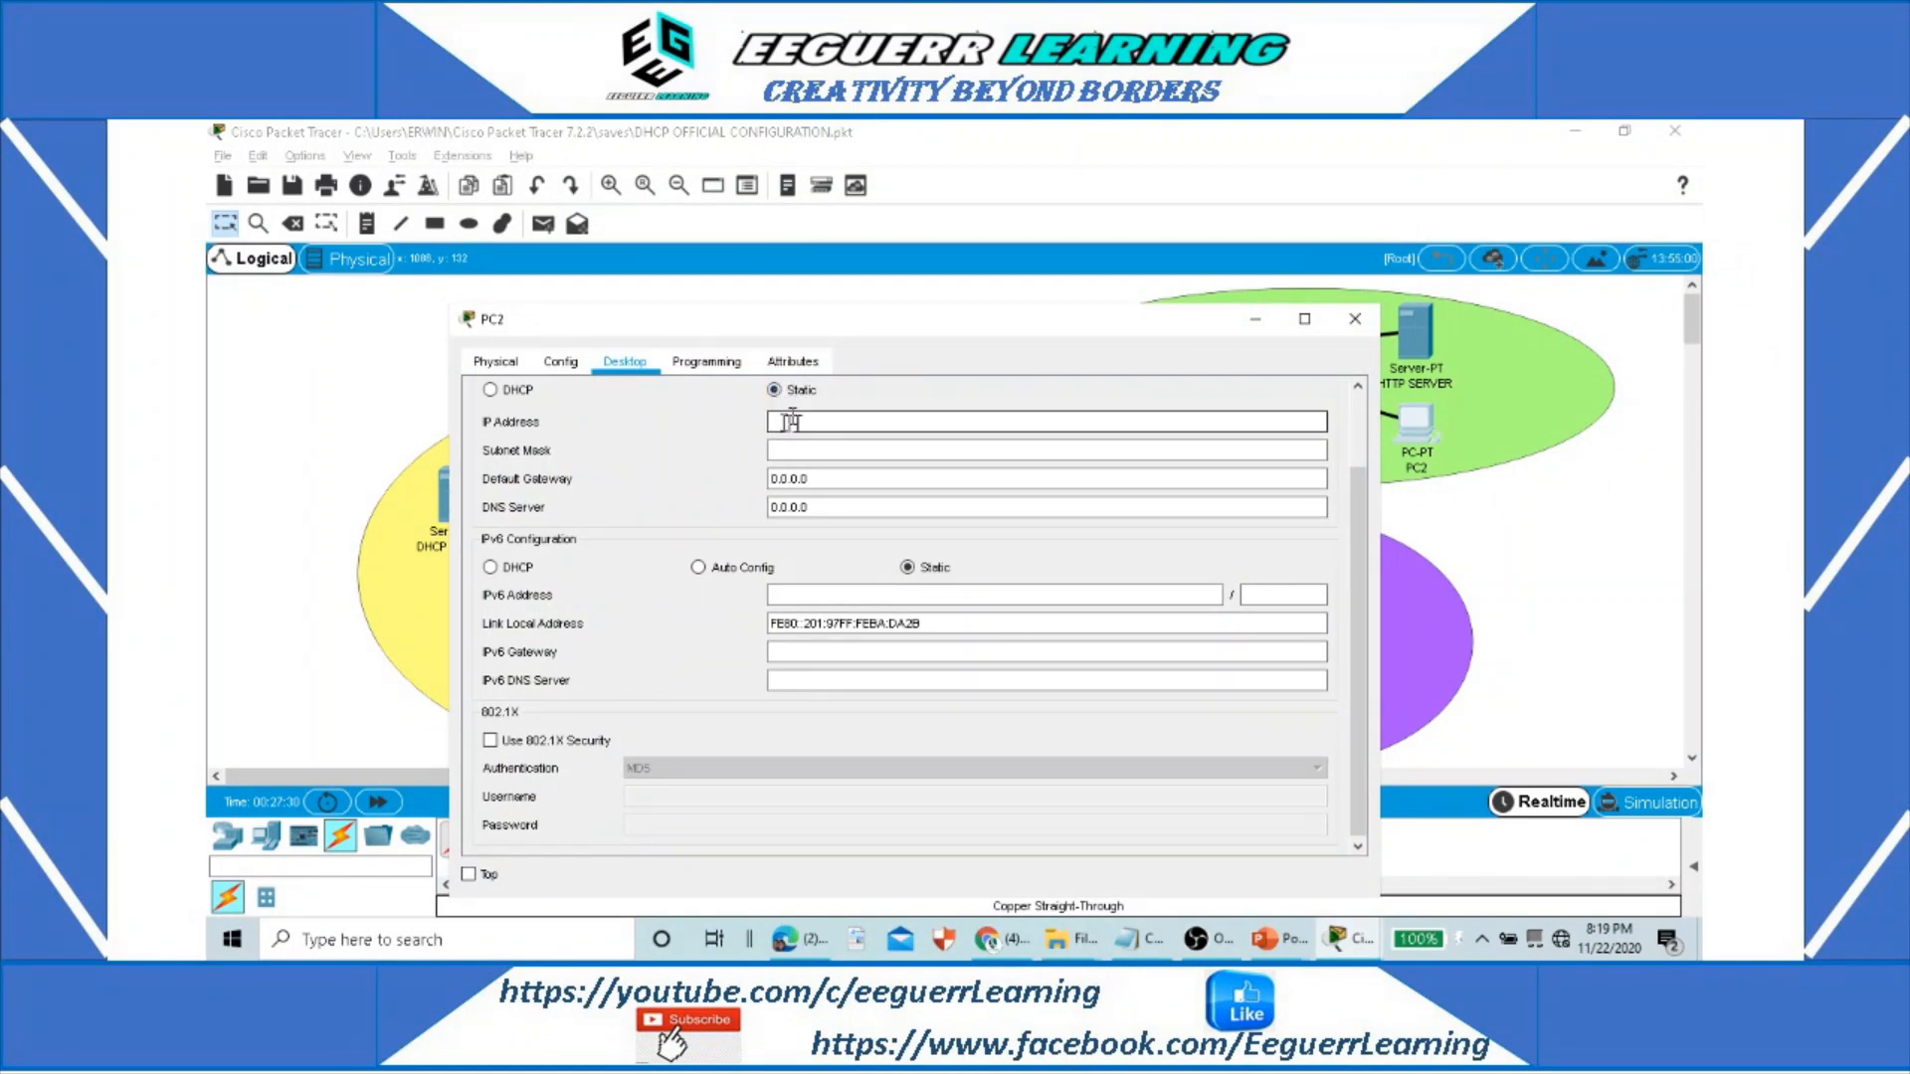
left_click(491, 390)
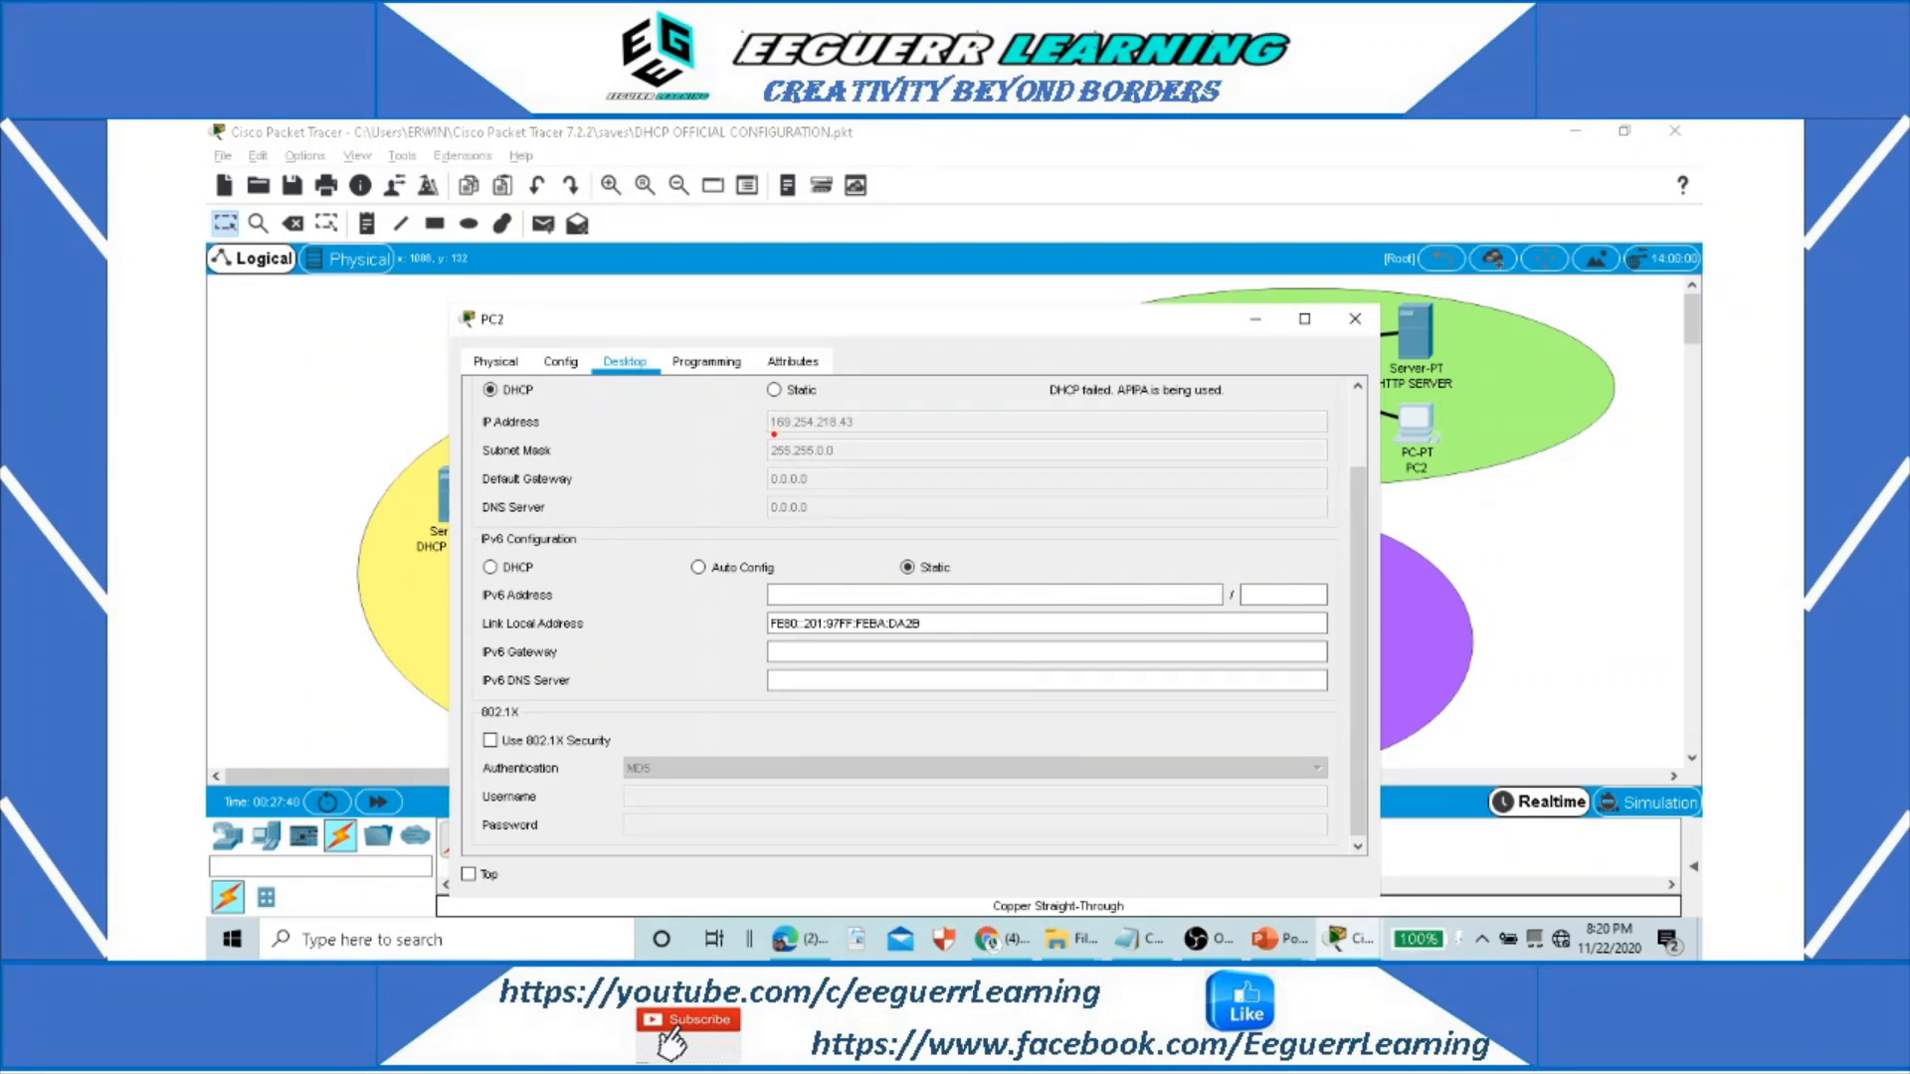
mouse_move(773, 433)
left_mouse_down()
mouse_move(833, 436)
mouse_move(784, 402)
left_mouse_up()
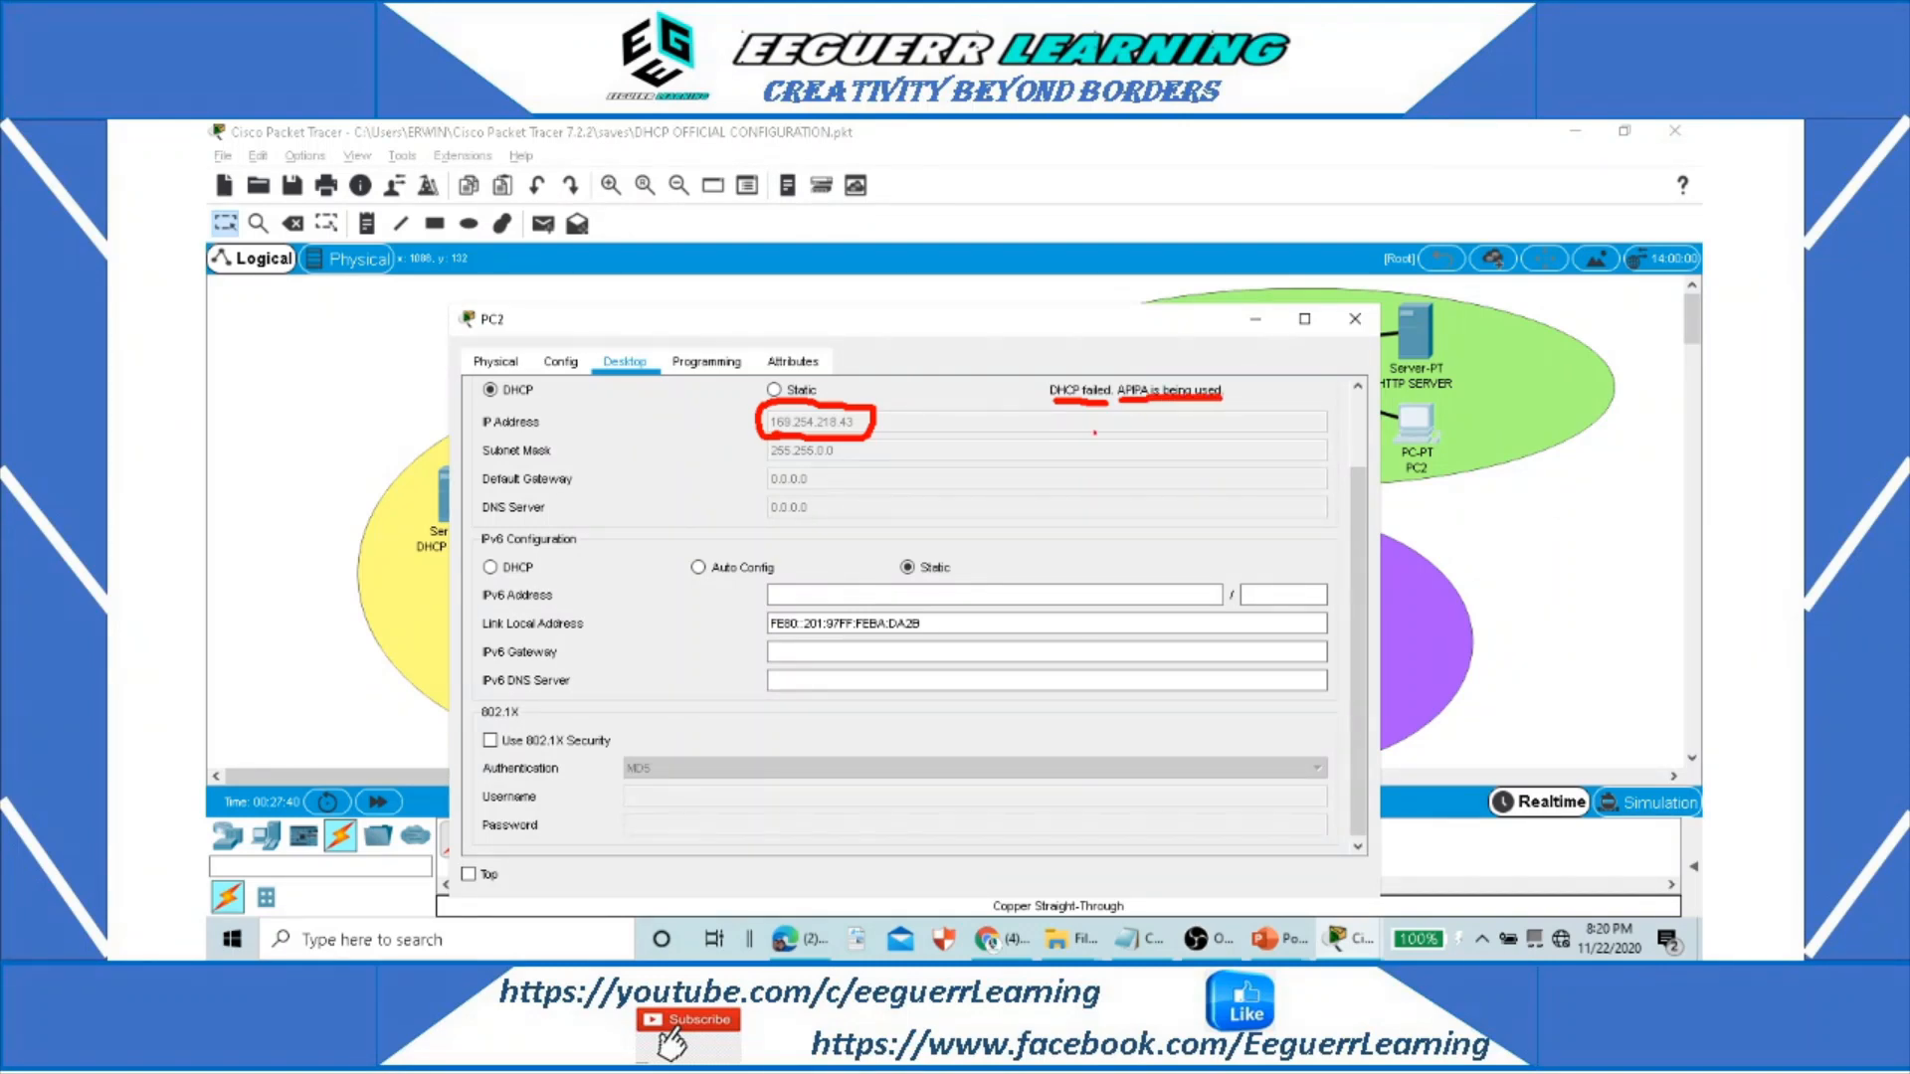
left_click_drag(889, 419, 960, 394)
left_click_drag(862, 401, 930, 367)
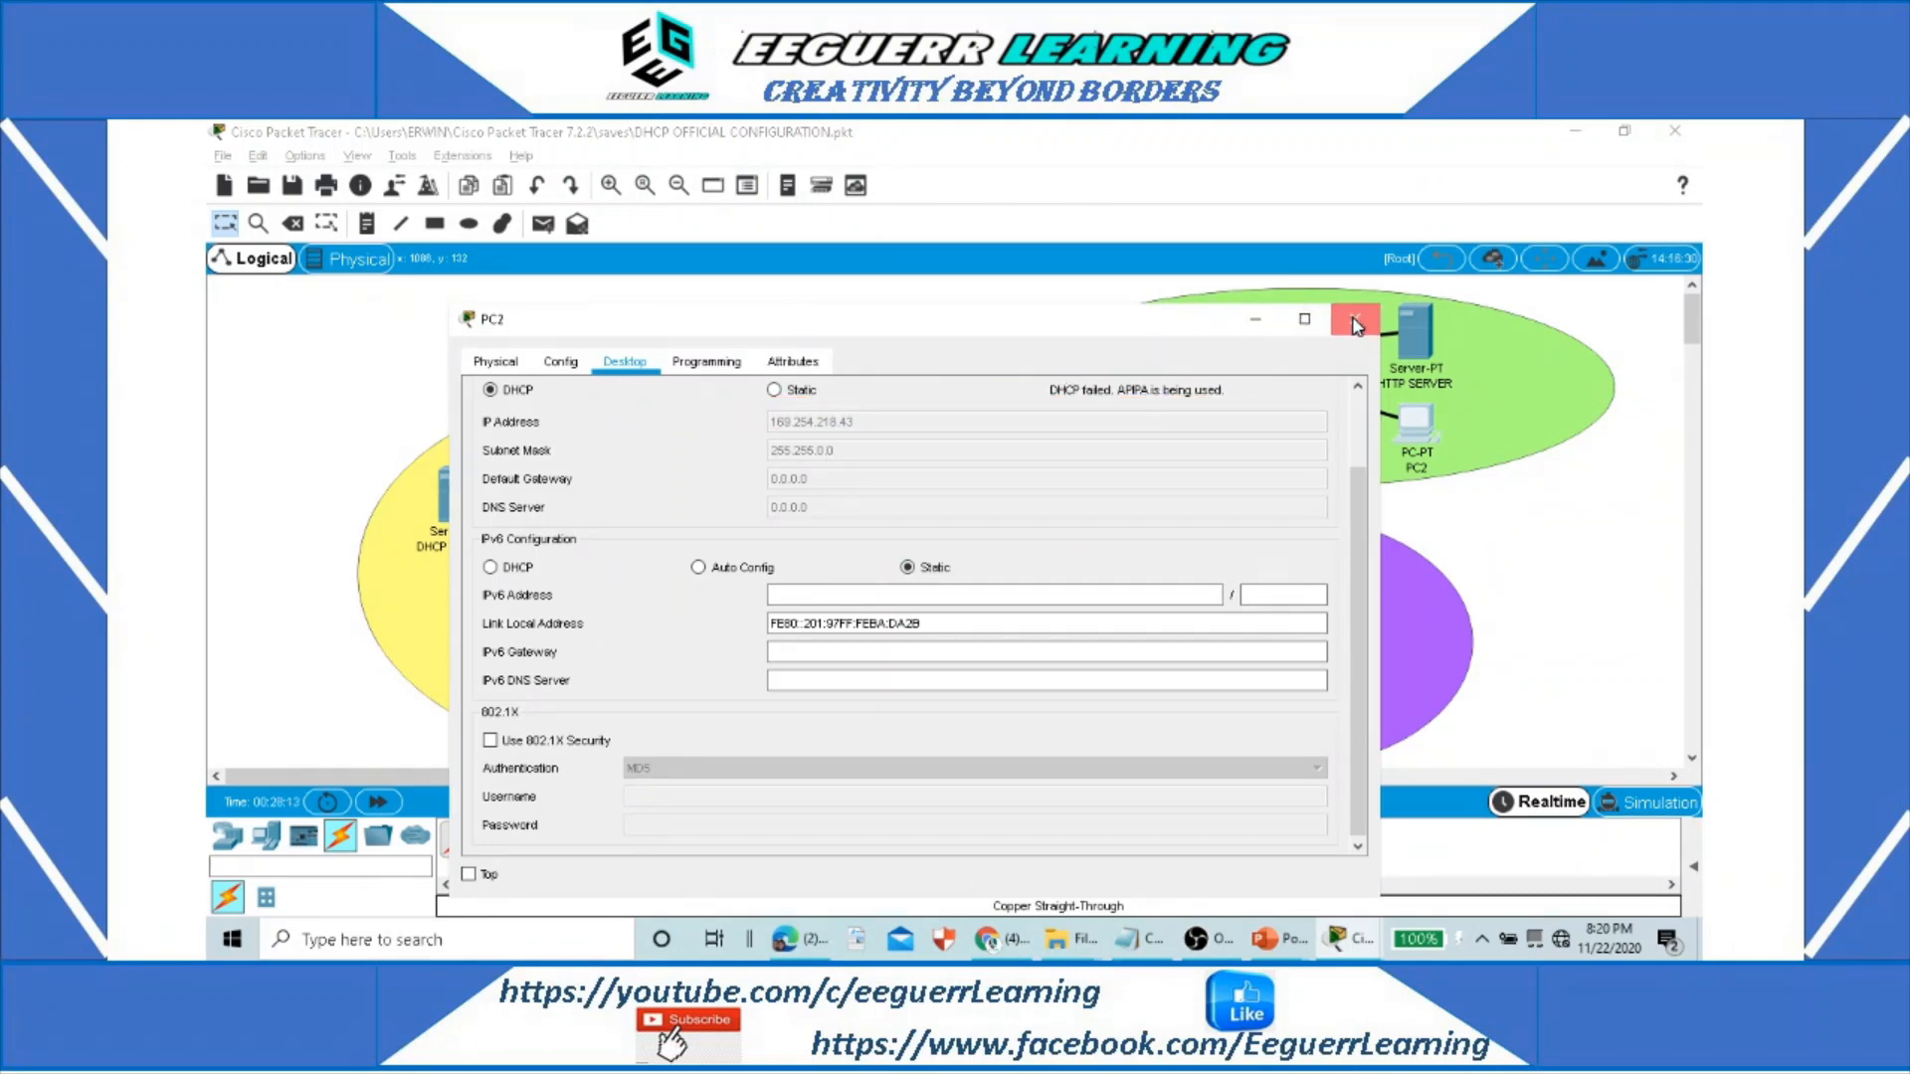
Step: Close PC2's window and bring up Router0's command line beside the NETWORK2 and NETWORK3 topology
left_click(1355, 318)
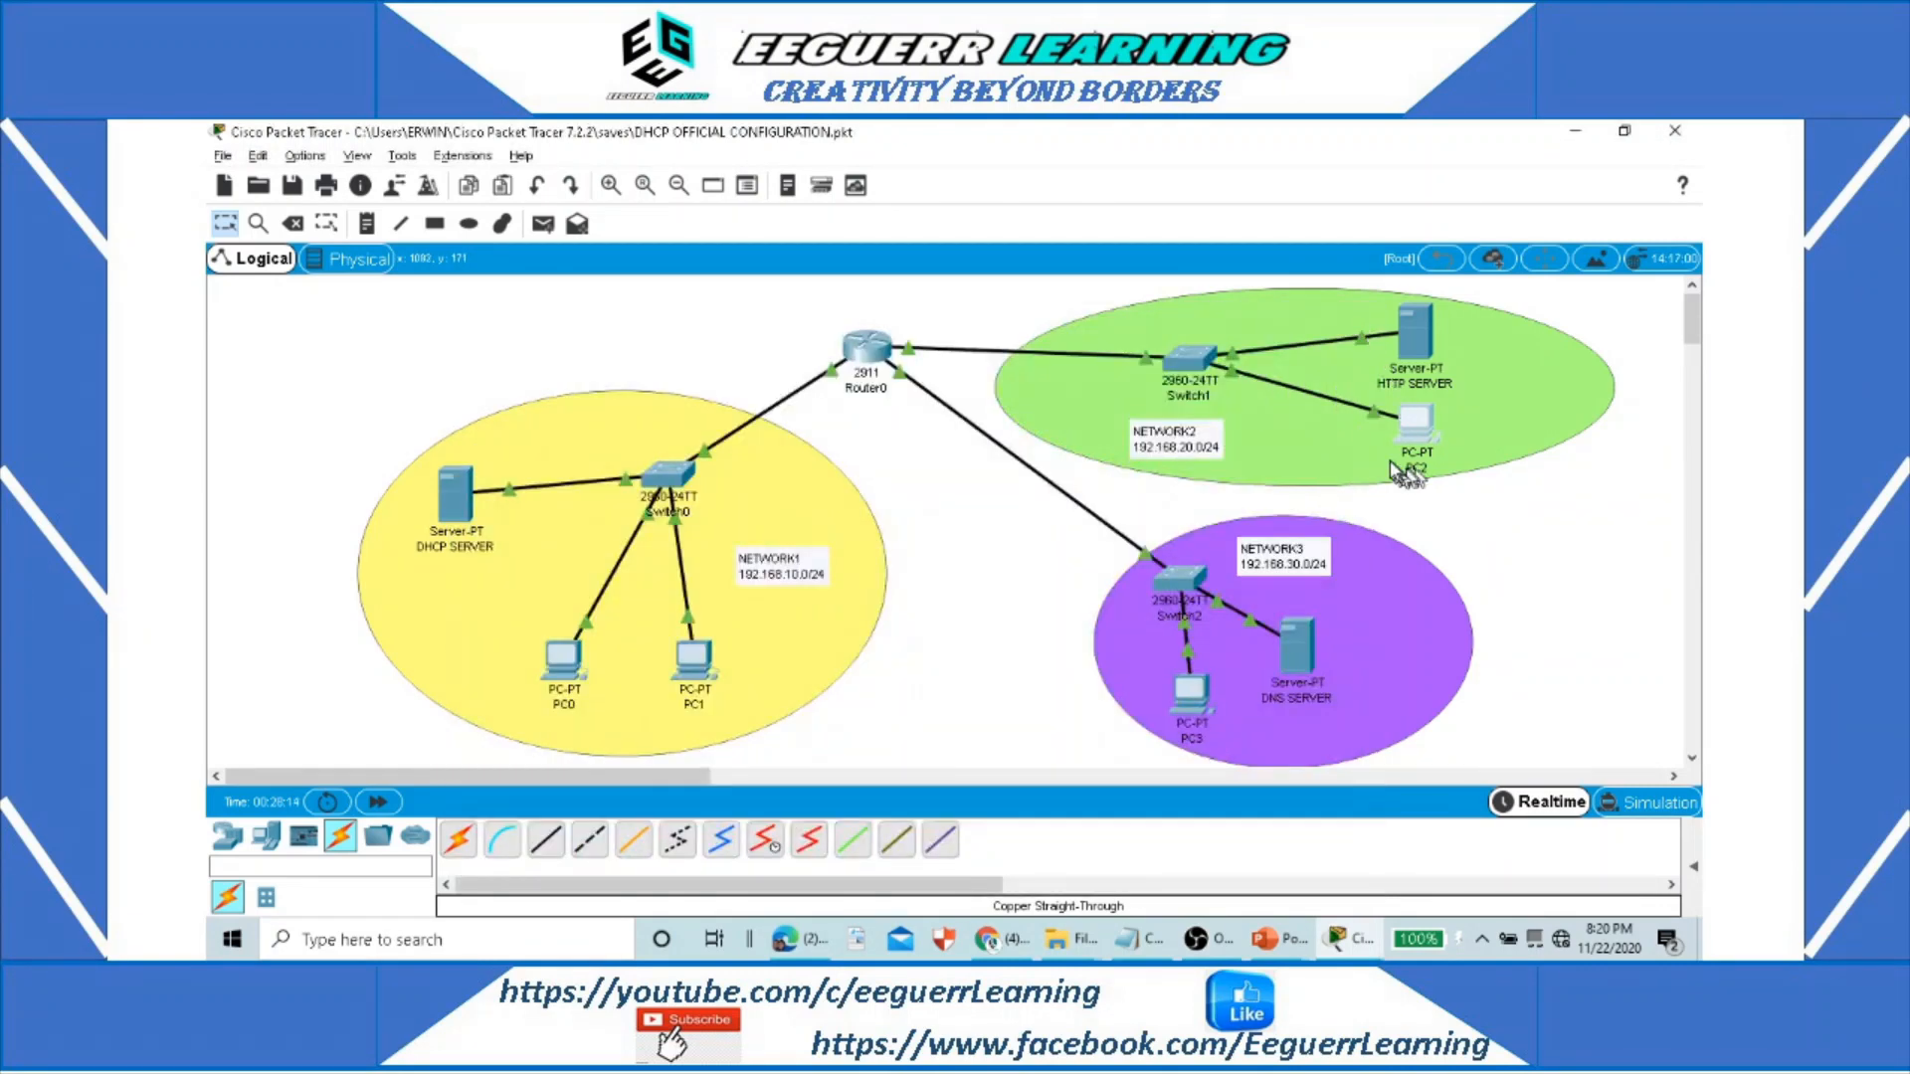
left_click(867, 354)
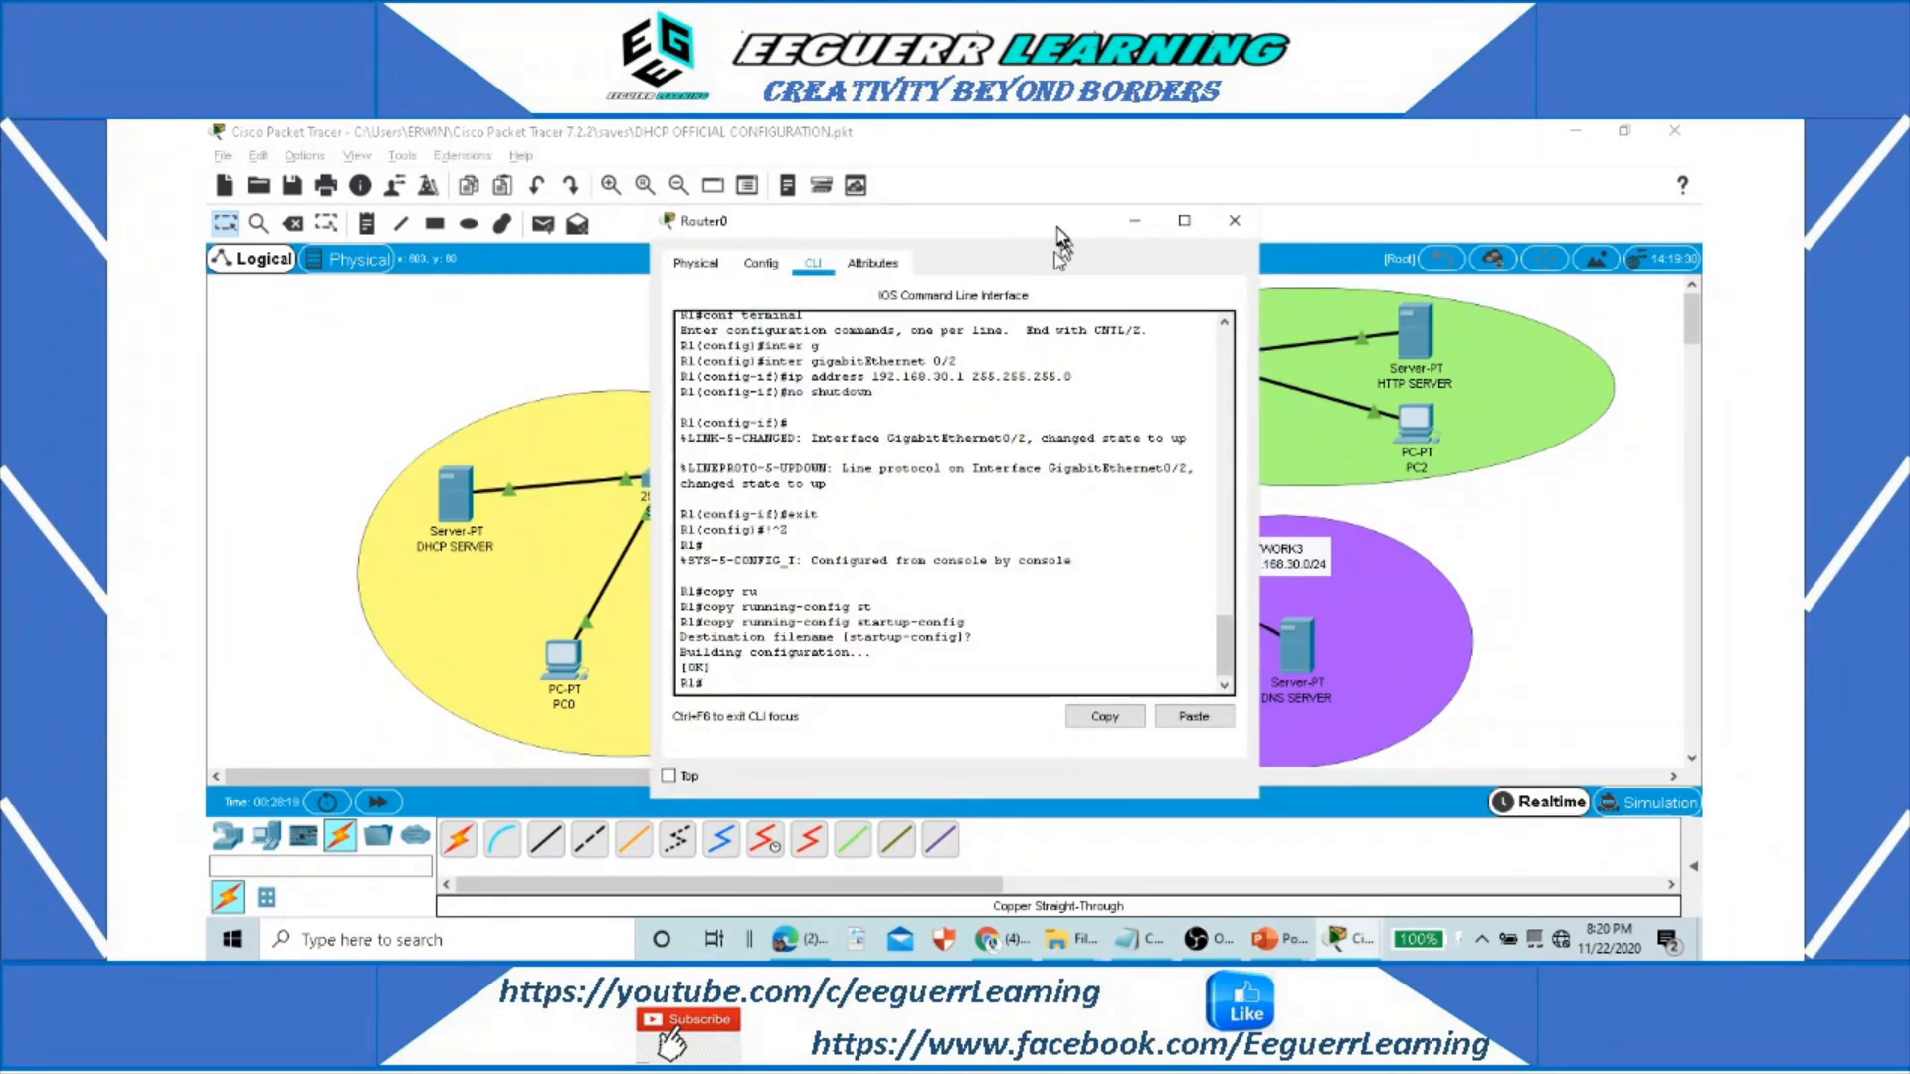
left_click_drag(1060, 225, 684, 225)
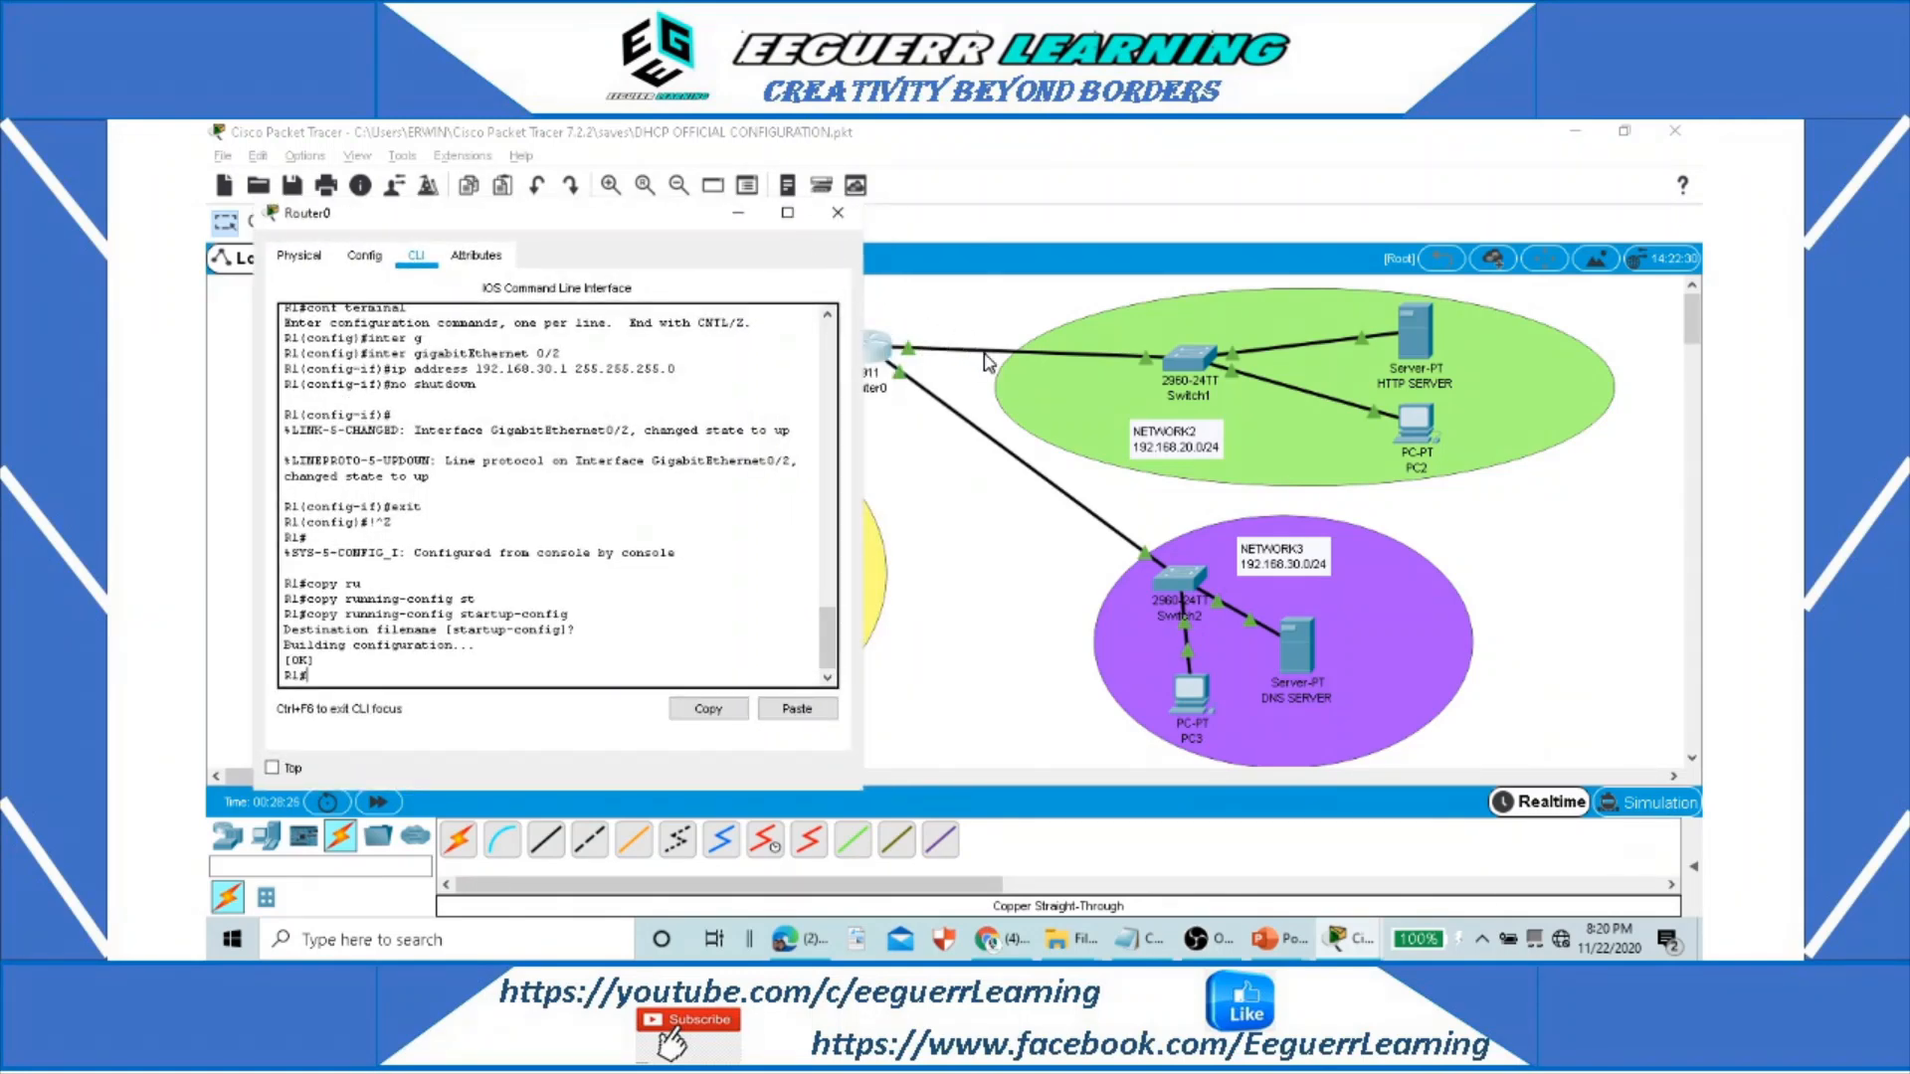
left_click(988, 360)
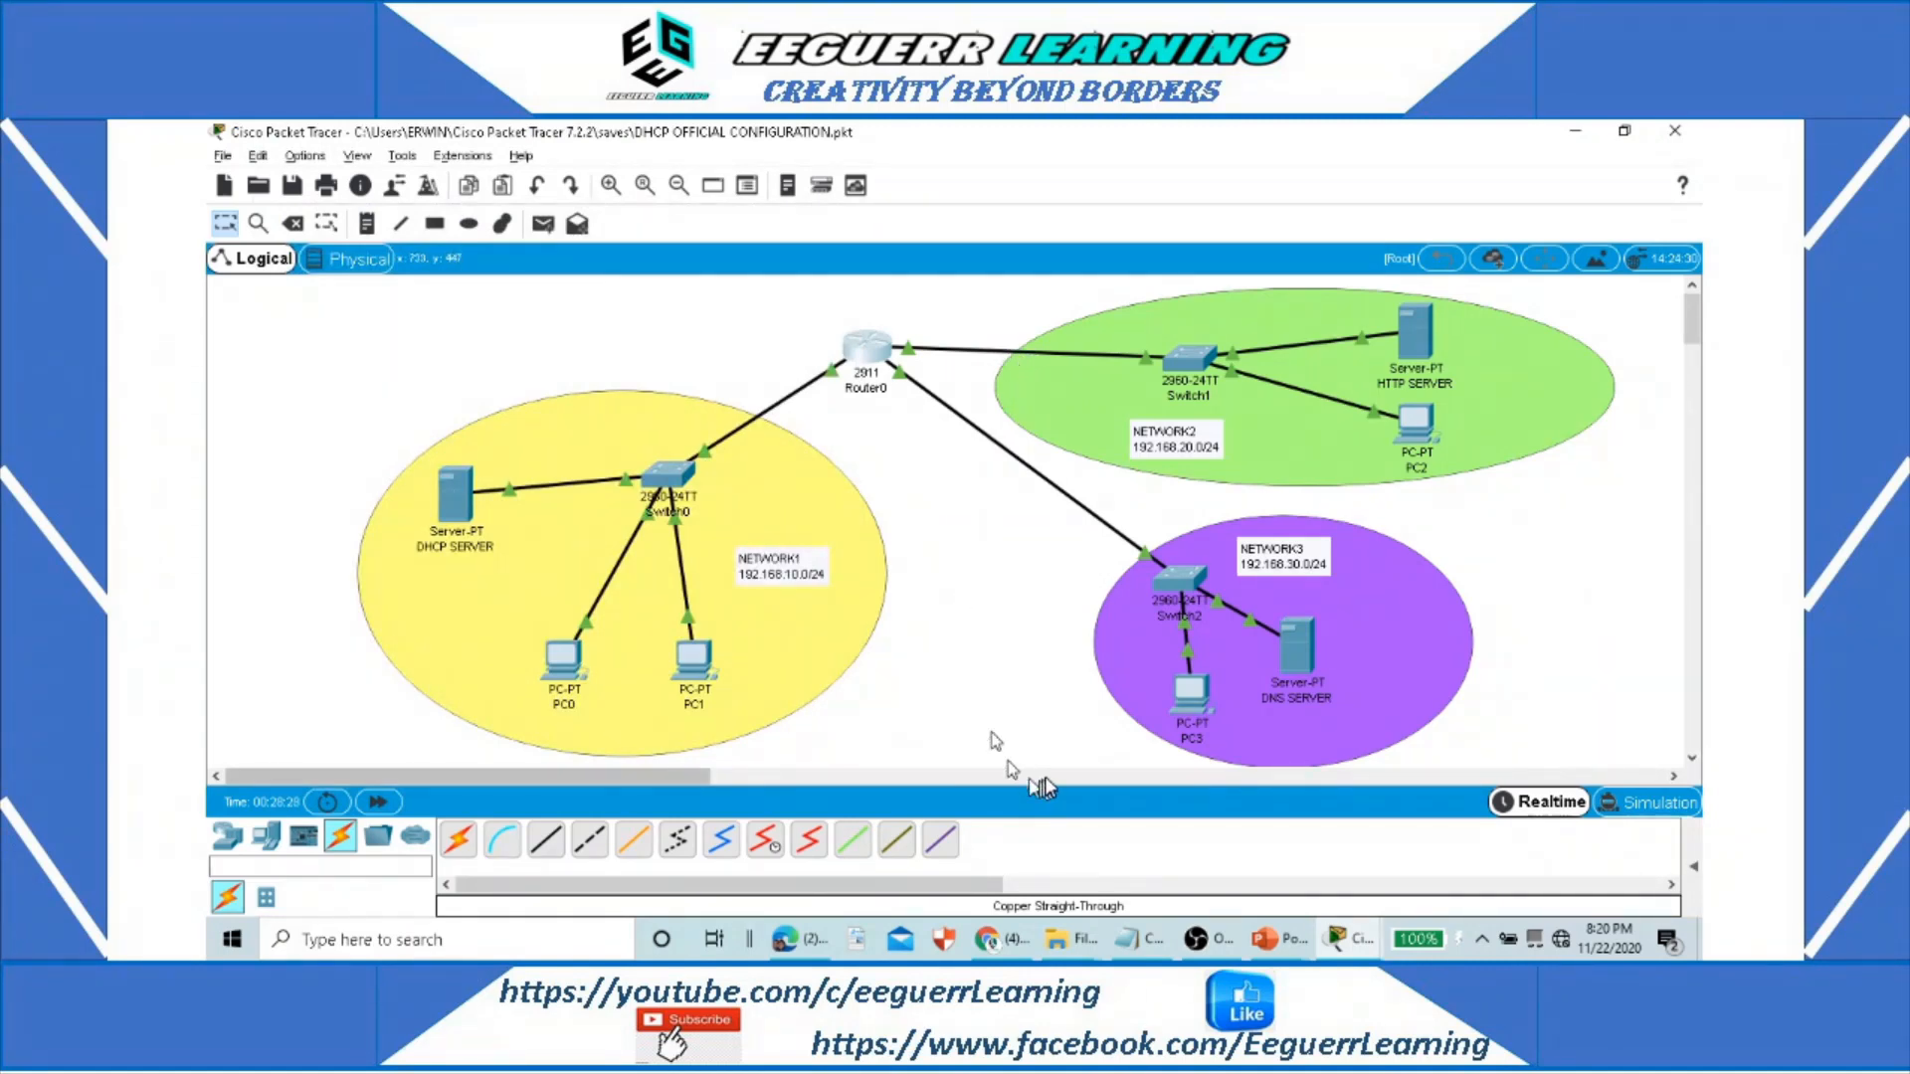
key("alt+Tab")
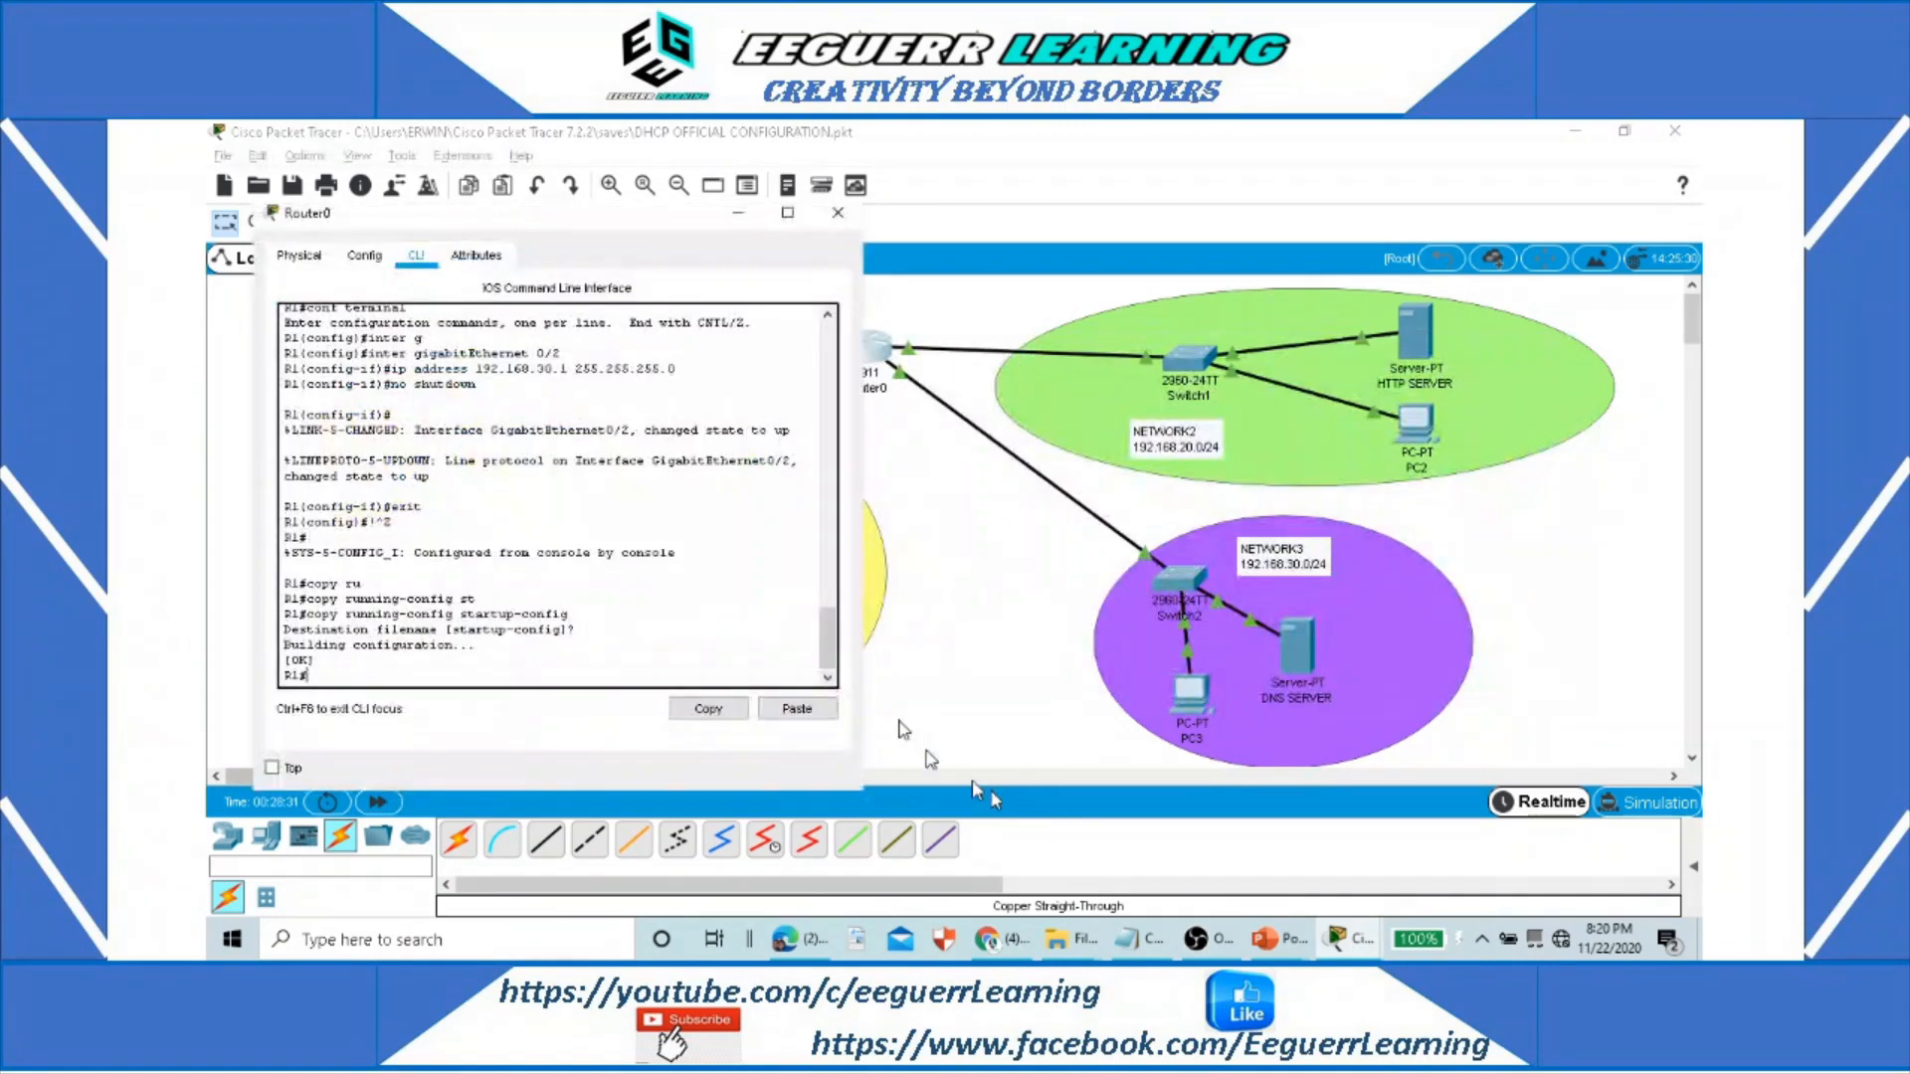
left_click_drag(639, 226, 694, 226)
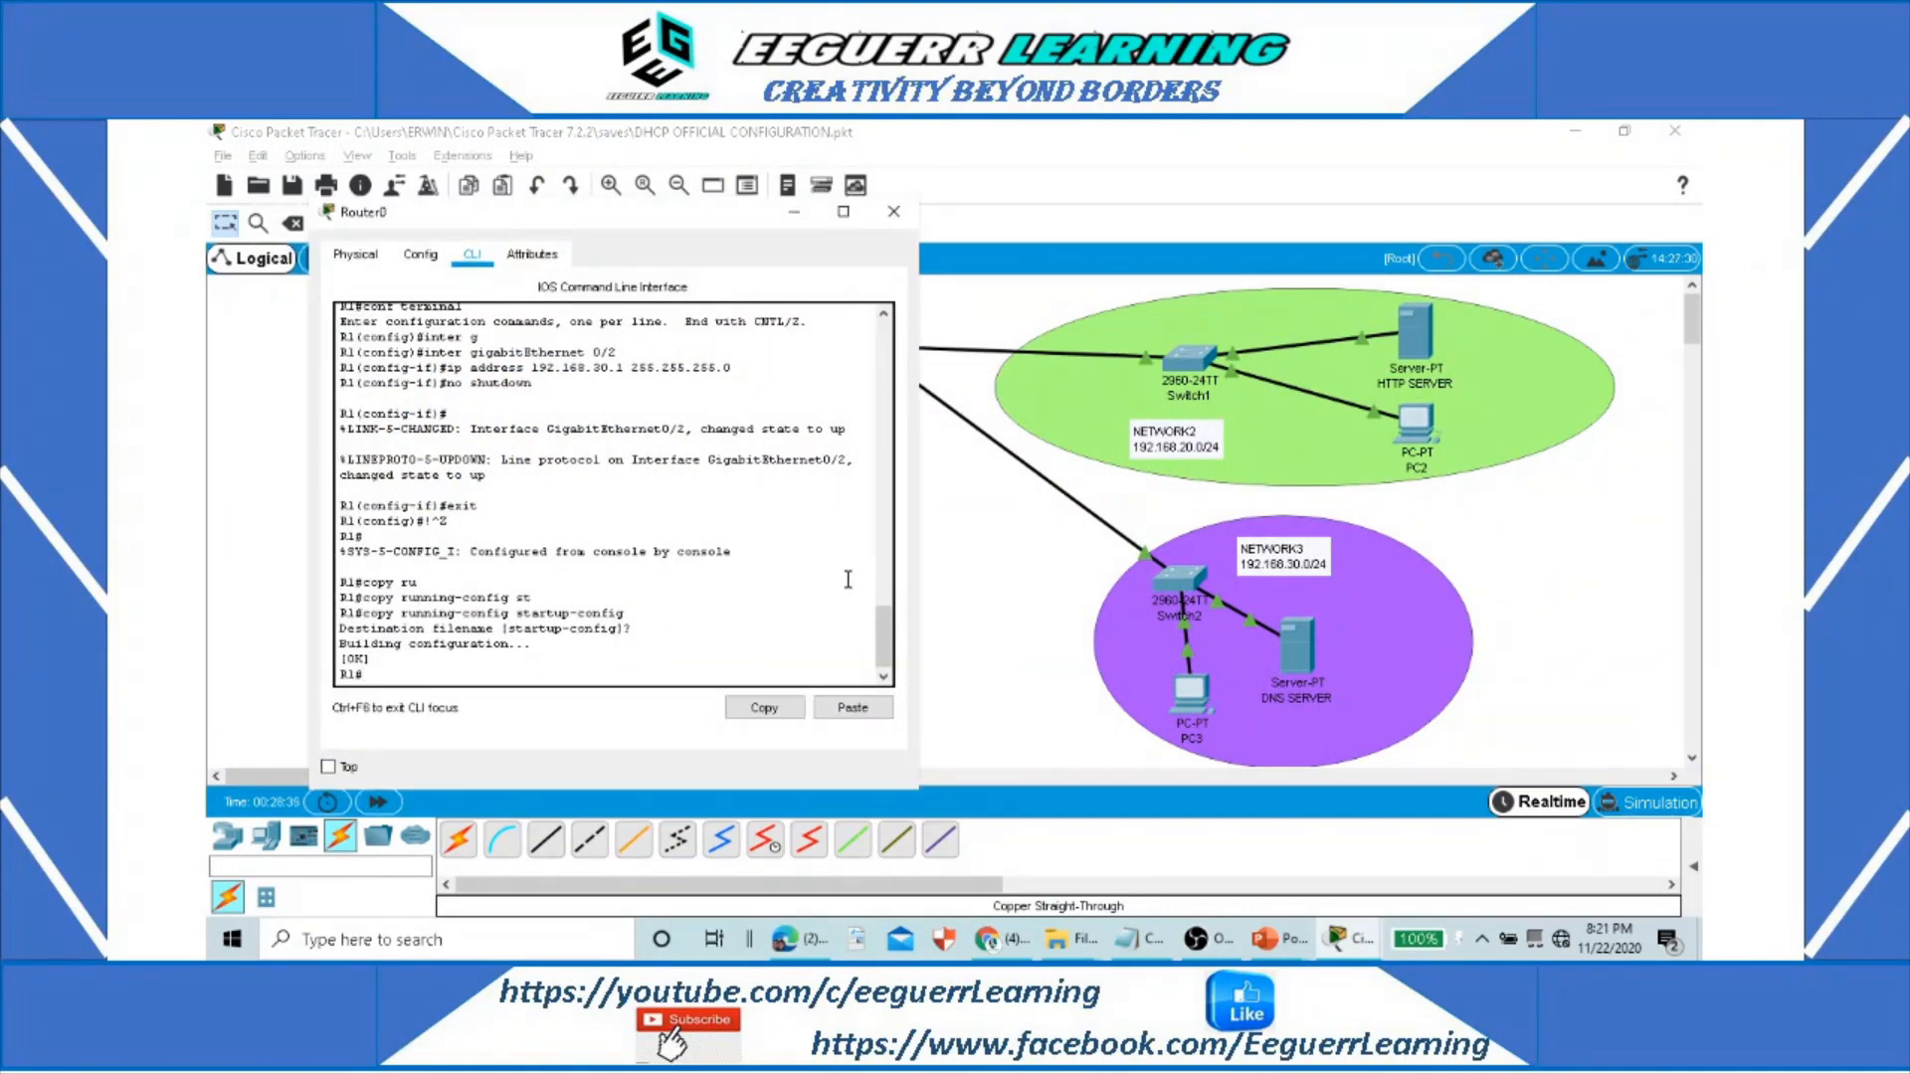
Step: Enter Router0's global configuration mode with the commands enable and conf terminal
type("enable")
key("Return")
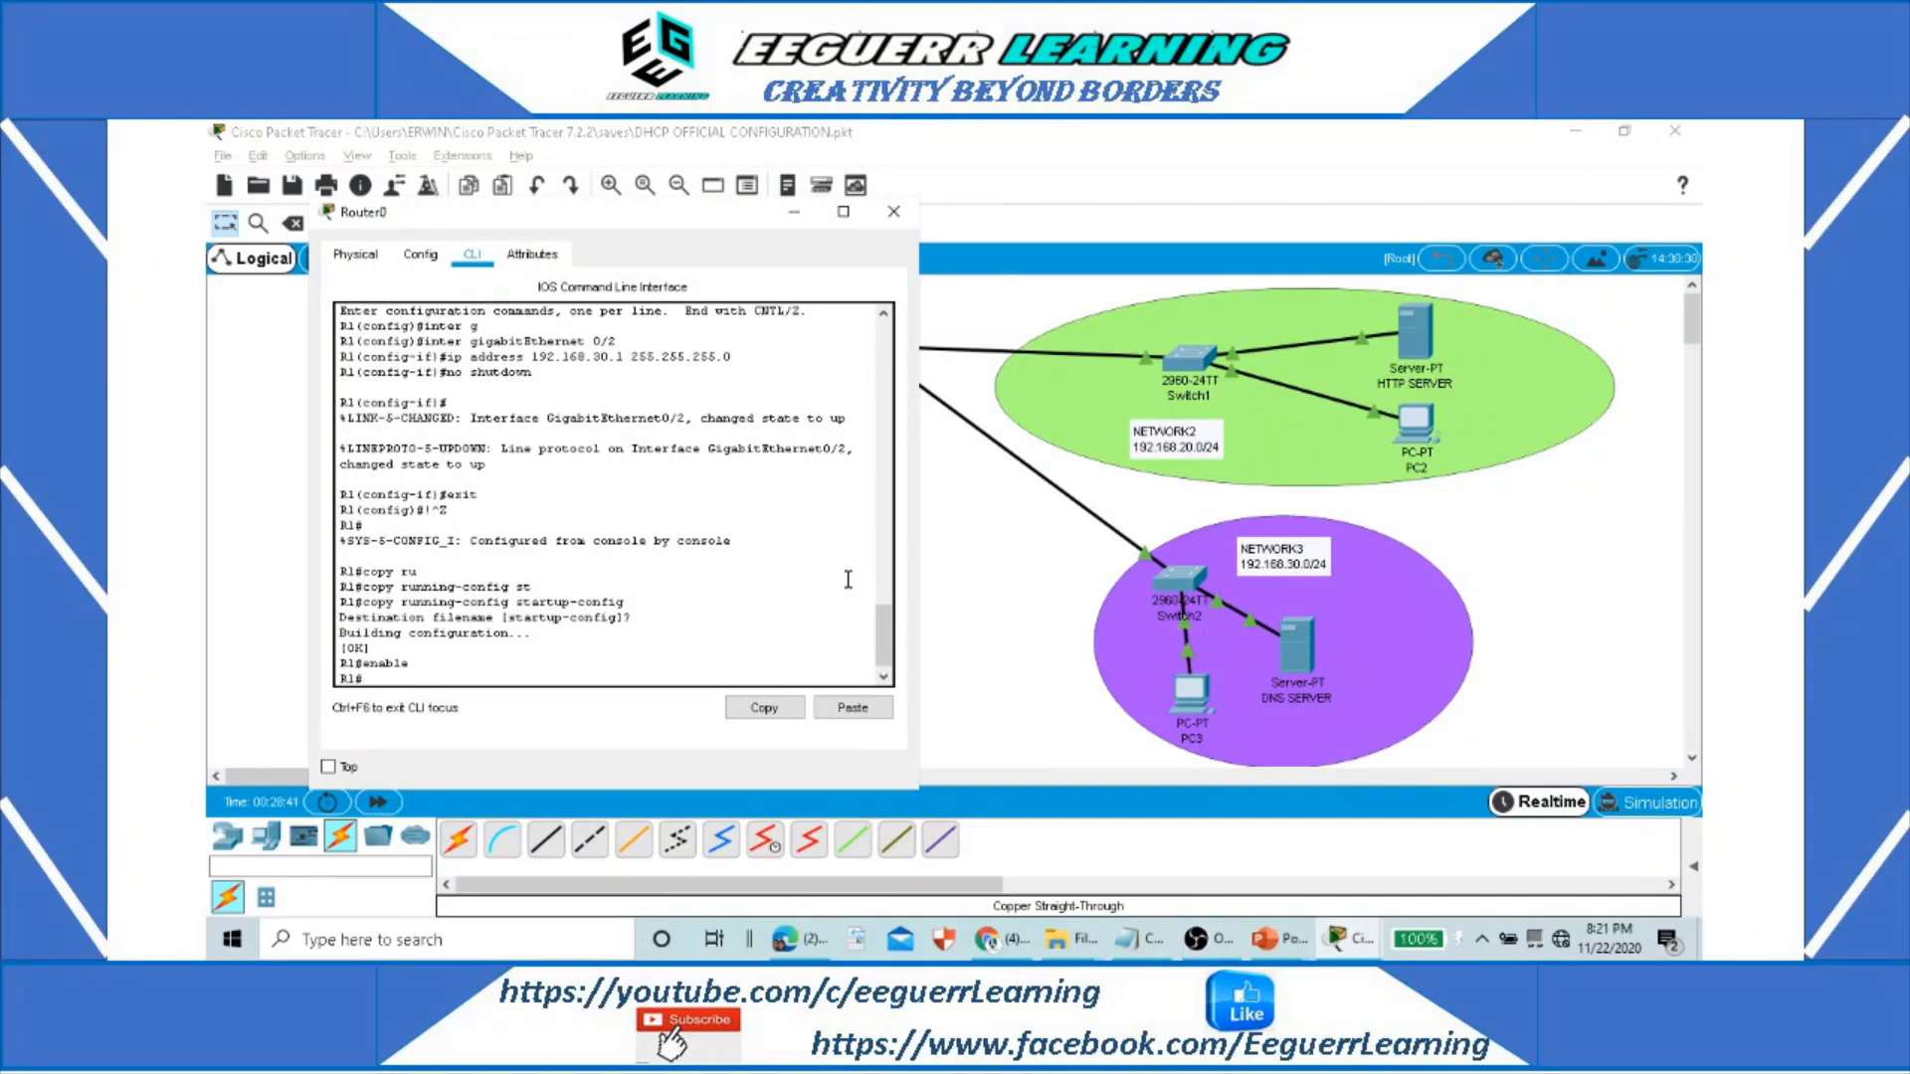
type("conf t")
key("Tab")
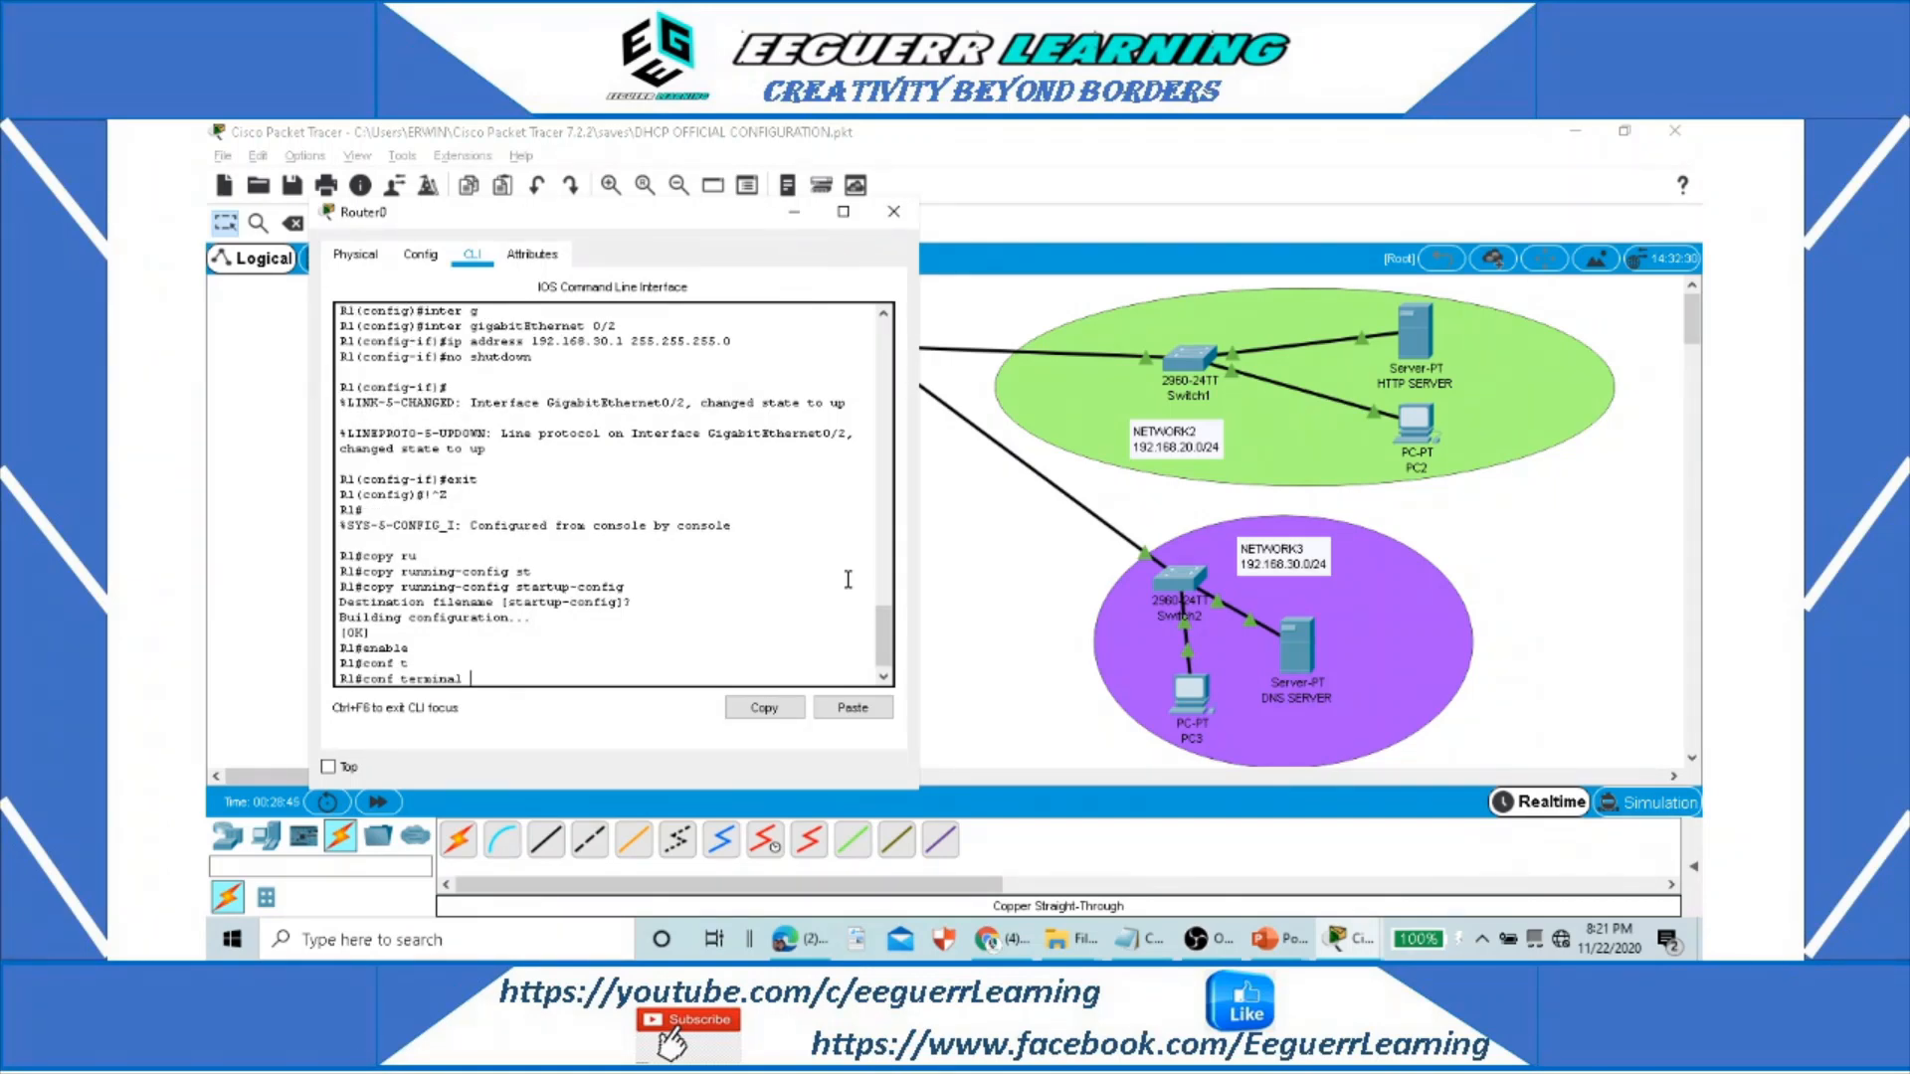
key("Return")
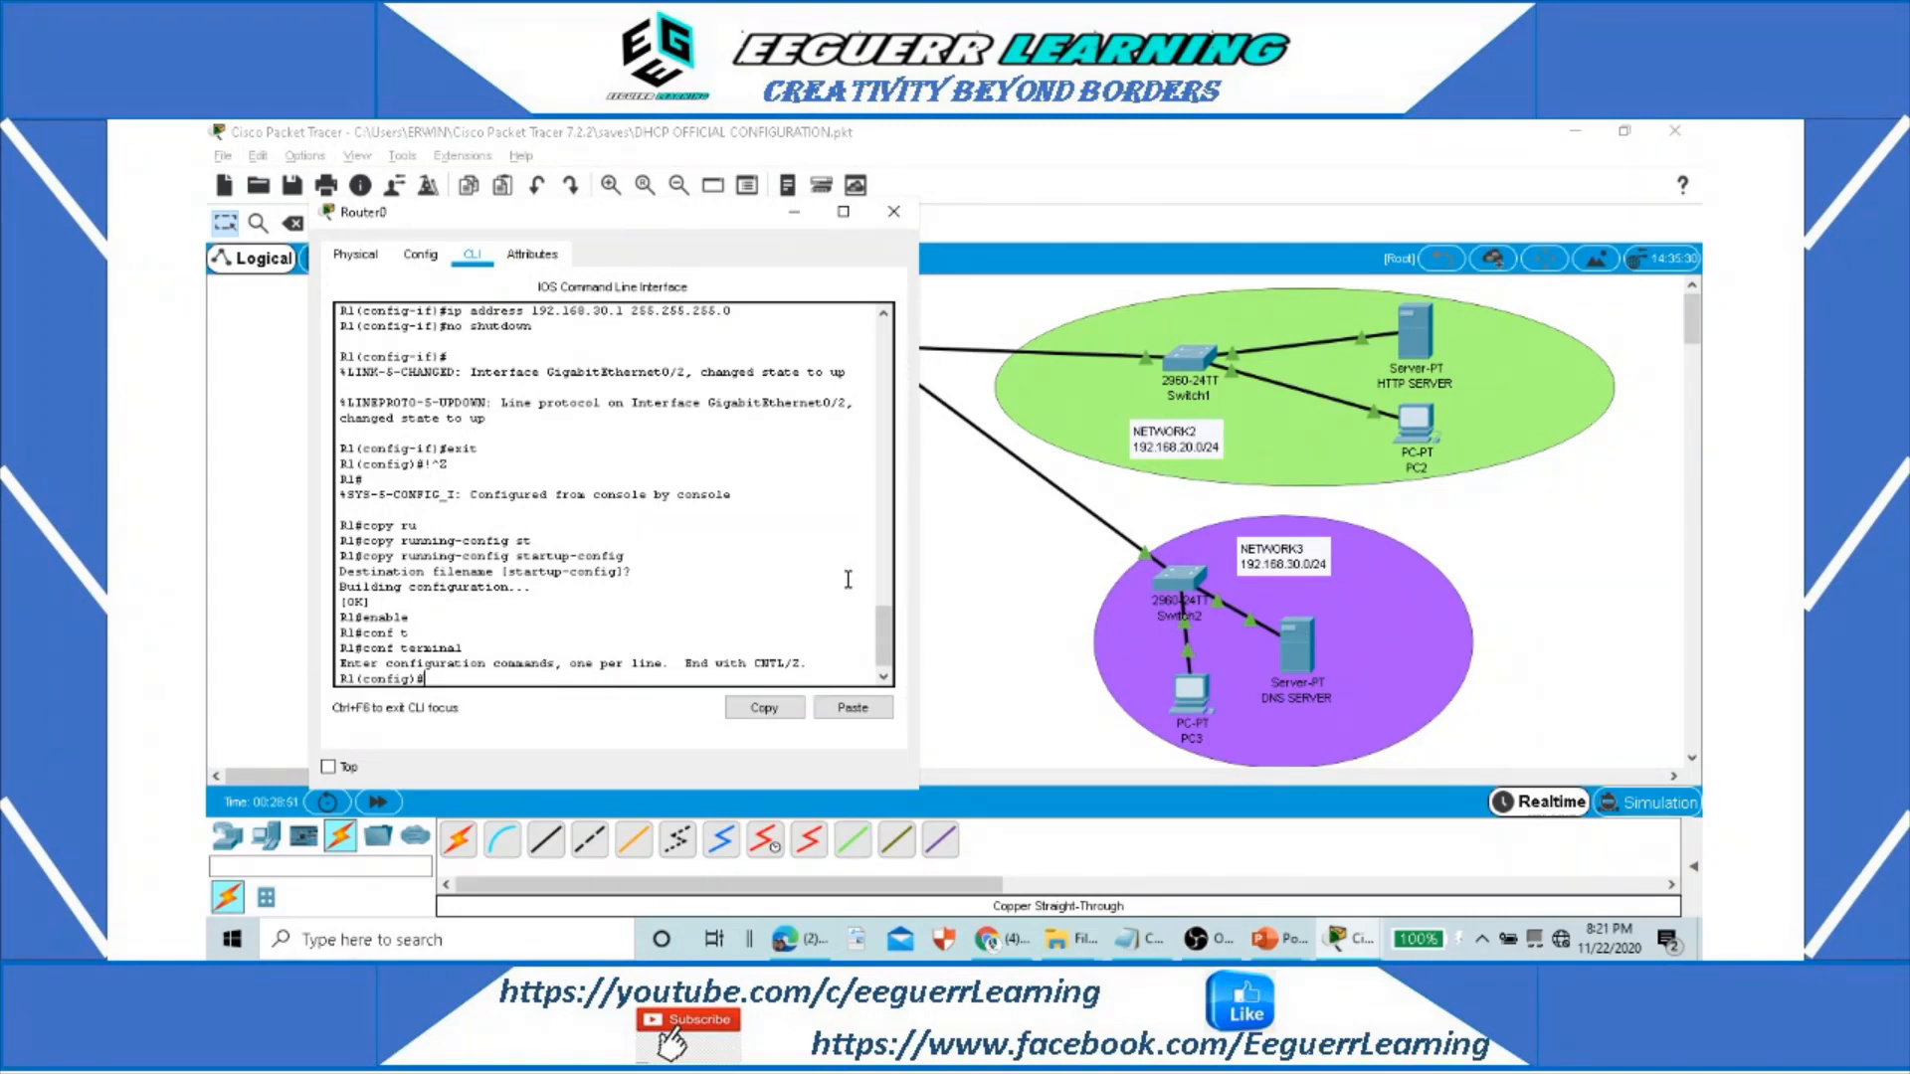
Step: Enter interface configuration mode for gigabitEthernet 0/1, Router0's port towards NETWORK2, after checking the port label on the topology link
type("nter g")
key("Tab")
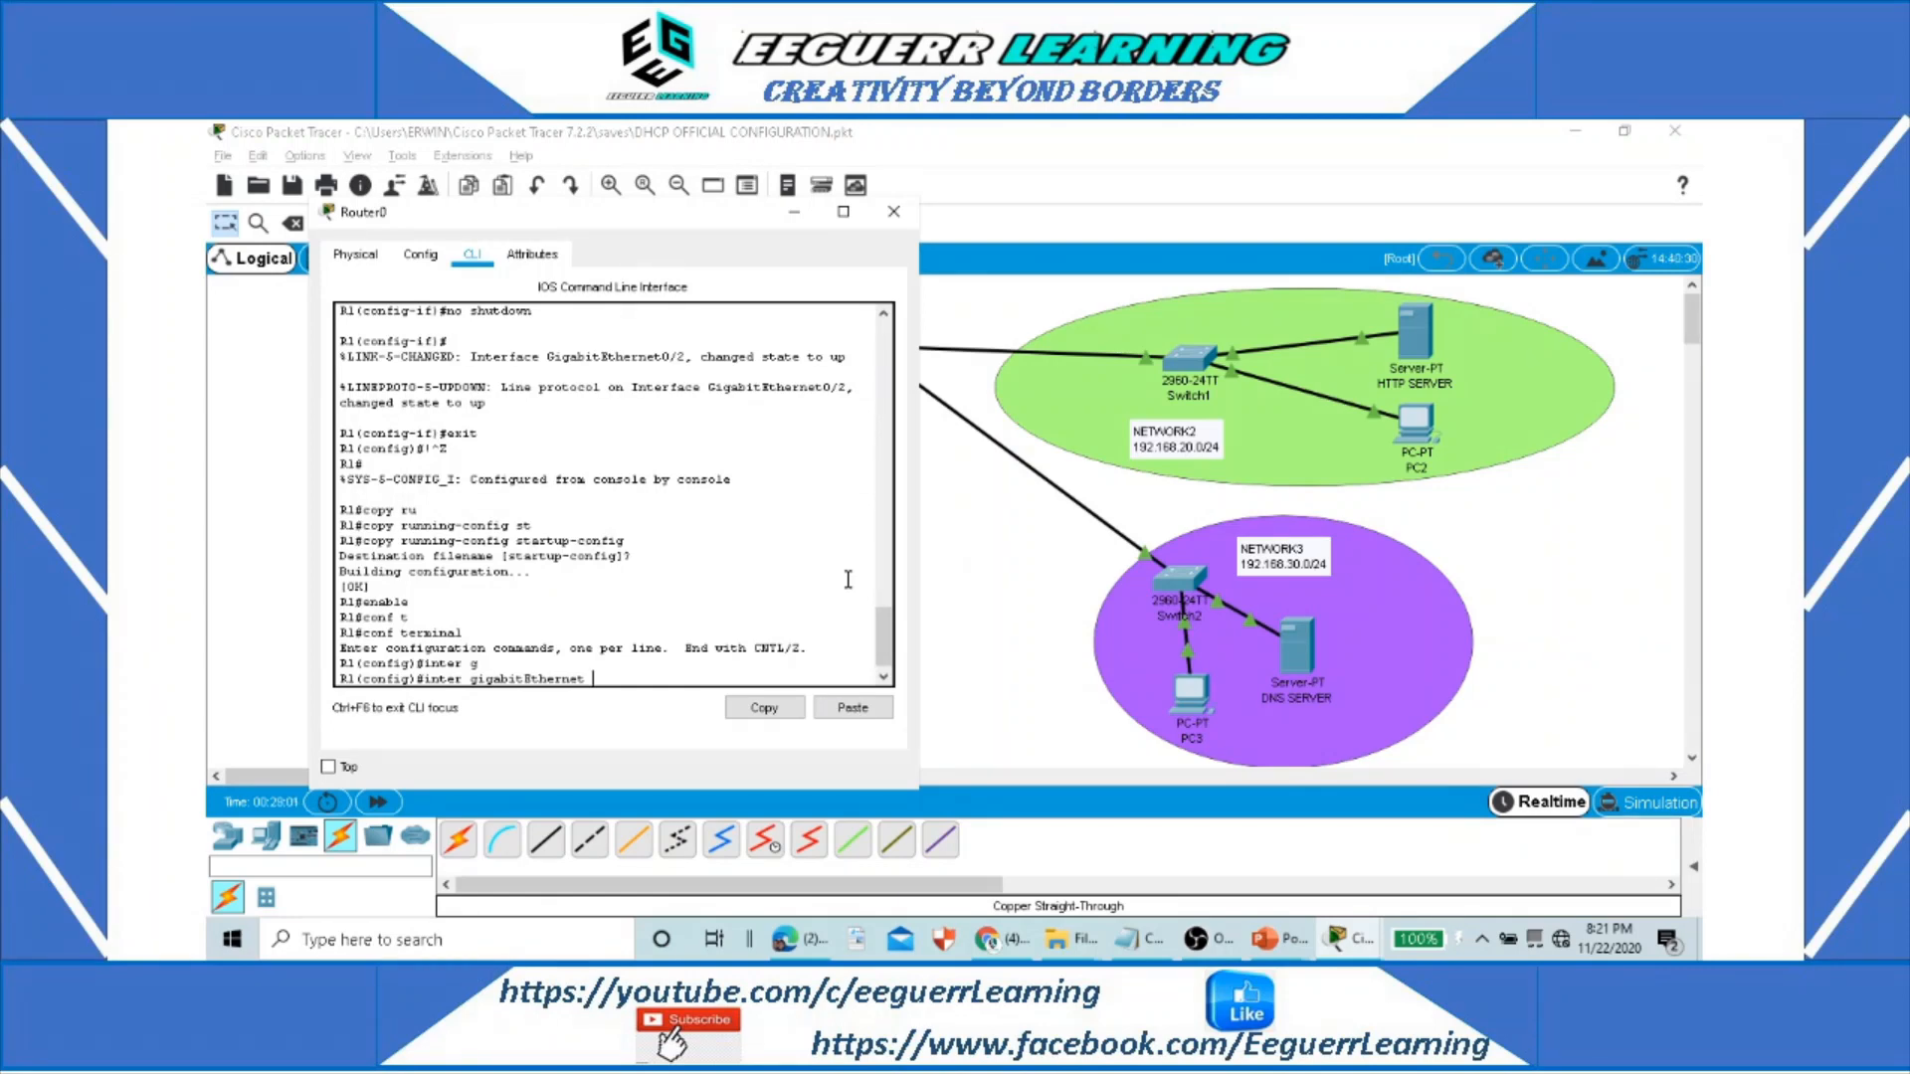
left_click(955, 482)
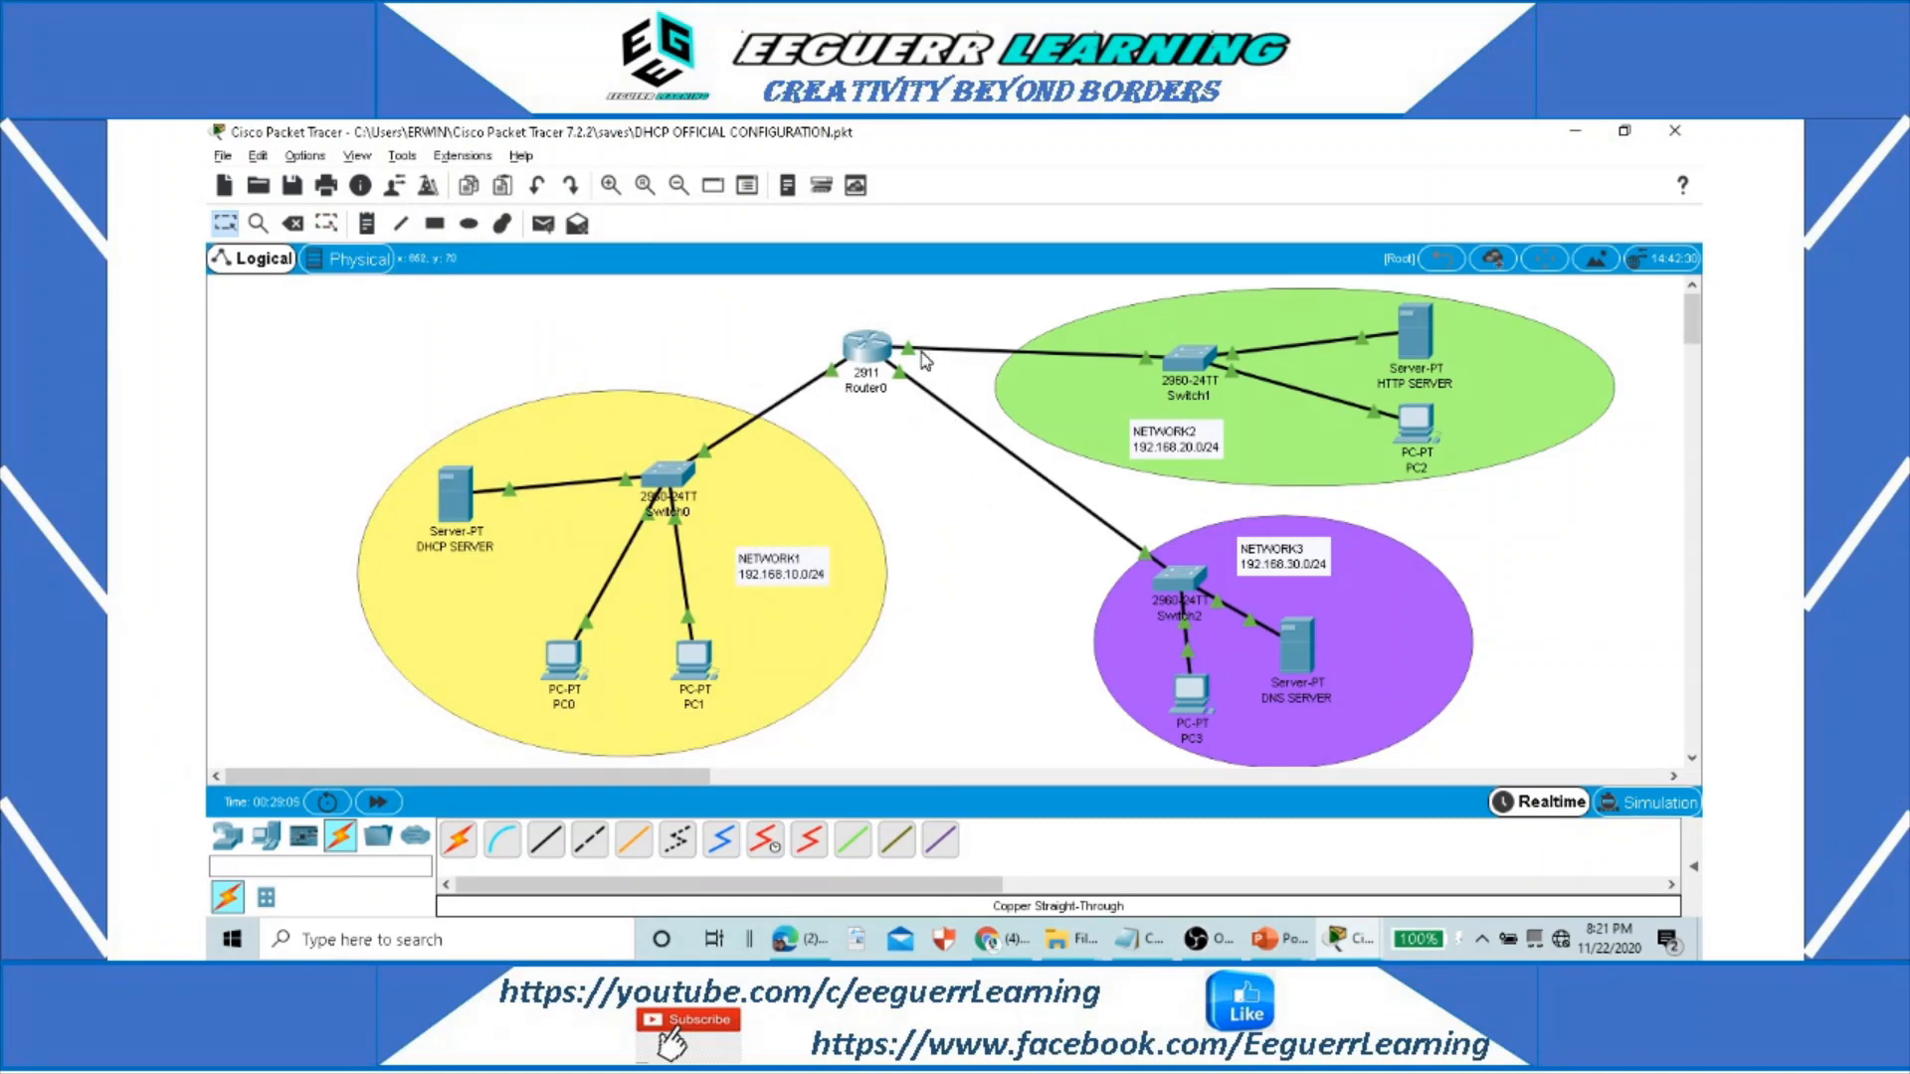
mouse_move(915, 350)
key("alt+Tab")
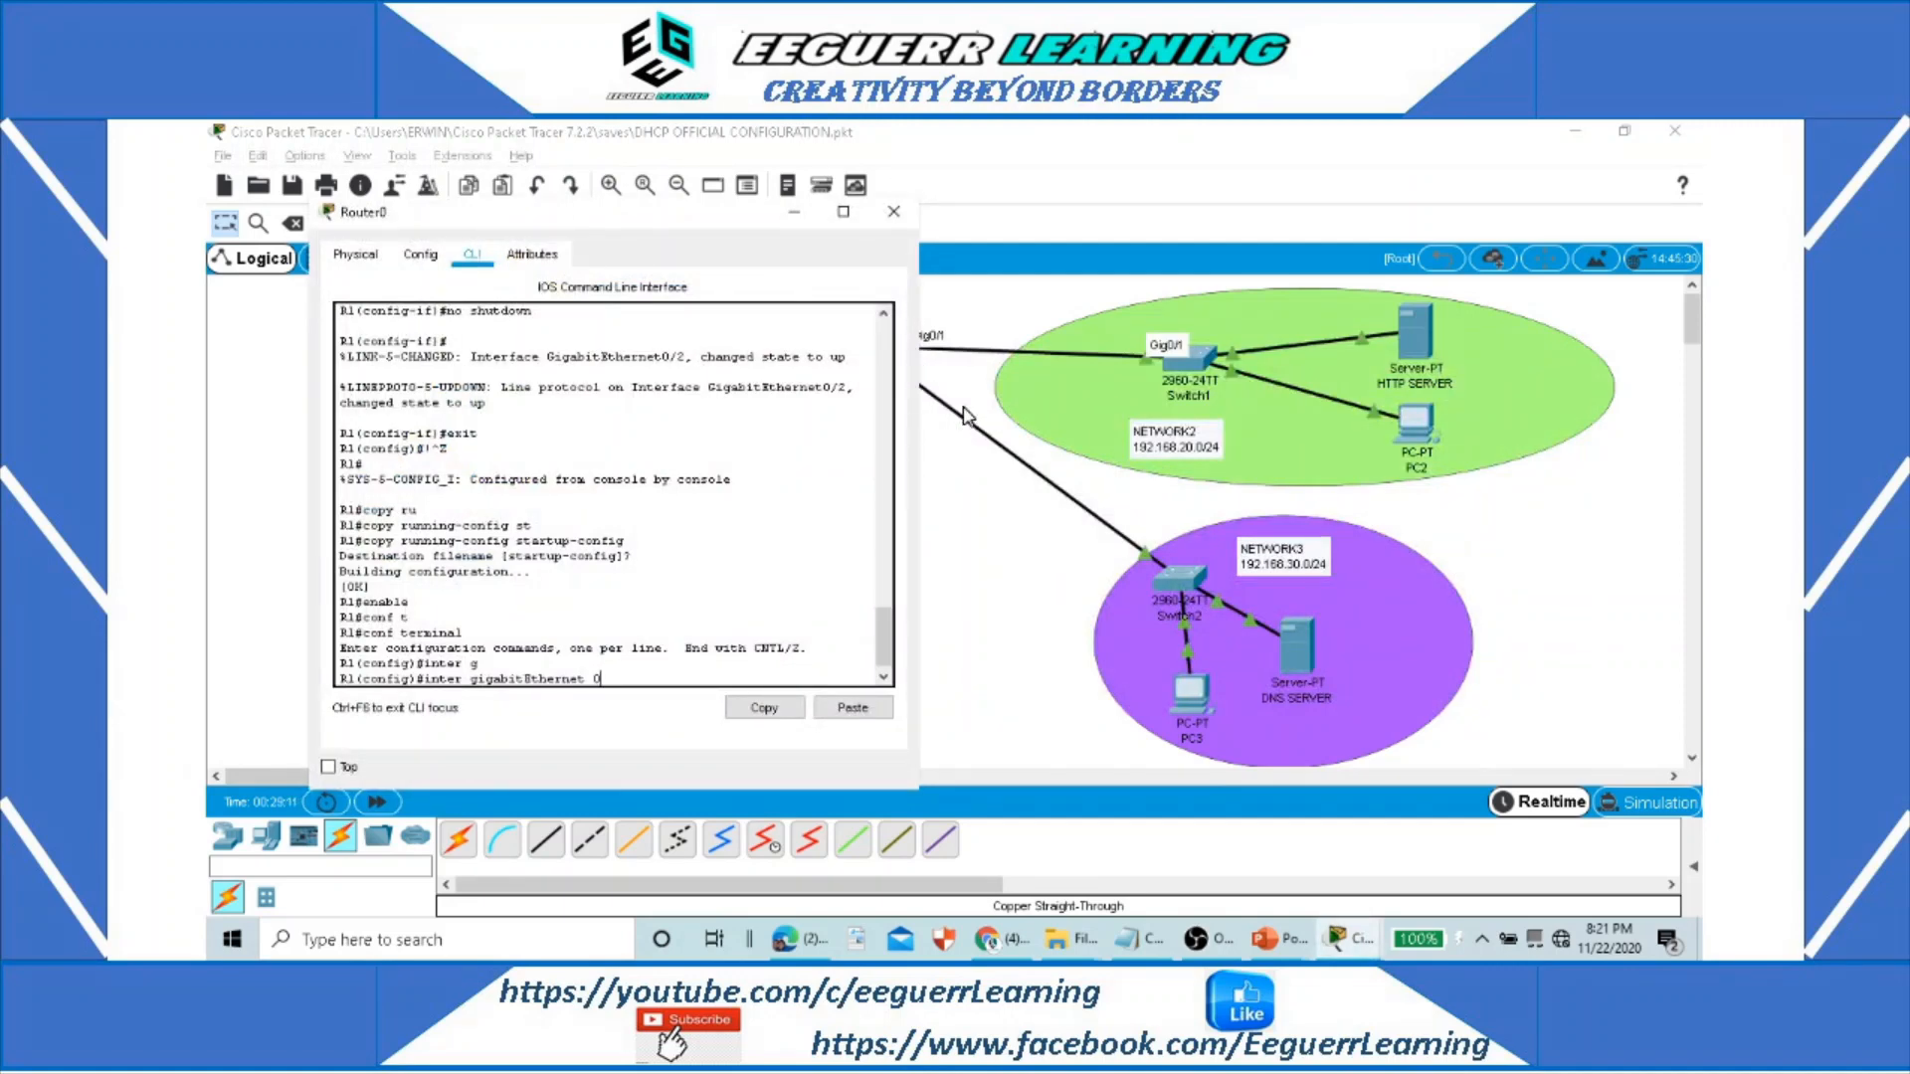
type("1")
key("Return")
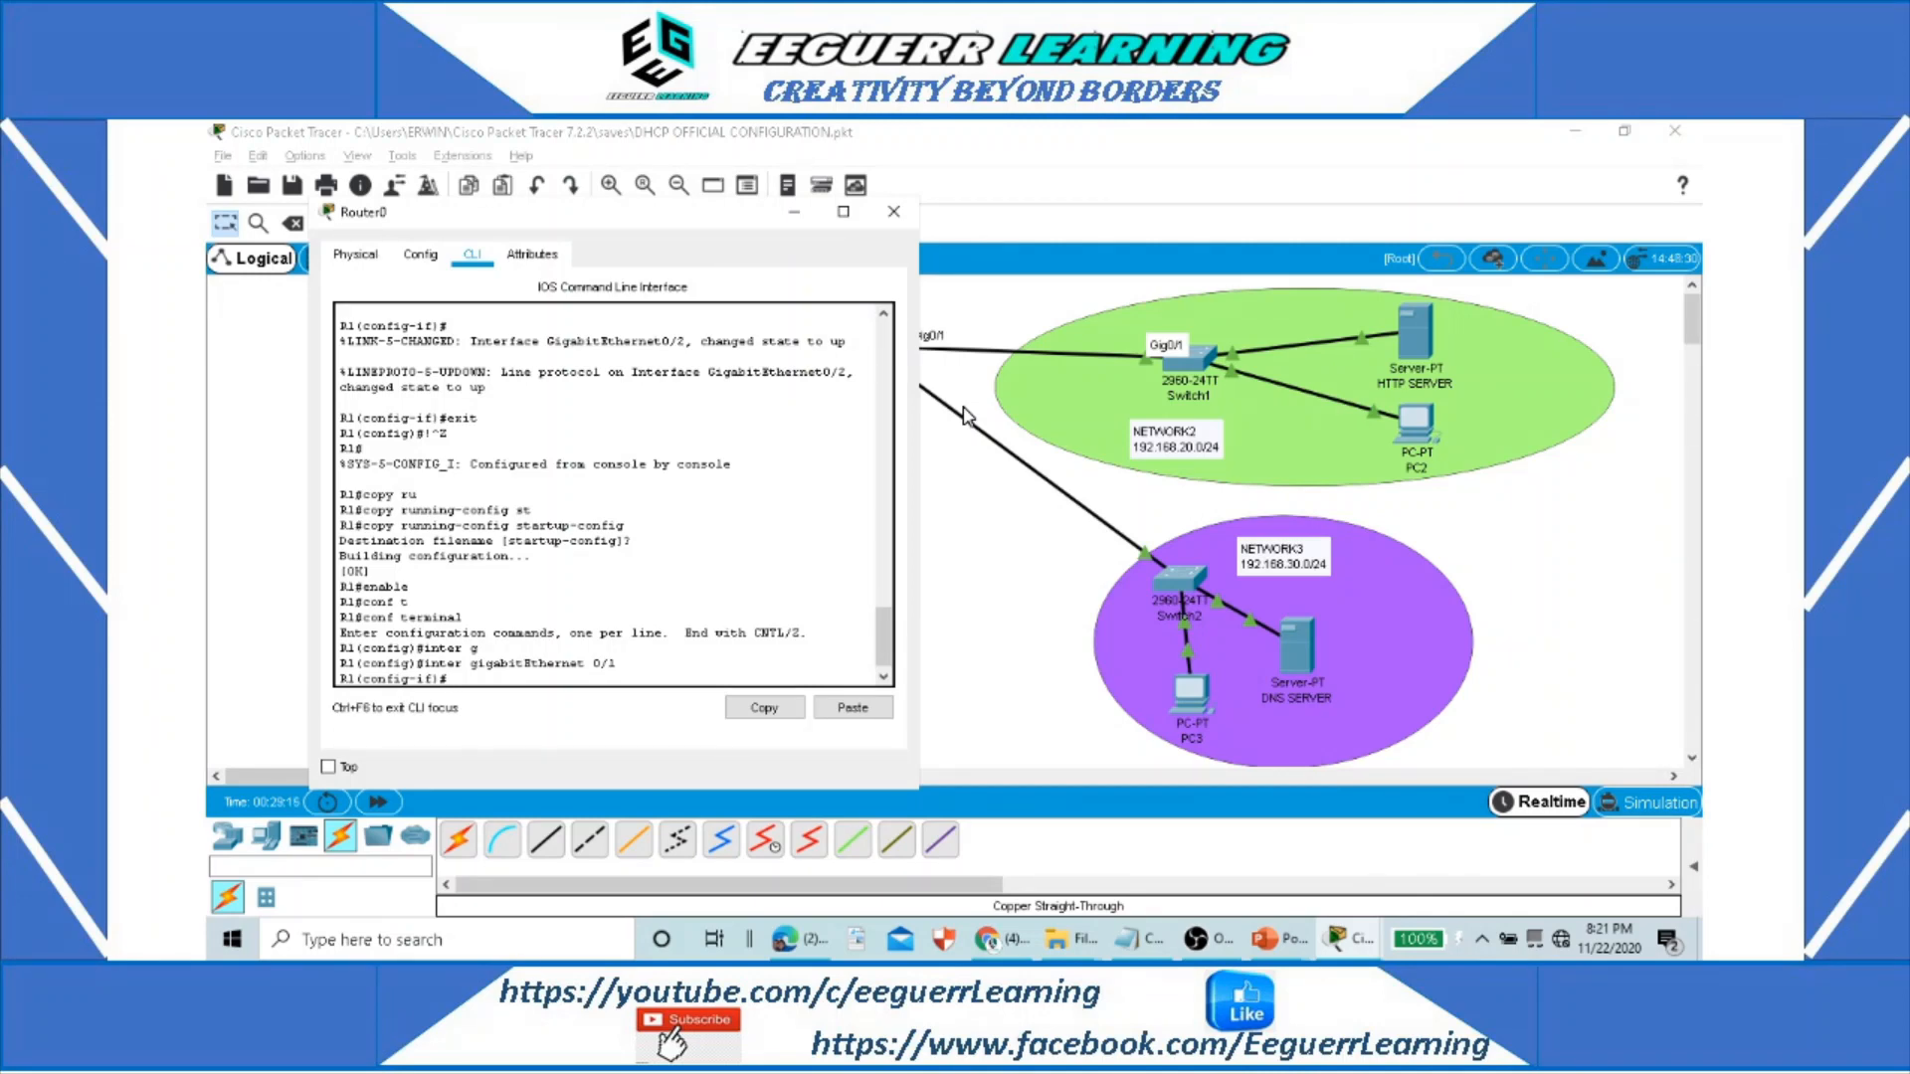
Step: Write the command ip helper-address 192.168.10.254 for the gigabitEthernet 0/1 interface
type("ip helper")
key("Tab")
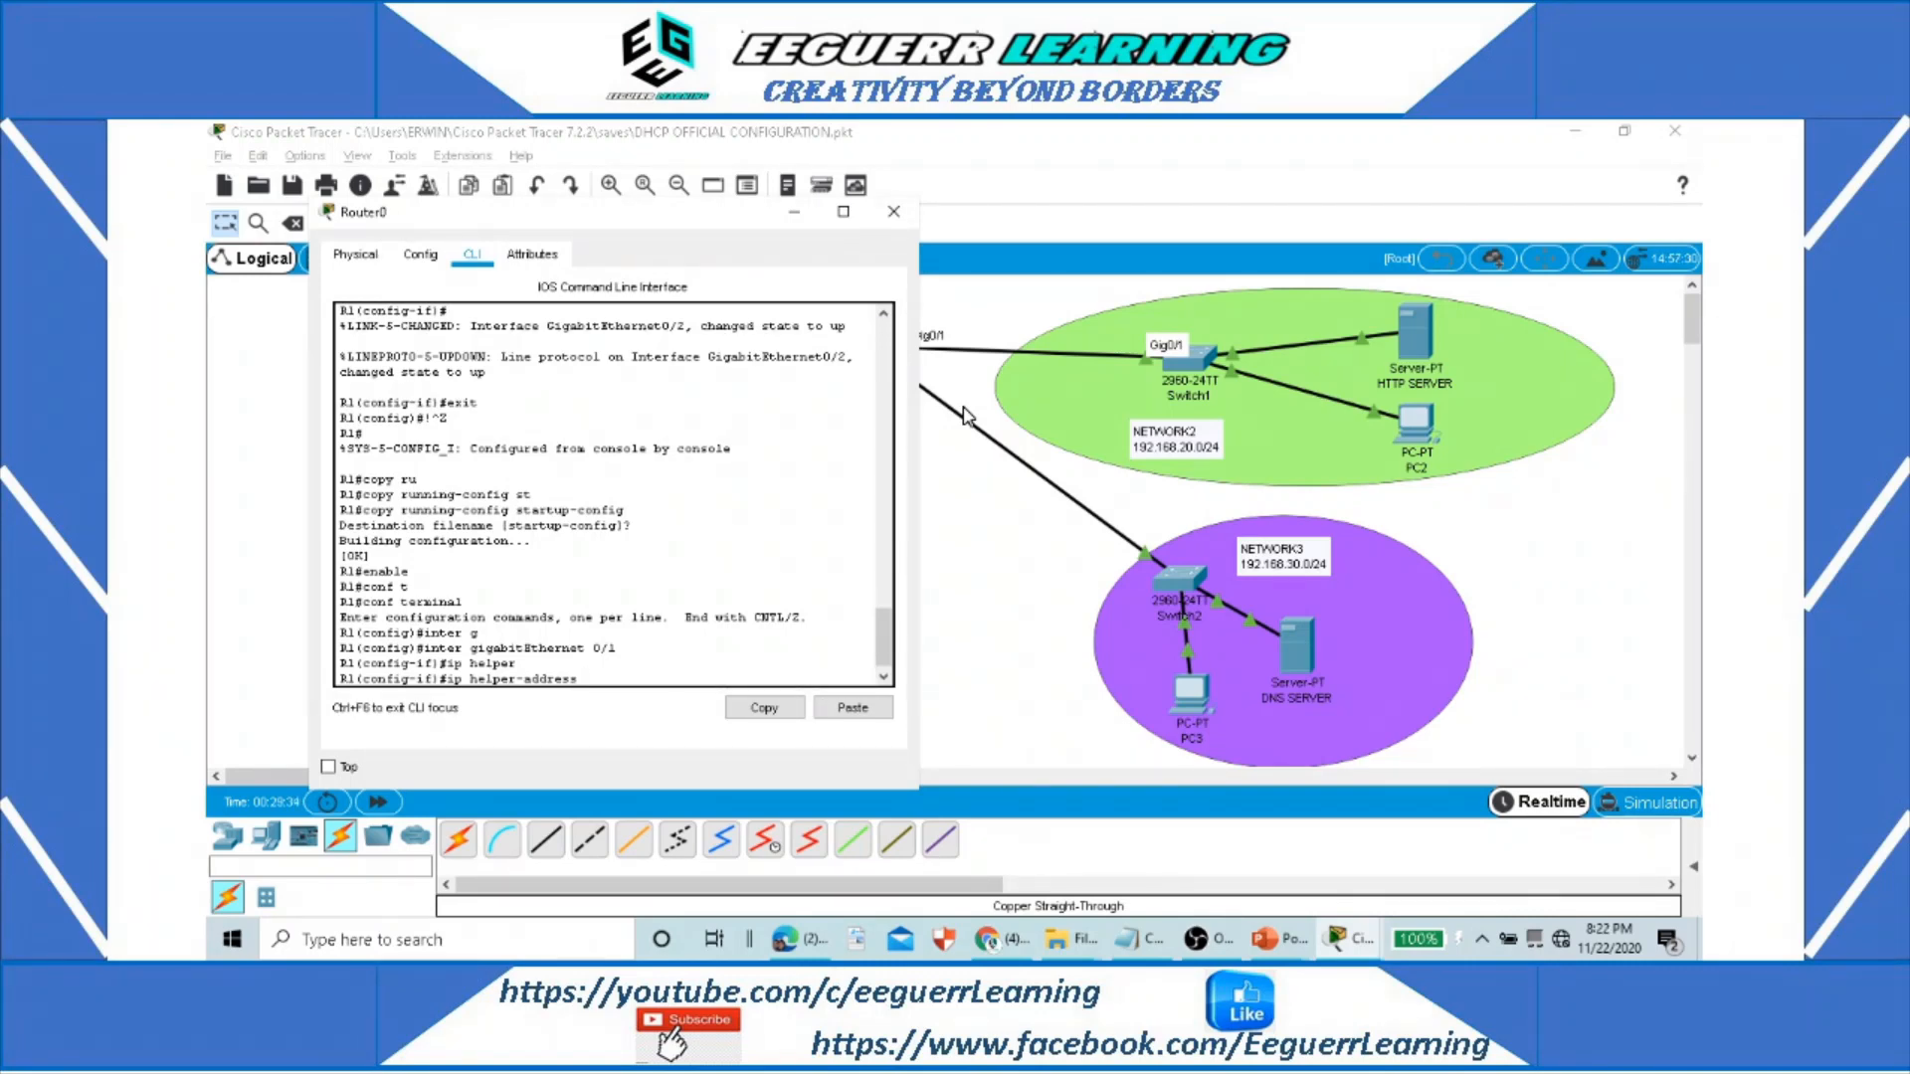
type("192.168.10.254")
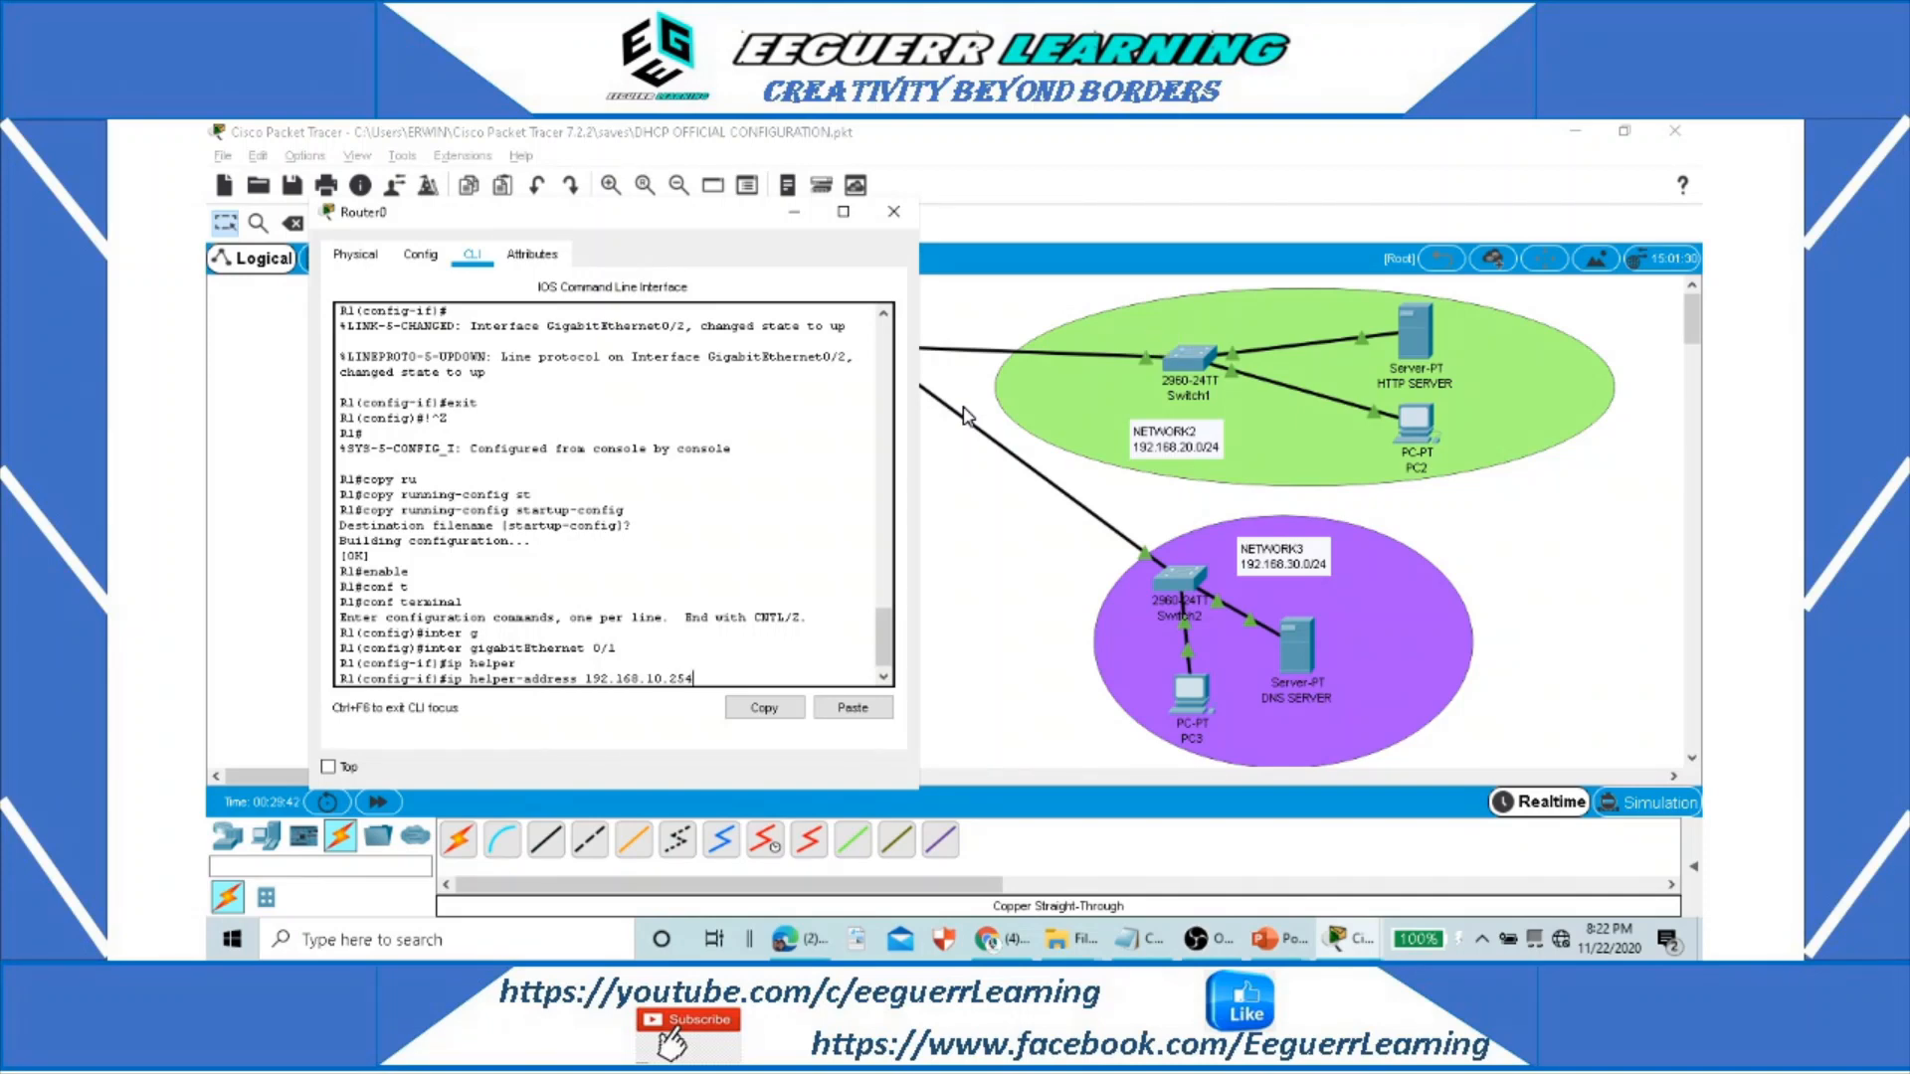
Step: Examine how the helper address in the command relates to the DHCP server in NETWORK1 and PC2 in NETWORK2
left_click_drag(726, 678, 583, 678)
left_click_drag(1177, 286, 1193, 296)
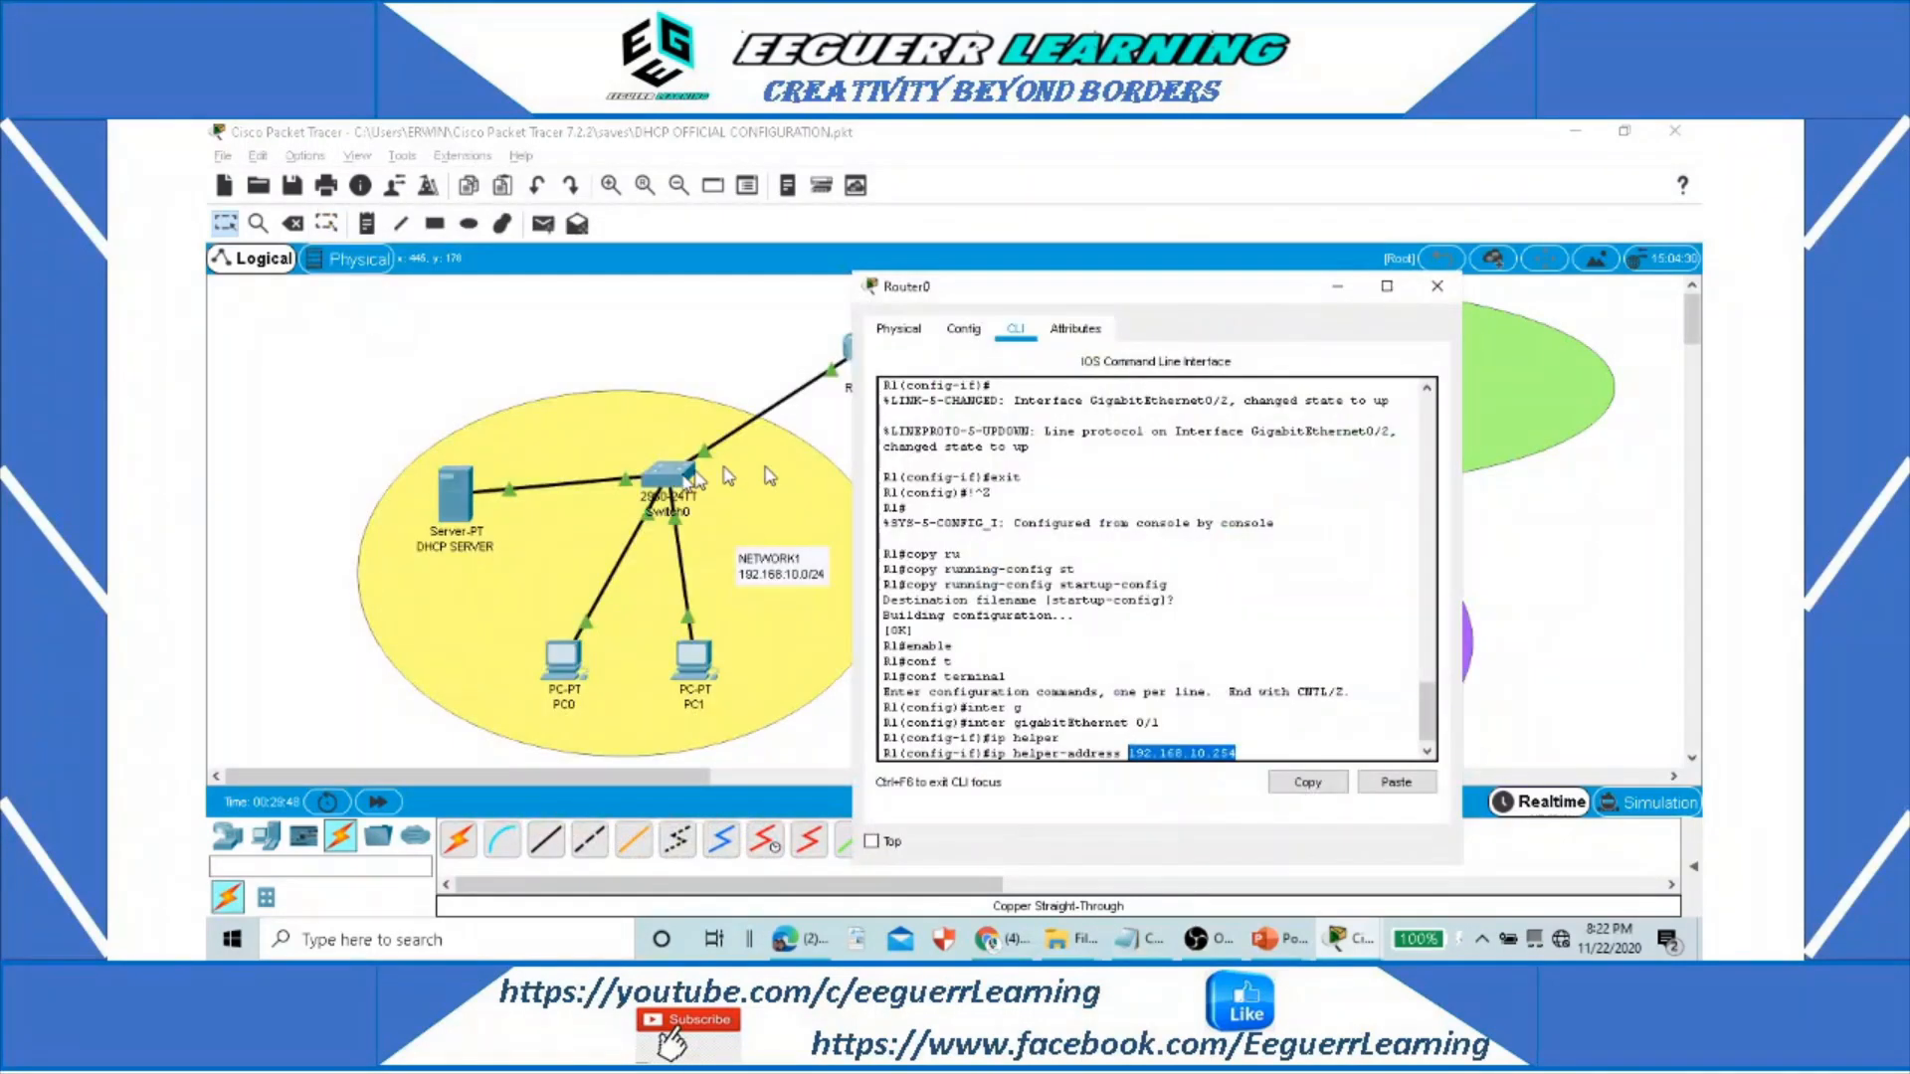
key("ctrl+2")
mouse_move(511, 477)
left_mouse_down()
mouse_move(472, 434)
mouse_move(410, 563)
mouse_move(528, 495)
mouse_move(513, 468)
left_mouse_up()
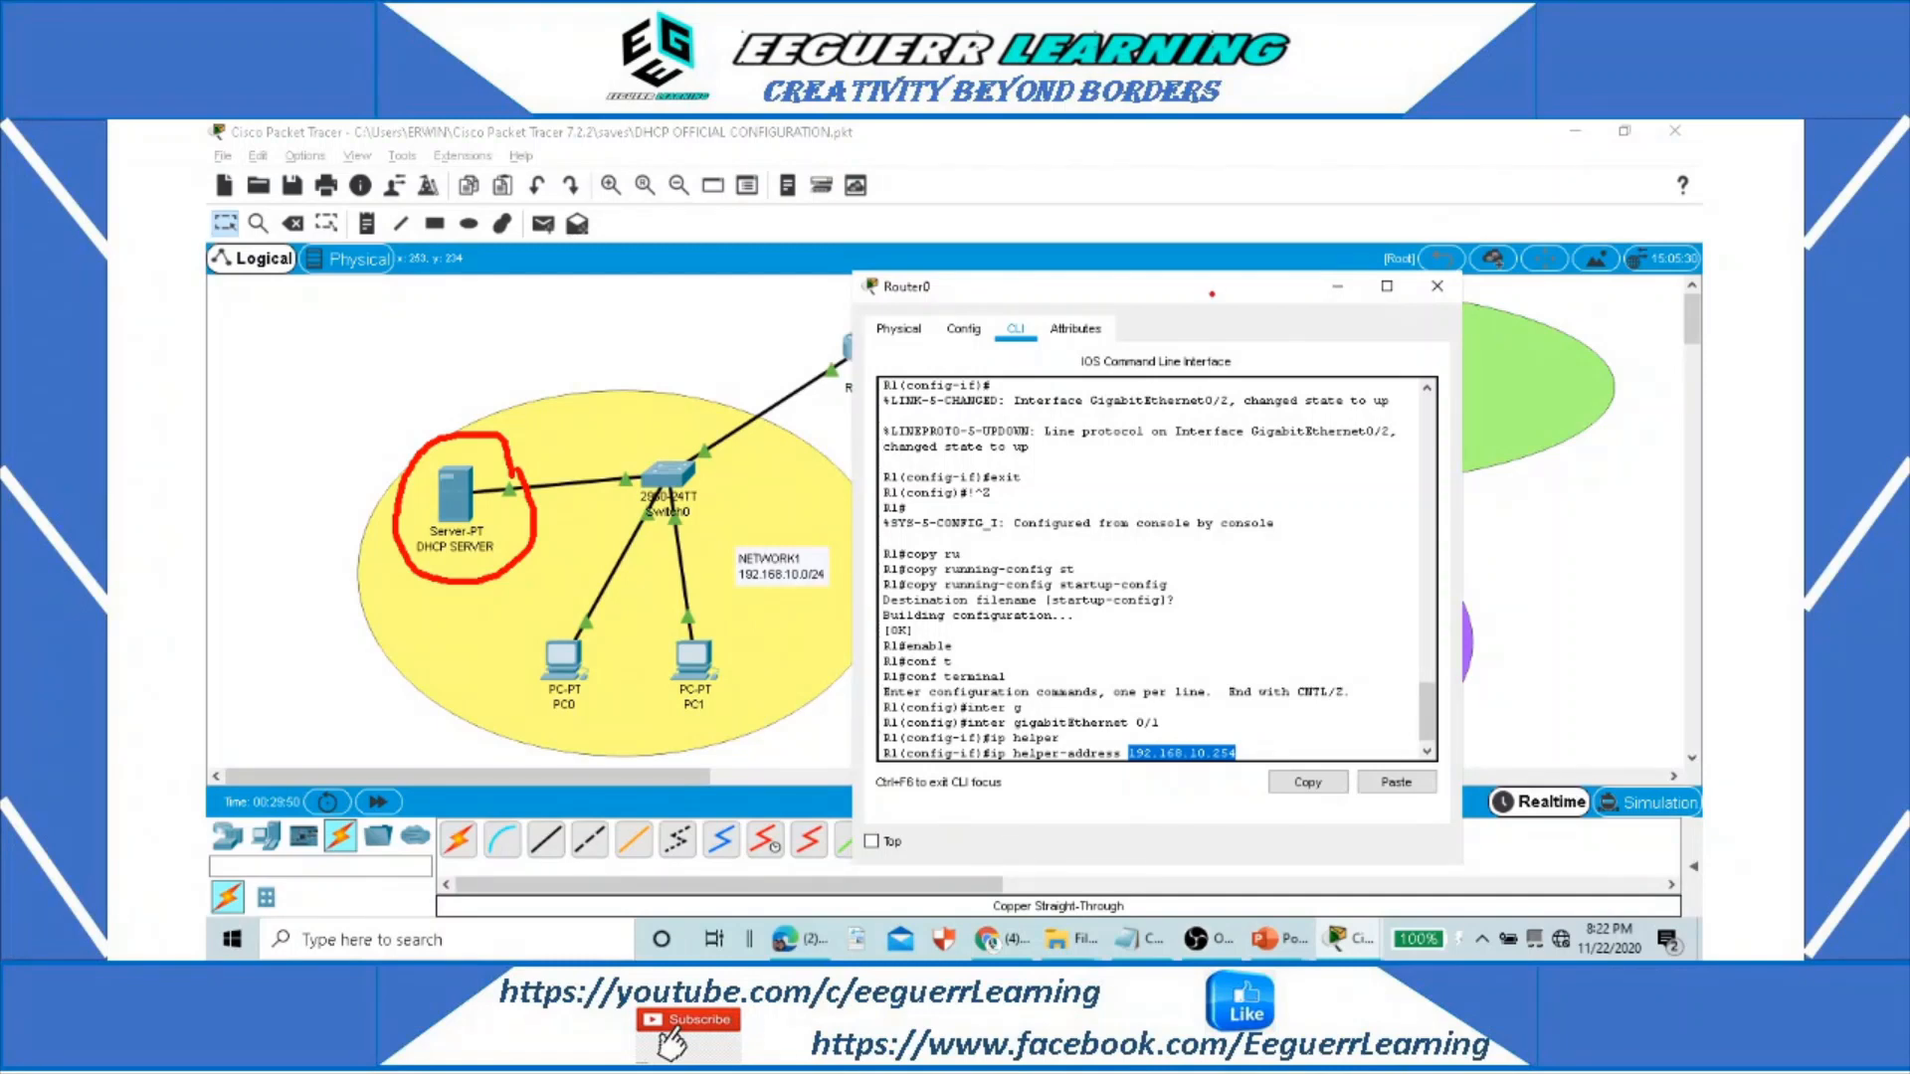
key("Escape")
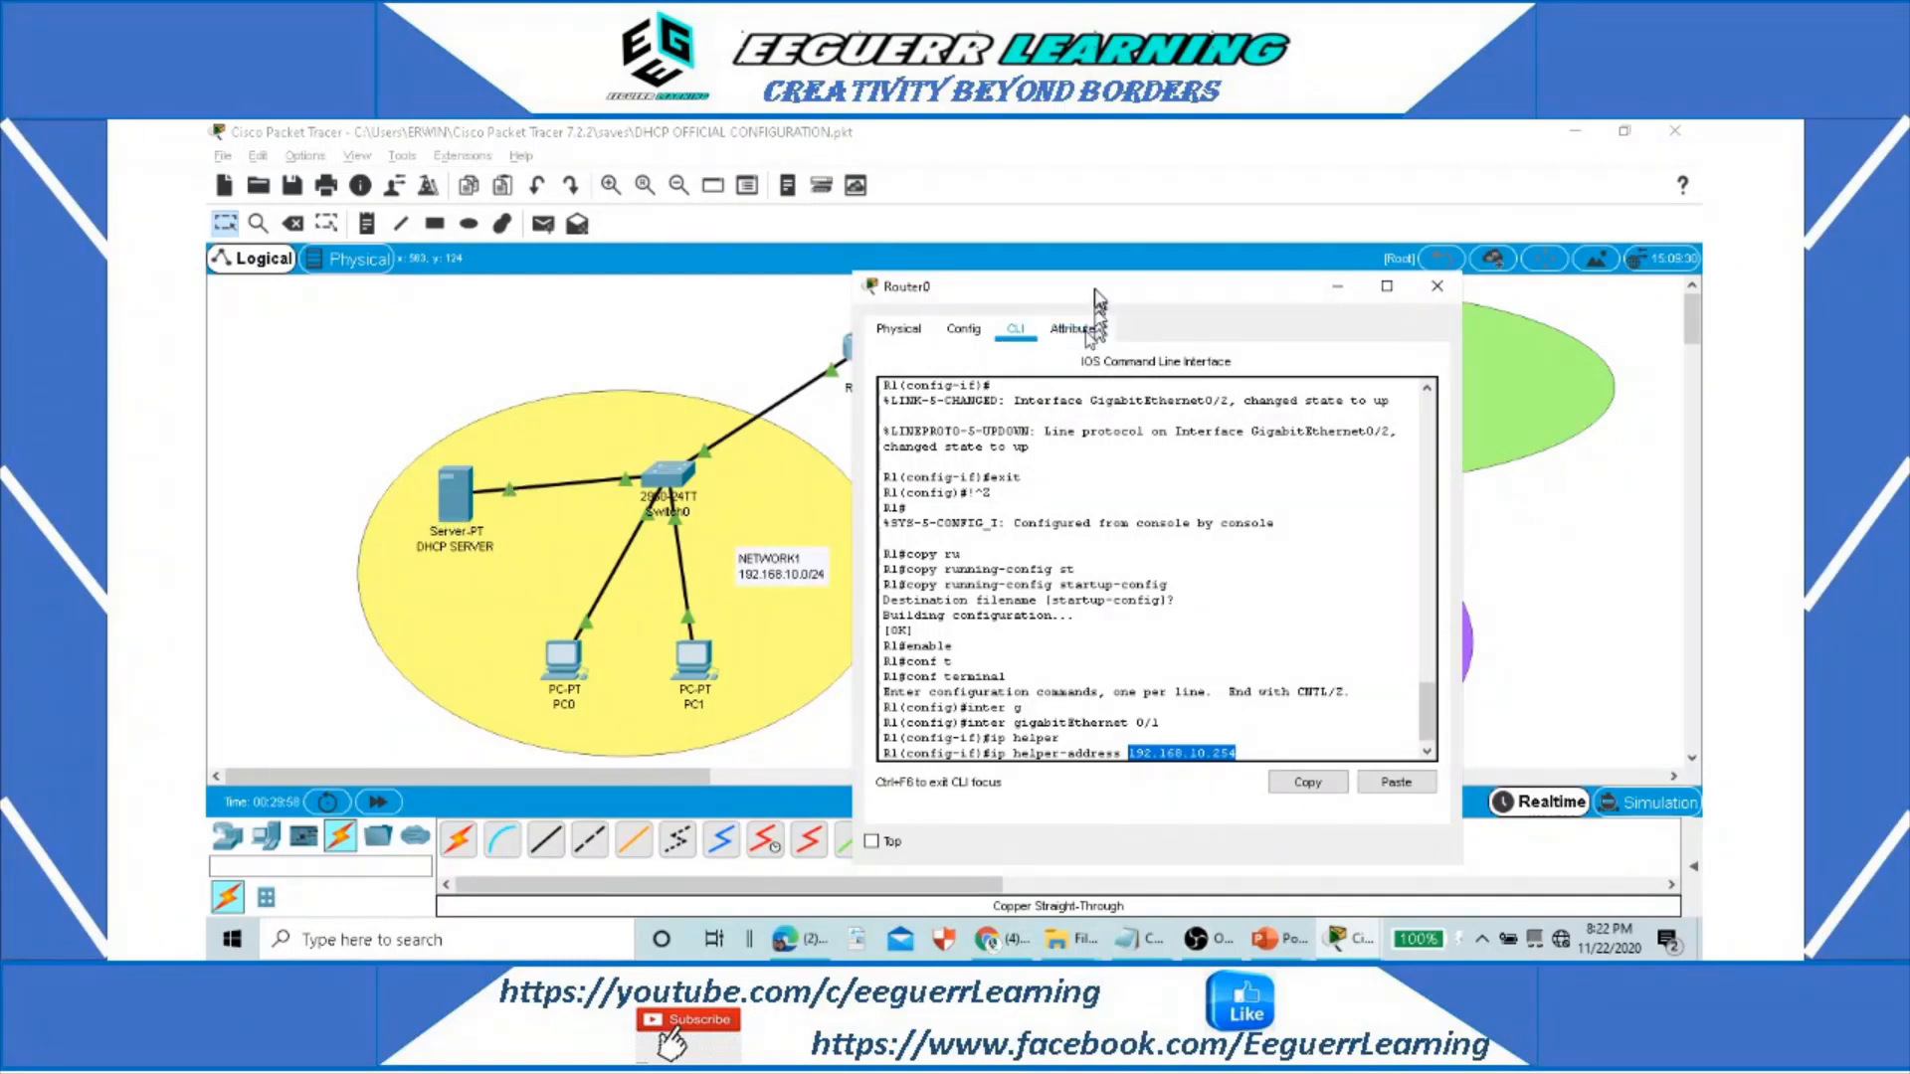
left_click_drag(1100, 288, 1072, 572)
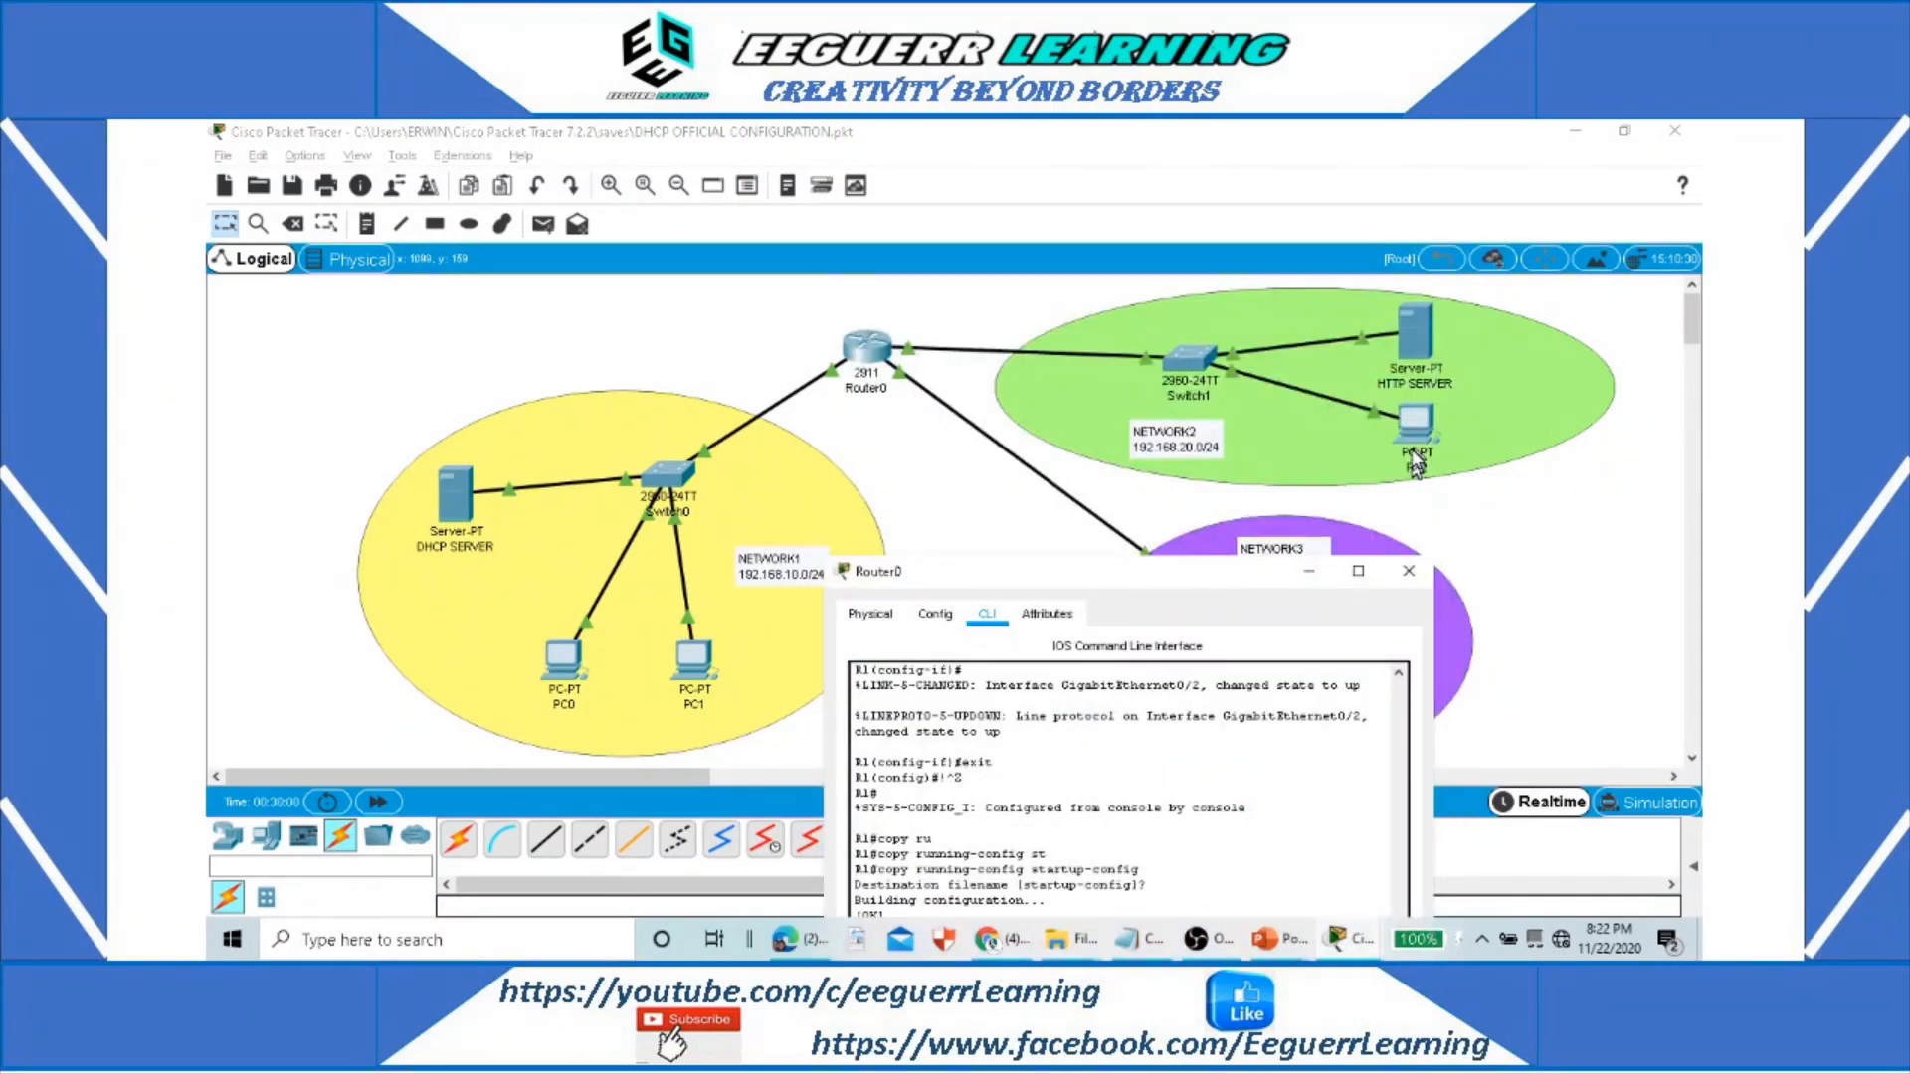
mouse_move(1464, 437)
left_mouse_down()
mouse_move(1402, 396)
mouse_move(1447, 482)
mouse_move(1474, 435)
left_mouse_up()
mouse_move(1349, 439)
left_mouse_down()
mouse_move(1082, 316)
mouse_move(699, 326)
mouse_move(468, 494)
mouse_move(465, 517)
mouse_move(502, 514)
left_mouse_up()
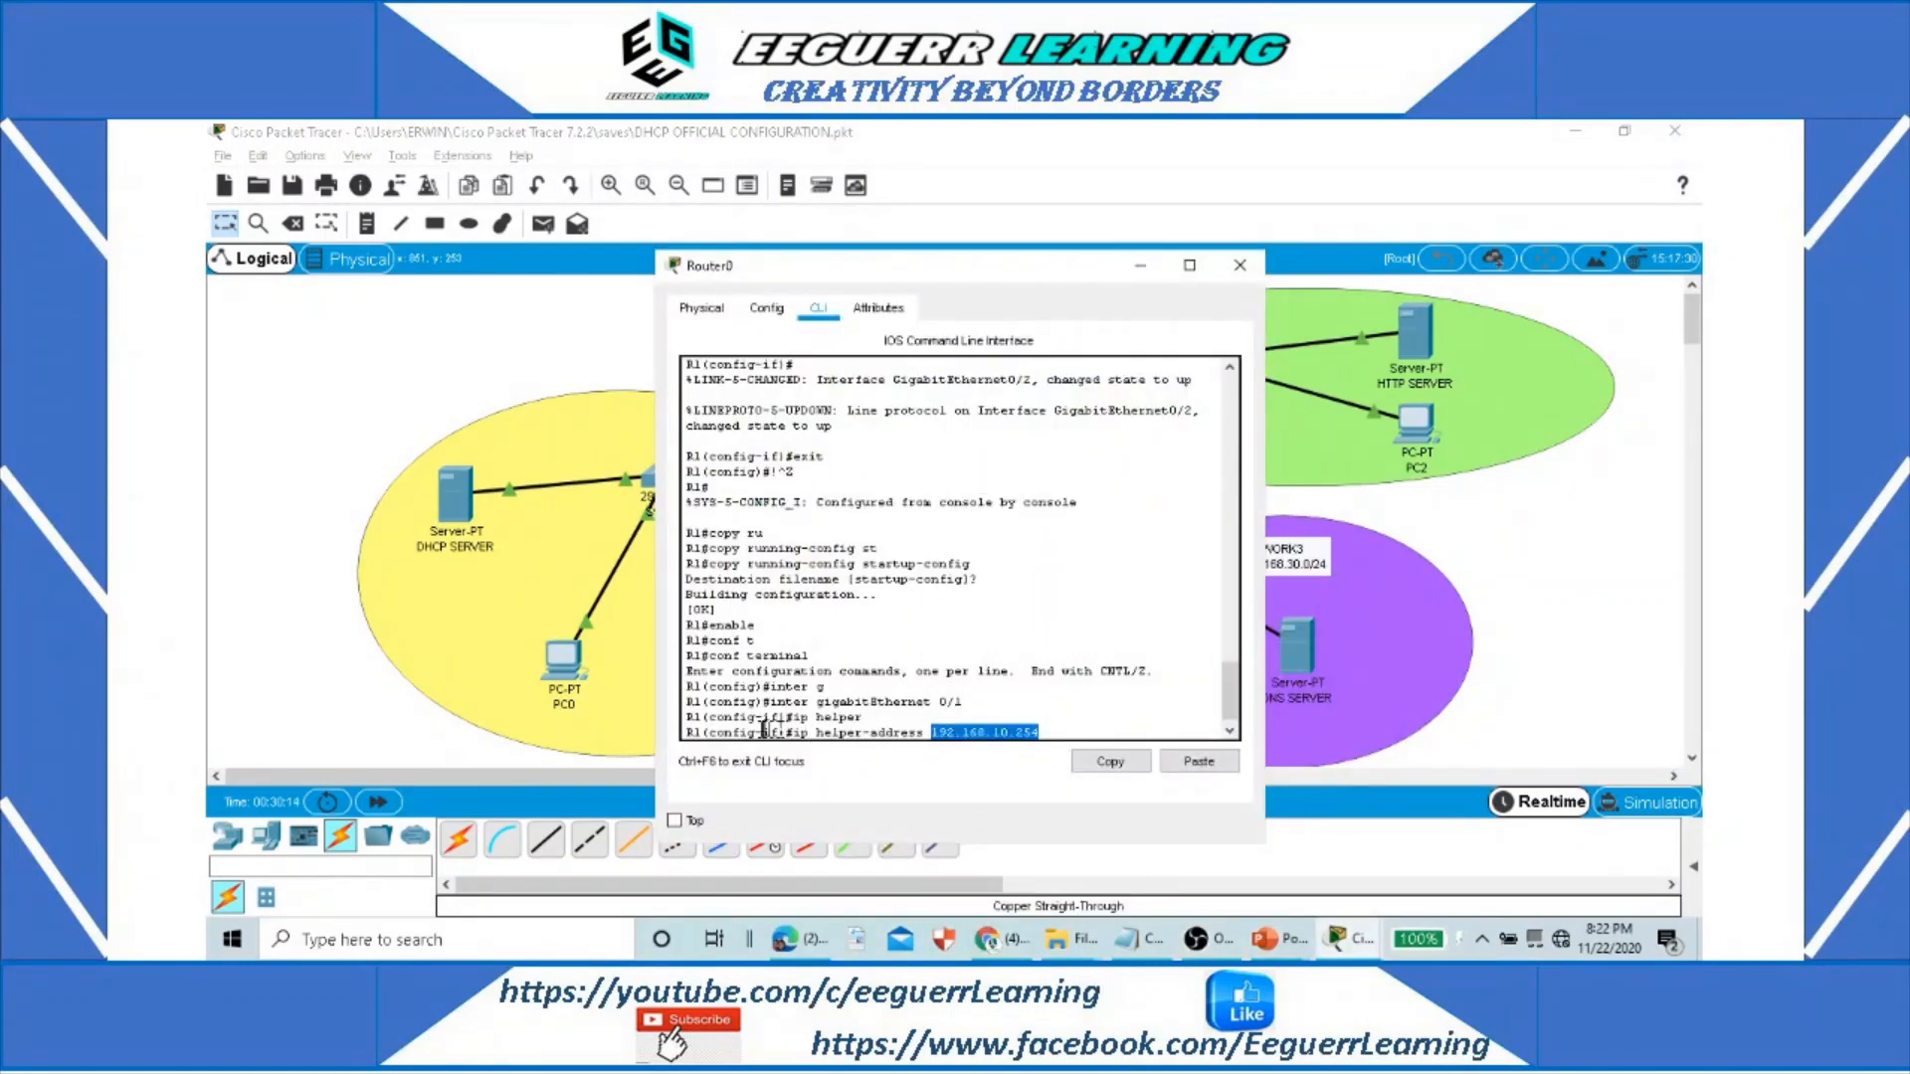
left_click_drag(793, 731, 924, 737)
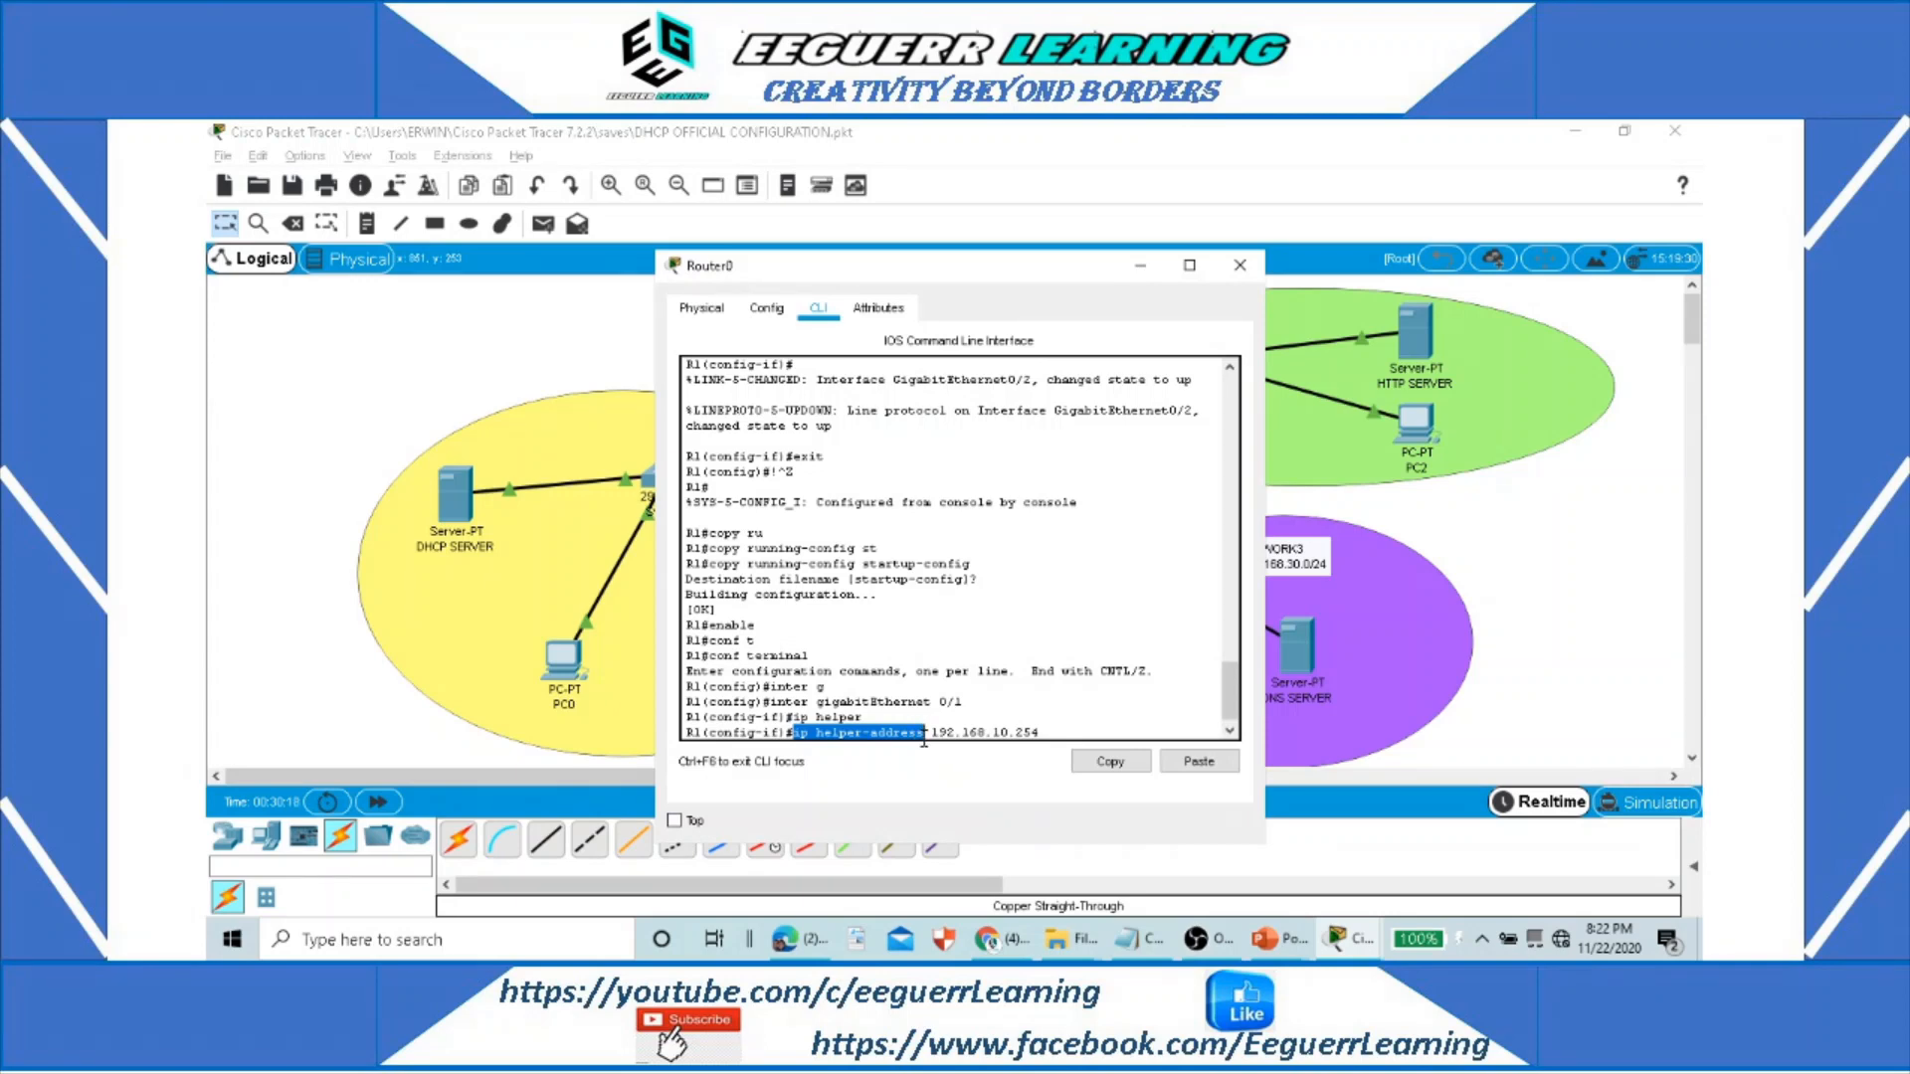
left_click_drag(1039, 733, 943, 733)
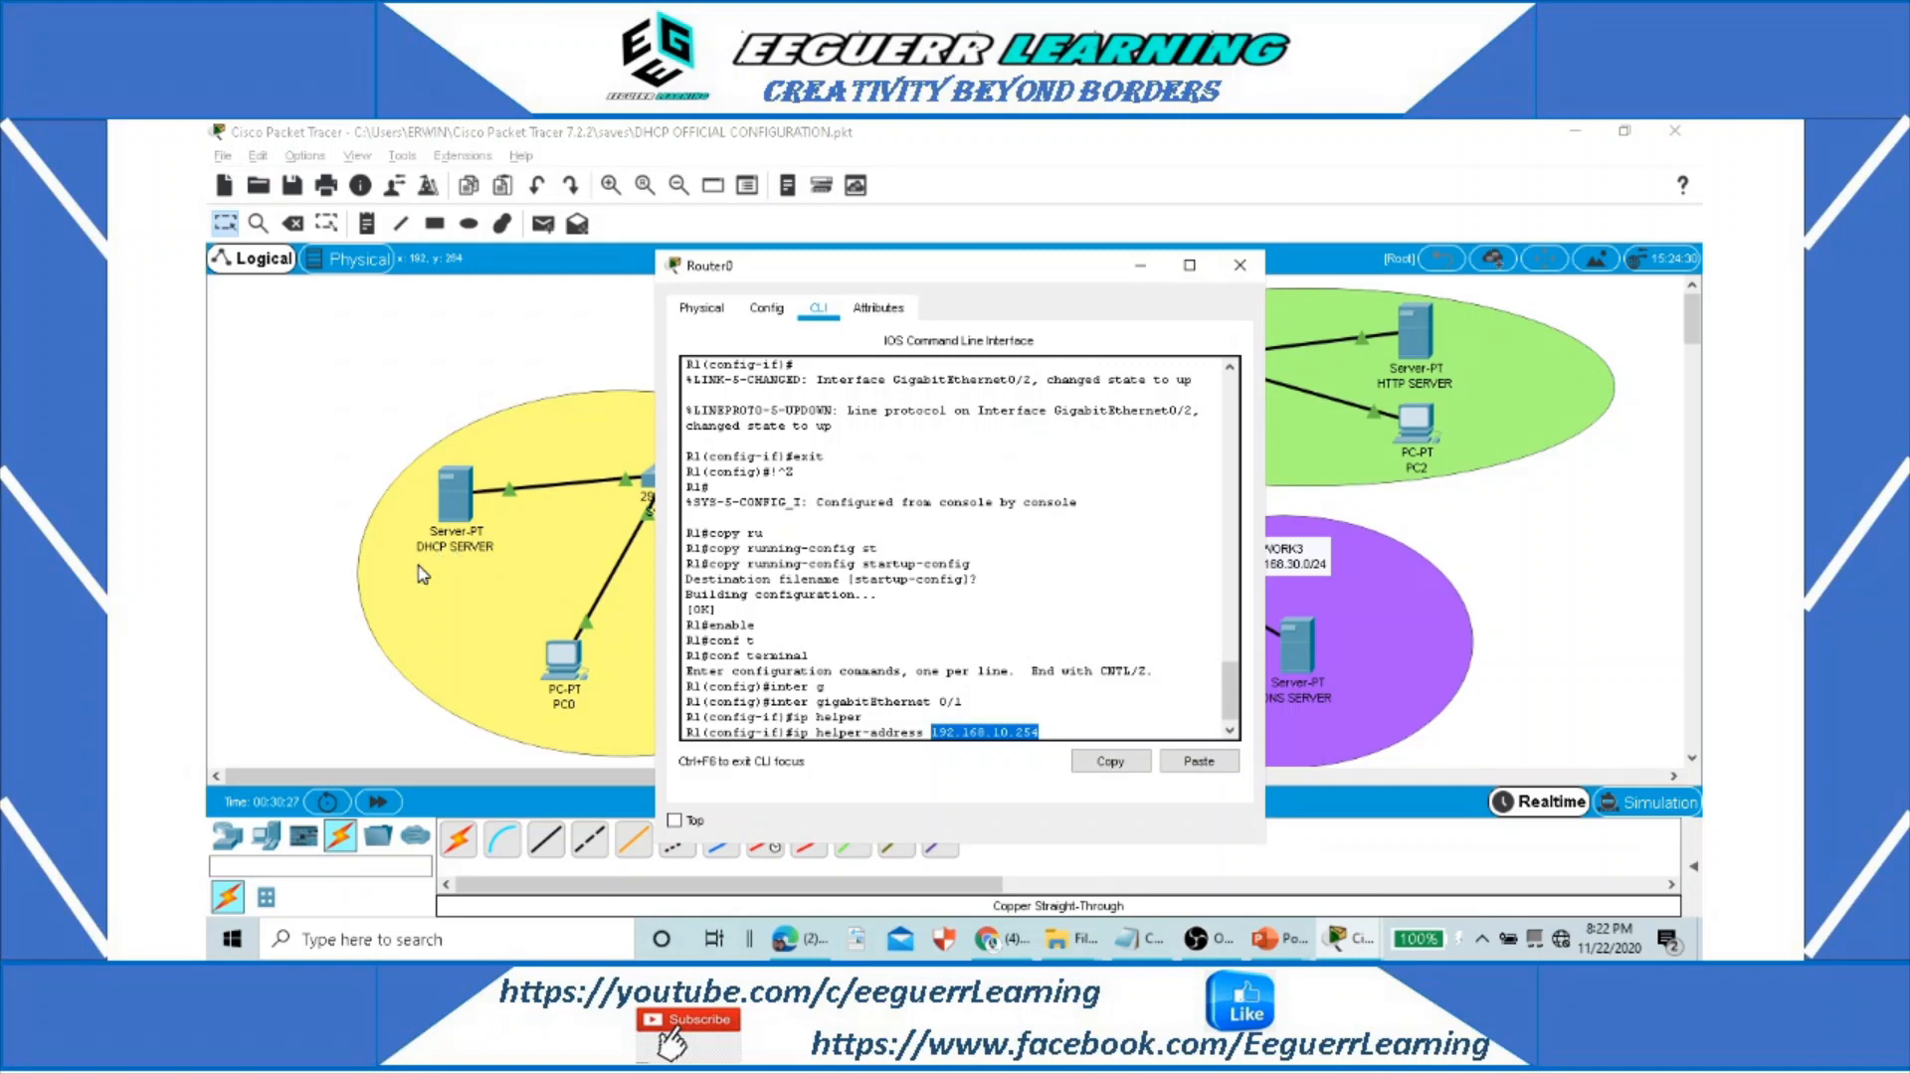
left_click(423, 574)
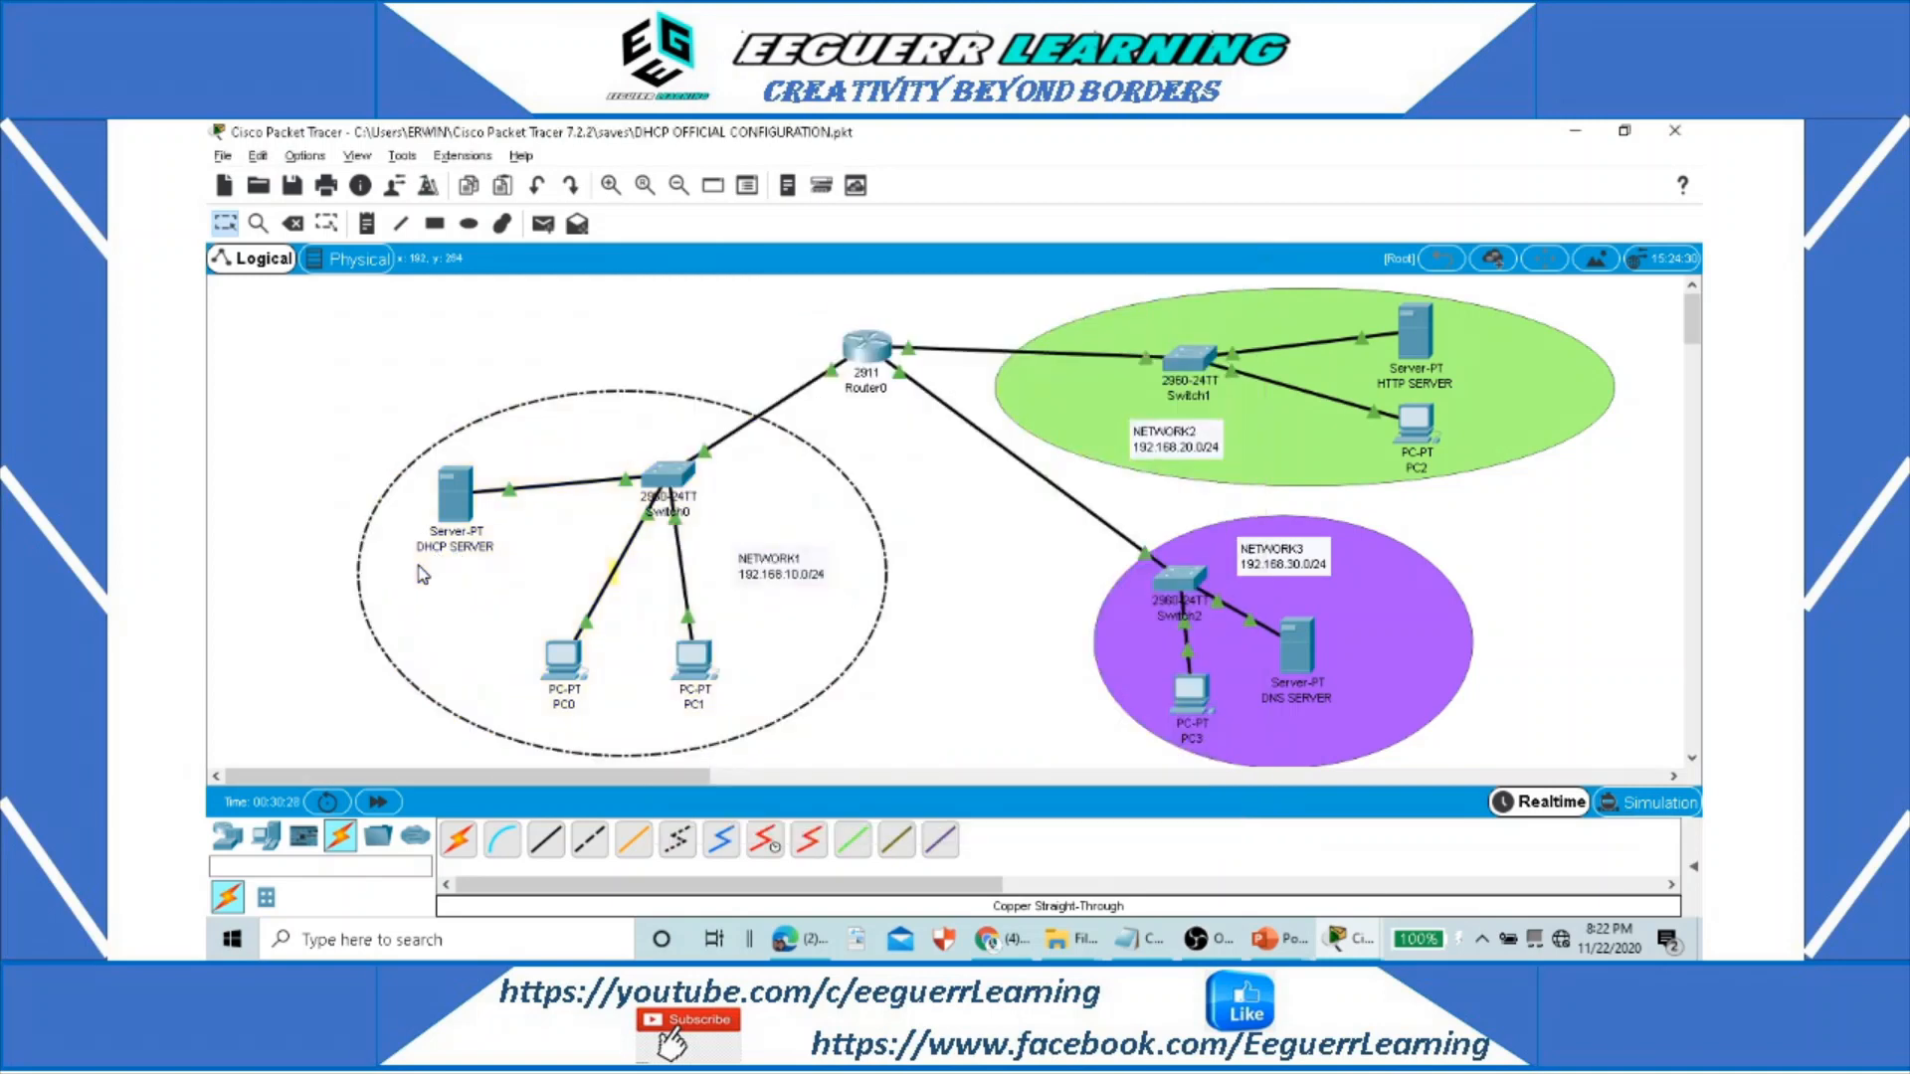
left_click(973, 533)
key("alt+Tab")
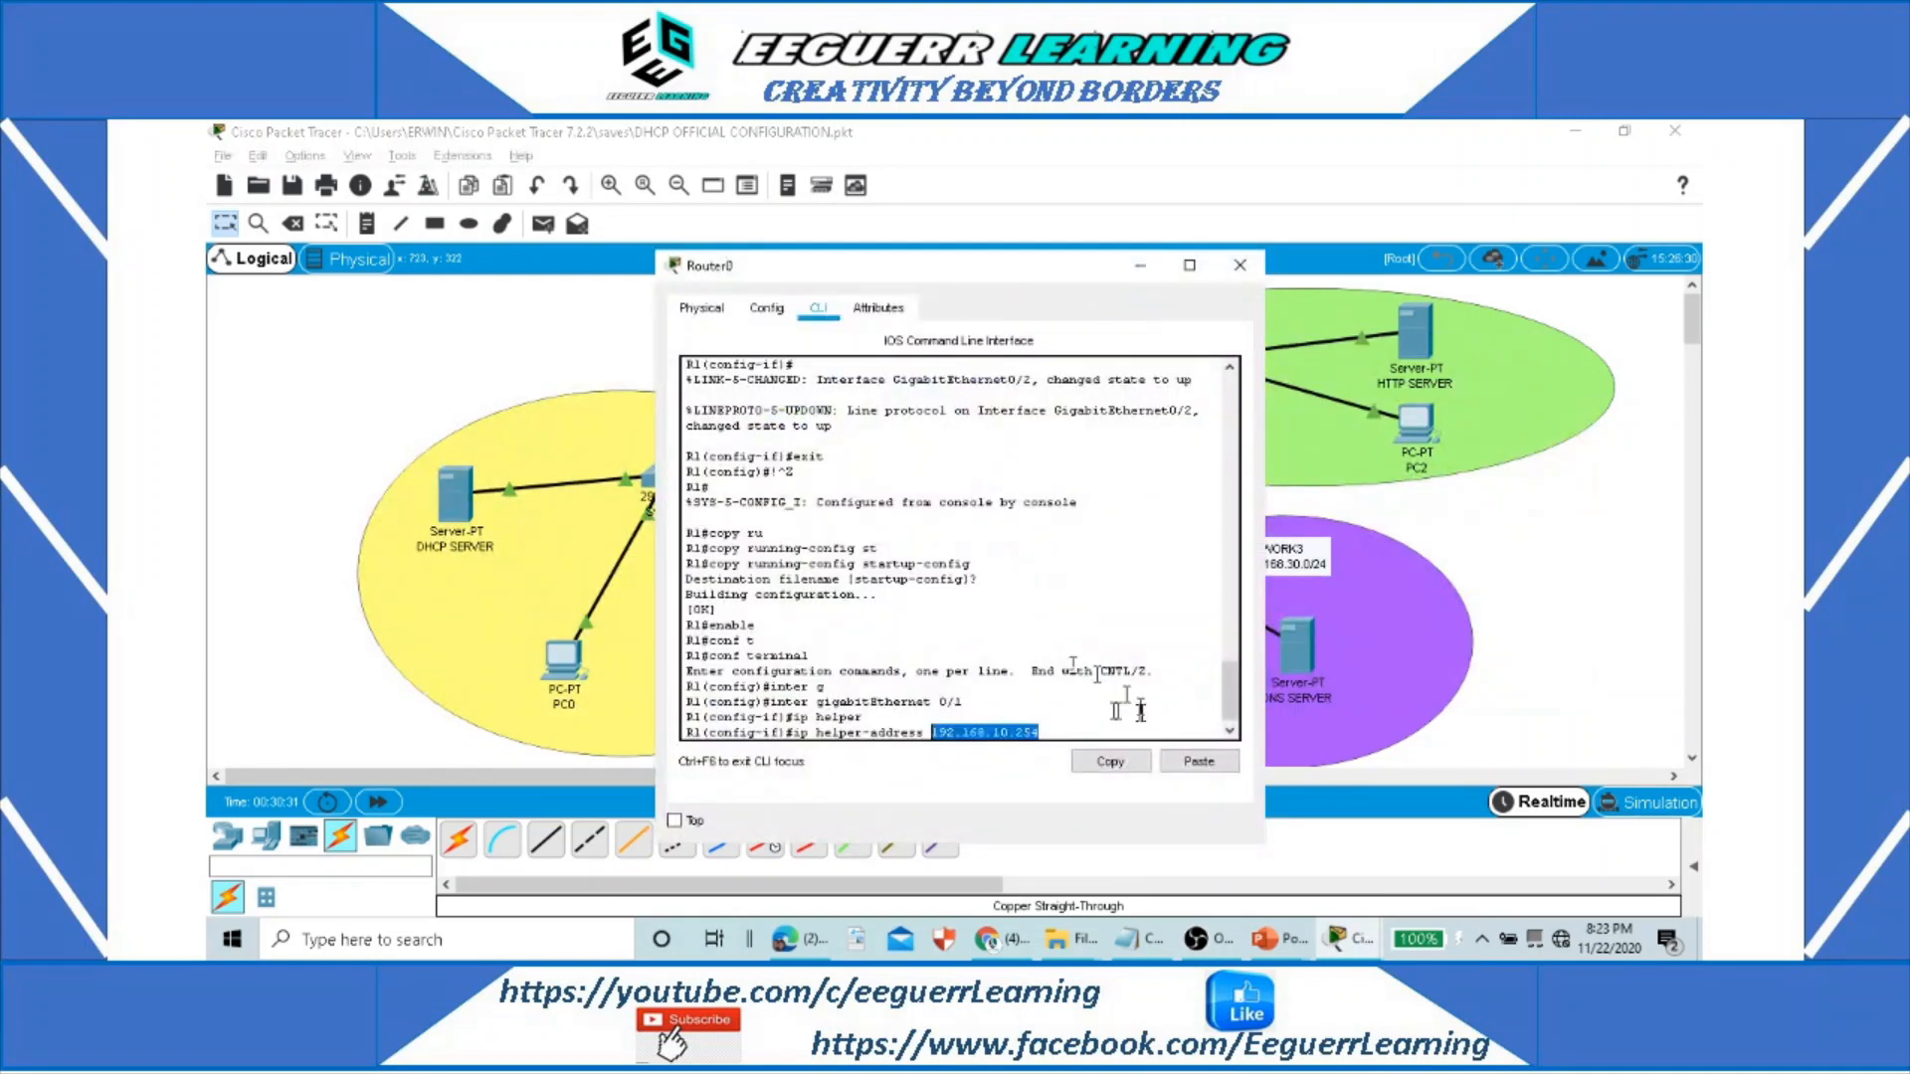
Step: Run the prepared helper-address command and leave configuration mode back to Router0's privileged prompt
left_click(1088, 725)
key("Return")
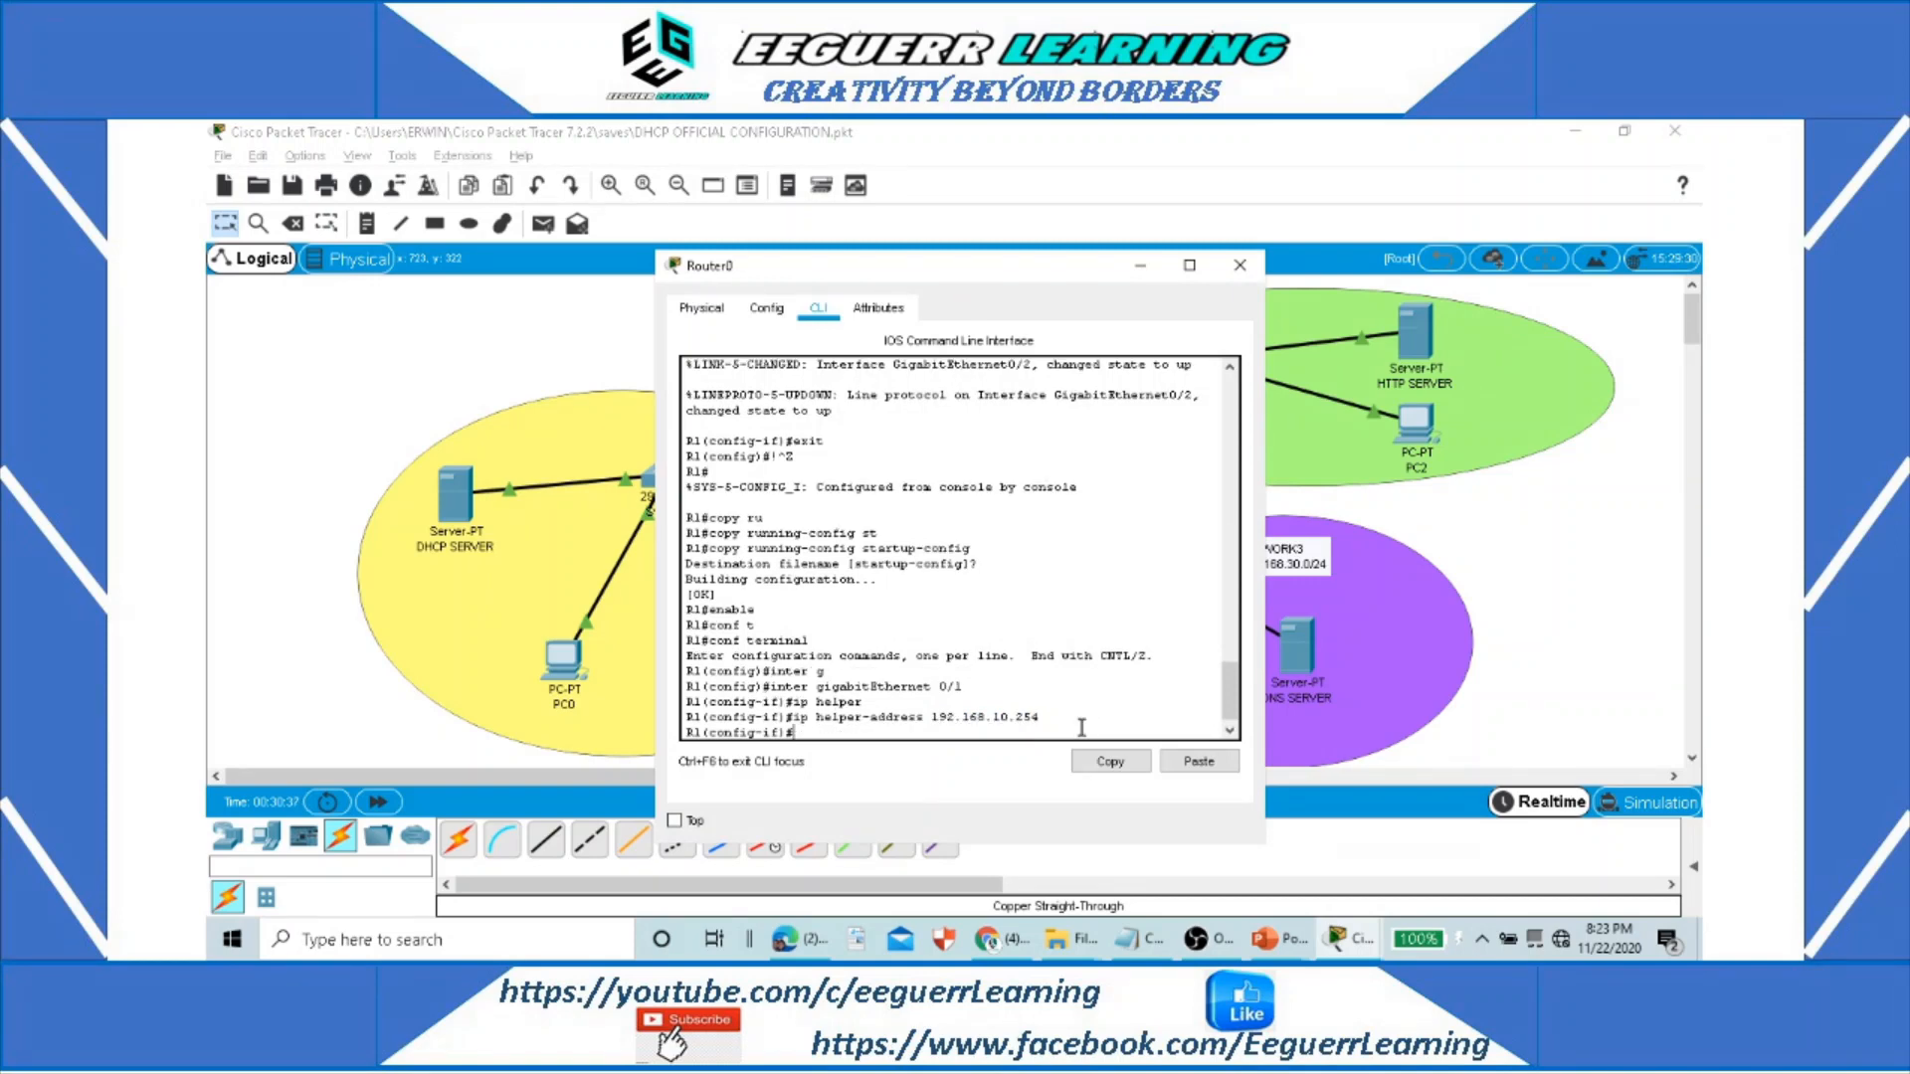
type("exit")
key("Return")
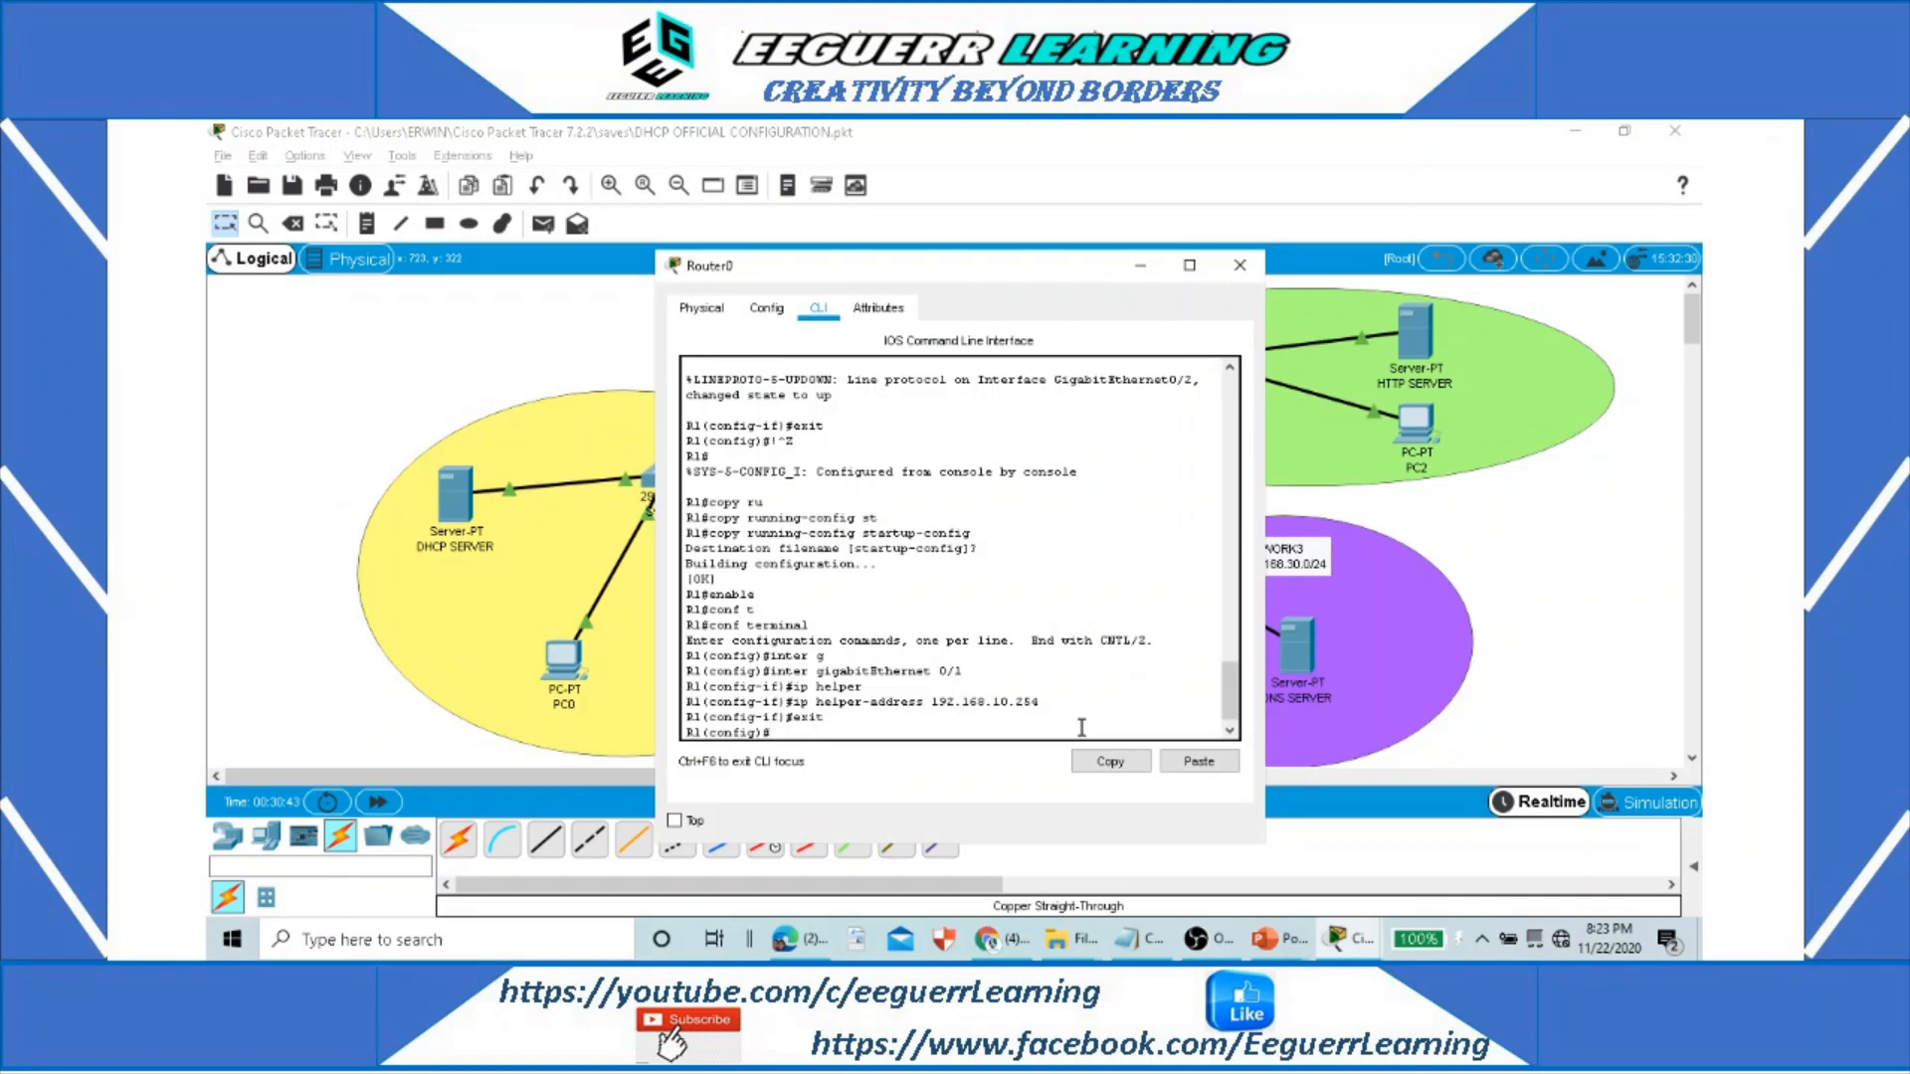
key("ctrl+z")
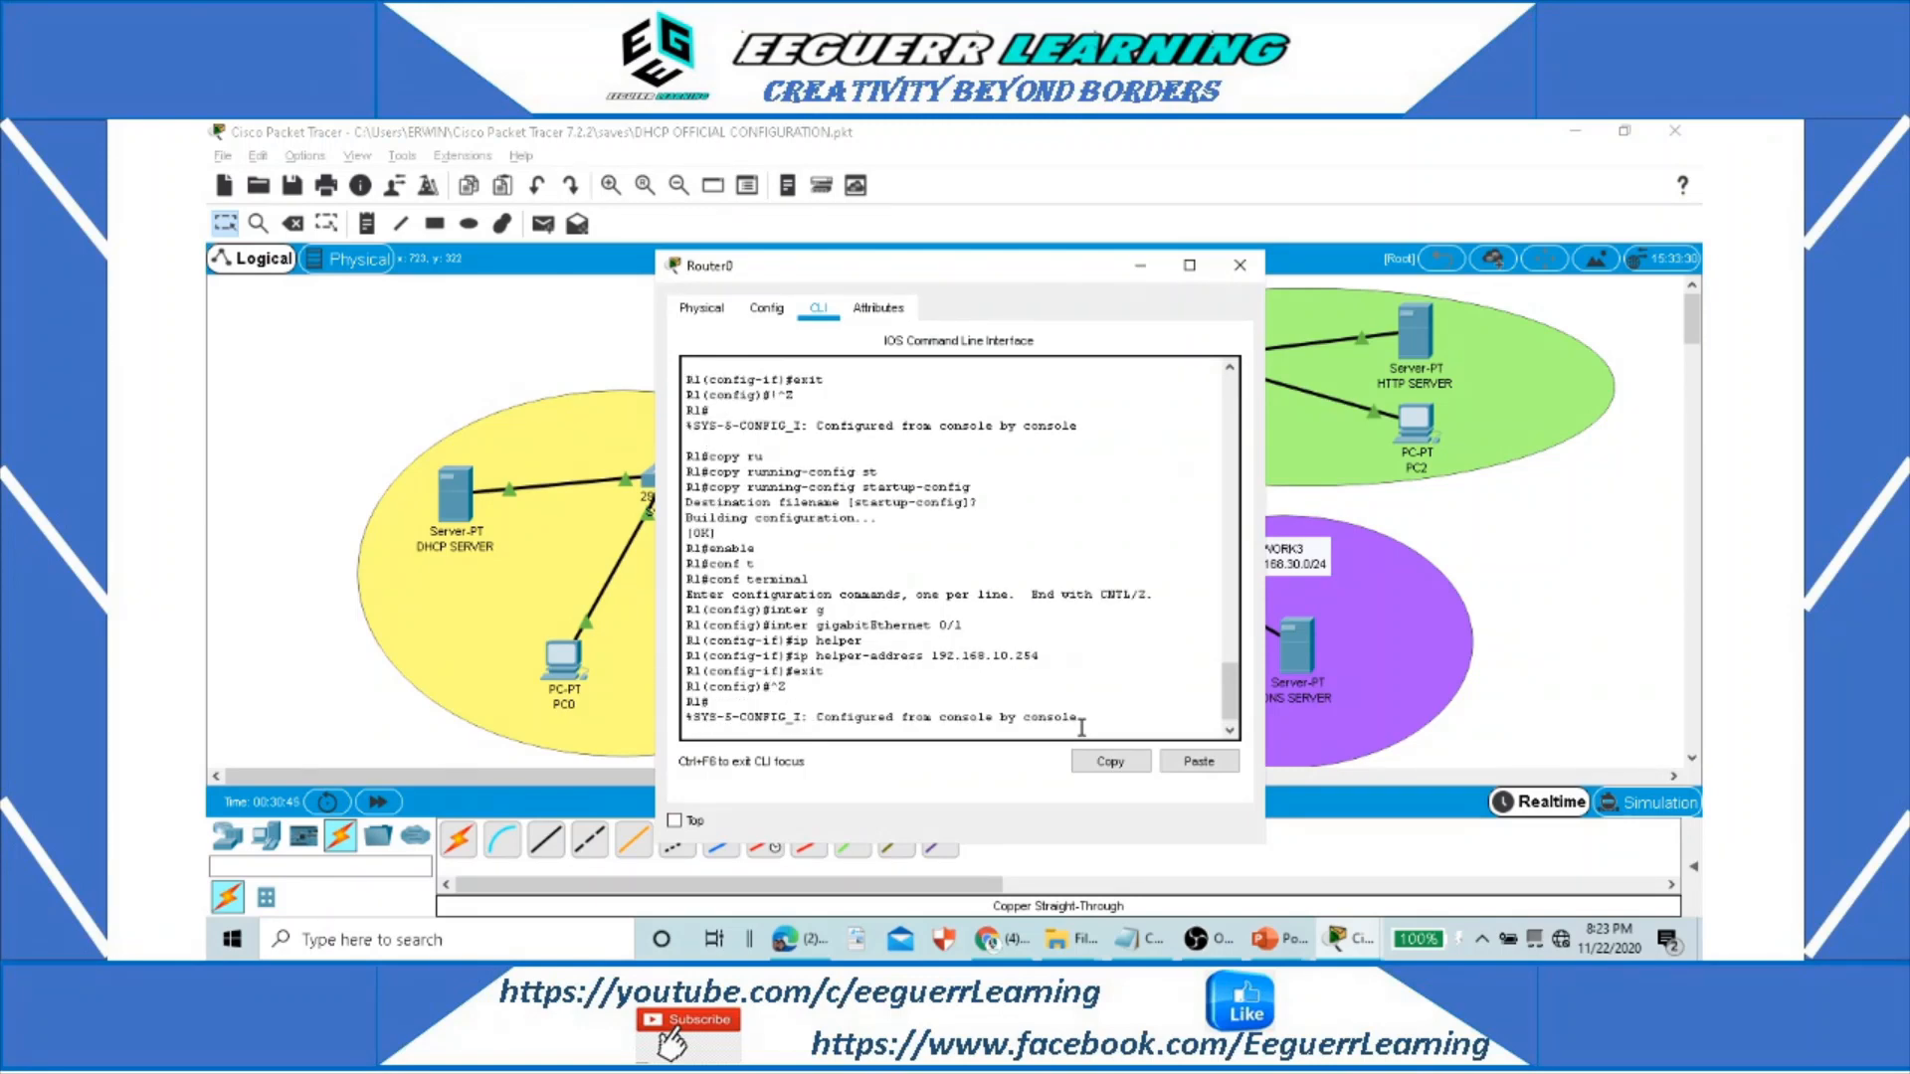
key("Return")
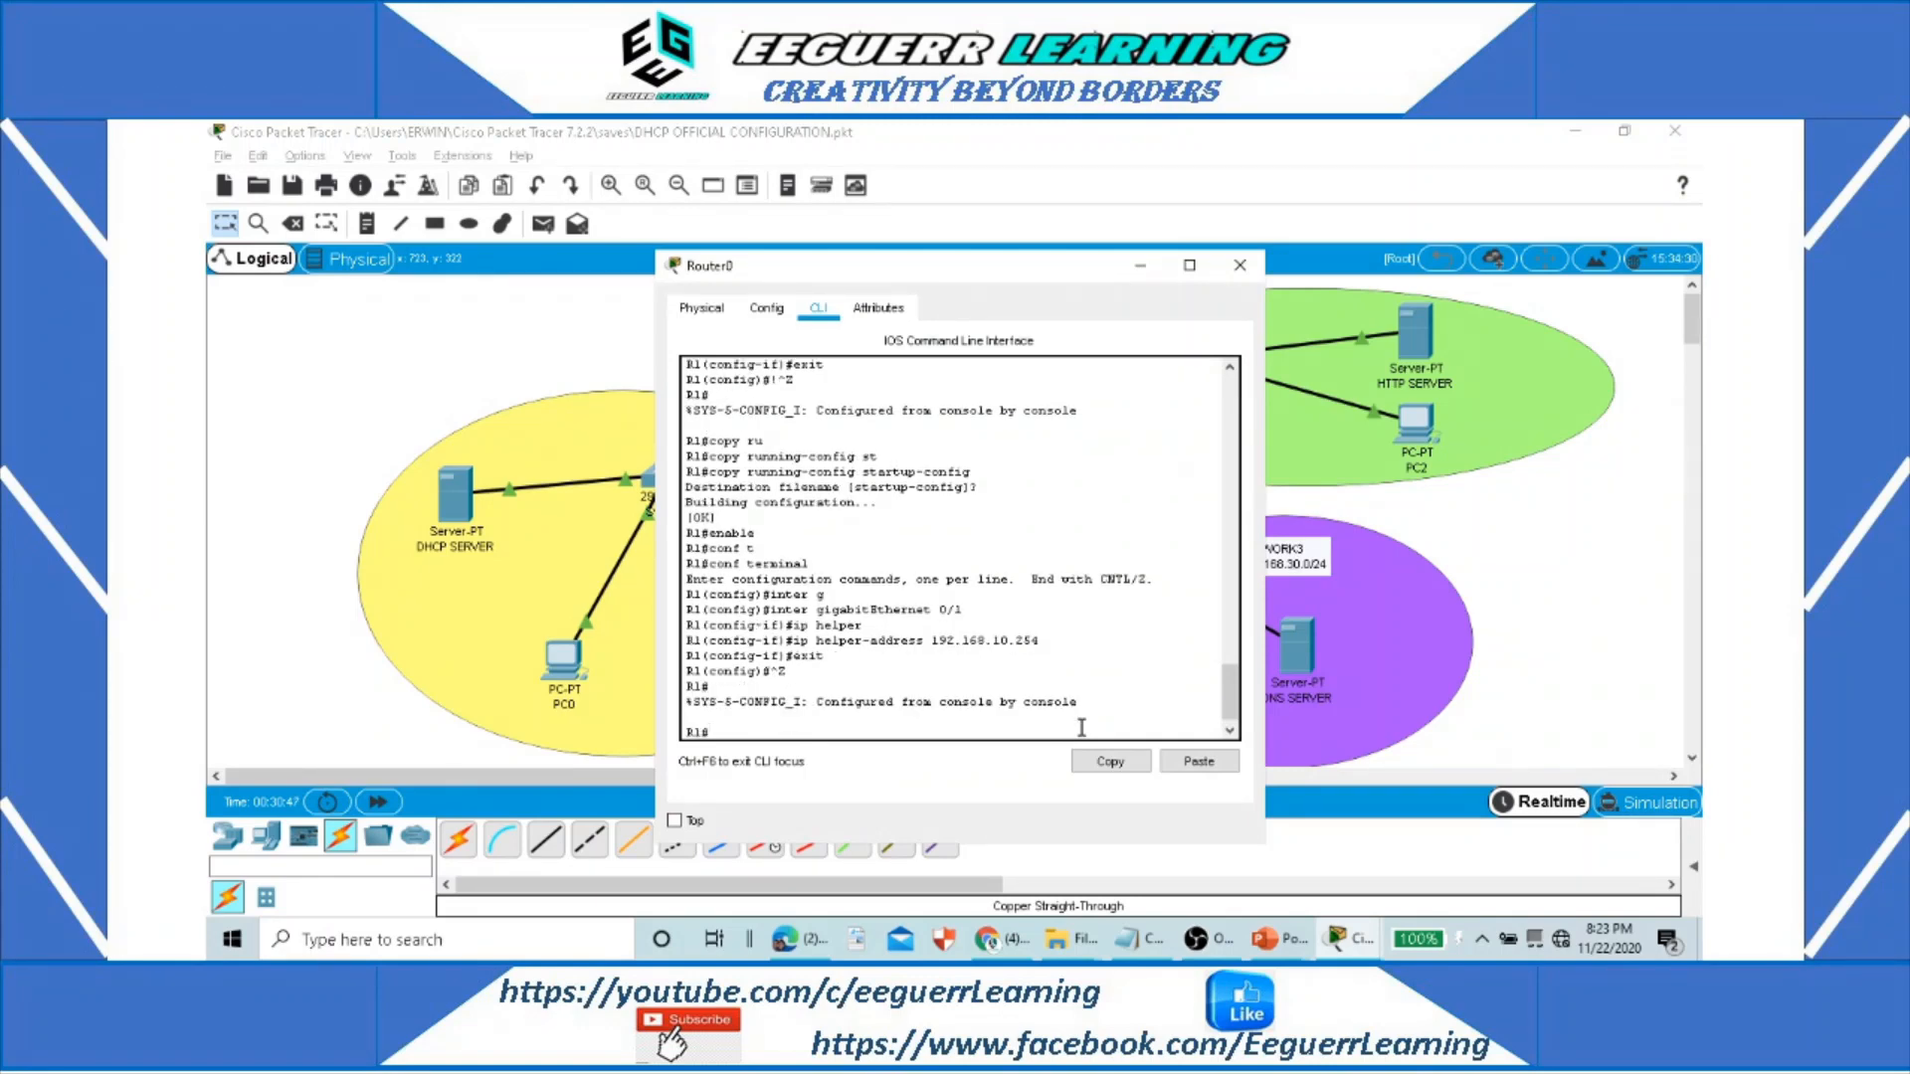
Step: Save Router0's settings with copy running-config startup-config, accepting the default destination filename
type("copy run")
key("Tab")
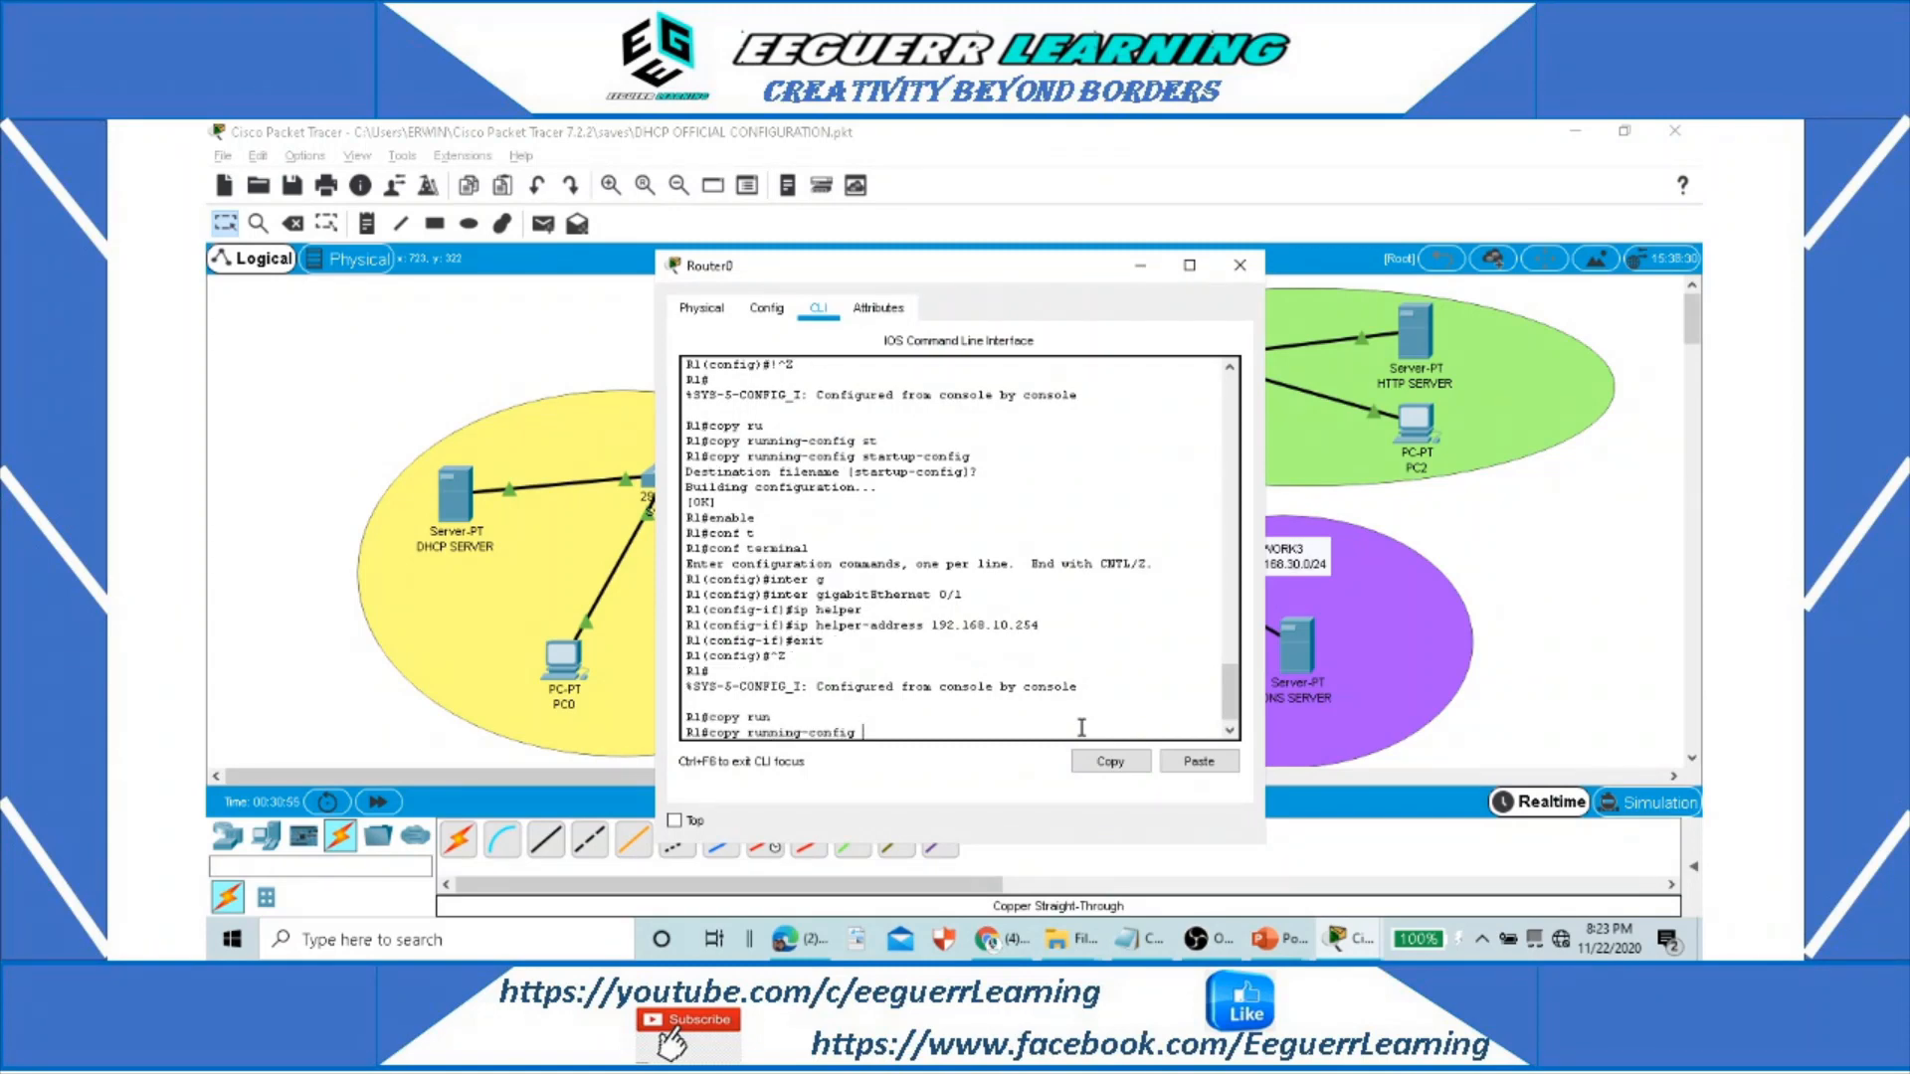
type("star")
key("Tab")
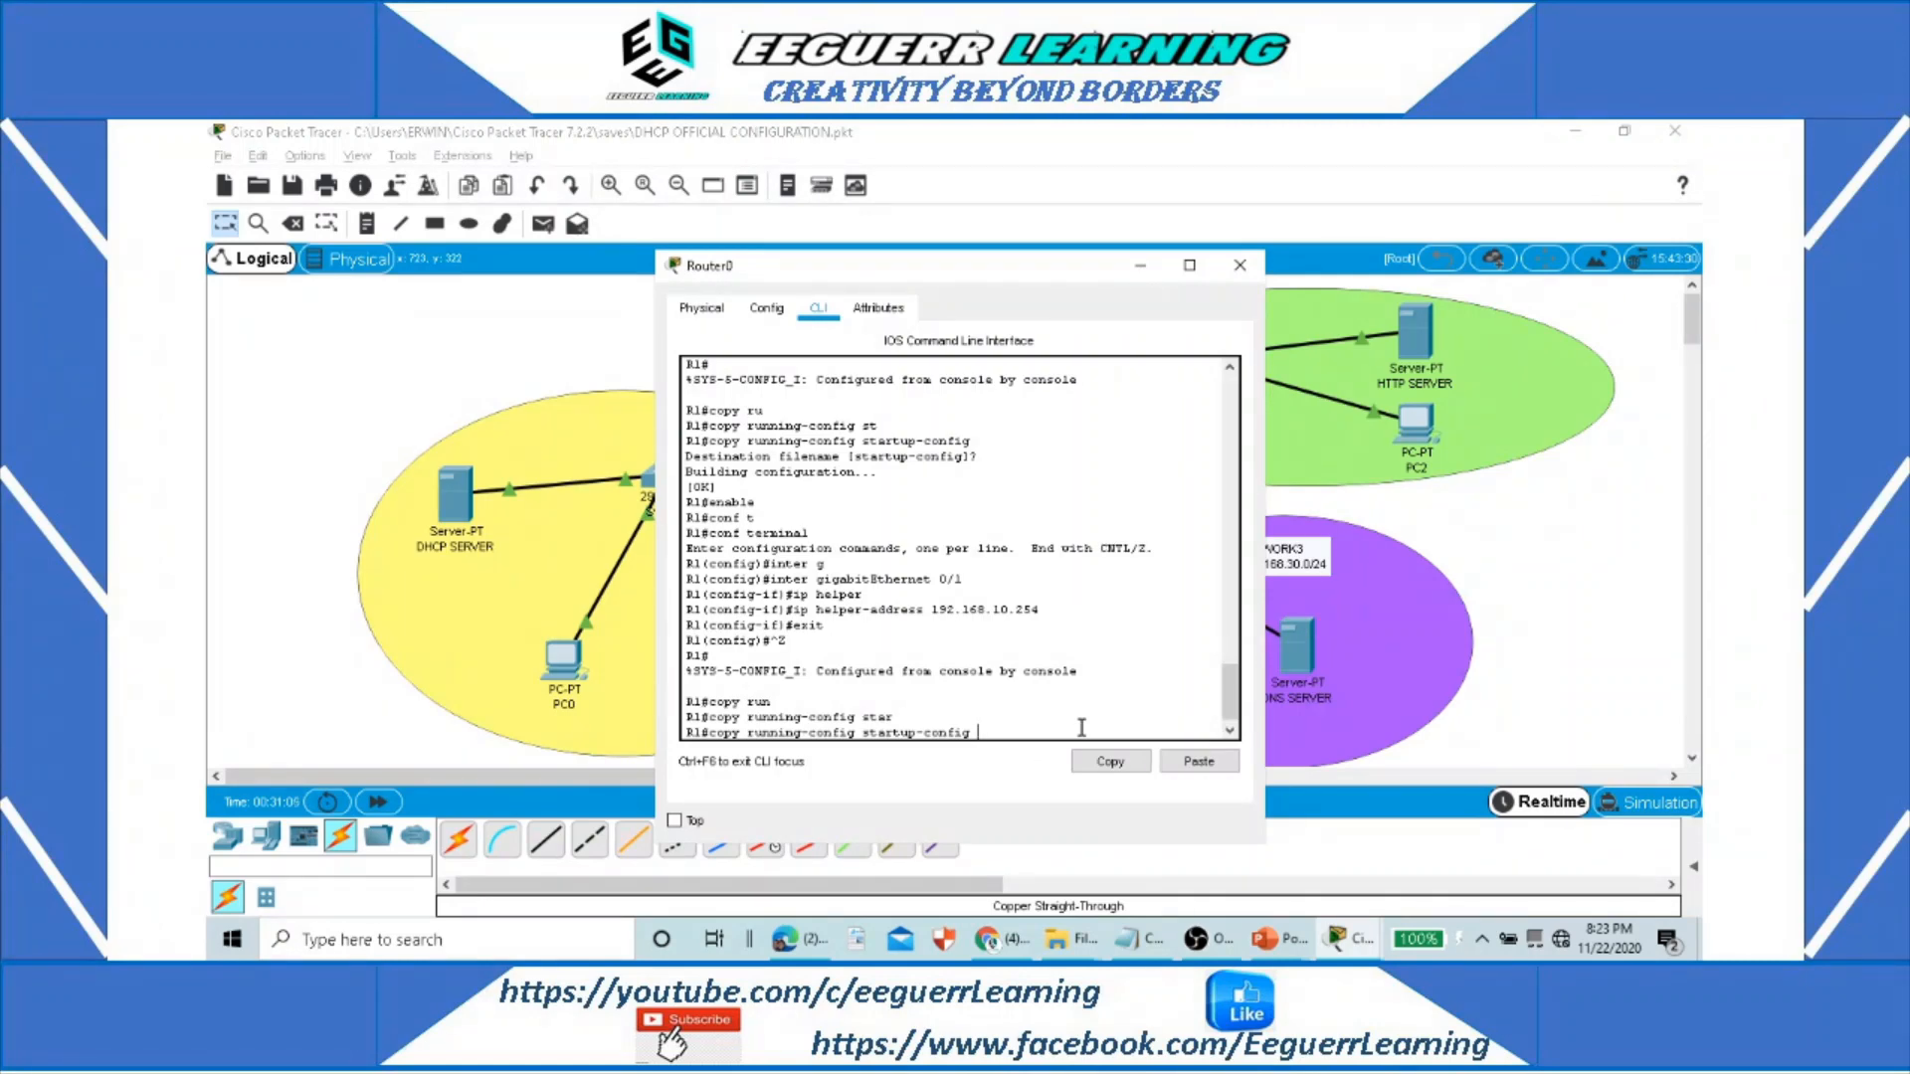
key("Return")
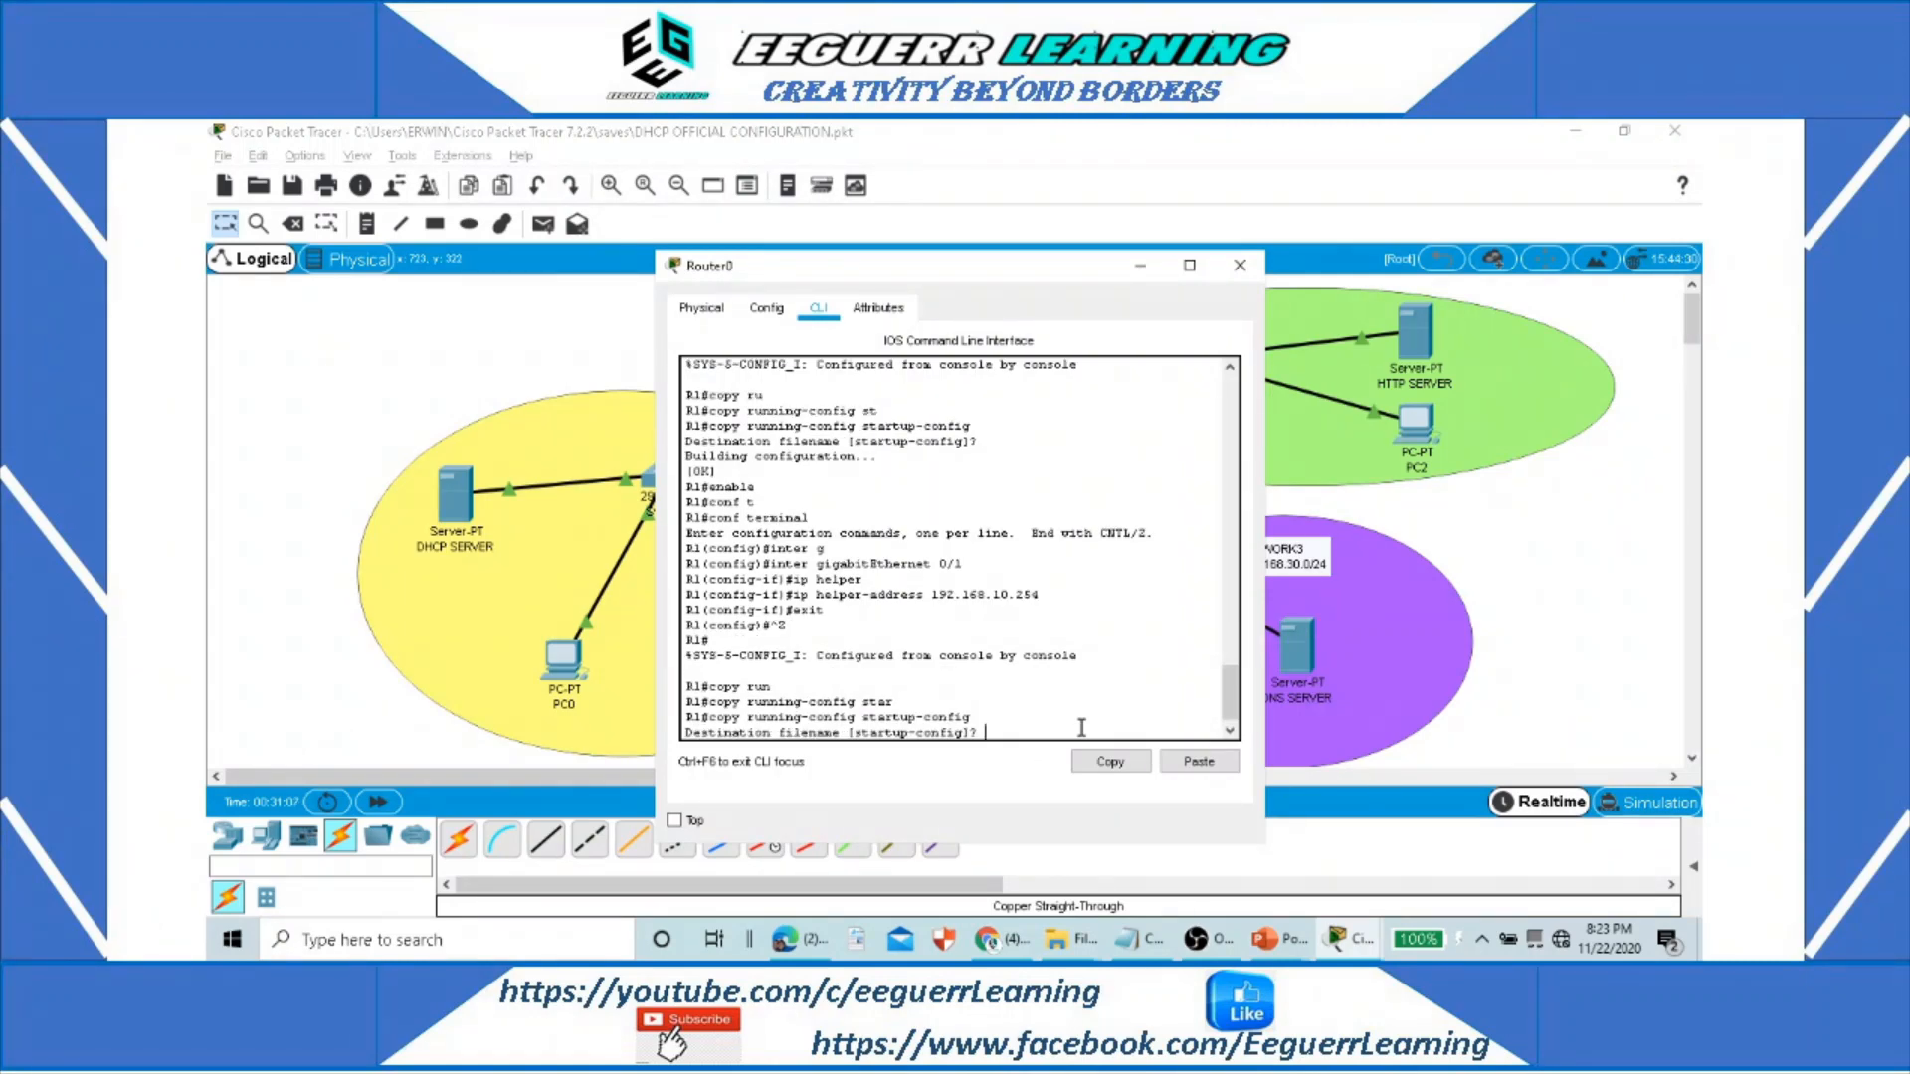
key("Return")
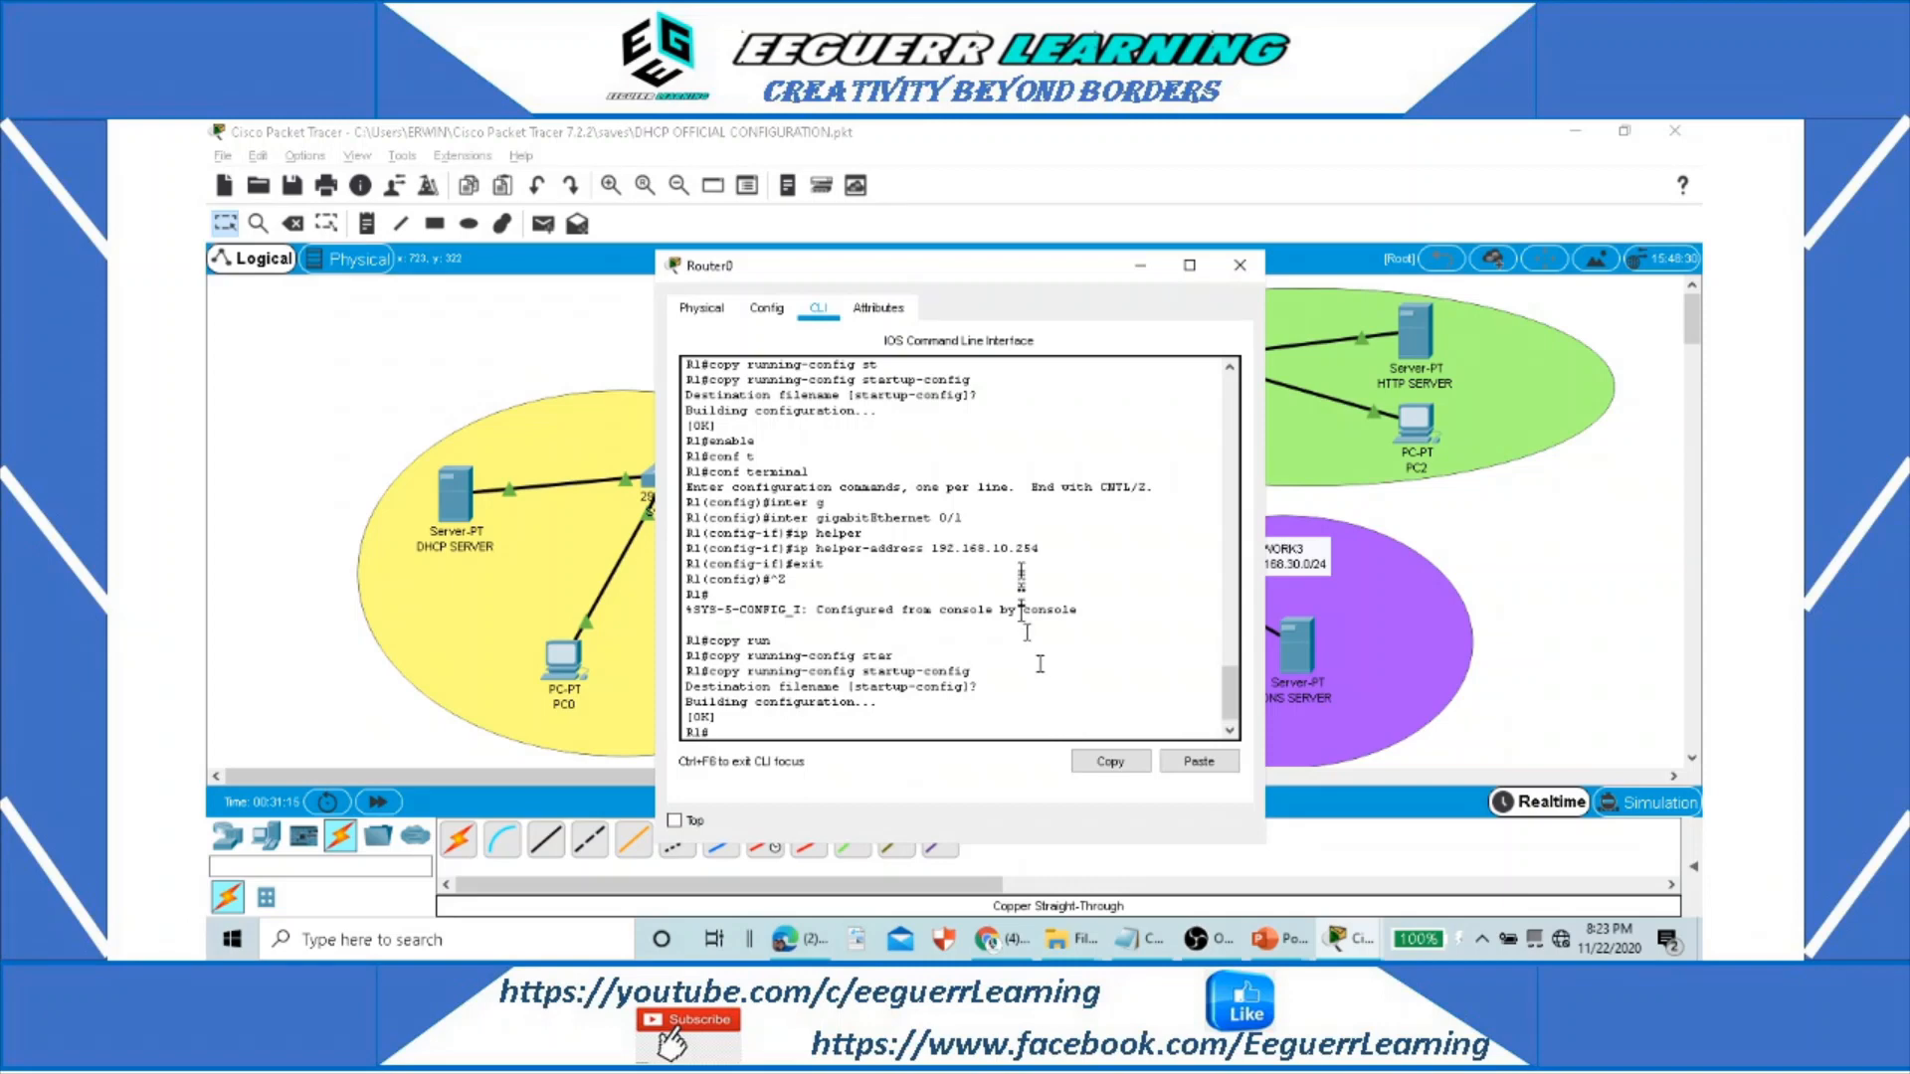
Step: Review the interface number 0/1 in the entered commands and move Router0's window aside to uncover the links to NETWORK2 and NETWORK3
left_click_drag(980, 518, 939, 519)
left_click_drag(1036, 267, 876, 287)
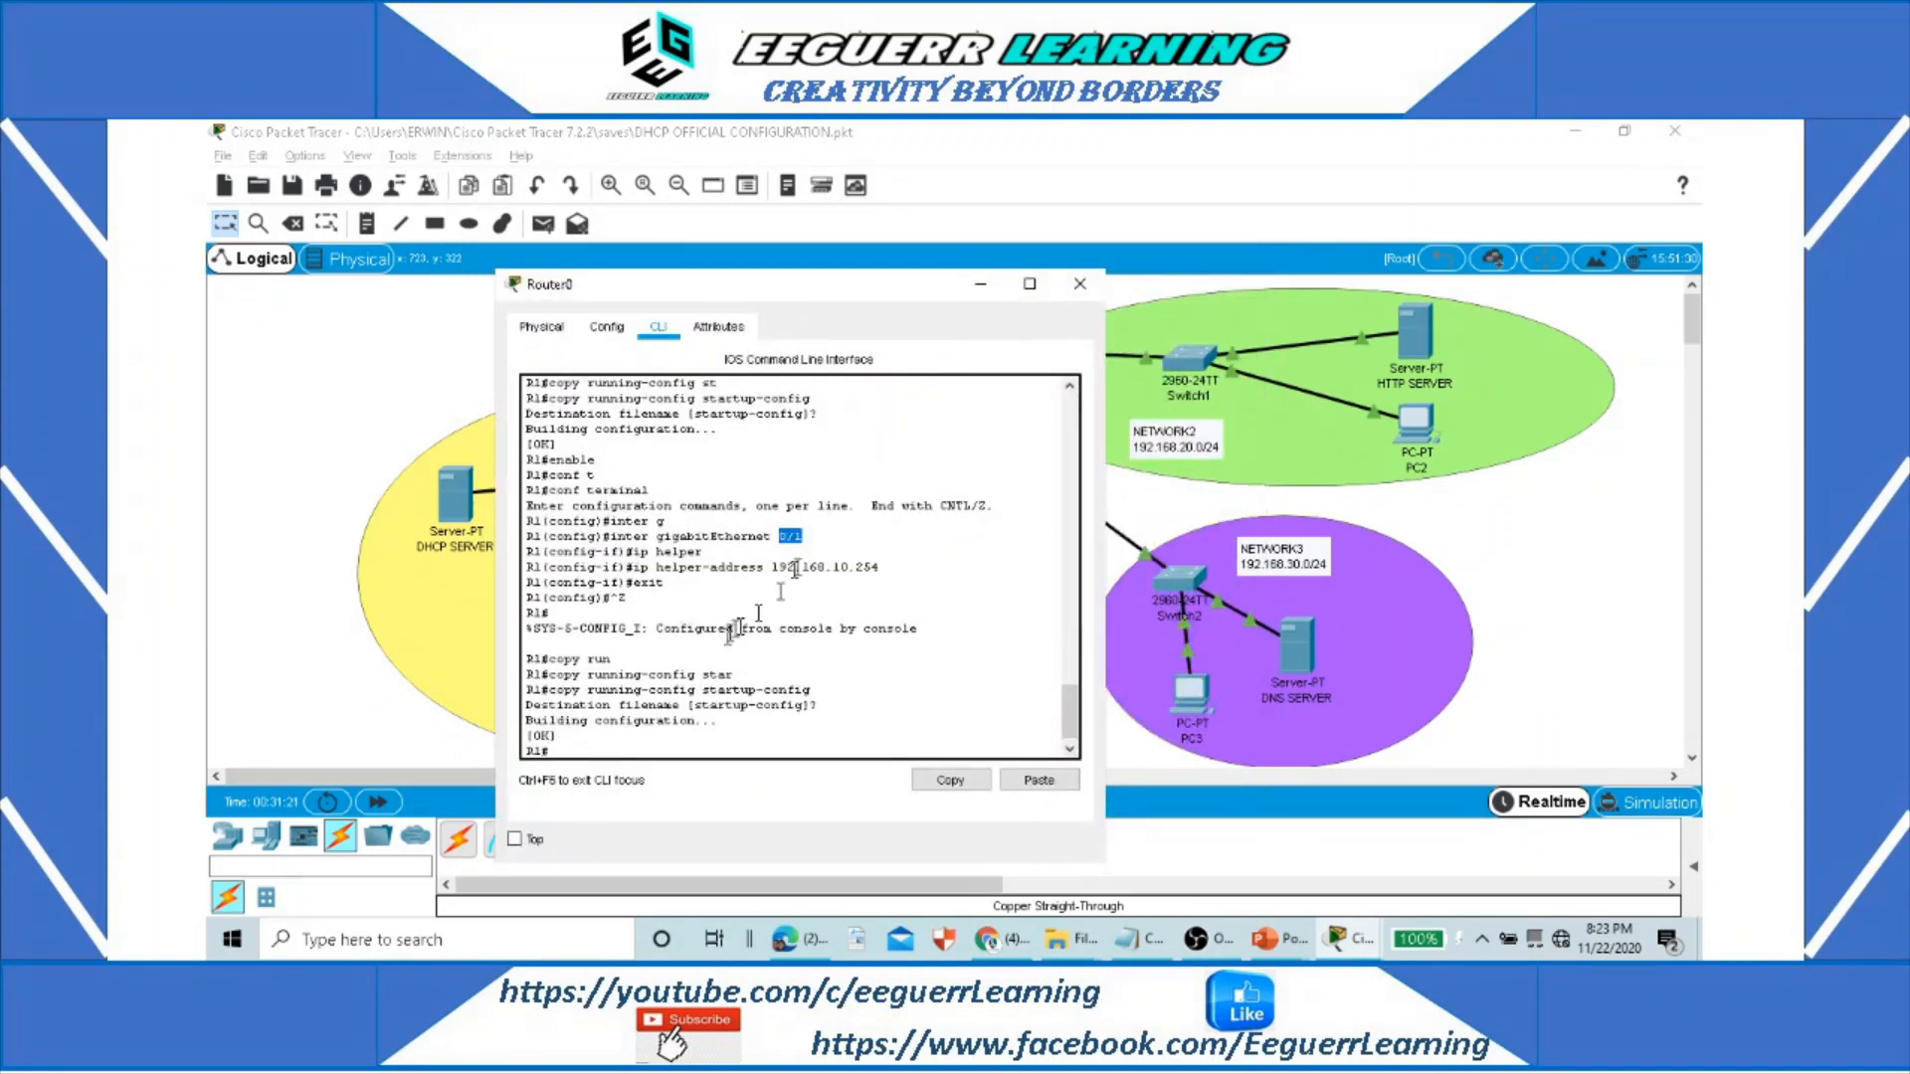
left_click_drag(806, 538, 780, 538)
left_click(641, 746)
left_click_drag(859, 290, 595, 241)
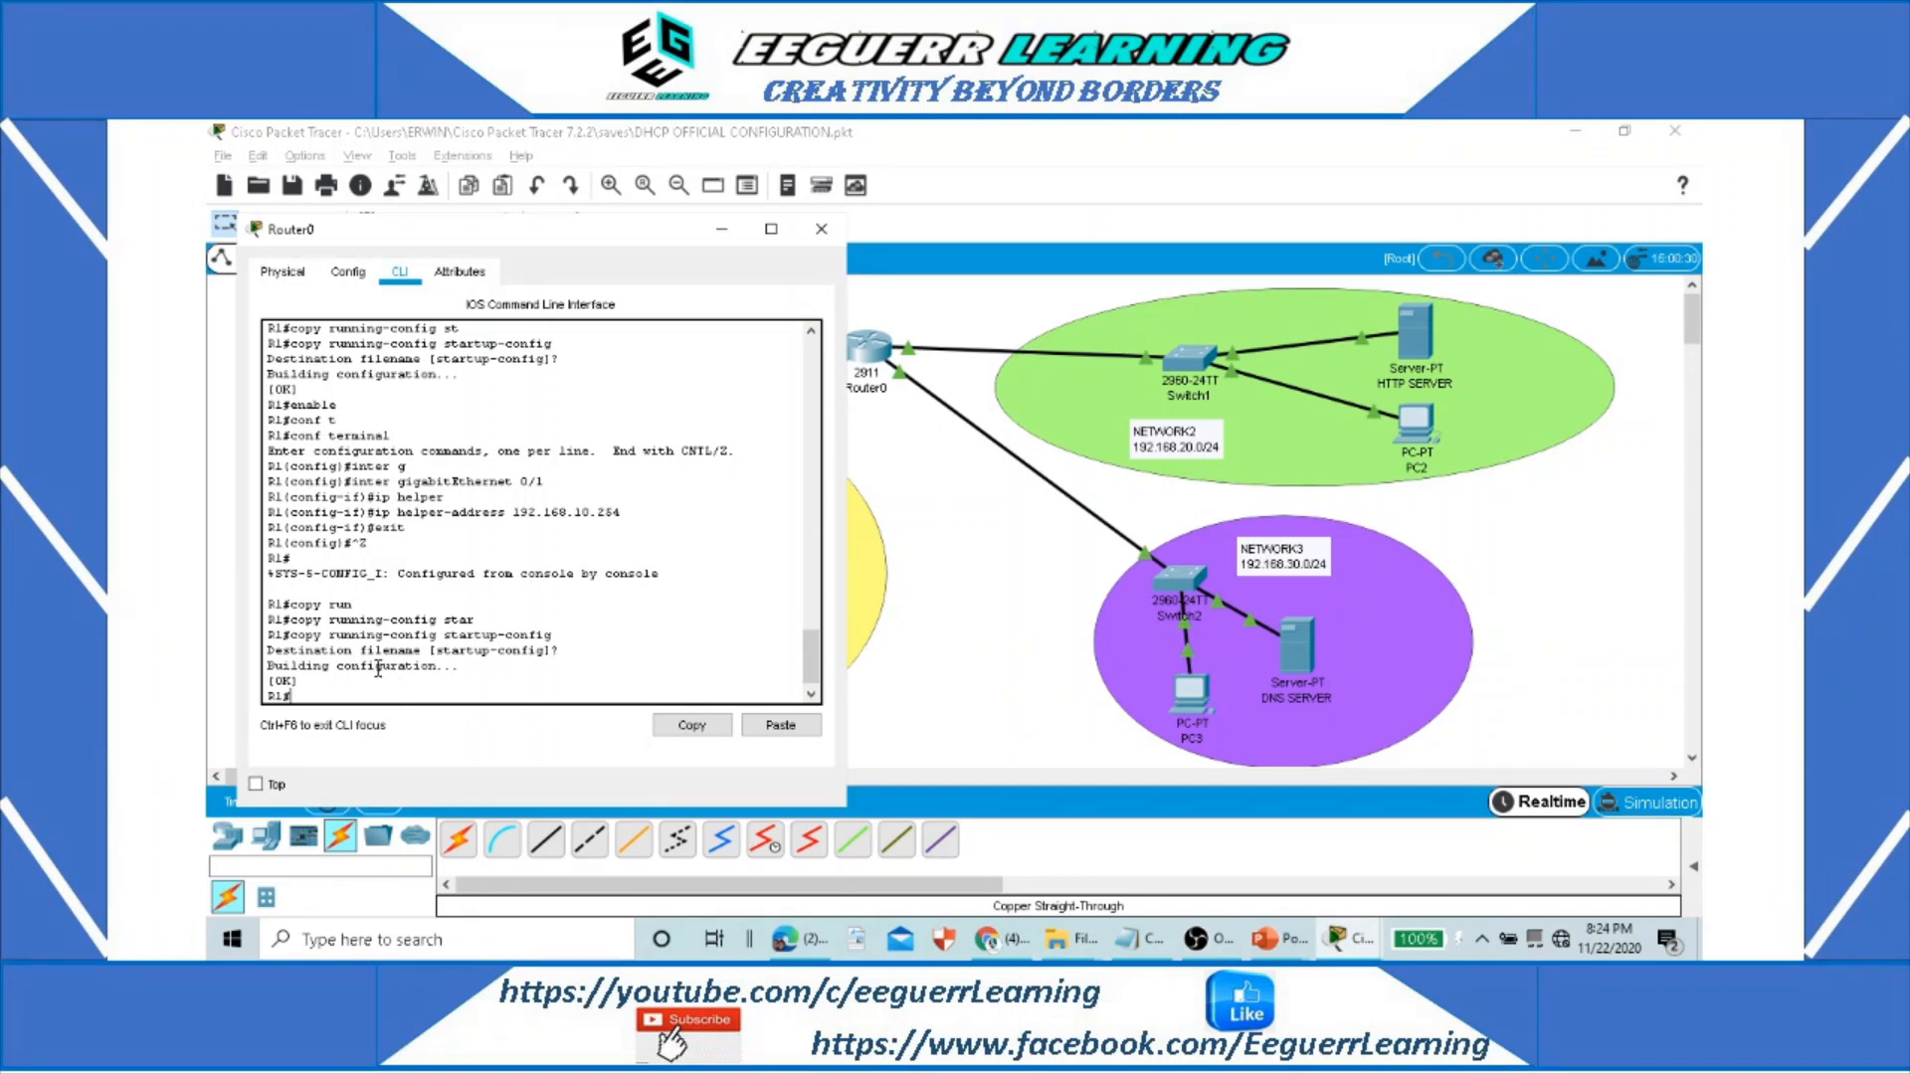
Step: Go back into Router0's global configuration mode with enable and conf terminal
type("enable")
key("Return")
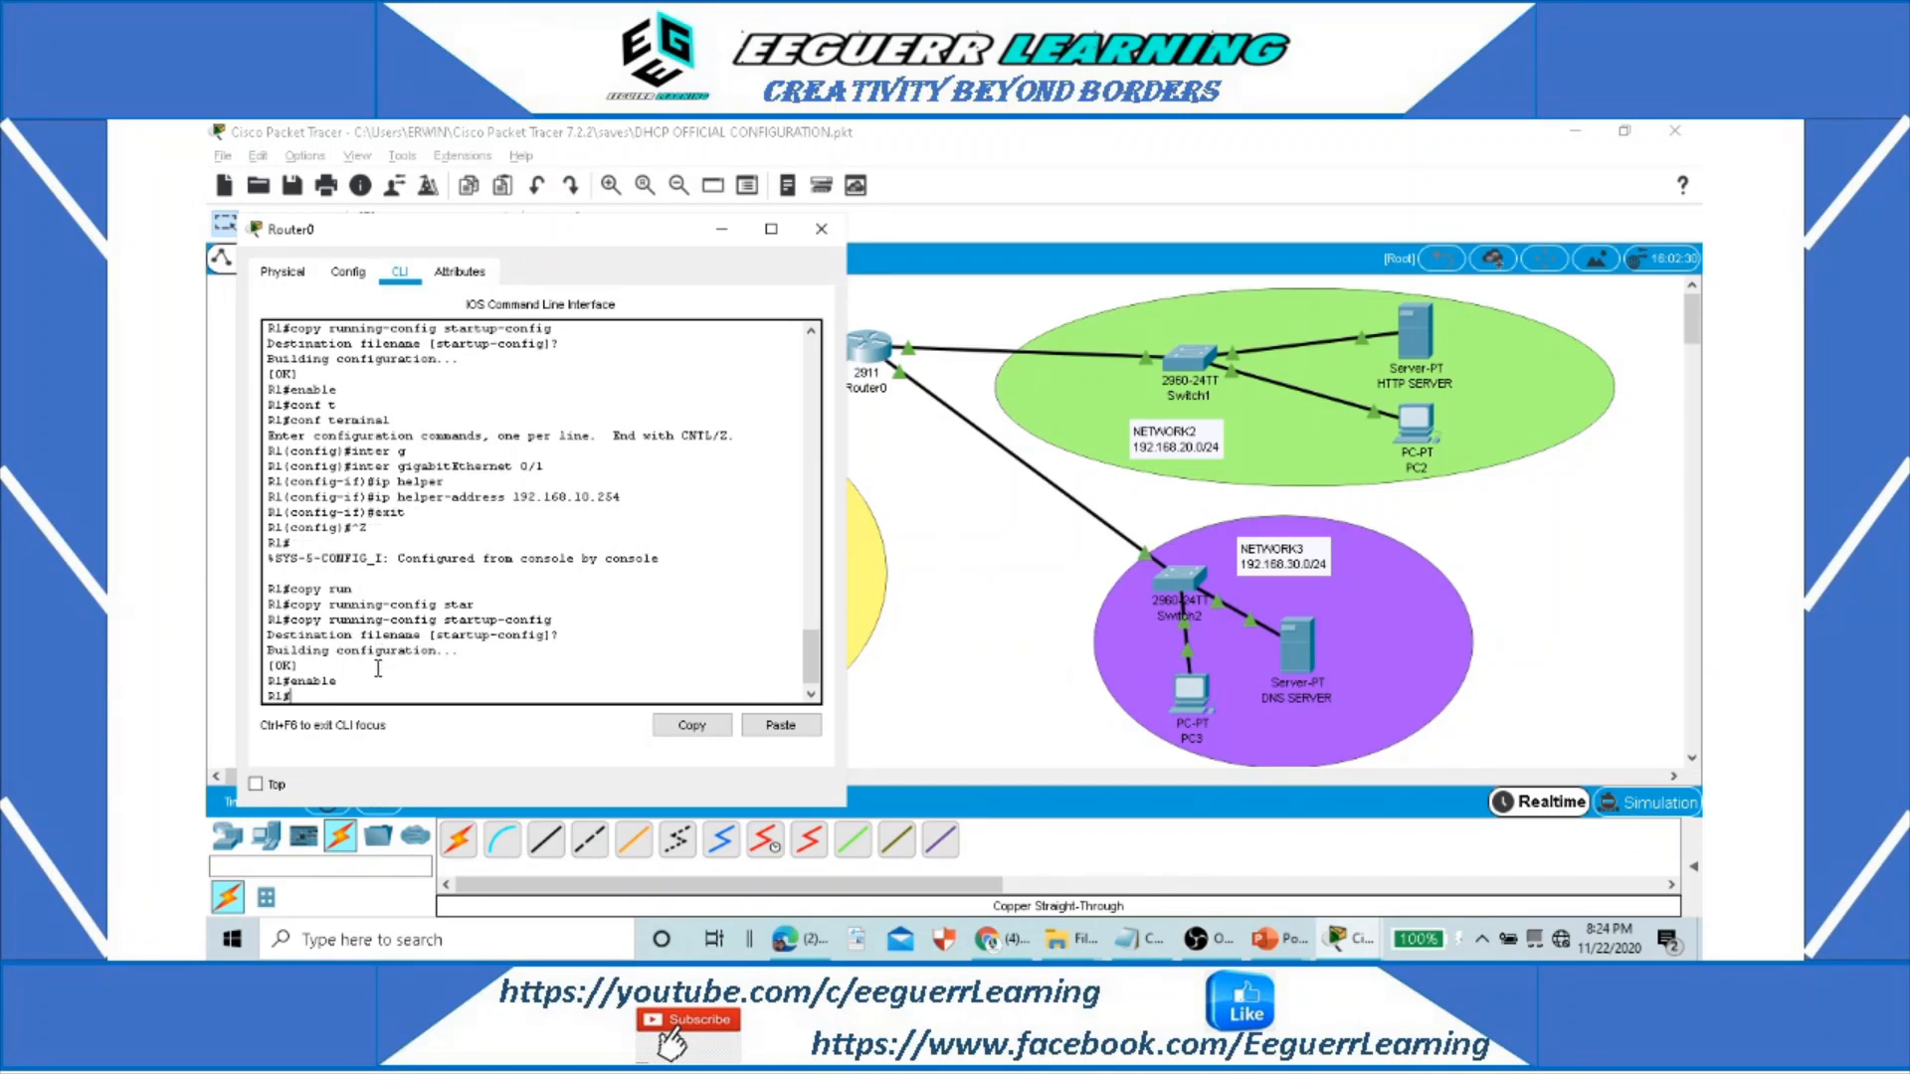
type("conf t")
key("Tab")
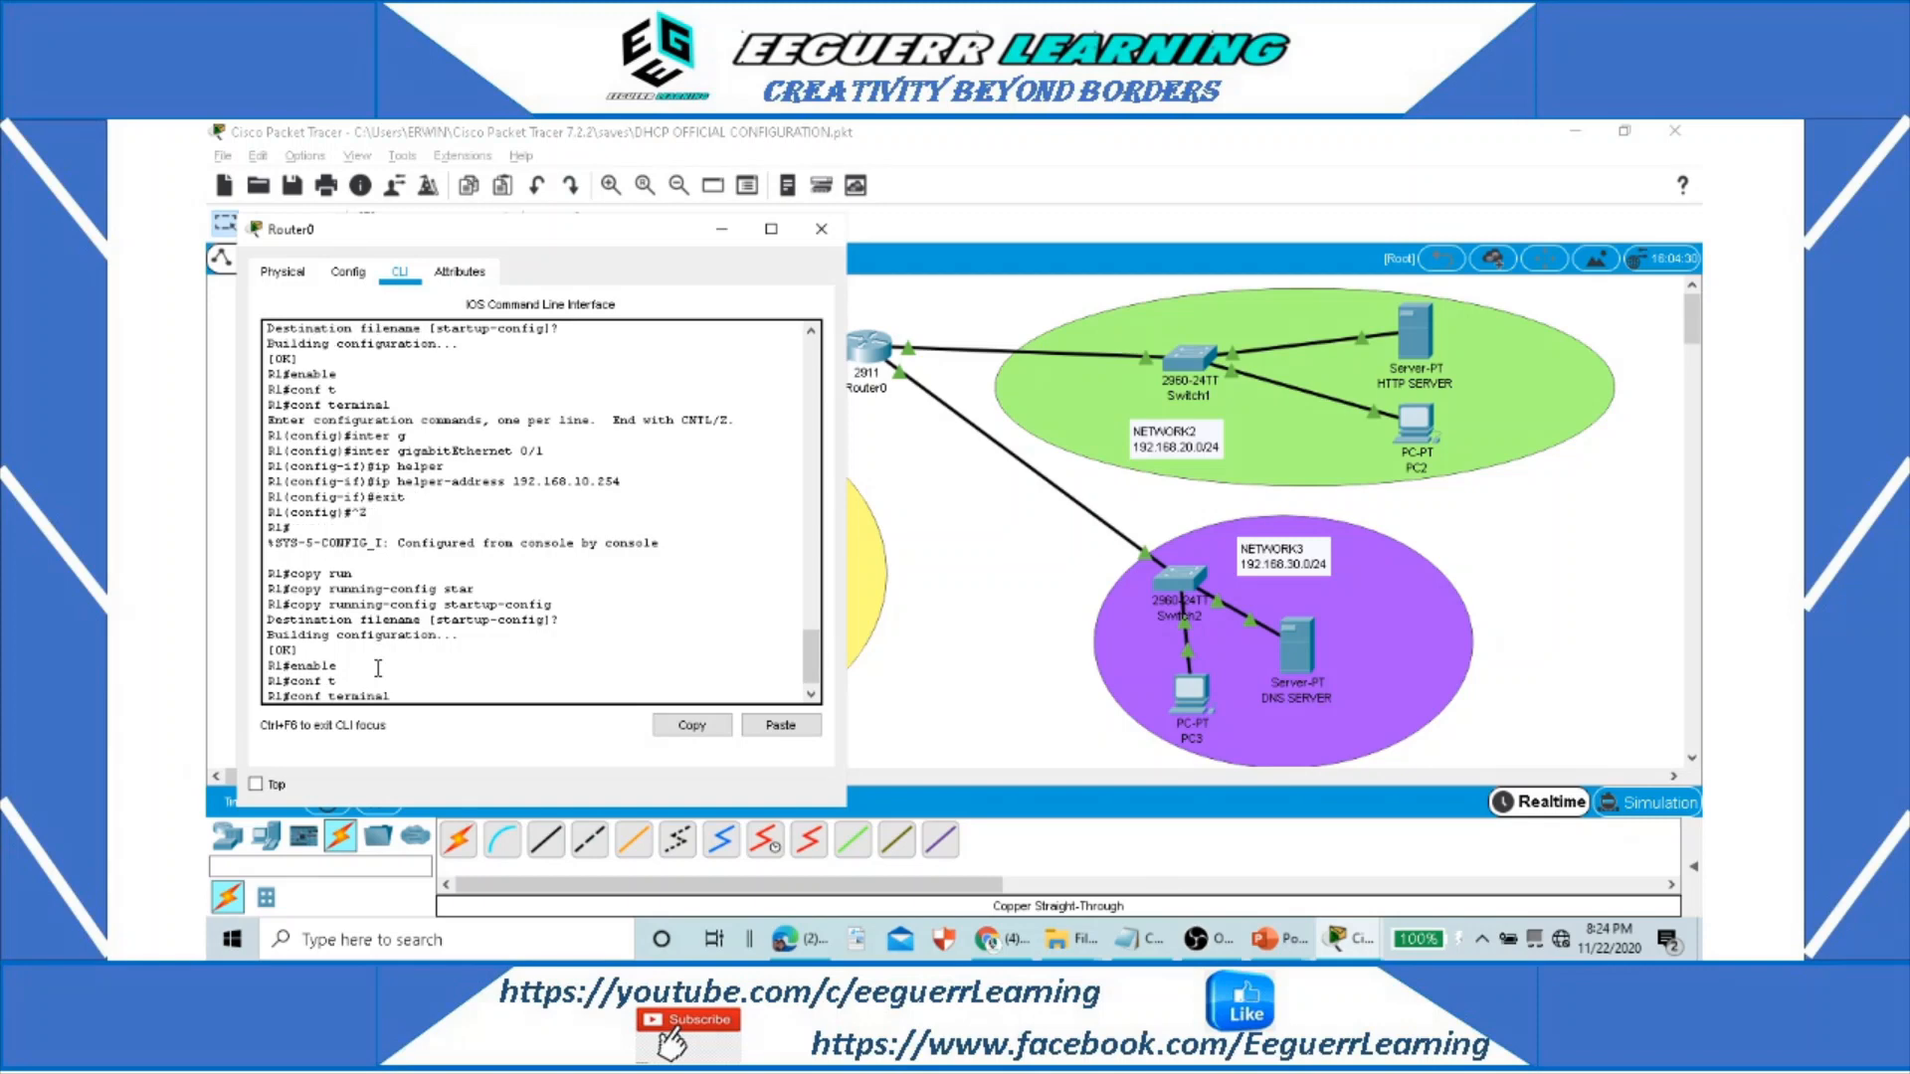
key("Return")
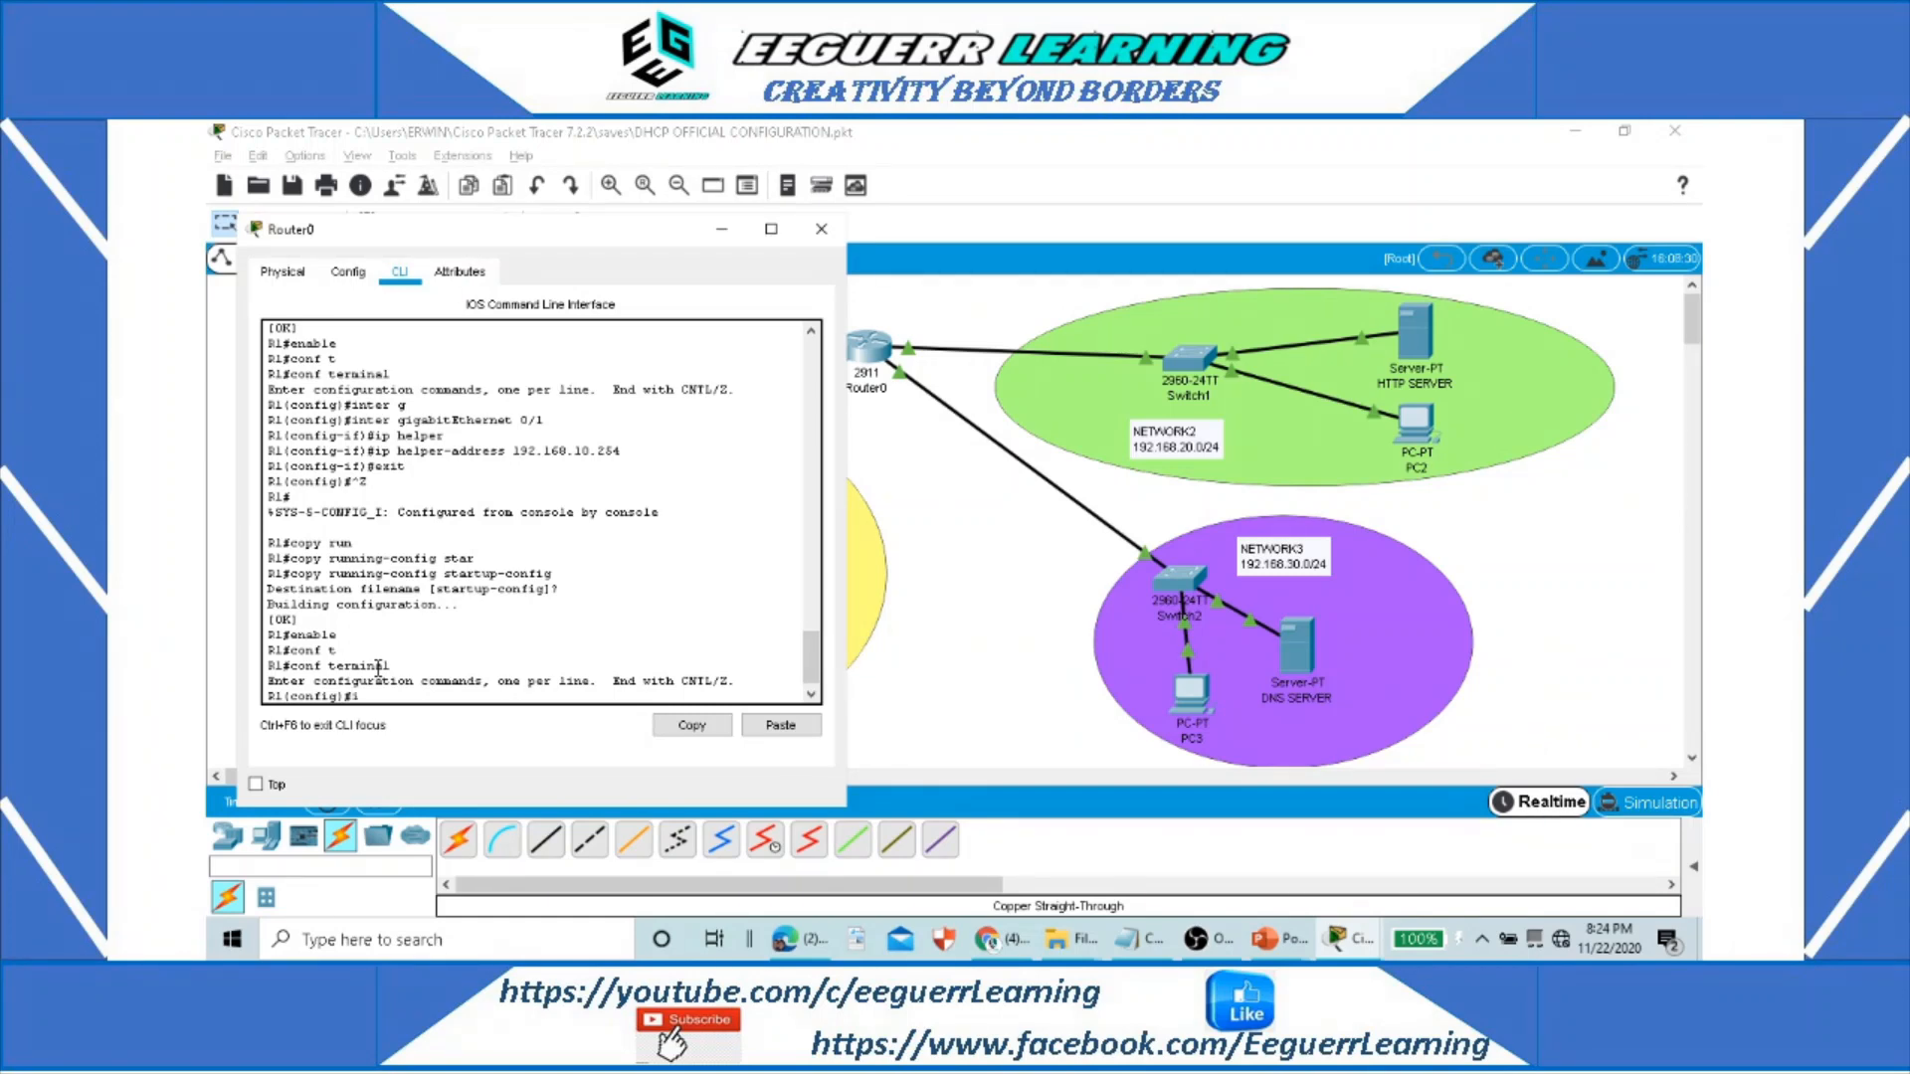
Step: Enter interface configuration mode for gigabitEthernet 0/2, Router0's port towards NETWORK3, after checking the port label on the topology link
type("g")
key("Tab")
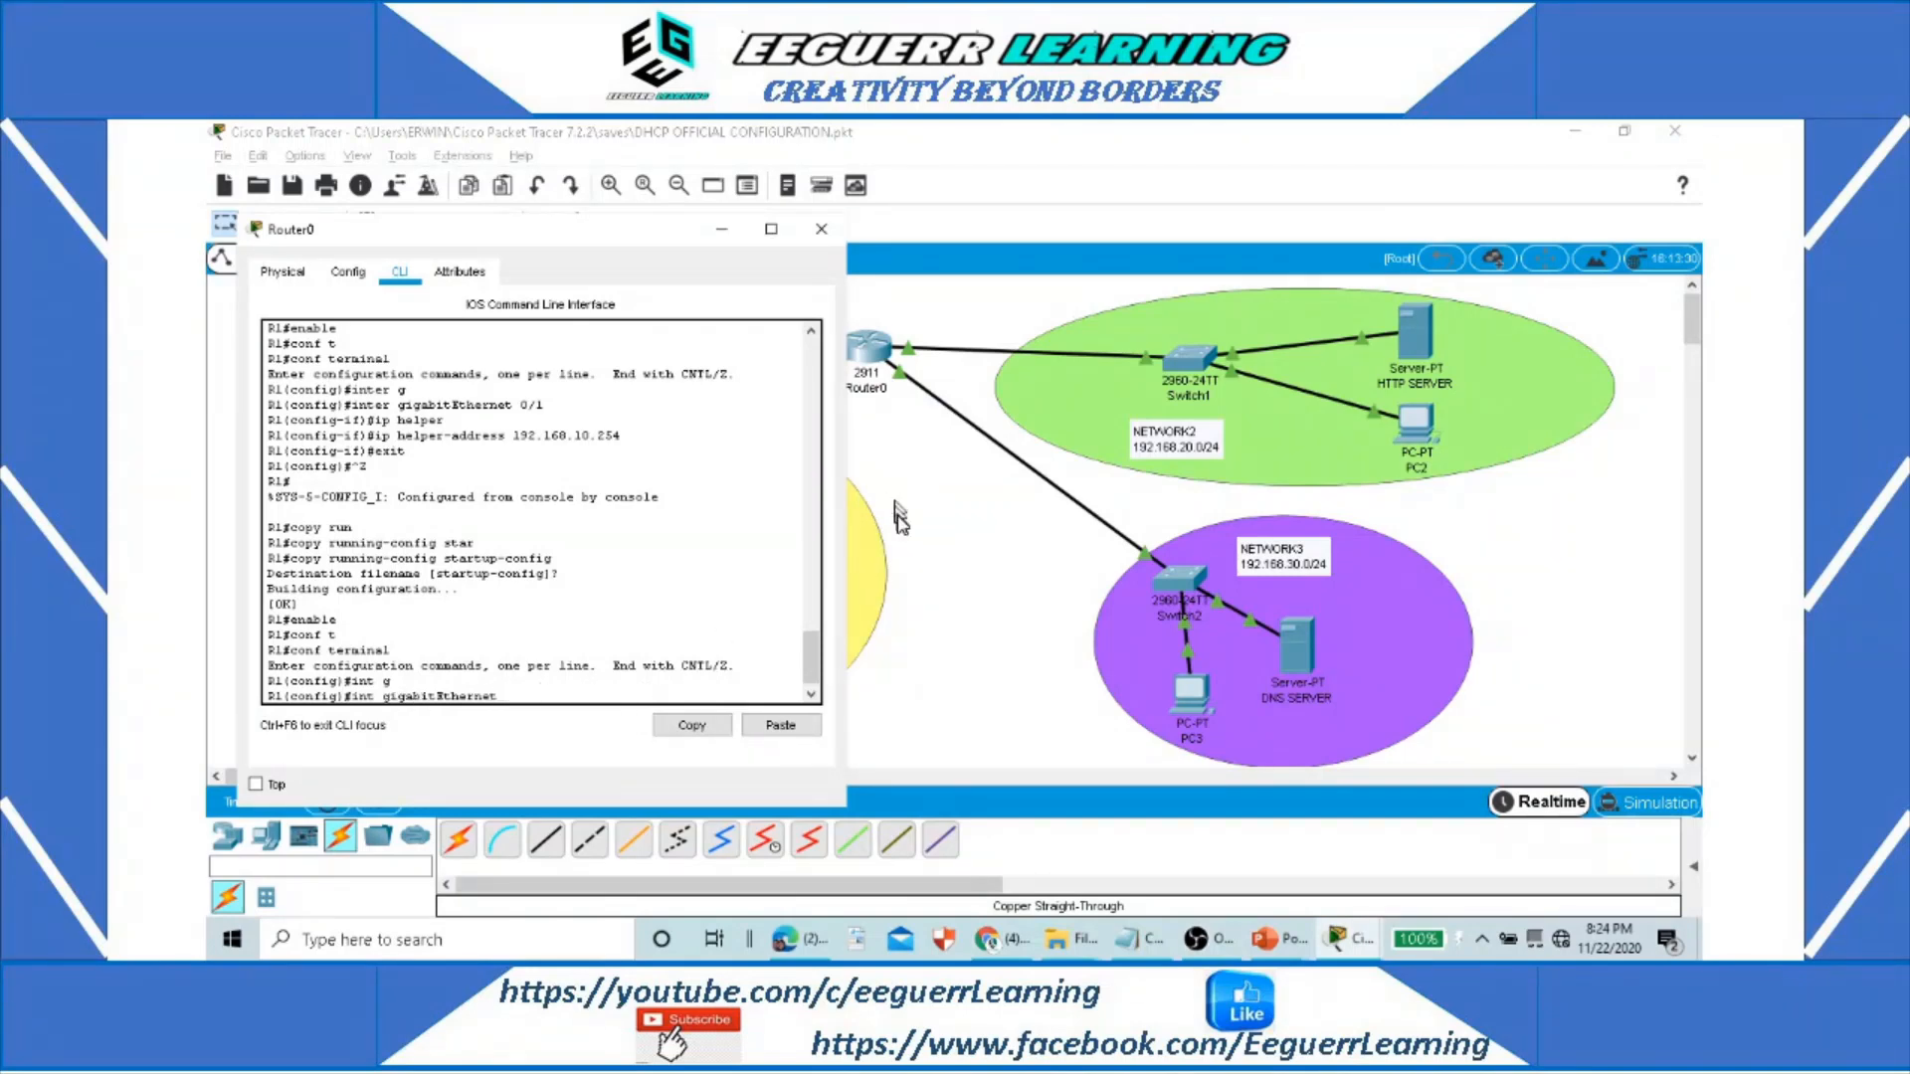
left_click(901, 517)
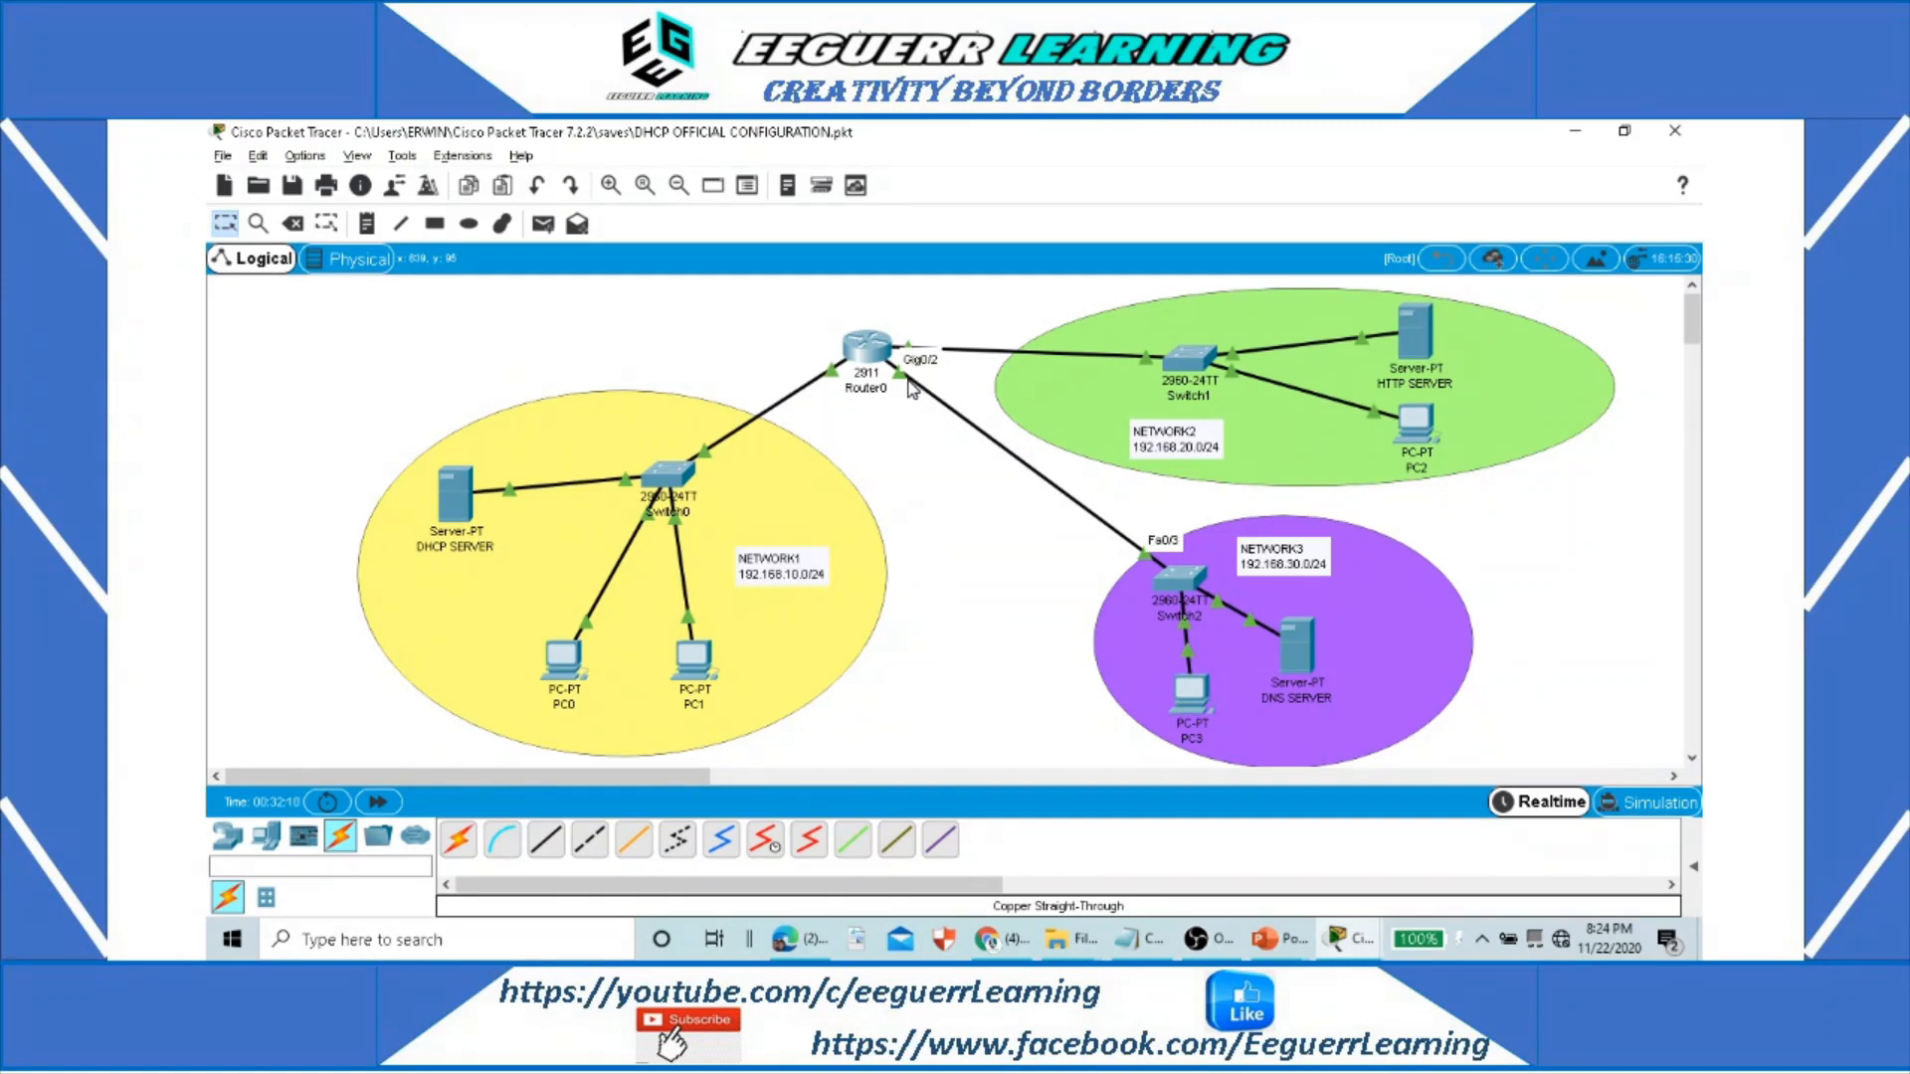
key("alt+Tab")
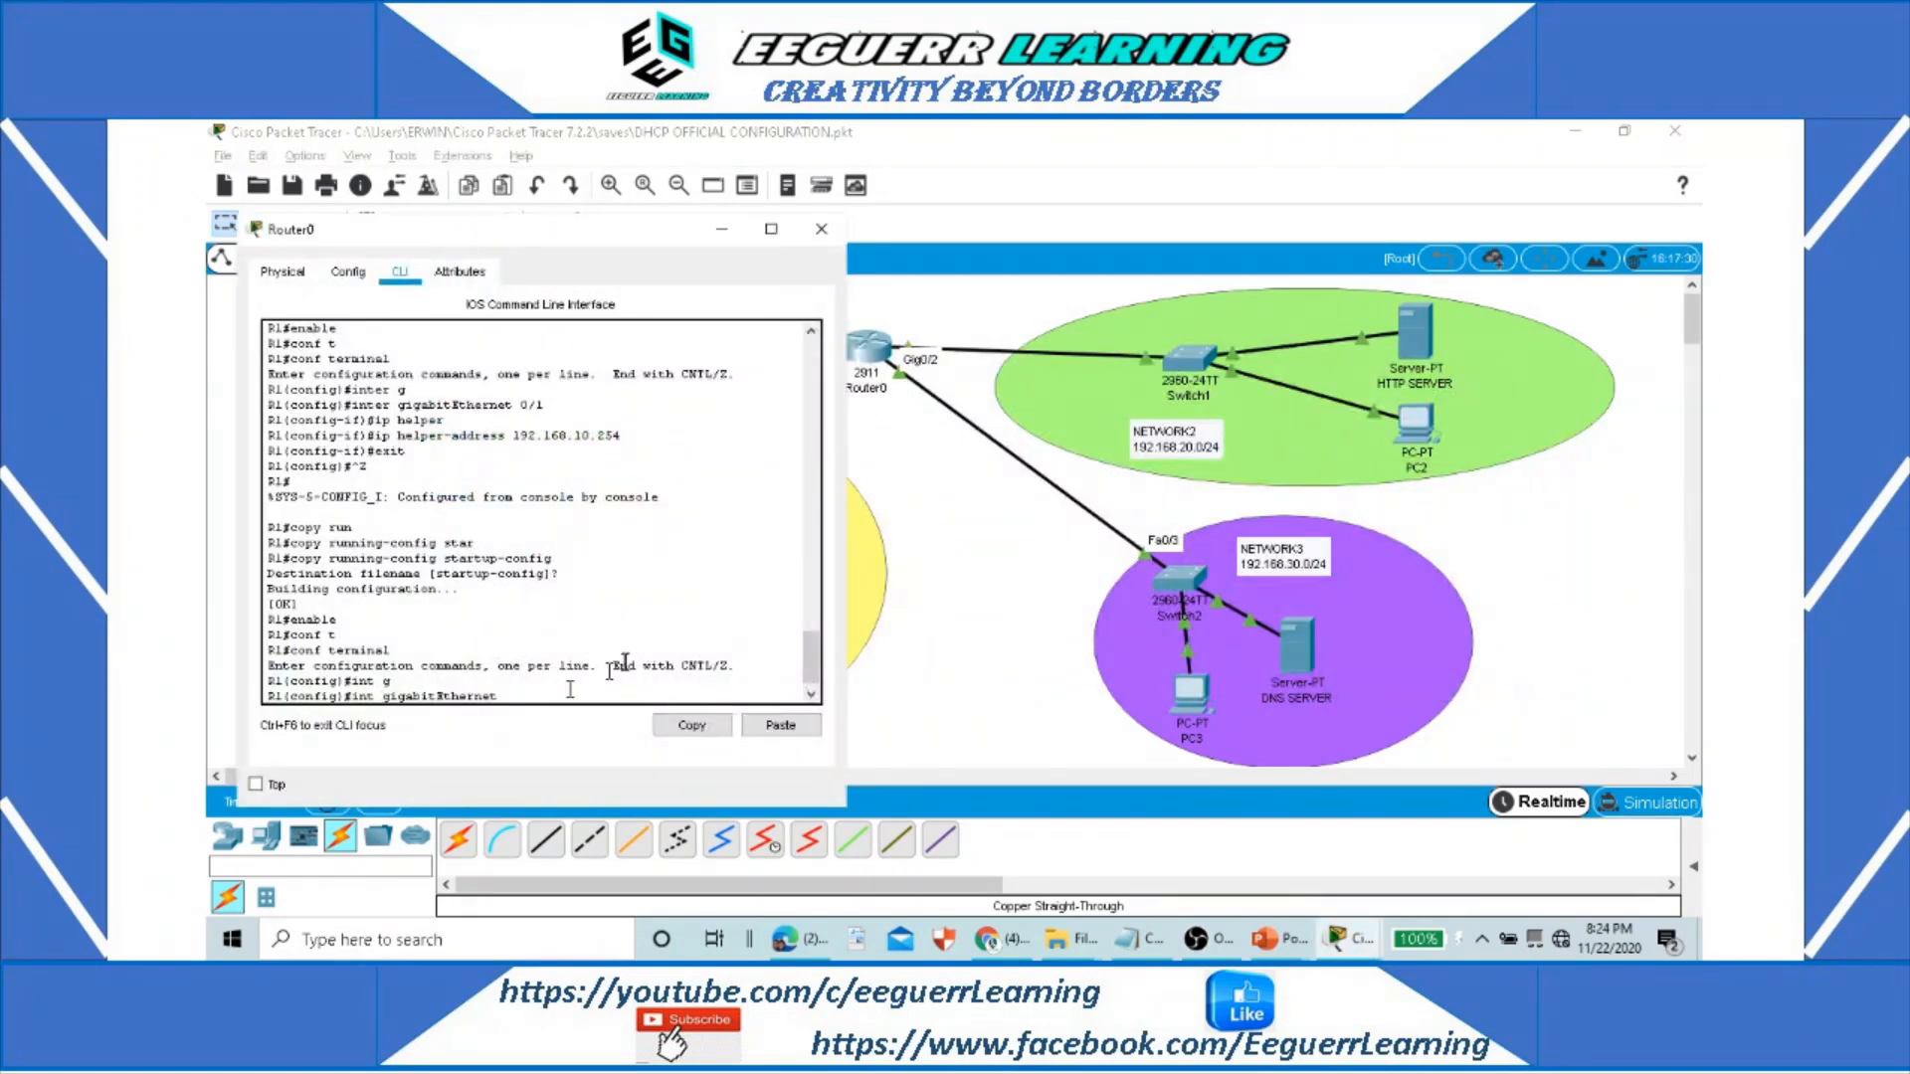
type("0/2")
key("Return")
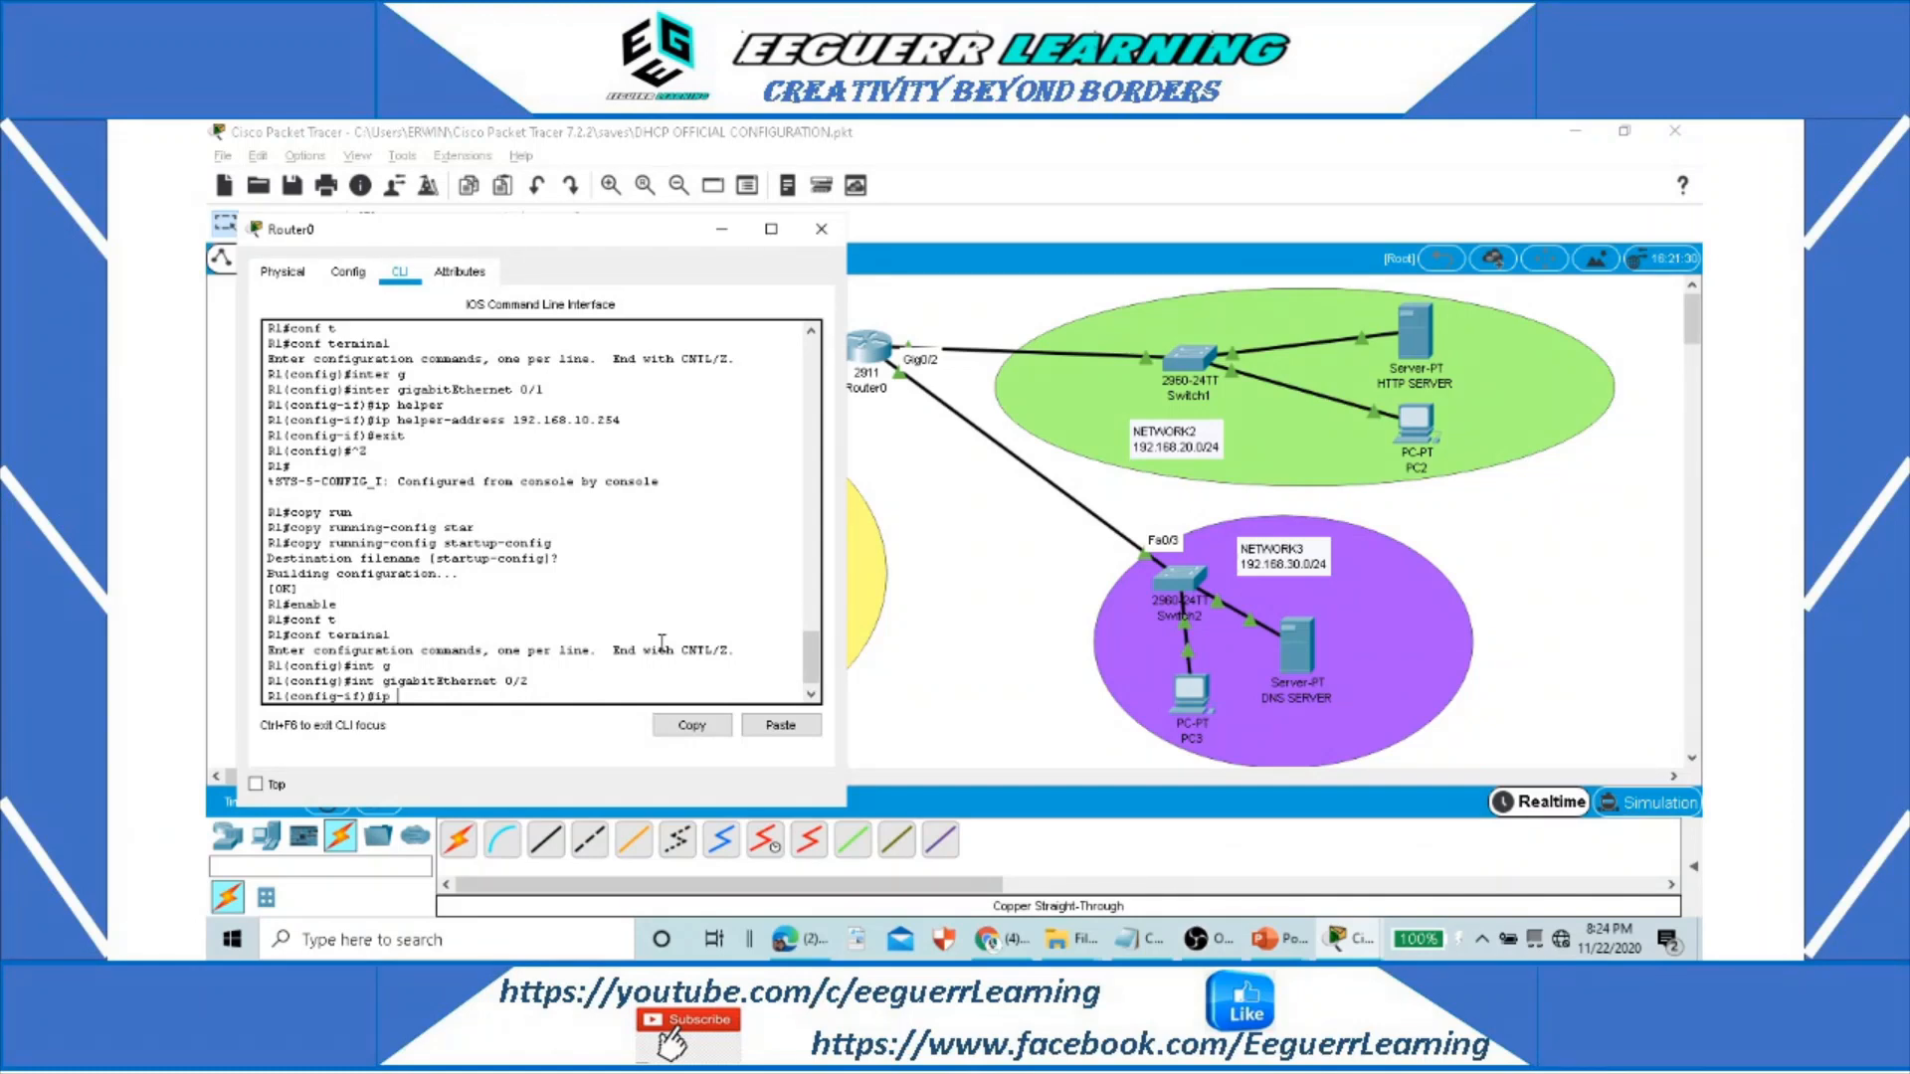
Step: Set the DHCP relay on gigabitEthernet 0/2 with ip helper-address 192.168.10.254
type("ip helper")
key("Tab")
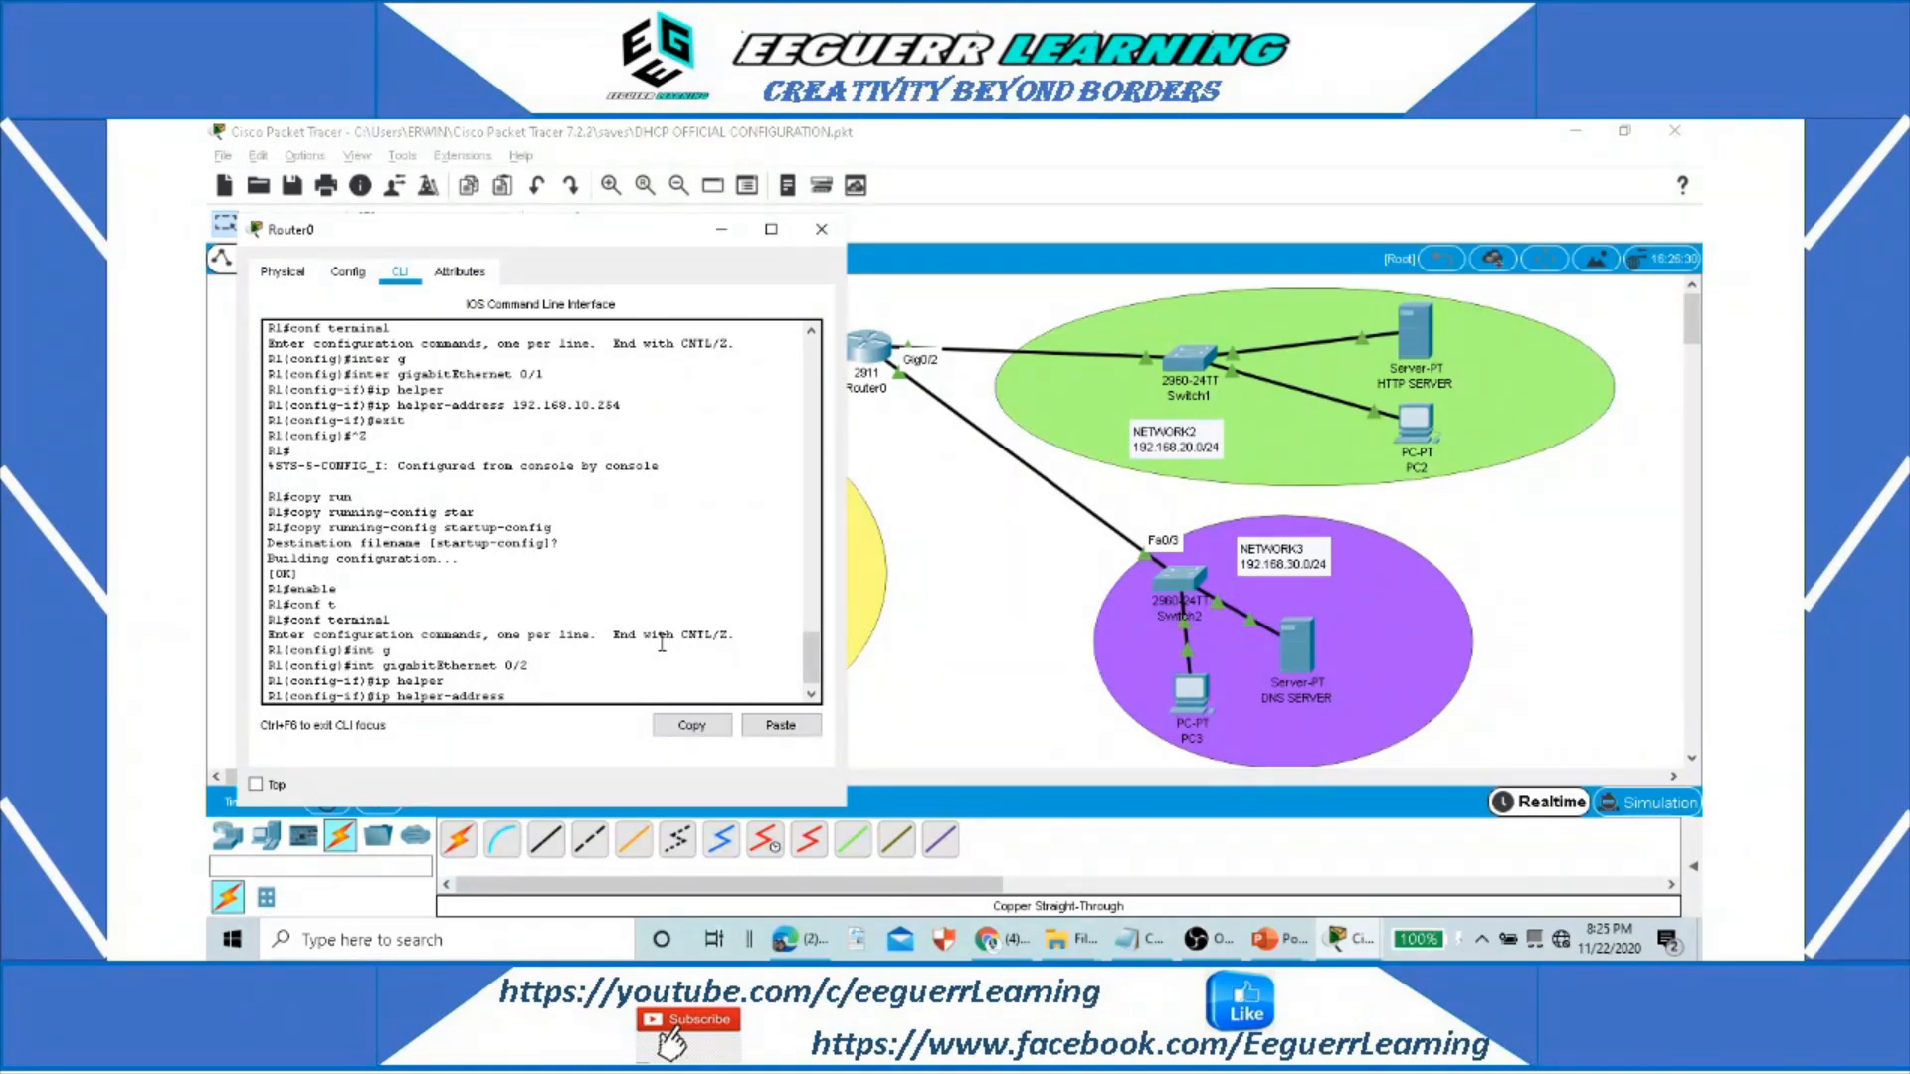
type("192.168.10.254")
key("Return")
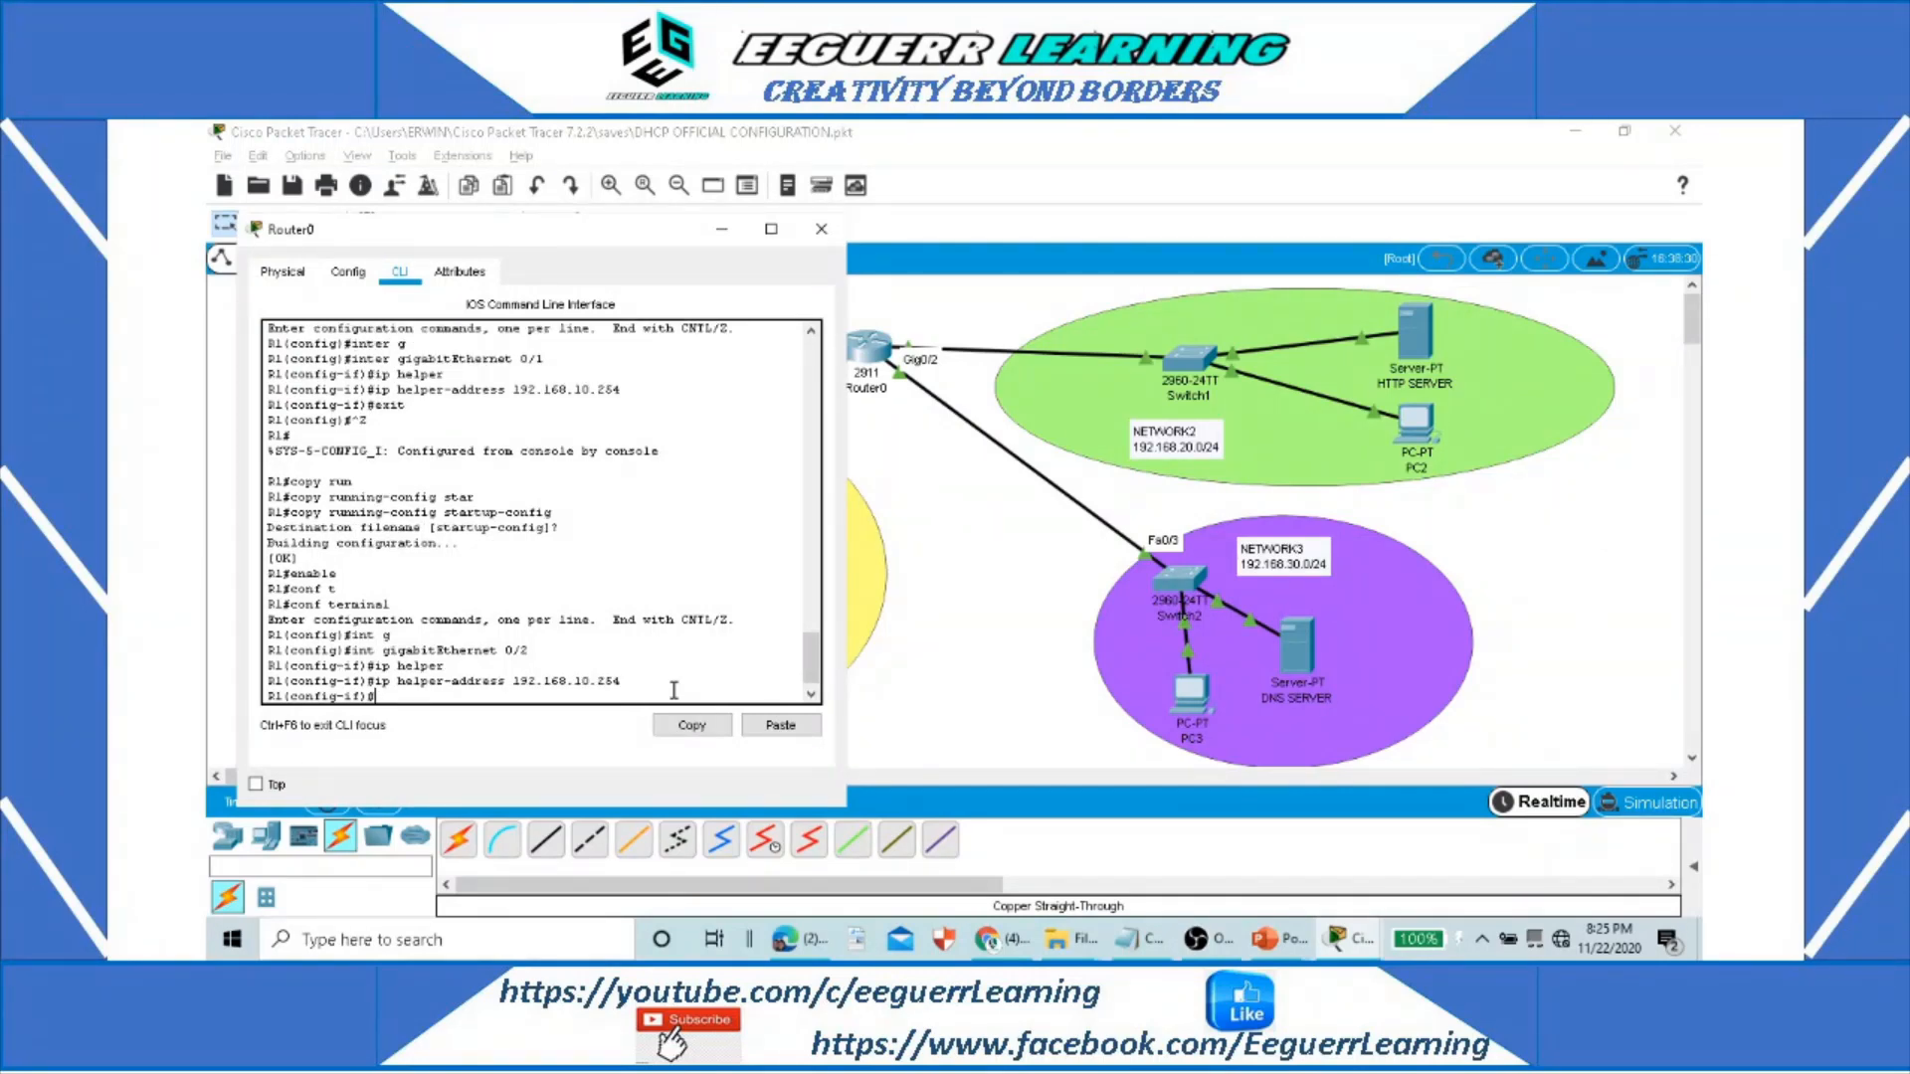
Step: Leave interface and global configuration modes on R1 to get back to the privileged prompt
type("exit")
key("Return")
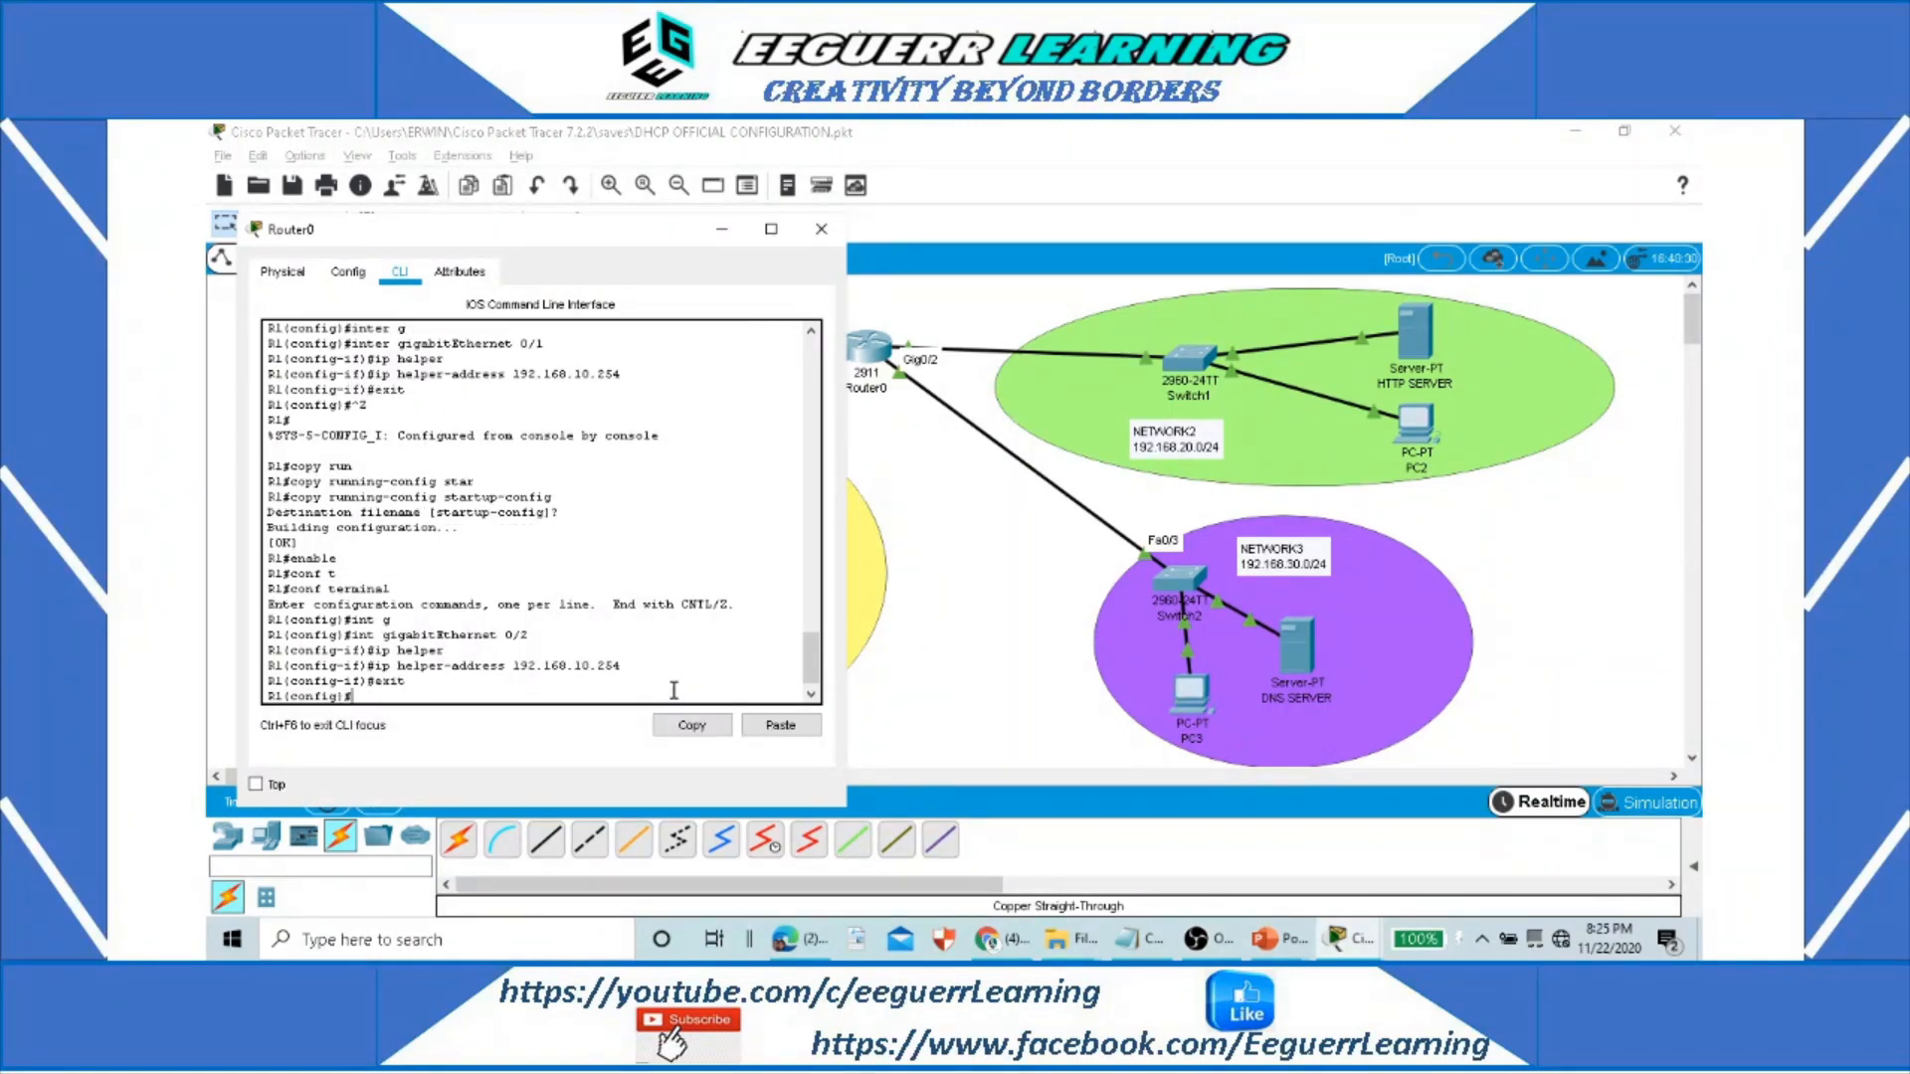
key("ctrl+z")
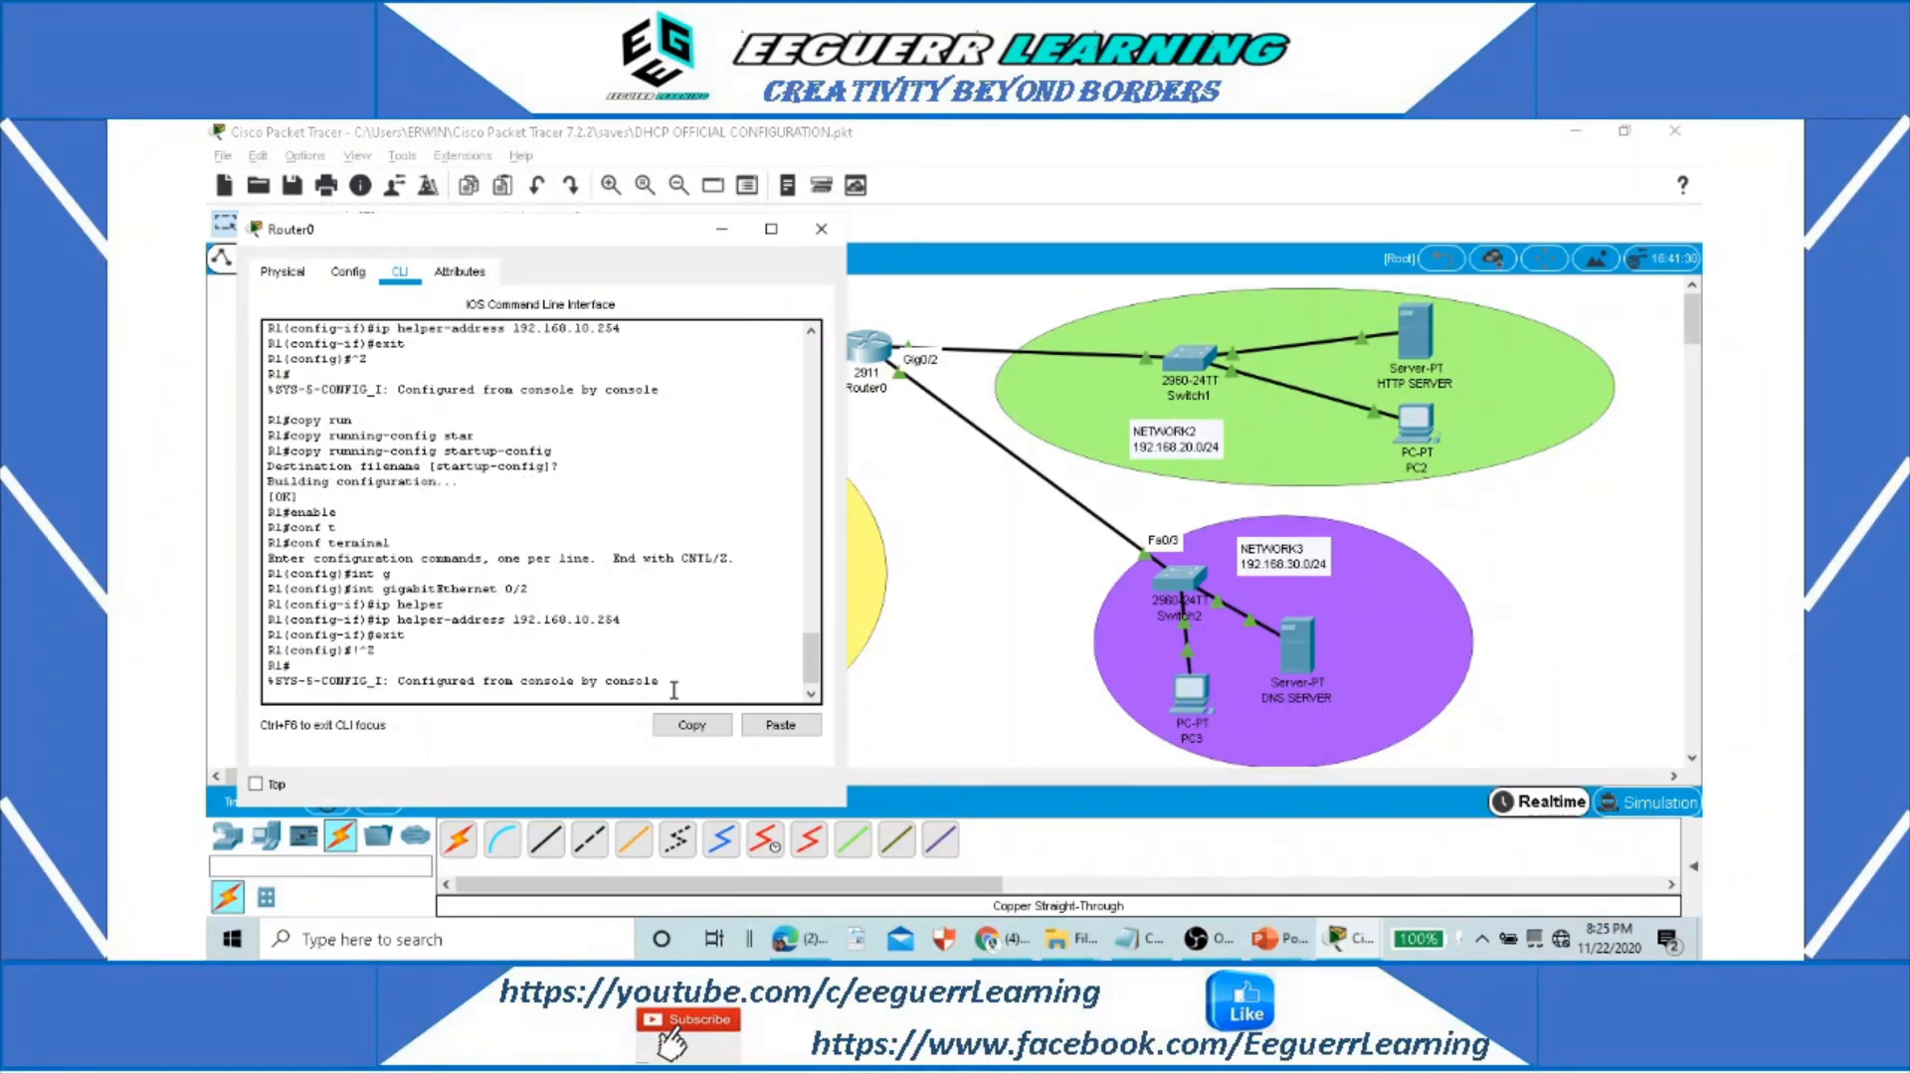
key("Return")
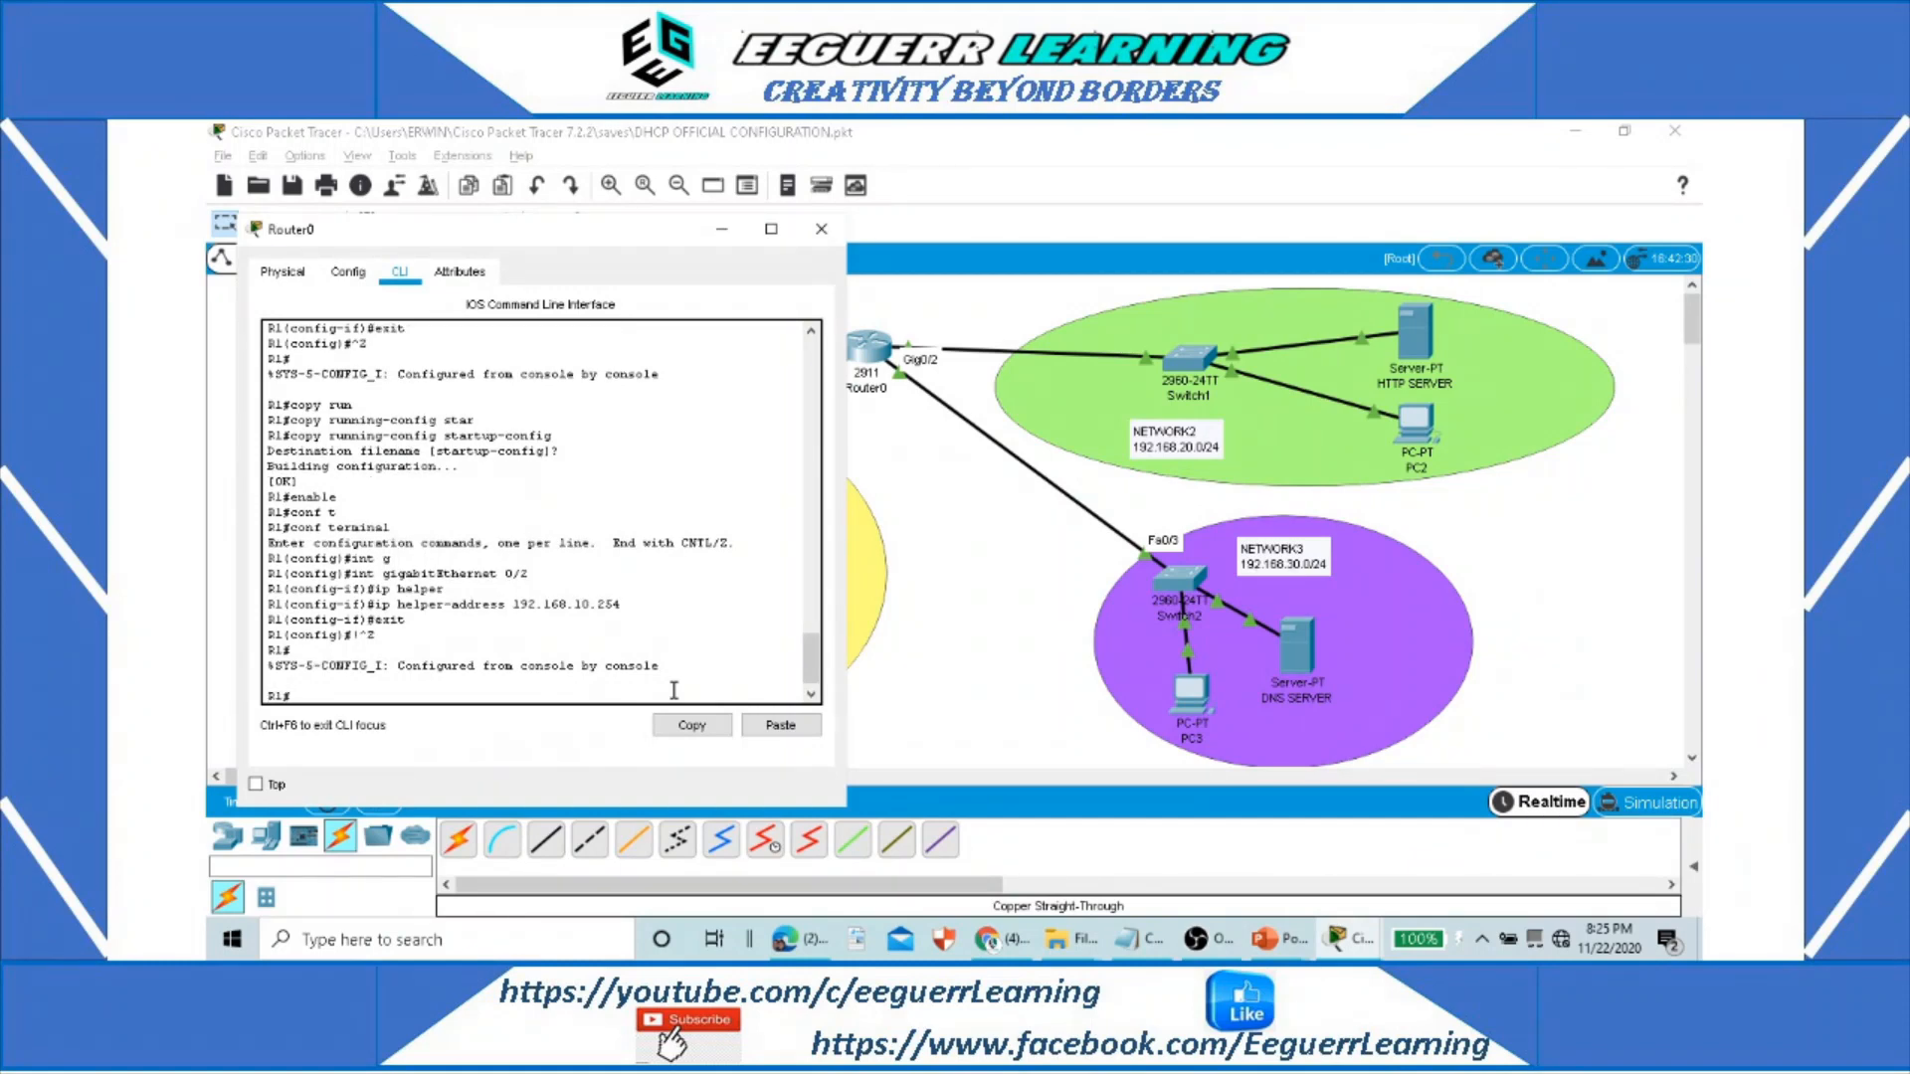
Step: Save R1's running configuration to startup-config and close the router window
type("copy ru")
key("Tab")
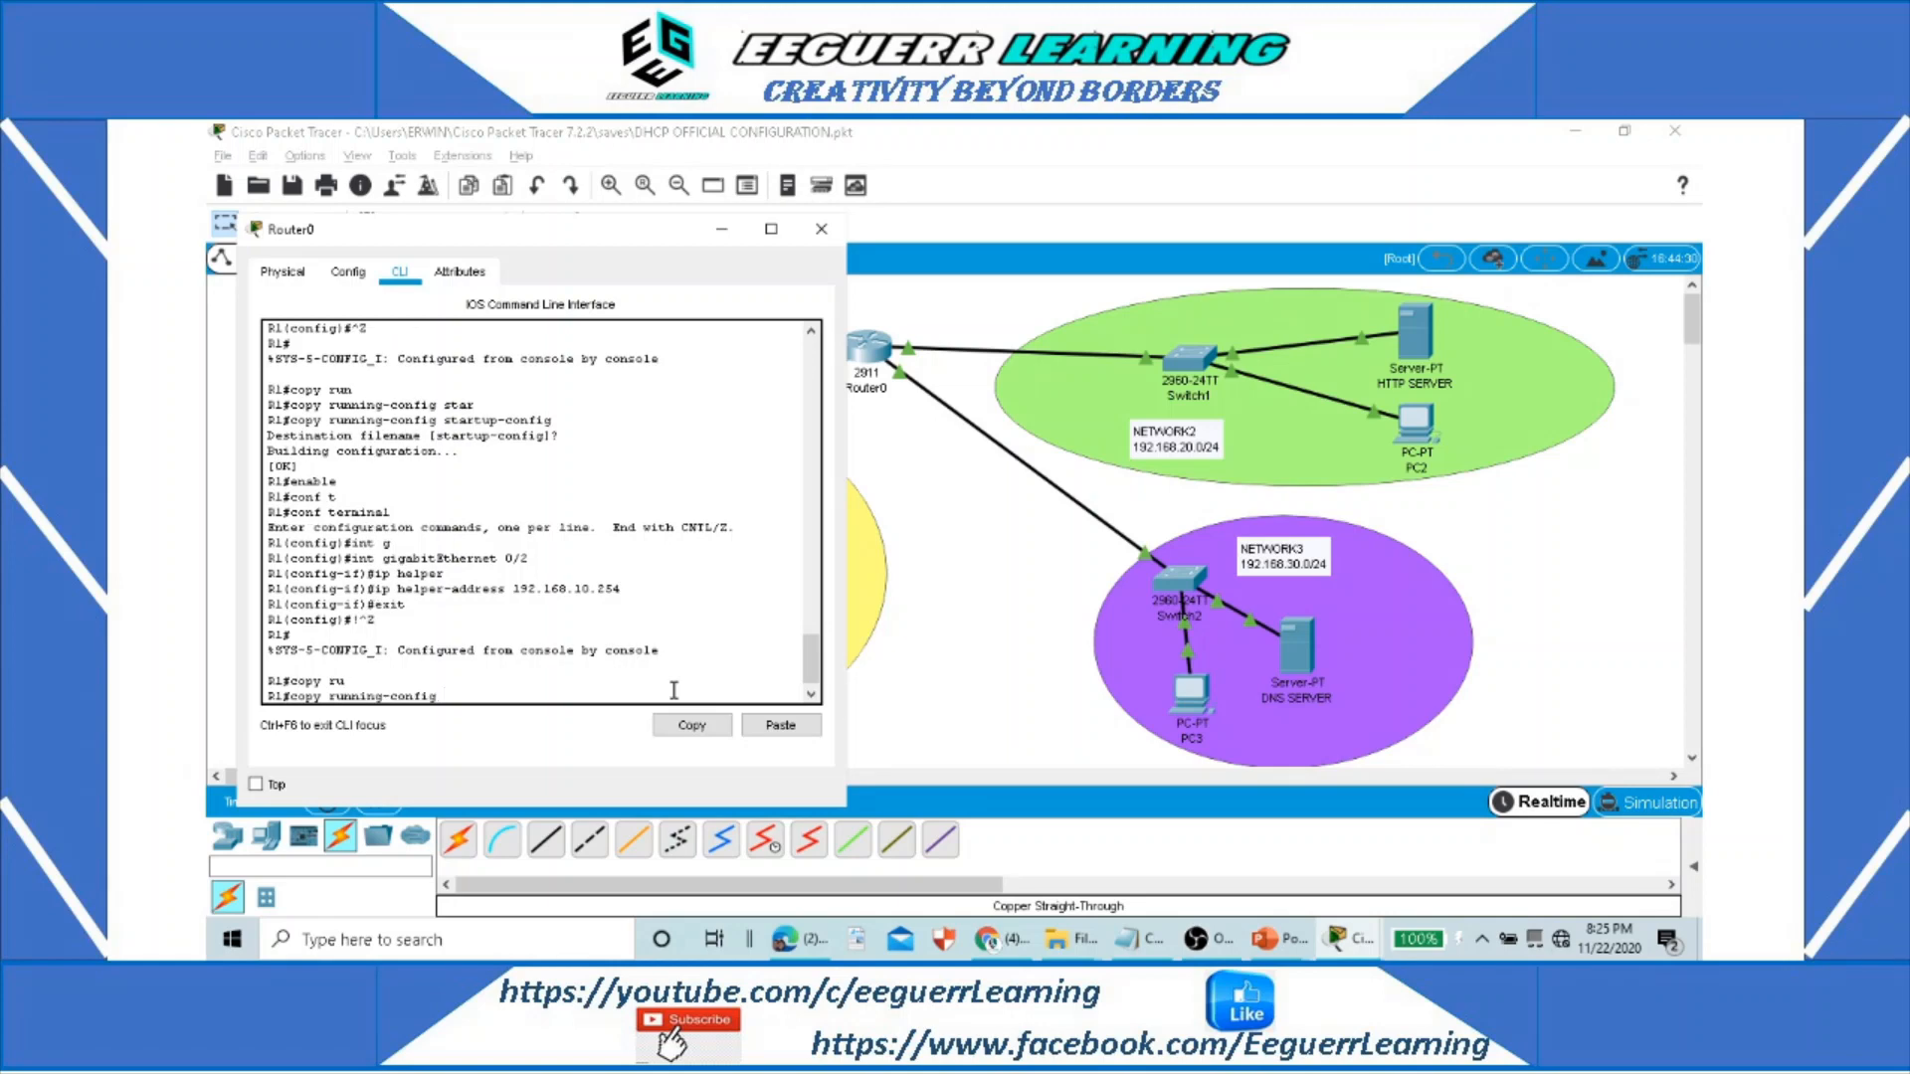
type("star")
key("Tab")
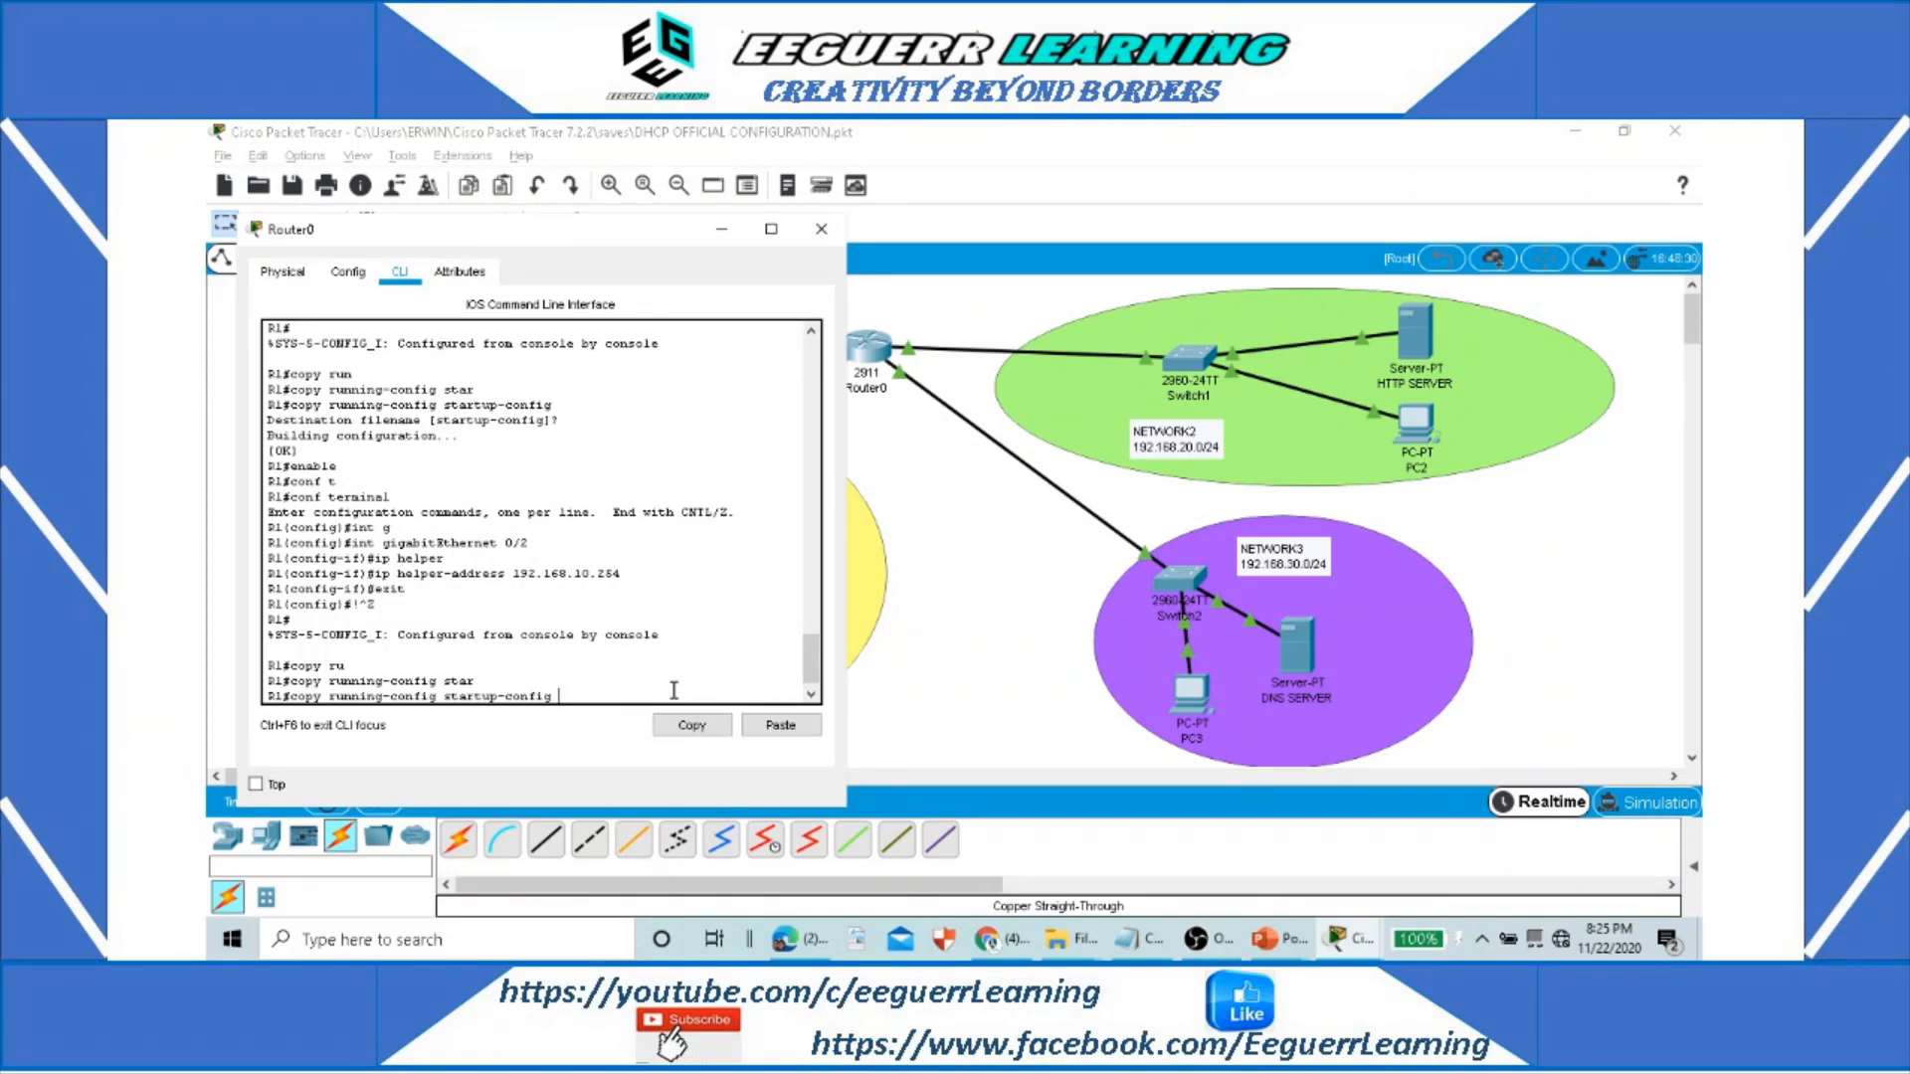
key("Return")
key("Return")
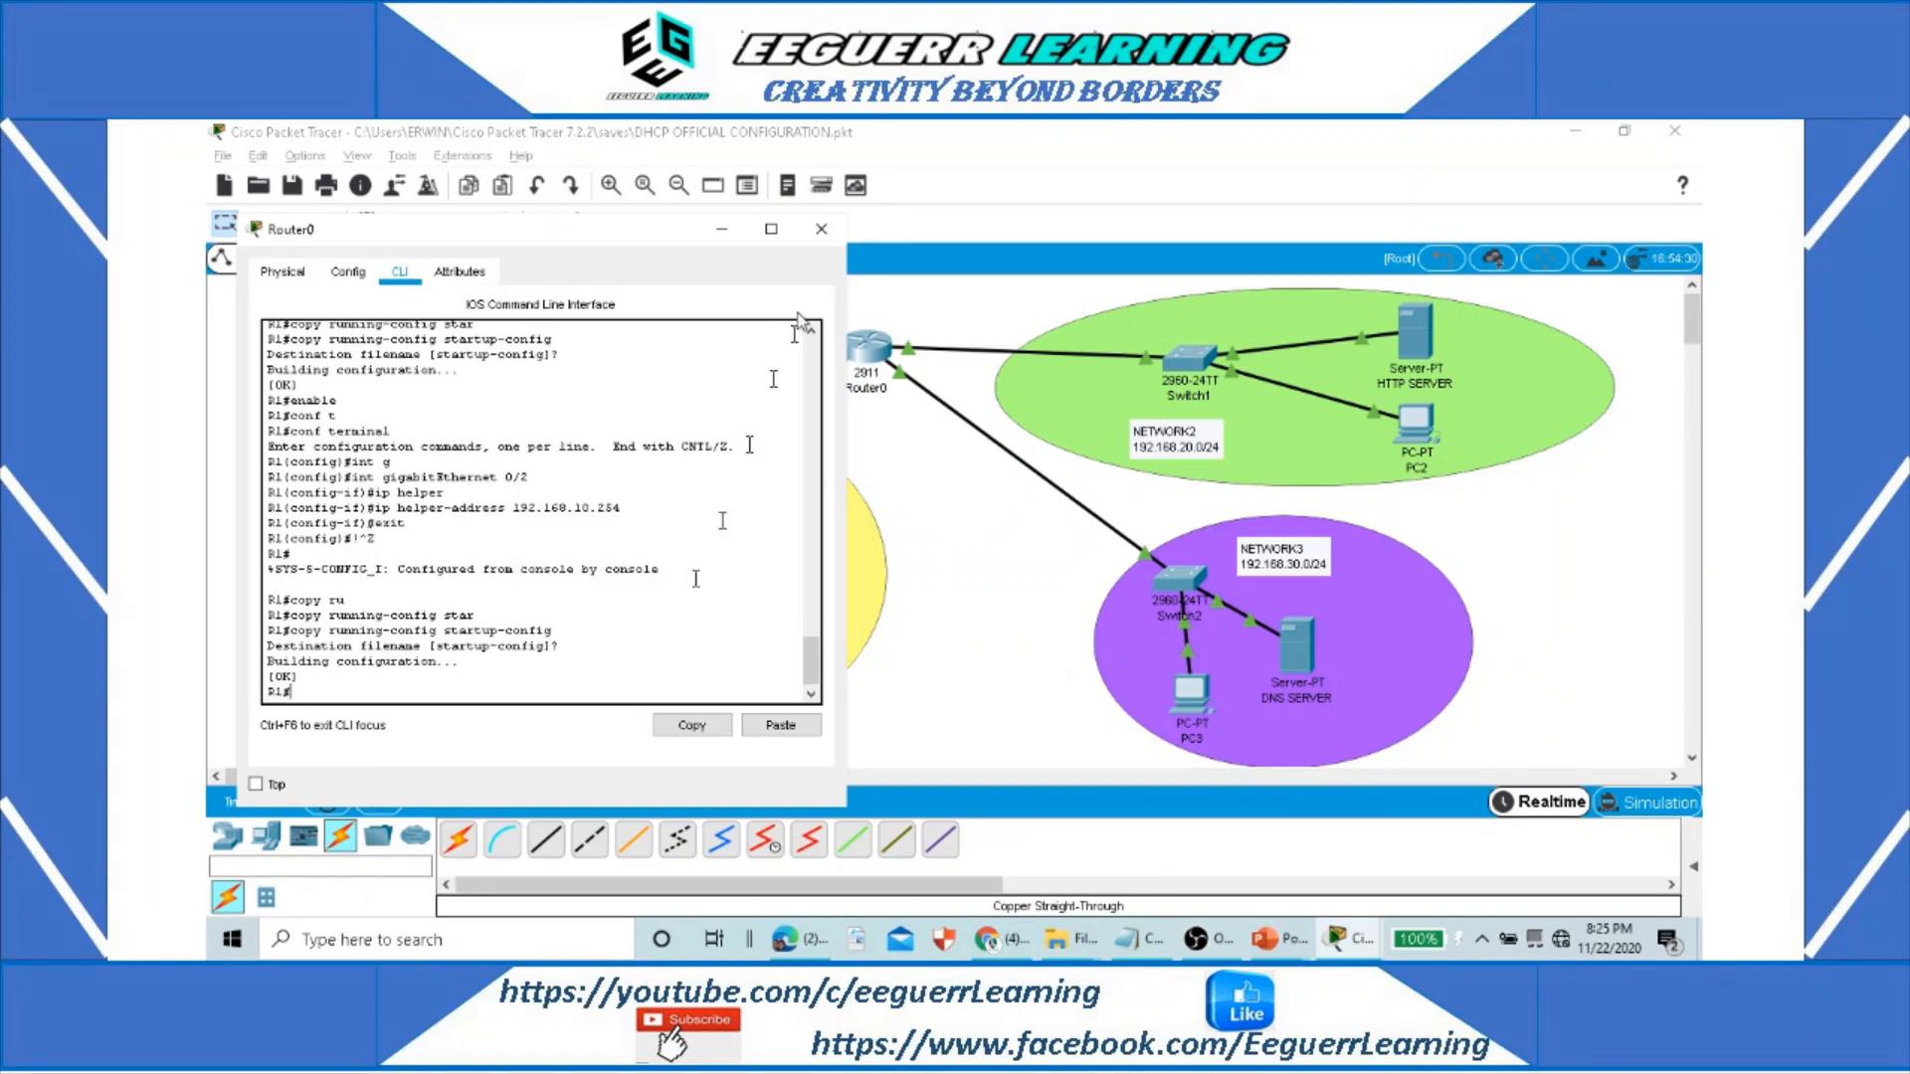
left_click(821, 229)
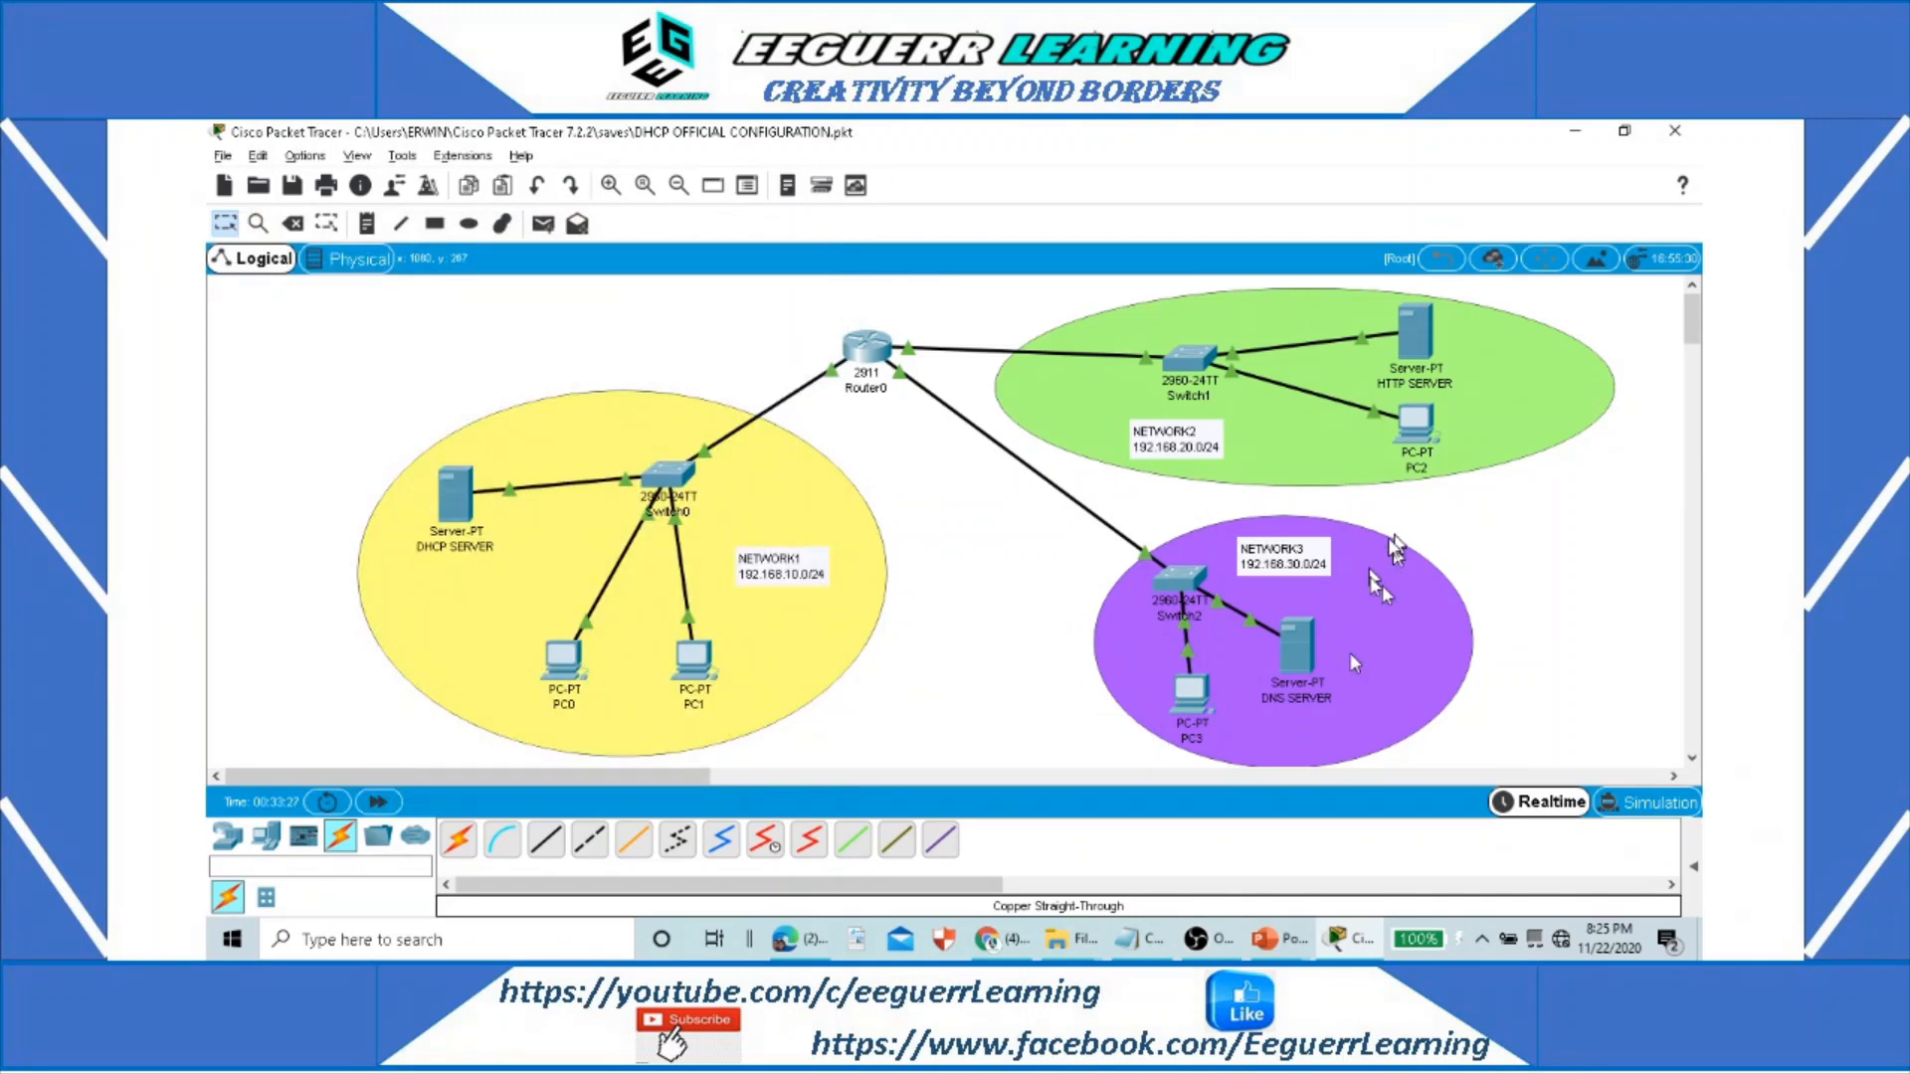
Step: Retry the DHCP request on PC2 by switching its IPv4 addressing to static and back to DHCP
left_click(1420, 423)
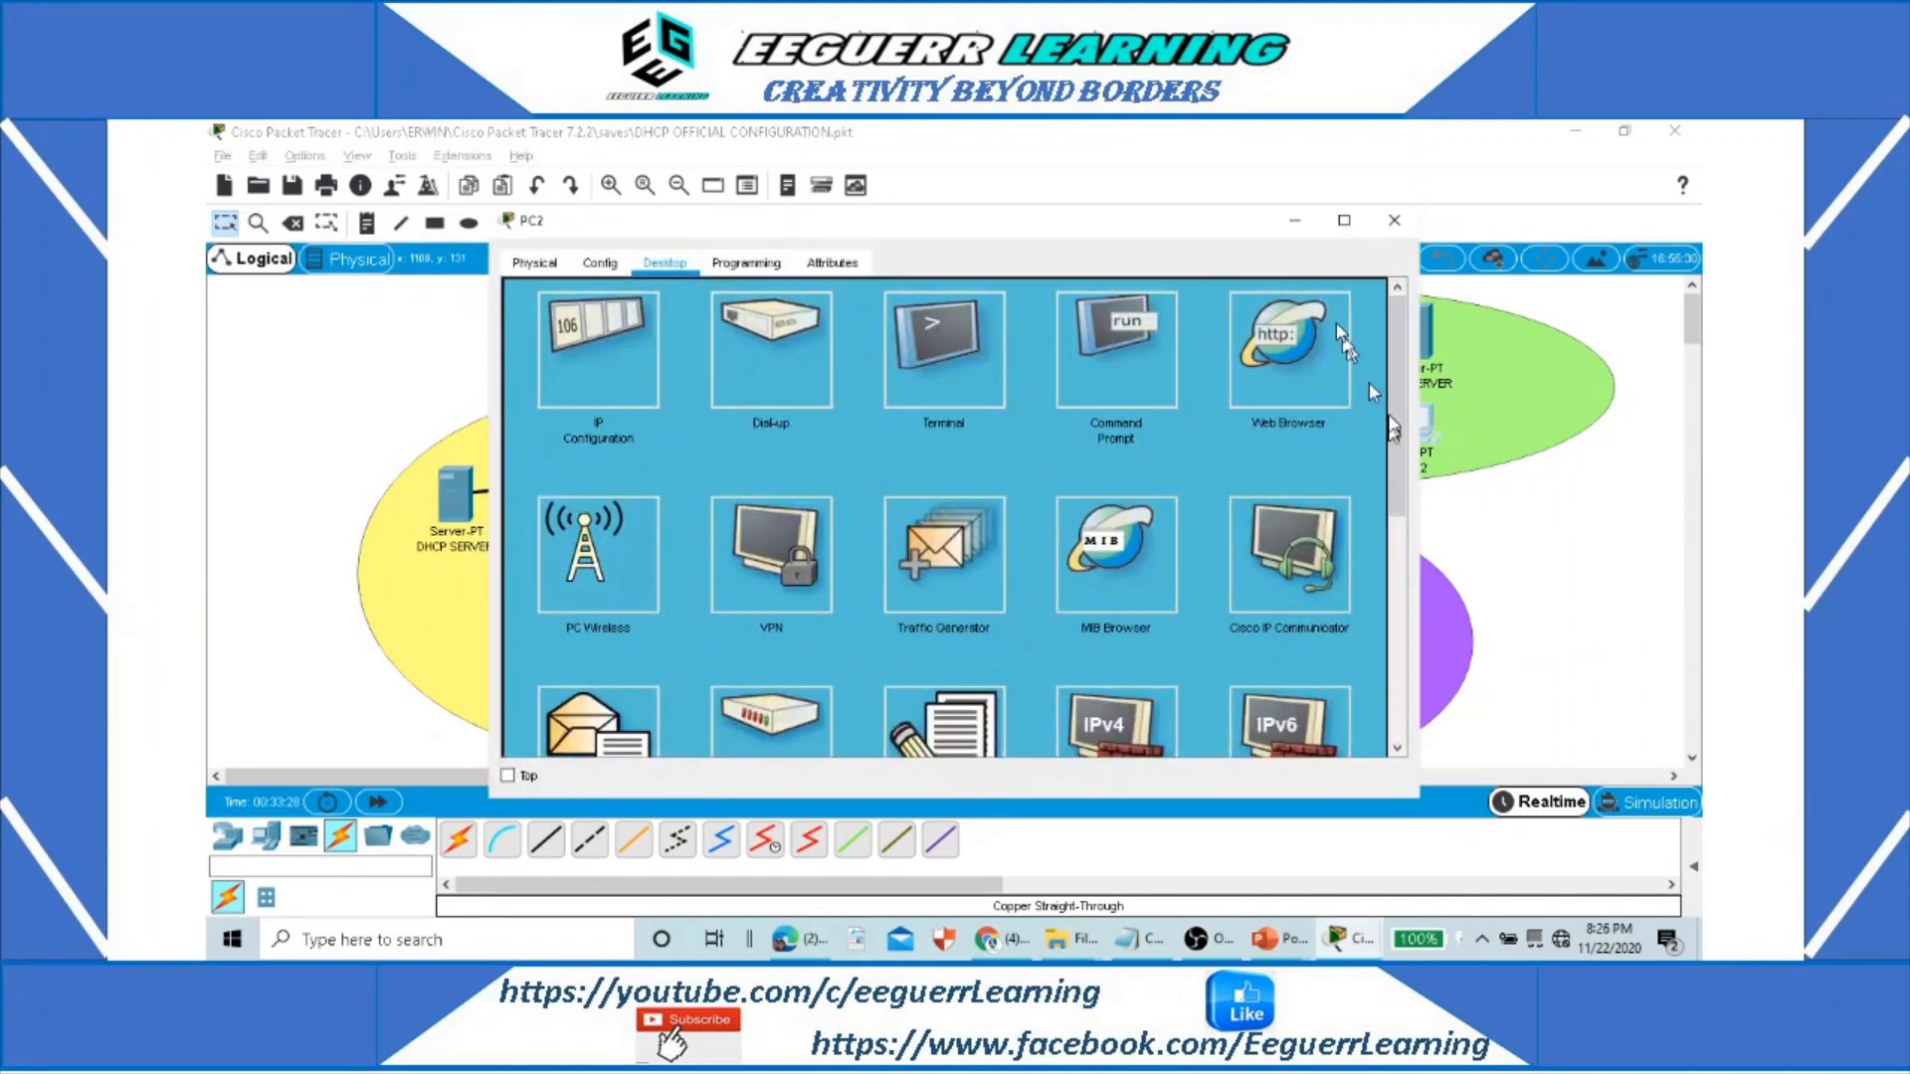
left_click(1398, 229)
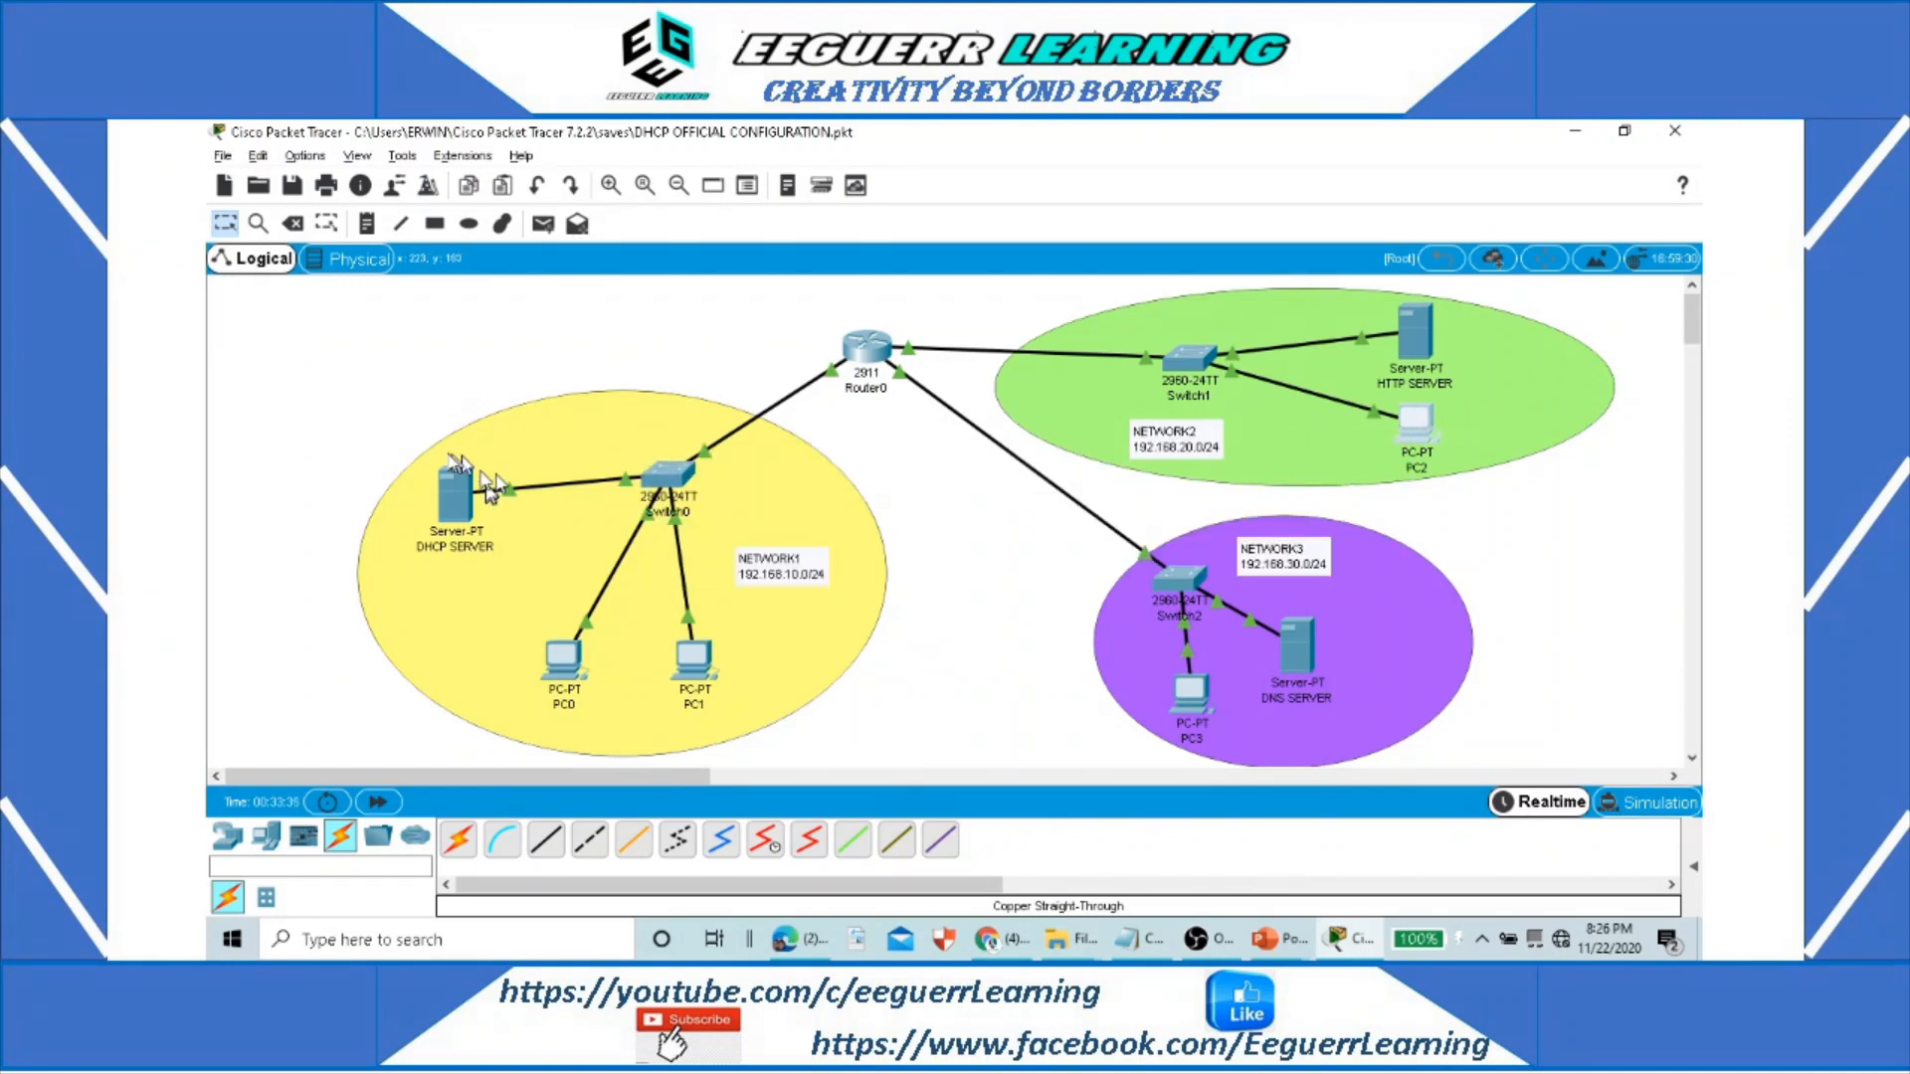
left_click(1416, 423)
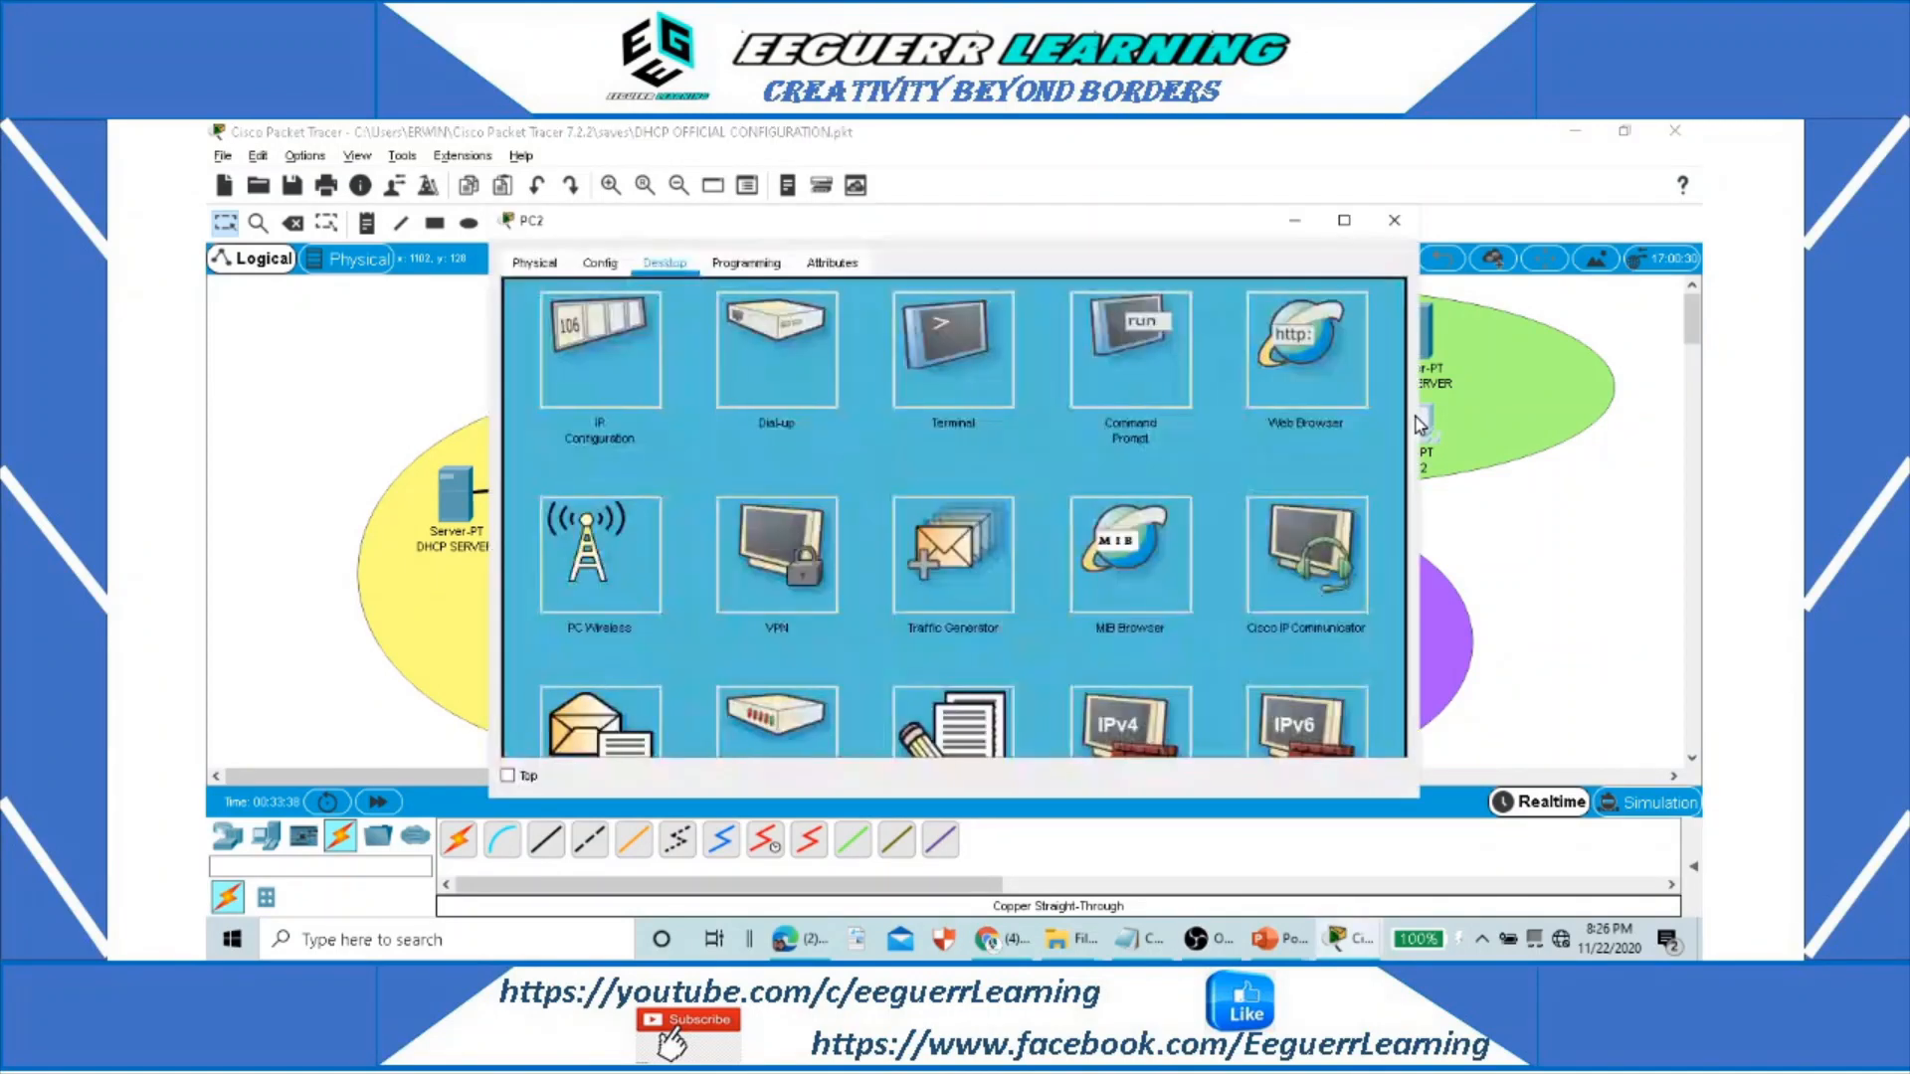
left_click(626, 348)
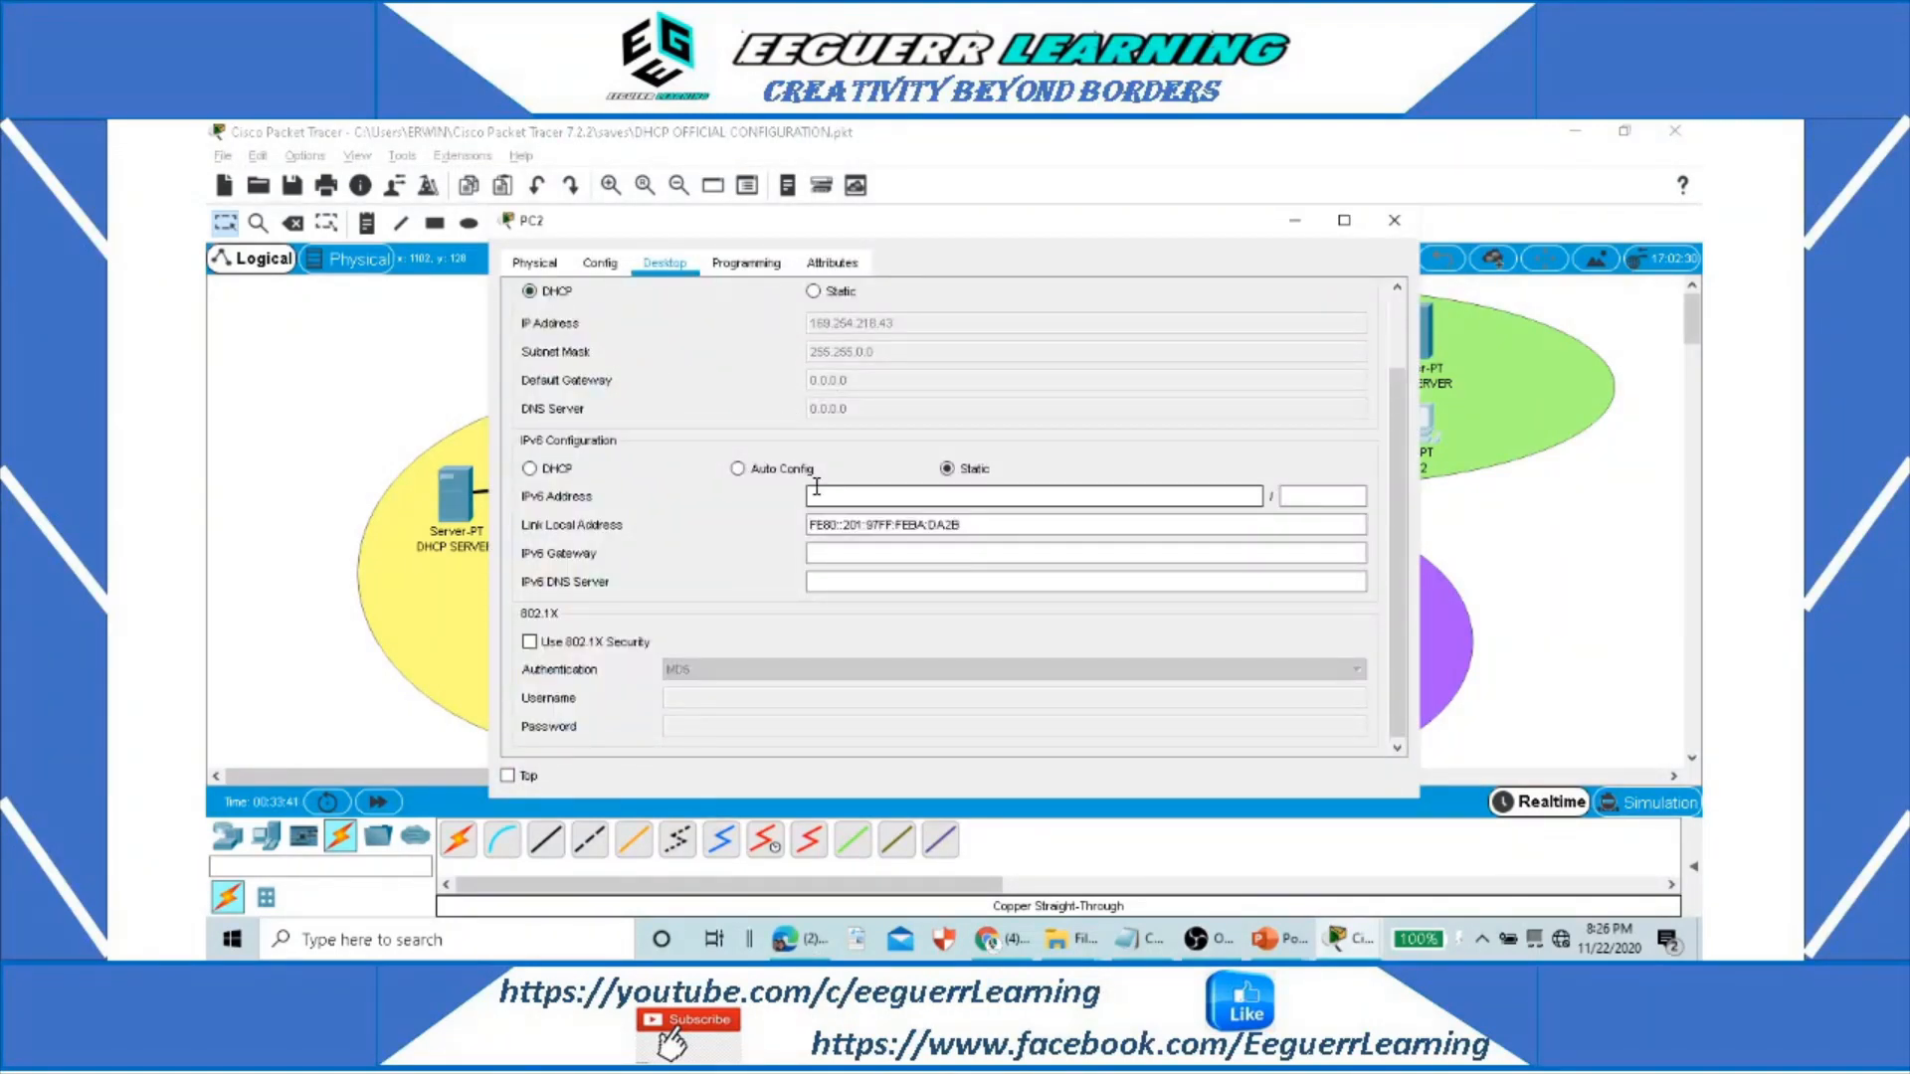
left_click(815, 291)
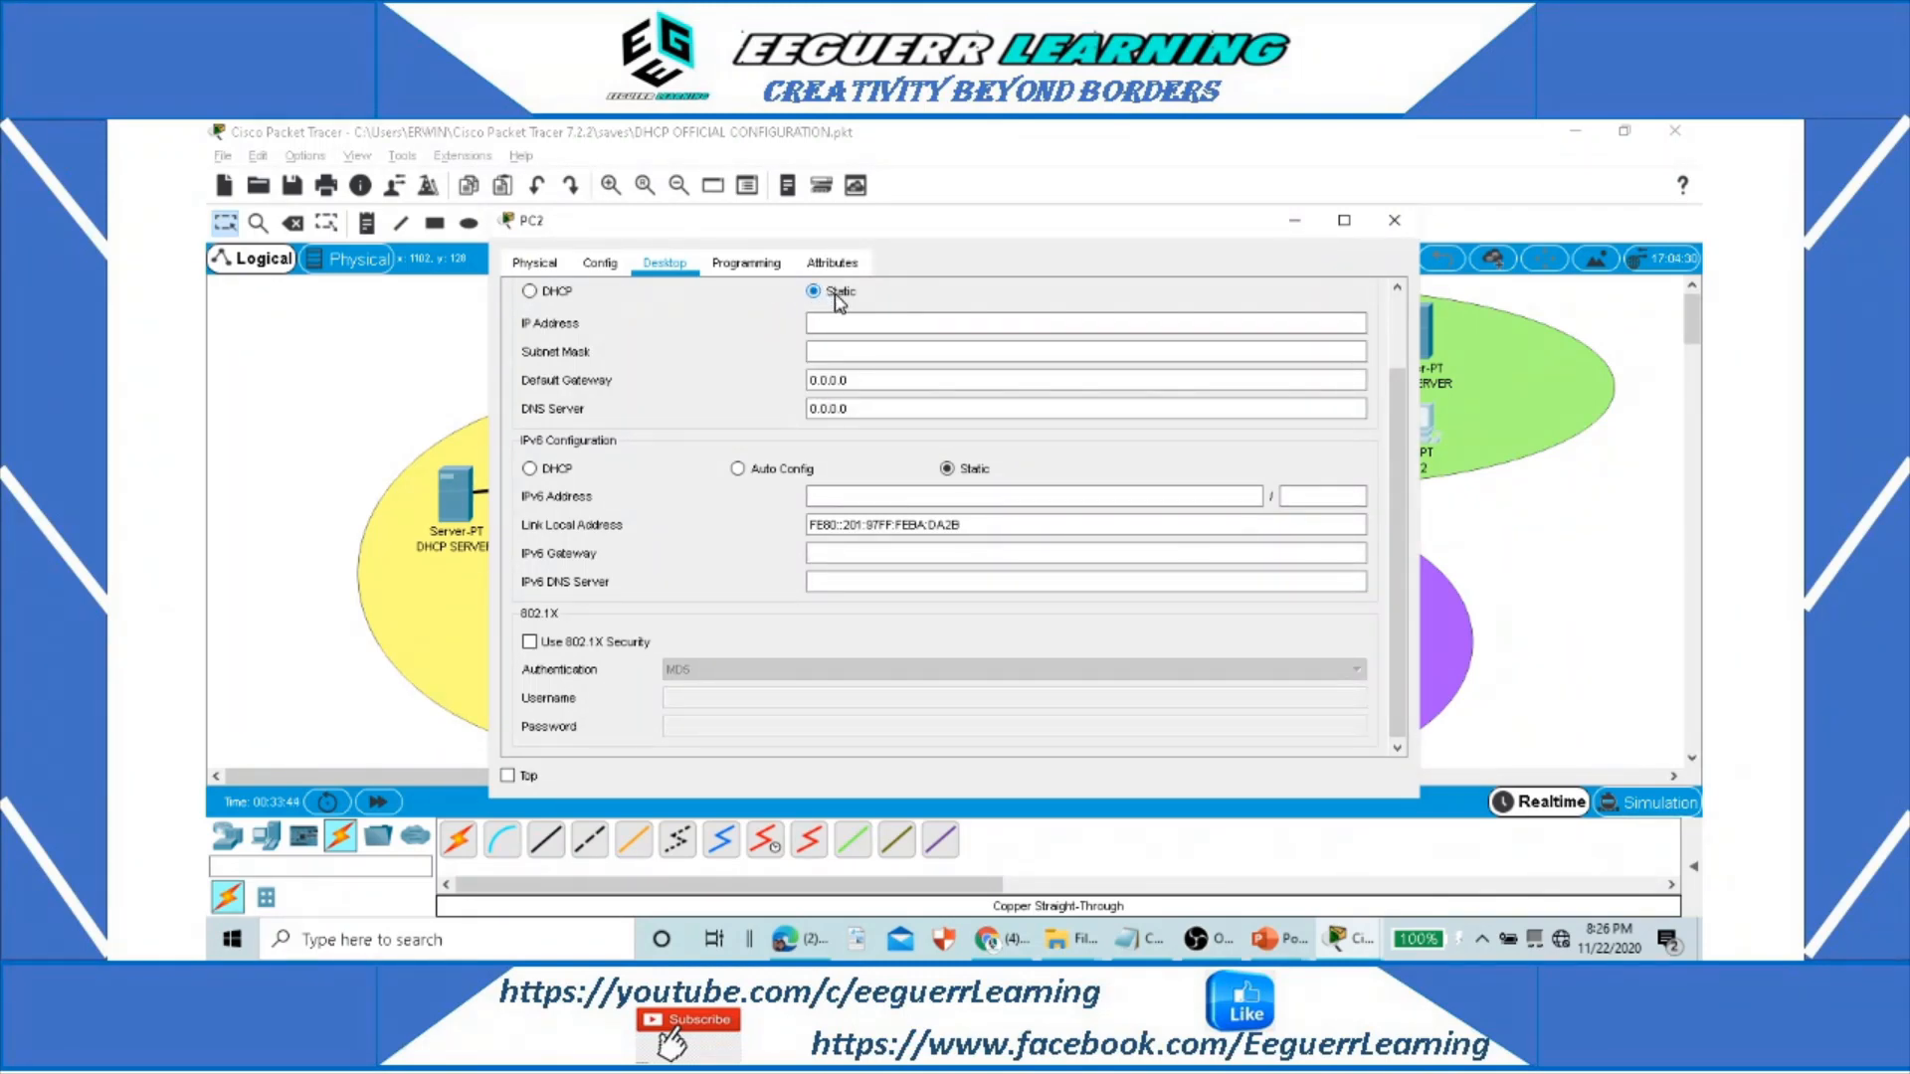
left_click(857, 320)
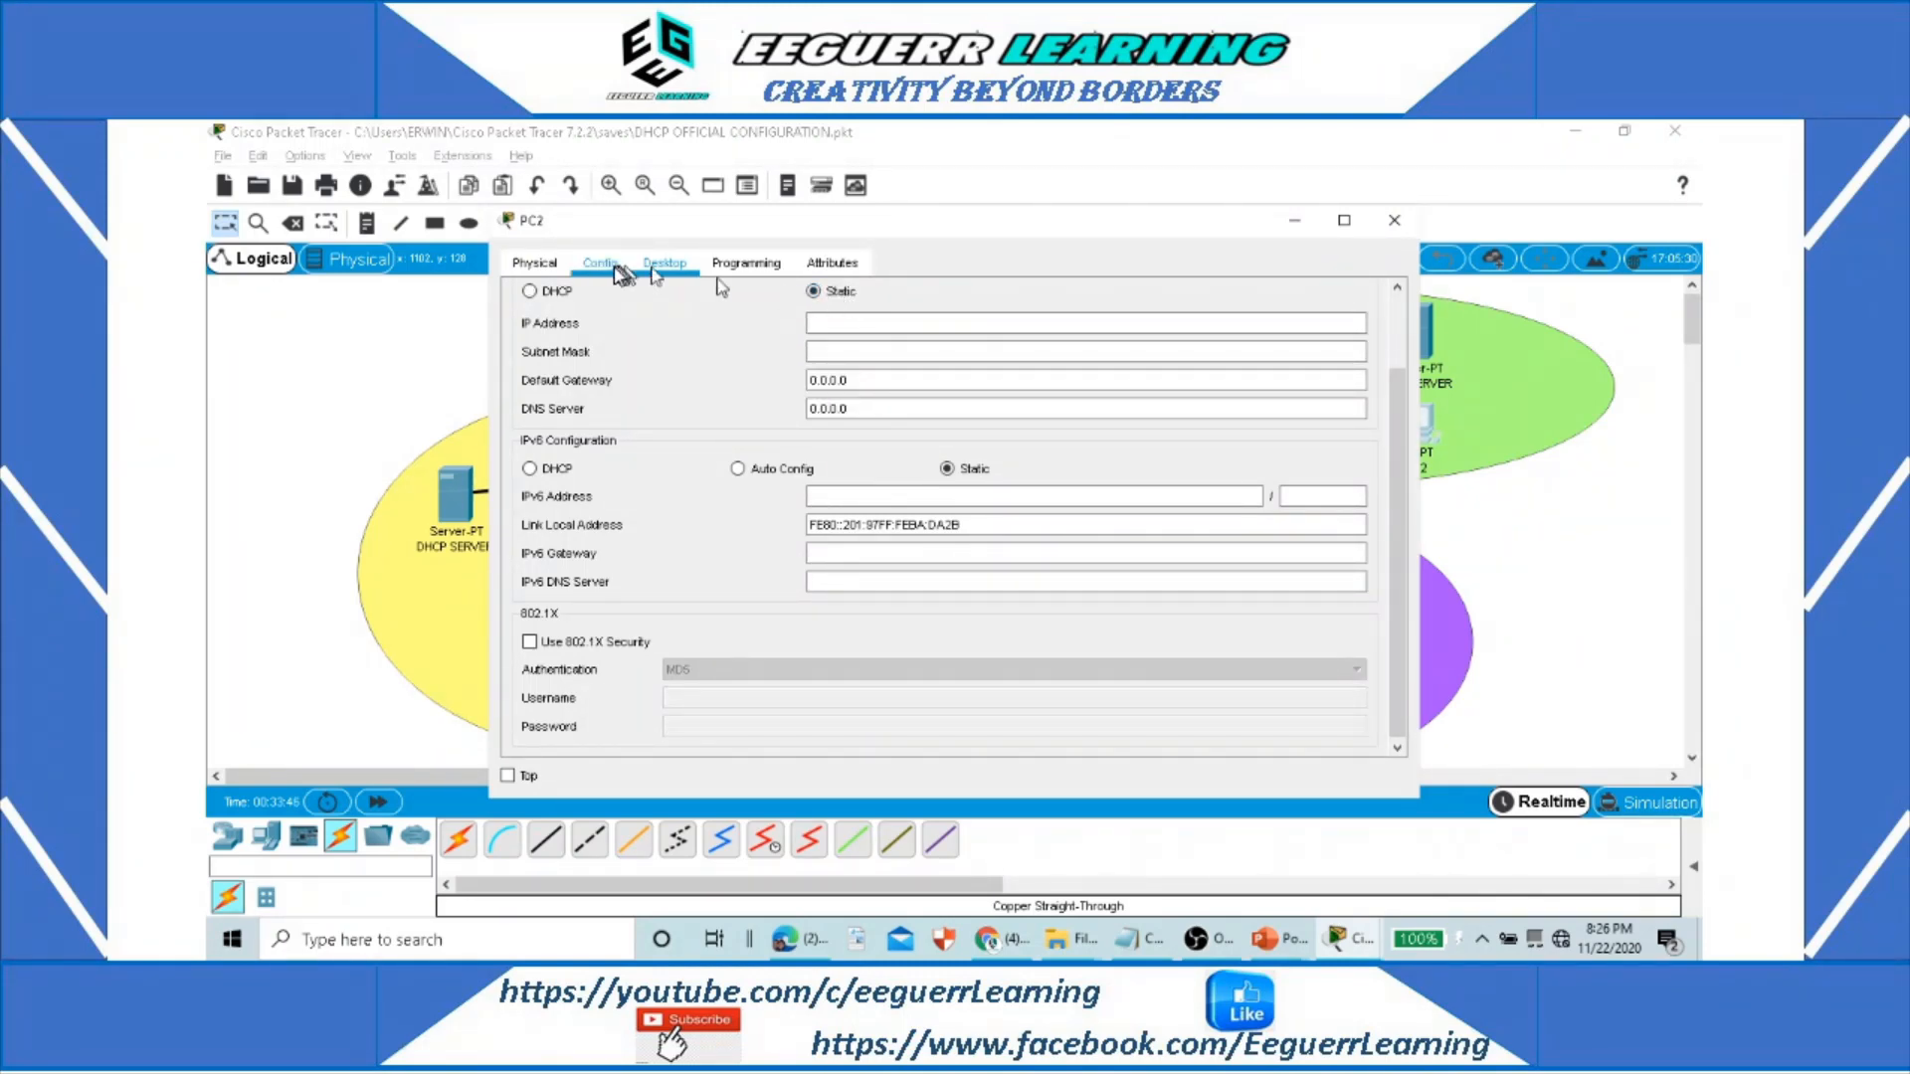
left_click(532, 292)
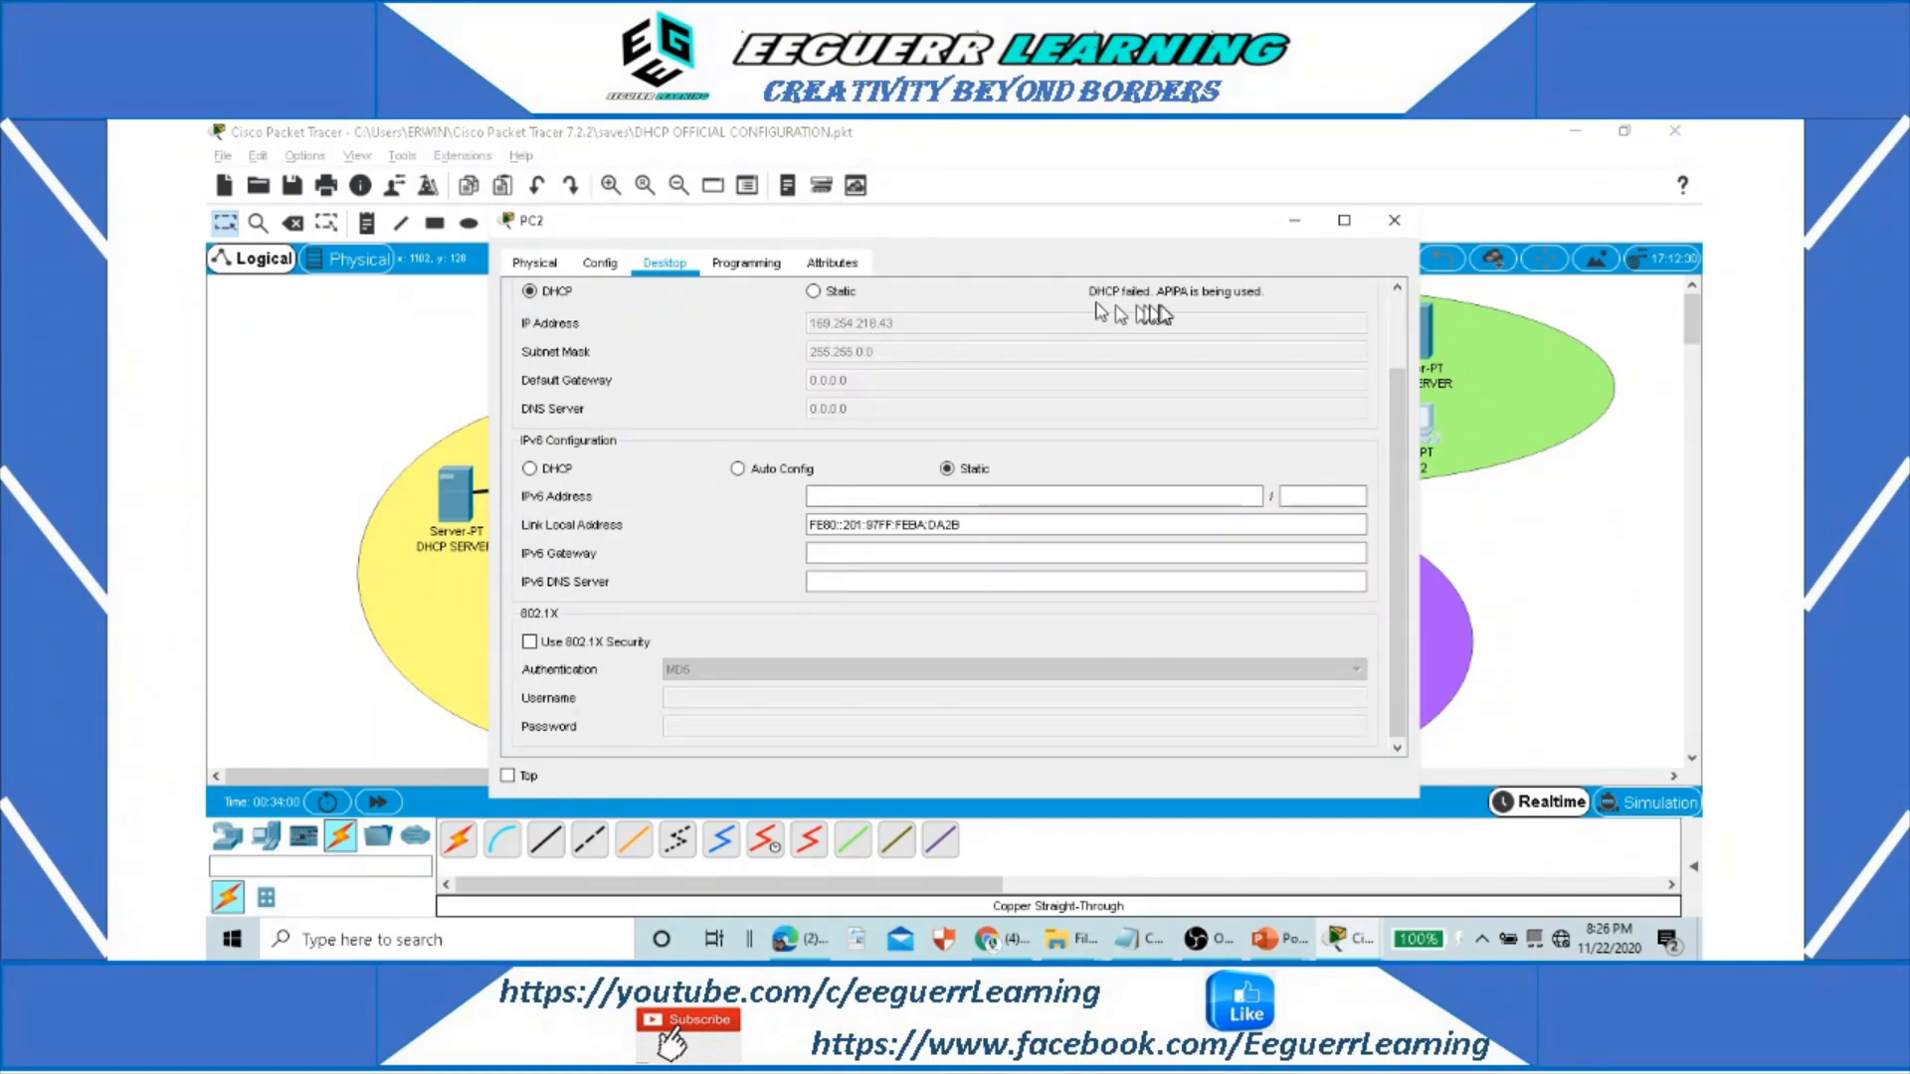
left_click(1395, 223)
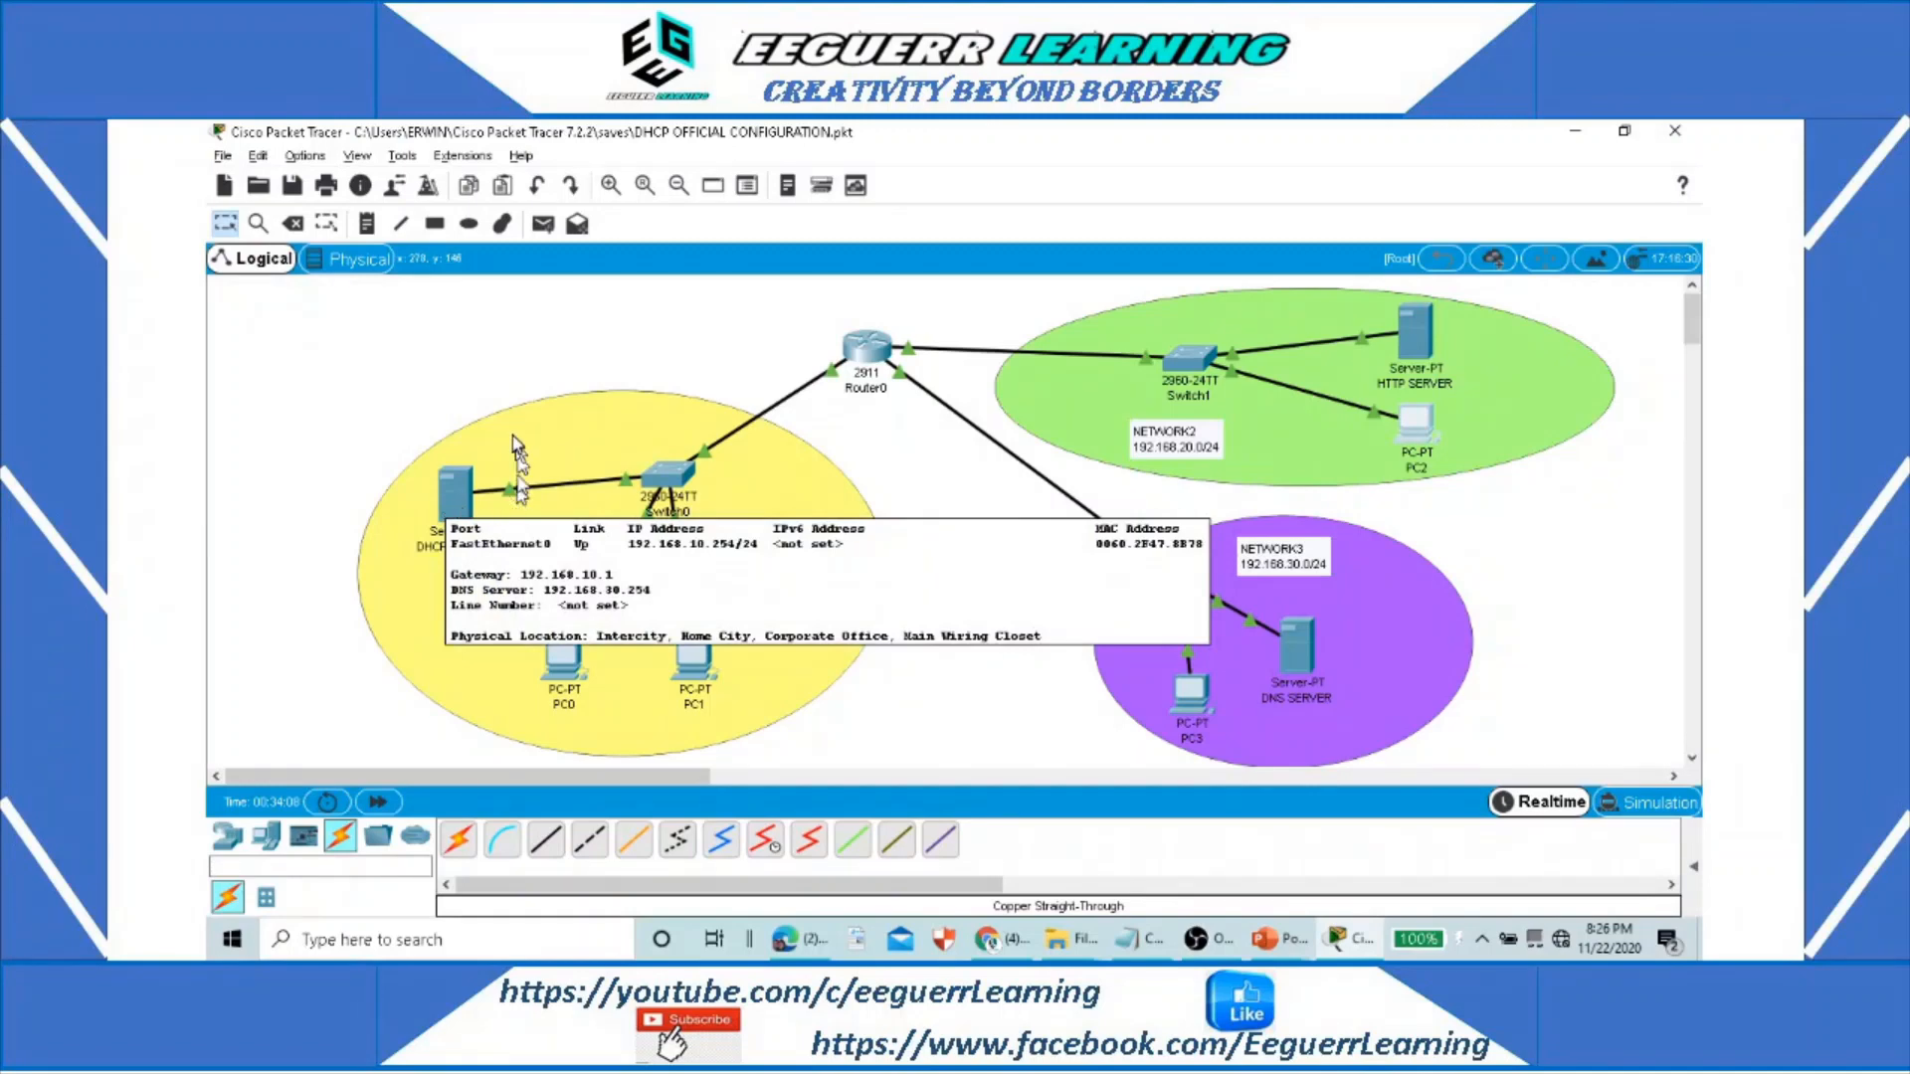
Step: Open the DHCP service settings of the DHCP server and set the pool name to NETWORK2
left_click(455, 491)
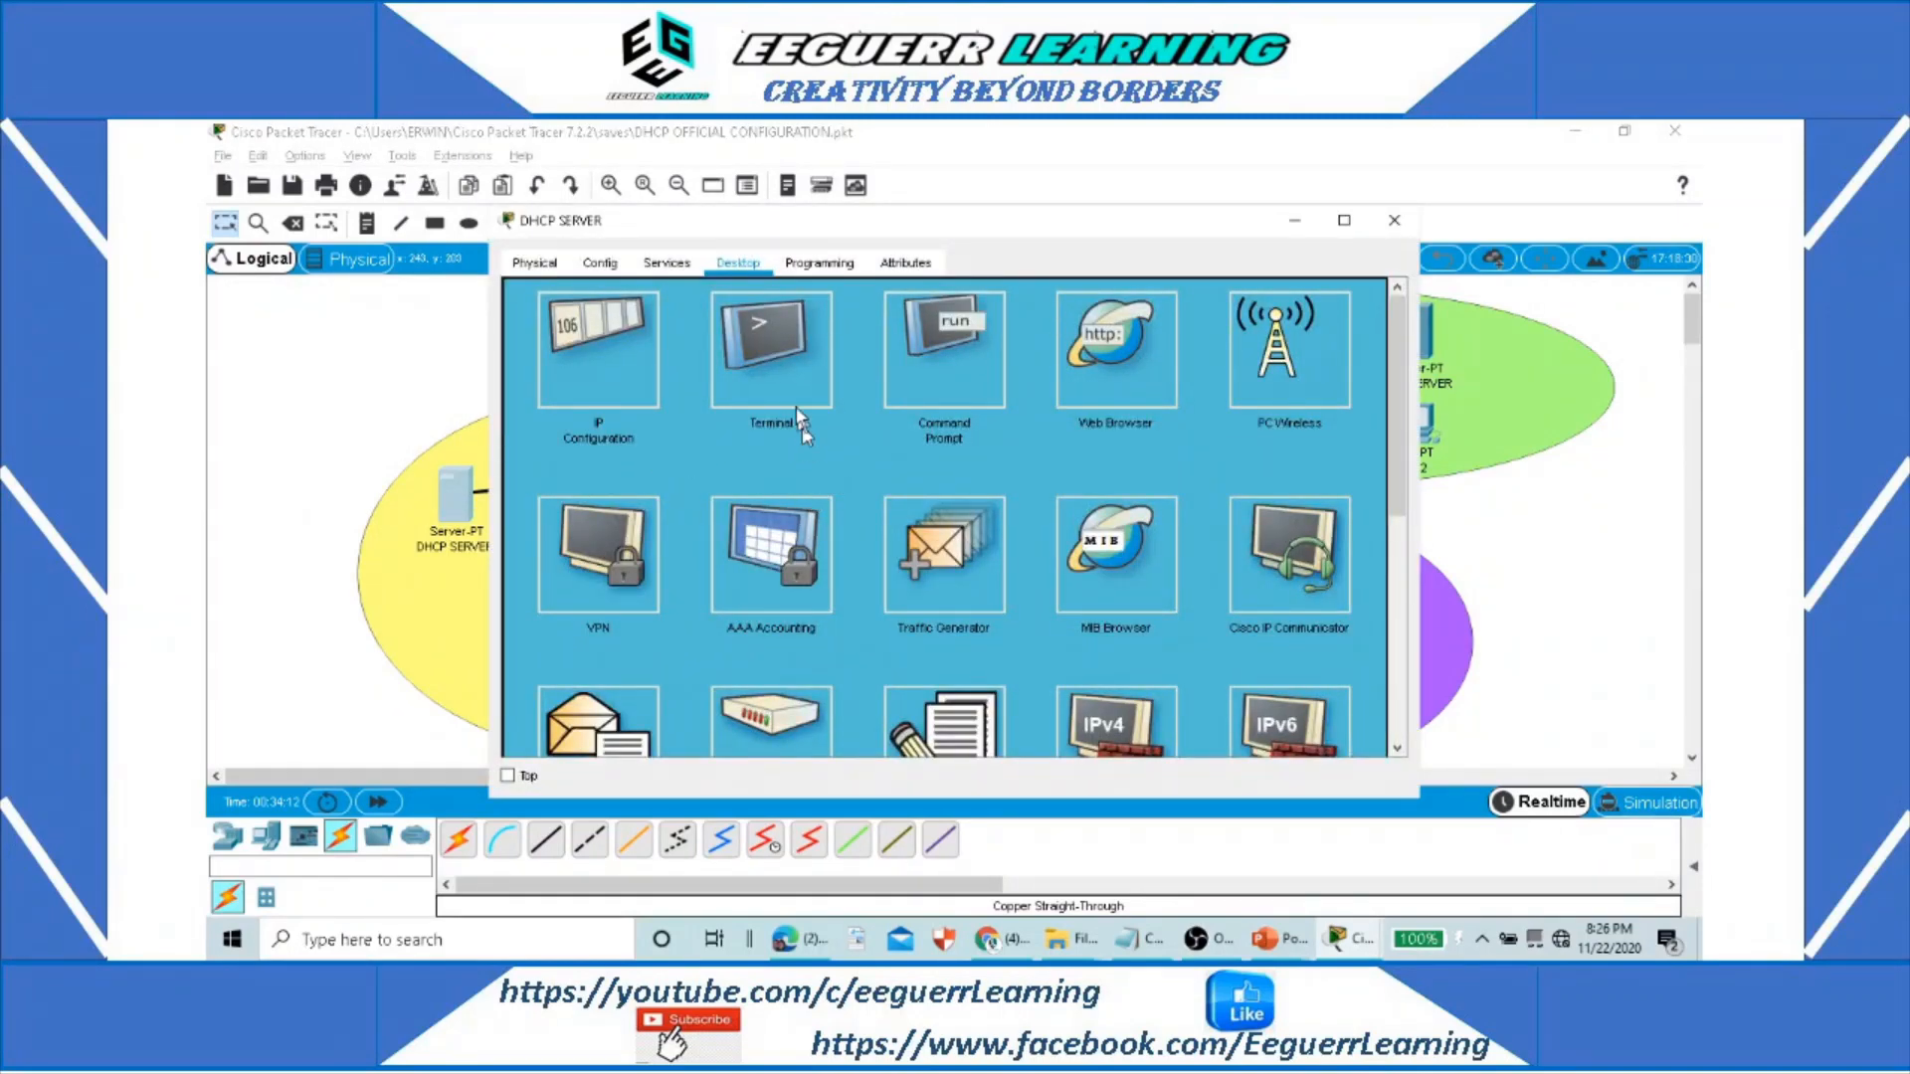
left_click(665, 264)
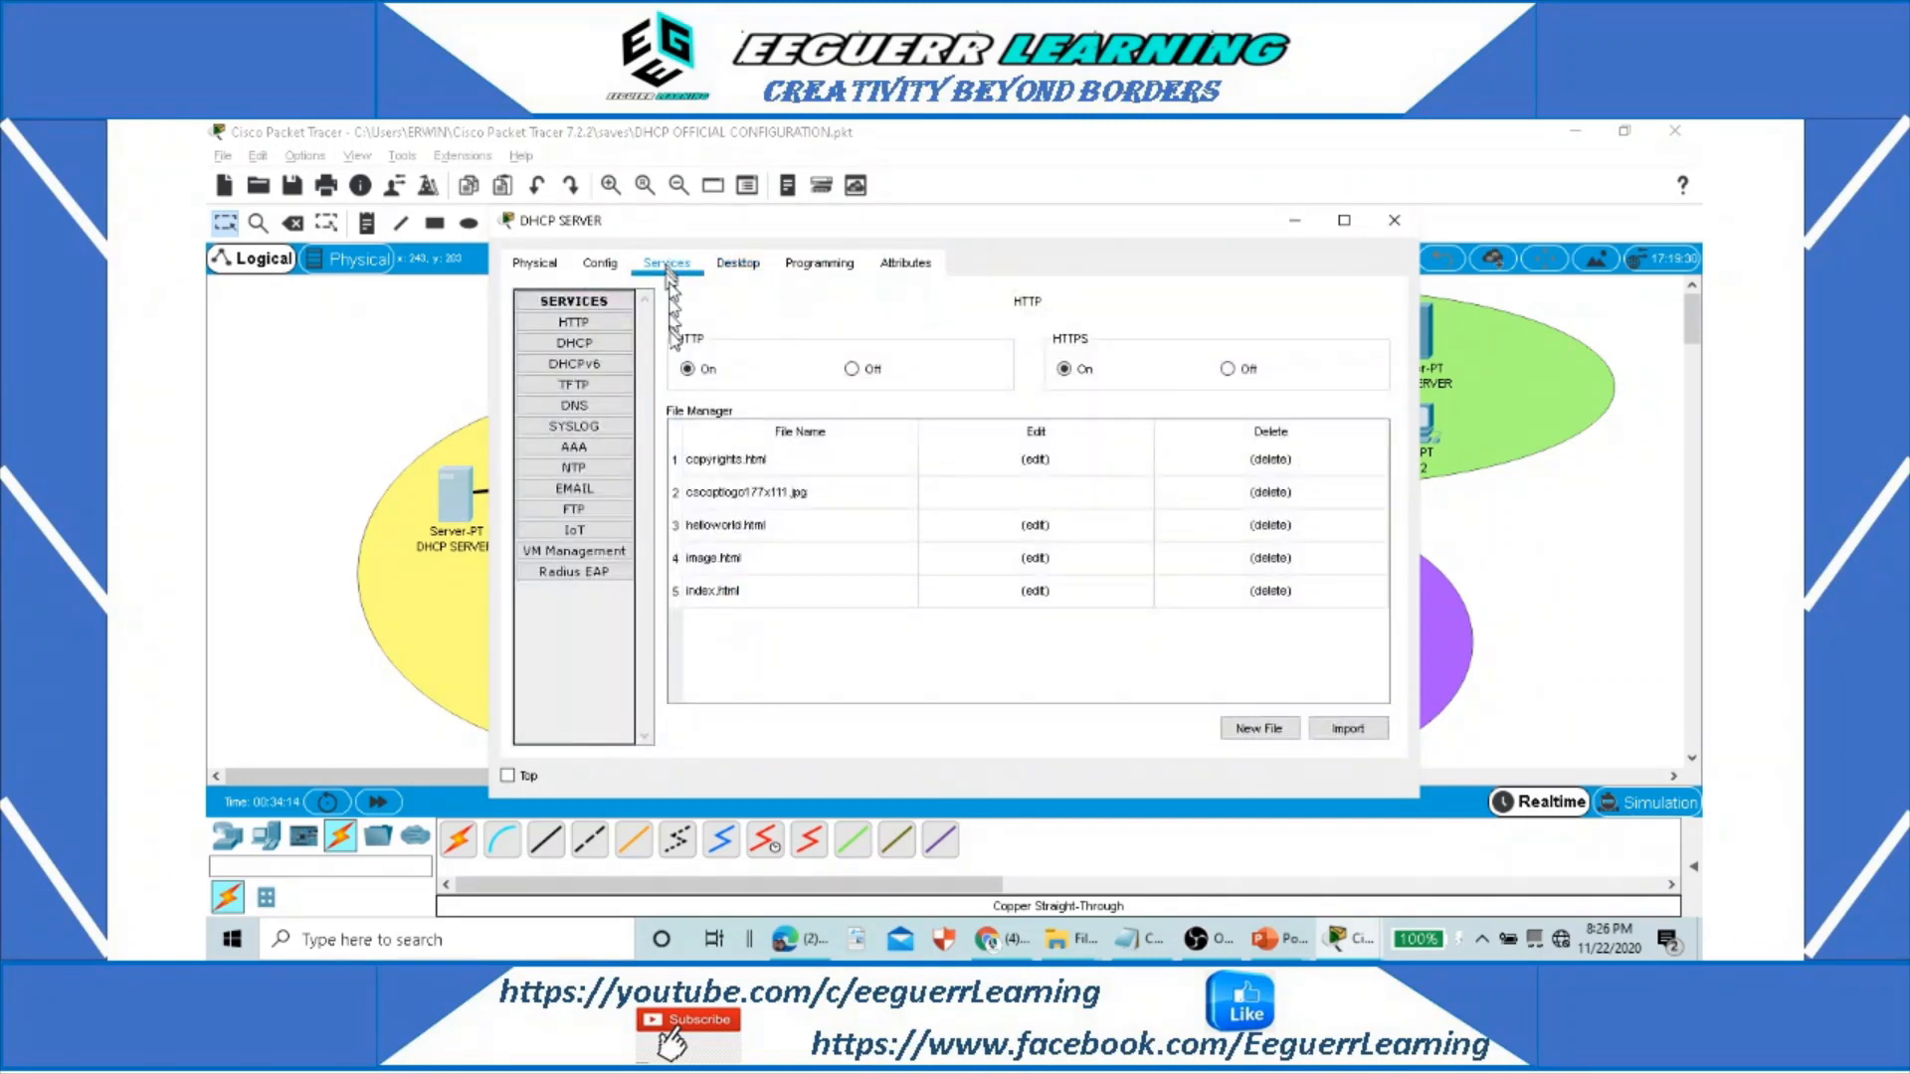
left_click(580, 344)
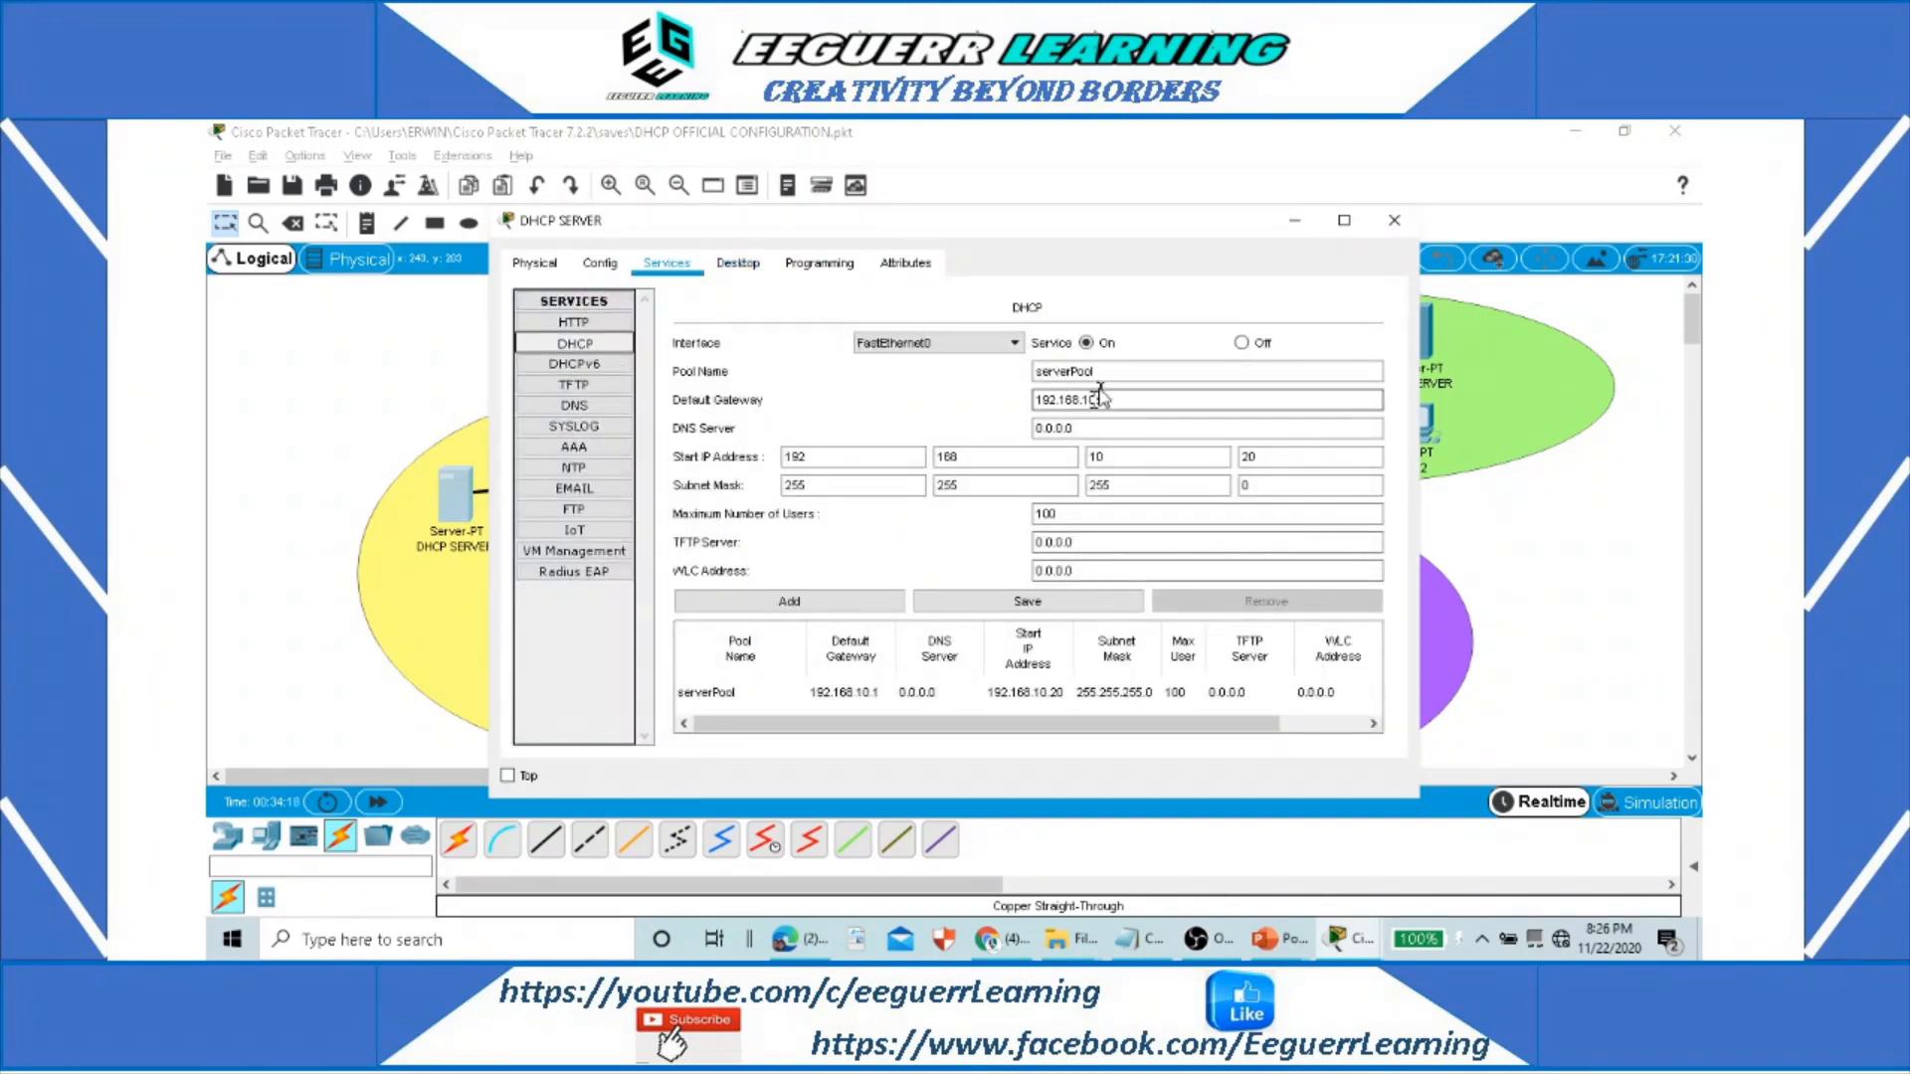
left_click_drag(1128, 372, 1025, 371)
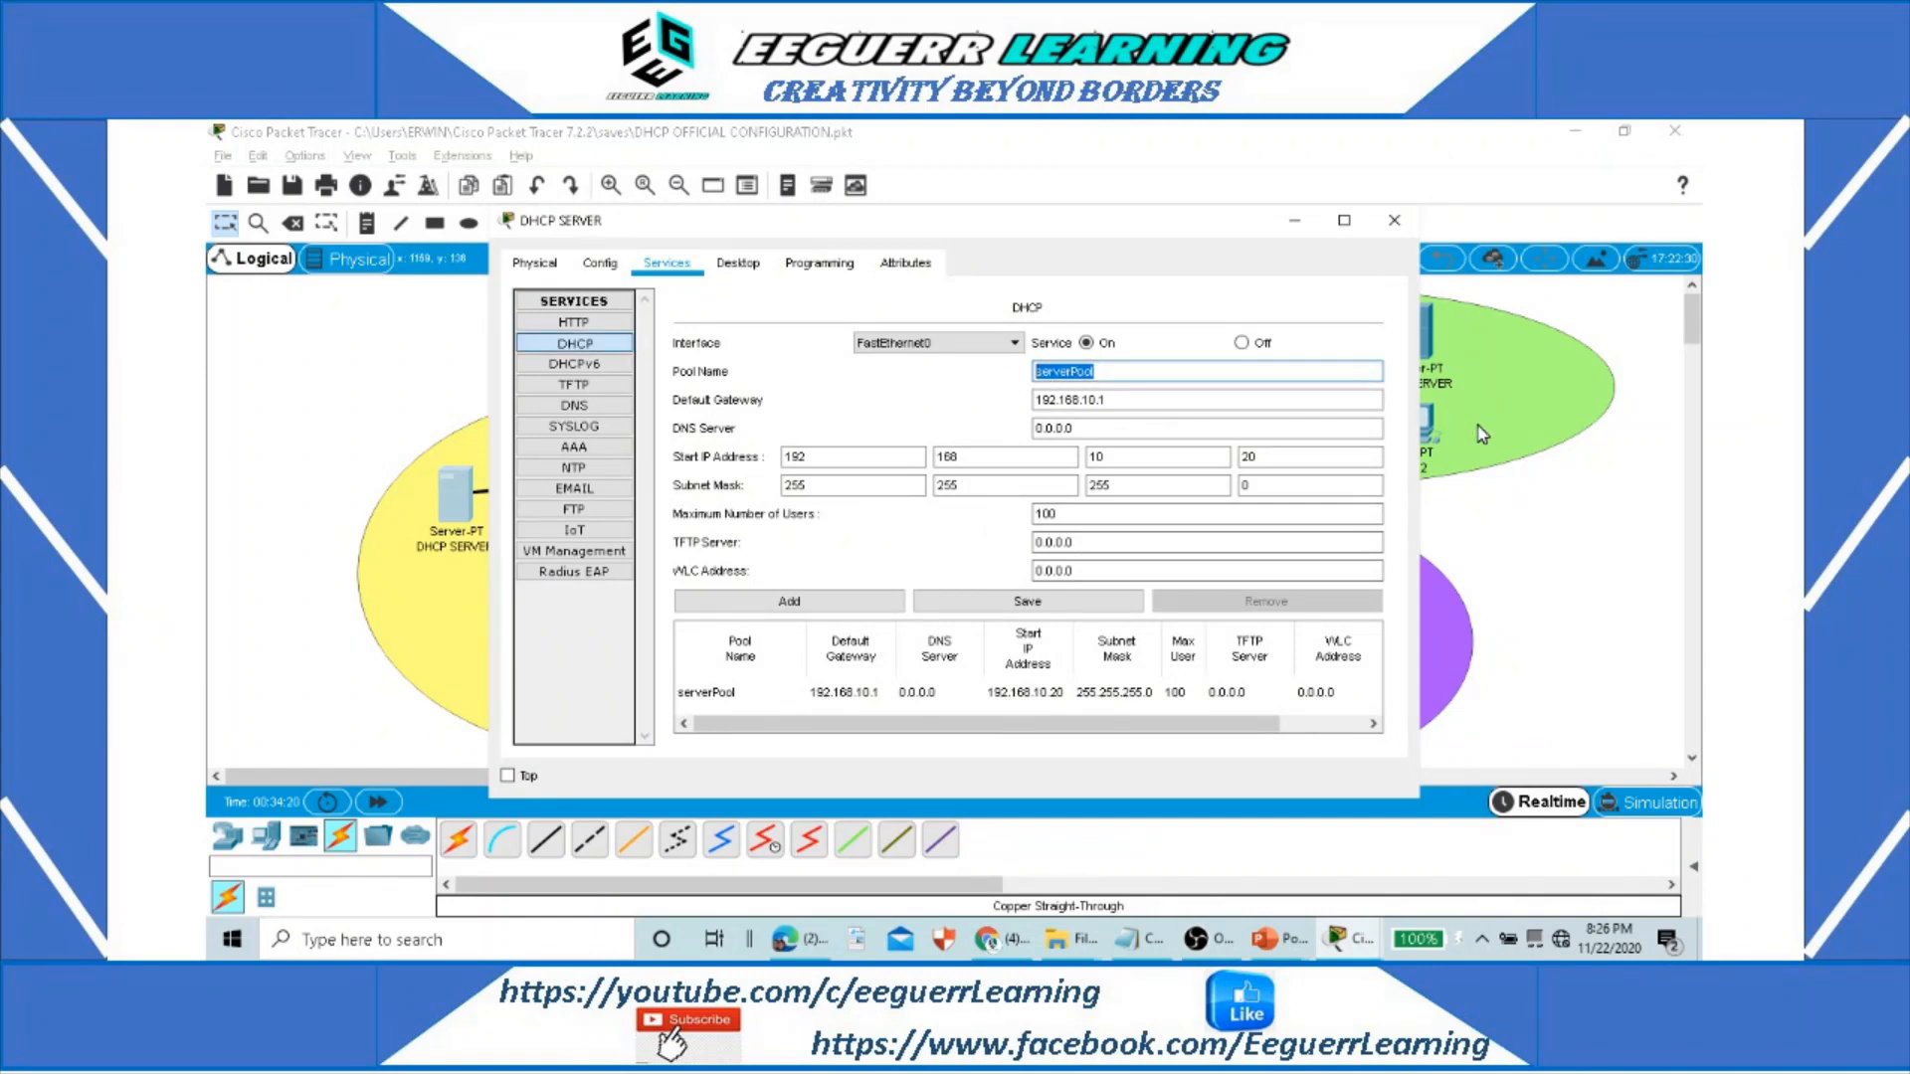
type("NETW")
type("R")
type("ORK")
type("2")
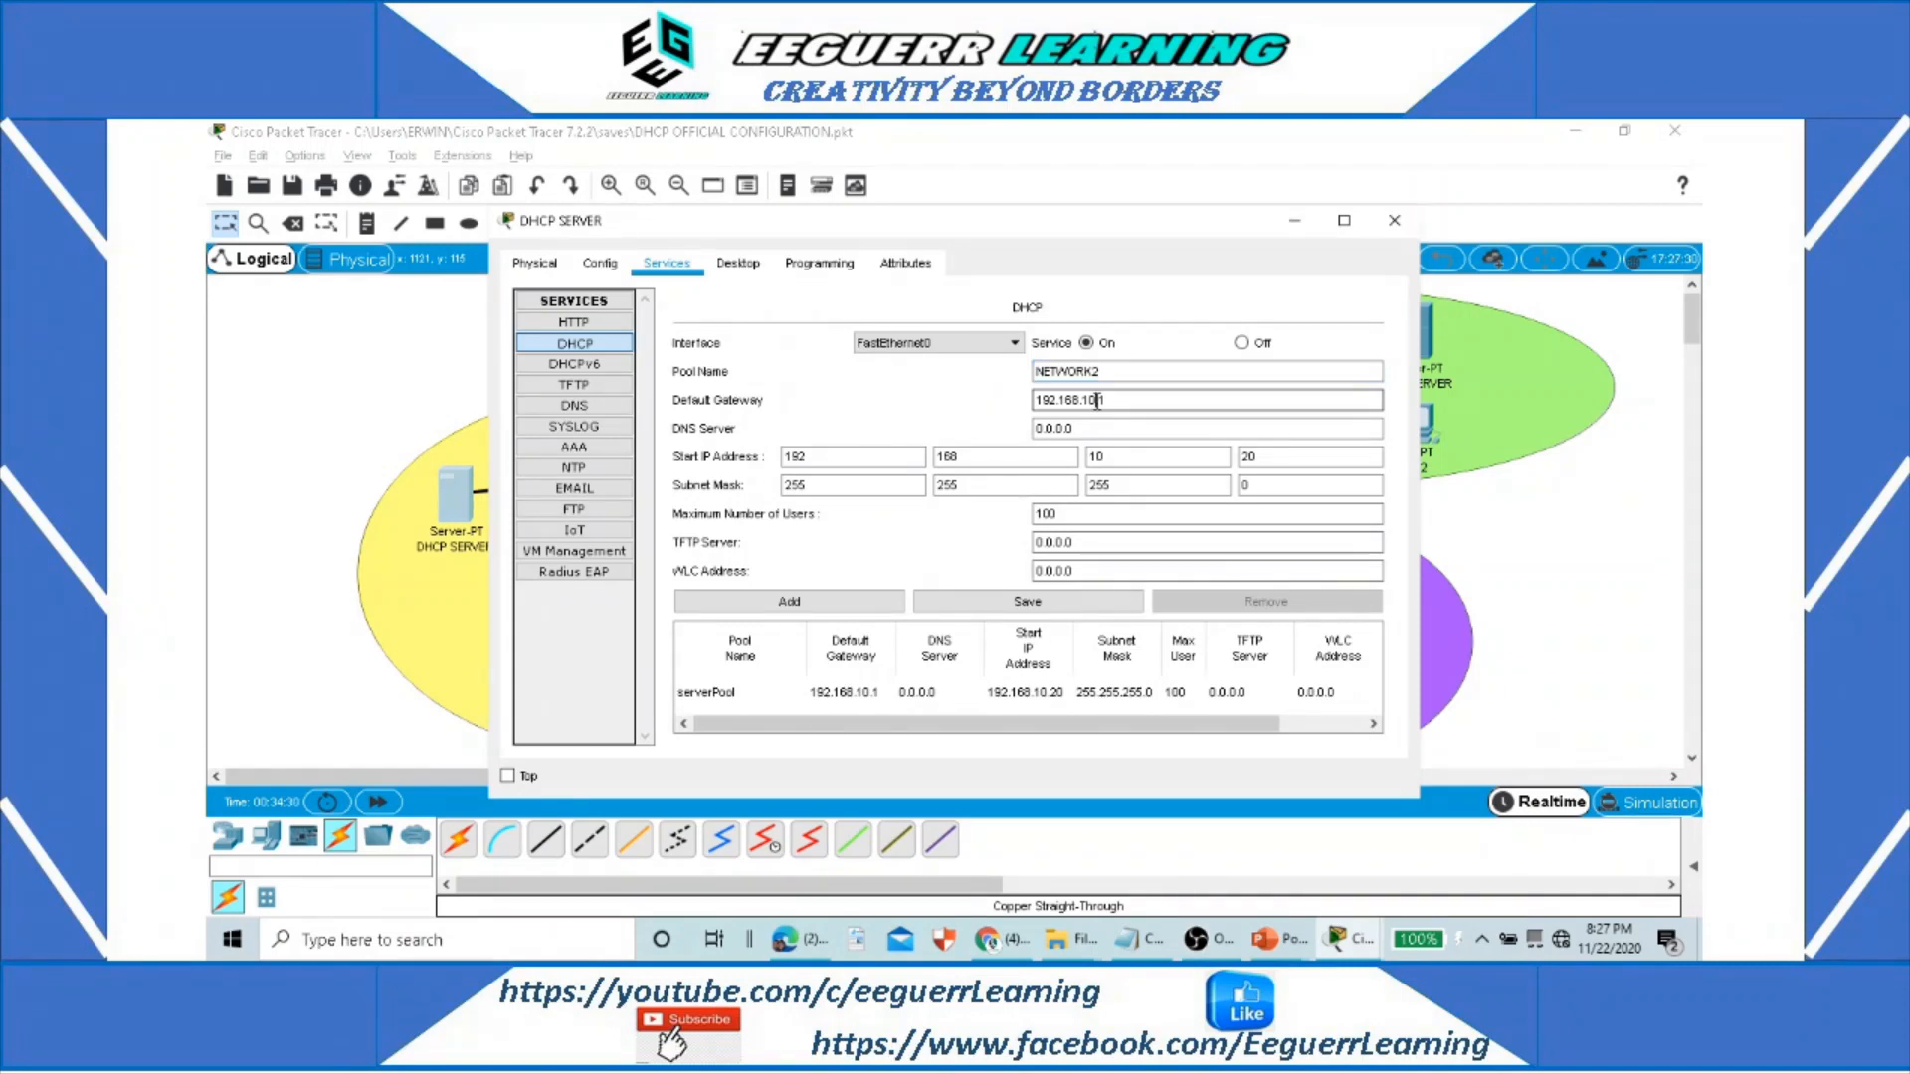
Step: Set the NETWORK2 pool's default gateway to 192.168.20.1
left_click(1132, 402)
key("Left")
key("BackSpace")
key("BackSpace")
key("BackSpace")
type("20")
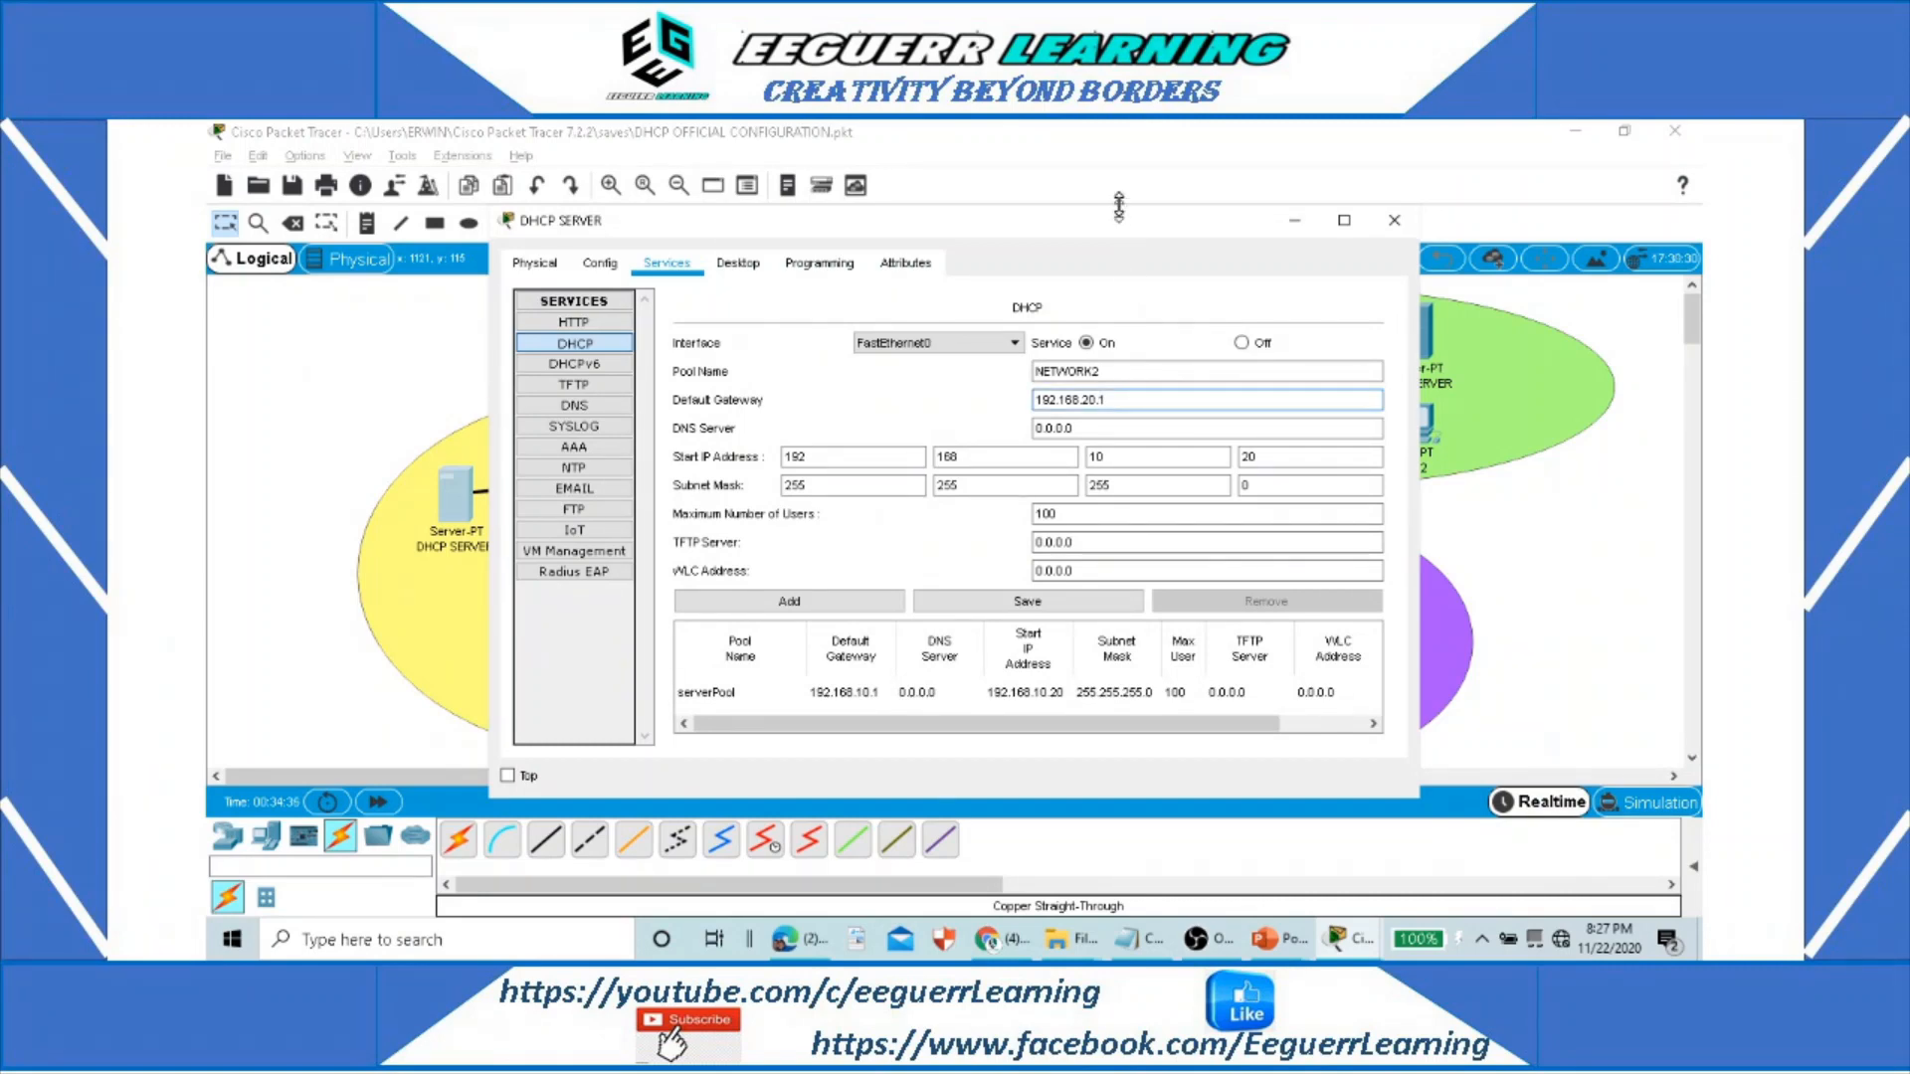
Step: Uncover the network diagram and set the pool's DNS server to 192.168.30.254, reusing the copied gateway address
left_click_drag(1141, 234, 847, 259)
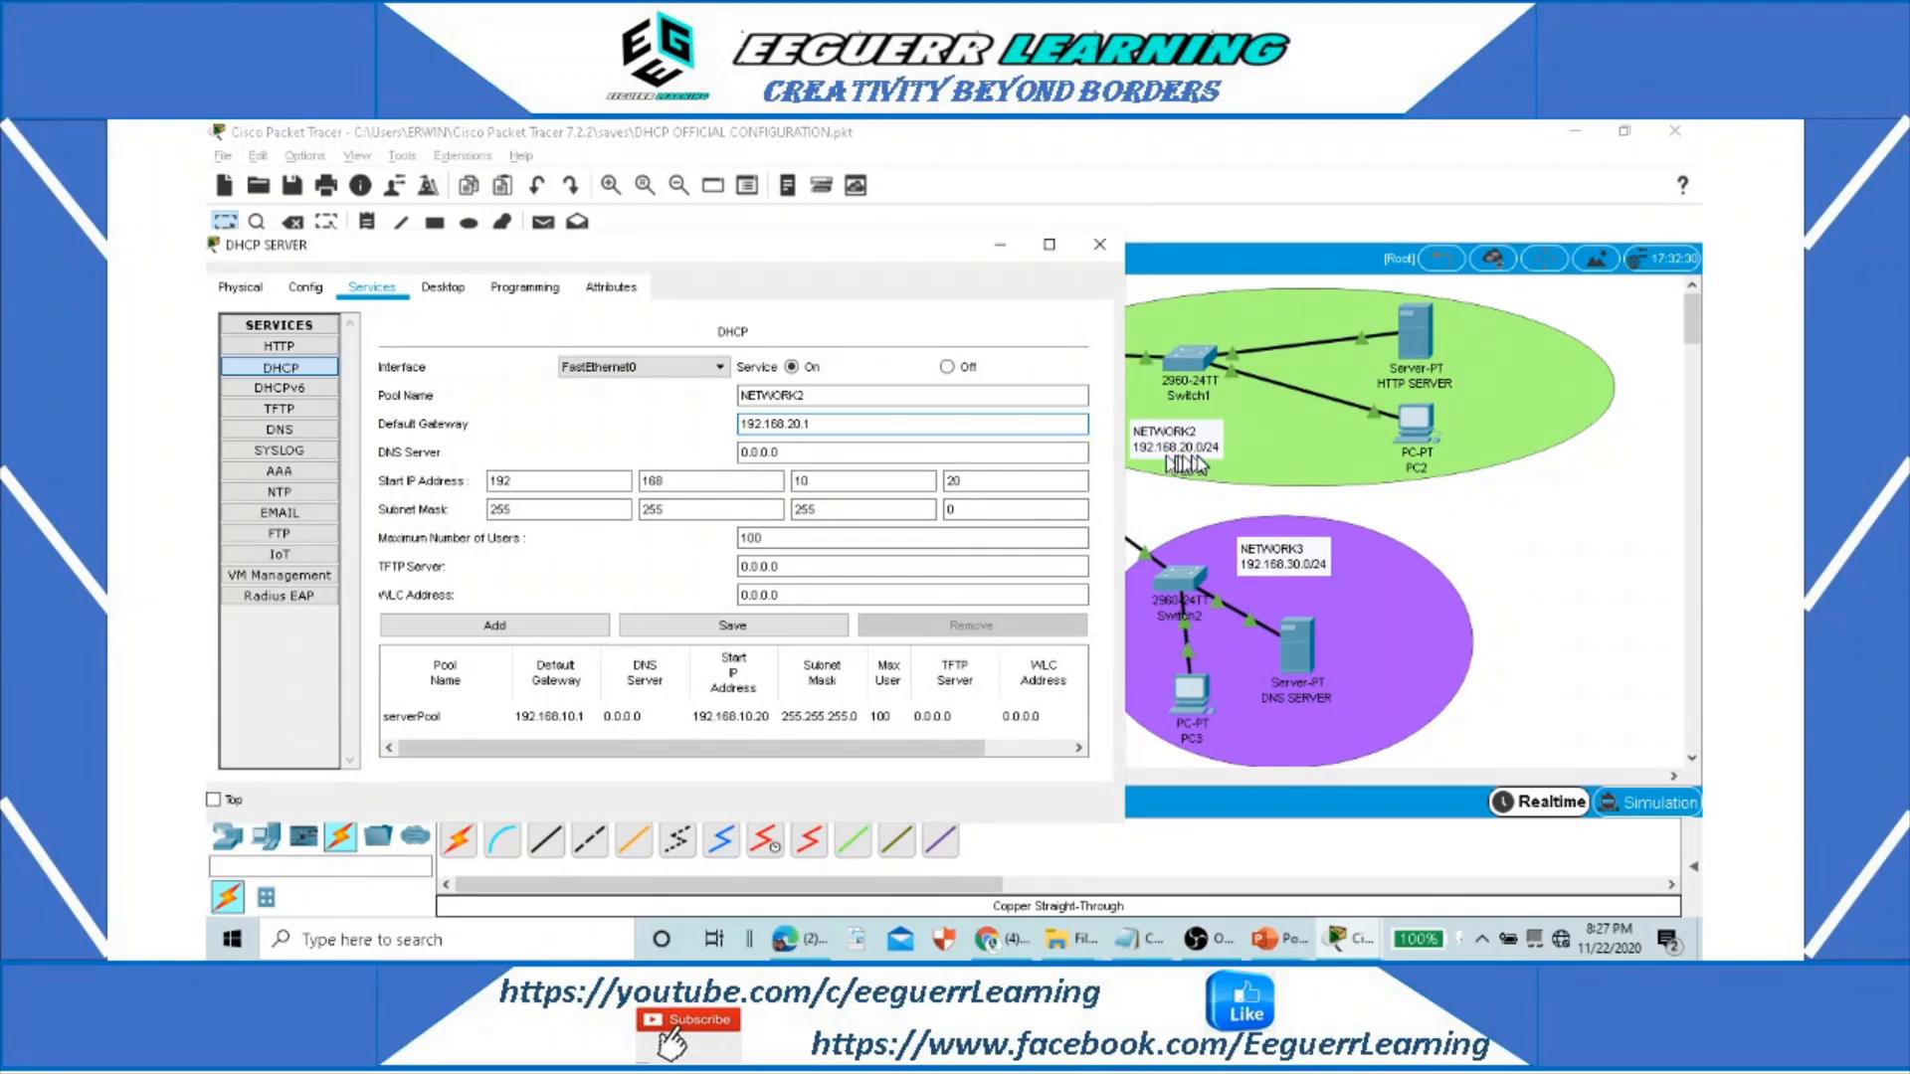
left_click_drag(788, 423, 738, 424)
key("ctrl+c")
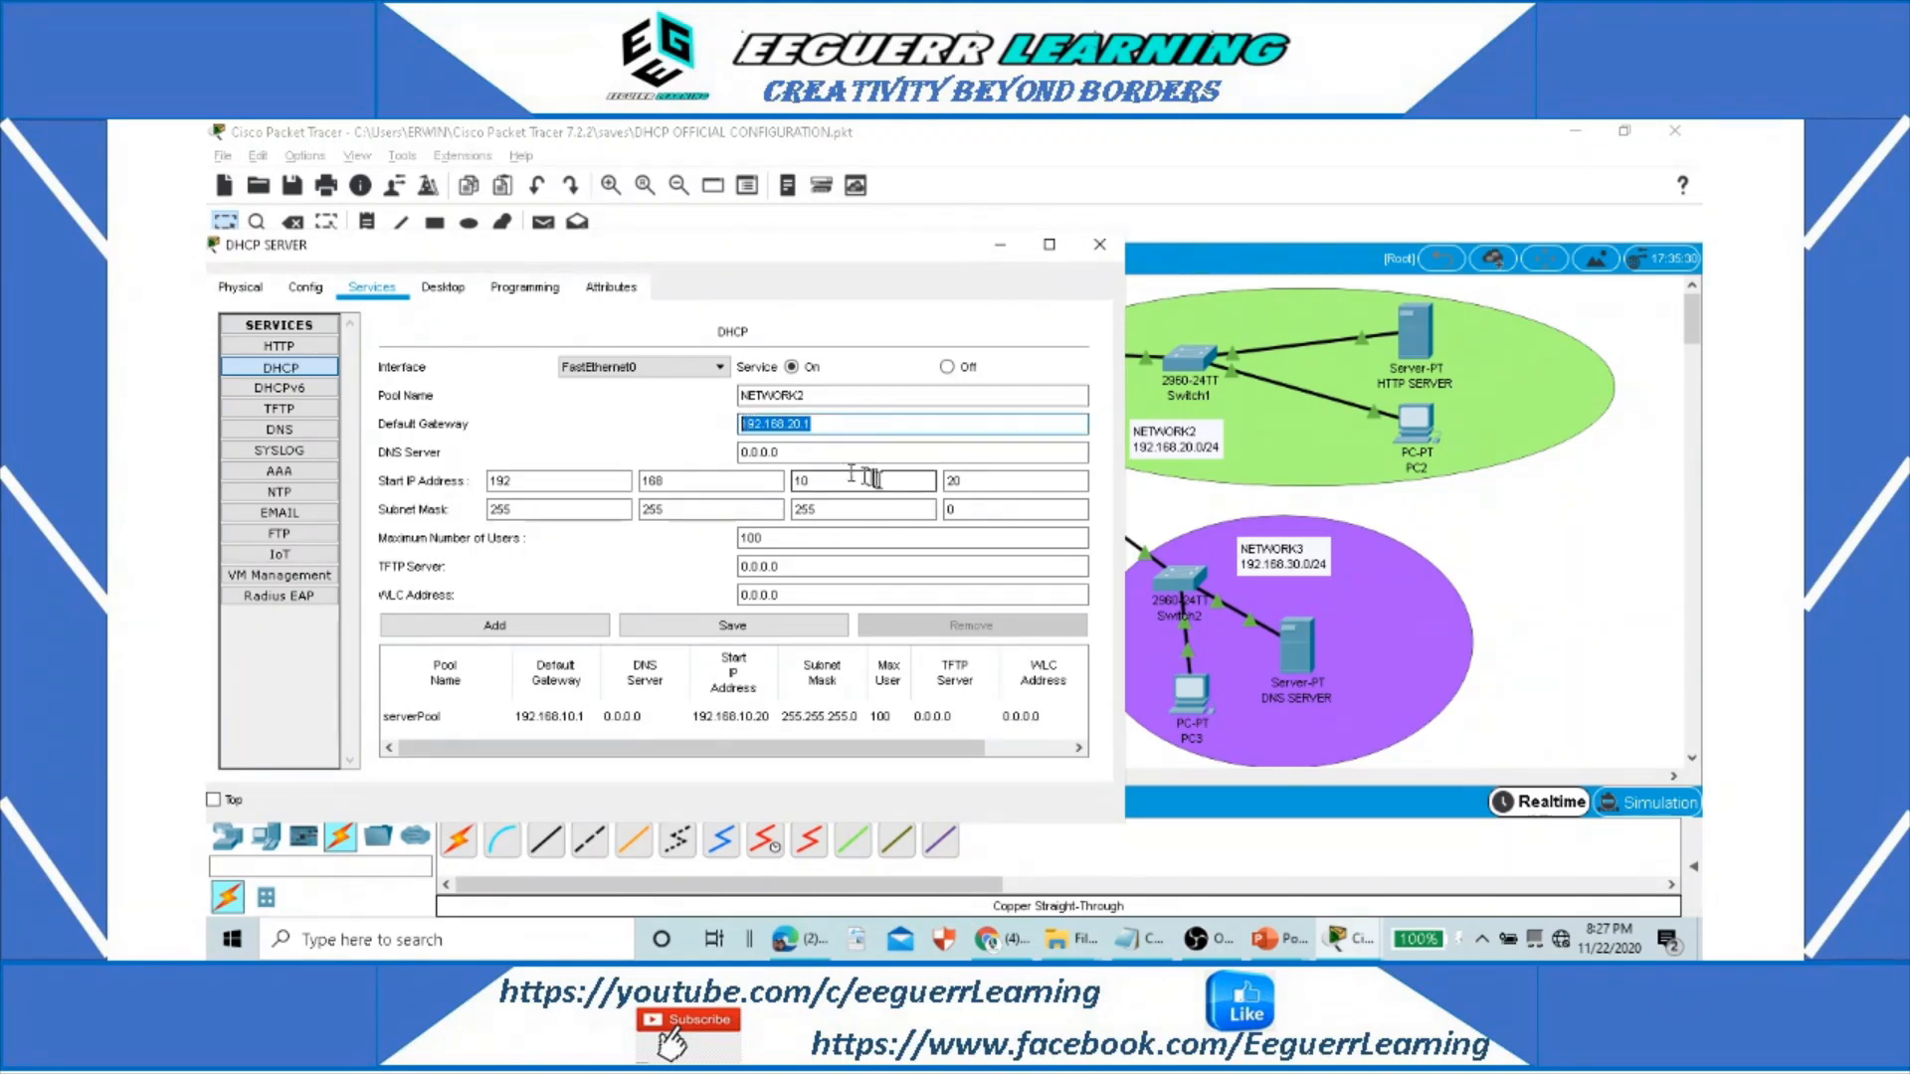
double_click(786, 452)
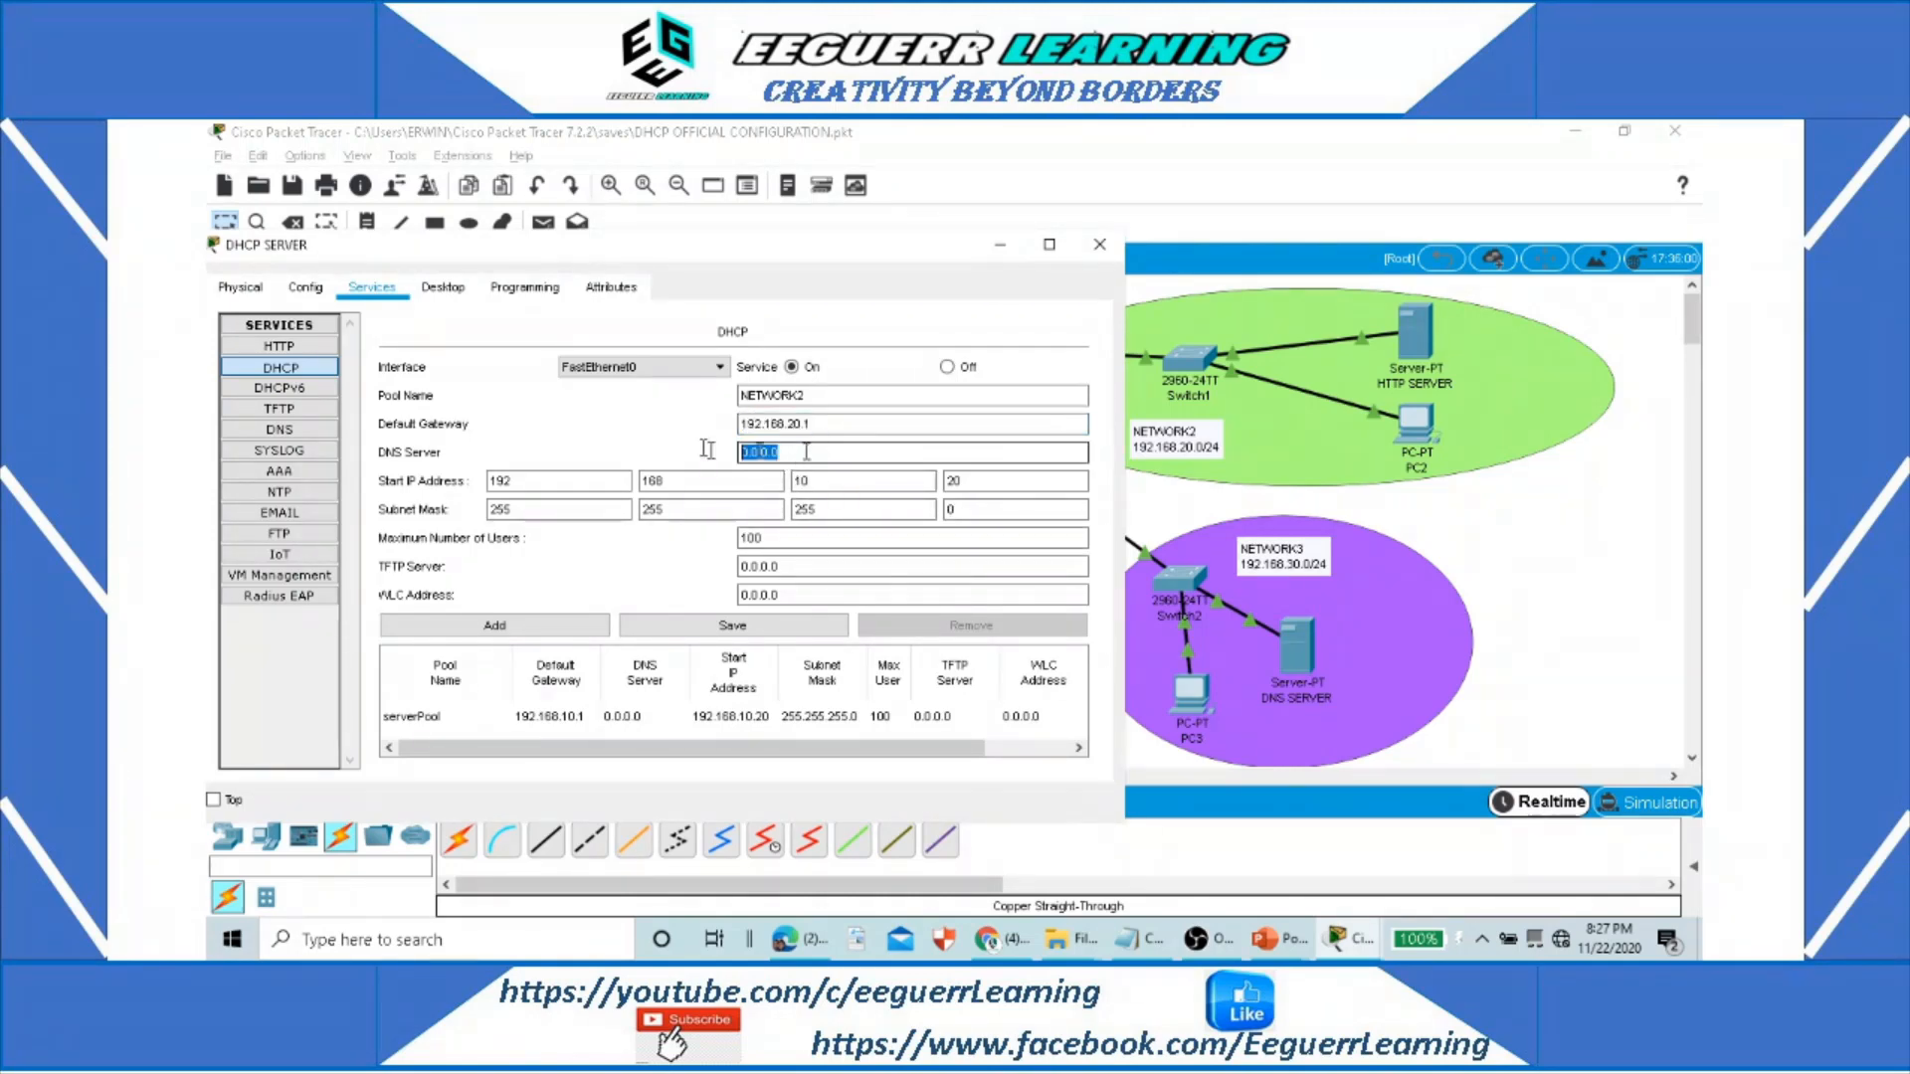
key("ctrl+v")
left_click(792, 451)
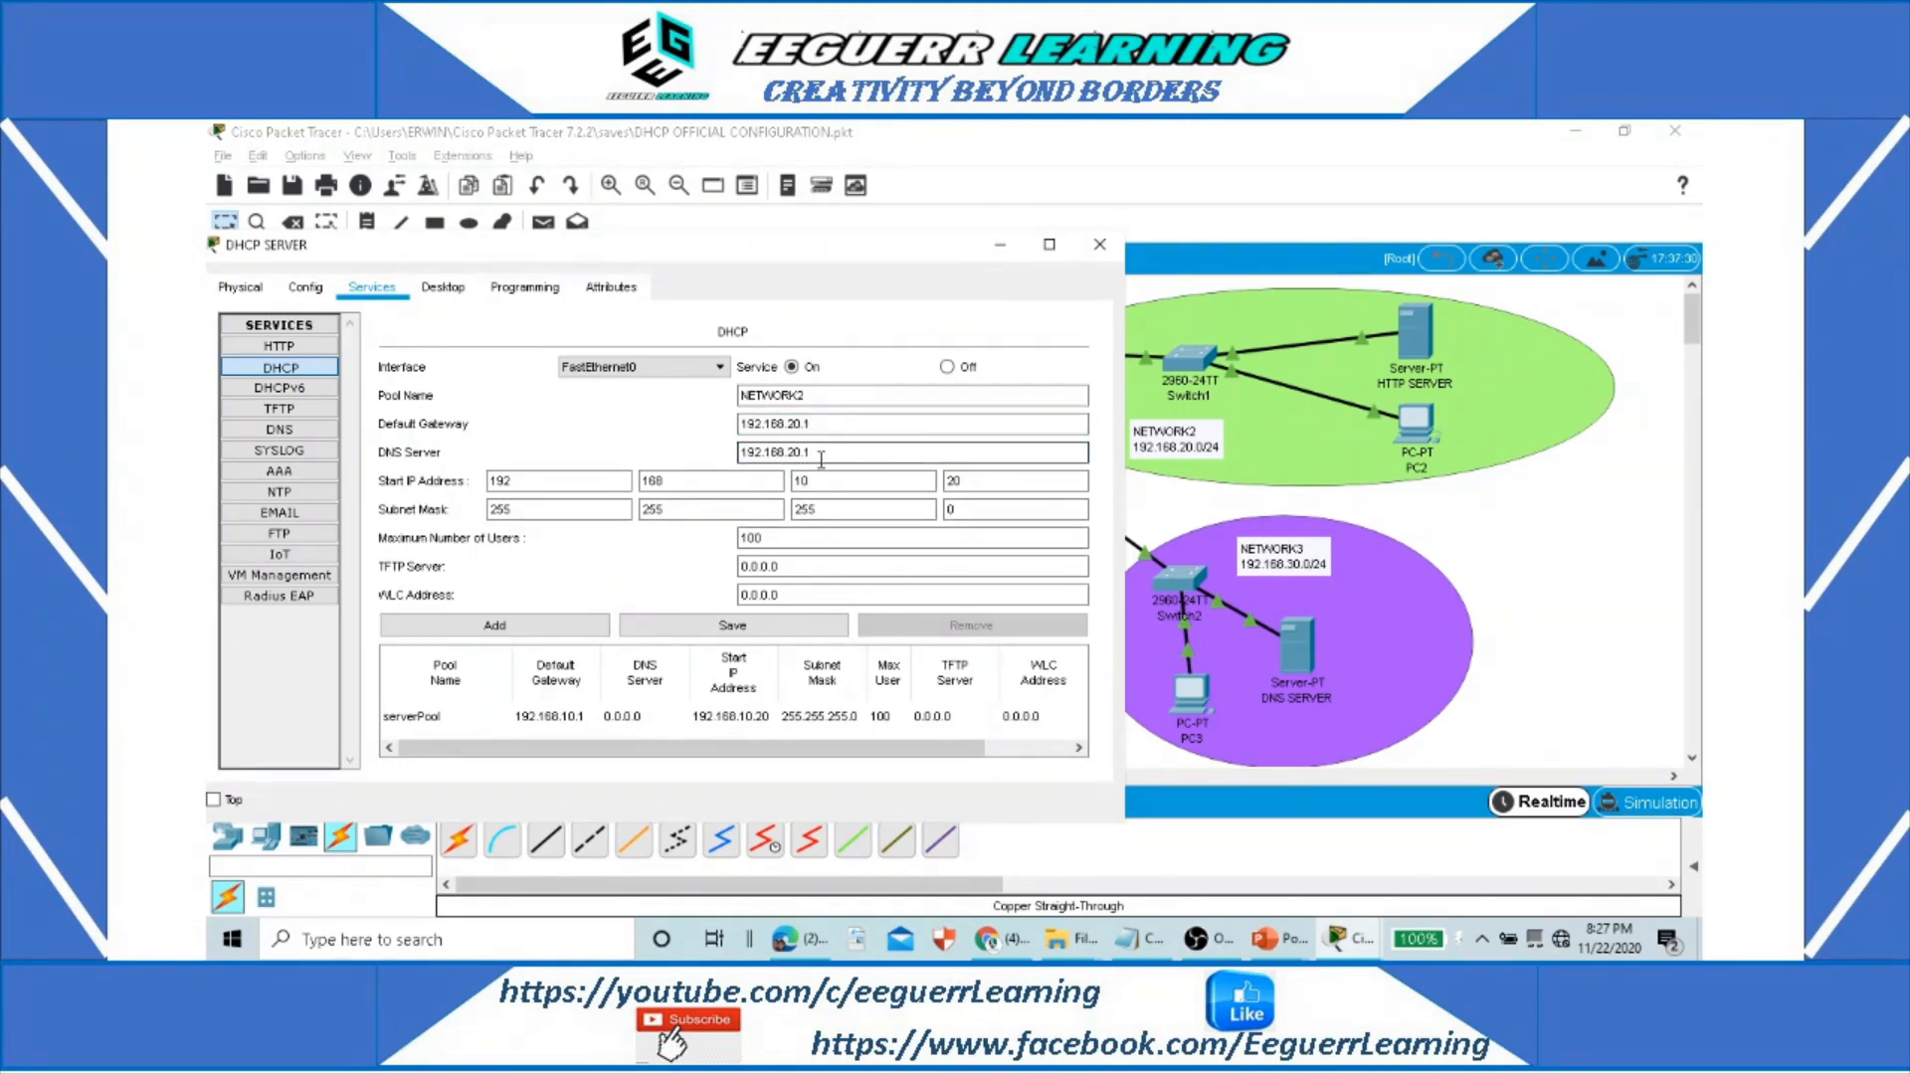
key("BackSpace")
type("3")
left_click(834, 453)
type("254")
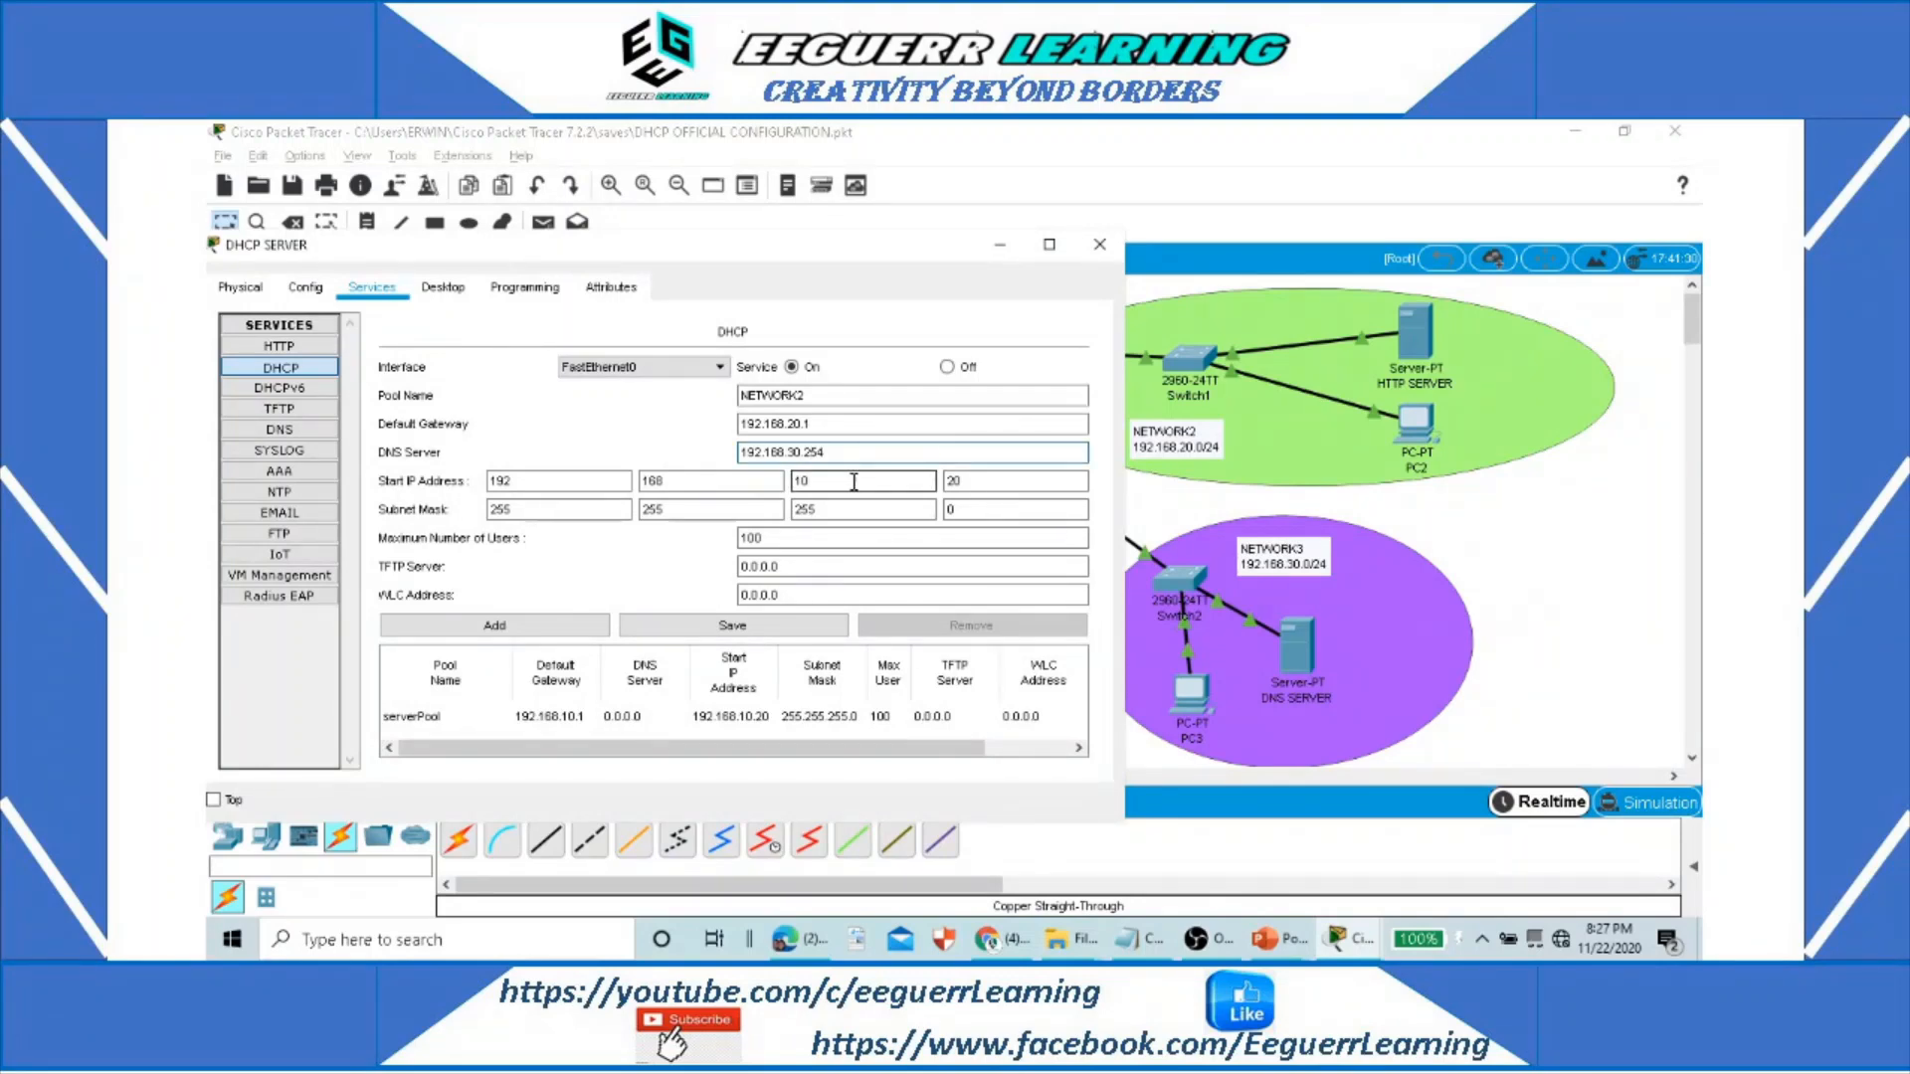
Step: Set the start IP address to 192.168.20.20, keep 100 maximum users, and add NETWORK2 as a new pool
double_click(795, 452)
left_click(796, 423)
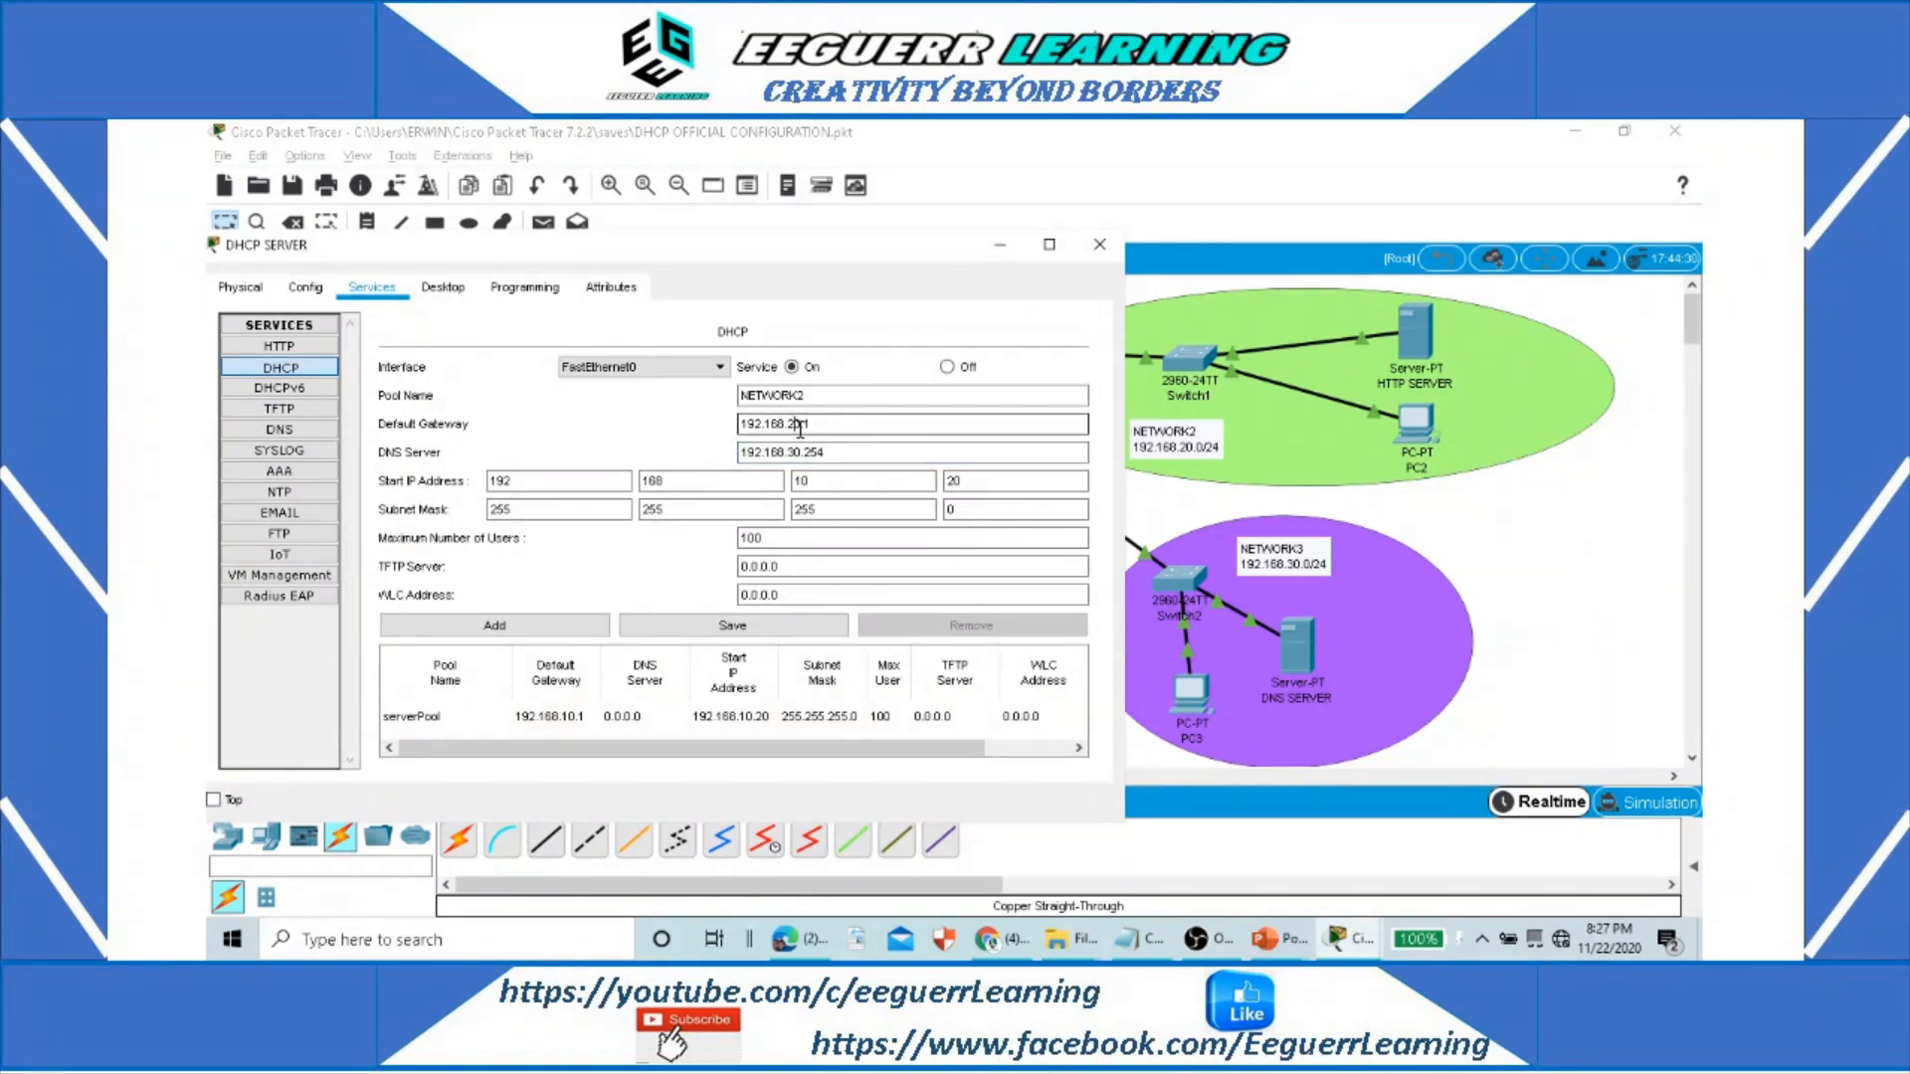
double_click(805, 481)
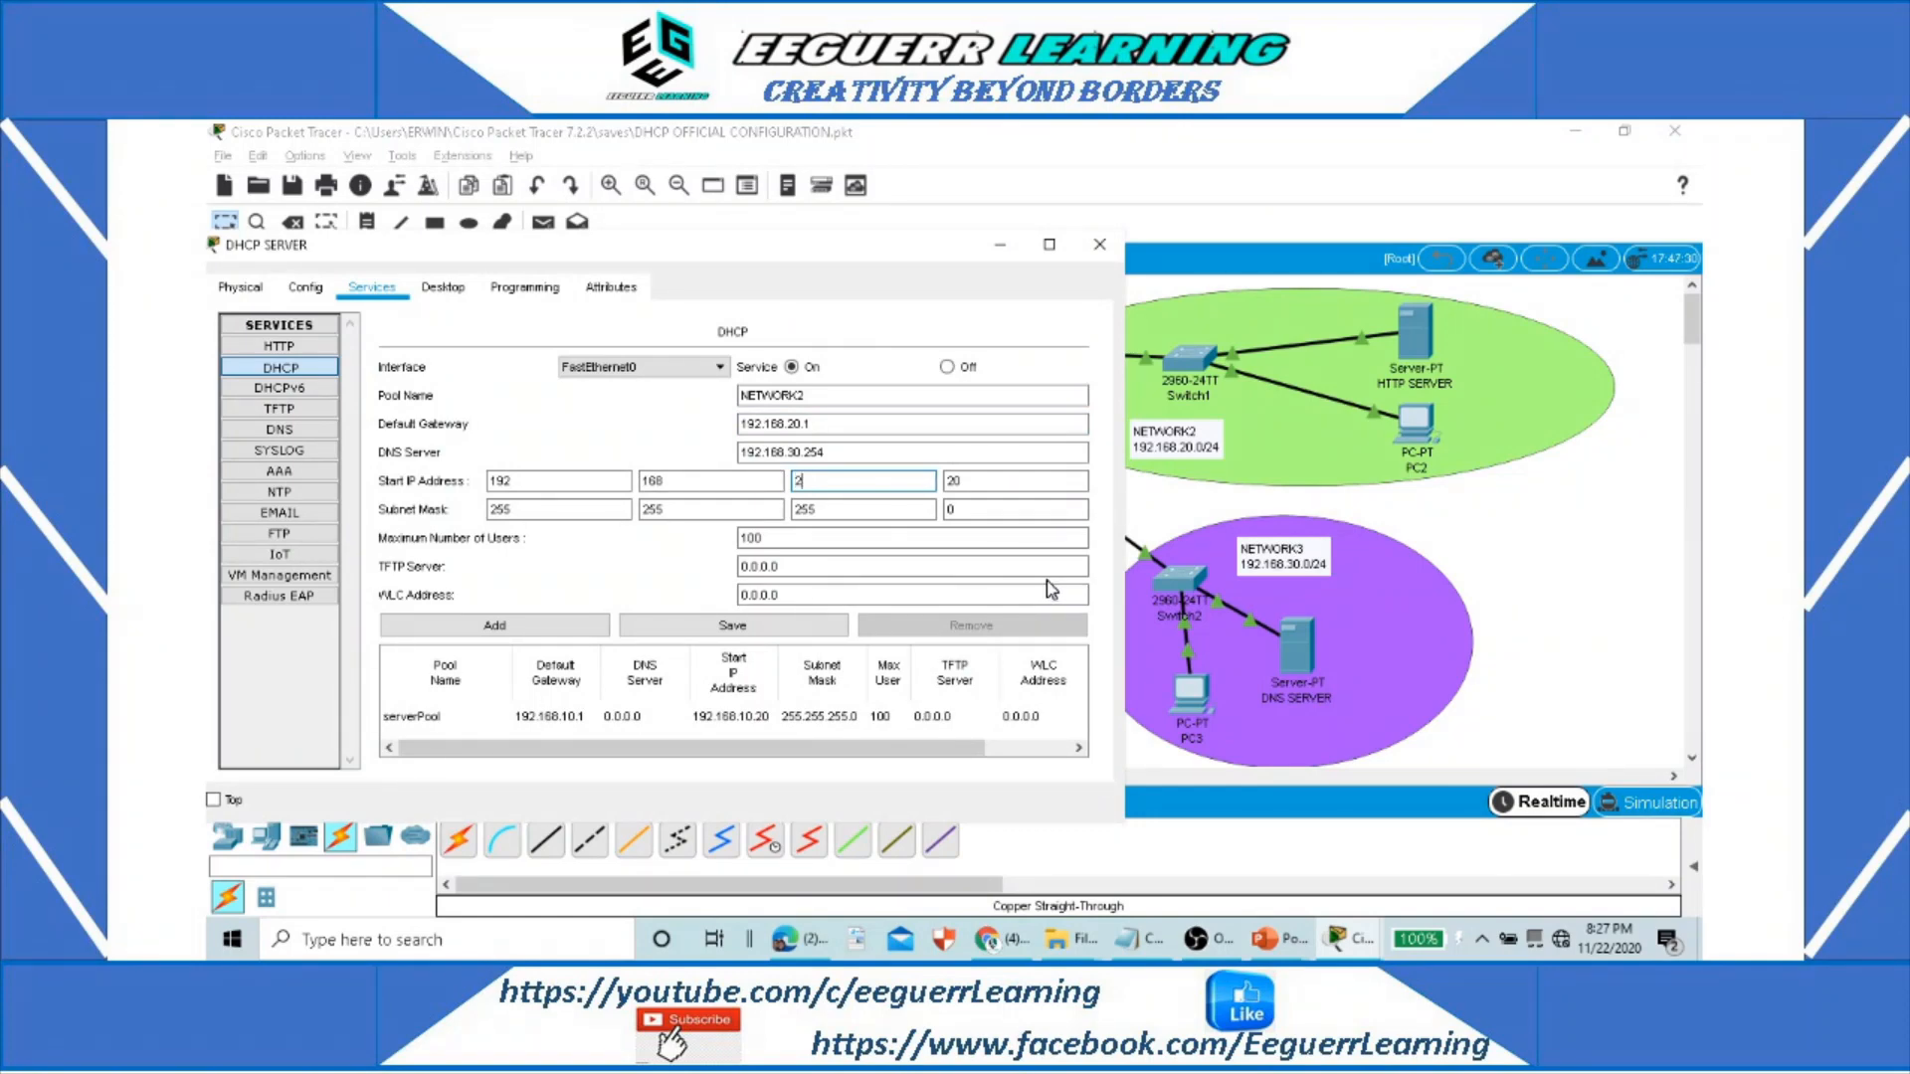
left_click(999, 481)
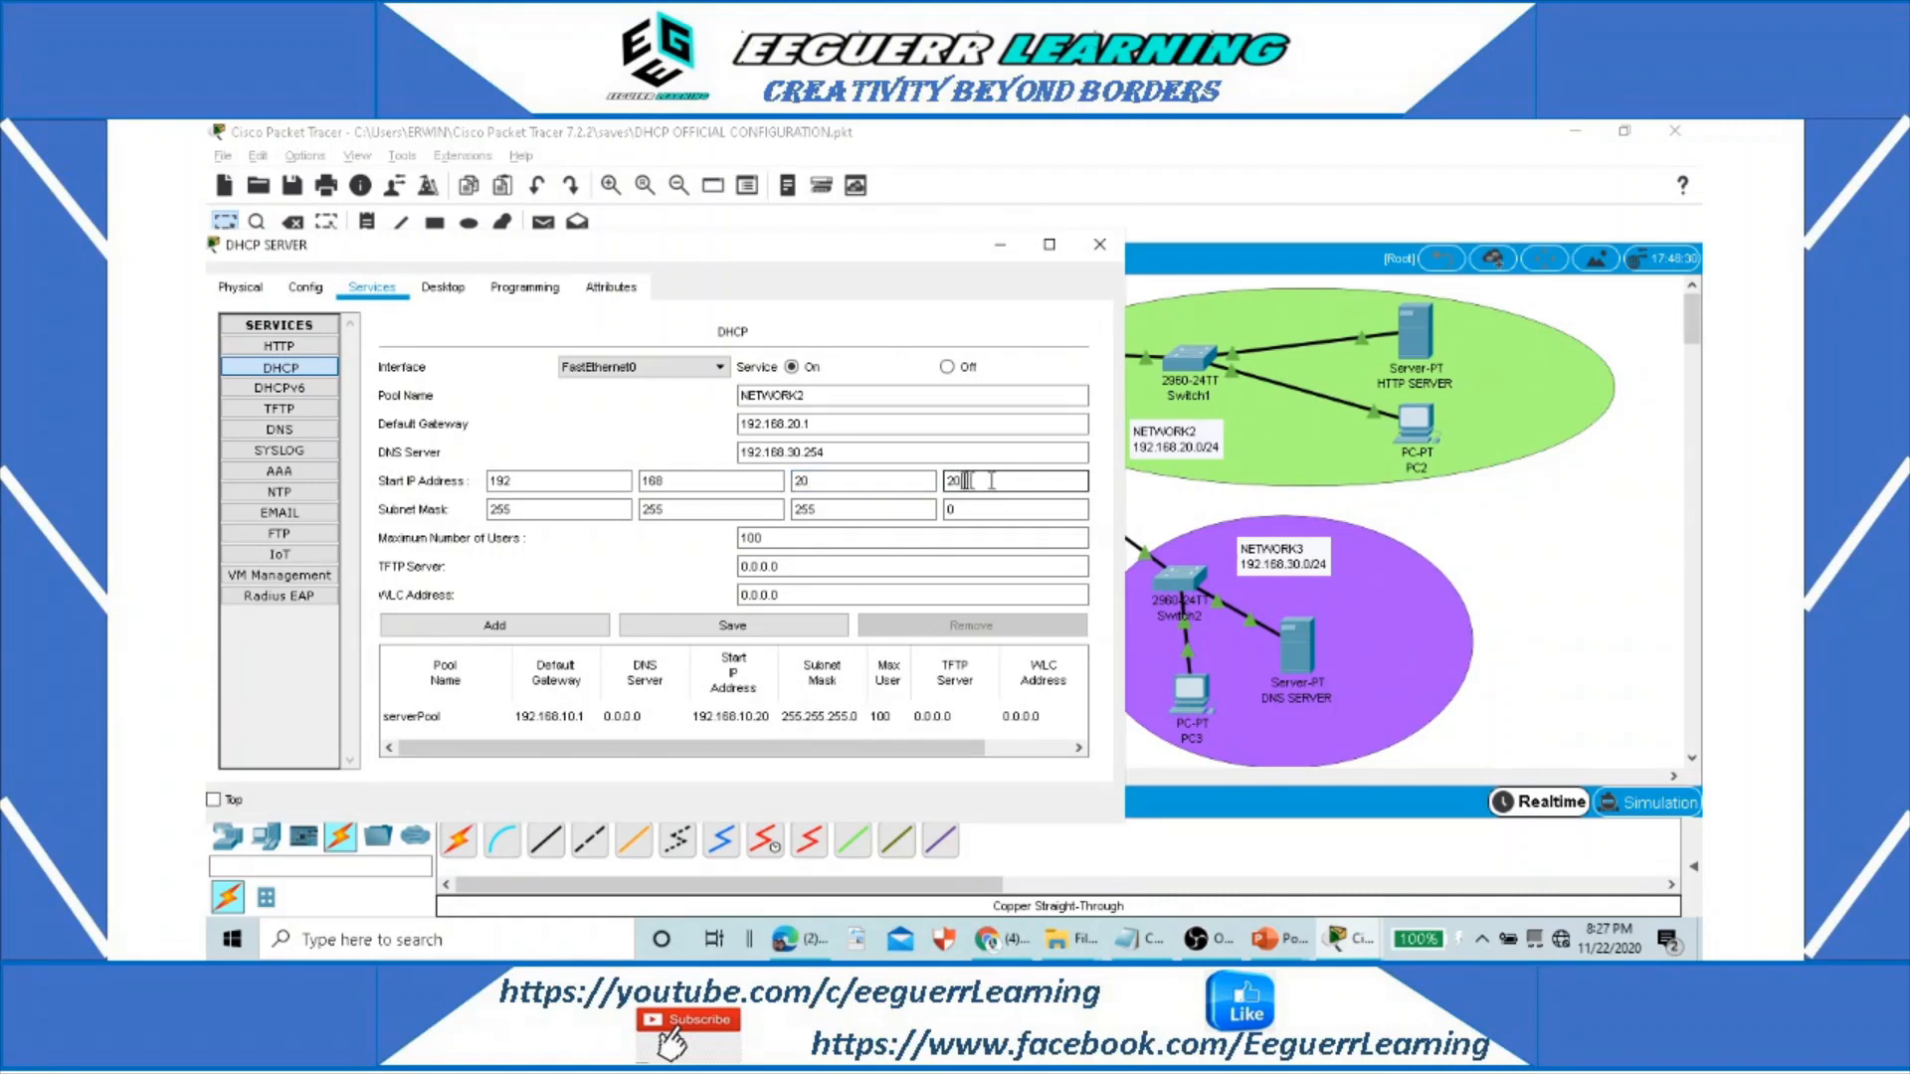
double_click(952, 480)
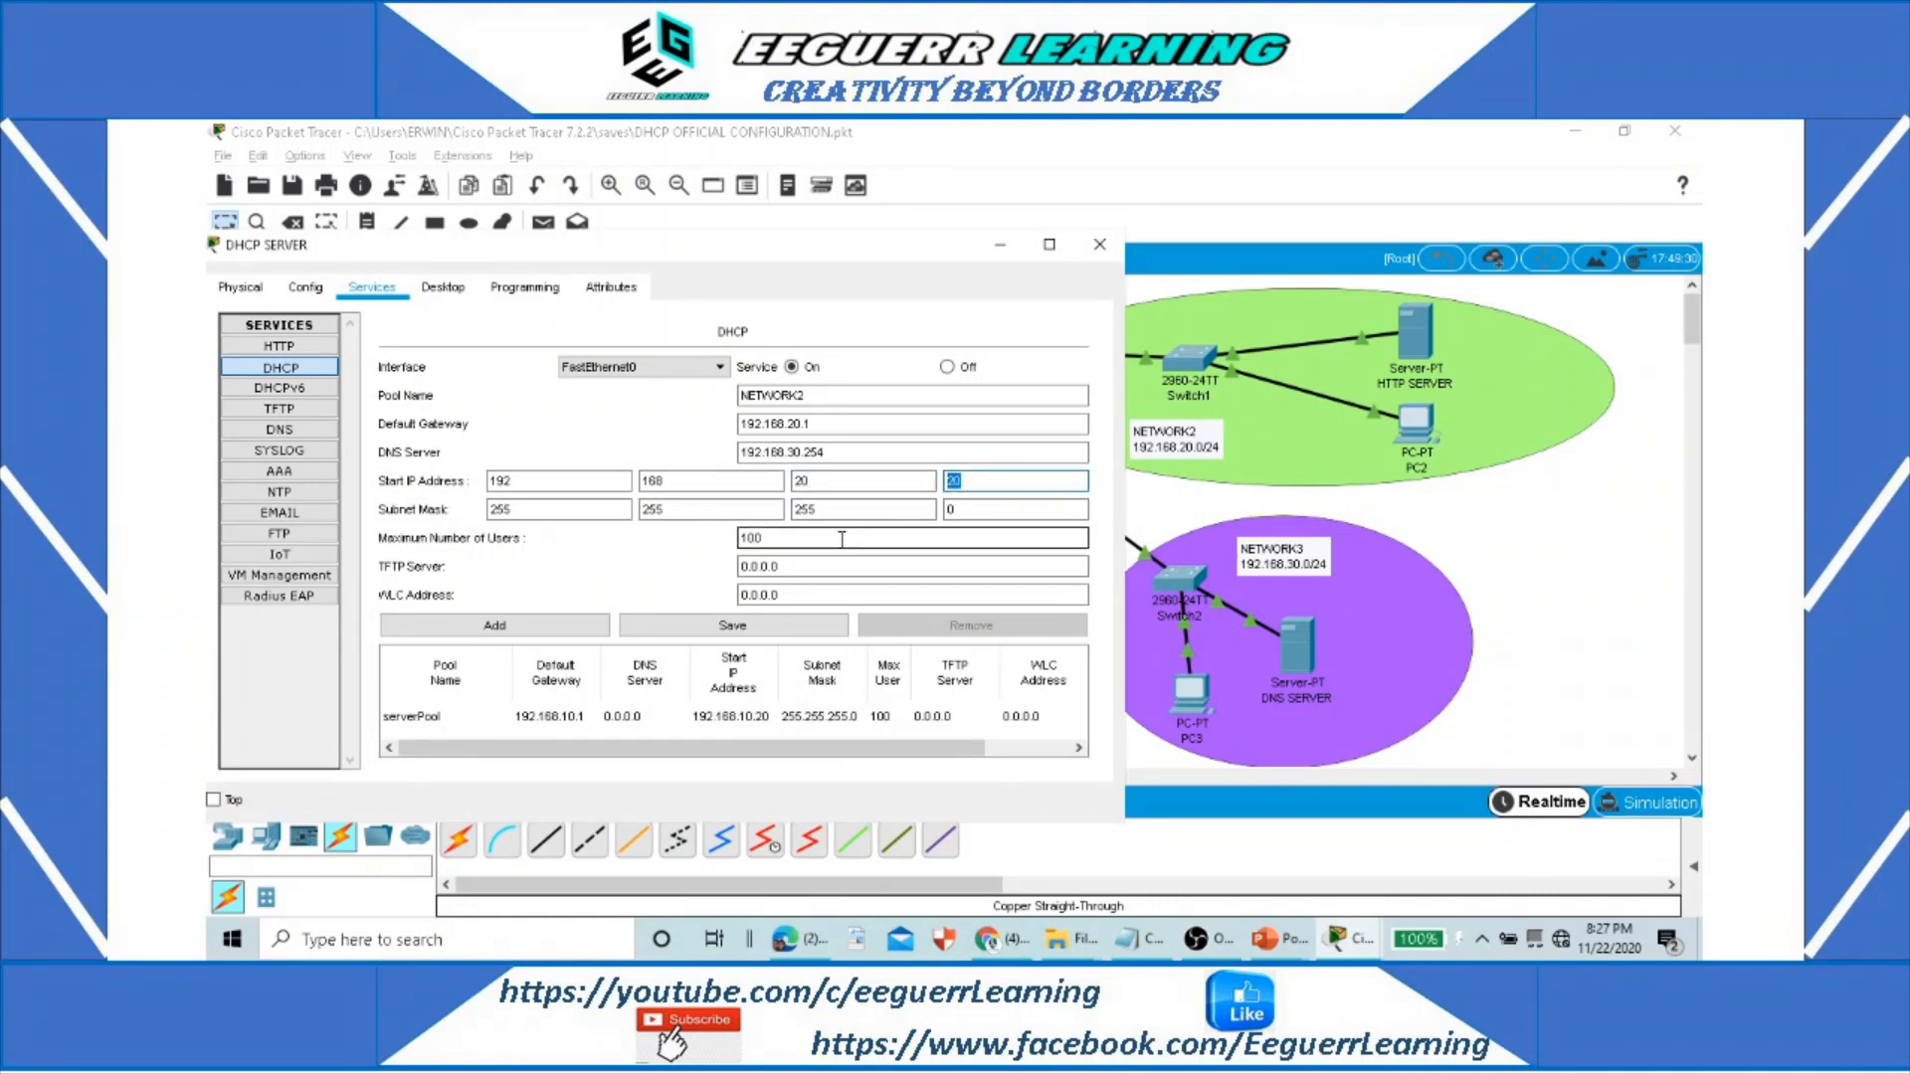
left_click(785, 540)
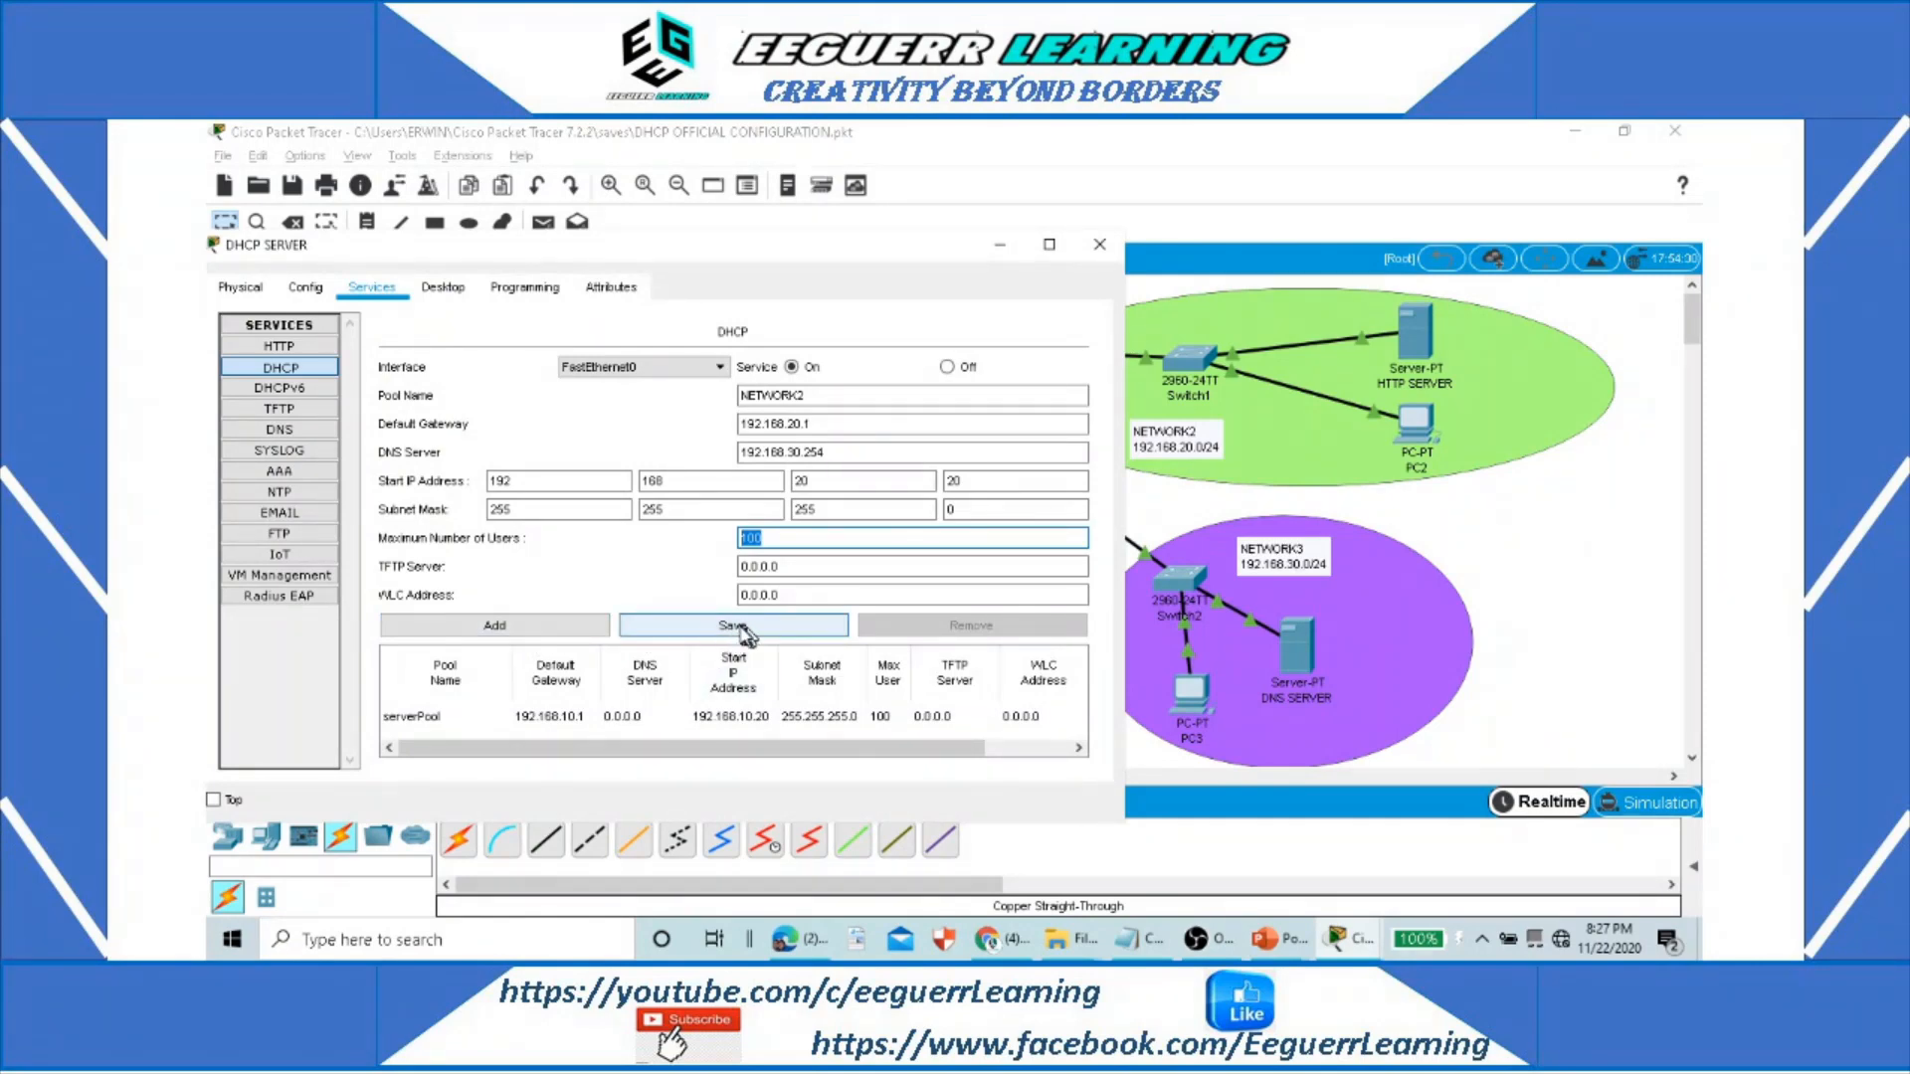
left_click(523, 629)
Step: Check the pool list, select the NETWORK2 entry as the basis, and set the pool name to NETWORK3
left_click(1048, 244)
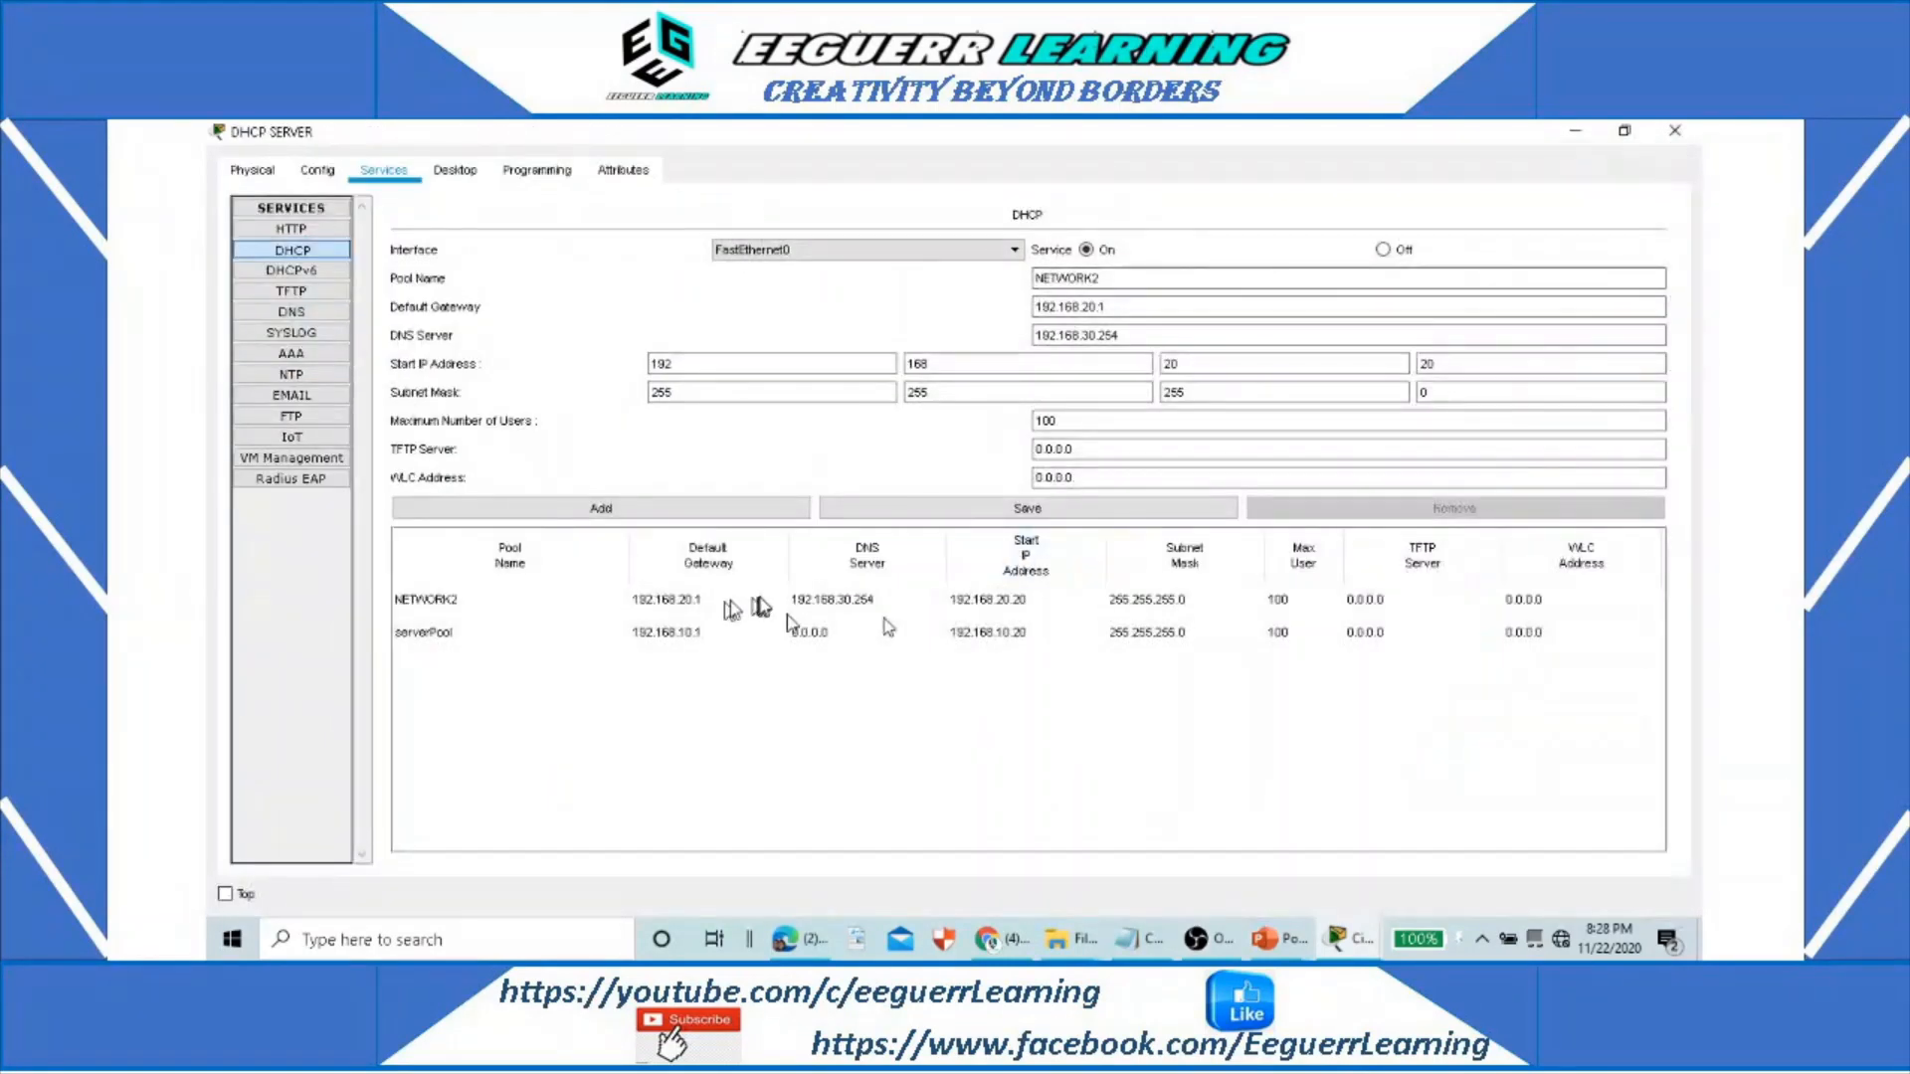
left_click(434, 640)
left_click(435, 606)
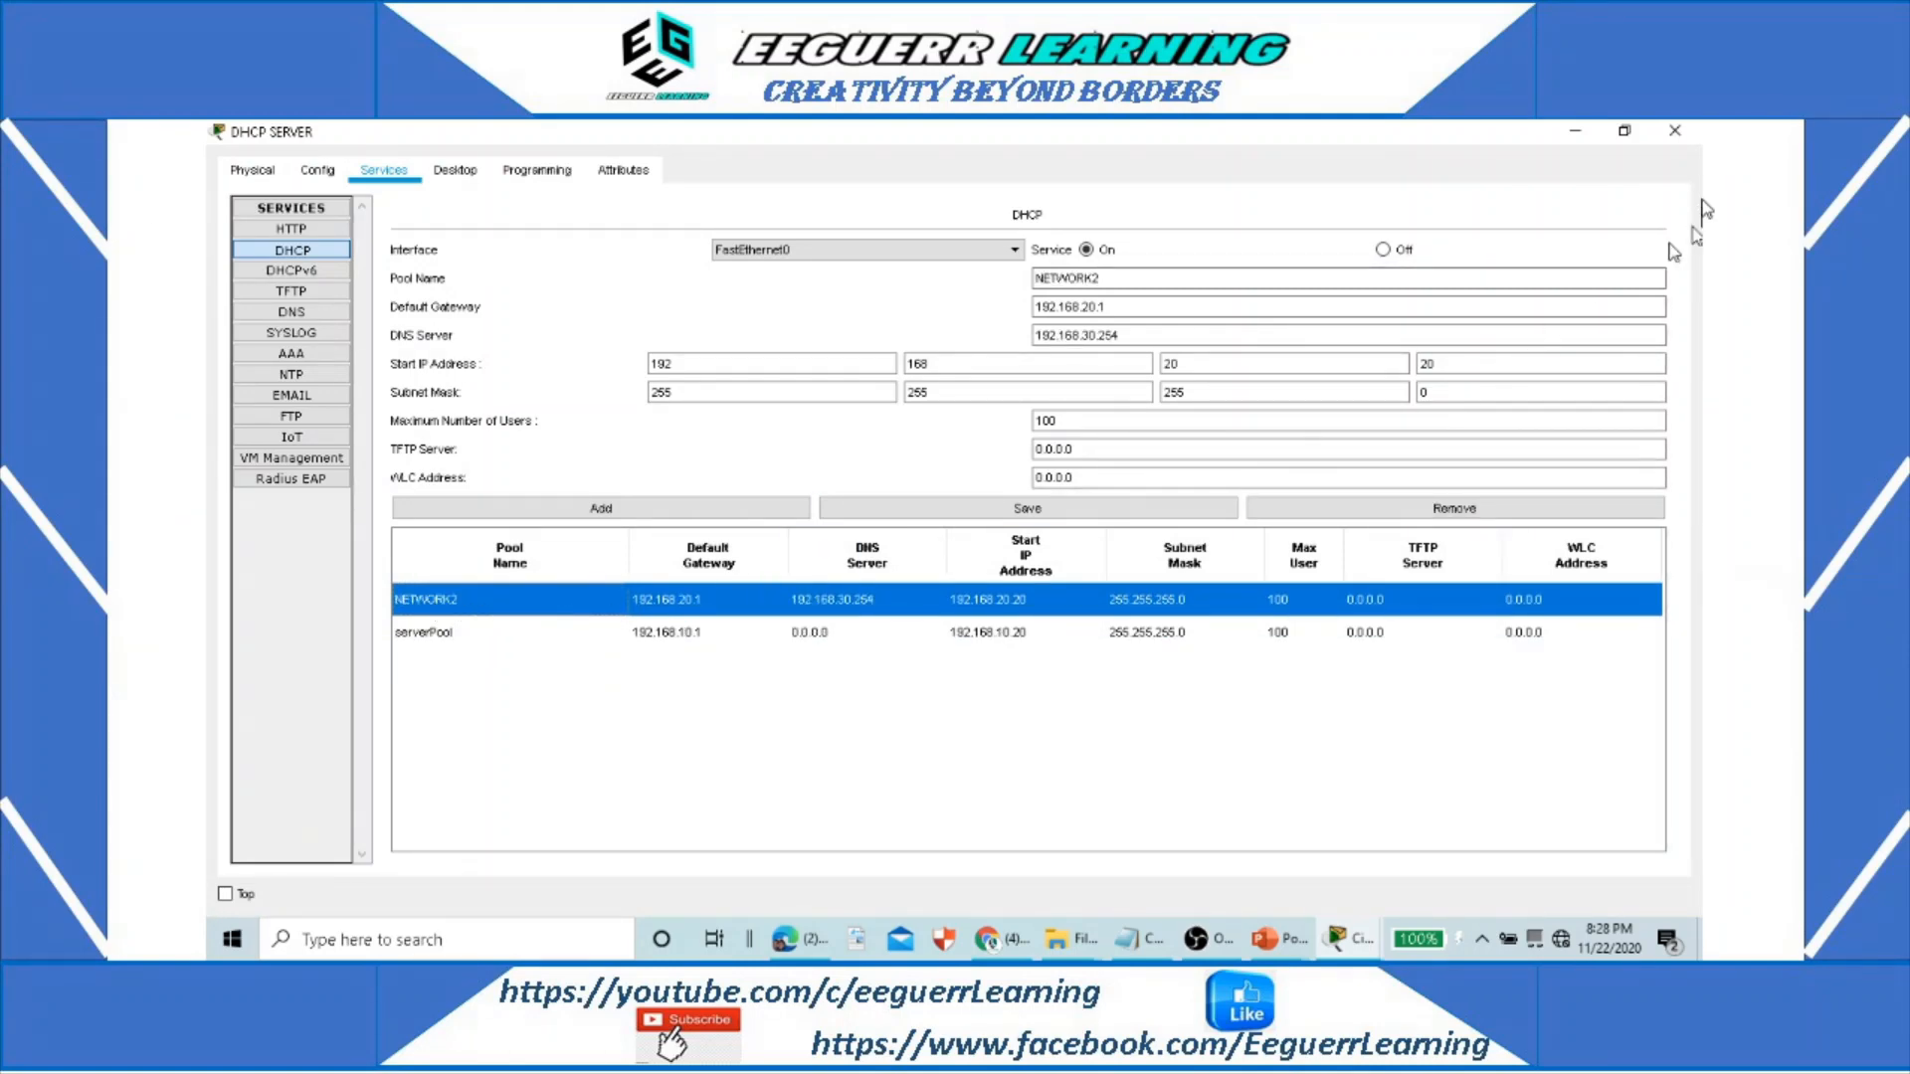
left_click(1624, 131)
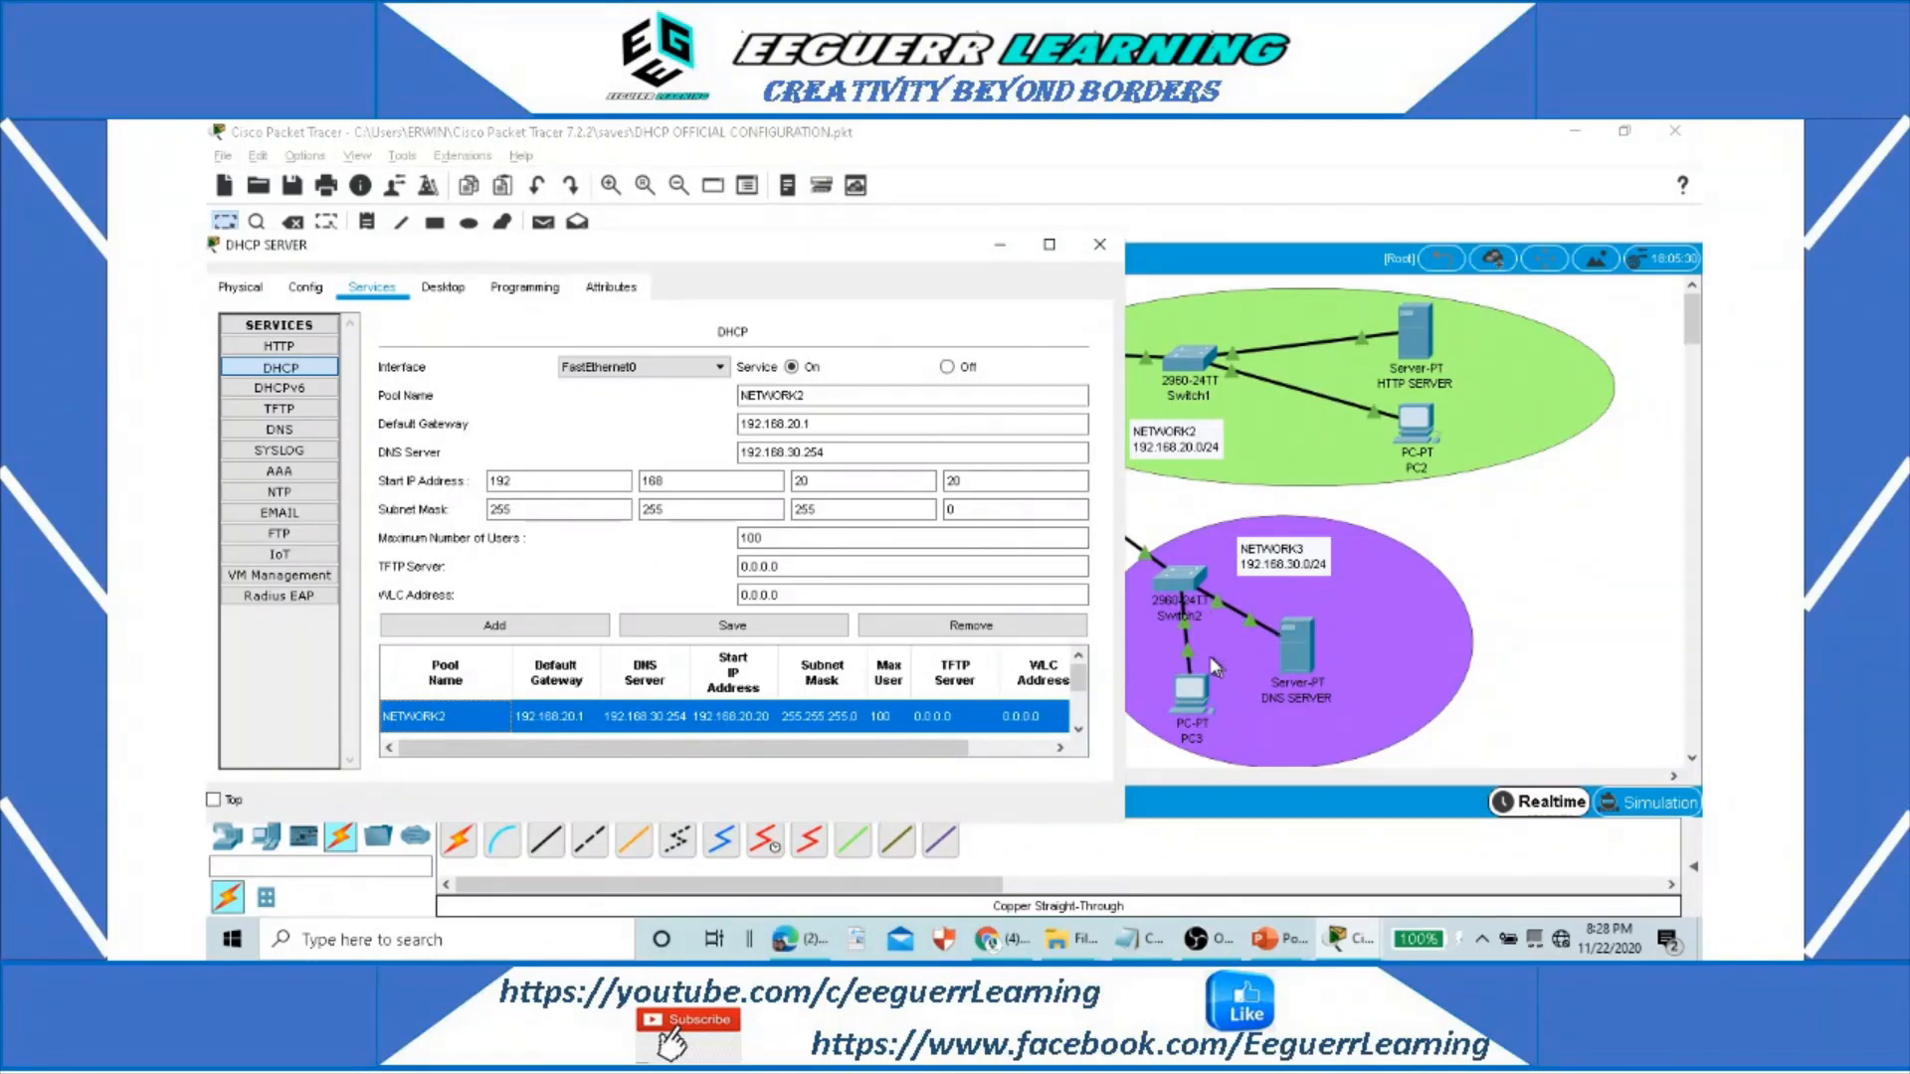
left_click(834, 395)
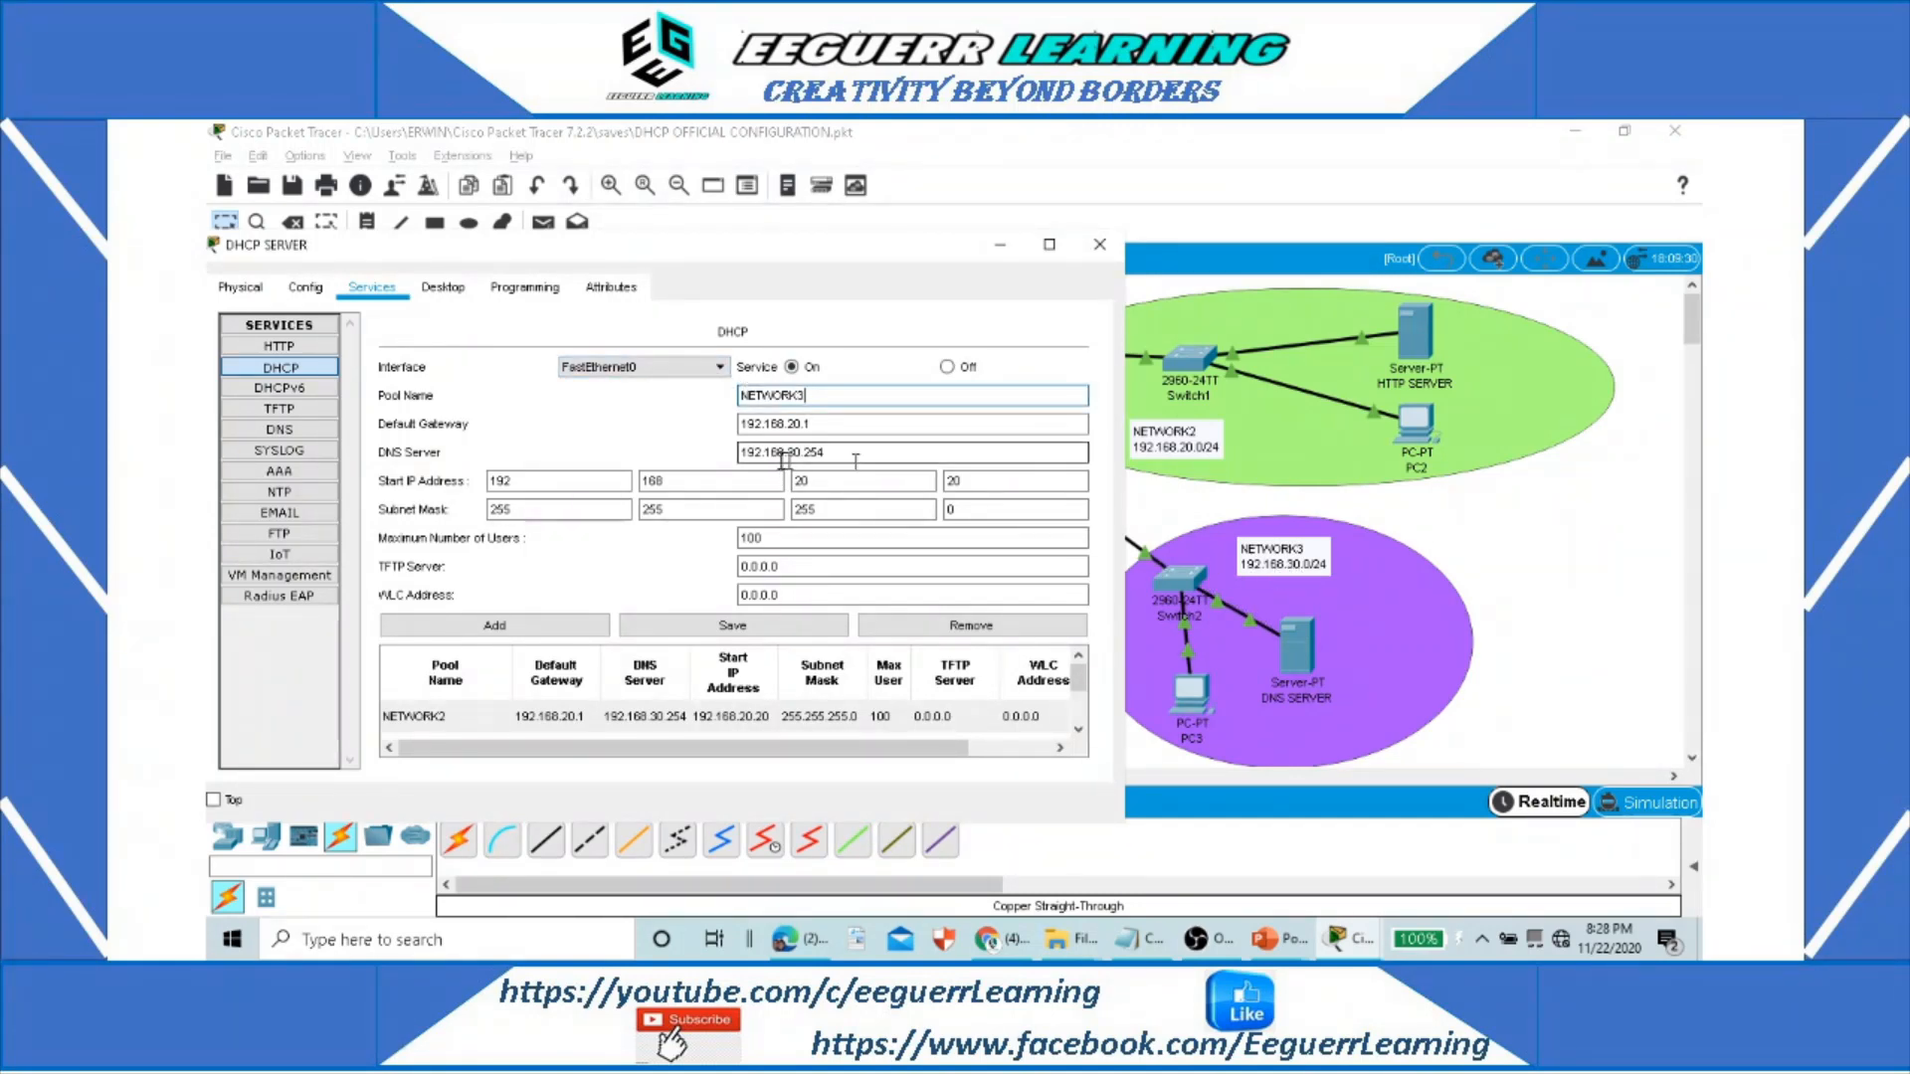
Step: Set the NETWORK3 pool's default gateway to 192.168.30.1 and keep 192.168.30.254 as its DNS server
left_click(793, 423)
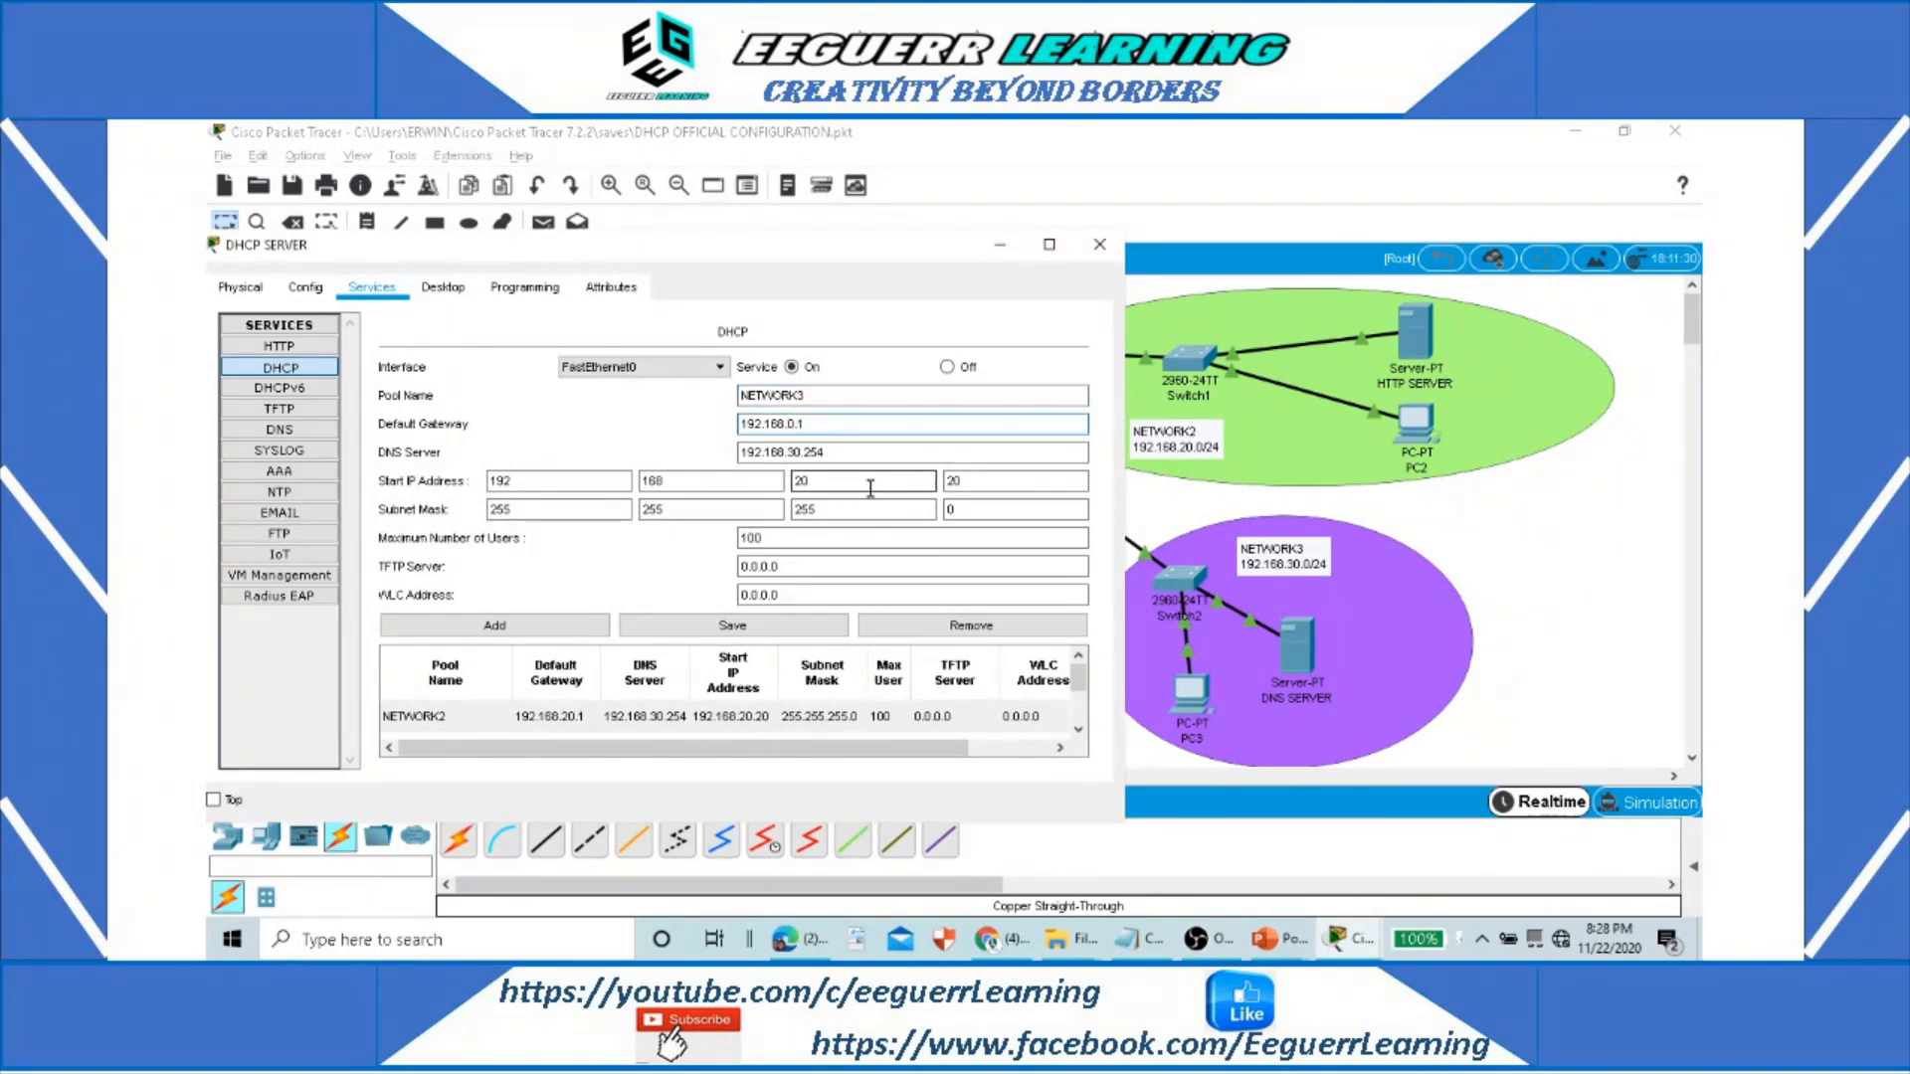
double_click(816, 424)
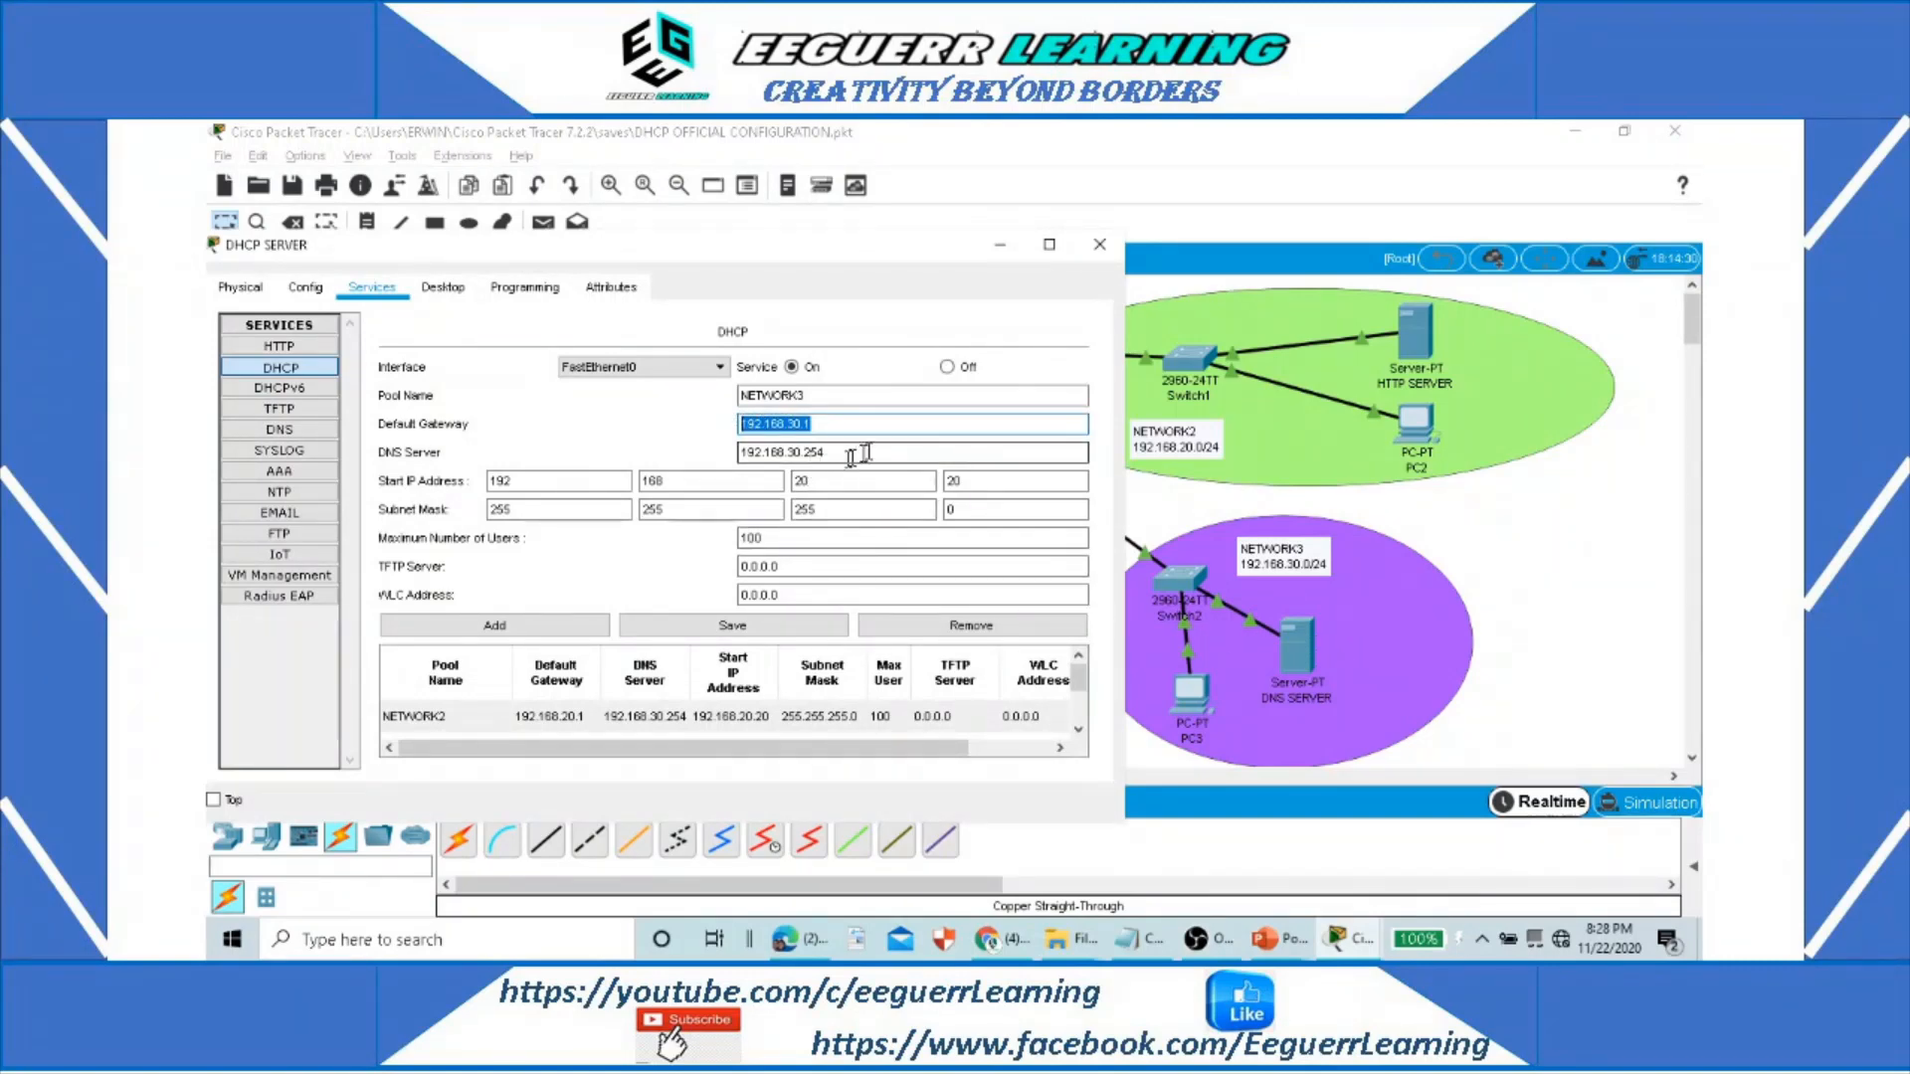
double_click(853, 454)
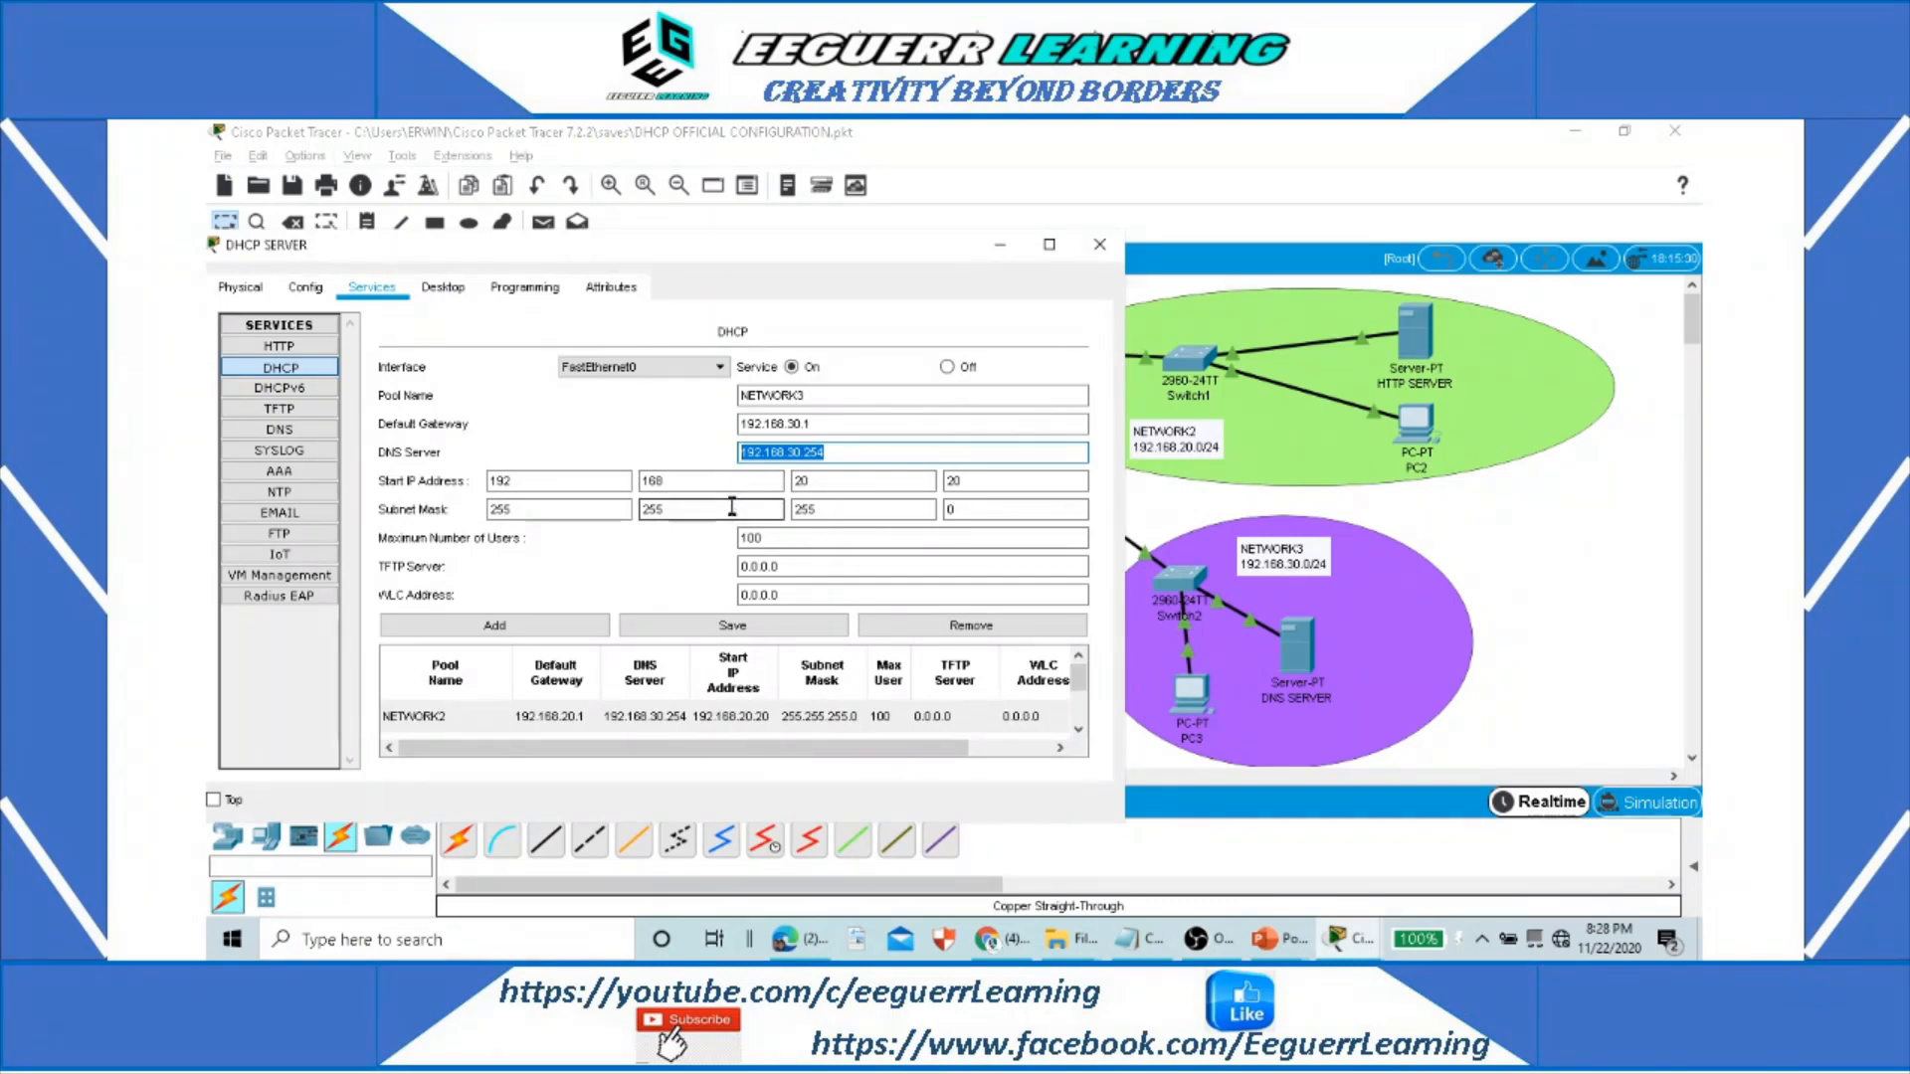
Step: Set the start IP address to 192.168.30.20, keep 100 maximum users, and add NETWORK3 as a new pool
double_click(832, 481)
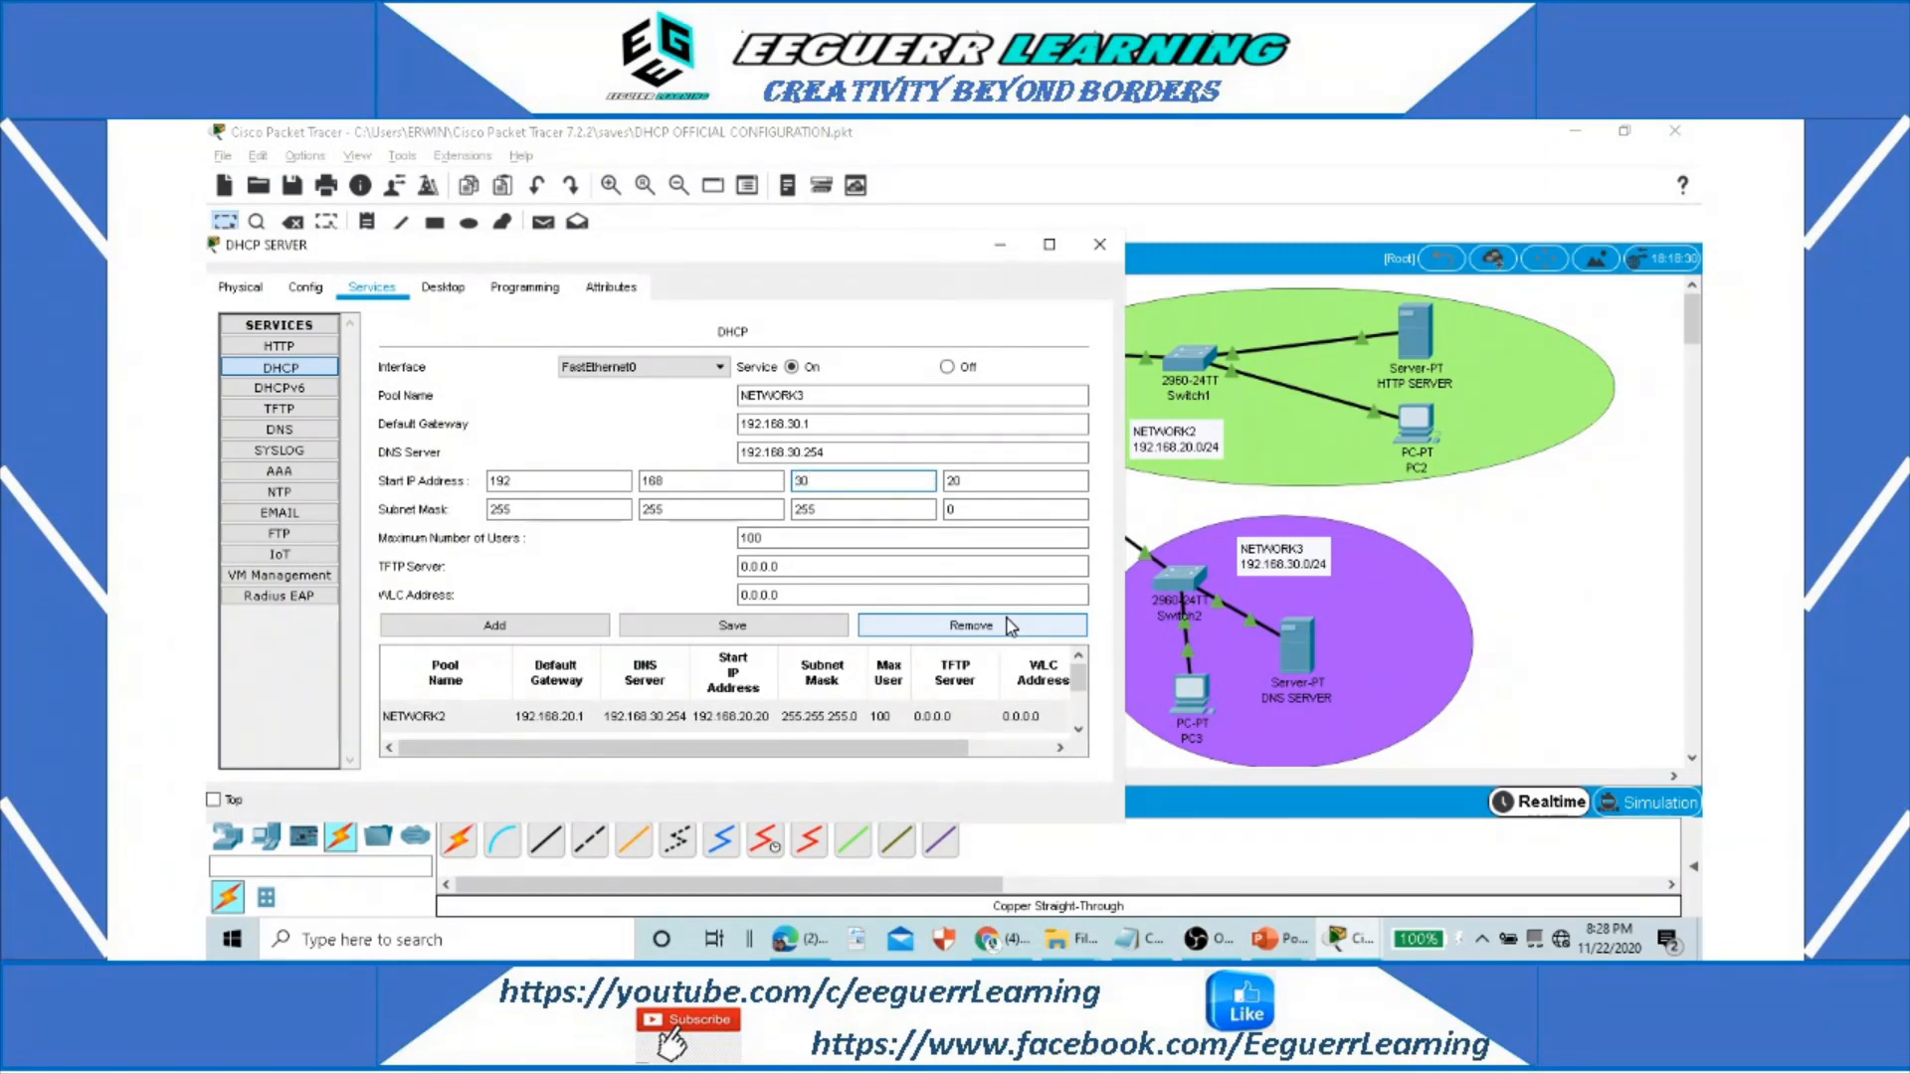
double_click(950, 480)
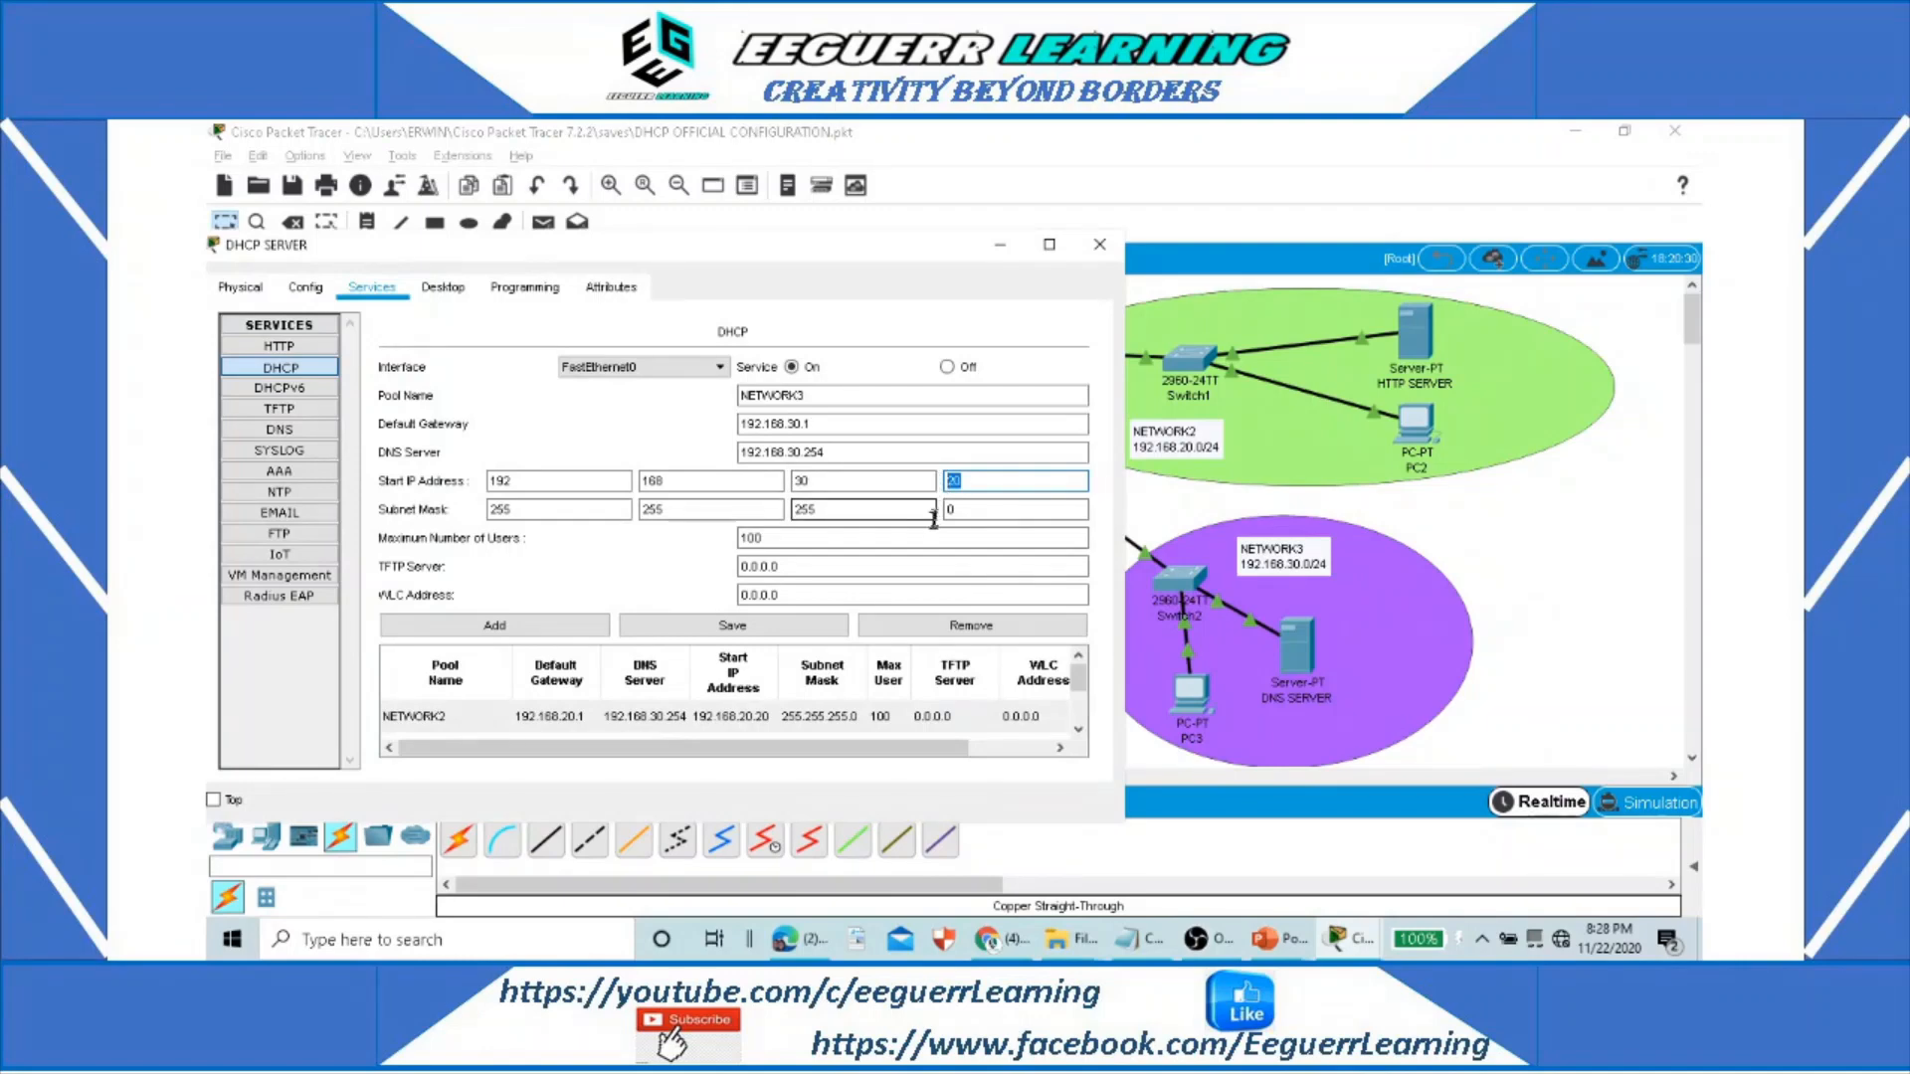
double_click(775, 537)
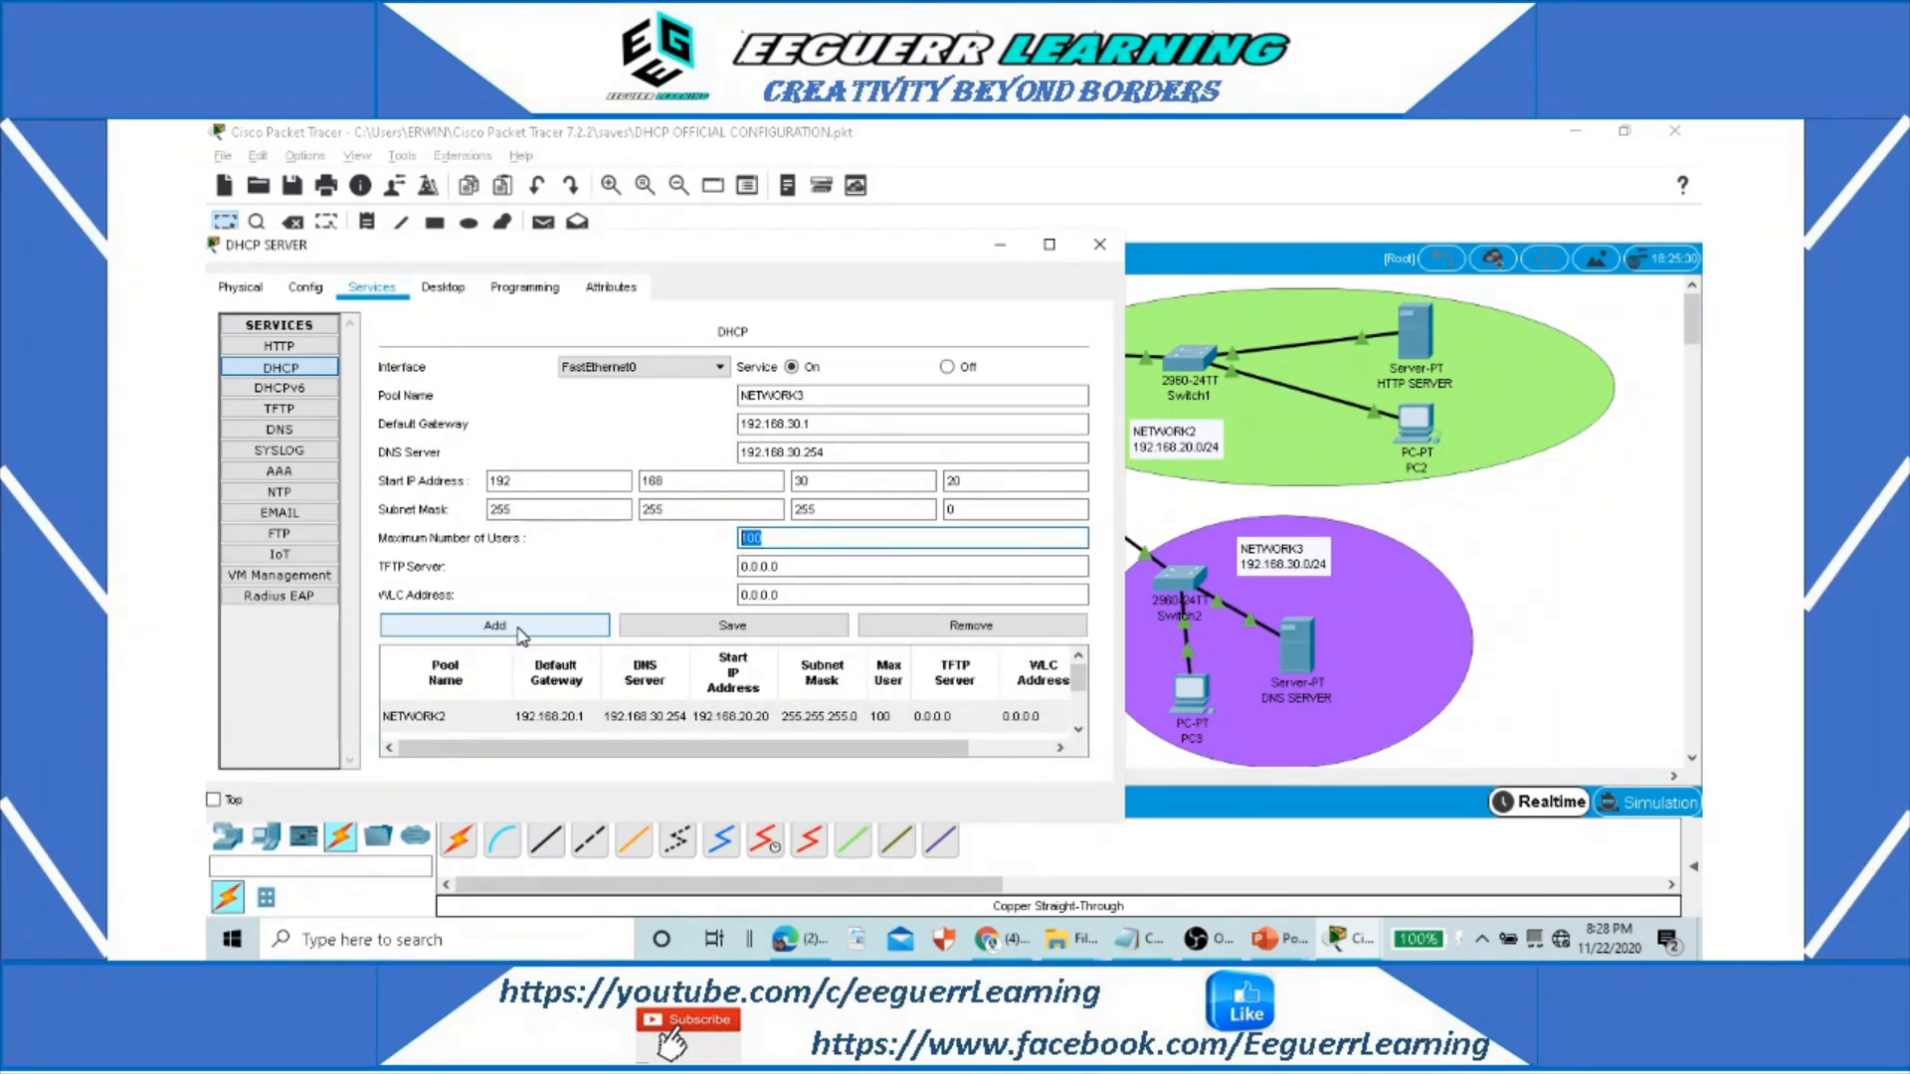
left_click(518, 632)
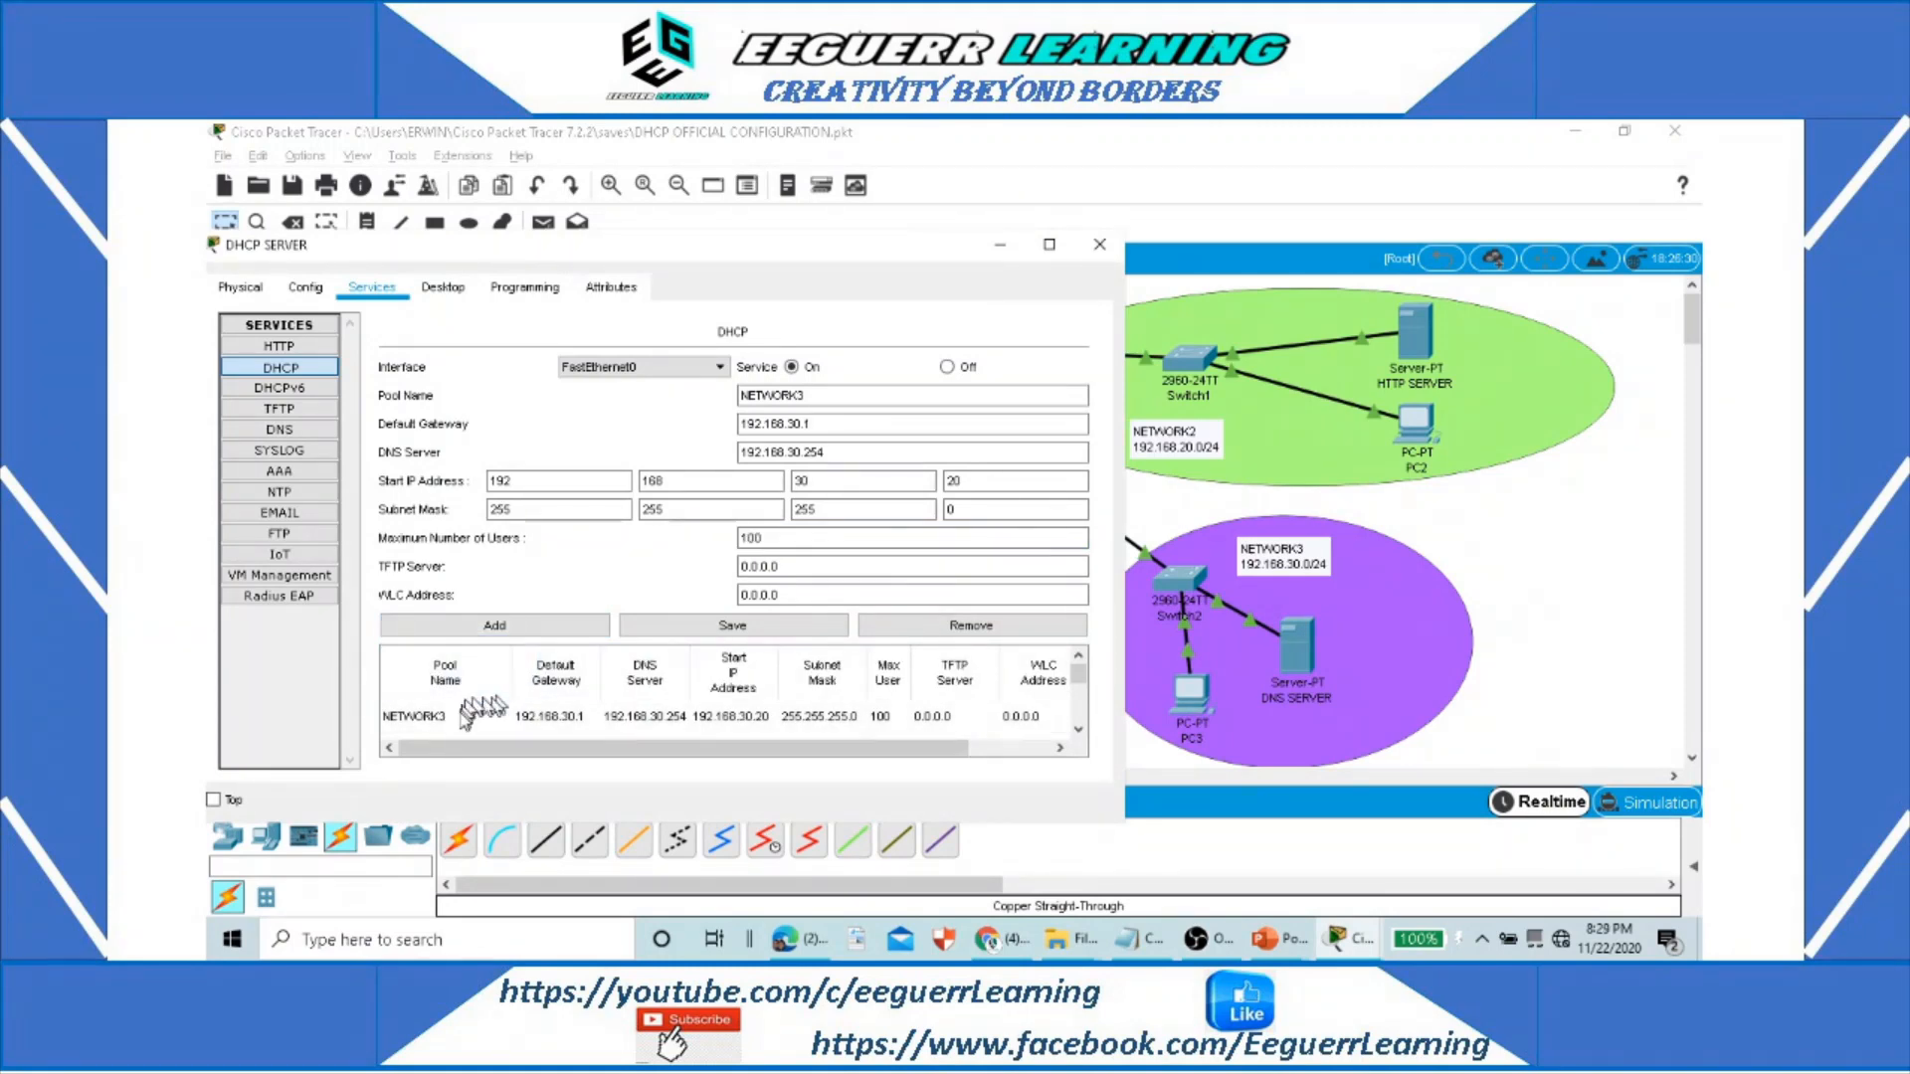
Step: Enlarge the DHCP server window and review the NETWORK2 and NETWORK3 entries in the pool list
left_click(1049, 244)
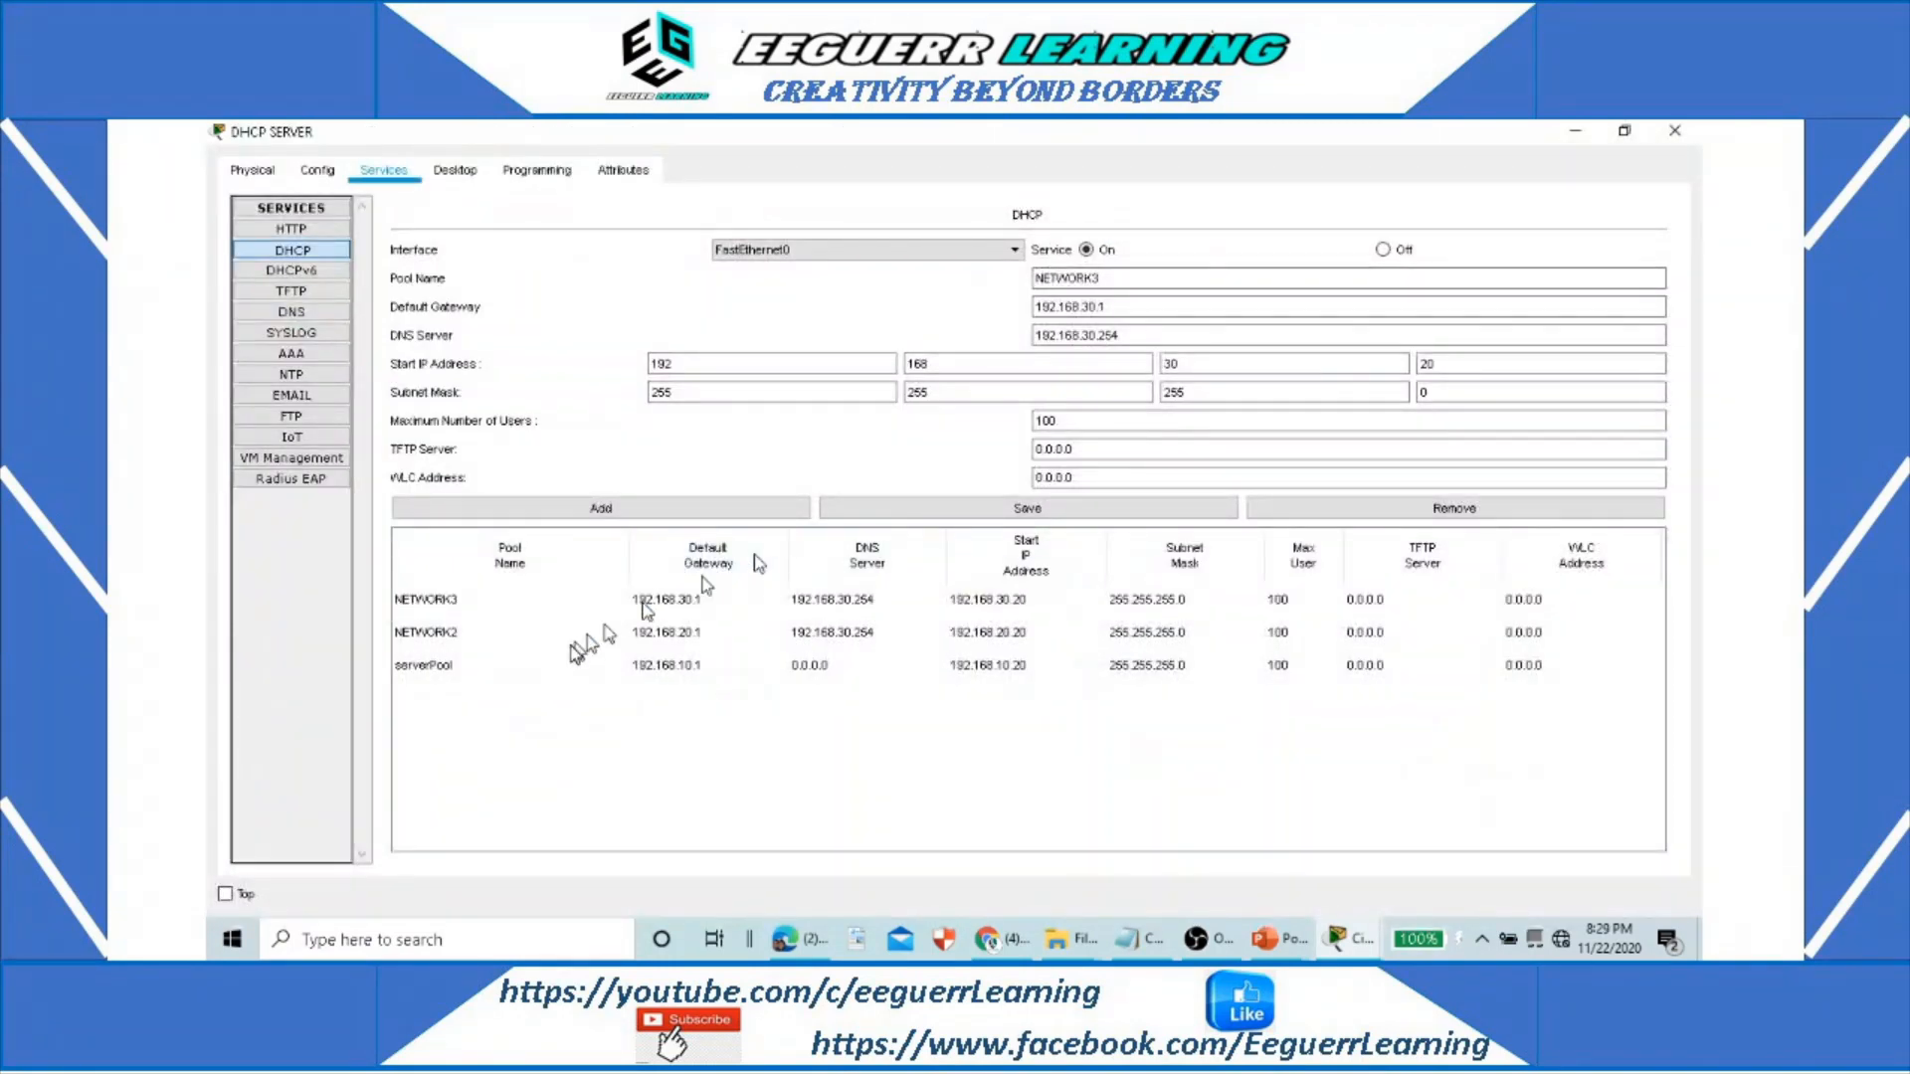
left_click(442, 671)
left_click(438, 642)
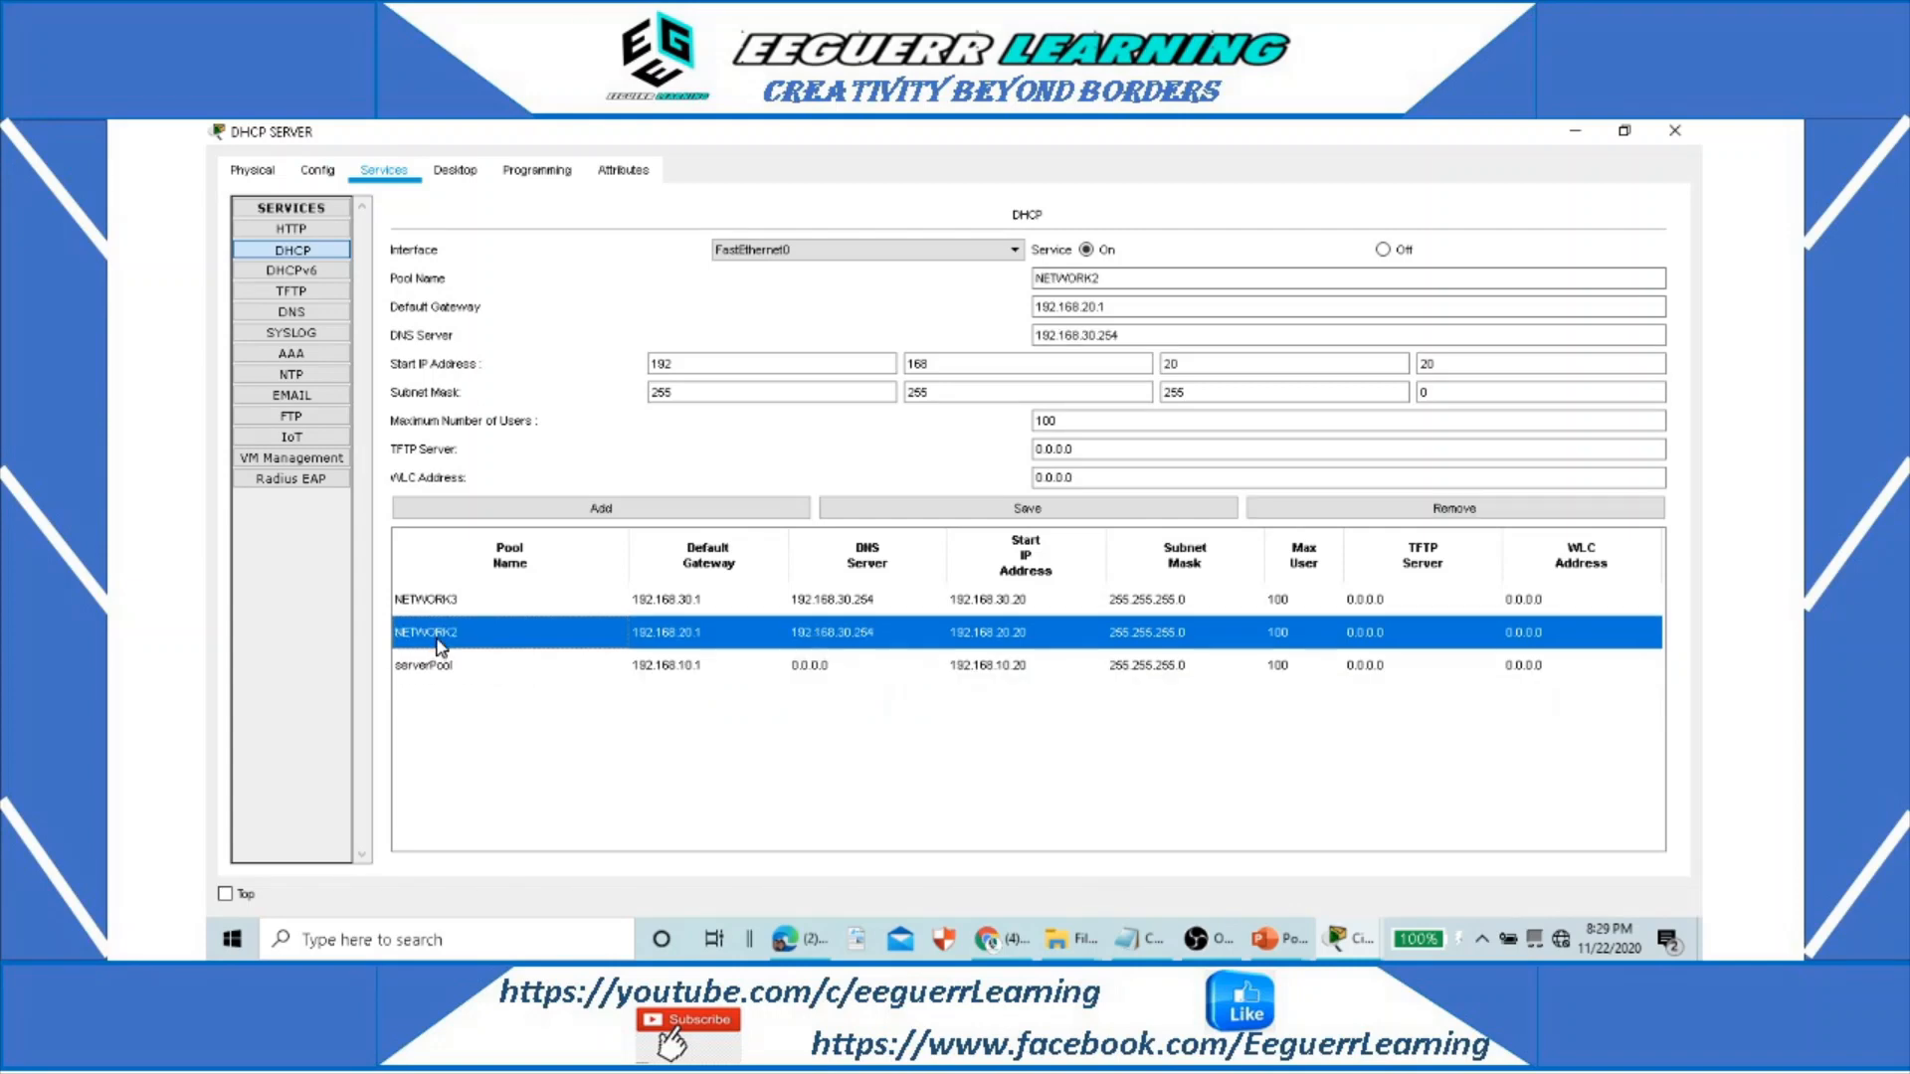
left_click(445, 604)
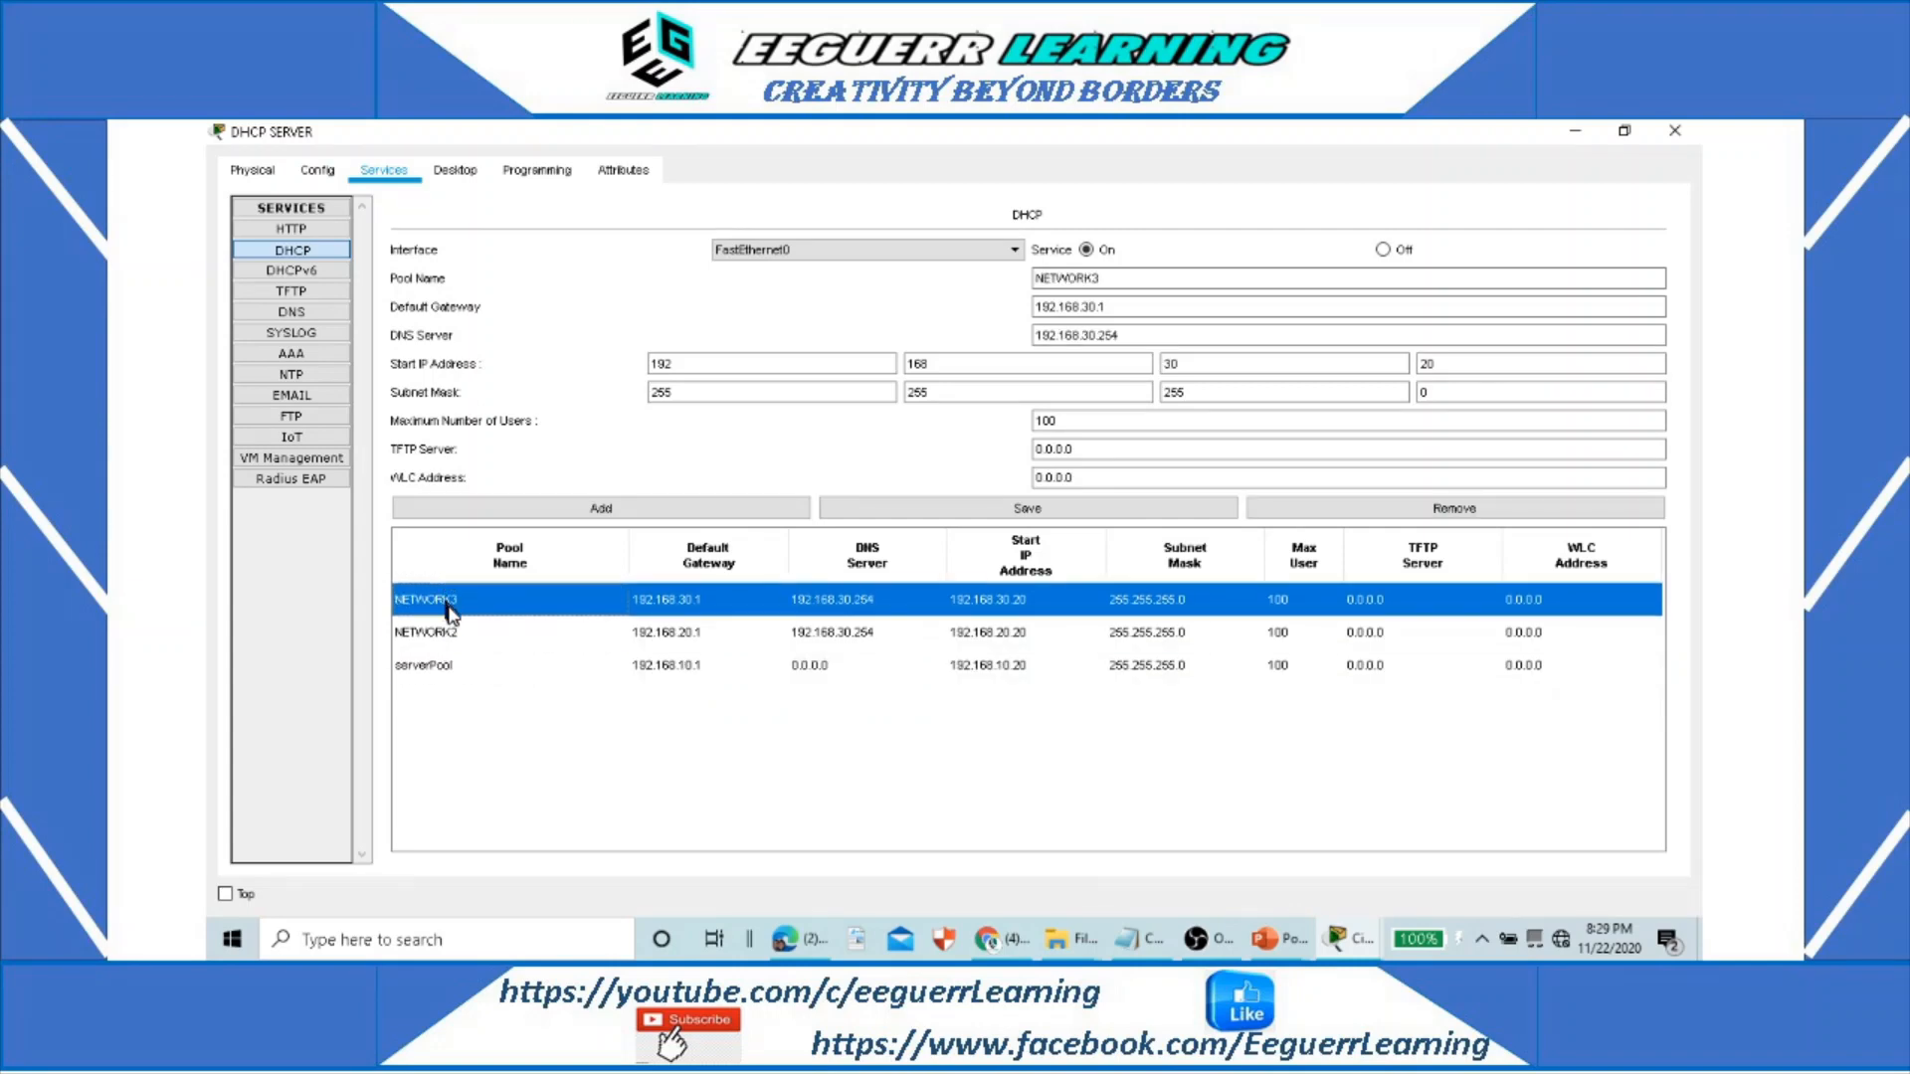
Step: Select the serverPool entry for editing and uncover the network diagram to check the DNS server and the DHCP server's network
left_click(824, 676)
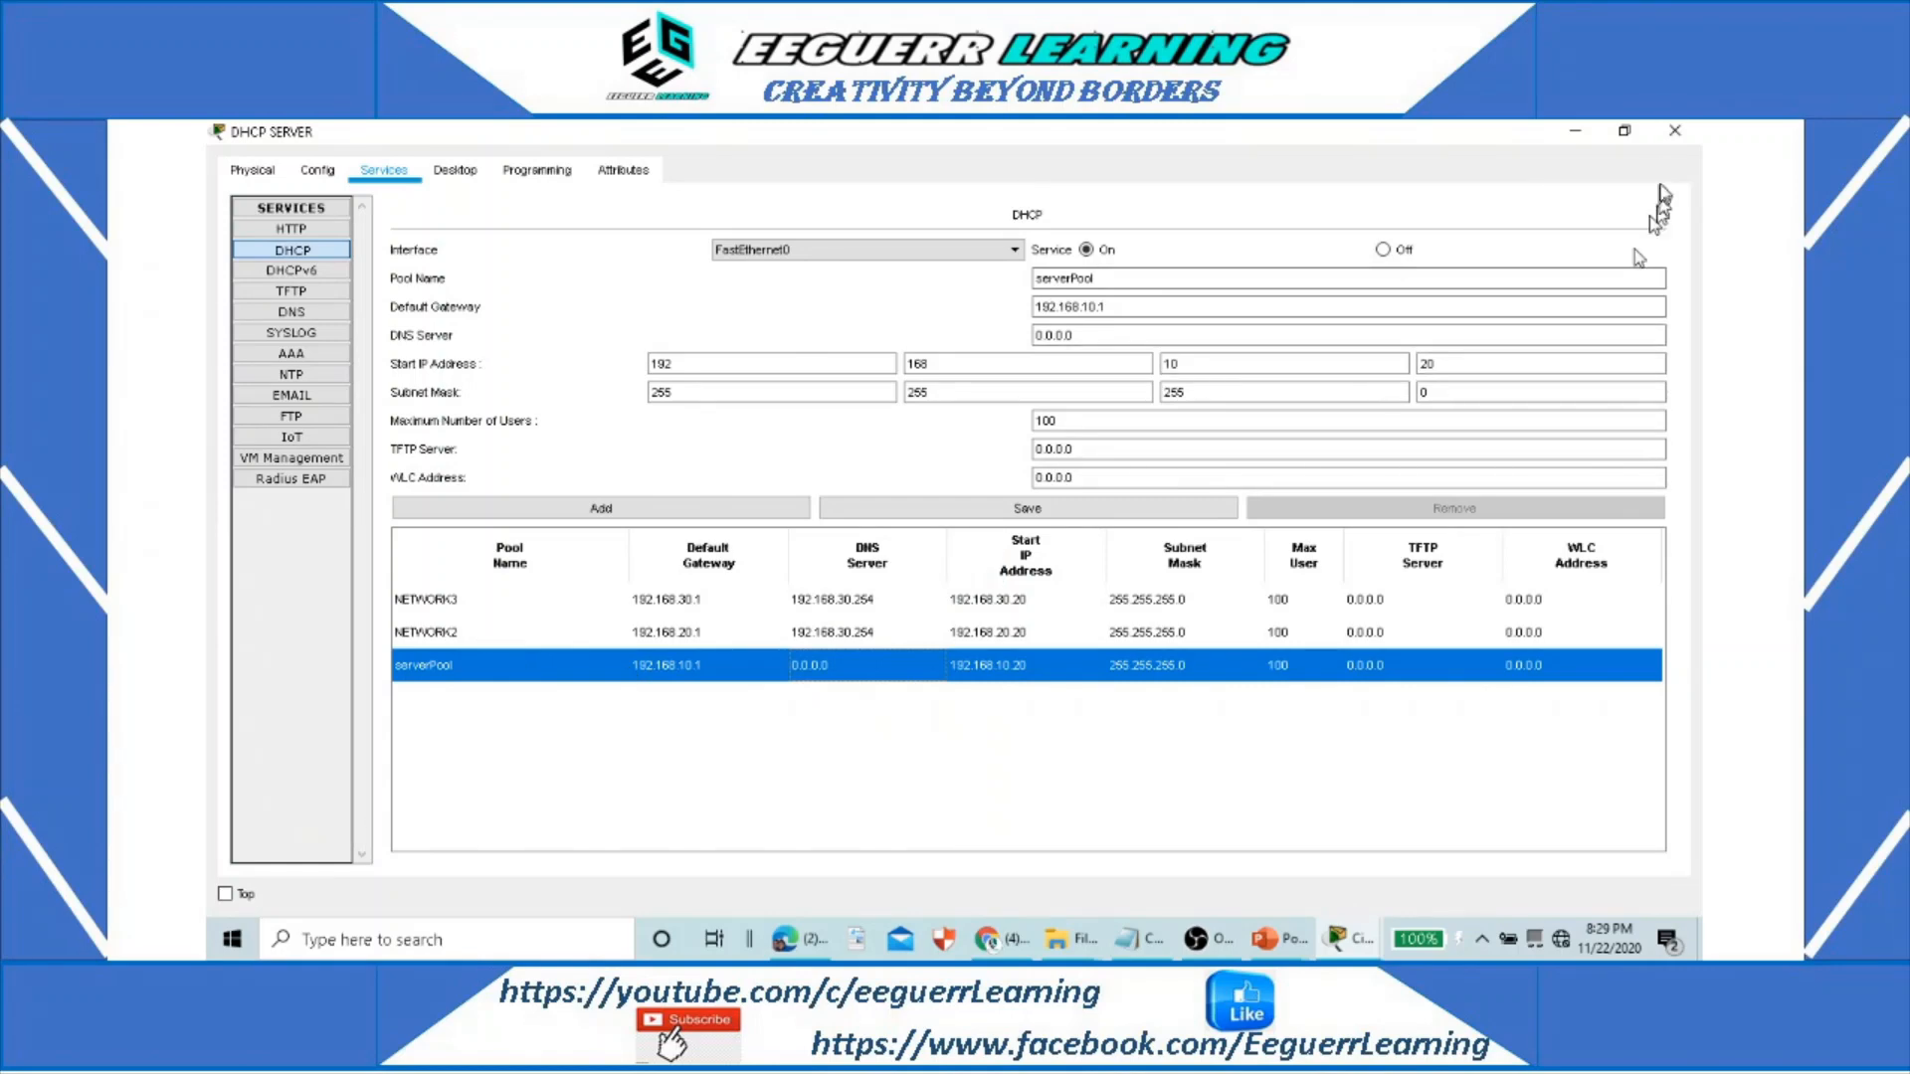
left_click(1633, 136)
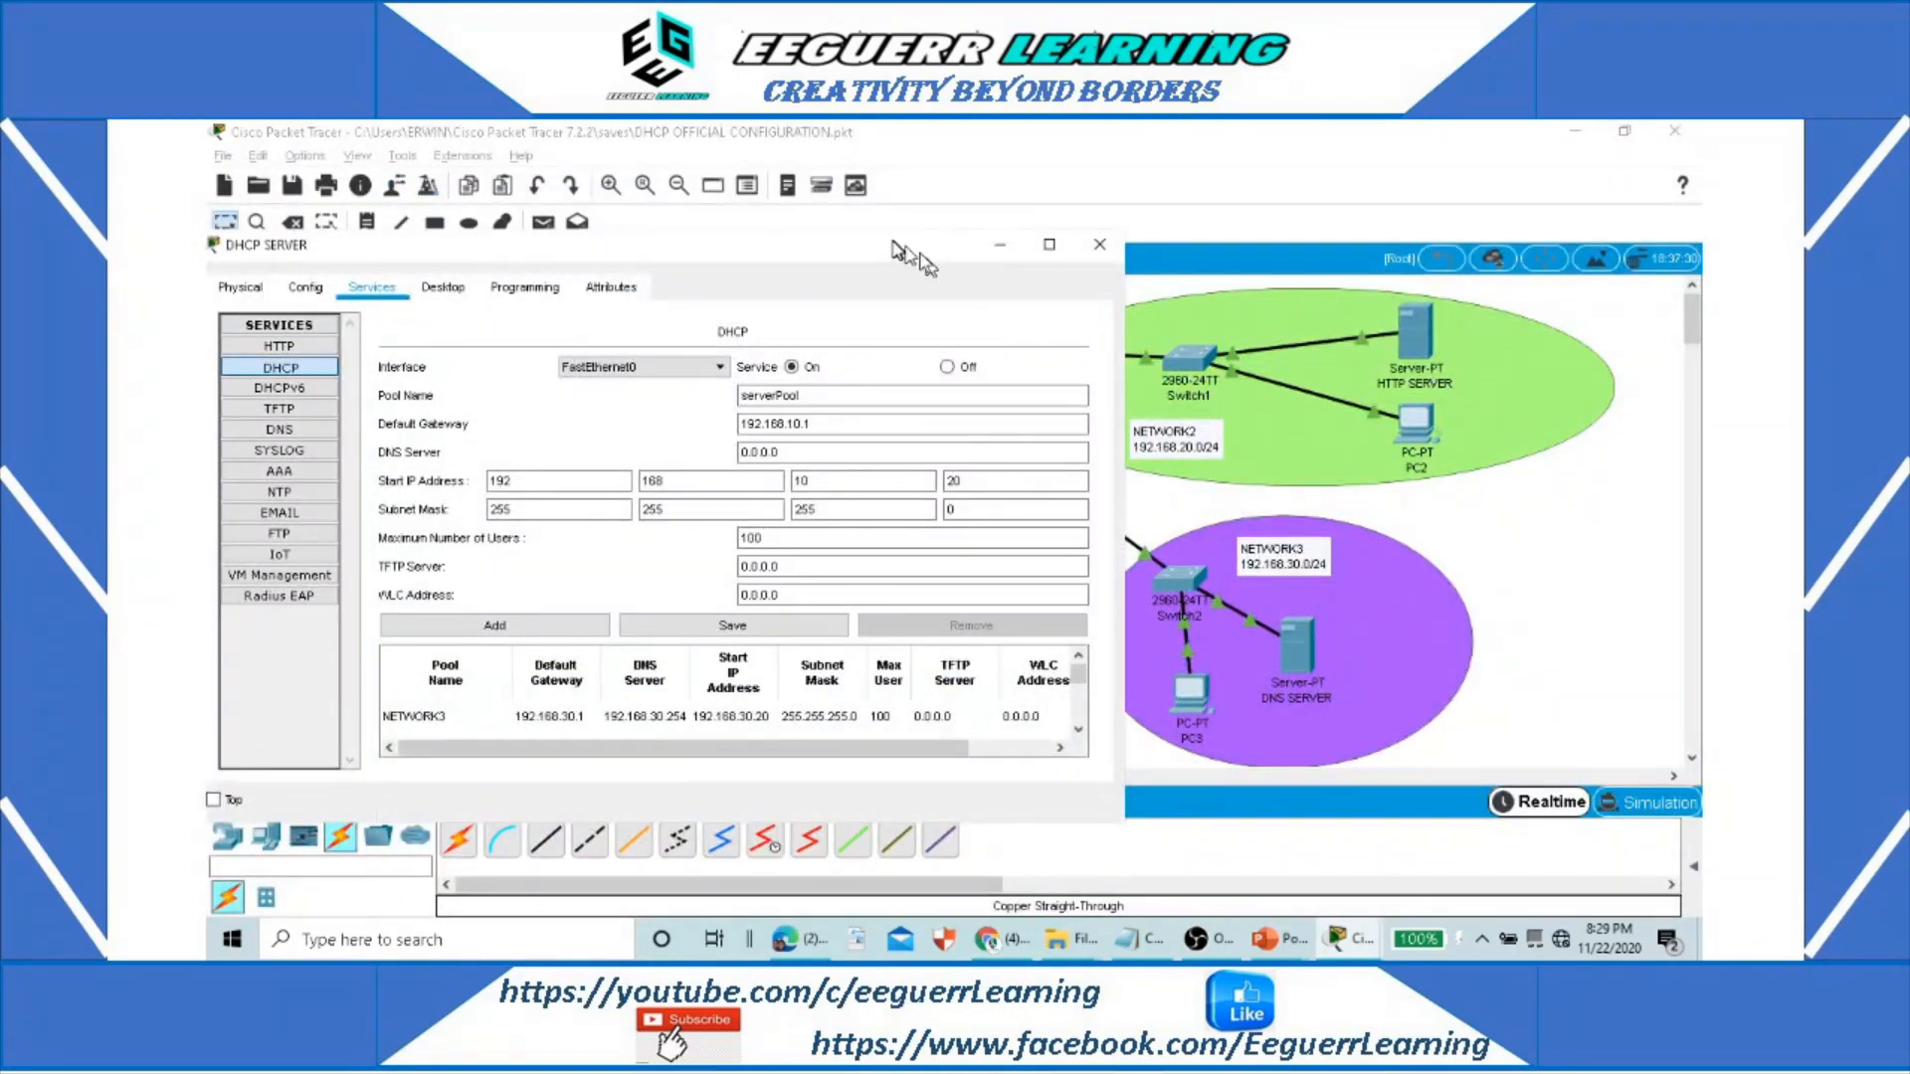
left_click_drag(906, 244, 973, 563)
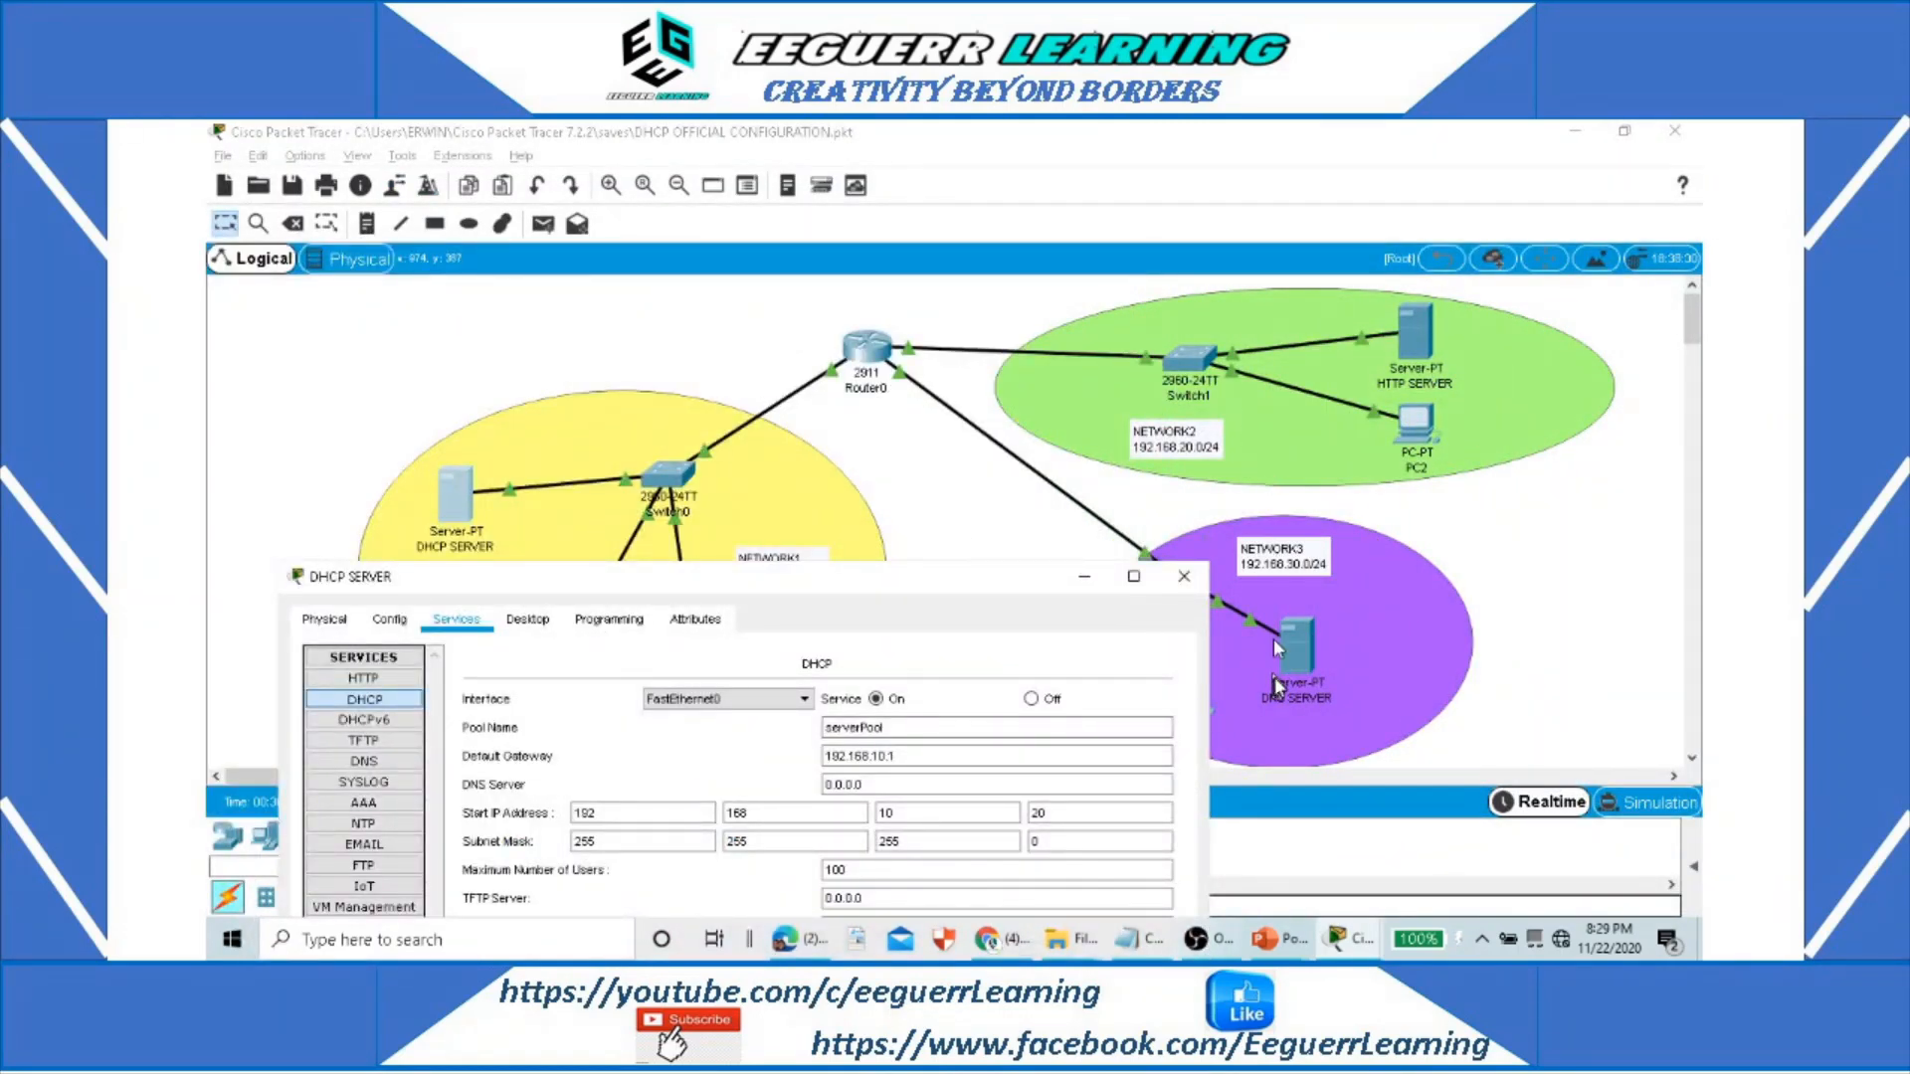
left_click_drag(756, 585, 1237, 513)
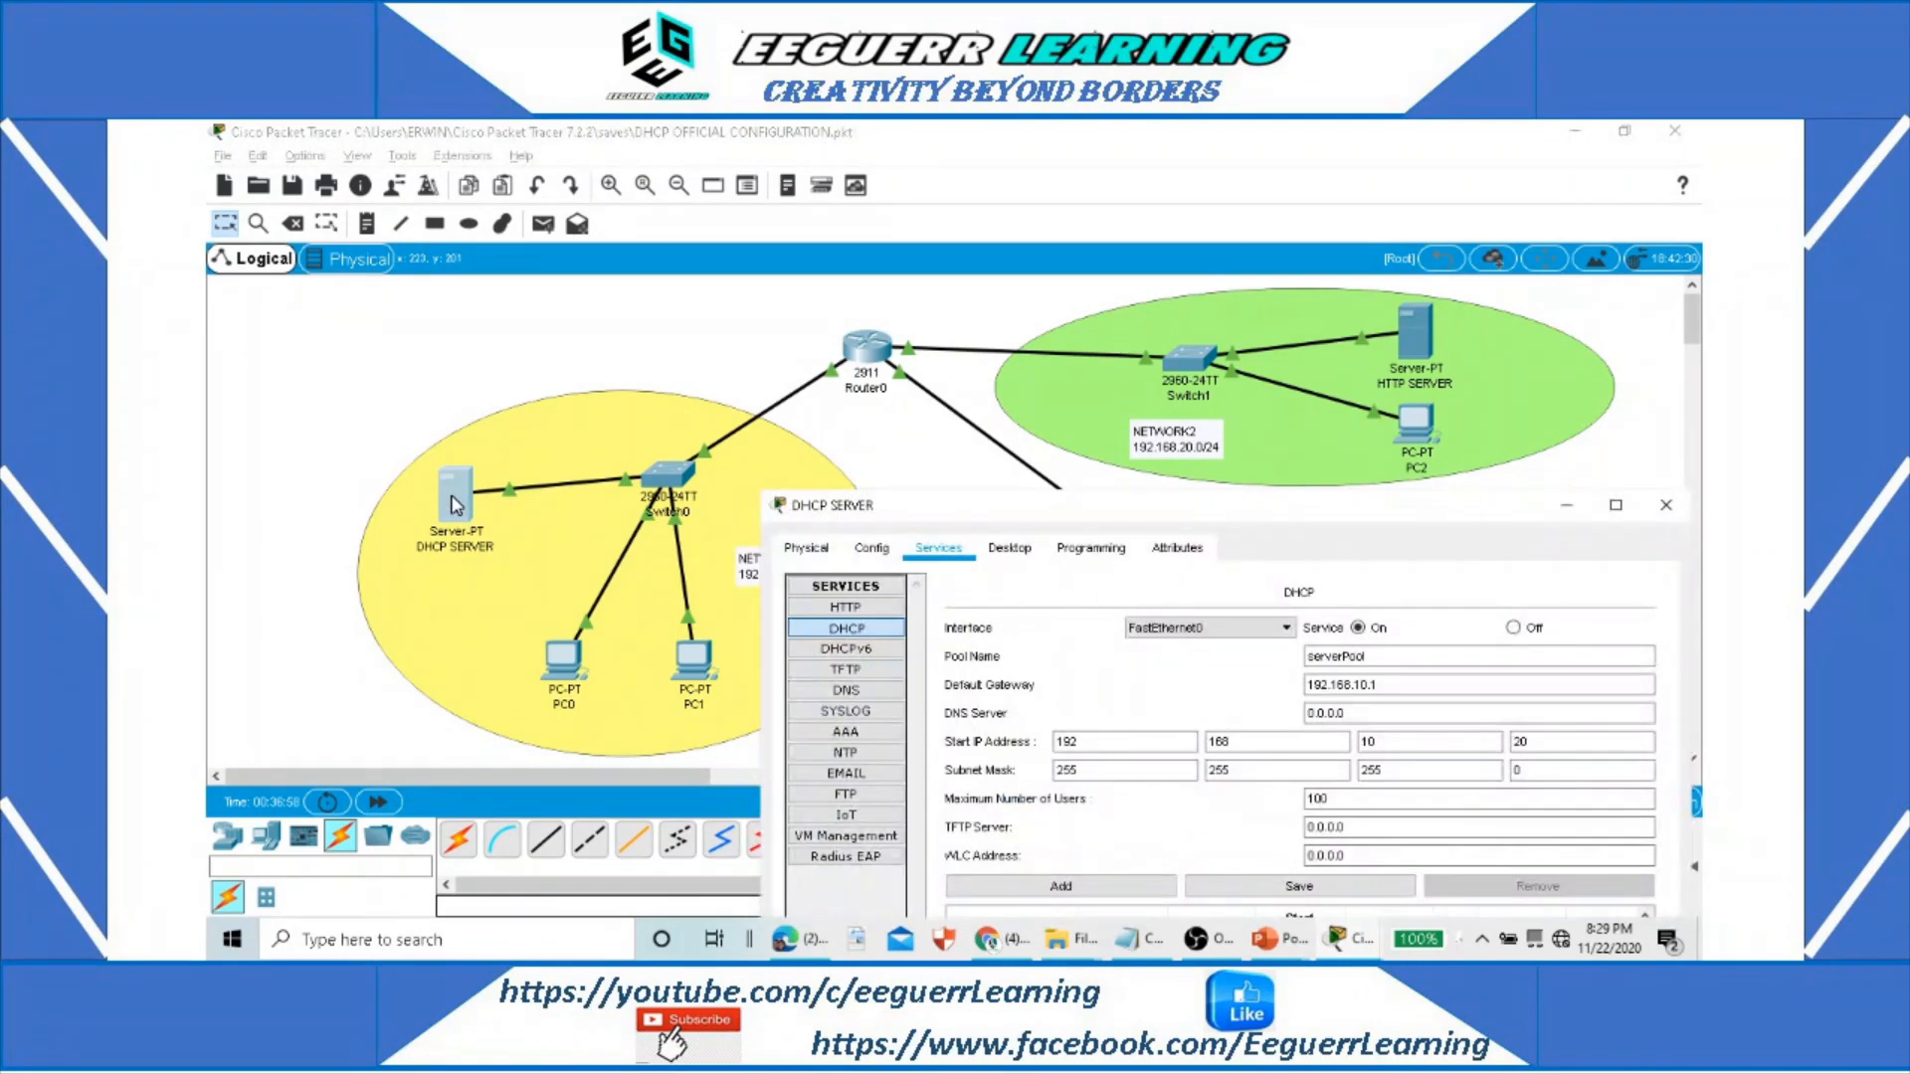
left_click_drag(930, 507, 792, 363)
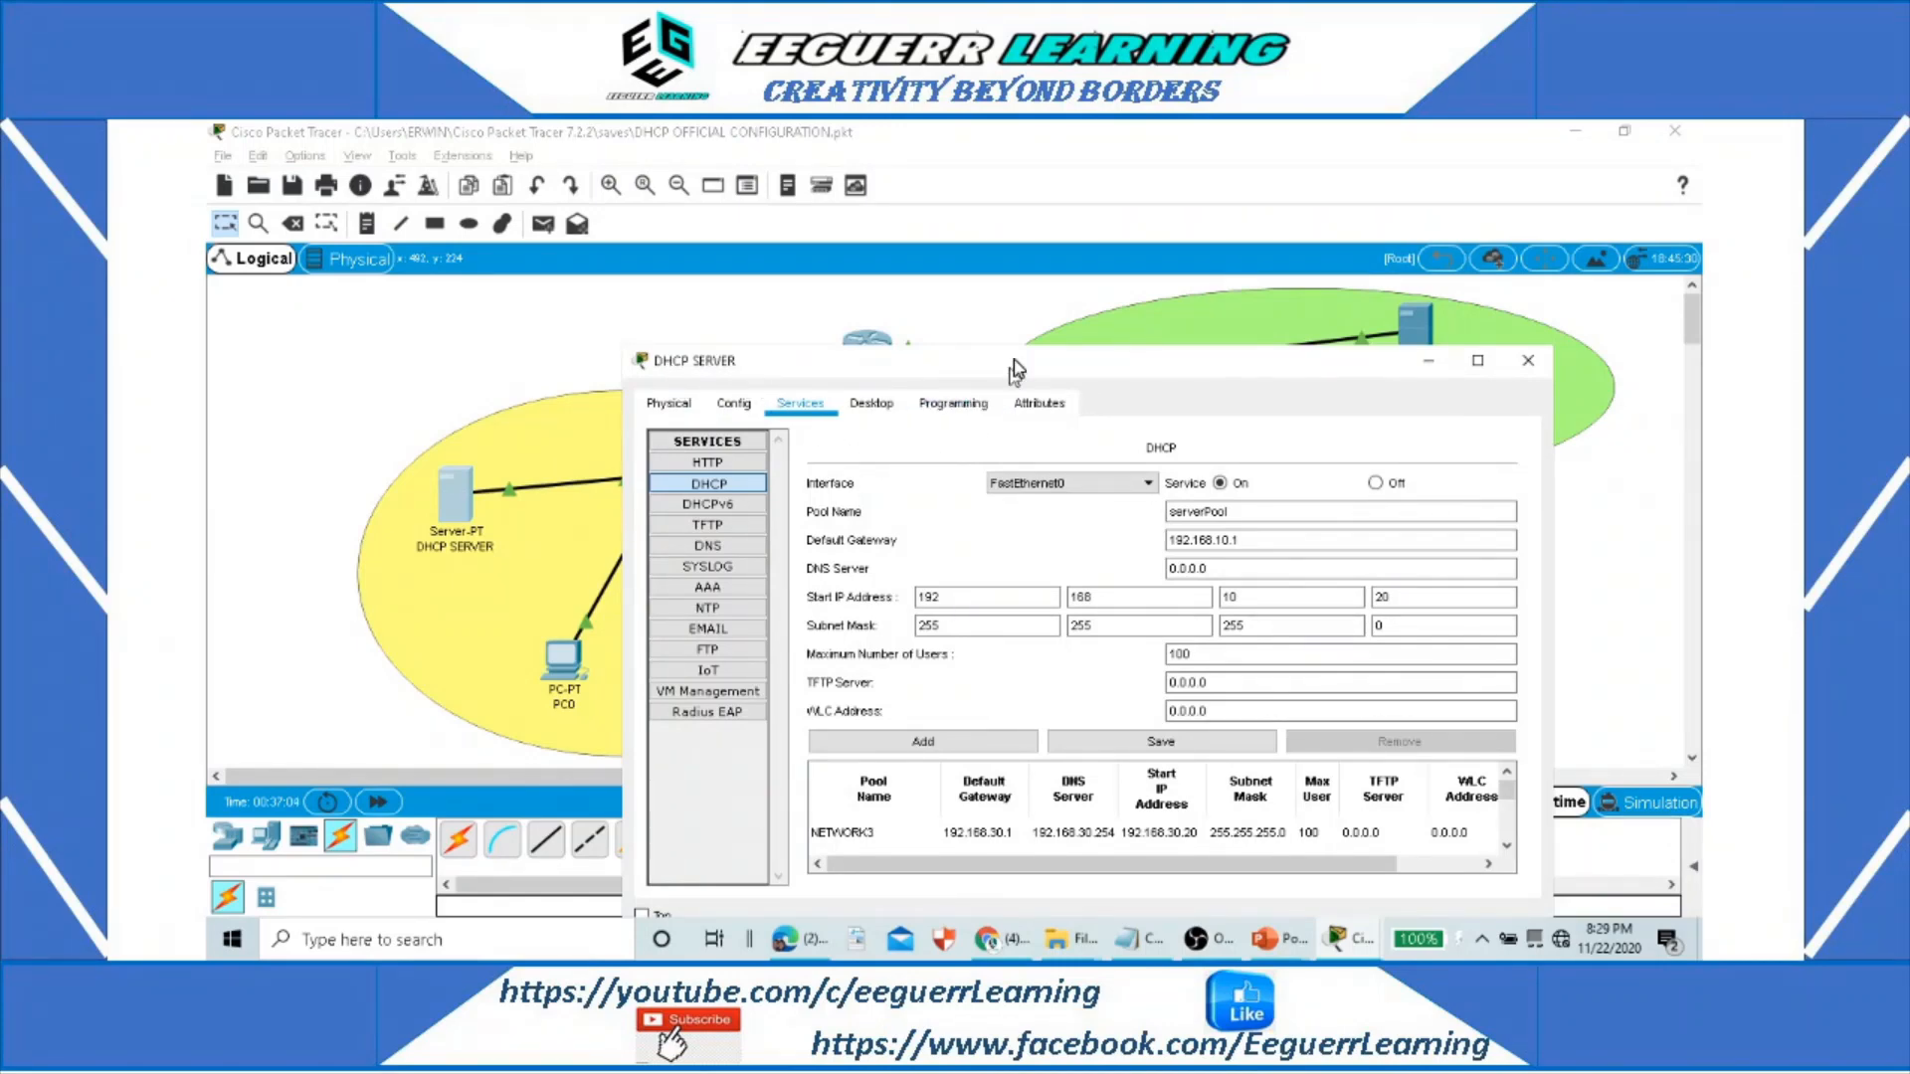
left_click_drag(1014, 369, 906, 302)
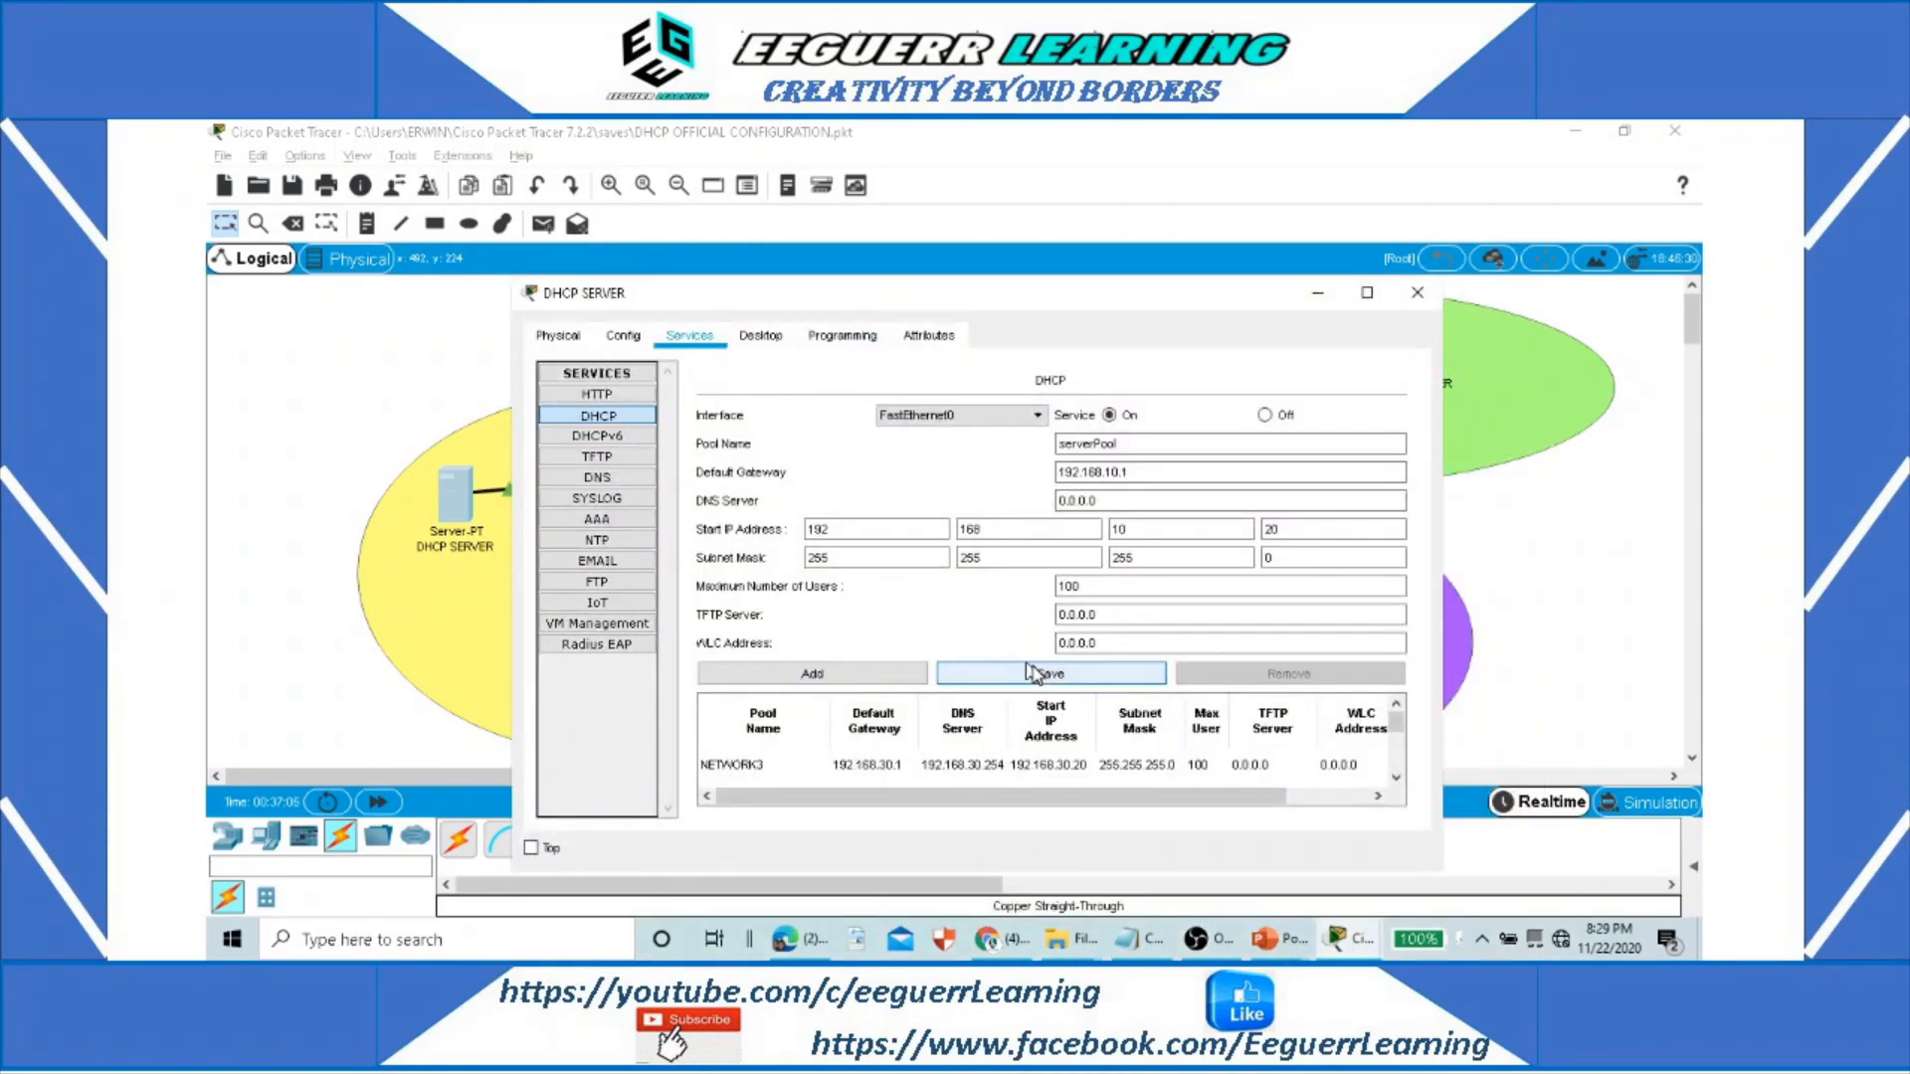
left_click_drag(1143, 295, 1073, 240)
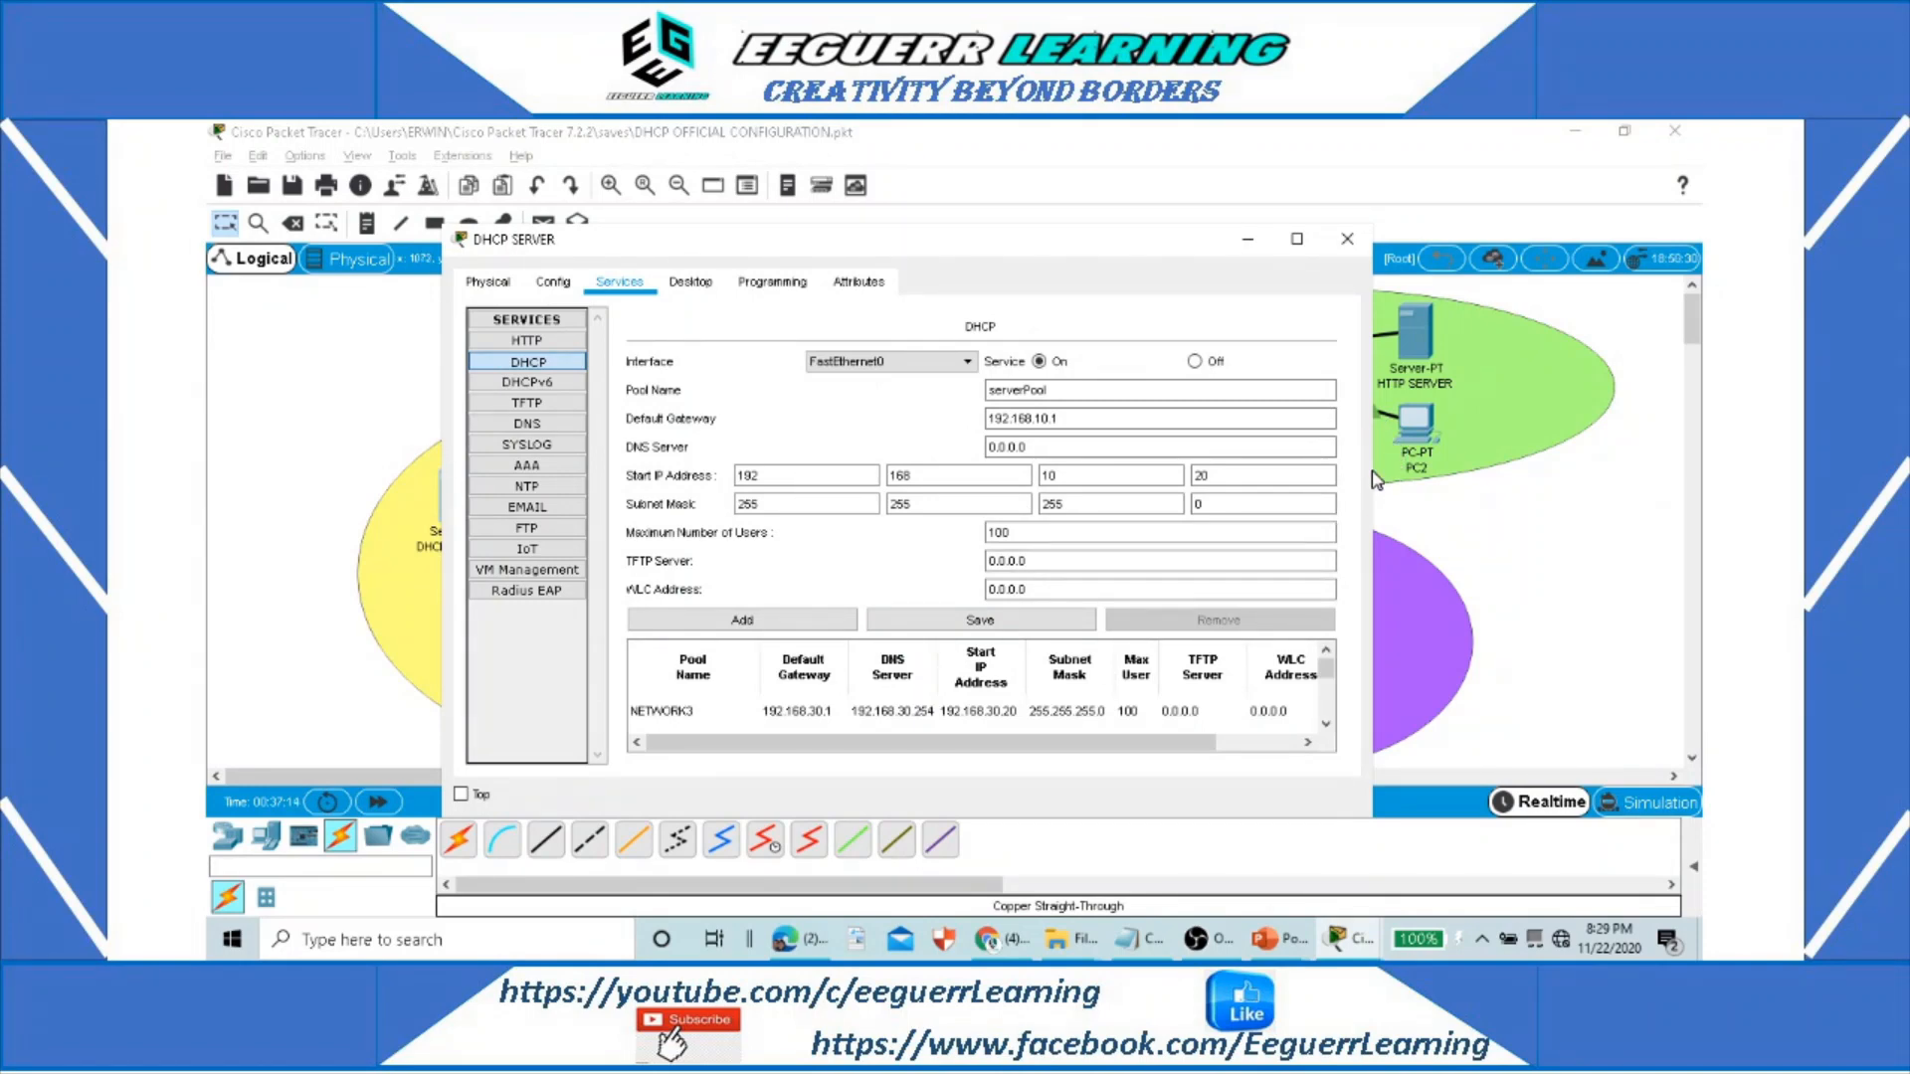
Step: Set the DNS server of serverPool to 192.168.30.254 and save the pool
left_click(1296, 239)
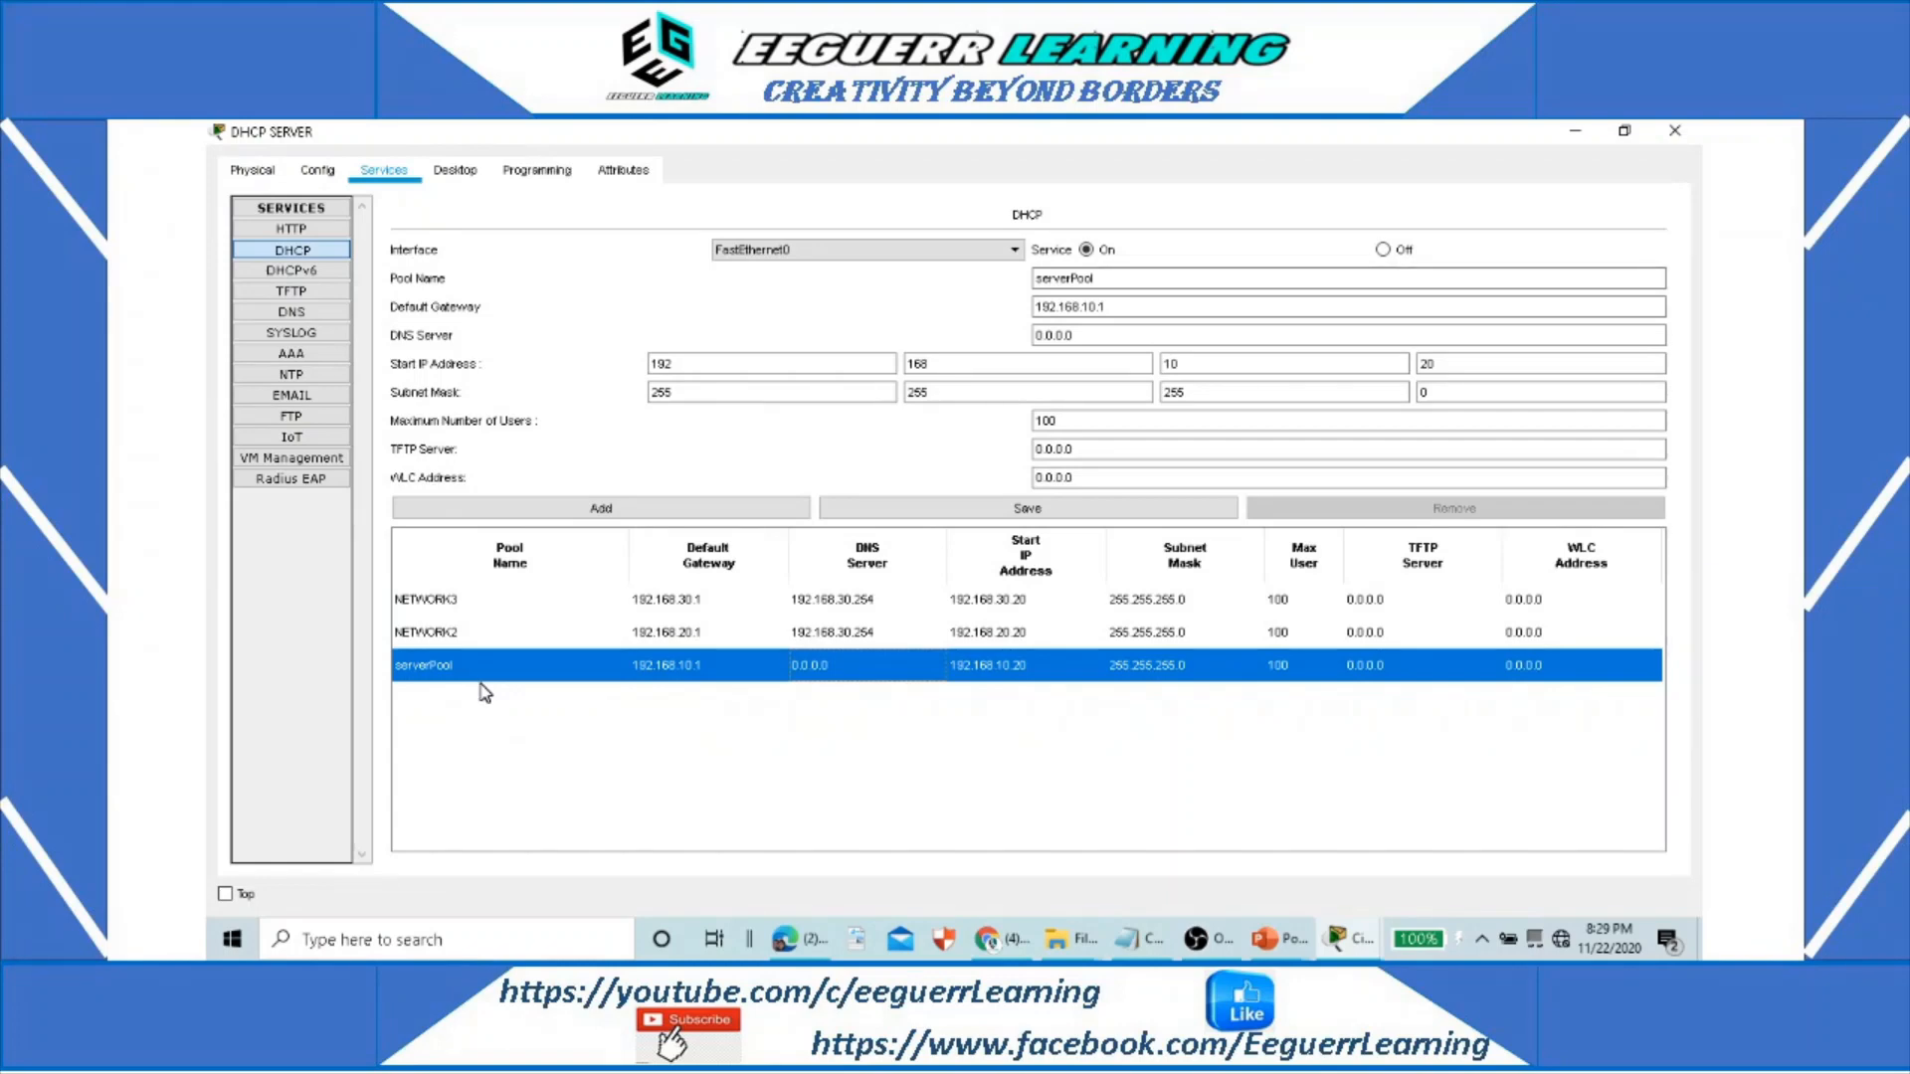
double_click(1076, 335)
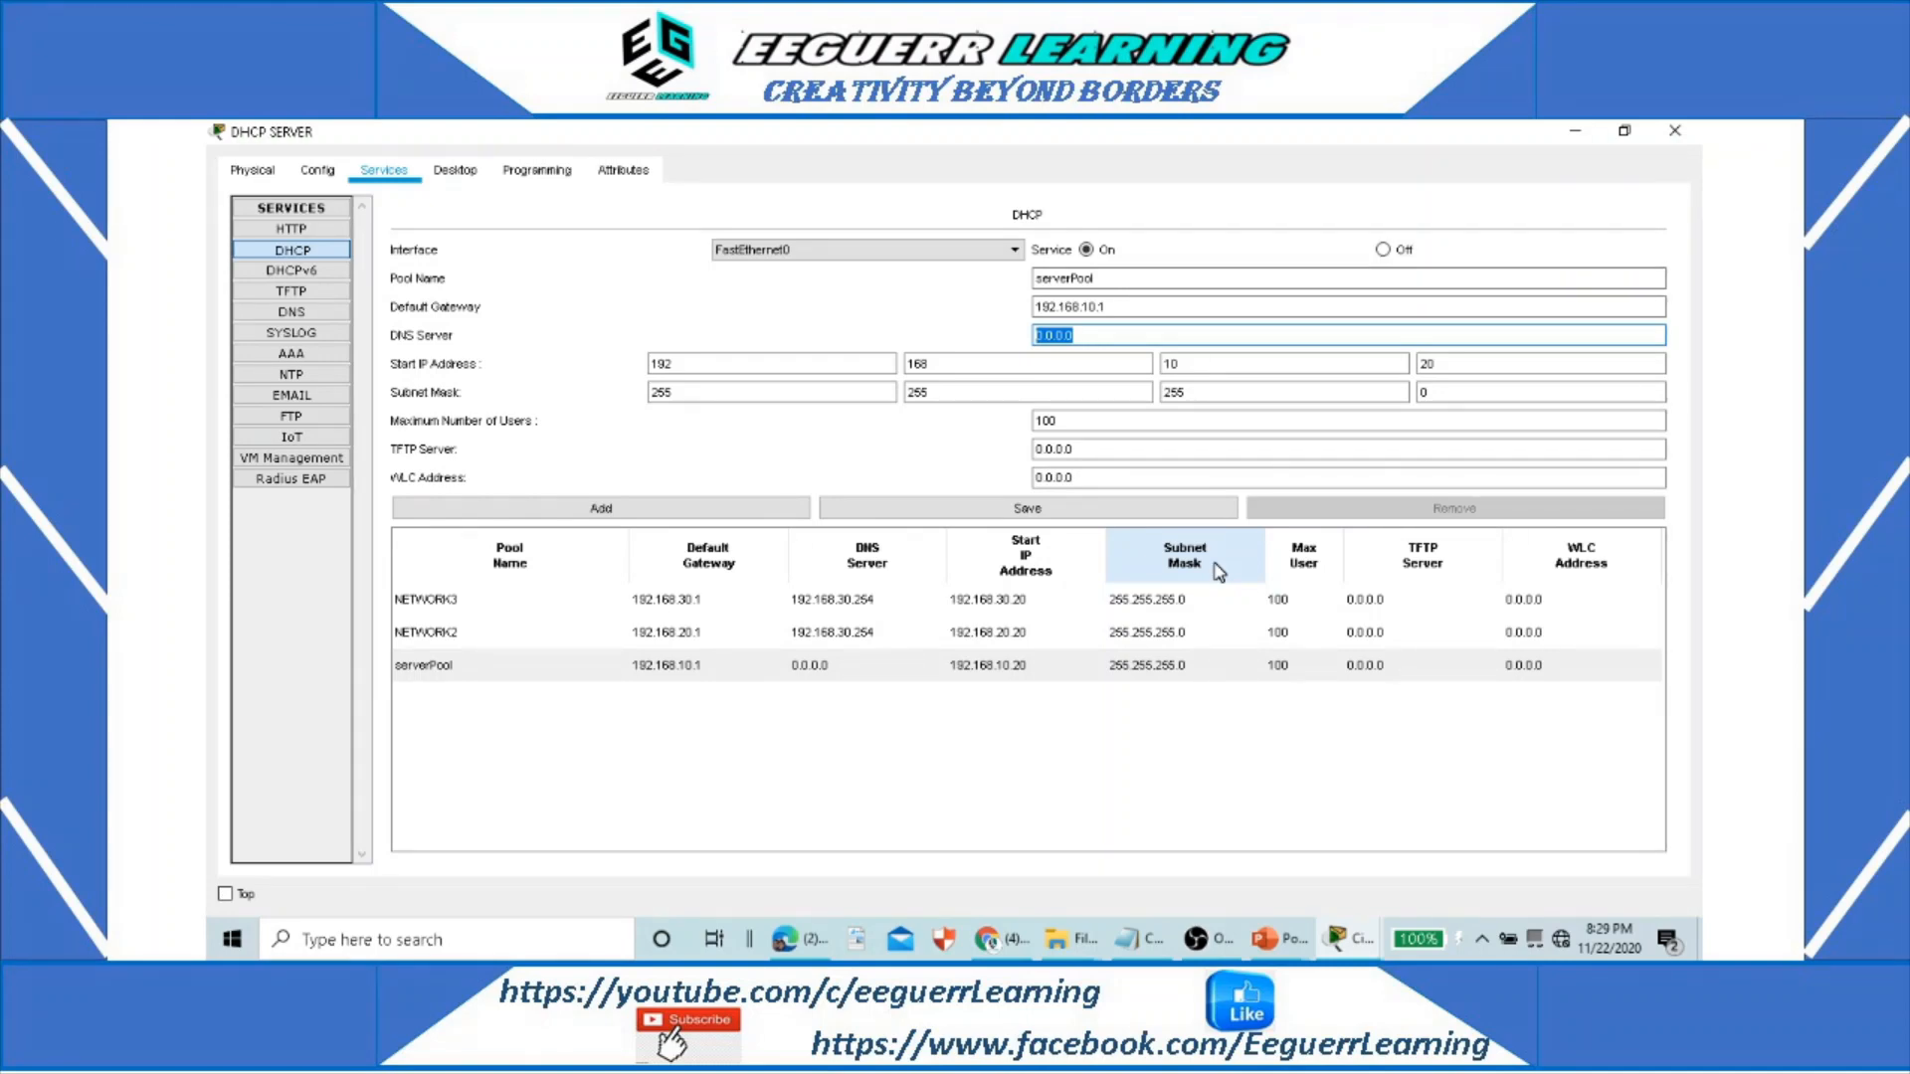
type("192.168.20.1")
key("BackSpace")
type("254")
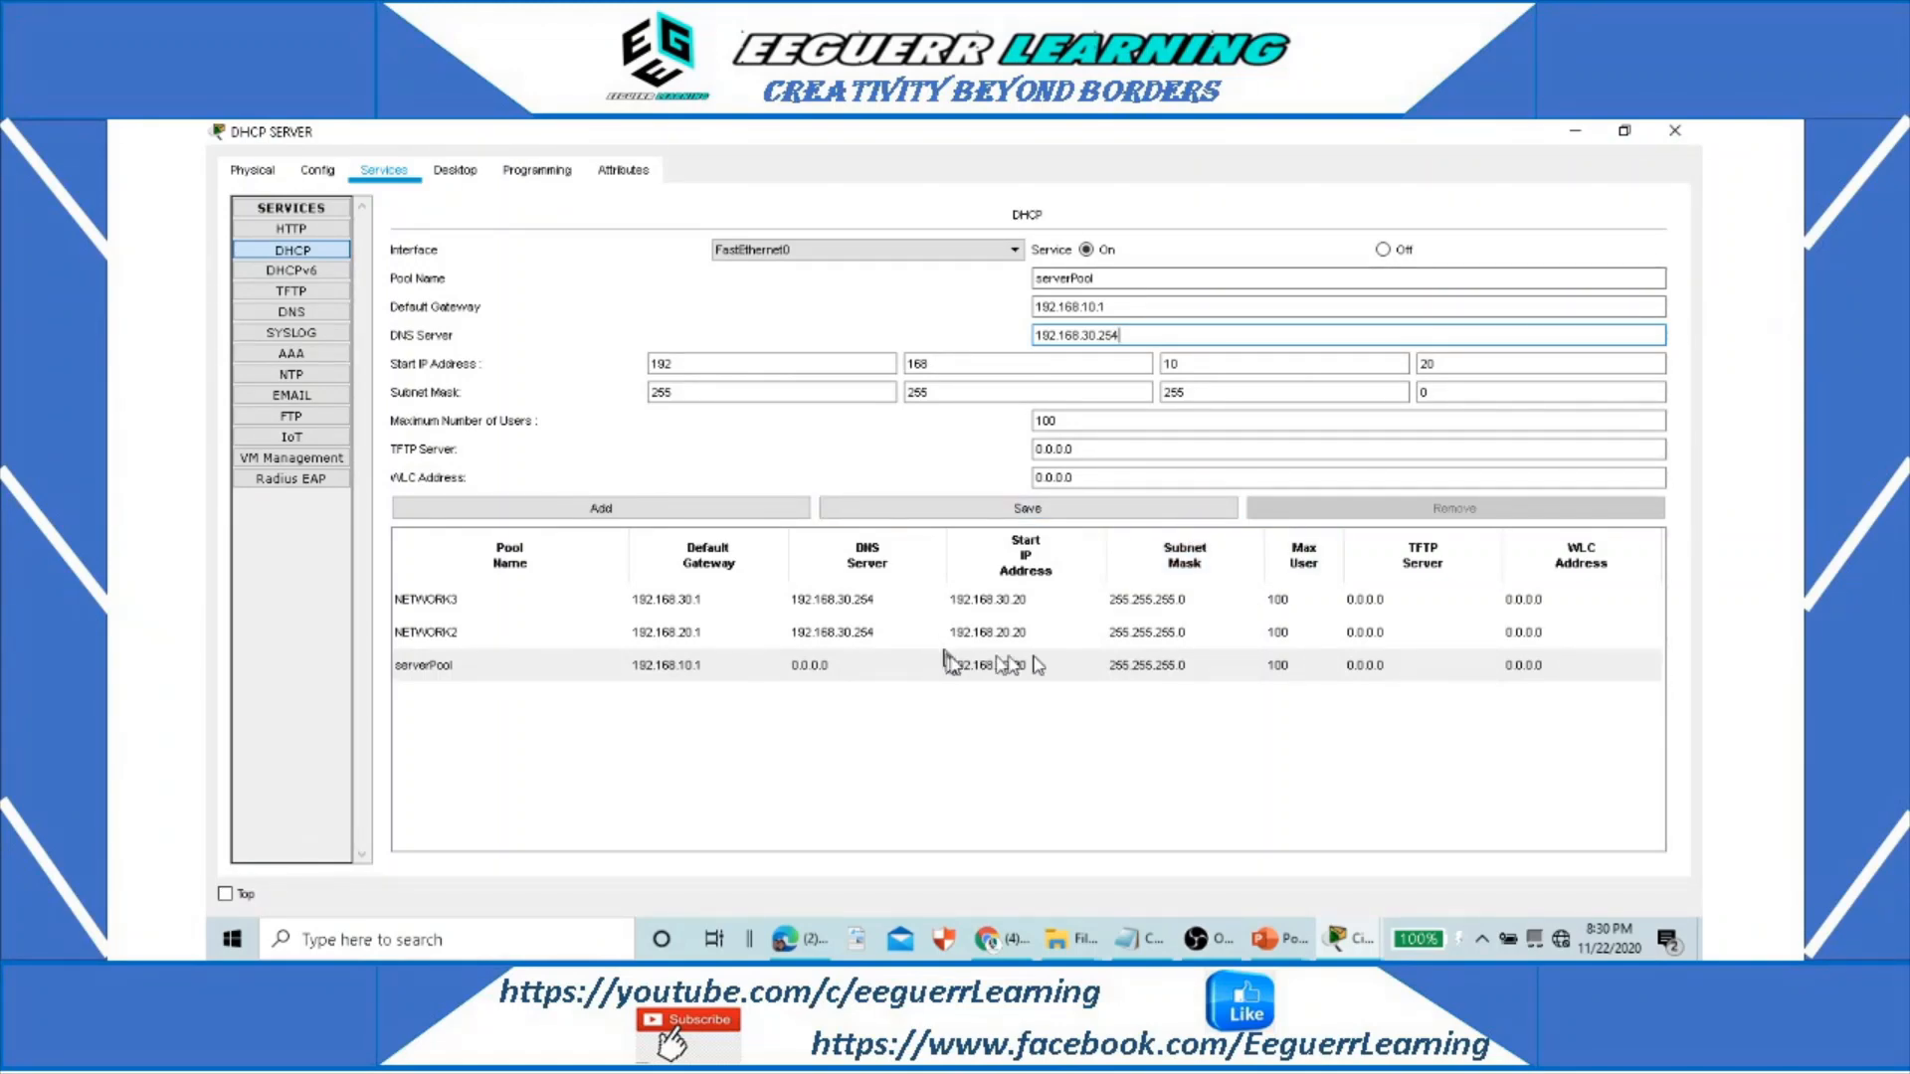
left_click(1049, 513)
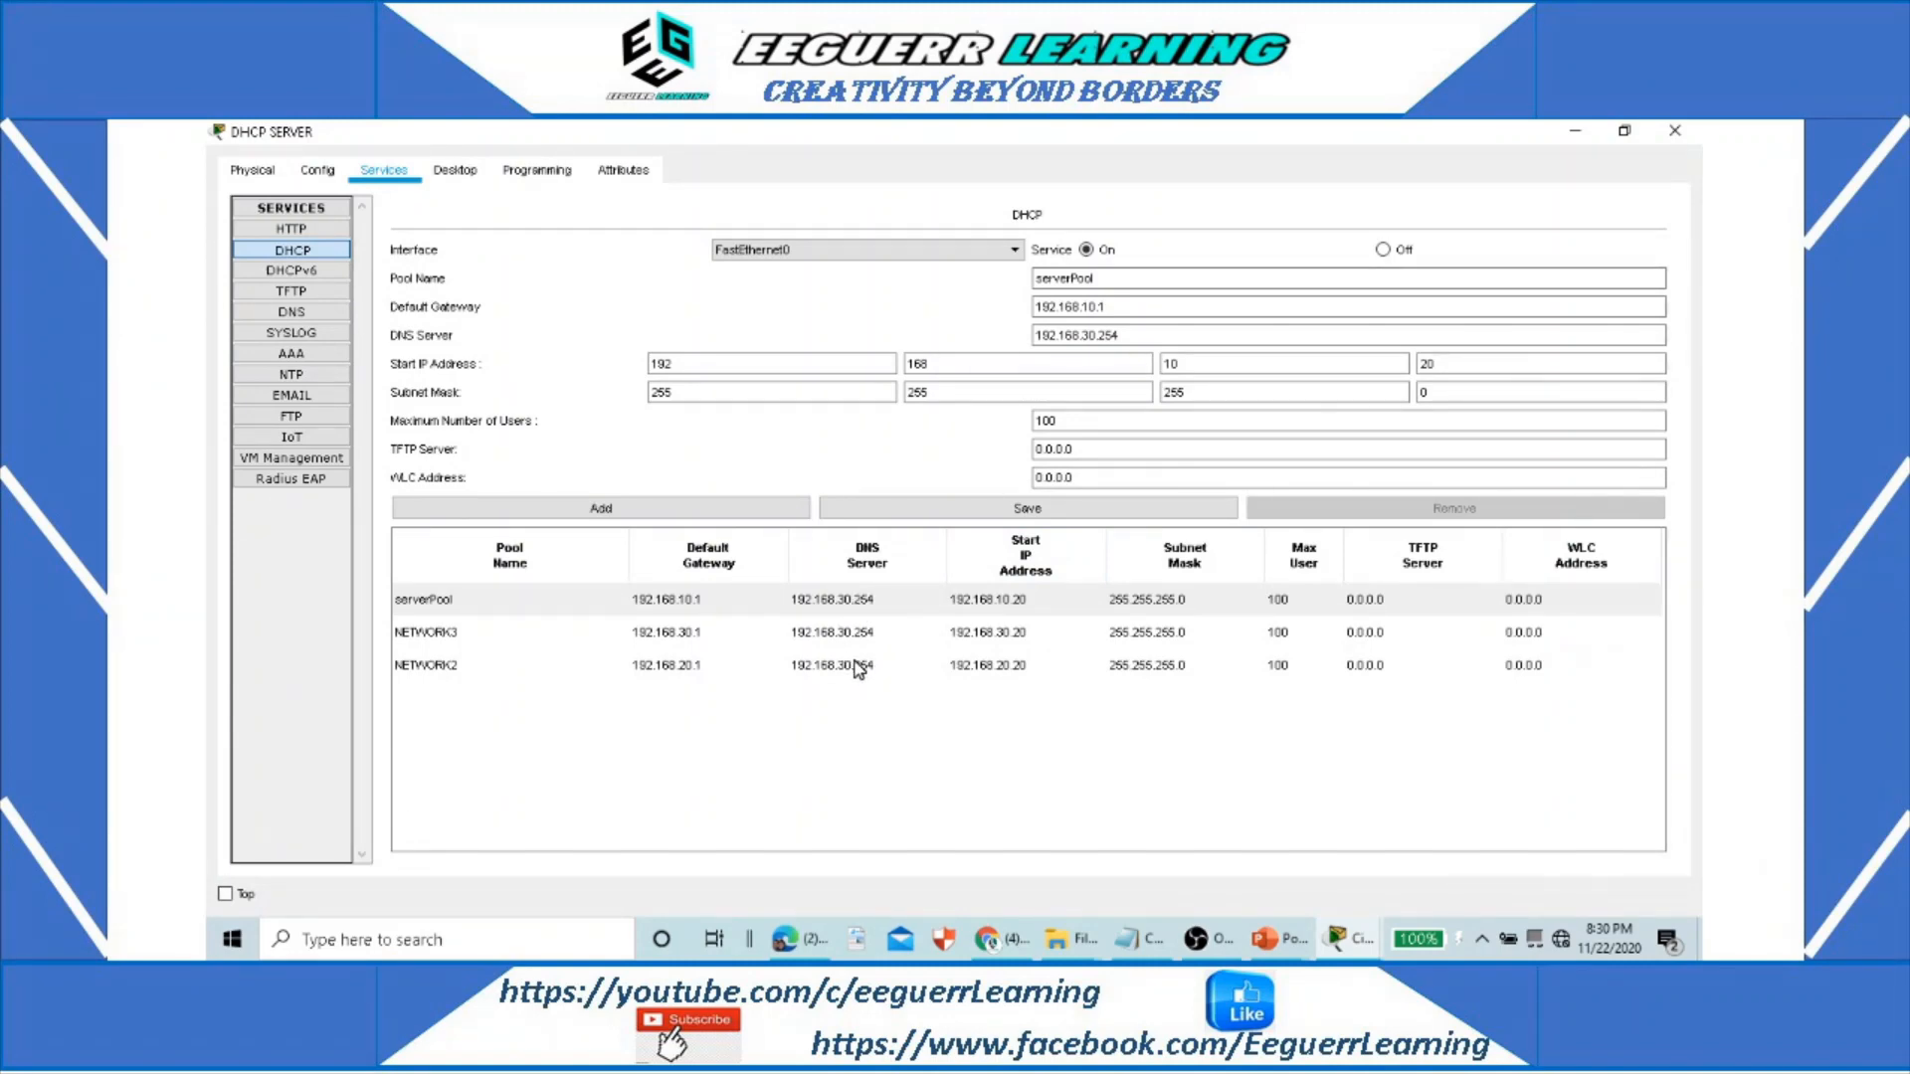
Step: Check the gateway, DNS server, start address, subnet mask and maximum users of all three pools, and close the DHCP server window
mouse_move(903, 609)
left_mouse_down()
mouse_move(806, 572)
mouse_move(774, 614)
left_mouse_up()
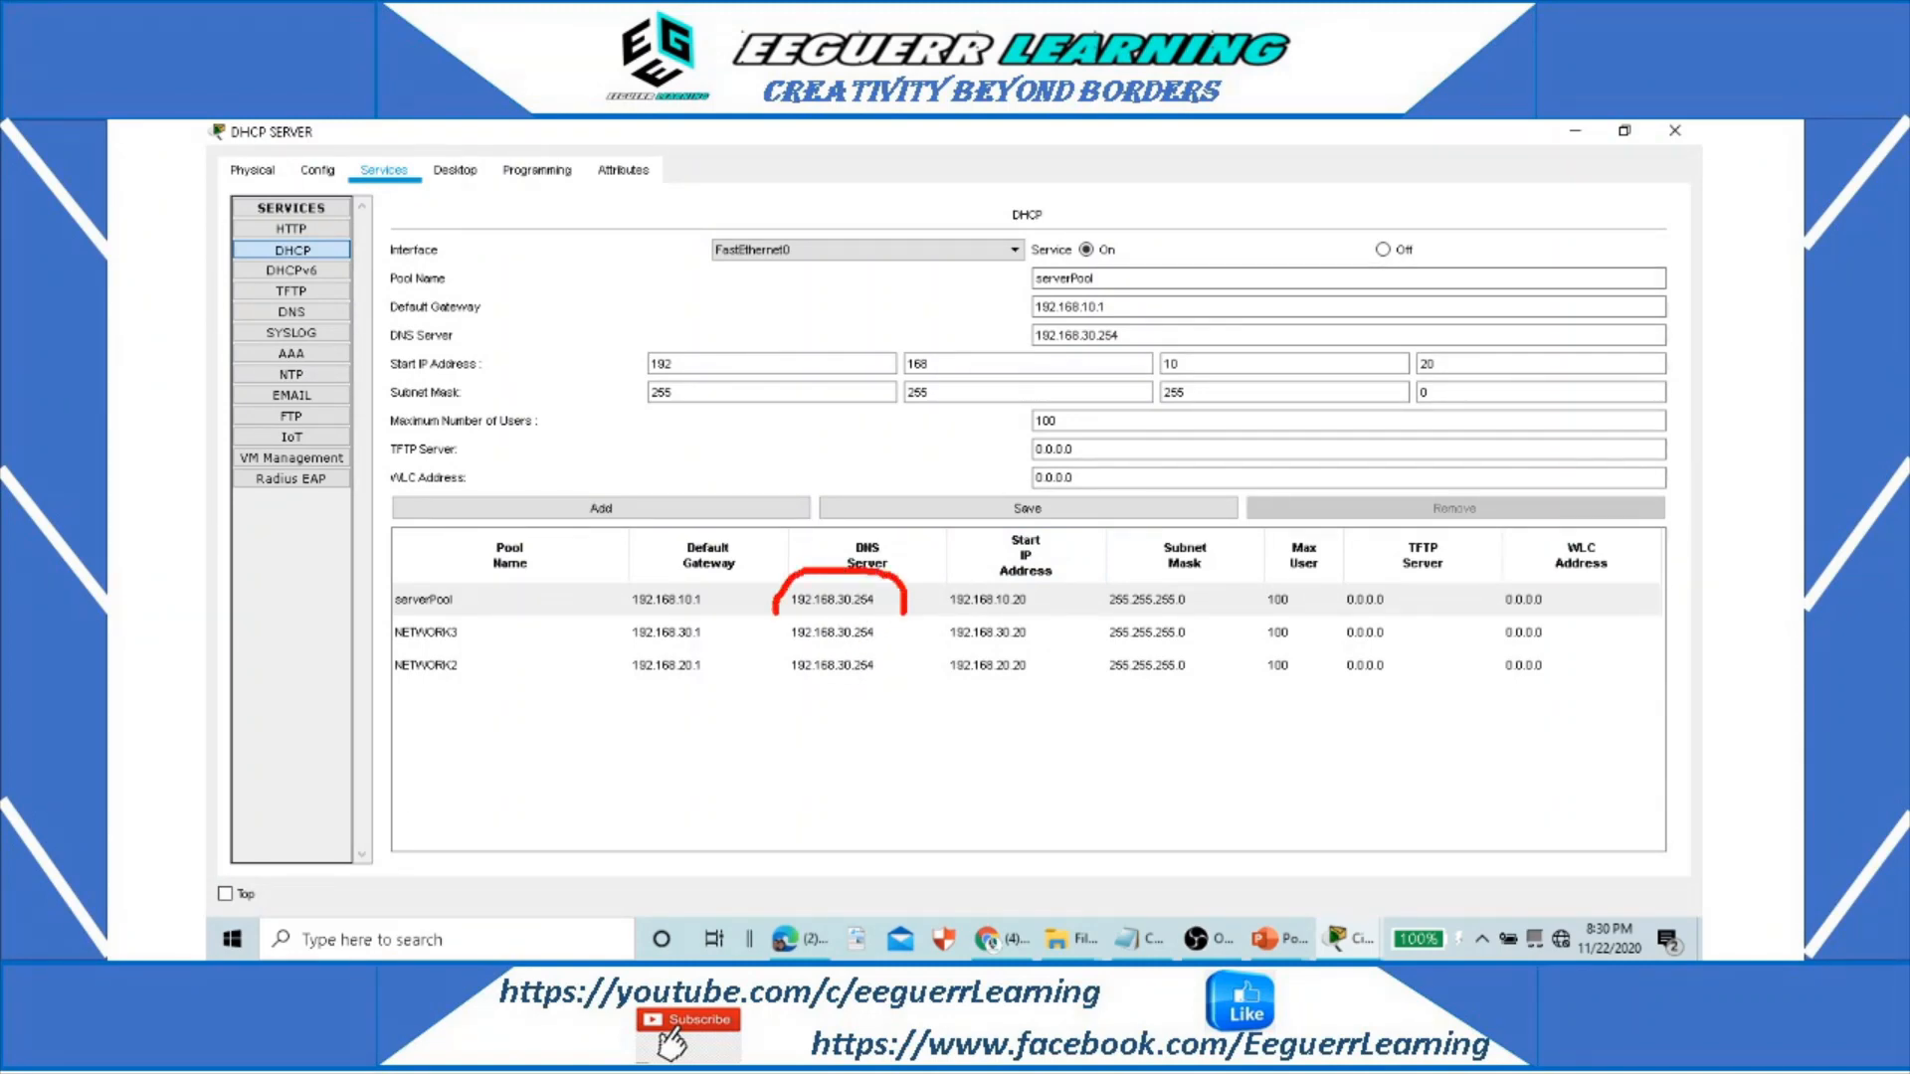
left_click_drag(877, 681, 888, 621)
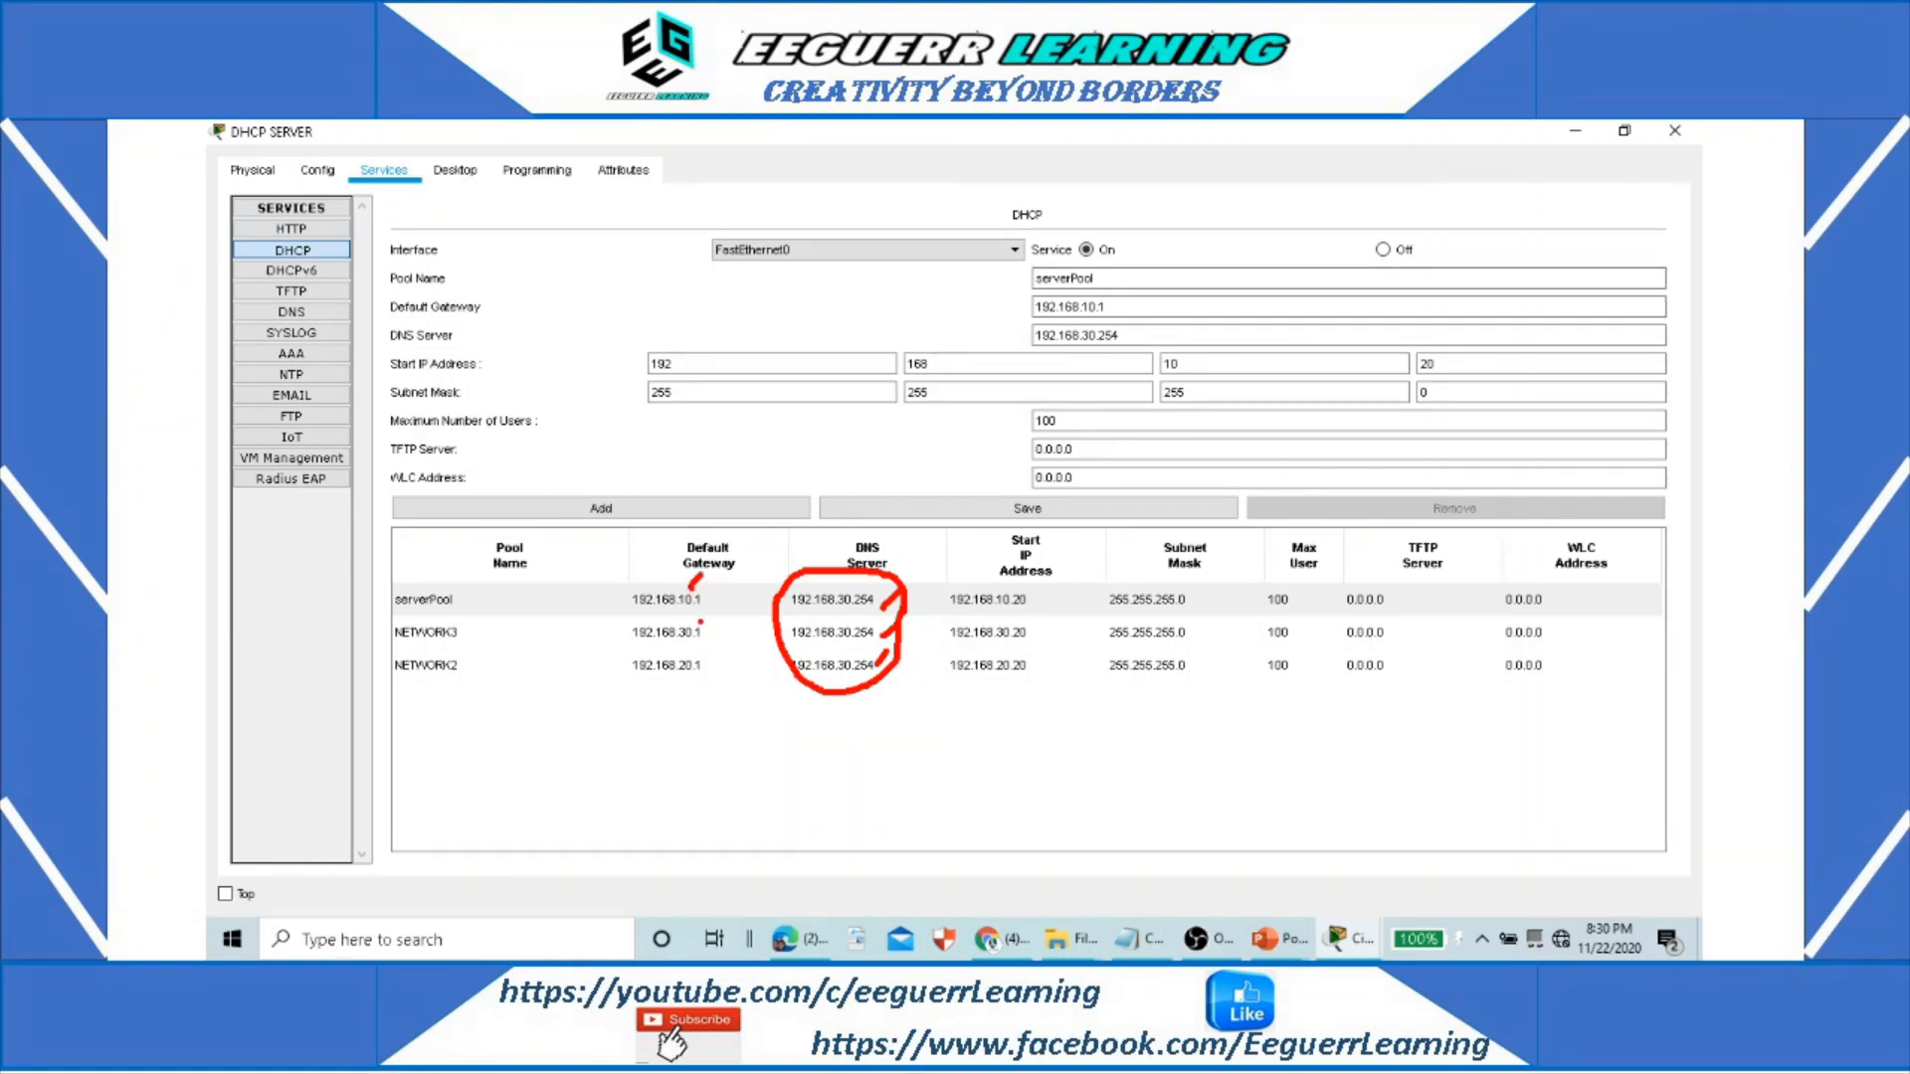
left_click_drag(689, 658, 717, 643)
left_click_drag(1151, 694, 1166, 694)
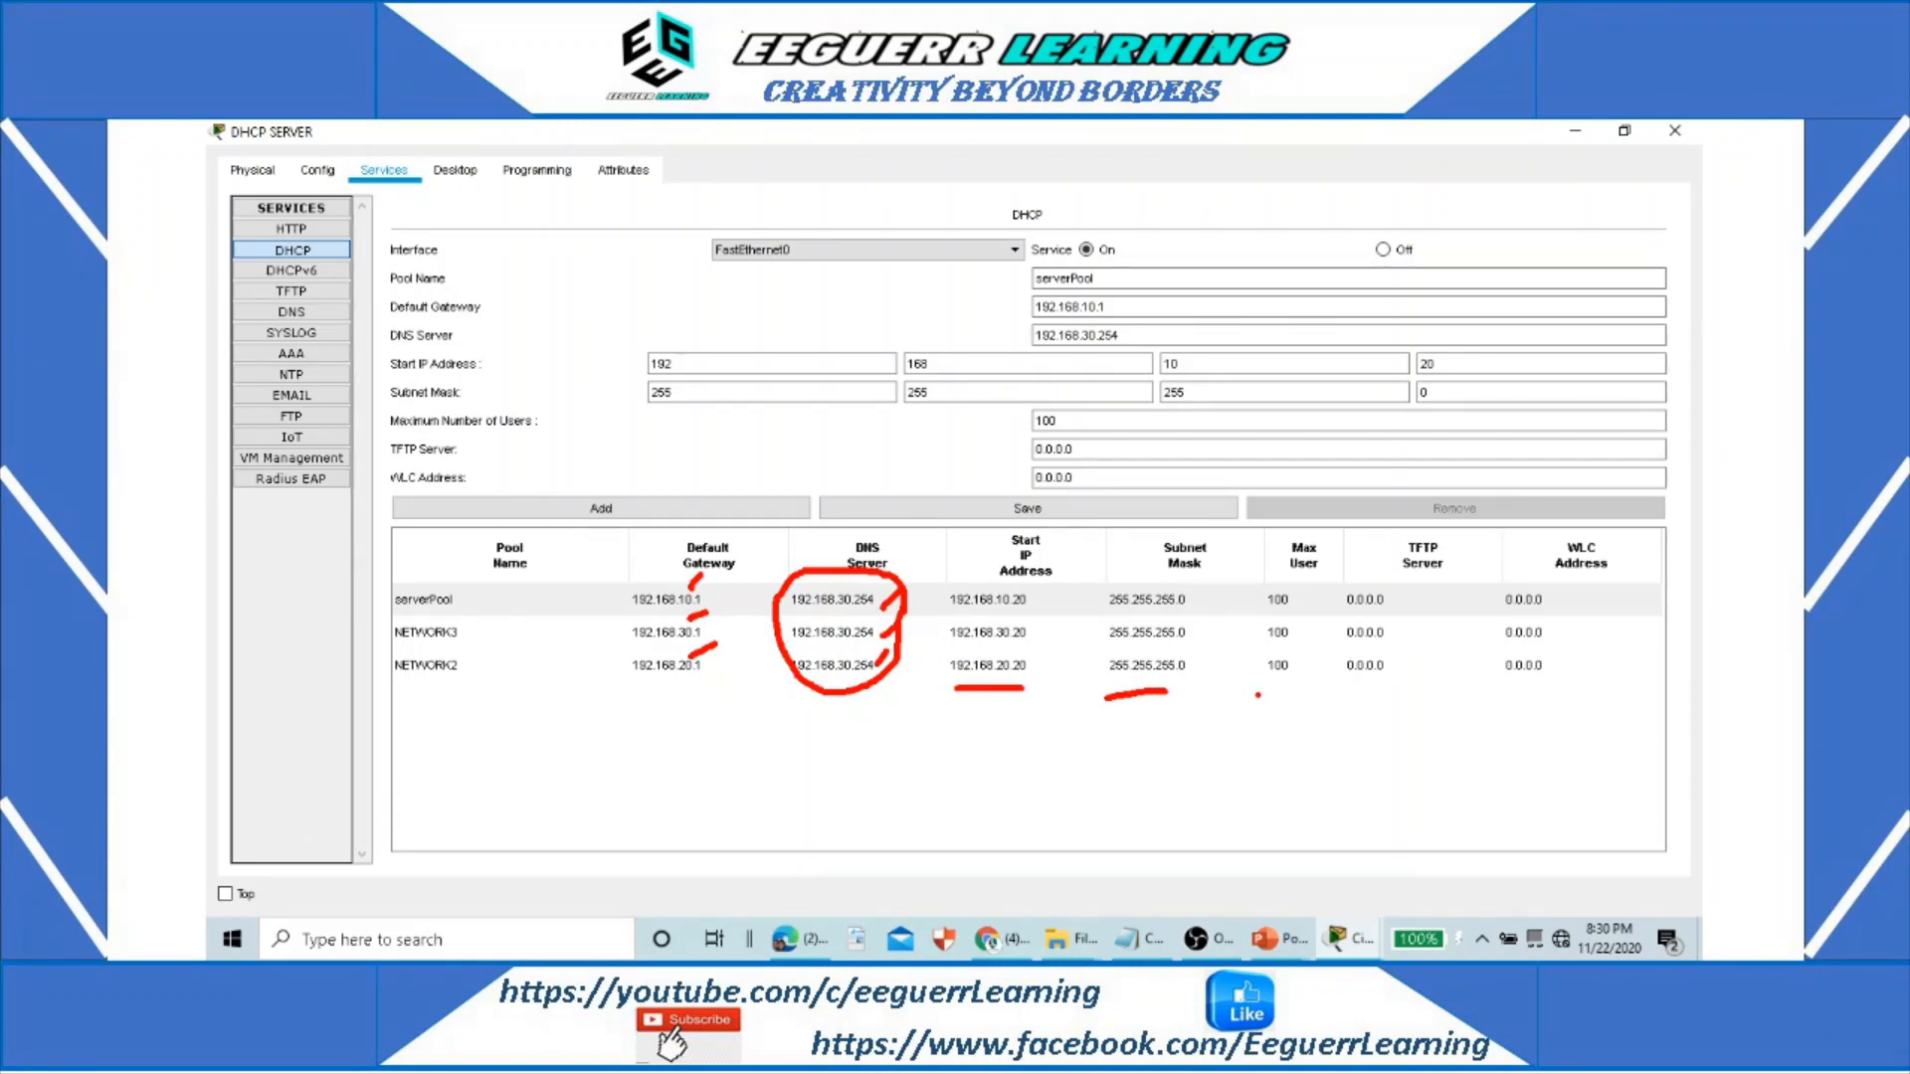
mouse_move(1259, 584)
left_mouse_down()
mouse_move(1249, 668)
mouse_move(1269, 694)
left_mouse_up()
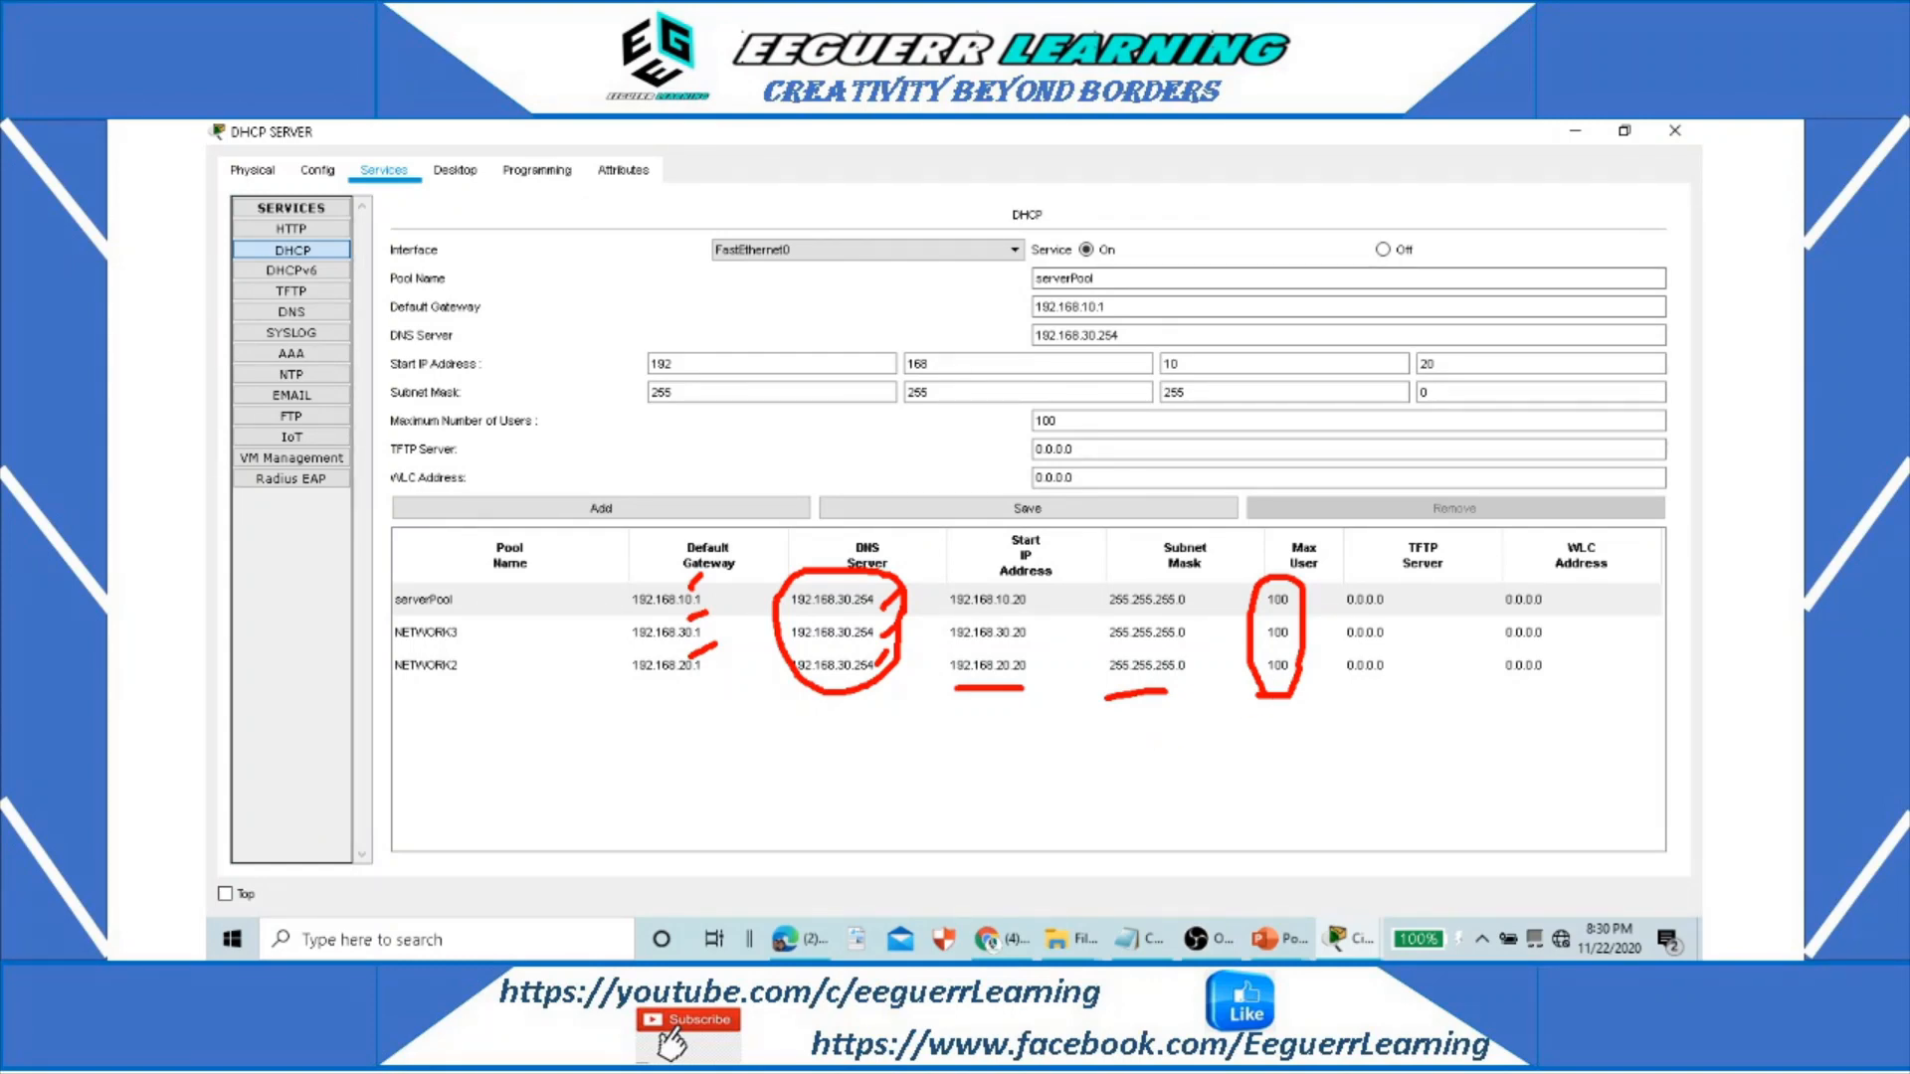
key("Escape")
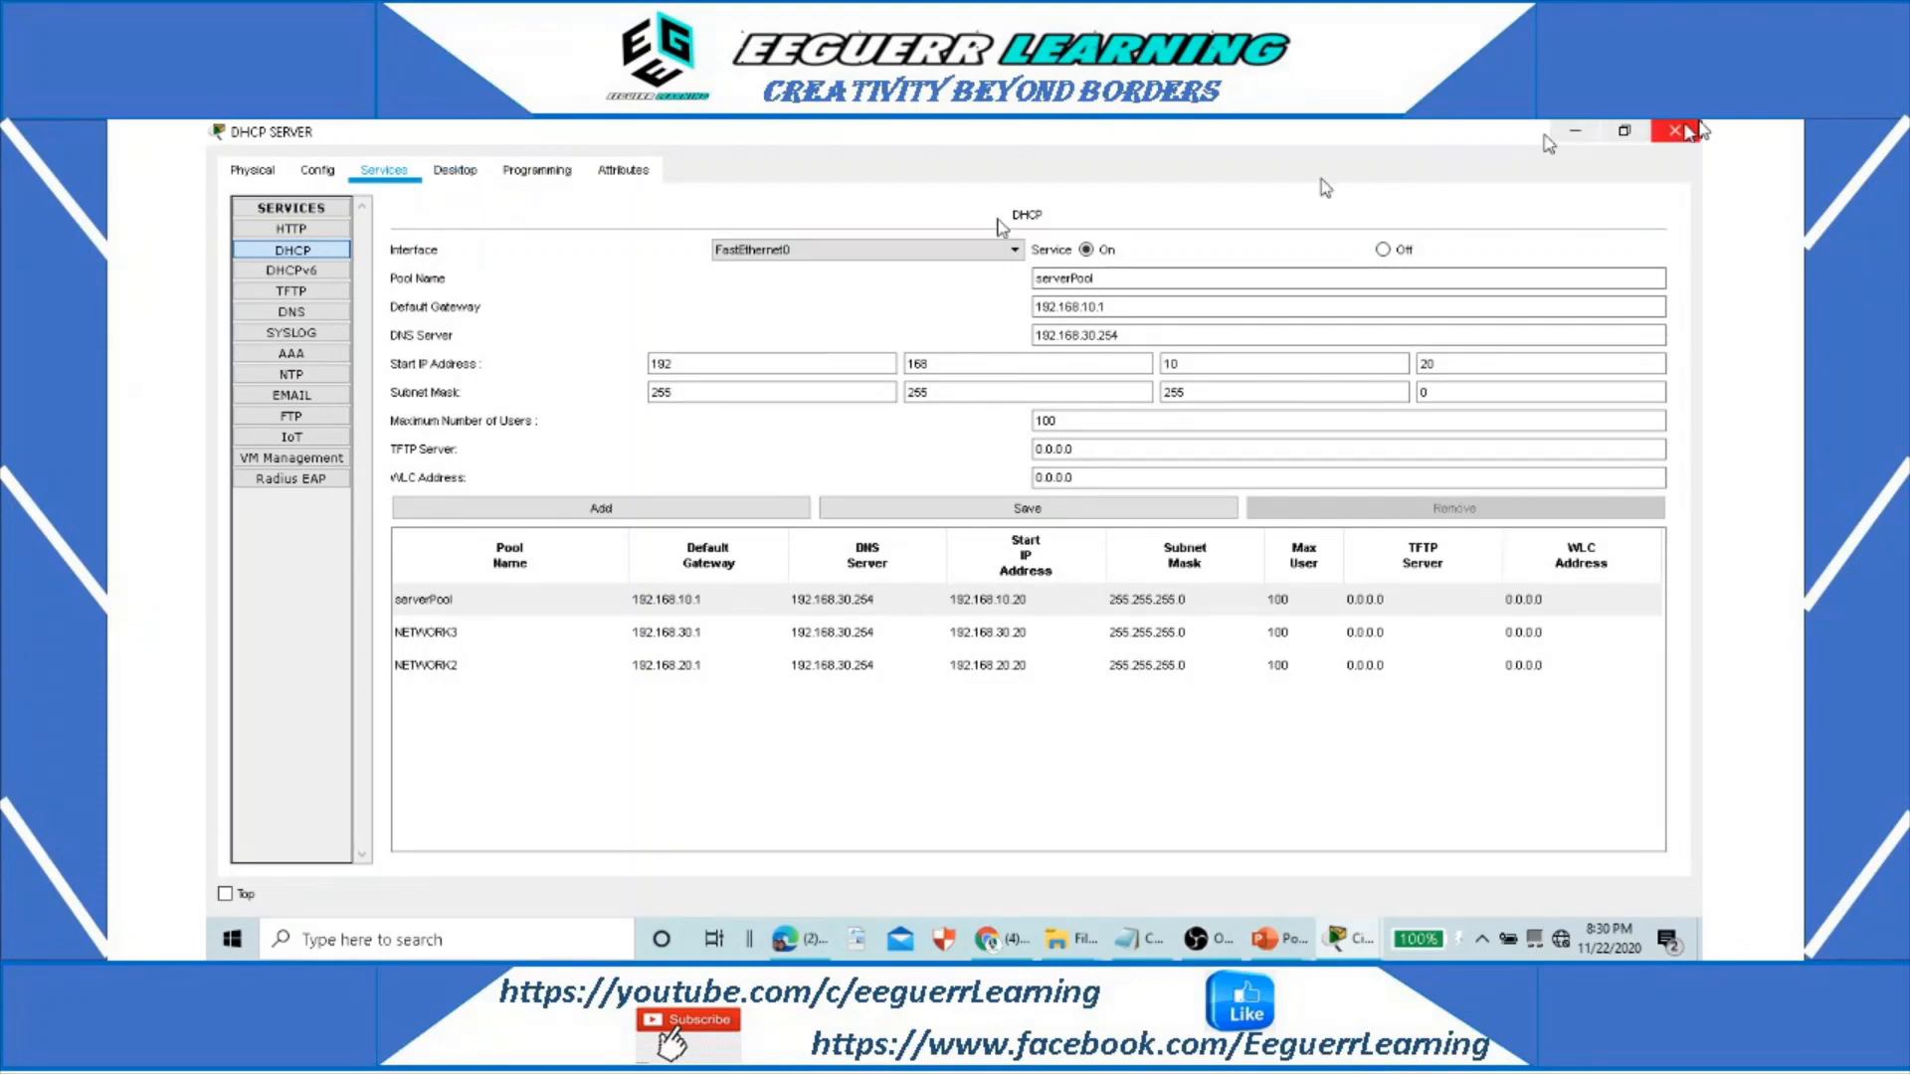
left_click(1675, 130)
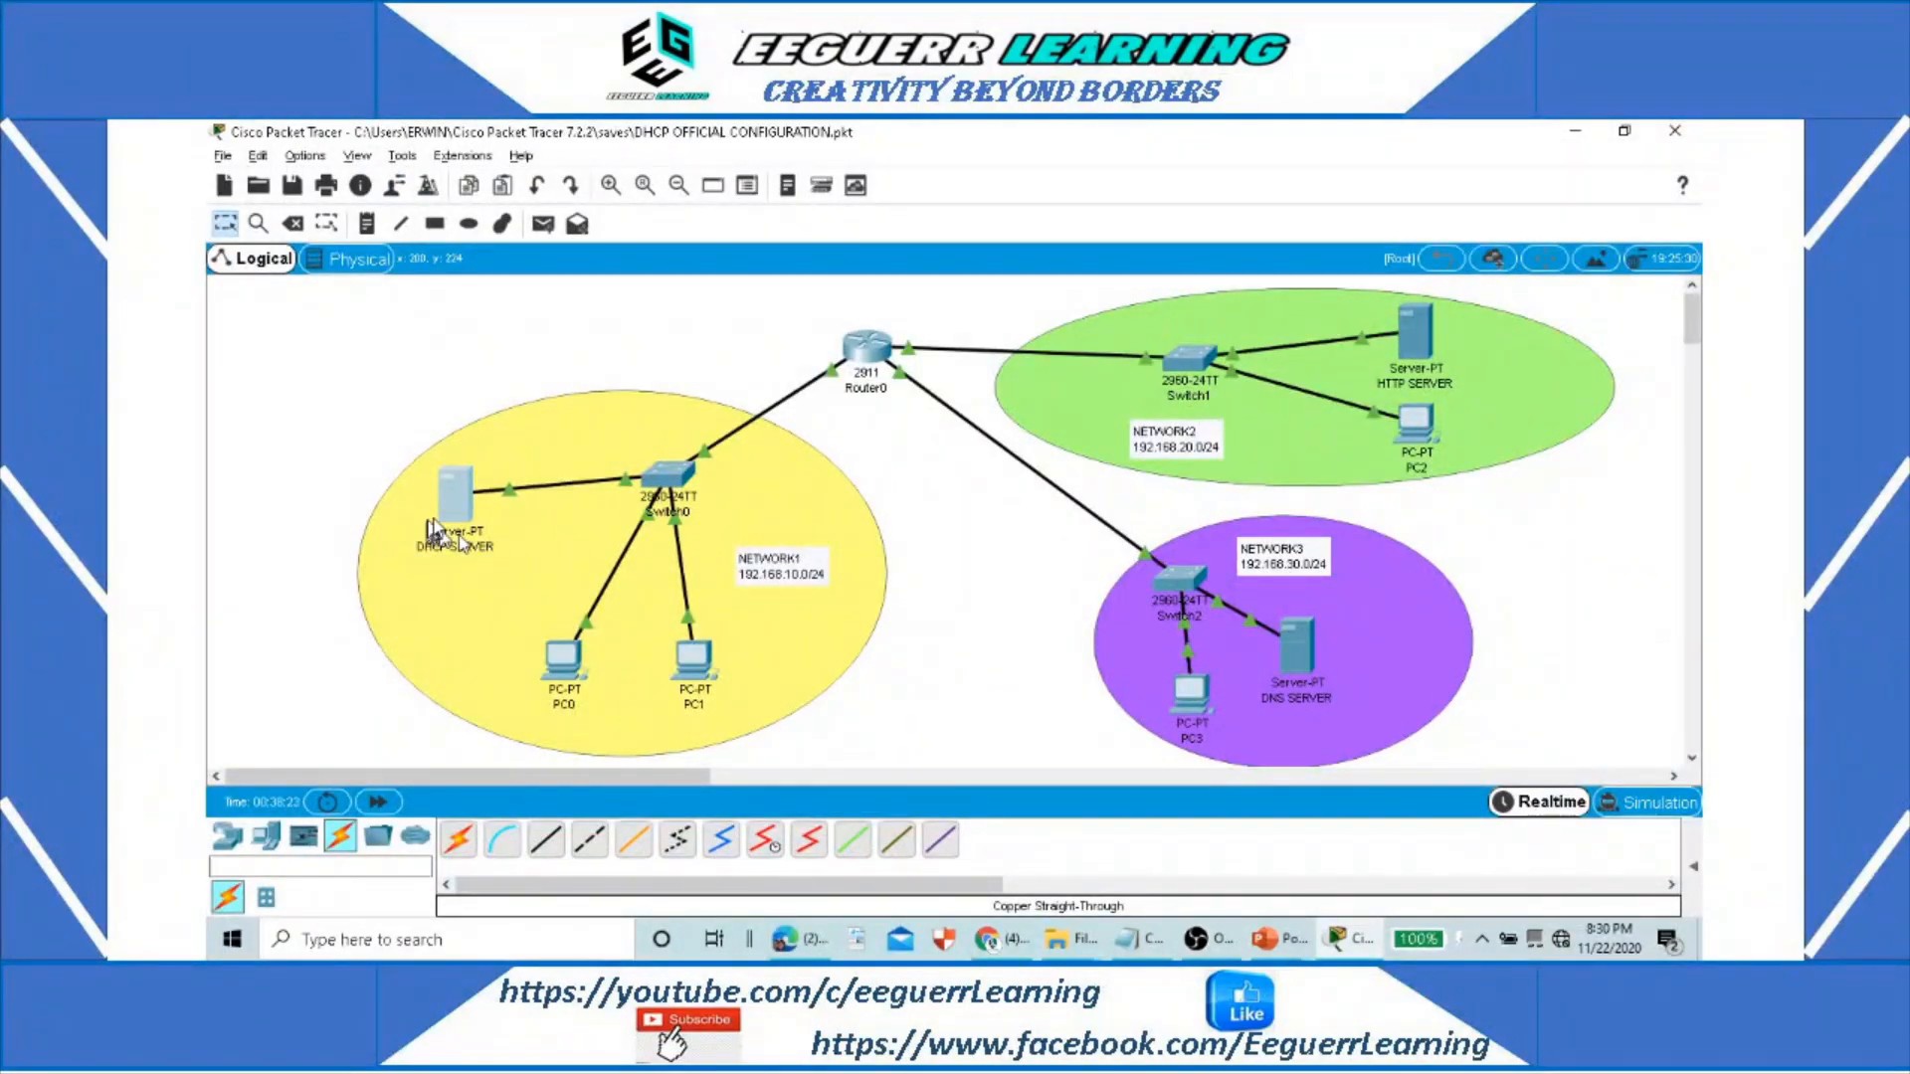
Step: Open the DHCP server's IP configuration, check its DNS server address, and close the window
left_click(458, 500)
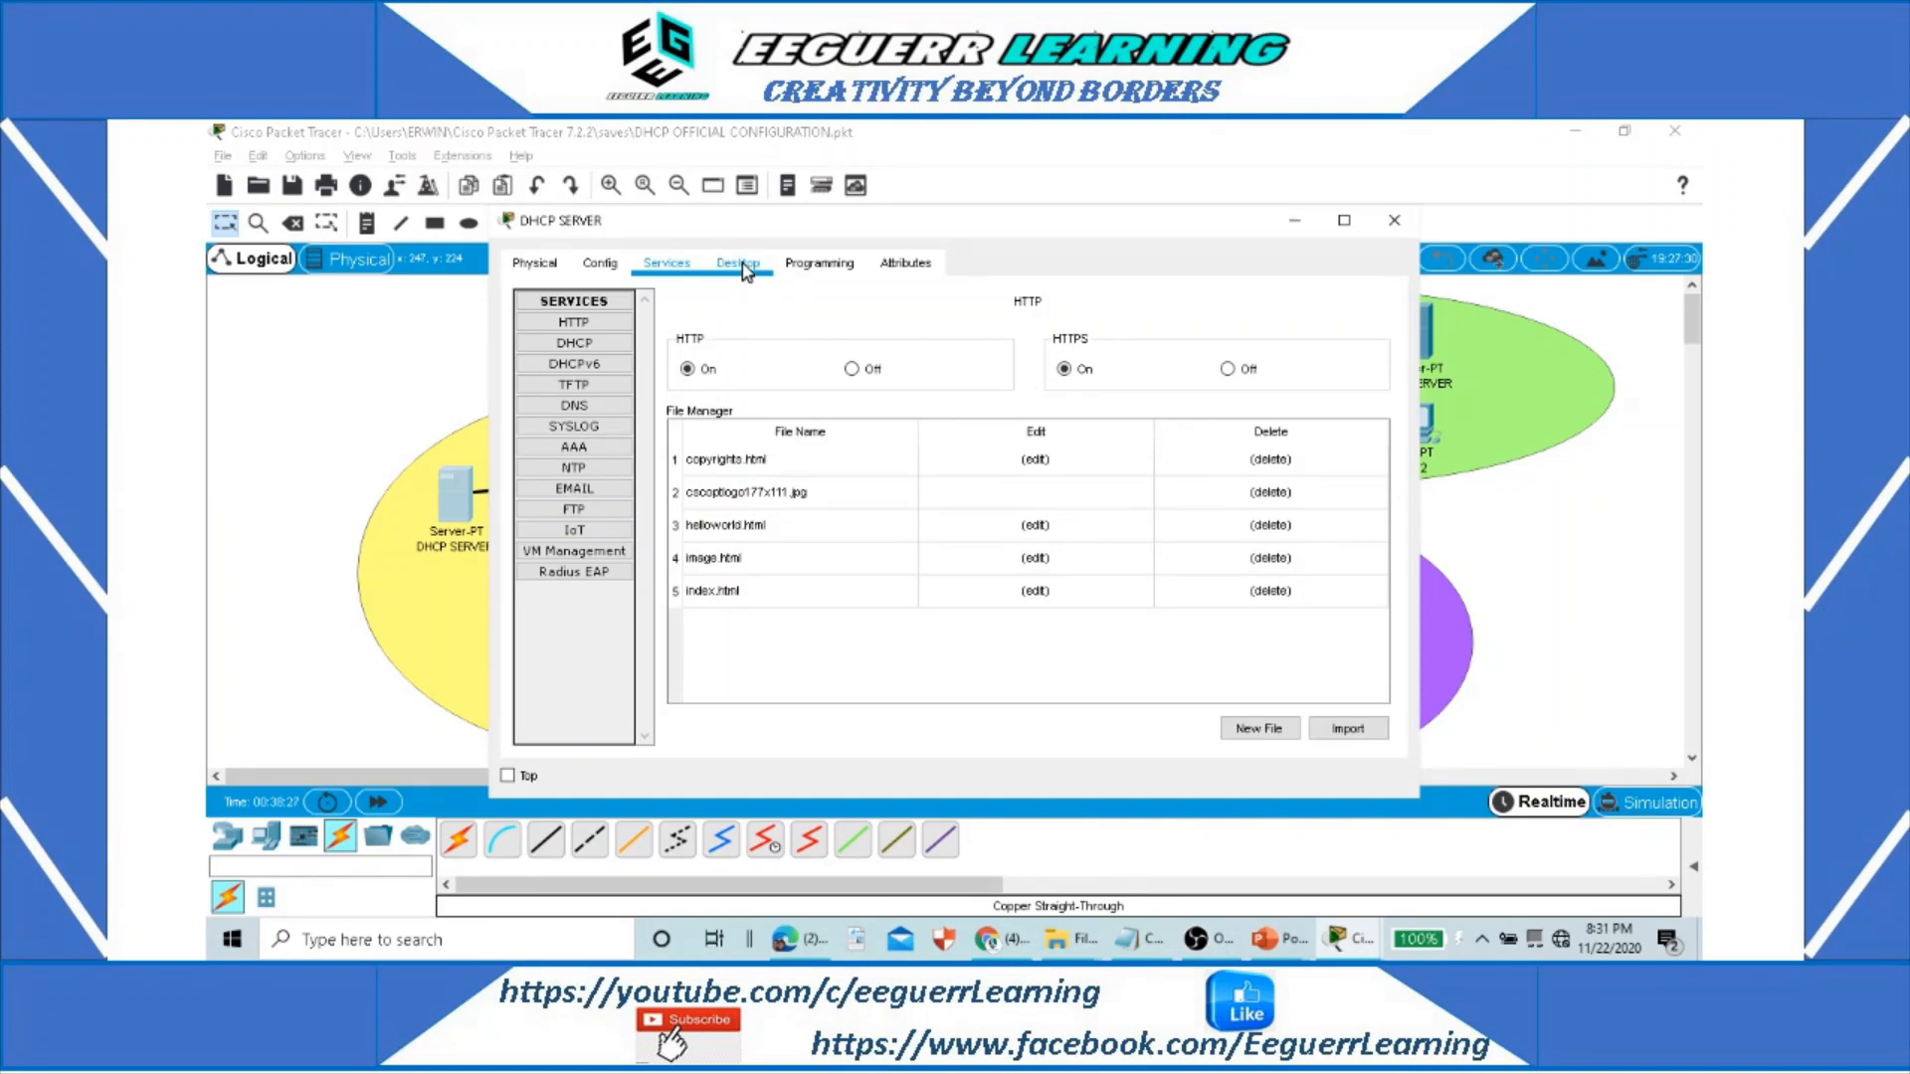
left_click(741, 265)
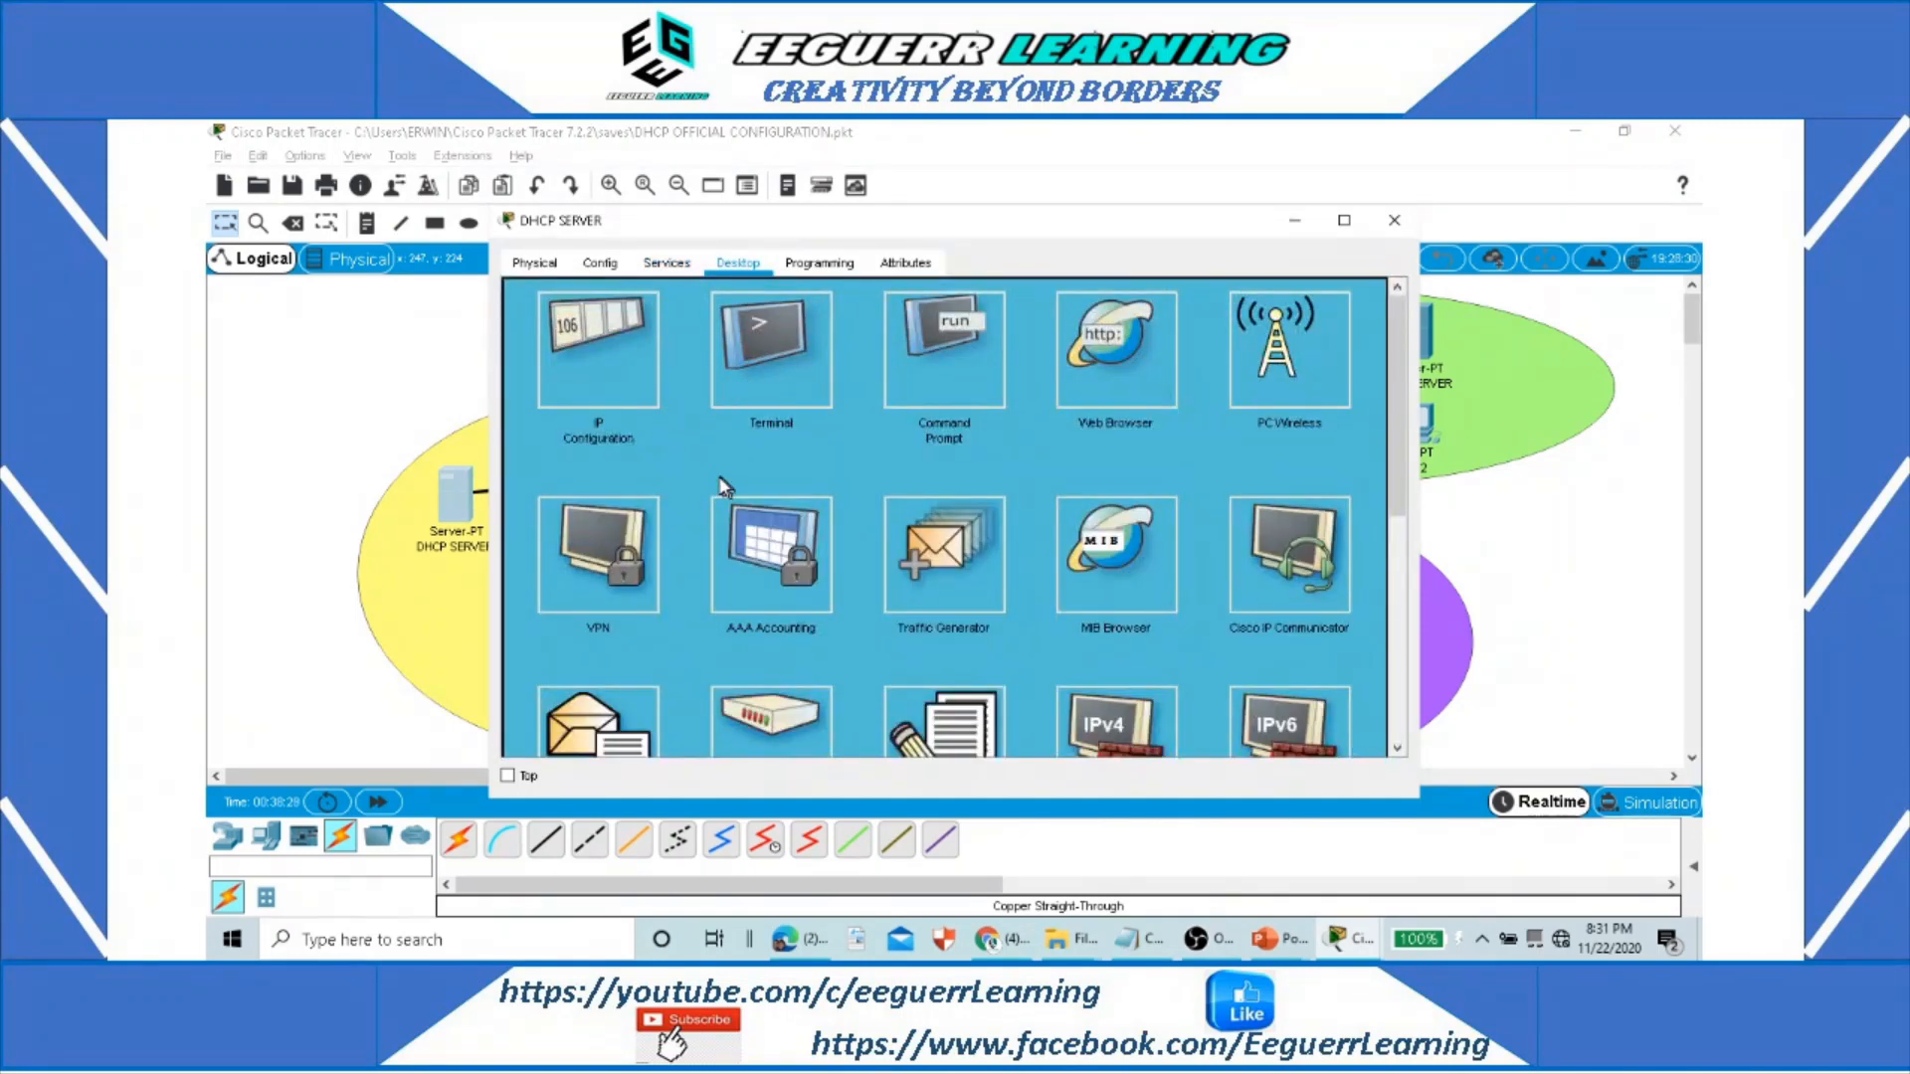
left_click(588, 358)
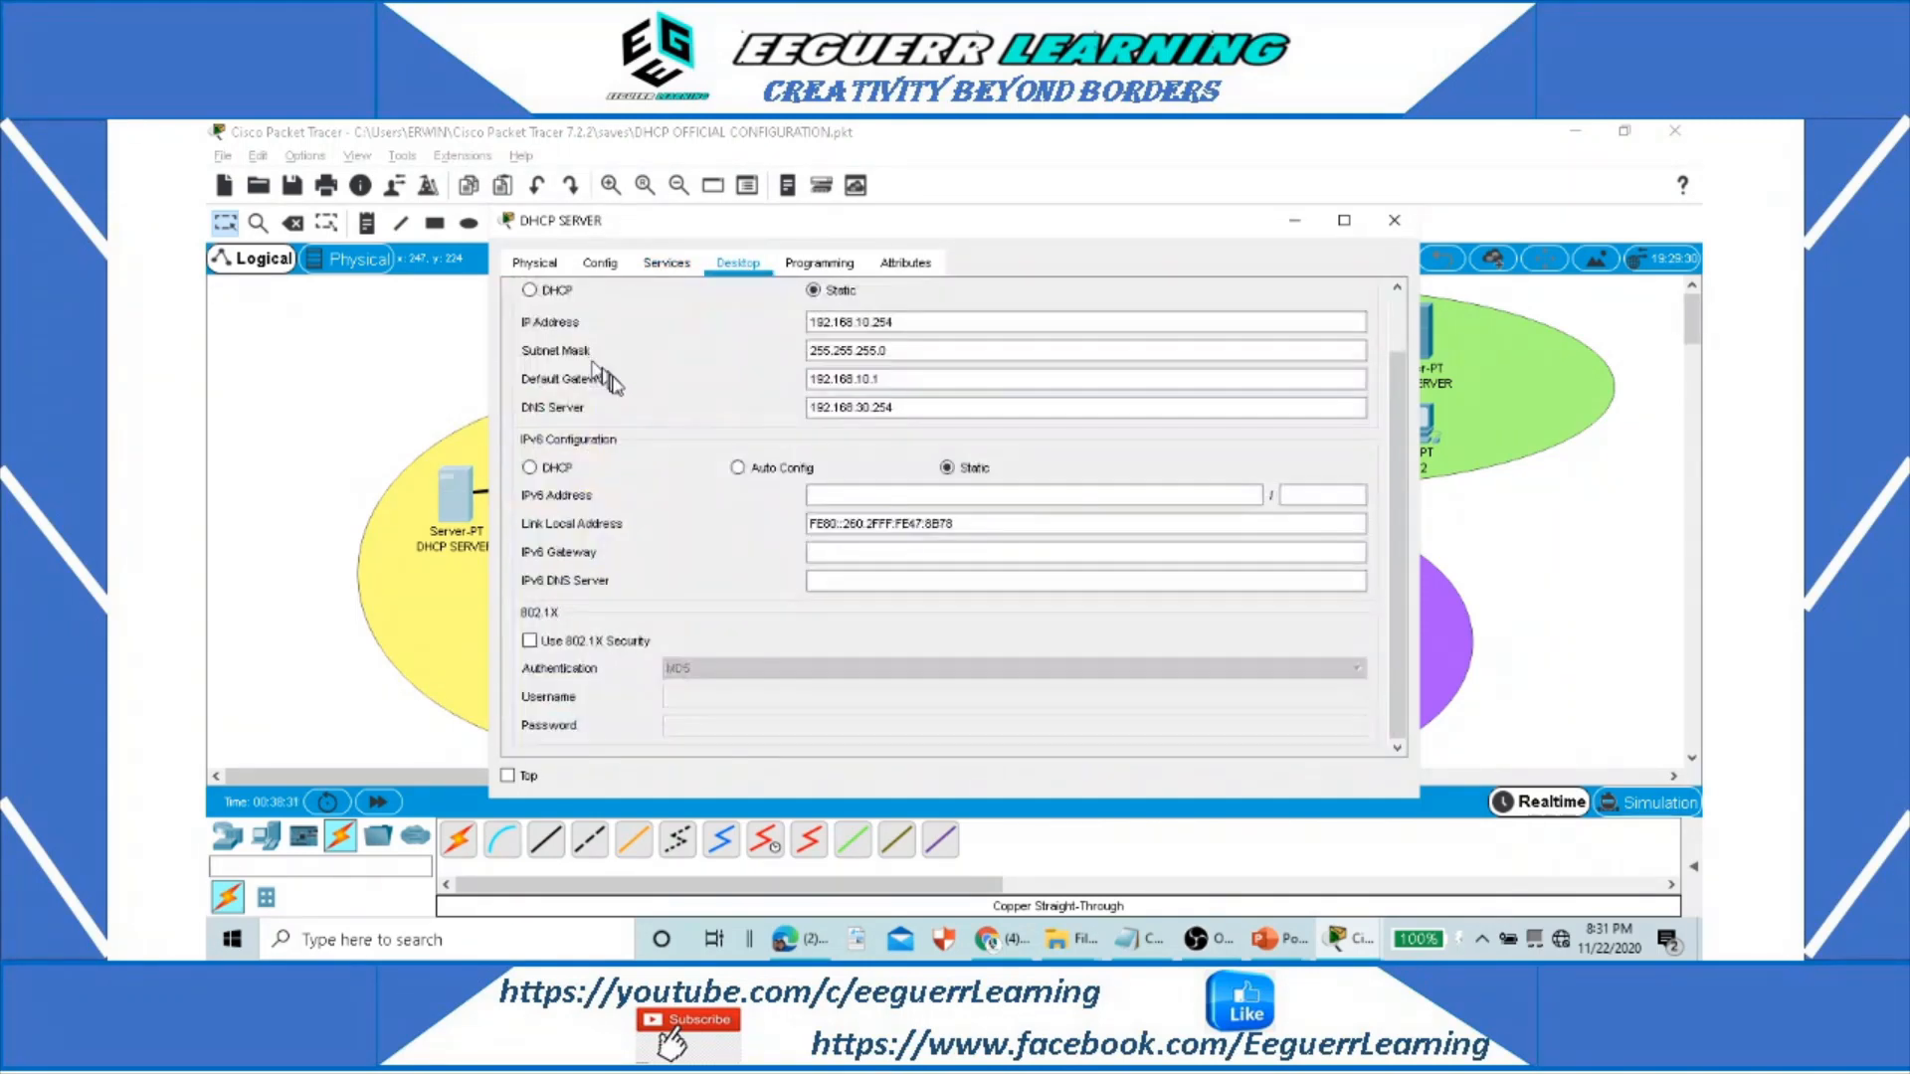
left_click_drag(895, 408, 817, 411)
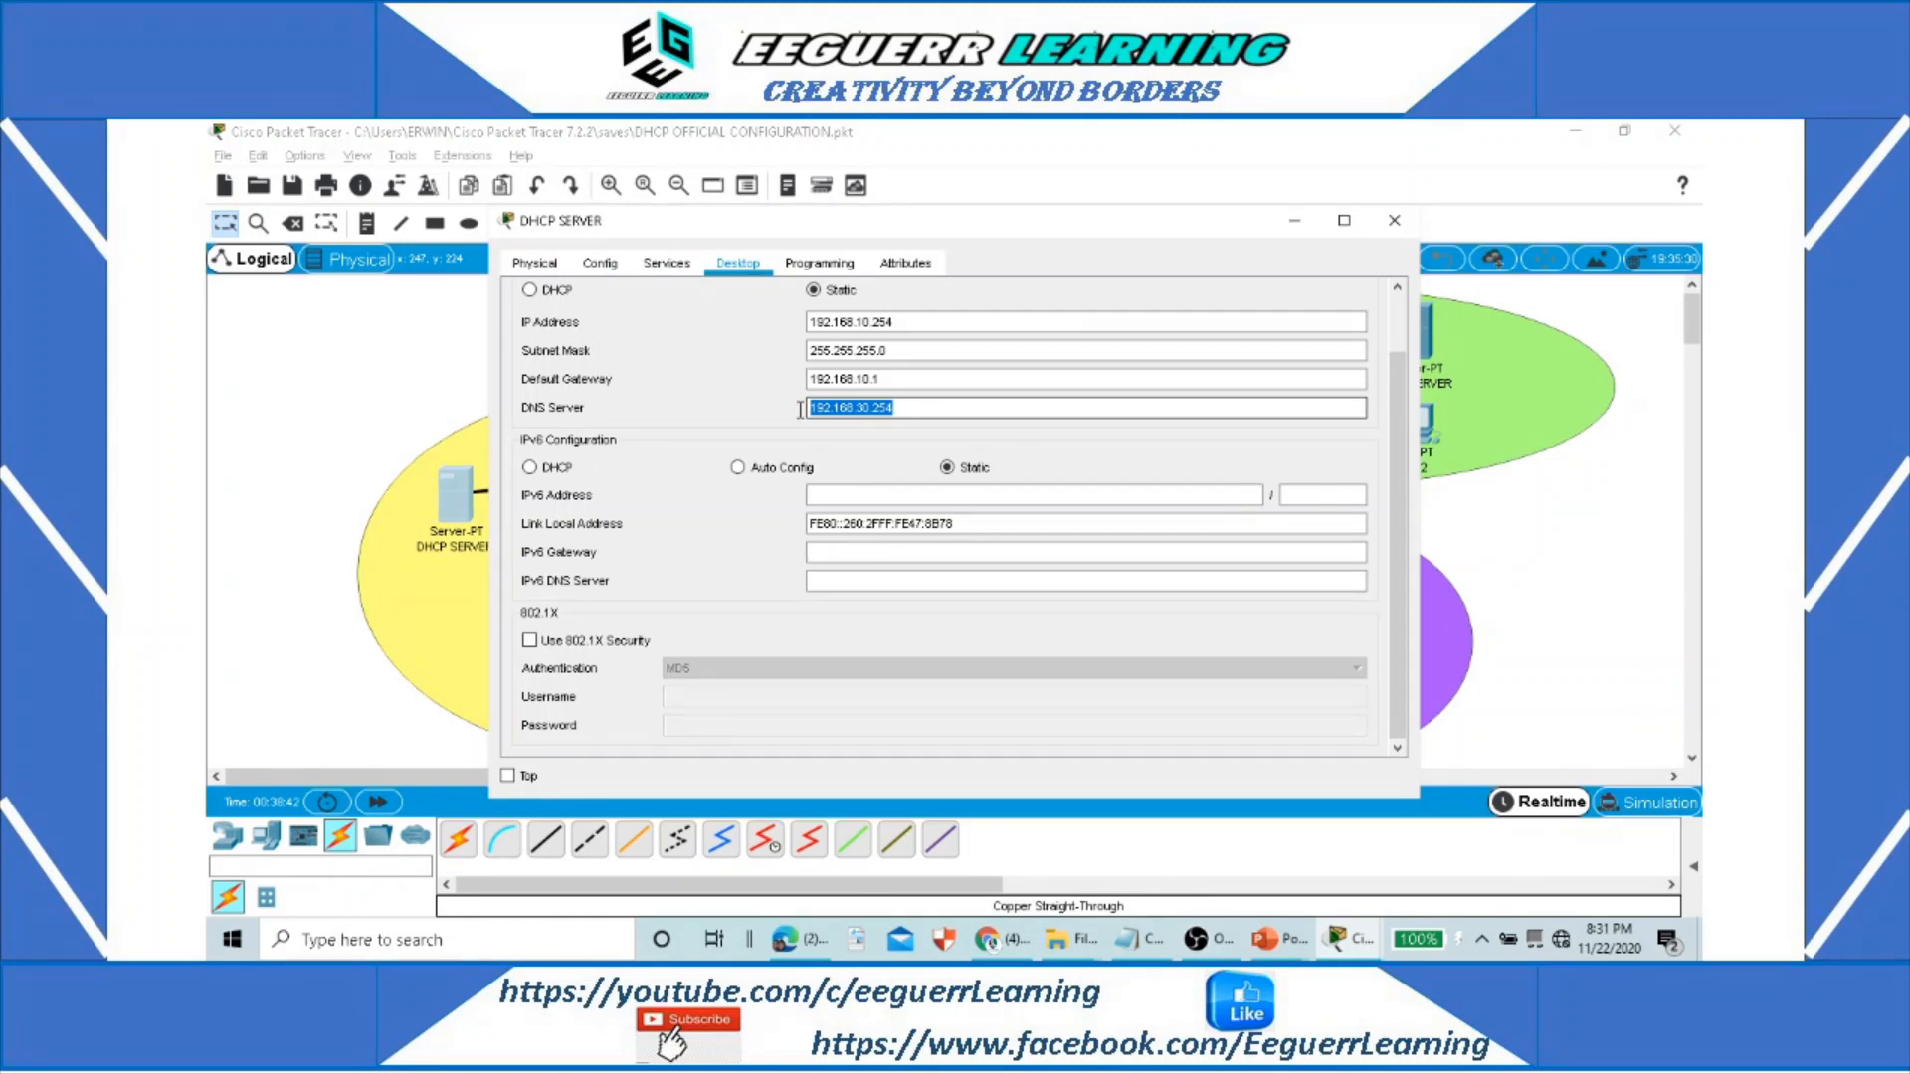
left_click(1393, 223)
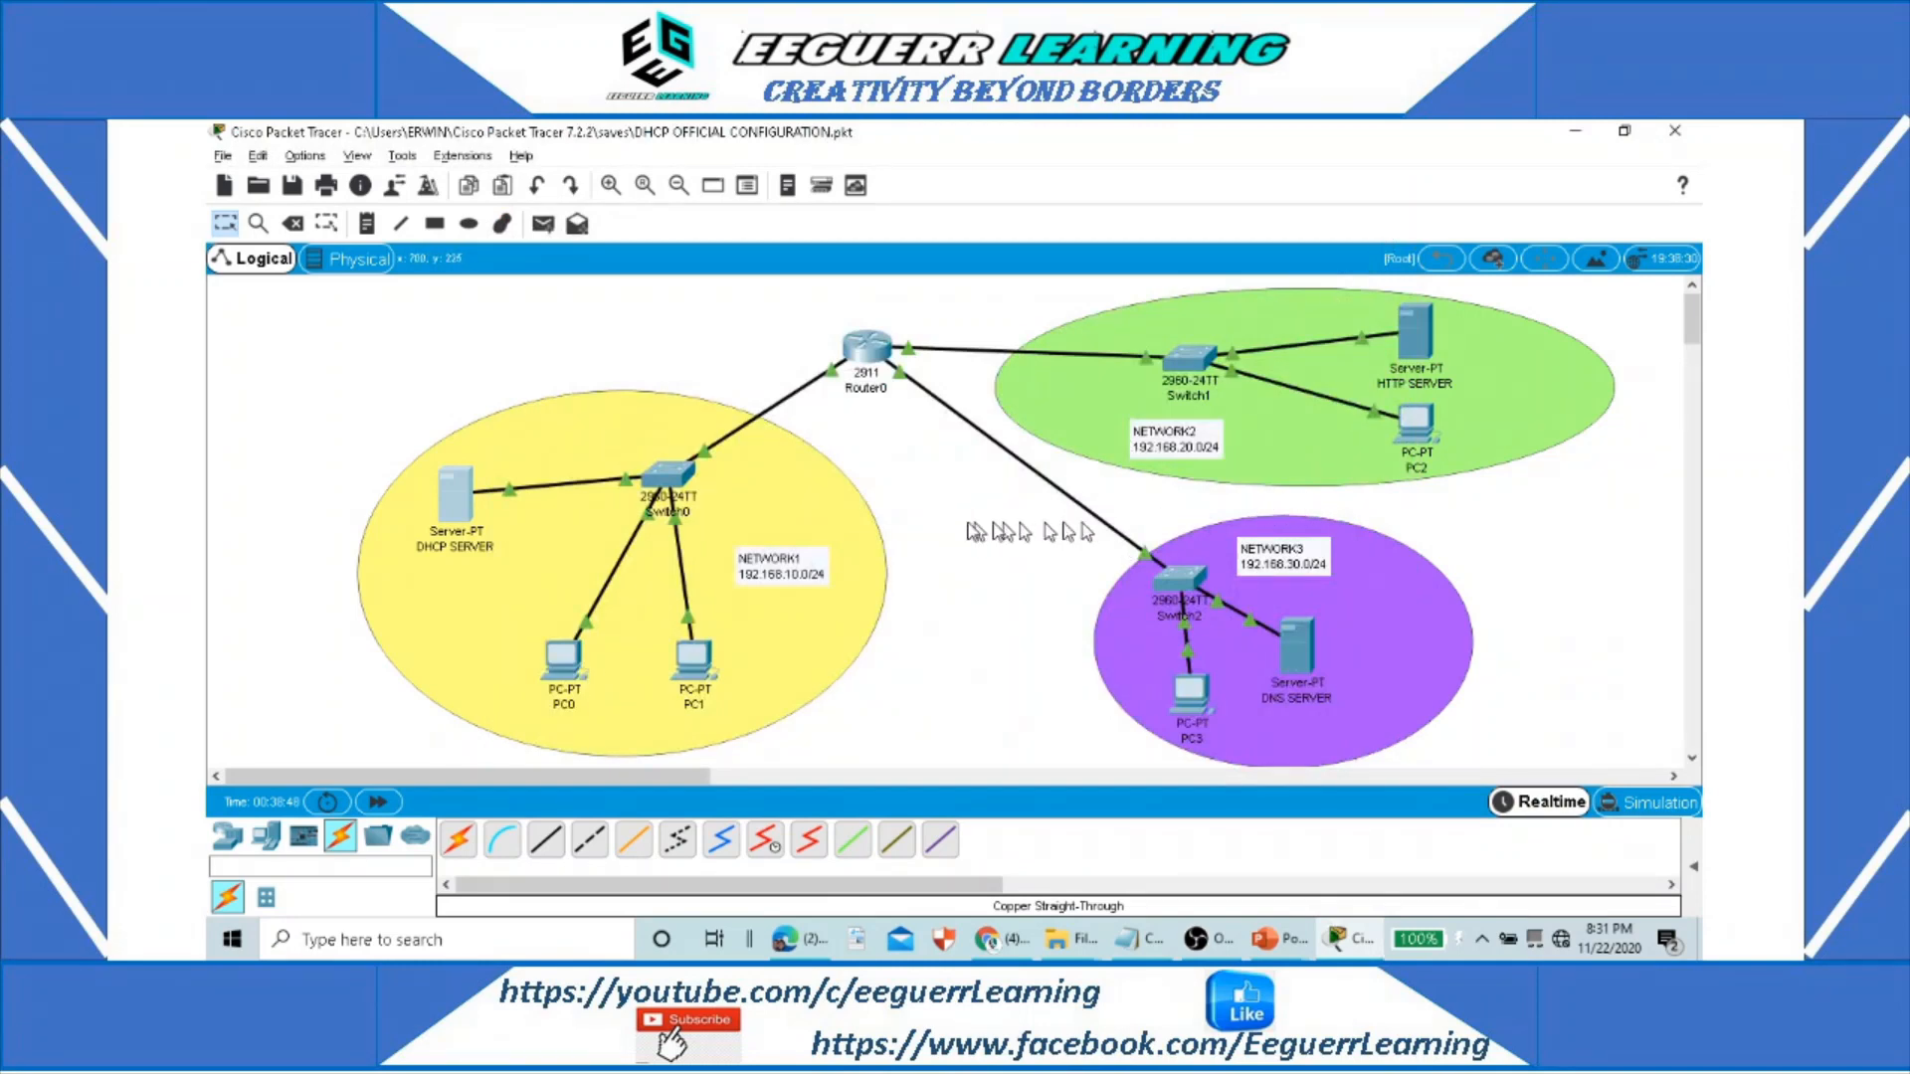
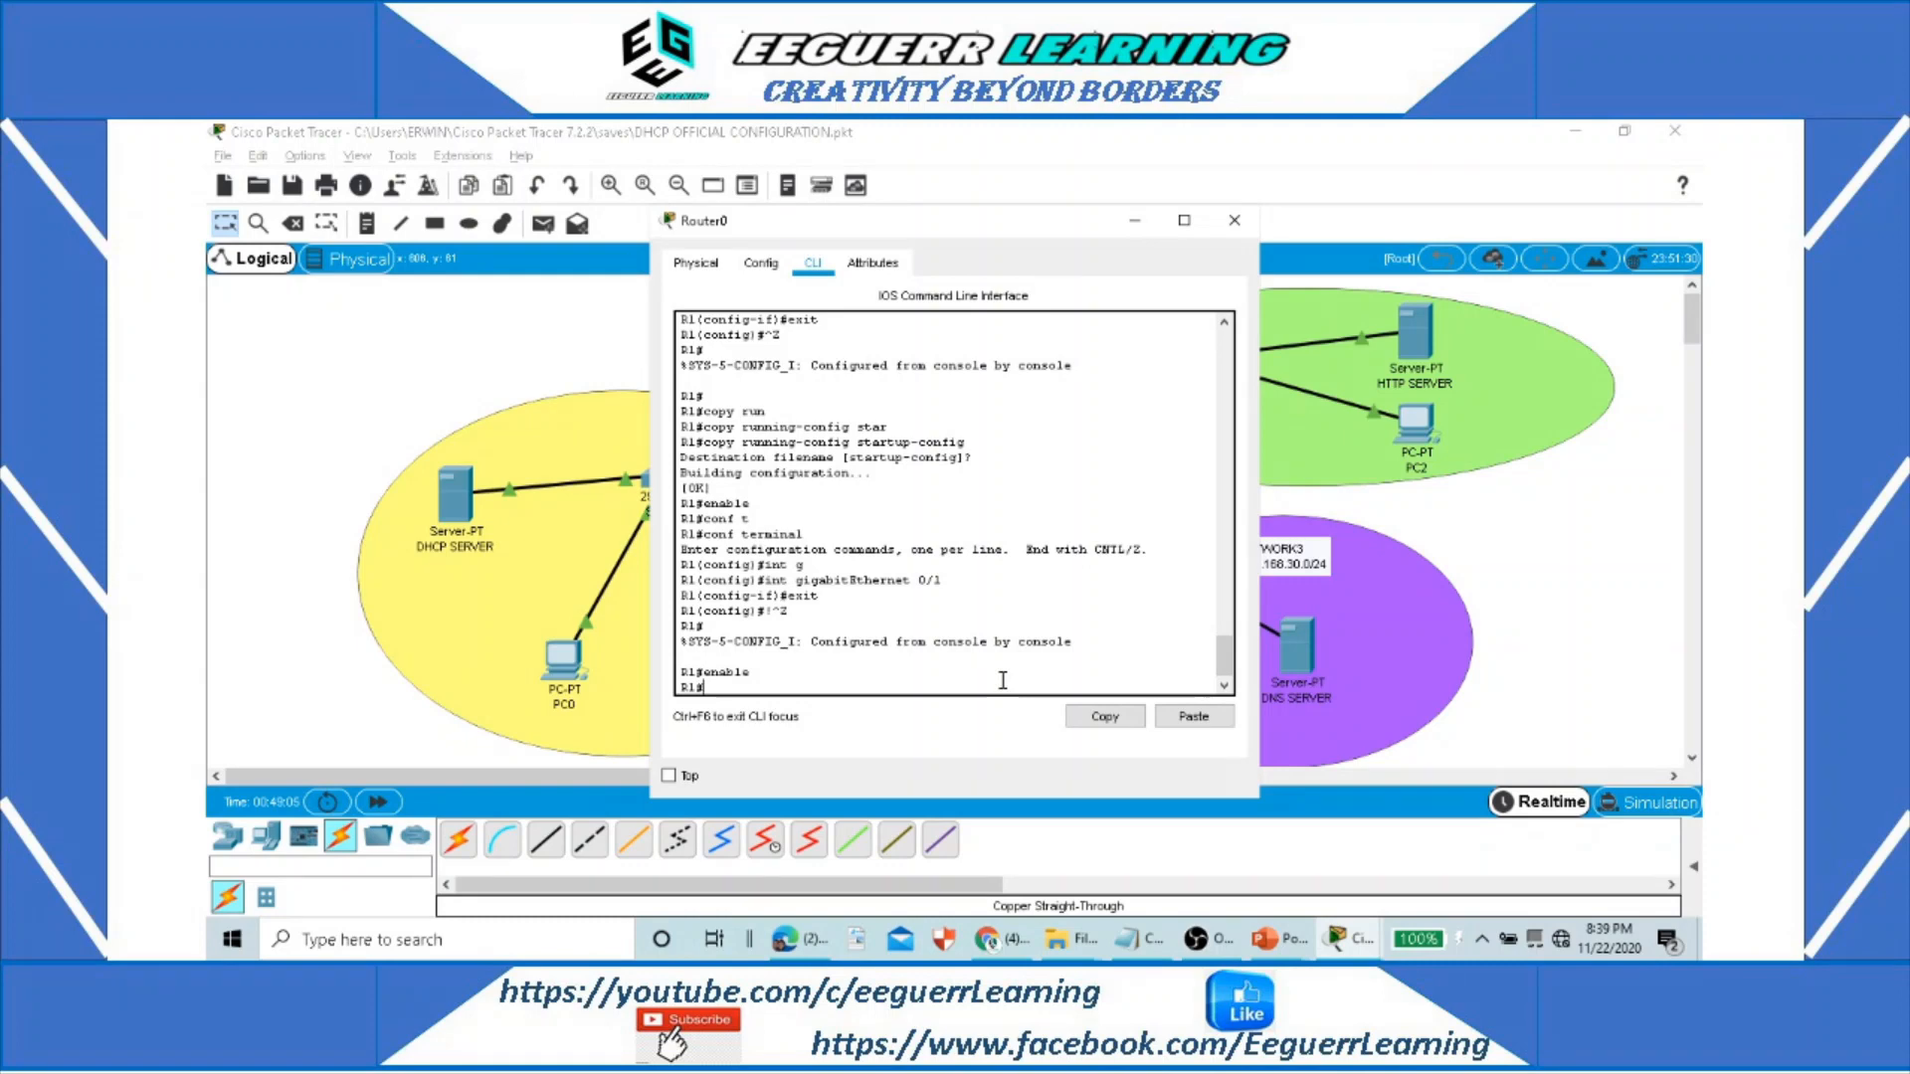
Step: Enter global configuration mode on Router0 with the conf terminal command
type("conf t")
key("Return")
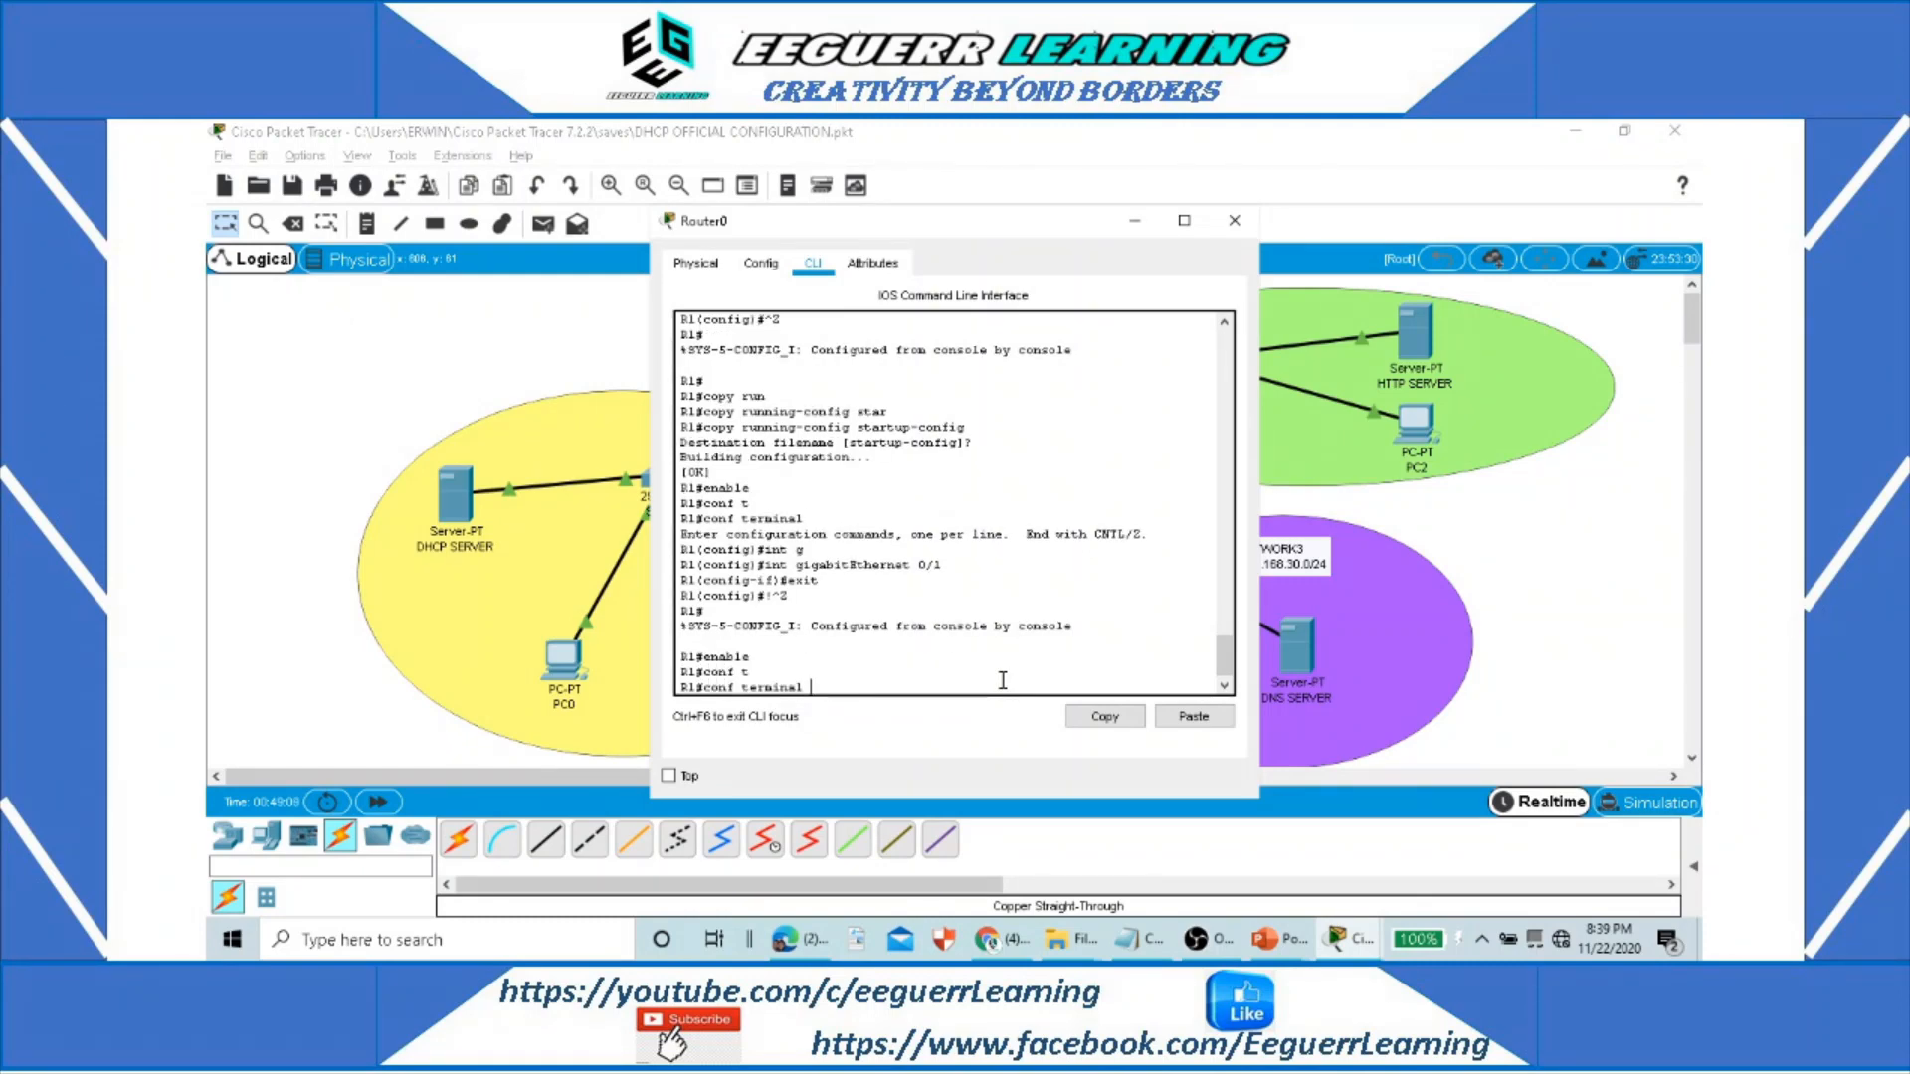
key("Return")
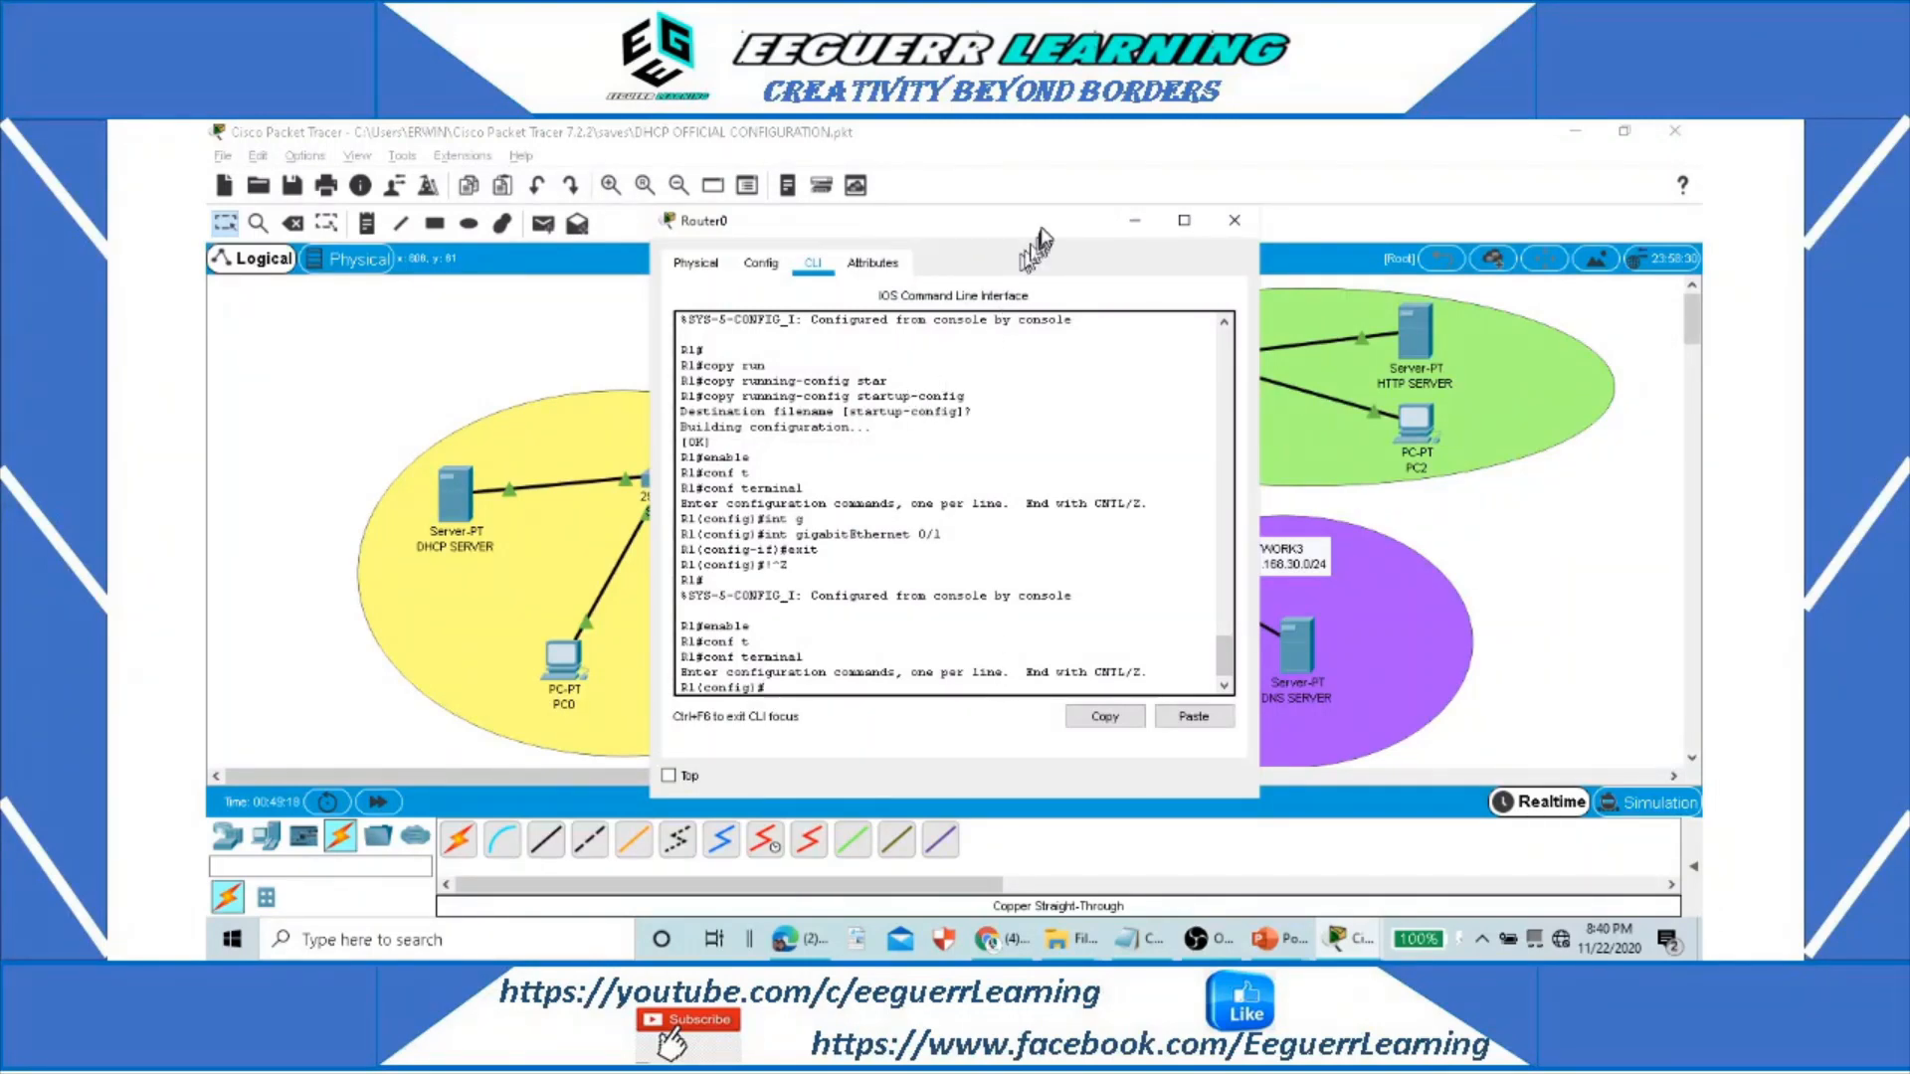
Step: Identify the router port leading to NETWORK2 and enter interface configuration mode for gigabitEthernet 0/1 on Router0
left_click_drag(1043, 236, 581, 217)
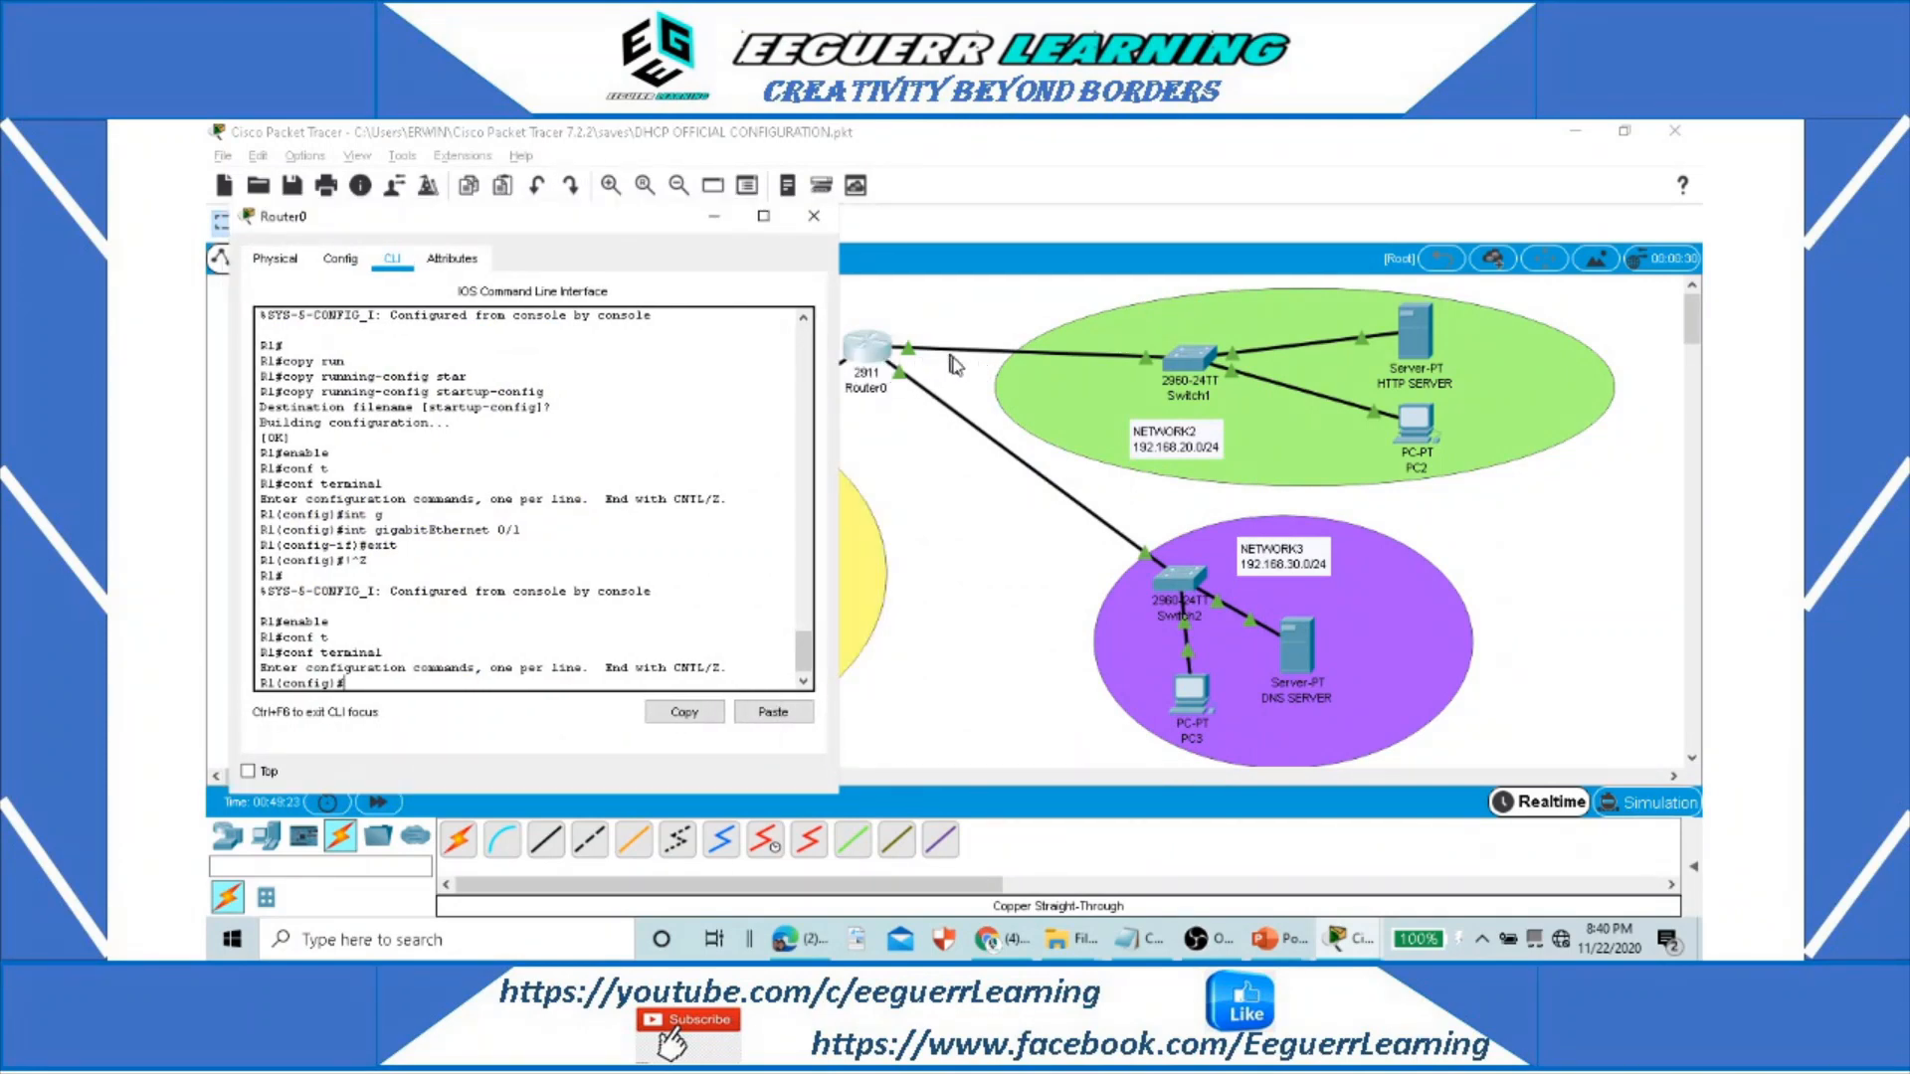
left_click(943, 364)
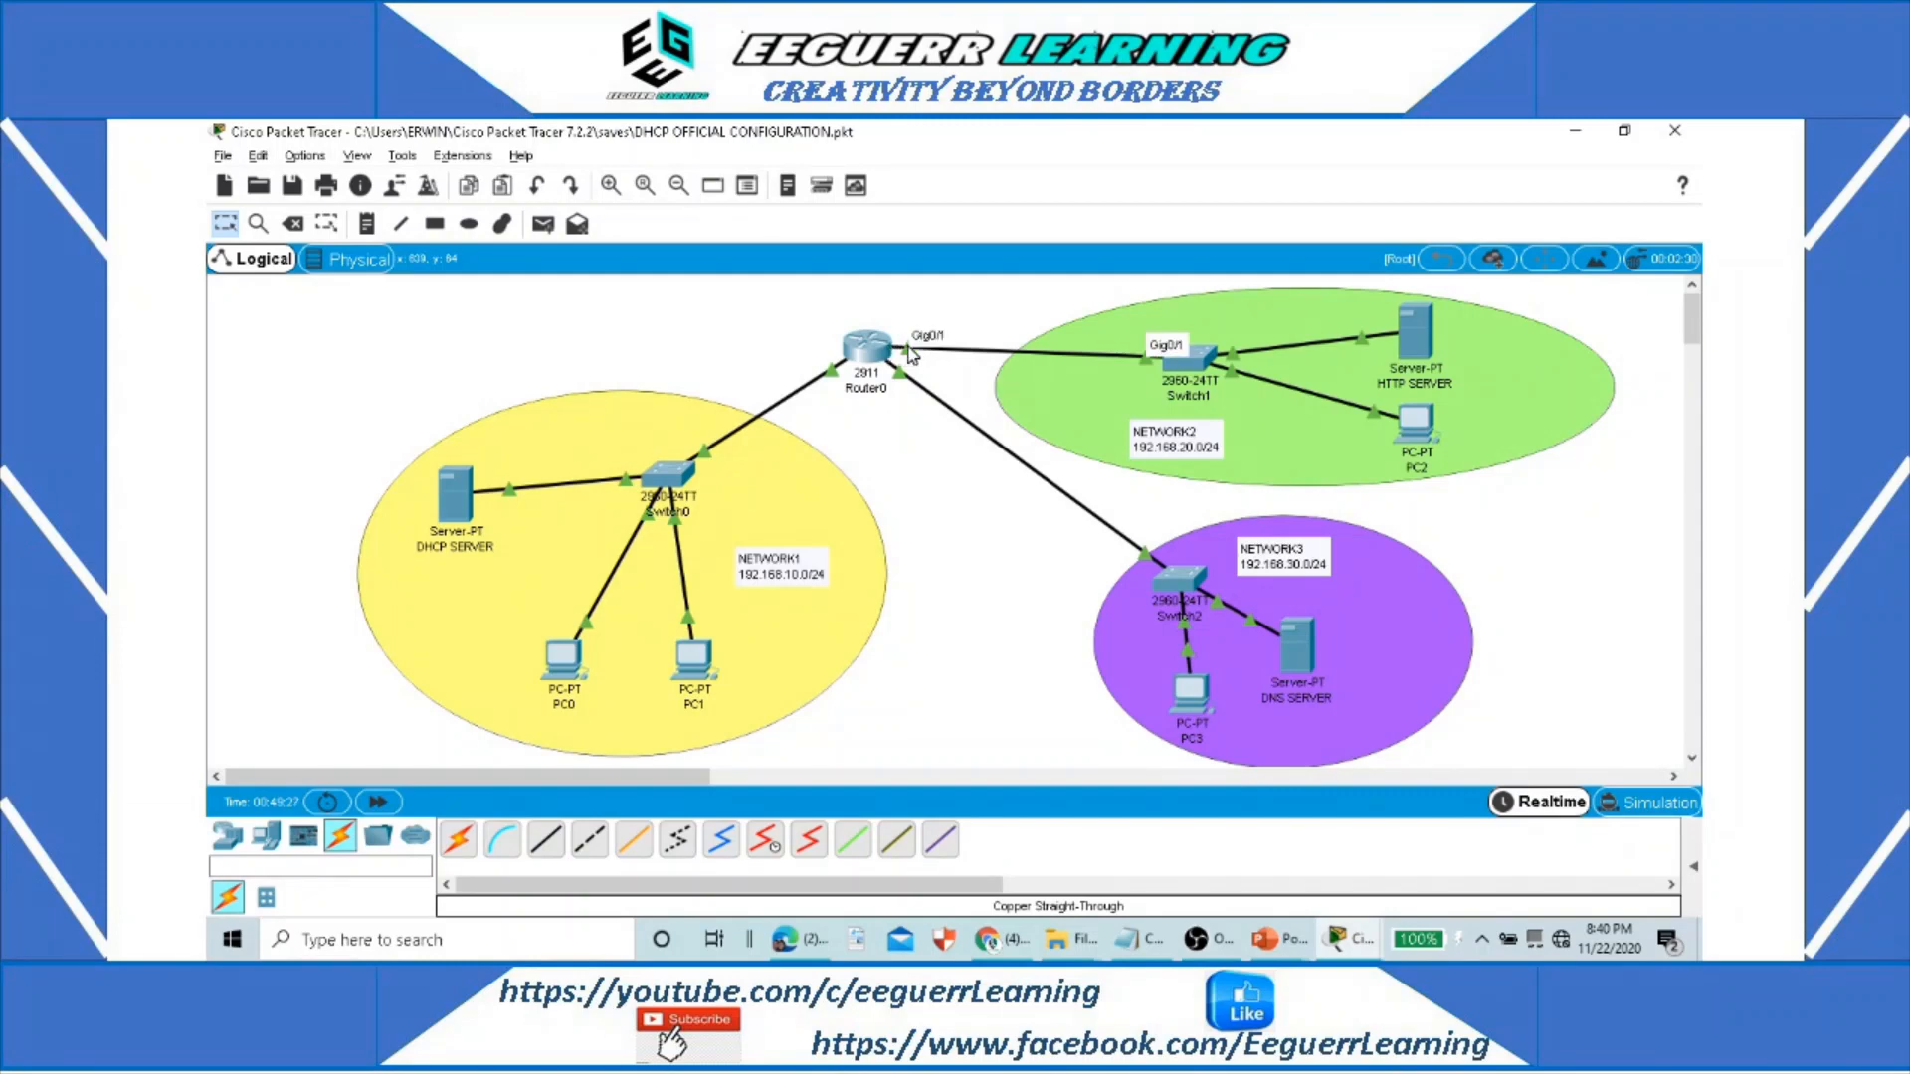
mouse_move(911, 356)
key("alt+Tab")
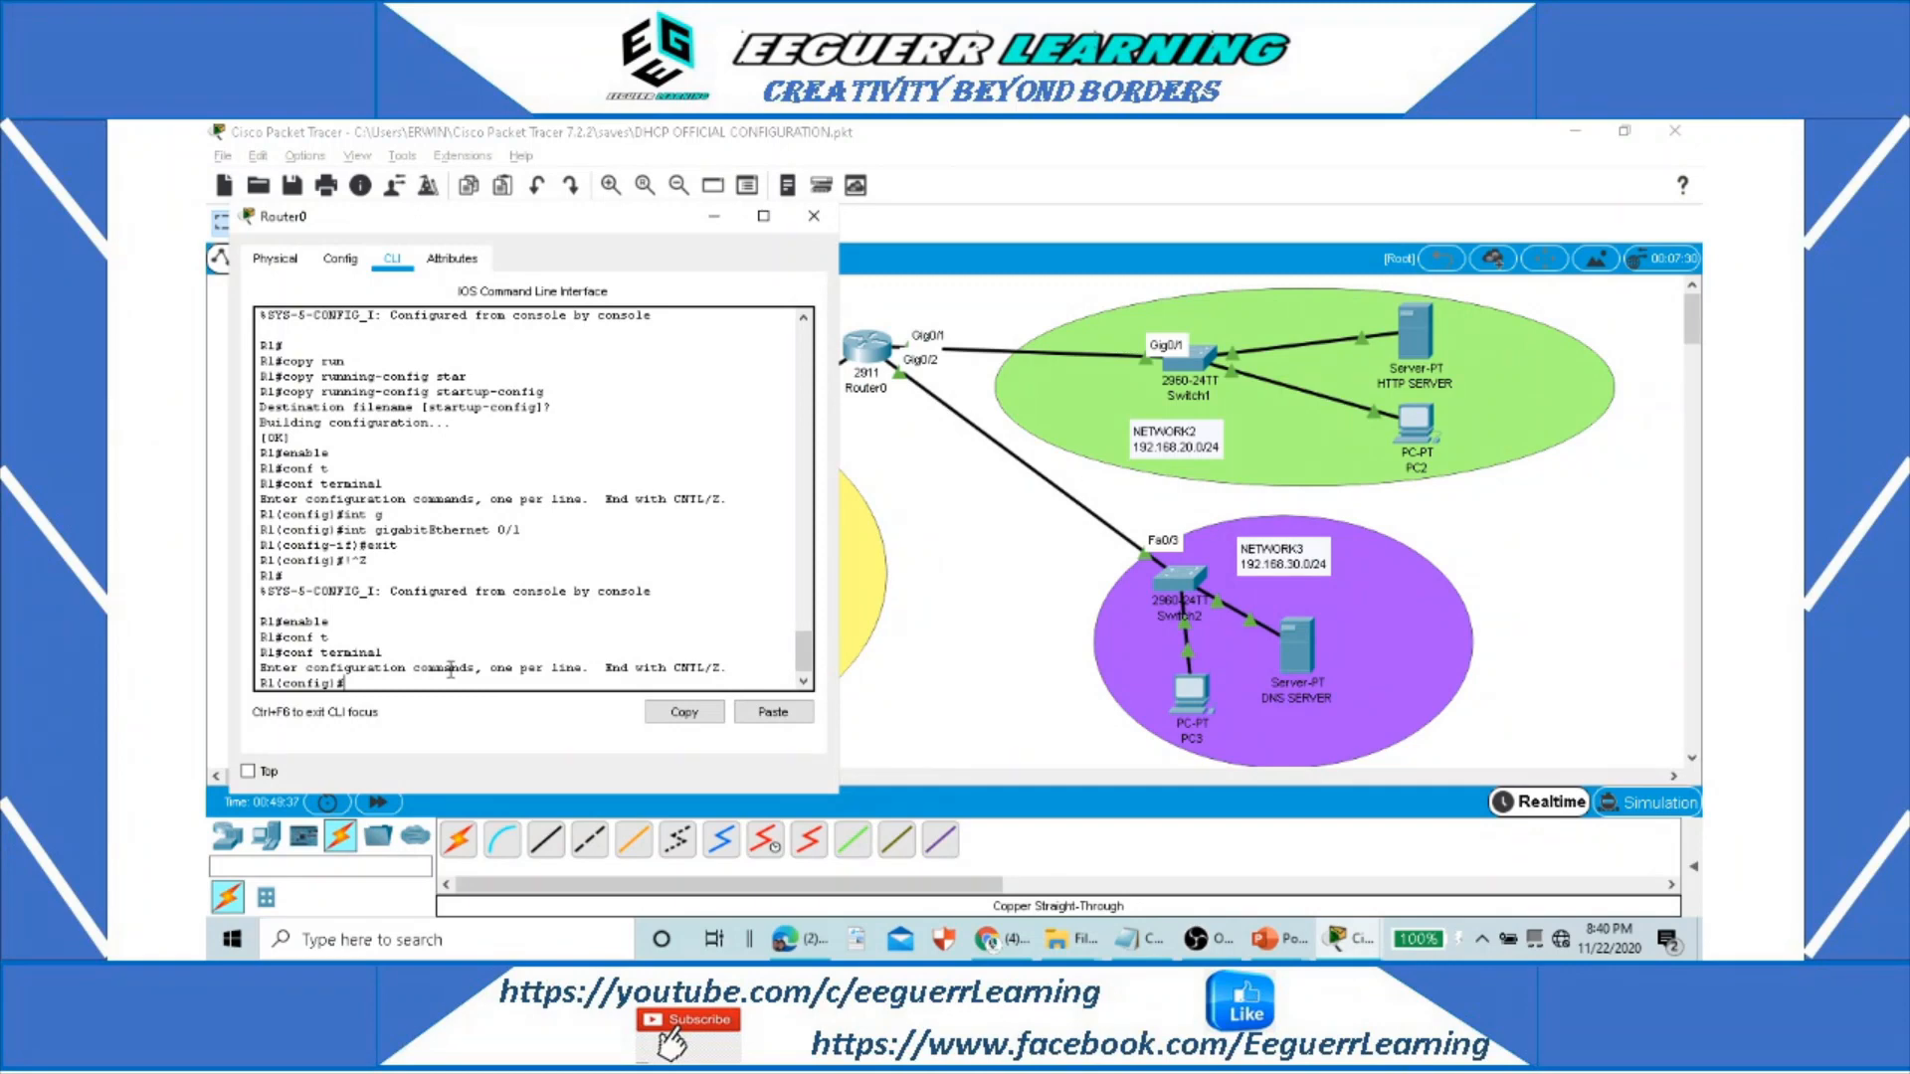
type("int g")
key("Tab")
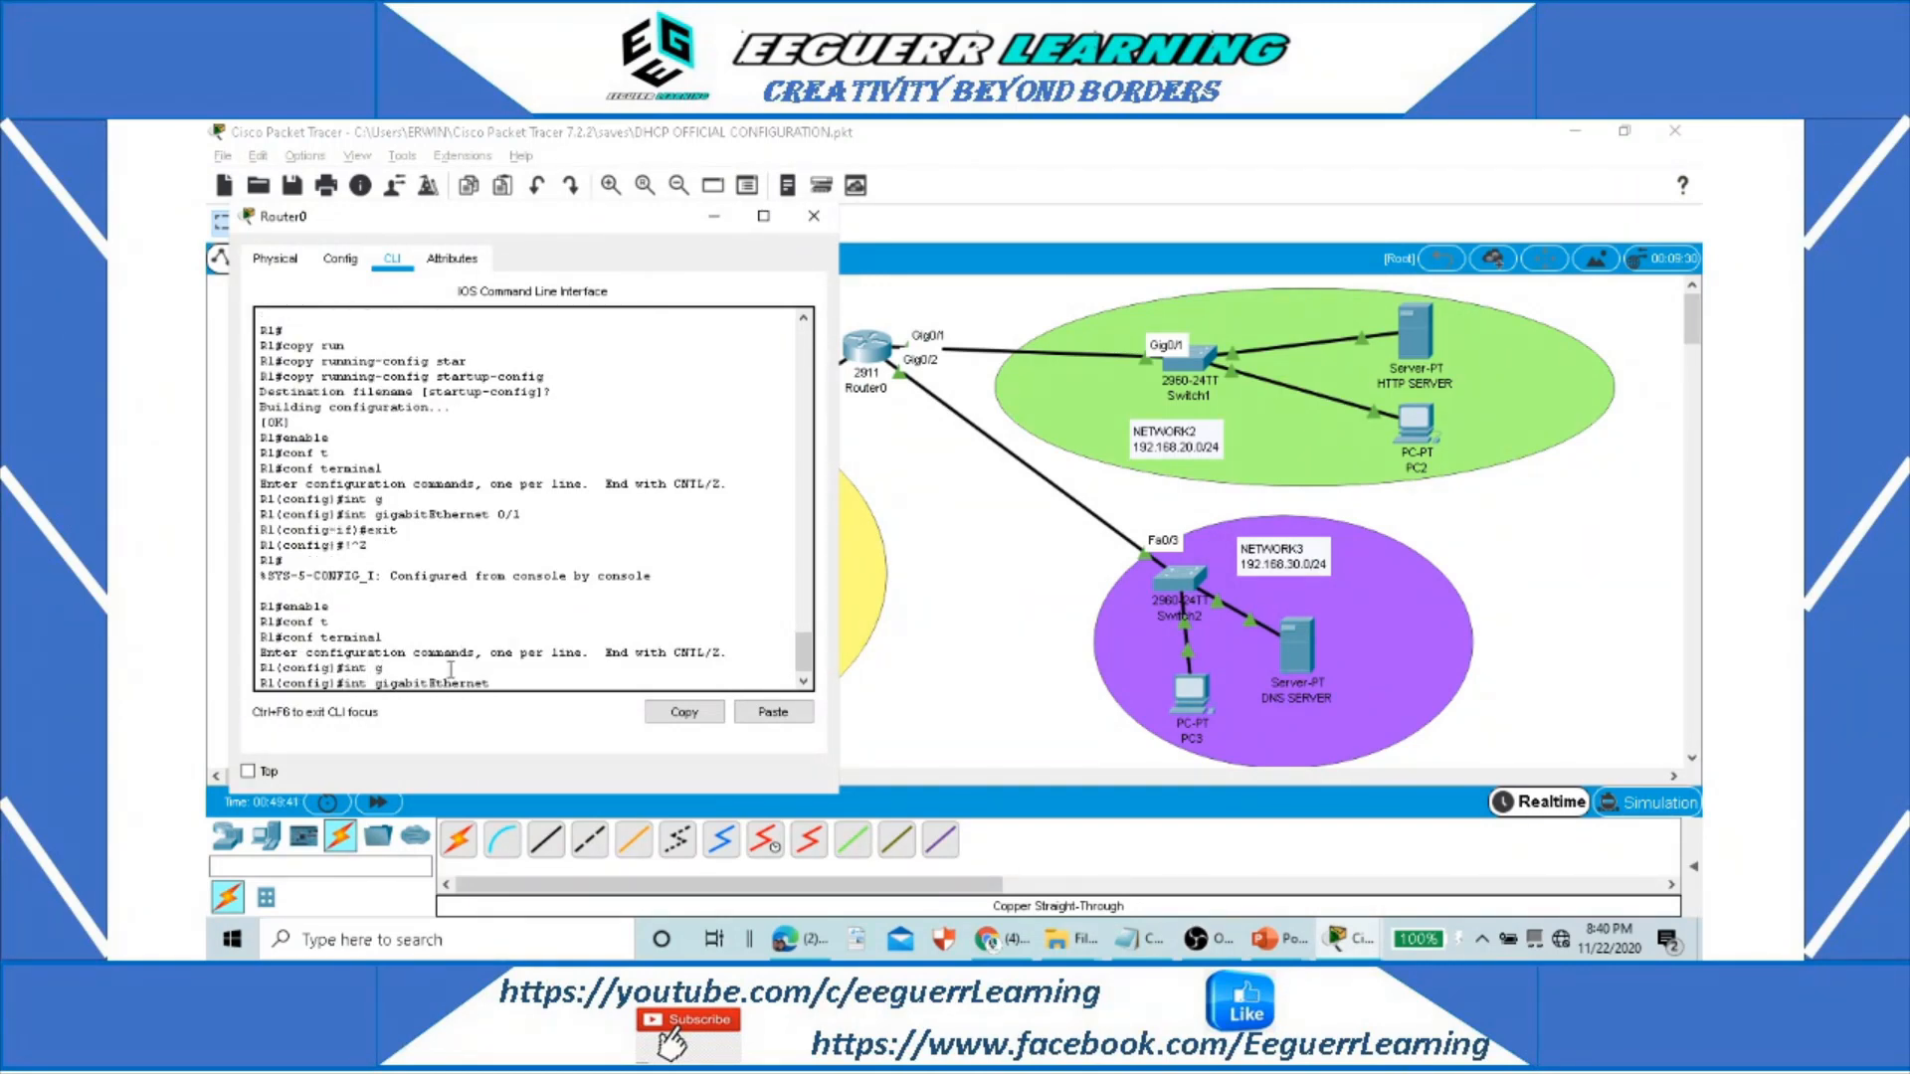
type("0/1")
key("Return")
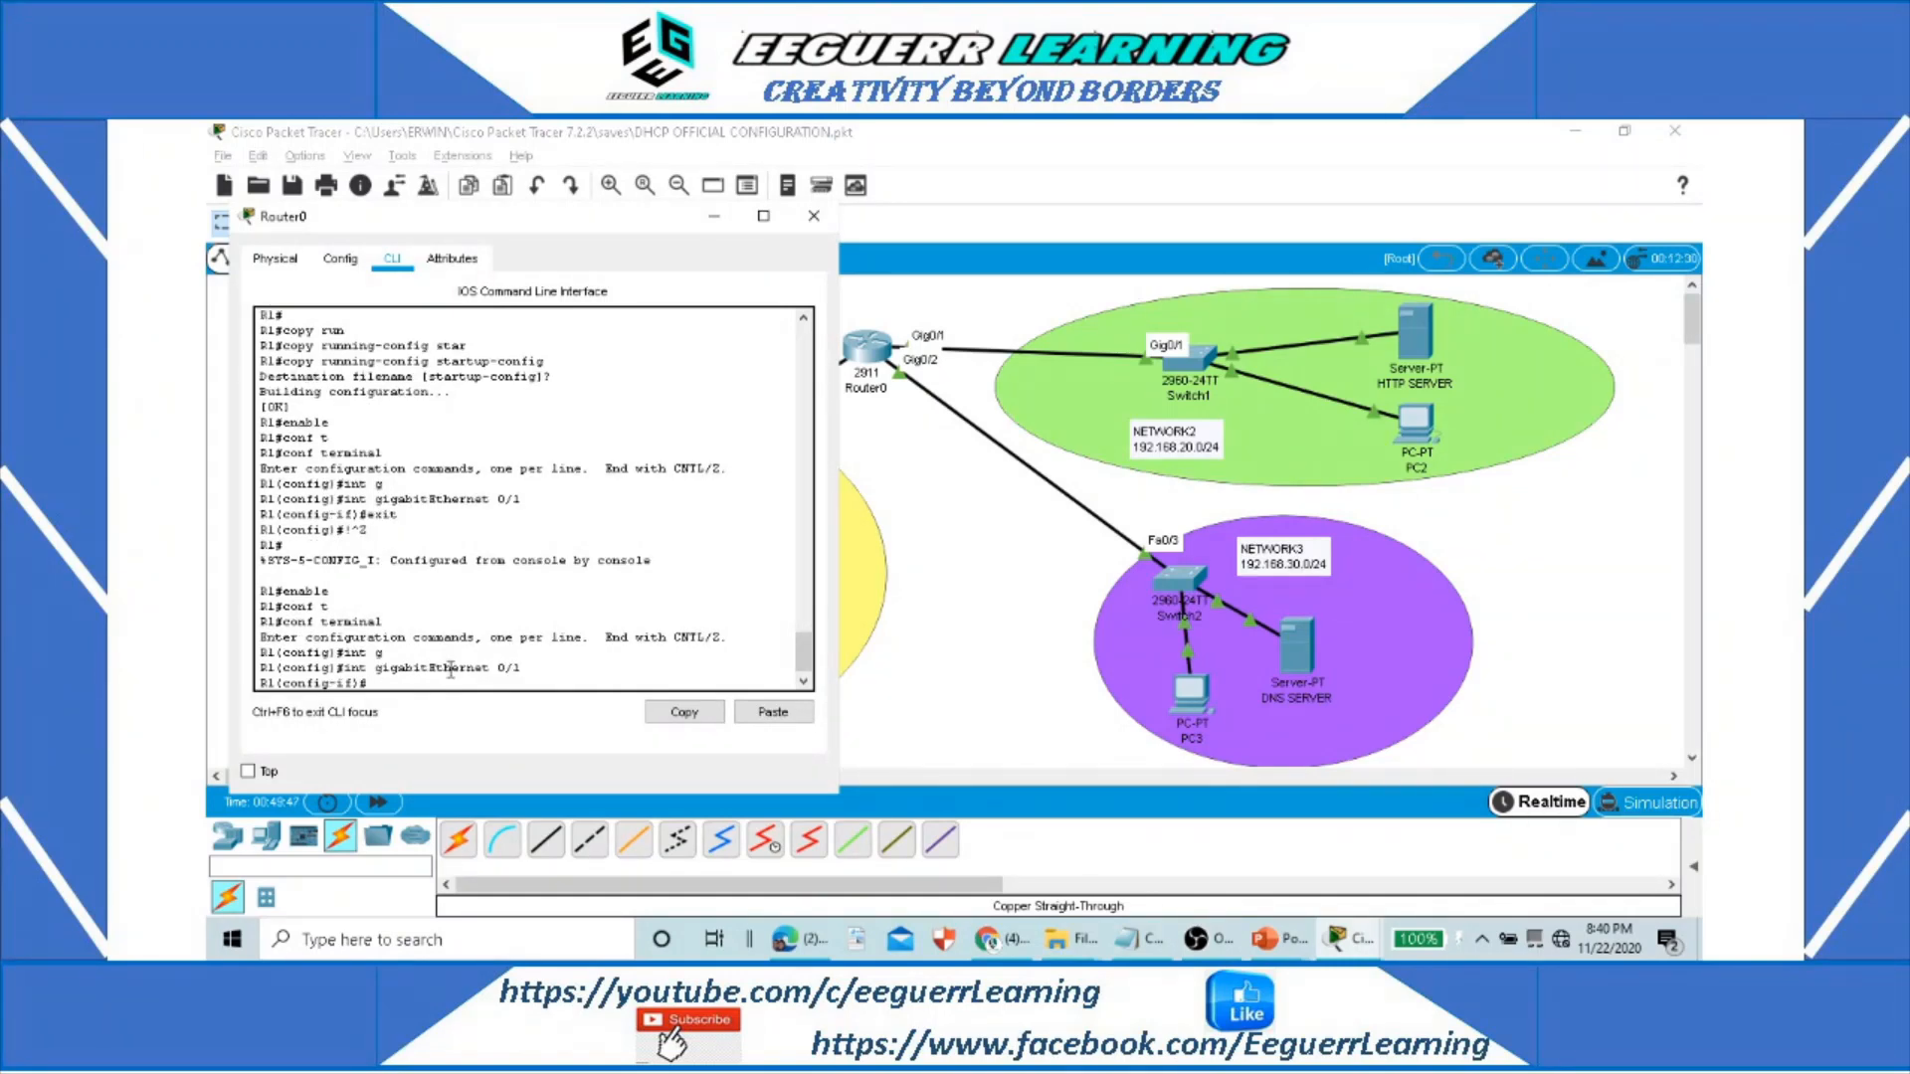
Step: Assign the interface IP address 192.168.20.1 with mask 255.255.255.0 and set its DHCP helper address to 192.168.10.254
type("ip address 192.168.20.1 255.255.255.0")
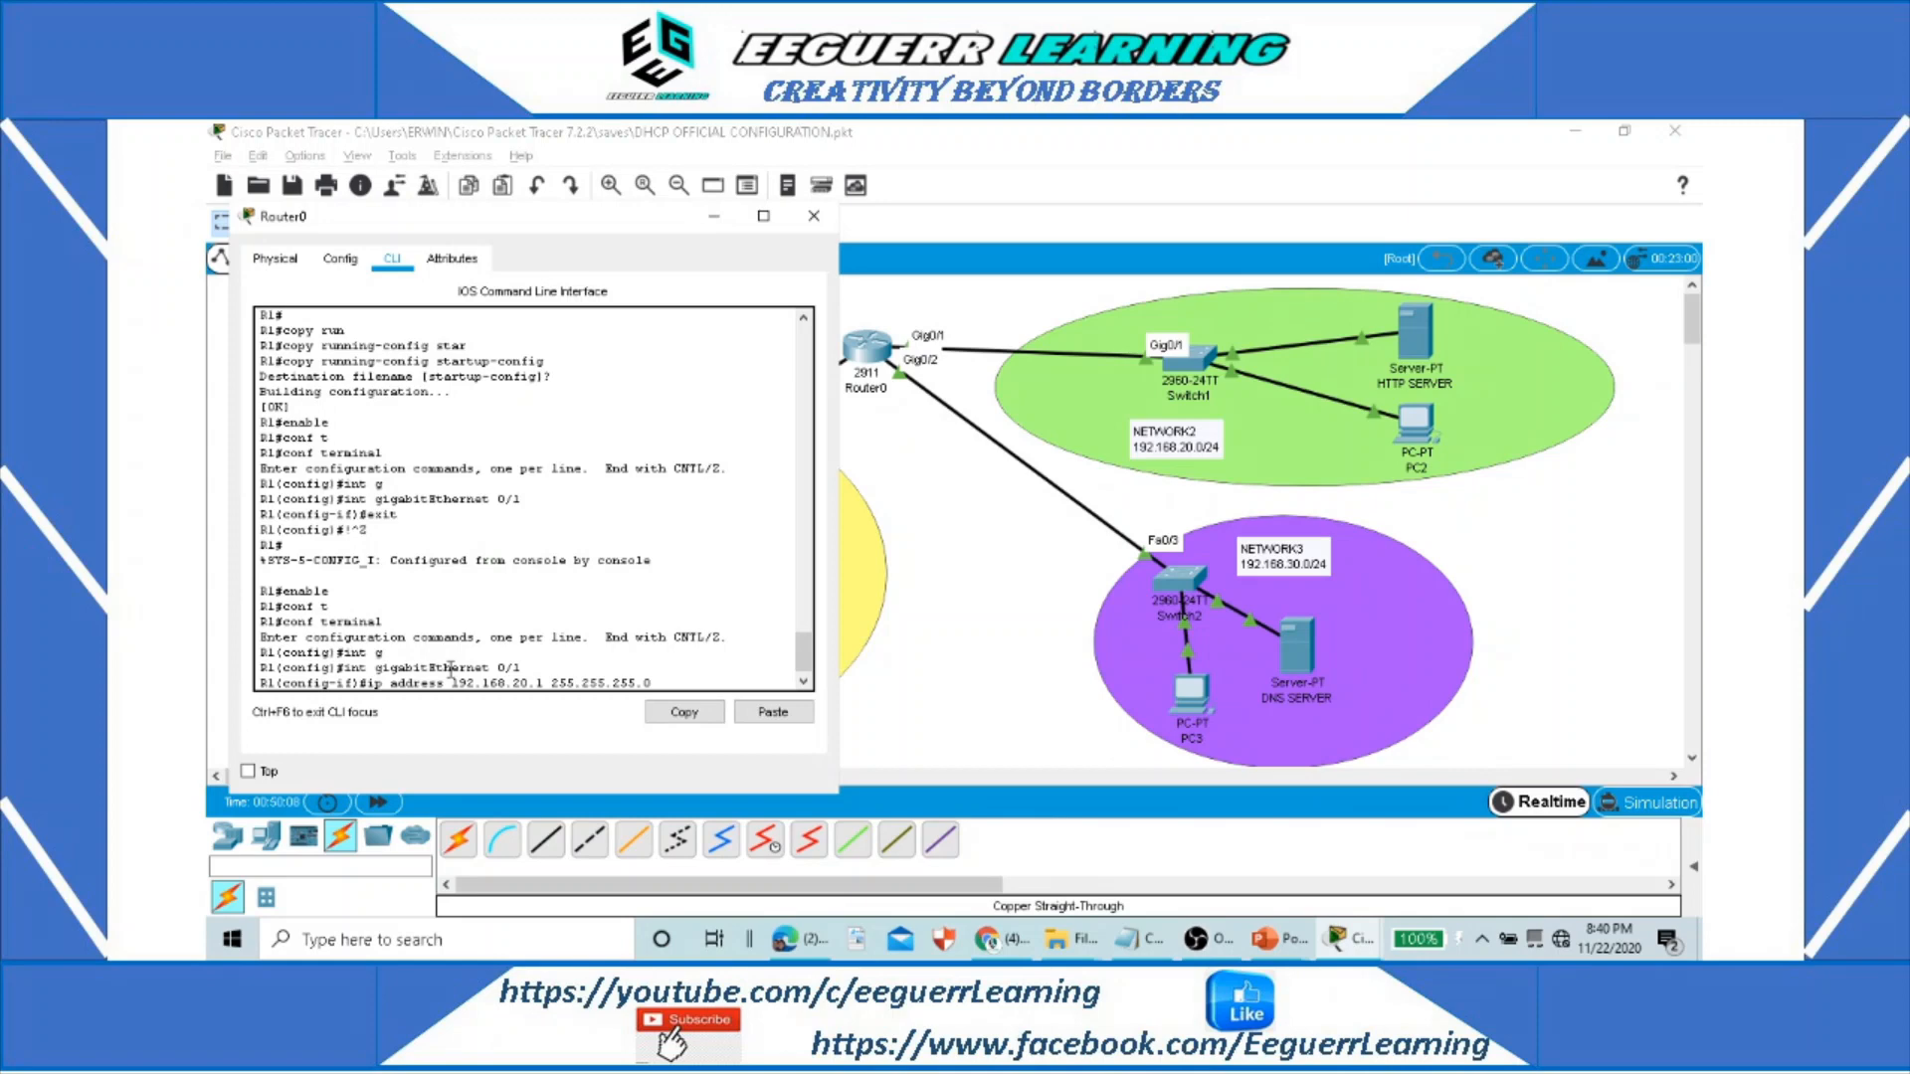
key("Return")
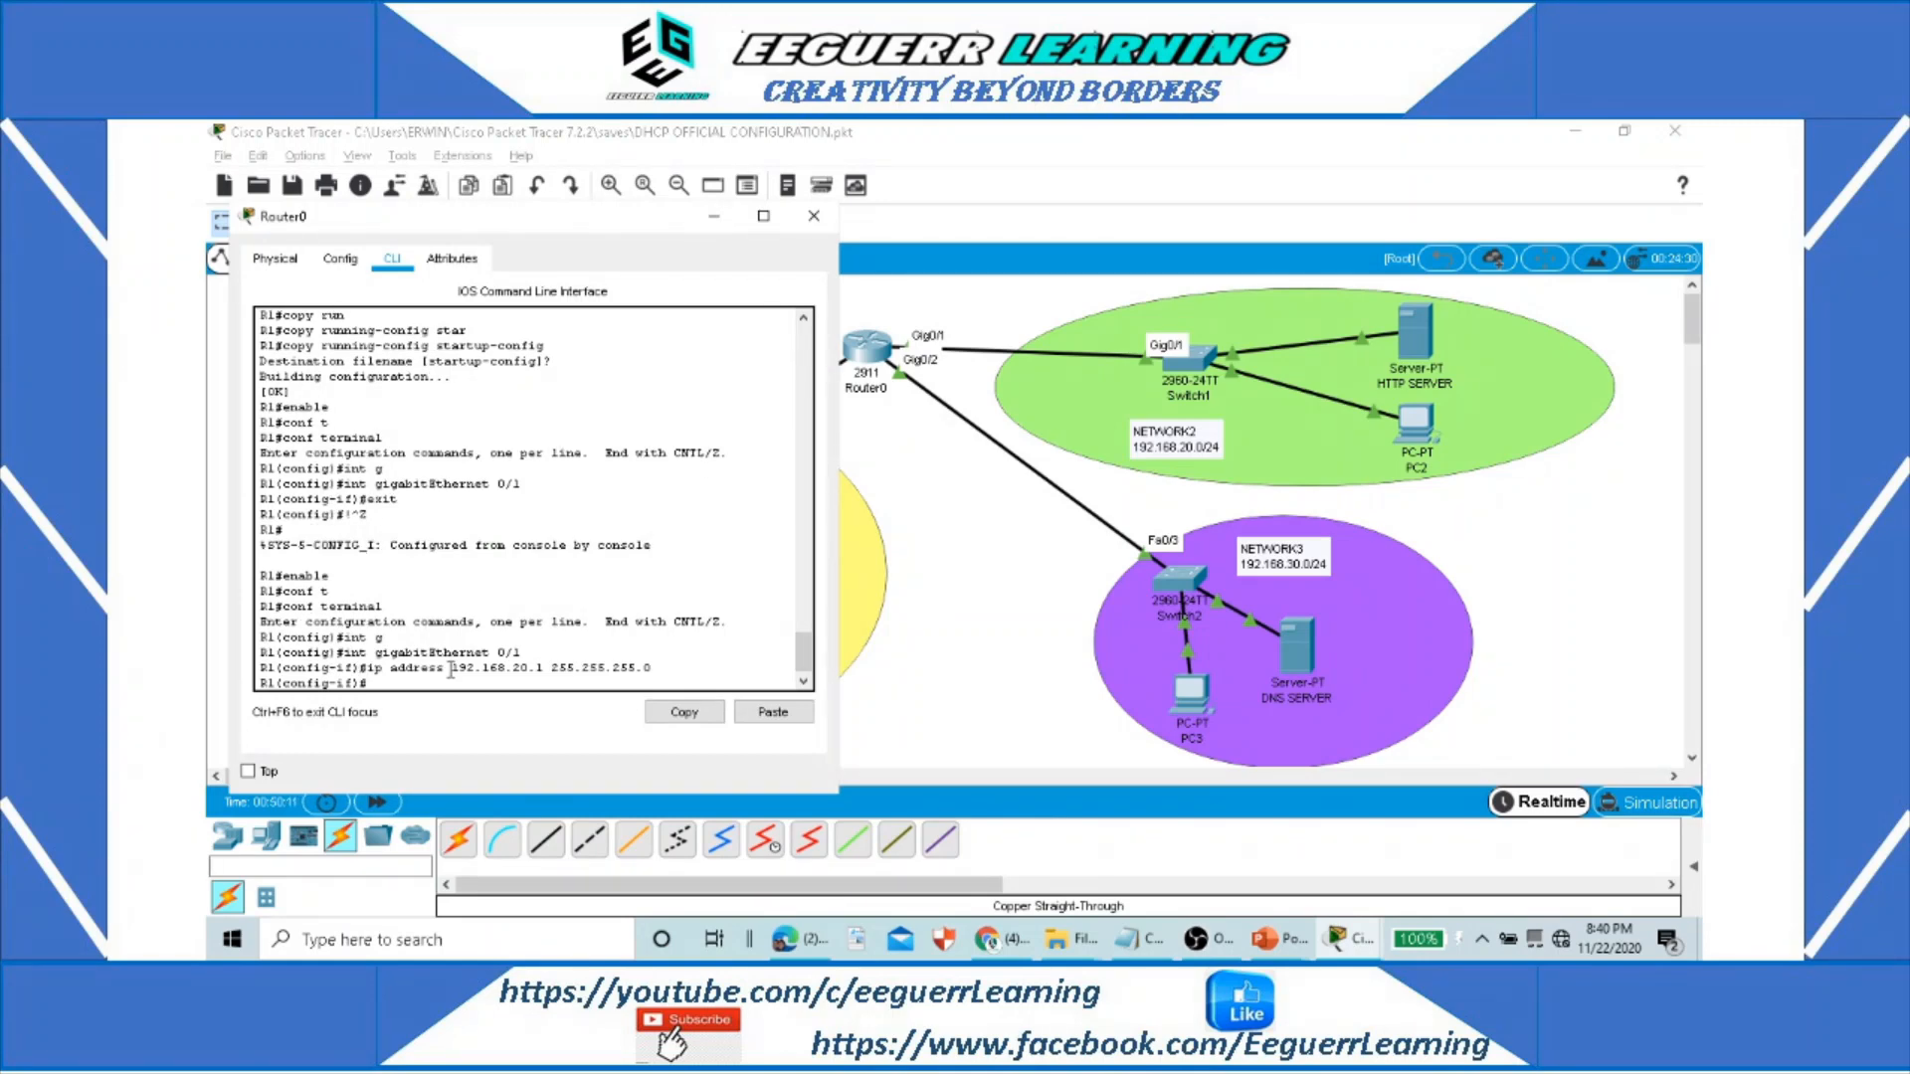
type("ip")
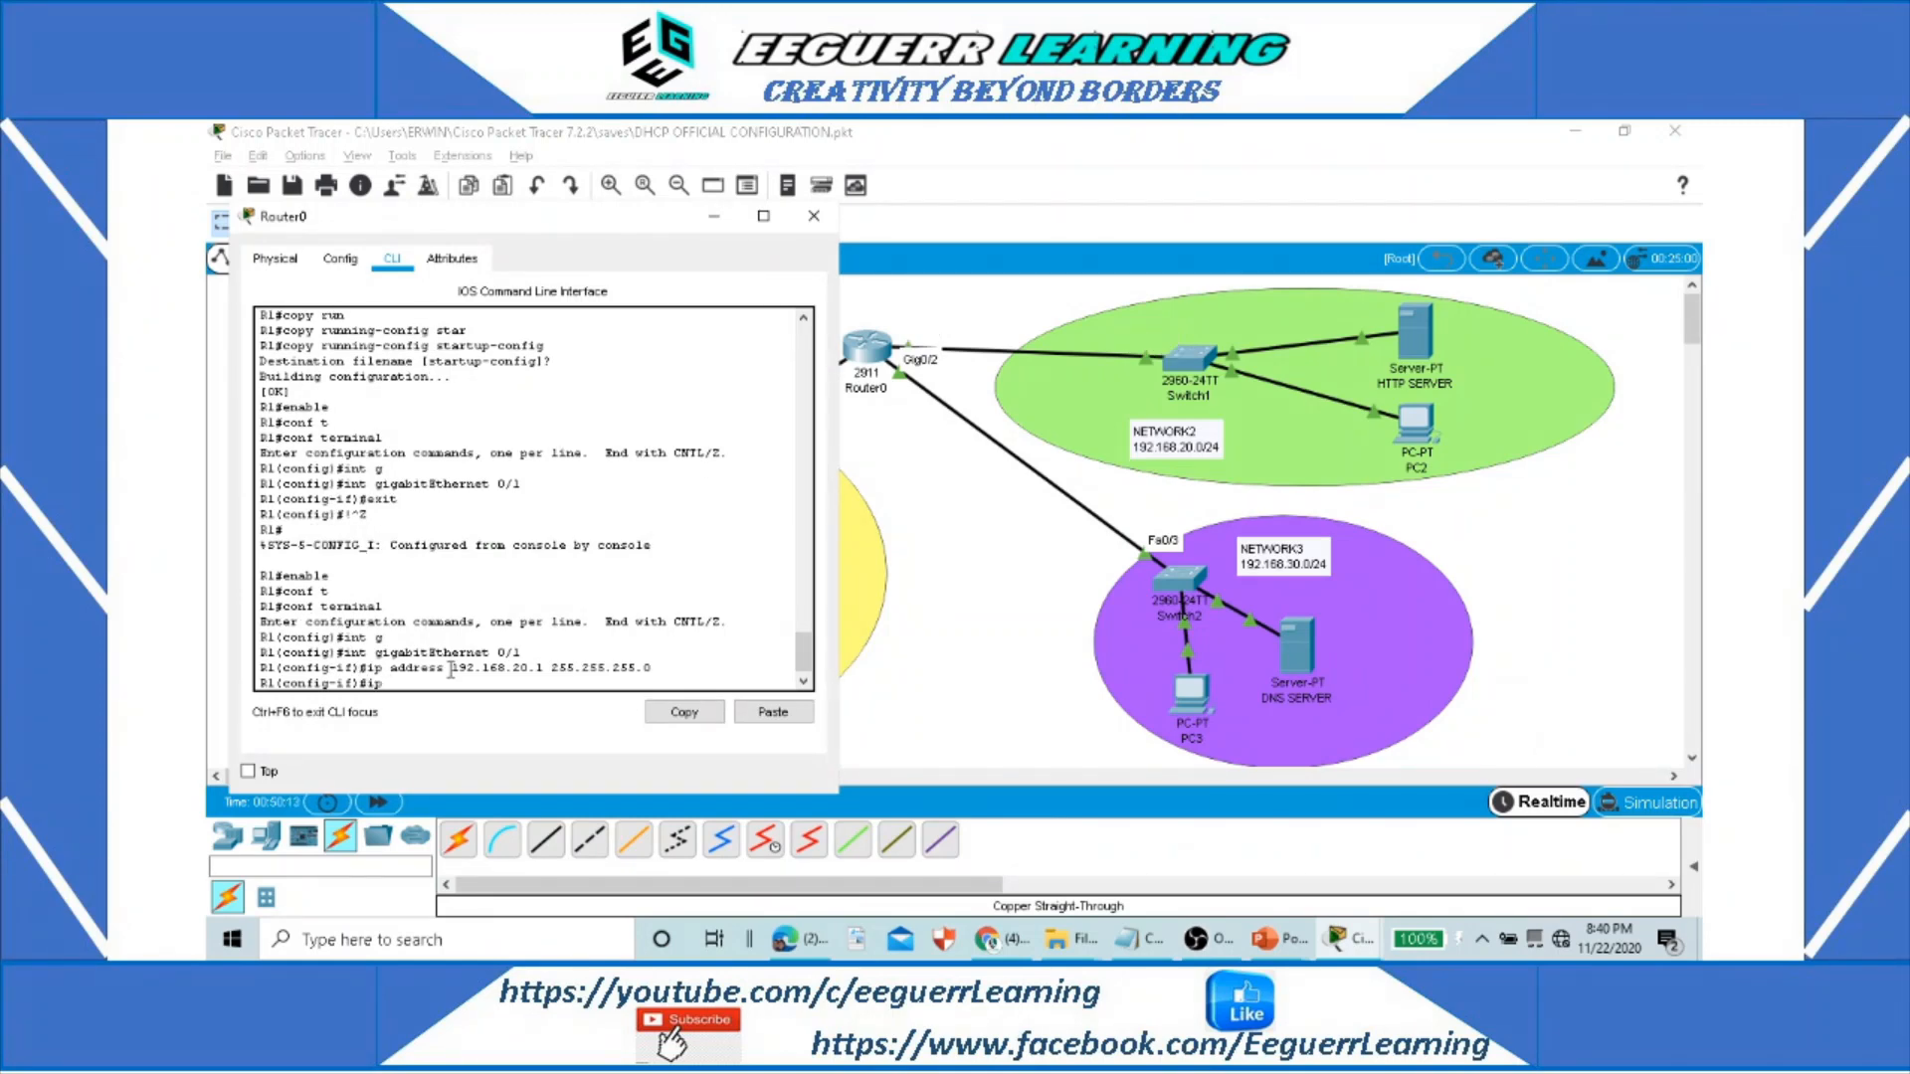
type(" help")
key("Tab")
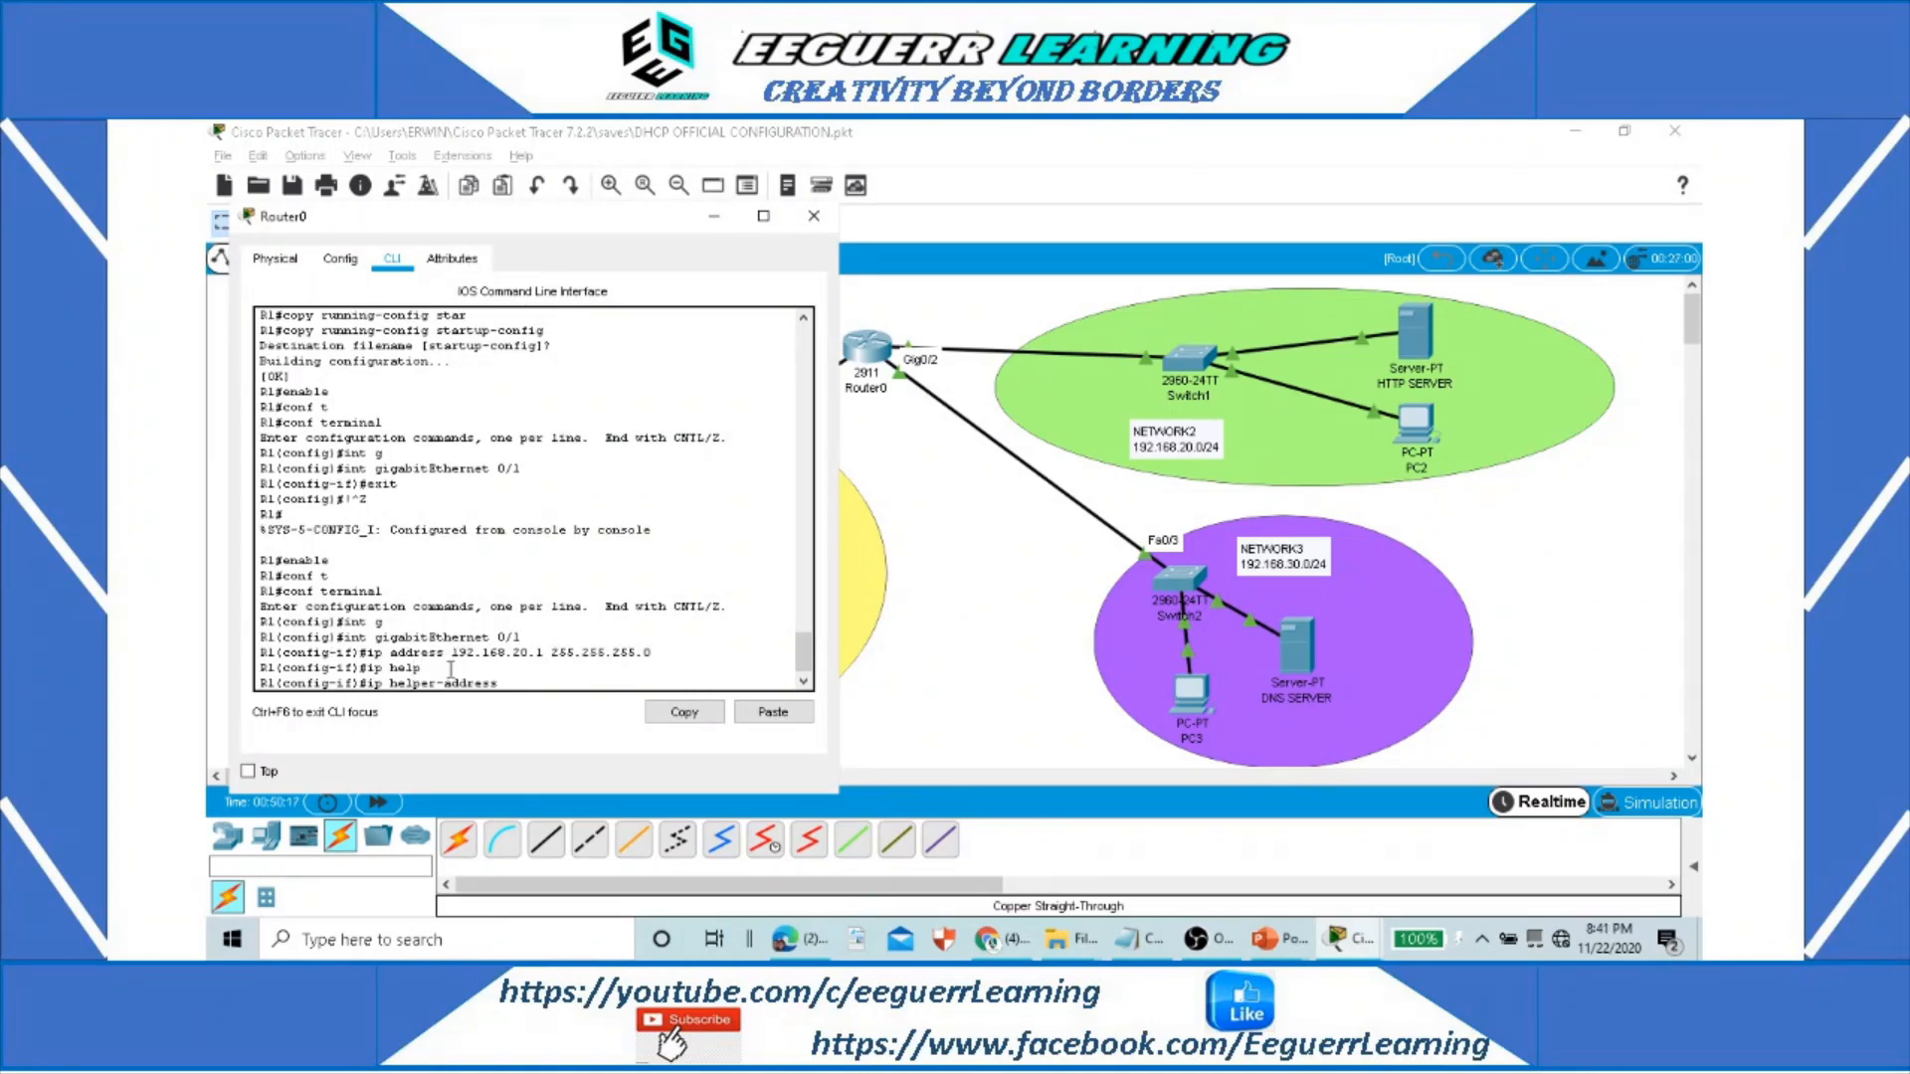
type("192.168.10.")
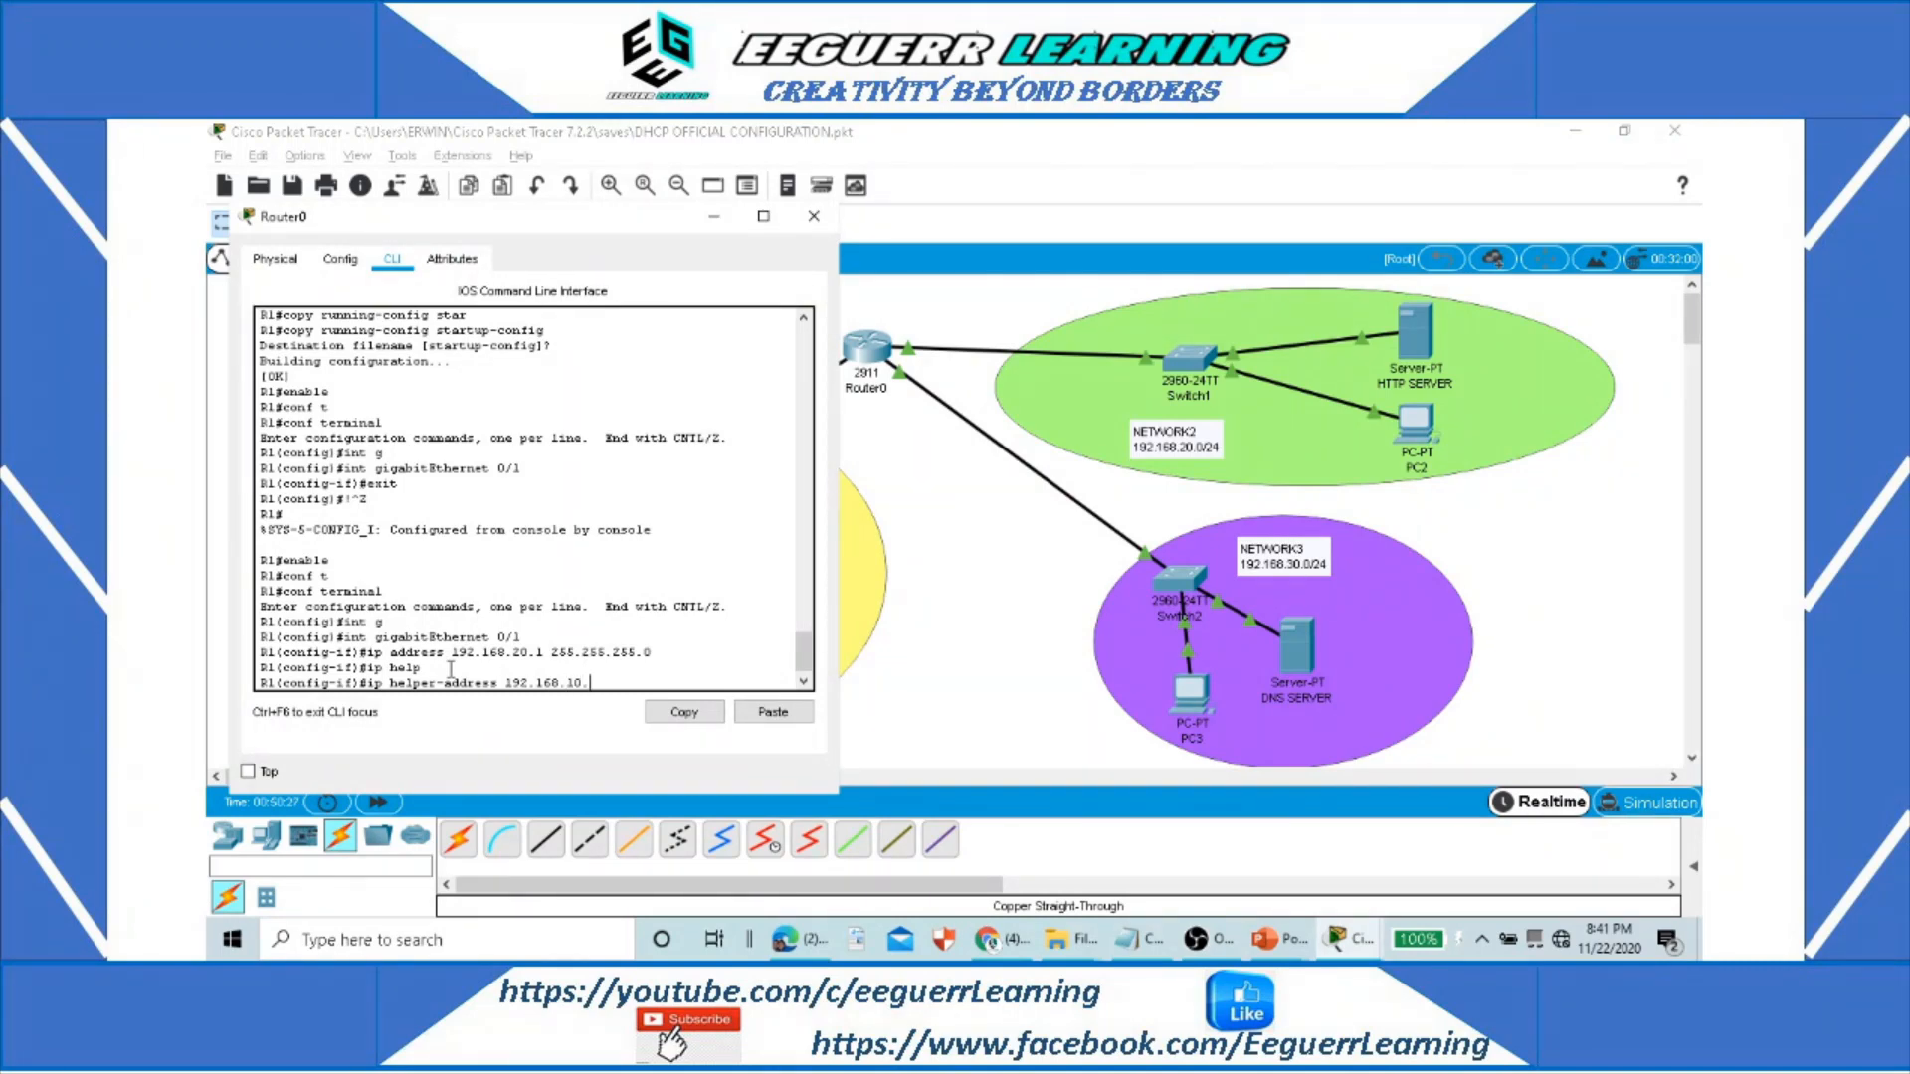
type("254")
key("Return")
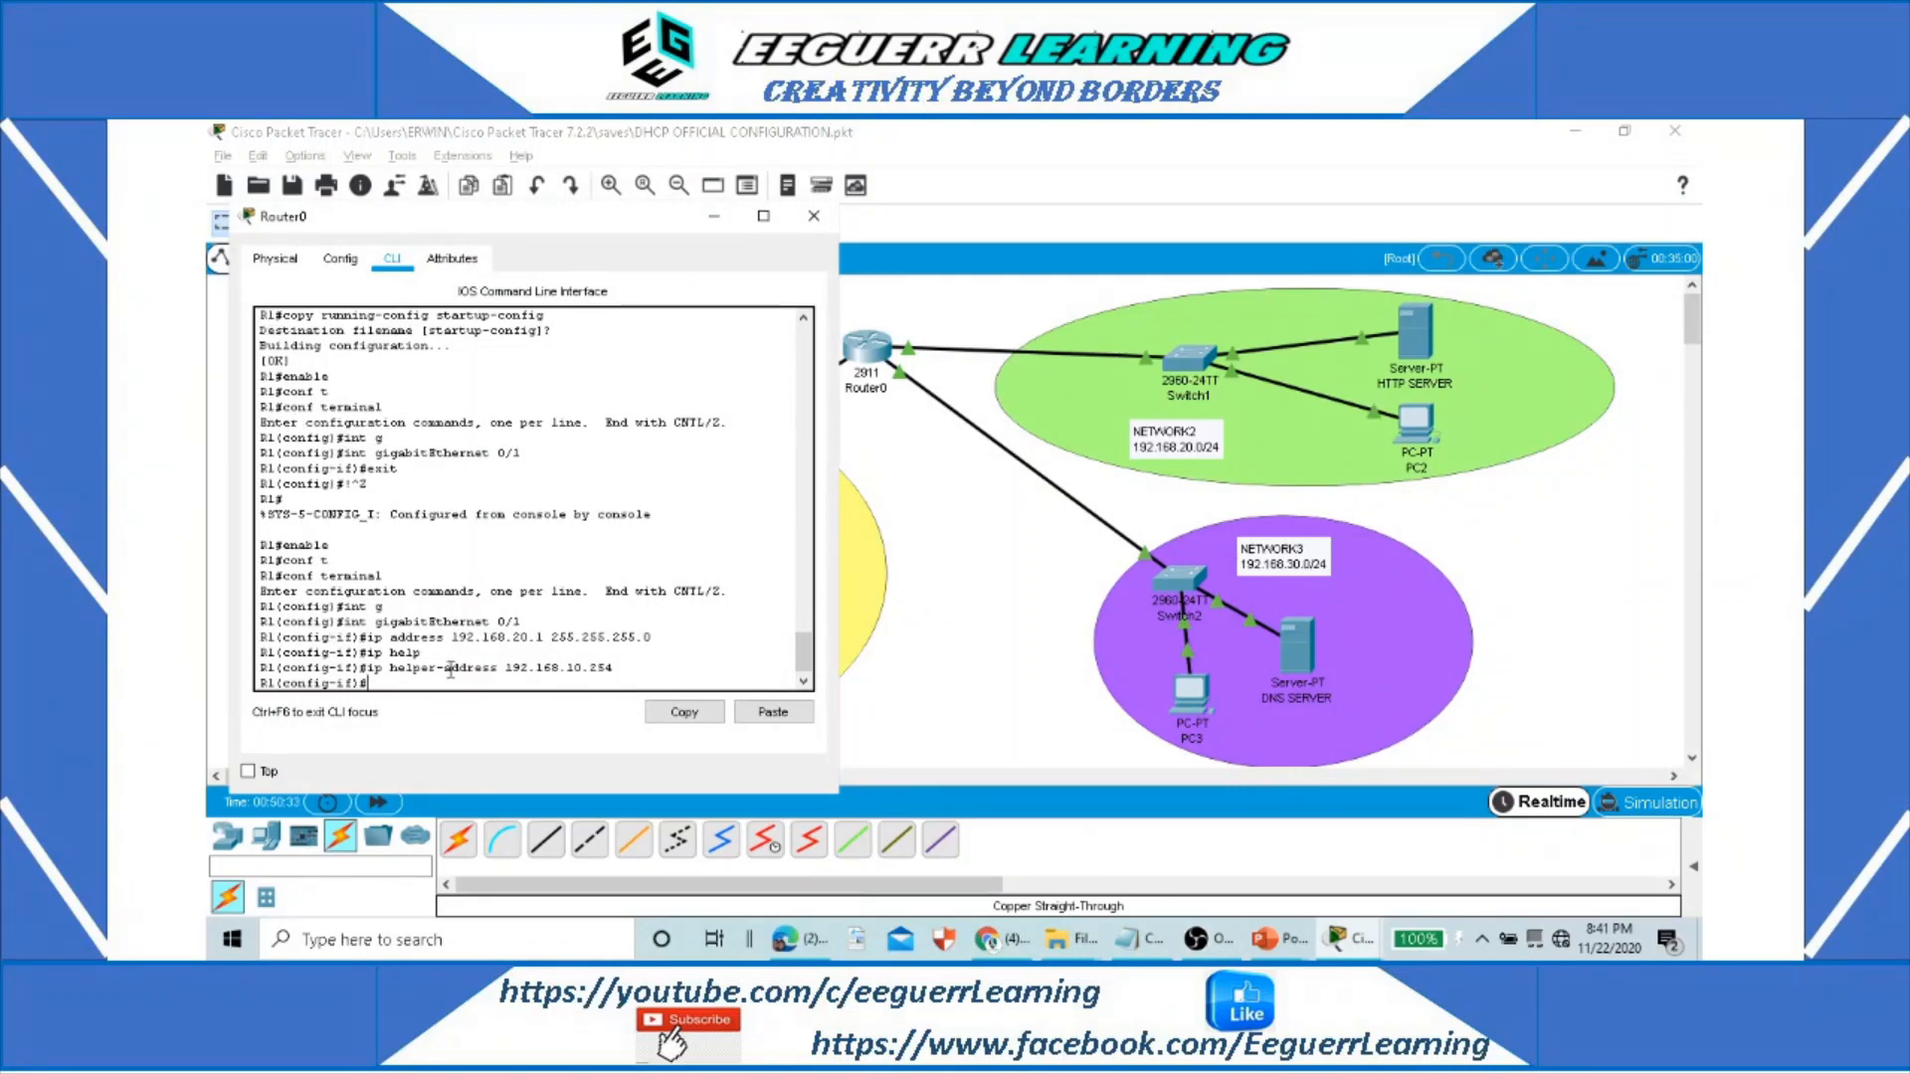
Step: Enable the interface with no shutdown and leave configuration mode back to the privileged prompt
type("shu")
key("BackSpace")
key("BackSpace")
type("no shutdown")
key("Return")
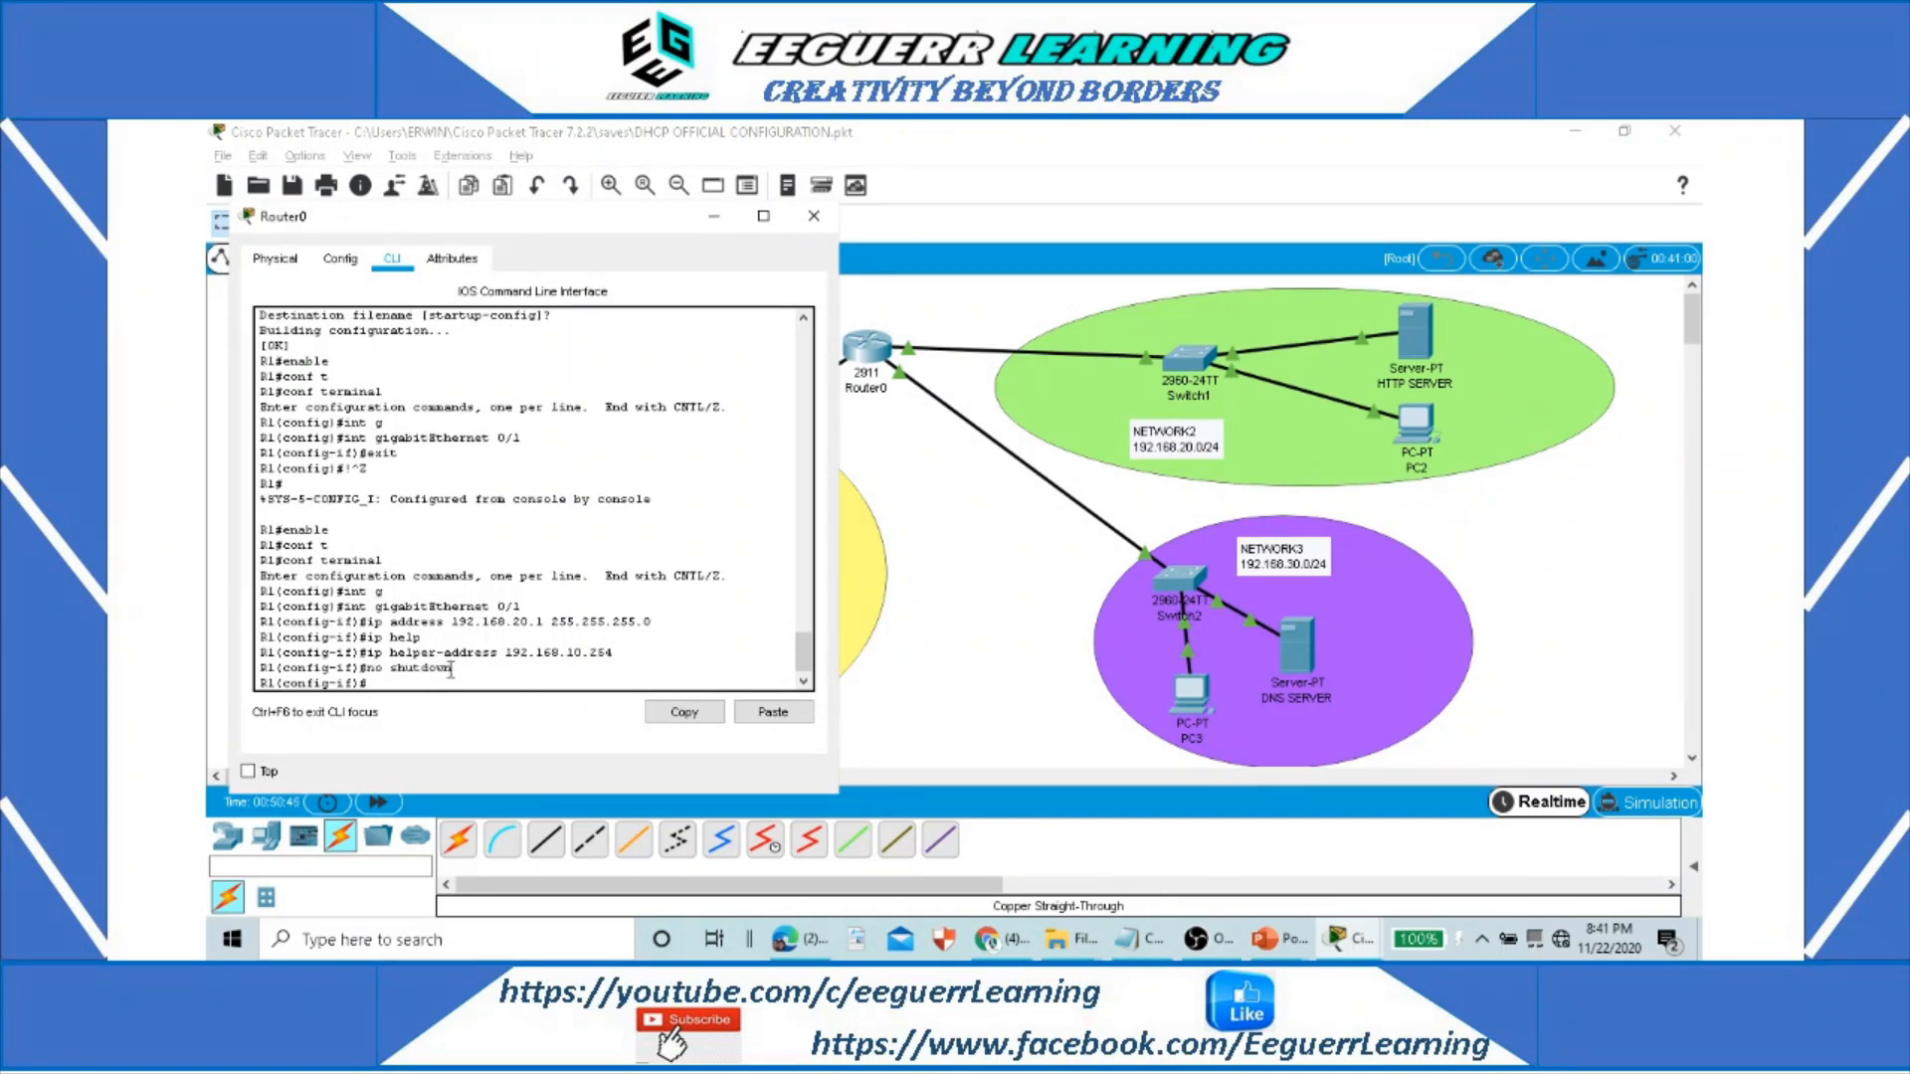
type("exit")
key("Return")
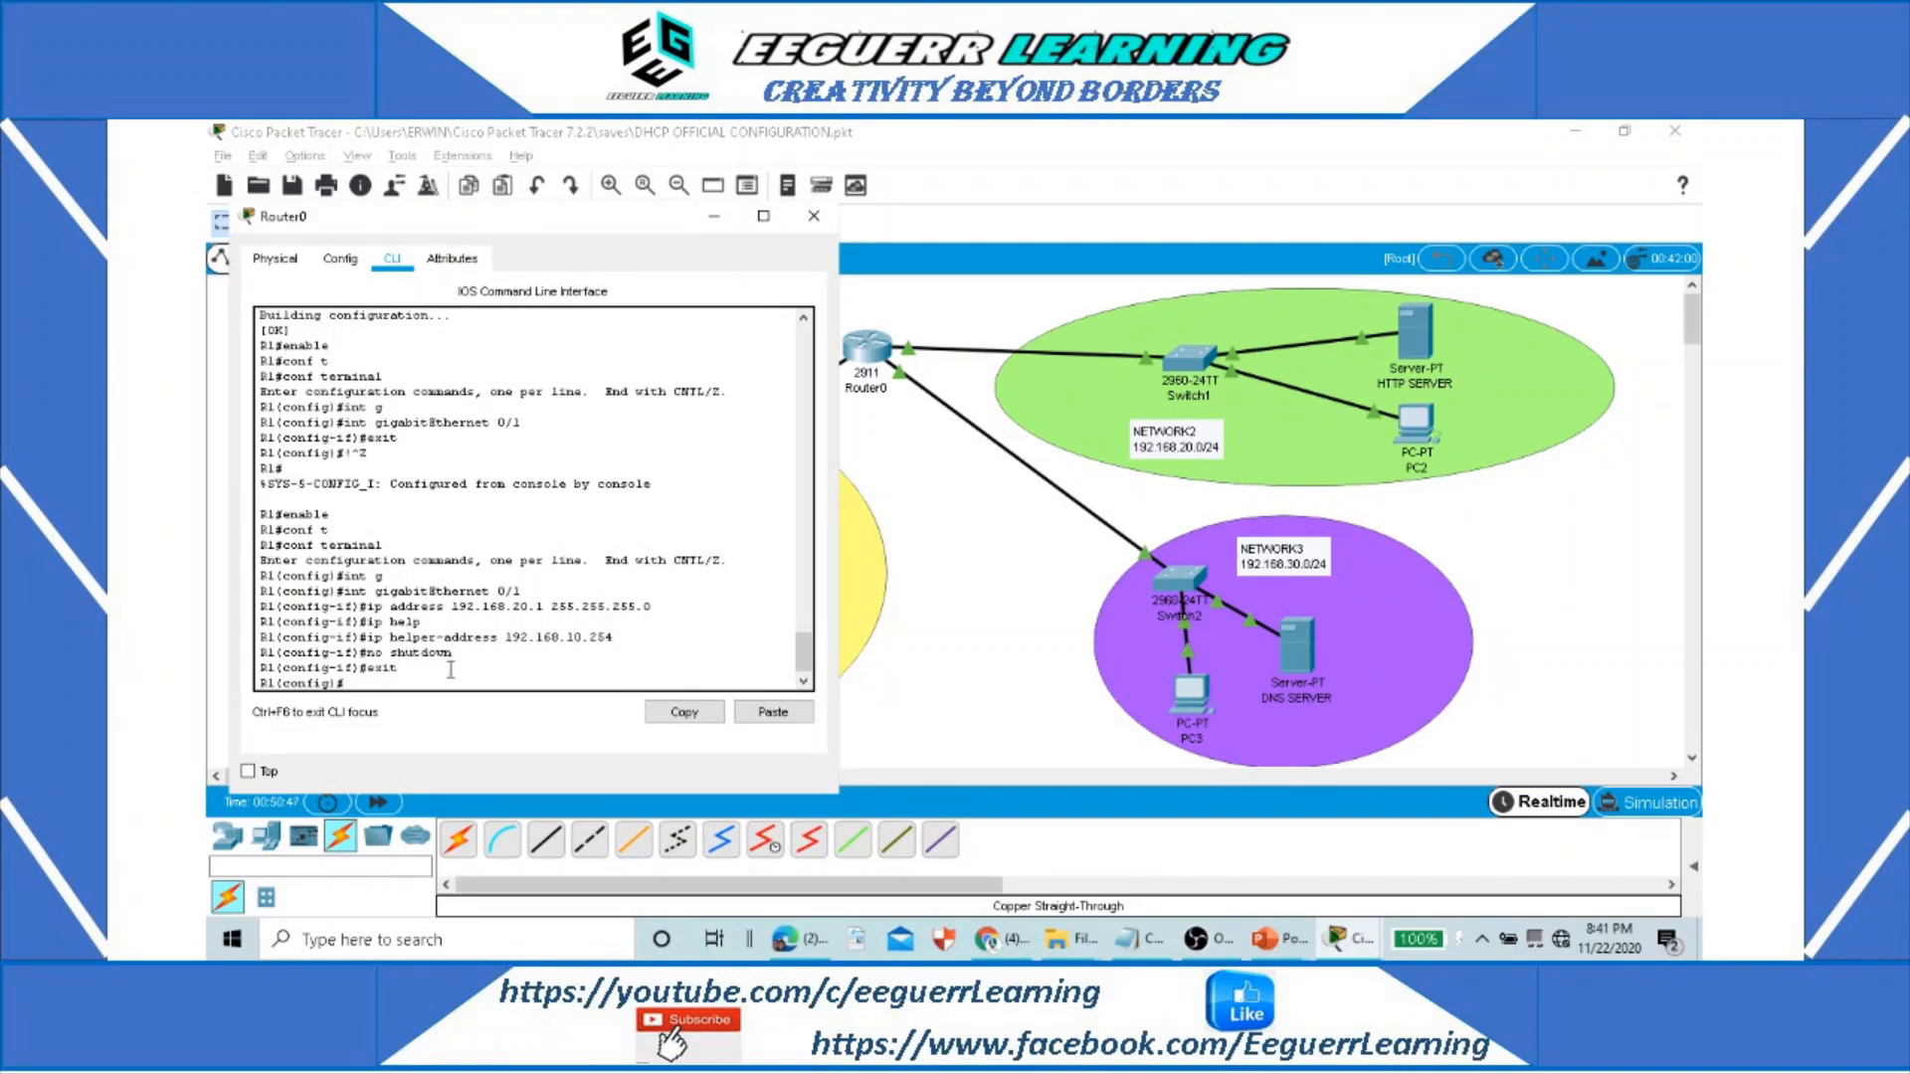
key("ctrl+z")
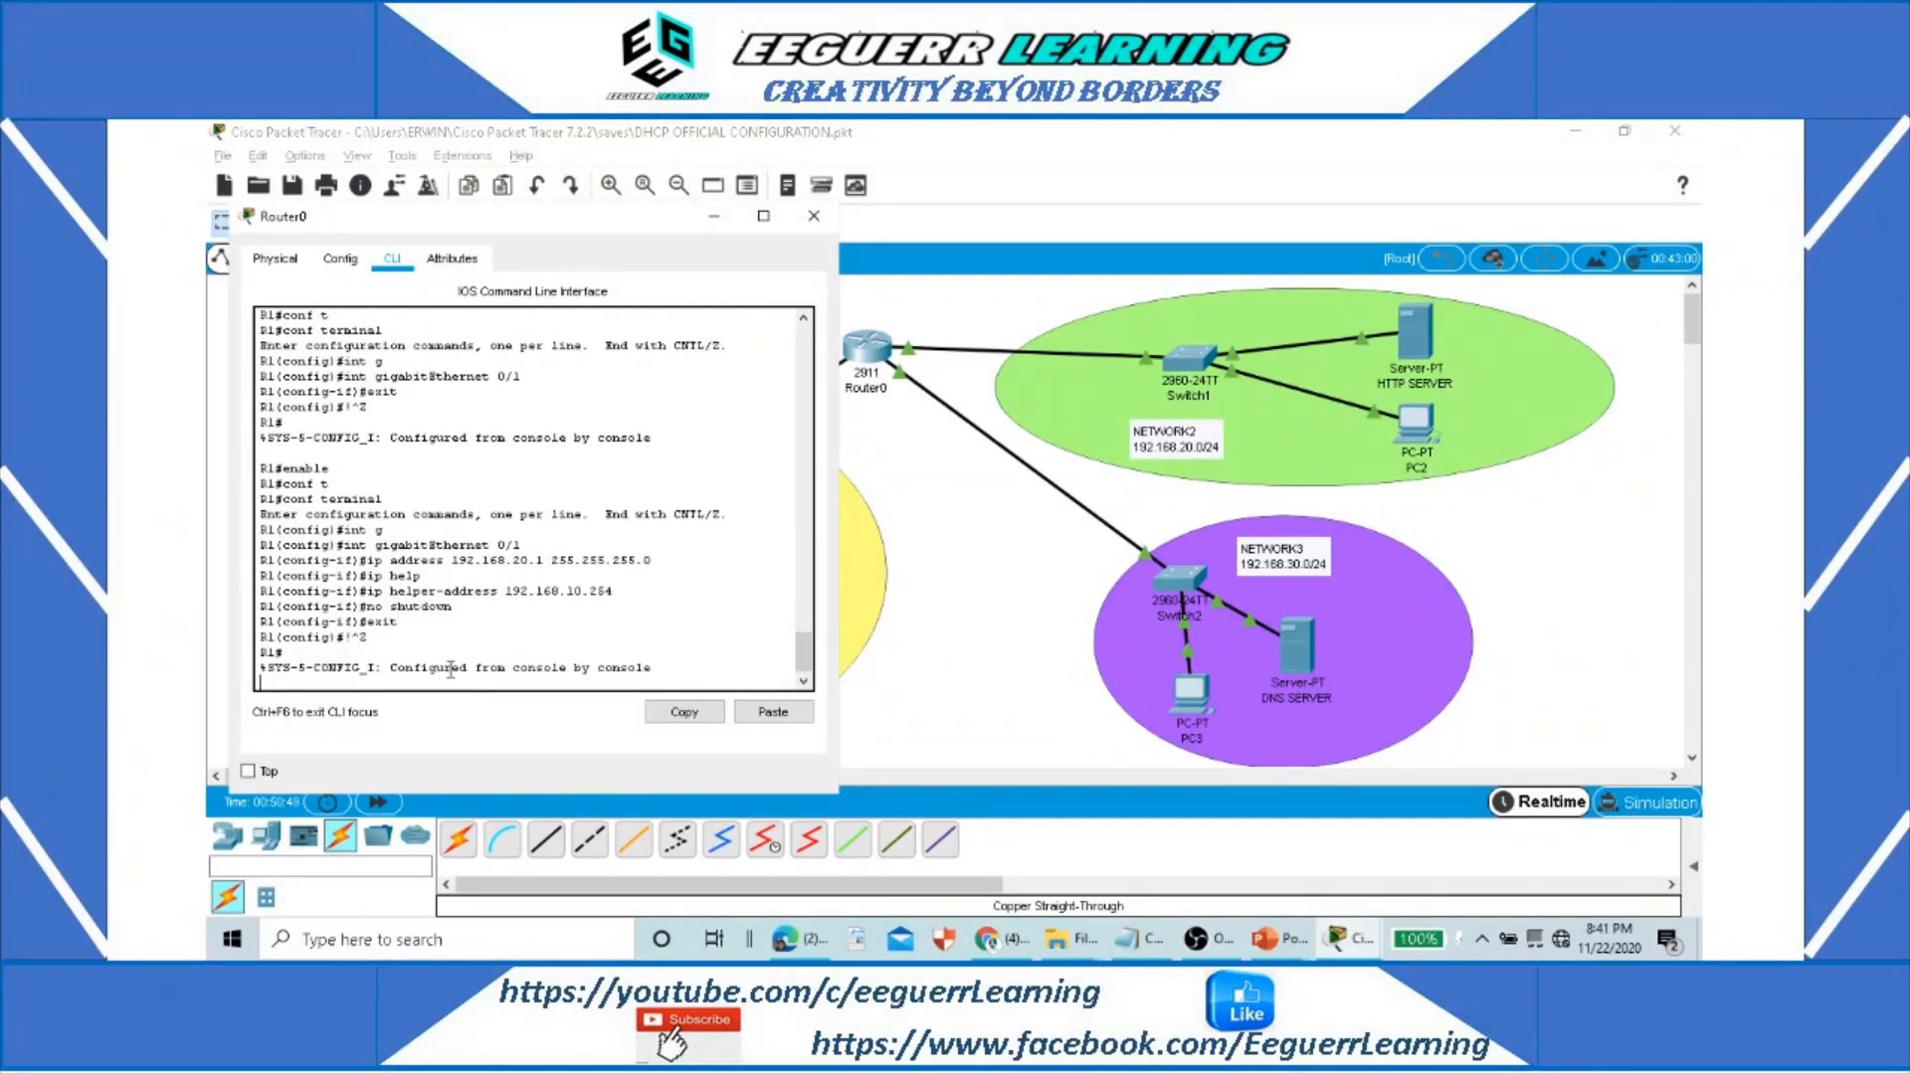
key("Return")
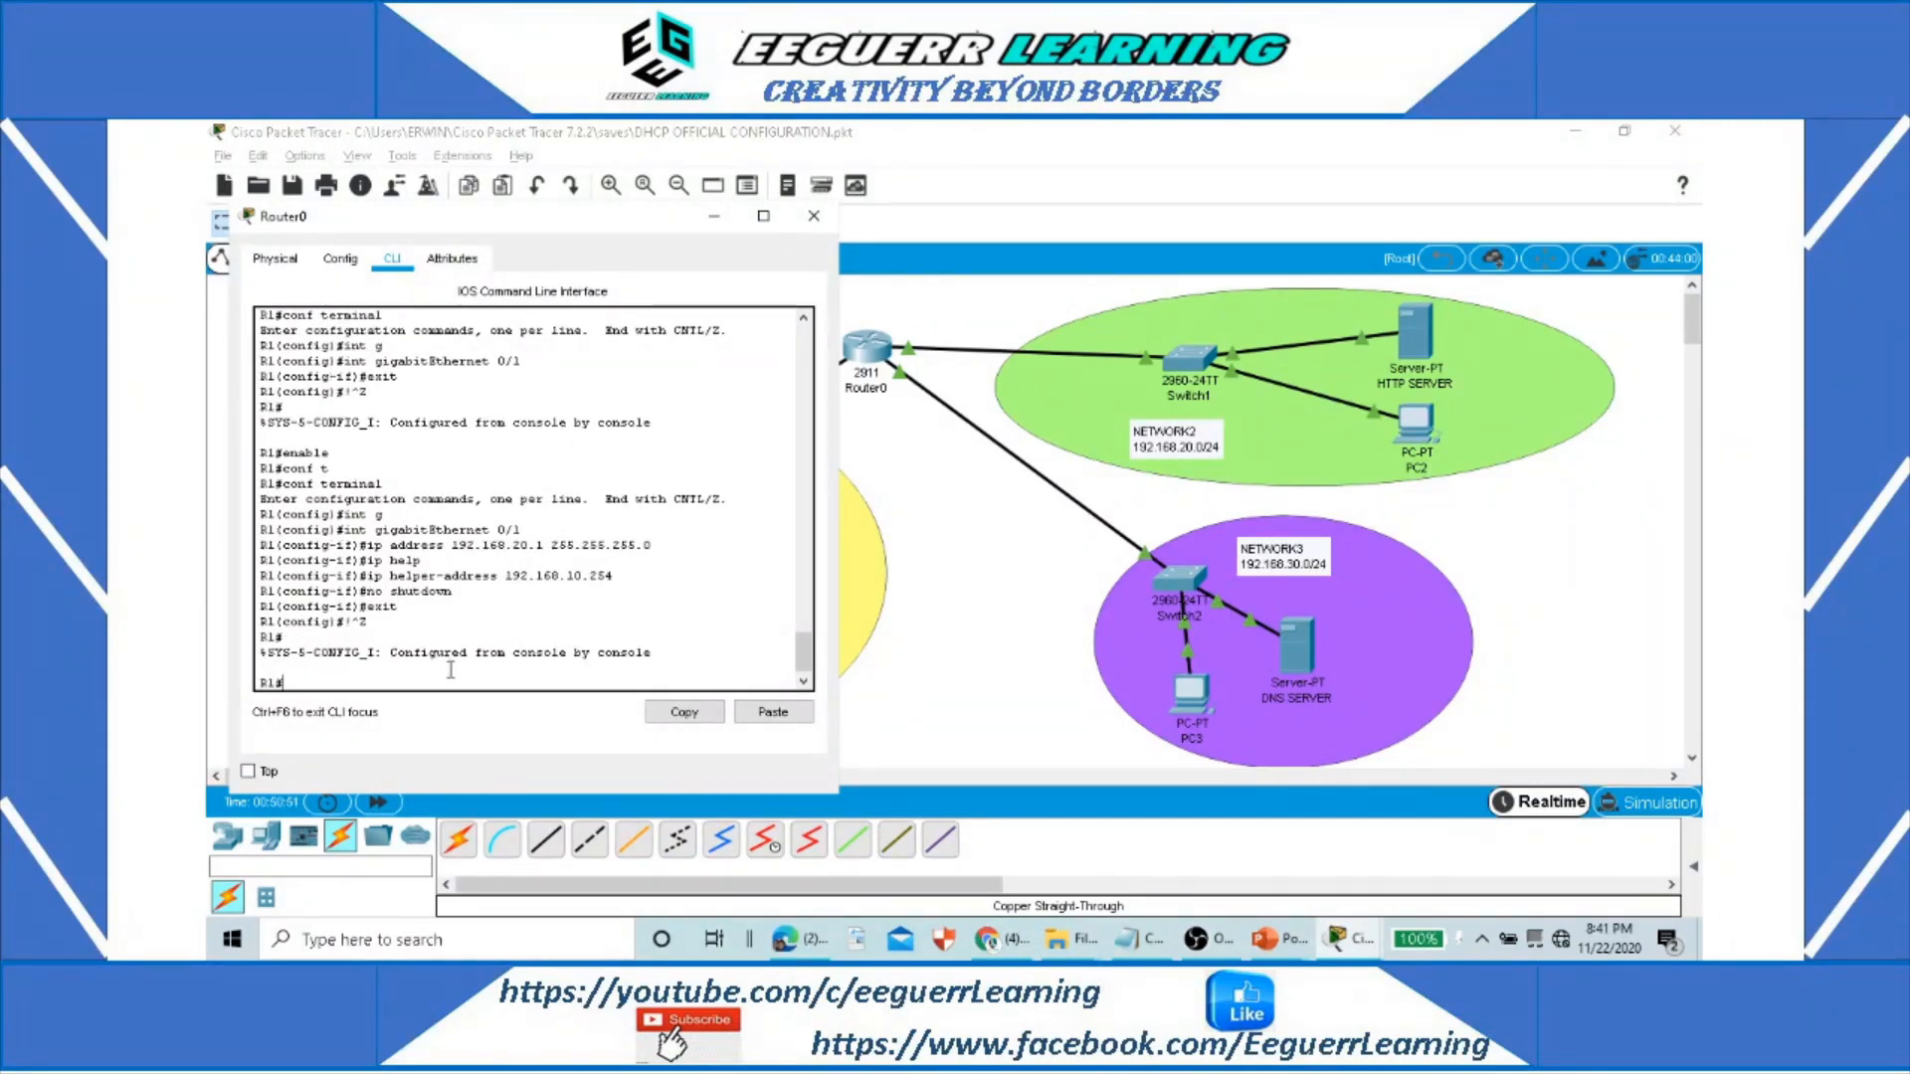
Step: Save the router's running-config to startup-config under the default filename and close the Router0 window
type("copy run")
key("Tab")
type("sta")
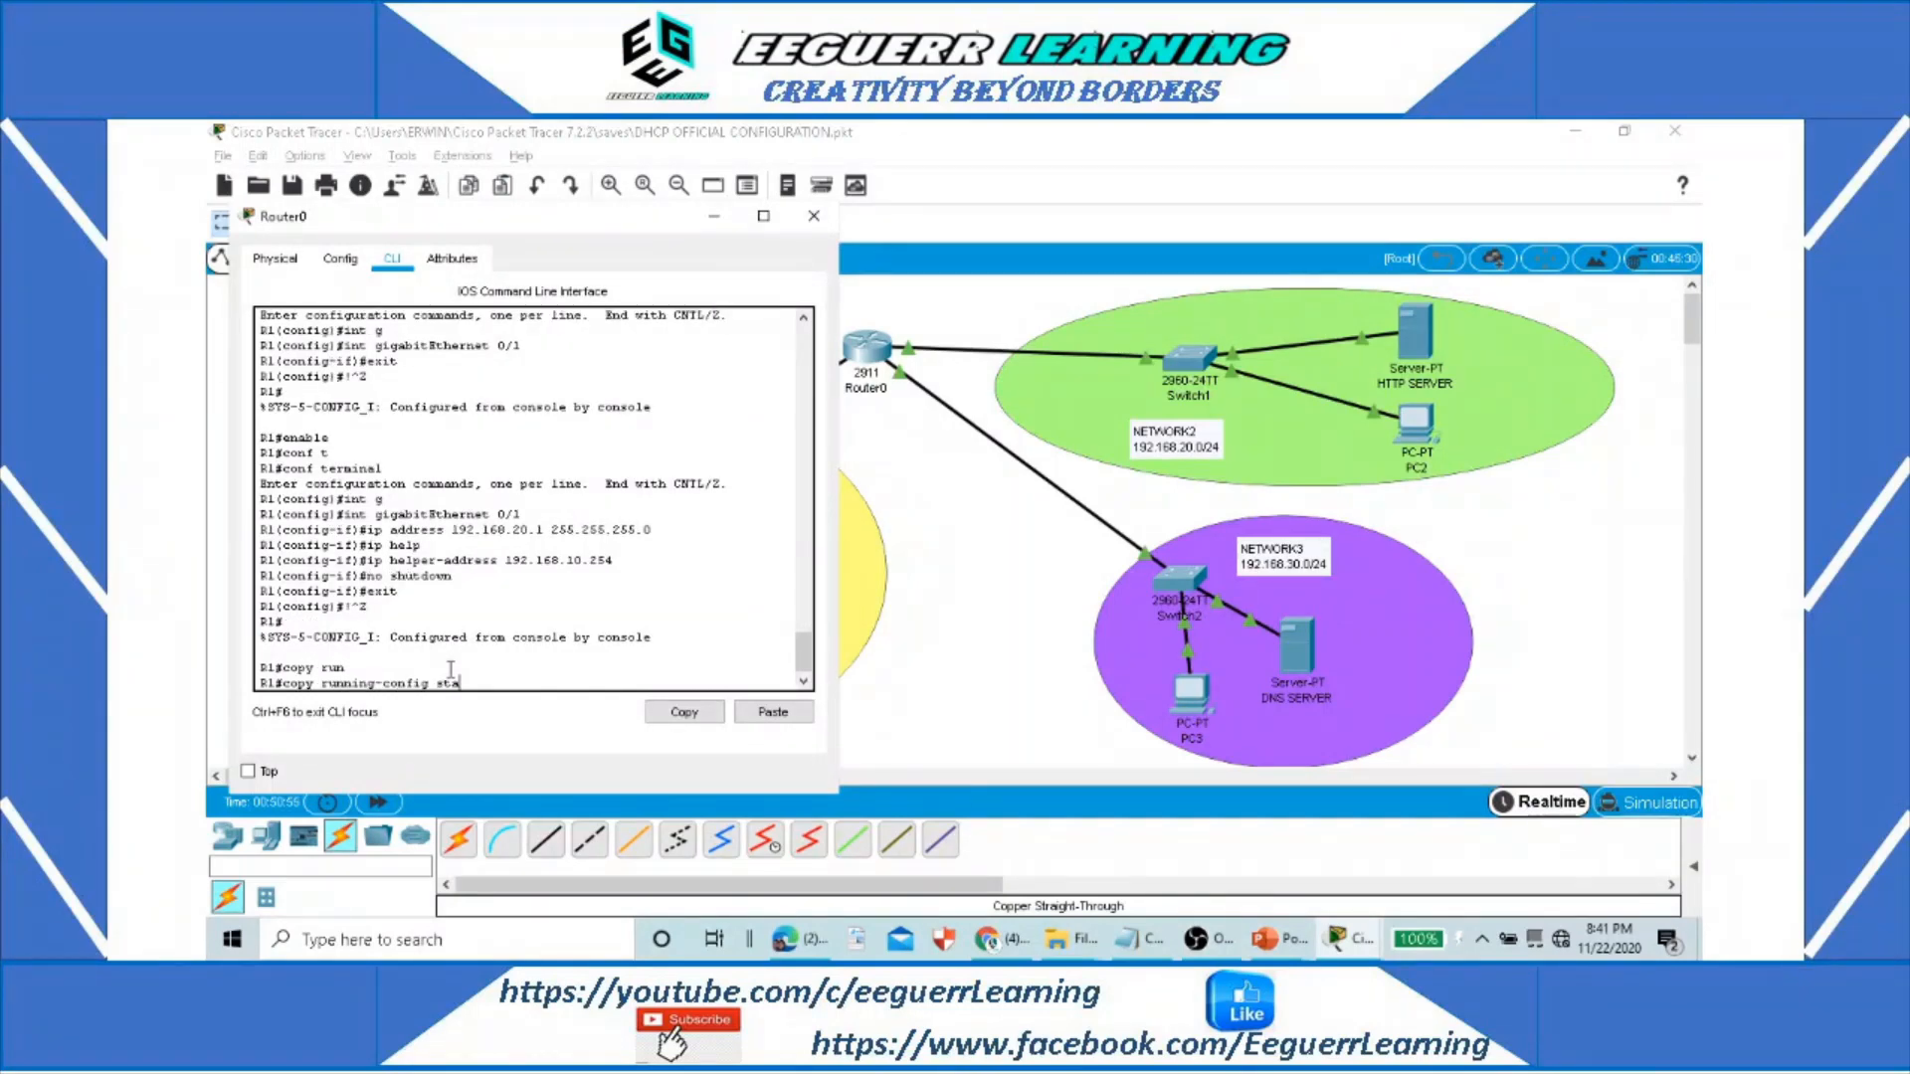
key("Tab")
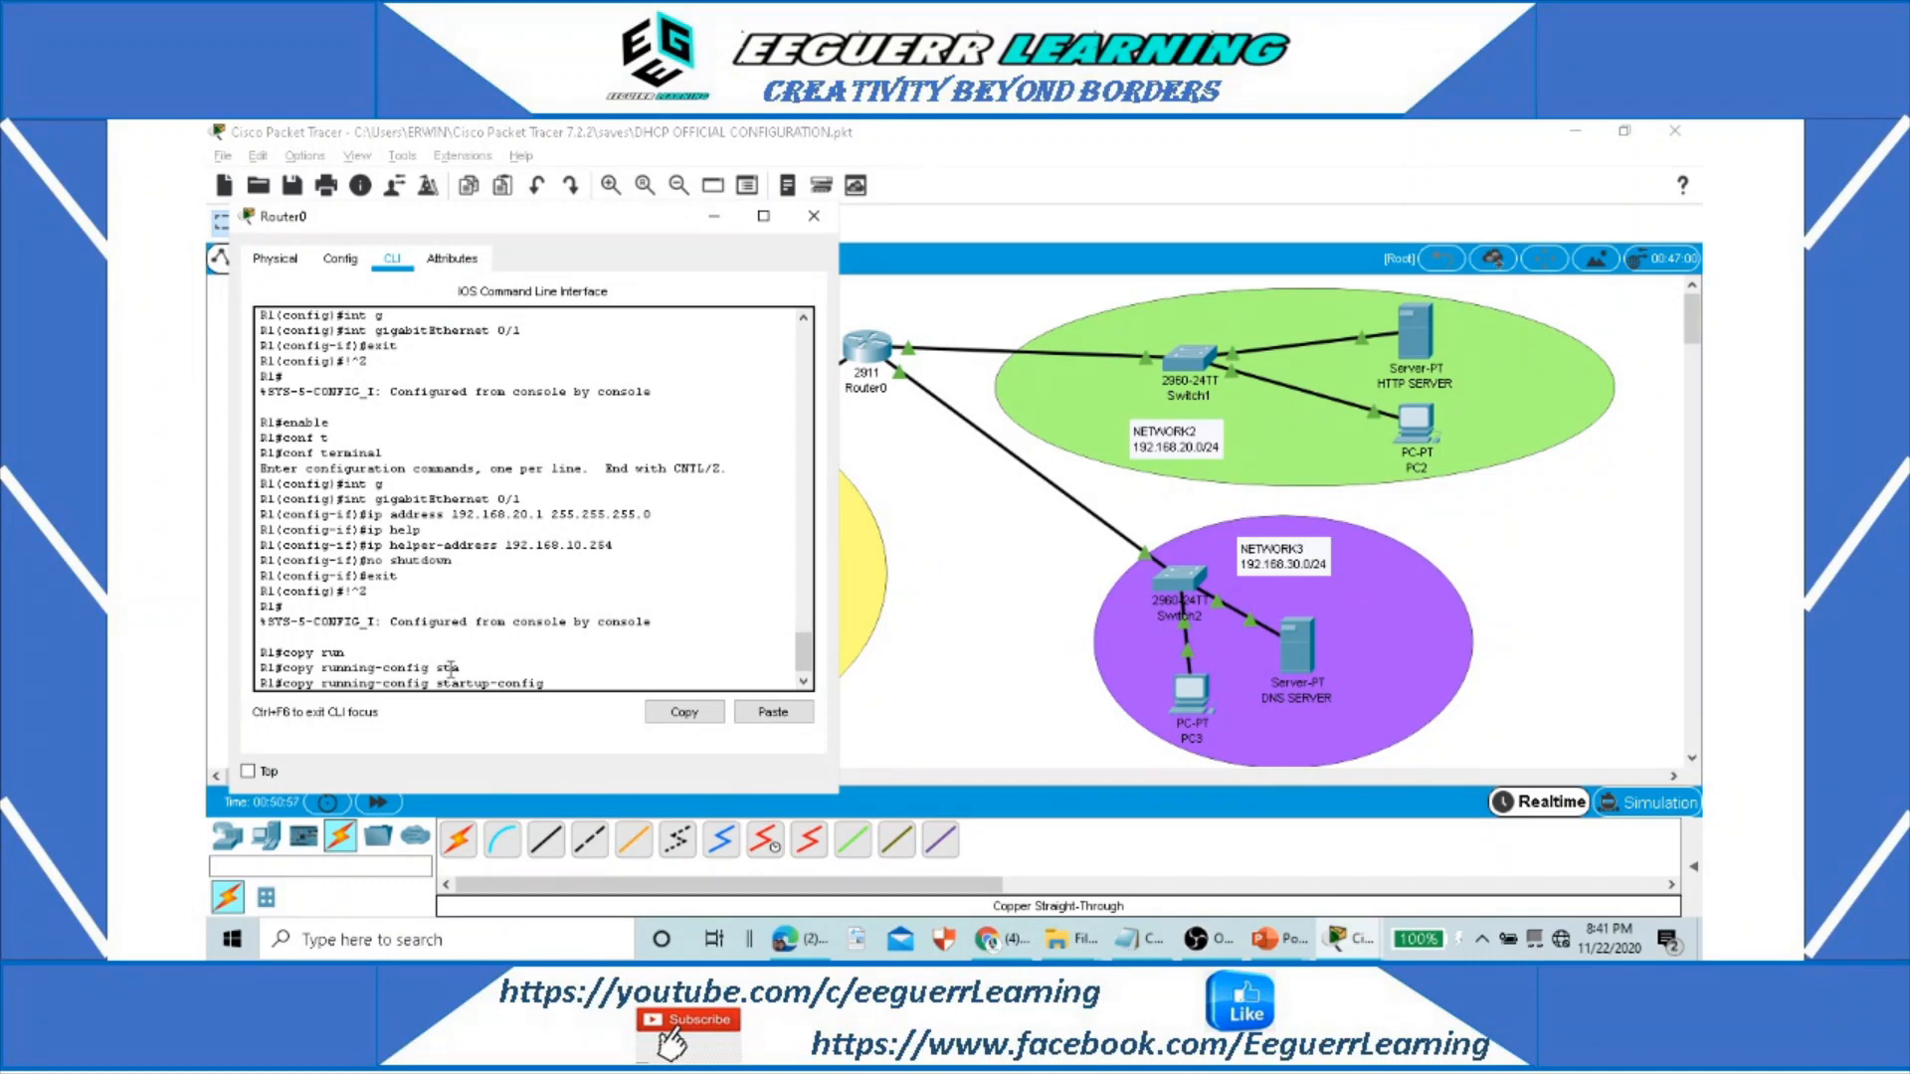
key("Return")
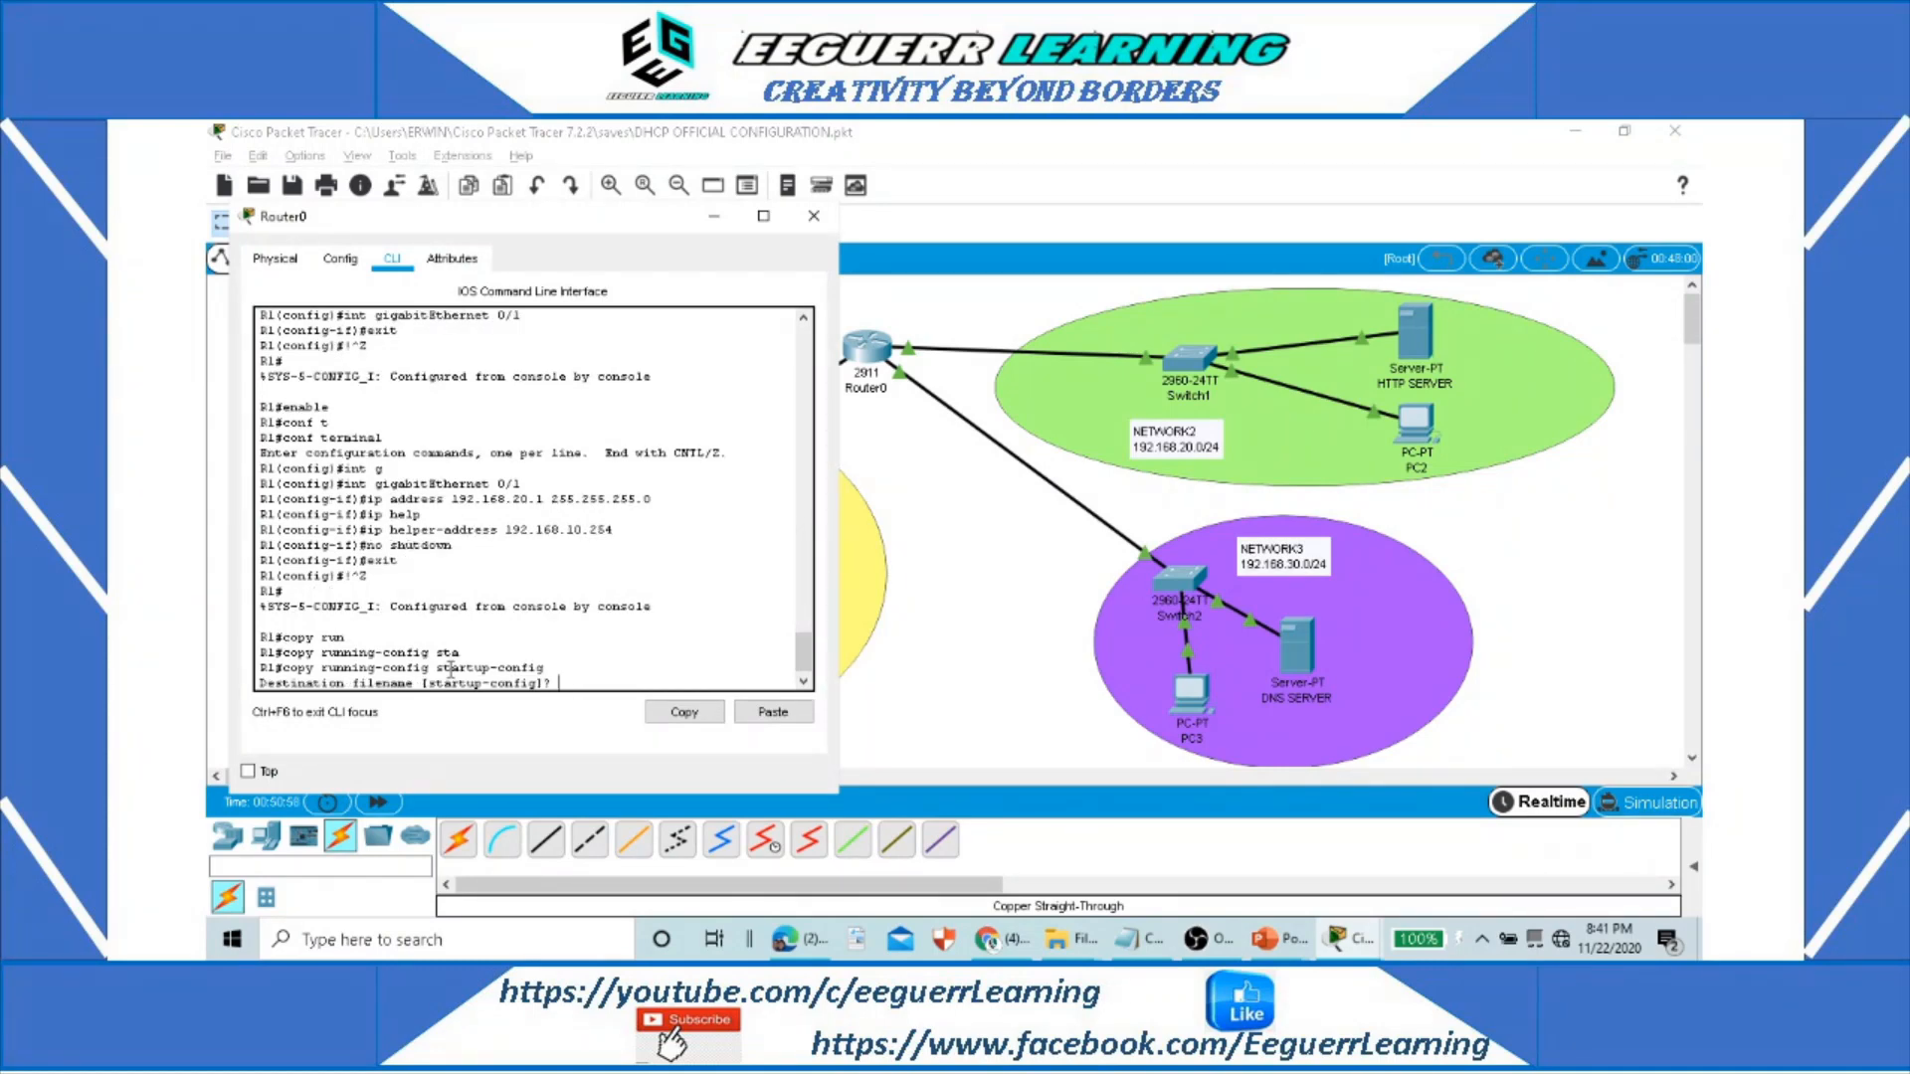
key("Return")
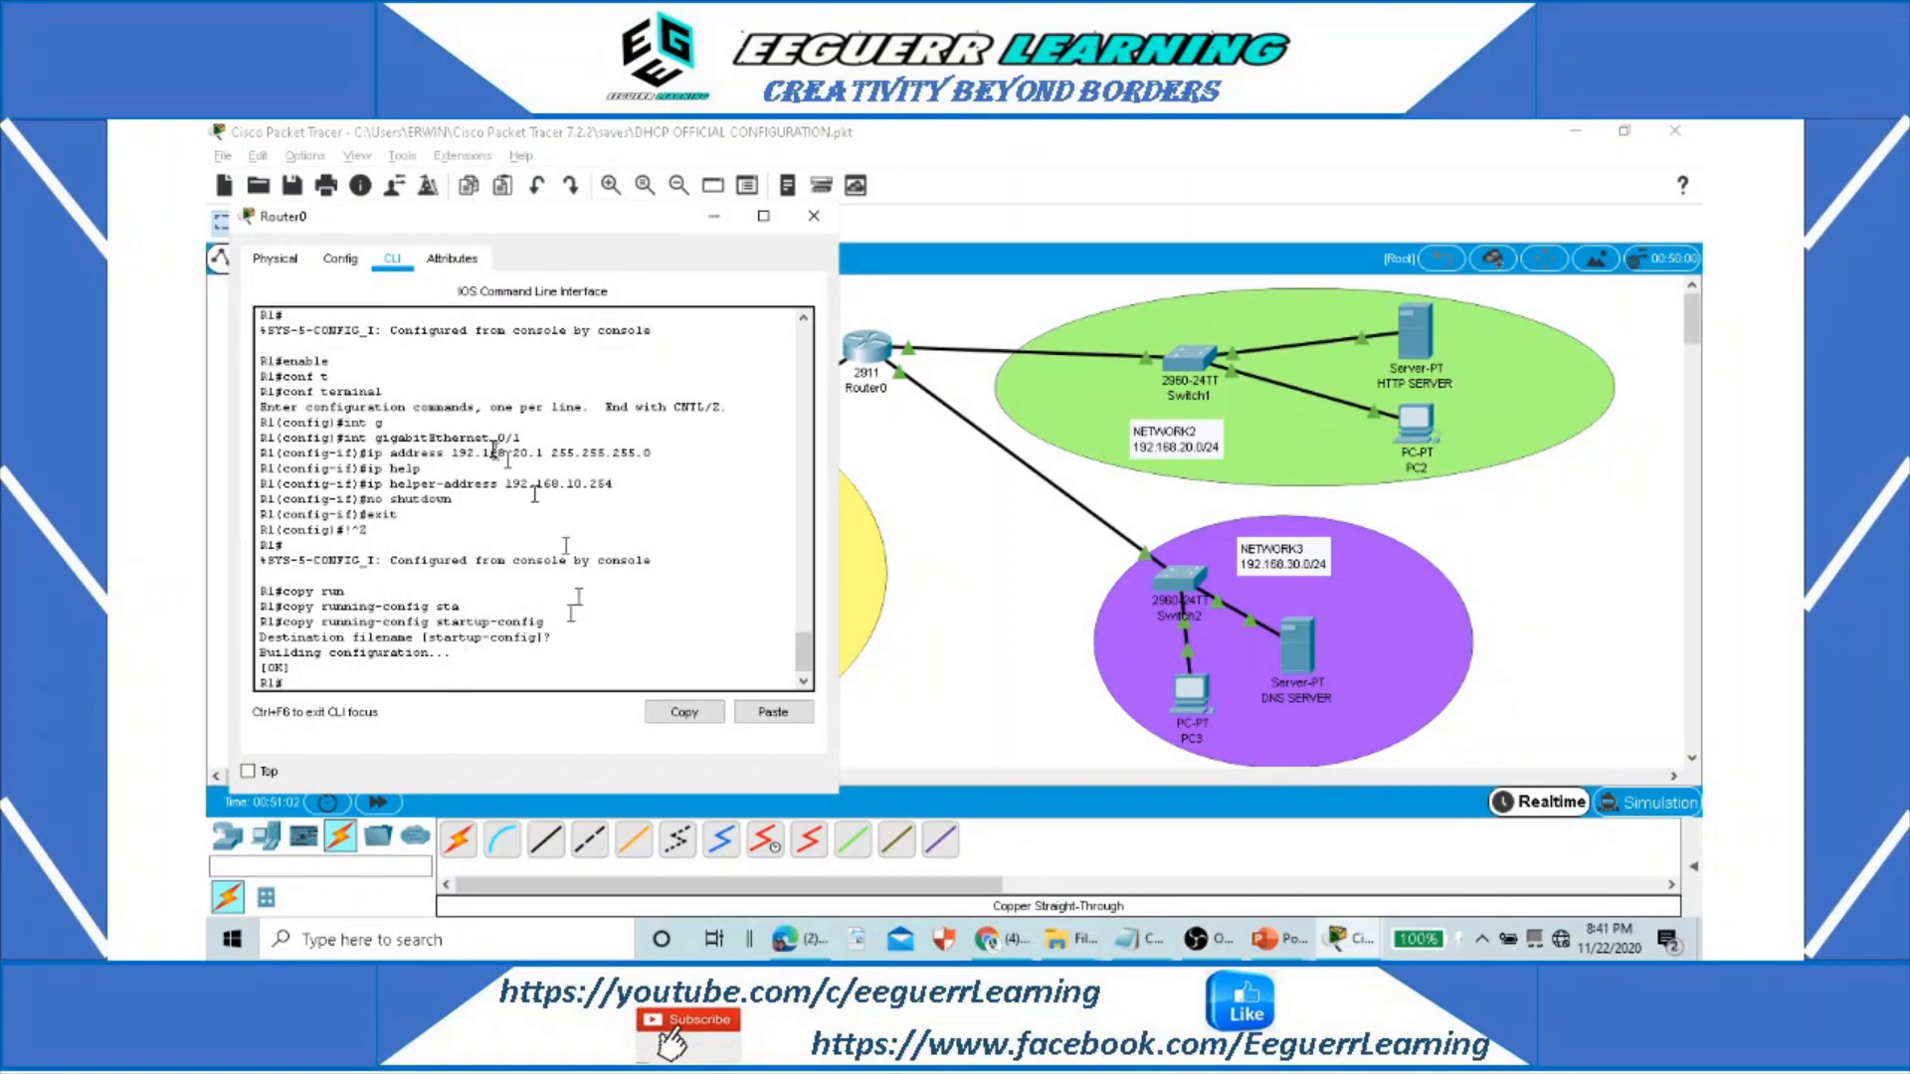
left_click(814, 216)
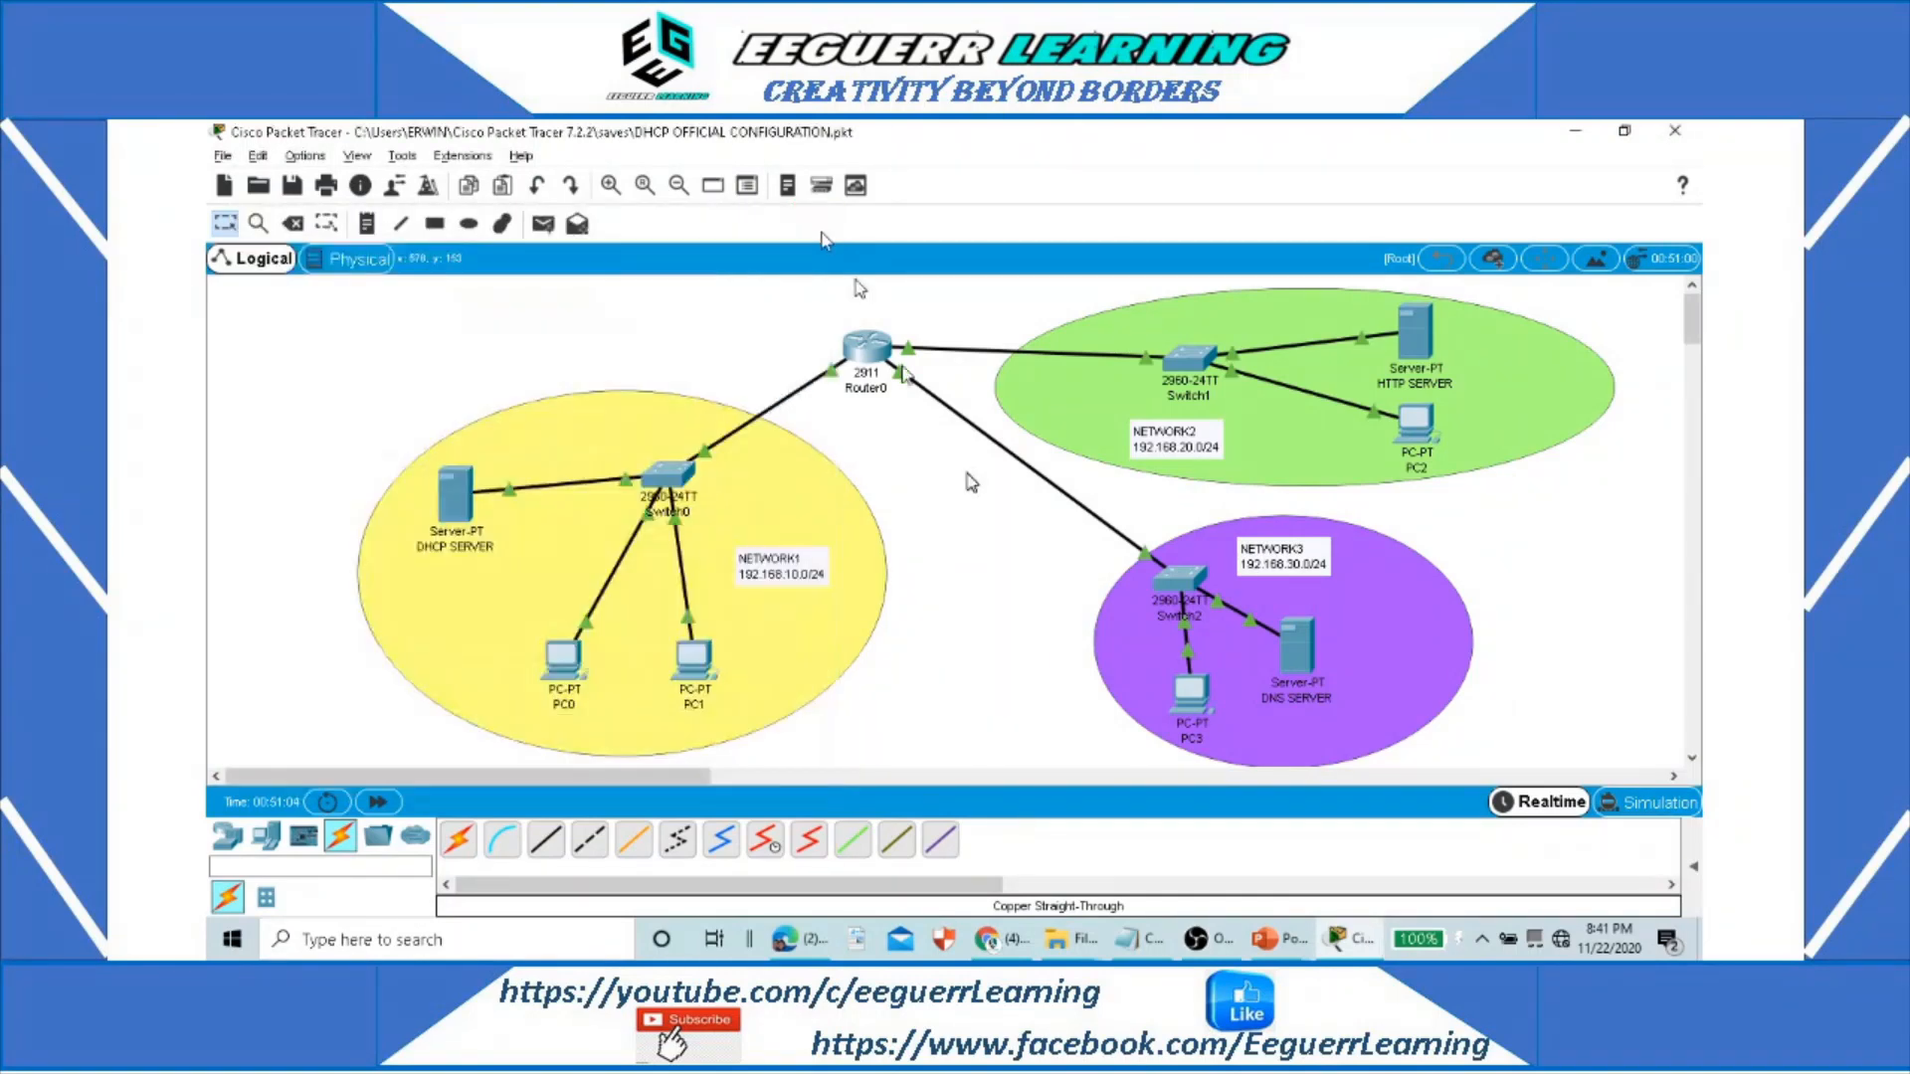
Step: Renew PC2's IPv4 configuration by switching it to Static and back to DHCP, and close the PC2 window
left_click(1415, 425)
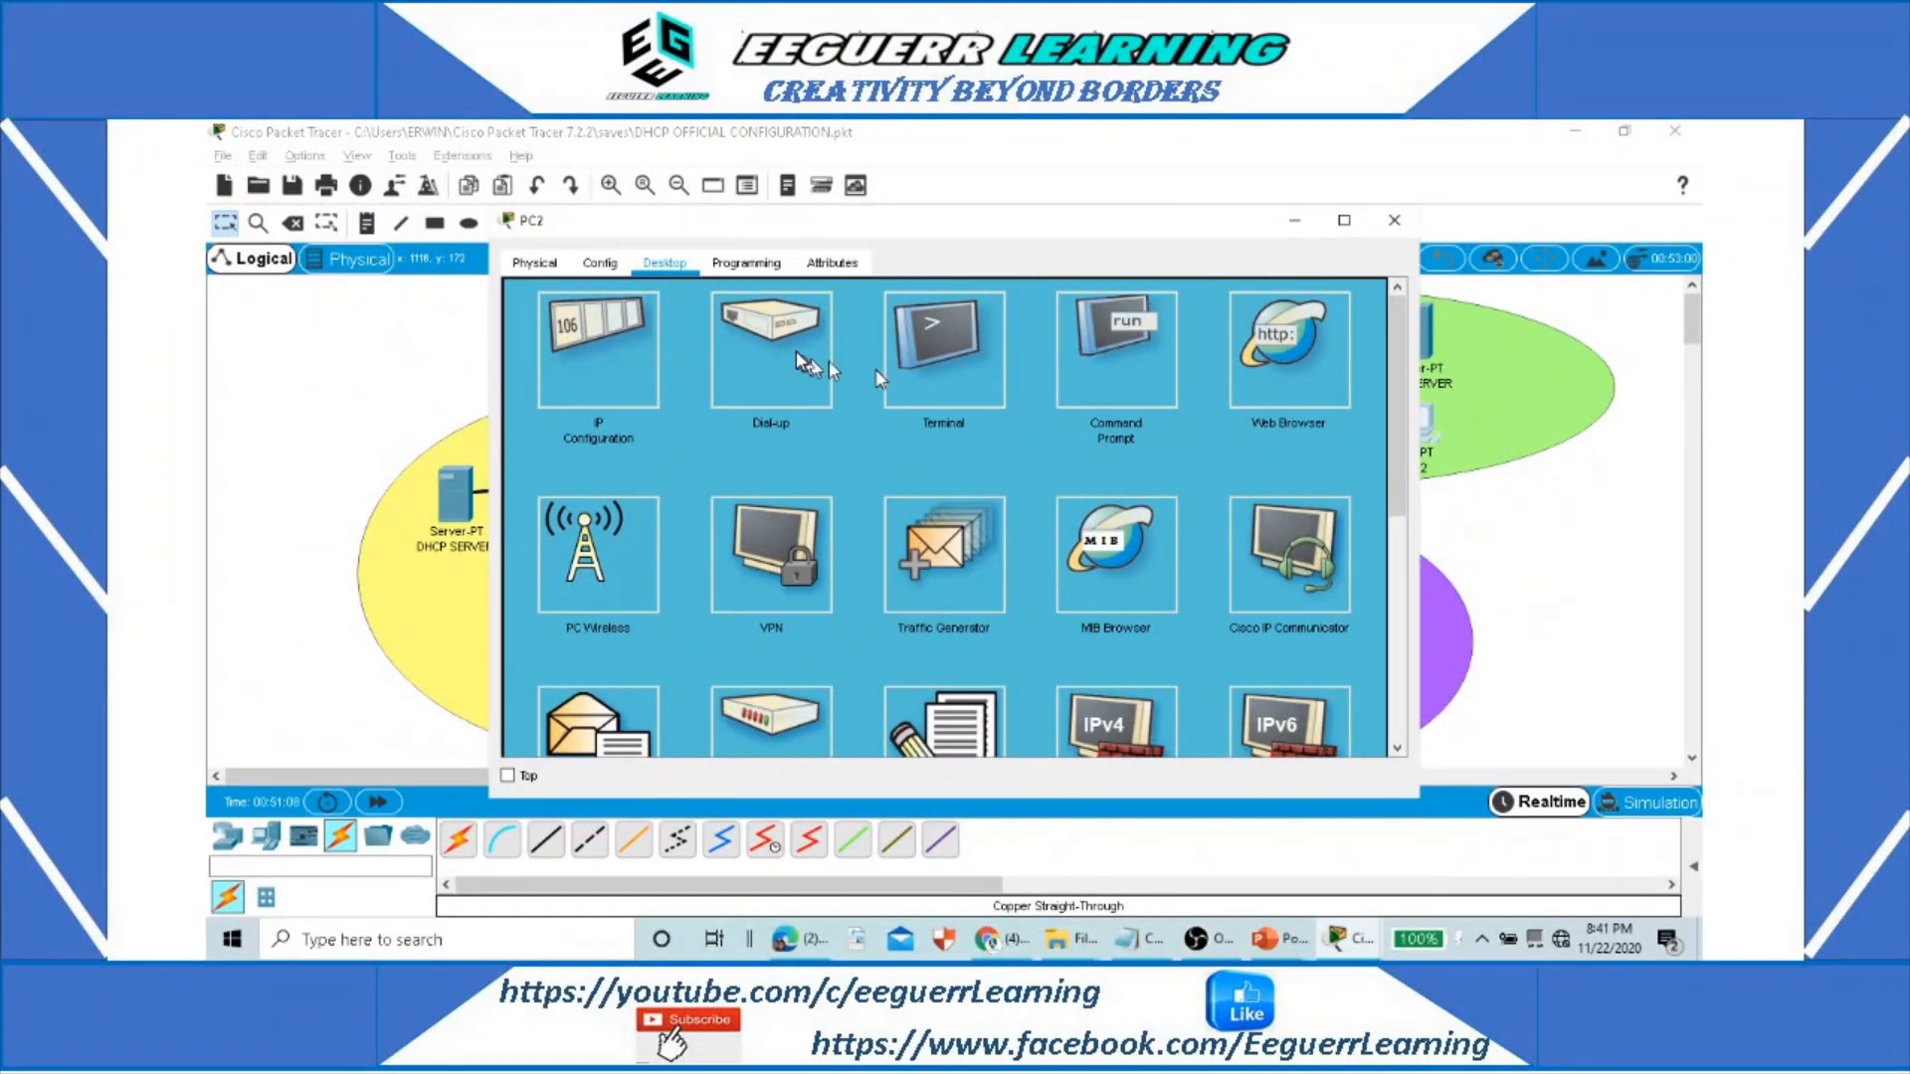
left_click(626, 343)
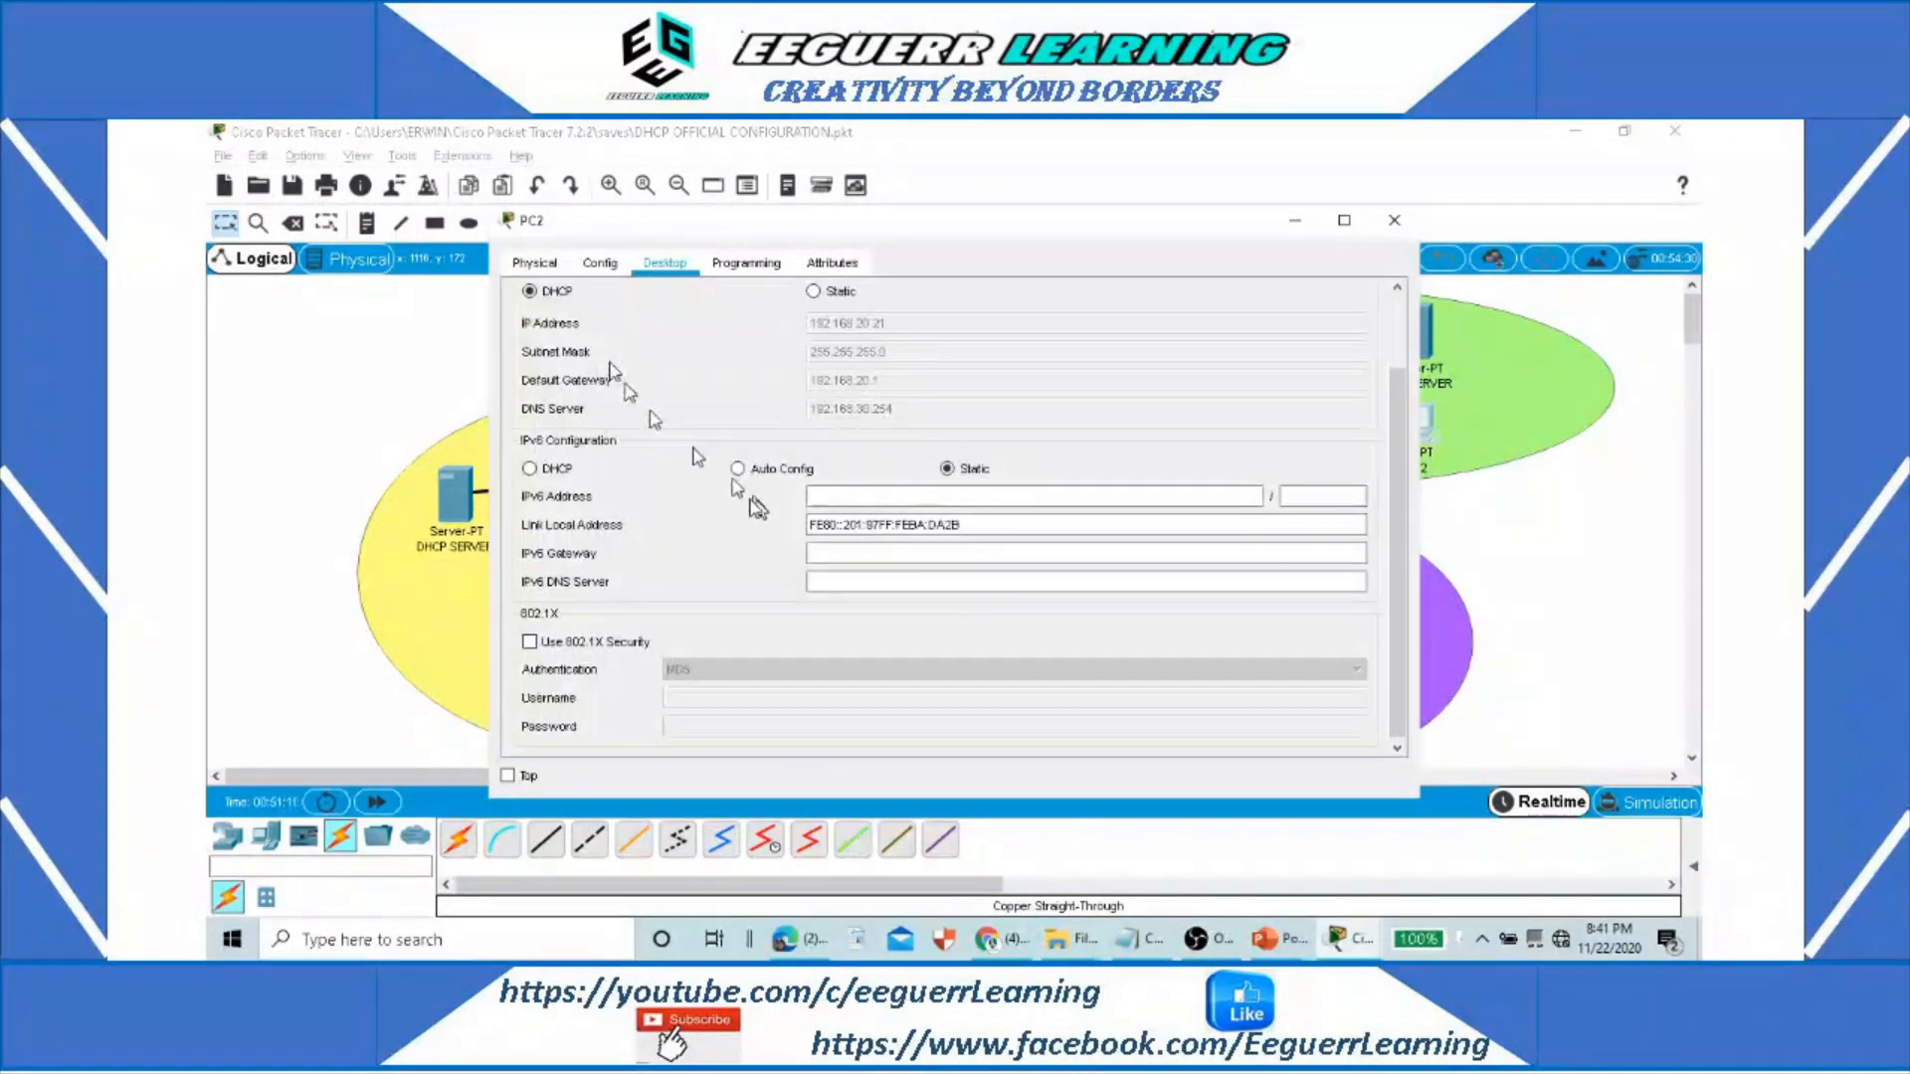
left_click(813, 291)
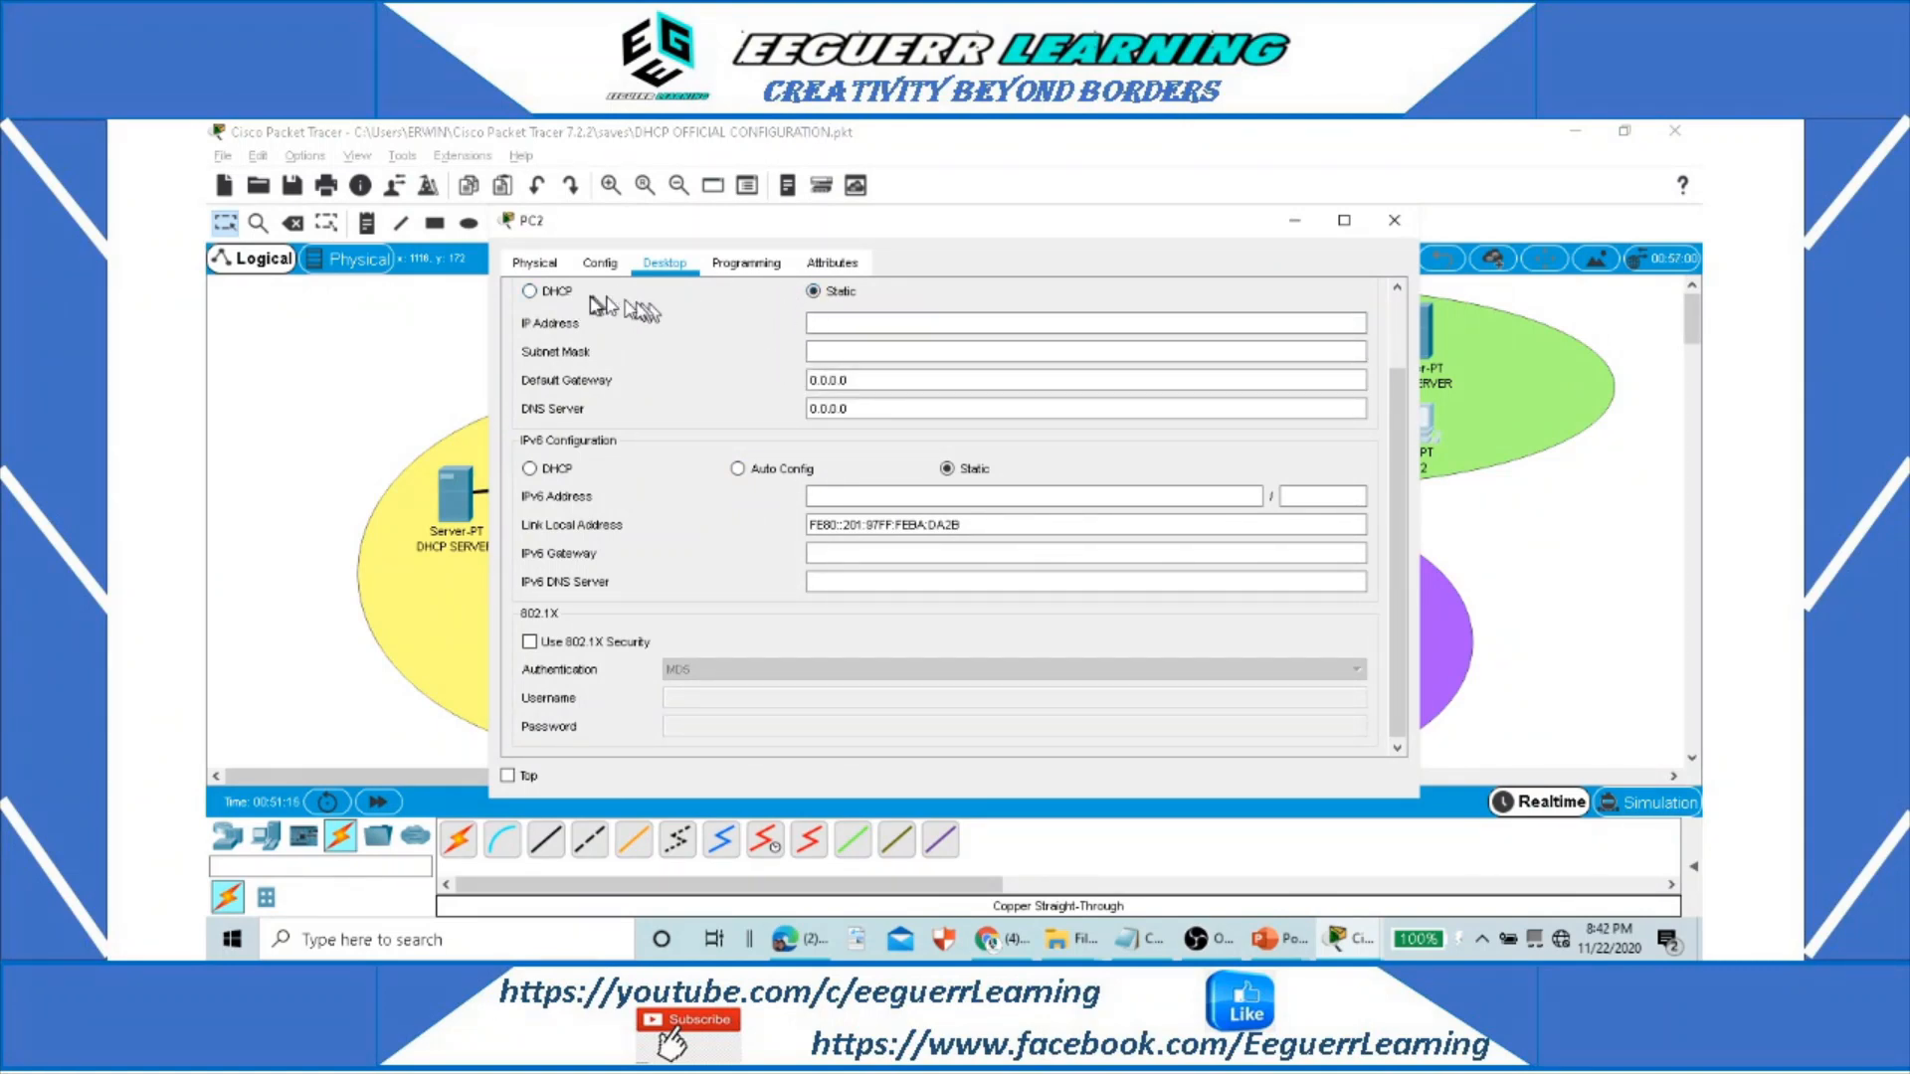
left_click(550, 291)
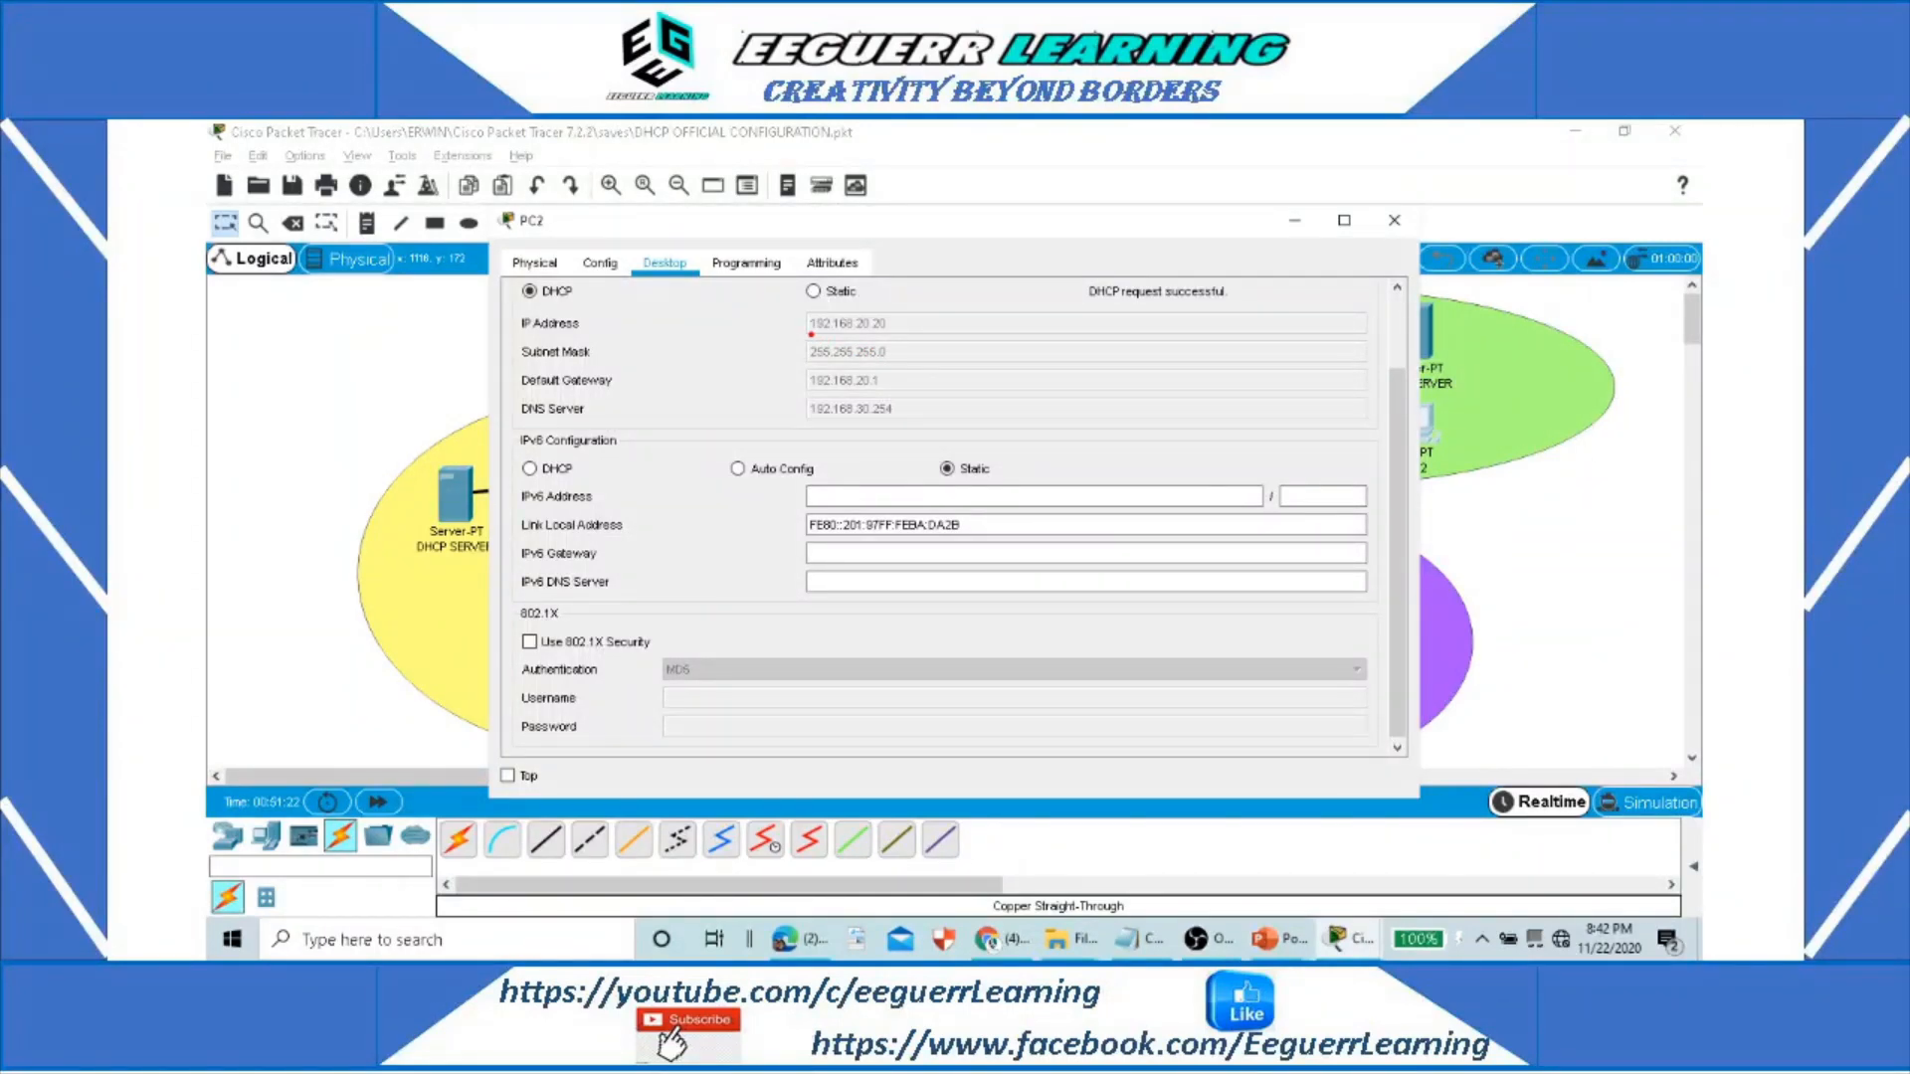
mouse_move(811, 334)
left_mouse_down()
mouse_move(889, 338)
mouse_move(875, 301)
mouse_move(895, 304)
left_mouse_up()
left_click_drag(1084, 307, 1222, 303)
left_click(1394, 220)
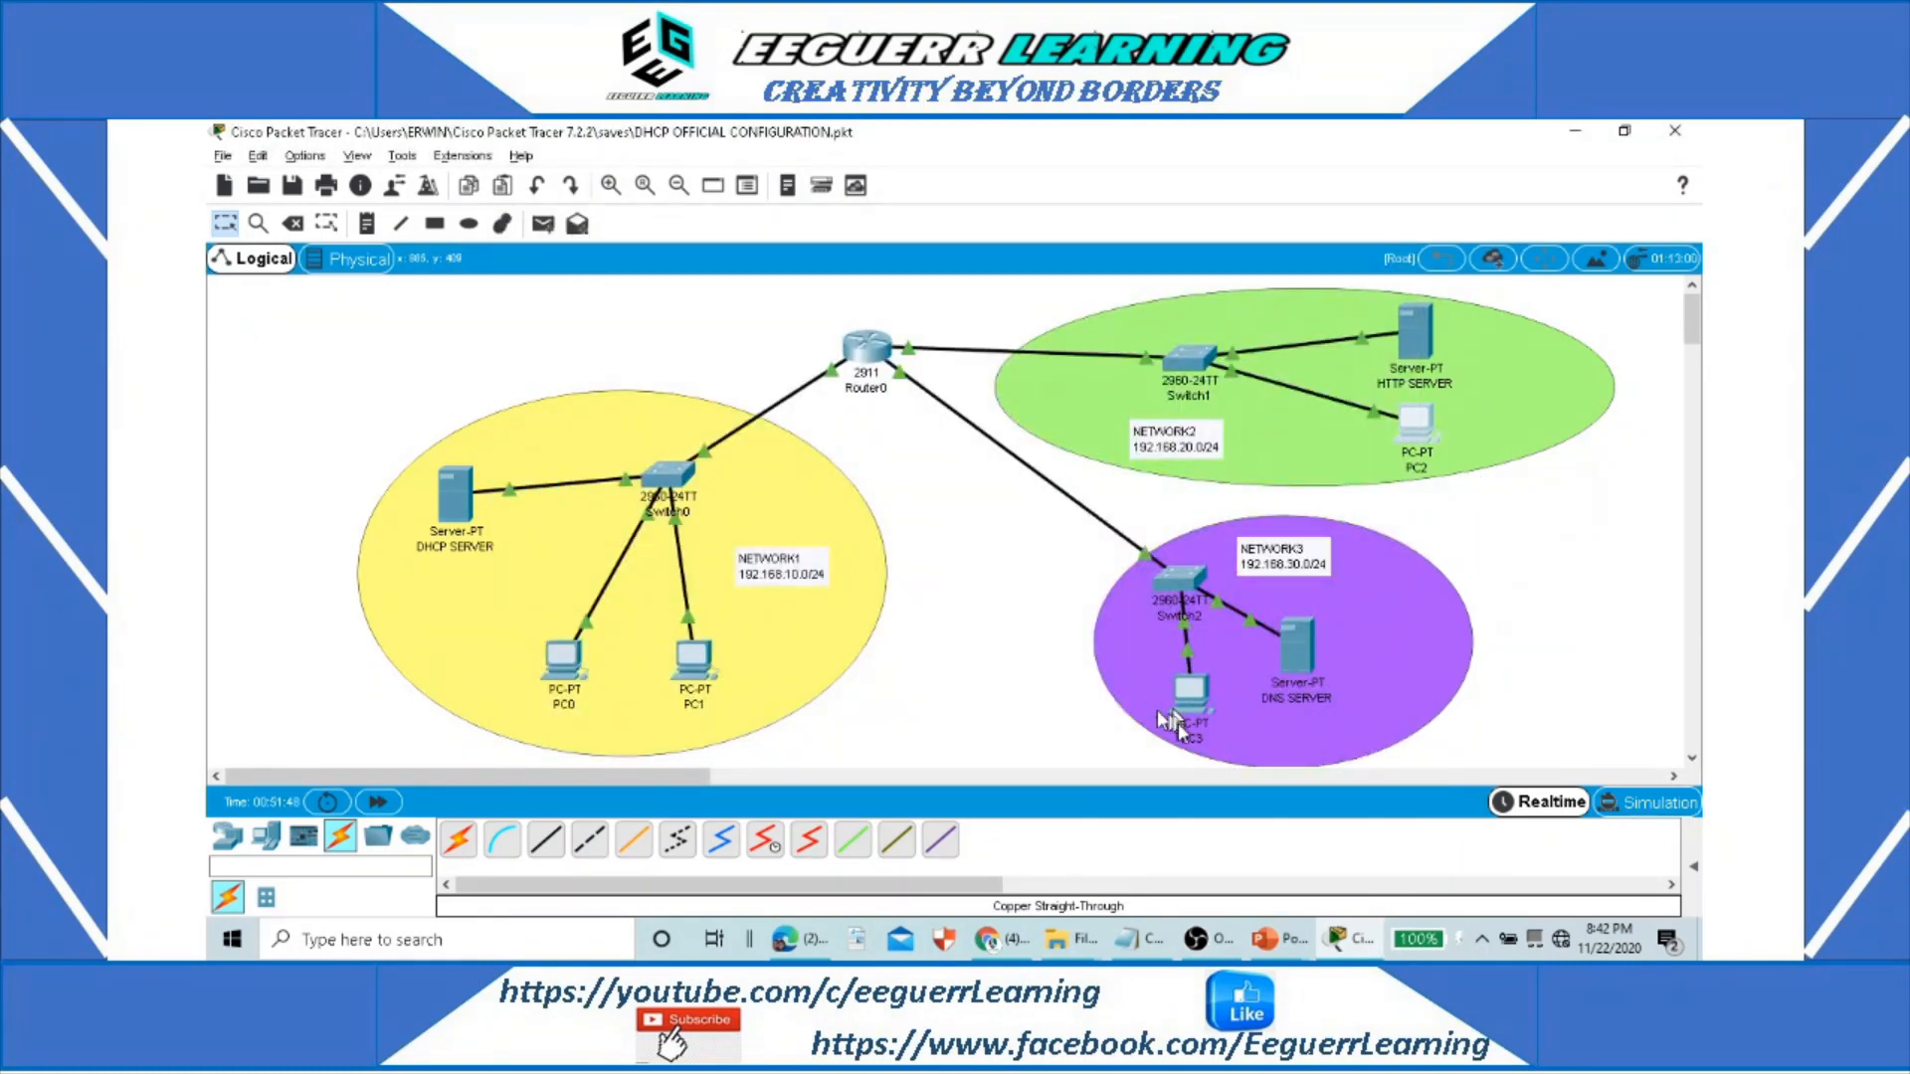
Step: Switch PC3's IPv4 configuration to Static and back to DHCP to request a new address, and close its window
left_click(1184, 697)
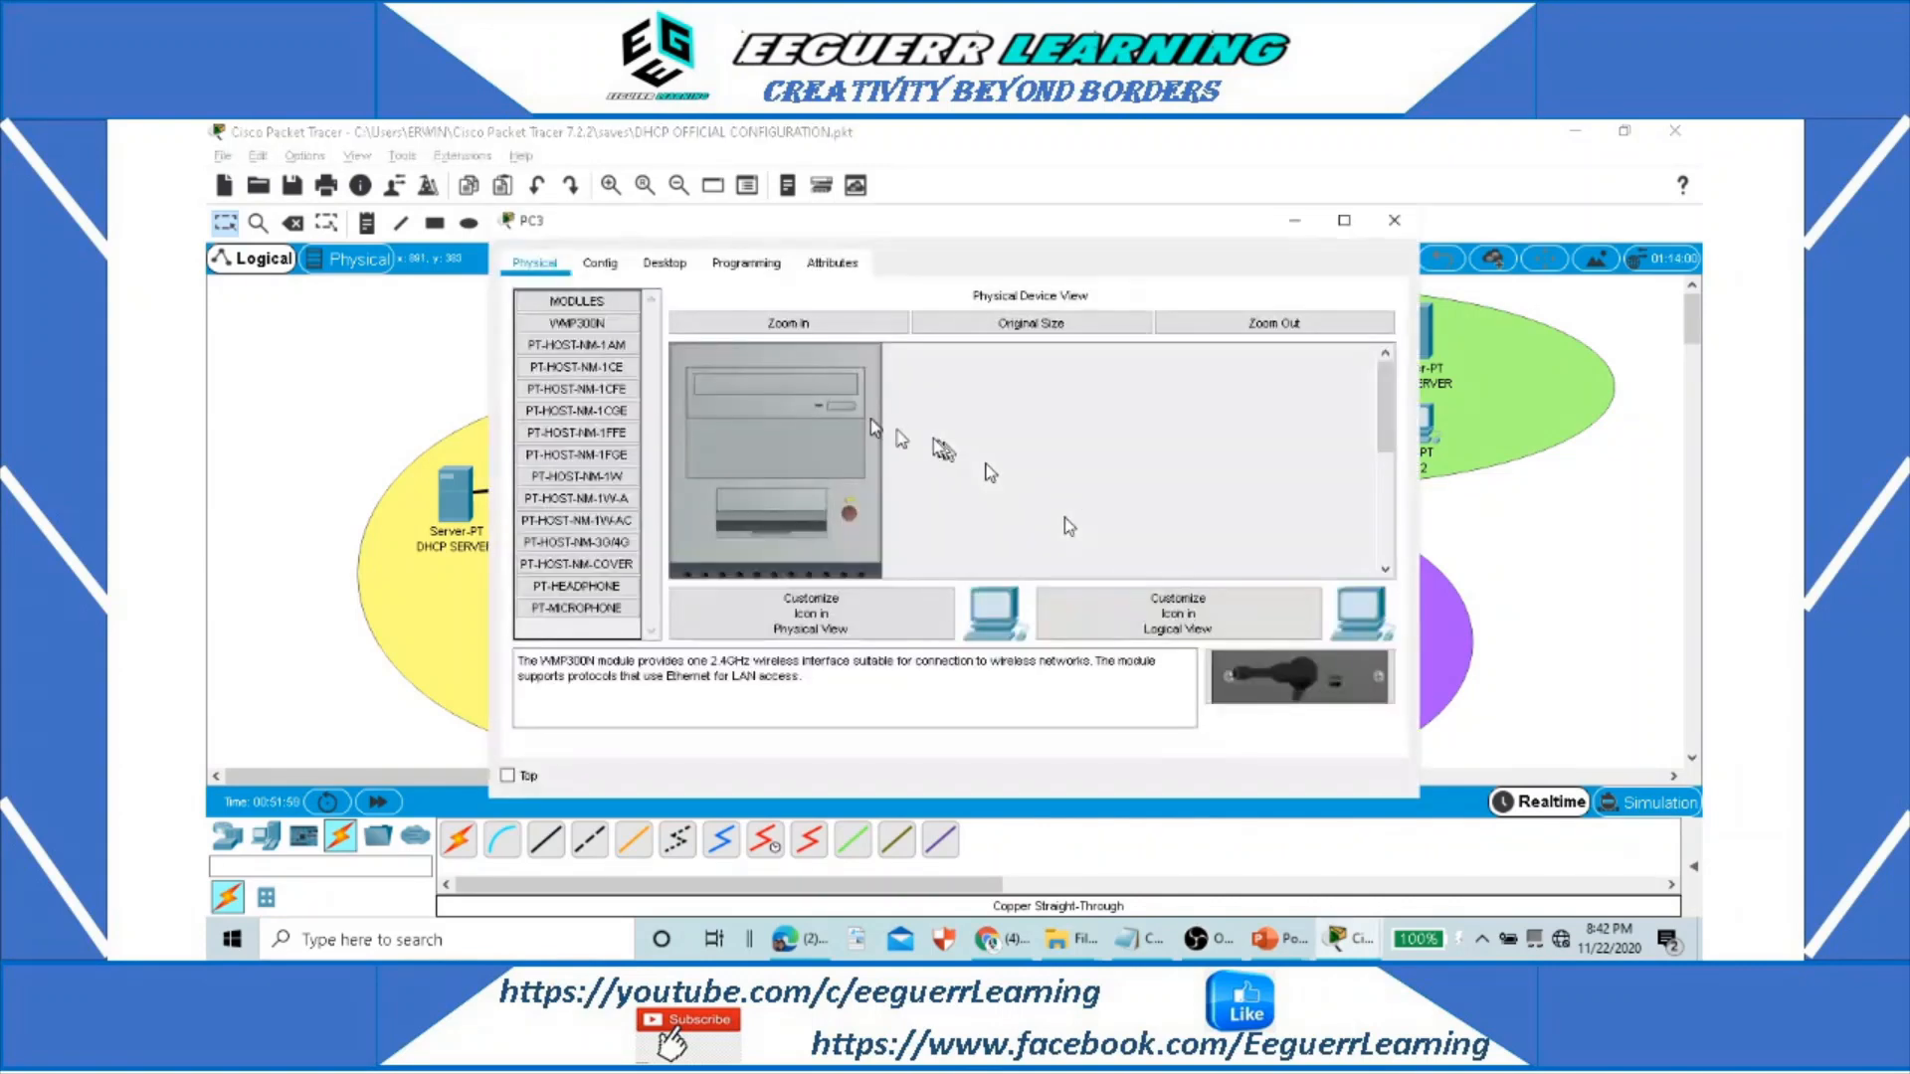
left_click(666, 265)
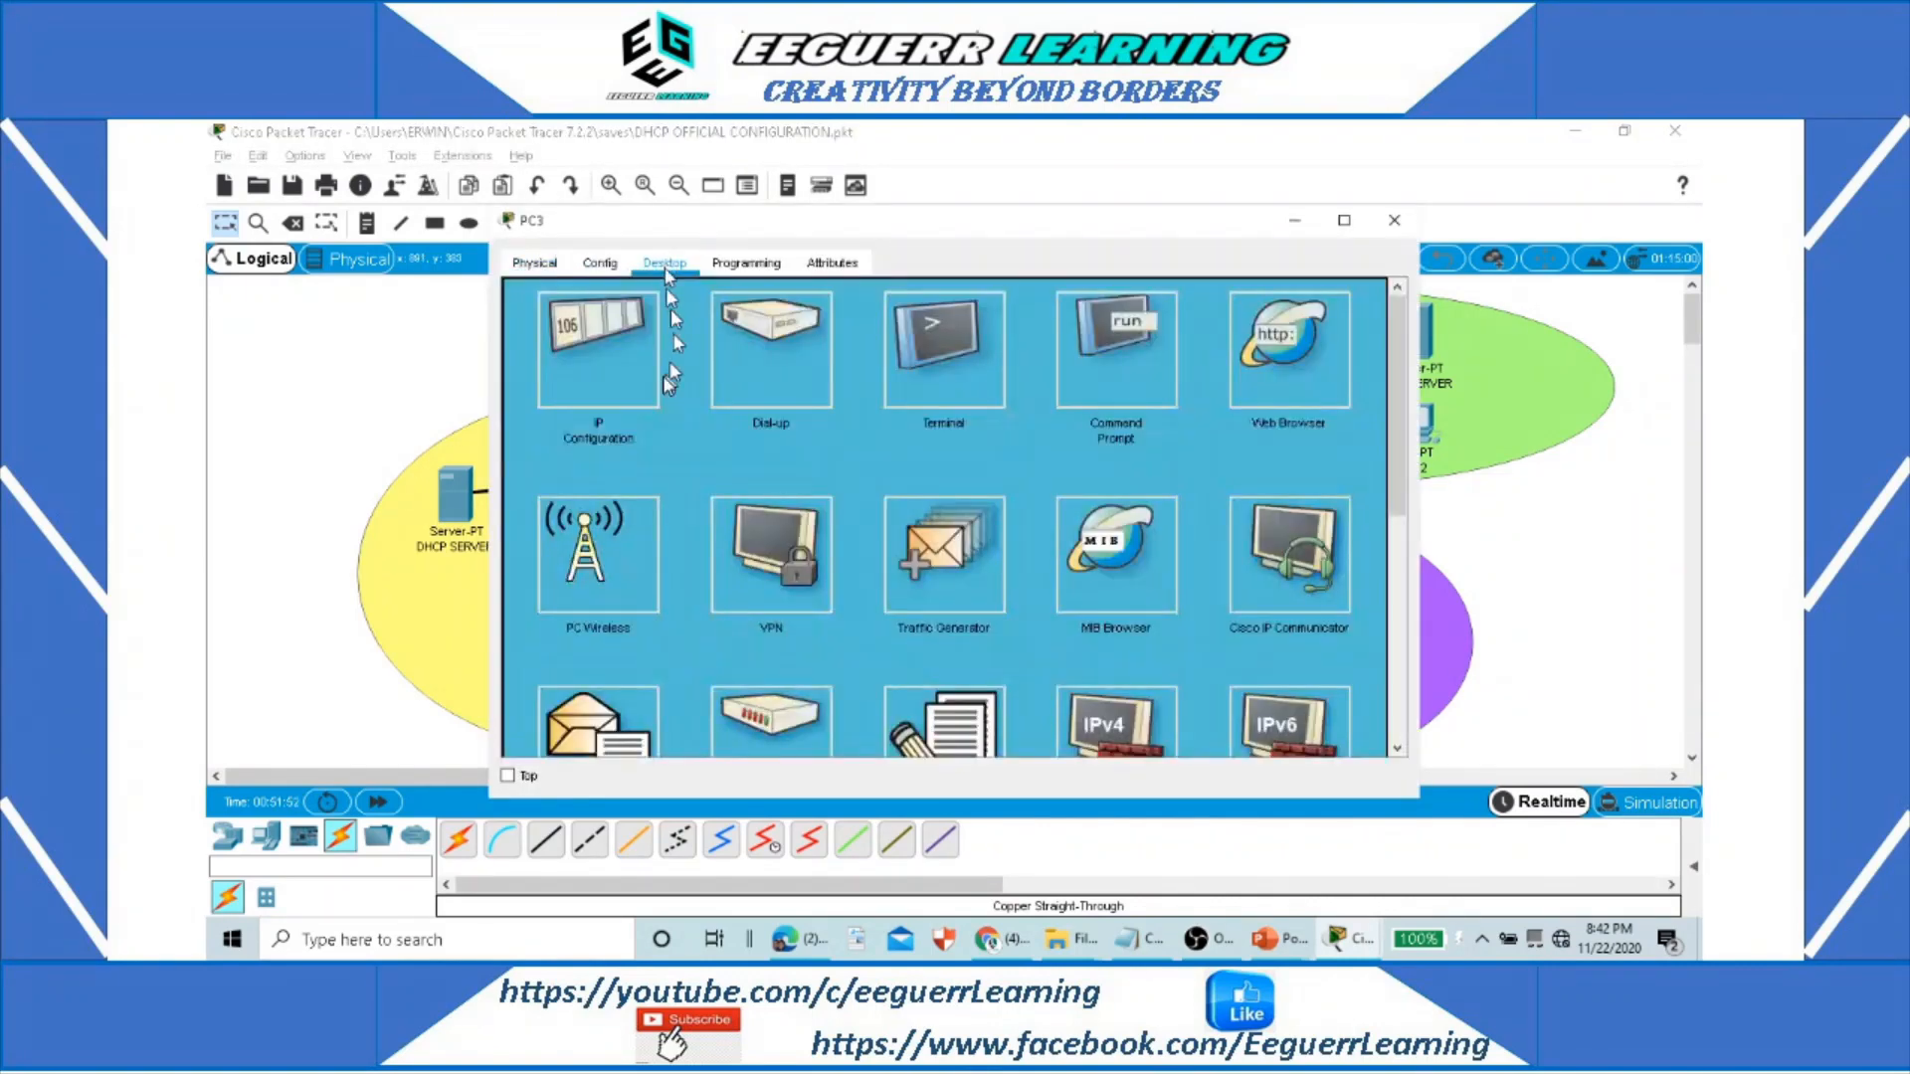
left_click(637, 368)
left_click(813, 291)
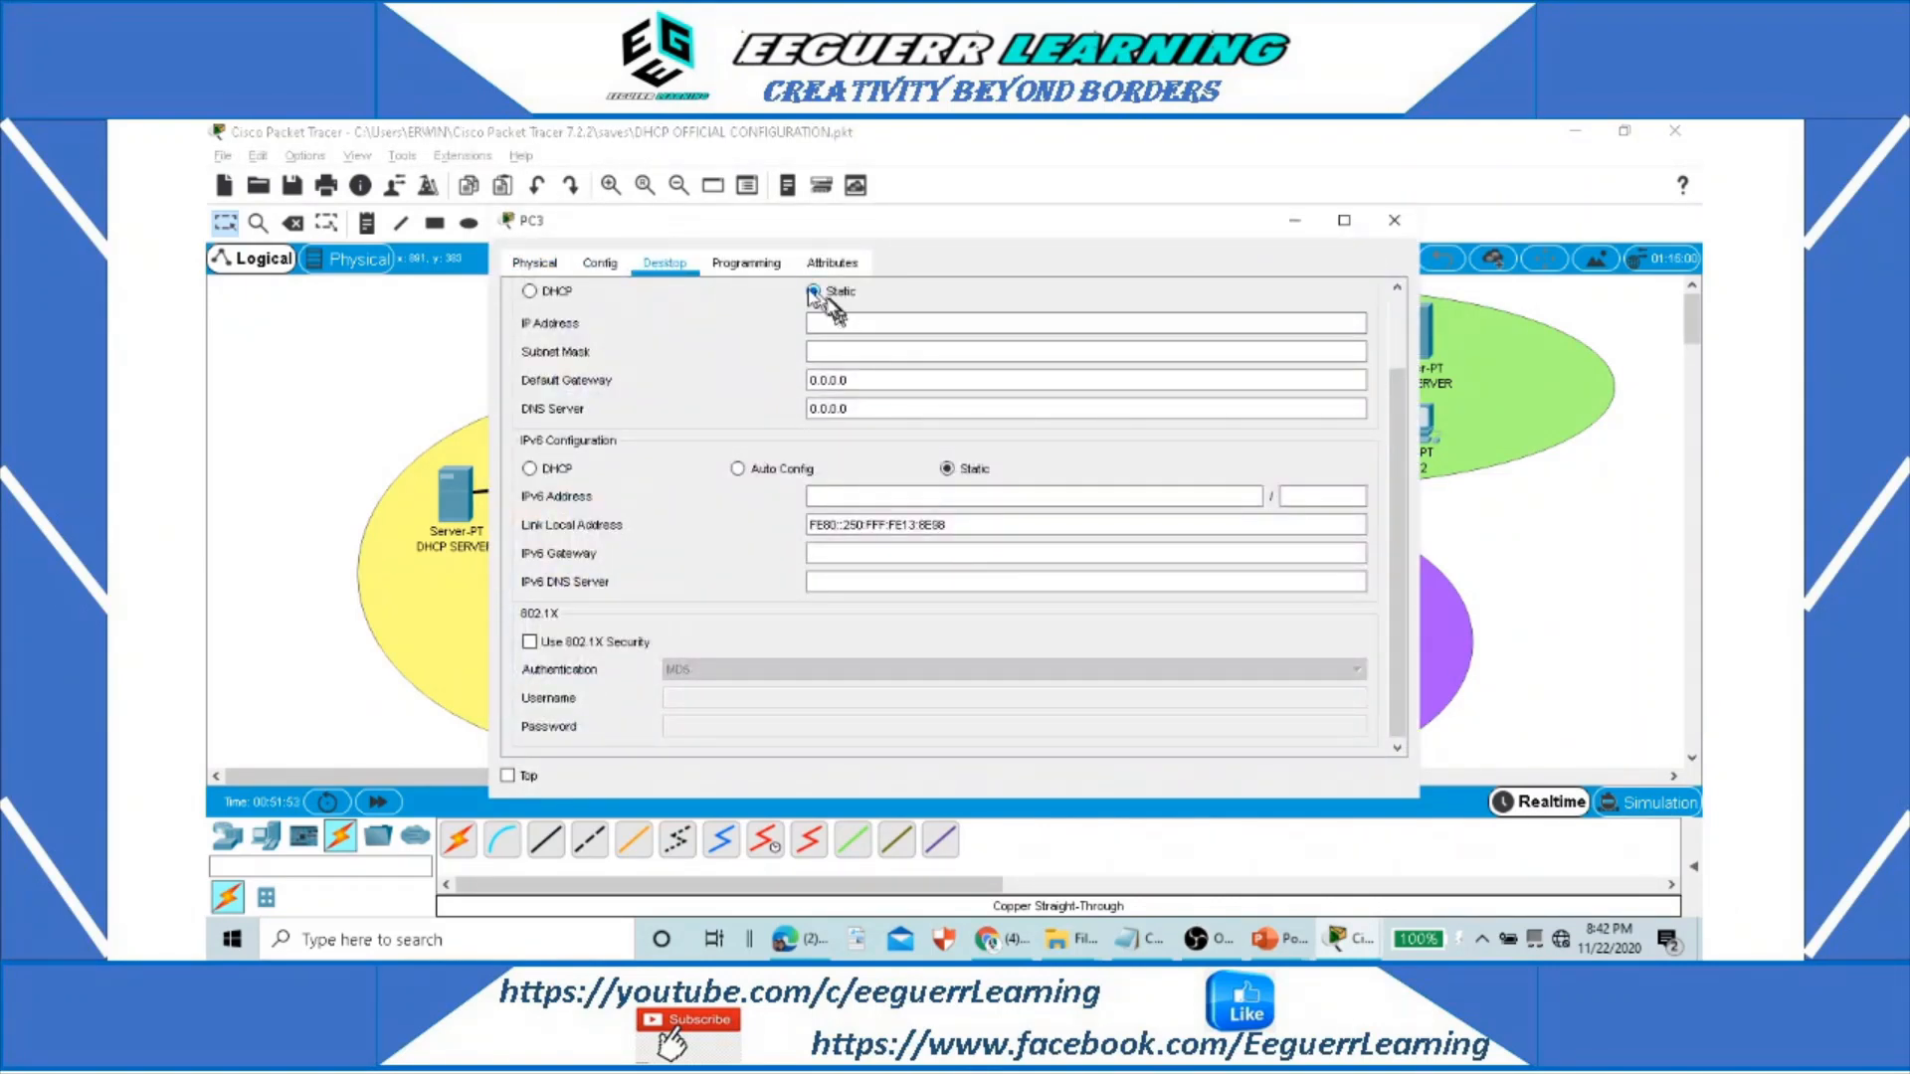
left_click(529, 291)
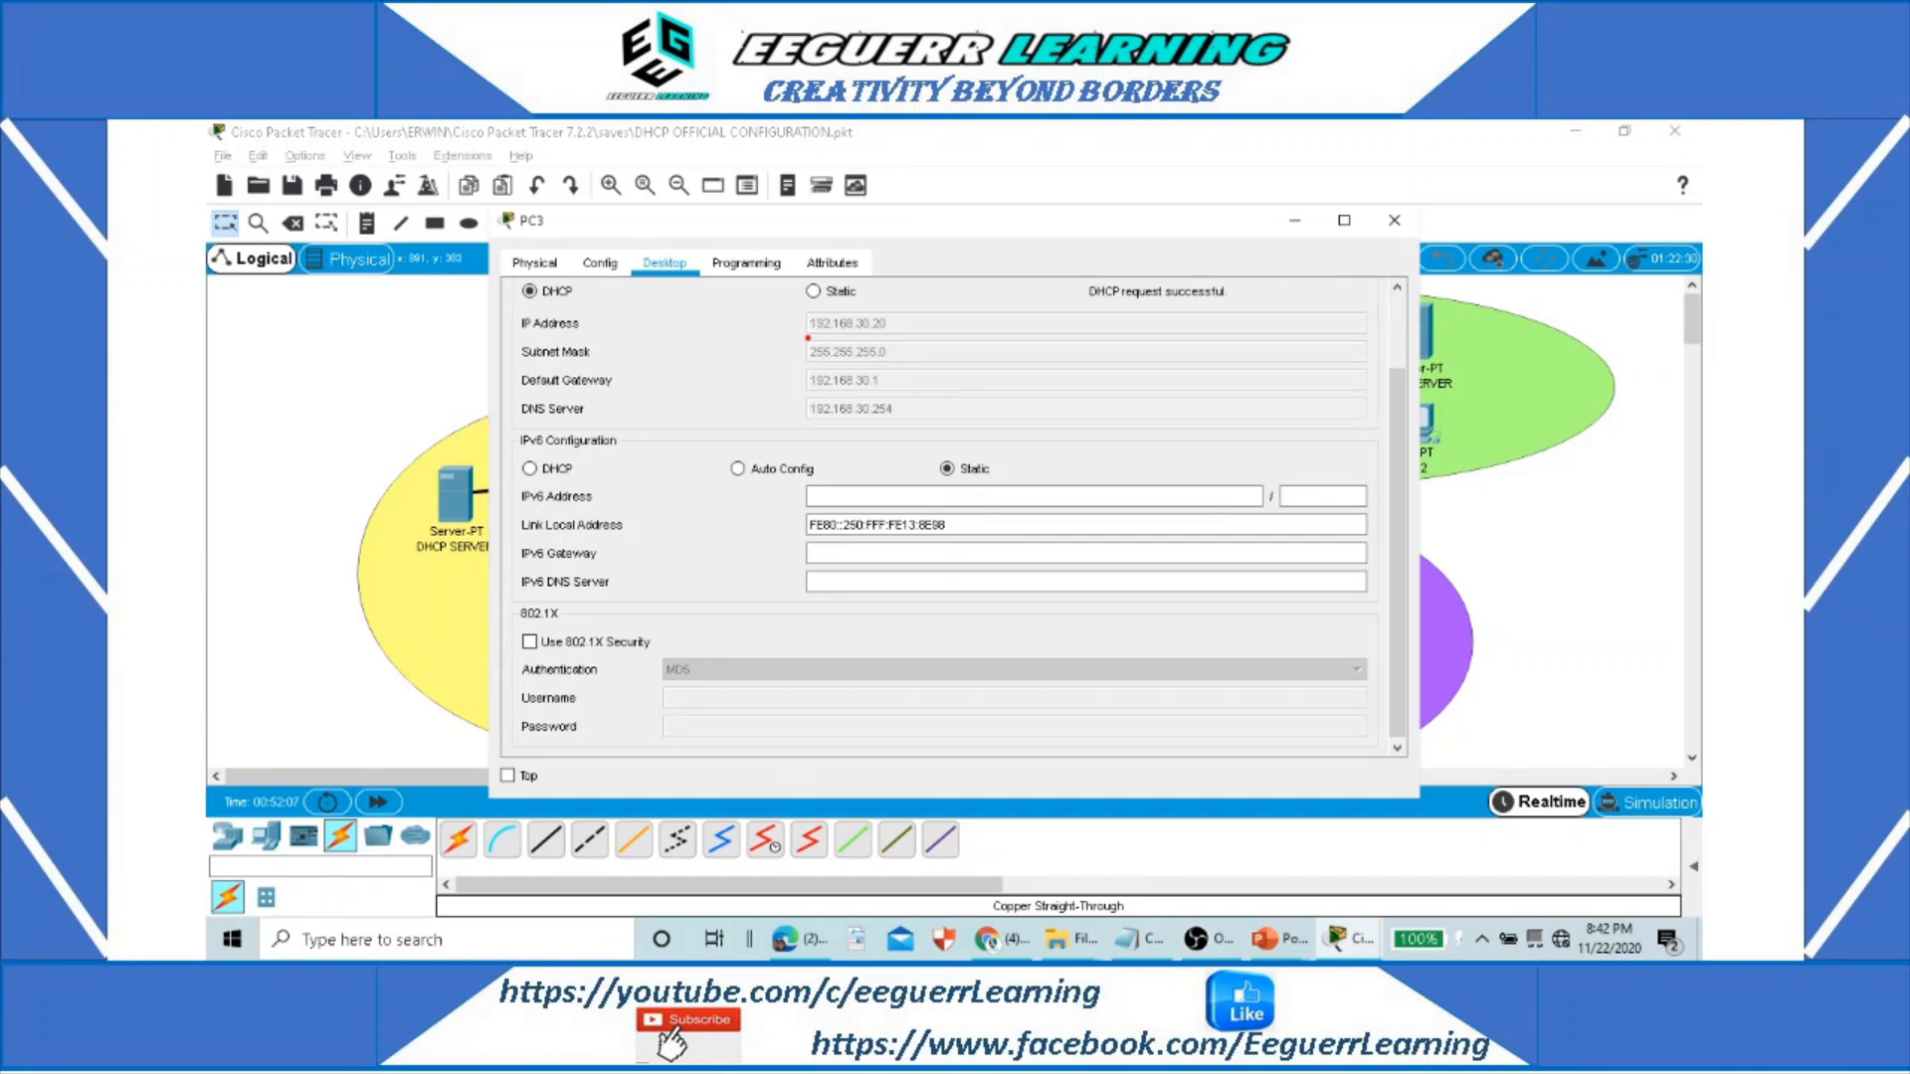
mouse_move(806, 338)
left_mouse_down()
mouse_move(892, 339)
mouse_move(881, 297)
mouse_move(902, 299)
left_mouse_up()
left_click(890, 310)
left_click_drag(1084, 309, 1224, 306)
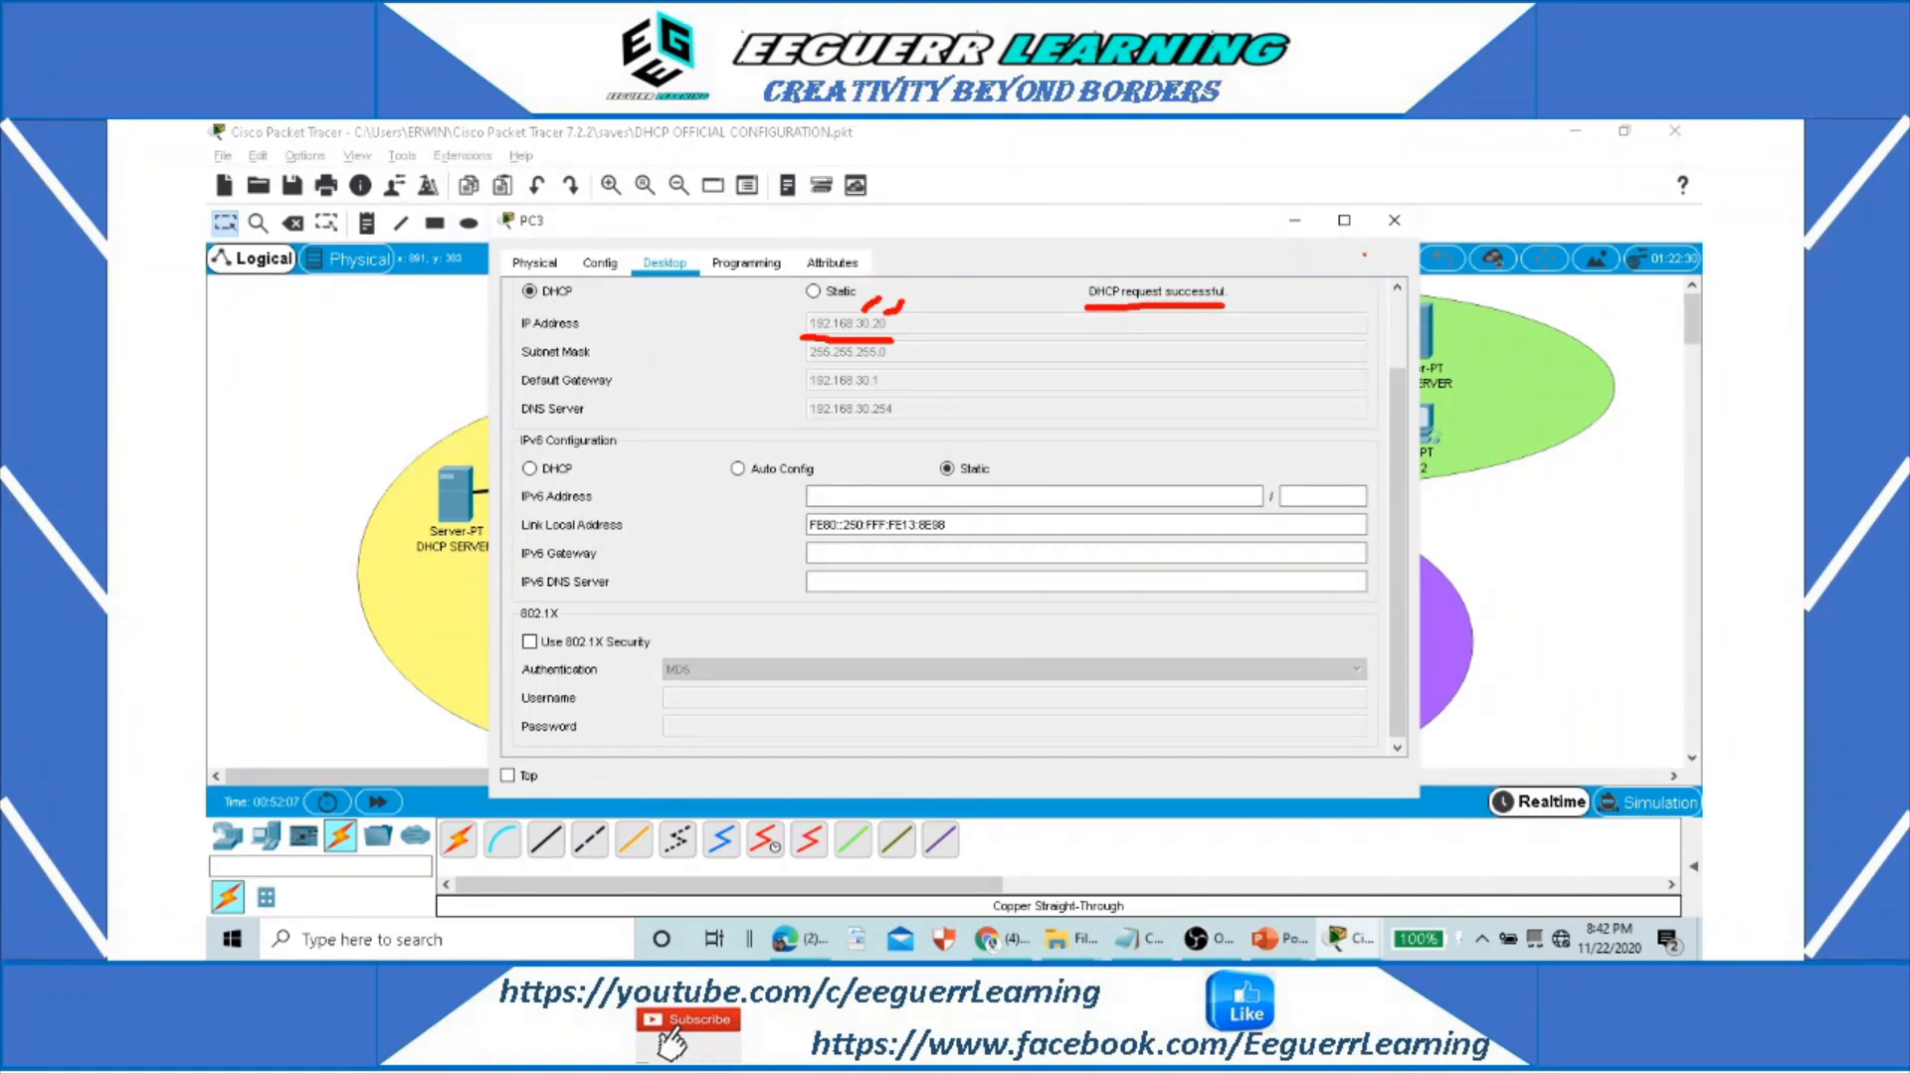
key("Escape")
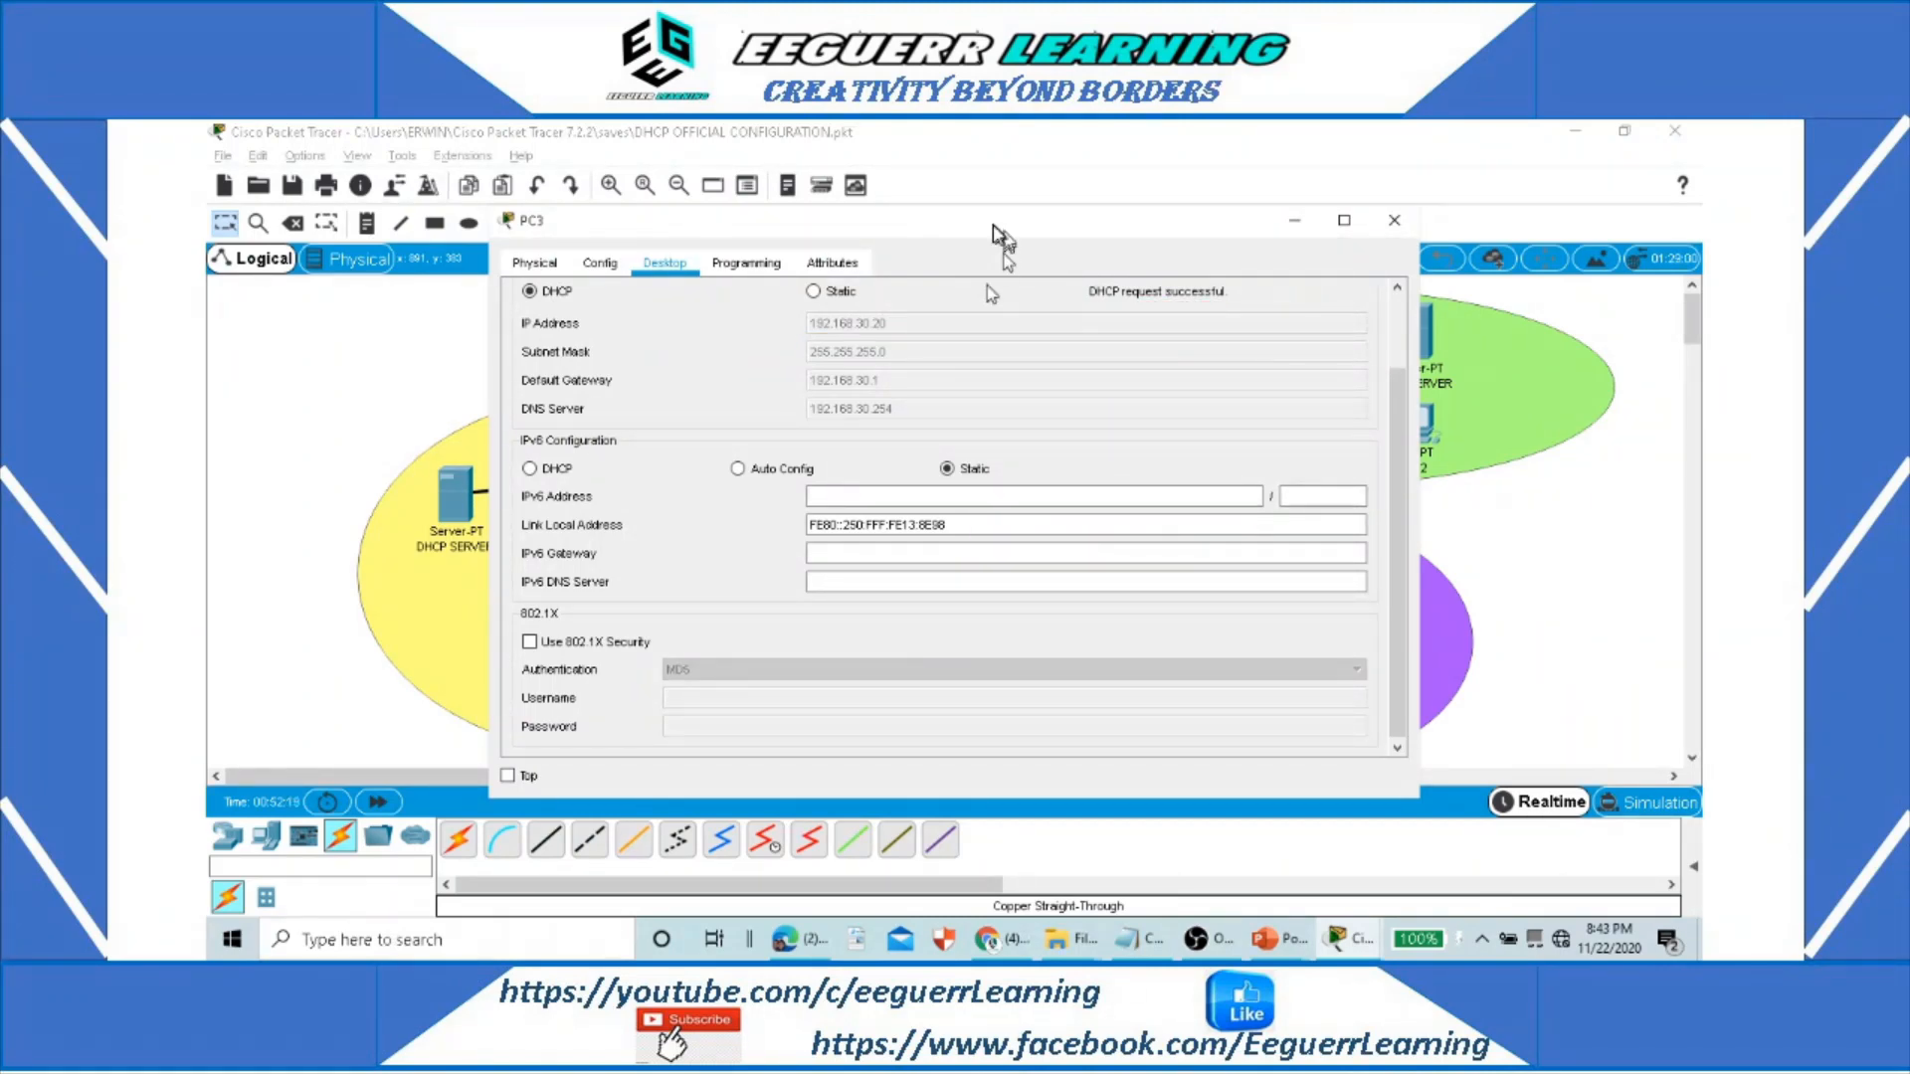
left_click(1393, 219)
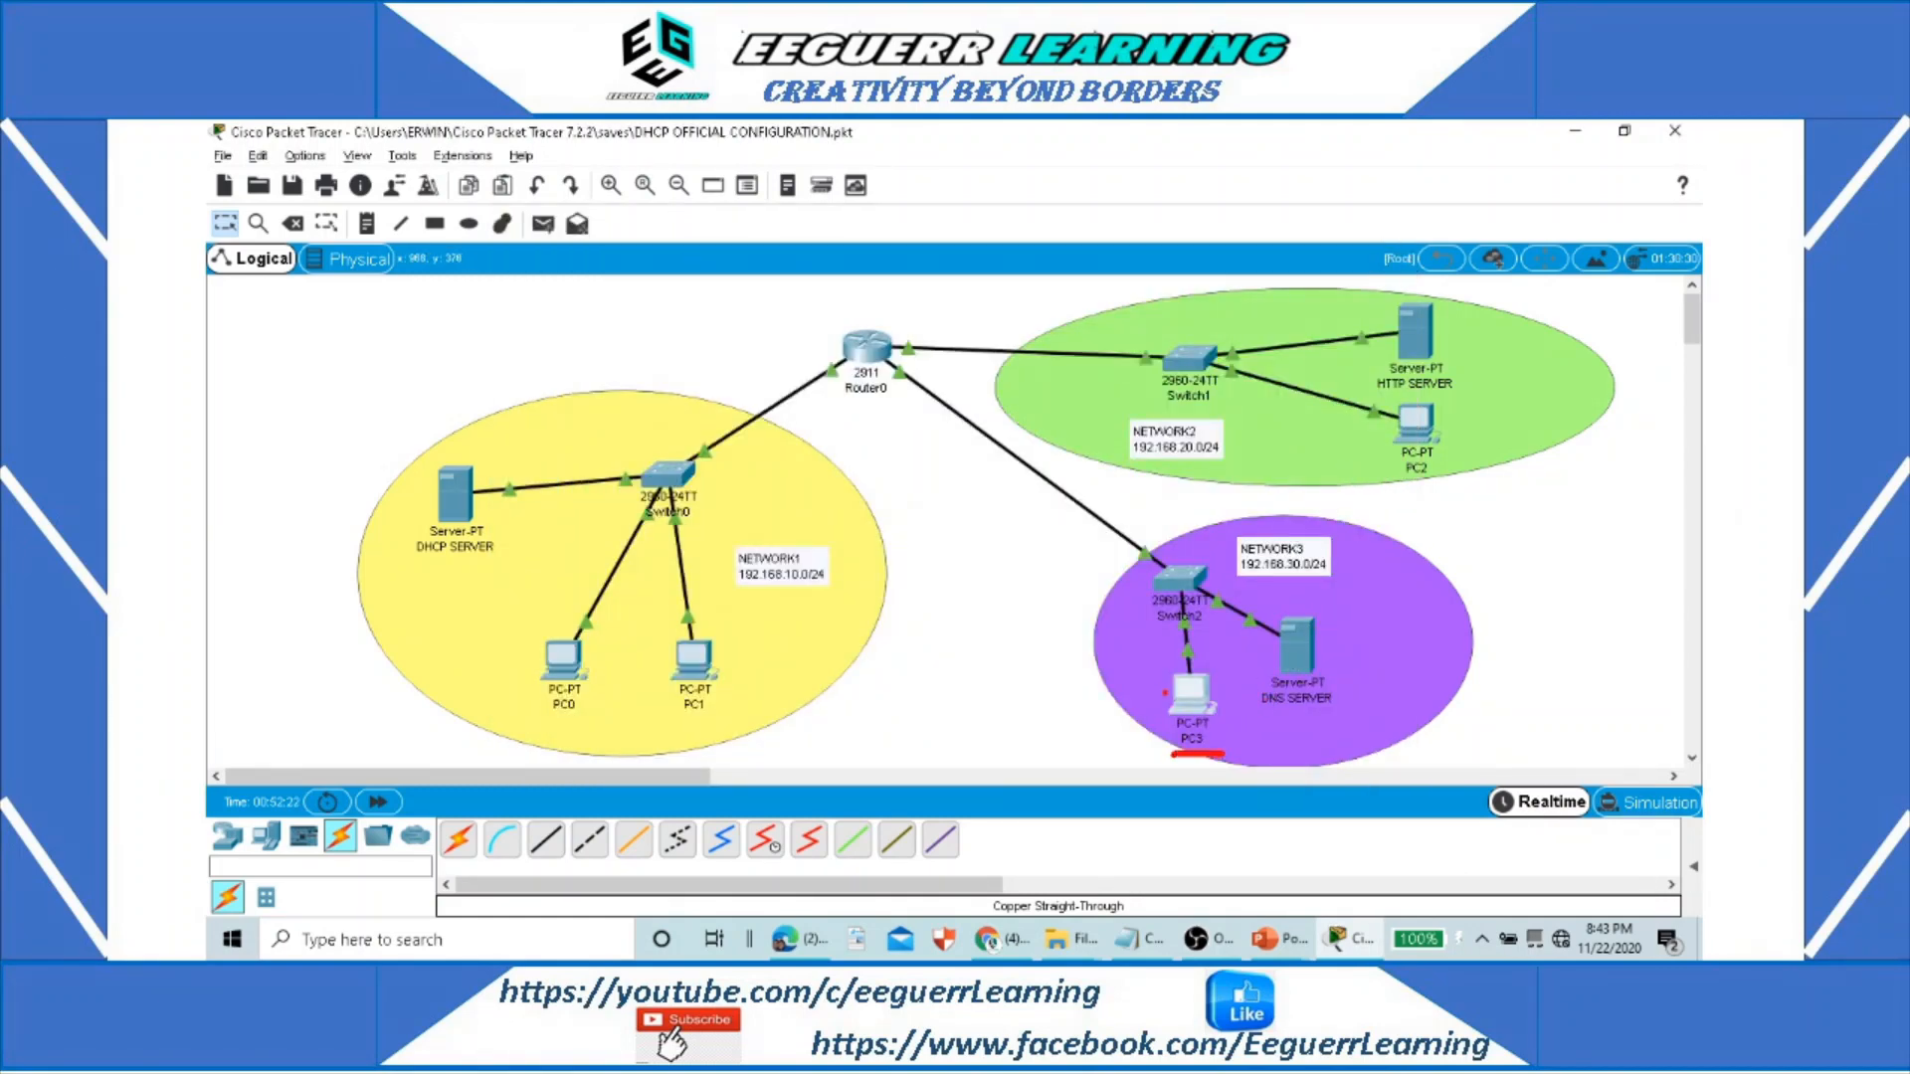
mouse_move(1164, 693)
left_mouse_down()
mouse_move(1023, 552)
mouse_move(659, 474)
mouse_move(480, 490)
left_mouse_up()
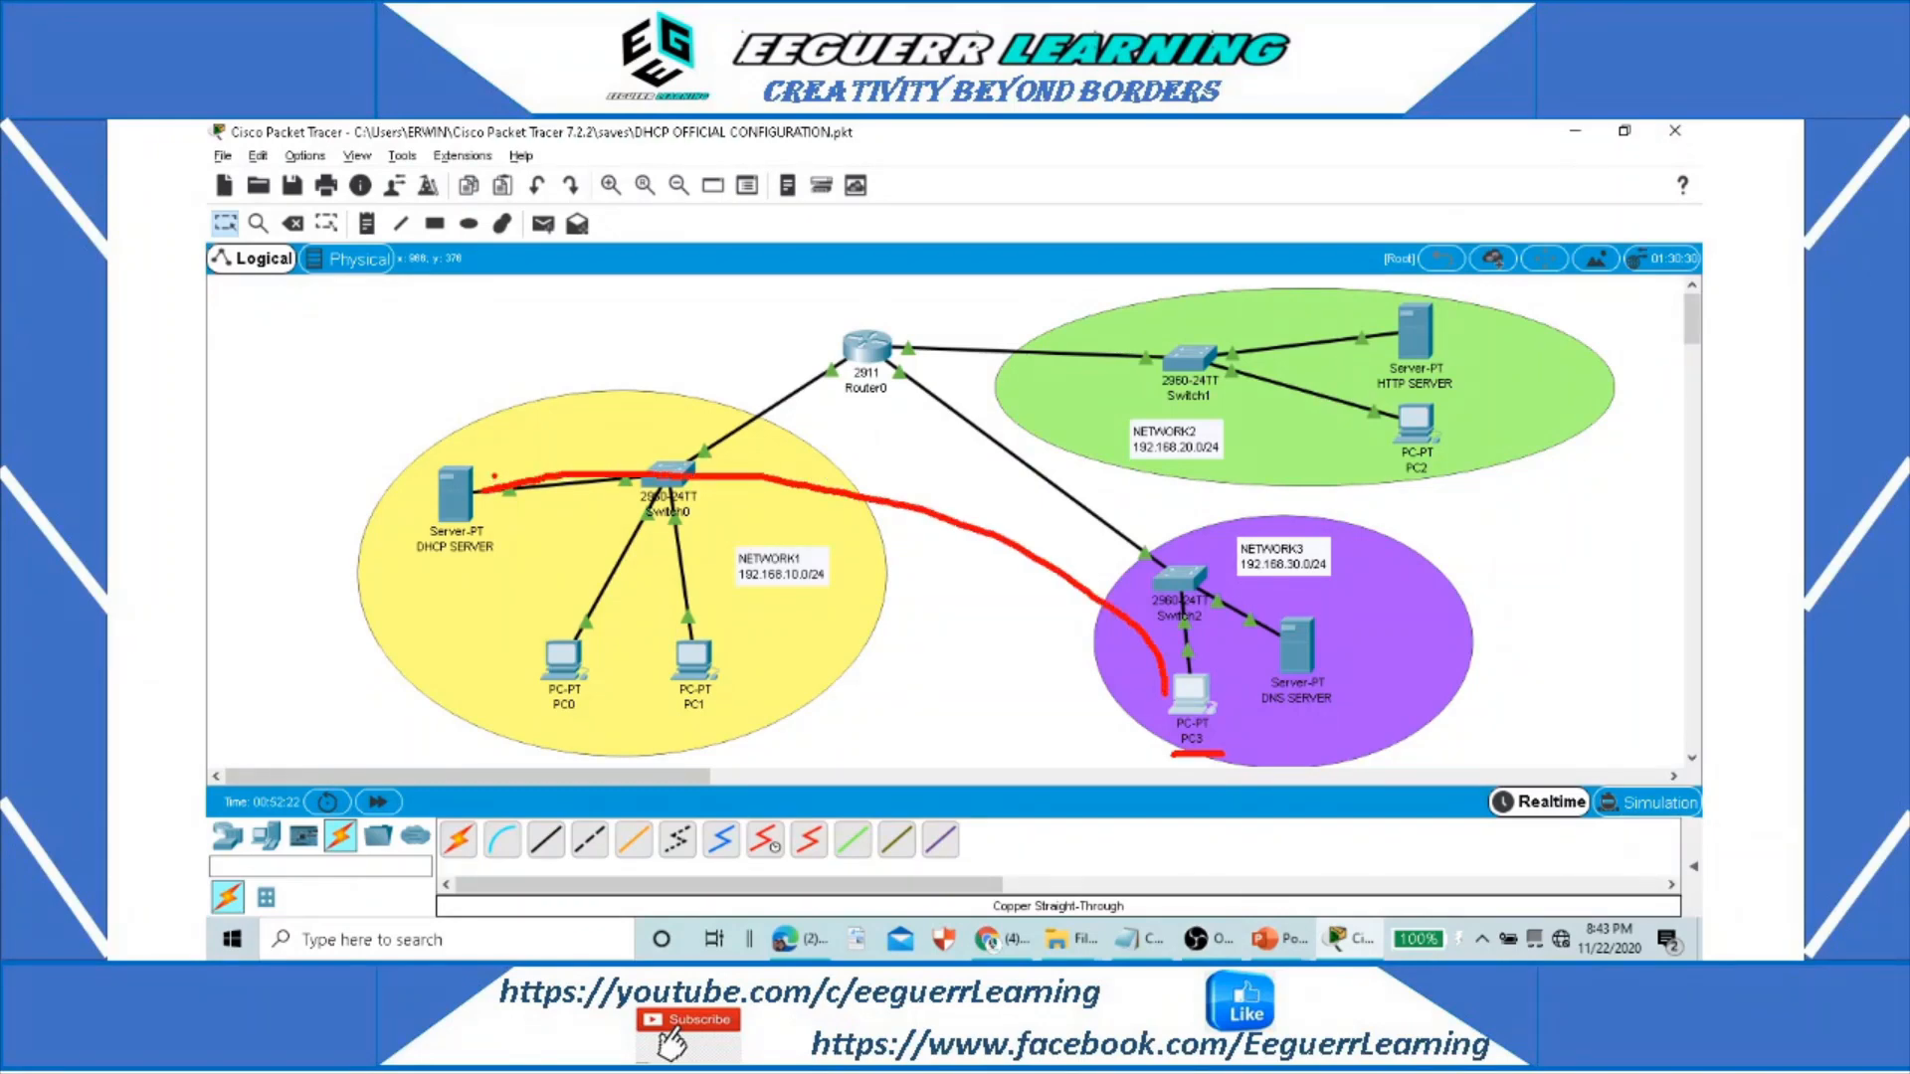
left_click_drag(424, 568, 500, 570)
mouse_move(1375, 487)
left_mouse_down()
mouse_move(1455, 487)
mouse_move(1298, 368)
mouse_move(826, 314)
mouse_move(537, 420)
mouse_move(485, 467)
mouse_move(536, 474)
left_mouse_up()
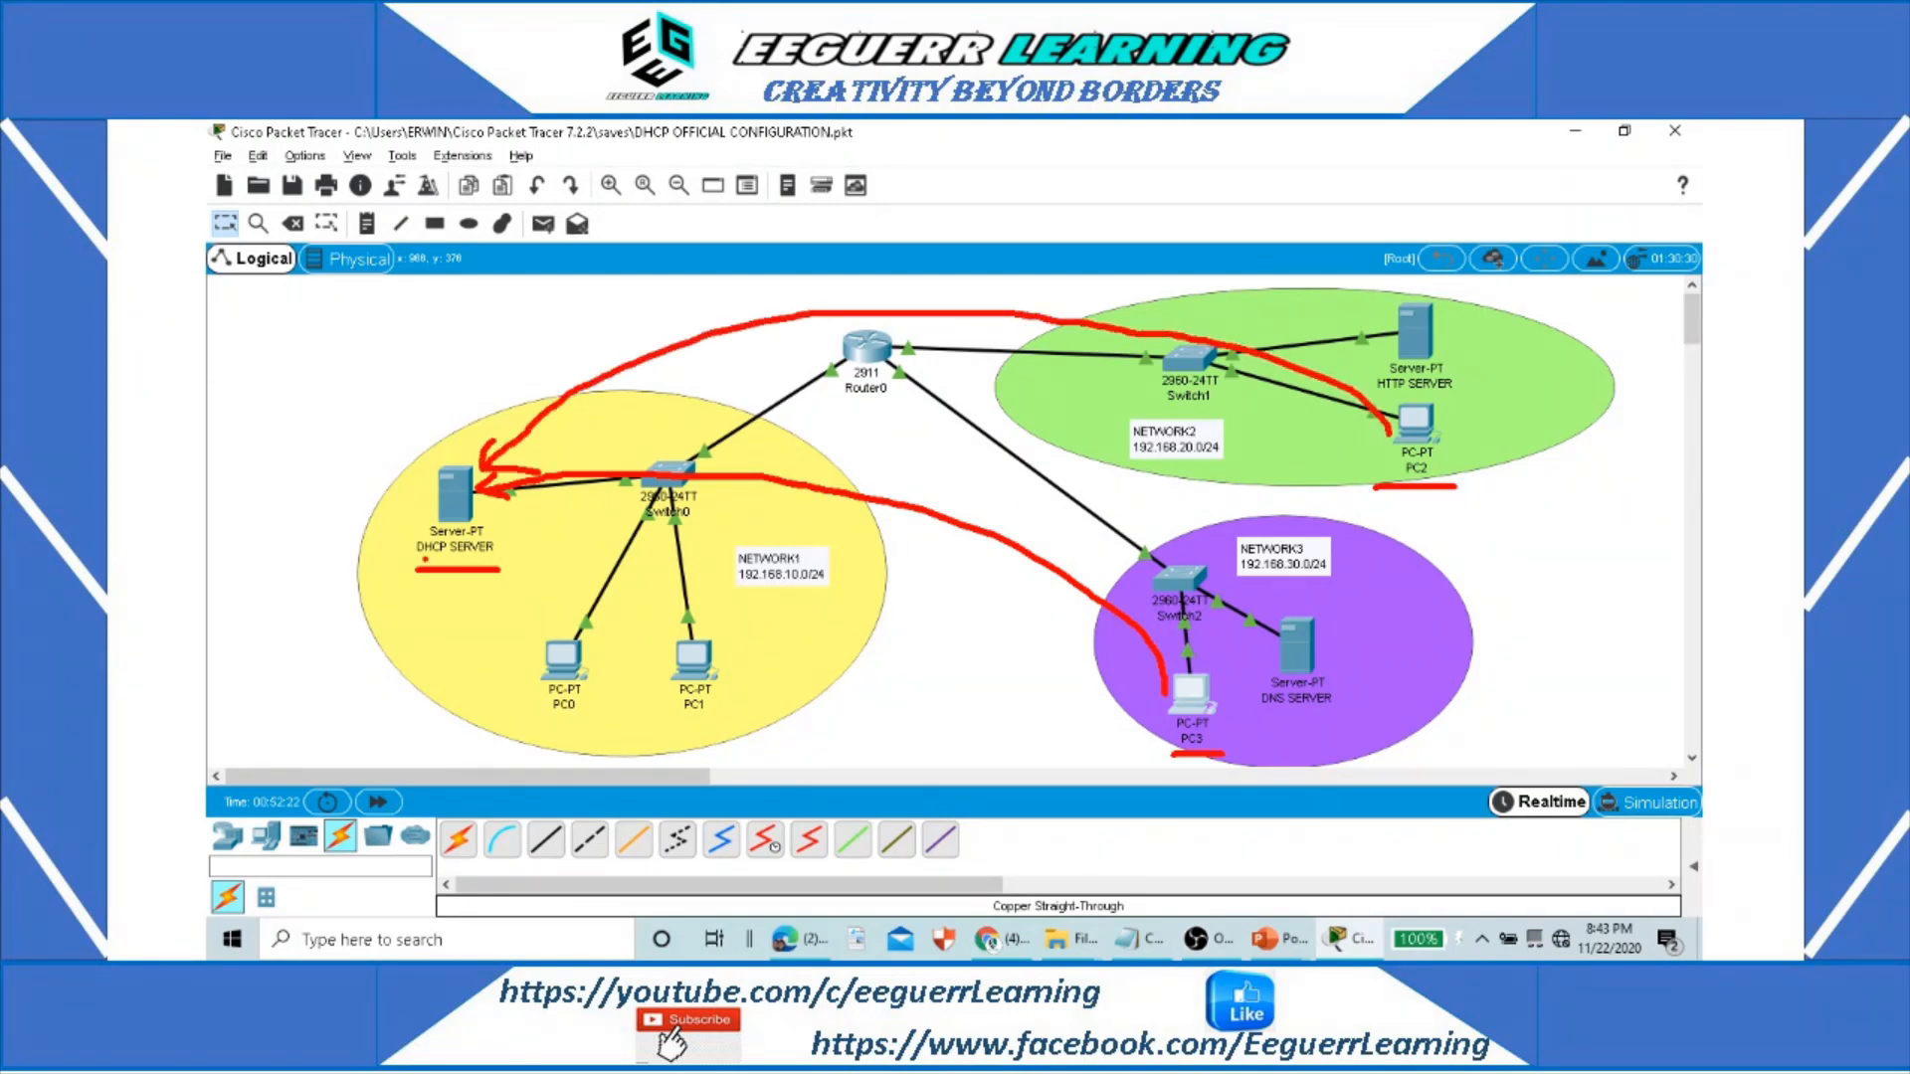
left_click_drag(425, 560, 499, 562)
key("Escape")
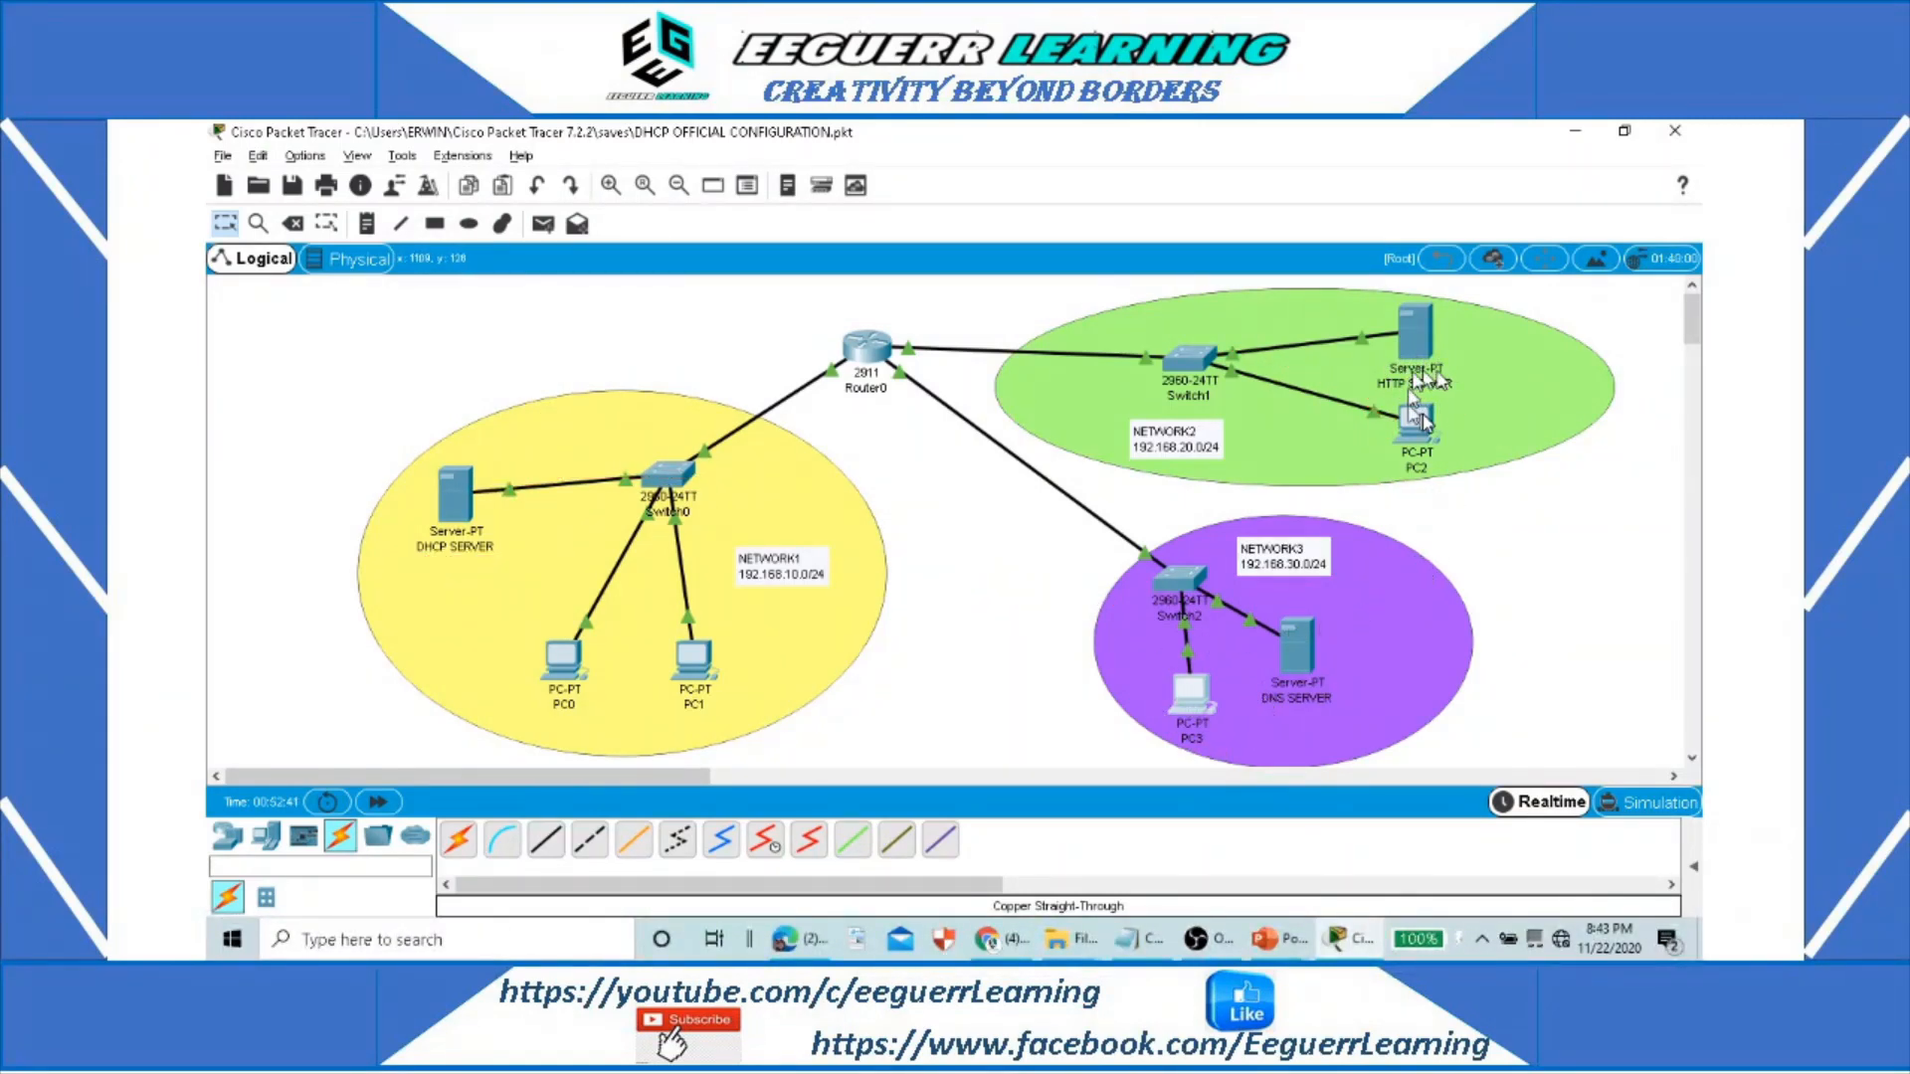
Step: Open the HTTP SERVER in Network2 and examine its HTTP service settings and web file list
left_click(1415, 333)
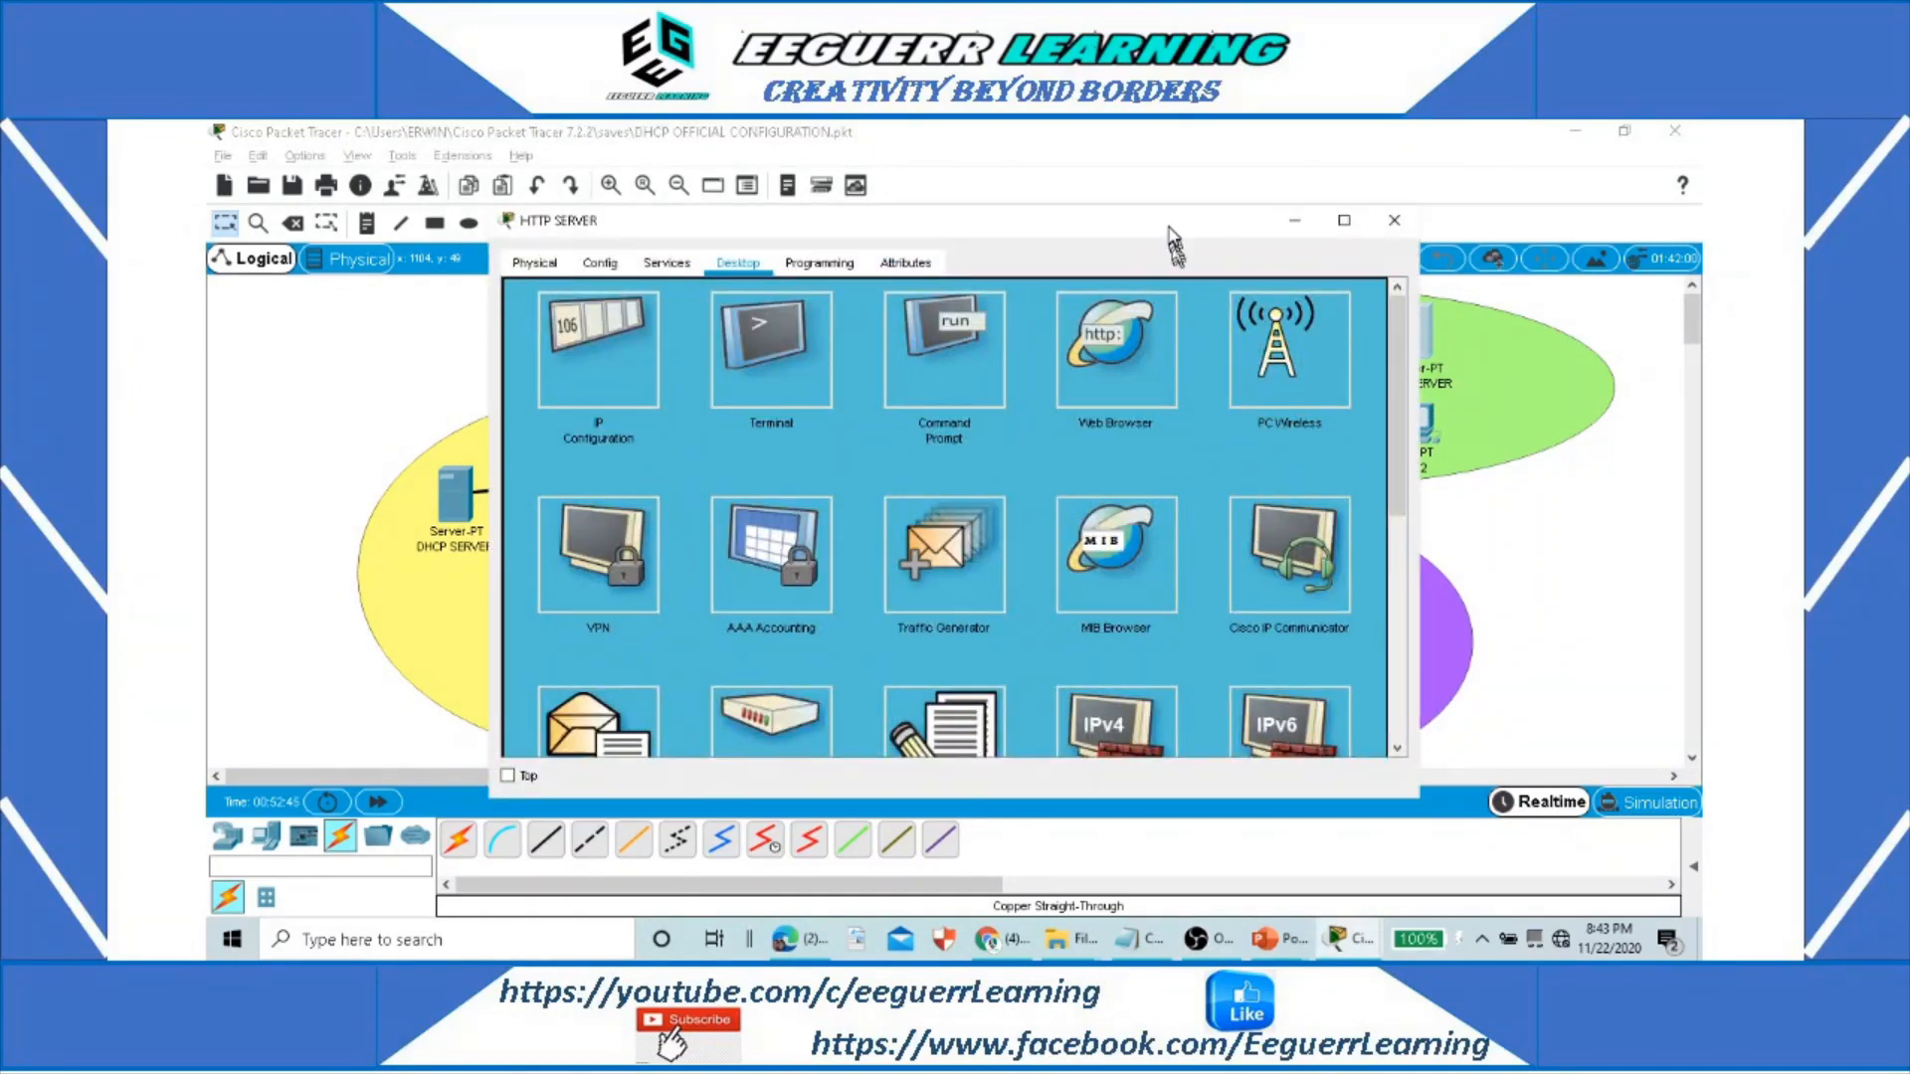
left_click_drag(1149, 219, 1001, 165)
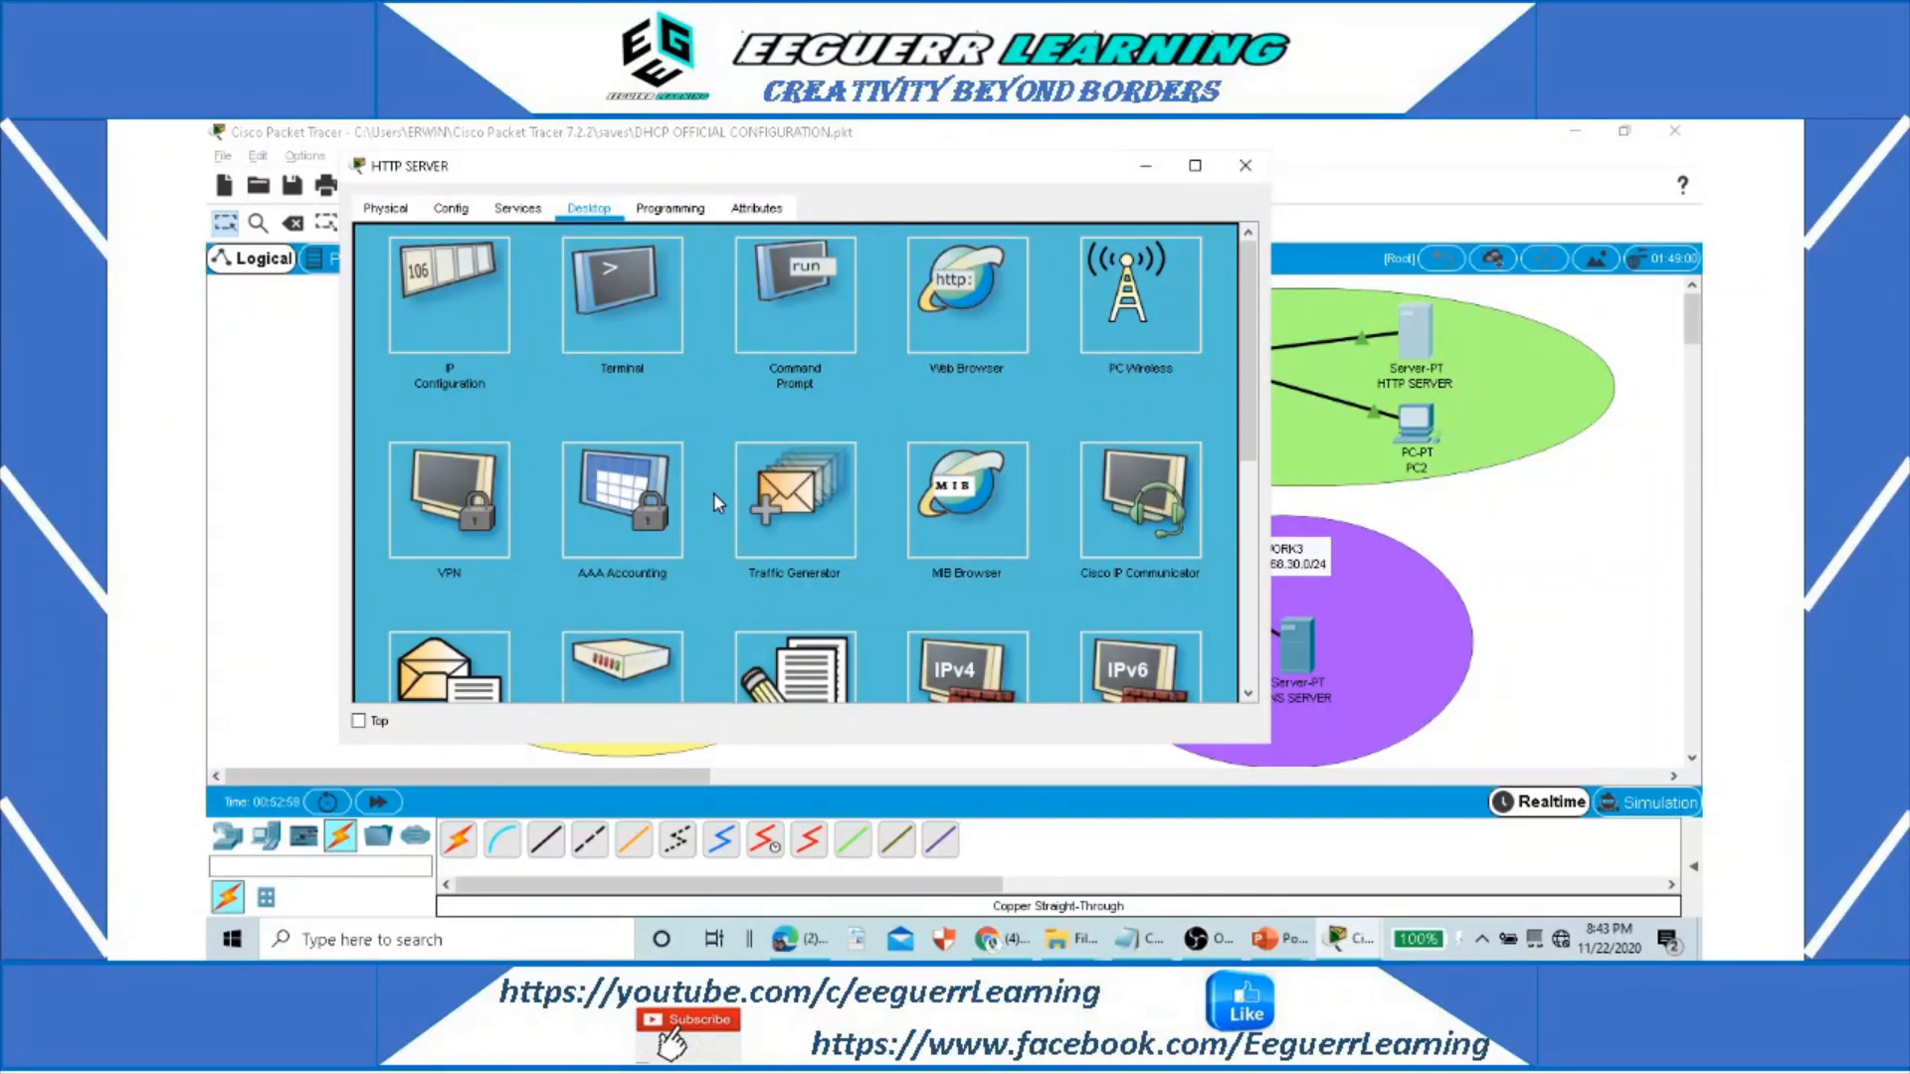
left_click(517, 211)
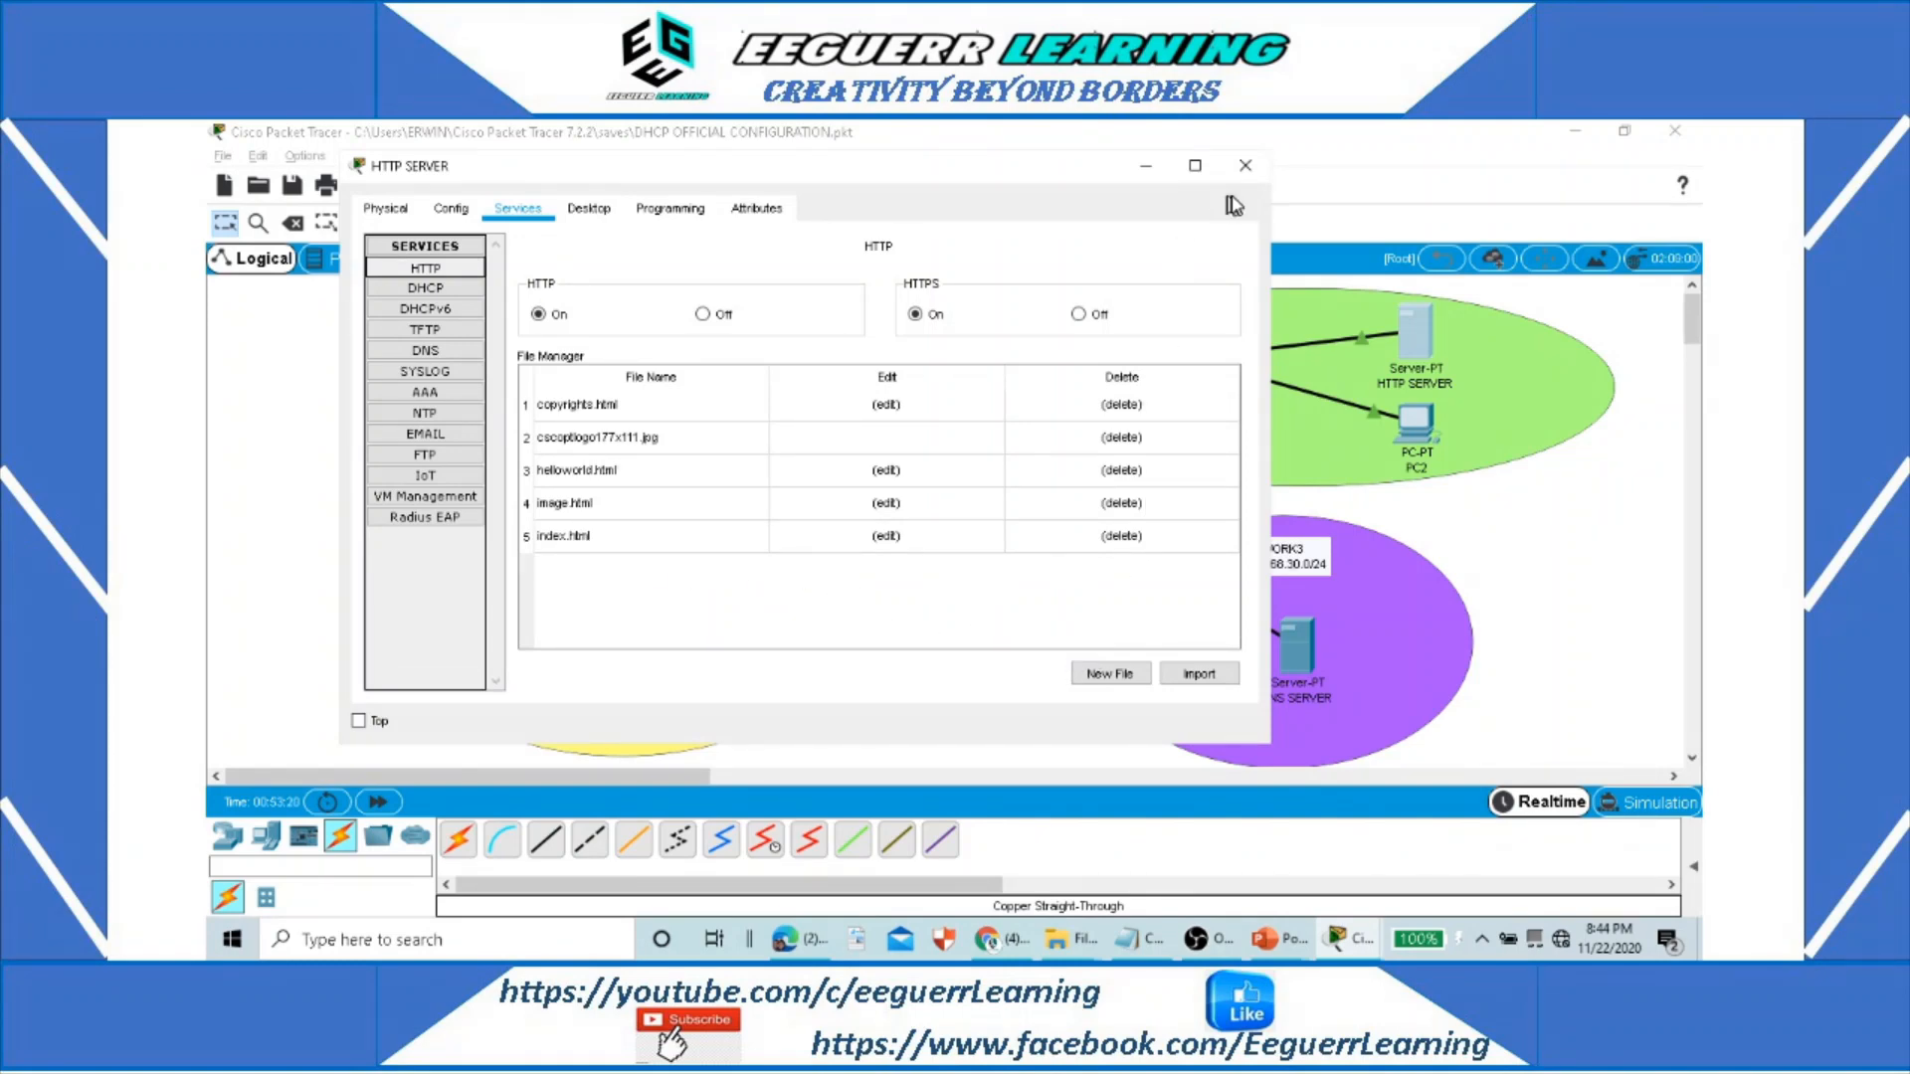
Step: Load 192.168.20.254 in the HTTP server's web browser and read the default page's heading and welcome line
left_click(588, 209)
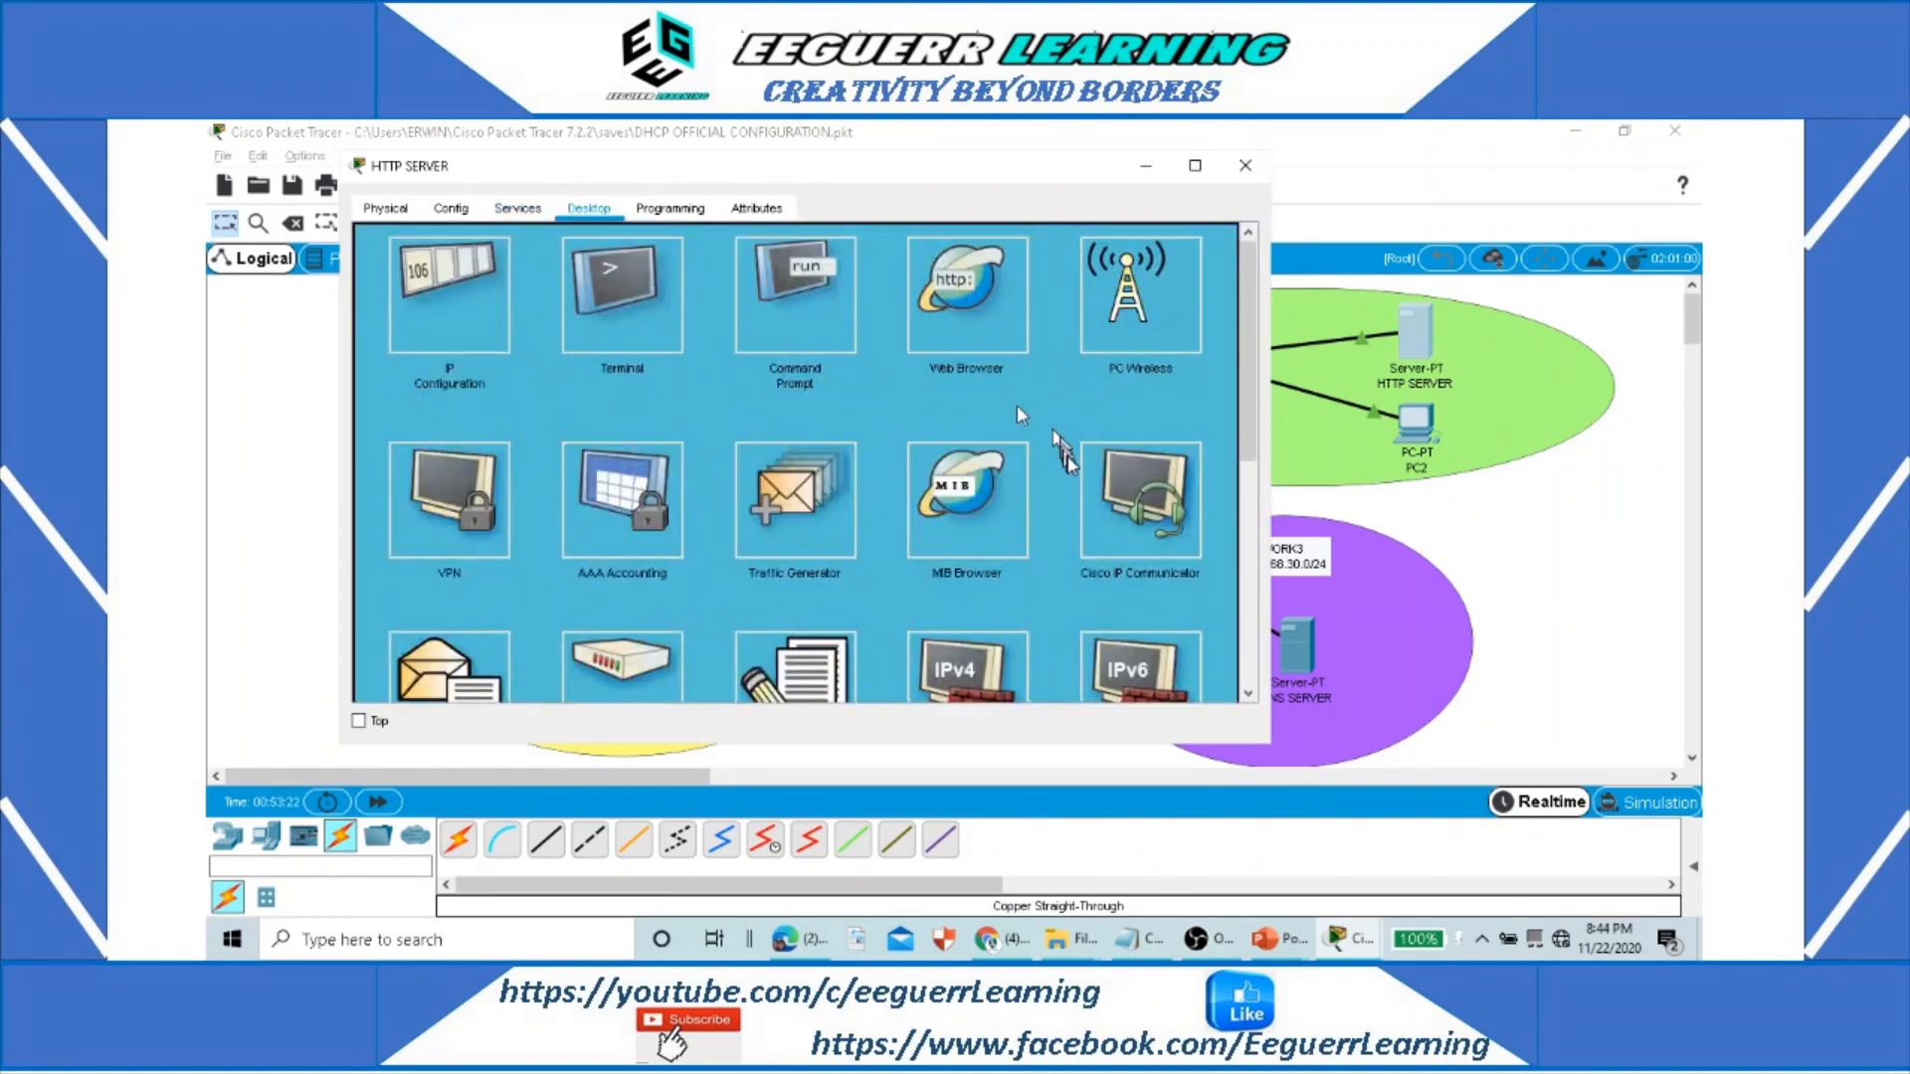
left_click(984, 298)
left_click(667, 274)
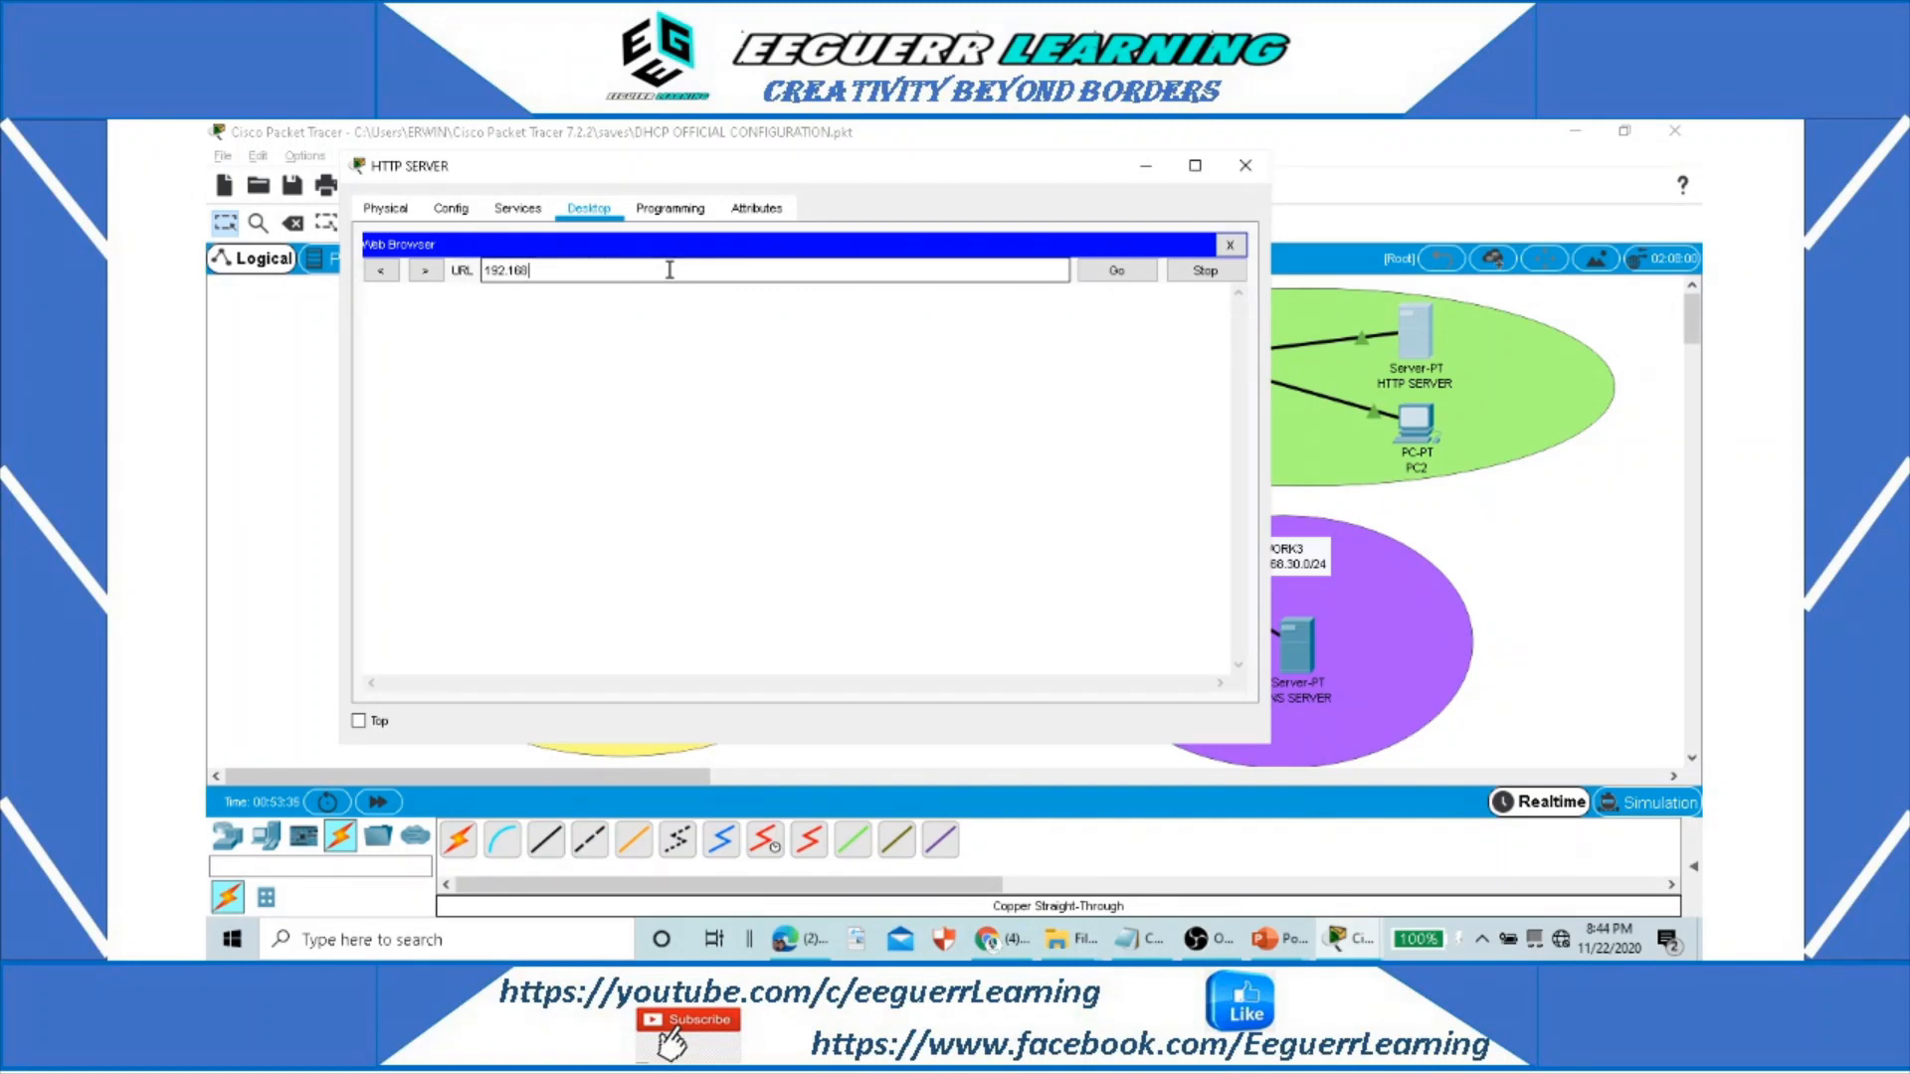
type(".20.254")
key("Return")
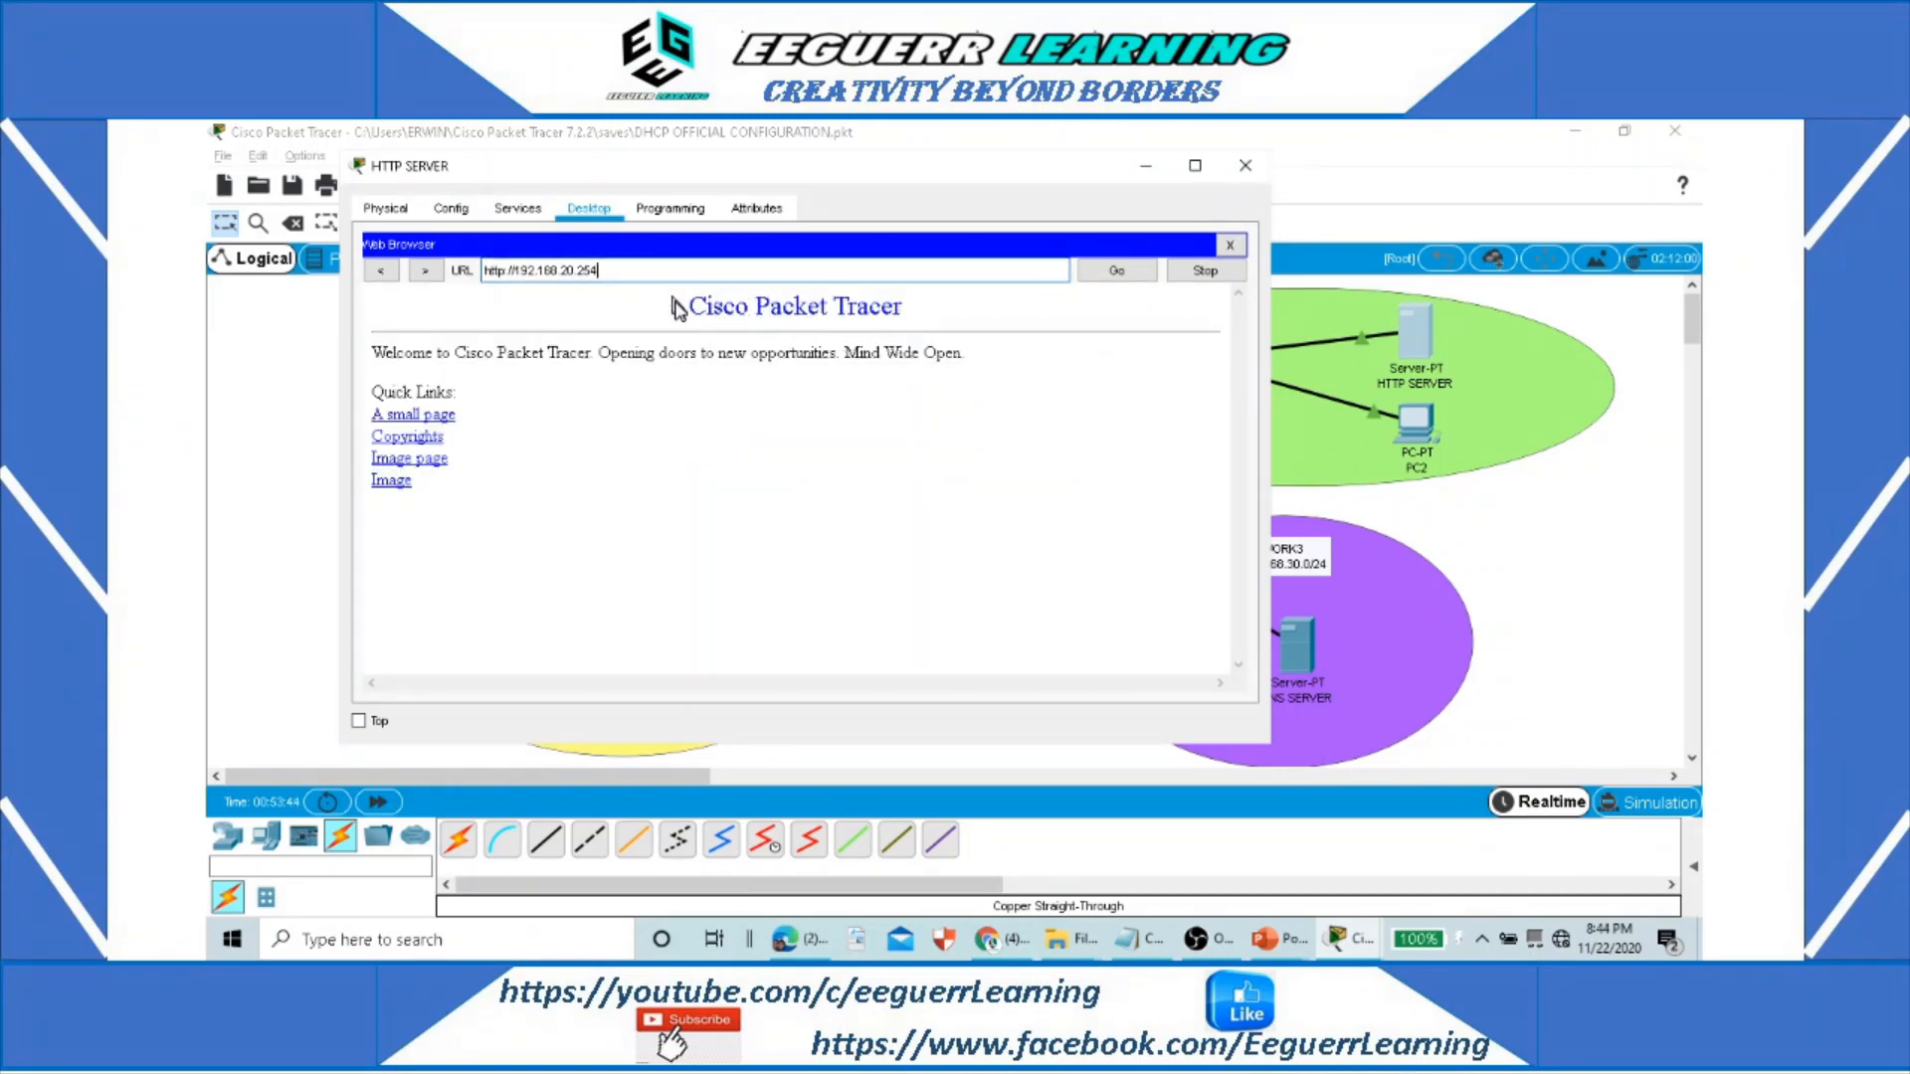
left_click_drag(692, 304, 925, 309)
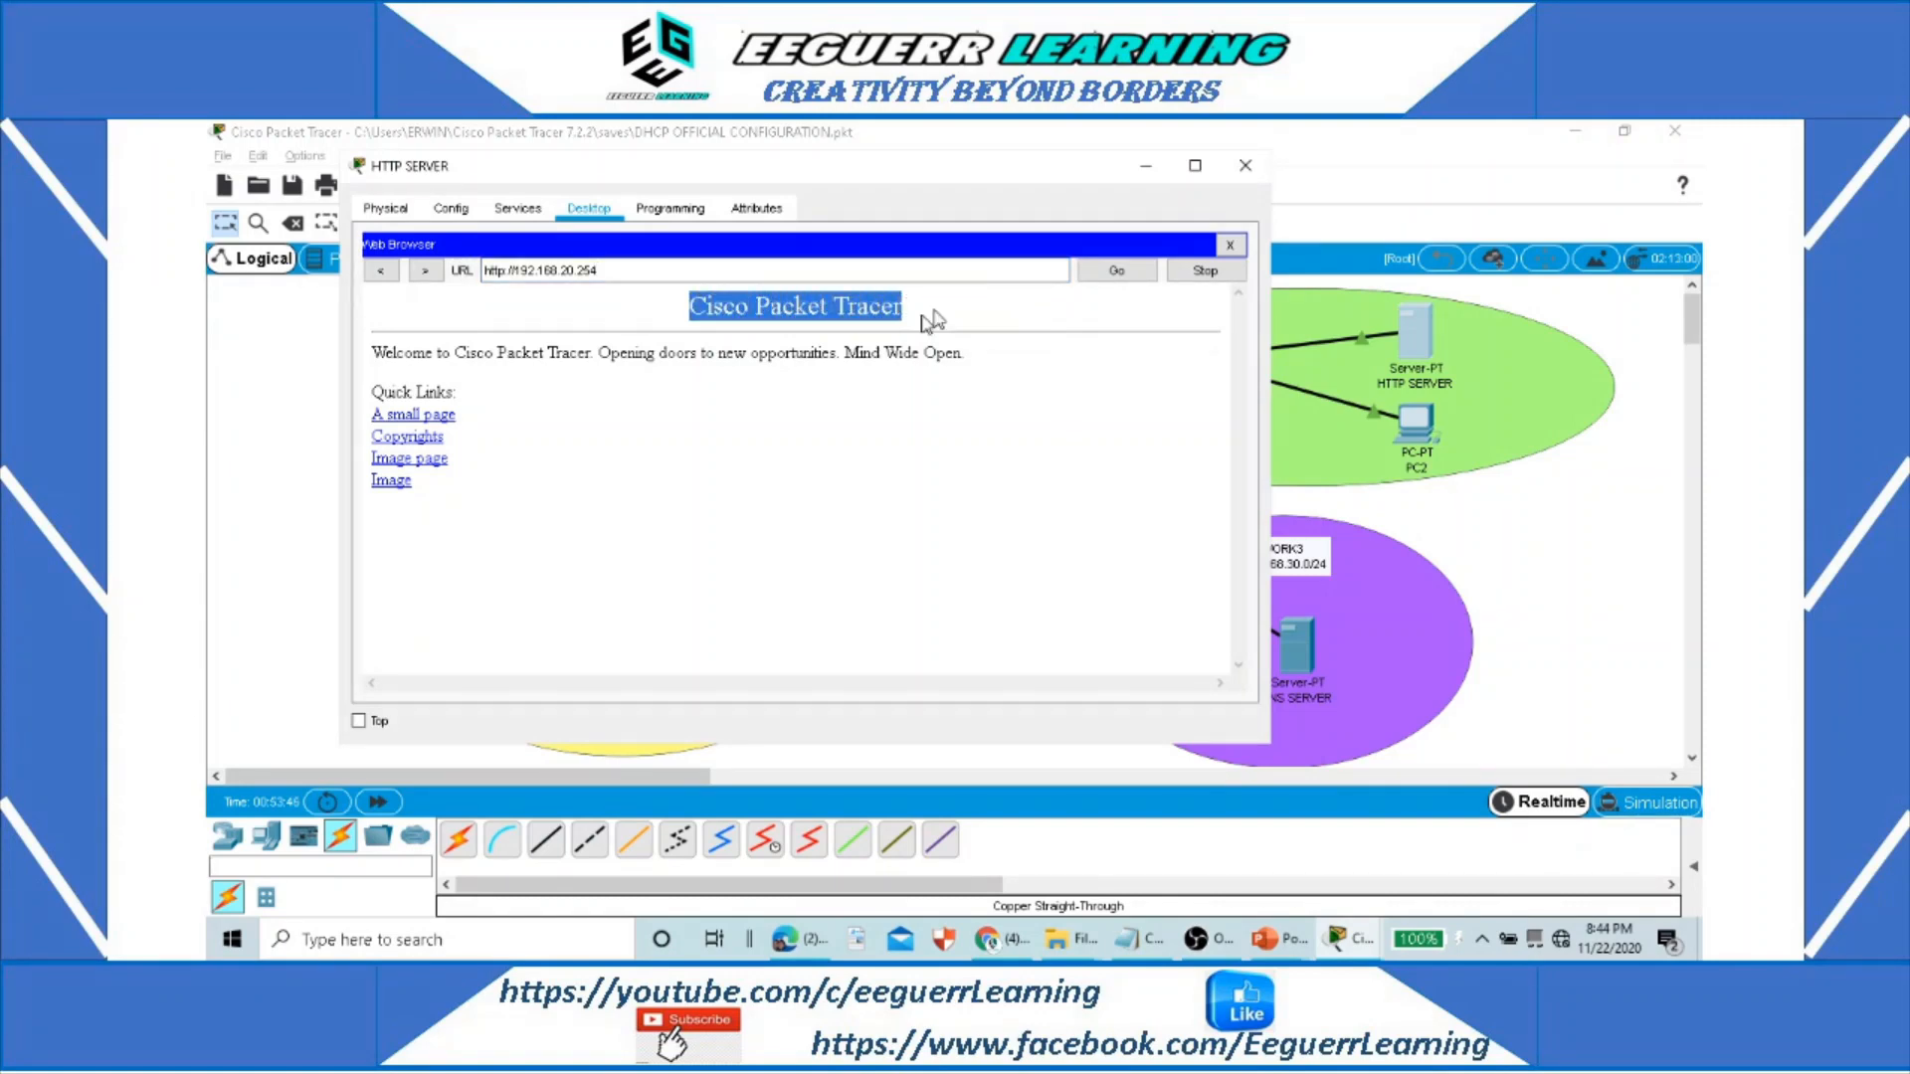
left_click_drag(384, 354, 976, 361)
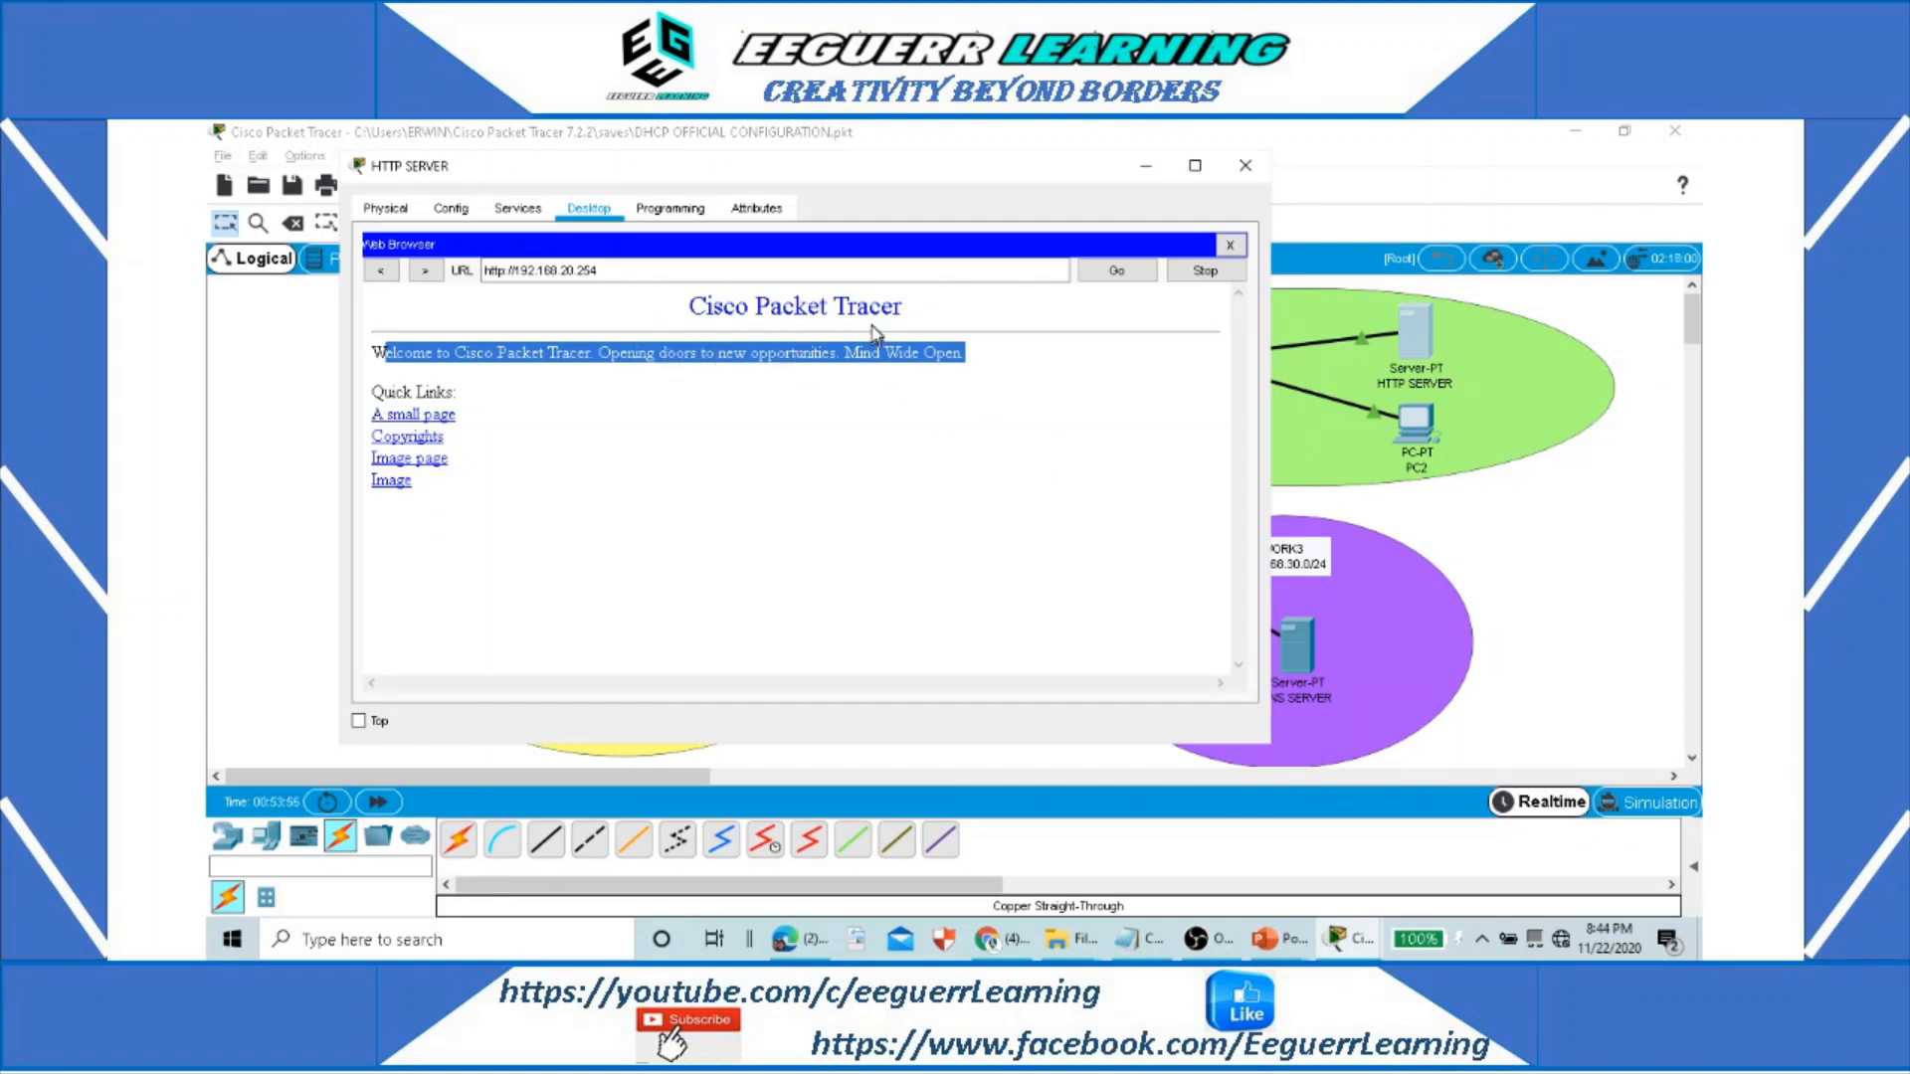
left_click_drag(689, 305, 923, 321)
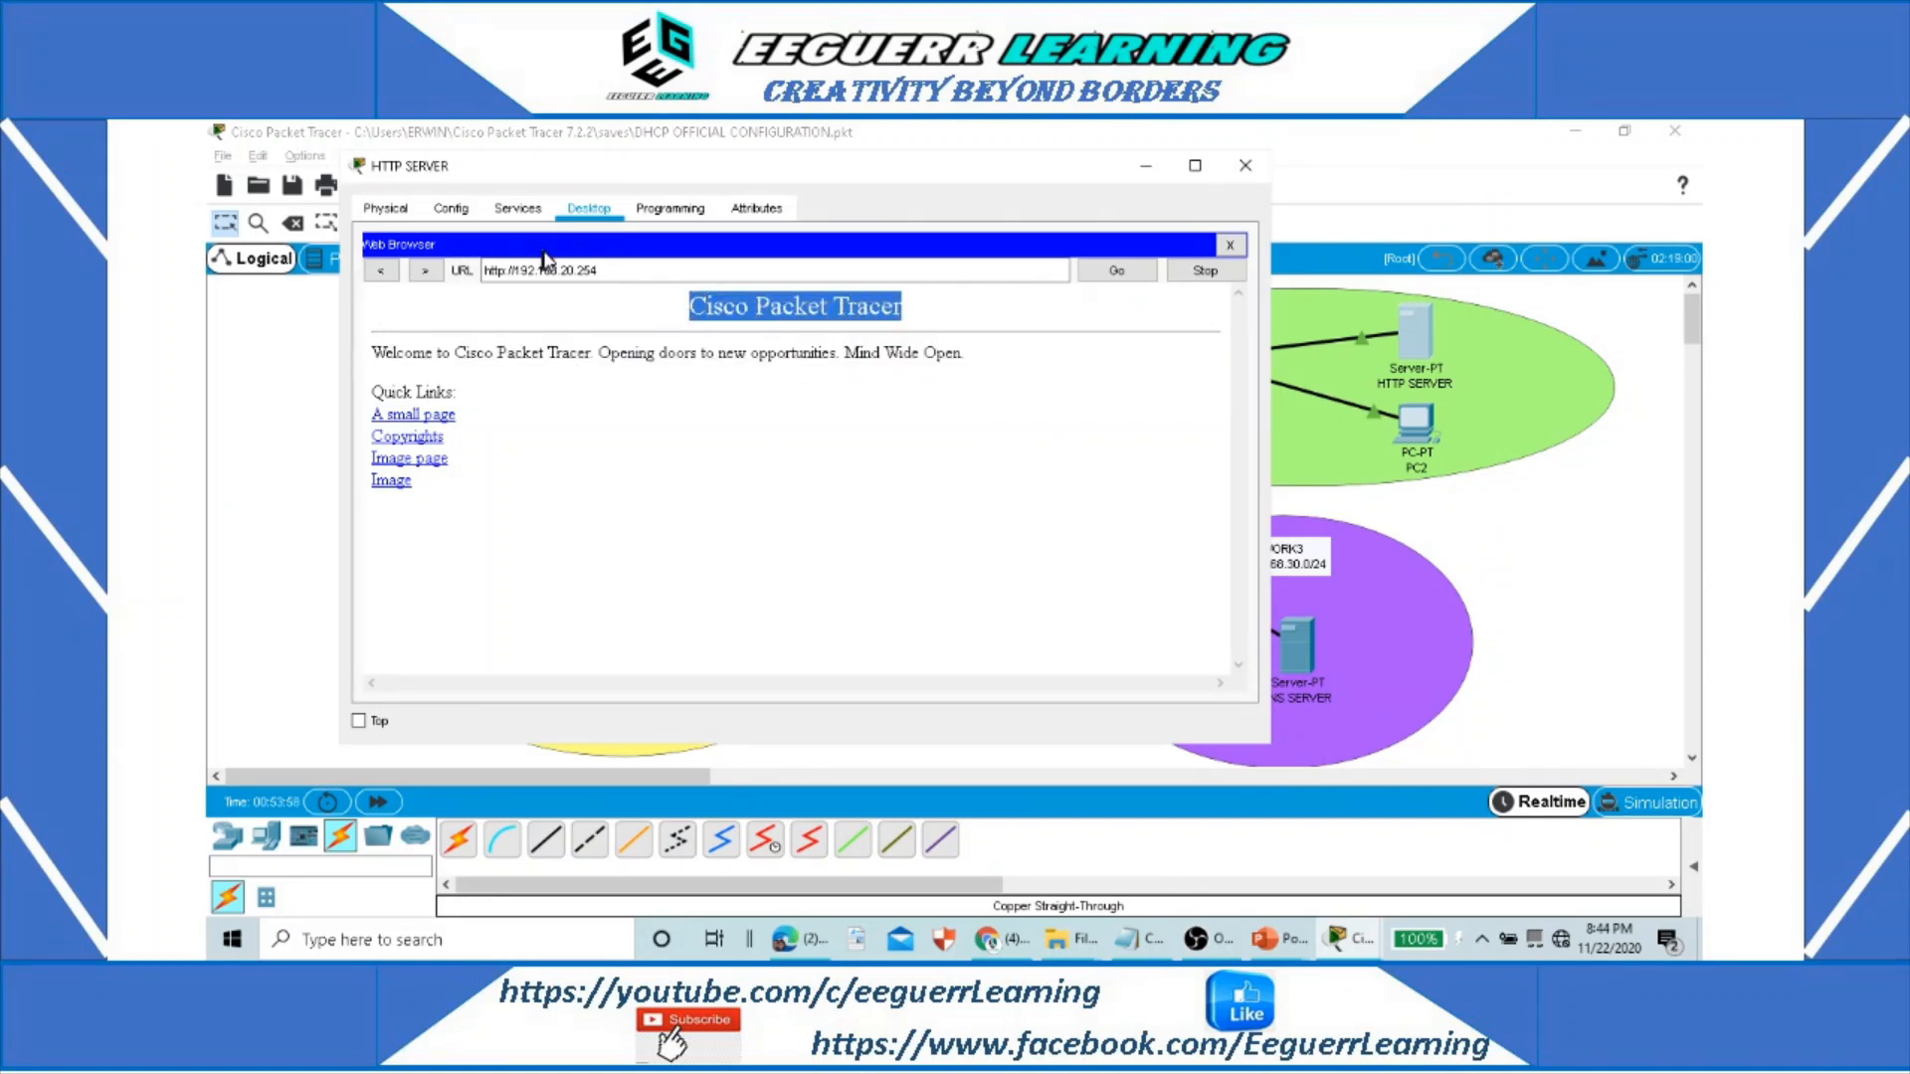
Step: Open the HTTP service's index.html for editing and replace the "Cisco Packet Tracer" heading text with "Eeguerr Learning Channel"
left_click(517, 208)
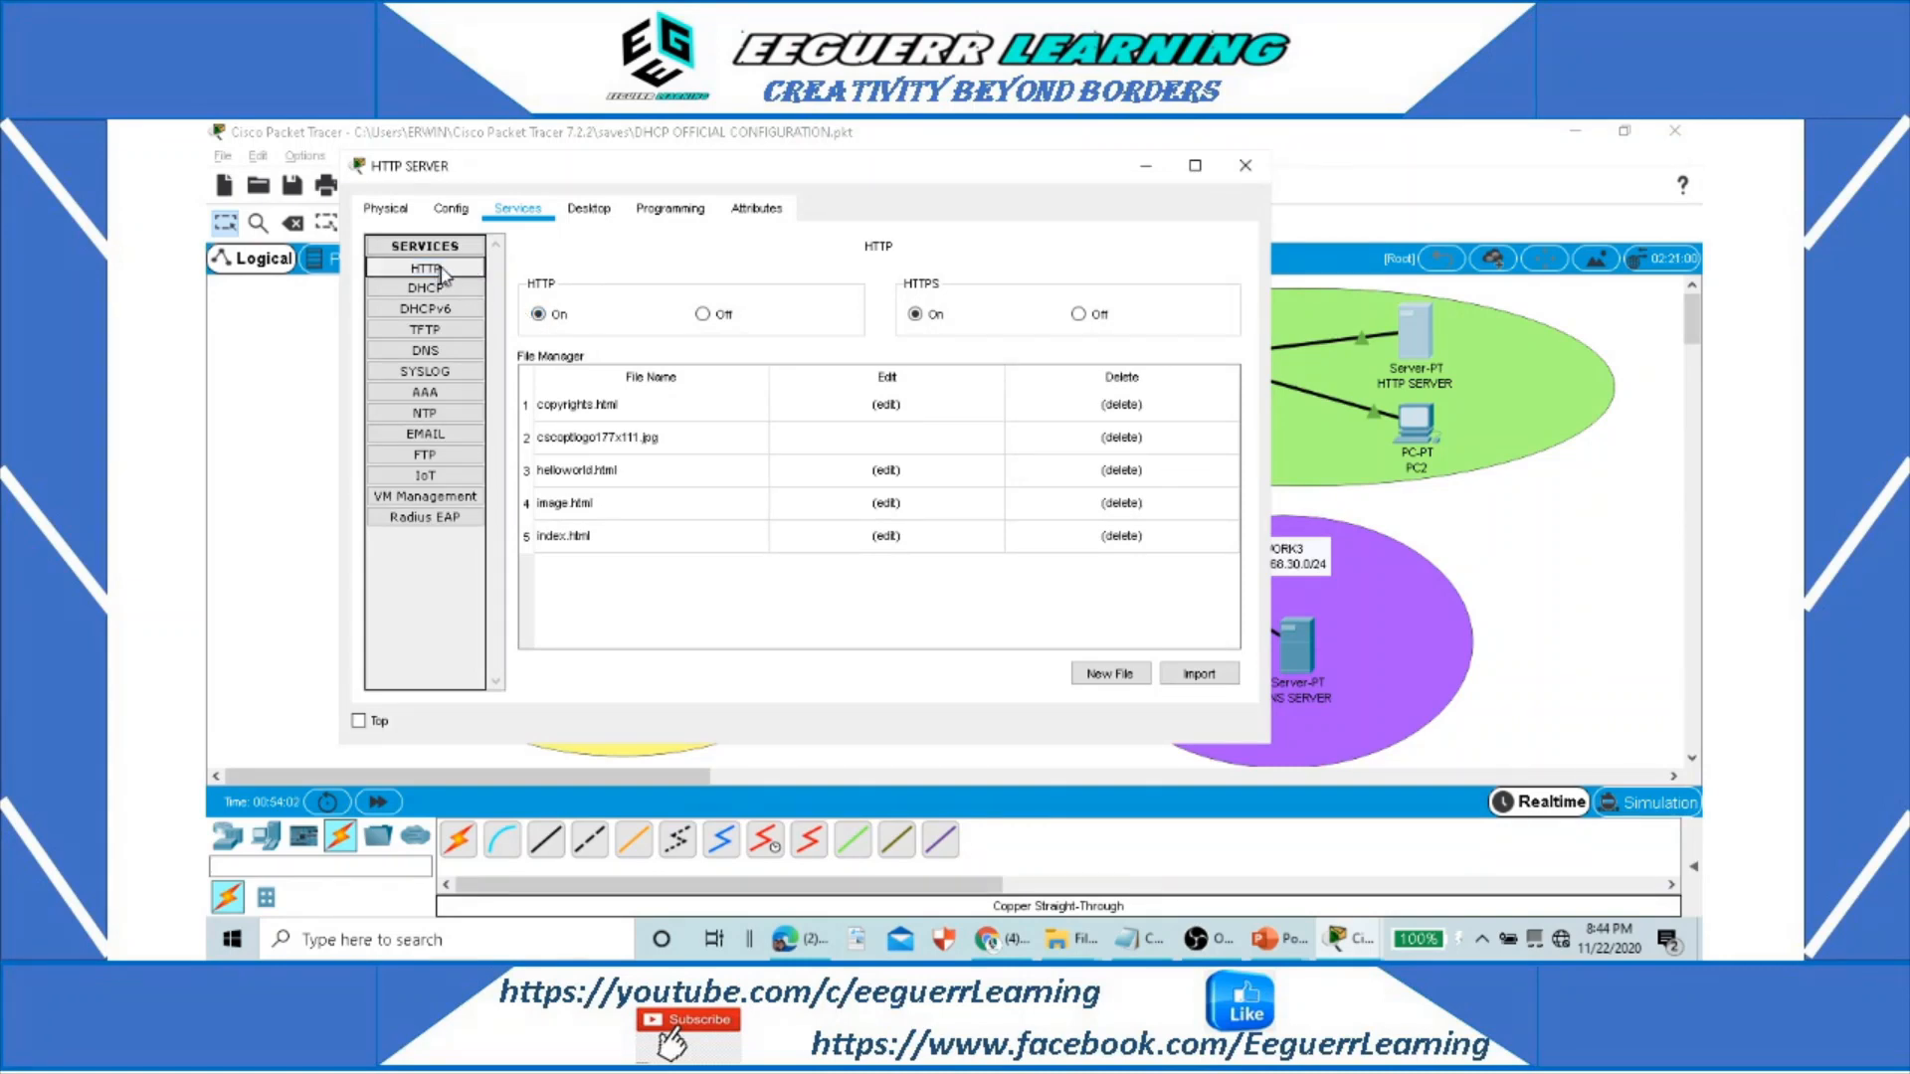
left_click(886, 537)
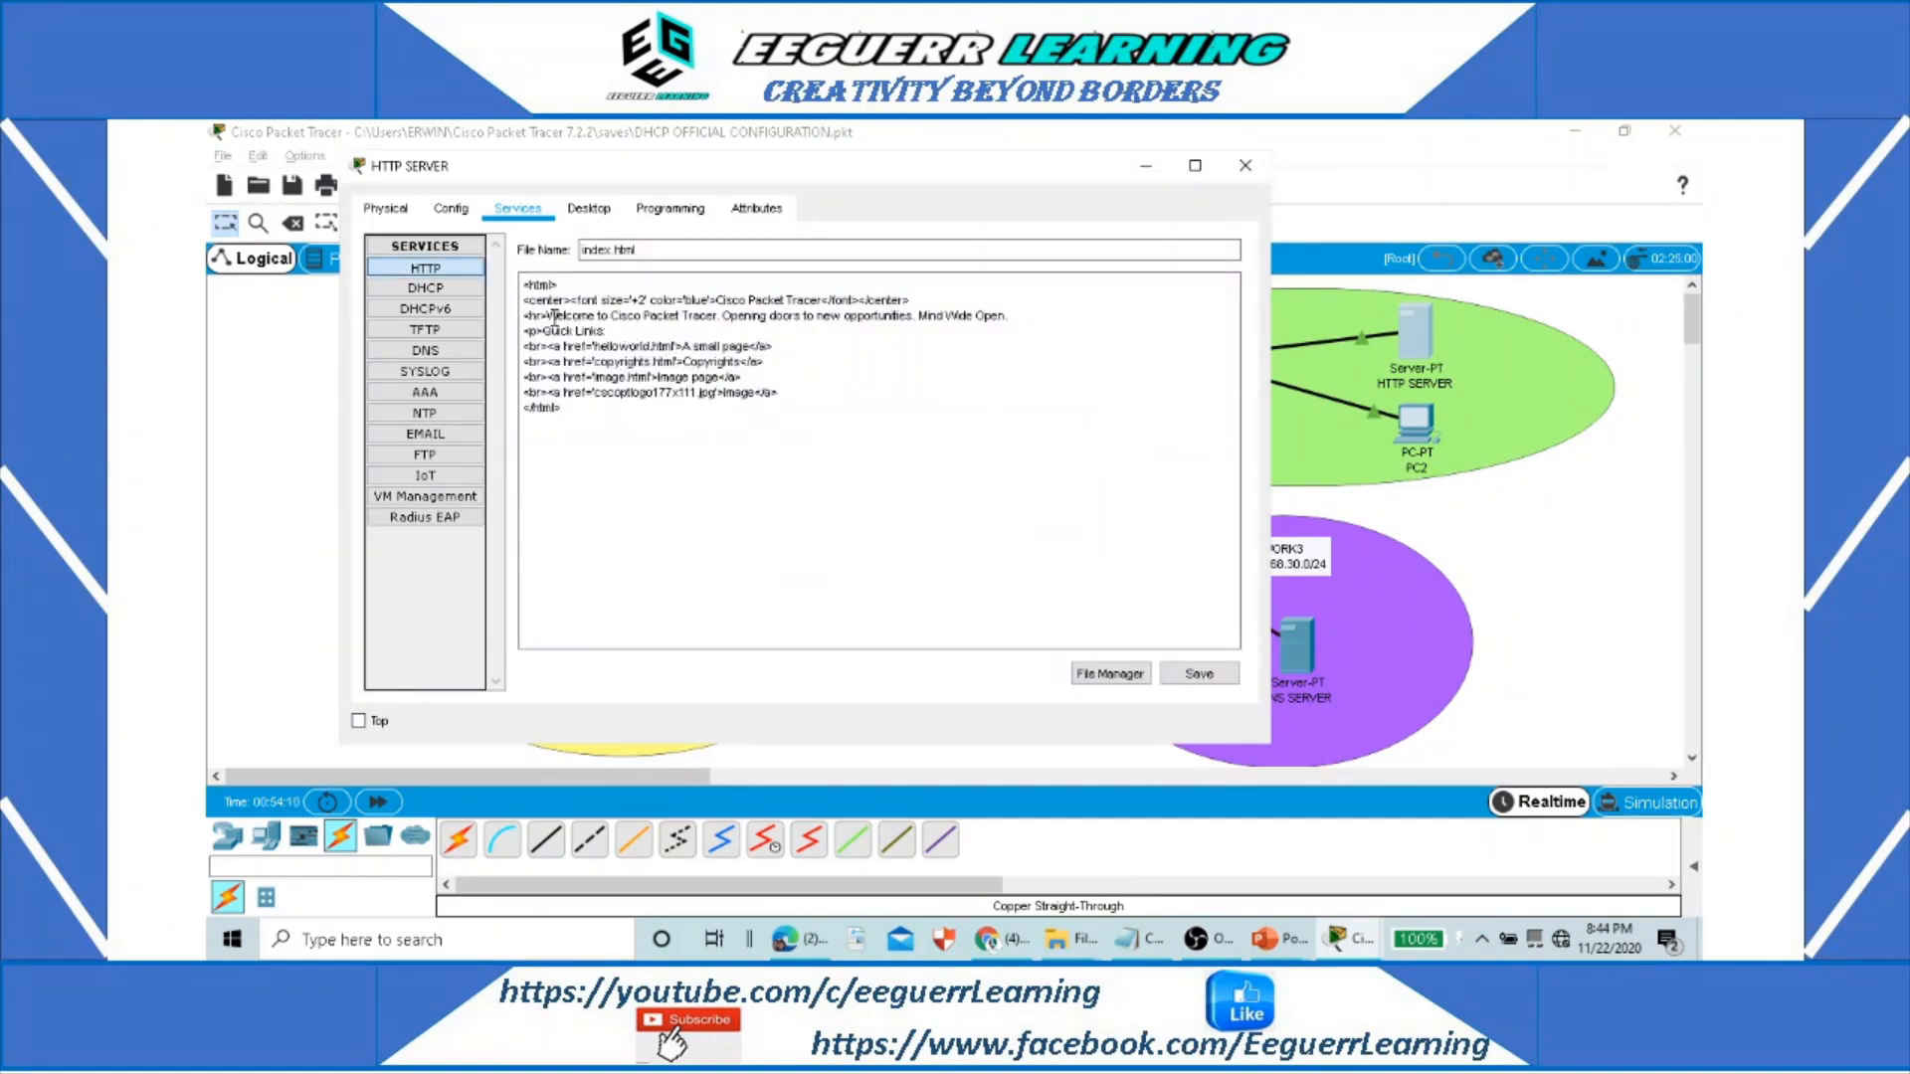
left_click(718, 299)
left_click_drag(729, 299, 796, 301)
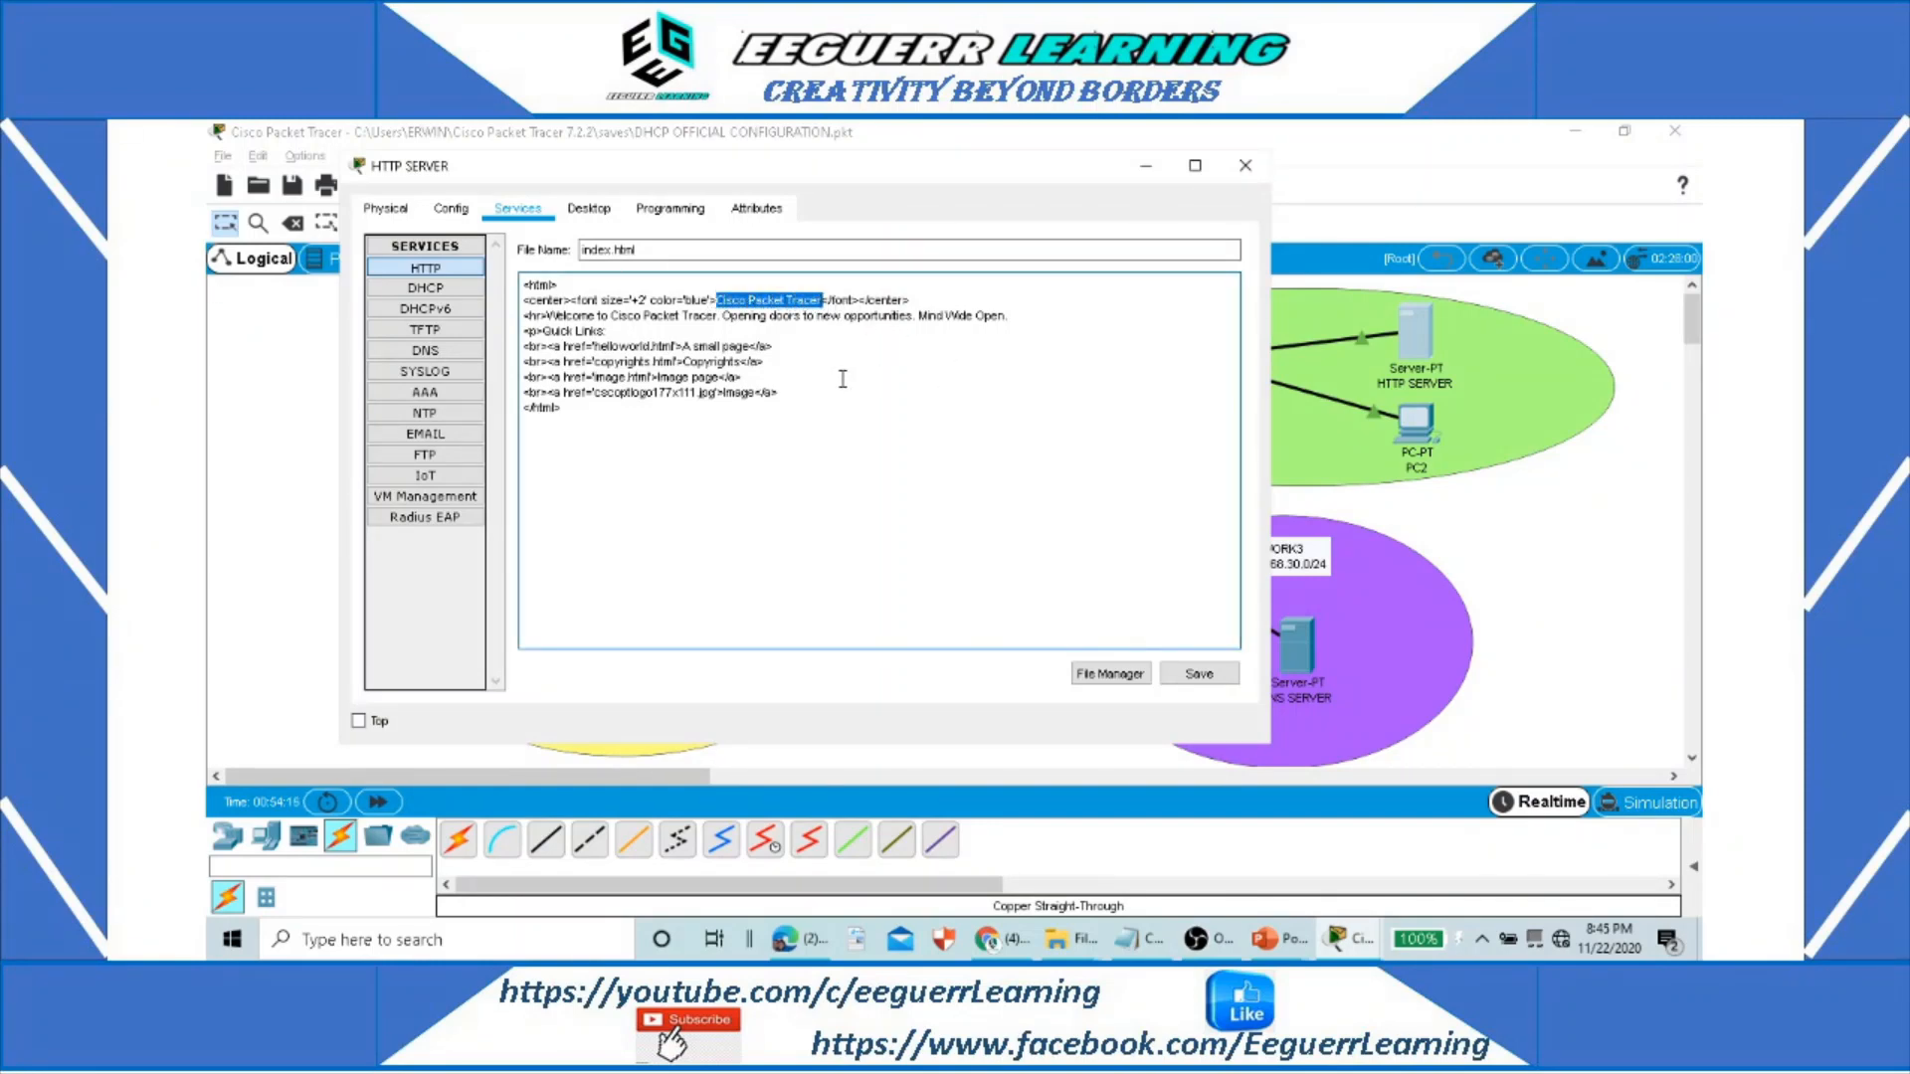
type("E")
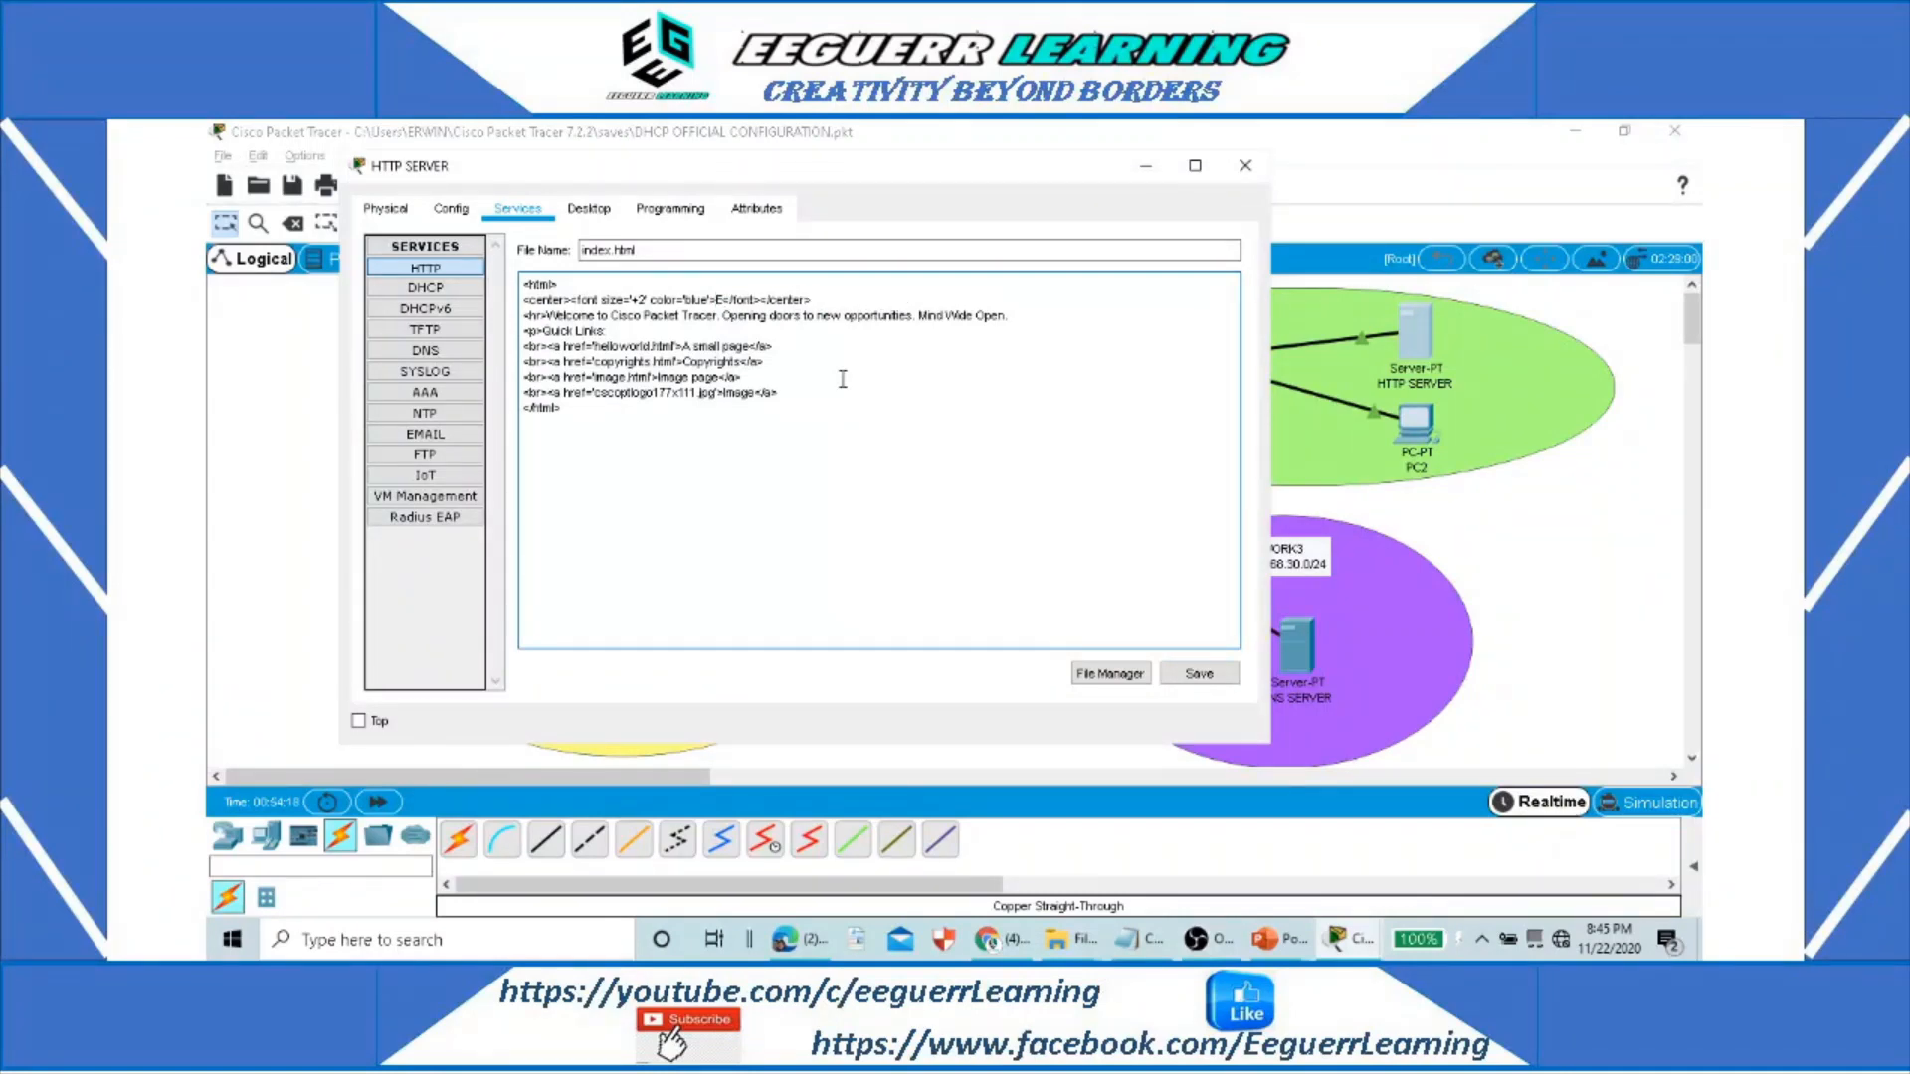
type("eguerr Learning Channel")
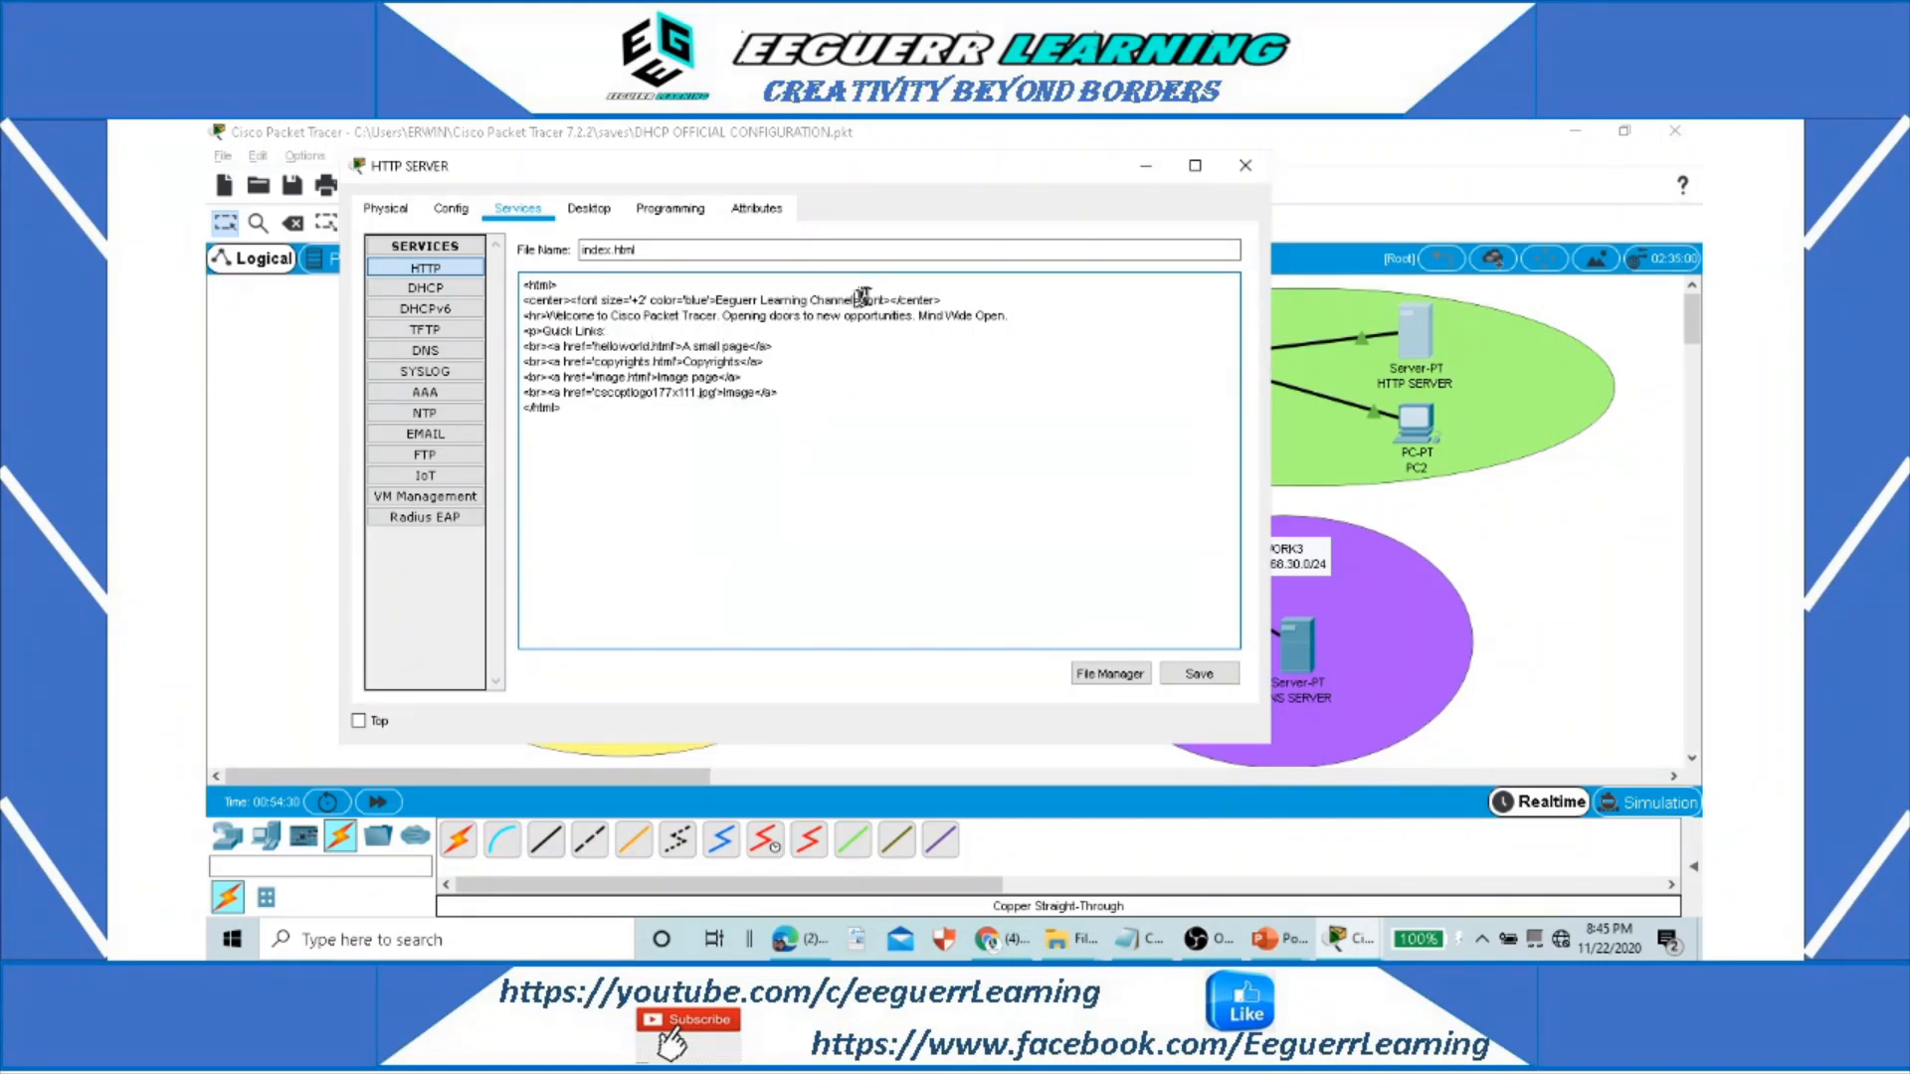
Step: Change the welcome sentence in index.html to read "Welcome to Eeguerr Learning Channel."
left_click_drag(857, 299, 763, 300)
key("ctrl+c")
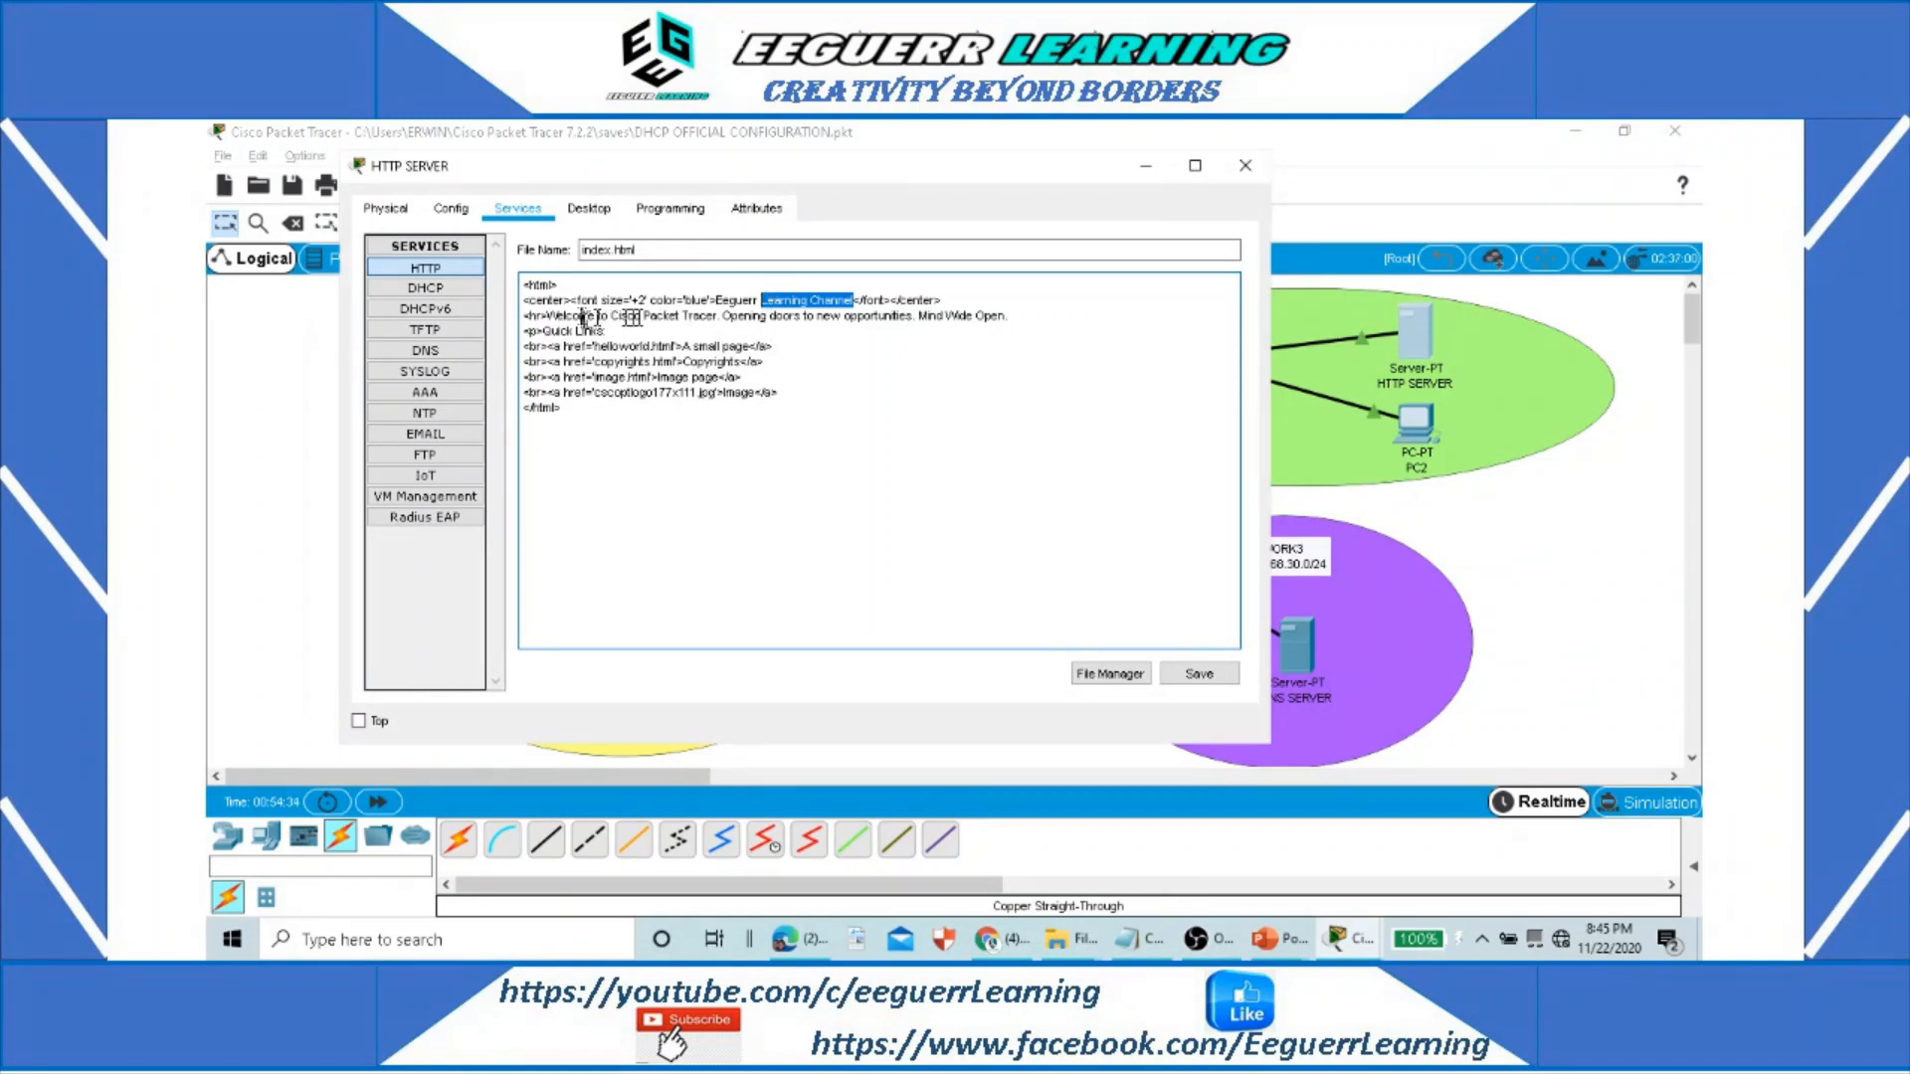
left_click_drag(612, 316, 710, 320)
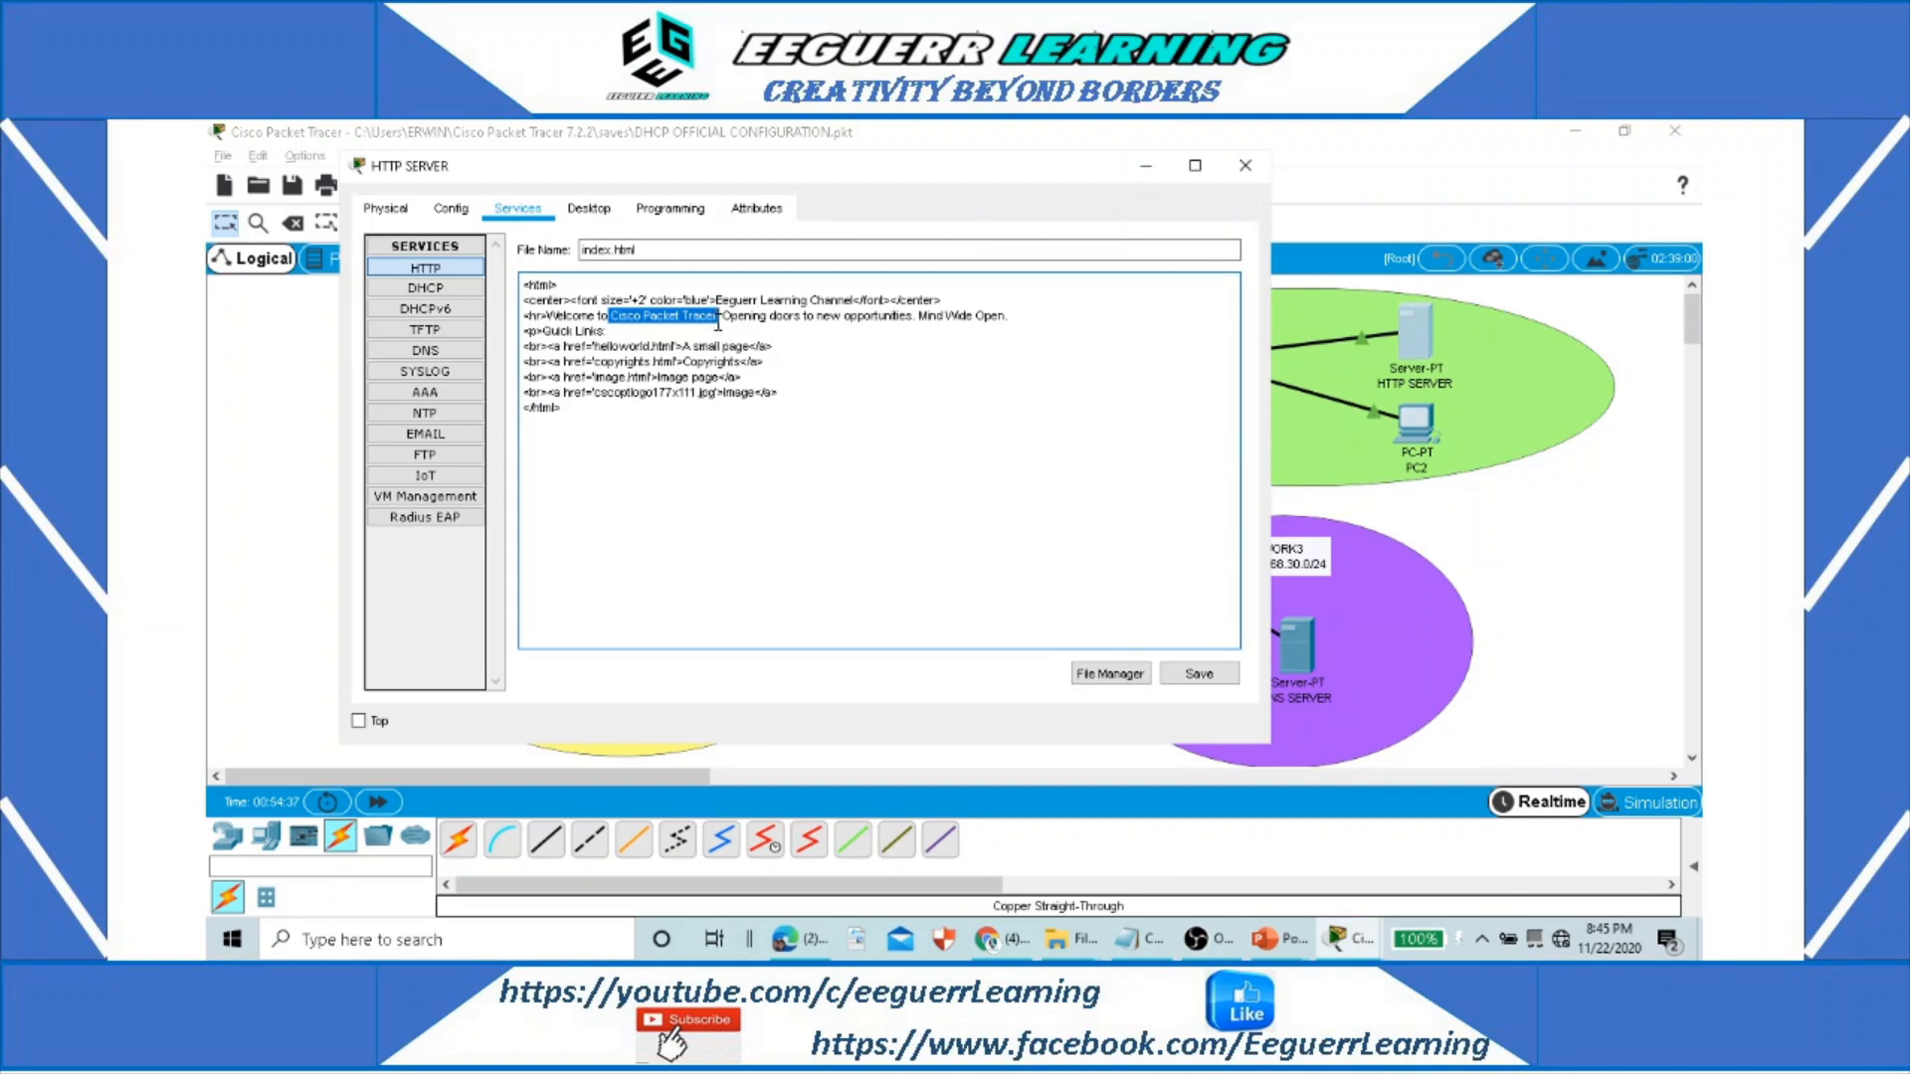
key("ctrl+v")
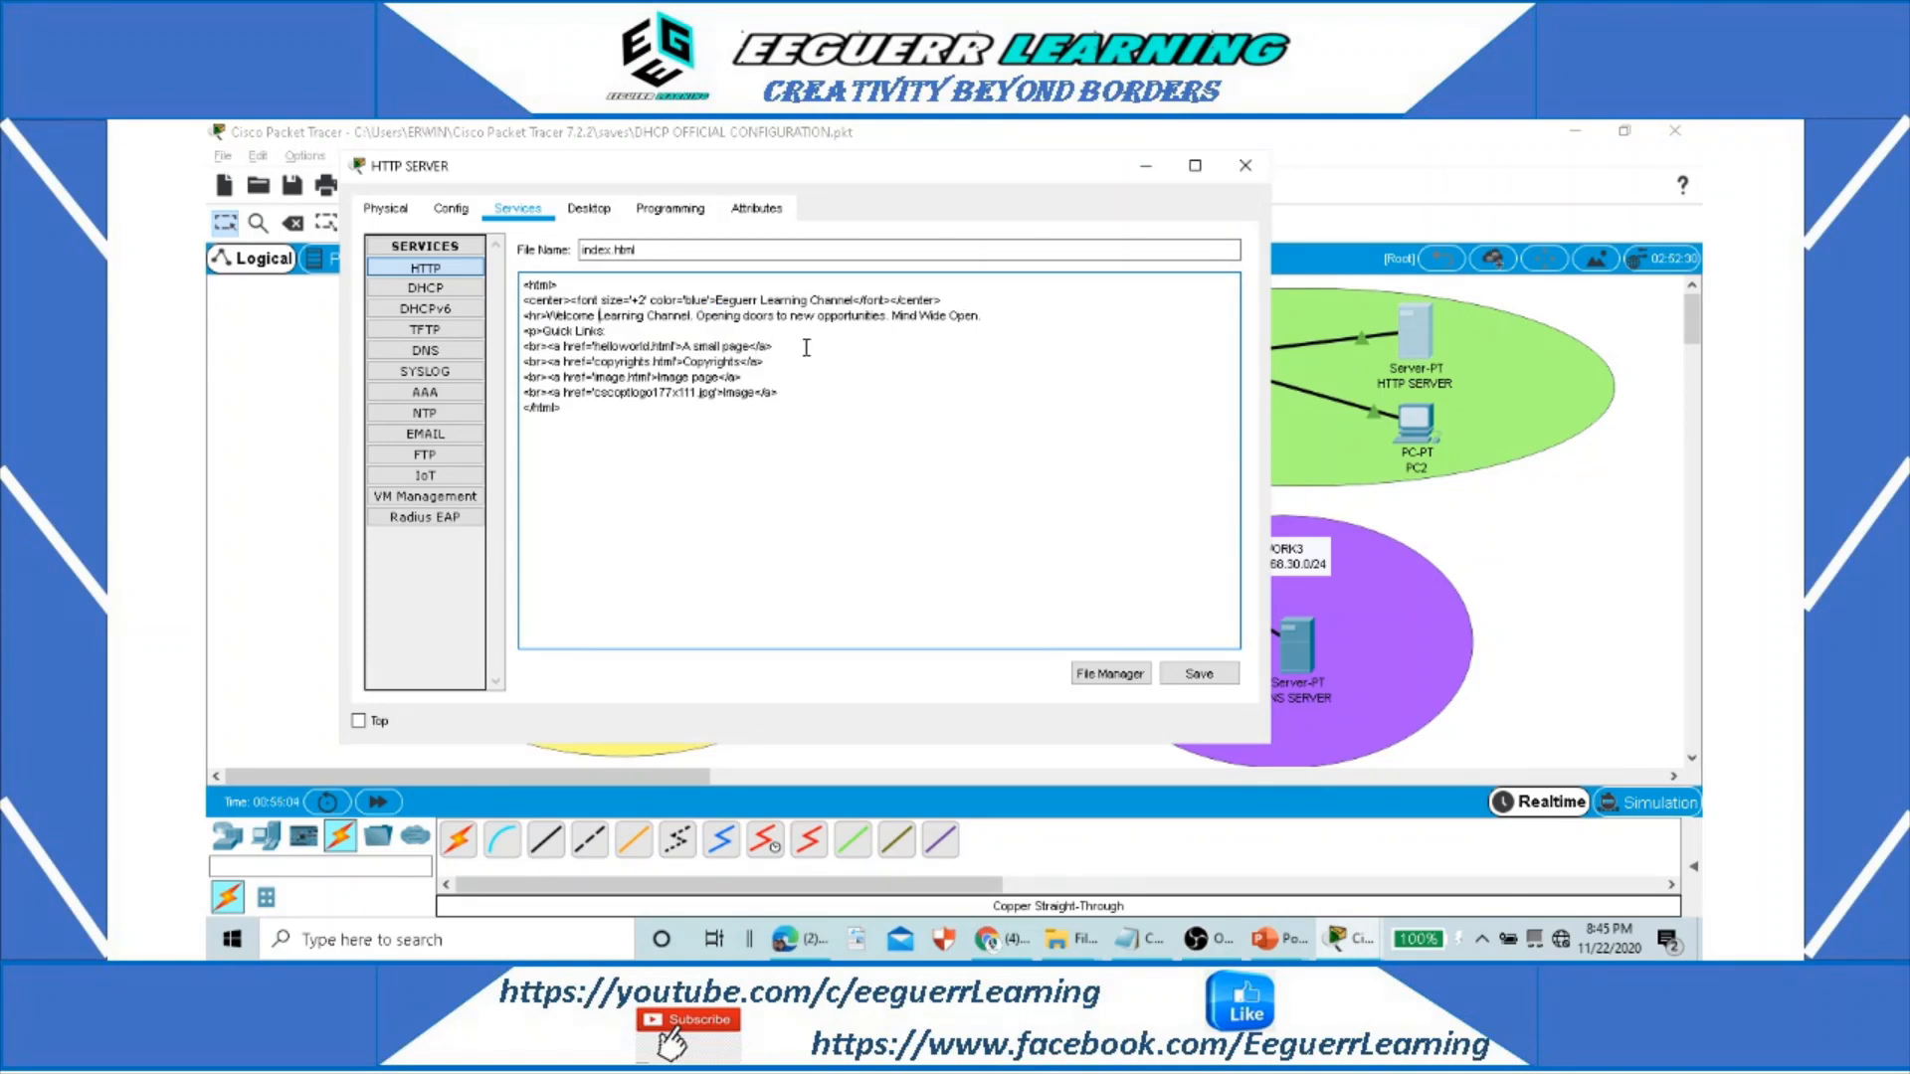
type("to")
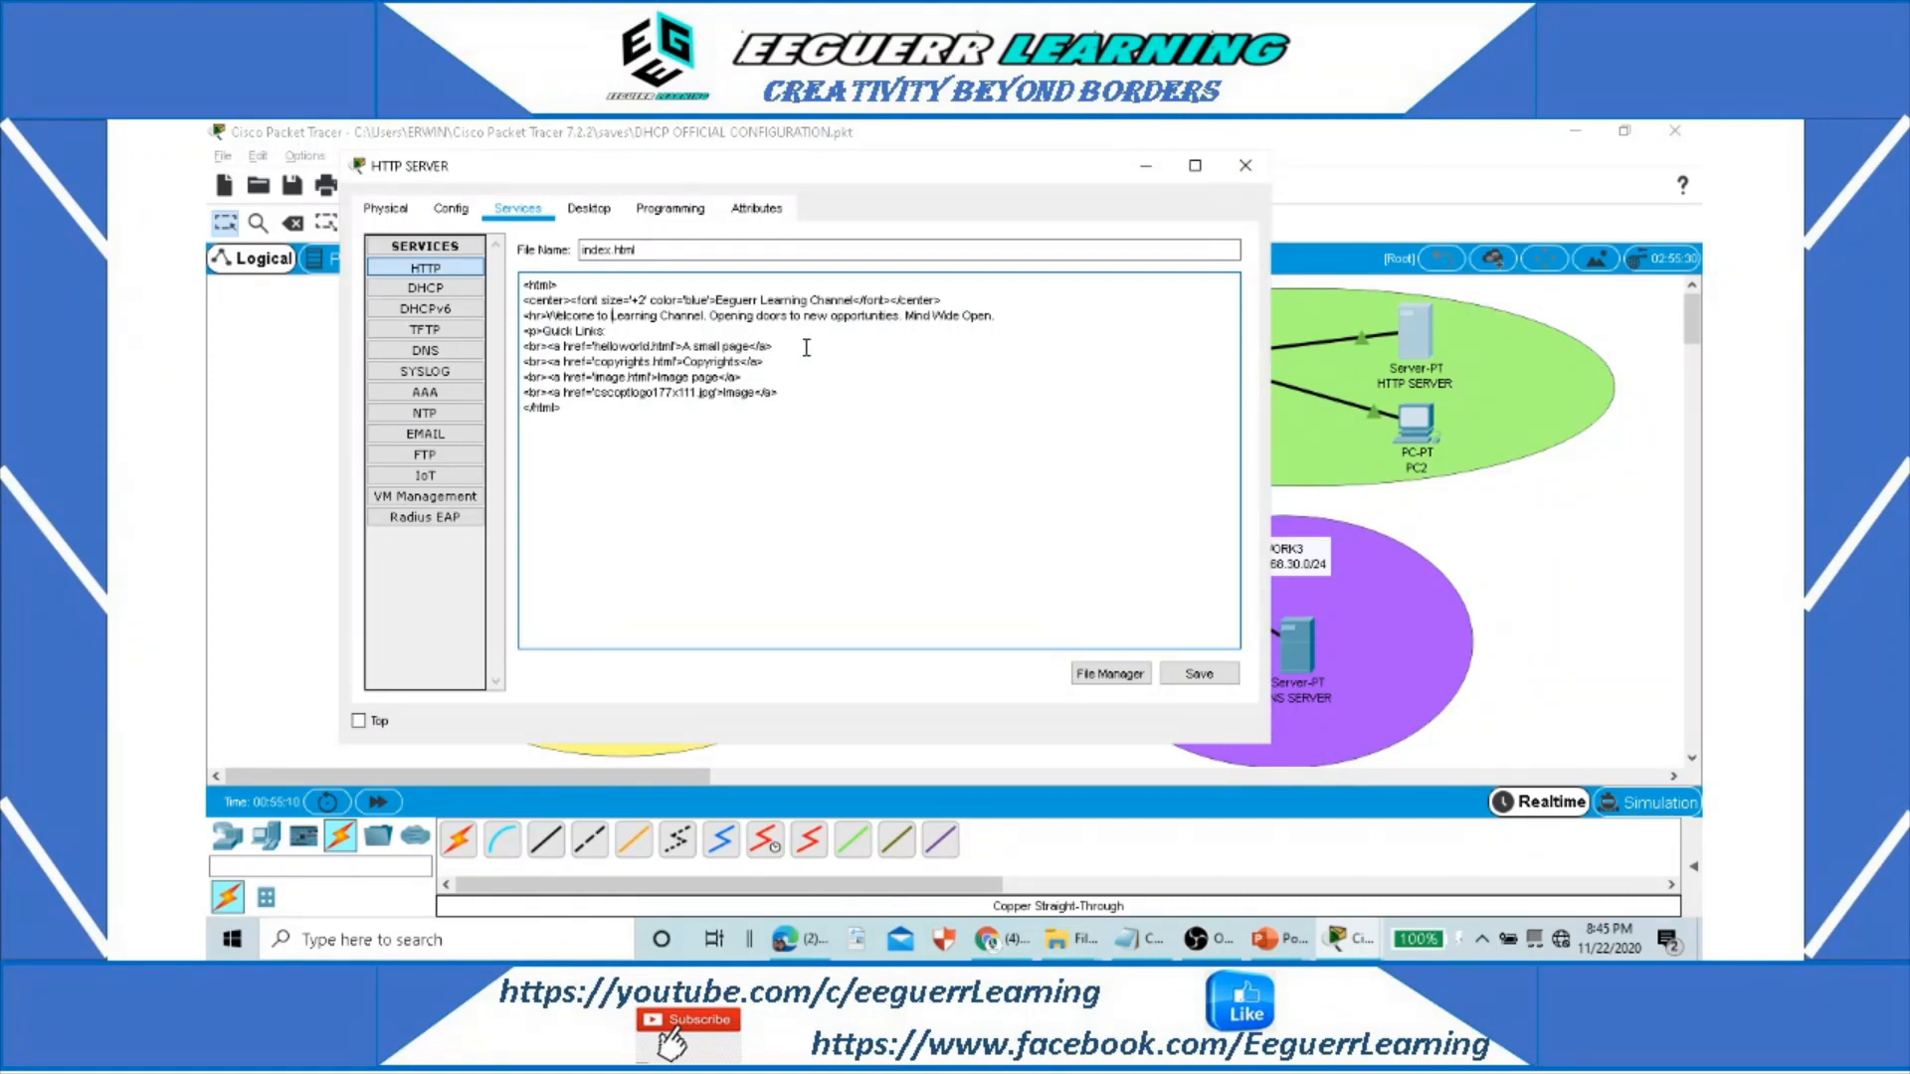
type("Eeguerr")
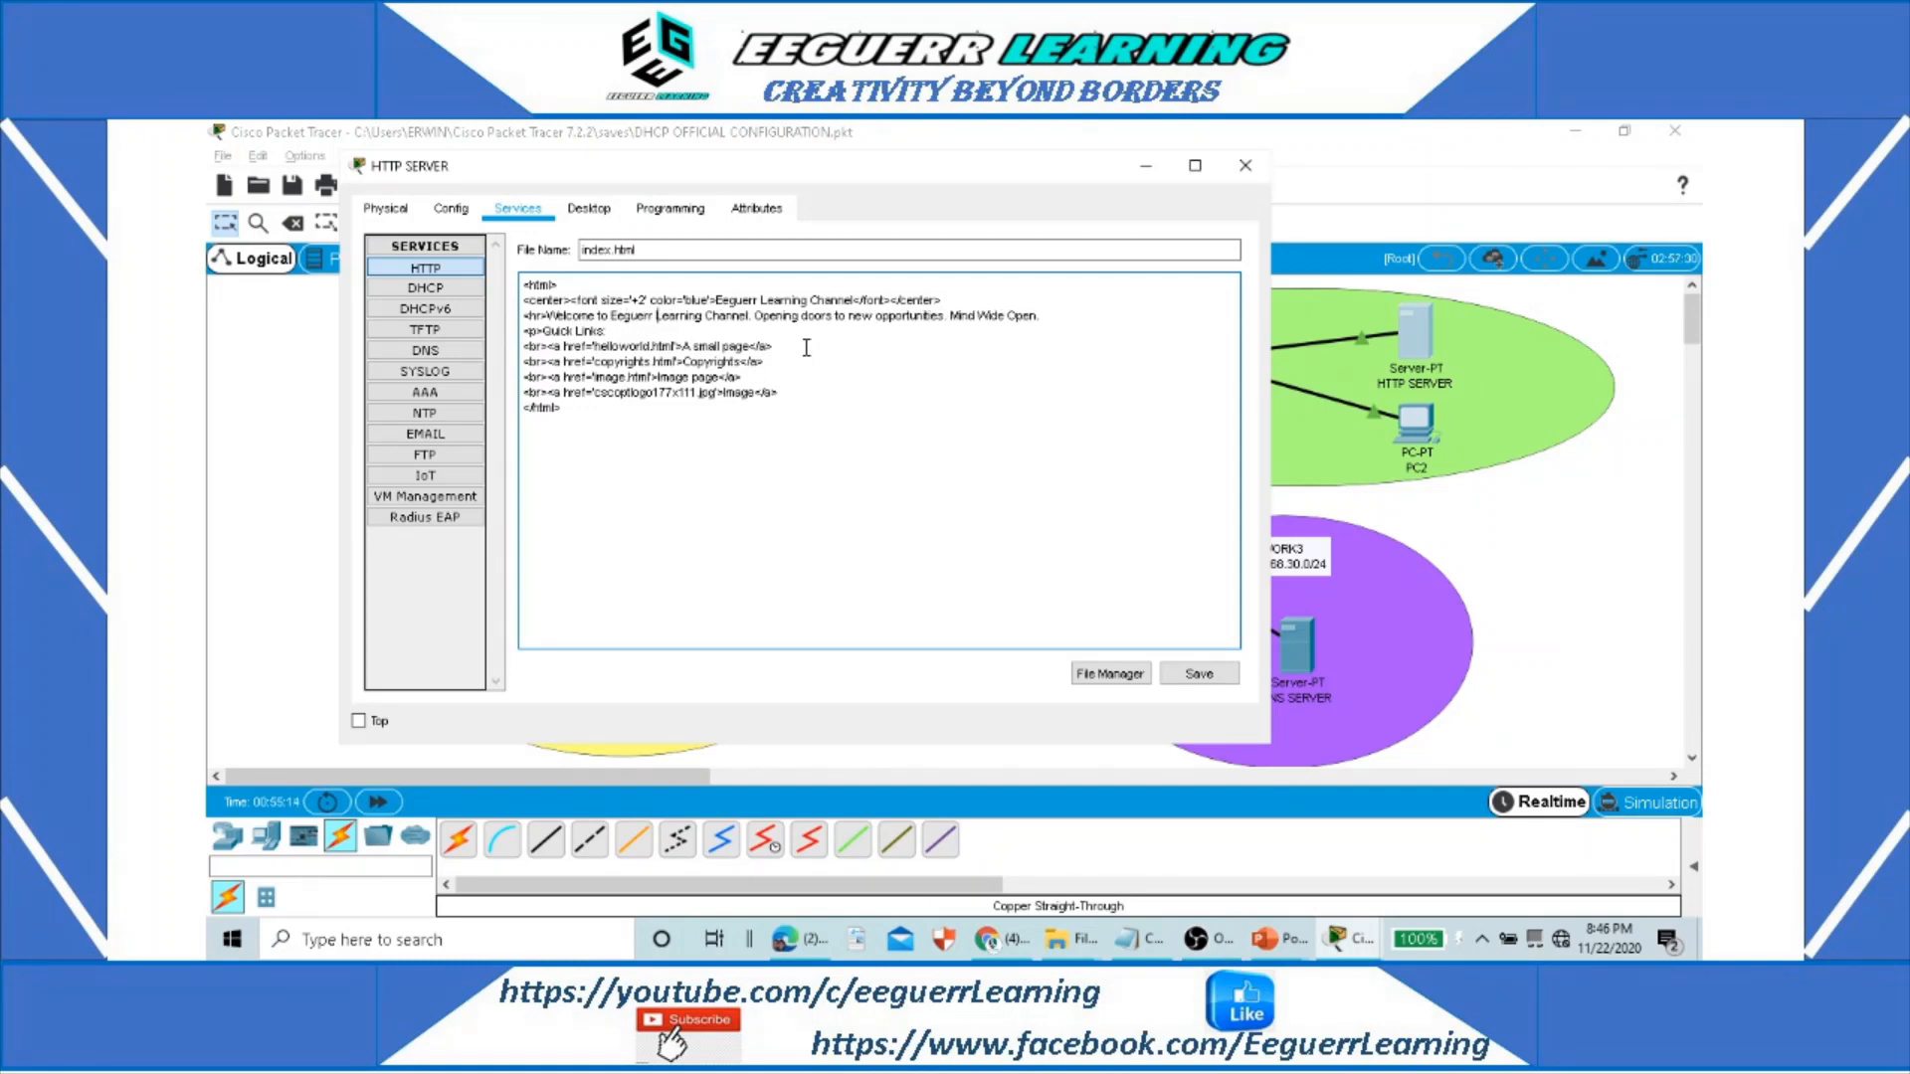
Step: Replace "Opening doors to new opportunities" in the welcome line with "Creativity Beyond Borders"
left_click(777, 315)
key("BackSpace")
key("BackSpace")
key("BackSpace")
key("BackSpace")
key("BackSpace")
key("Delete")
key("Delete")
key("Delete")
key("Delete")
key("Delete")
key("Delete")
key("Delete")
key("Delete")
key("Delete")
key("Delete")
key("Delete")
key("Delete")
key("Delete")
key("Delete")
key("Delete")
key("Delete")
key("Delete")
key("Delete")
key("Delete")
key("Delete")
key("Delete")
key("Delete")
key("Delete")
key("Delete")
key("Delete")
key("Delete")
key("Delete")
key("Delete")
key("Delete")
key("Delete")
type("Creativity Beyond Bo")
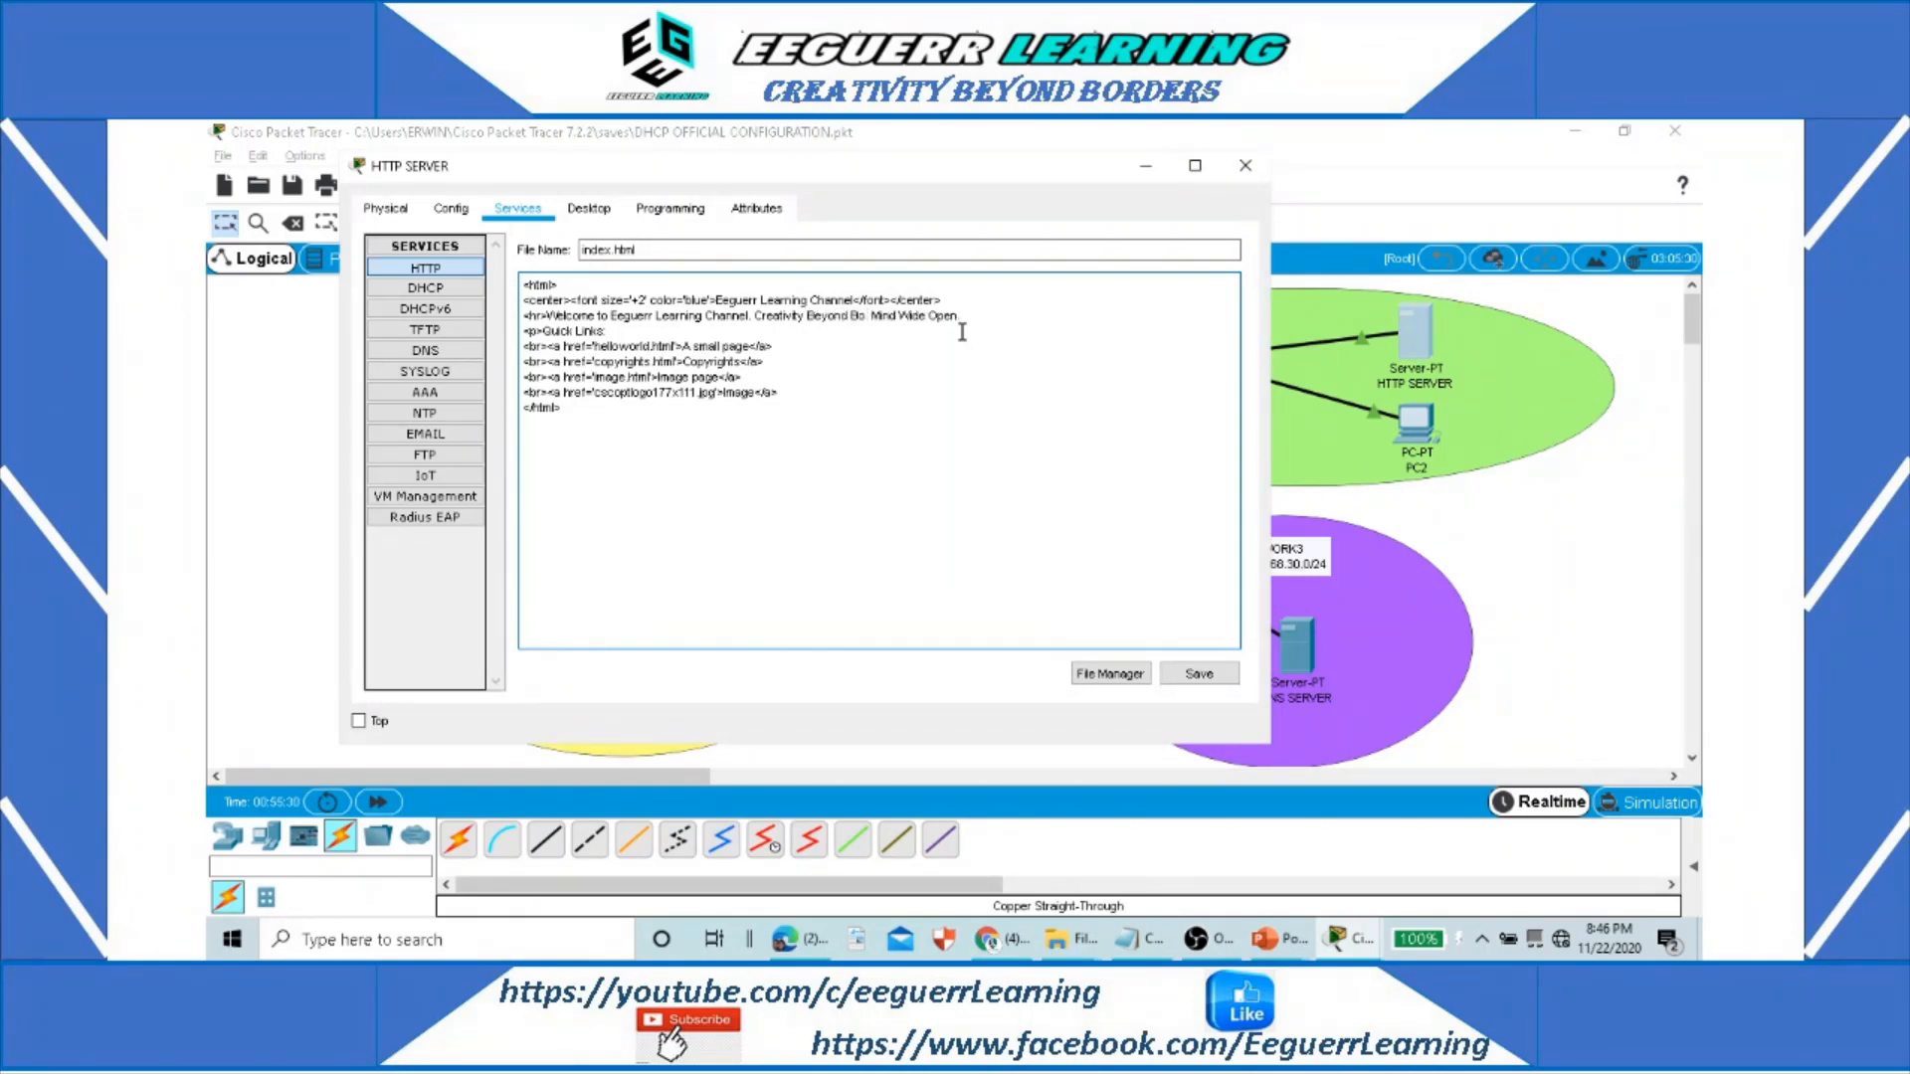
type("rders")
Step: Remove "Mind Wide Open" from the welcome line and save index.html, overwriting the existing file
key("BackSpace")
key("Delete")
key("Delete")
key("Delete")
key("Delete")
key("Delete")
key("Delete")
key("Delete")
key("Delete")
left_click(1198, 676)
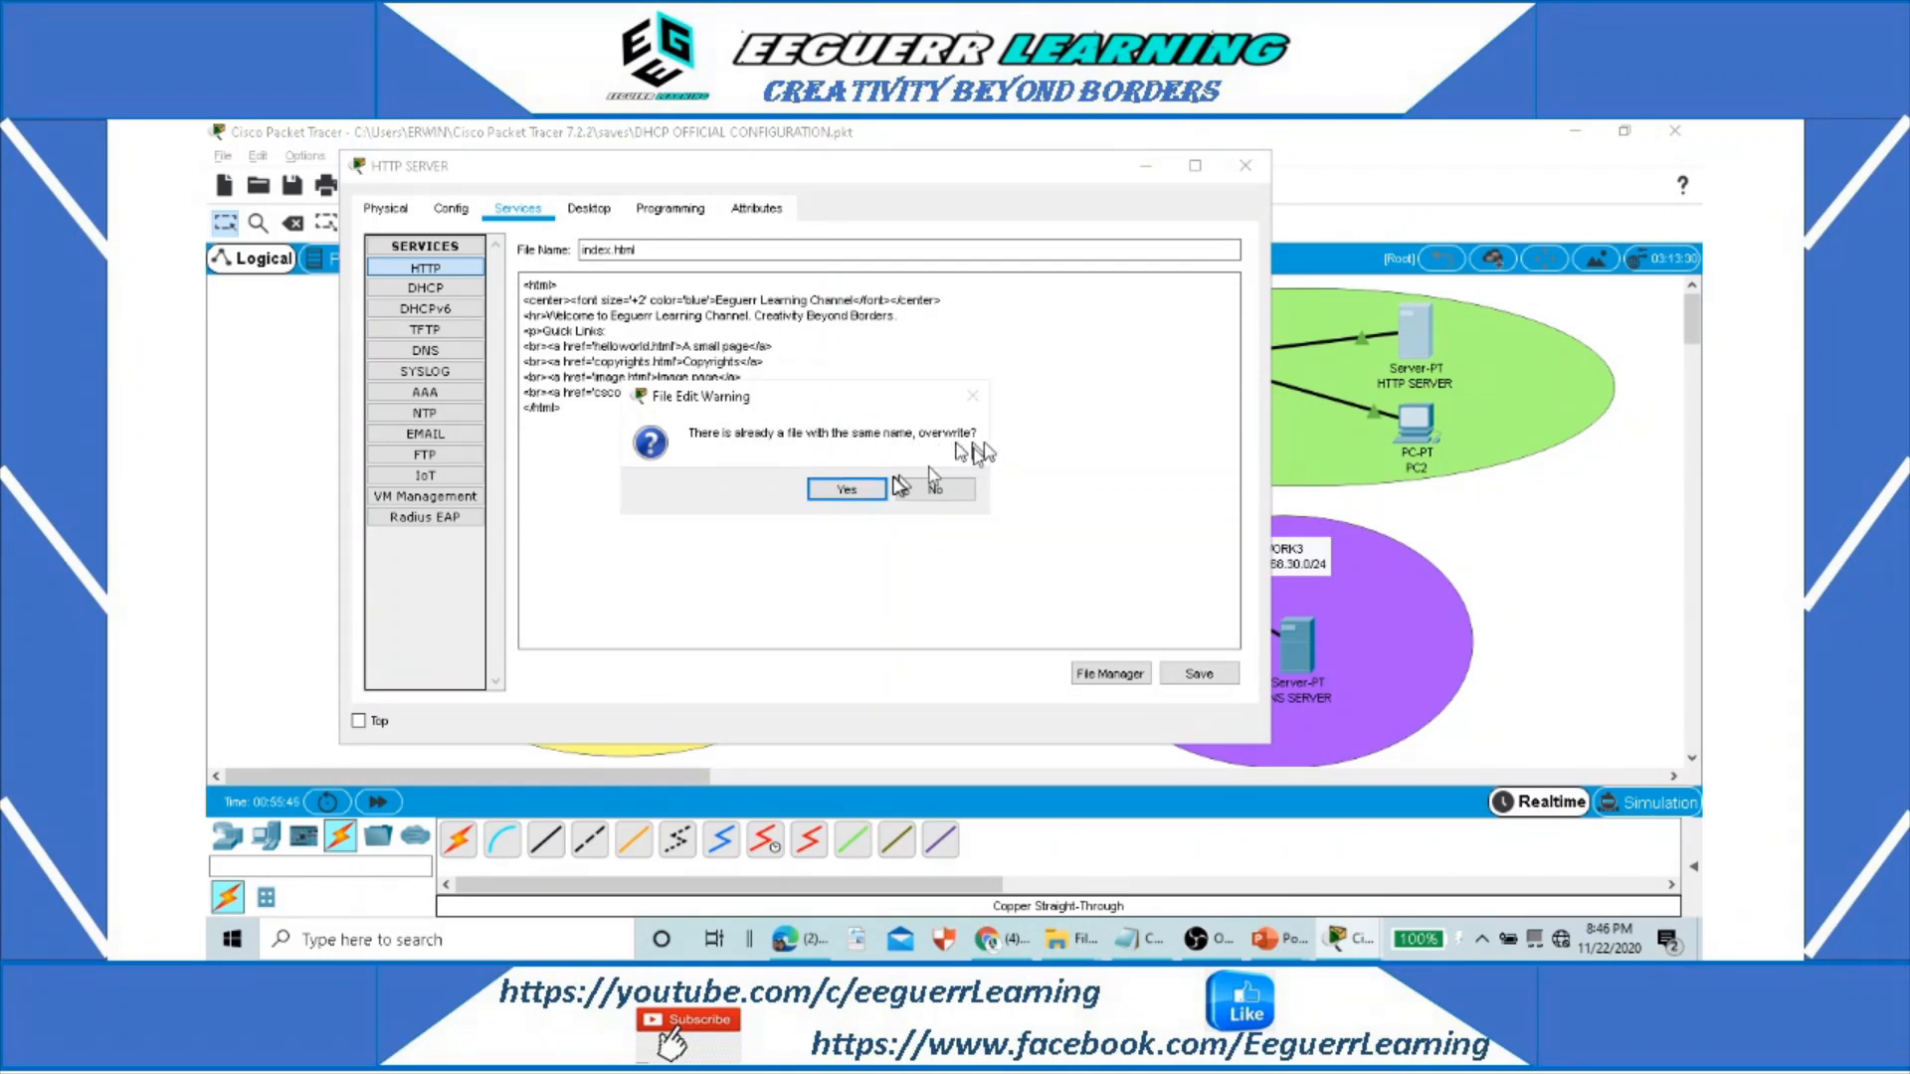
left_click(847, 489)
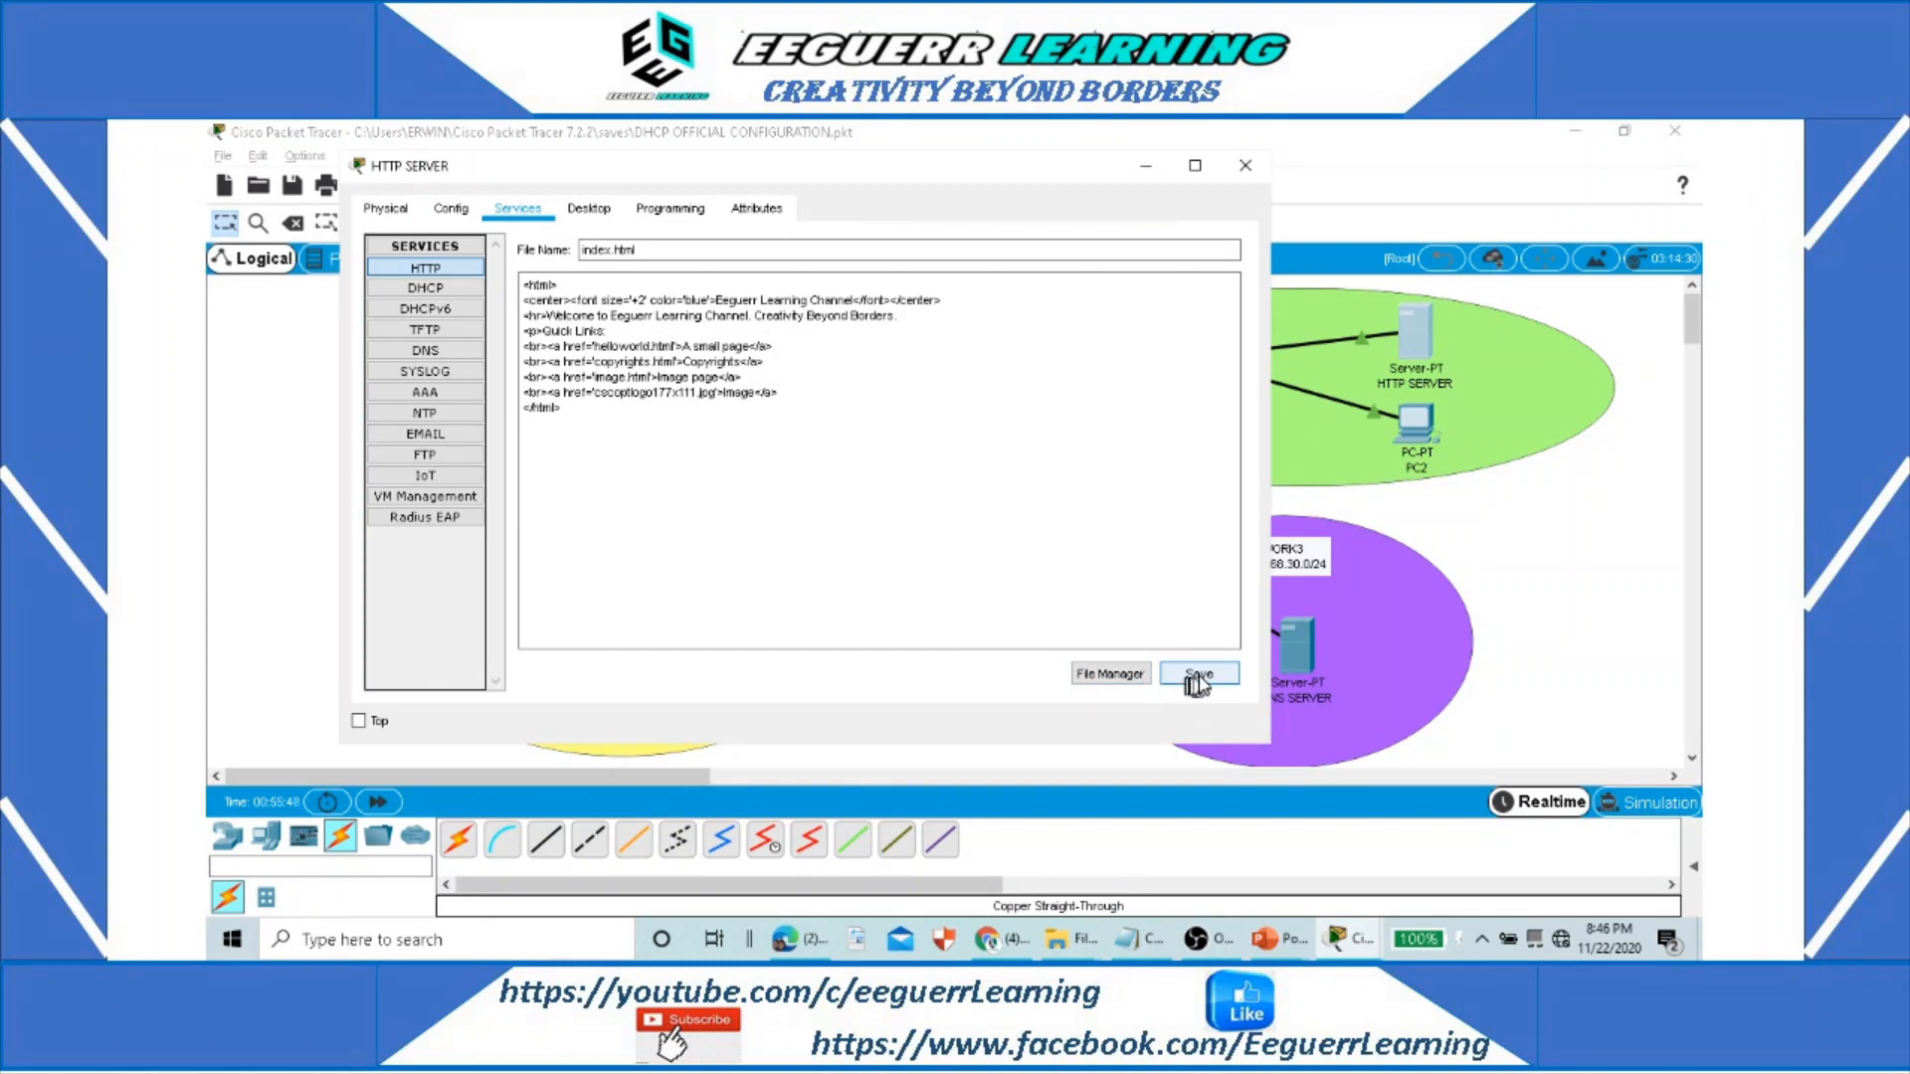
Step: Request the address 0.0.0.0 in the HTTP server's web browser to clear the old page
left_click(589, 207)
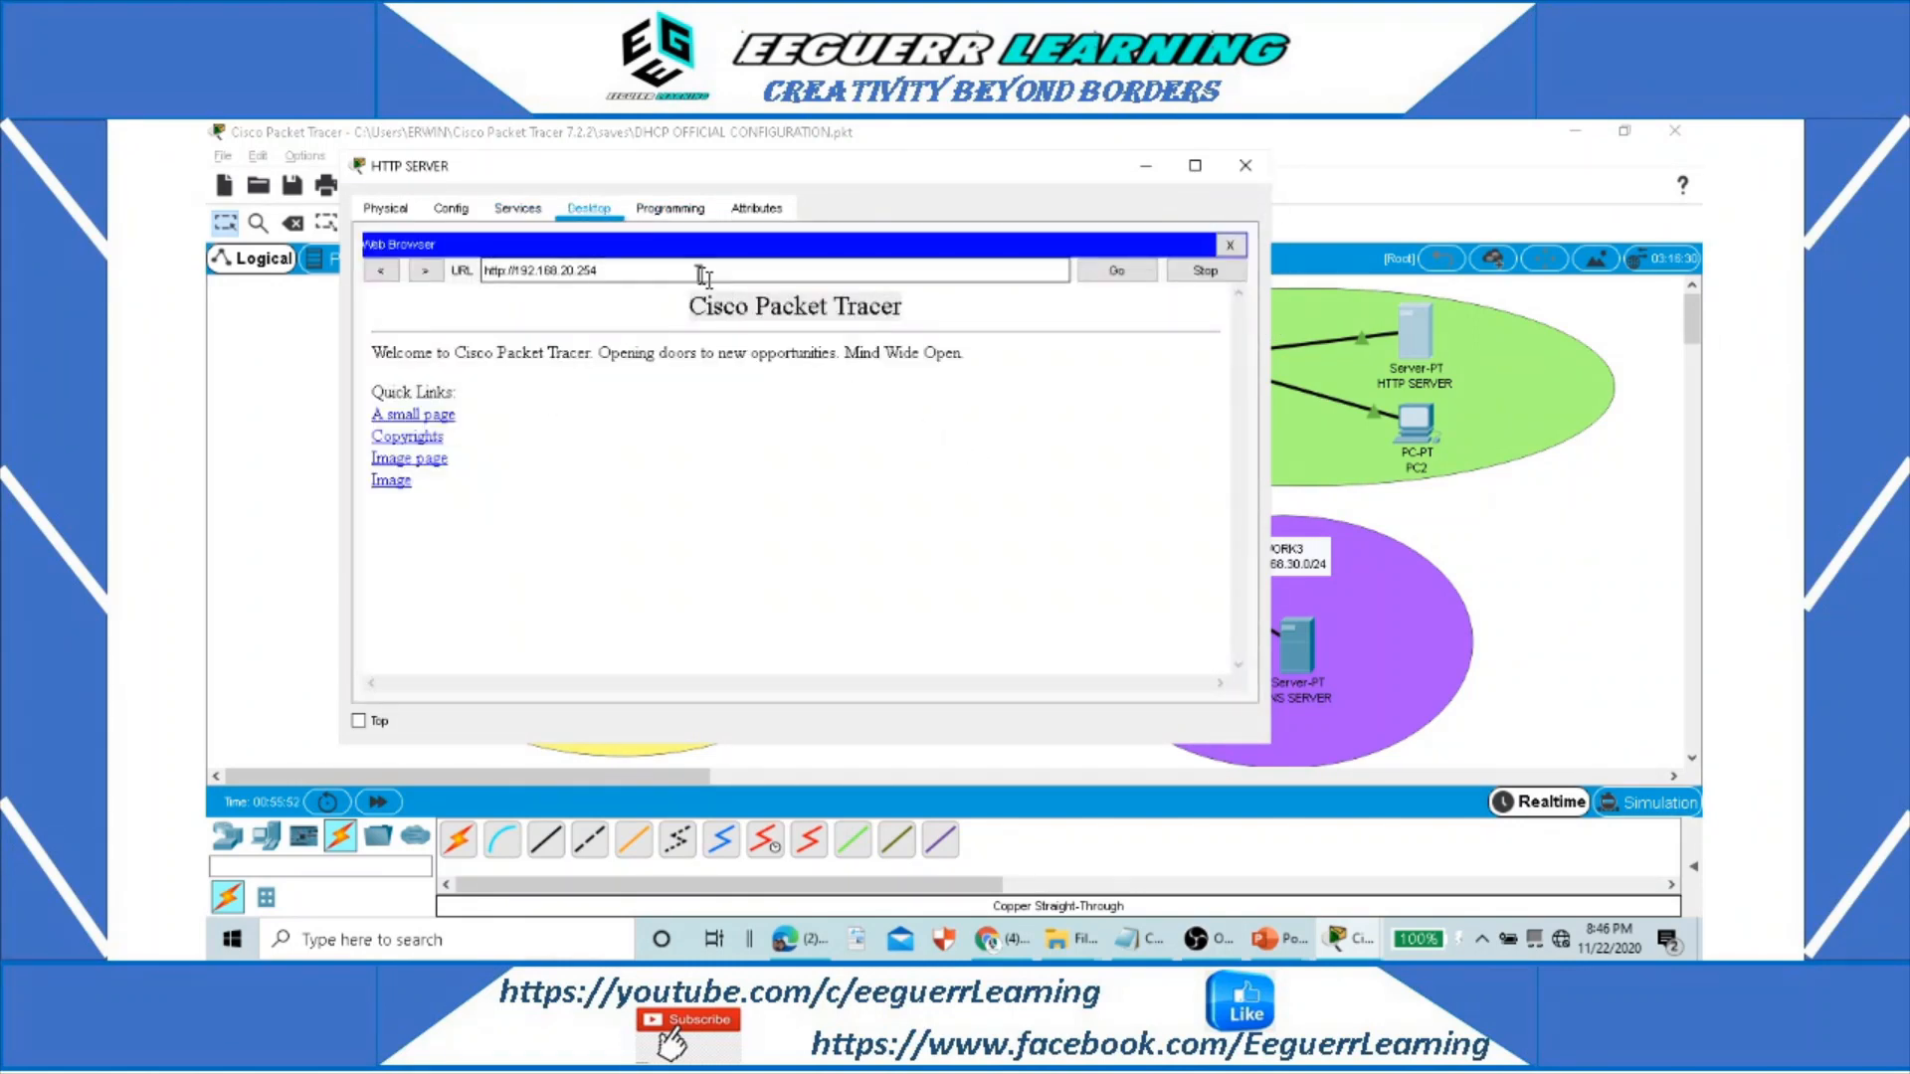
left_click_drag(689, 271, 459, 273)
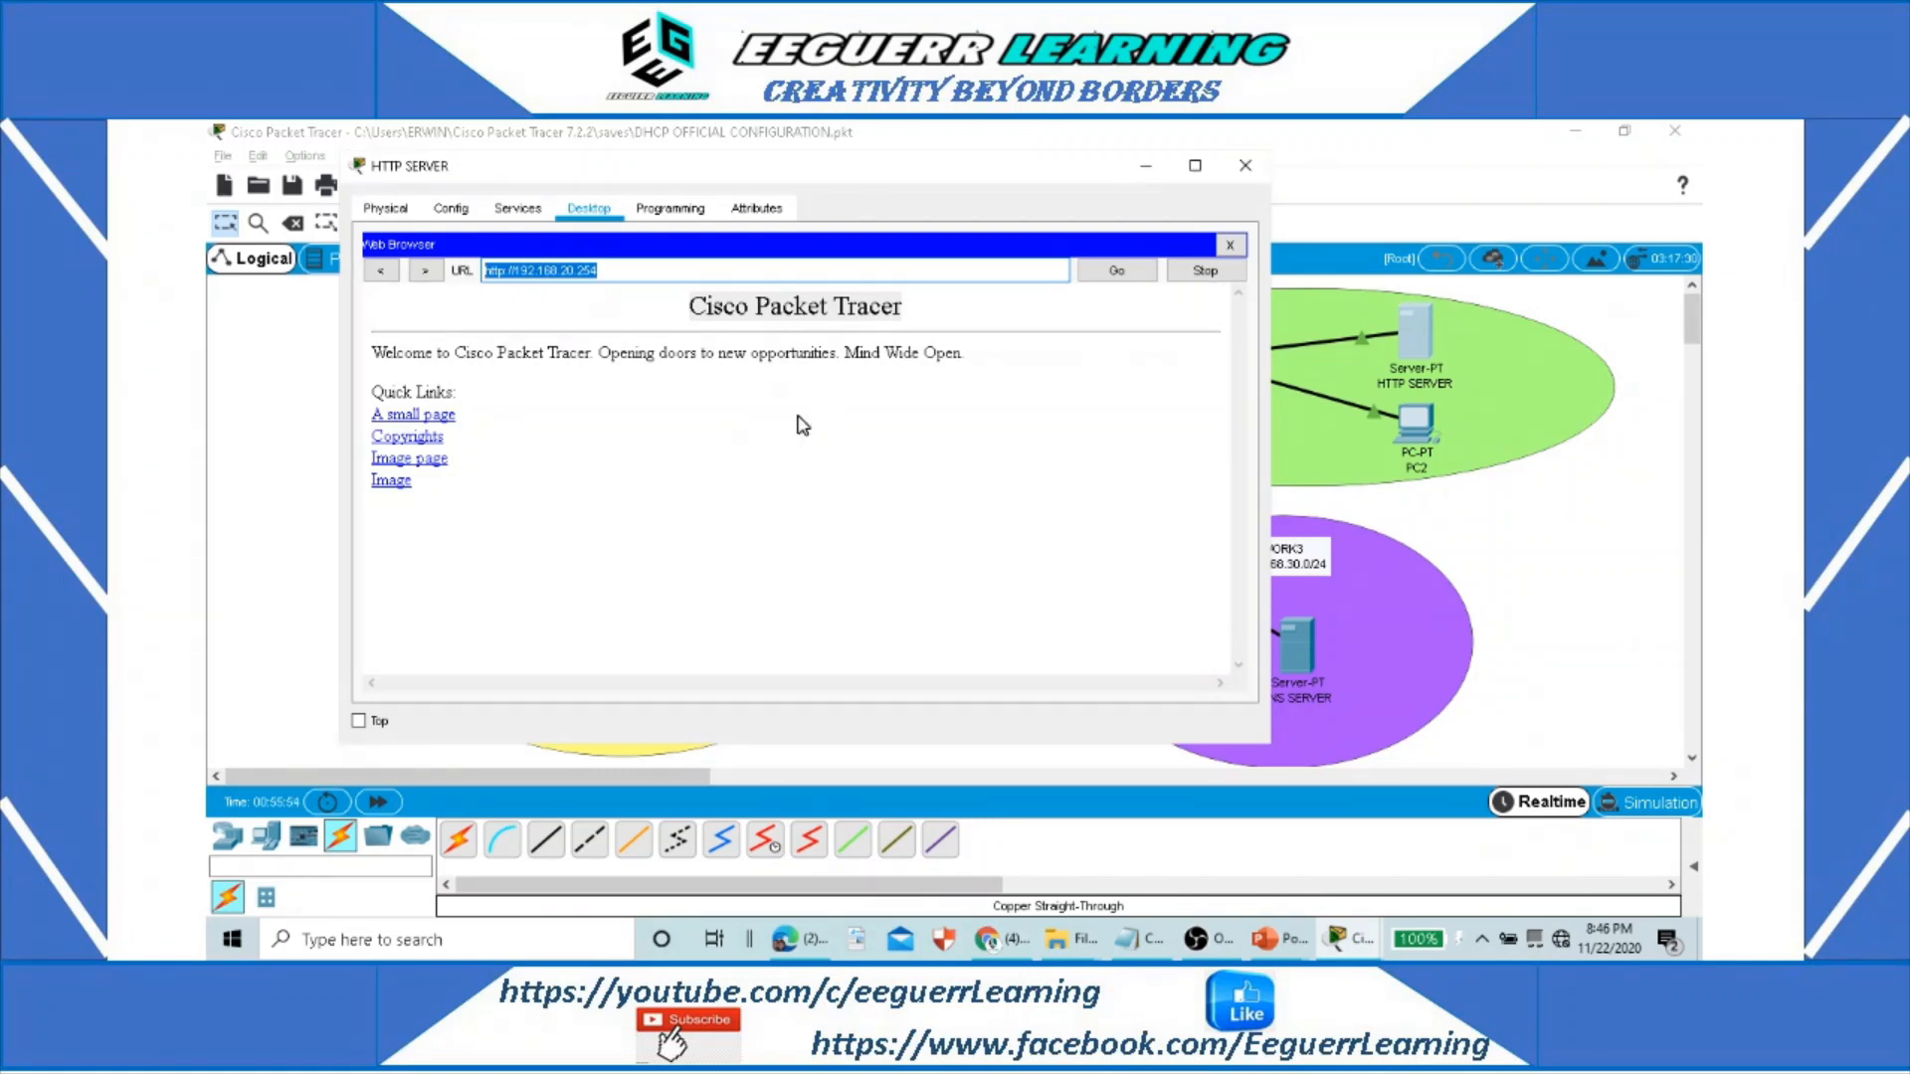
type("0.0.0.0")
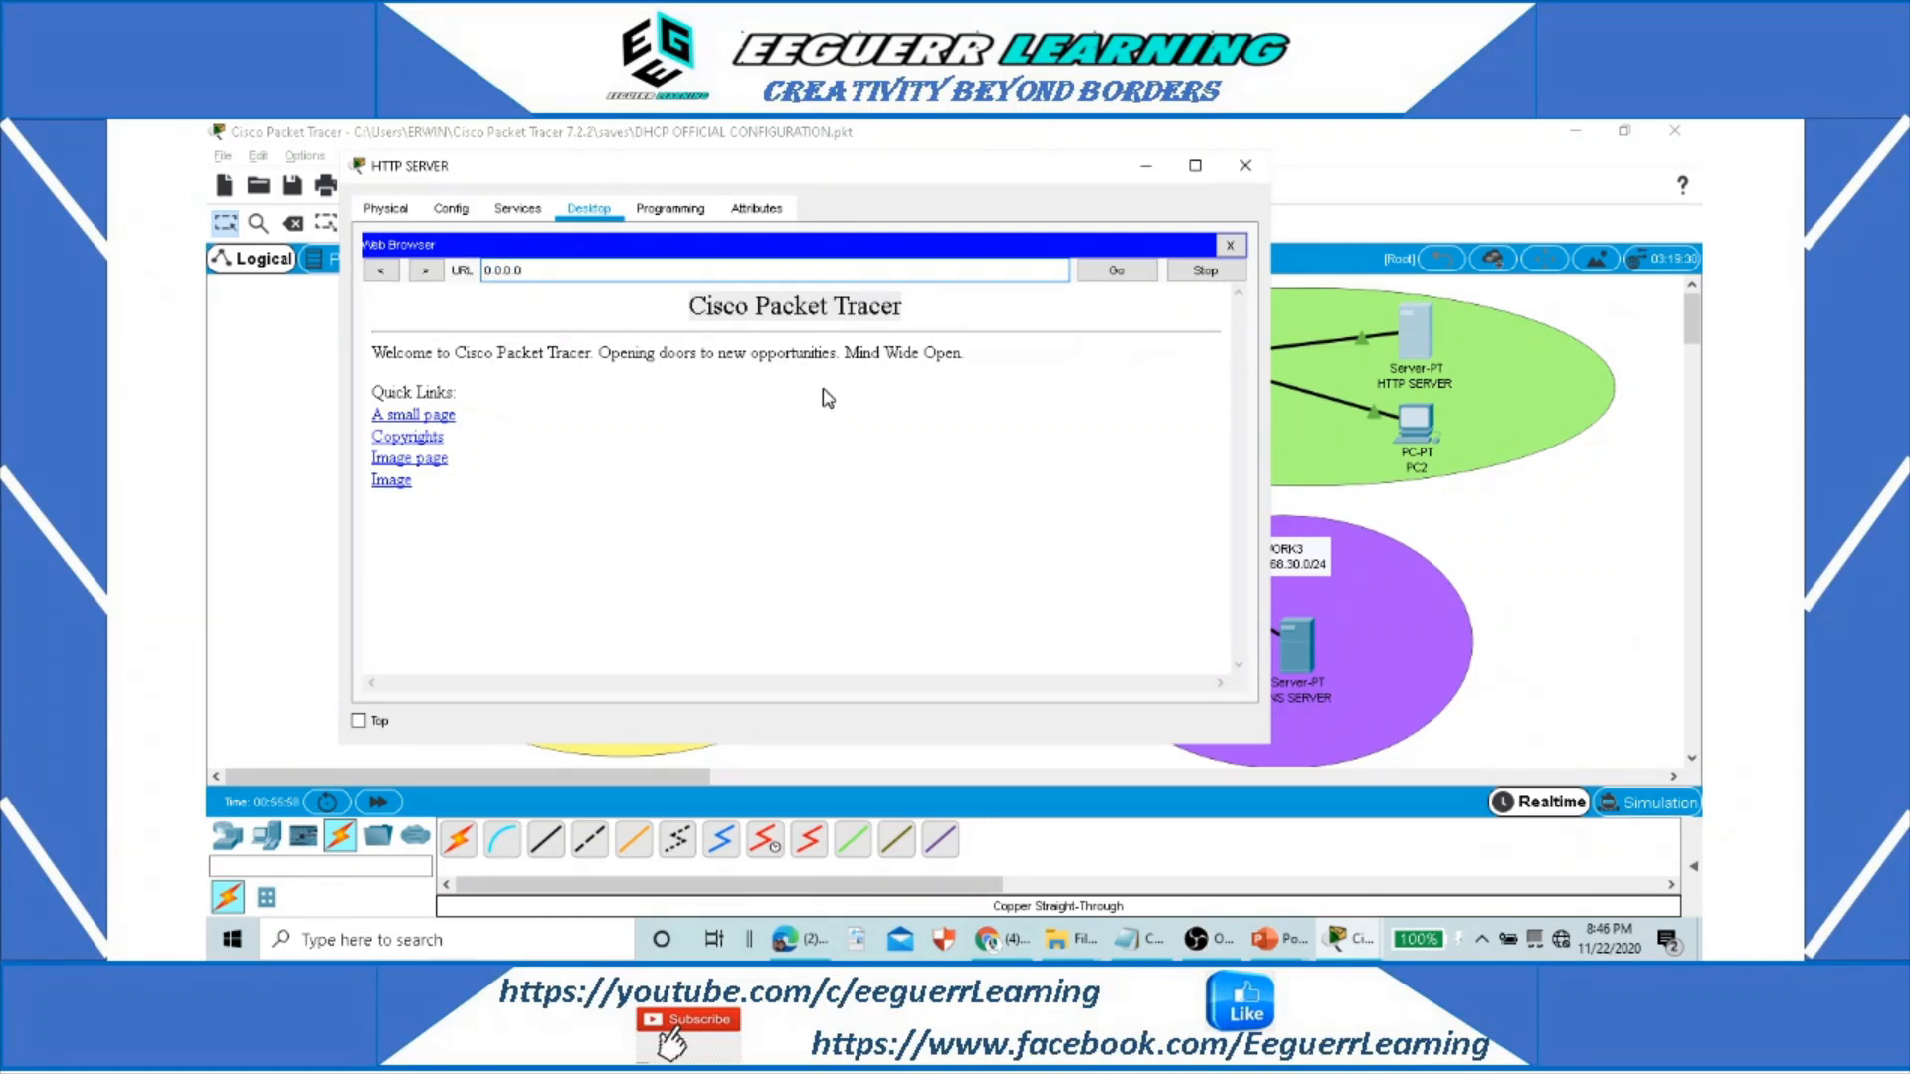
key("Return")
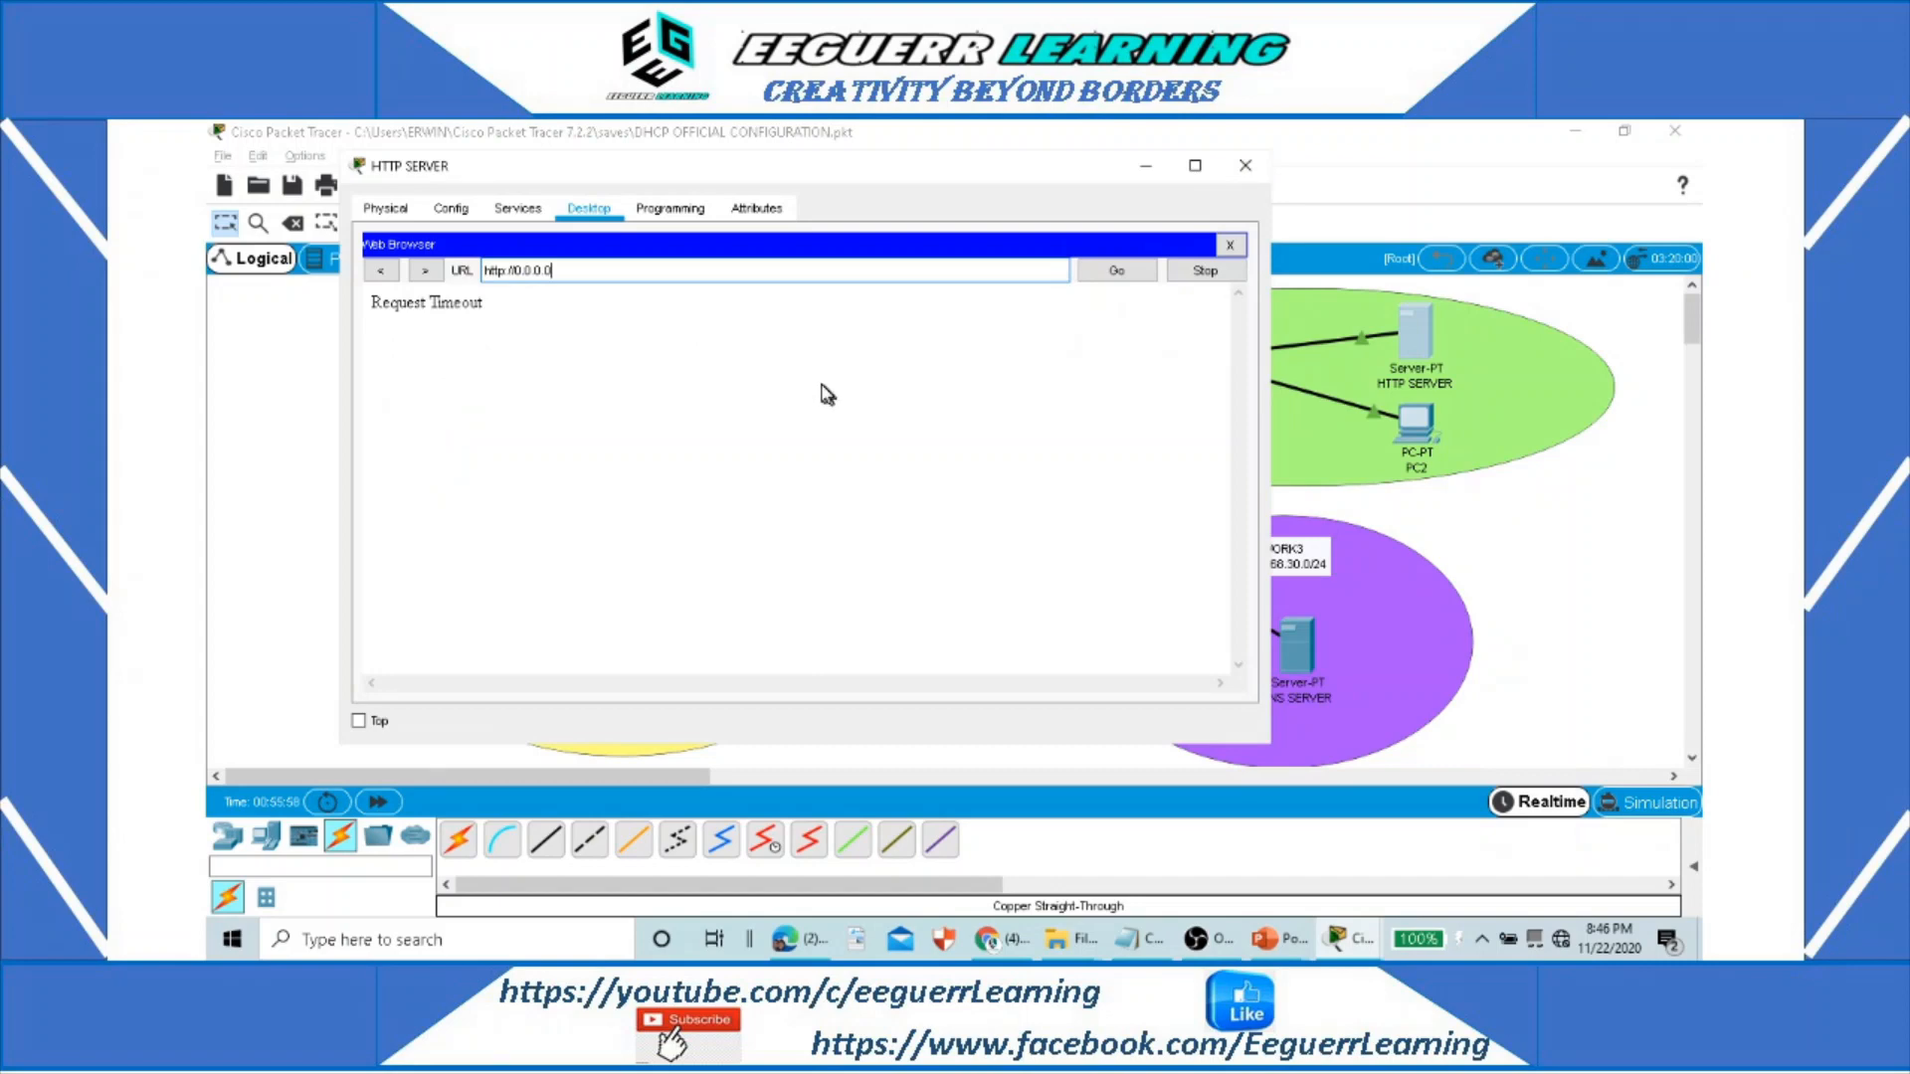
Step: Reload 192.168.20.254 in the web browser, check the edited heading and welcome line, and close the HTTP SERVER window
triple_click(608, 270)
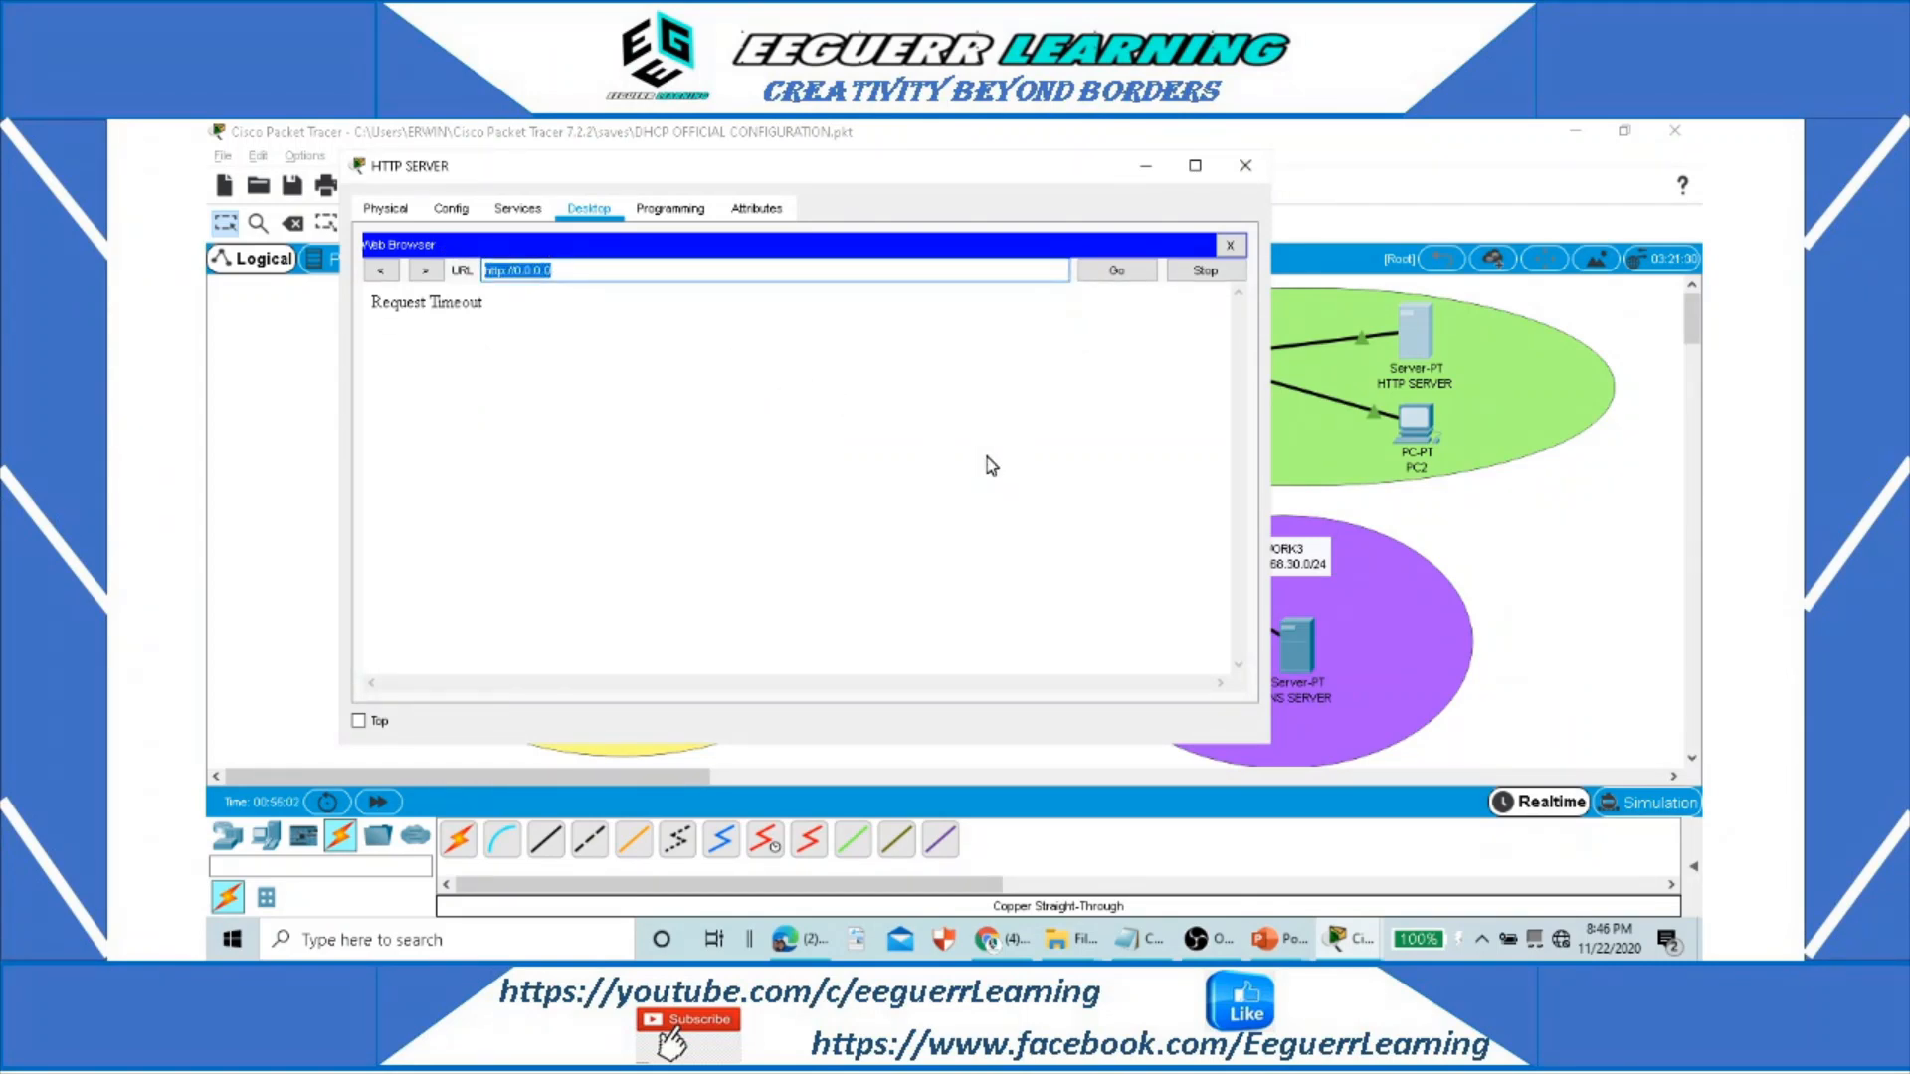
type("19")
type("0.254")
key("Return")
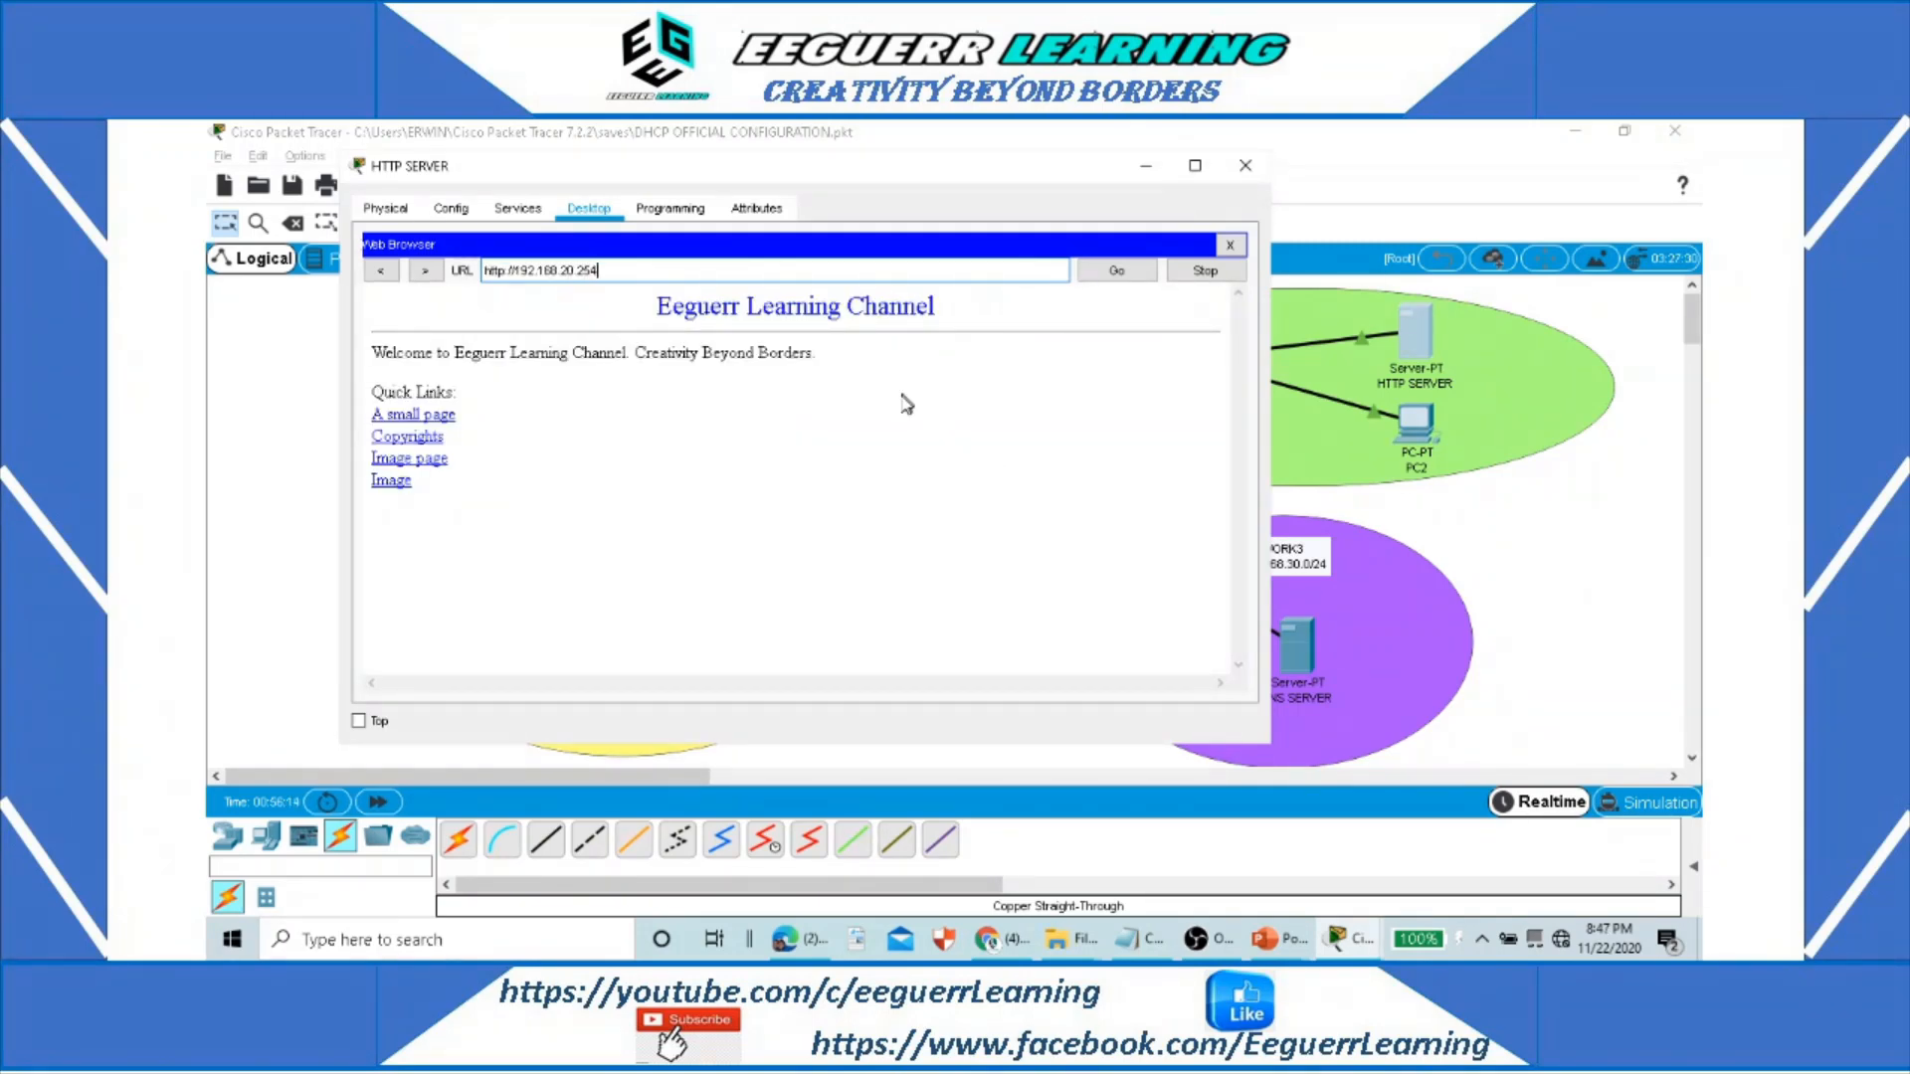
left_click_drag(940, 307, 642, 294)
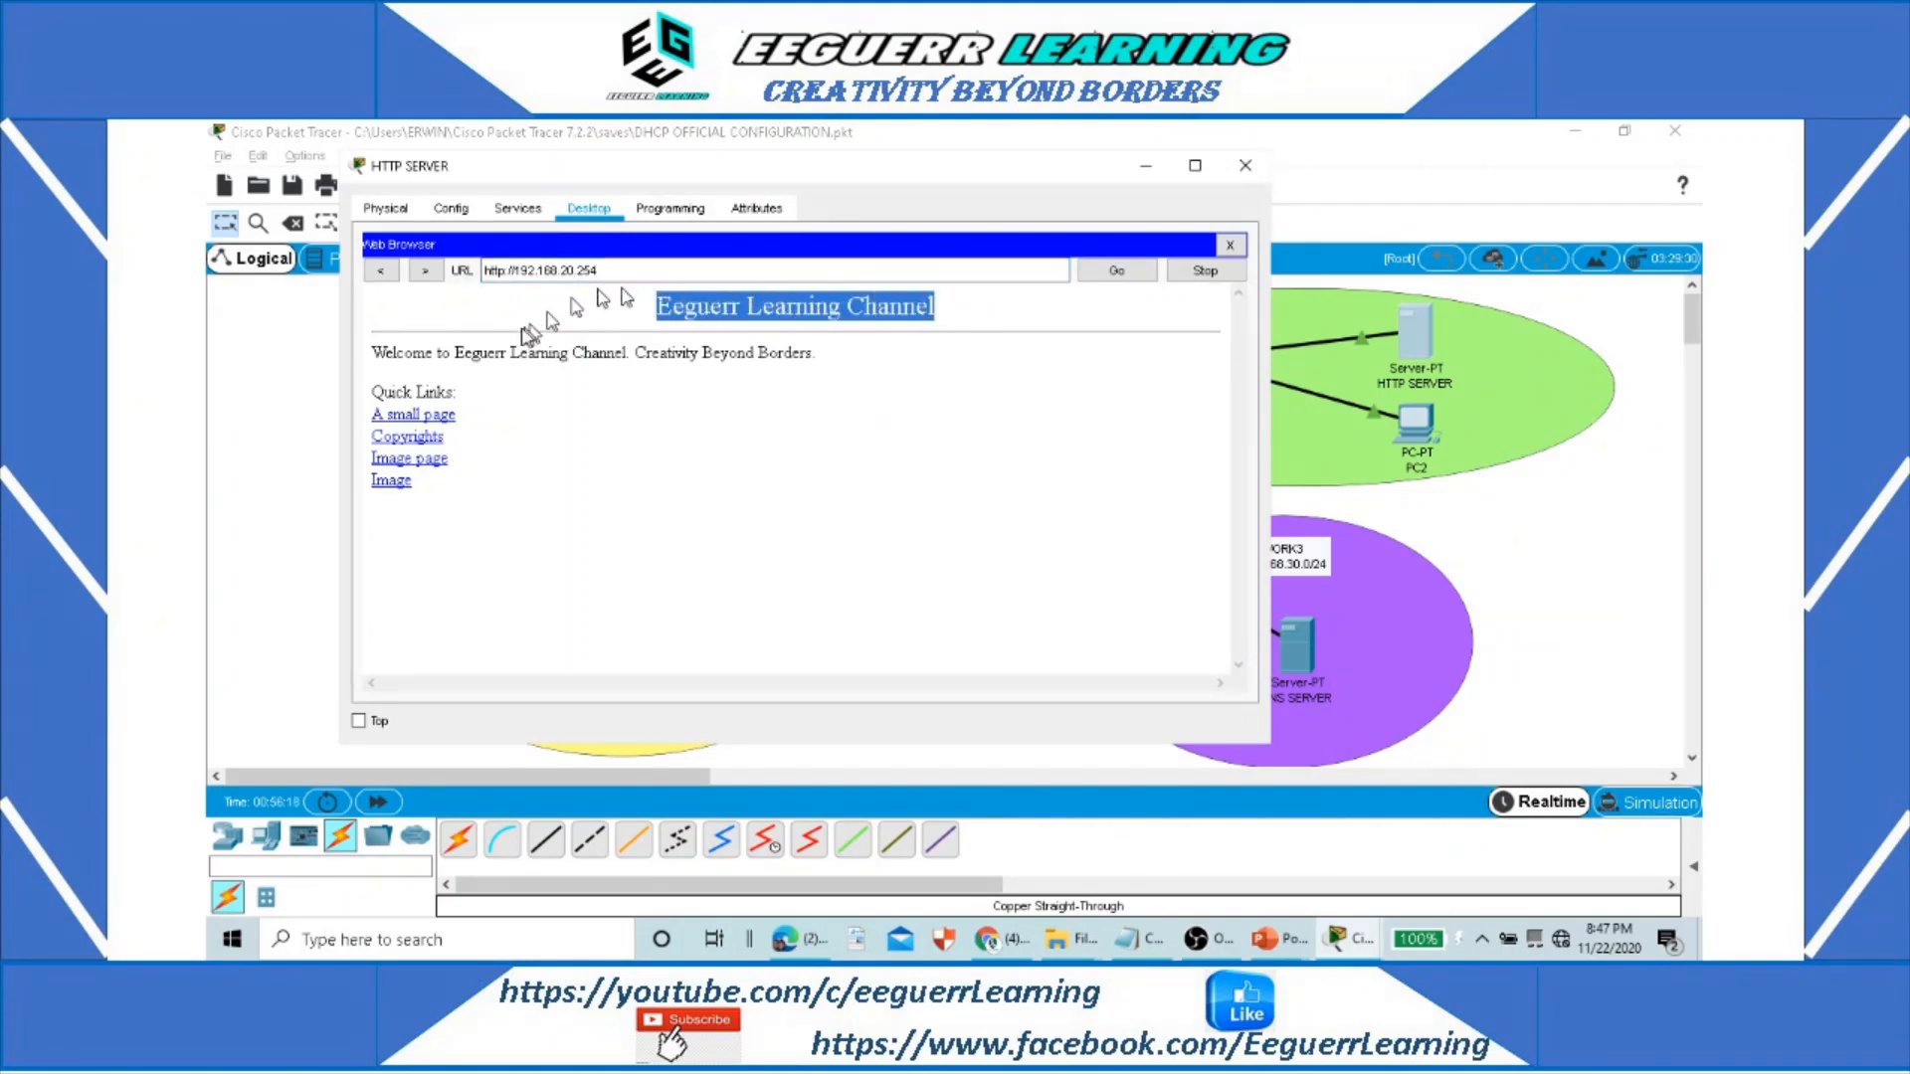
left_click_drag(376, 355, 833, 357)
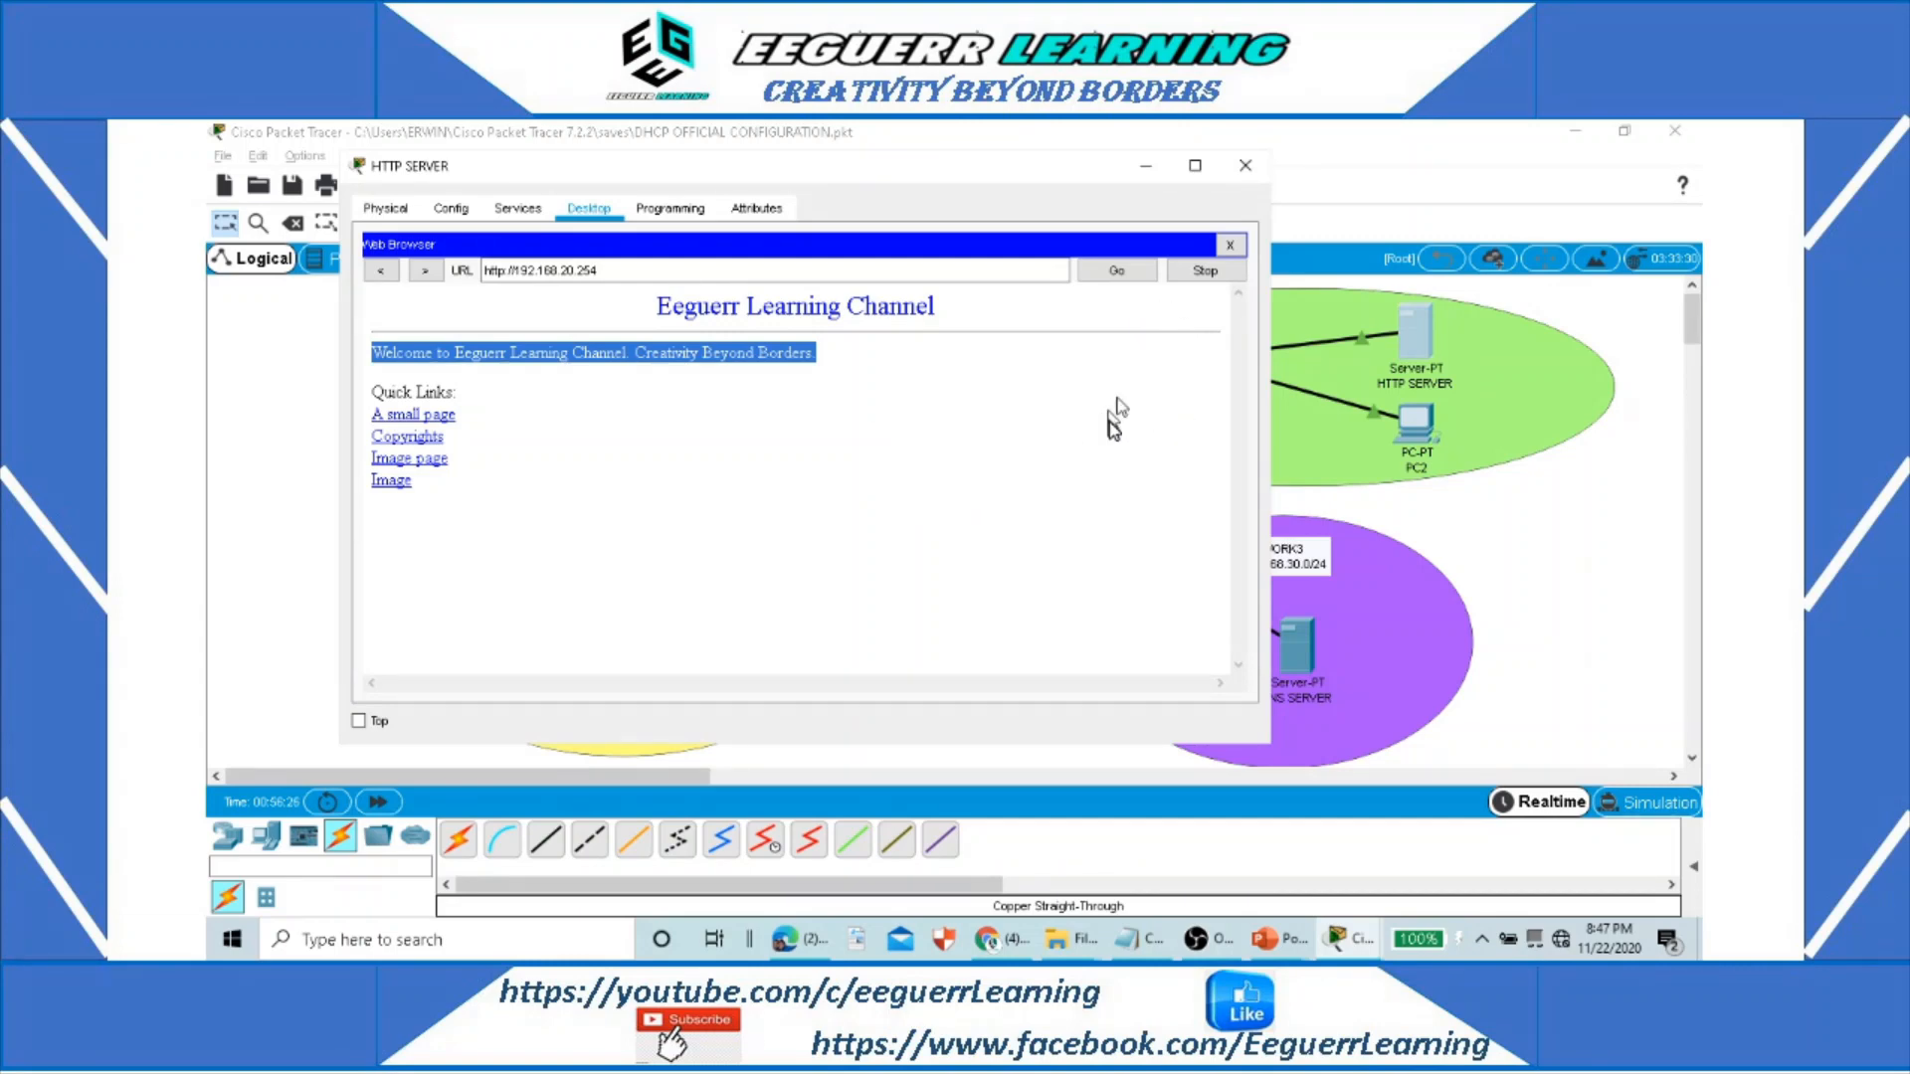
left_click(1245, 166)
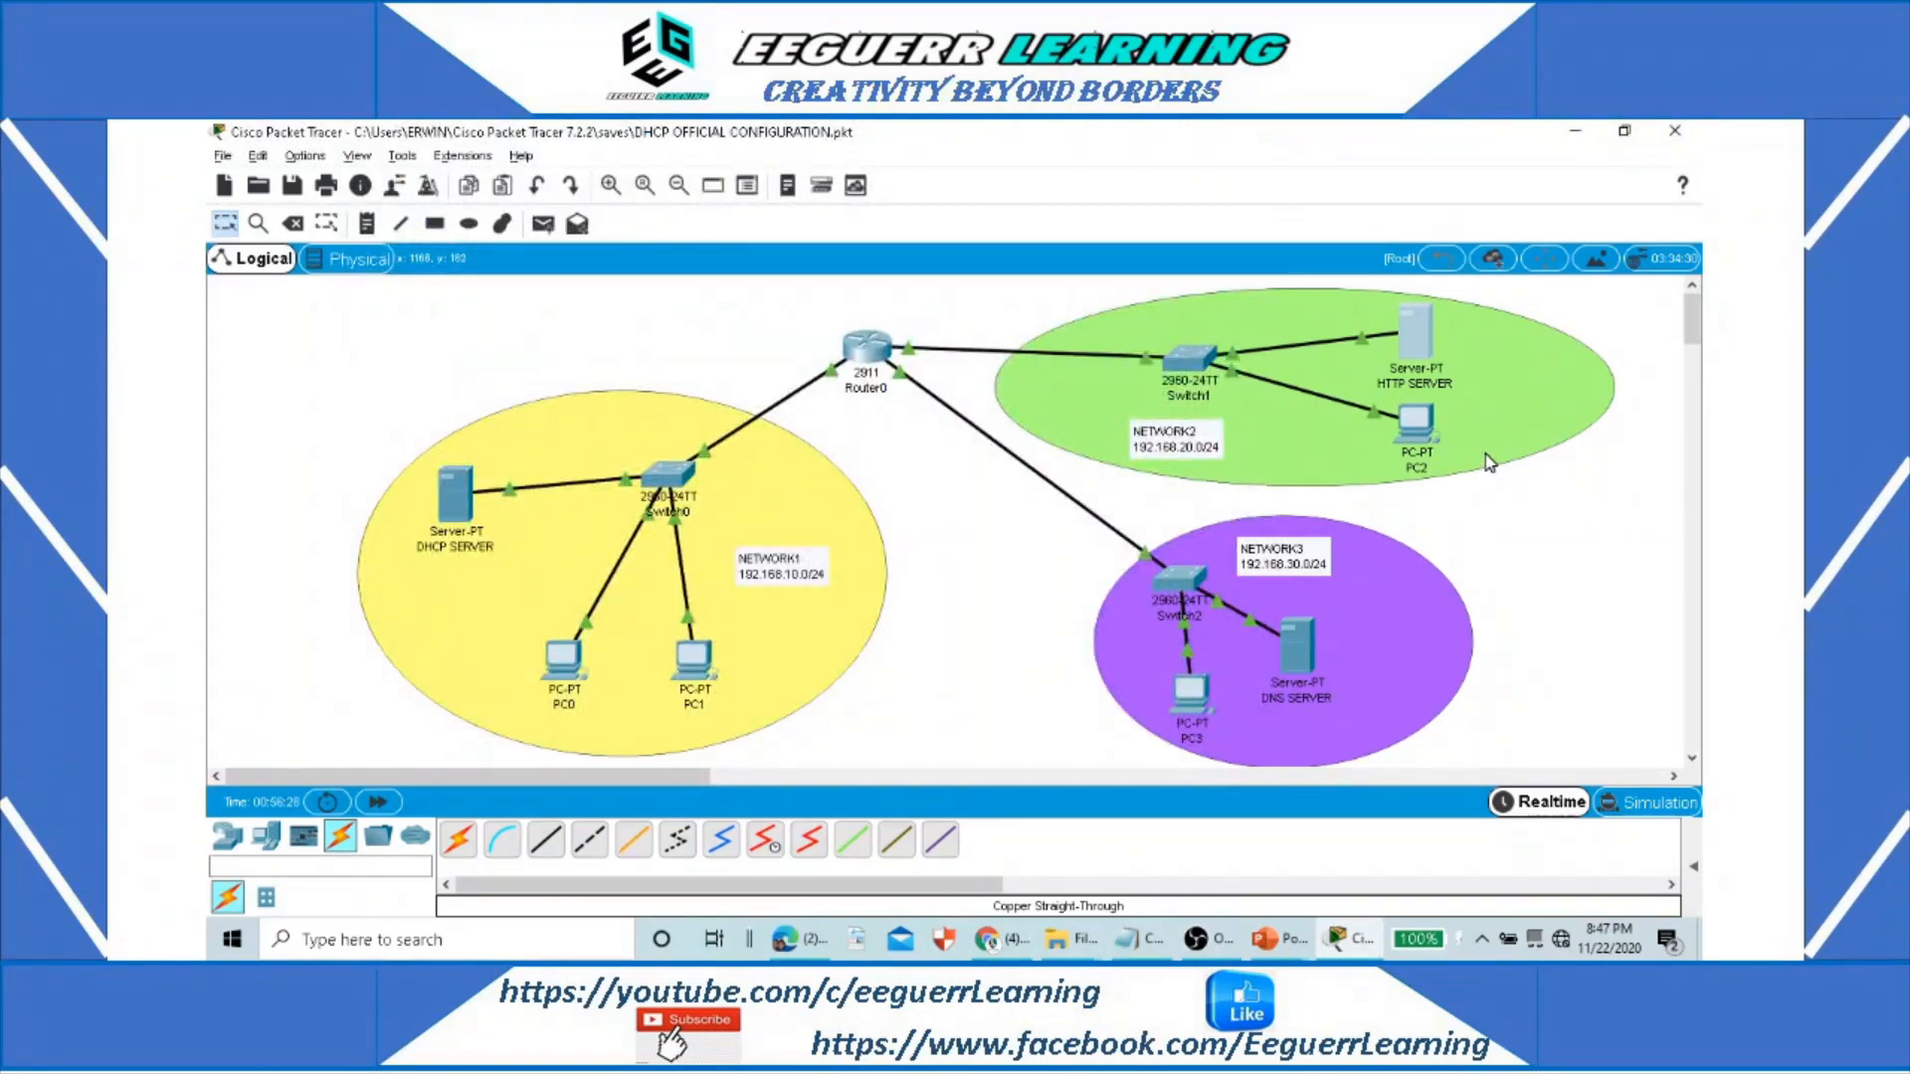
mouse_move(1460, 317)
left_mouse_down()
mouse_move(1434, 292)
mouse_move(1376, 333)
mouse_move(1410, 395)
mouse_move(1462, 304)
left_mouse_up()
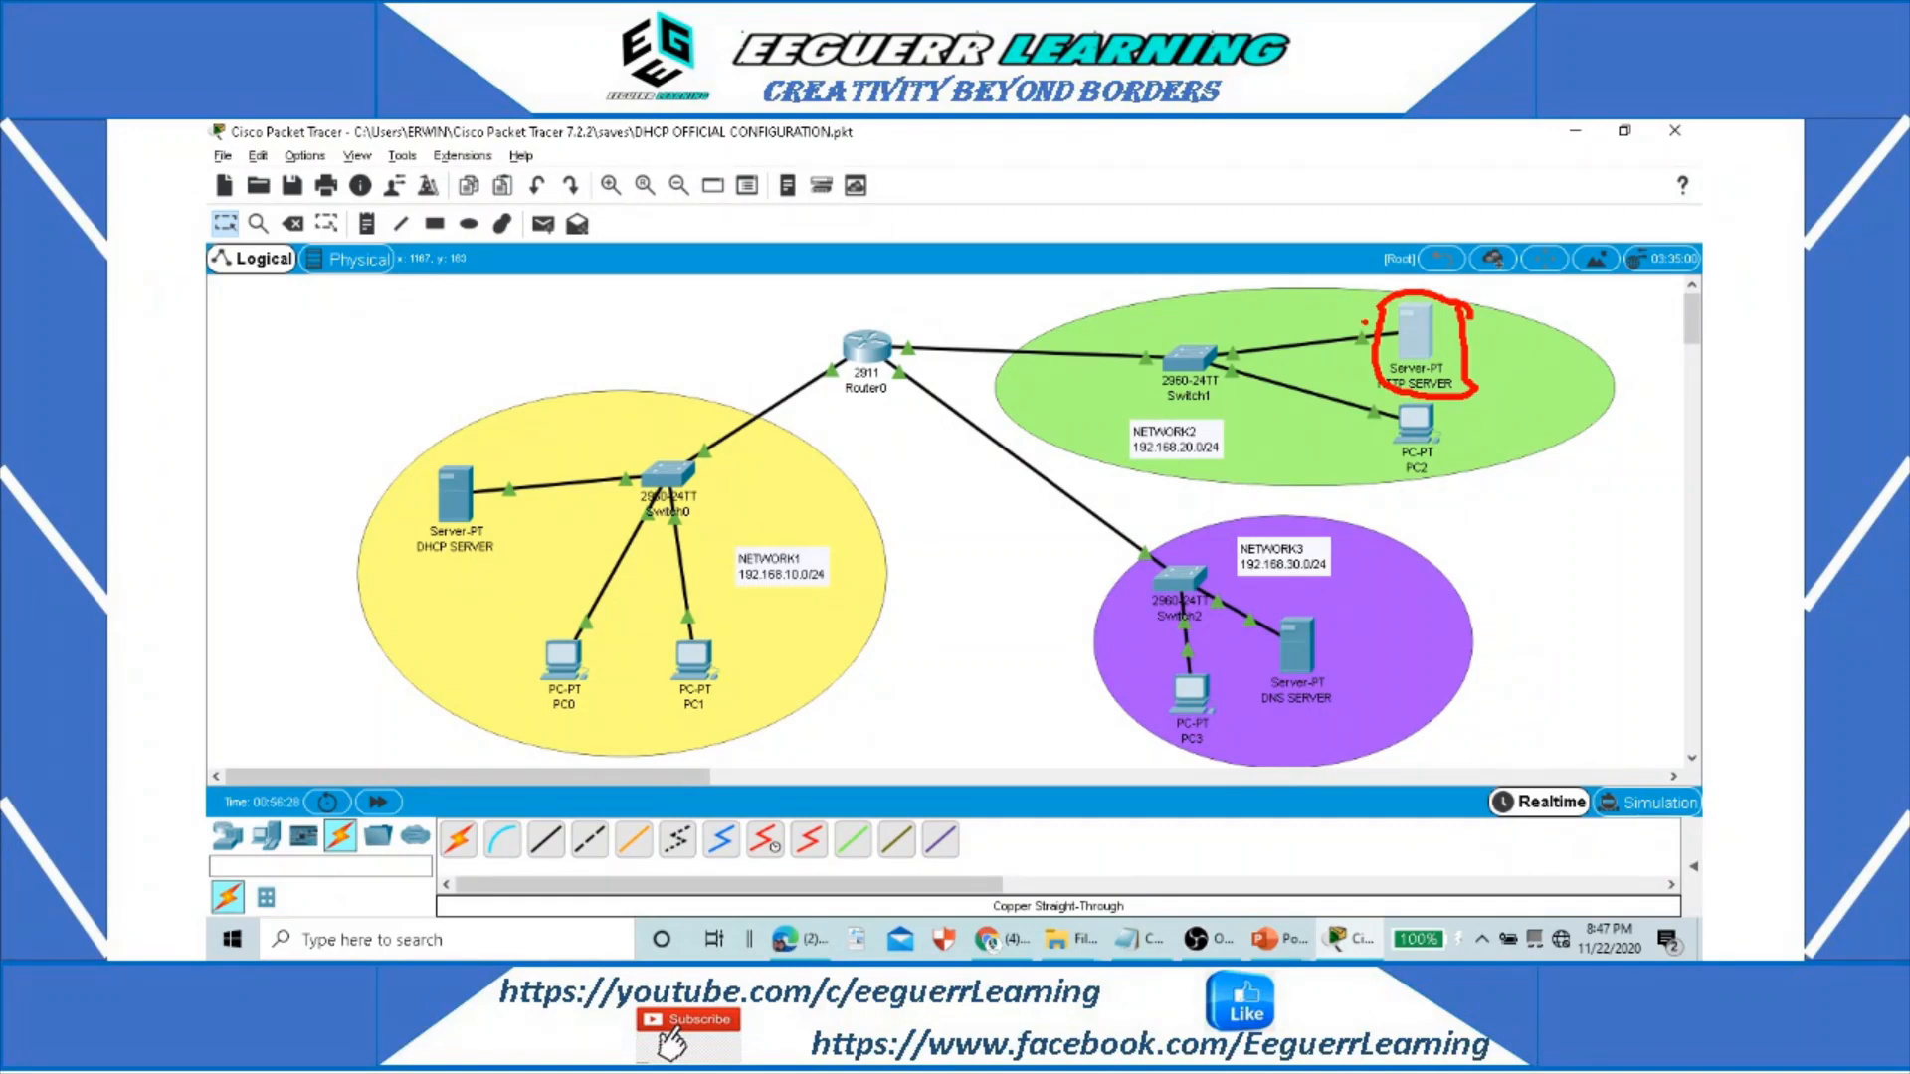
mouse_move(1365, 321)
left_mouse_down()
mouse_move(1124, 299)
mouse_move(1041, 340)
mouse_move(768, 348)
mouse_move(723, 675)
left_mouse_up()
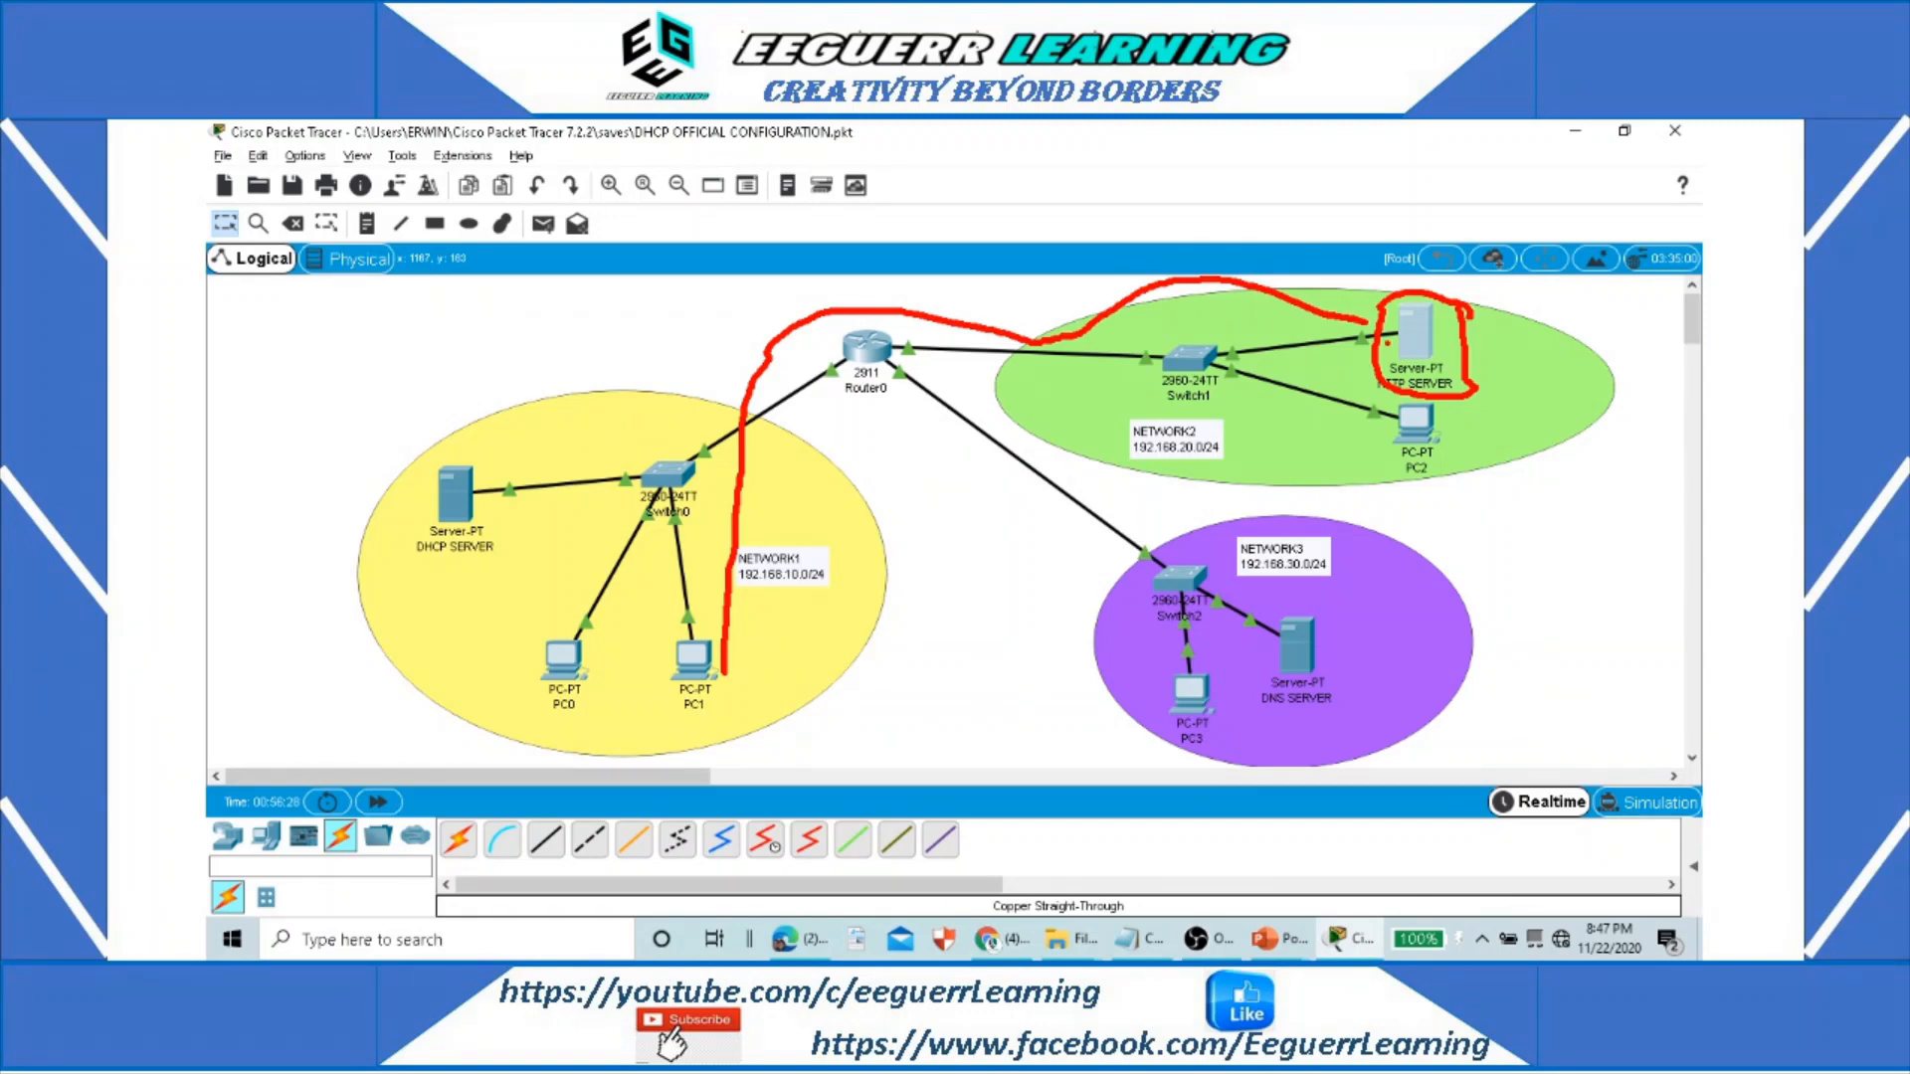
mouse_move(1376, 321)
left_mouse_down()
mouse_move(1098, 330)
mouse_move(1061, 513)
mouse_move(1274, 681)
left_mouse_up()
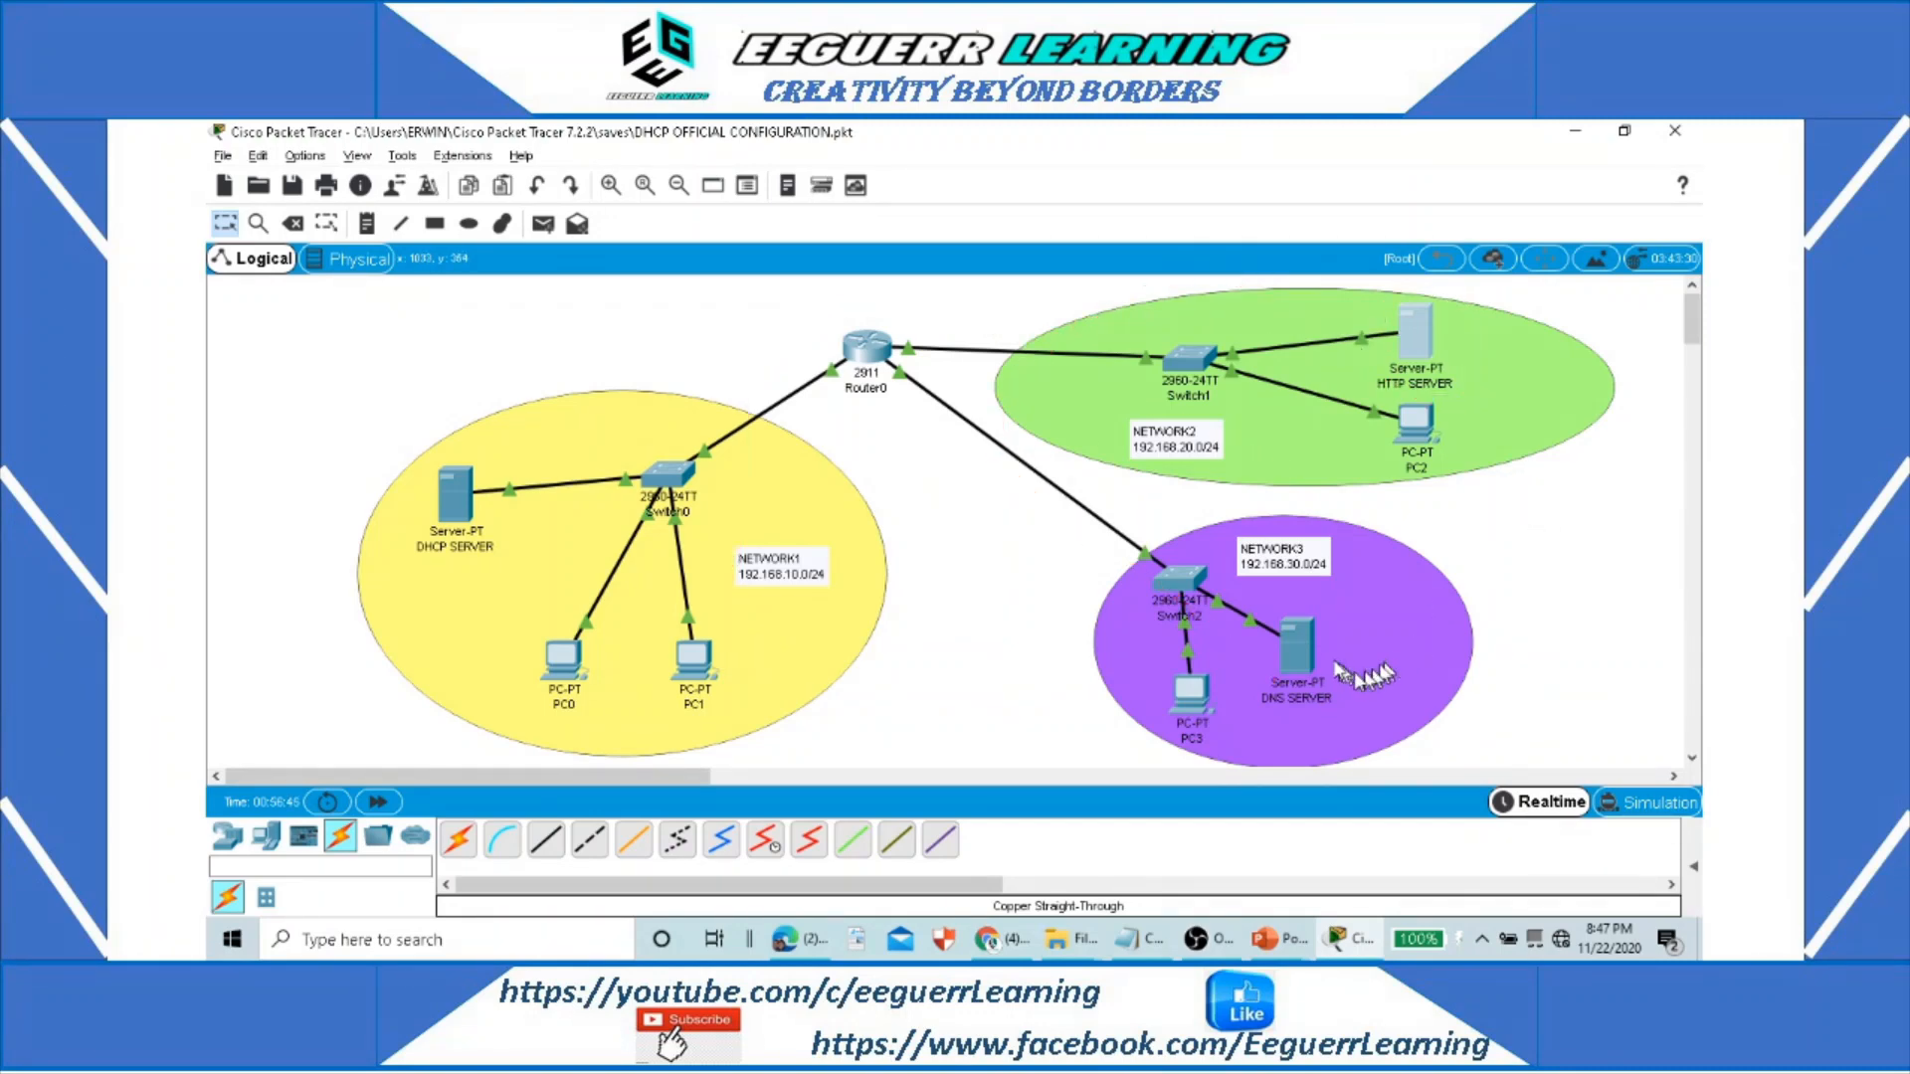
Step: In the DNS server's DNS service, enter an A record named eeguerrlearning.com with address 192.168.20.254
left_click(1301, 652)
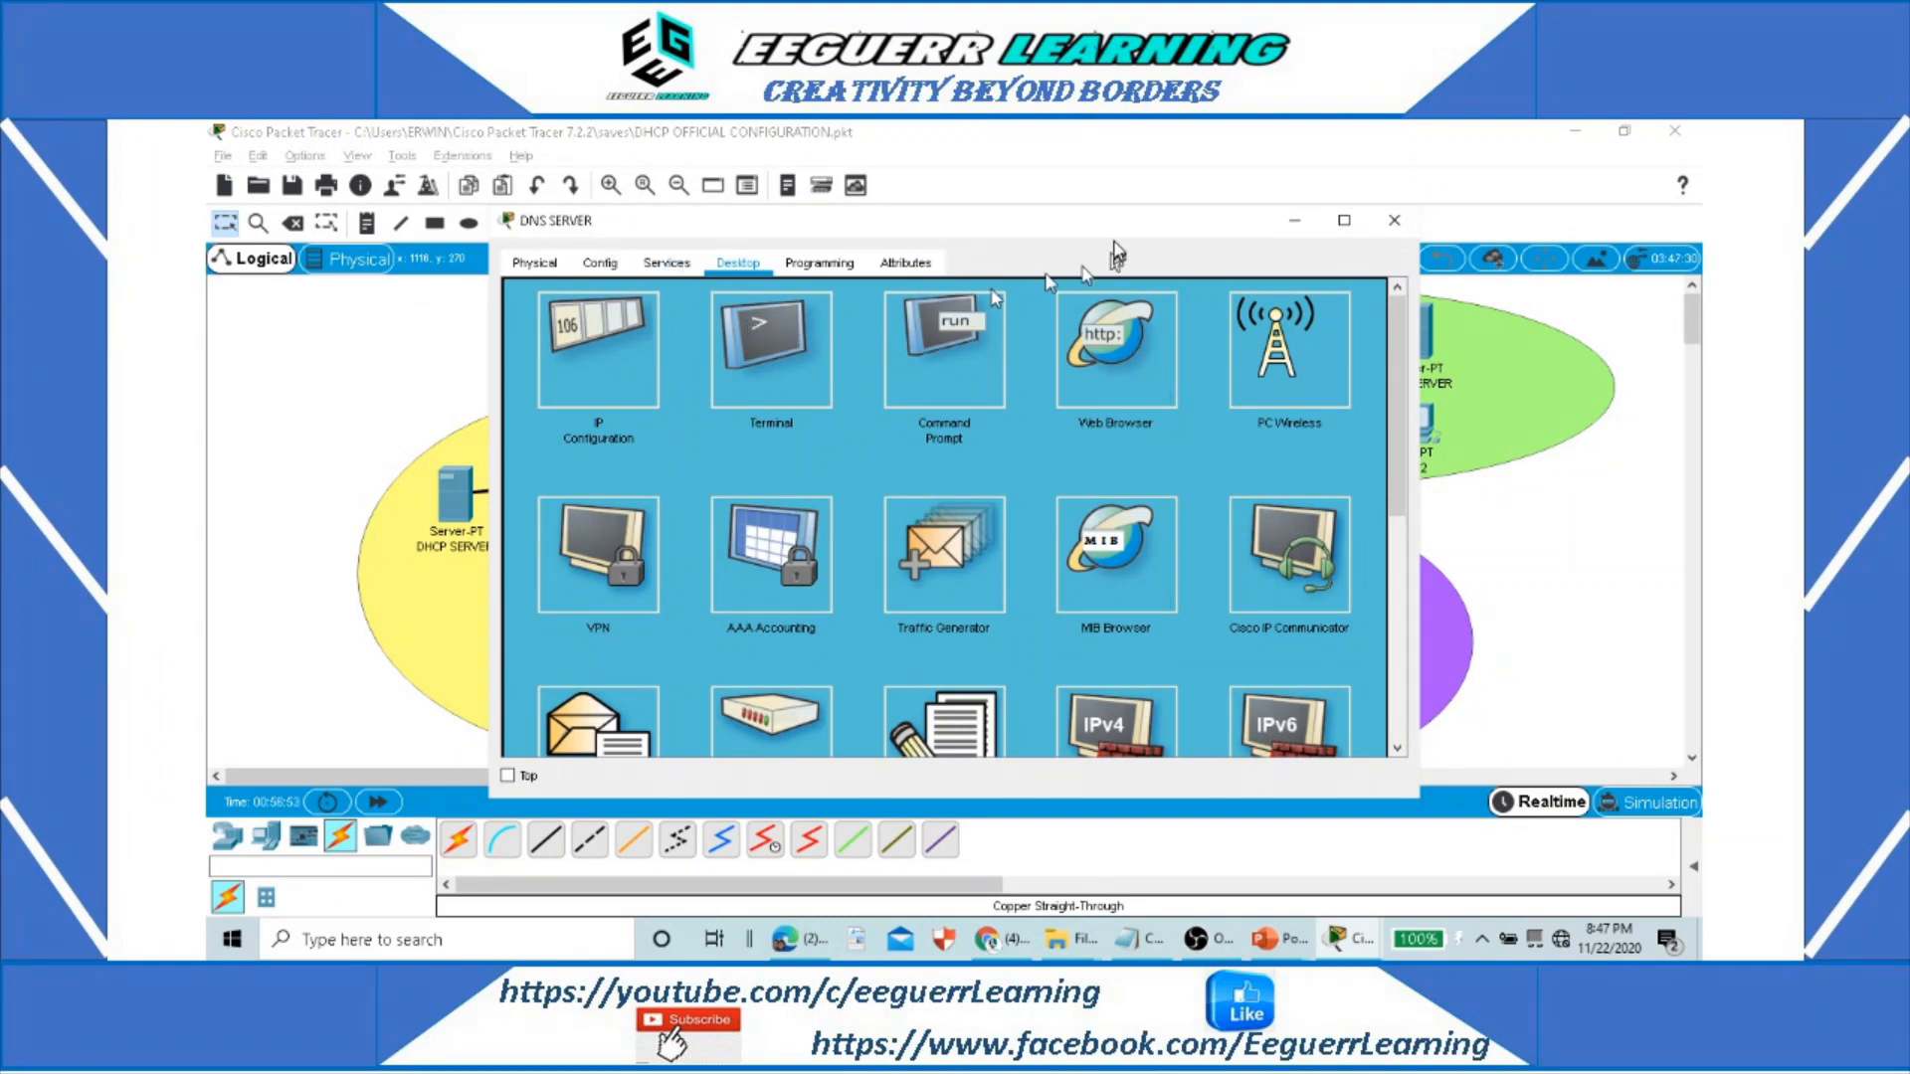
left_click_drag(1034, 221, 1031, 148)
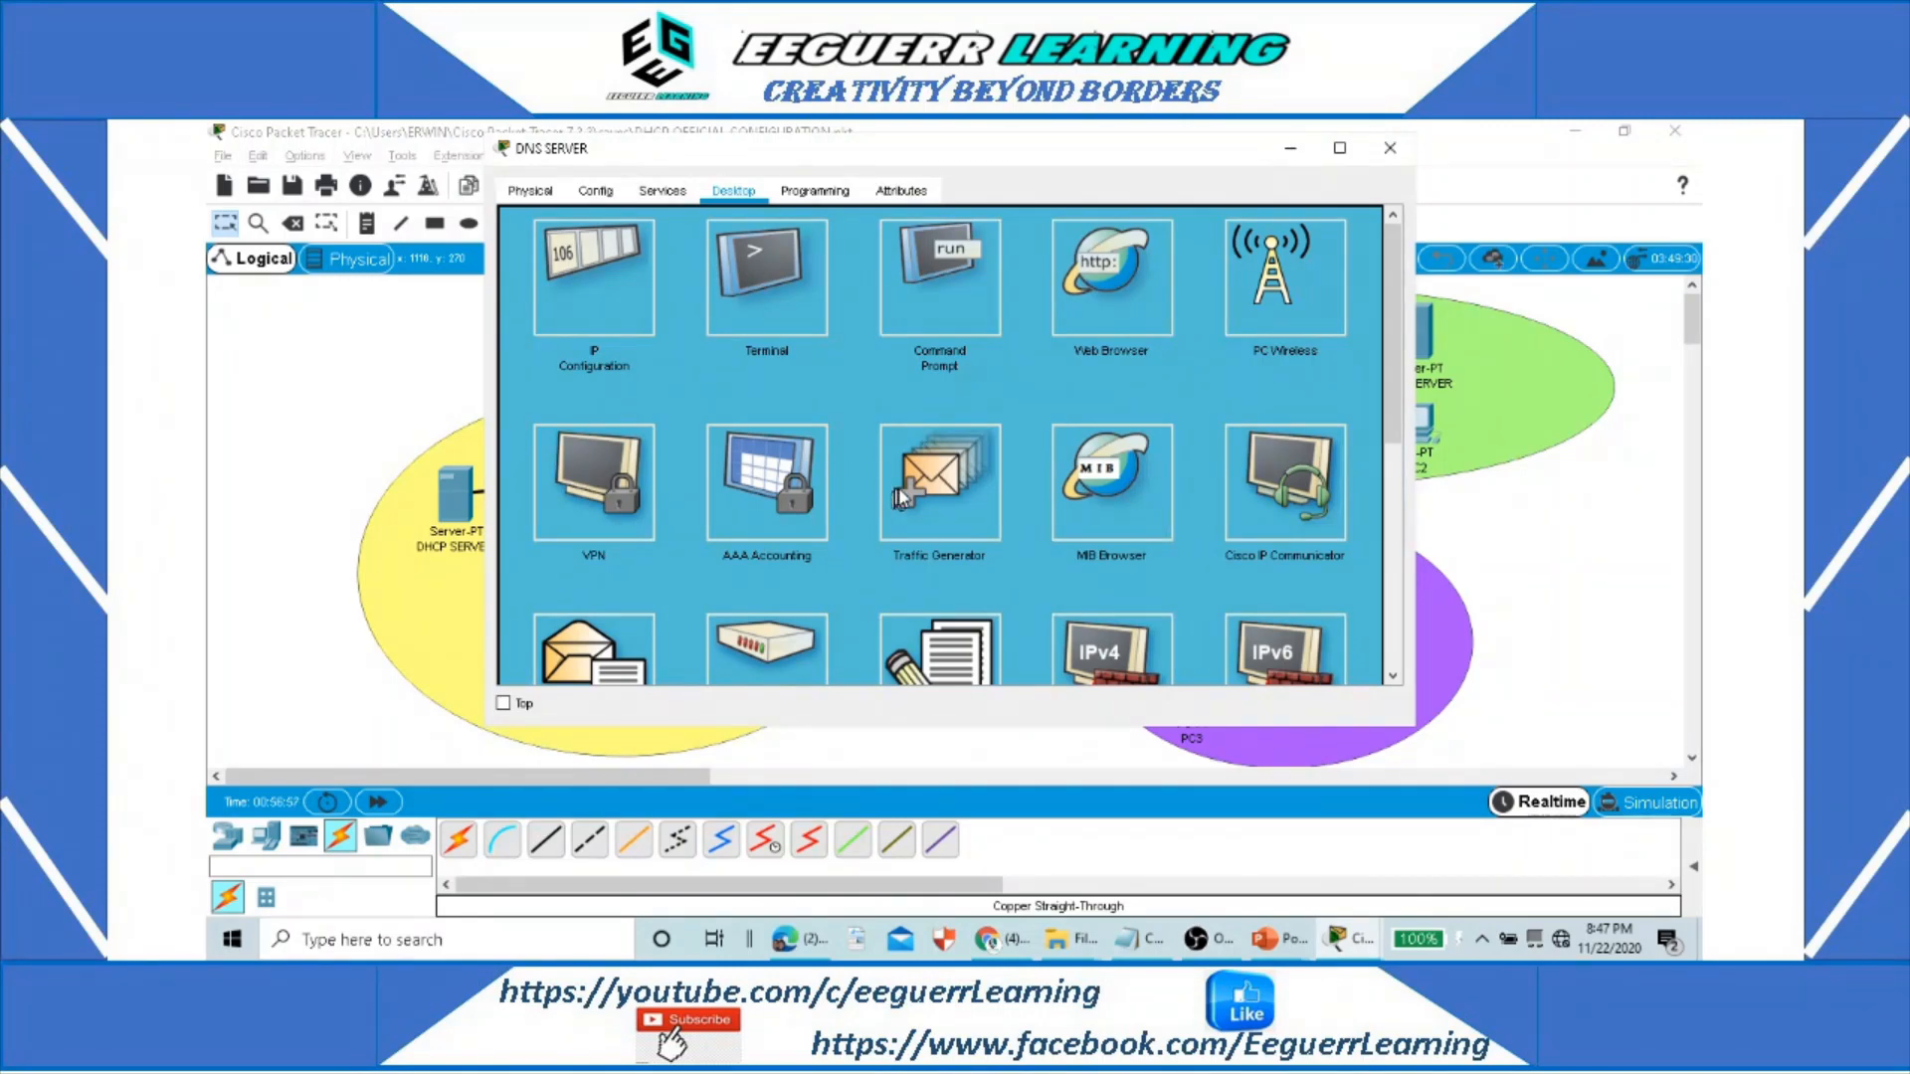
left_click(663, 194)
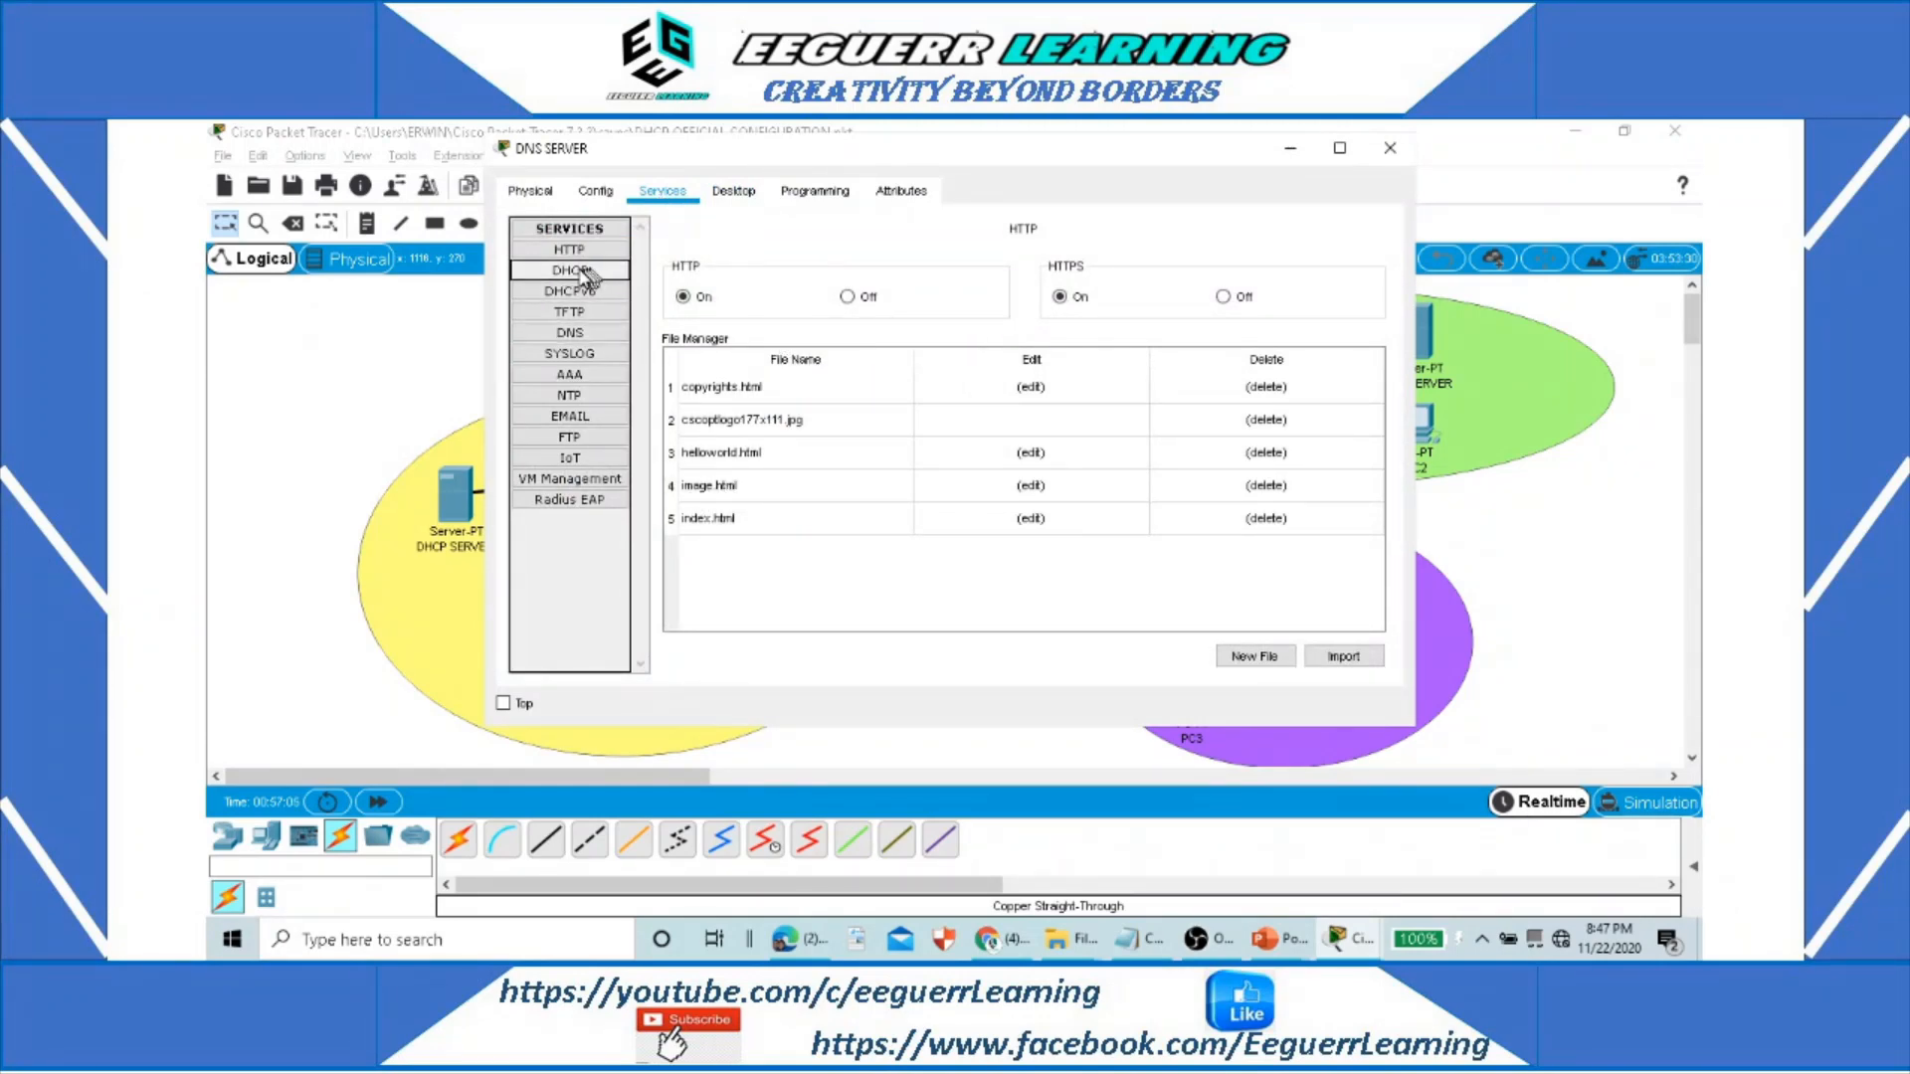
left_click(580, 338)
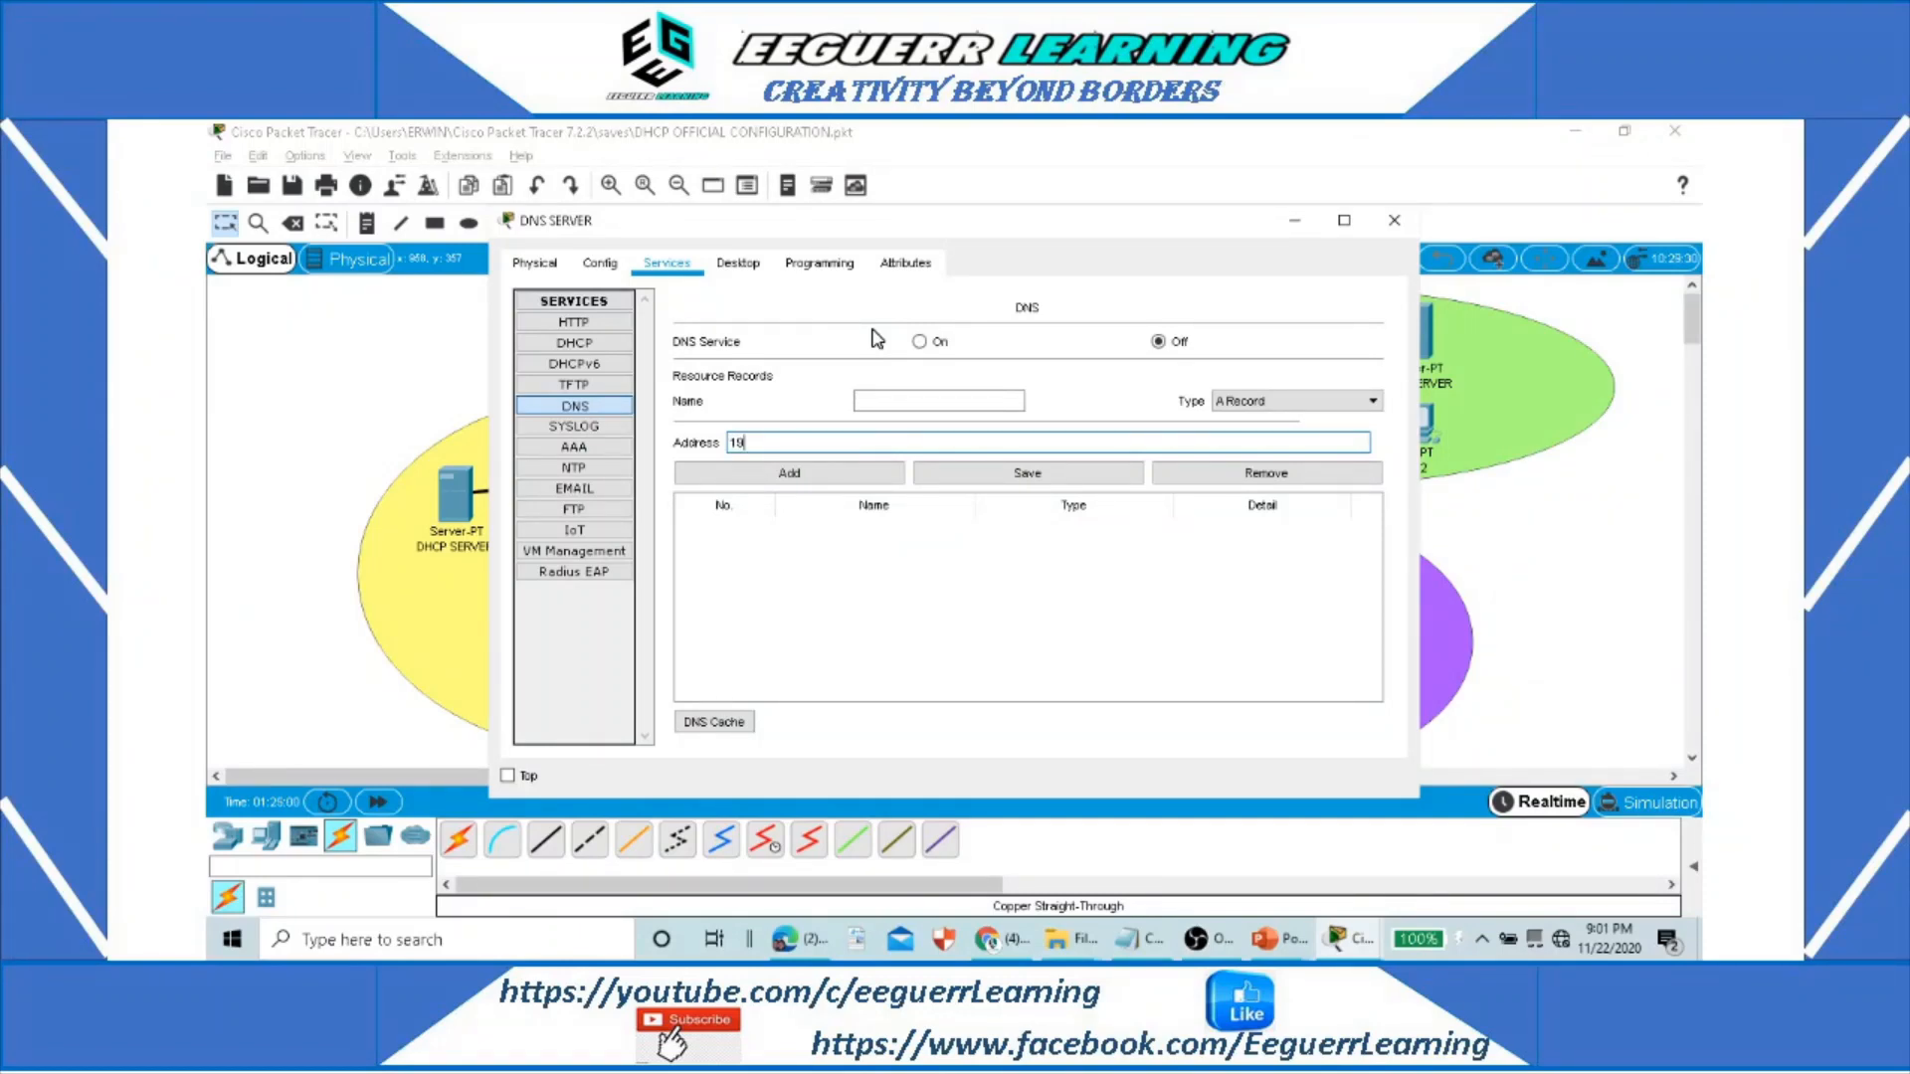
type("2.168.20.254")
left_click(904, 399)
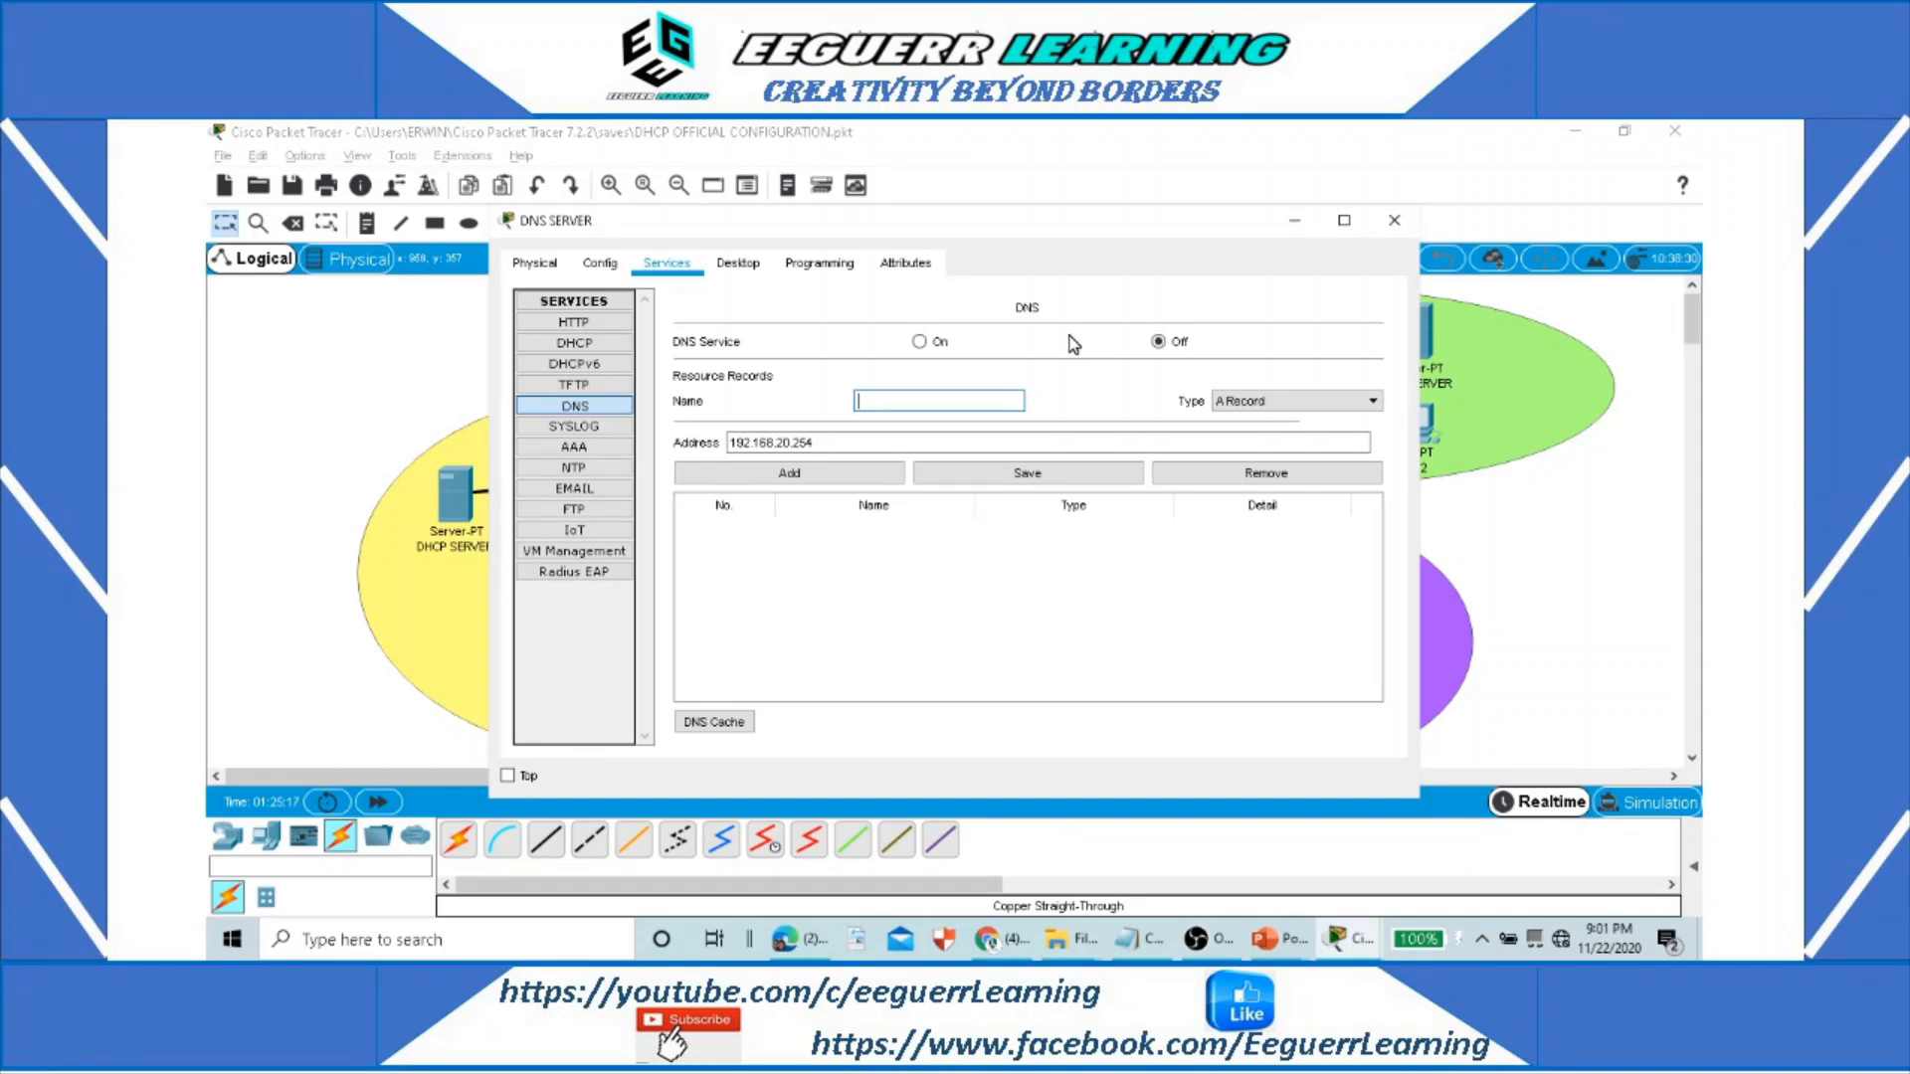
type("eguerrlearning.com")
left_click(595, 408)
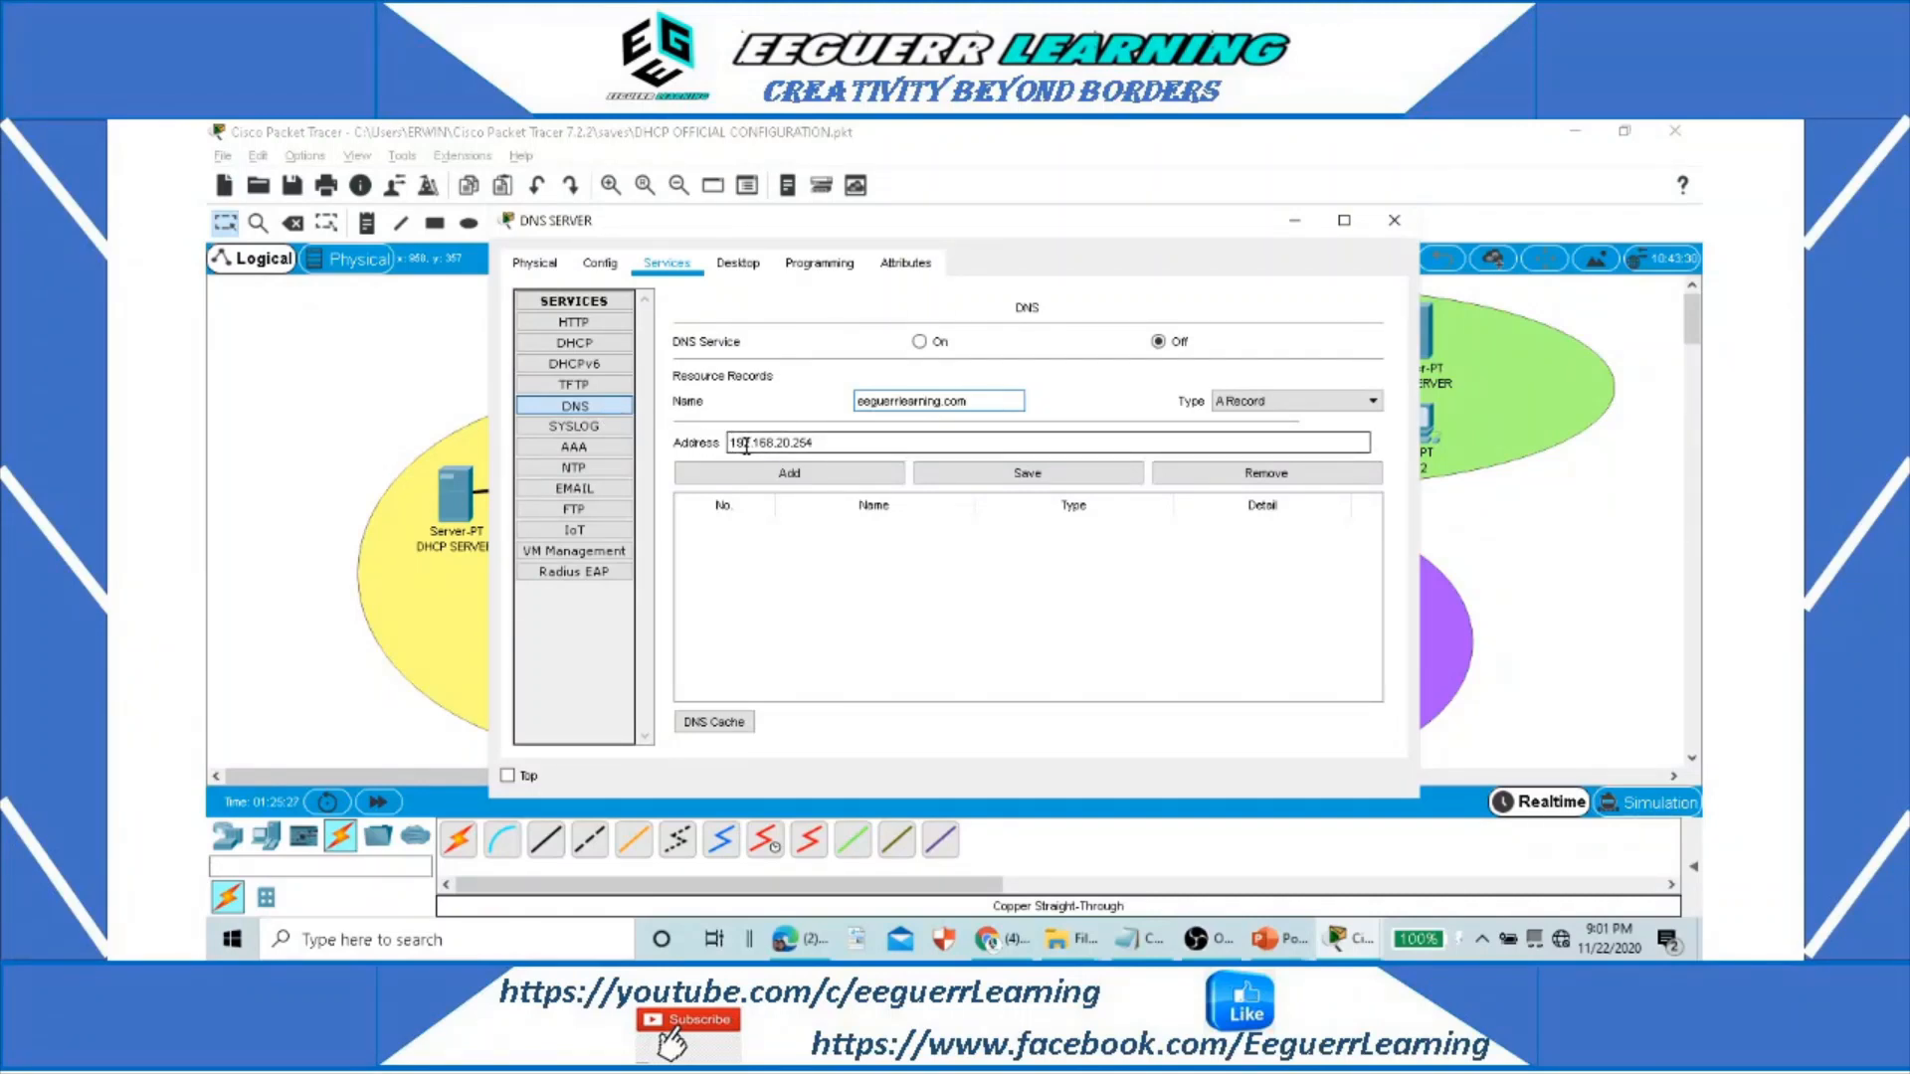
left_click_drag(814, 443, 731, 440)
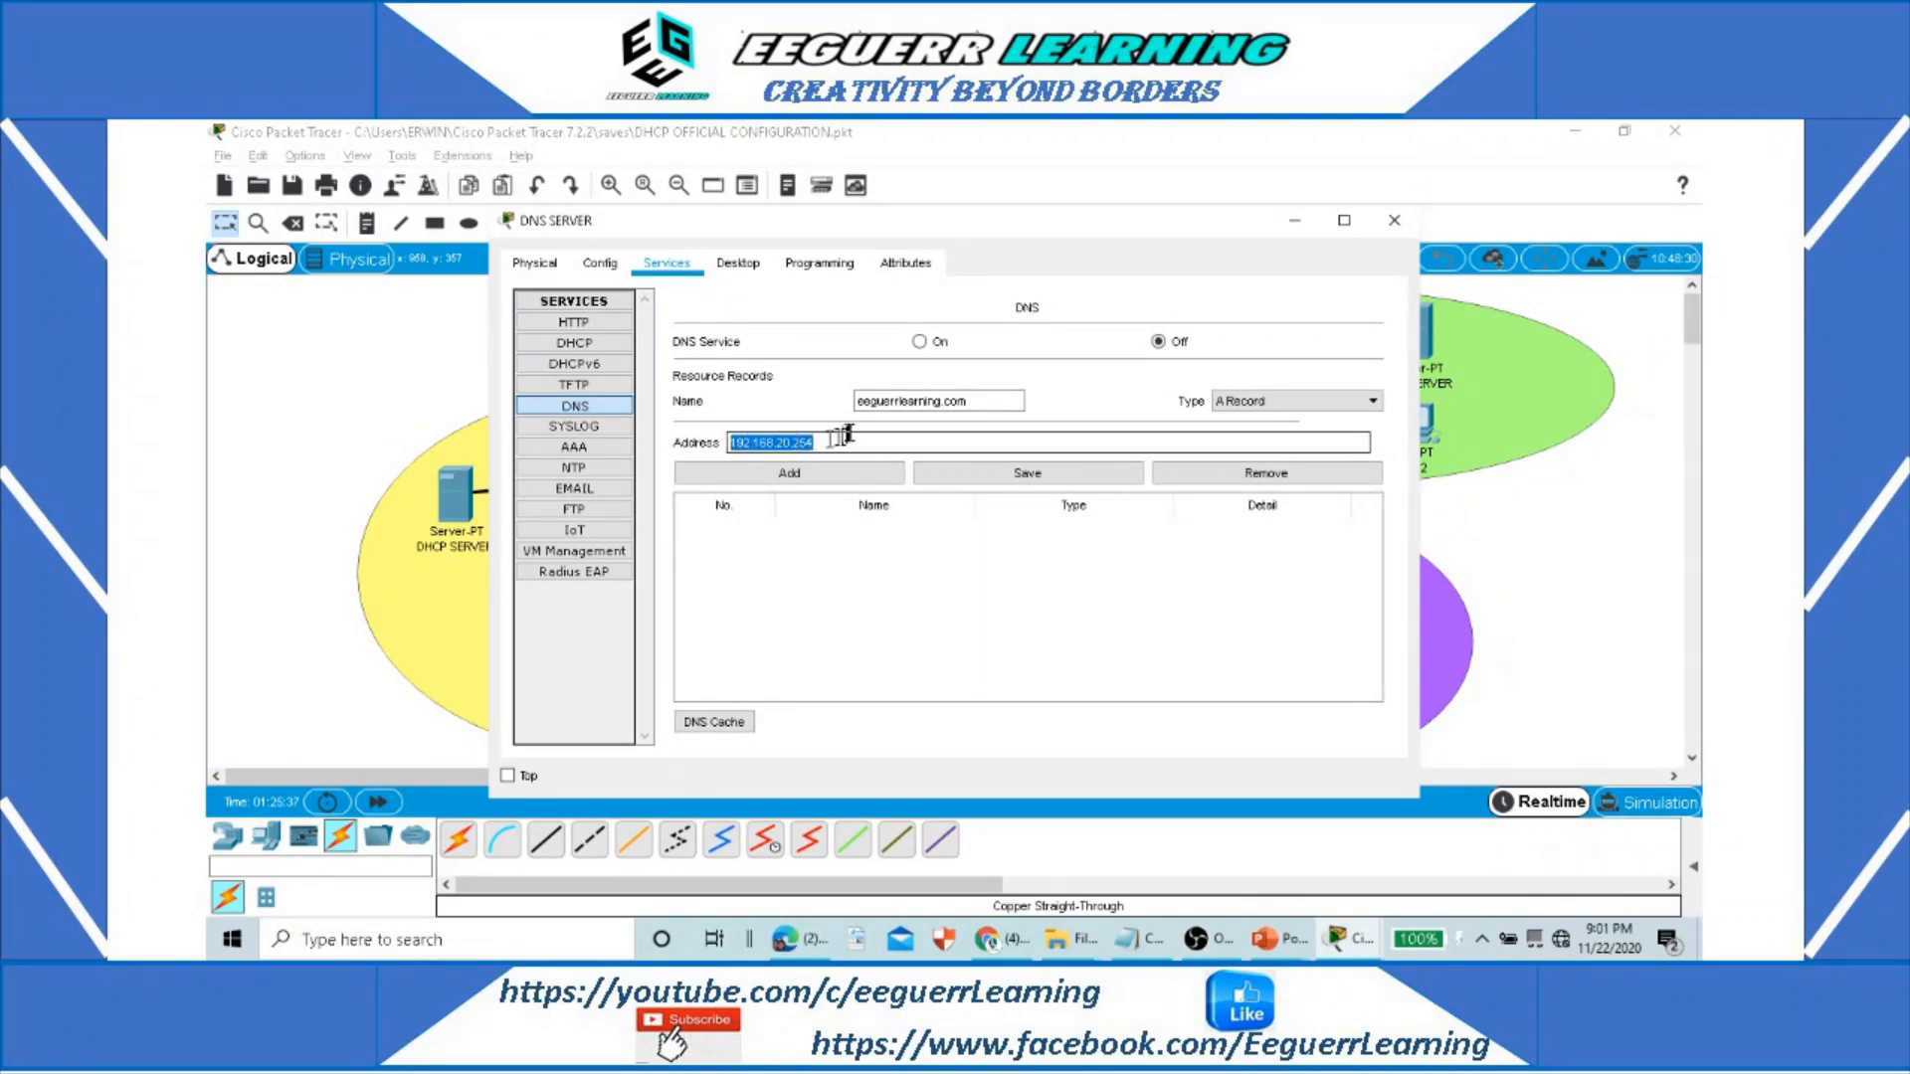
left_click(950, 401)
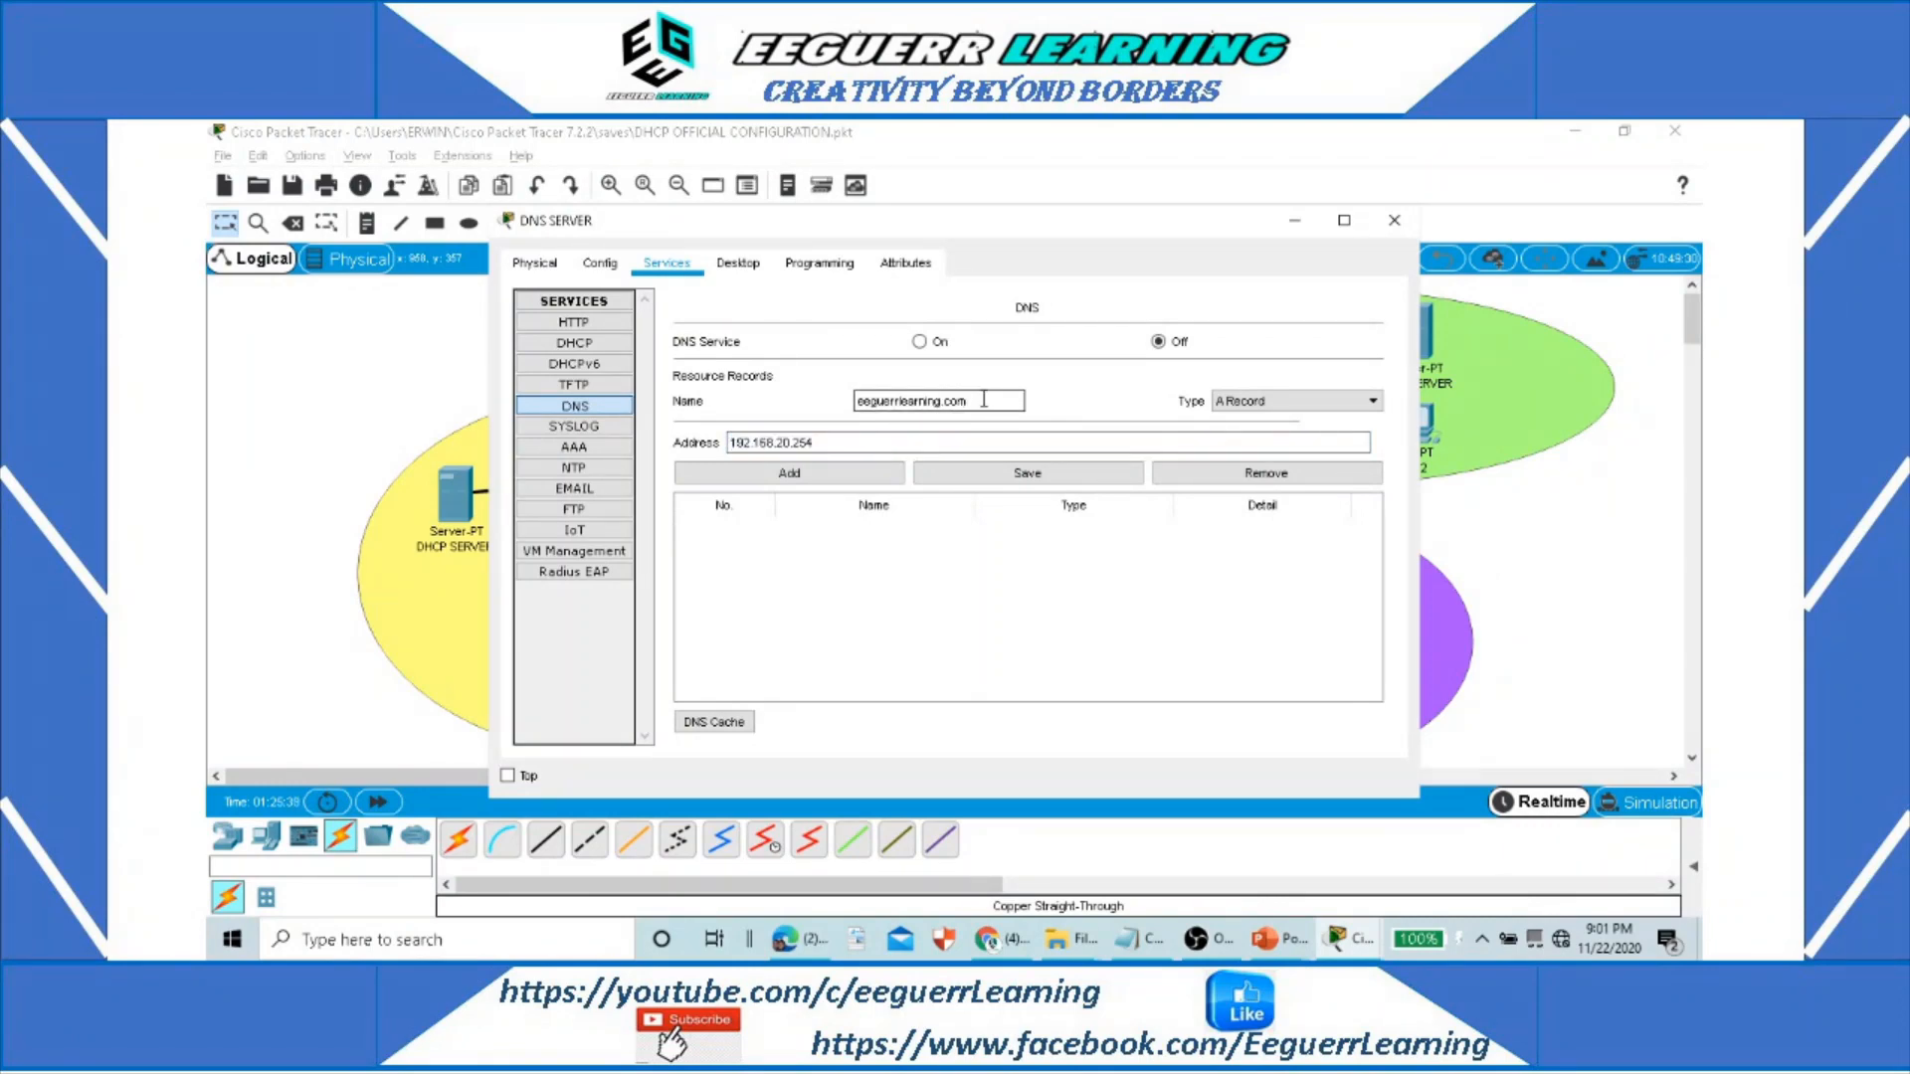
left_click_drag(983, 399, 845, 402)
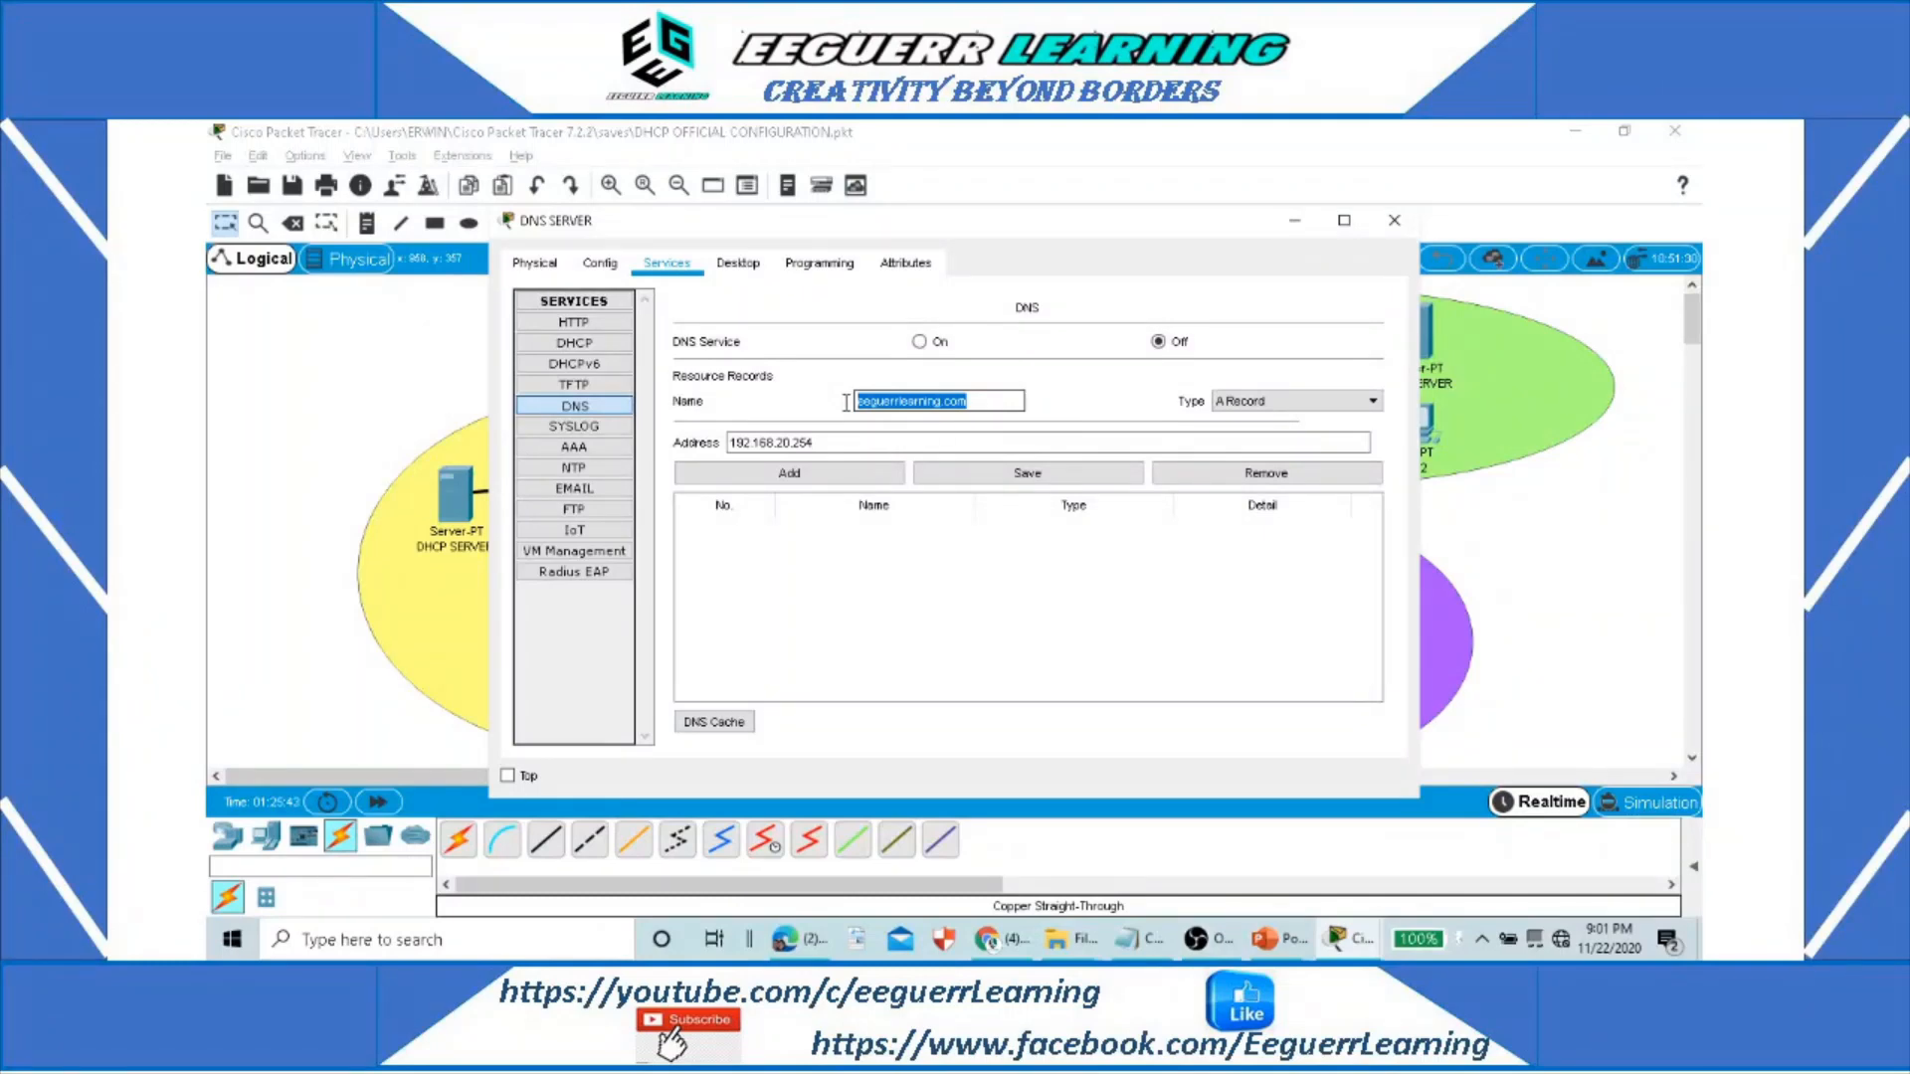
left_click_drag(816, 443, 726, 436)
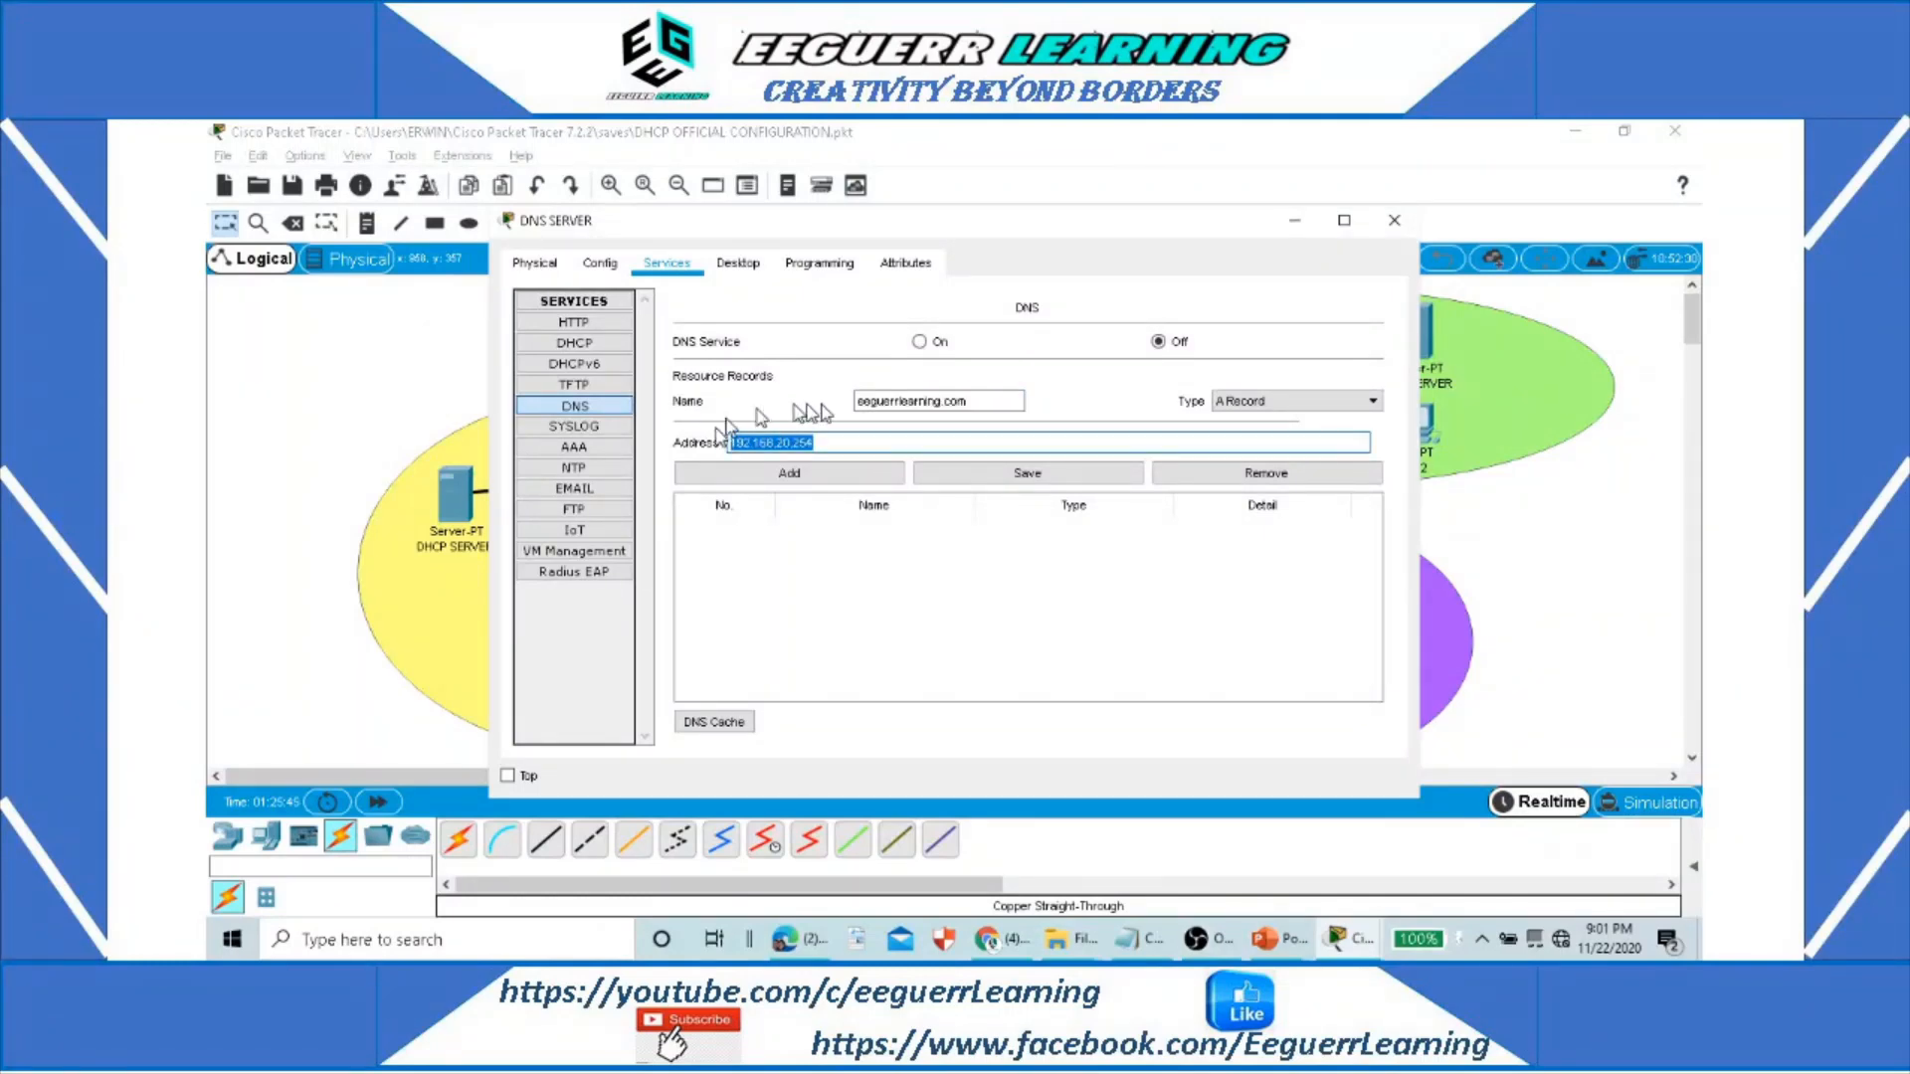
left_click_drag(983, 401, 726, 442)
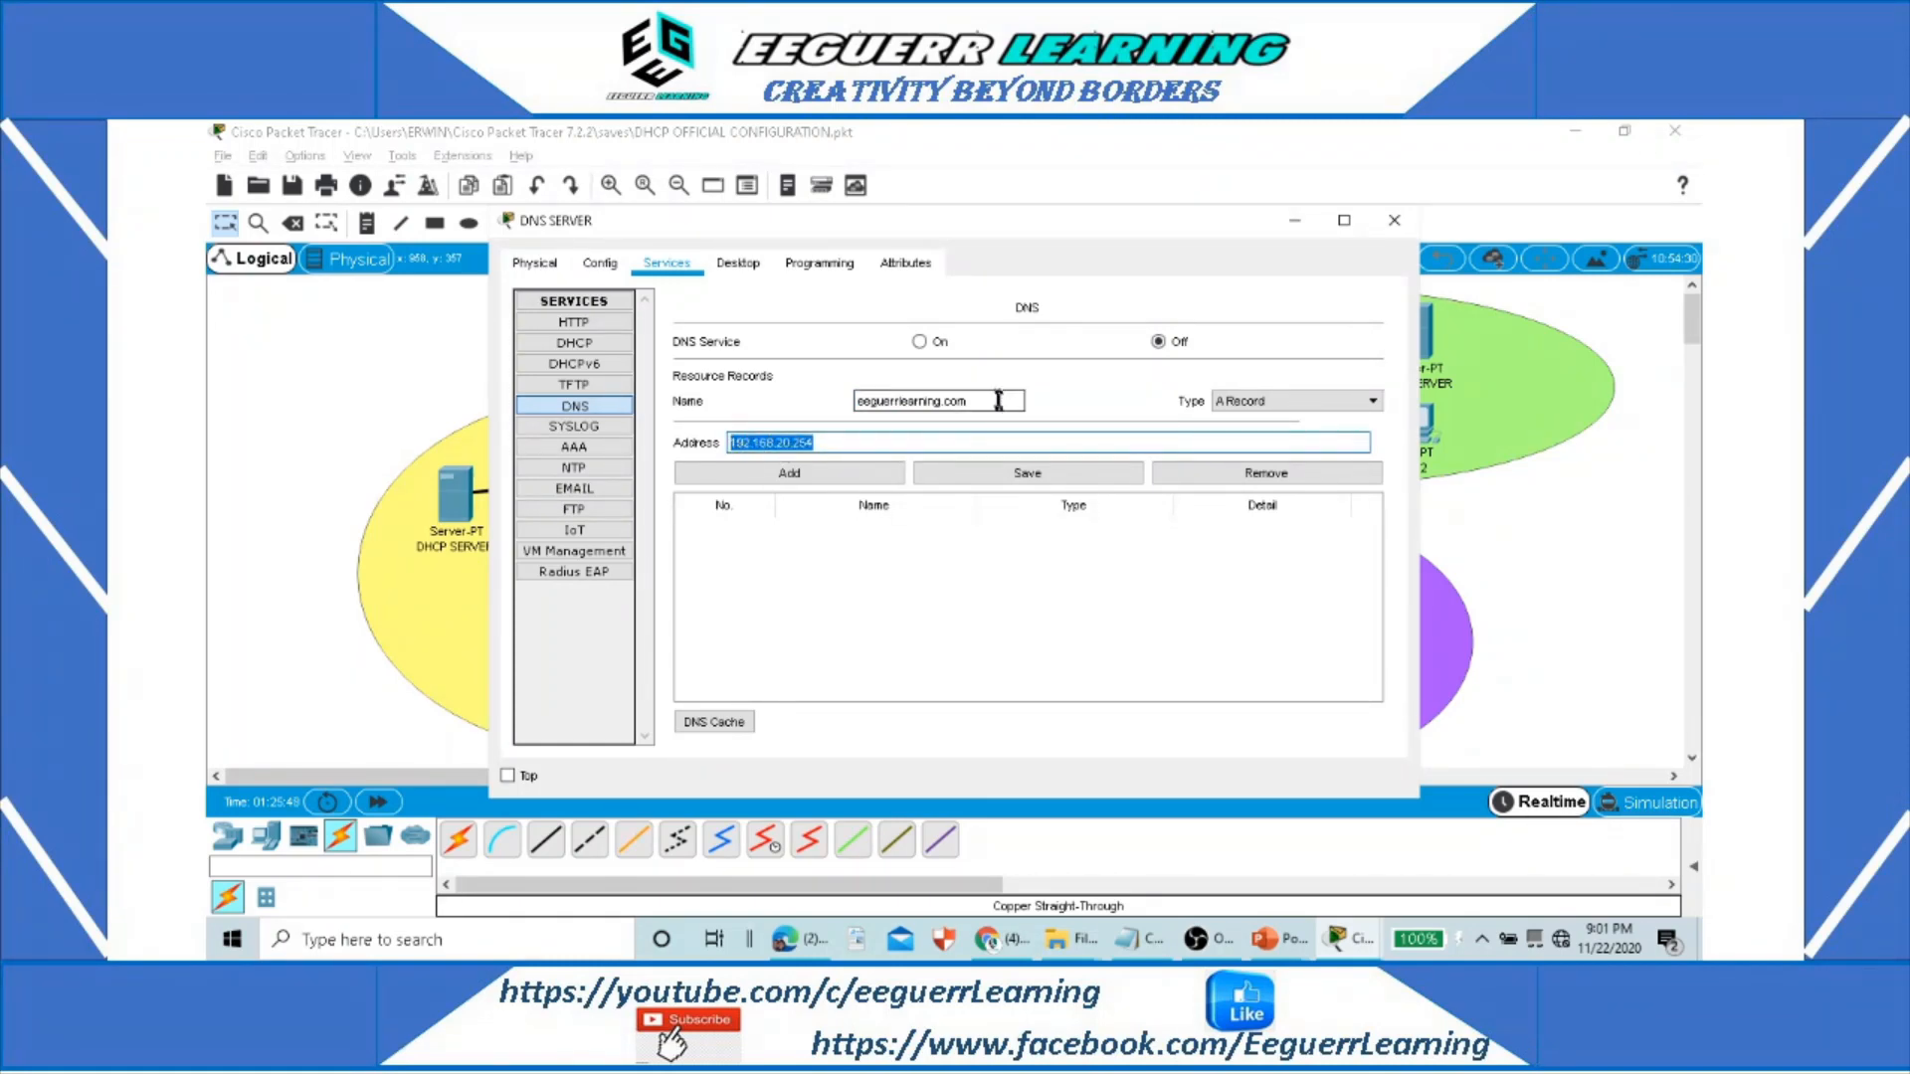
left_click_drag(999, 399, 845, 401)
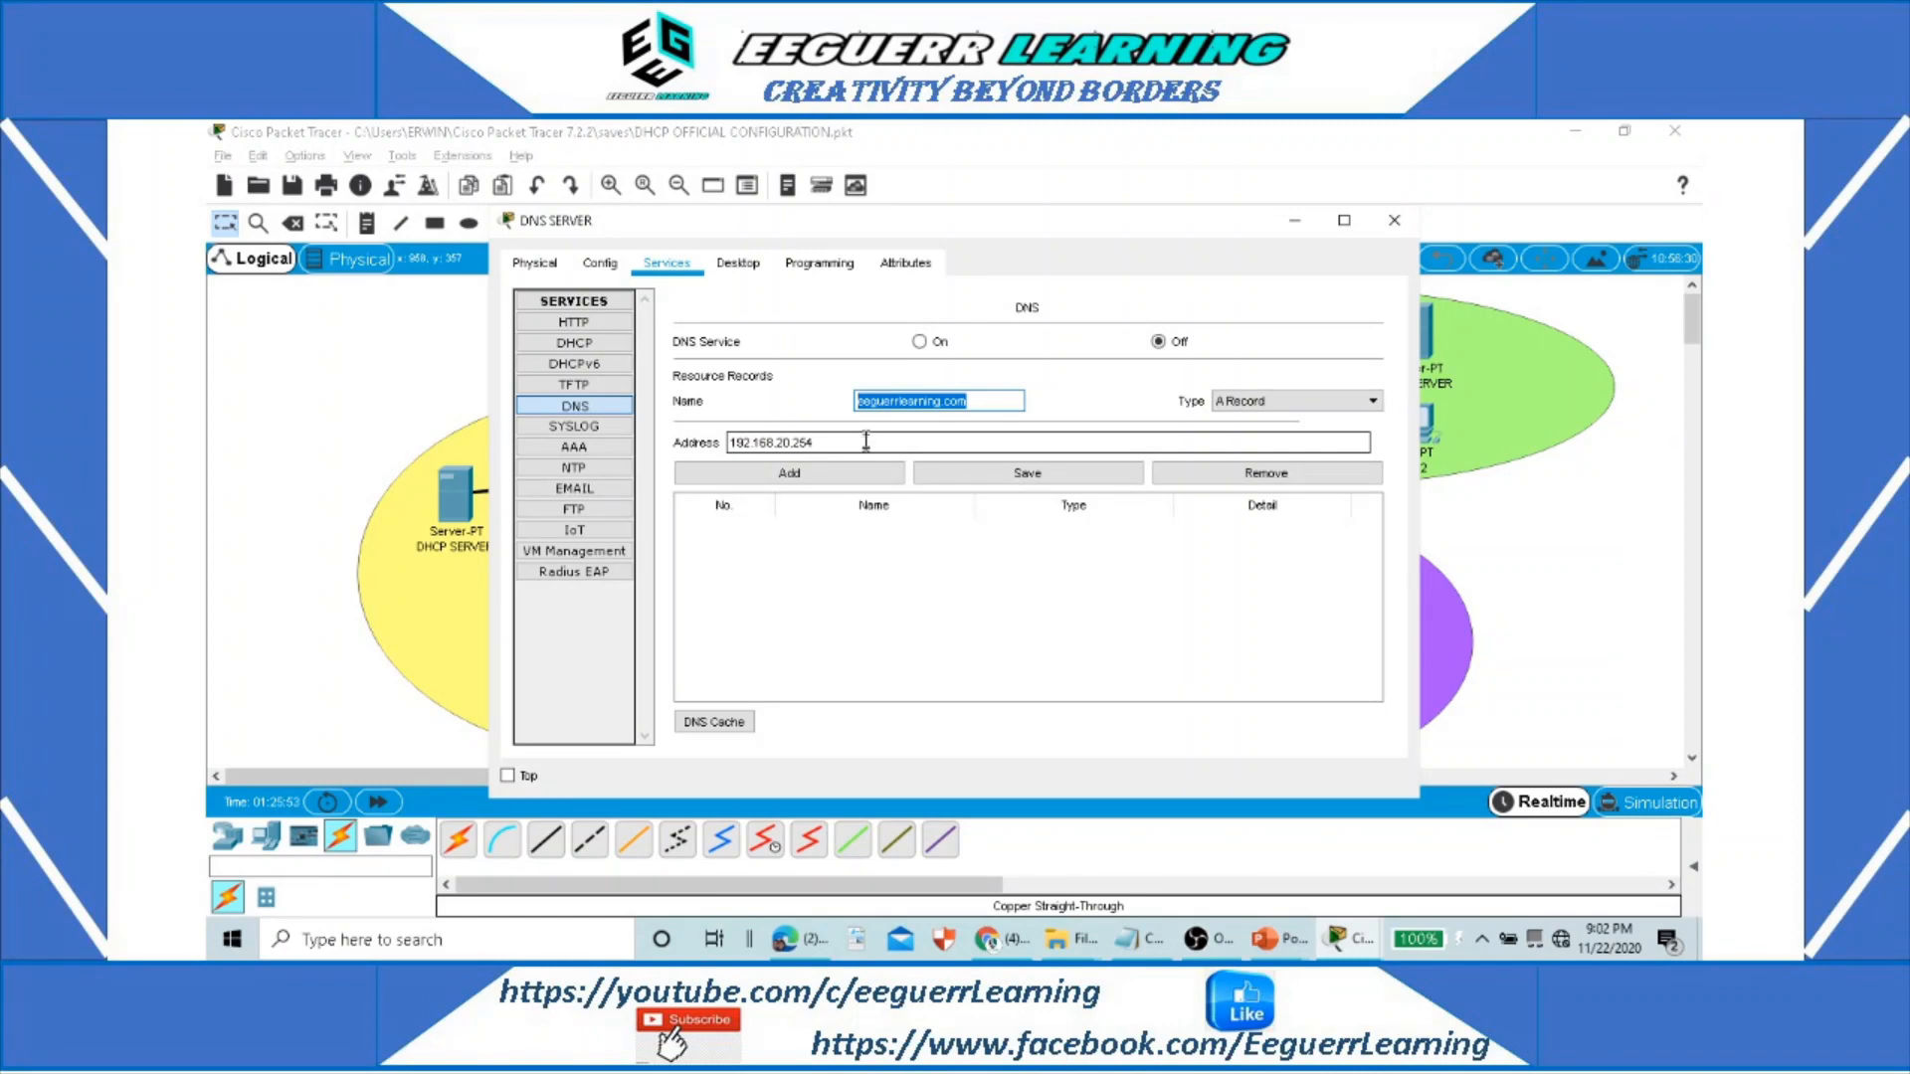
Step: Turn the DNS service on, add the eeguerrlearning.com record, and close the DNS SERVER window
left_click(920, 342)
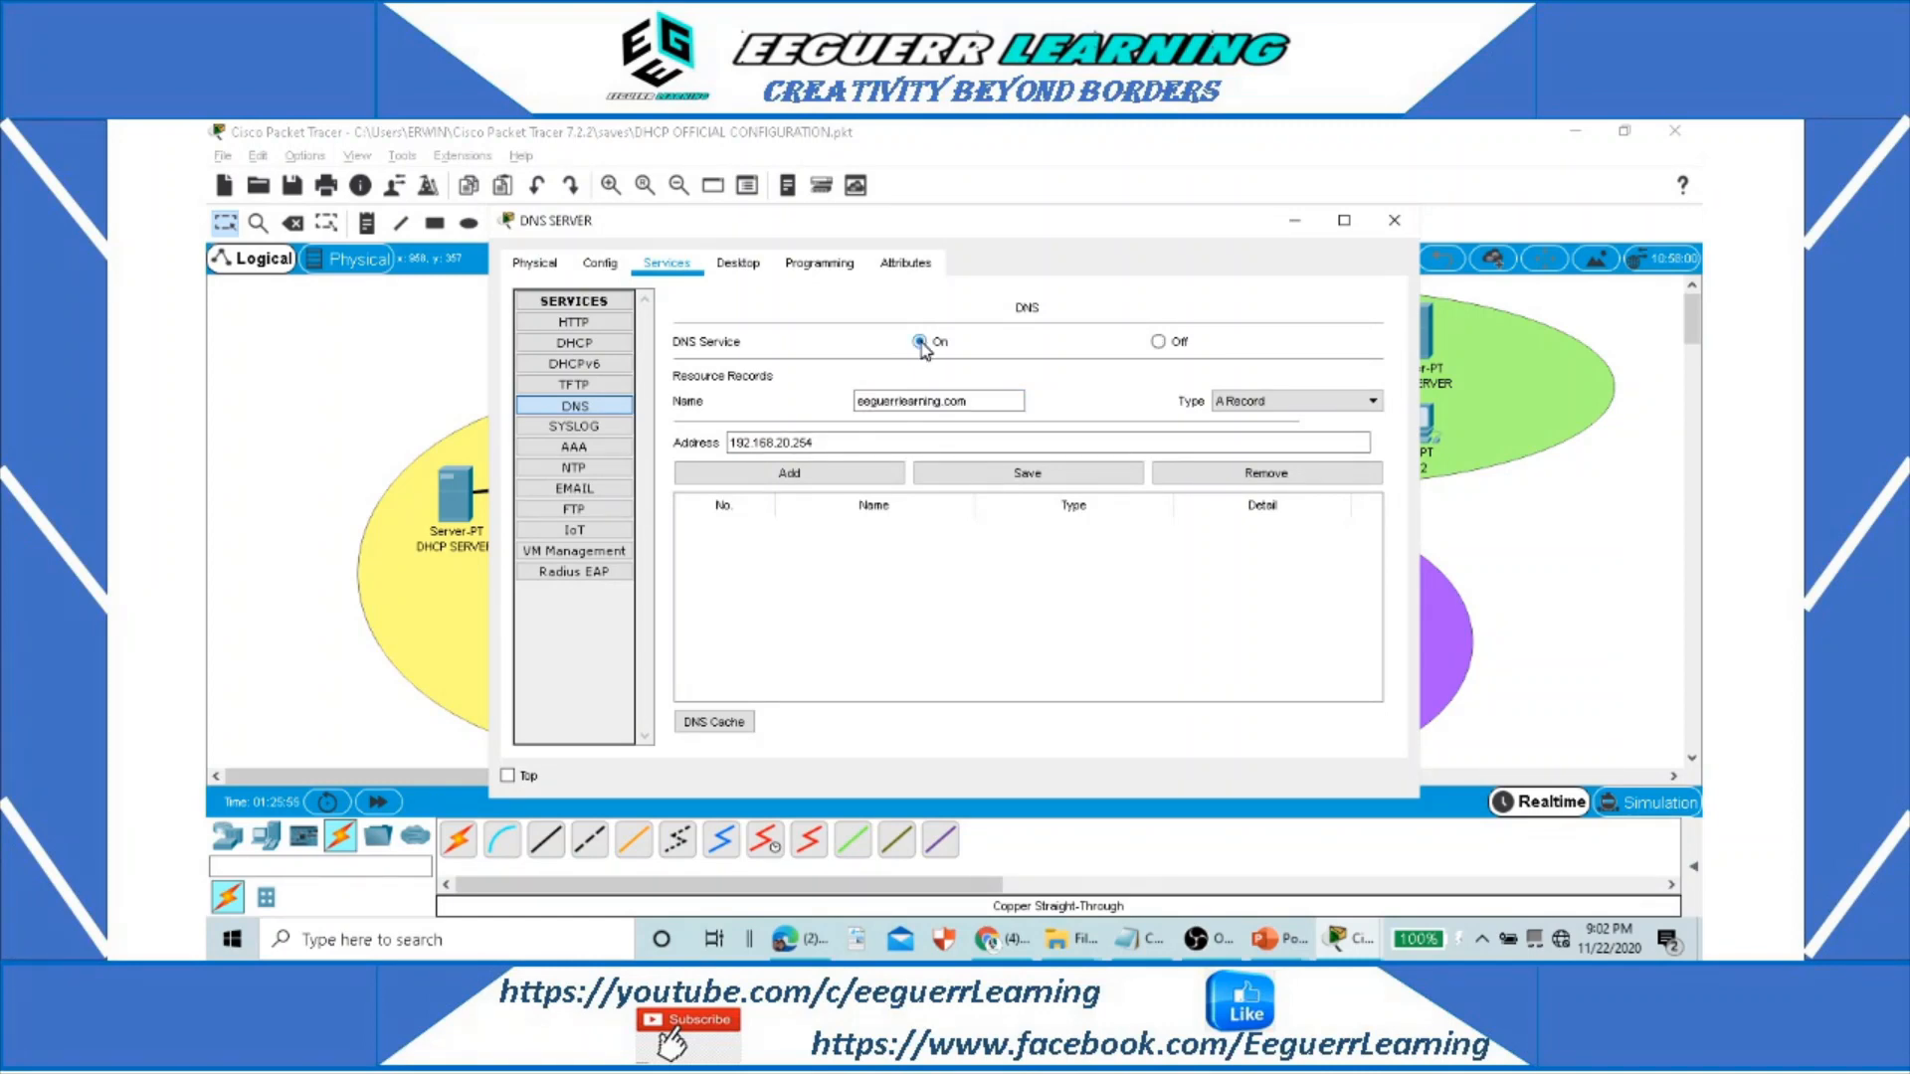
left_click(790, 474)
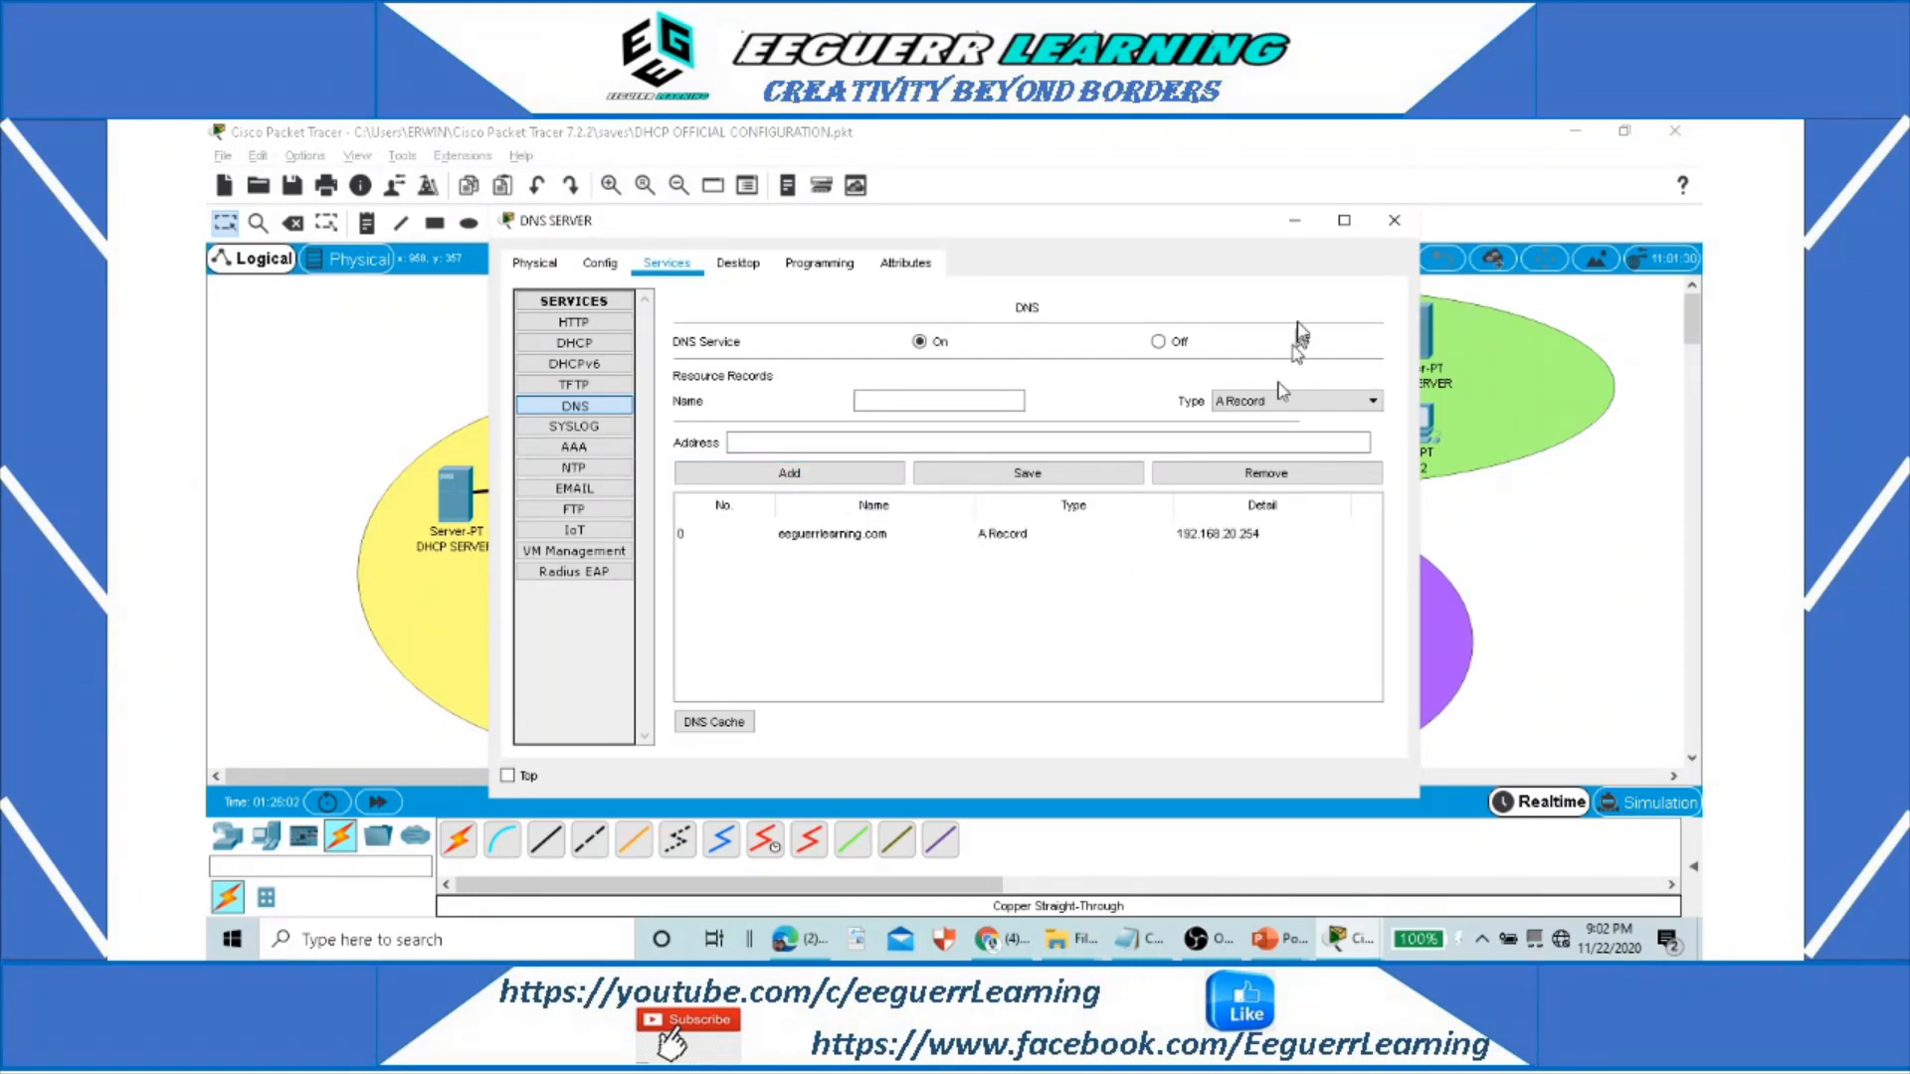
left_click(1394, 220)
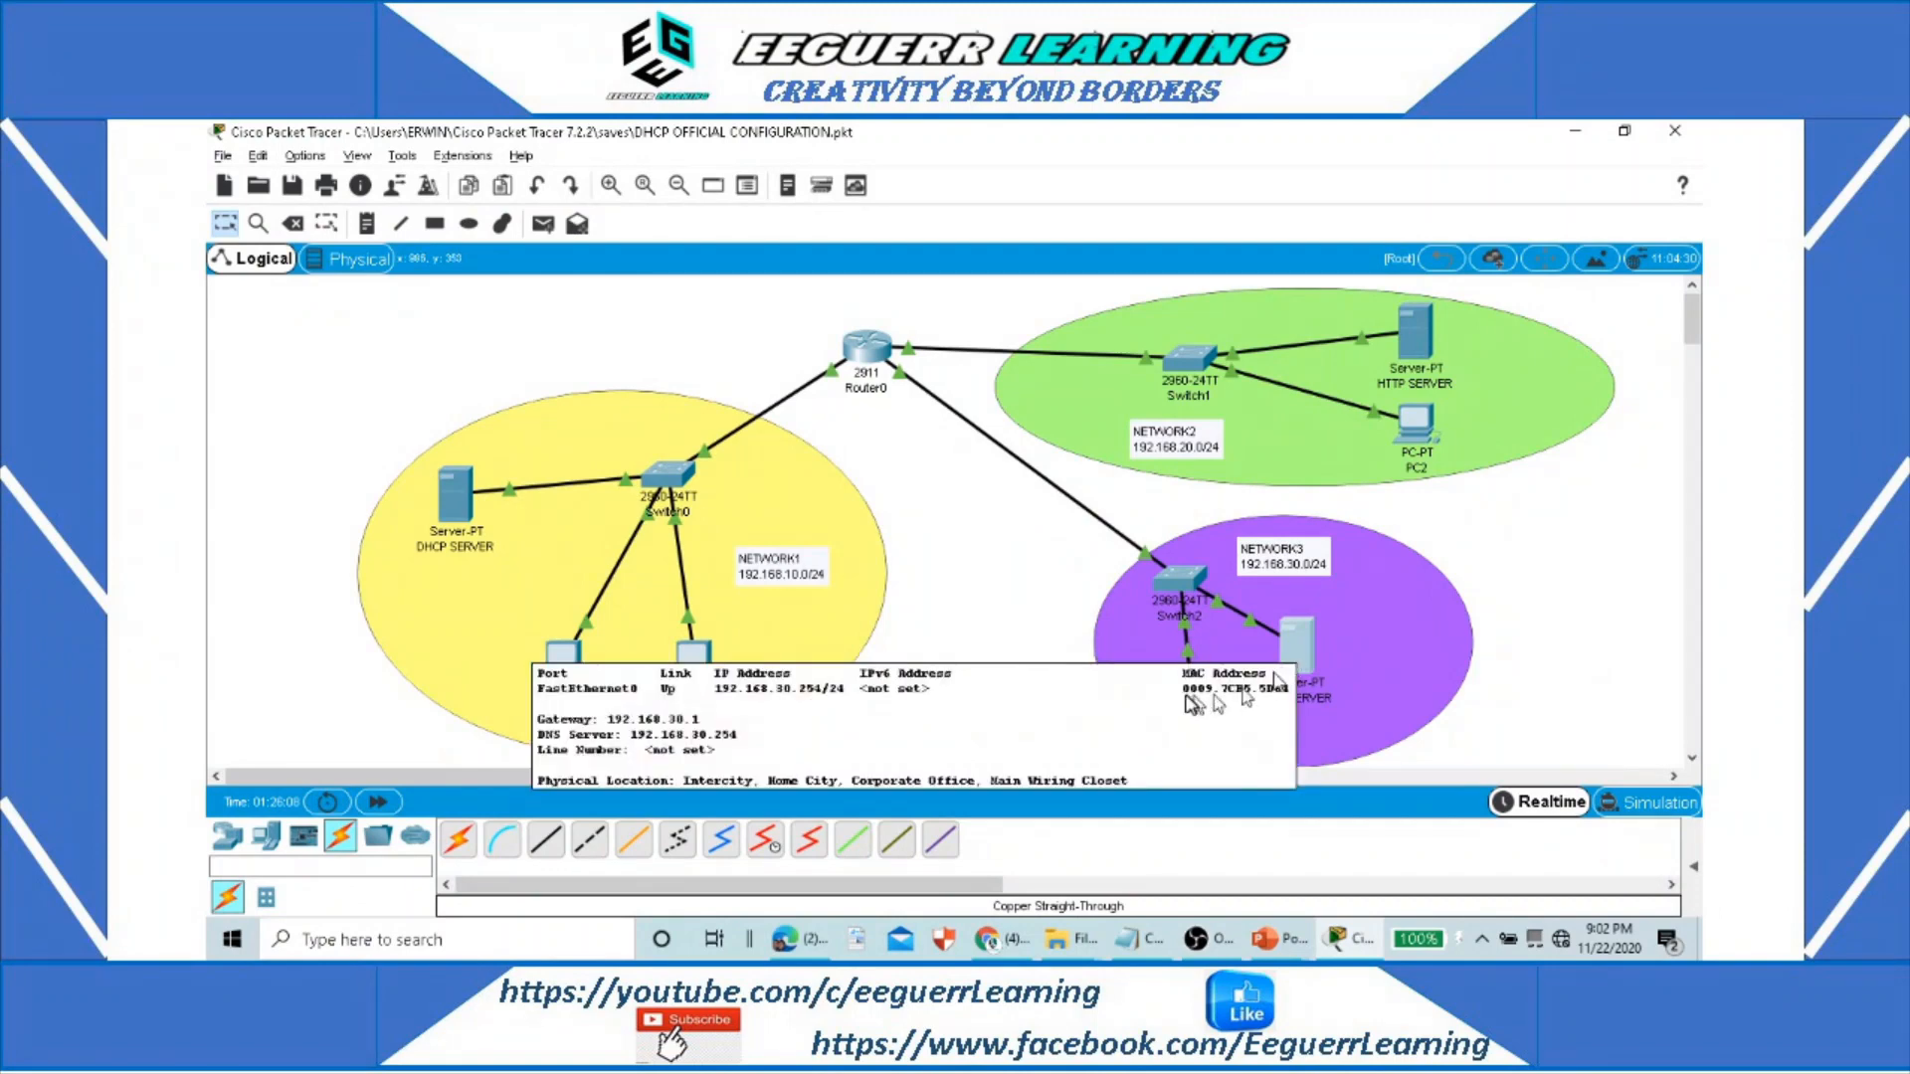
Step: Load eeguerrlearning.com in PC3's web browser, check the page heading, and close the PC3 window
left_click(1192, 688)
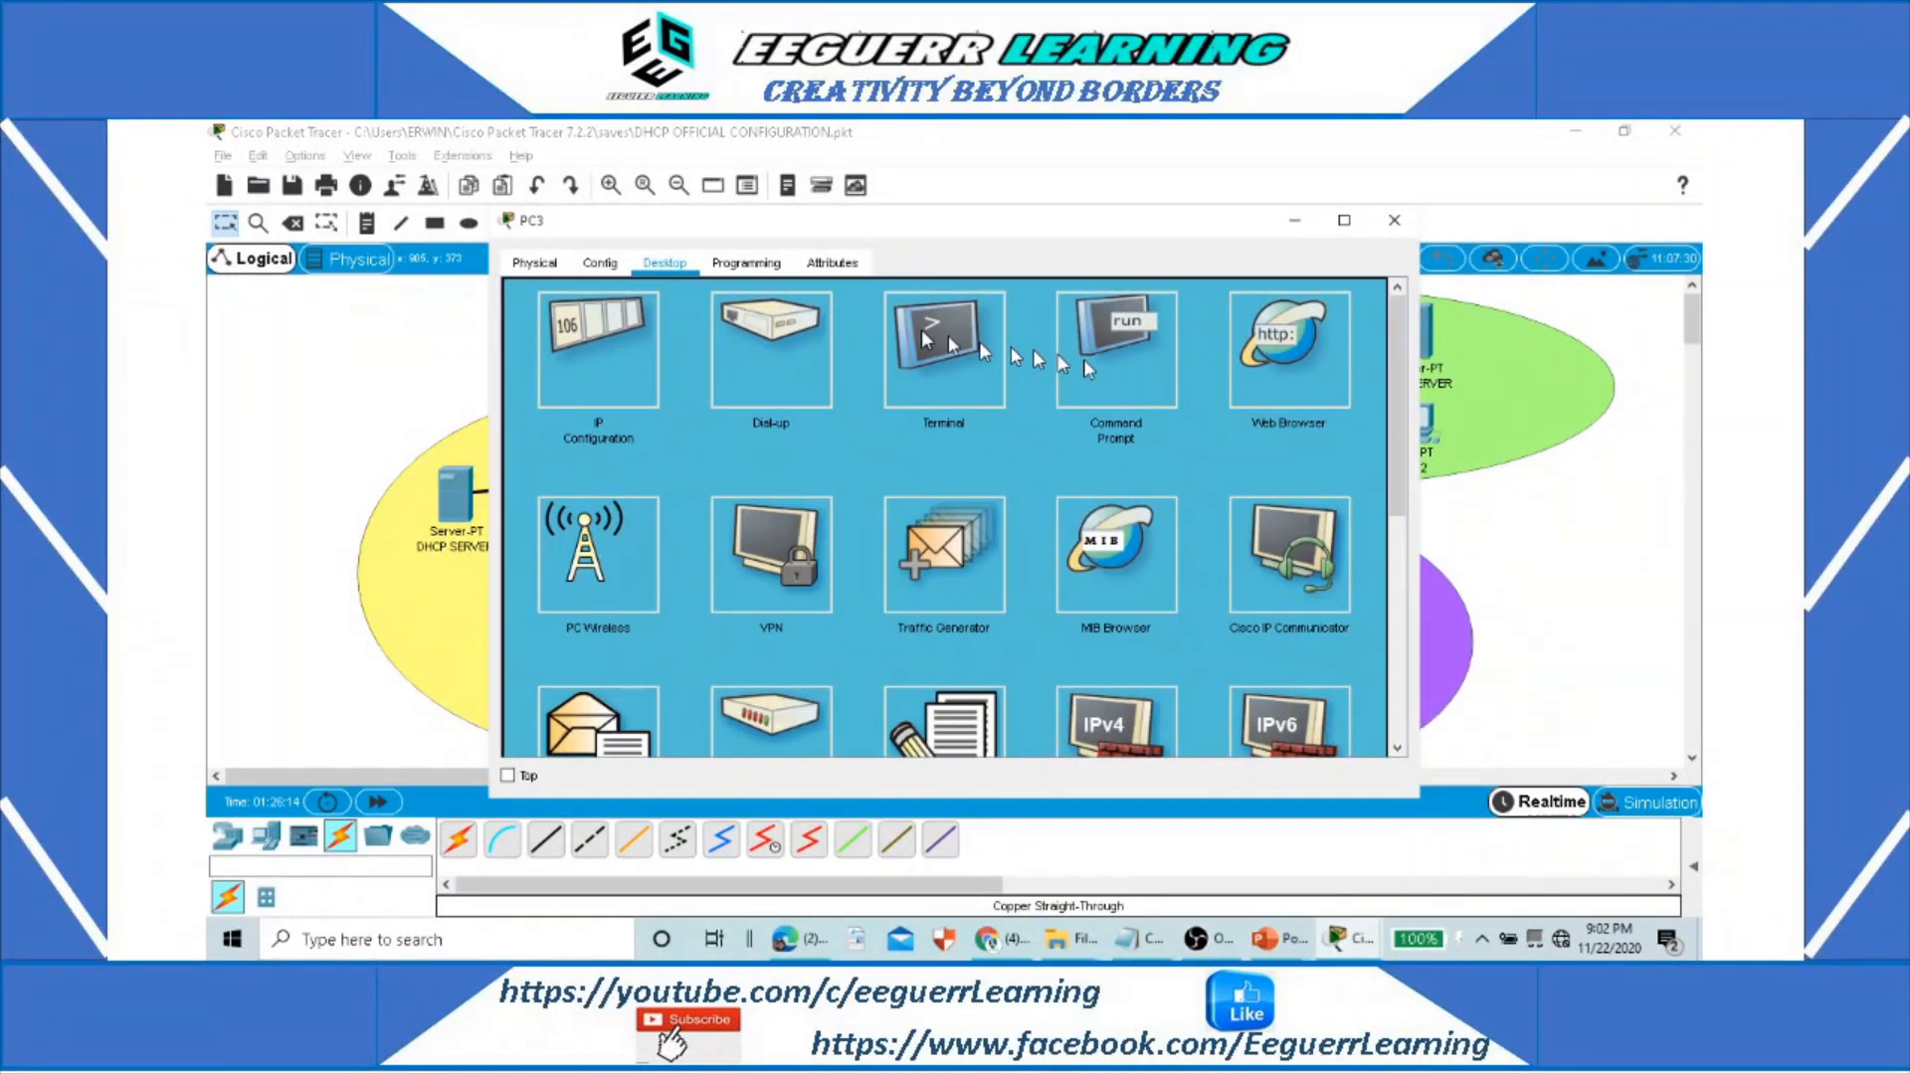
left_click(759, 319)
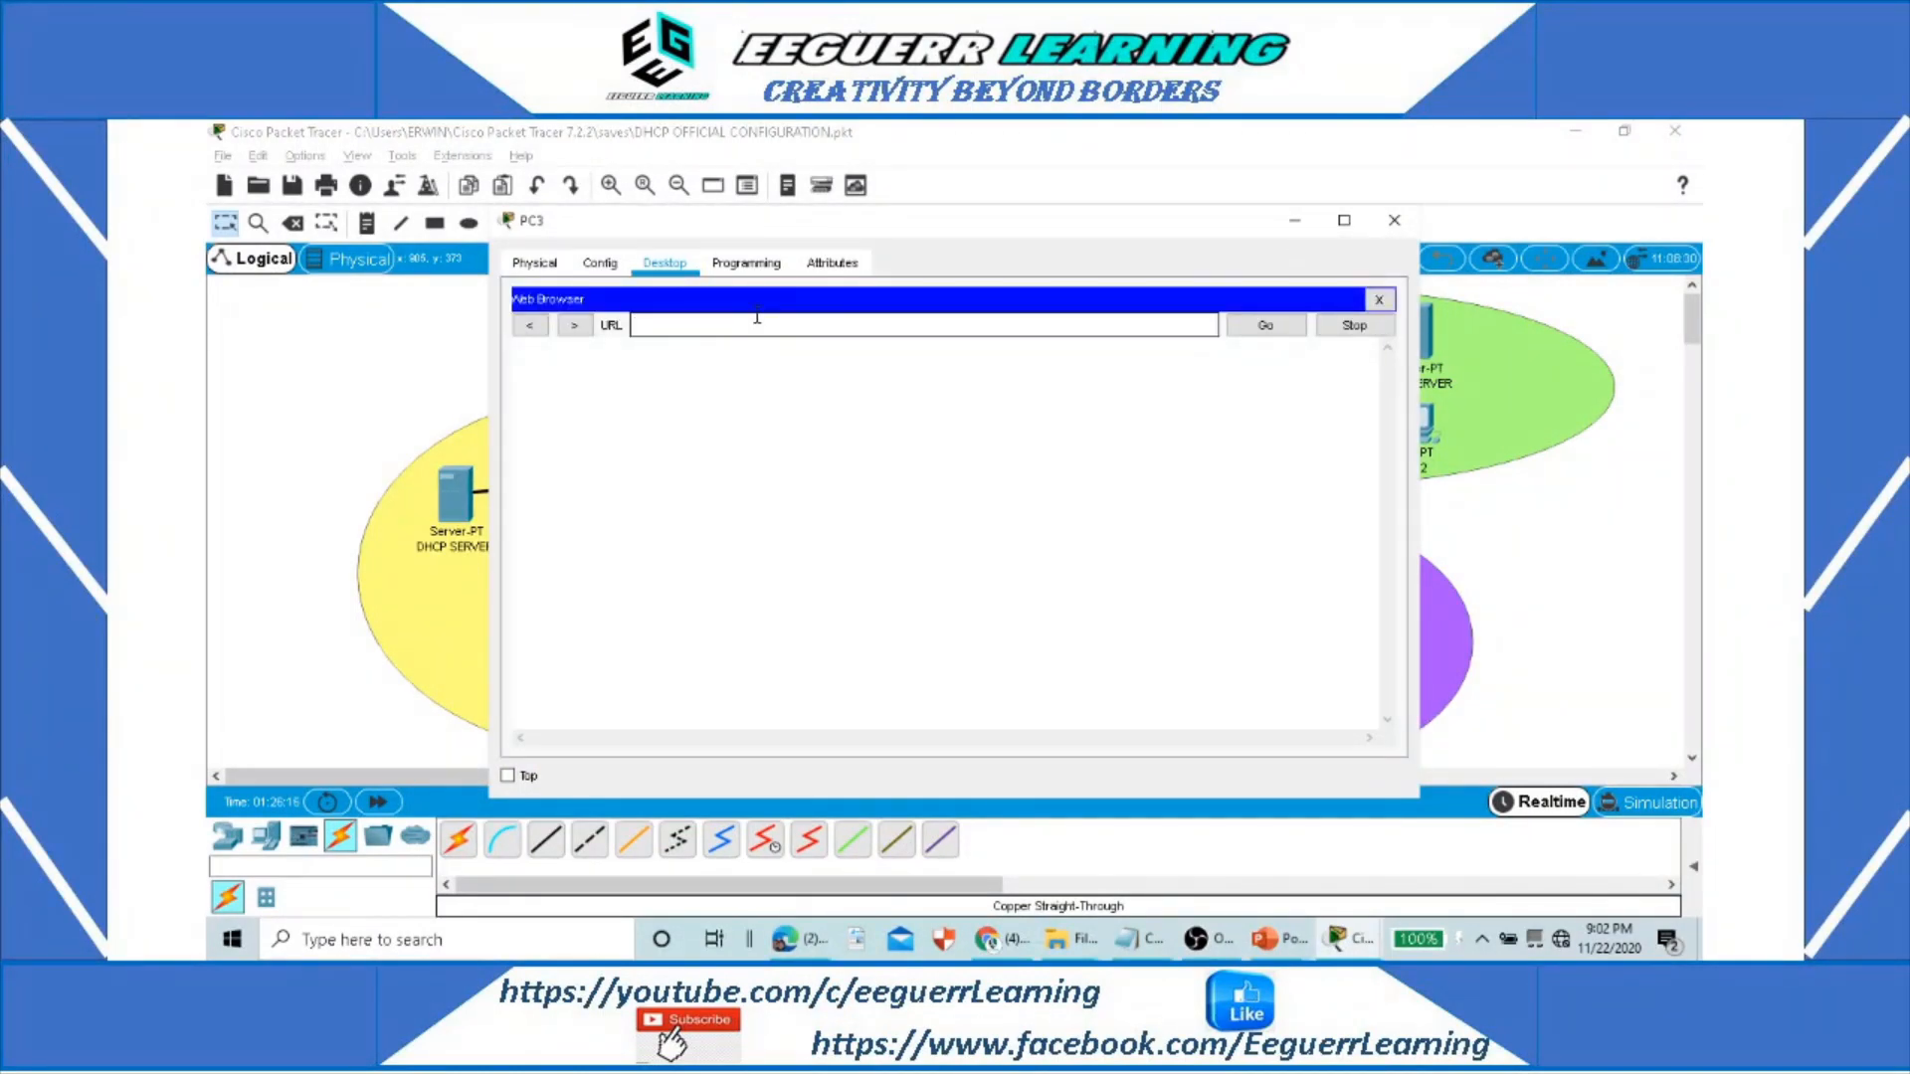
type("eeguerrlearning.com")
key("Return")
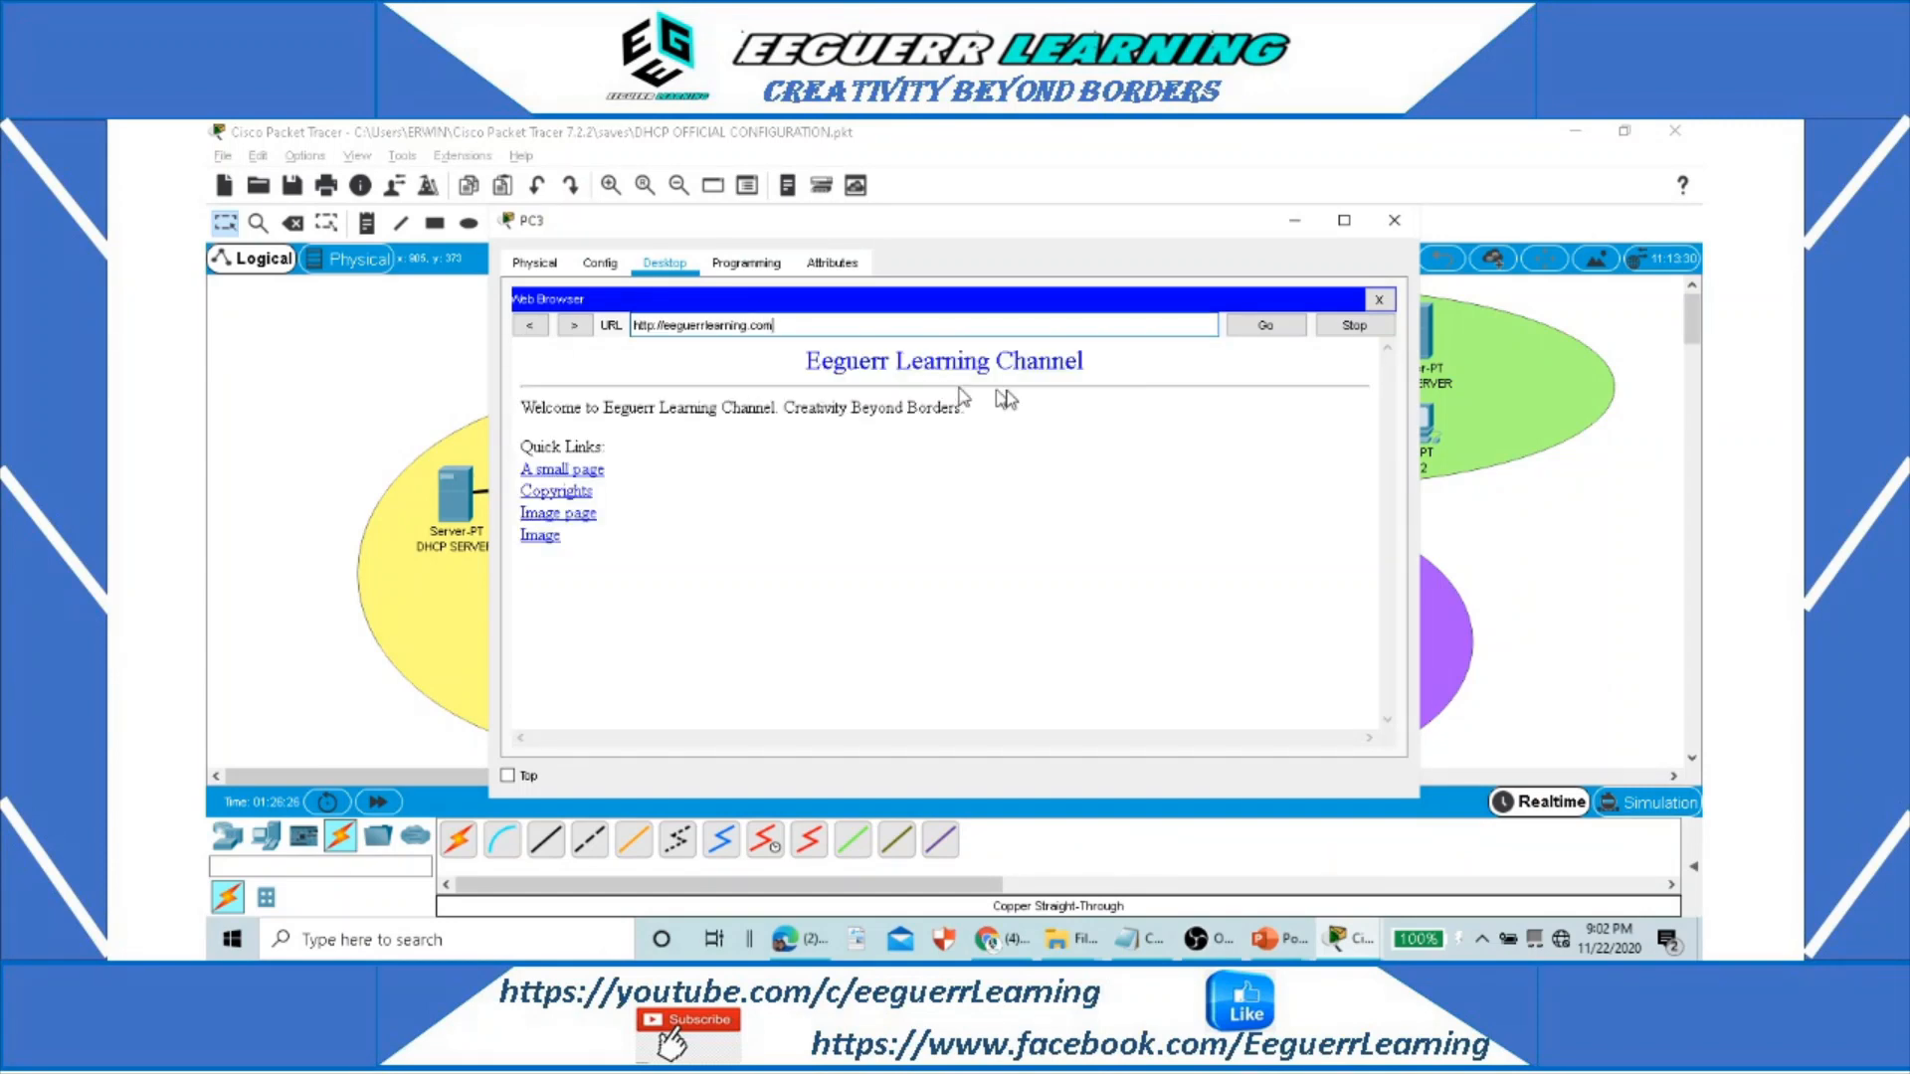
left_click_drag(818, 364, 1089, 364)
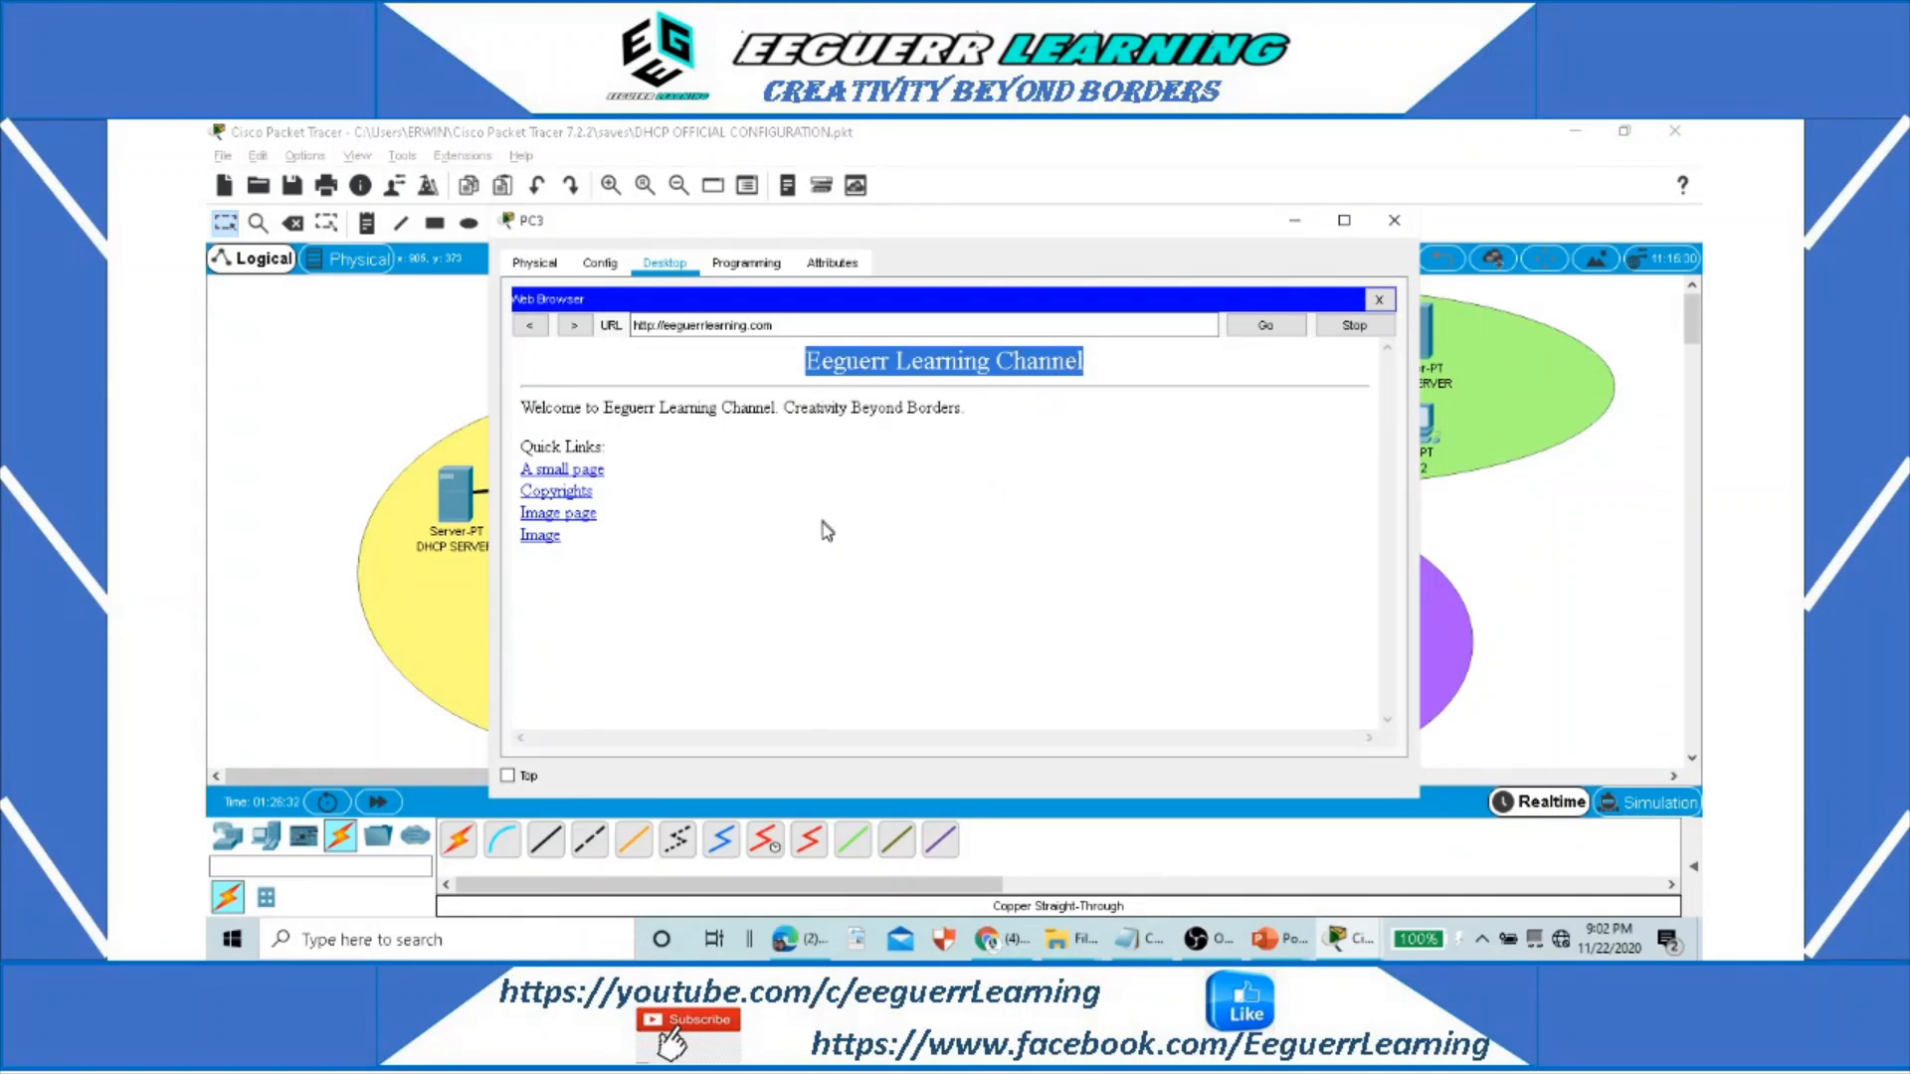
left_click(814, 557)
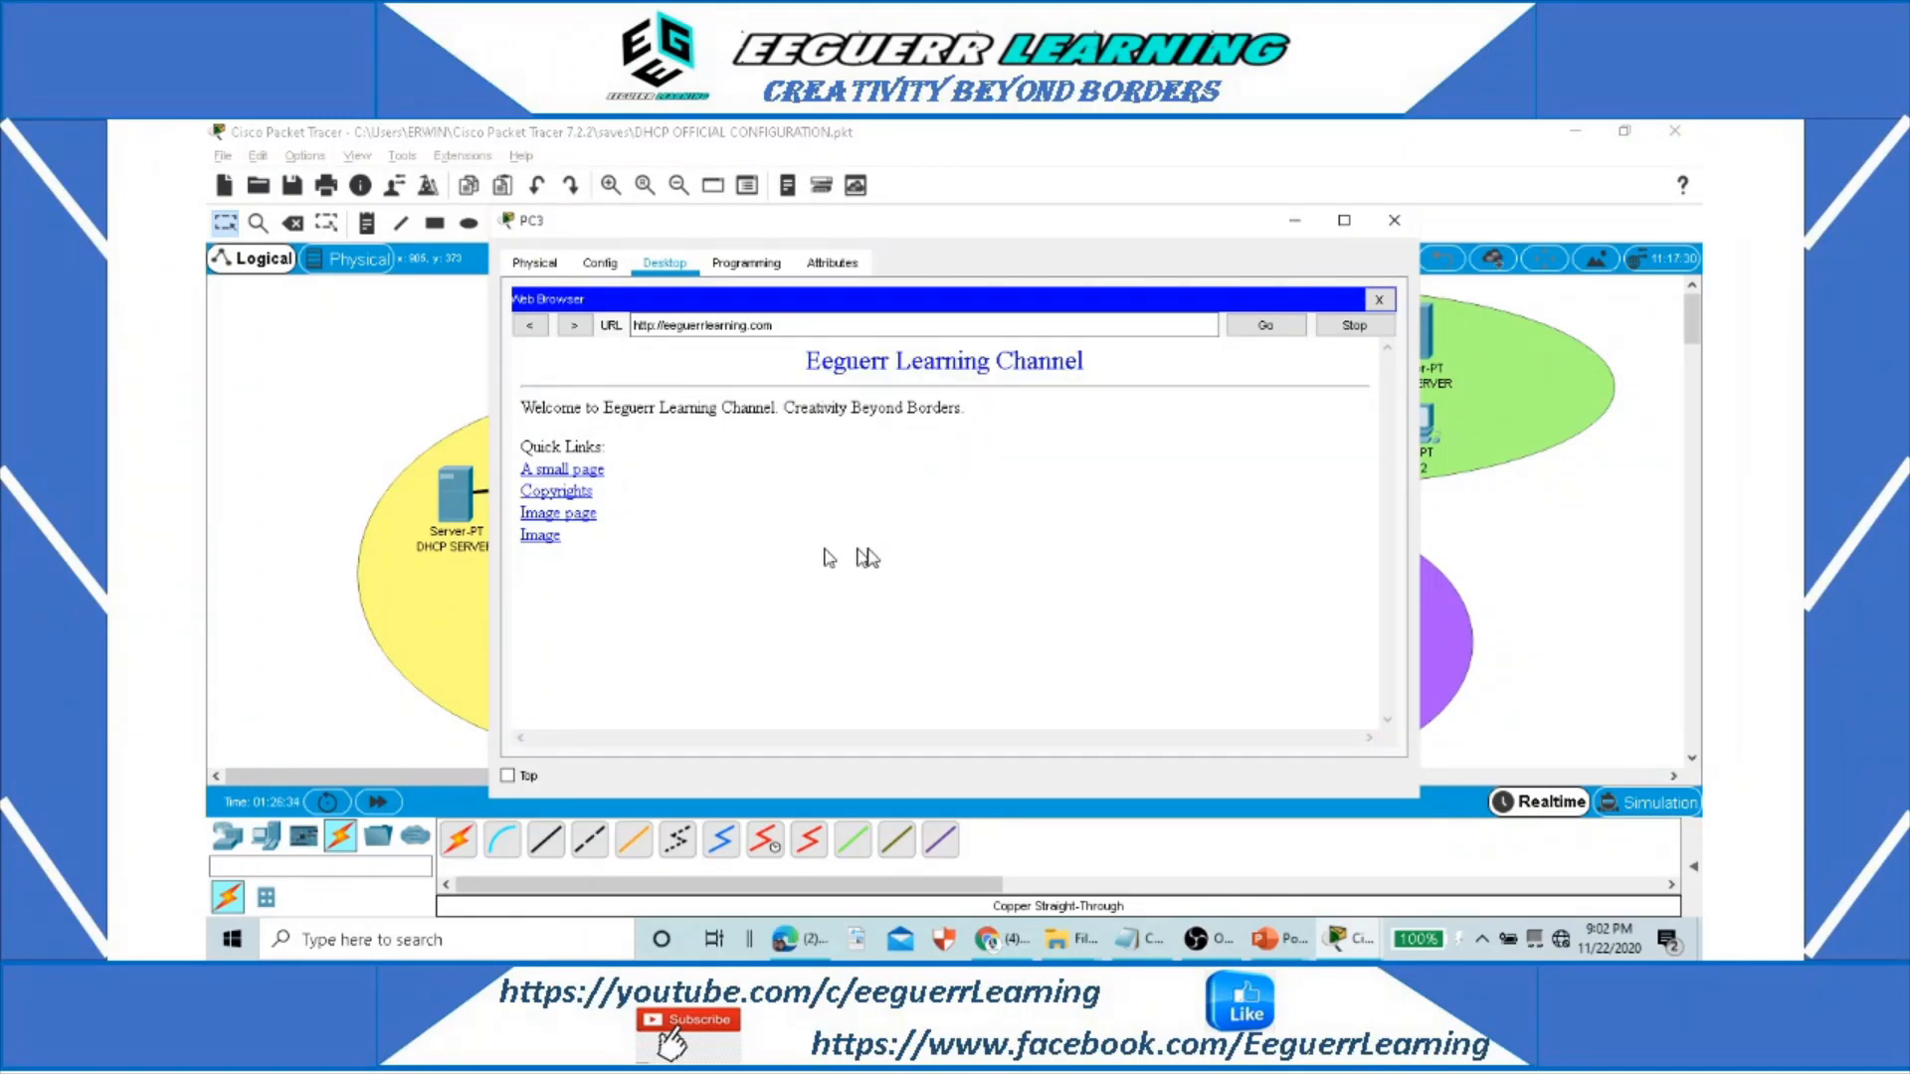
left_click(1394, 221)
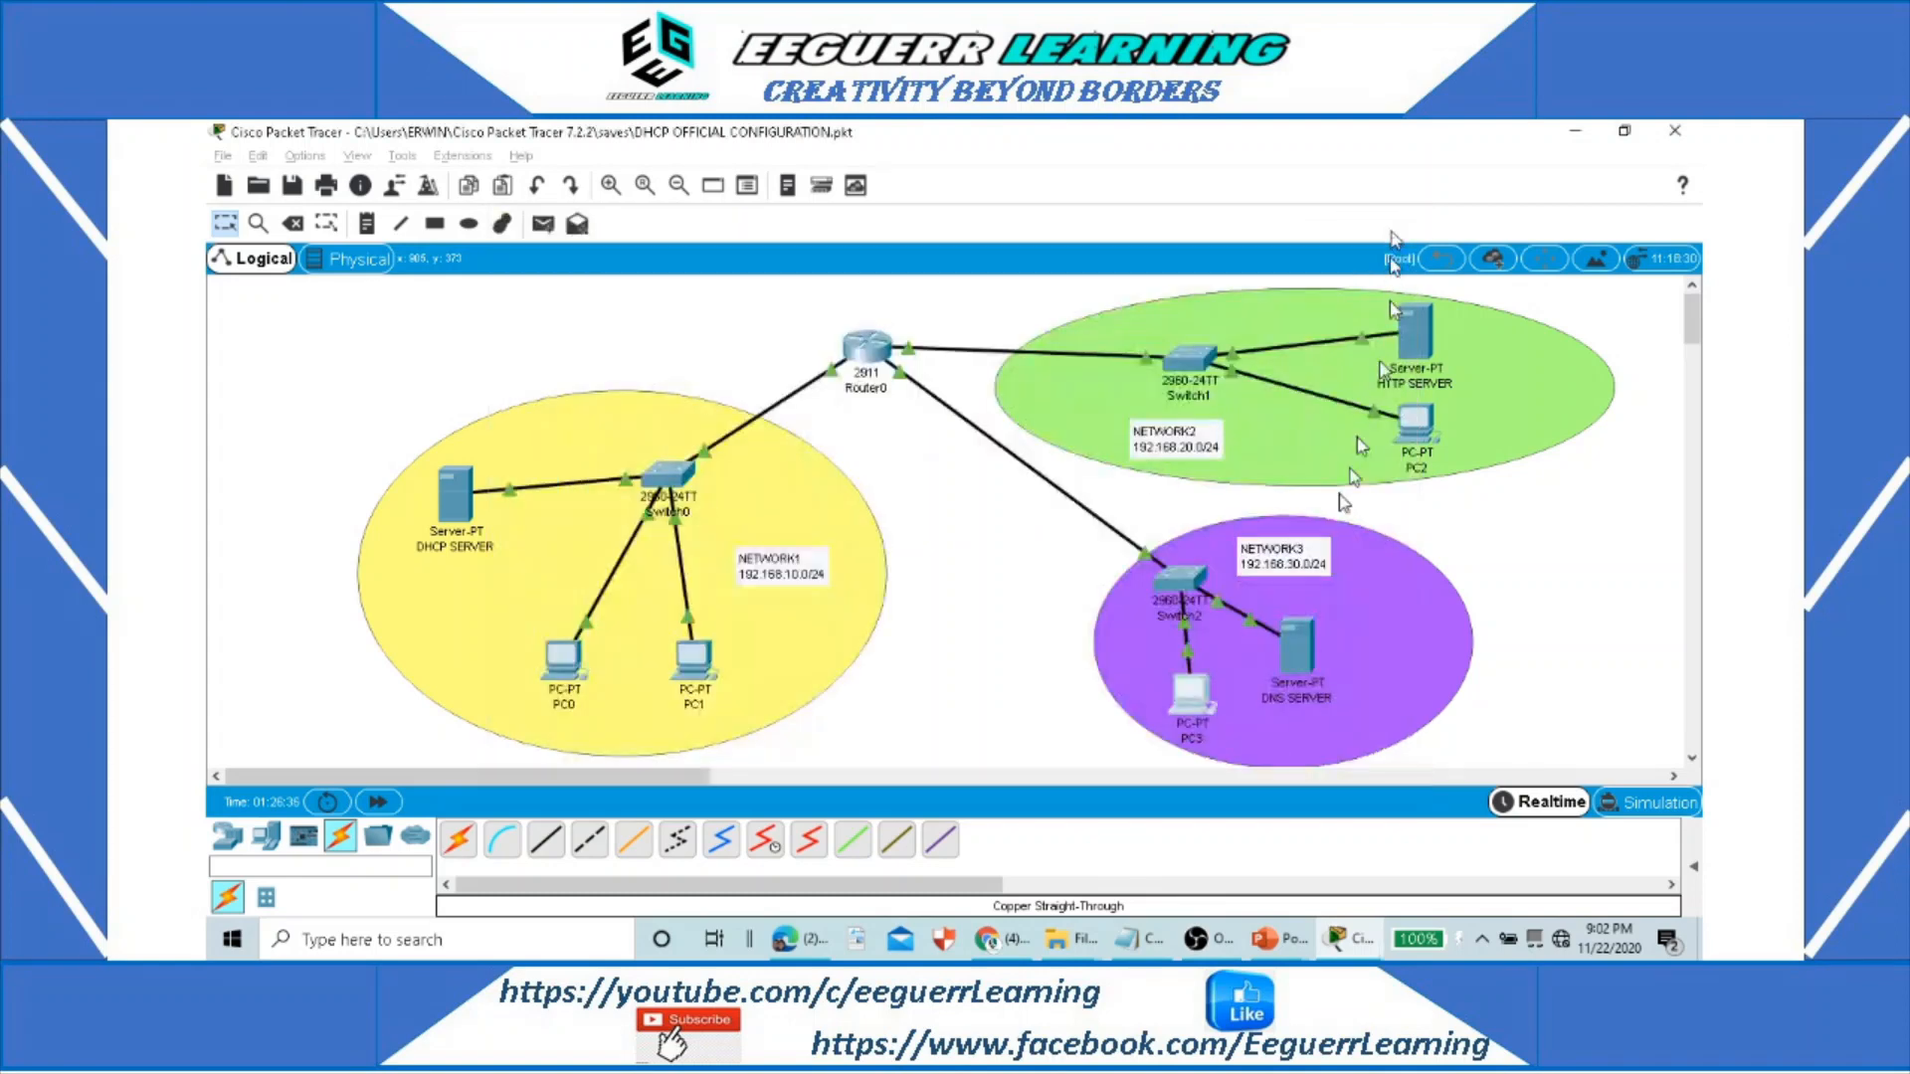
Step: Load eeguerrlearning.com in PC2's web browser to test name resolution, and close the PC2 window
left_click(1415, 422)
left_click_drag(1243, 220, 1026, 169)
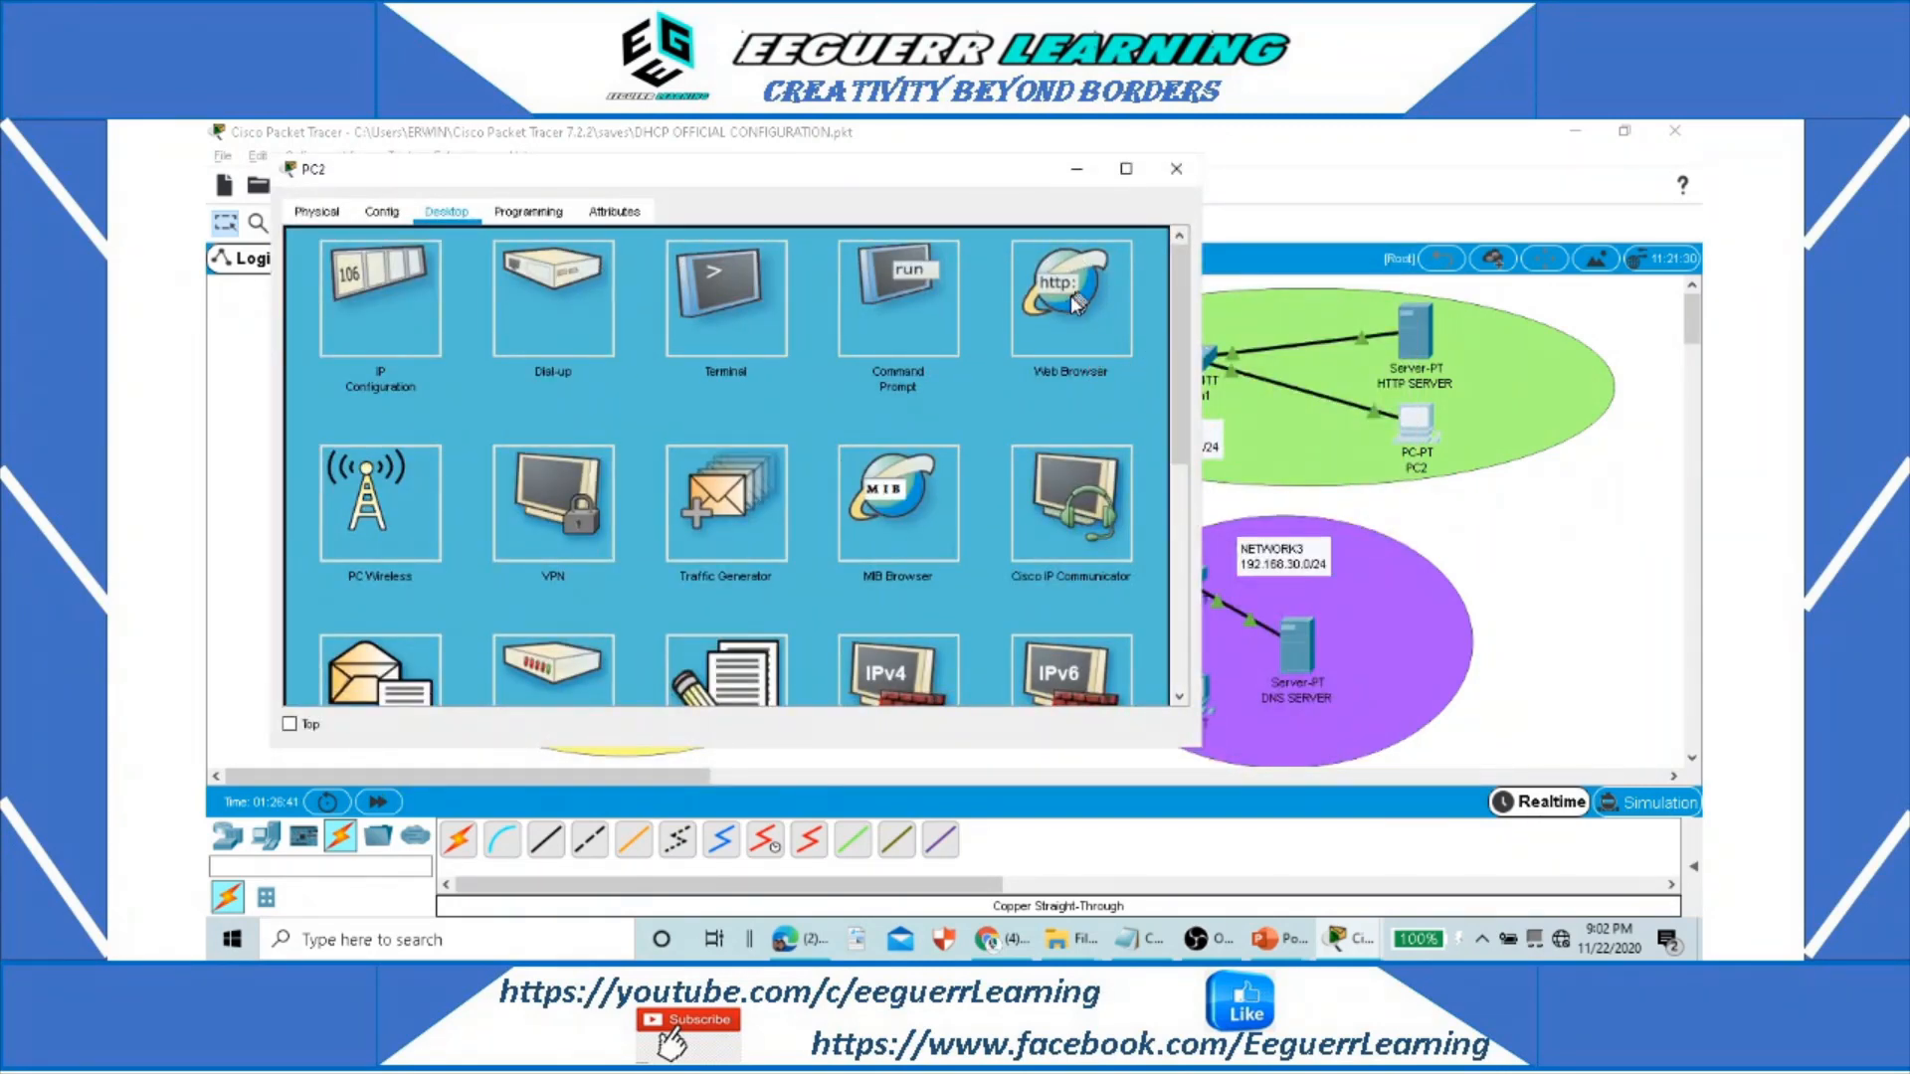
left_click(1060, 353)
left_click(613, 274)
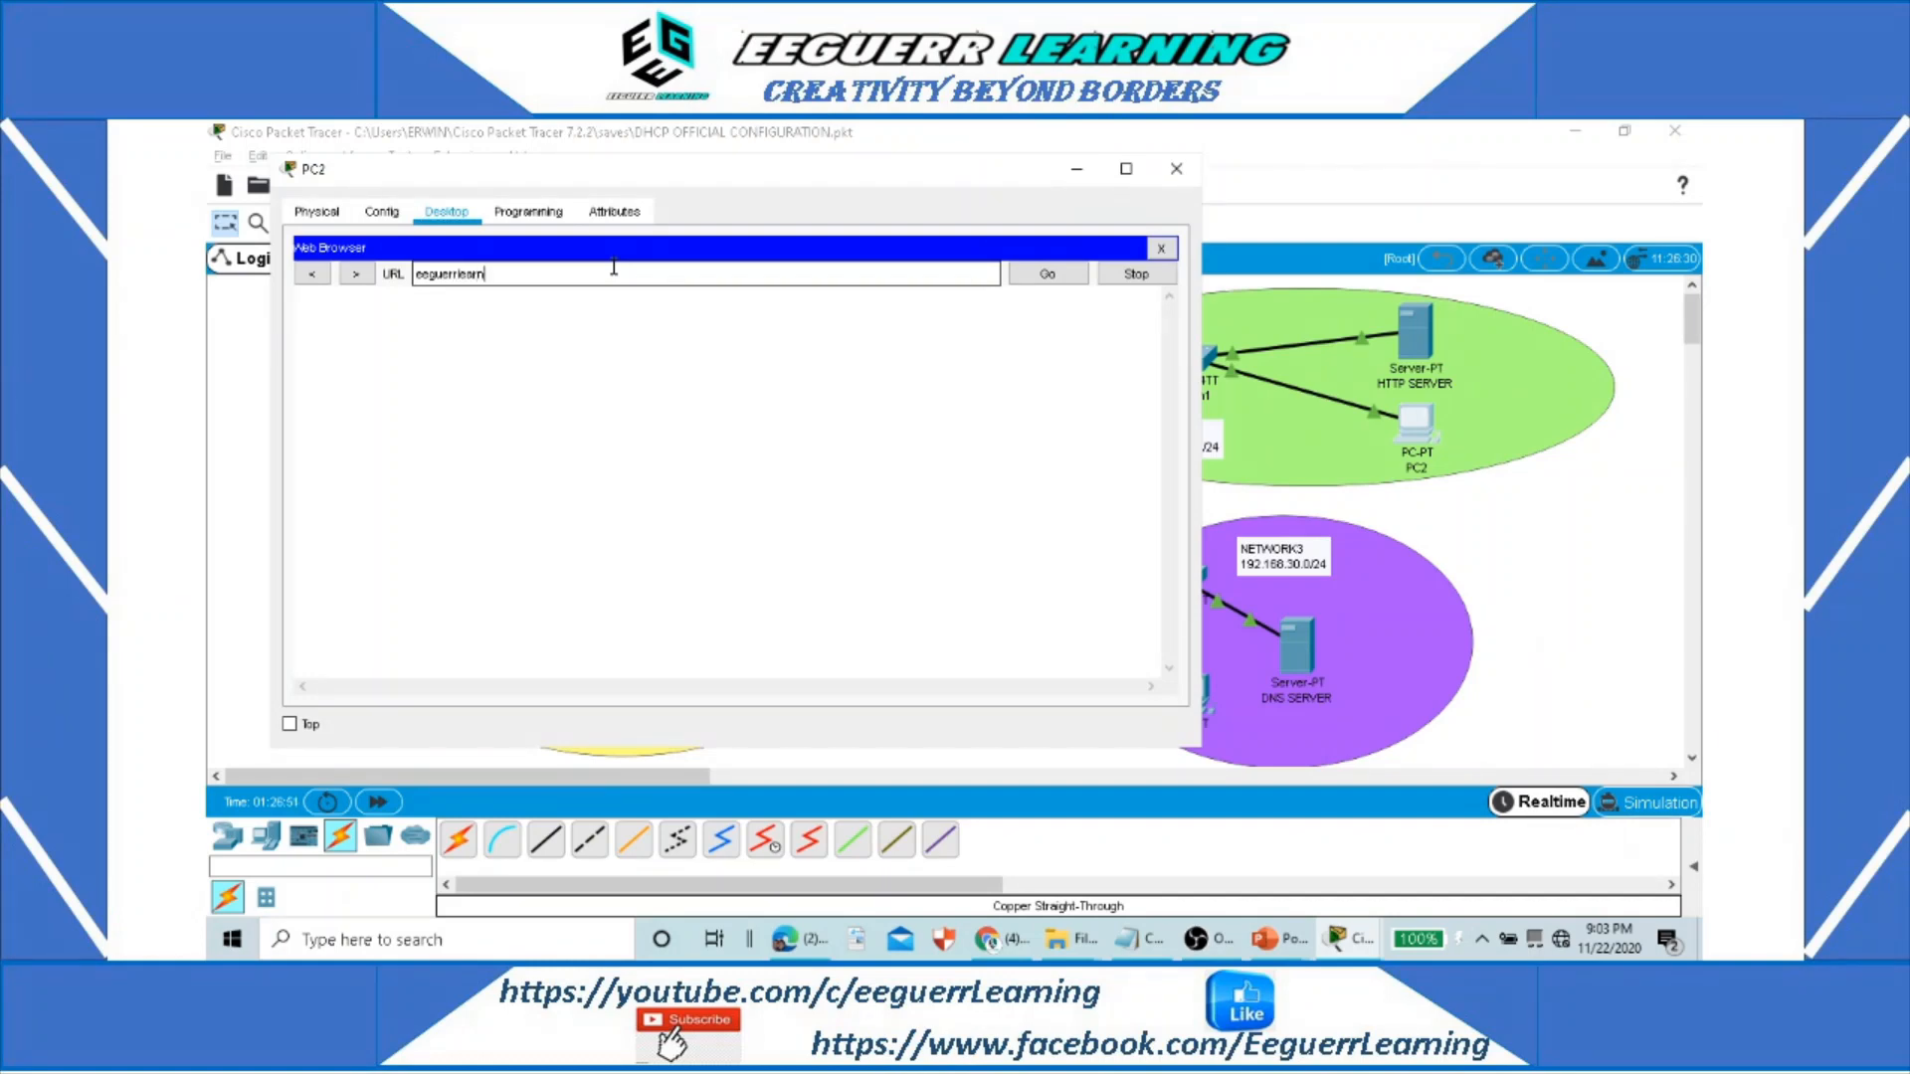
type("m")
key("Return")
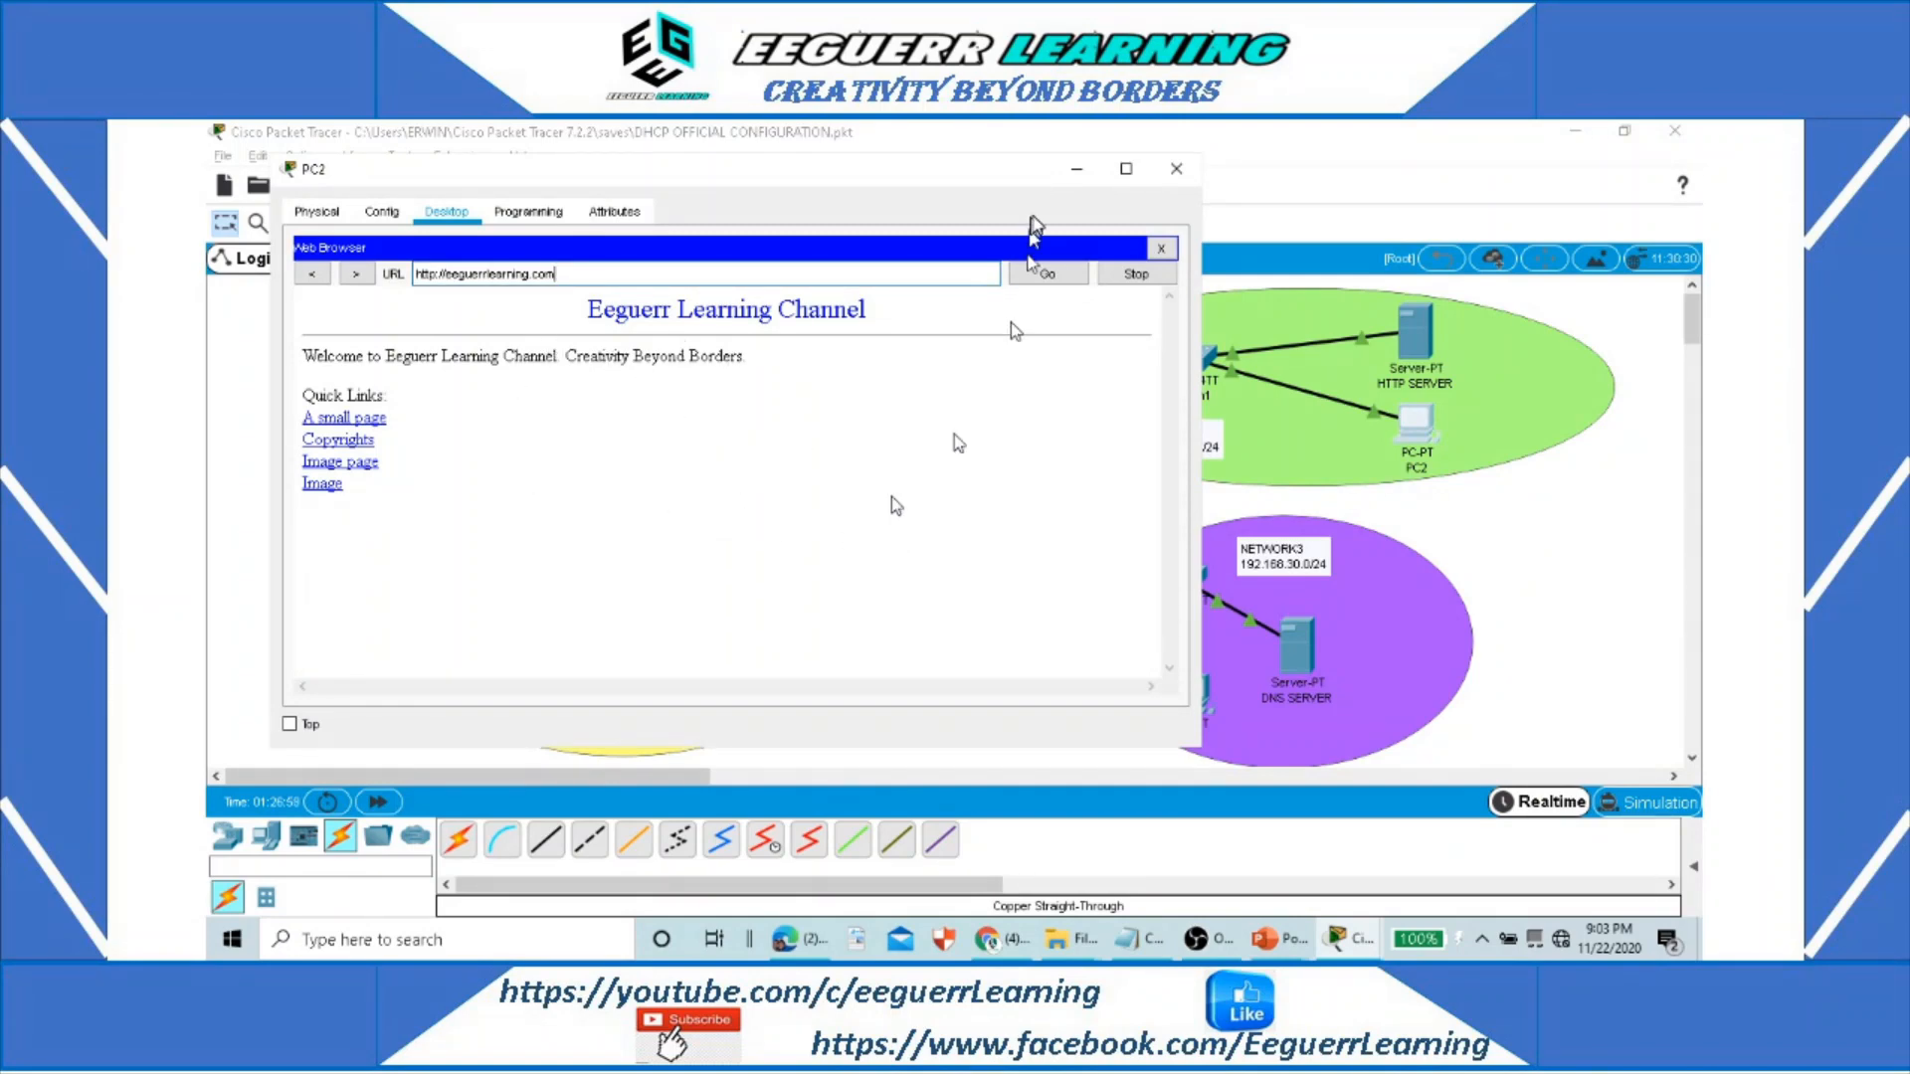
left_click(1176, 168)
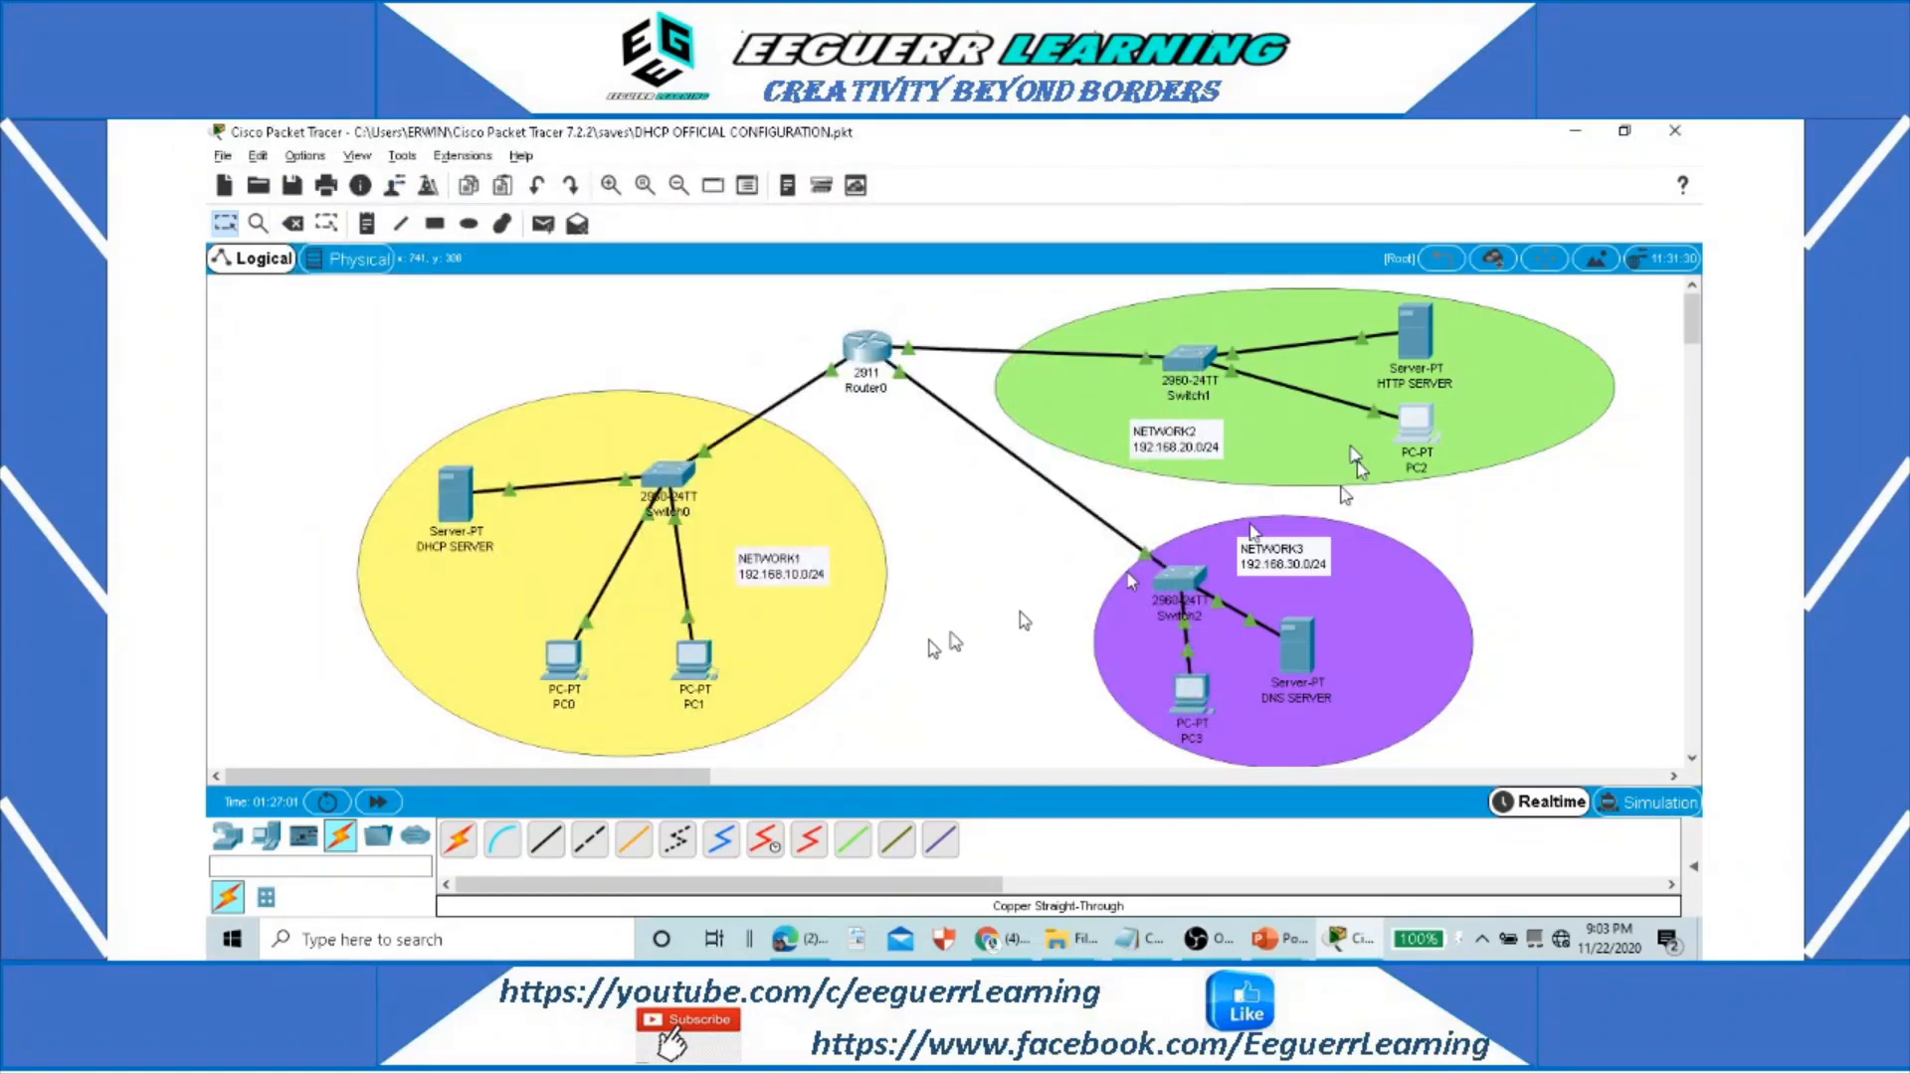
Step: Load eeguerrlearning.com in PC0's web browser to test access from NETWORK1, and close the PC0 window
left_click(561, 662)
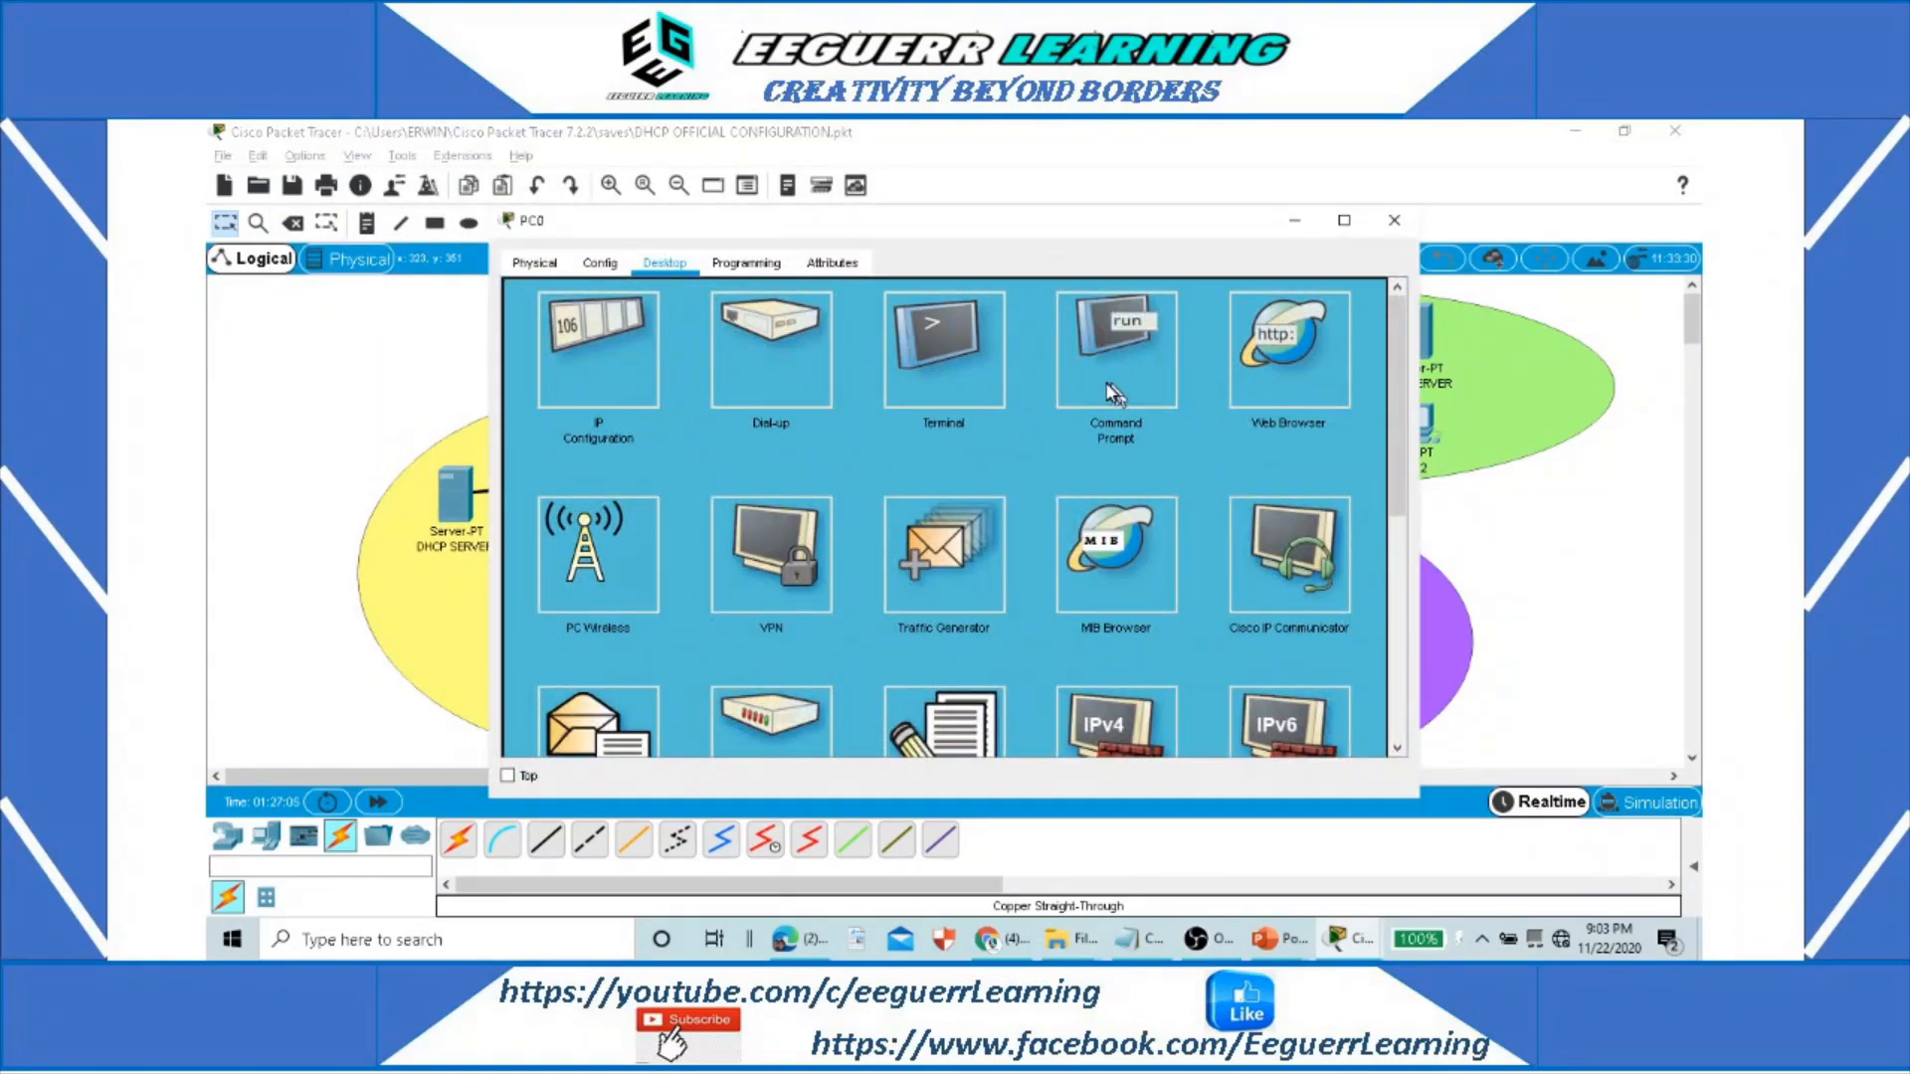
left_click(1290, 349)
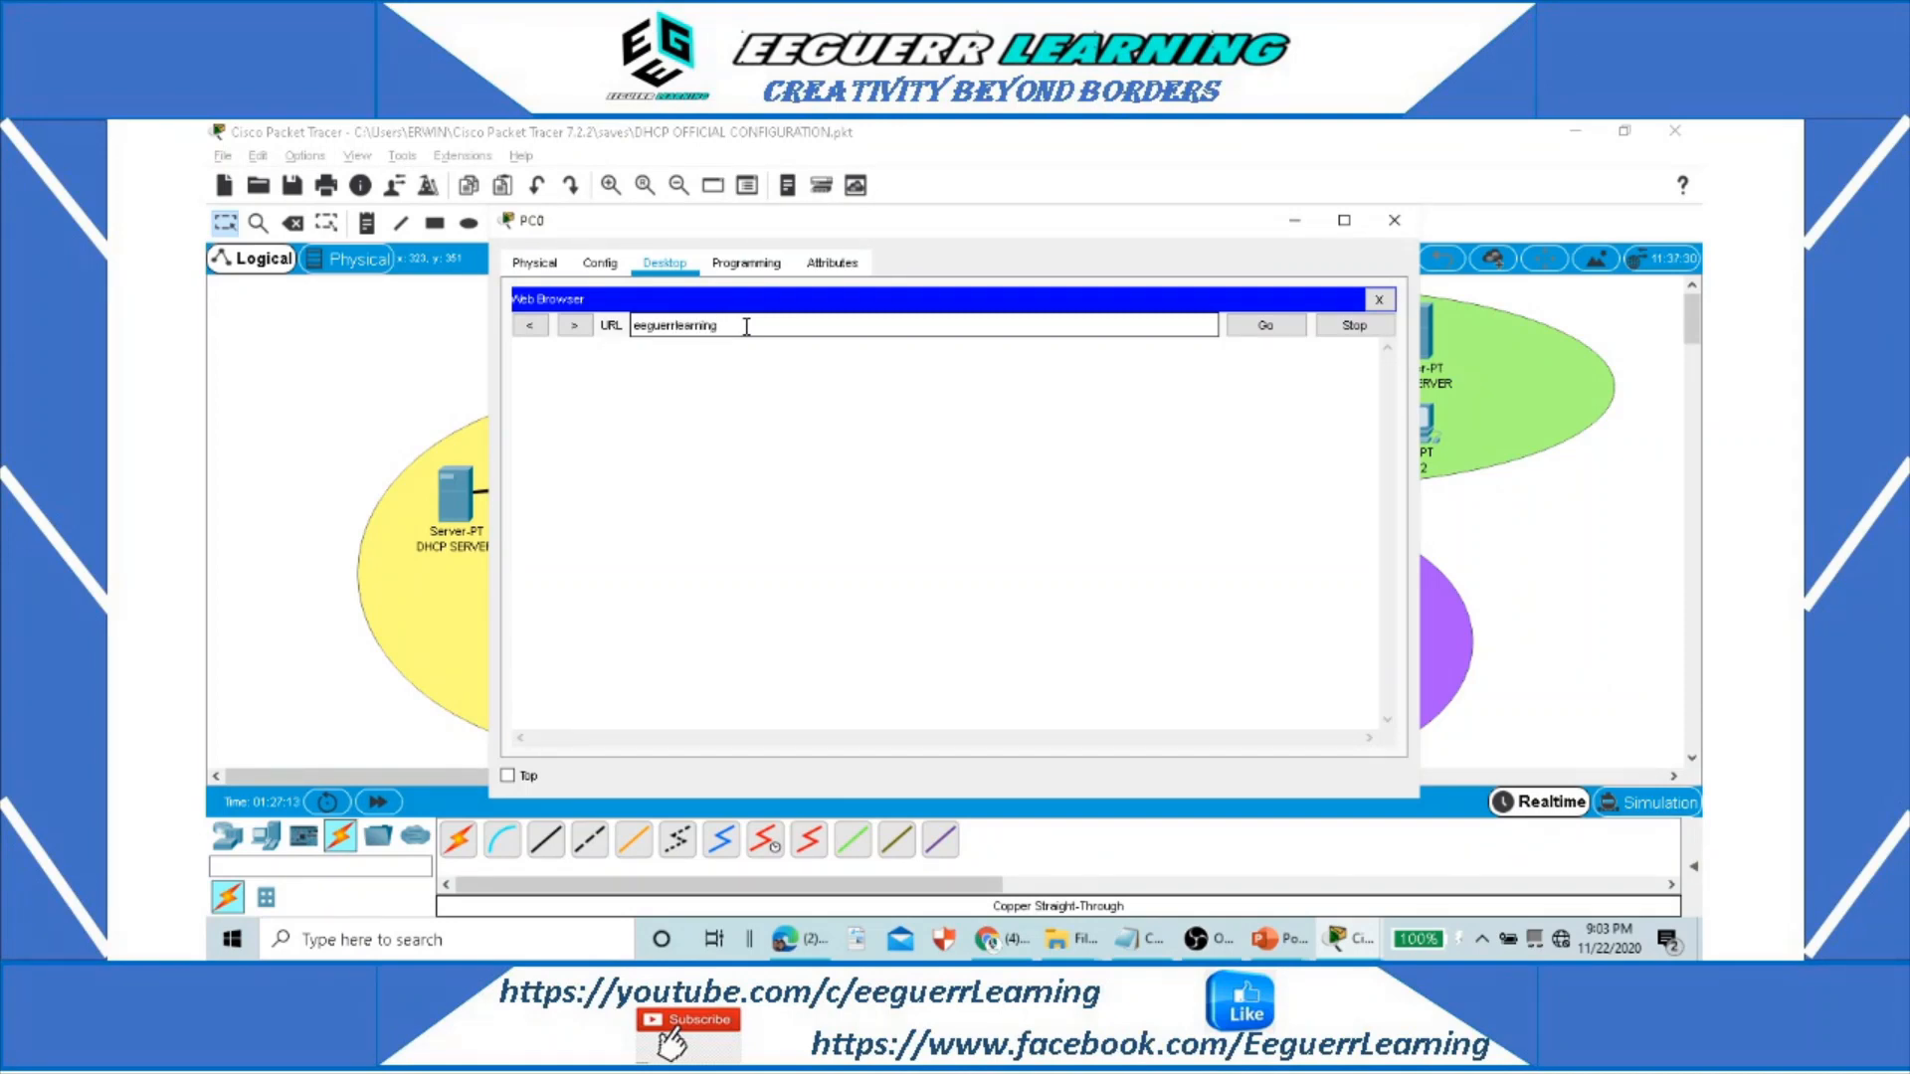
key("Return")
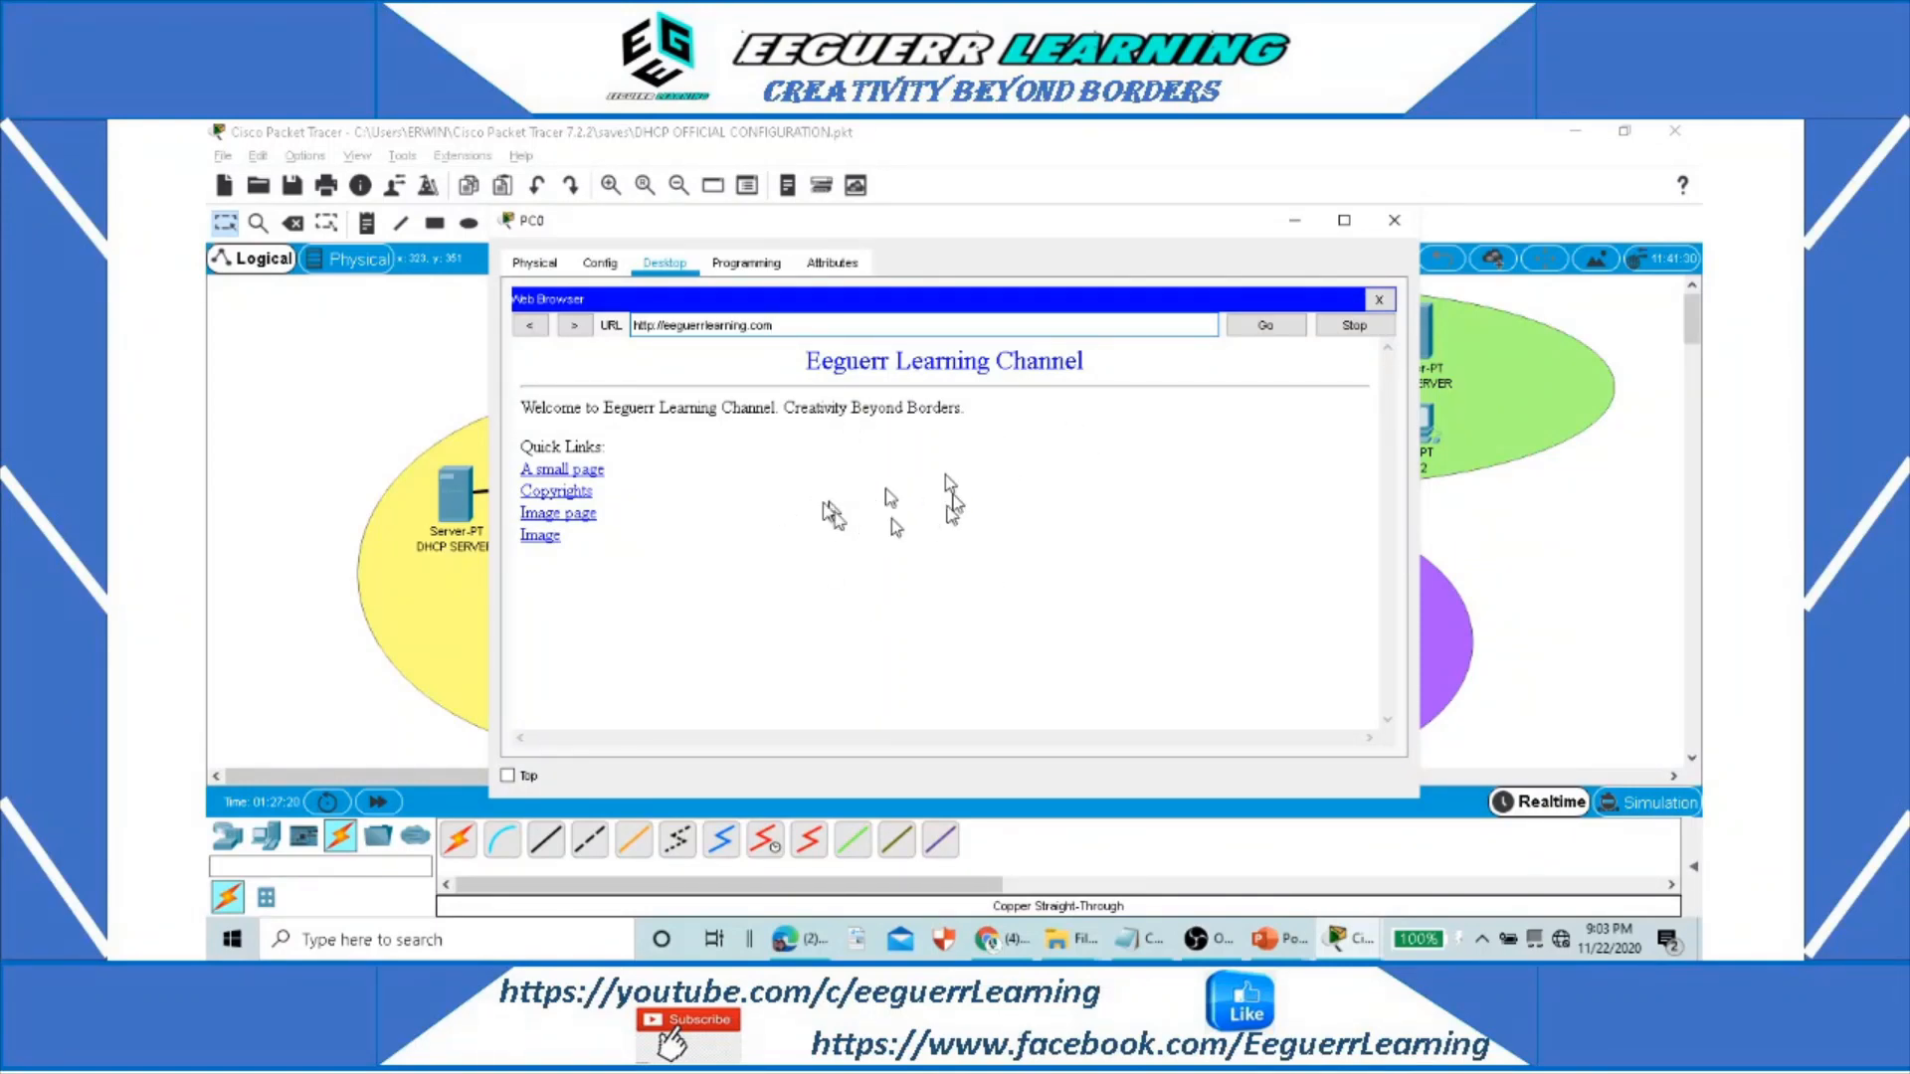
left_click(1393, 220)
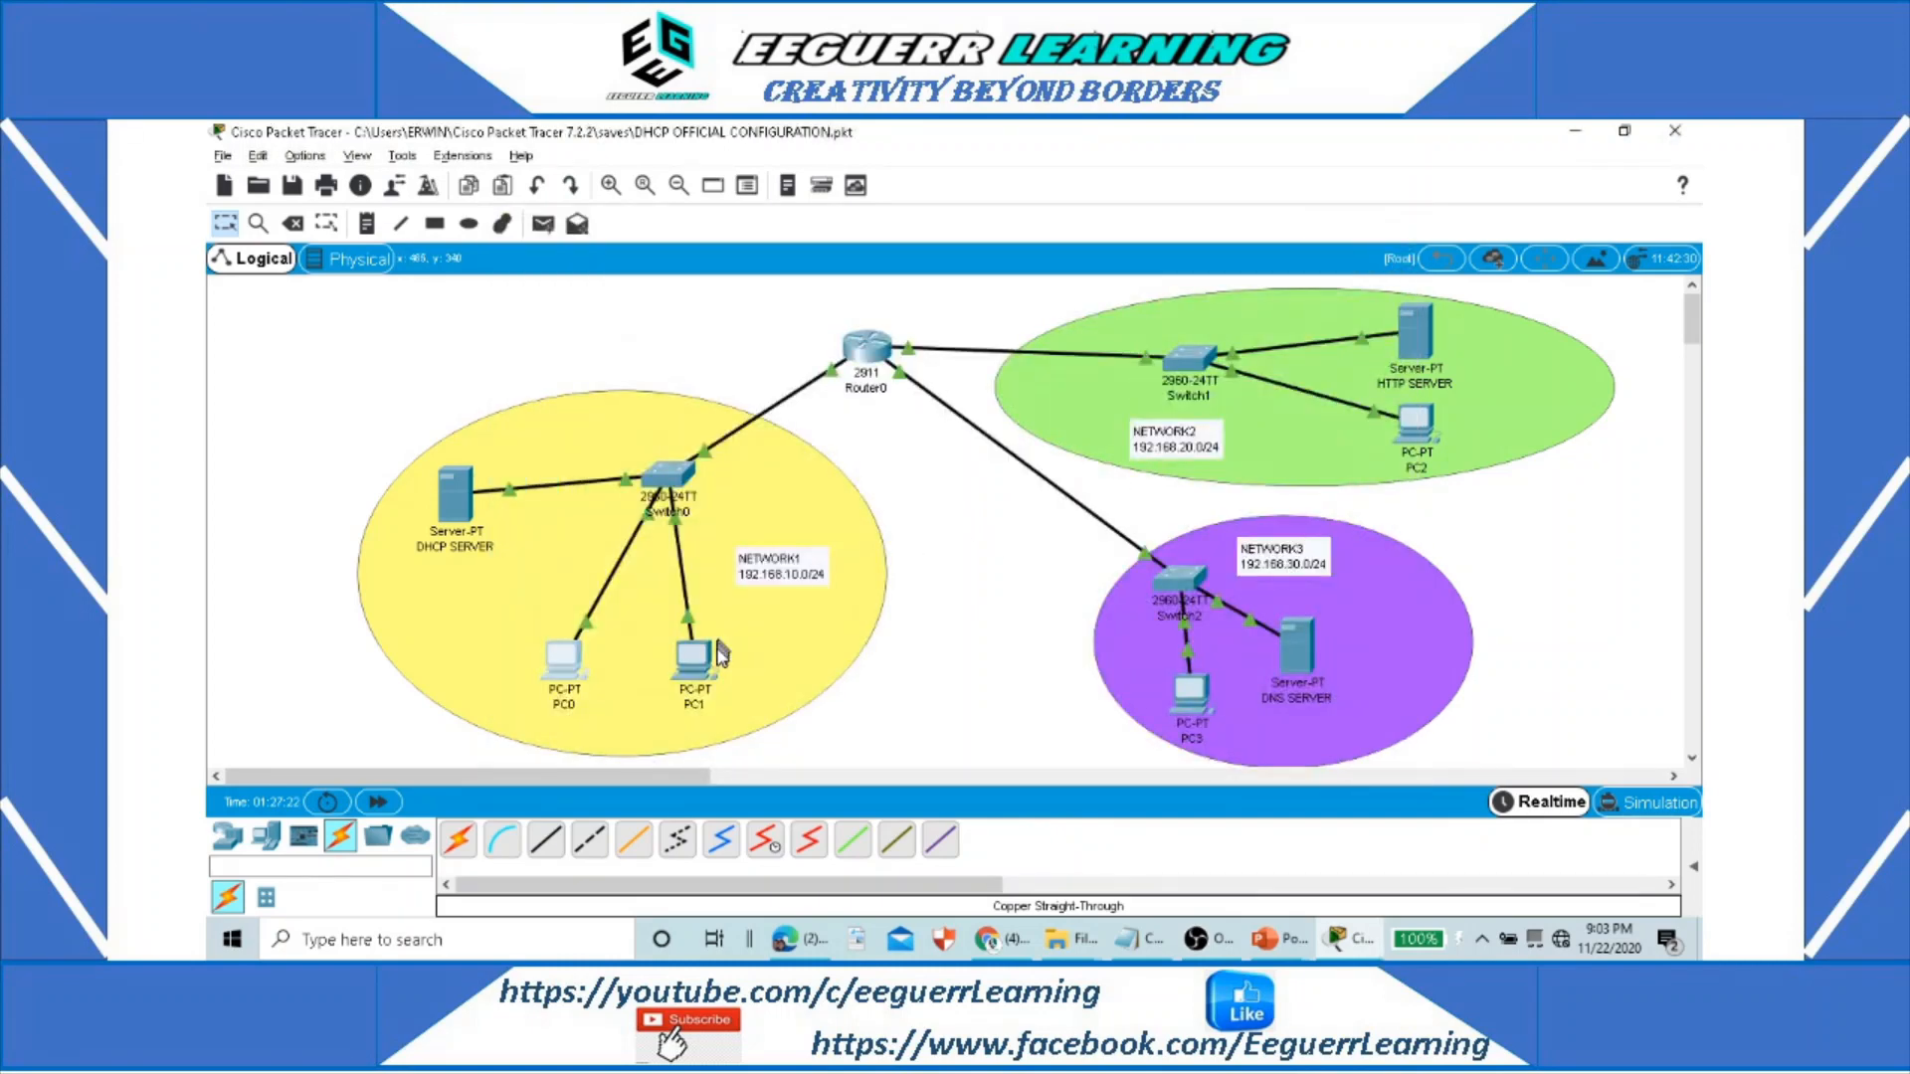
mouse_move(745, 633)
left_mouse_down()
mouse_move(515, 645)
mouse_move(732, 685)
mouse_move(745, 626)
left_mouse_up()
mouse_move(1248, 712)
left_mouse_down()
mouse_move(1142, 708)
mouse_move(1247, 702)
left_mouse_up()
mouse_move(1453, 469)
left_mouse_down()
mouse_move(1377, 416)
mouse_move(1460, 446)
mouse_move(1471, 336)
left_mouse_up()
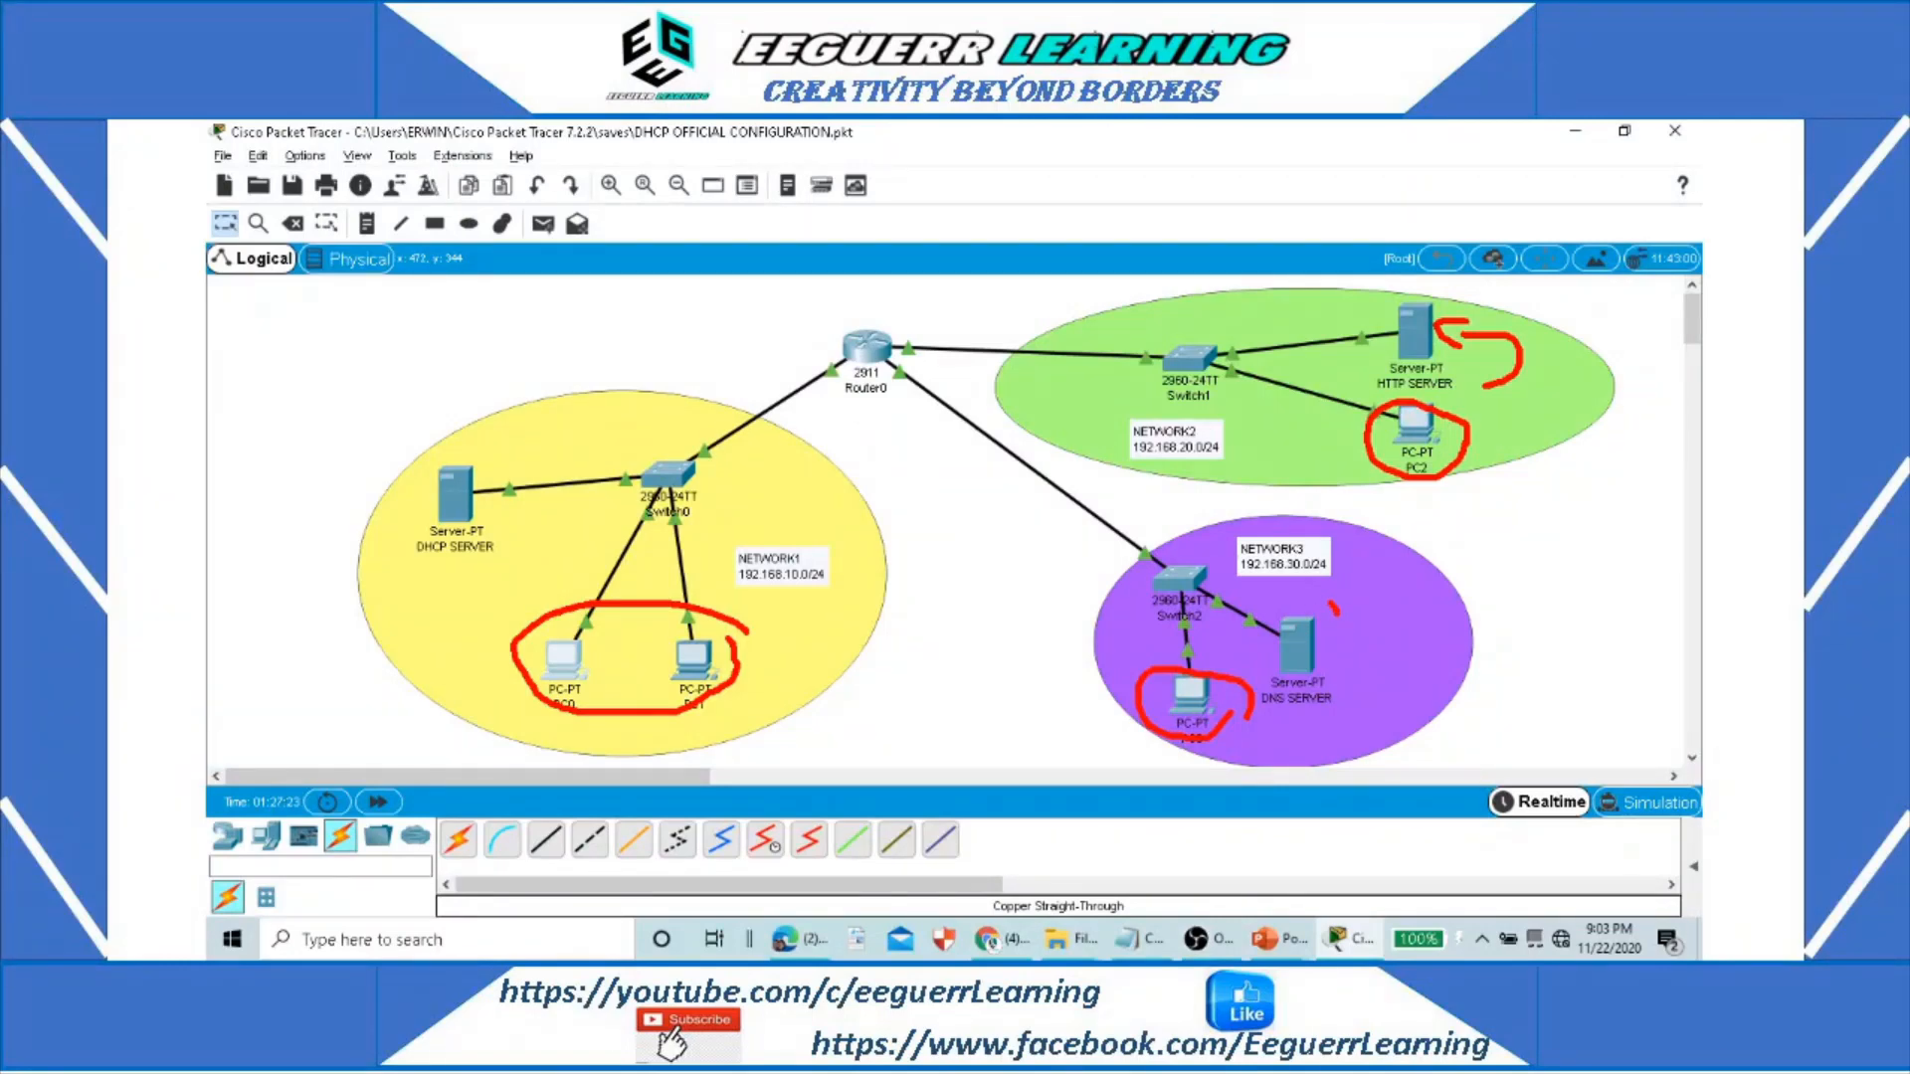
mouse_move(1263, 692)
left_mouse_down()
mouse_move(1352, 709)
mouse_move(1335, 597)
left_mouse_up()
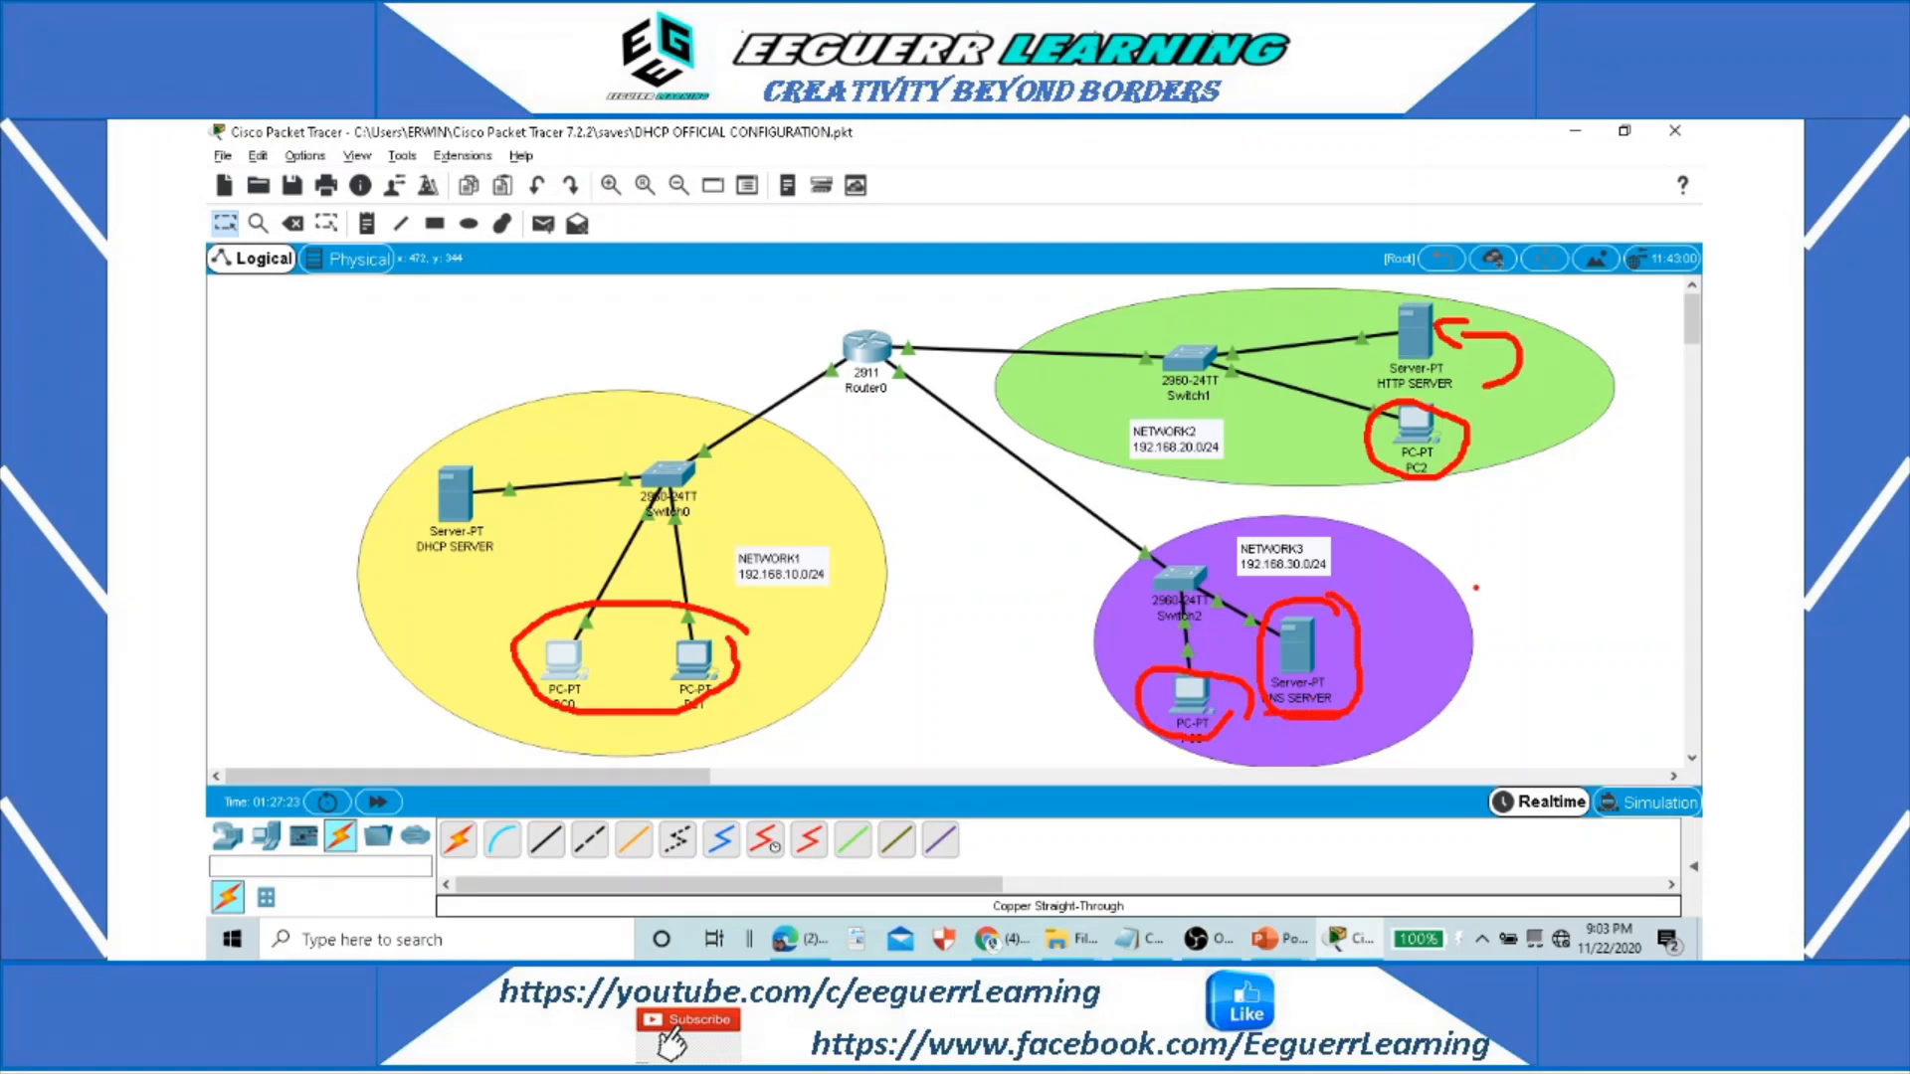
key("Escape")
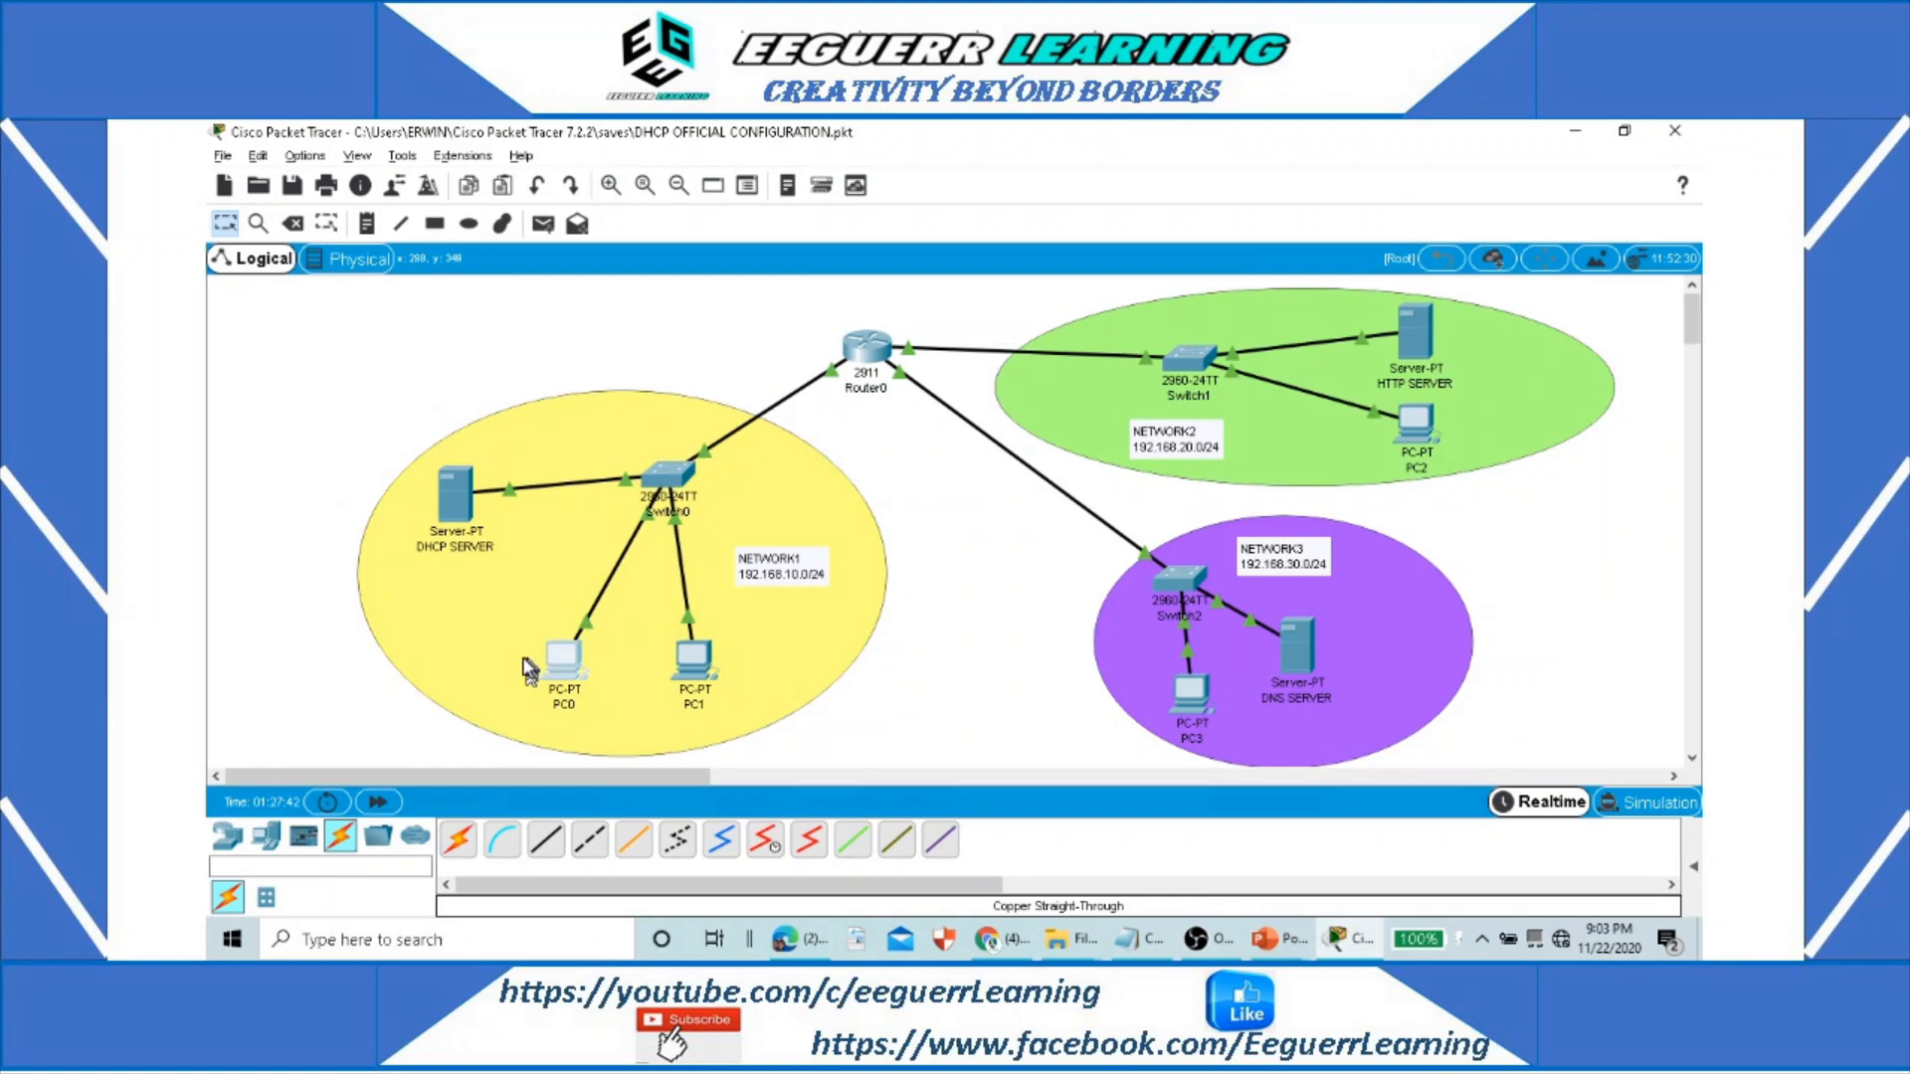
Step: Open the web browser on PC1 and return to the network workspace
left_click(694, 660)
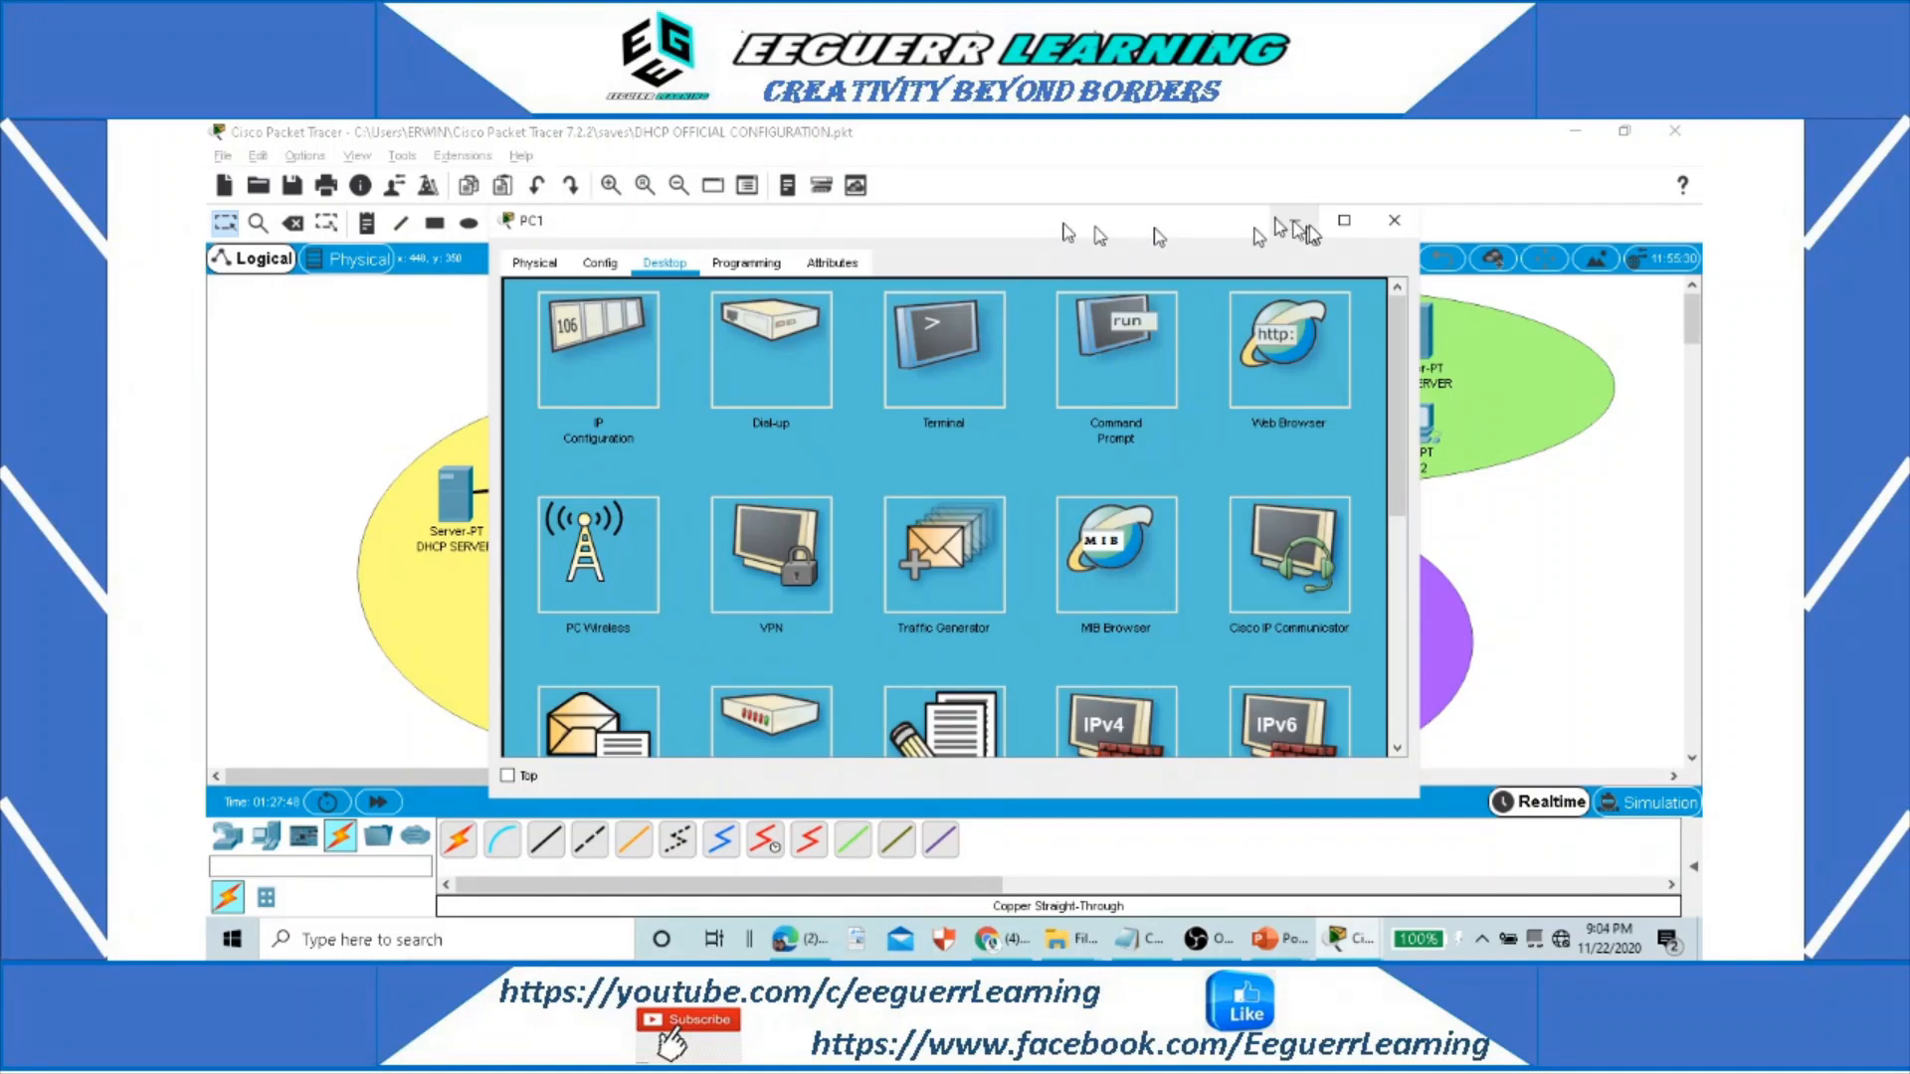
left_click_drag(1191, 227, 1013, 226)
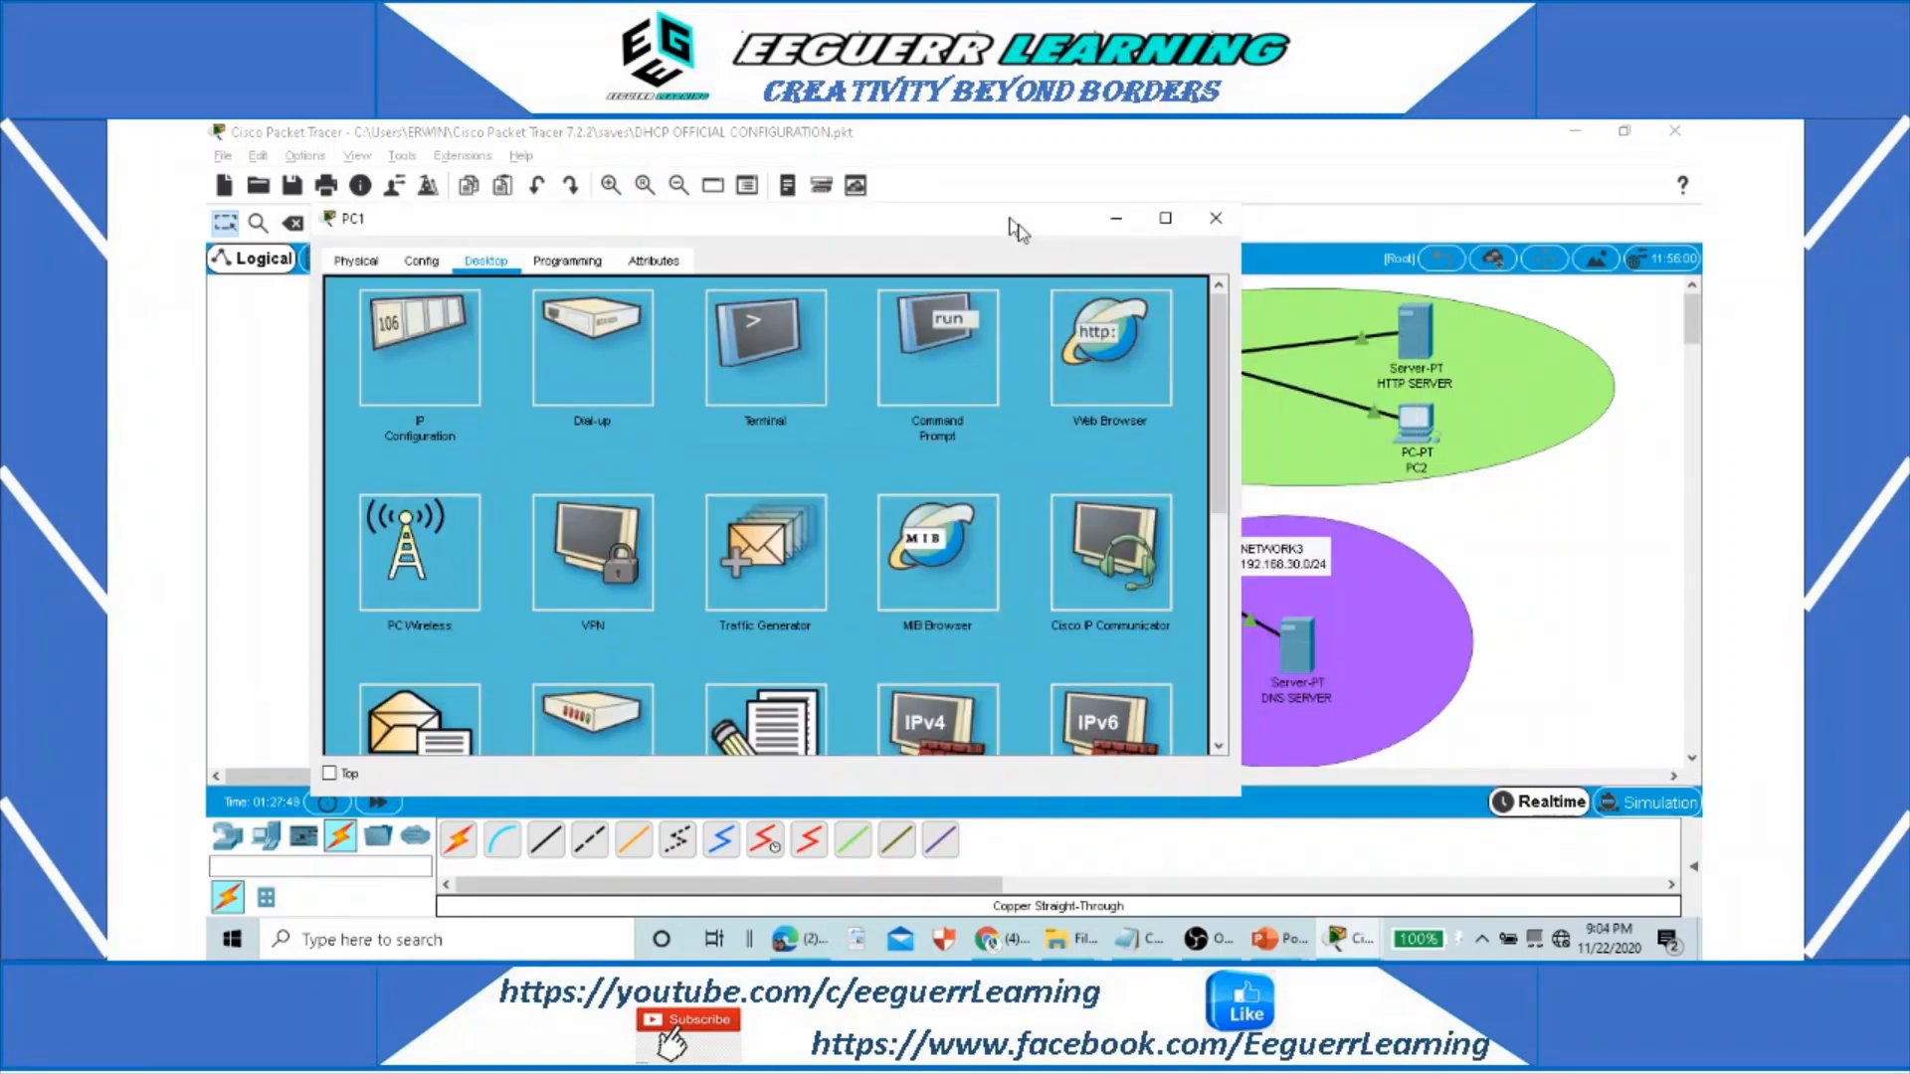
left_click(1100, 343)
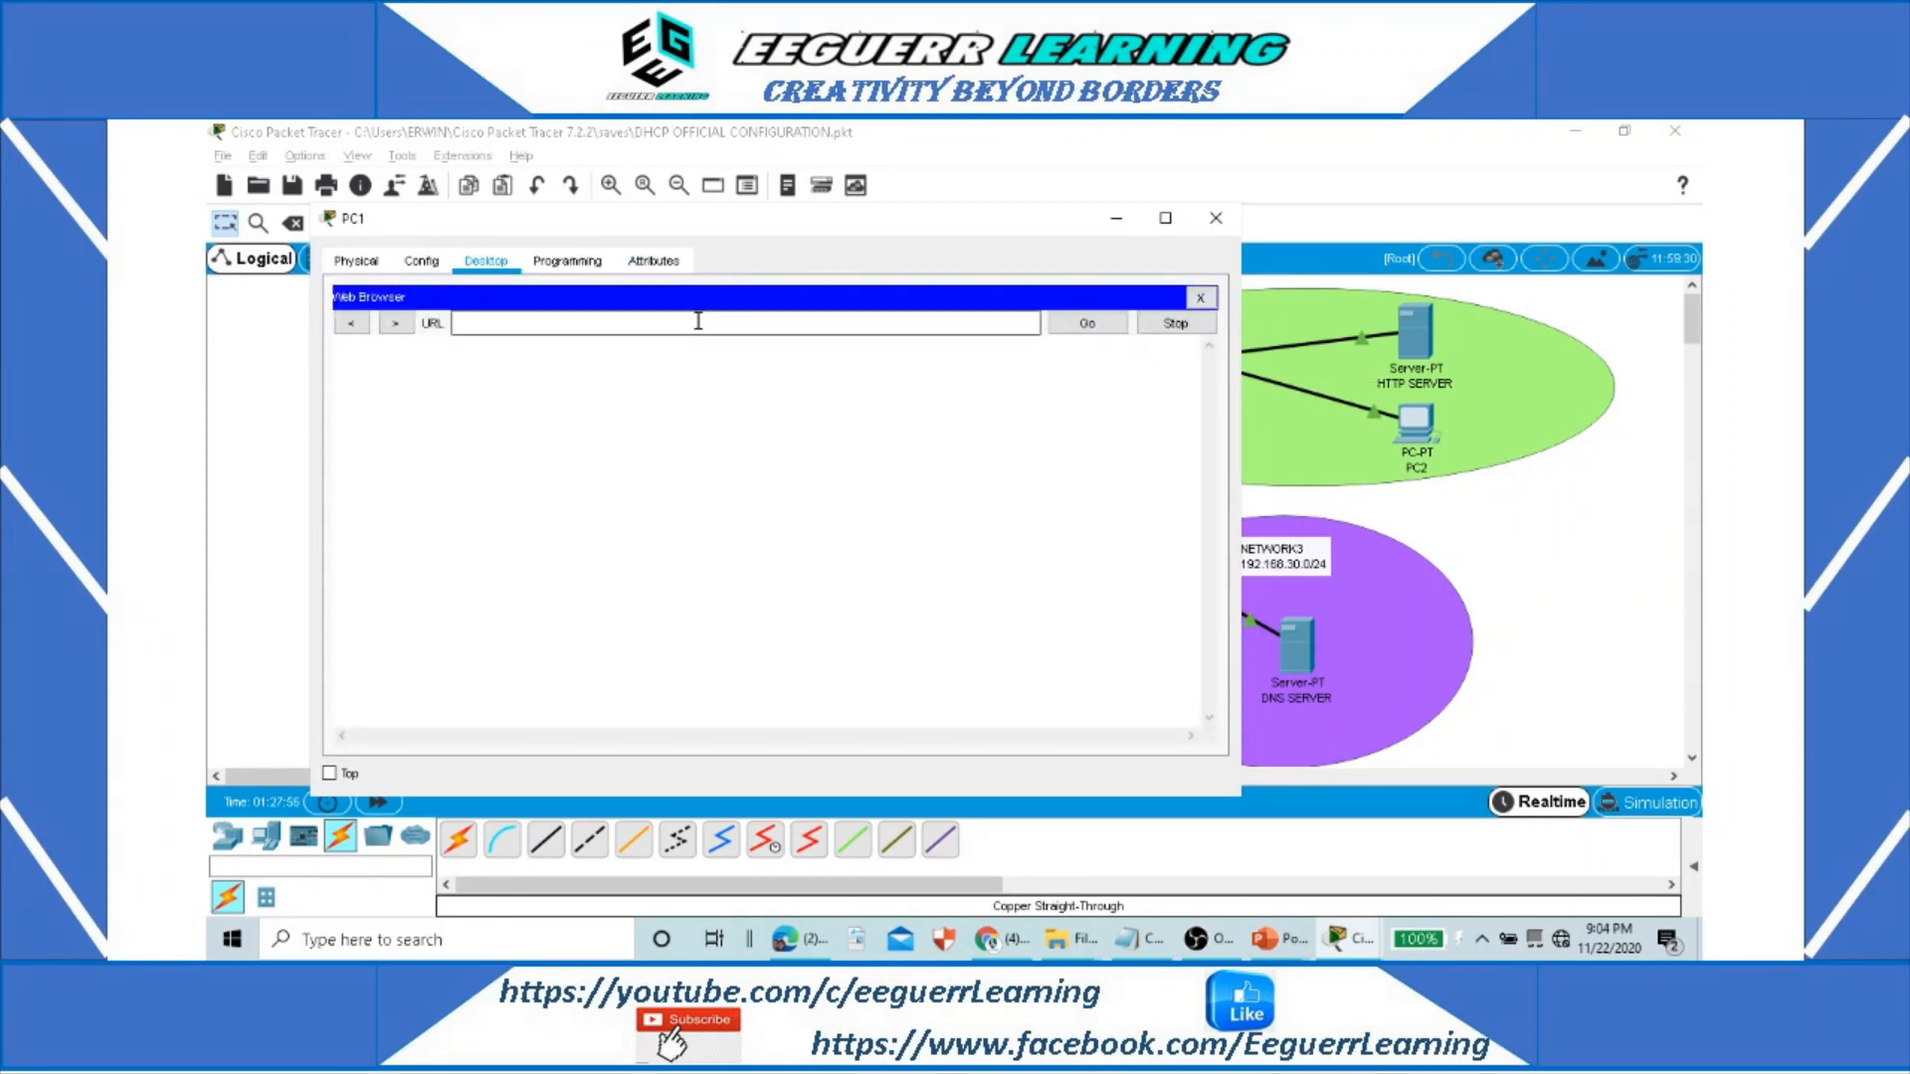
left_click(1613, 615)
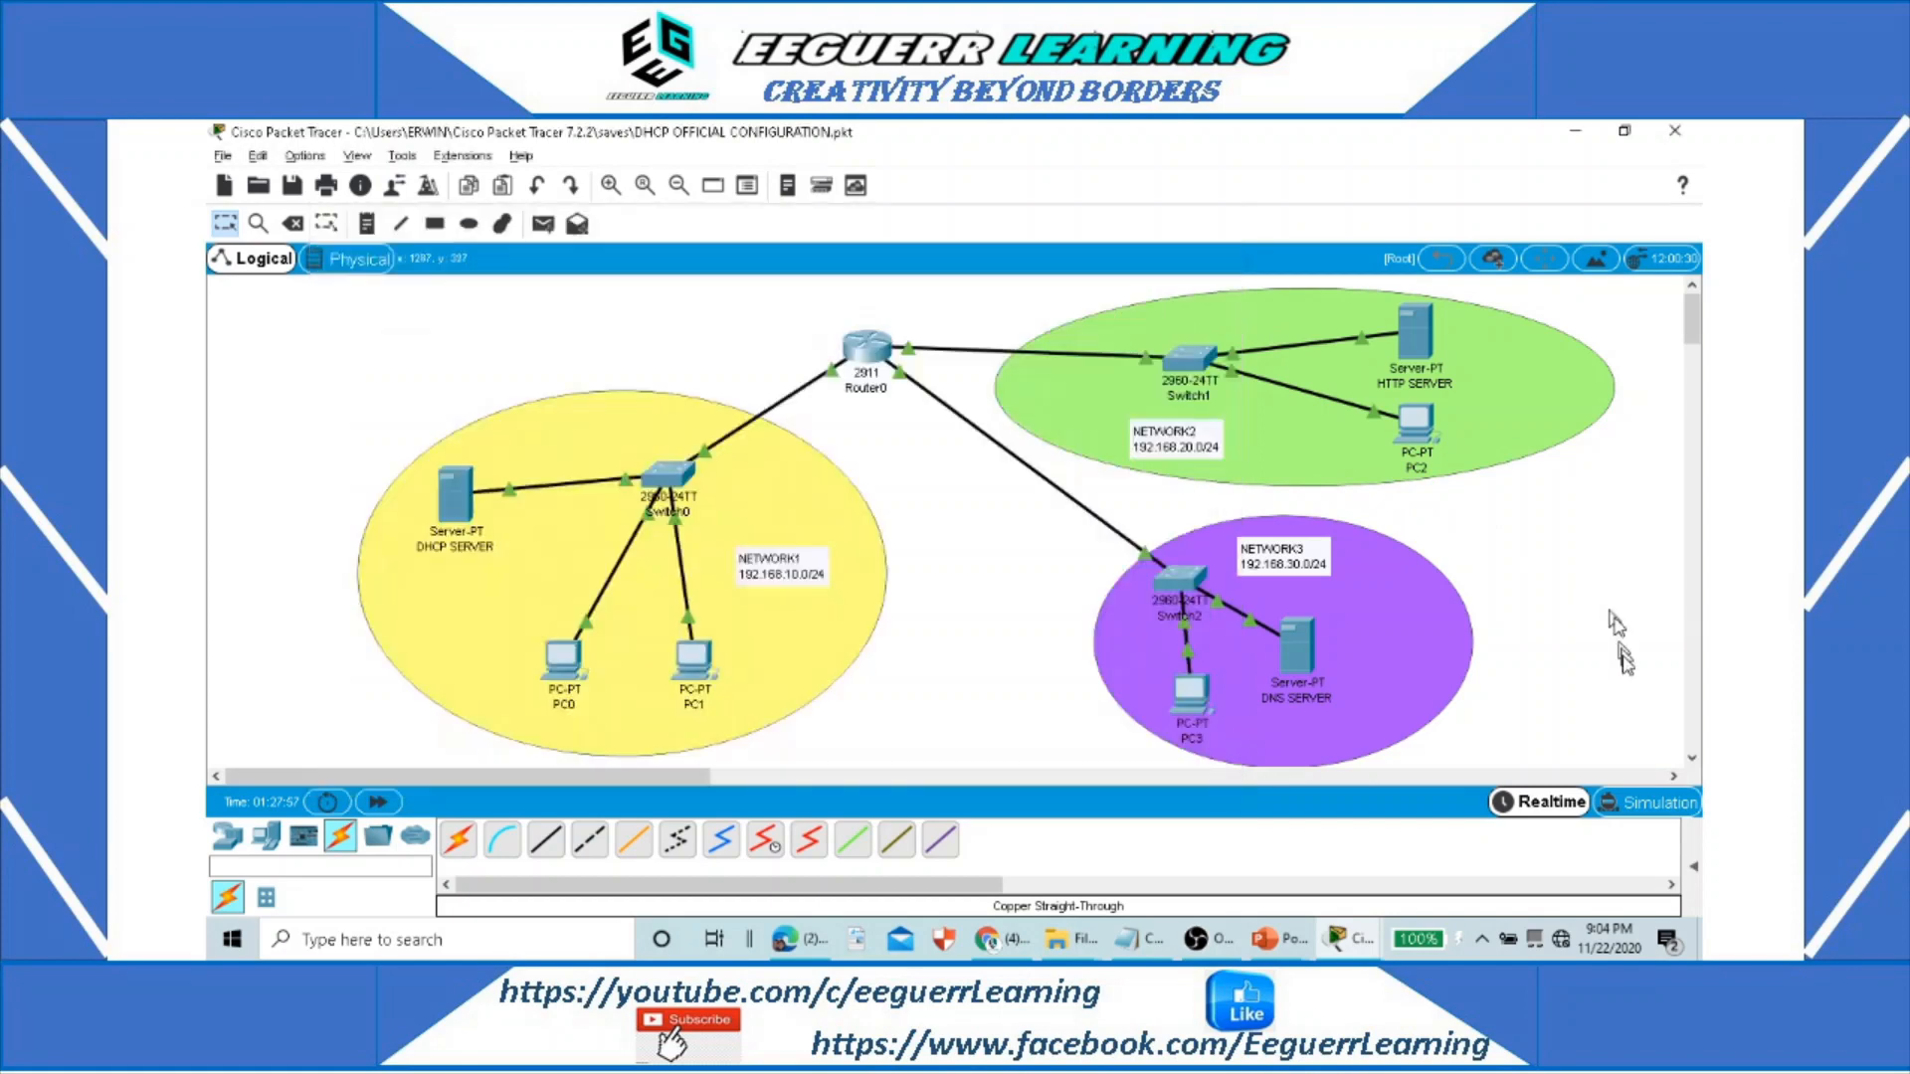
Step: Switch to simulation mode and delete the scenario holding the PC1 to DHCP SERVER ping
left_click(1646, 802)
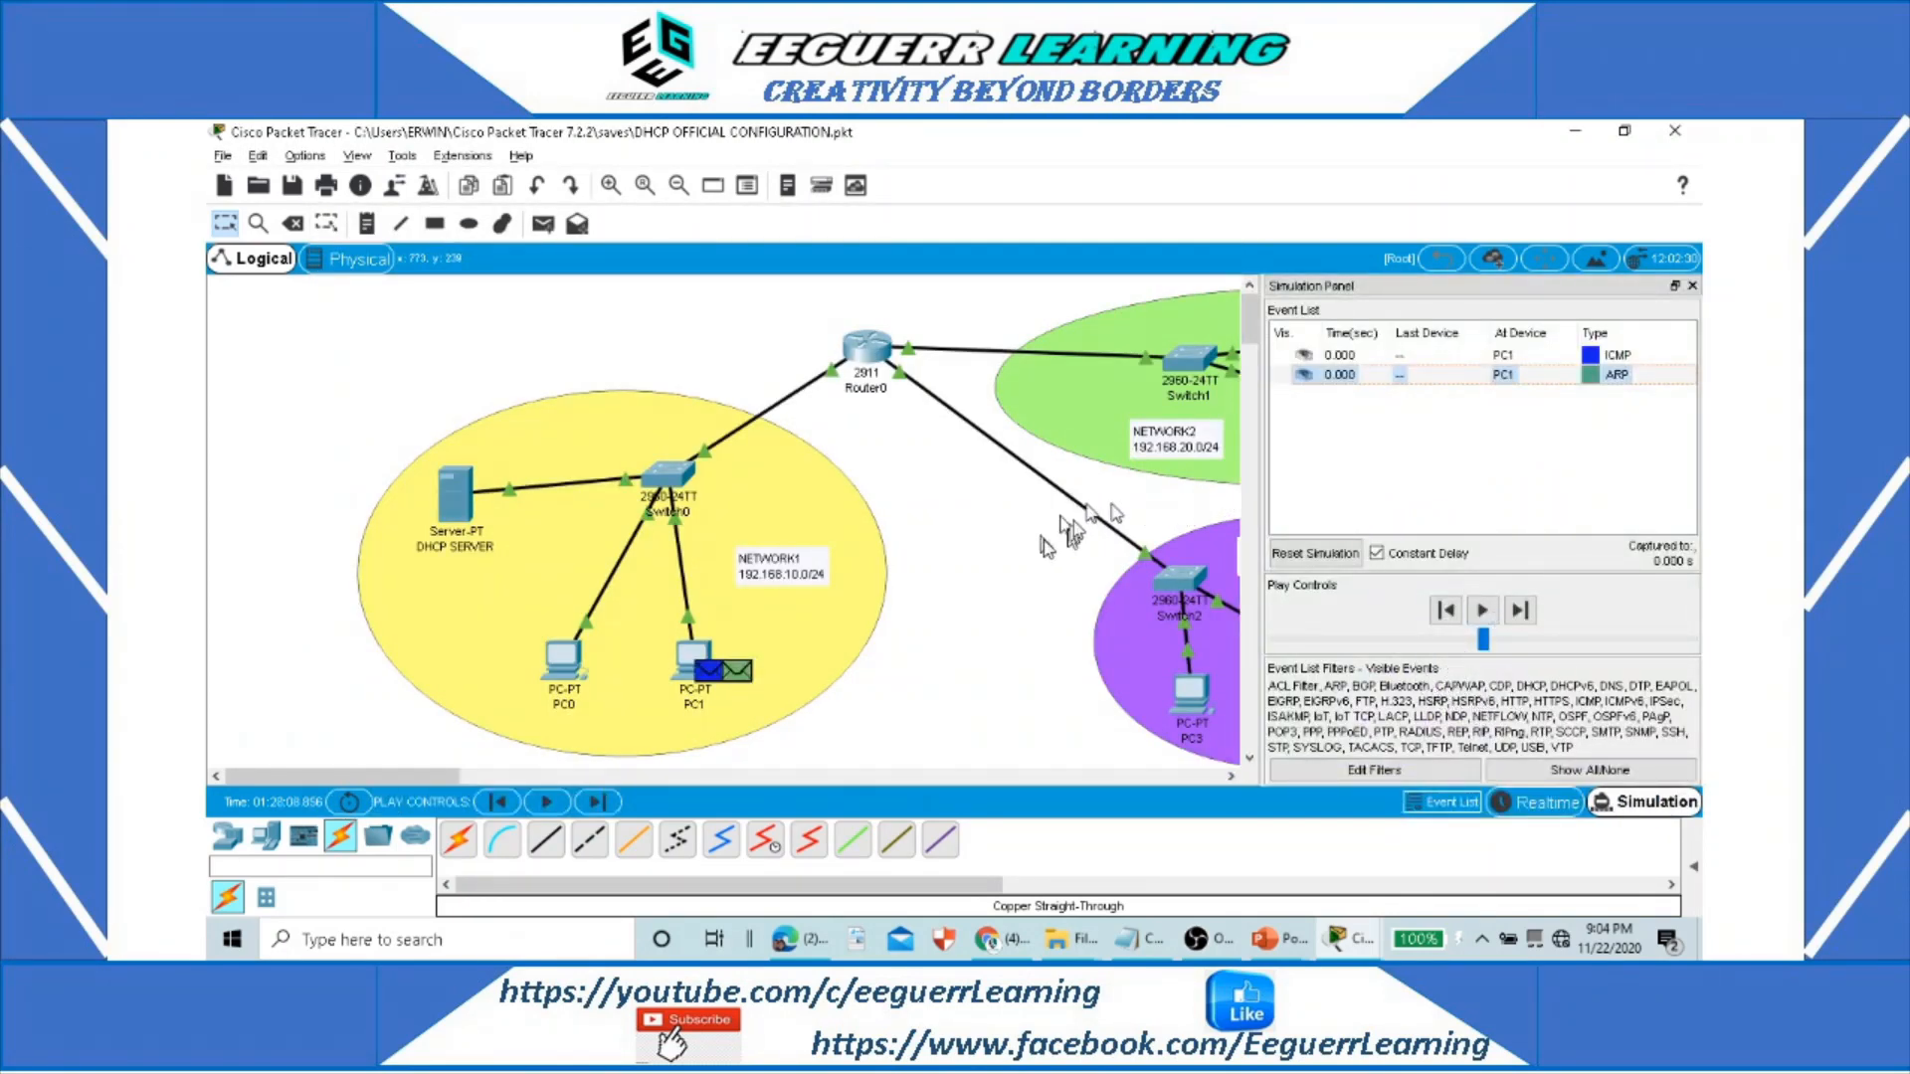
left_click(1701, 855)
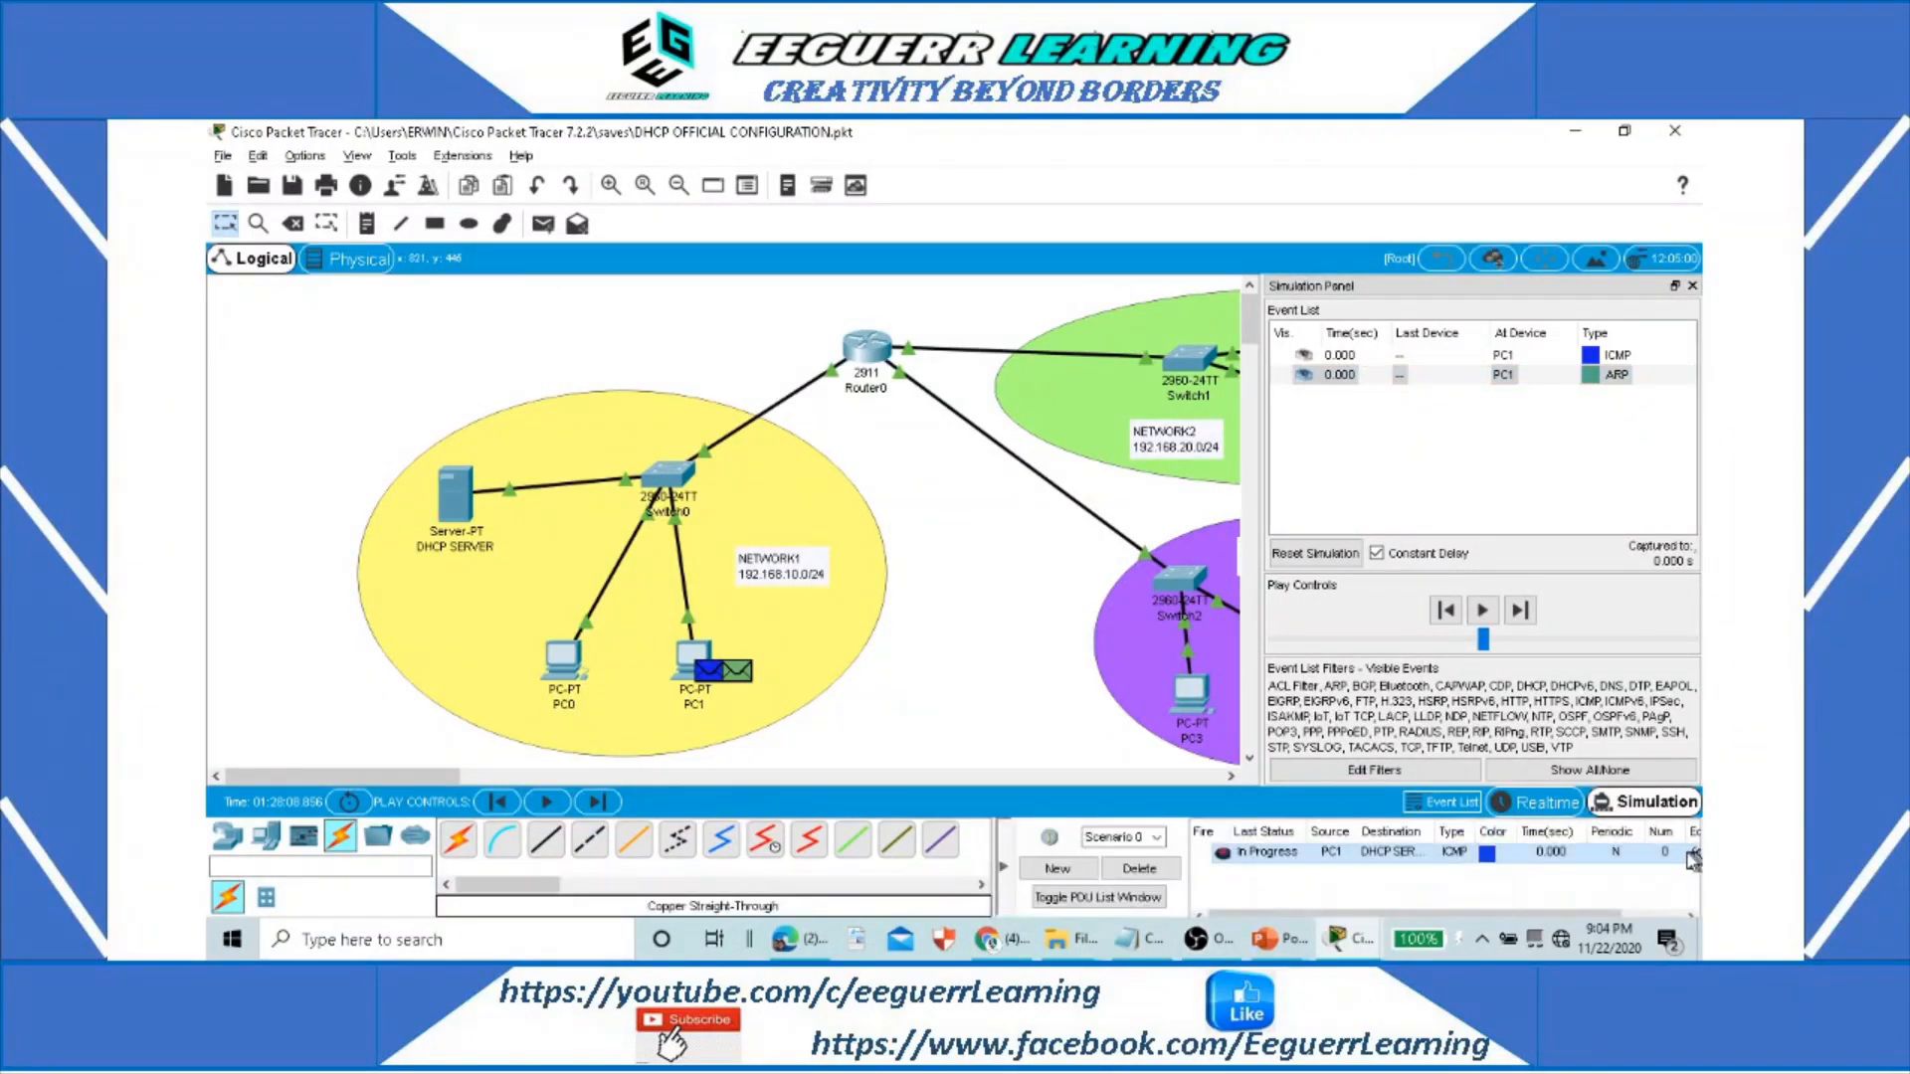
left_click(1141, 870)
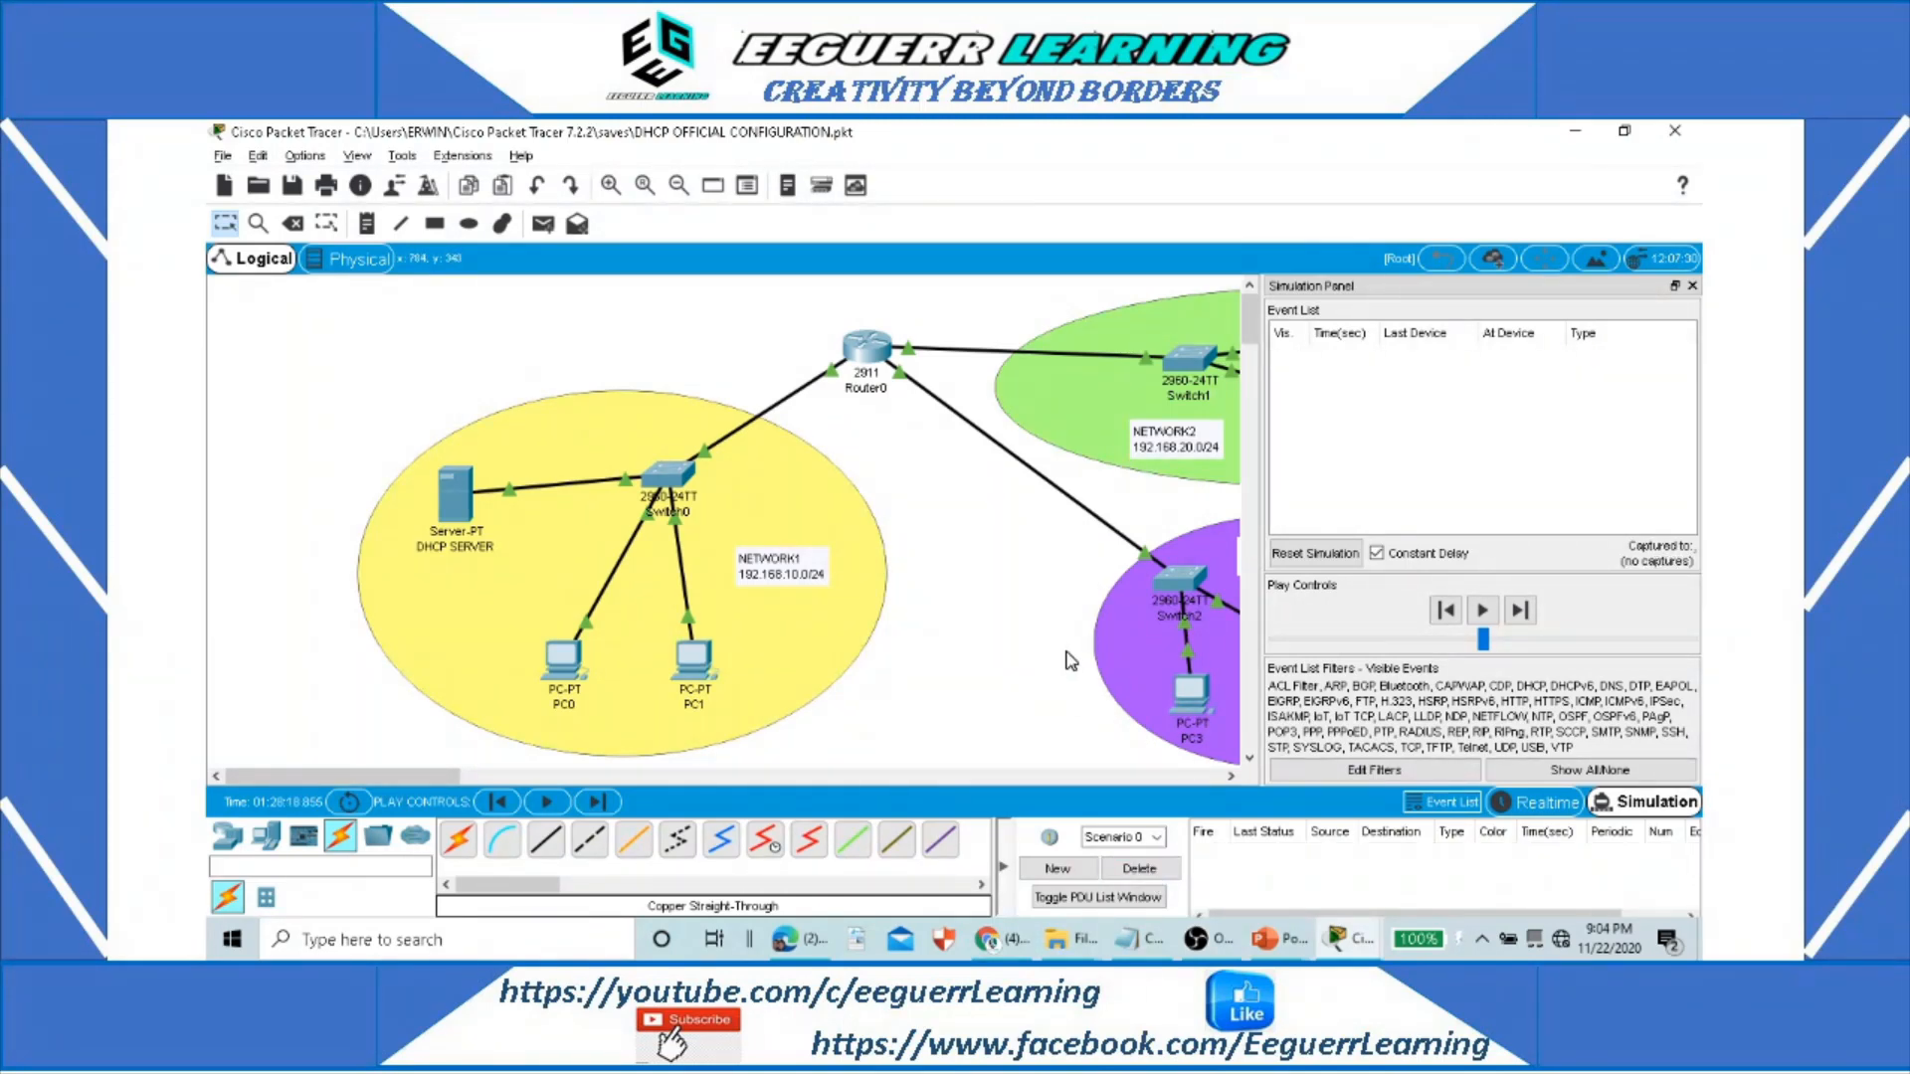
left_click(699, 664)
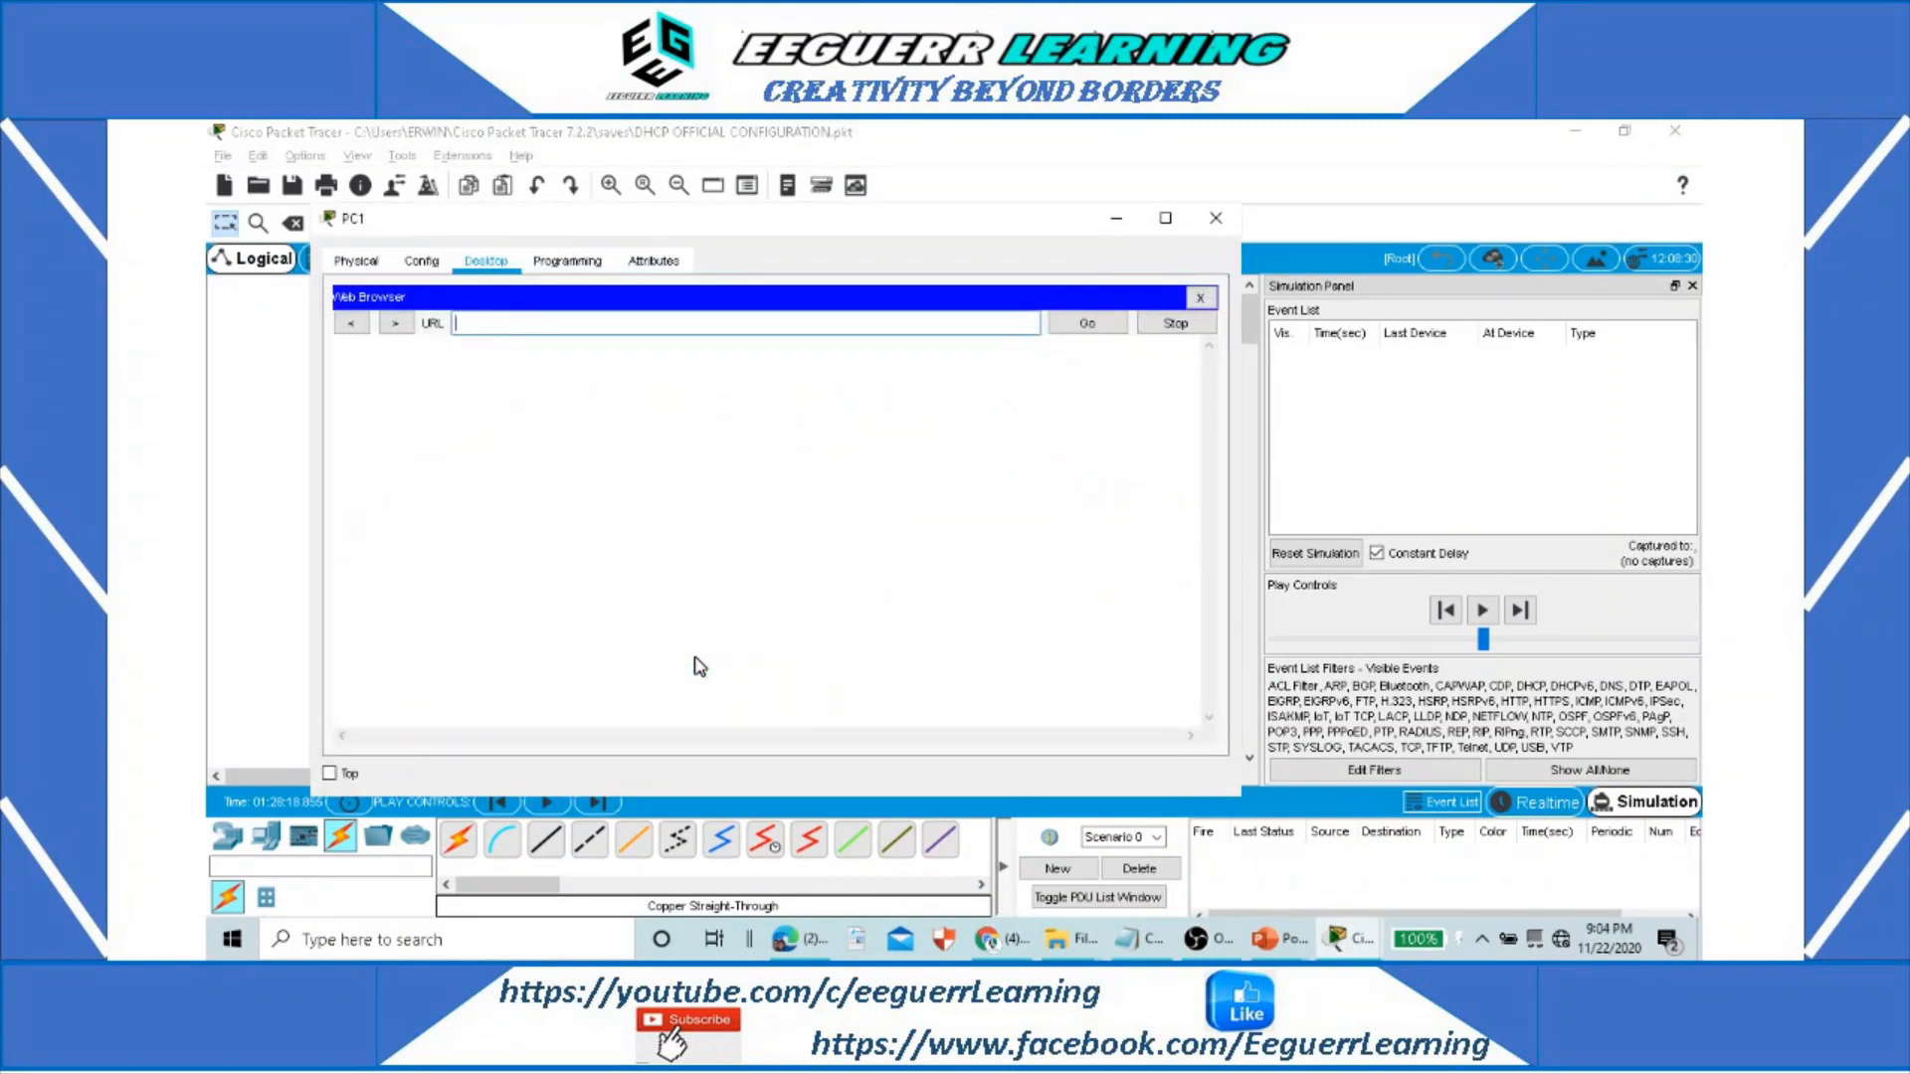
left_click(616, 321)
left_click(1089, 325)
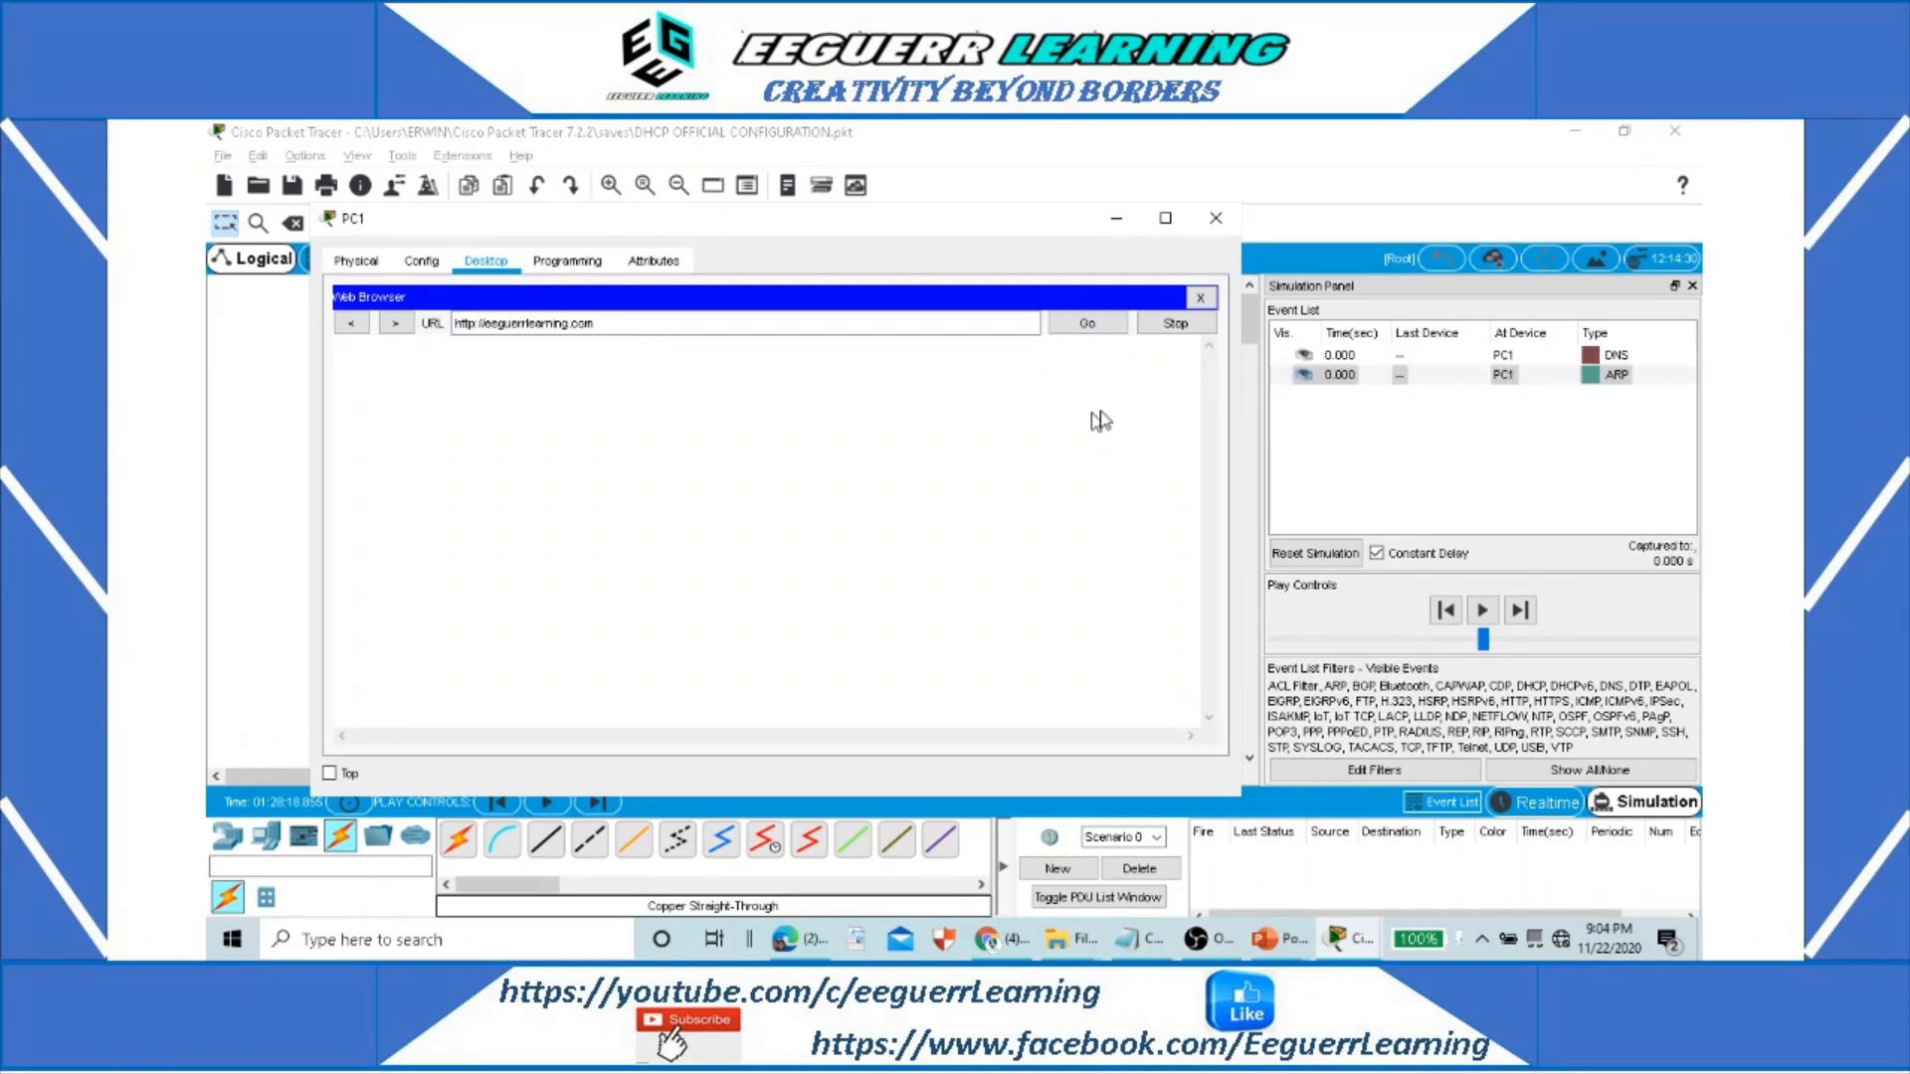
left_click(1118, 220)
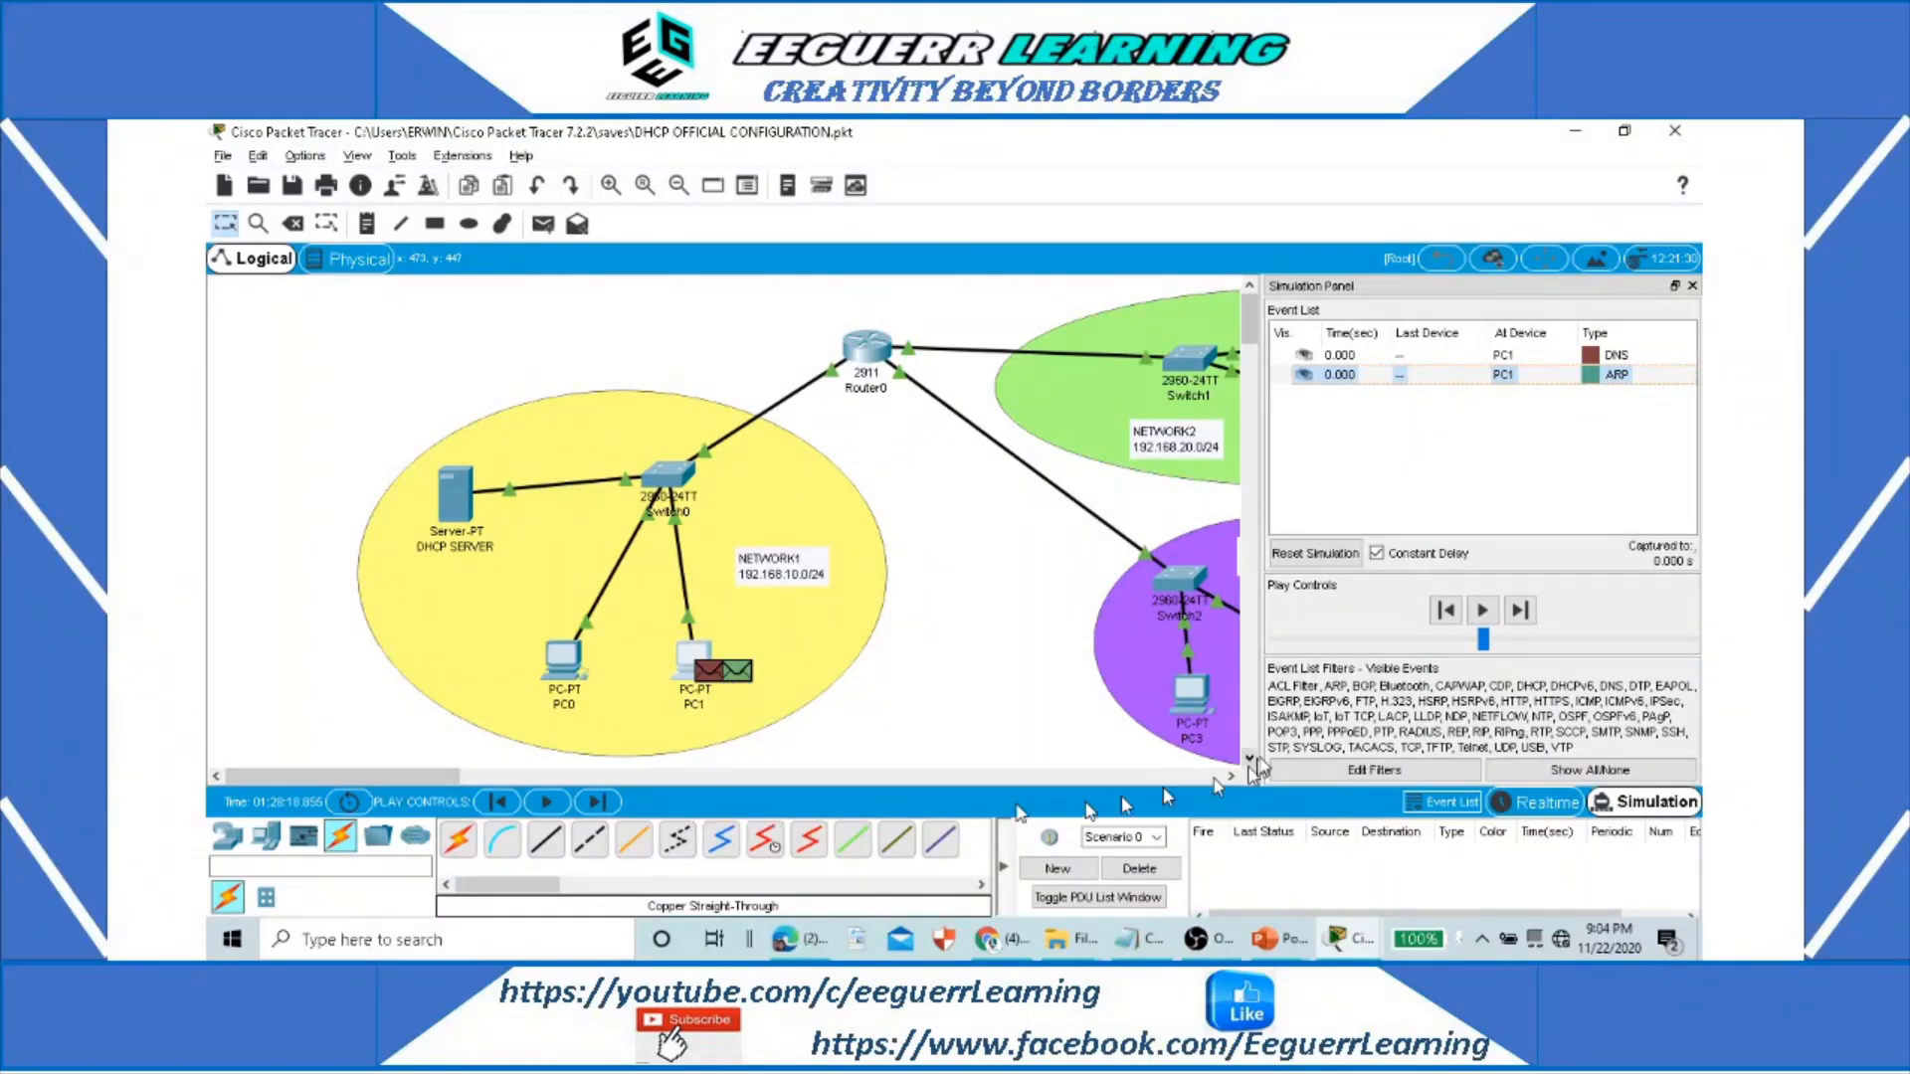
left_click(1433, 801)
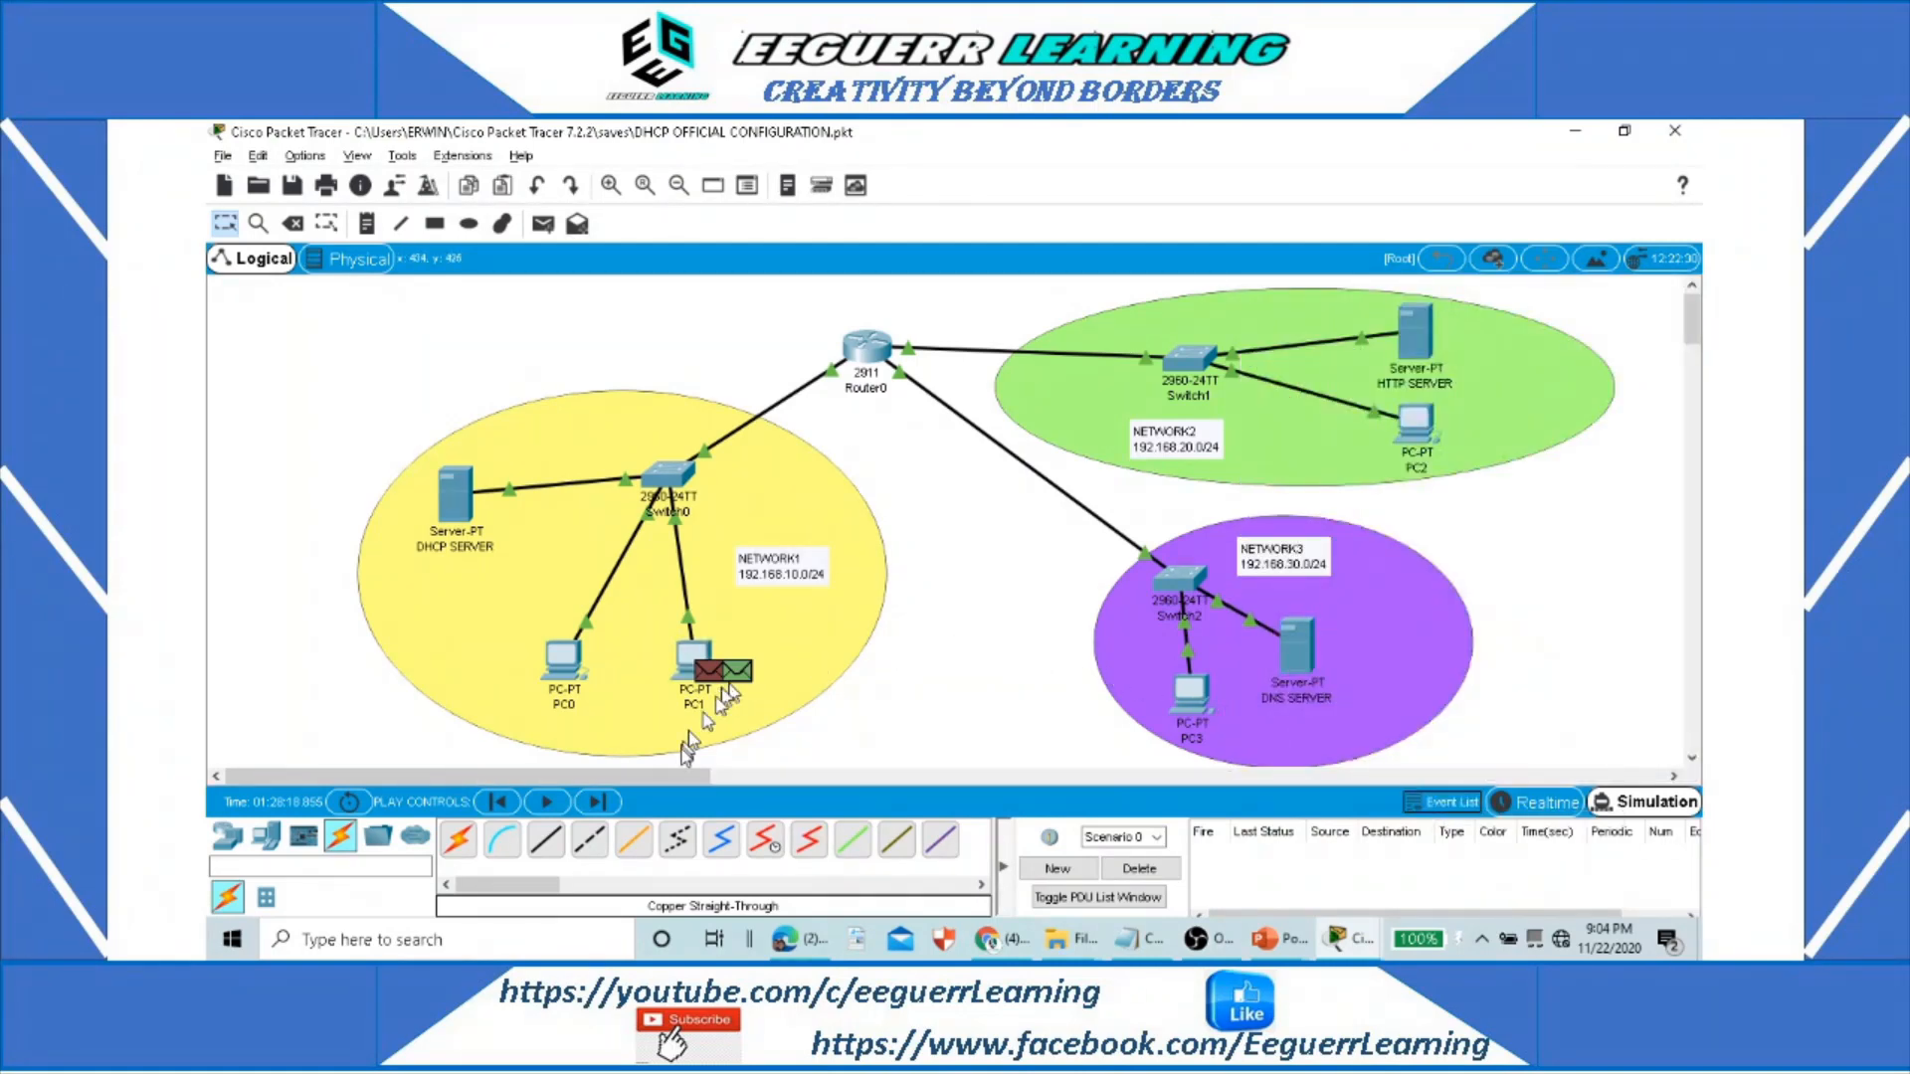
Step: Advance the simulation step by step to follow PC1's ARP request to Router0 and the reply back to PC1
left_click(597, 802)
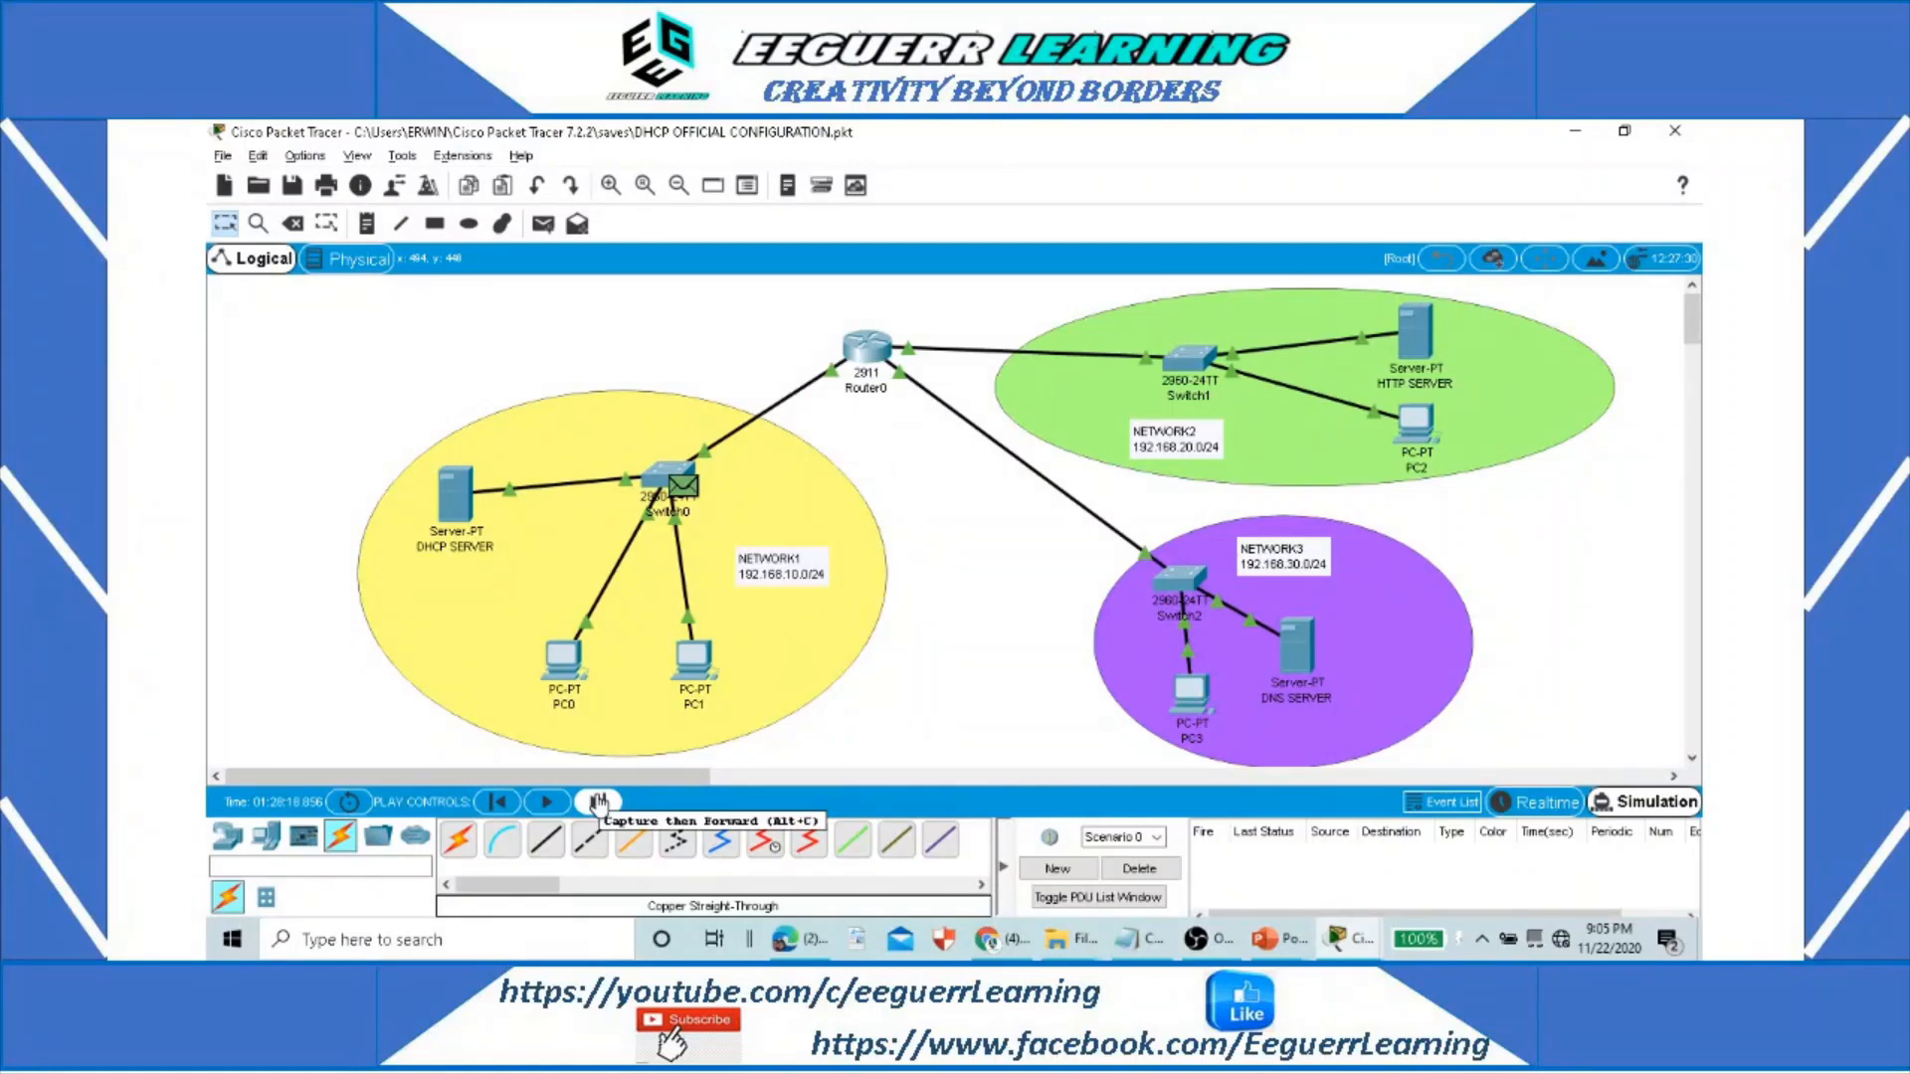
left_click(598, 801)
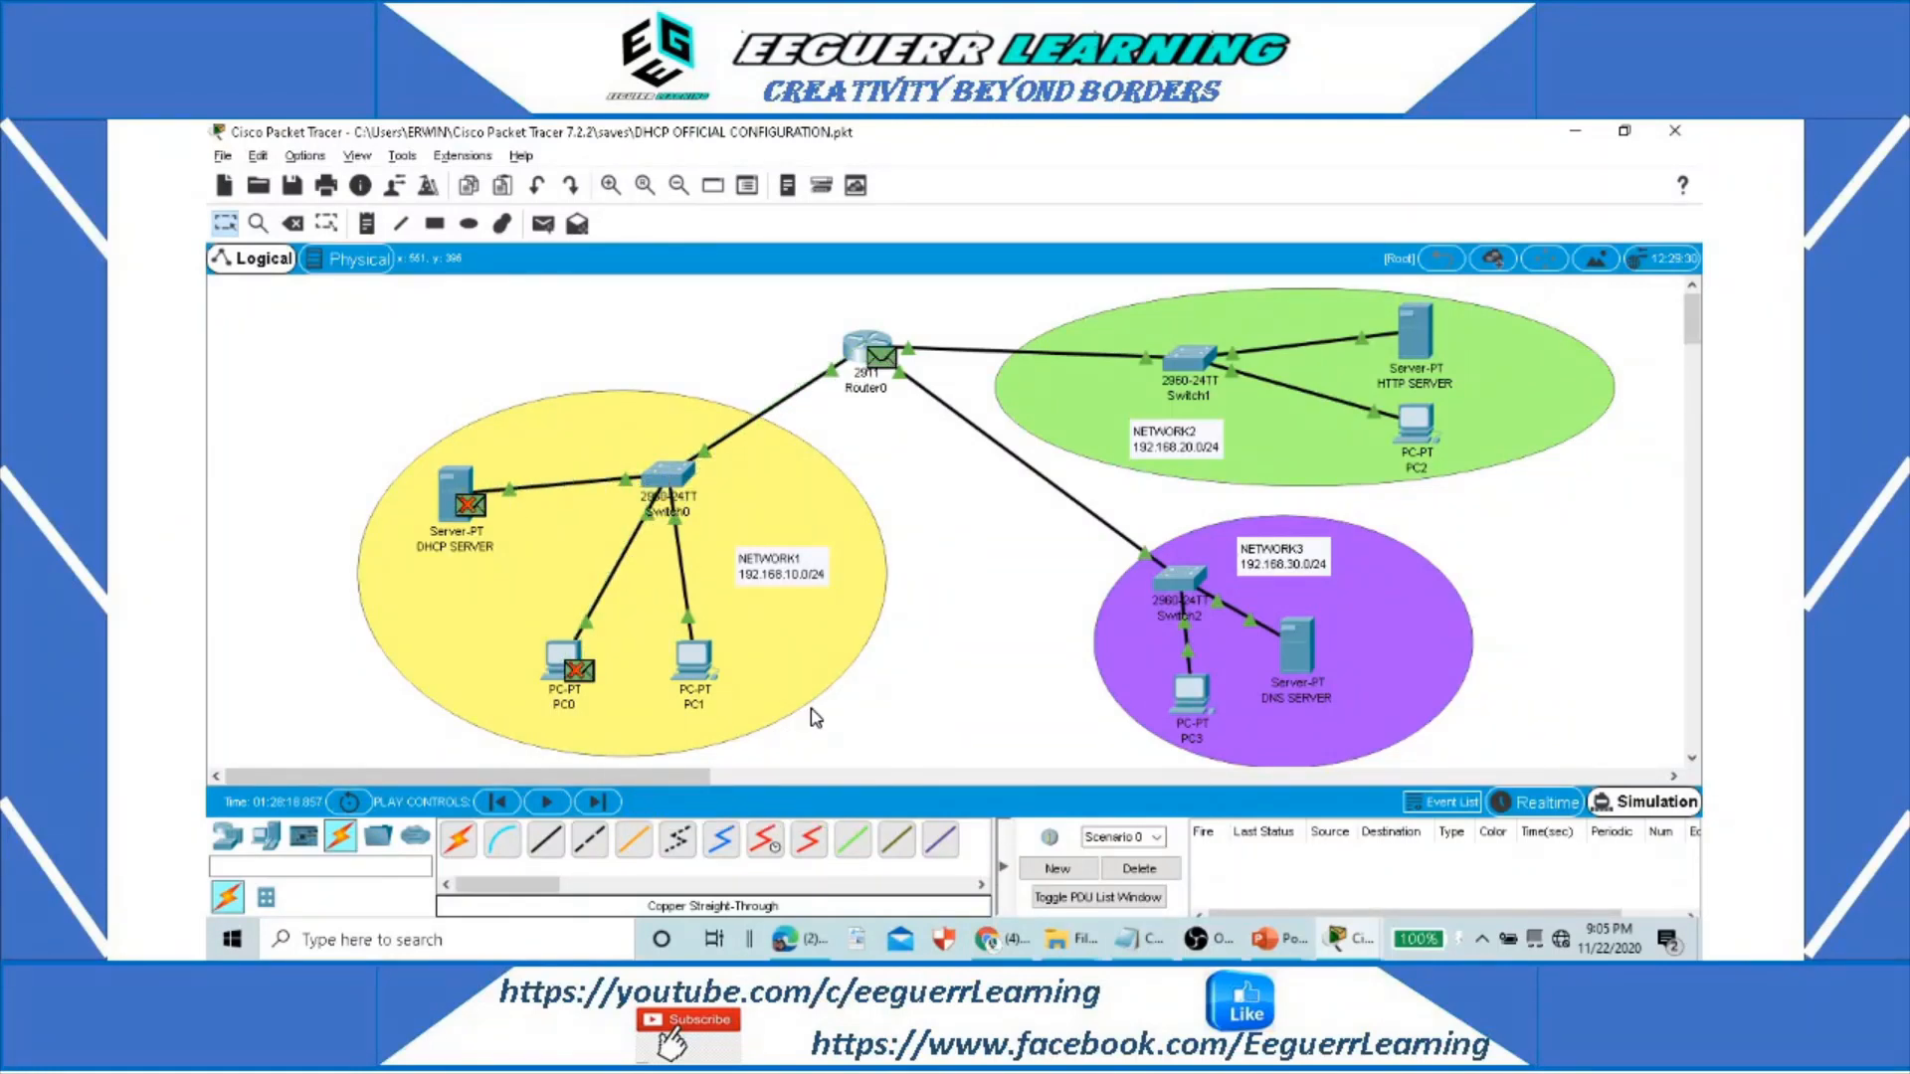
left_click(597, 802)
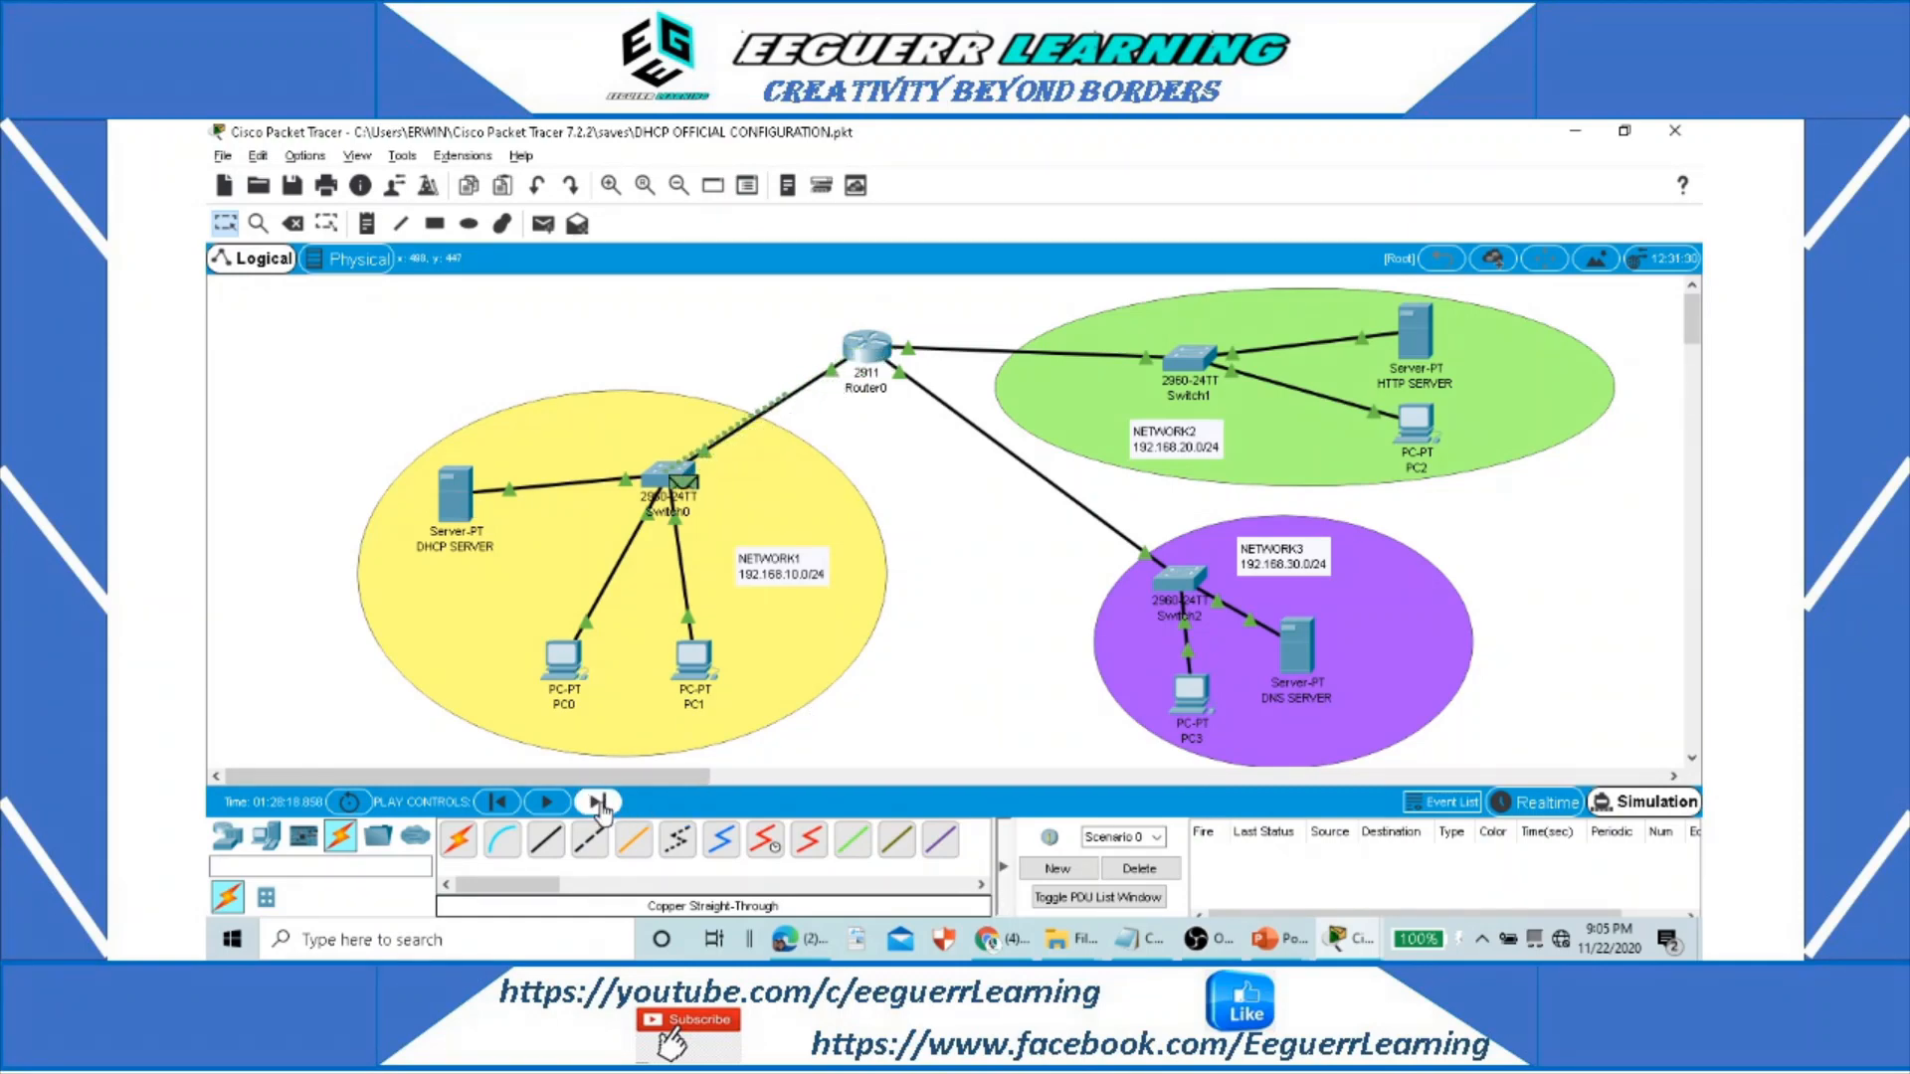
left_click(597, 802)
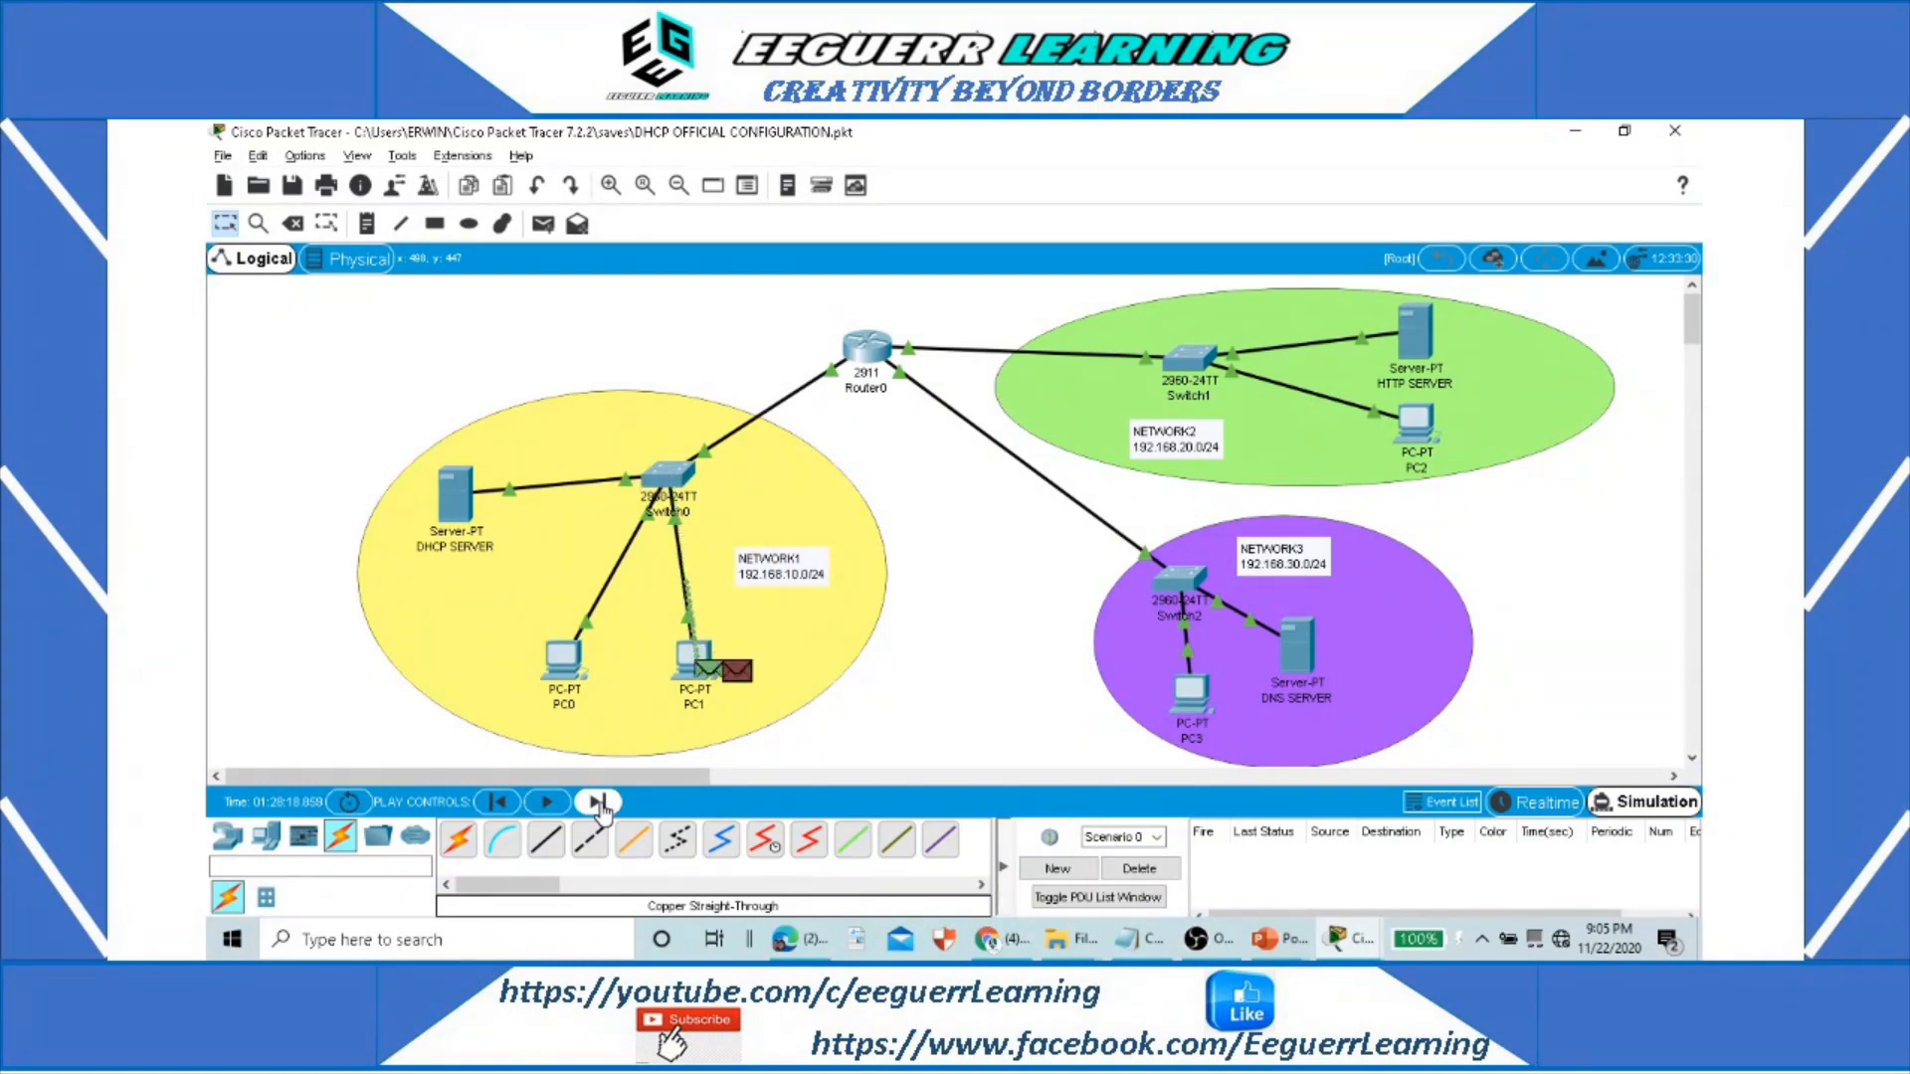
Step: Advance the simulation step by step until PC1's DNS query reaches the DNS SERVER in NETWORK3
left_click(598, 802)
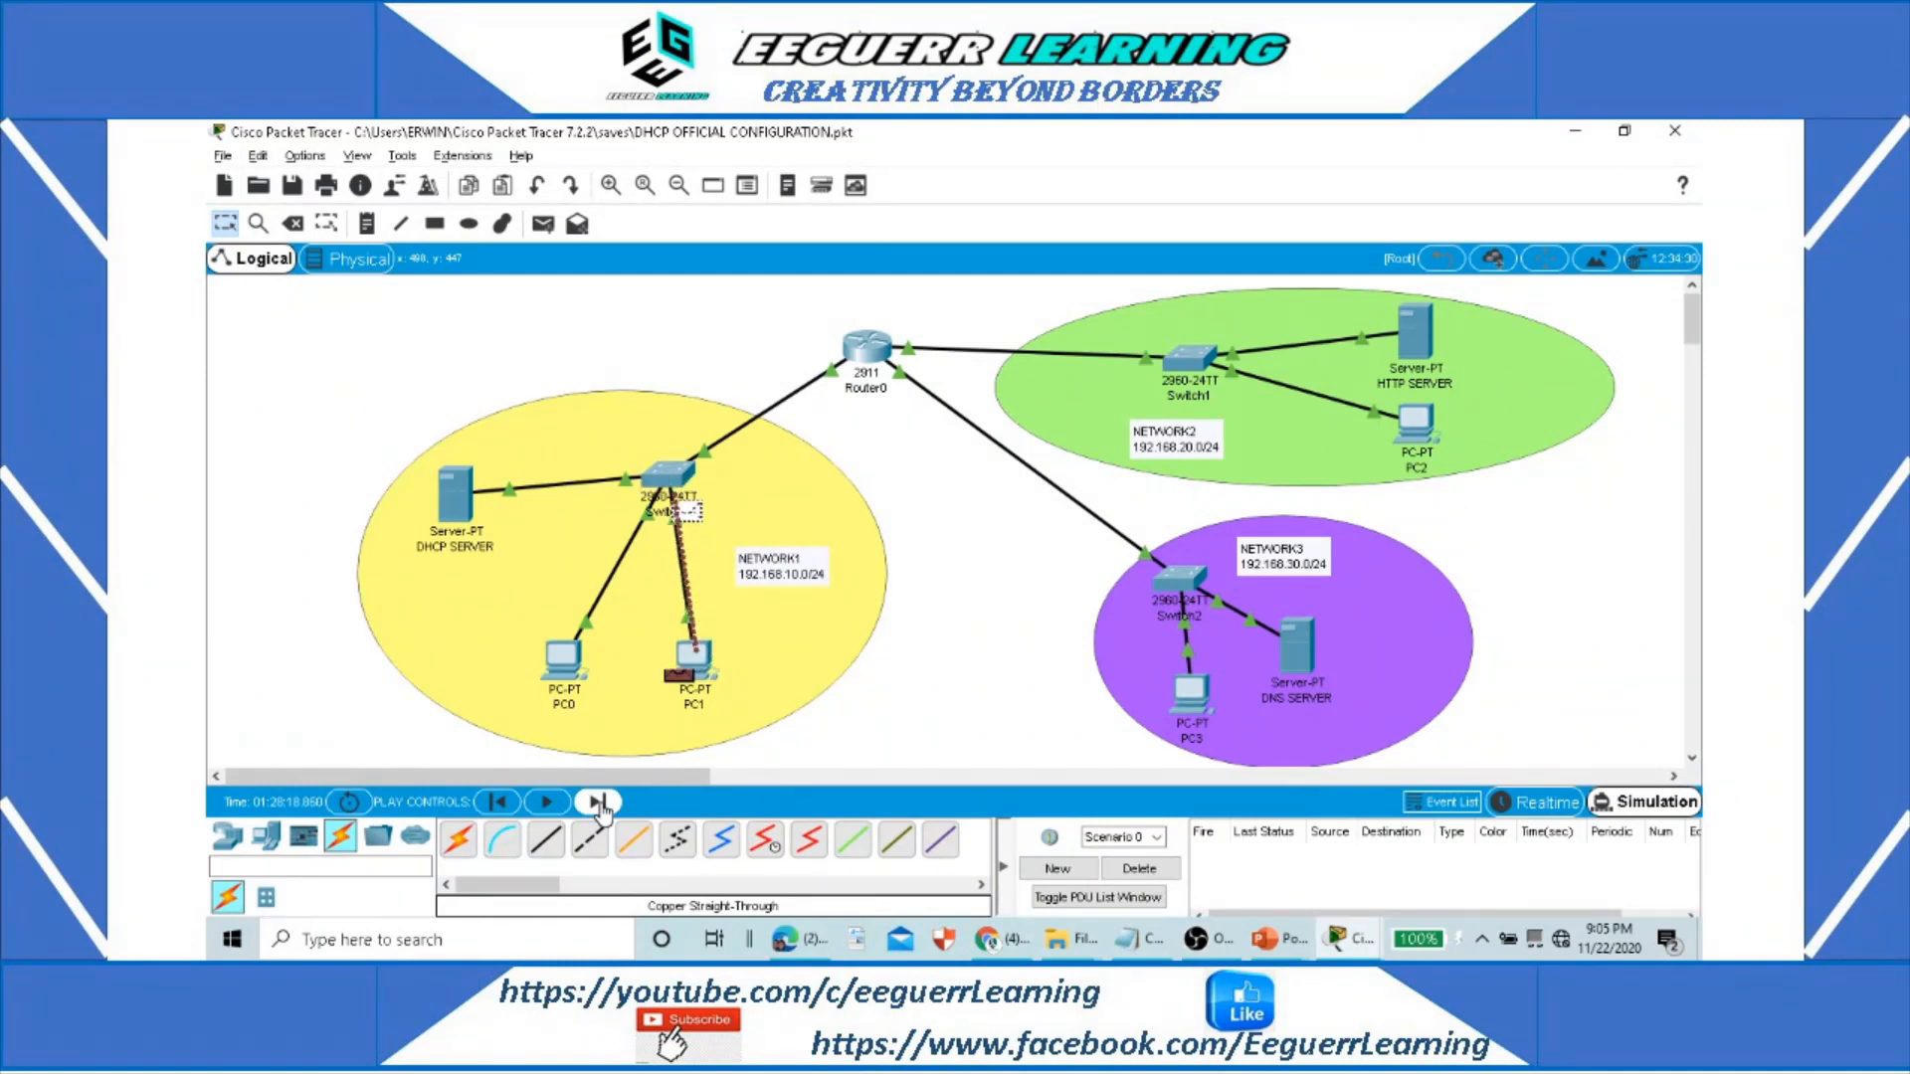
left_click(598, 802)
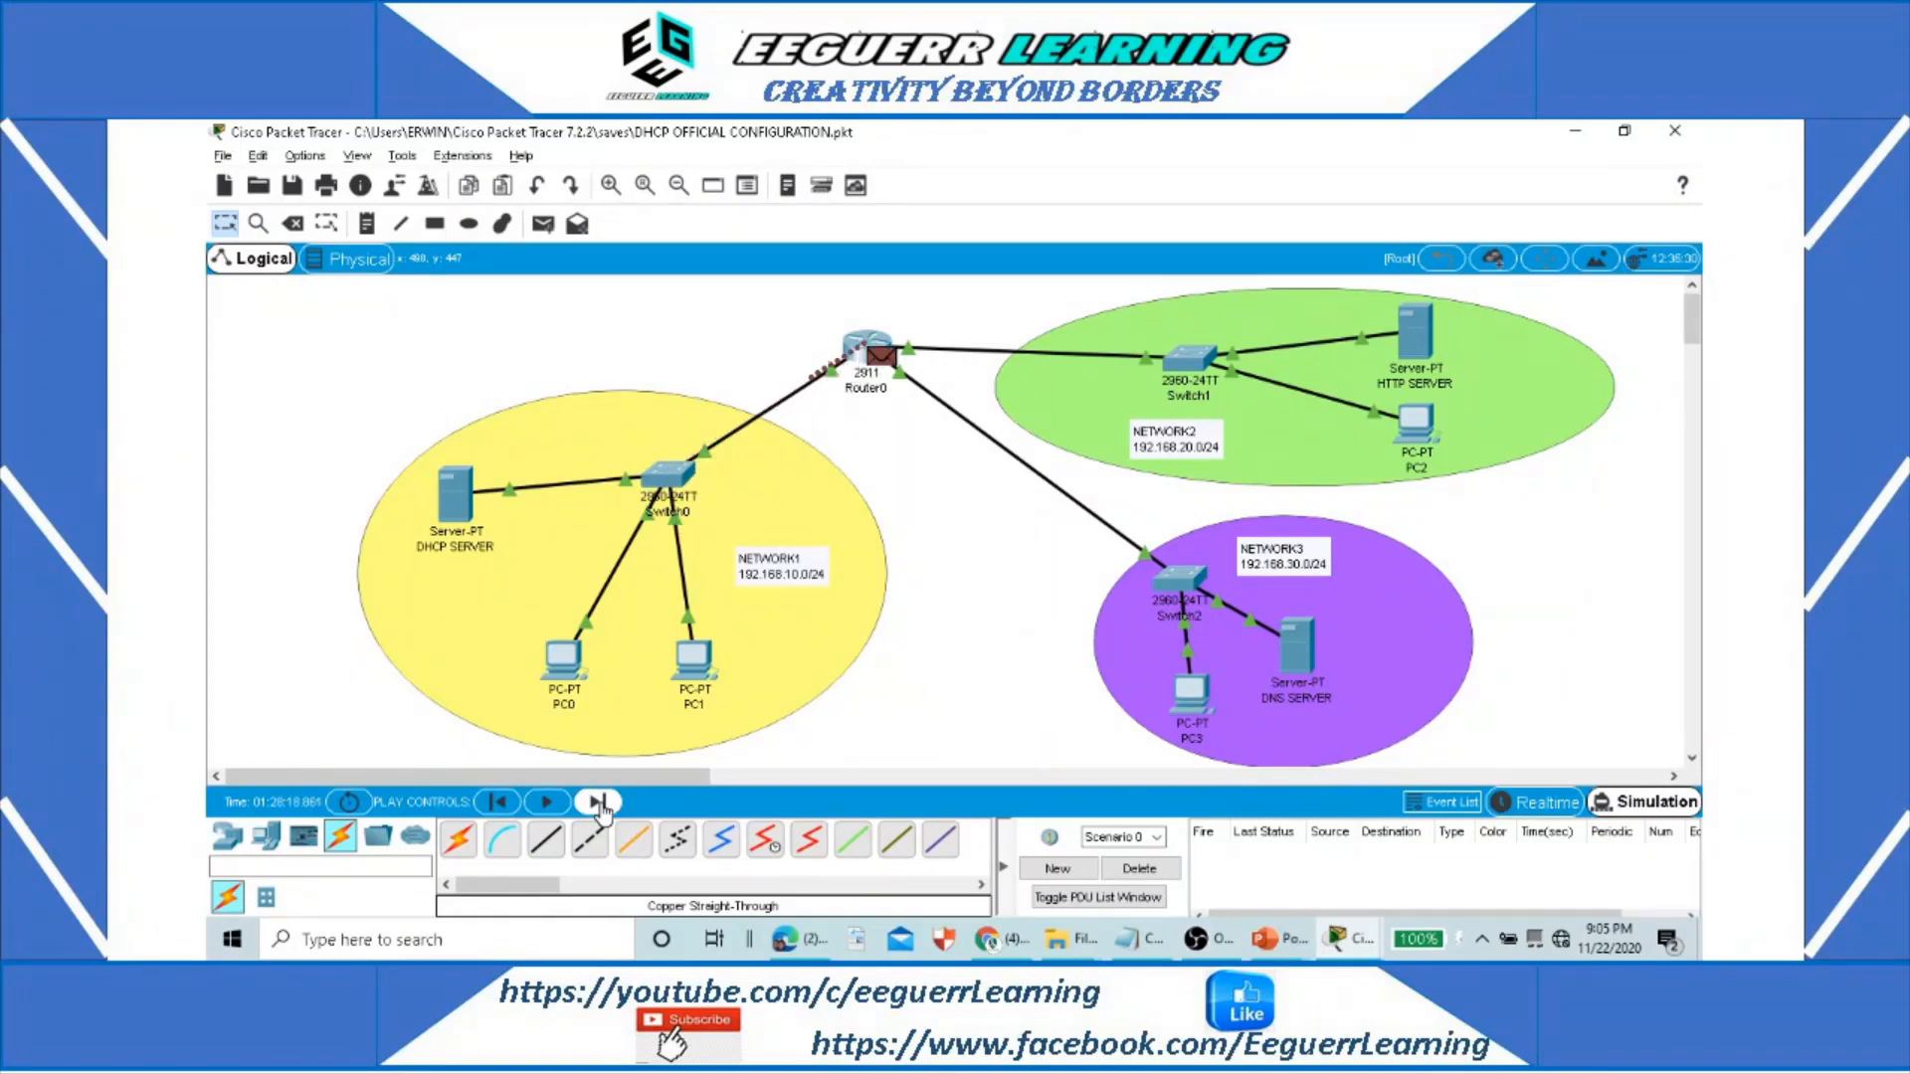
left_click(598, 802)
left_click(598, 802)
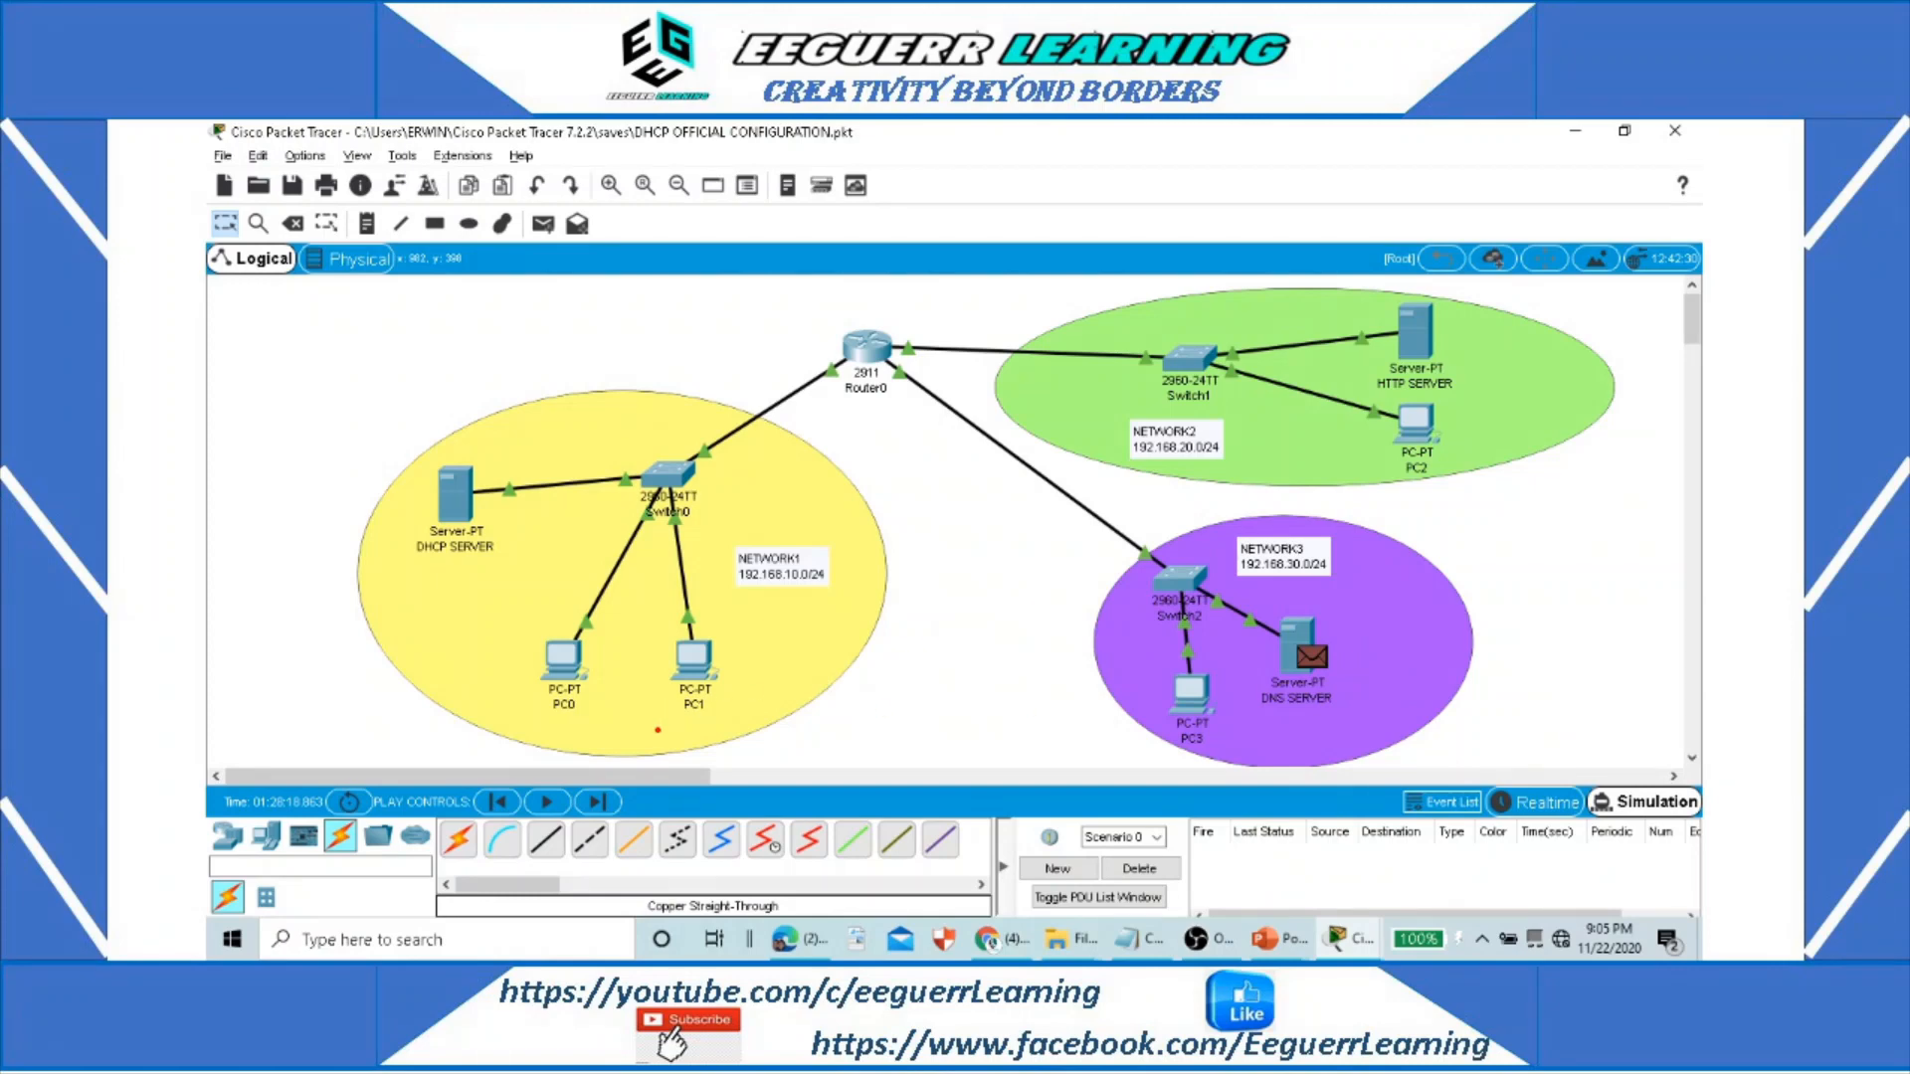
left_click_drag(657, 730, 718, 730)
left_click_drag(1265, 717, 1341, 717)
left_click_drag(1375, 646, 1279, 597)
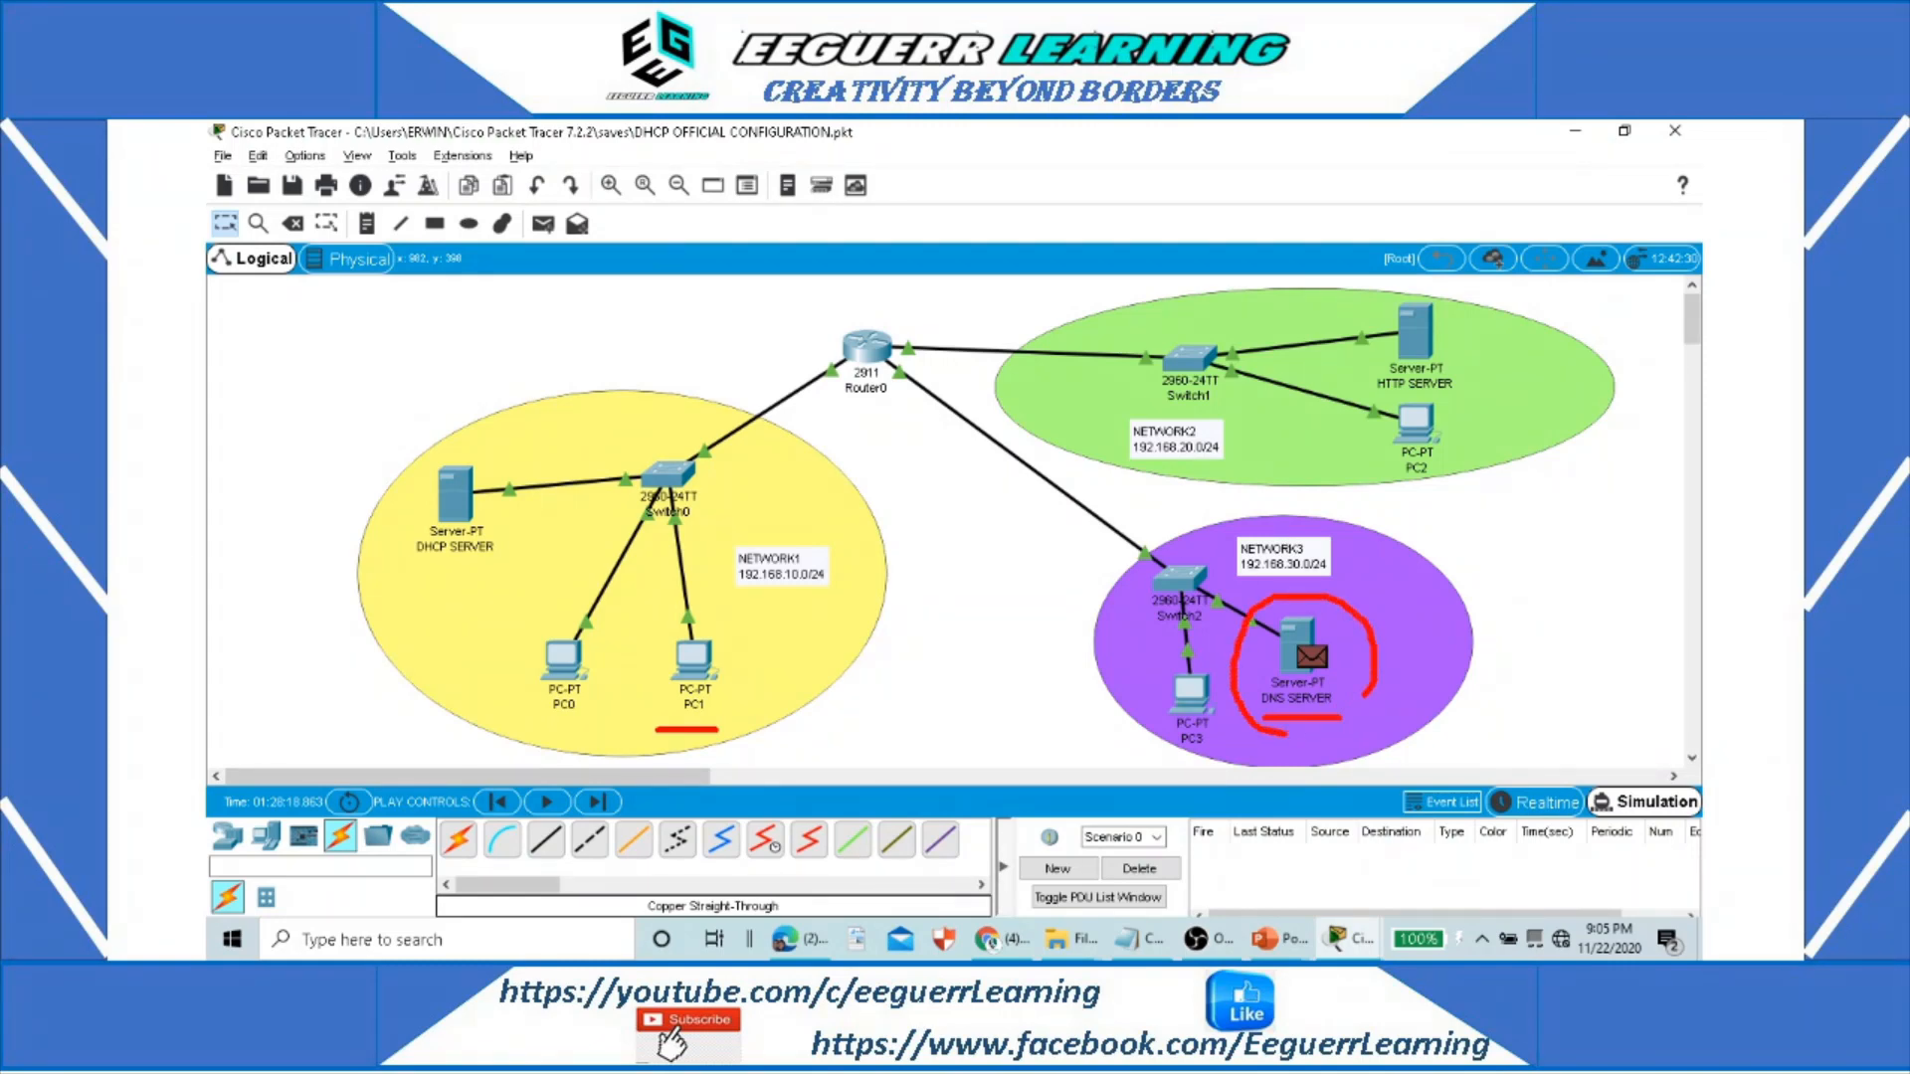
left_click_drag(1285, 734, 1365, 682)
key("Escape")
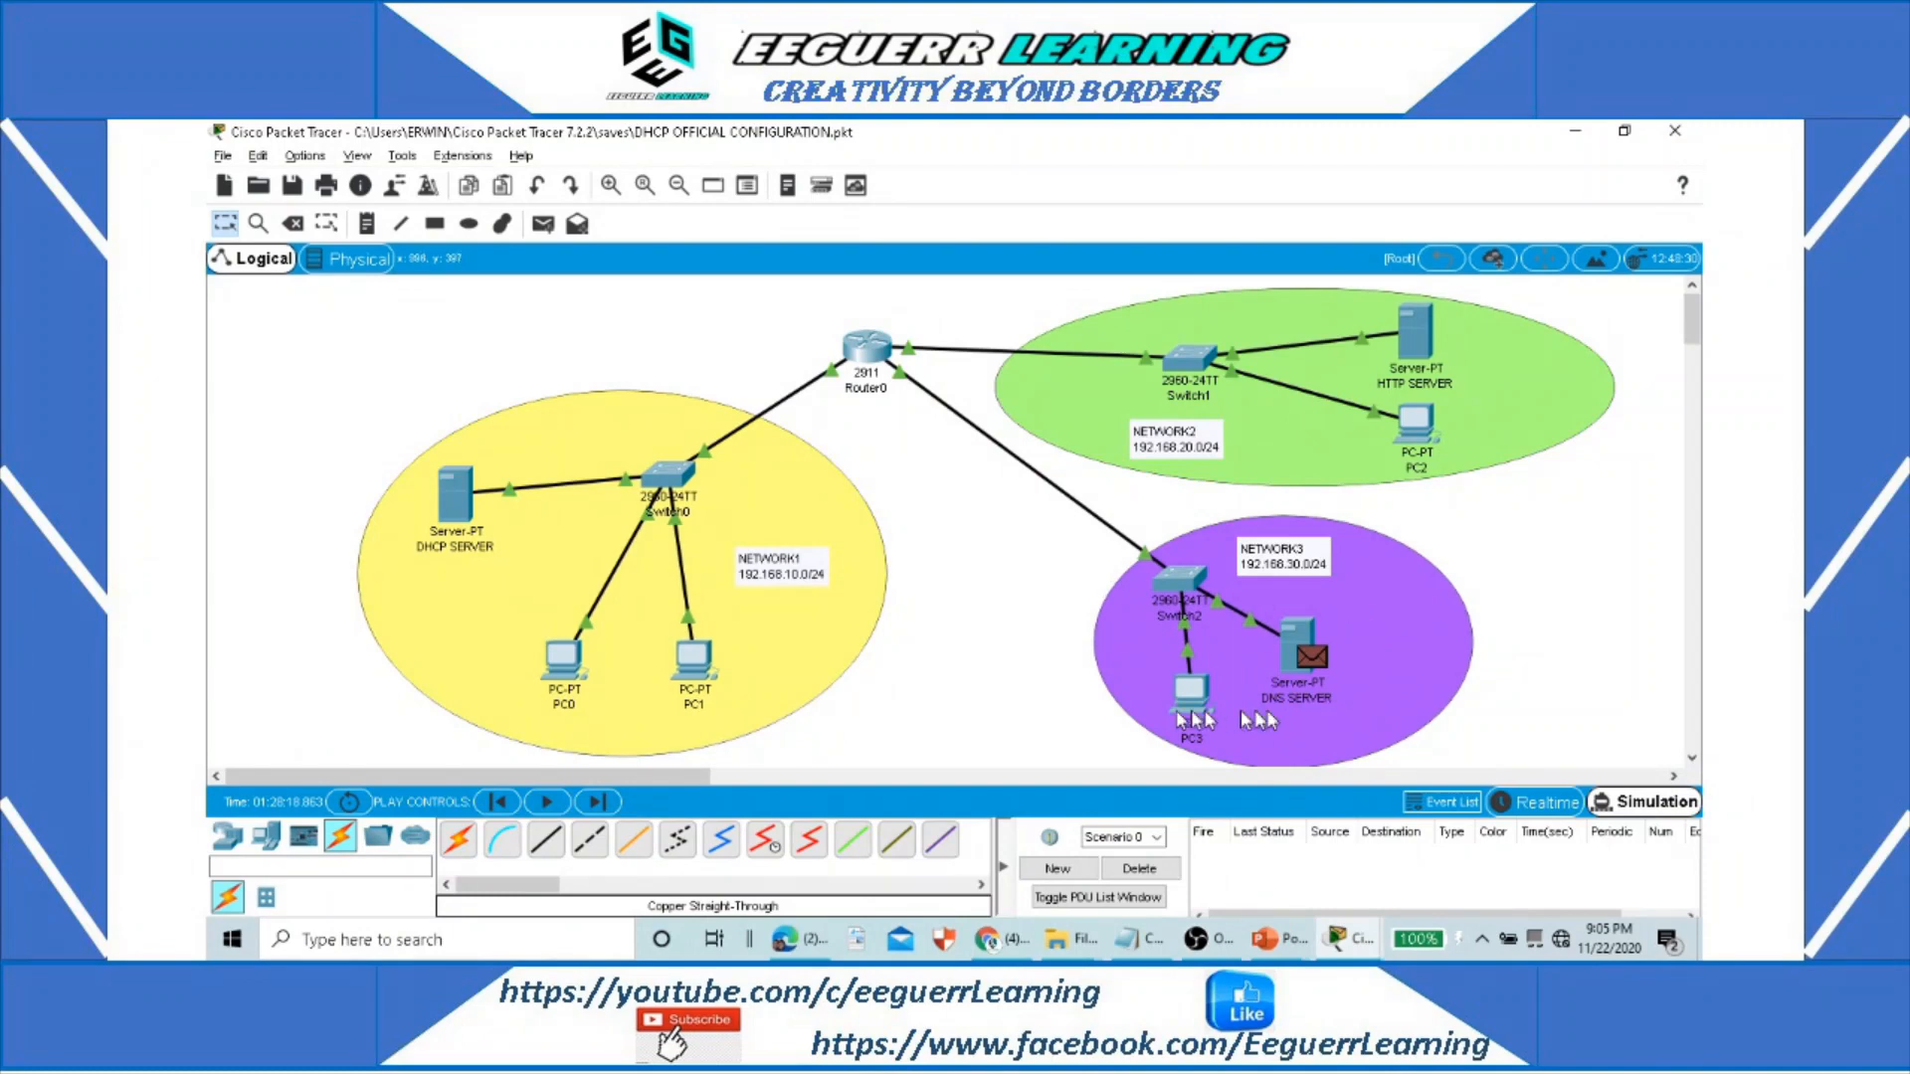
Step: Advance the simulation step by step until the DNS SERVER's reply arrives back at PC1
left_click(598, 802)
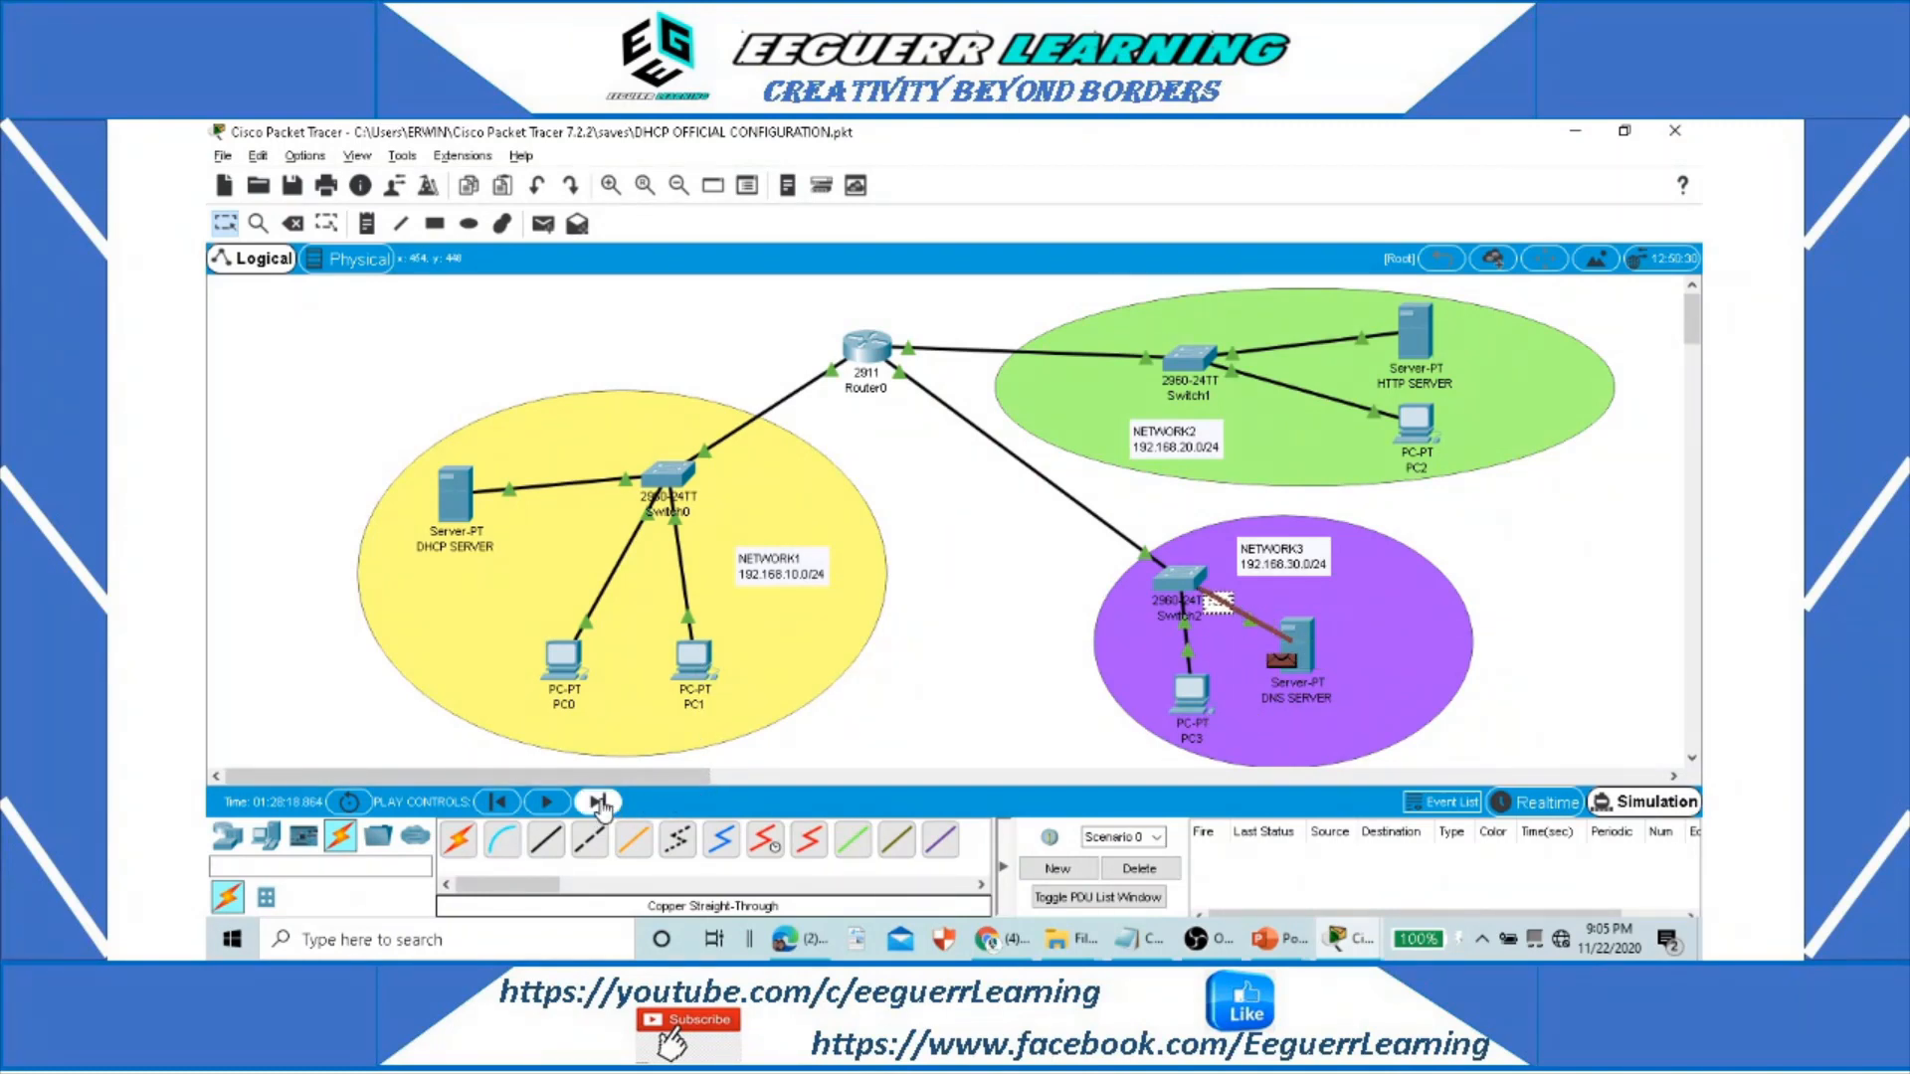
left_click(598, 801)
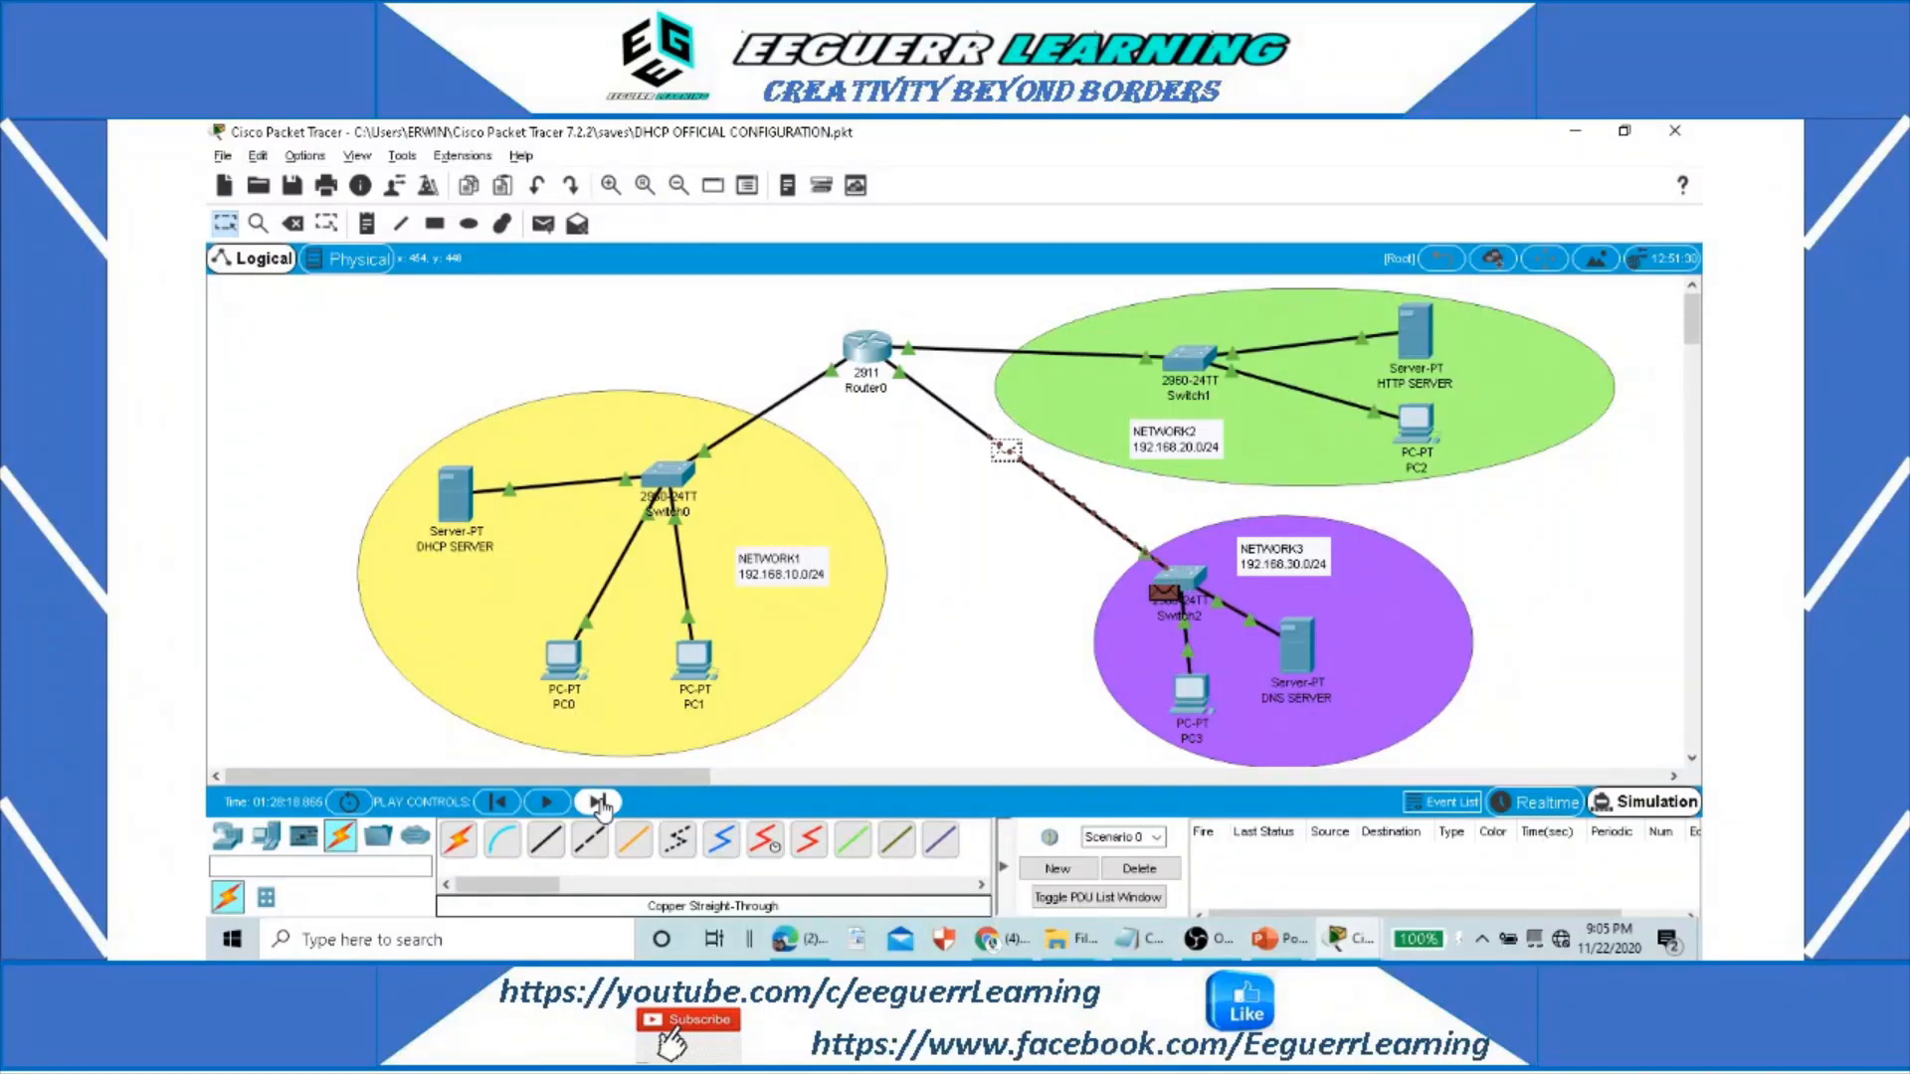
left_click(598, 802)
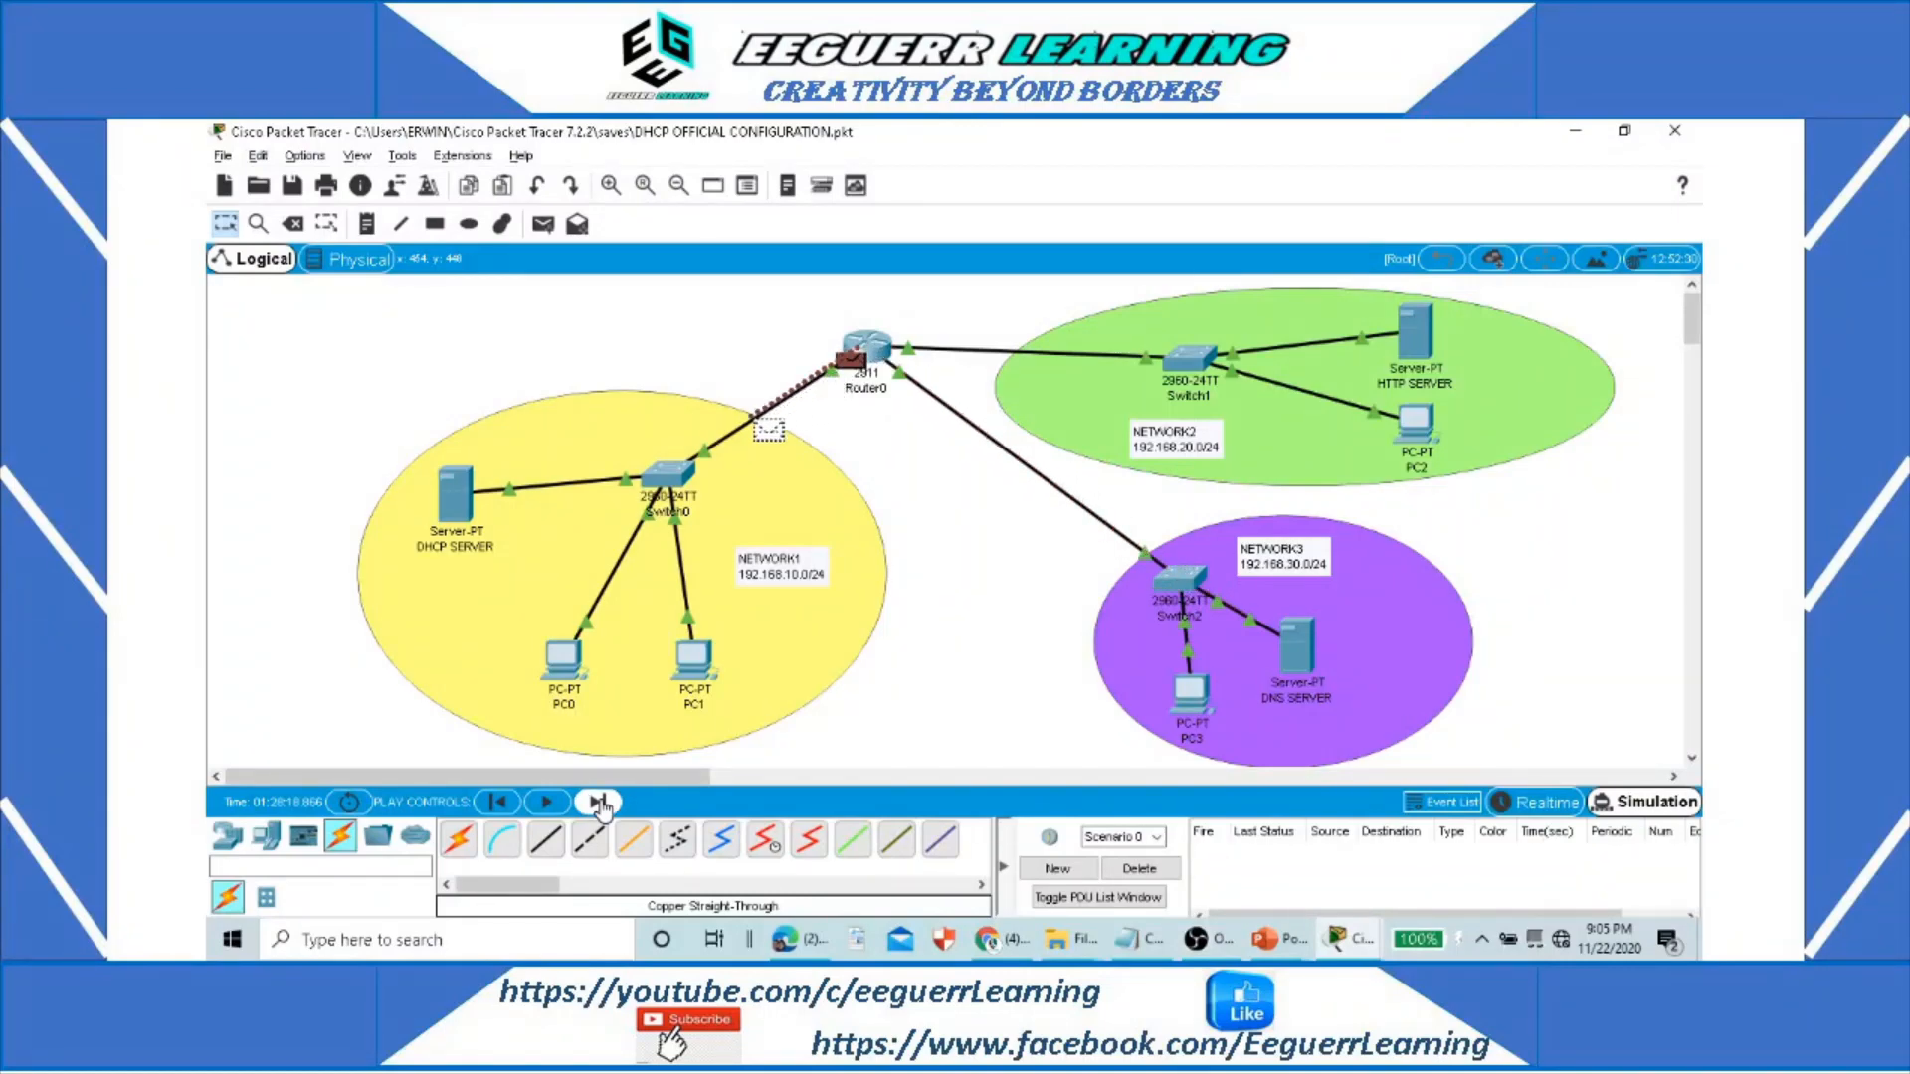
left_click(597, 801)
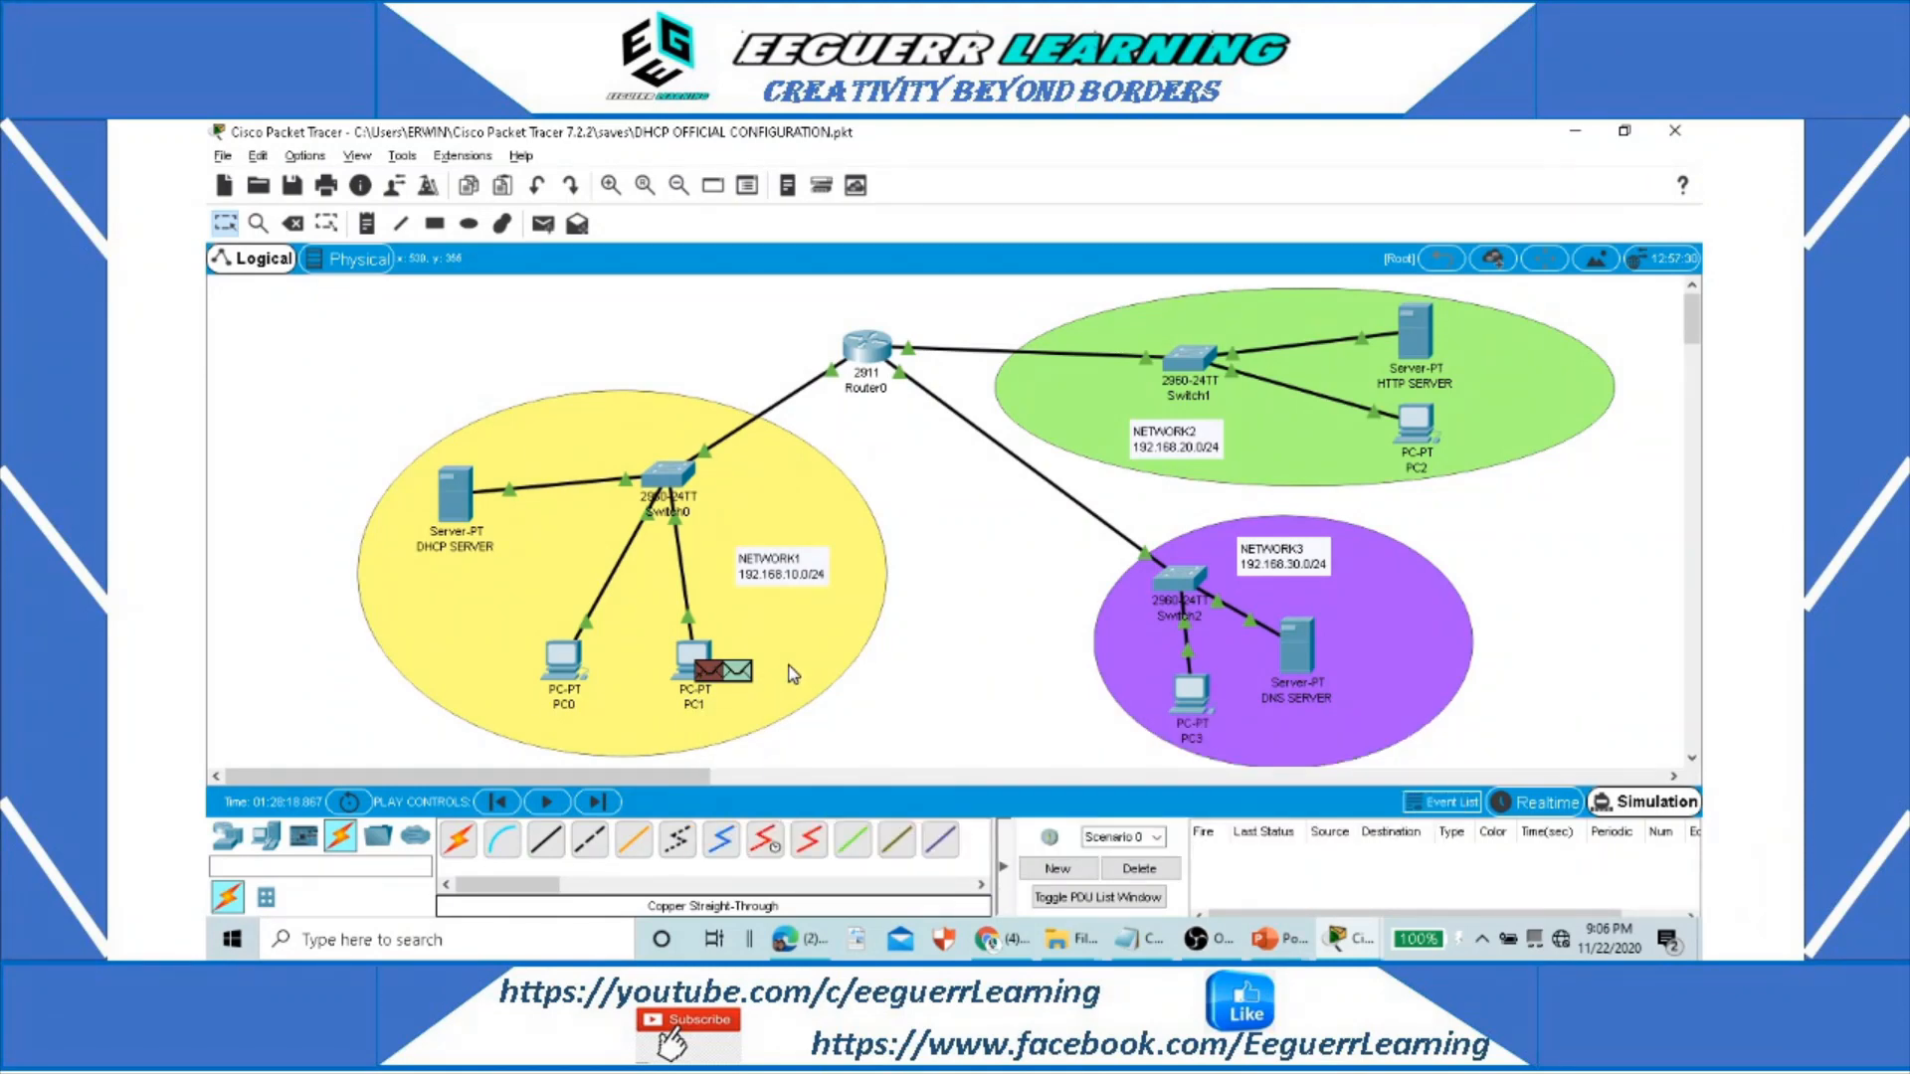
Step: Examine the source and destination IPs of the DNS reply at PC1 in its layers and inbound PDU details, and close the PDU information
left_click(718, 675)
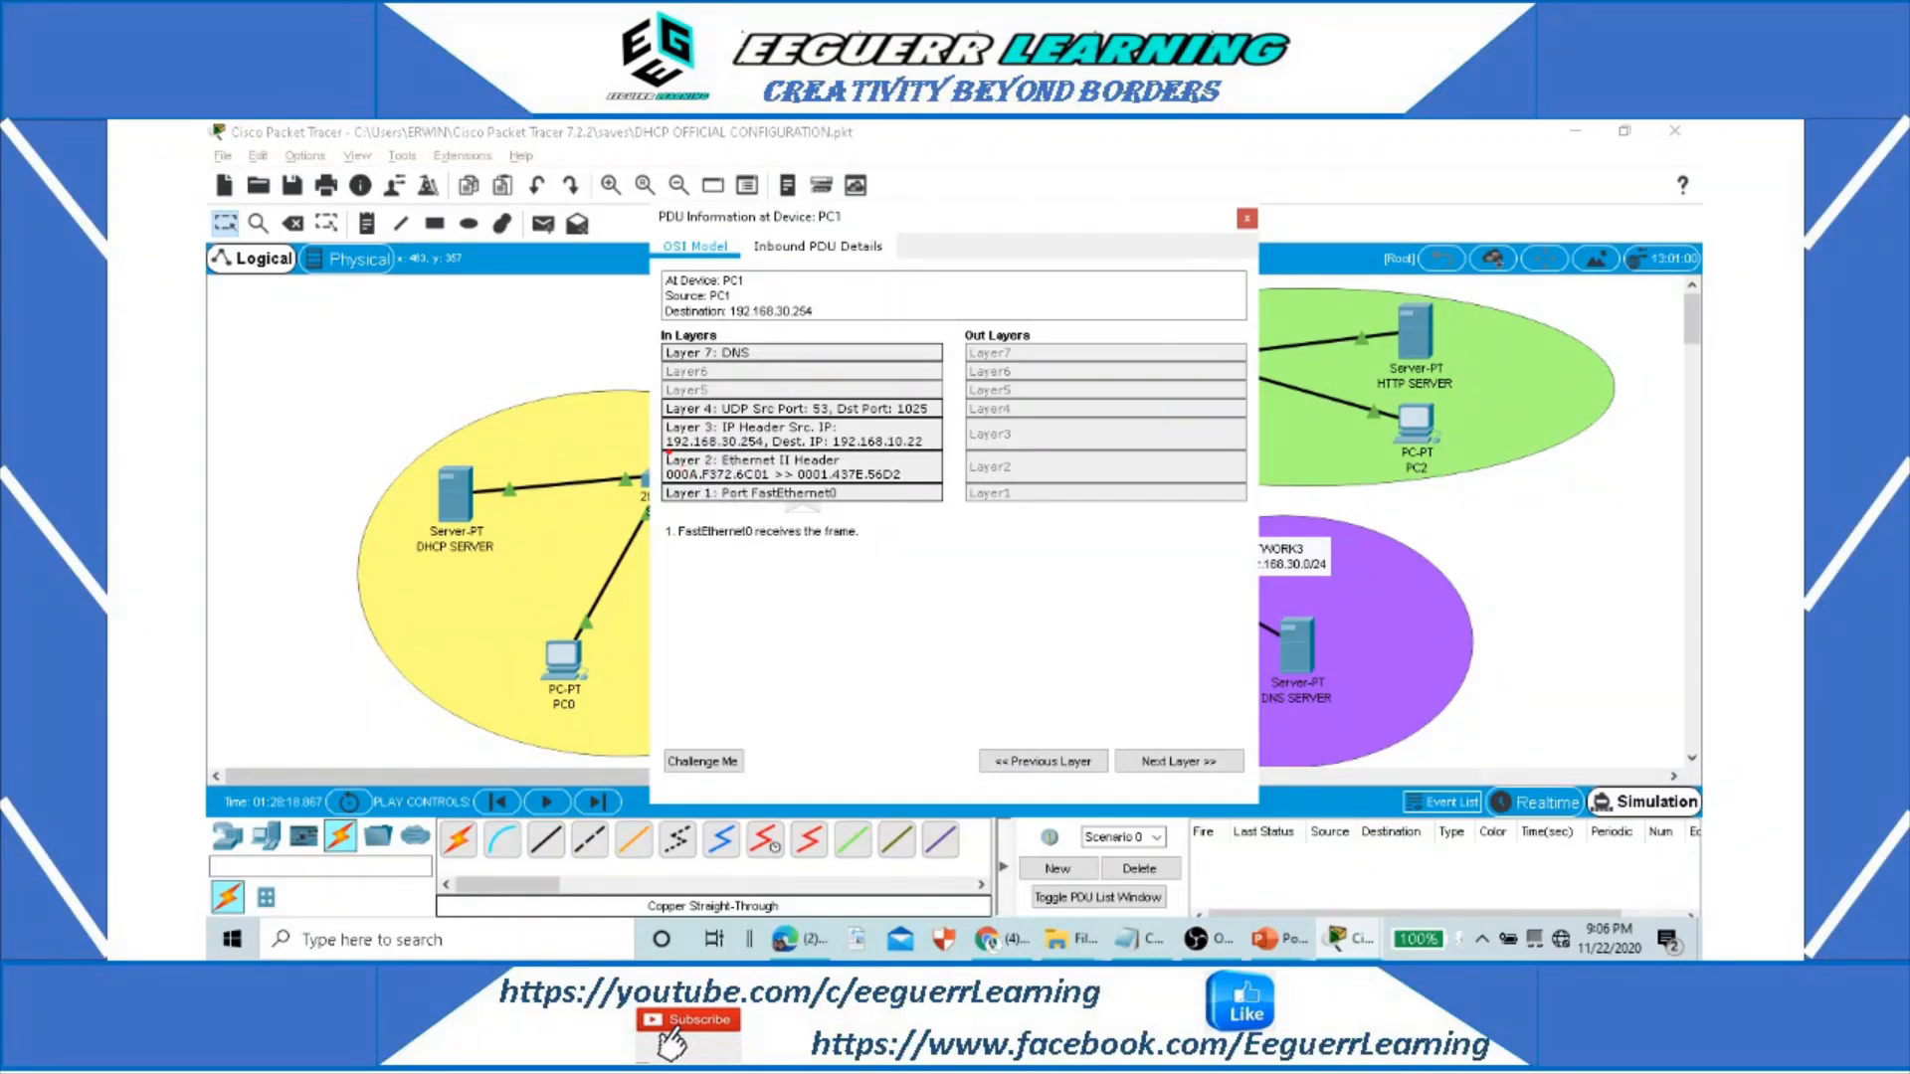
left_click_drag(708, 453, 737, 454)
left_click_drag(808, 450, 885, 449)
key("Escape")
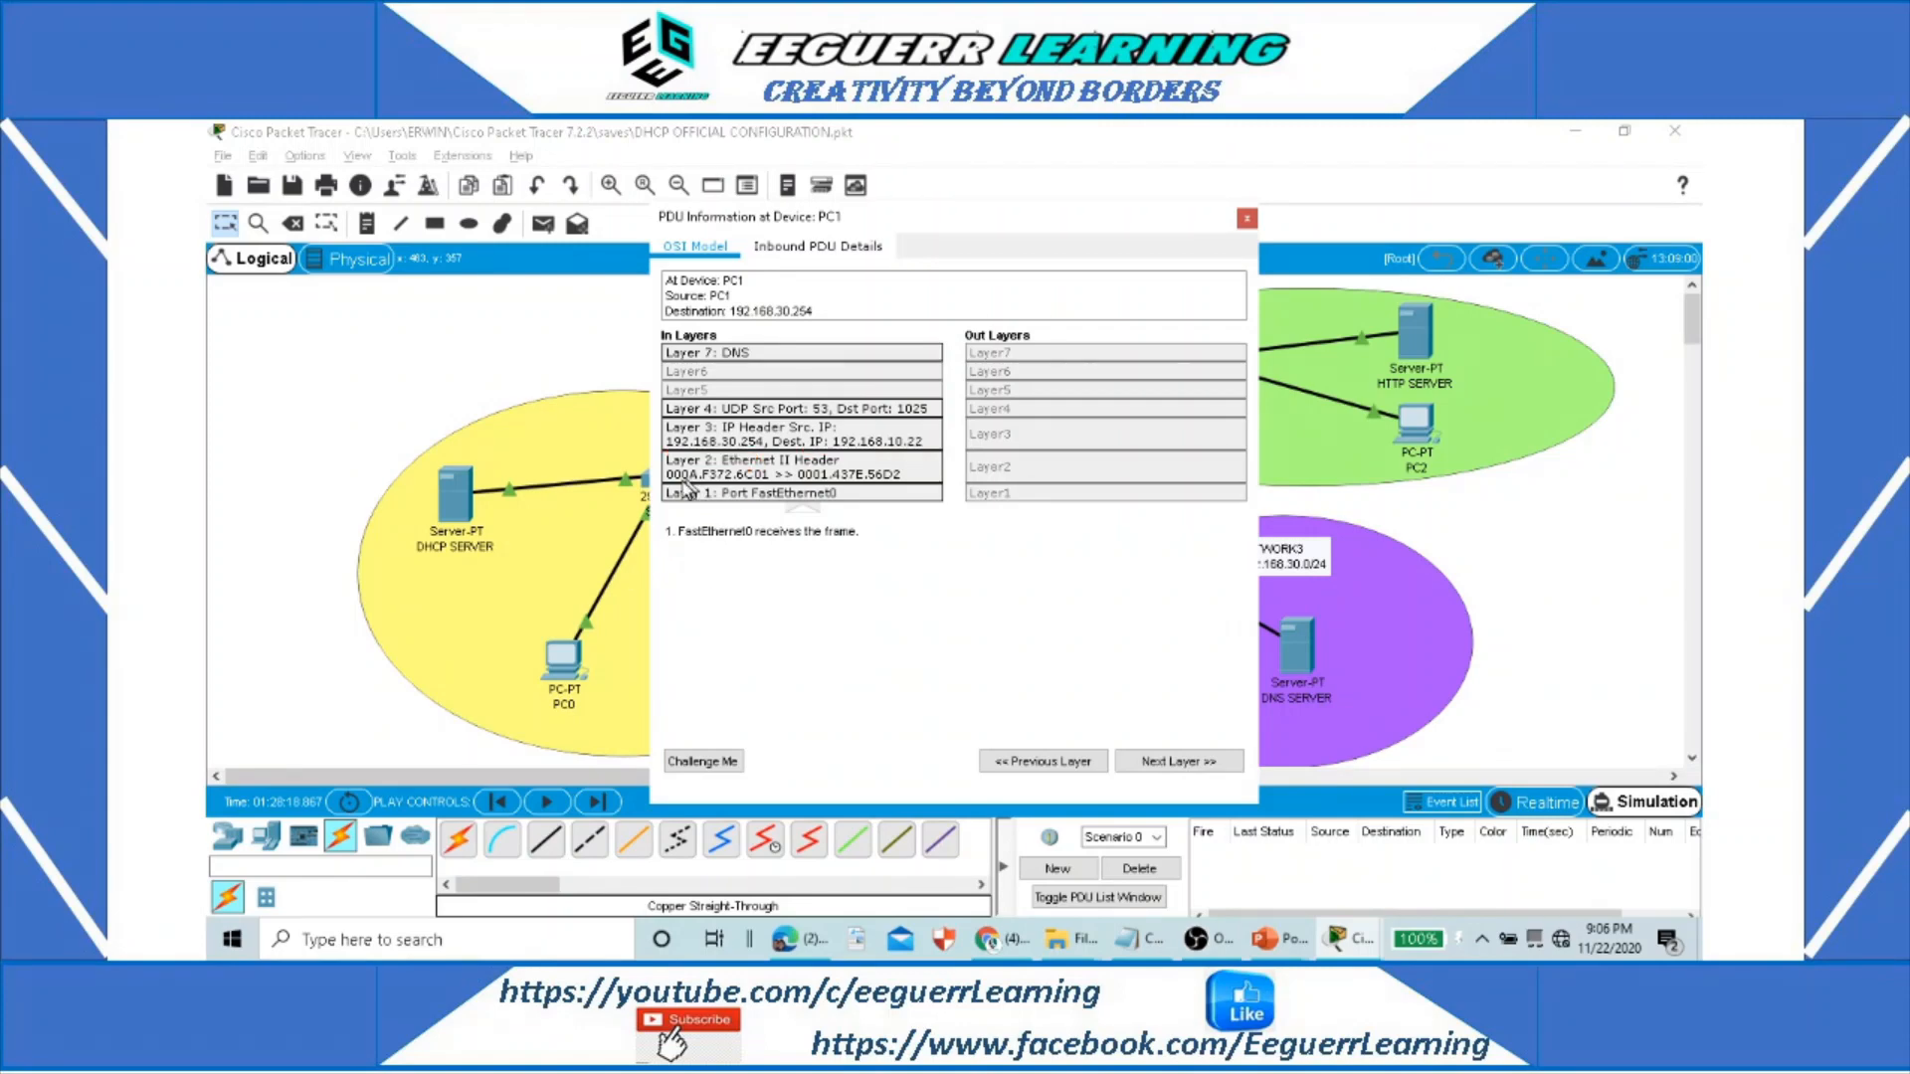
left_click(786, 255)
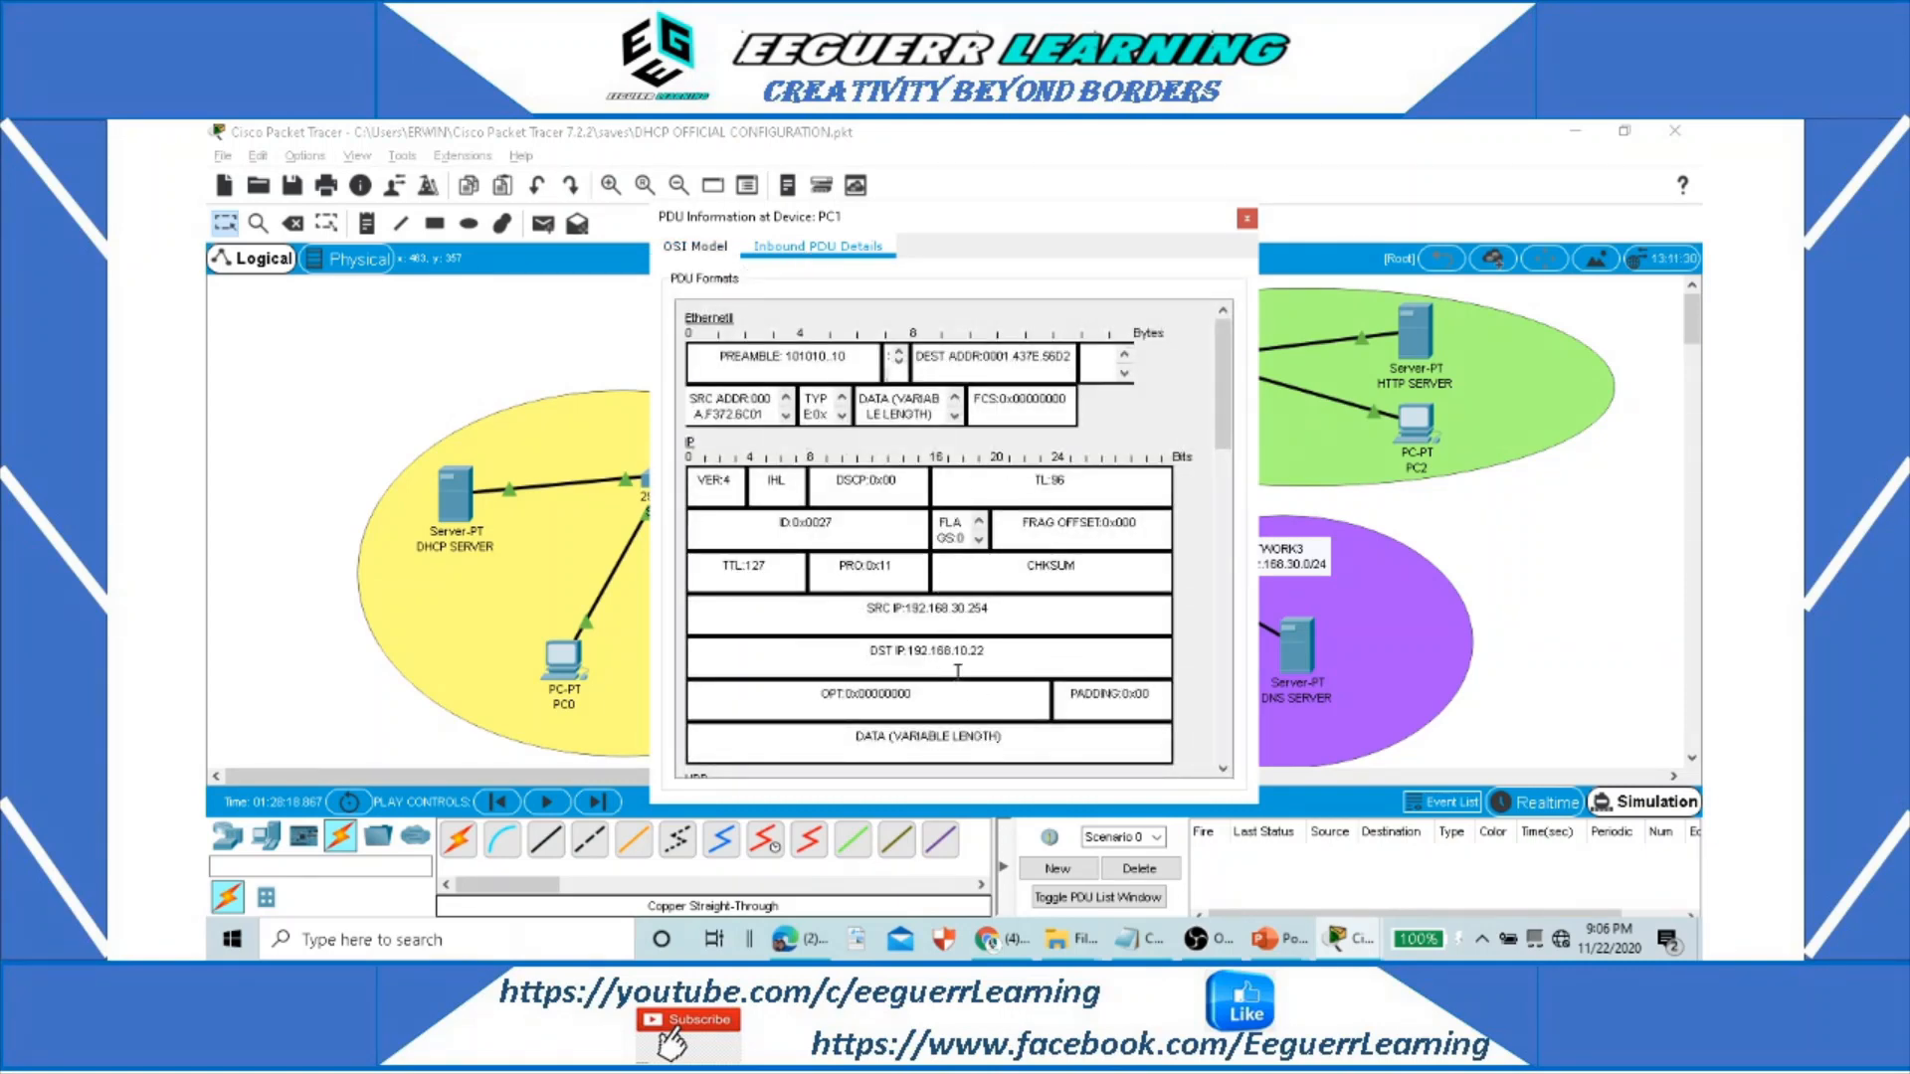
left_click_drag(1002, 653, 853, 649)
left_click_drag(995, 609, 819, 615)
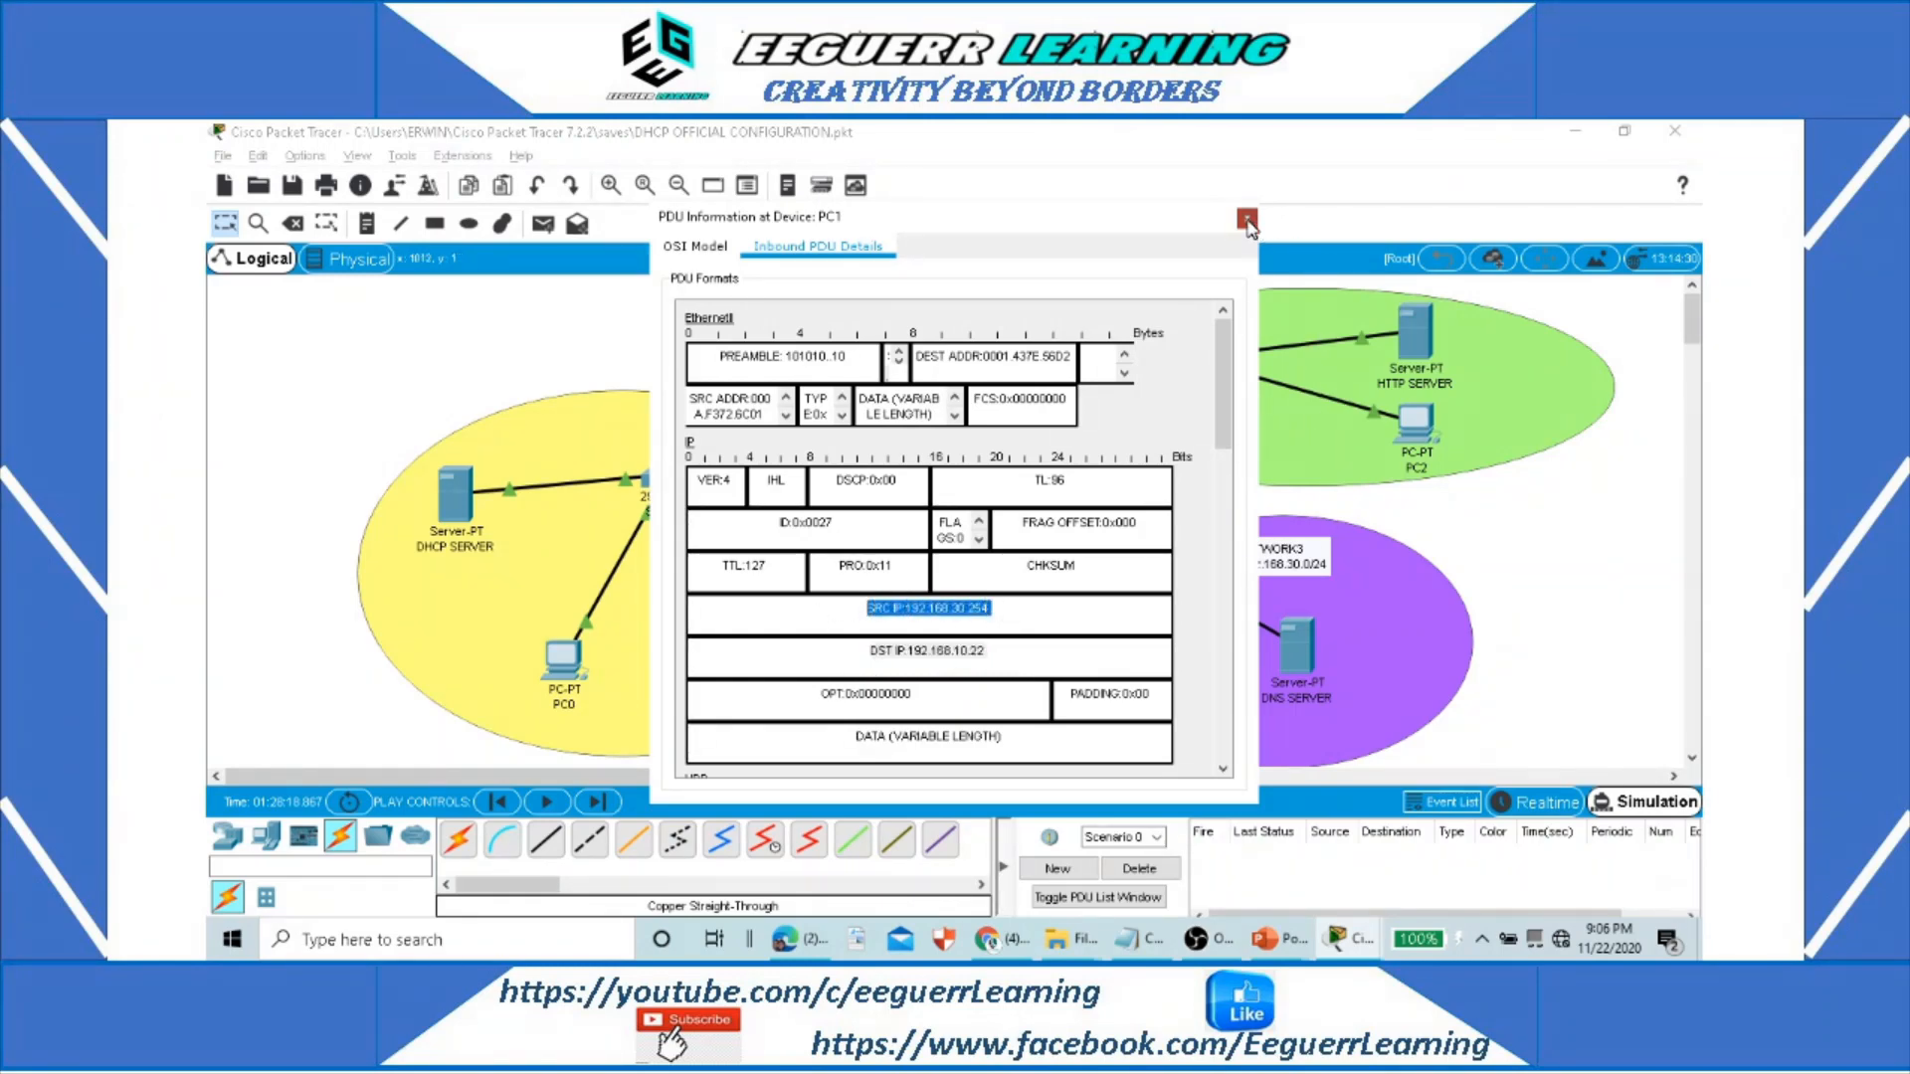
left_click(1247, 220)
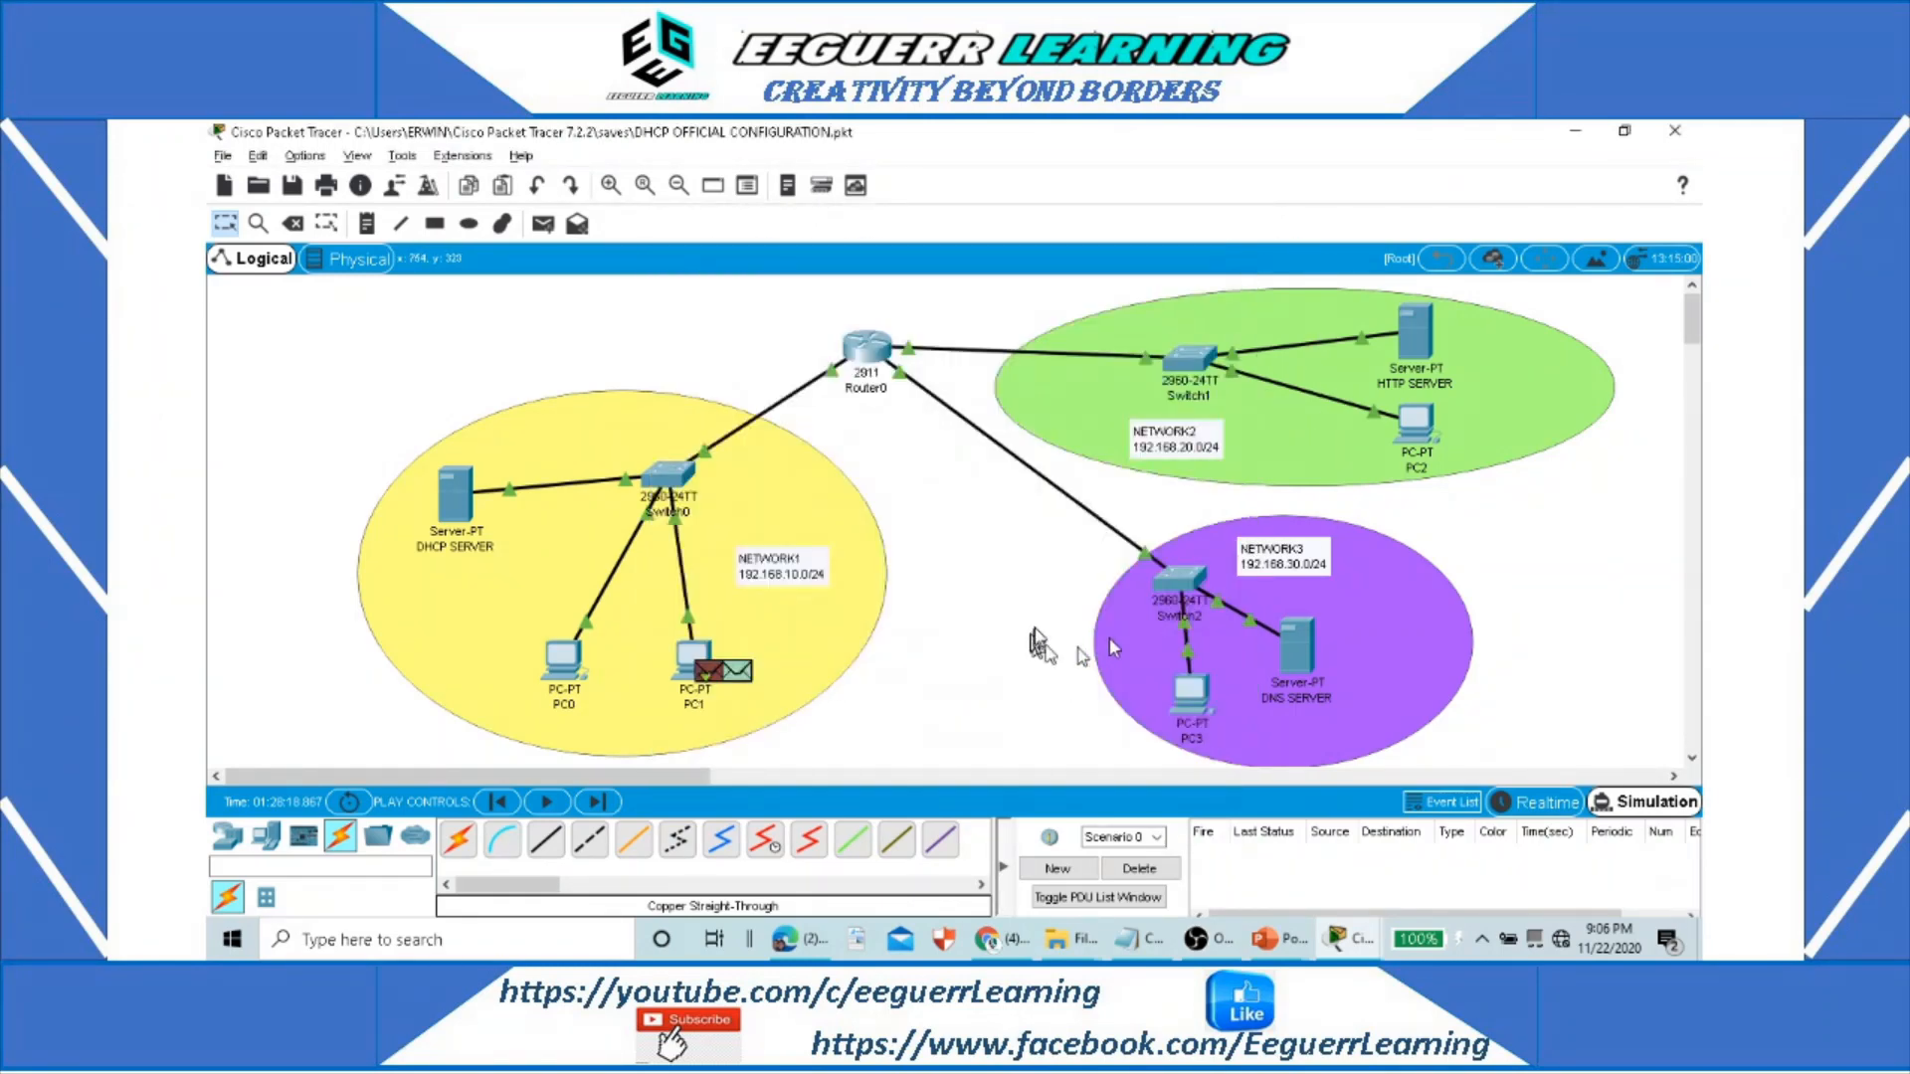
Step: Advance the simulation step by step until PC1's TCP connection request reaches the HTTP SERVER in NETWORK2
left_click(600, 803)
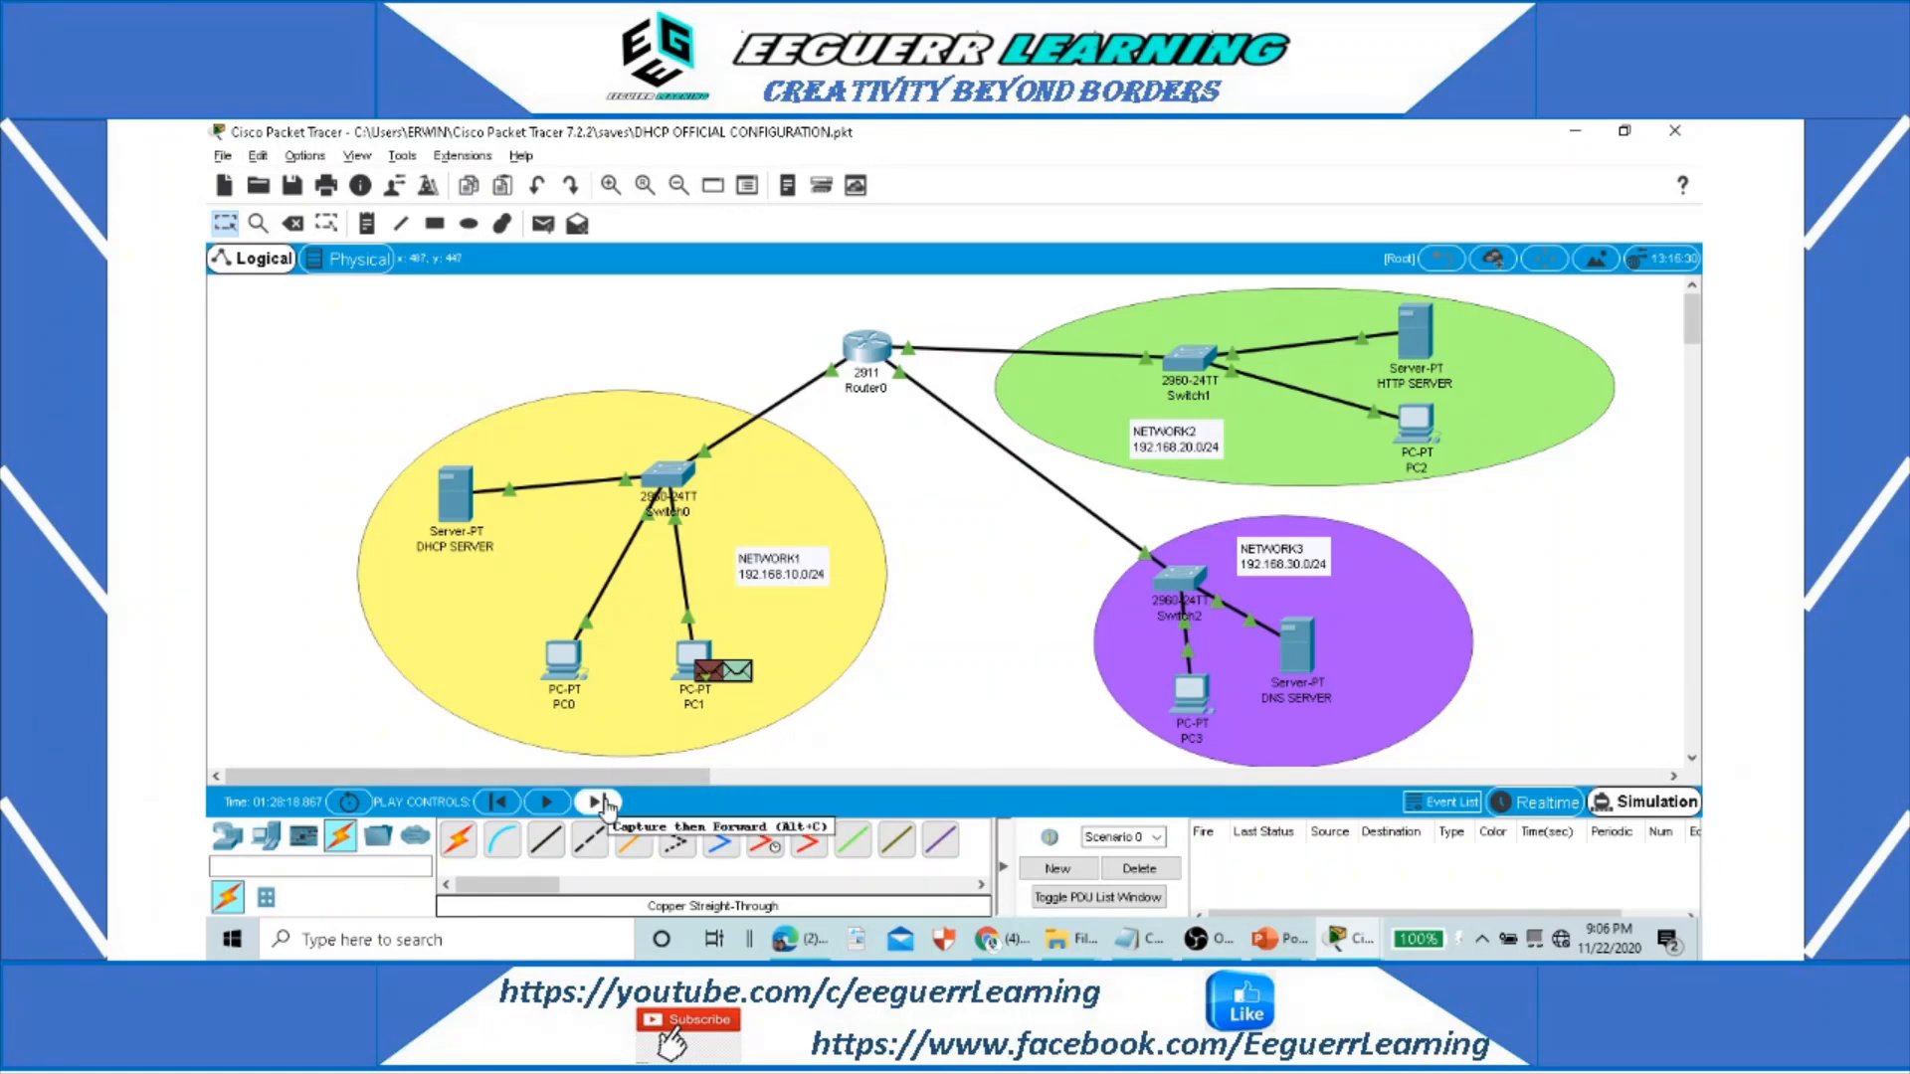
left_click(599, 803)
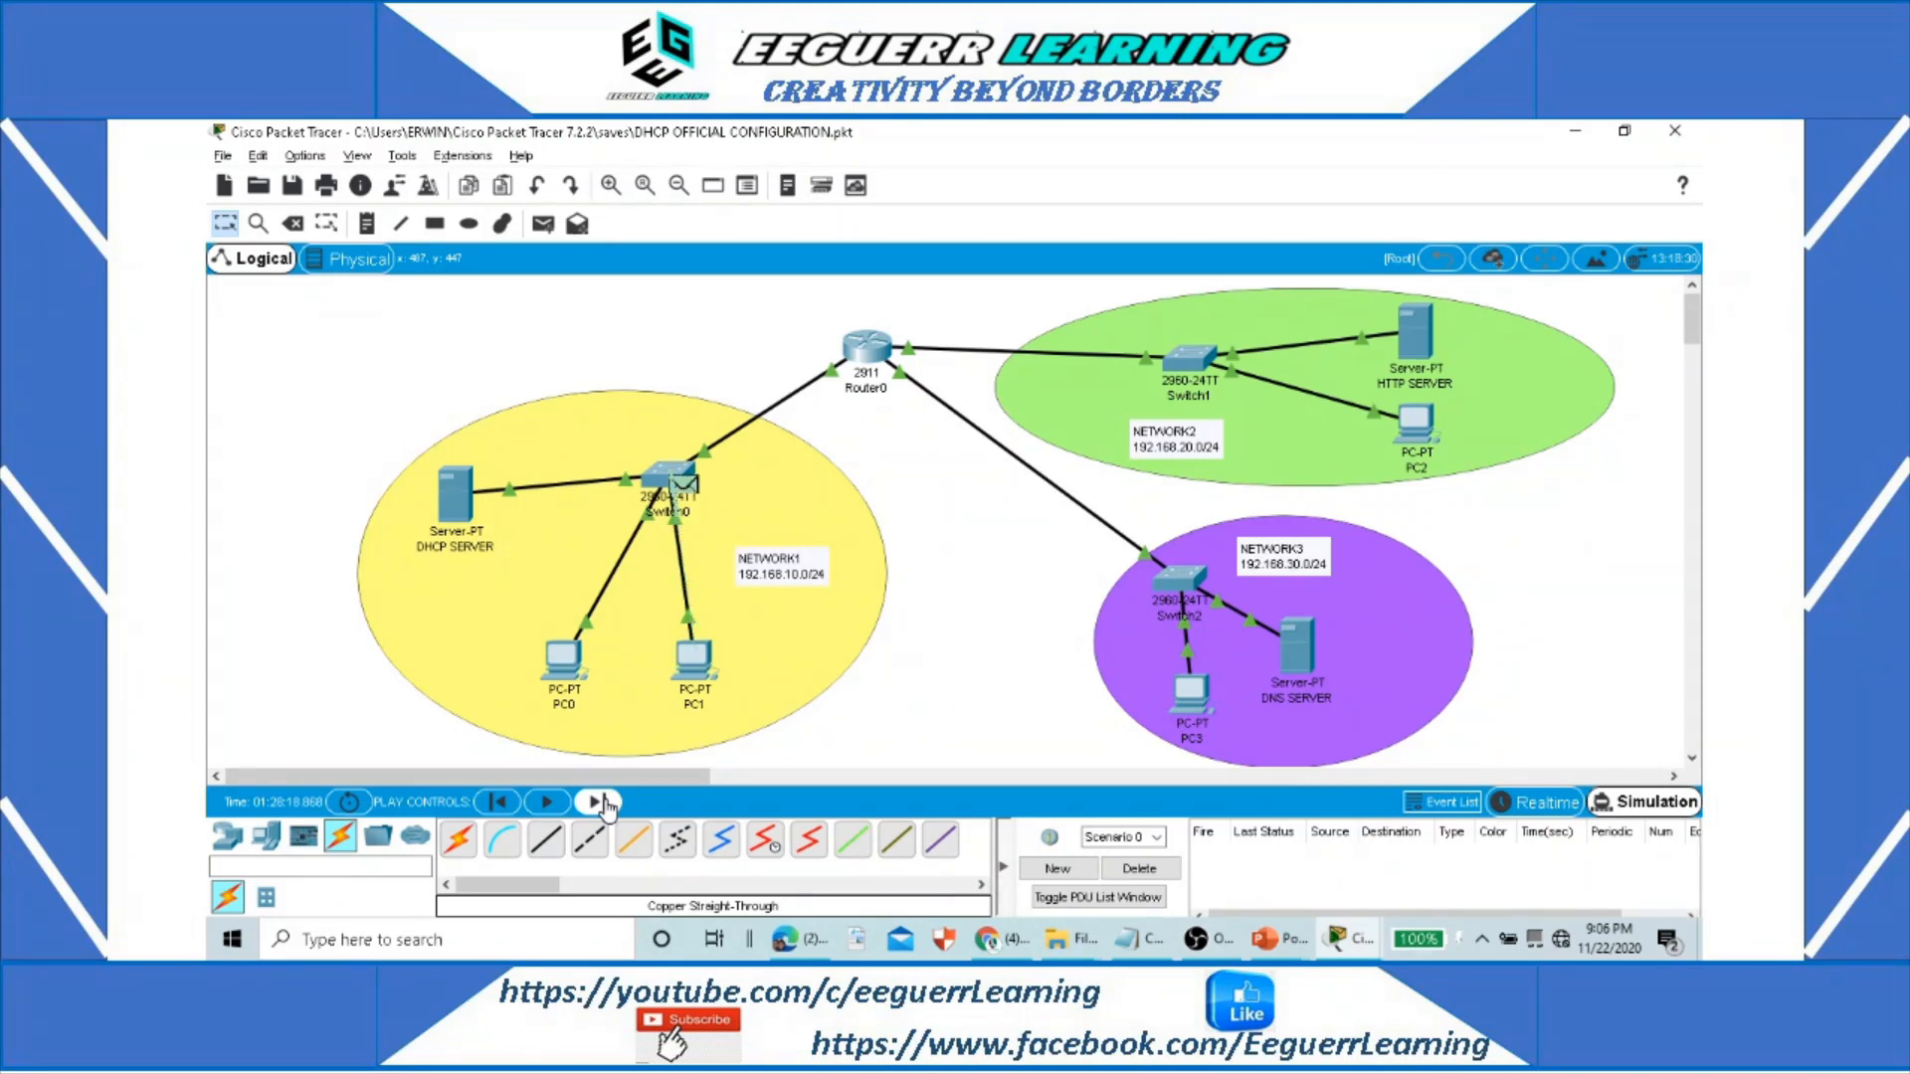
left_click(600, 803)
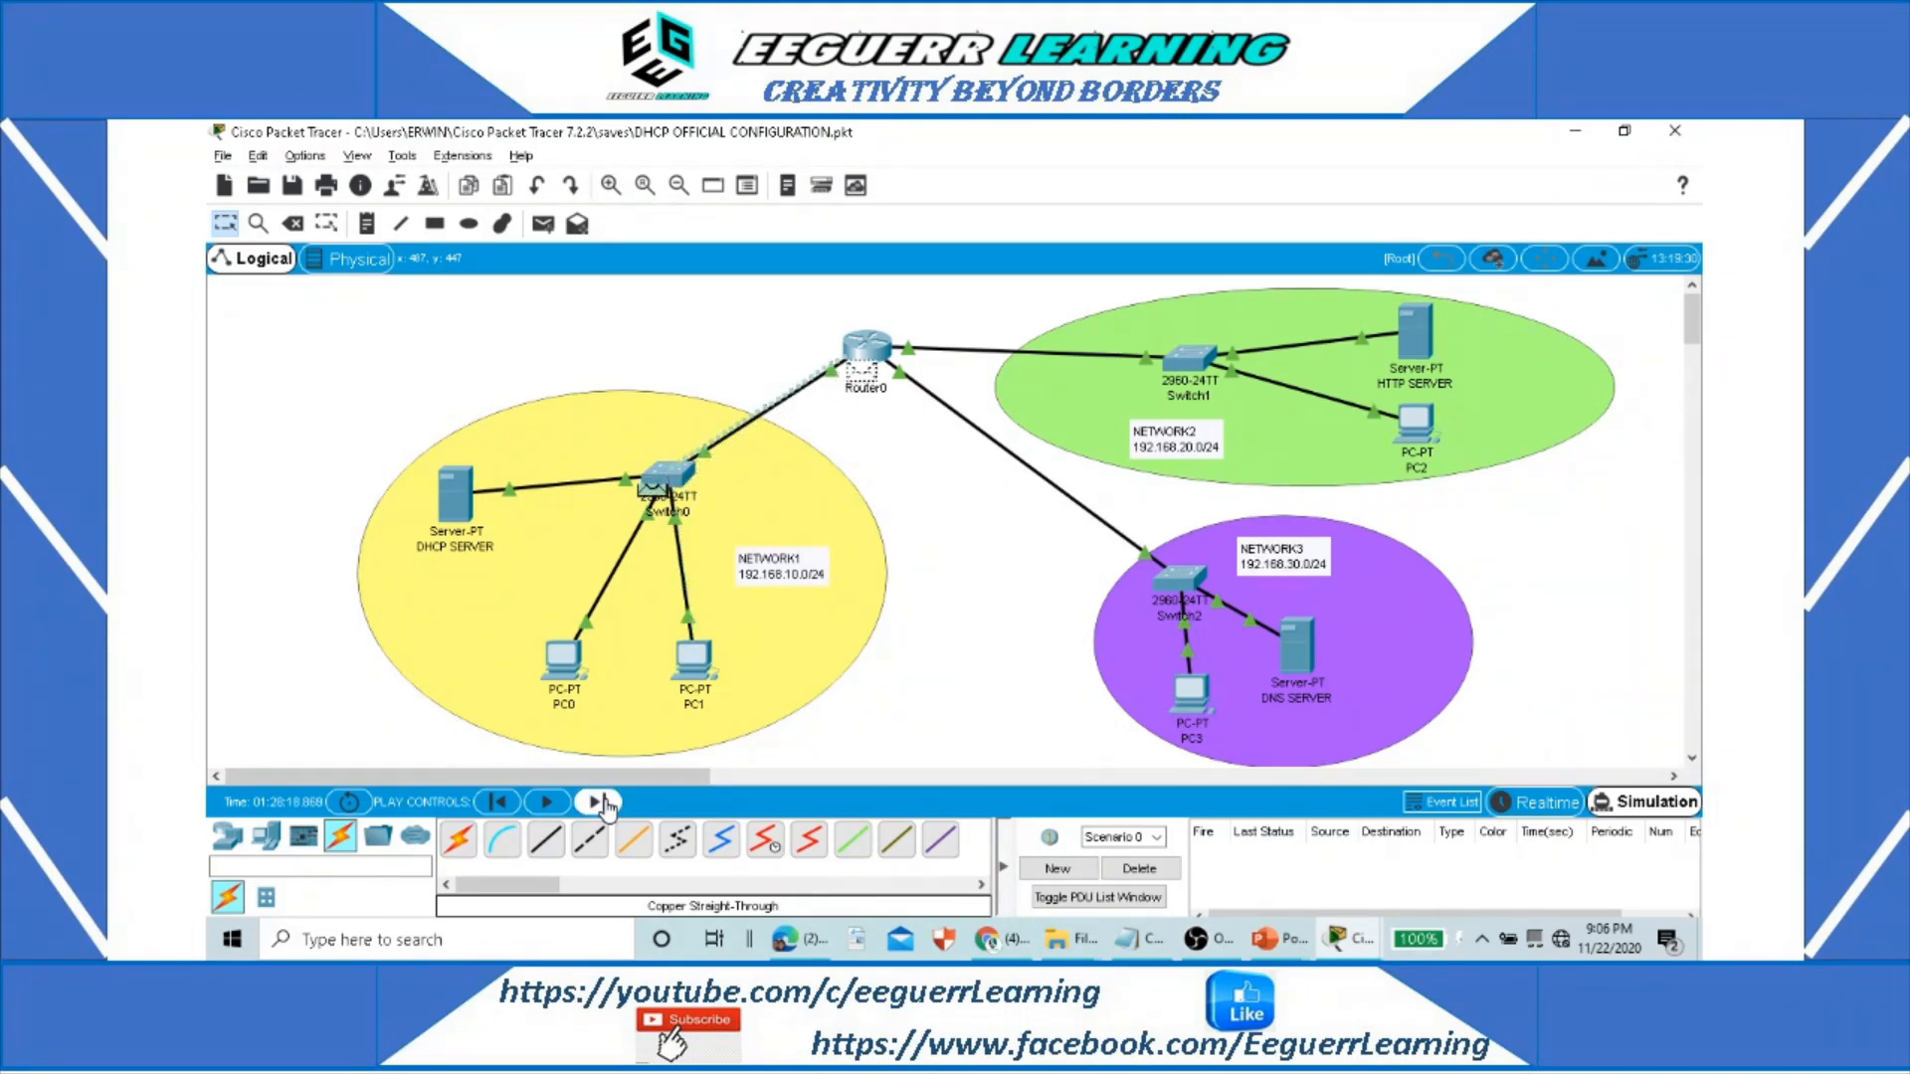
left_click(600, 803)
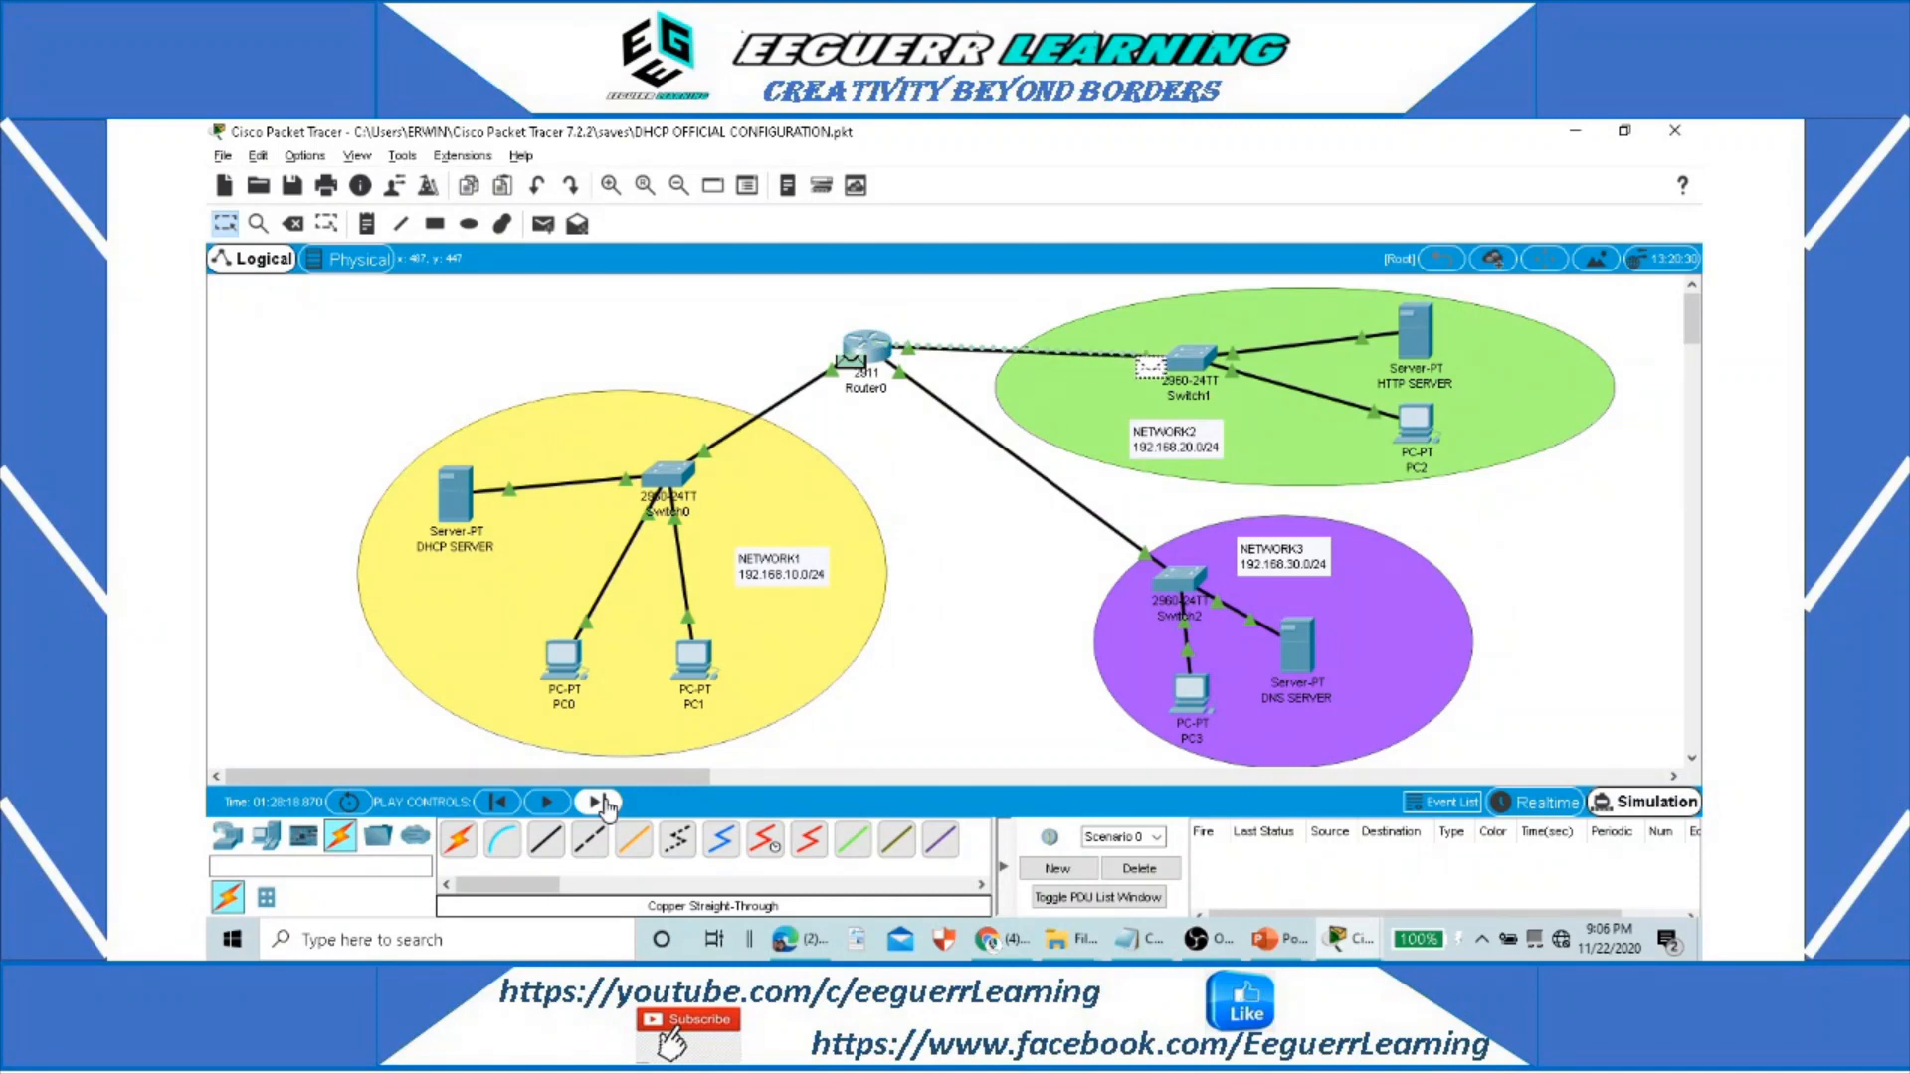
left_click(600, 803)
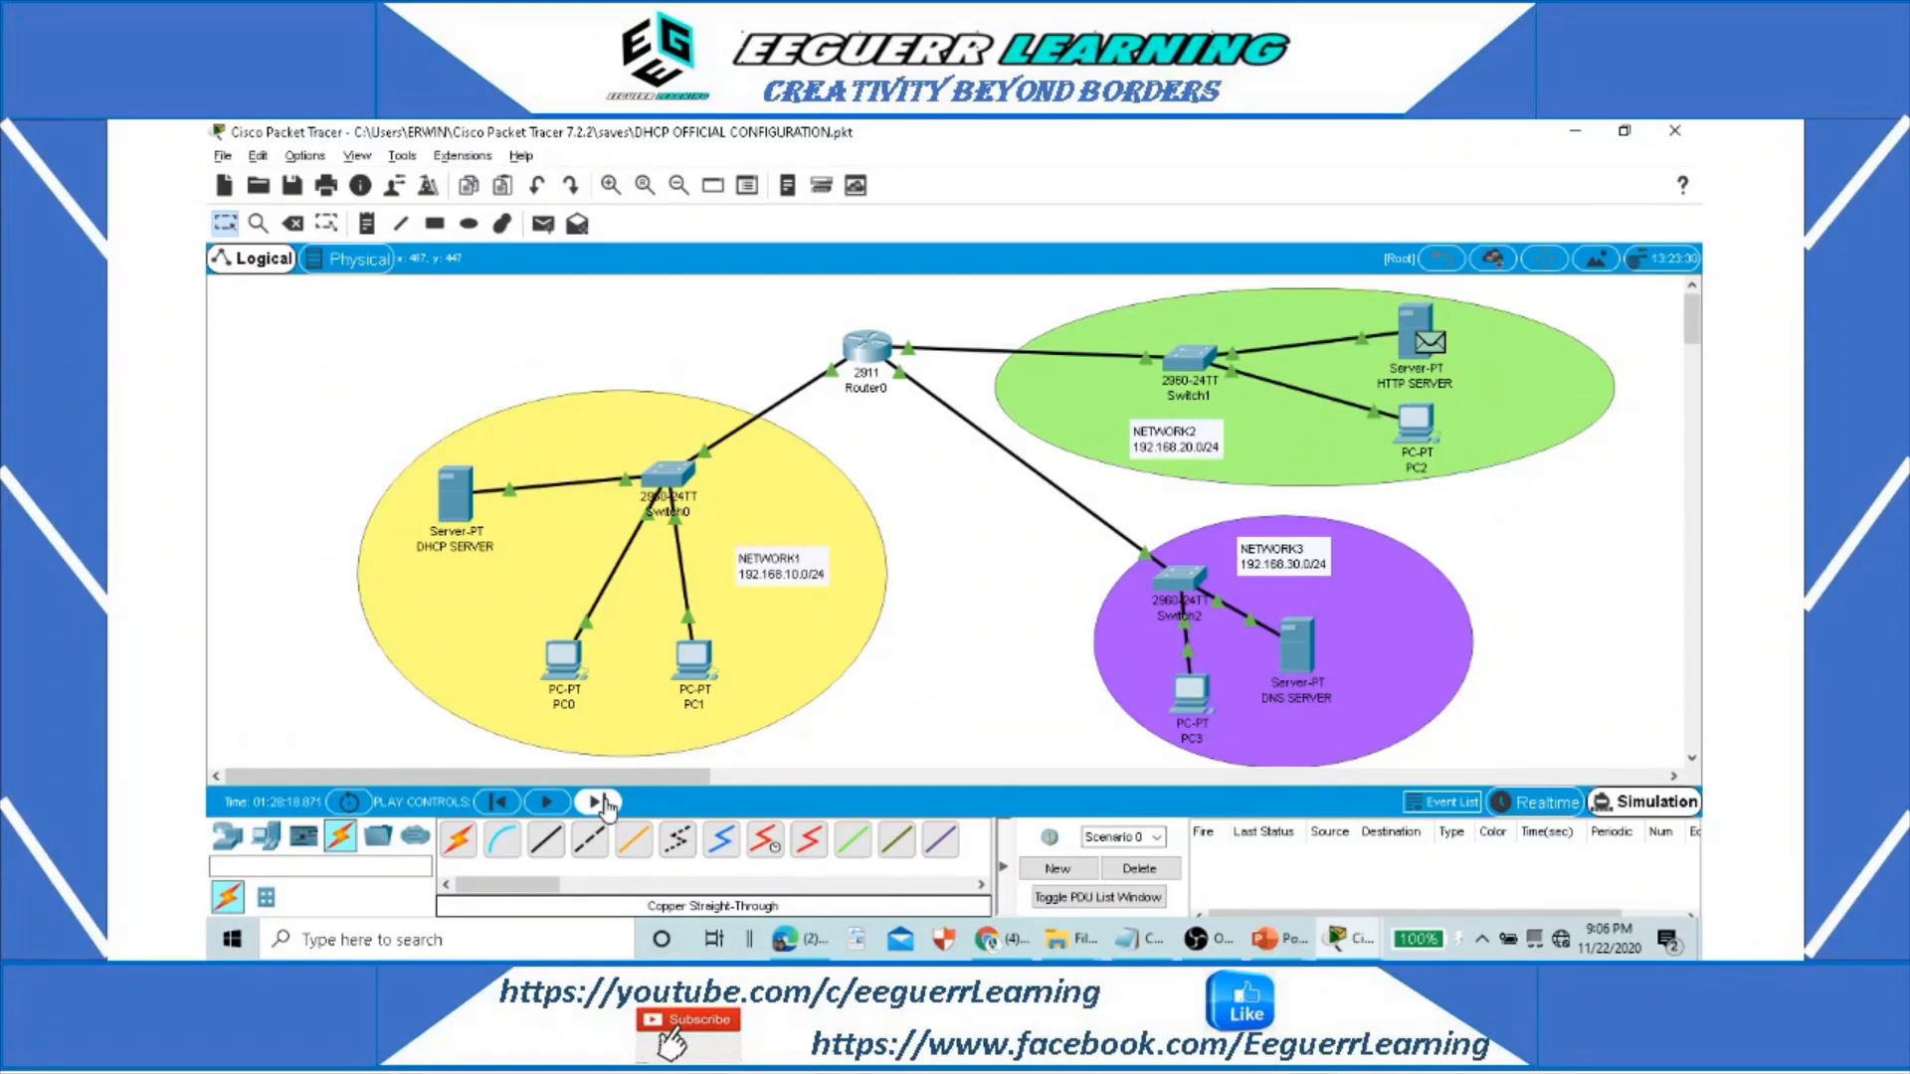
Step: Advance the simulation step by step until the HTTP SERVER's TCP reply arrives back at PC1
left_click(600, 803)
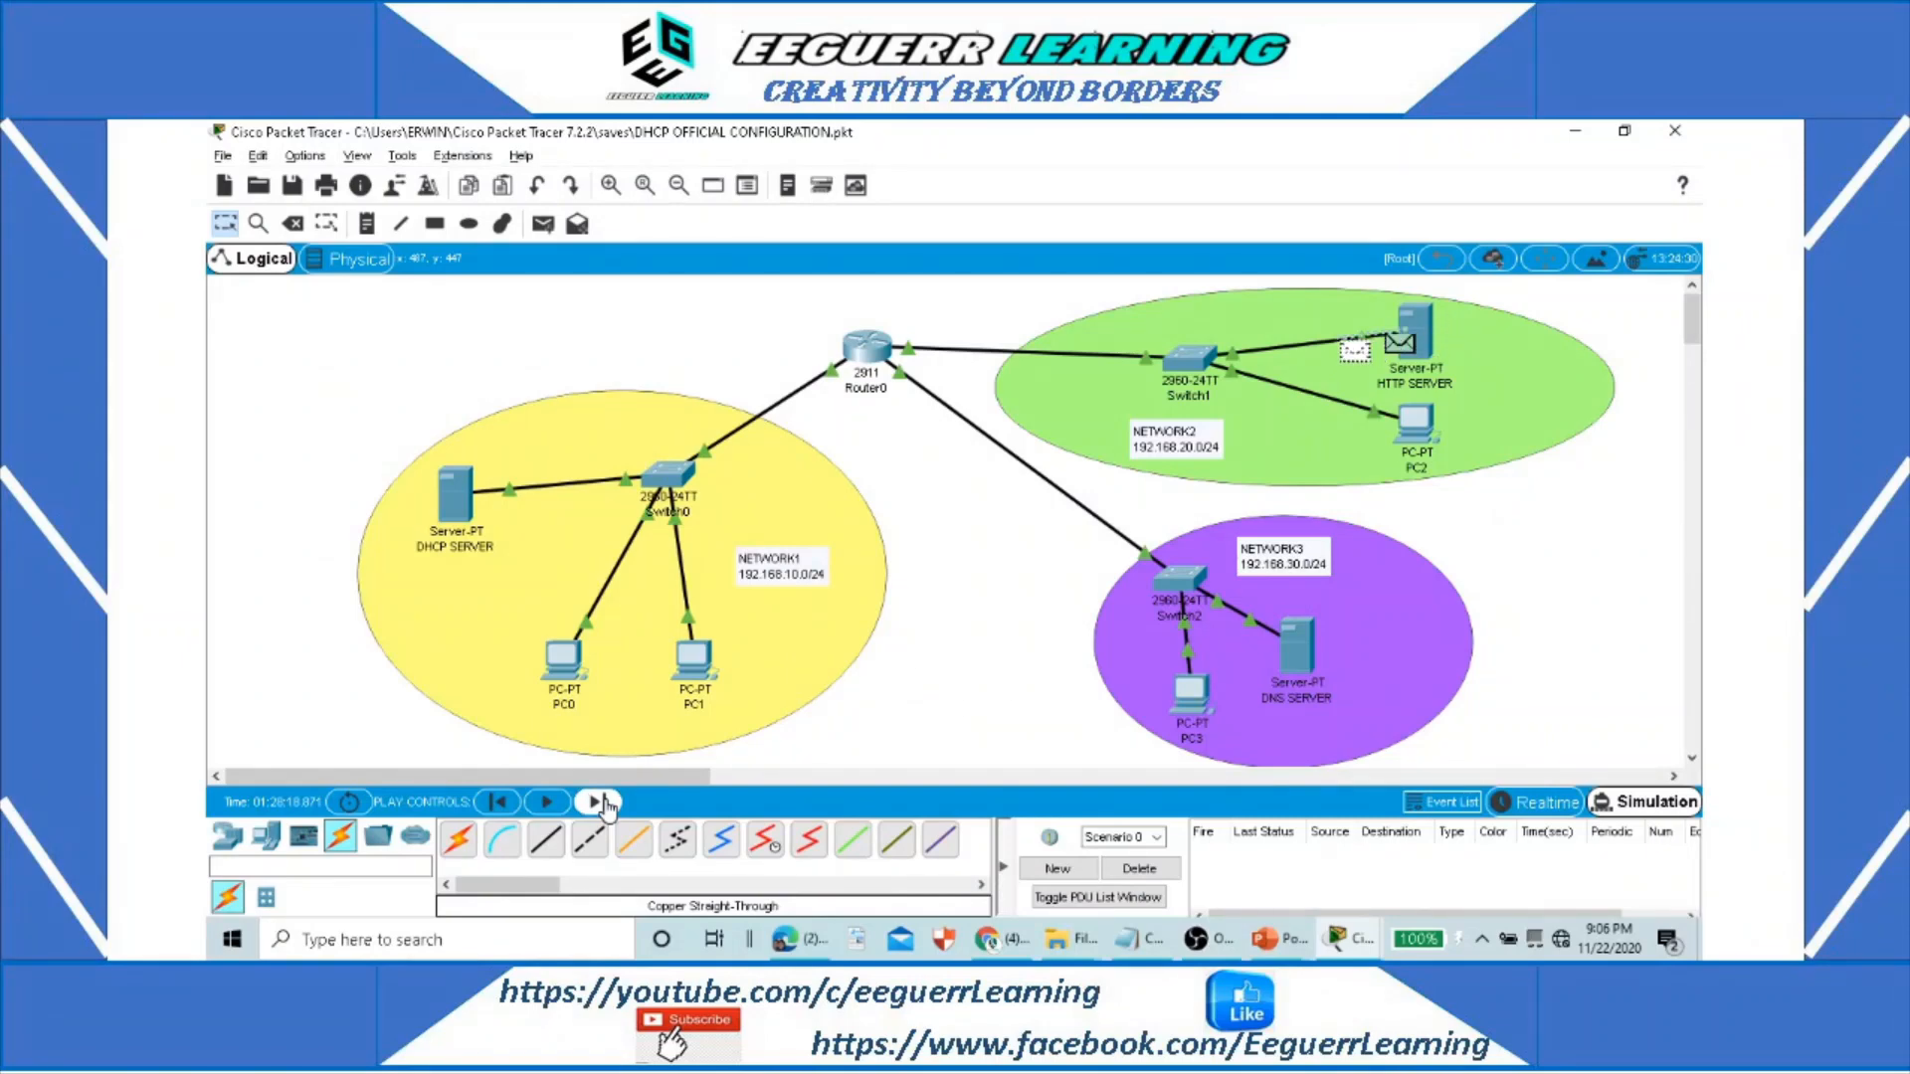
left_click(599, 803)
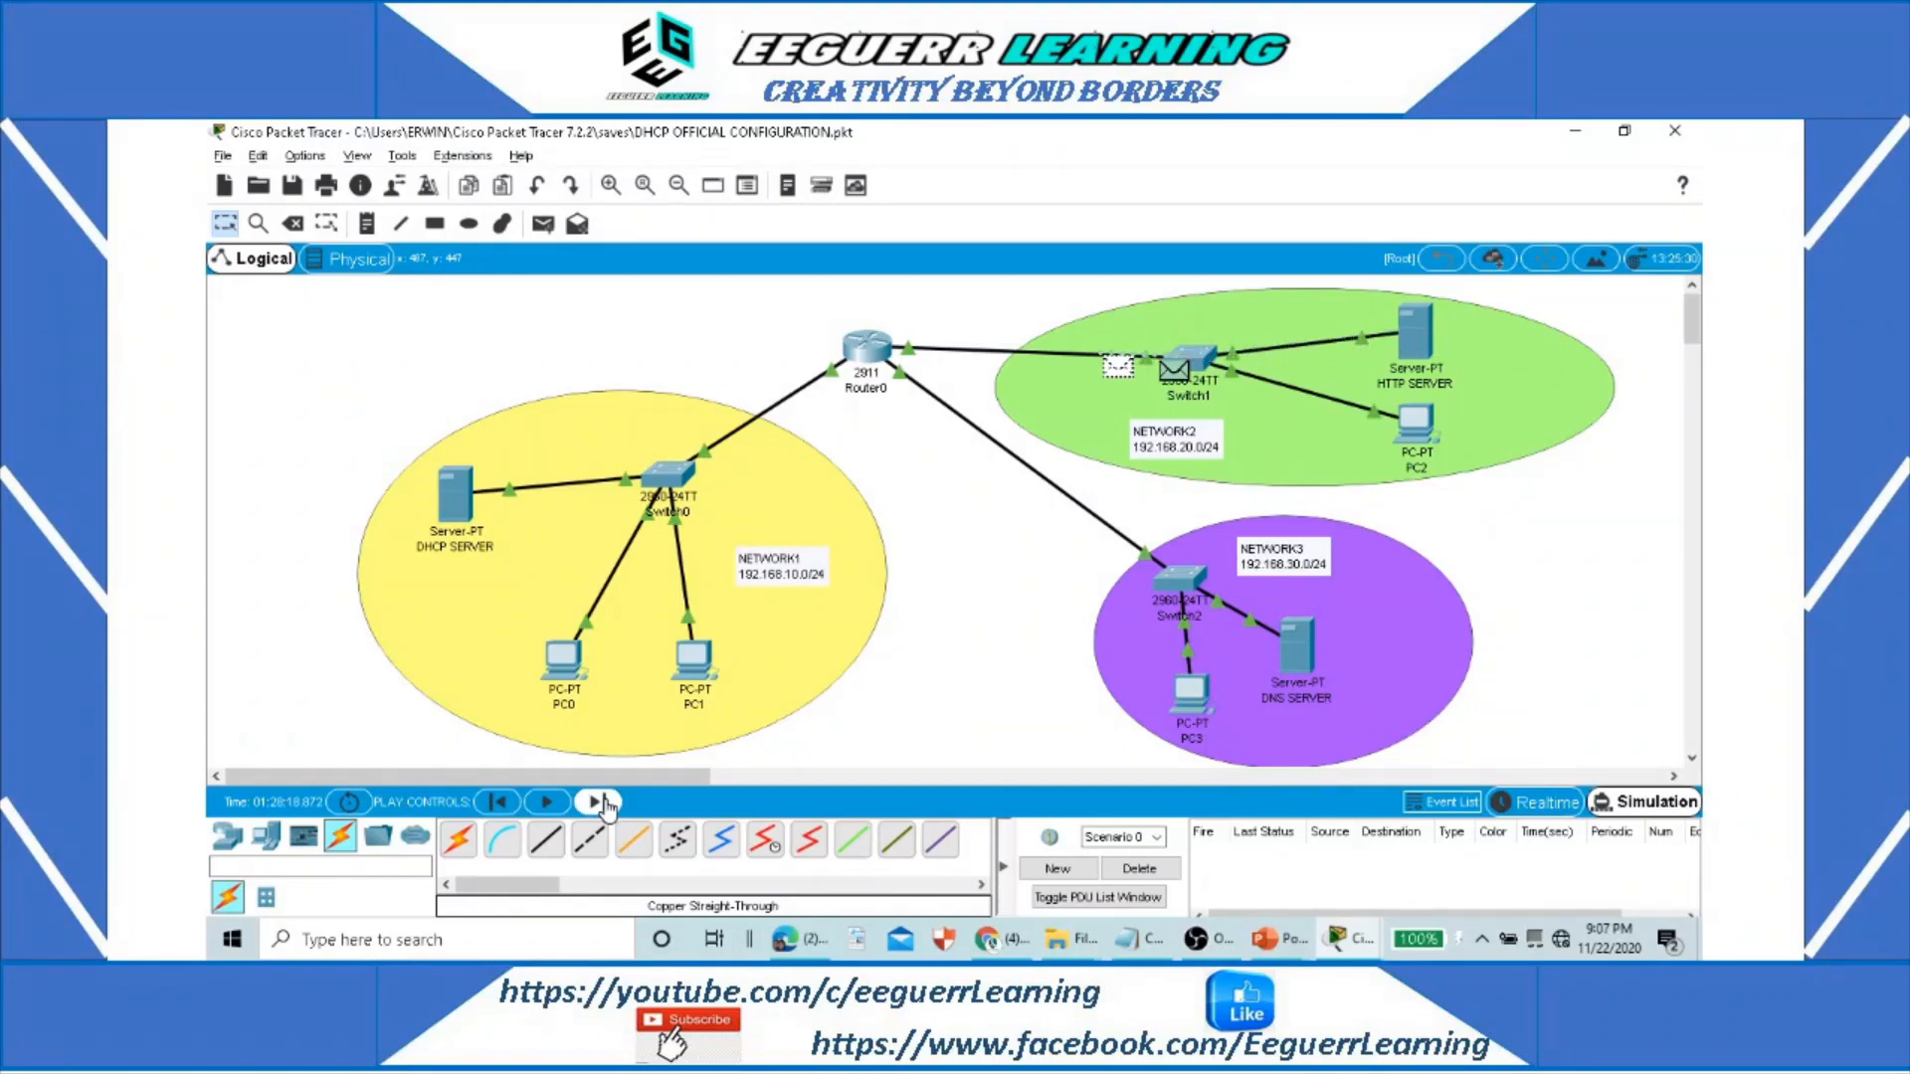
left_click(600, 803)
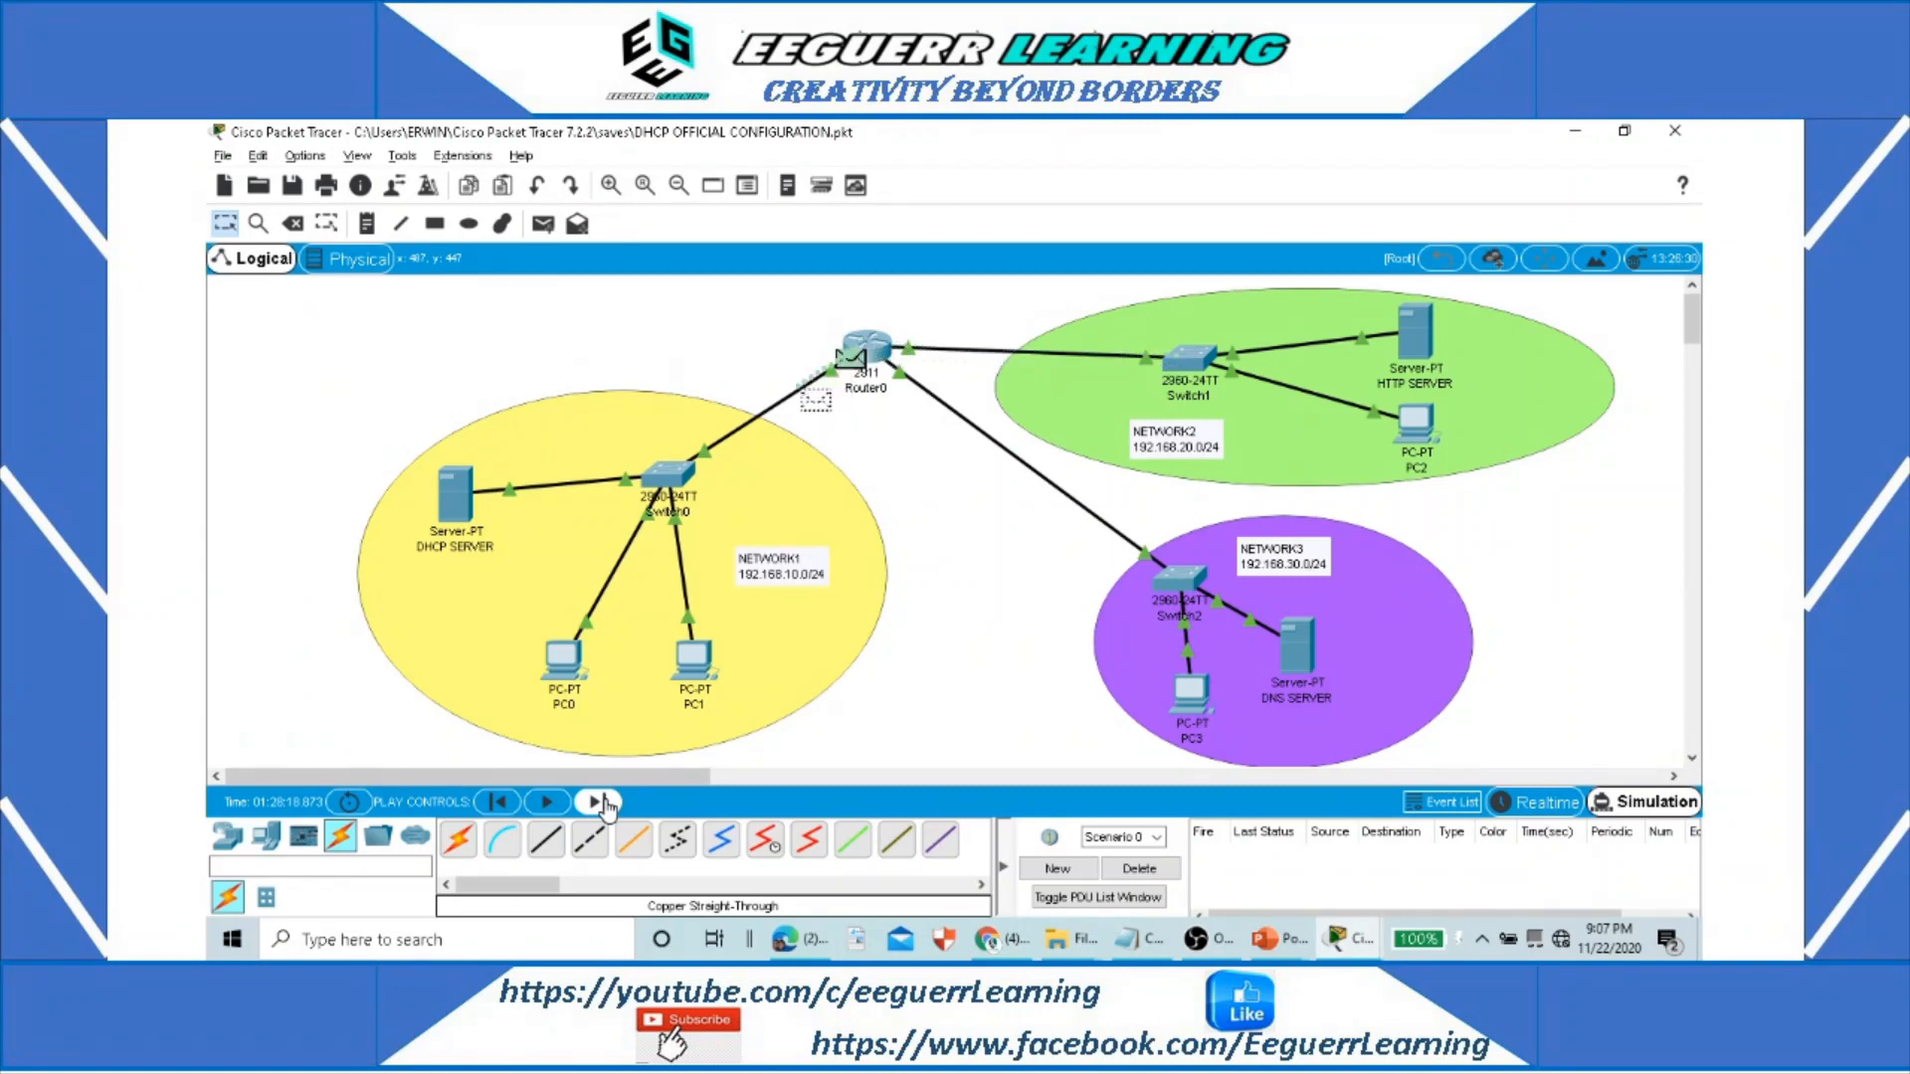
left_click(600, 803)
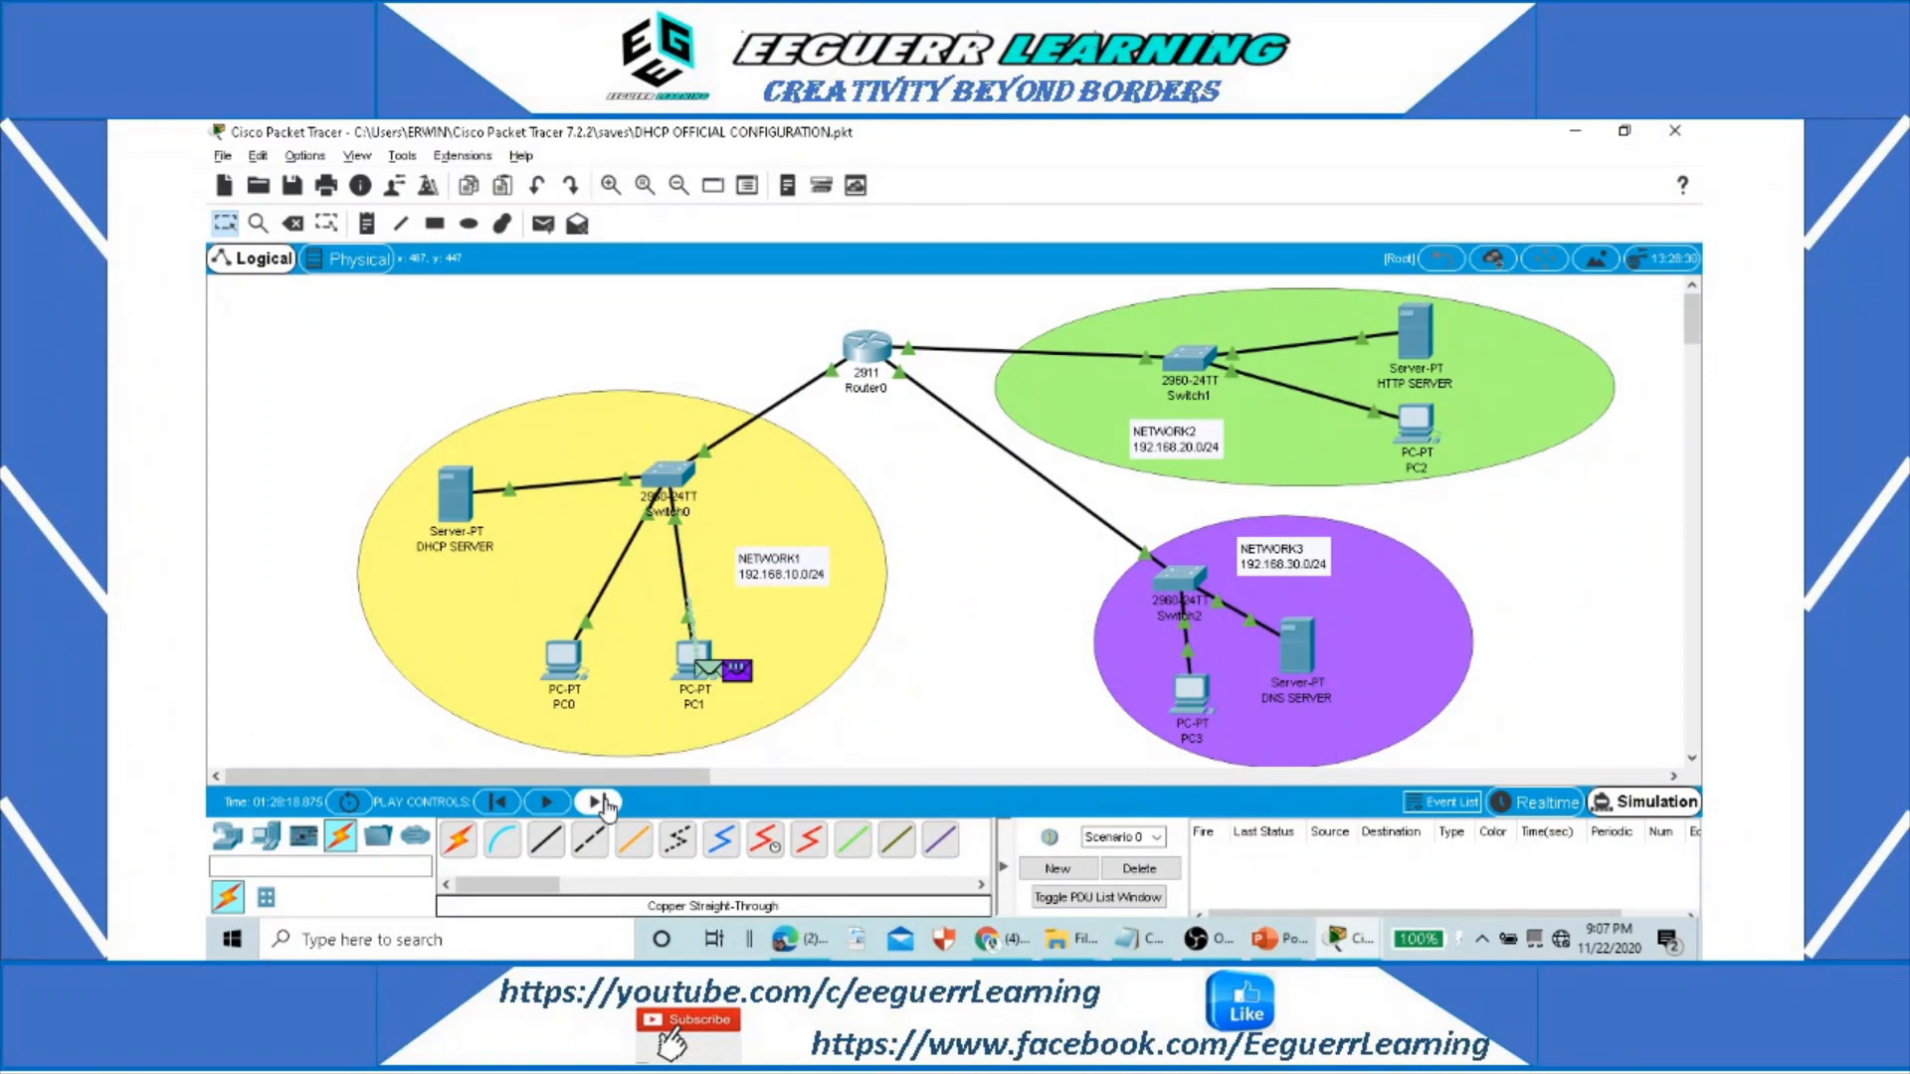
Step: Arrange the topology window and PC1's web browser window side by side
key("alt+Tab")
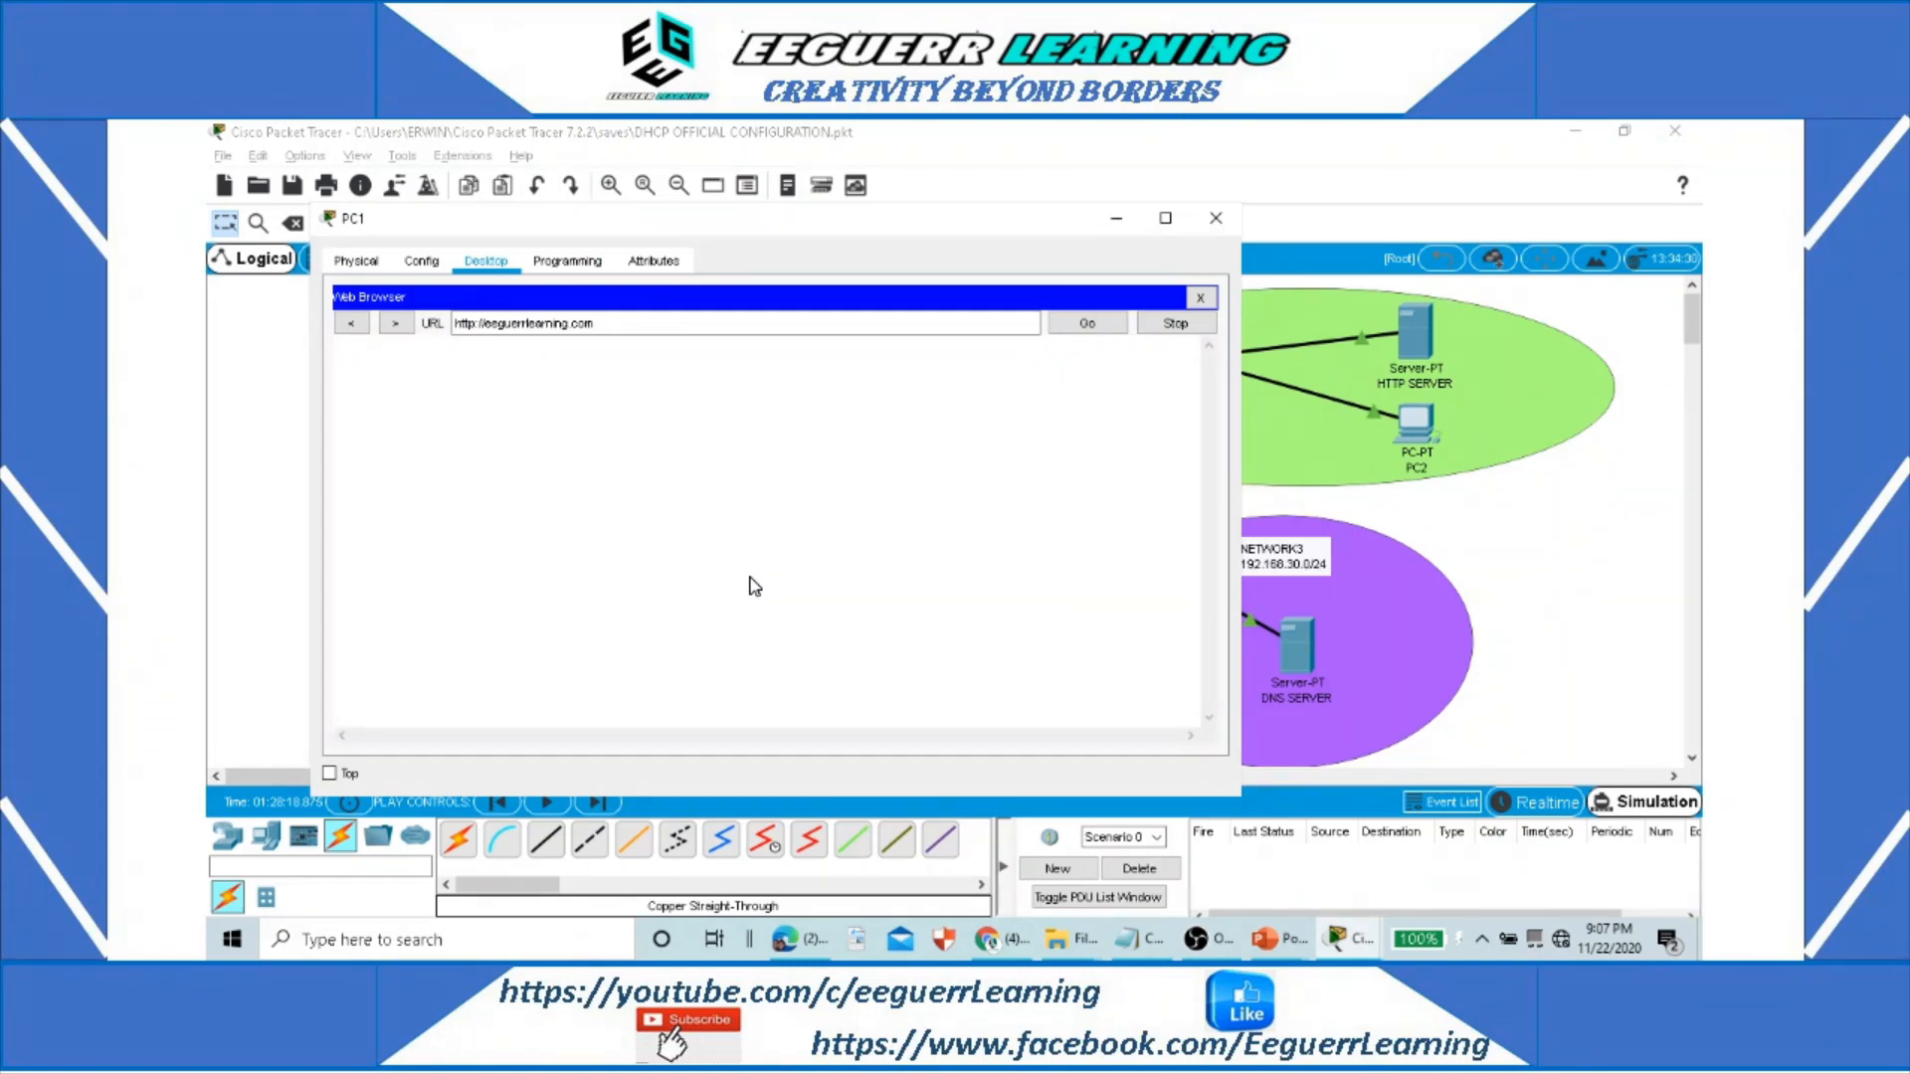
key("super+Right")
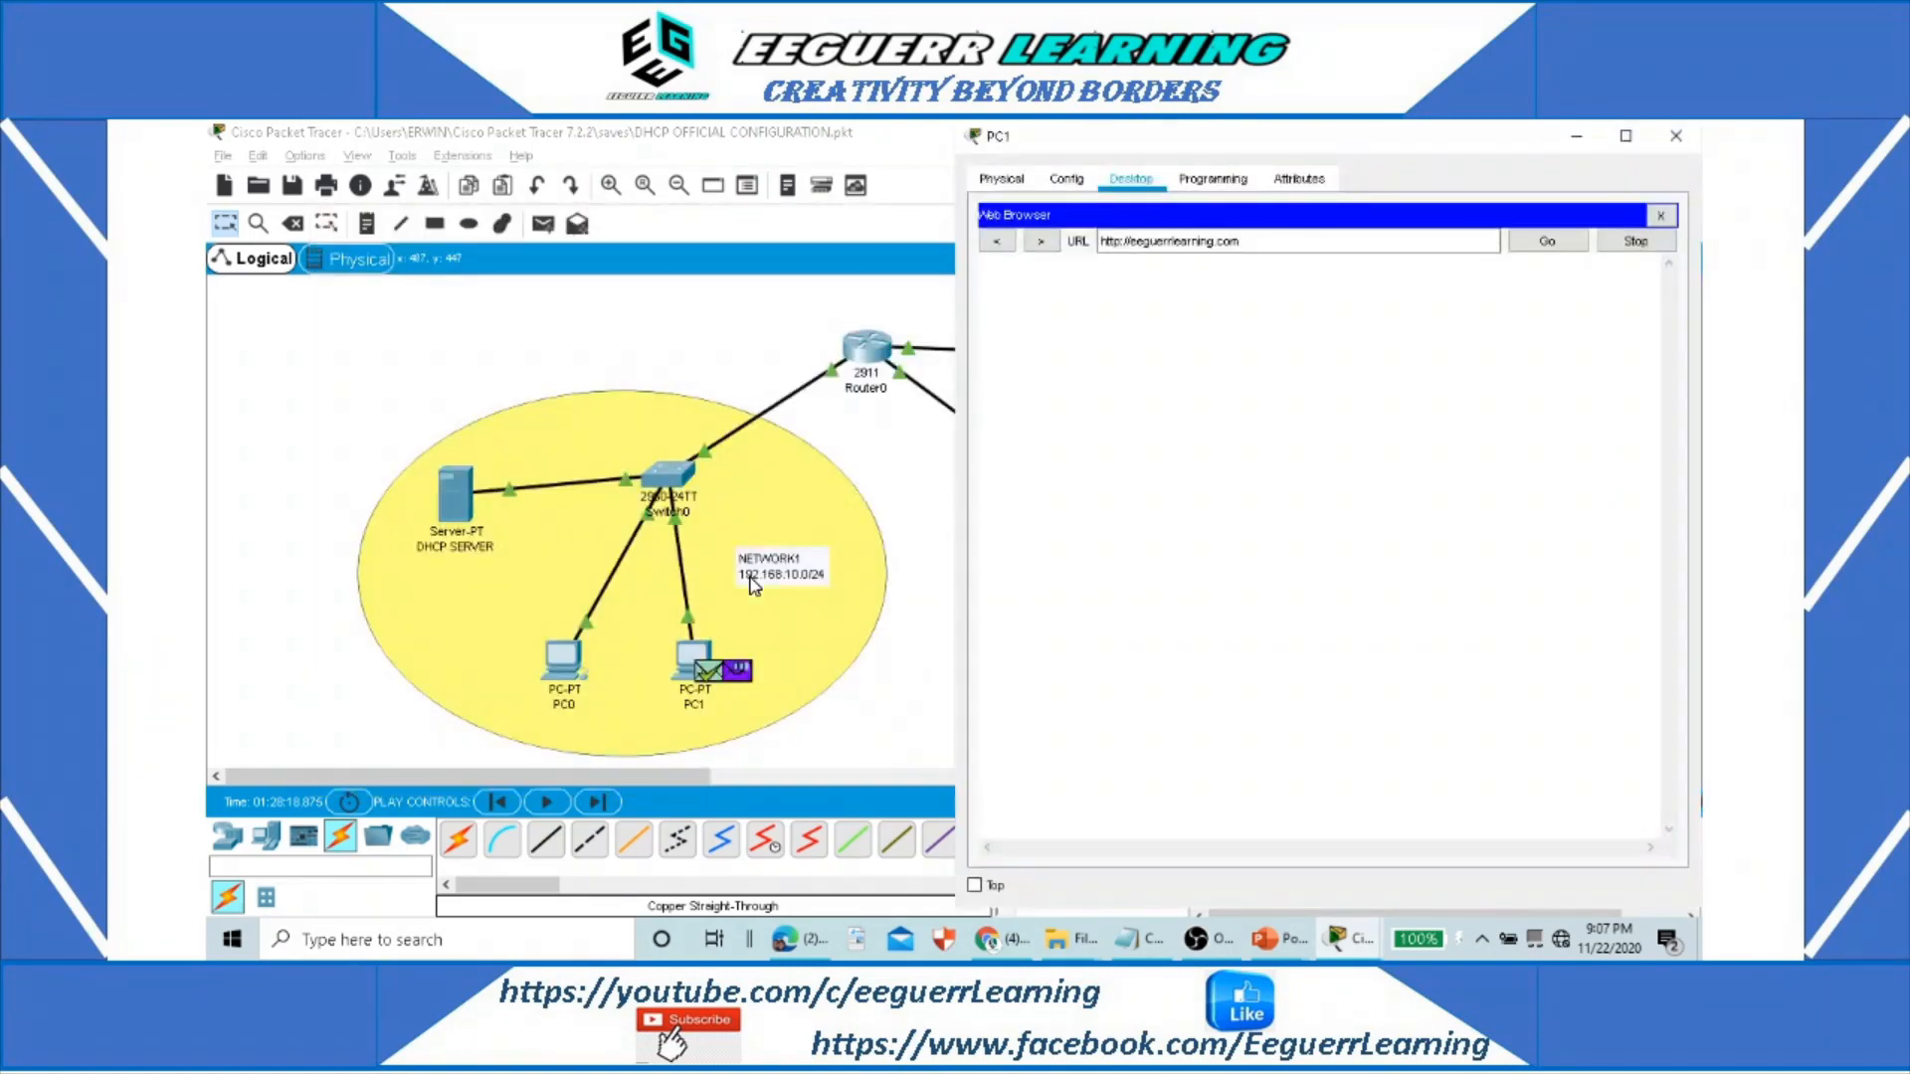
left_click(857, 237)
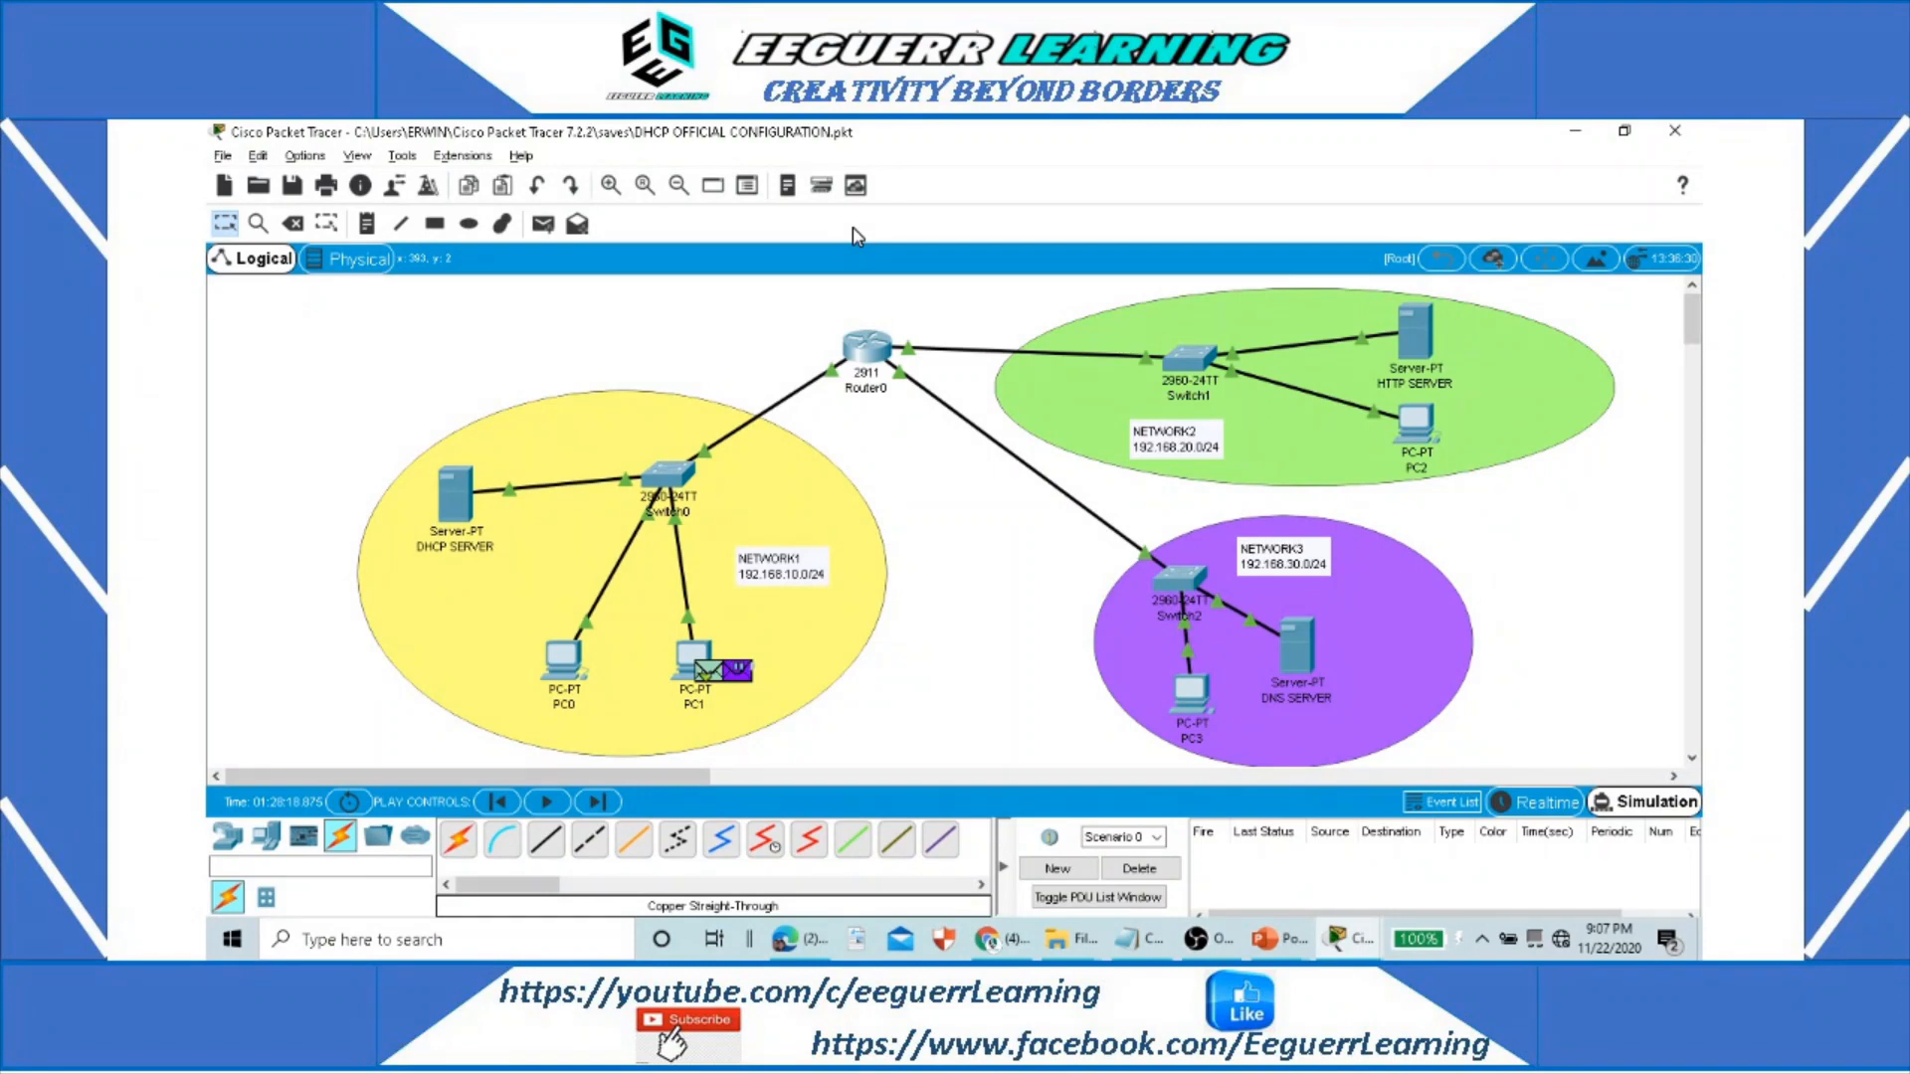
key("super+Left")
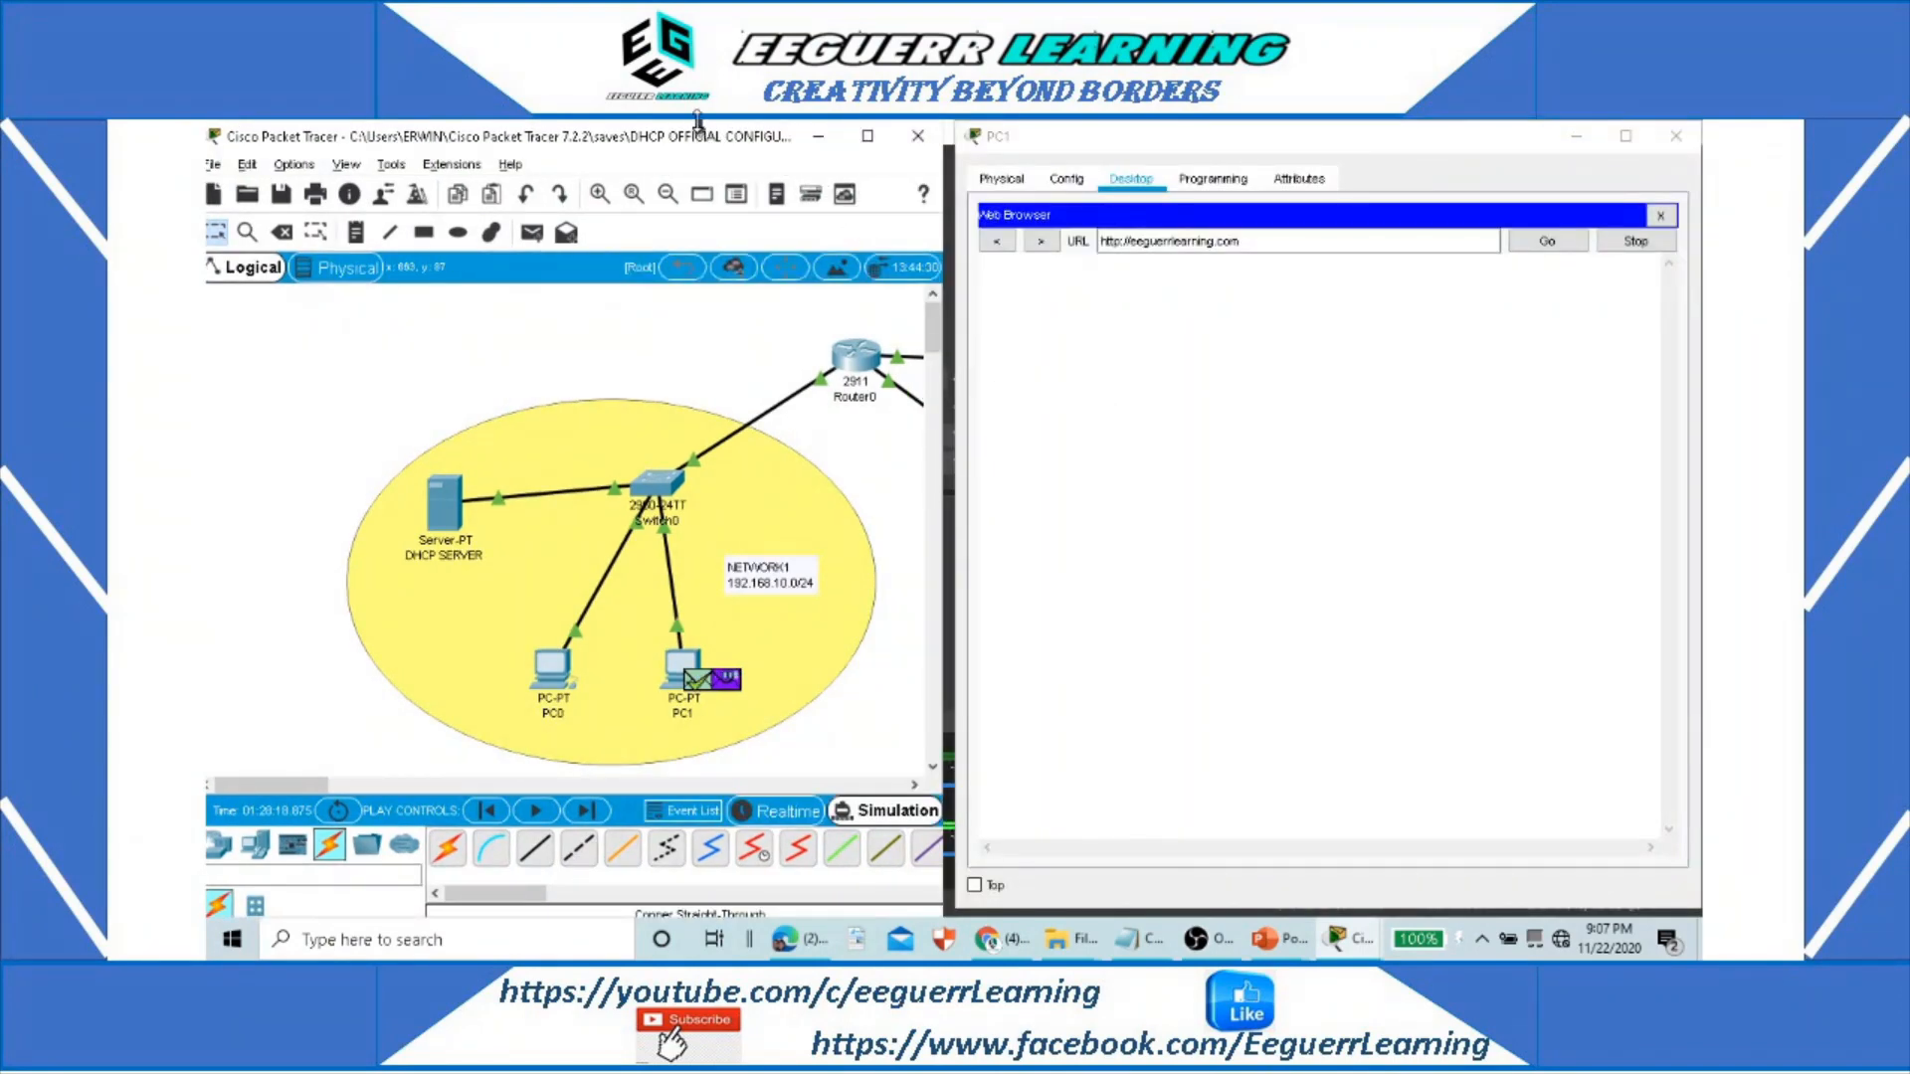
left_click_drag(696, 139, 726, 140)
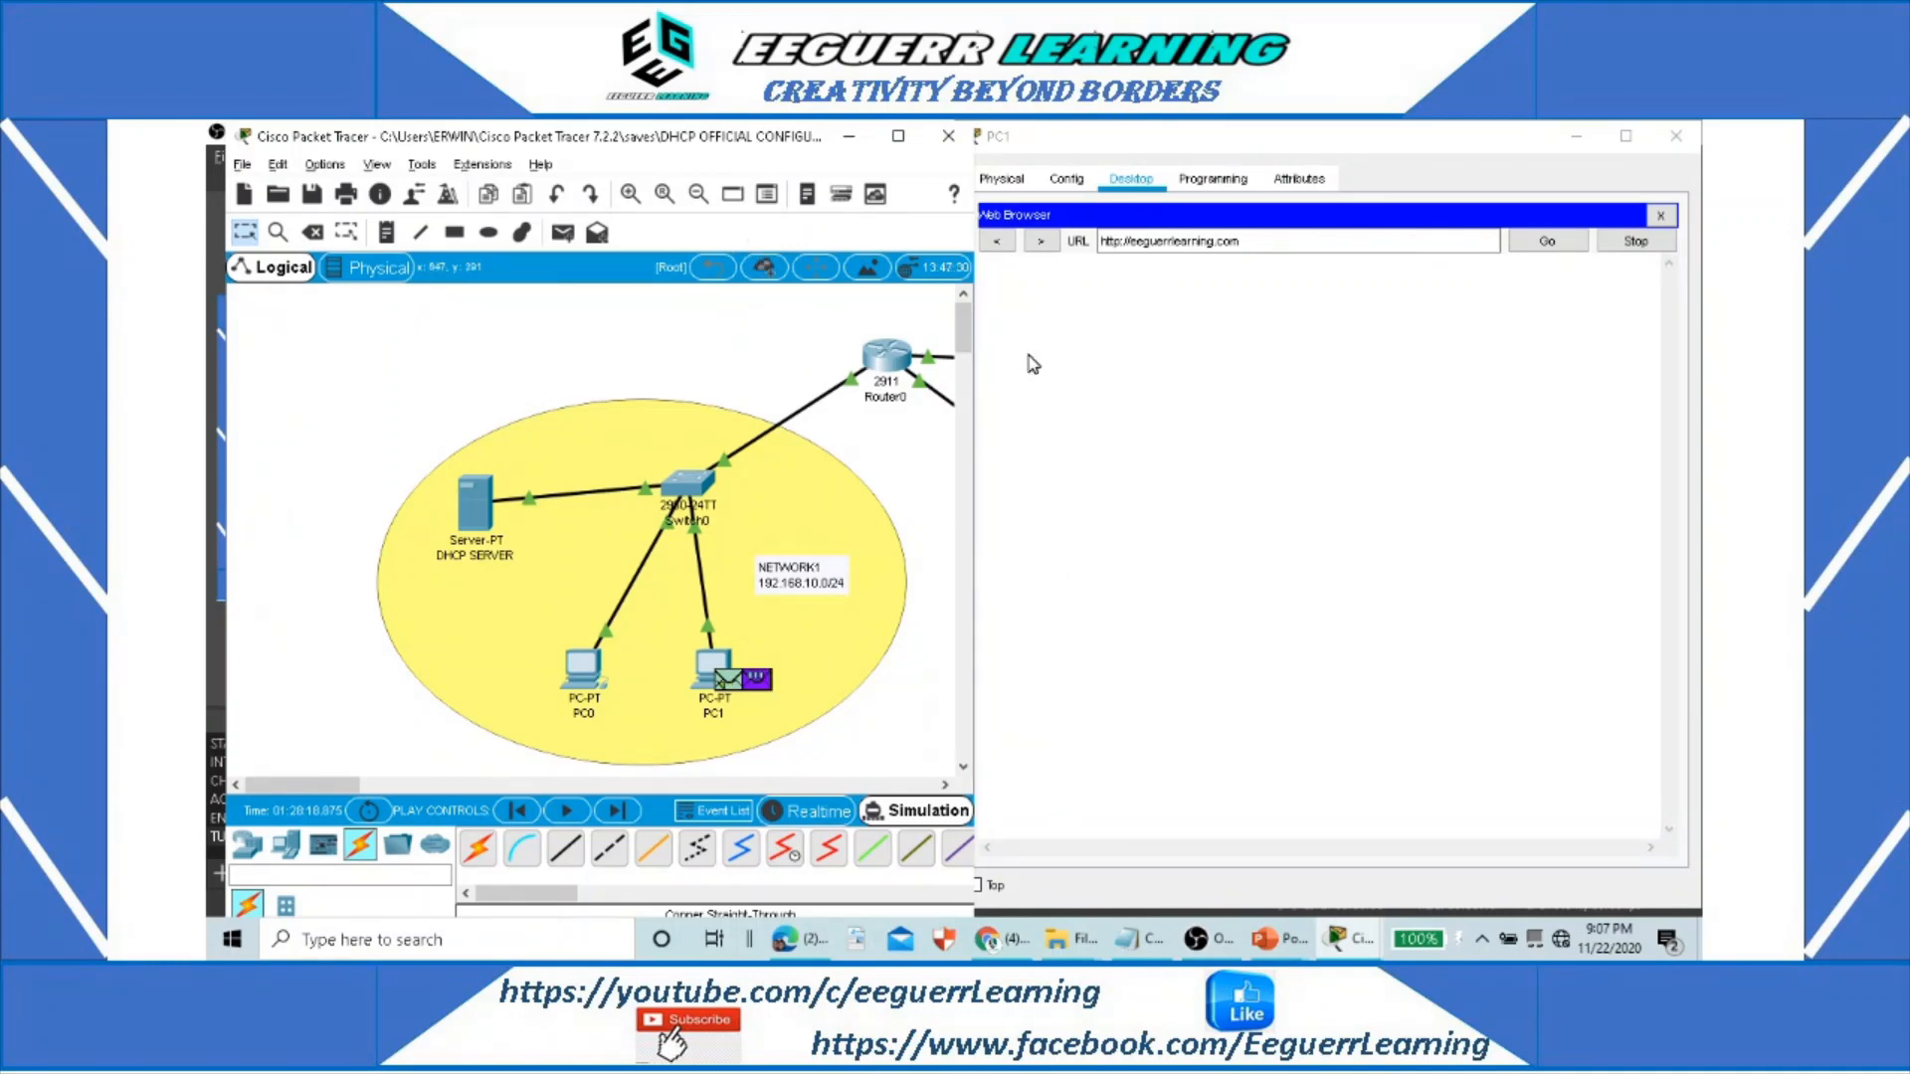
Step: Maximize the topology window and advance the simulation step by step until PC1's HTTP request reaches the HTTP SERVER
left_click(619, 811)
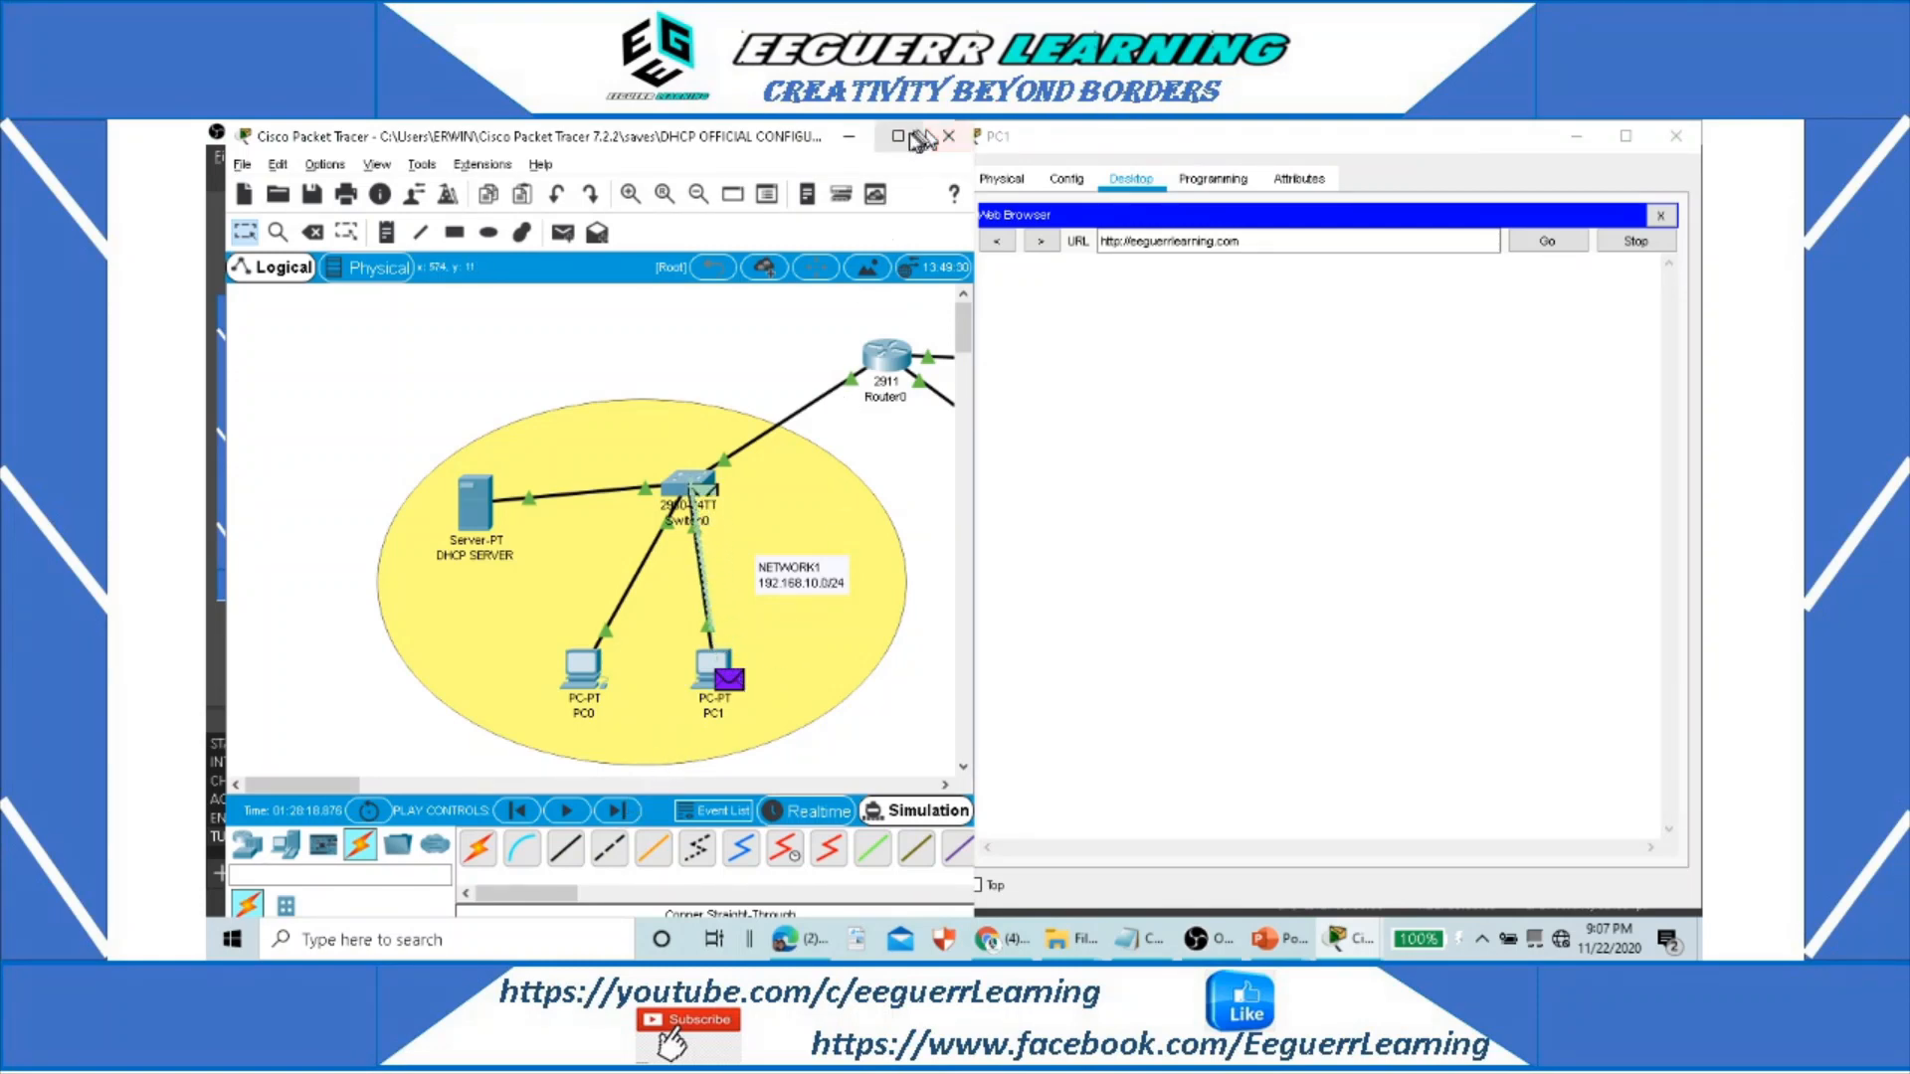
left_click(897, 137)
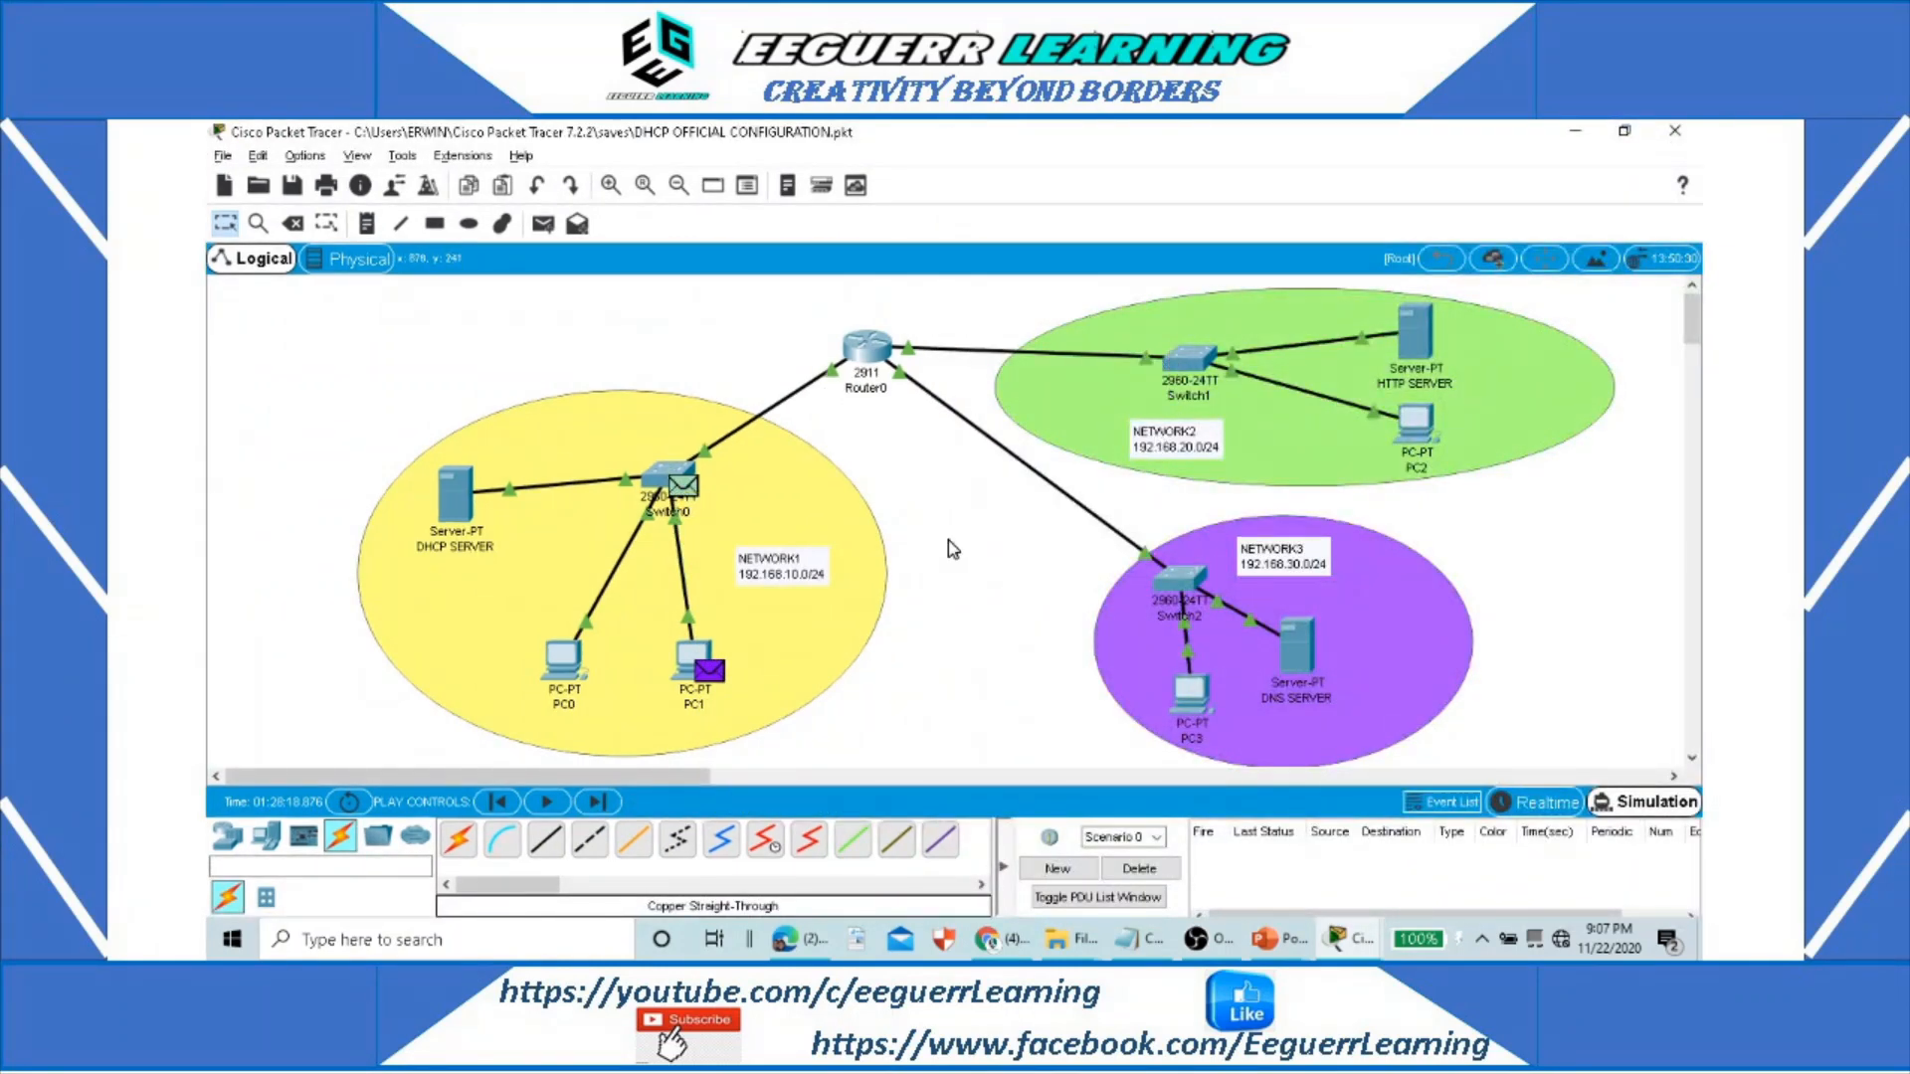
left_click(596, 804)
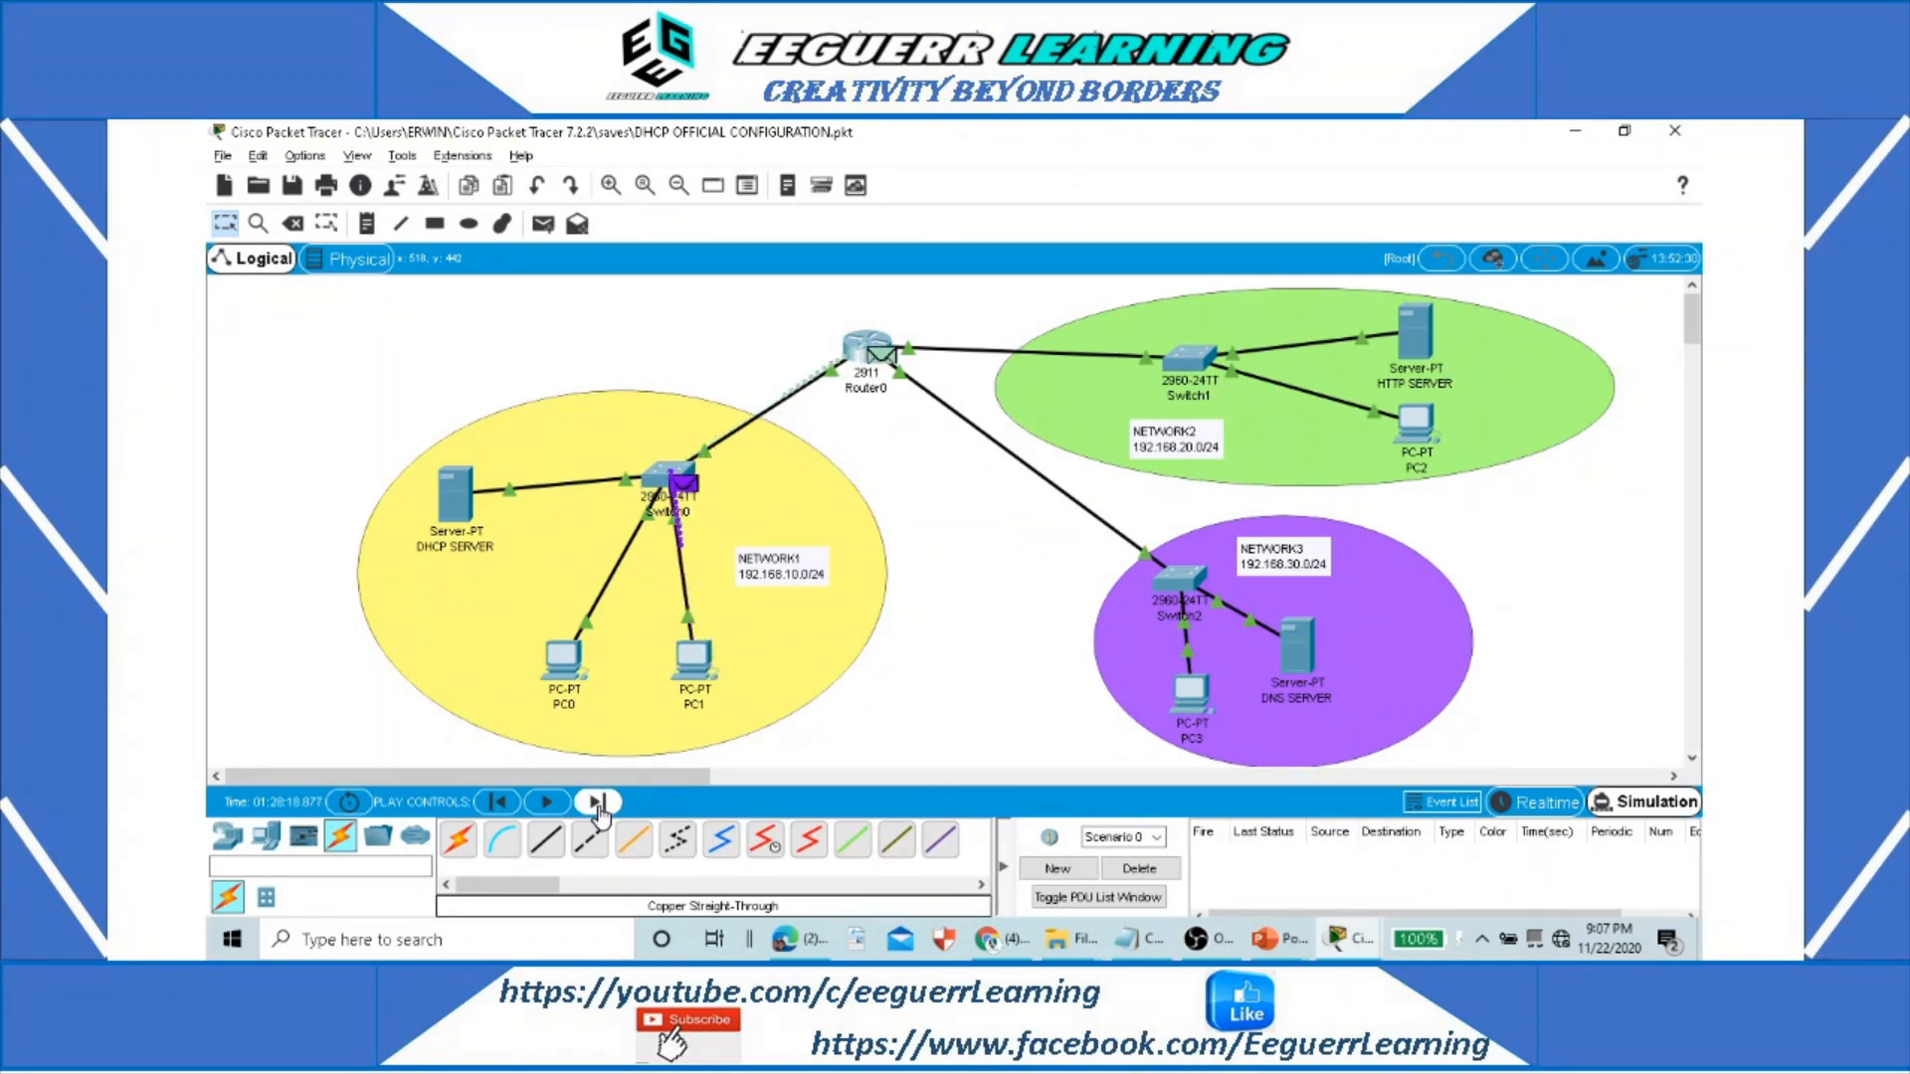
left_click(597, 804)
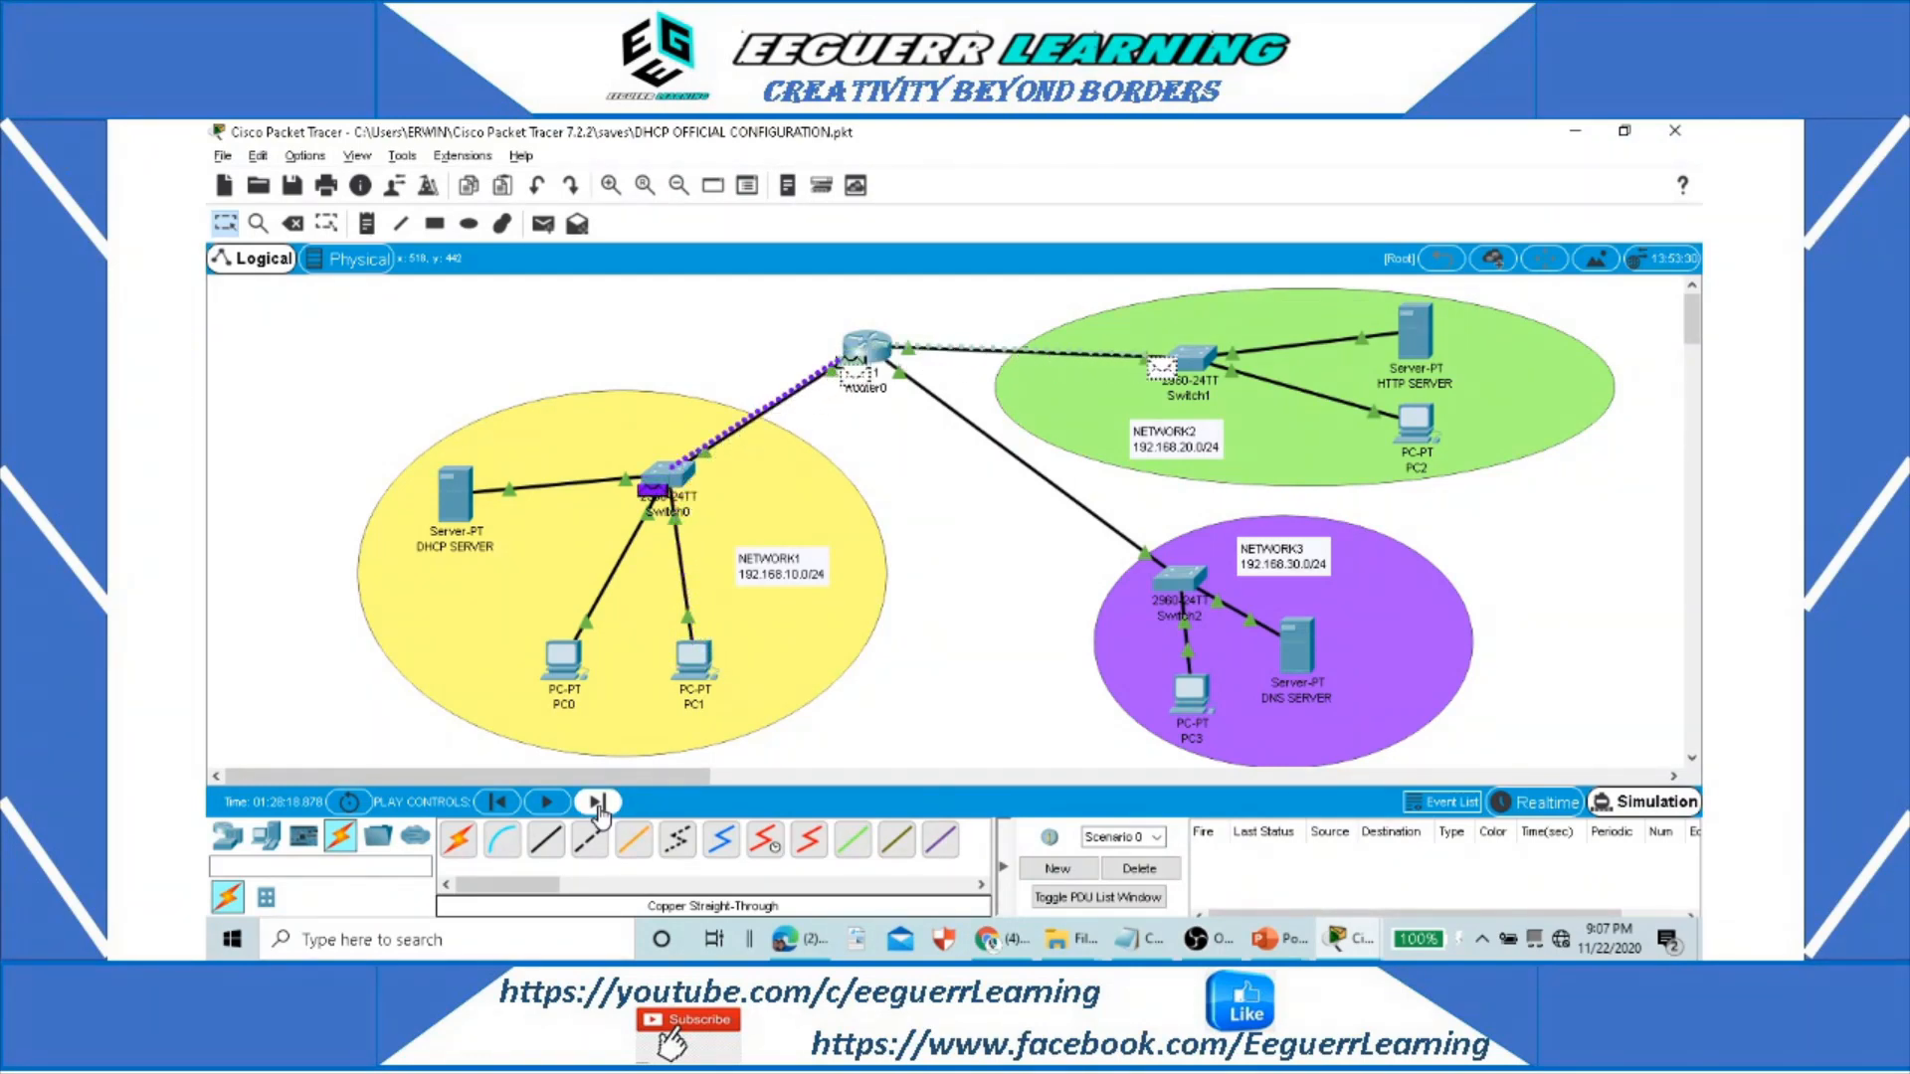
left_click(597, 804)
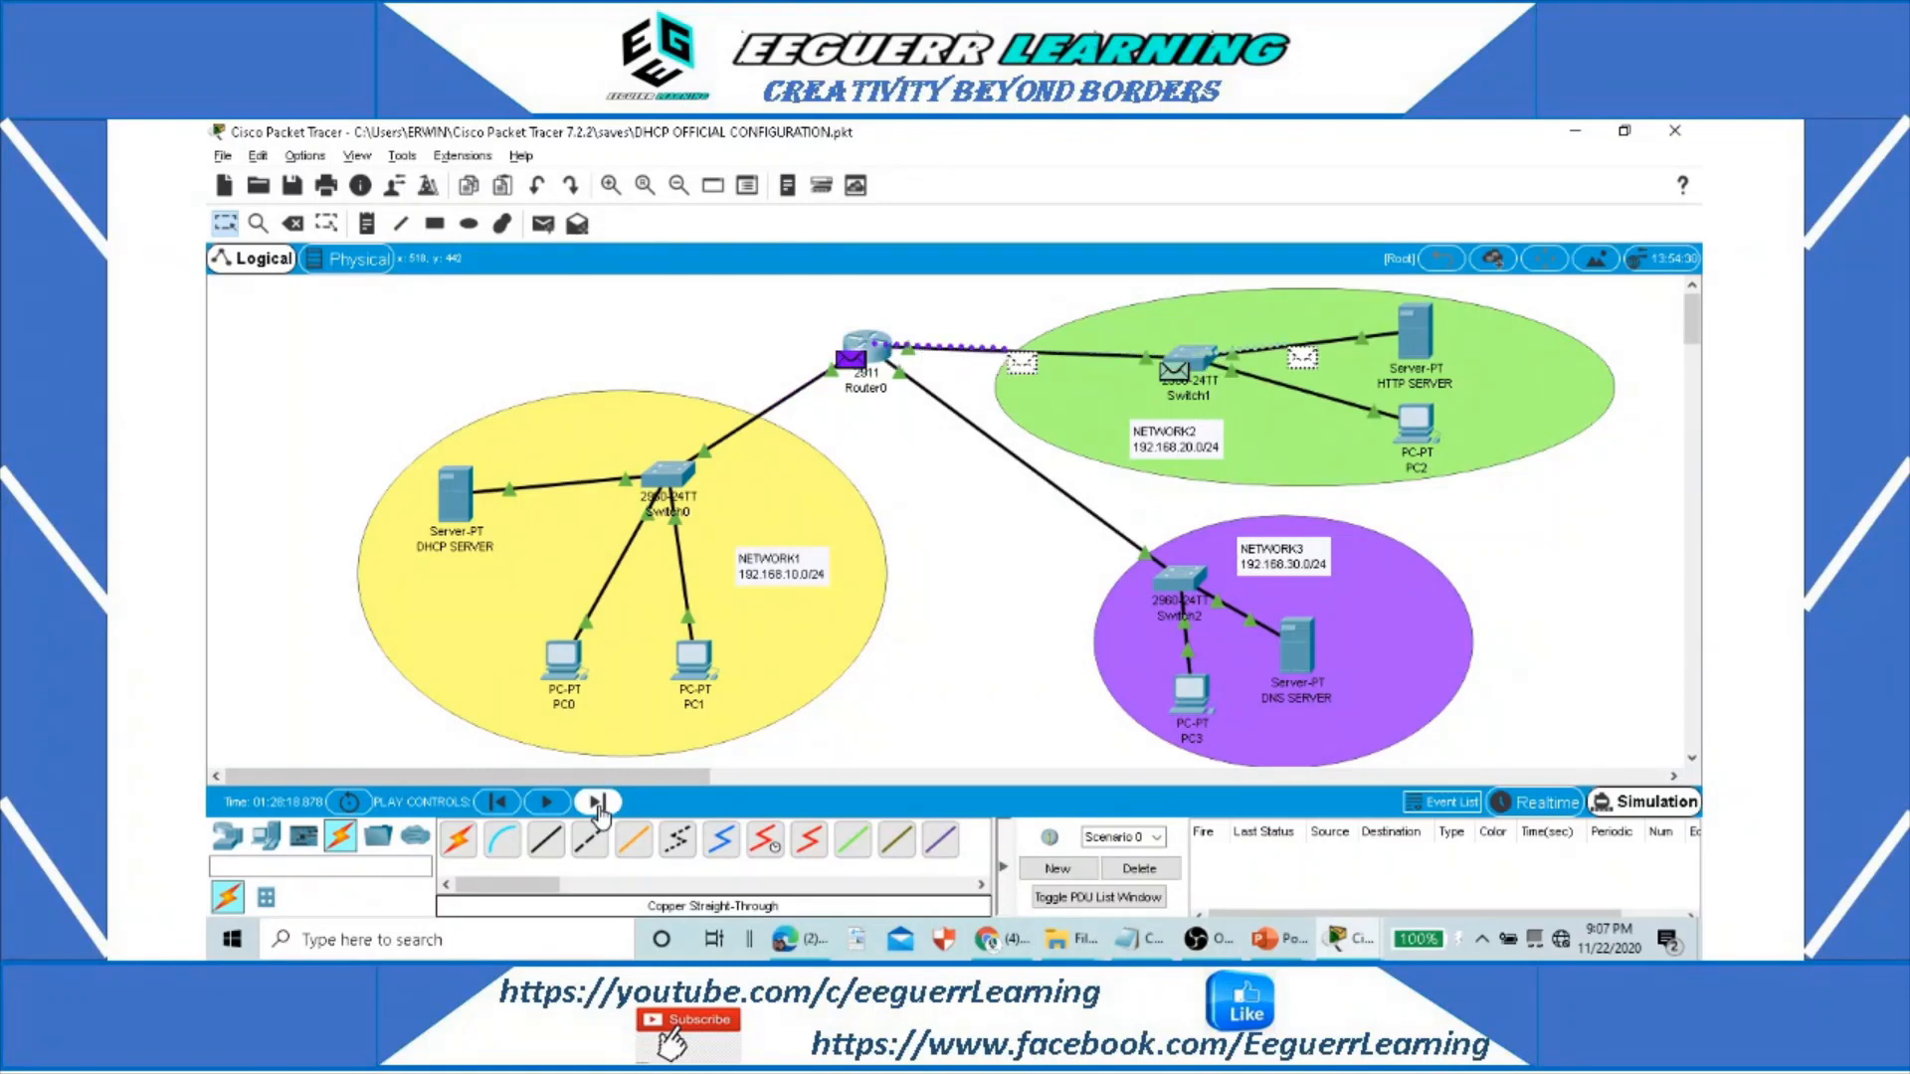
left_click(597, 804)
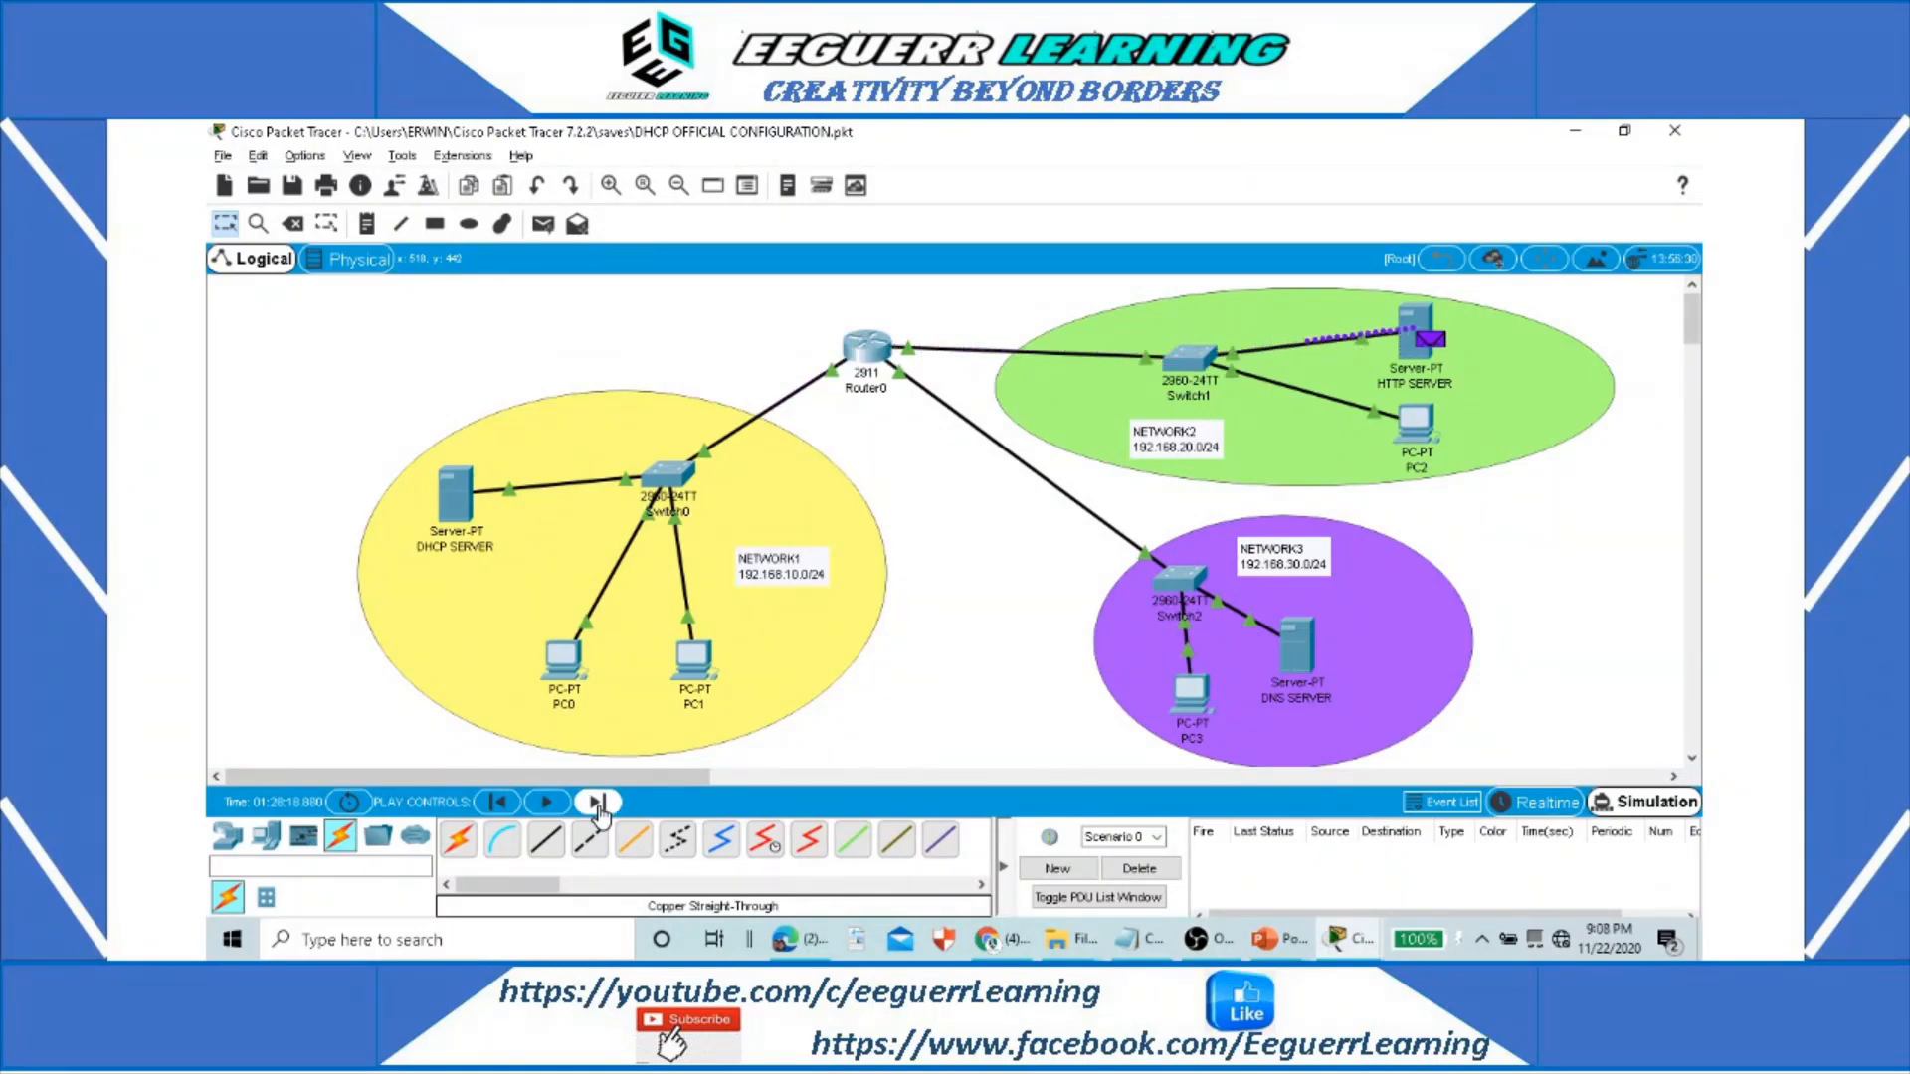
Step: Advance the simulation step by step to follow the HTTP reply from the HTTP SERVER back to Switch0
left_click(596, 806)
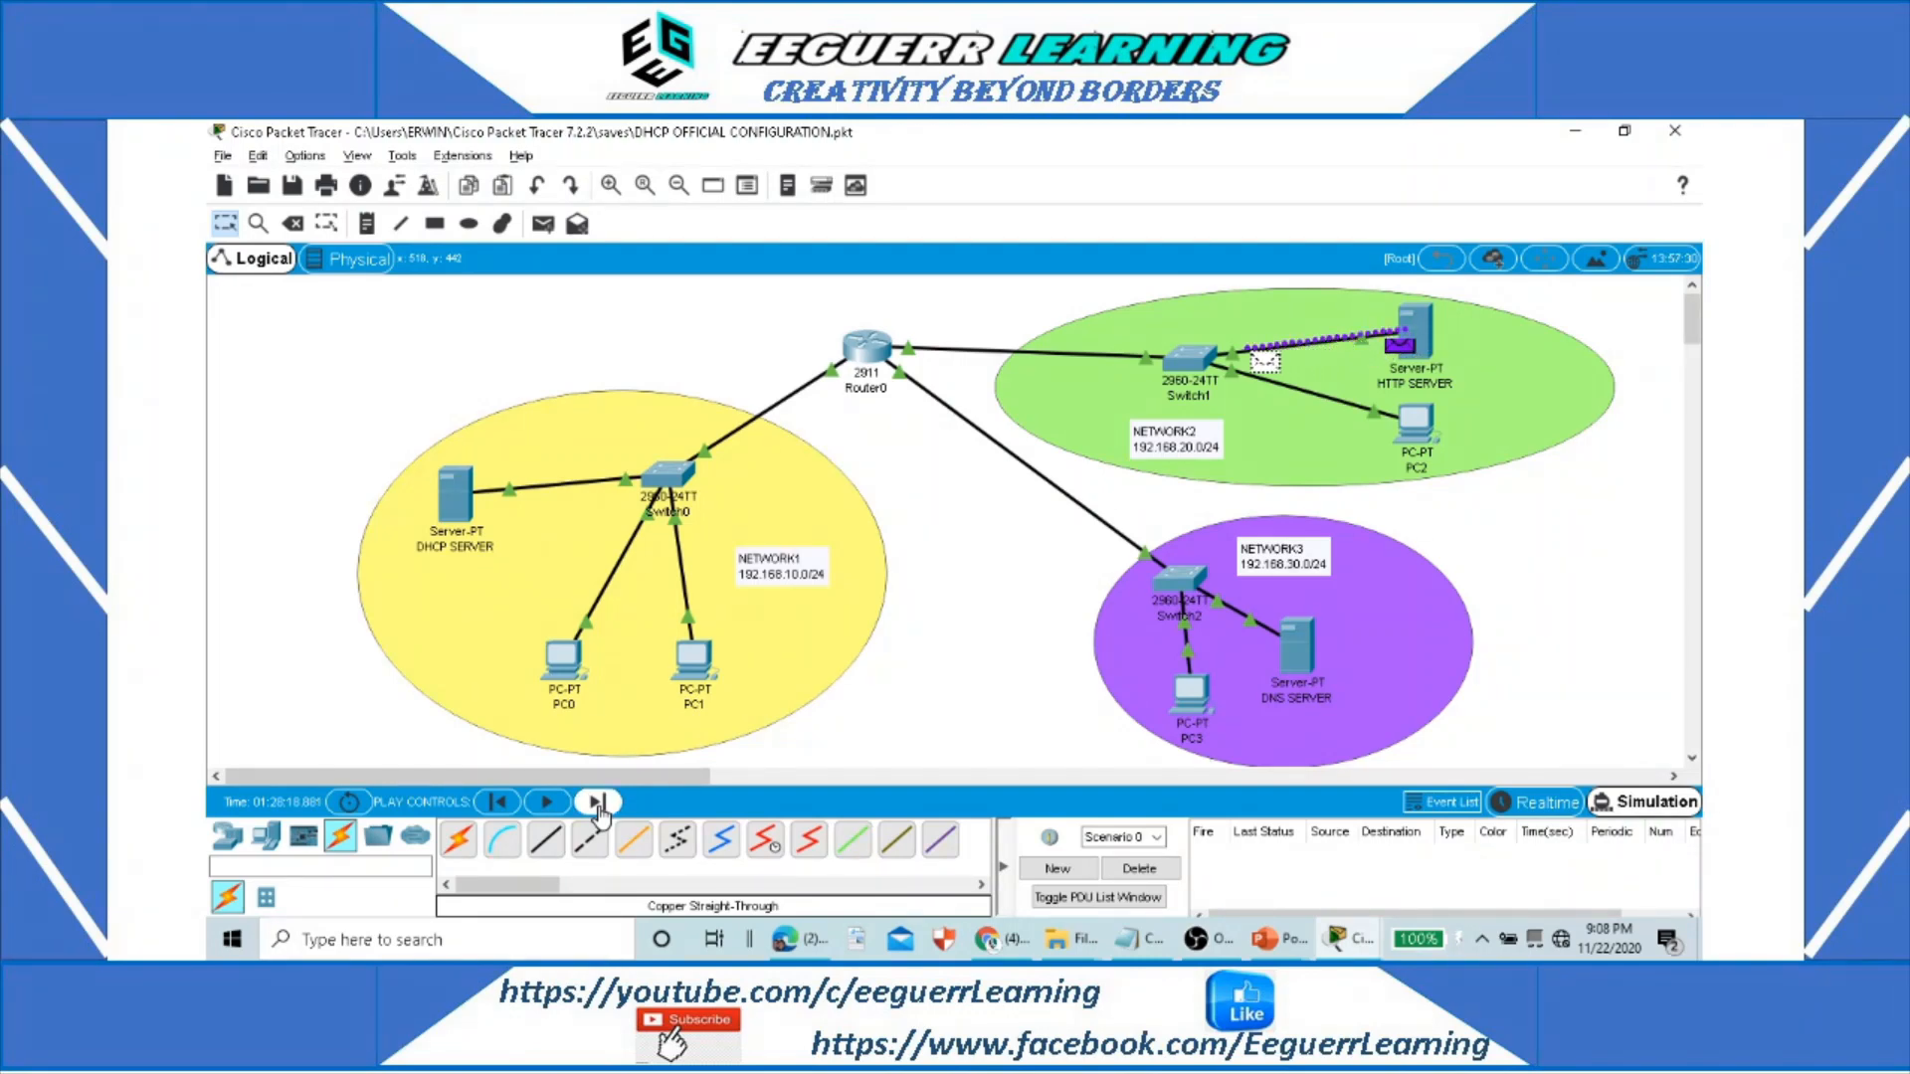
left_click(597, 806)
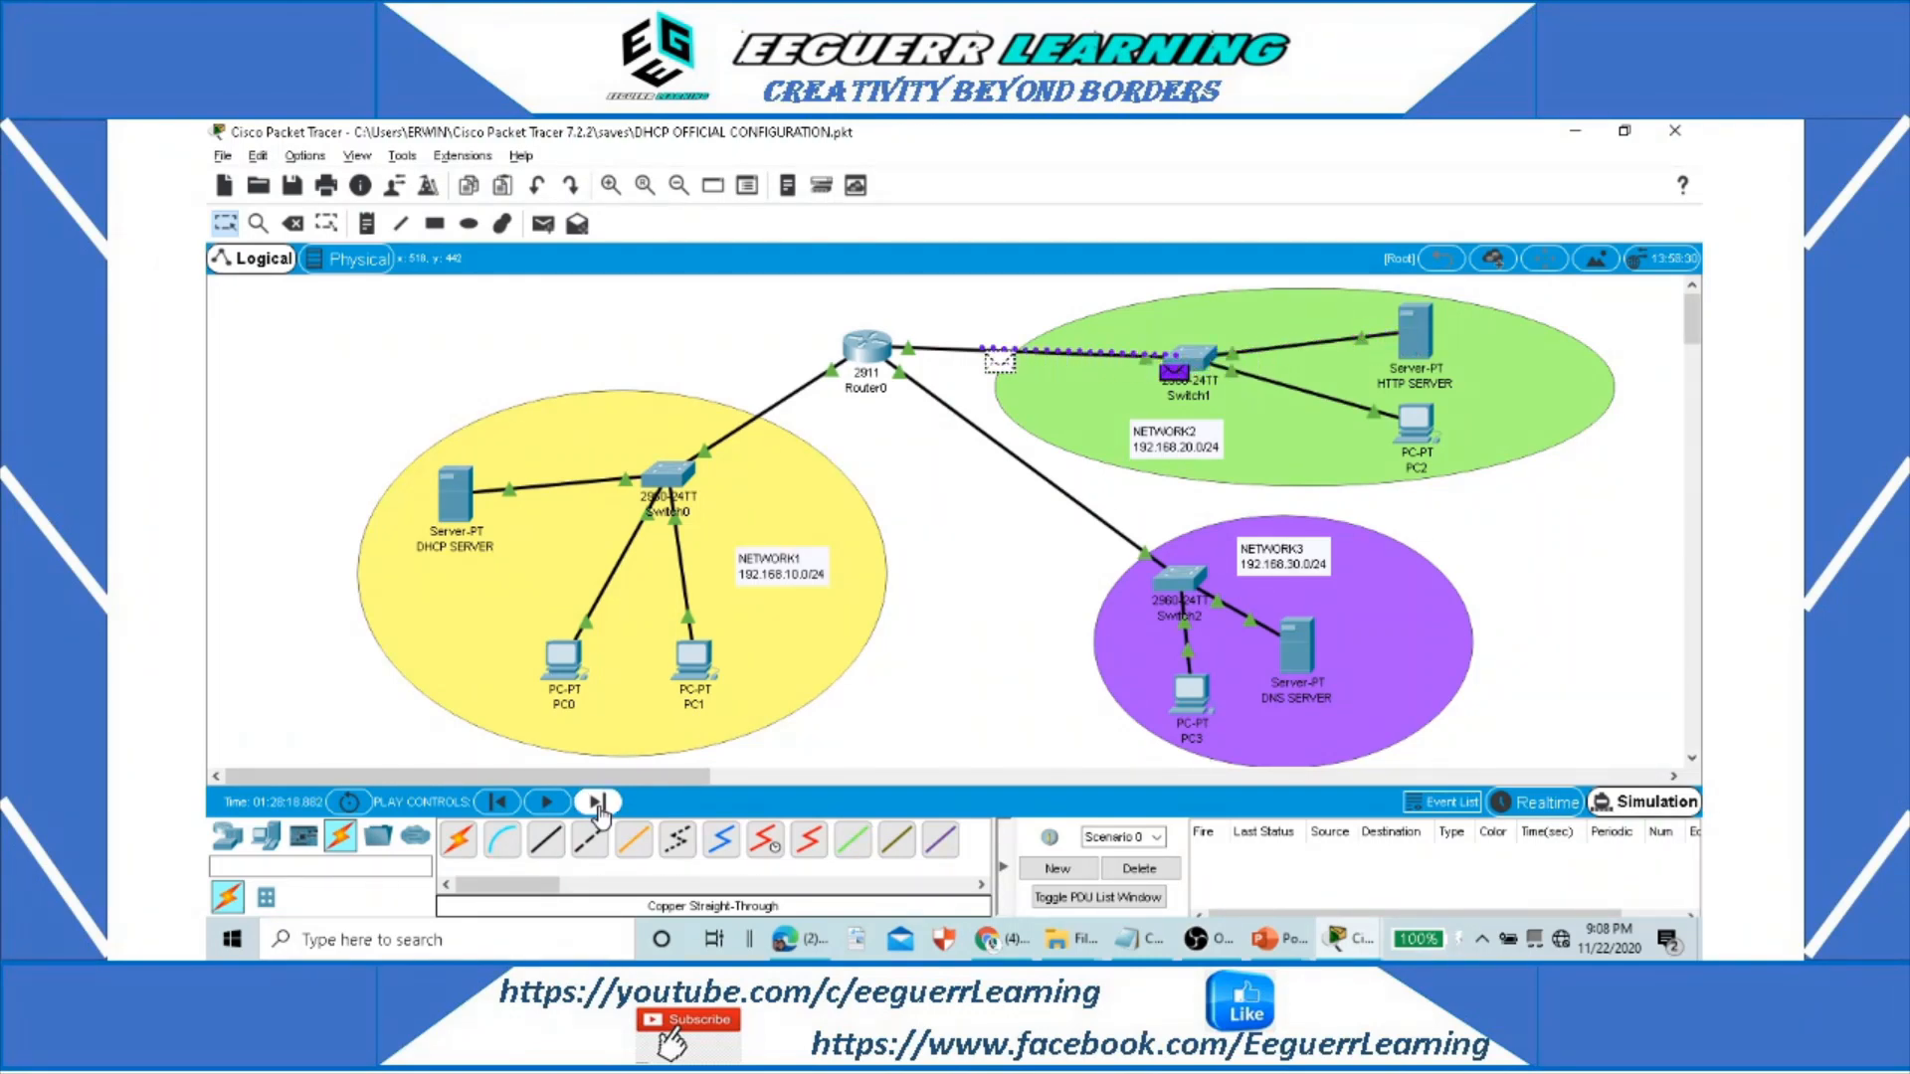
left_click(597, 806)
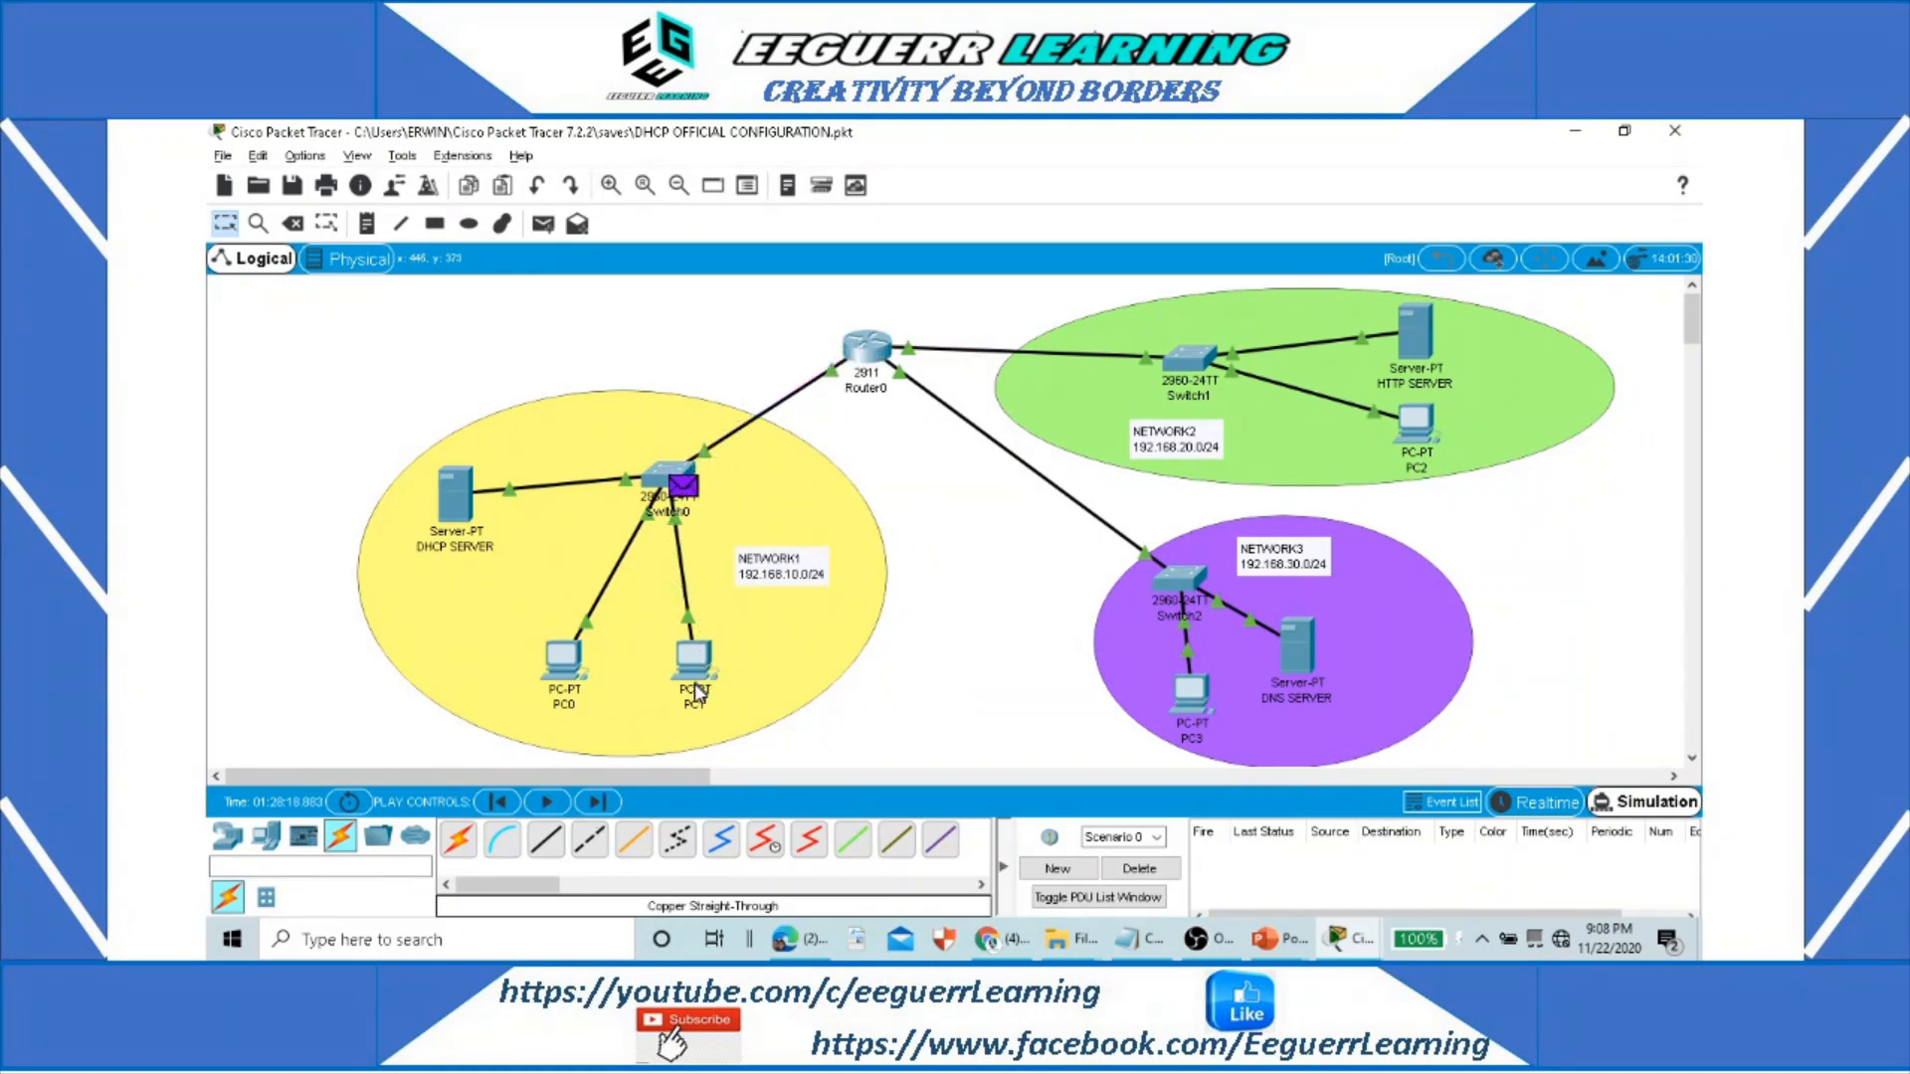
Step: Place PC1's web browser and the topology side by side, and advance the simulation so the HTTP reply reaches PC1
left_click(696, 686)
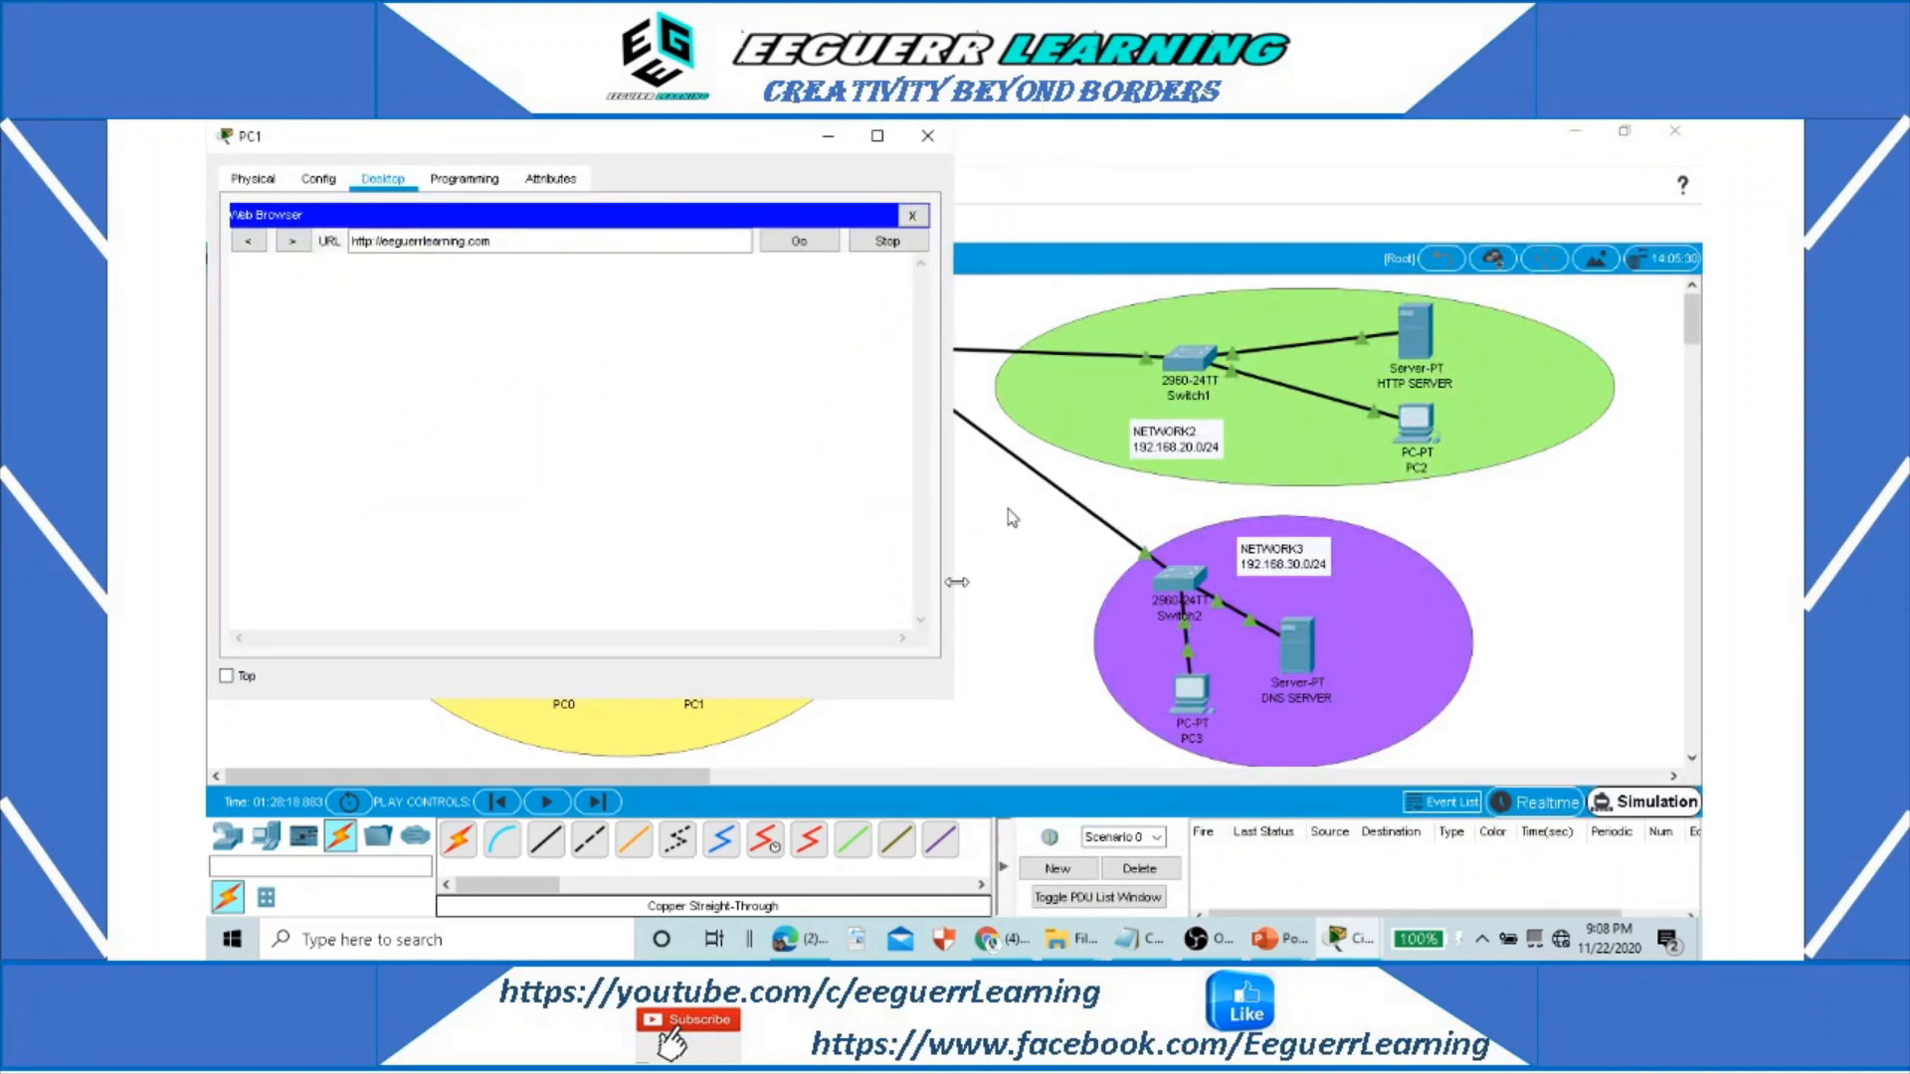
left_click(1210, 162)
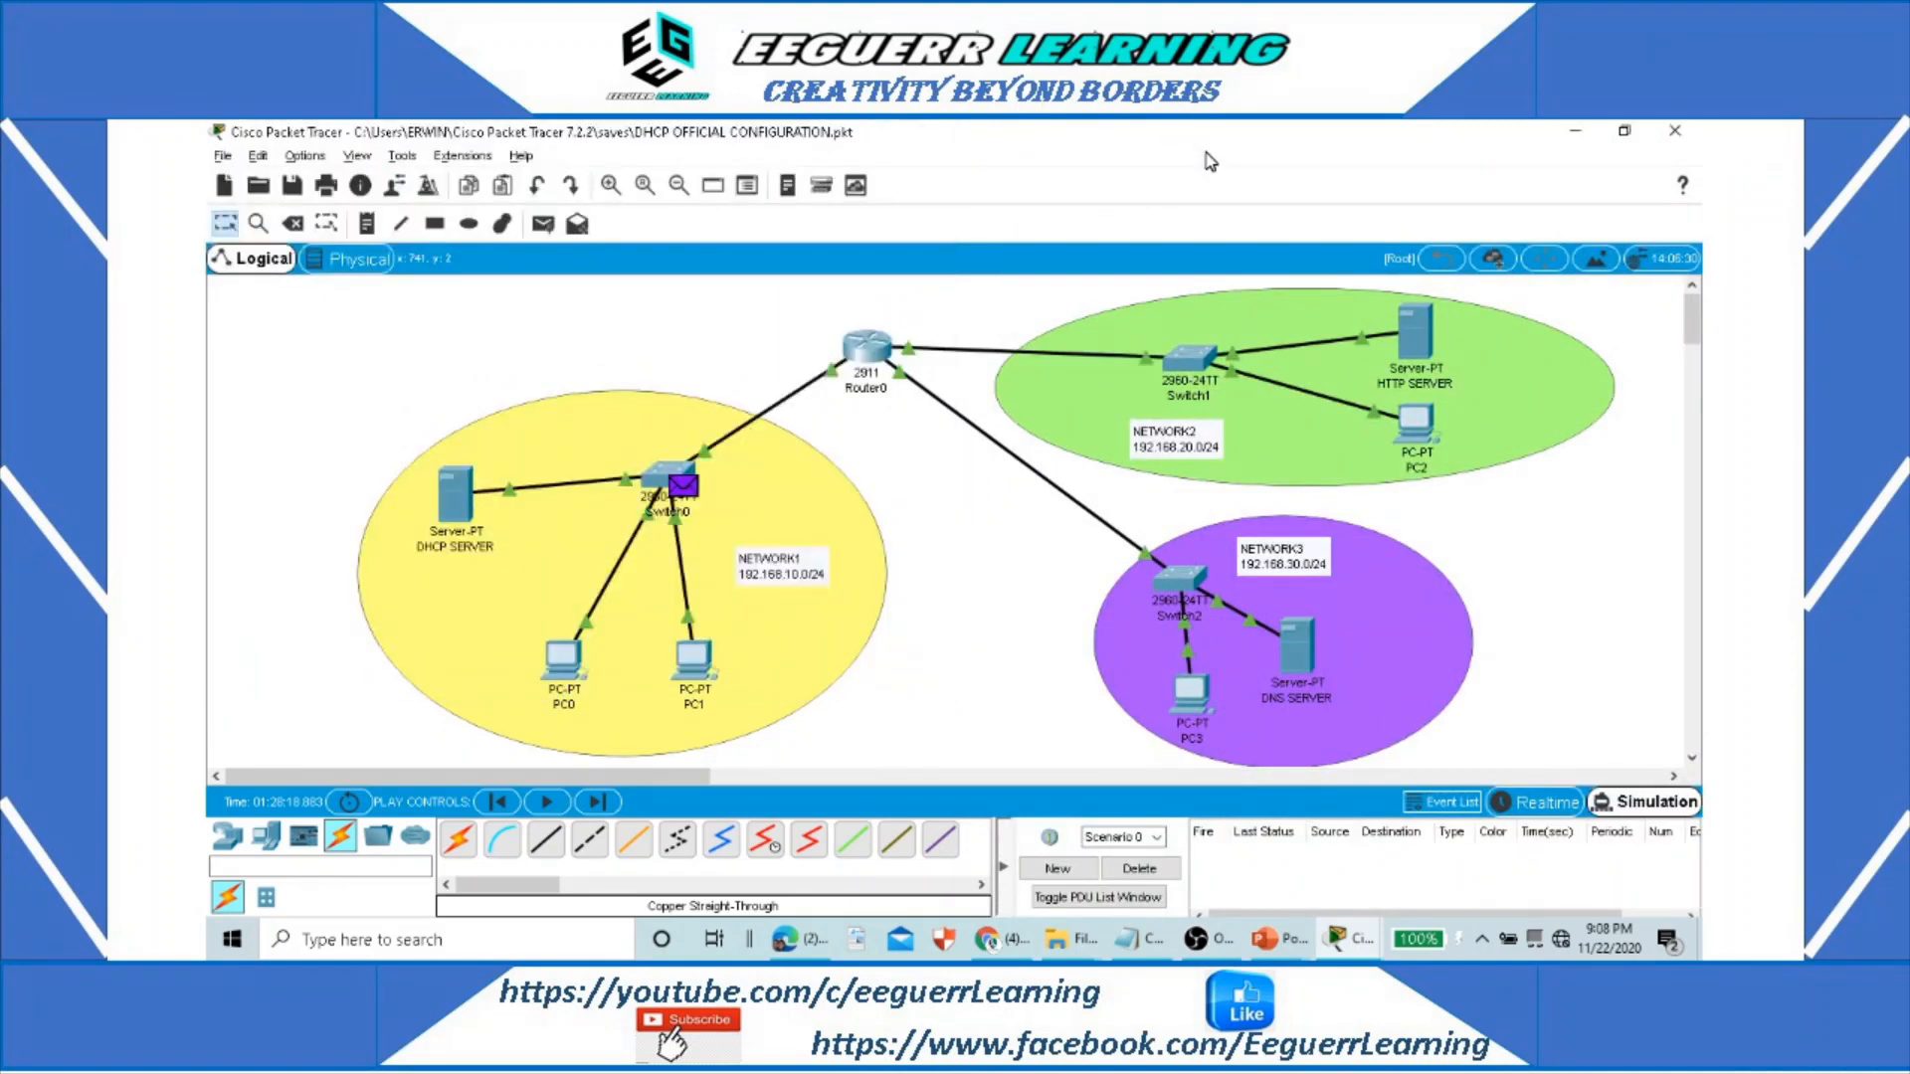
key("super+Left")
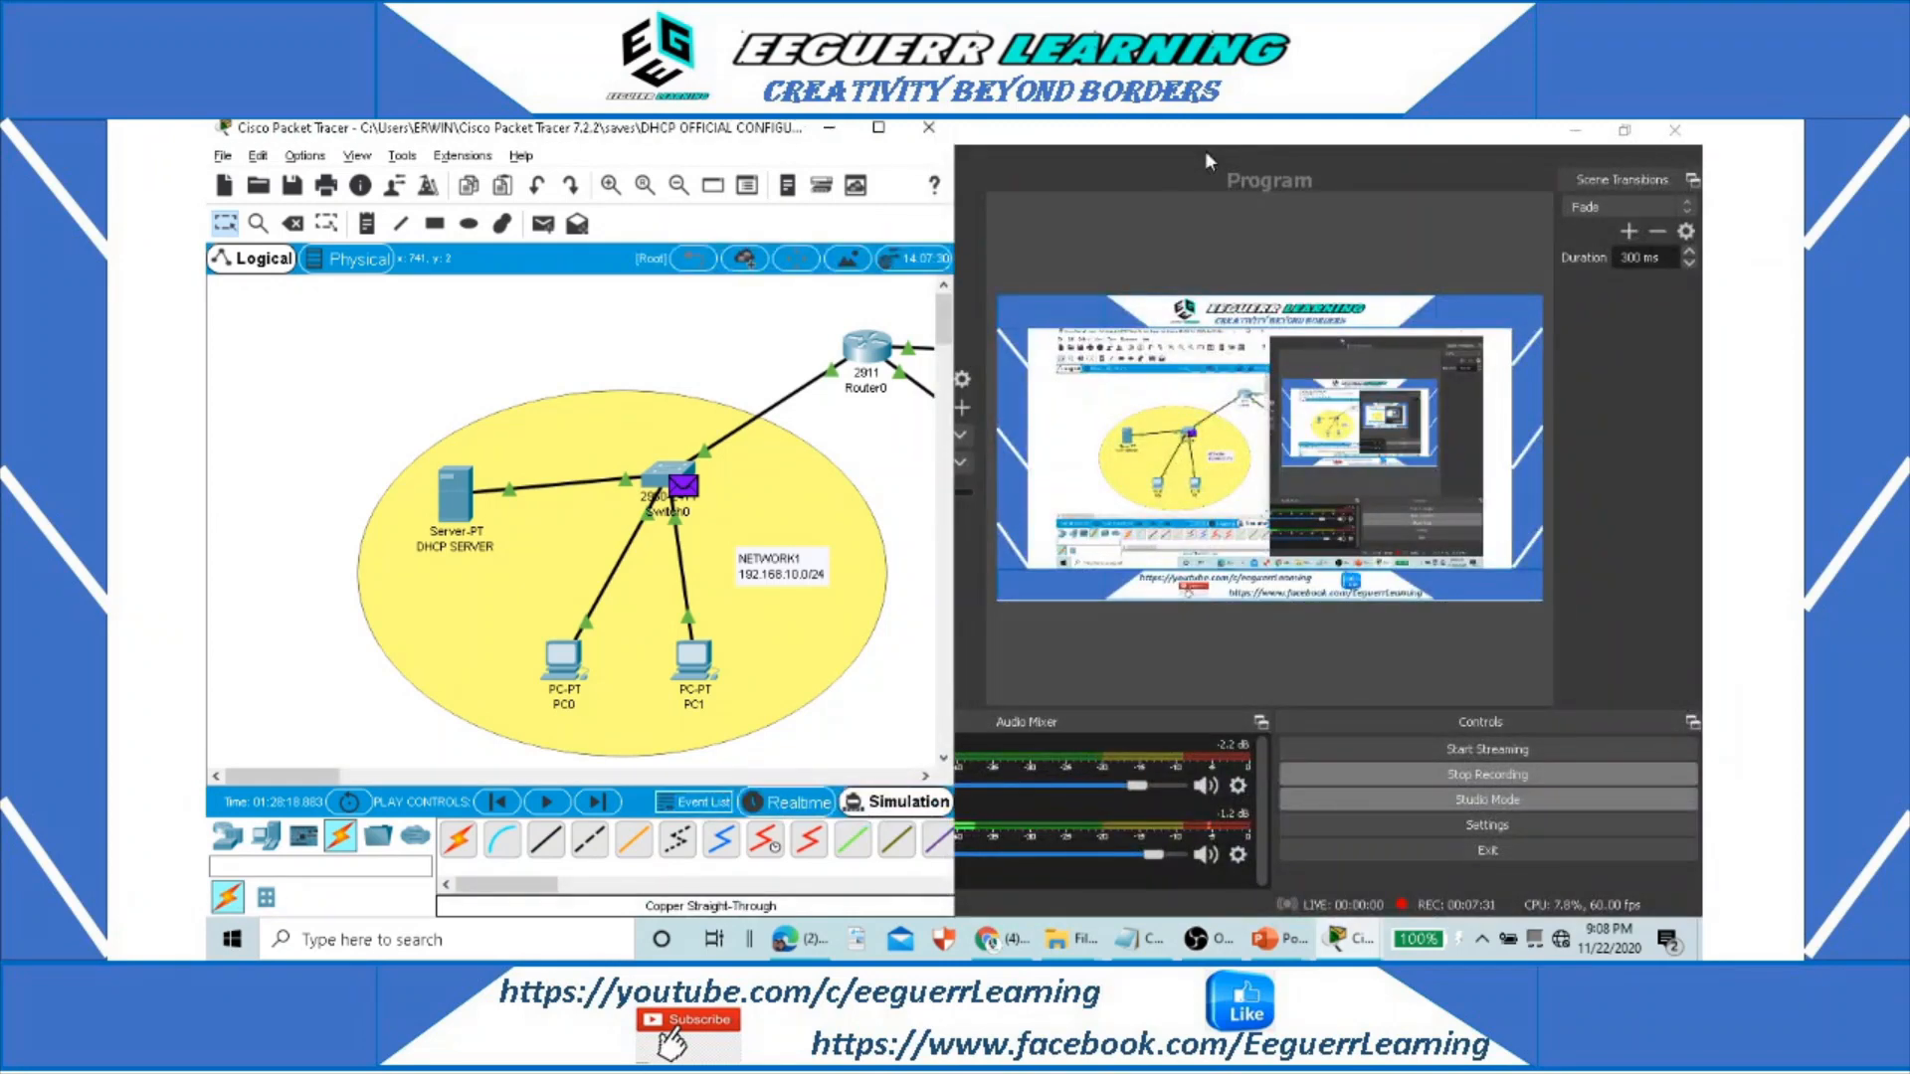
key("super+Right")
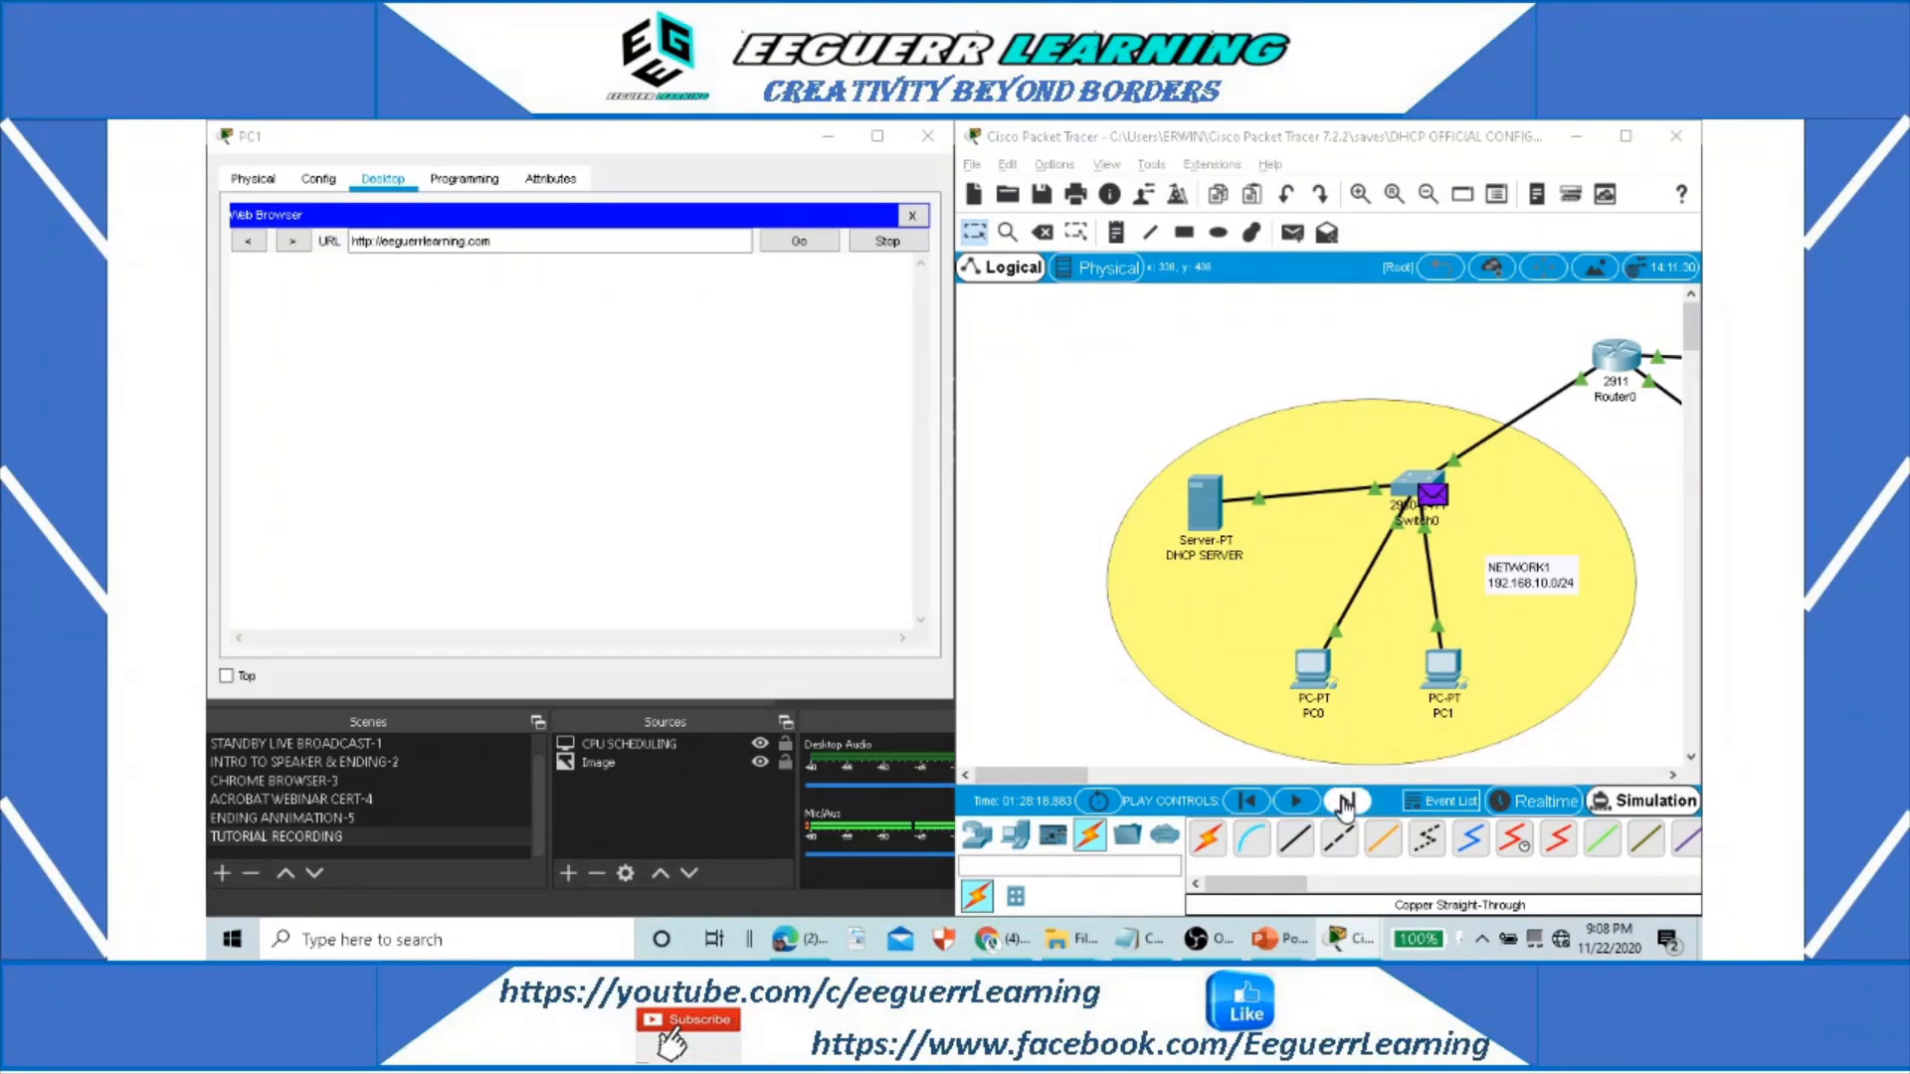
left_click(1345, 802)
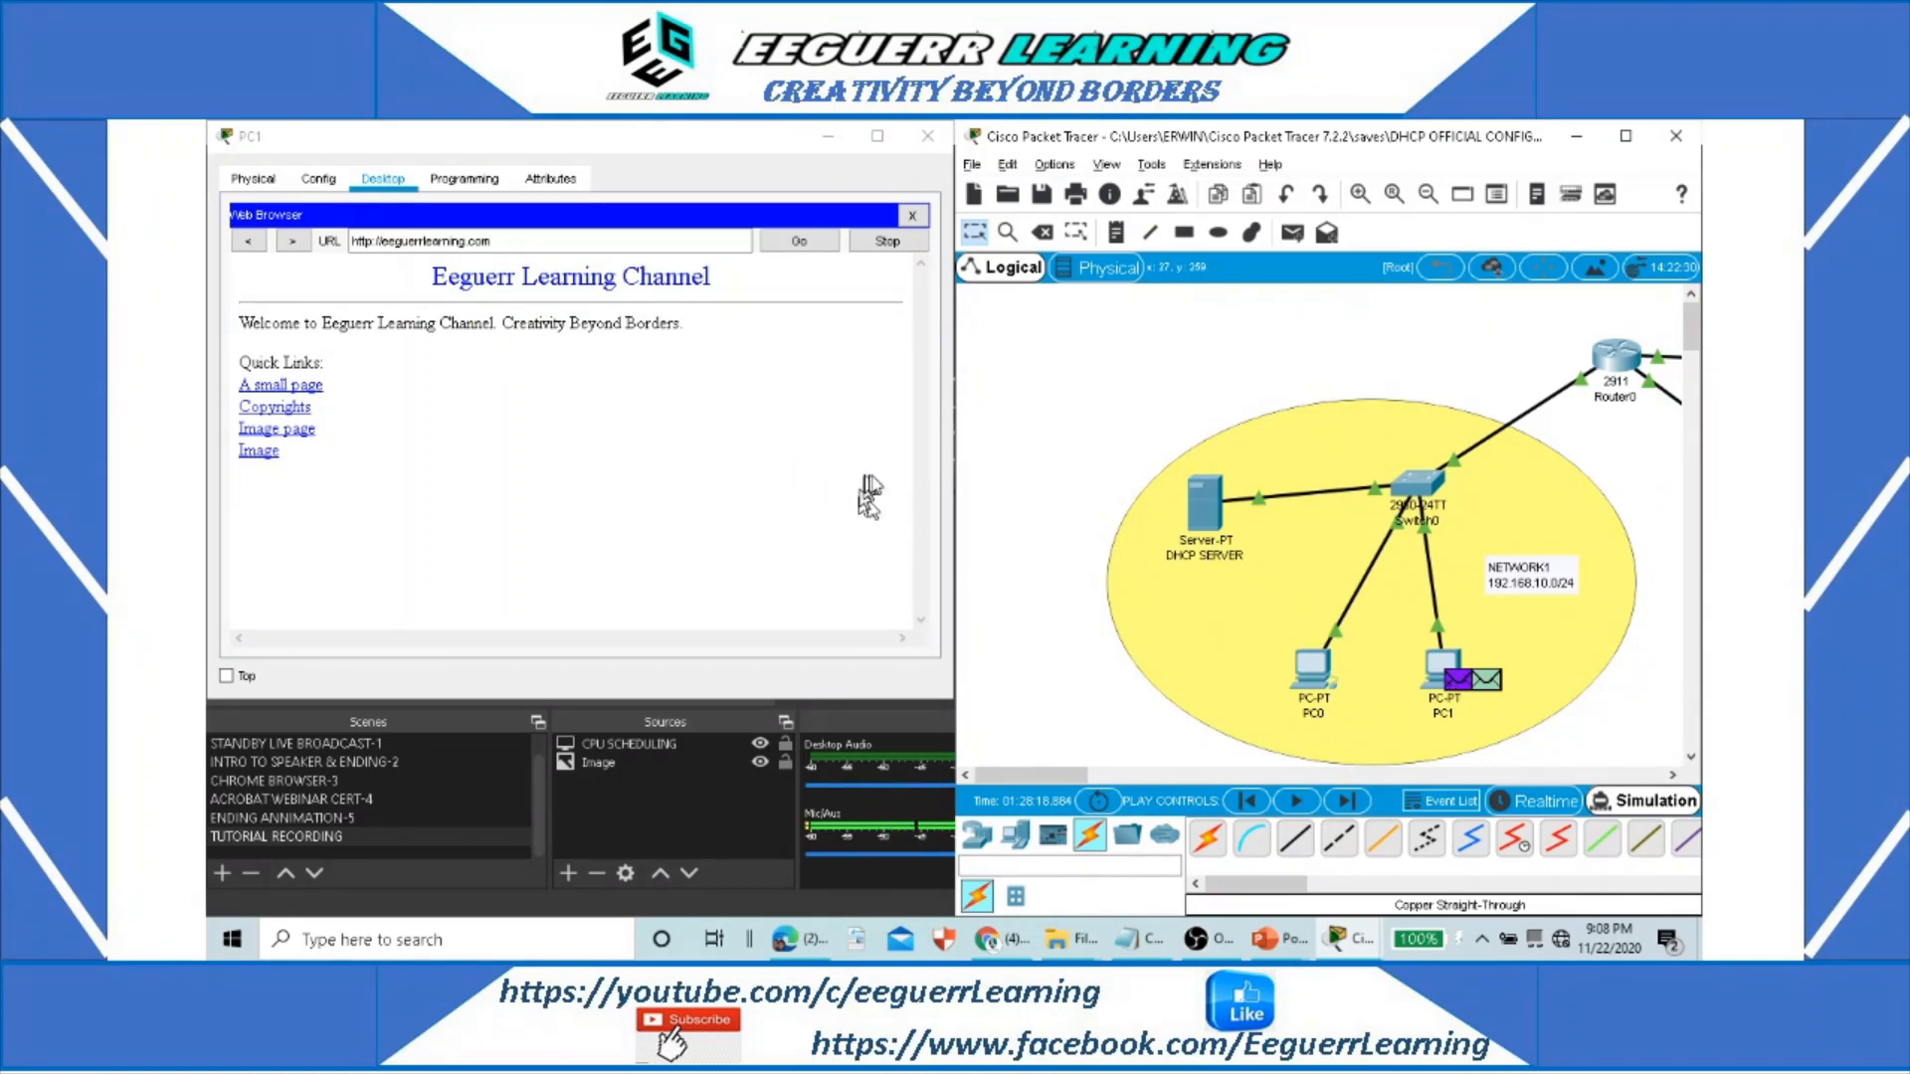
Step: Switch to the PowerPoint slide show on DHCP, HTTP and DNS server configuration
key("alt+Tab")
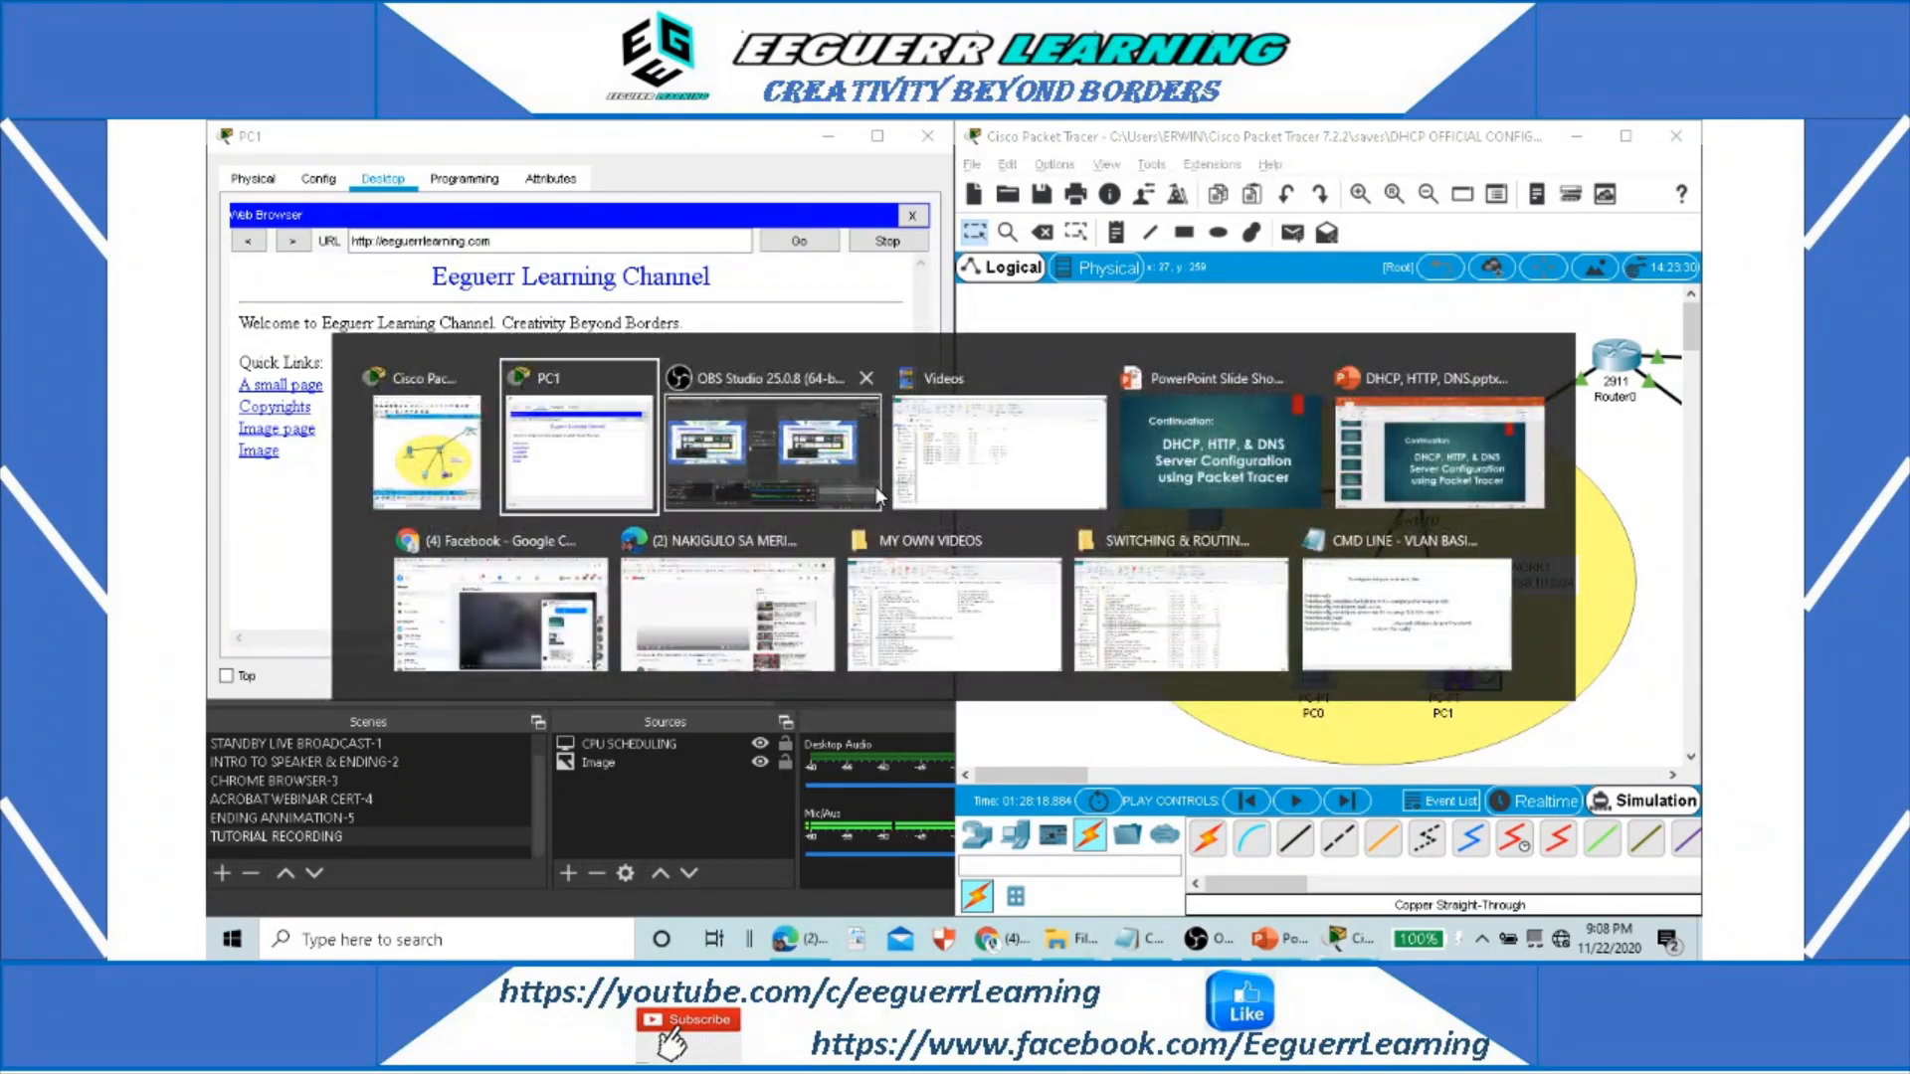
key("alt+Tab")
key("alt+Tab")
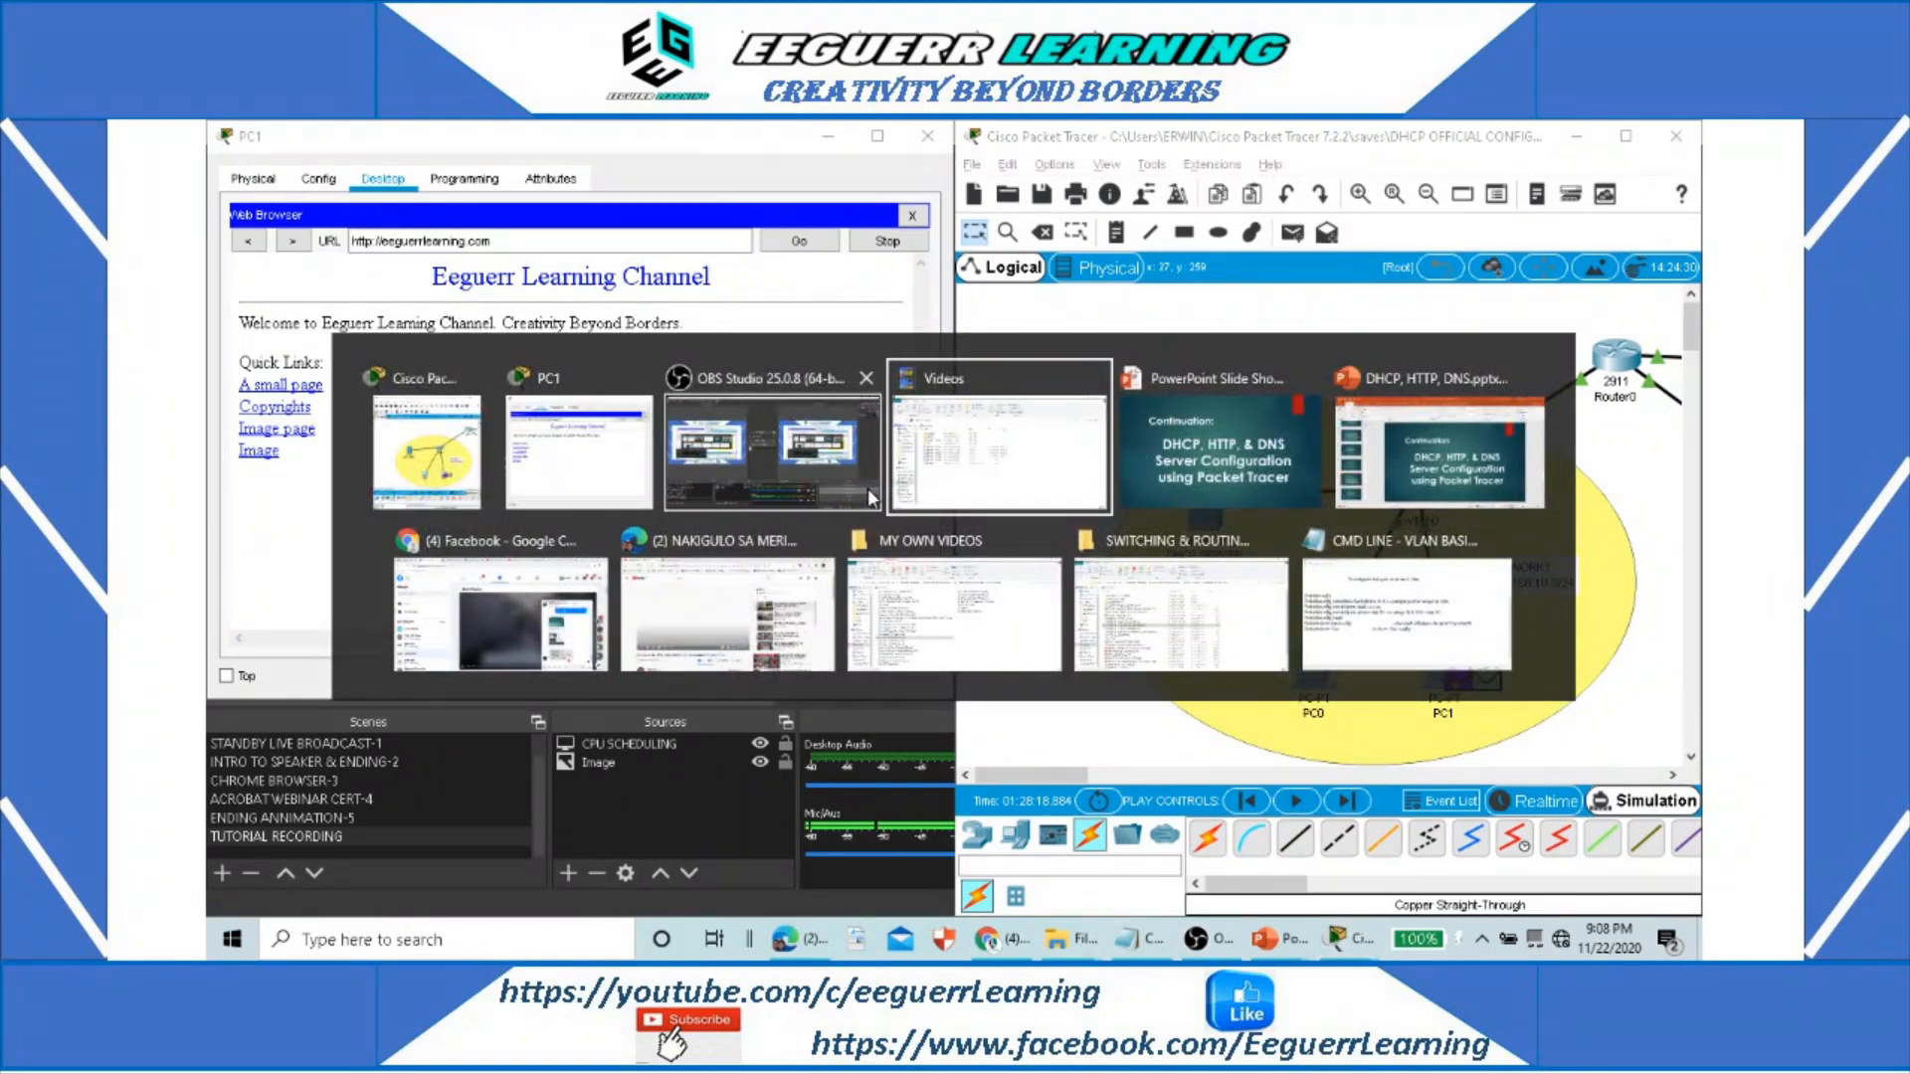
key("alt+Tab")
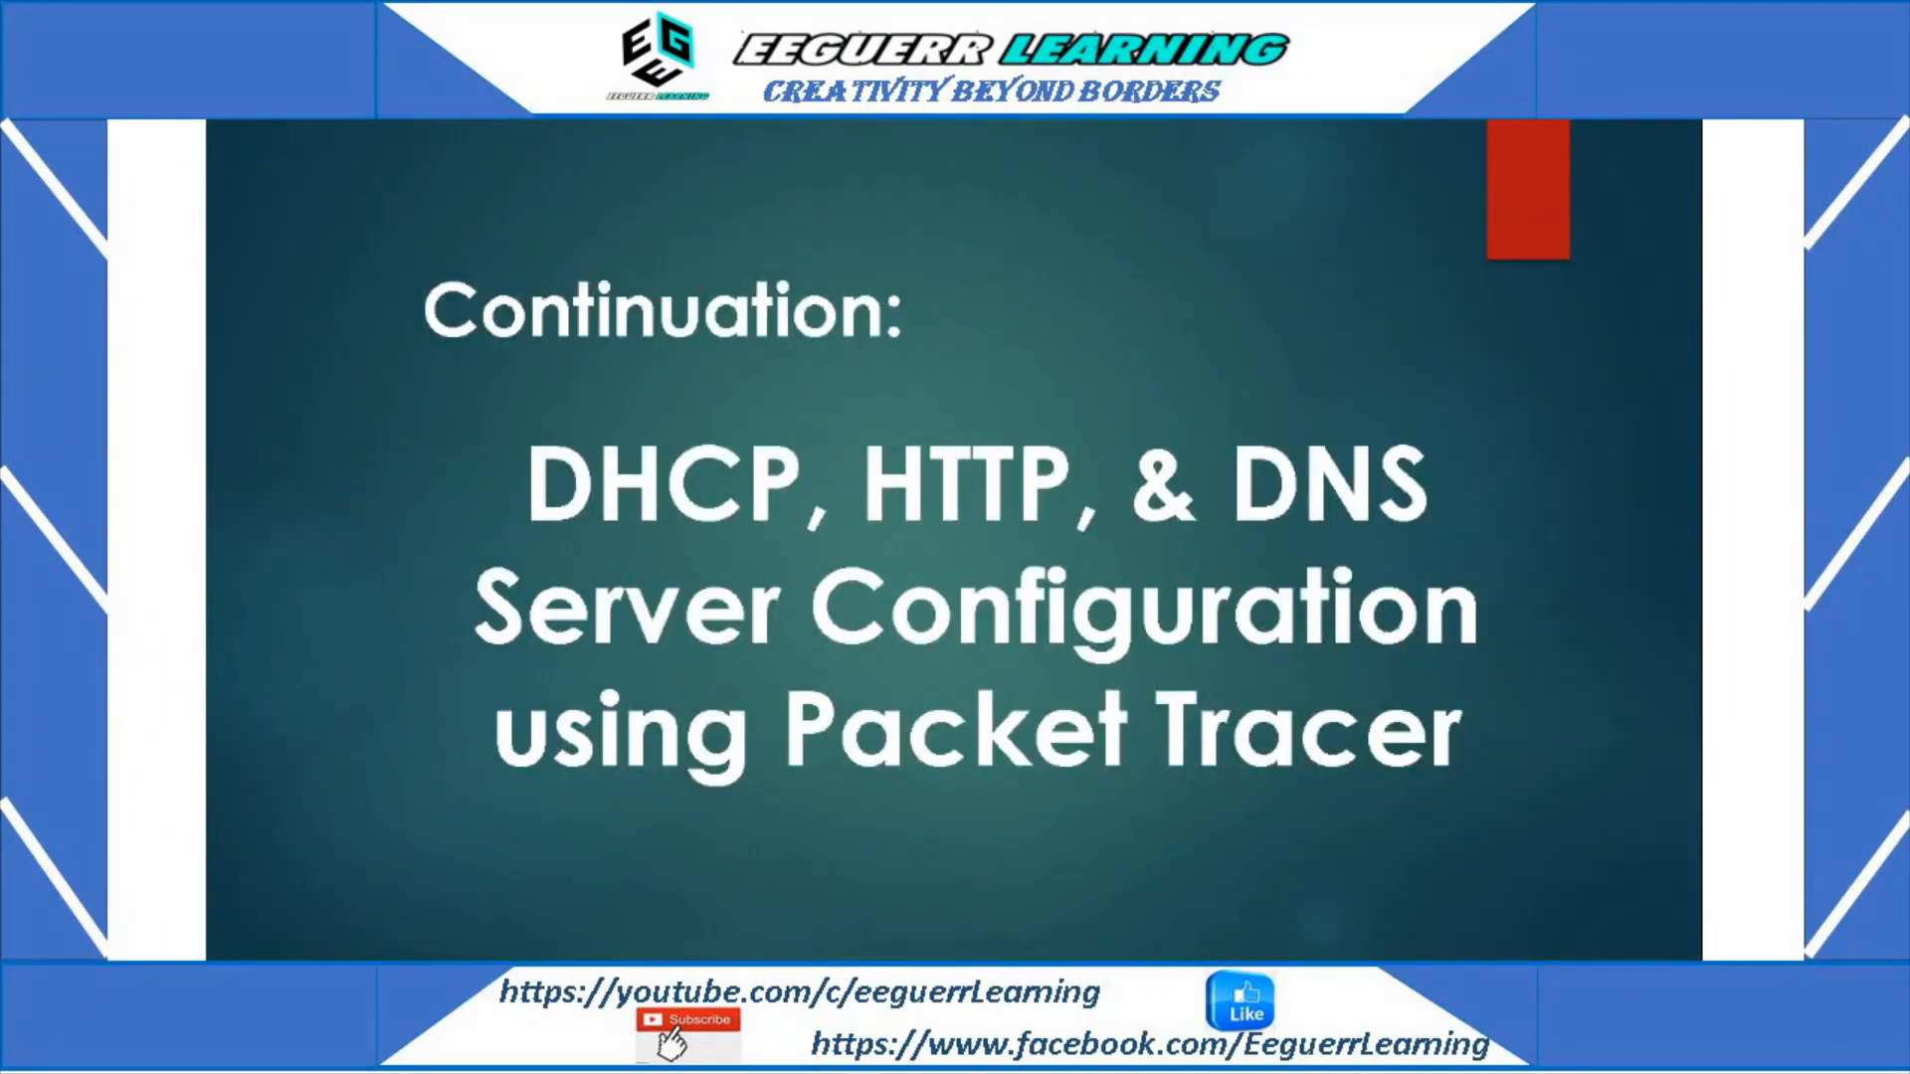